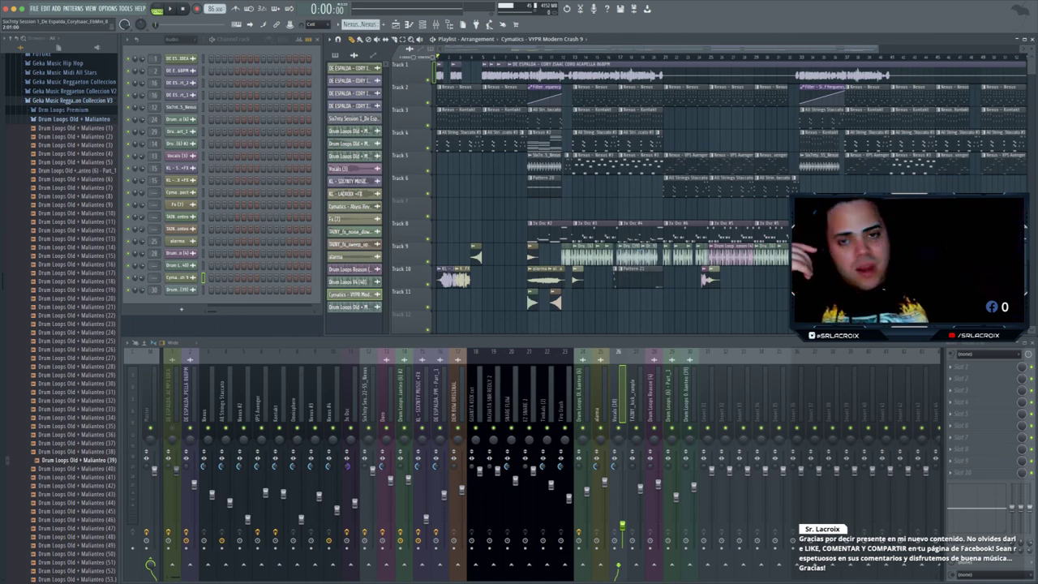
- Play the arrangement from the start and mute the VPS Avenger mixer track
key("space")
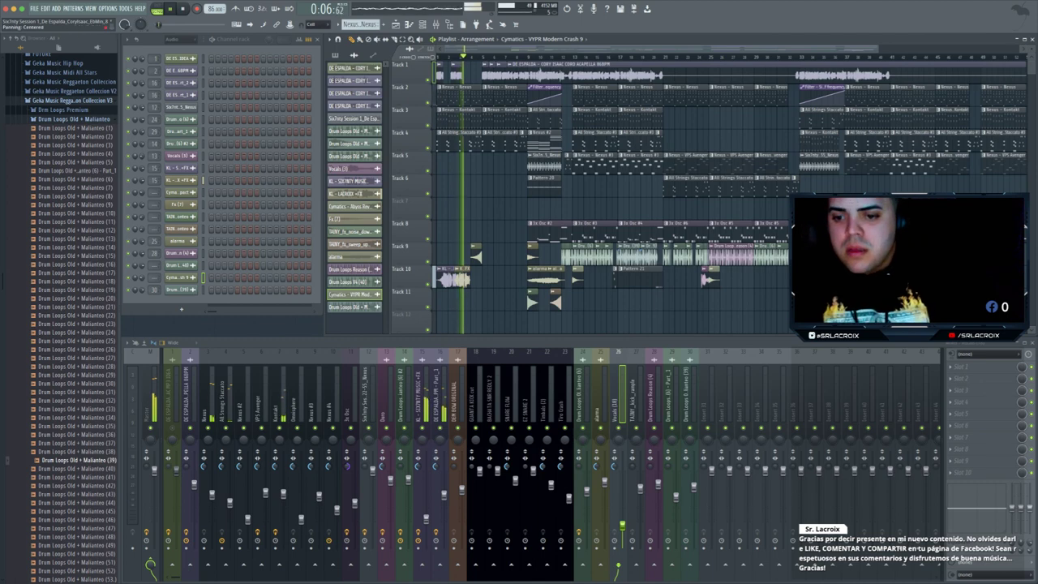
left_click(261, 428)
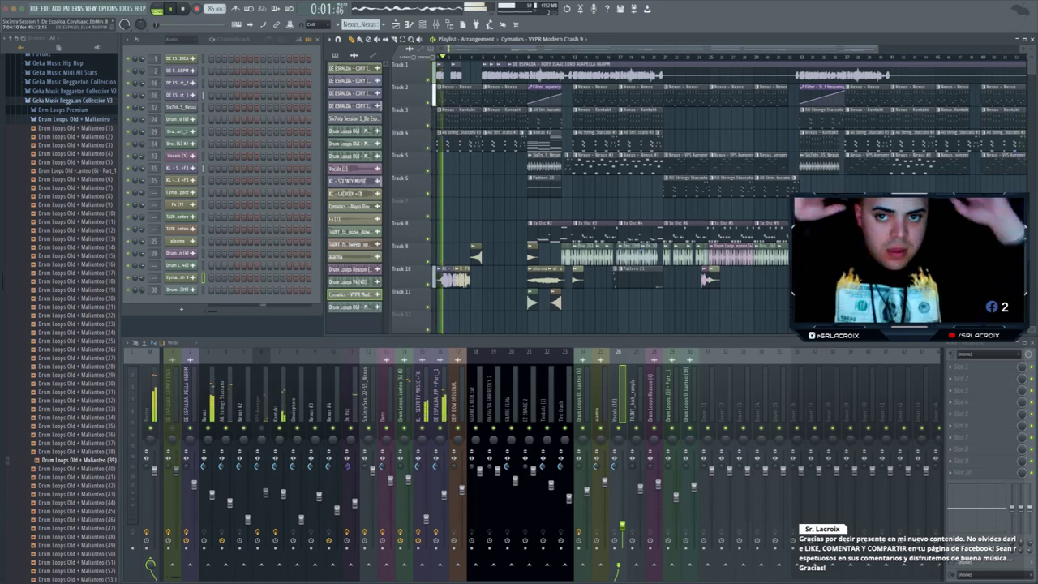
key("space")
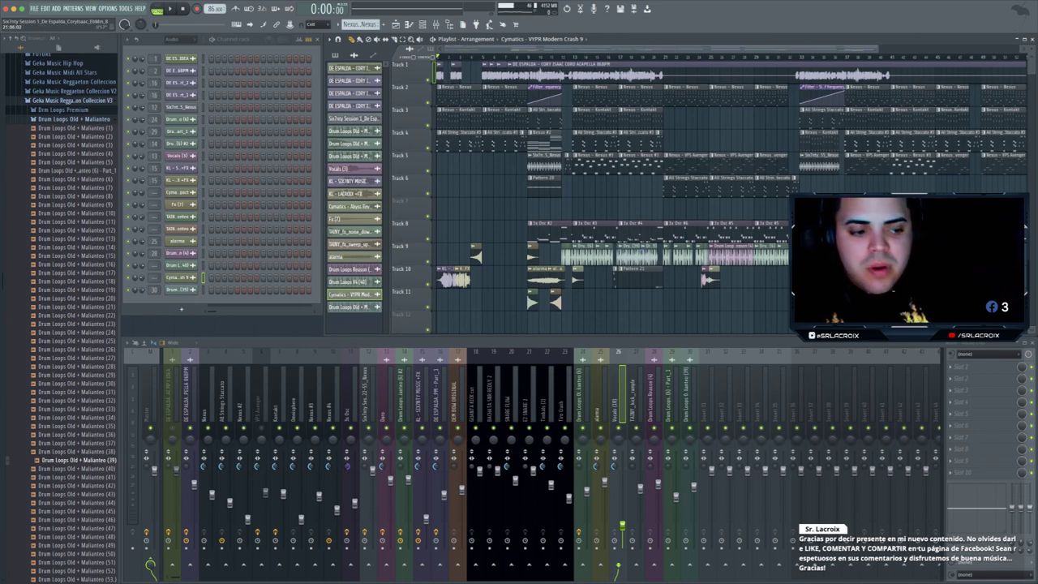
- Move the song position to bar 21 and frame that section of the playlist
left_click(663, 57)
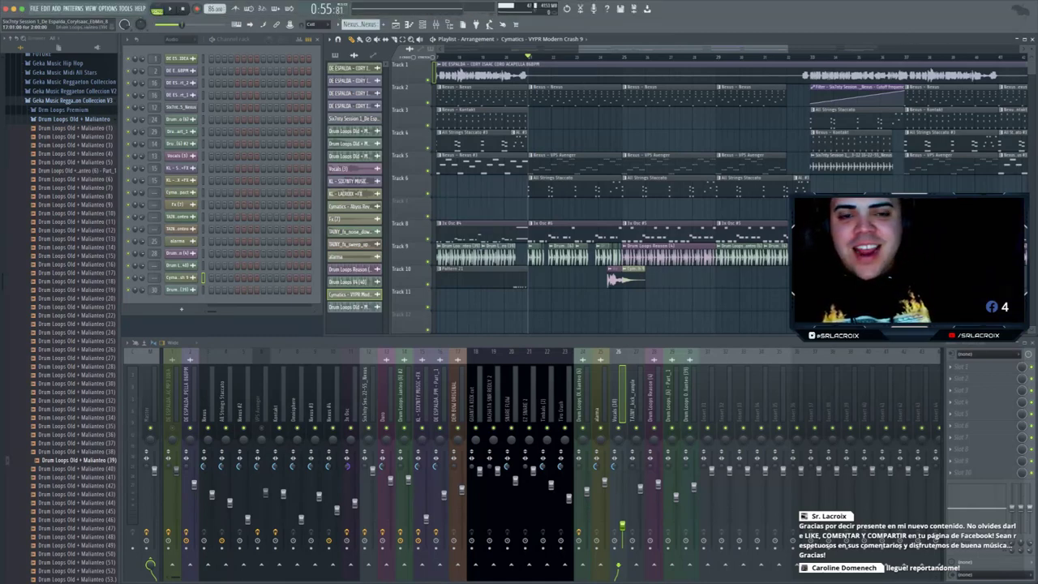
left_click_drag(786, 49, 638, 48)
scroll(608, 187, "down", 4)
scroll(608, 187, "up", 3)
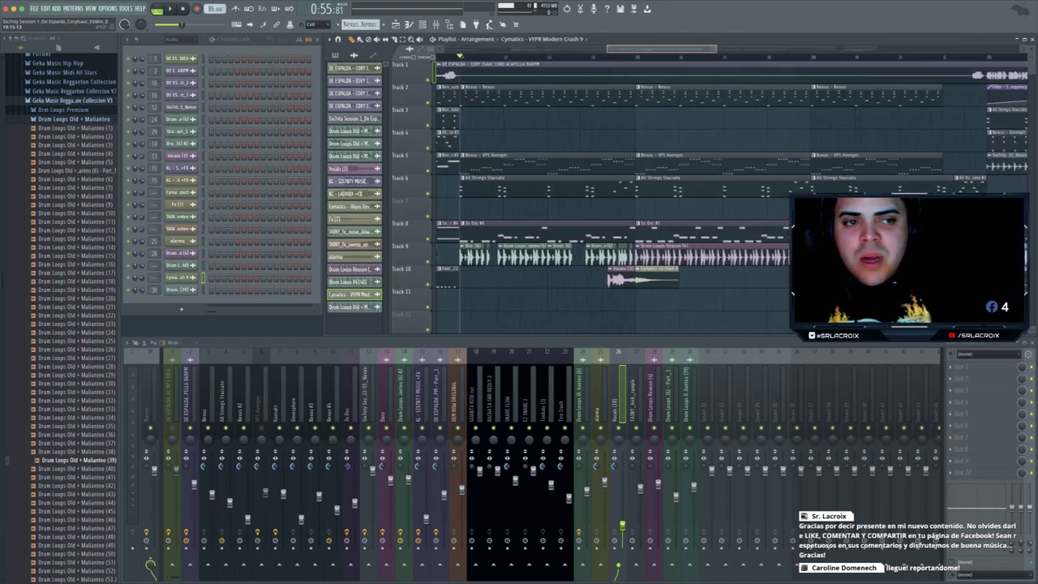
left_click_drag(681, 49, 682, 49)
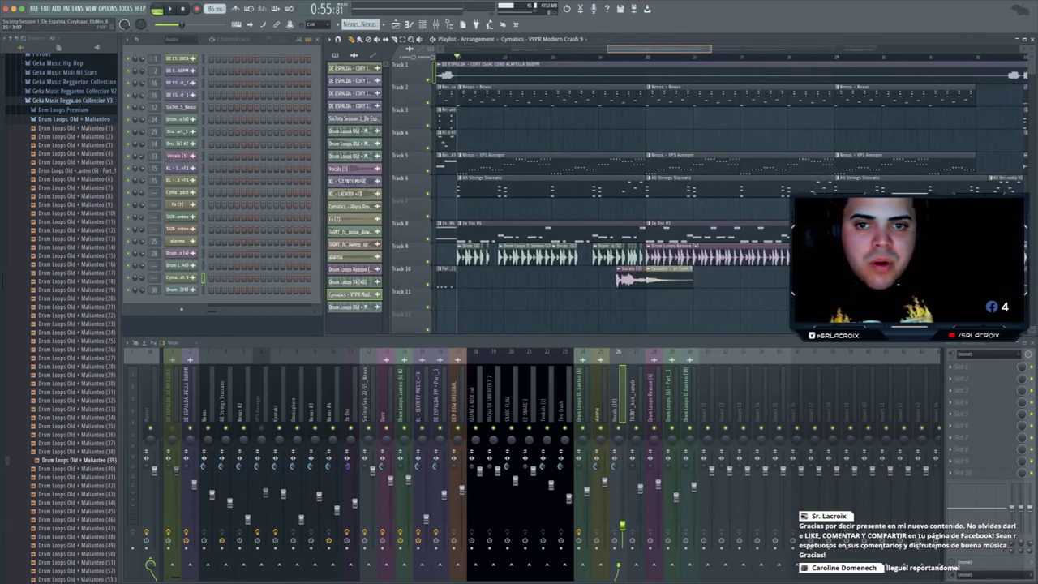
- Filter the channel rack to the Unsorted channels and unmute the VPS Avenger mixer track
left_click(180, 39)
left_click(174, 73)
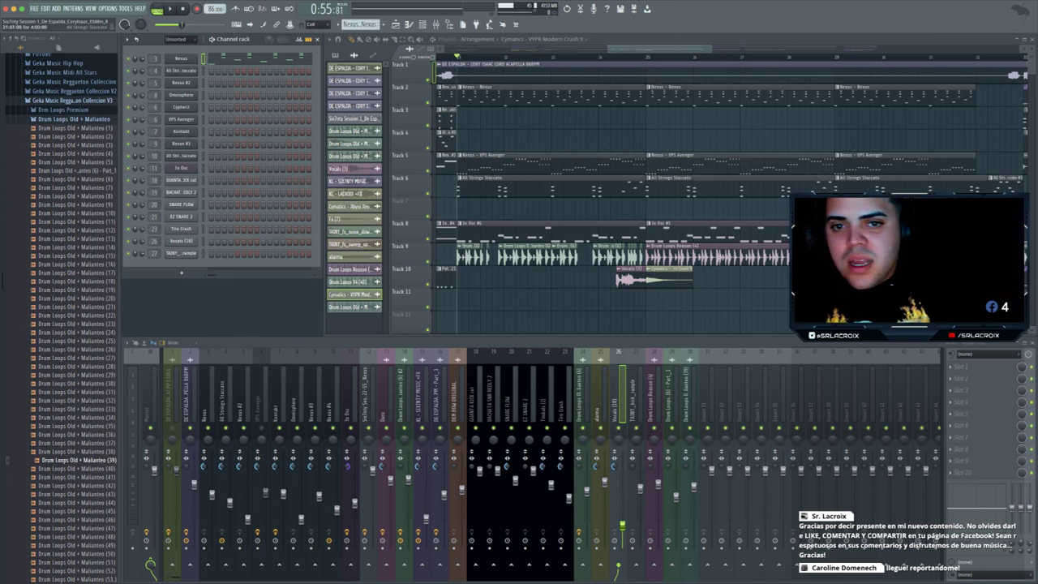
left_click(261, 428)
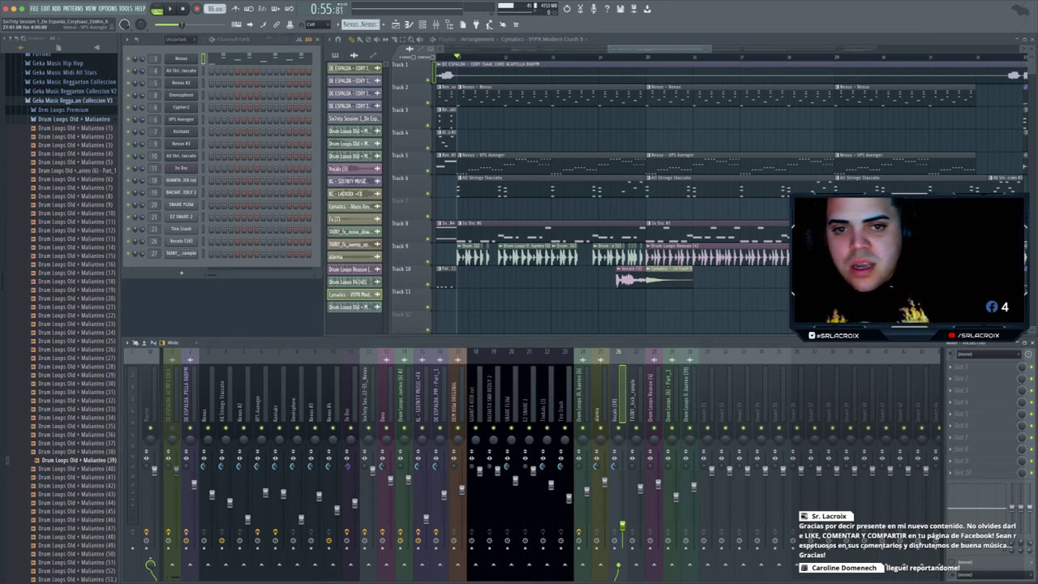
- Pick the Nexus - VPS Avenger pattern from Track 5 and play it on its own
left_click(504, 161)
key("space")
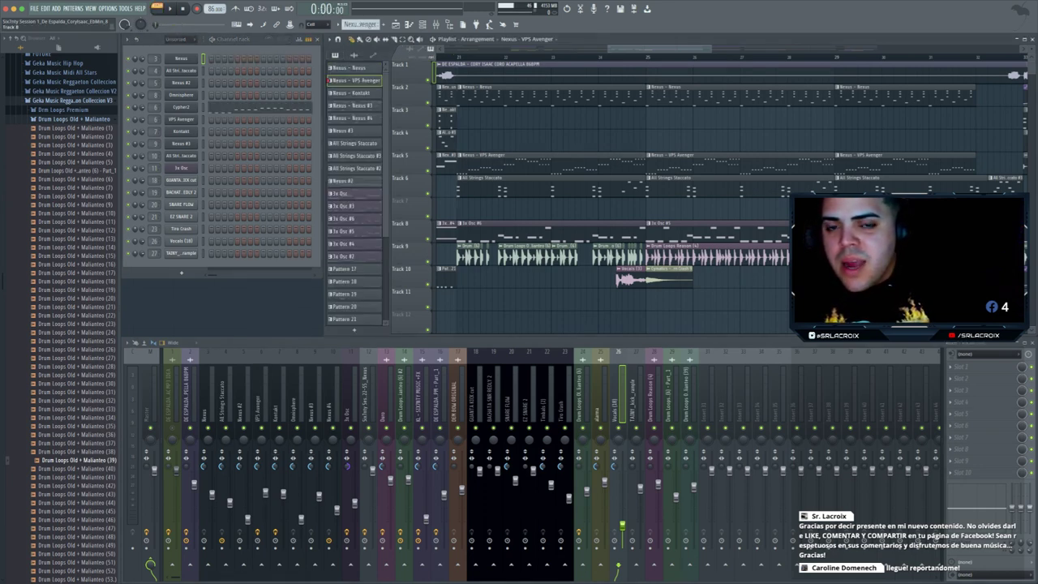
key("space")
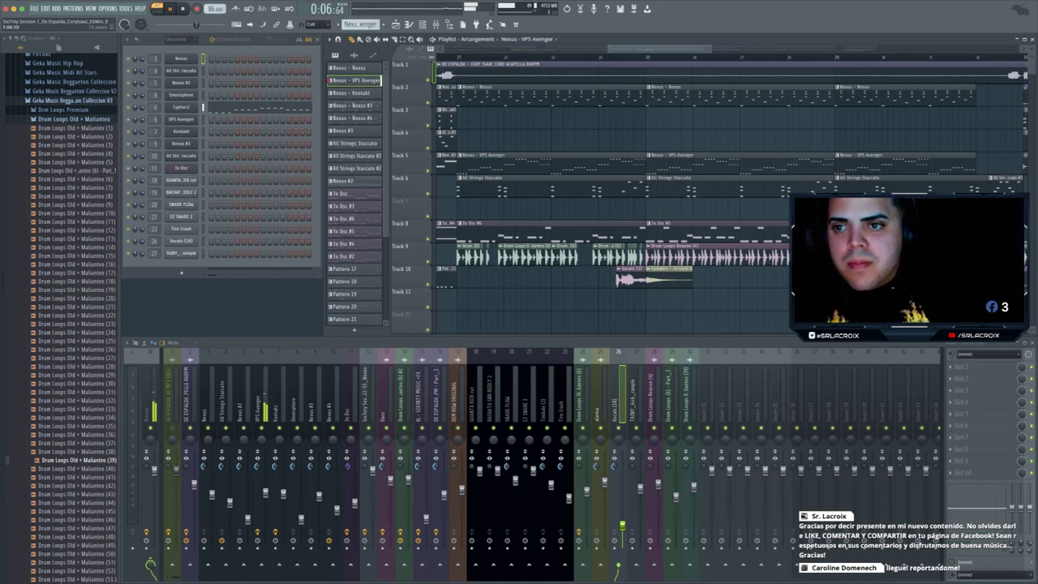
key("space")
- Examine and play the Cypher2 notes of this pattern in the piano roll, then return to song mode
double_click(670, 161)
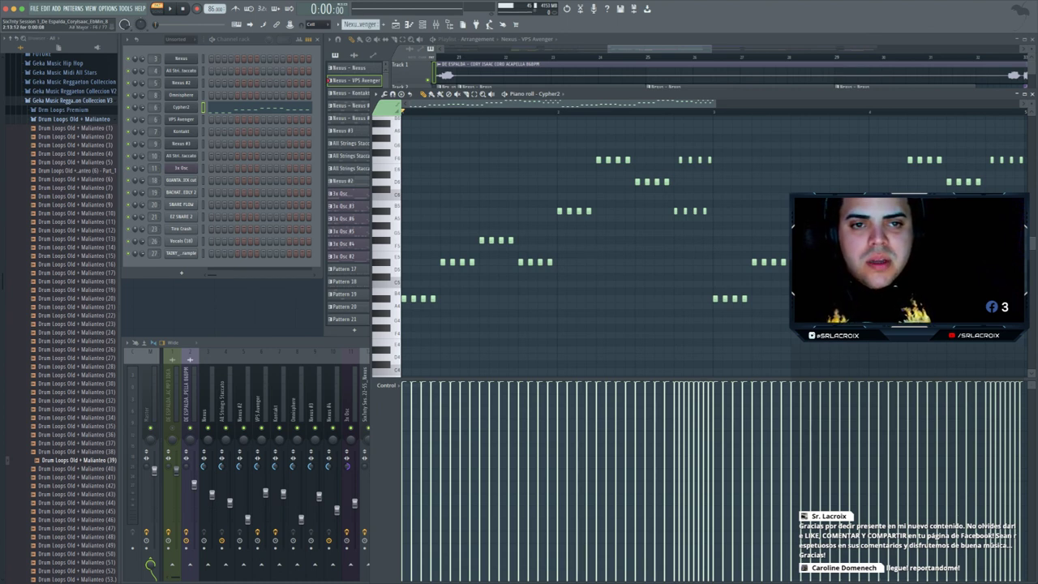
key("space")
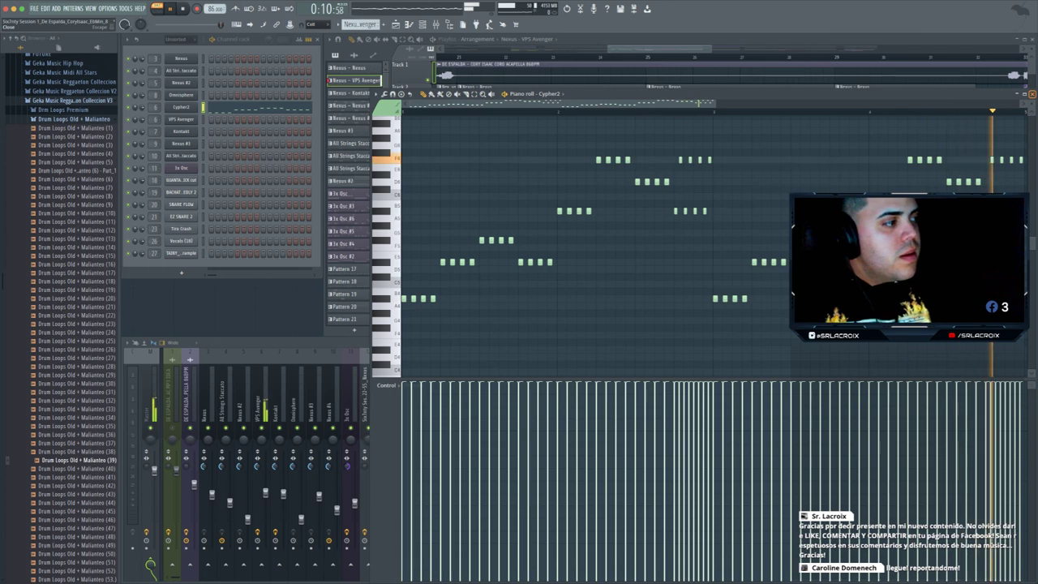
key("space")
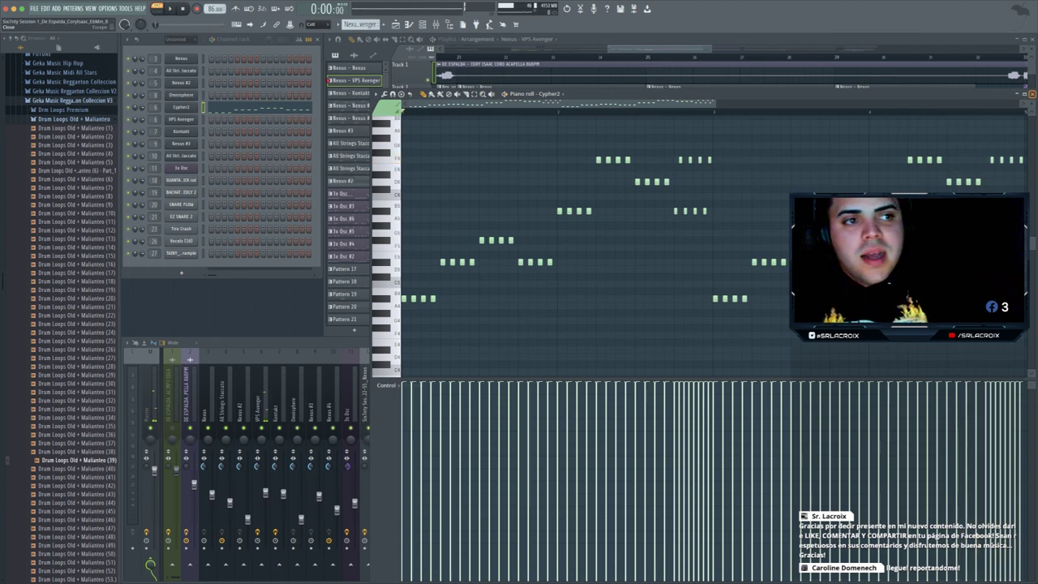
left_click(1033, 94)
key("space")
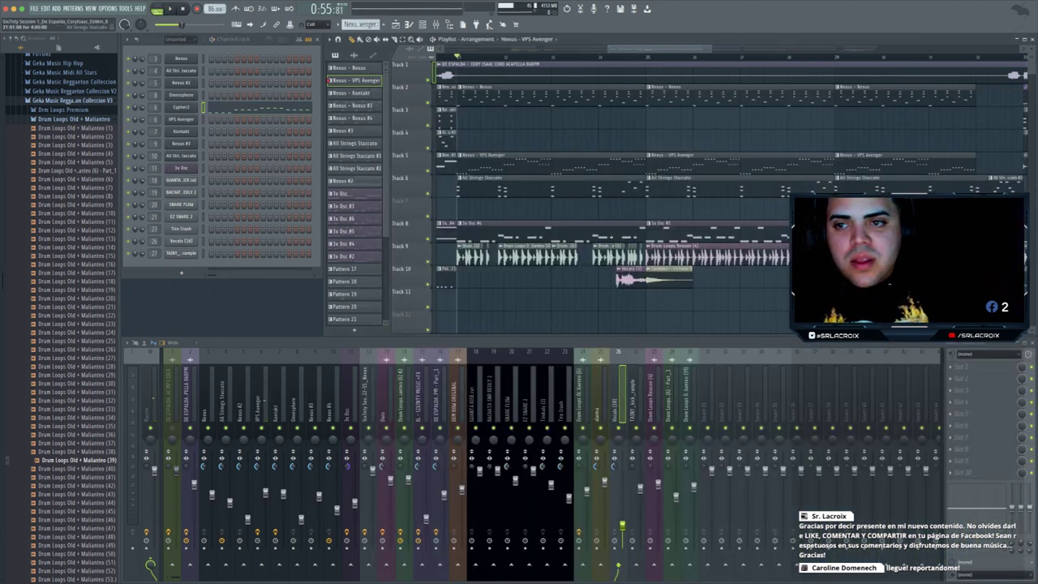
- Select the VPS Avenger channel and check which preset its plugin has loaded
left_click(203, 119)
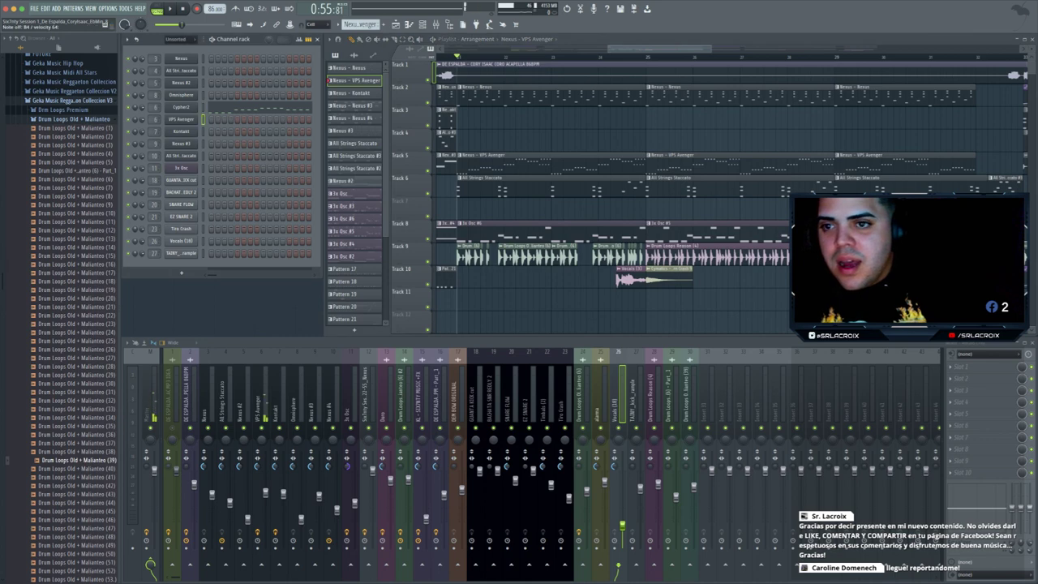
left_click(181, 119)
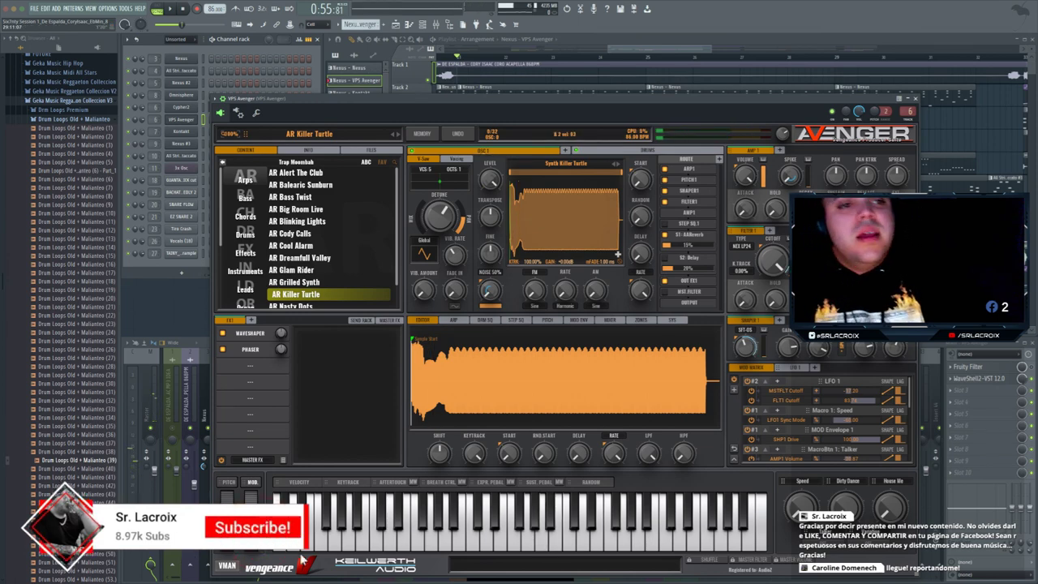
left_click(915, 98)
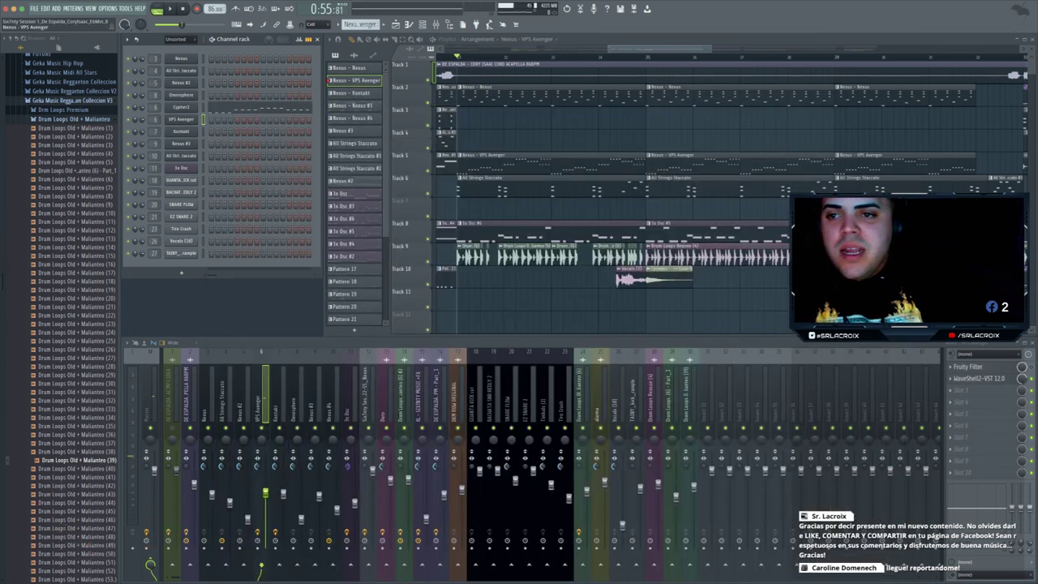
- Draw a two-bar melody of one-beat notes for VPS Avenger over the Cypher2 ghost notes, removing the excess beyond bar 2
left_click(409, 24)
left_click(418, 298)
left_click(453, 262)
left_click(485, 240)
double_click(513, 262)
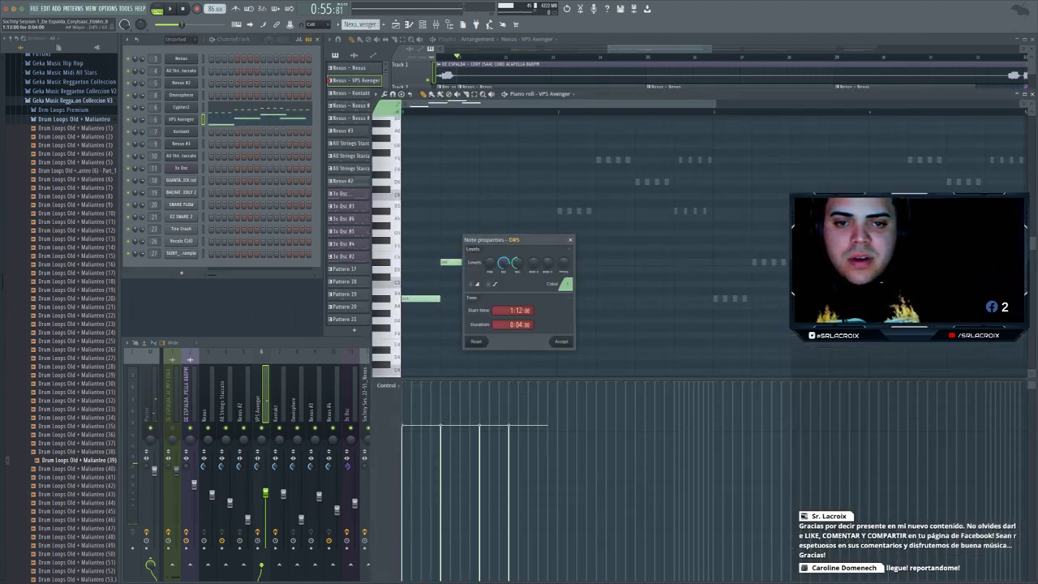
left_click(570, 240)
left_click_drag(528, 262, 538, 262)
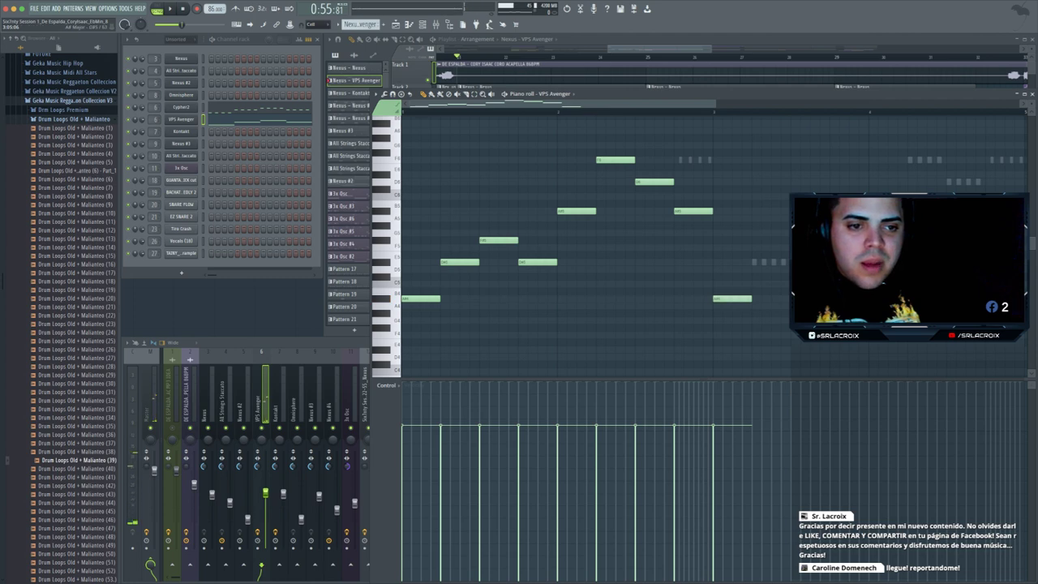
right_click(762, 261)
right_click(740, 298)
- Select the whole two-bar VPS Avenger melody, duplicate it into bars 3 and 4, and close the piano roll
key("ctrl+a")
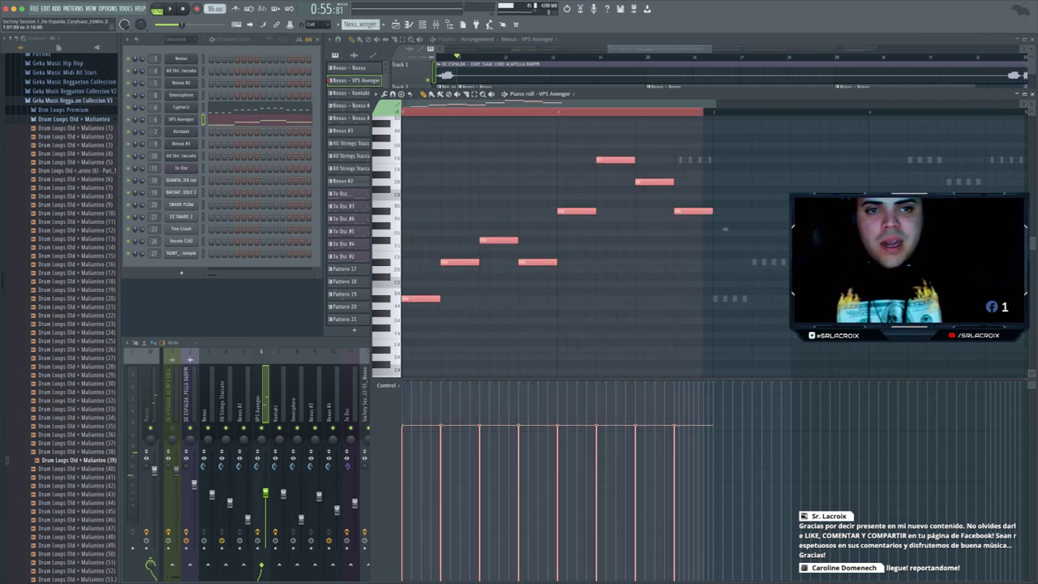
left_click_drag(703, 112, 713, 112)
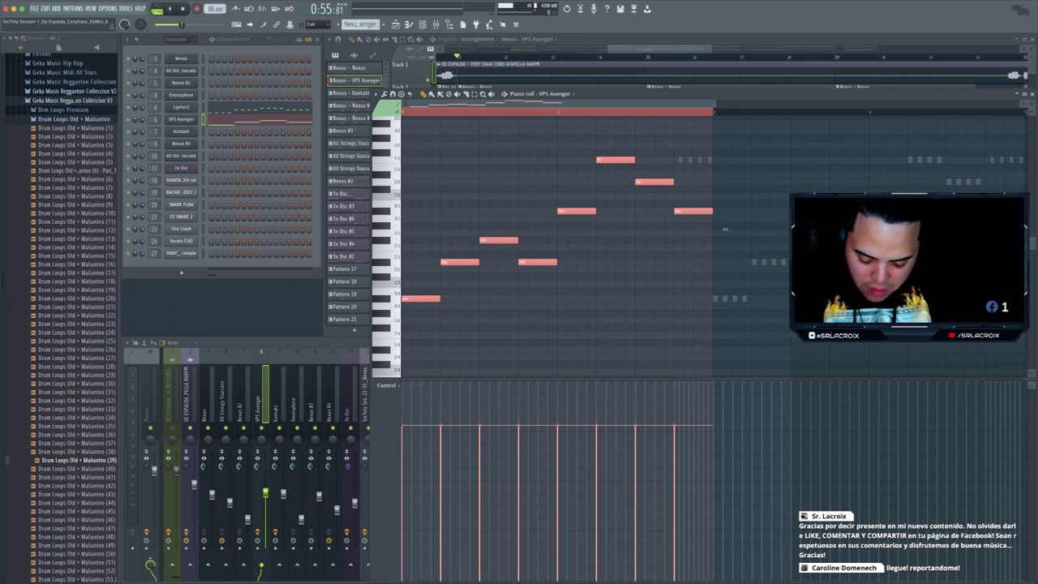
key("ctrl+b")
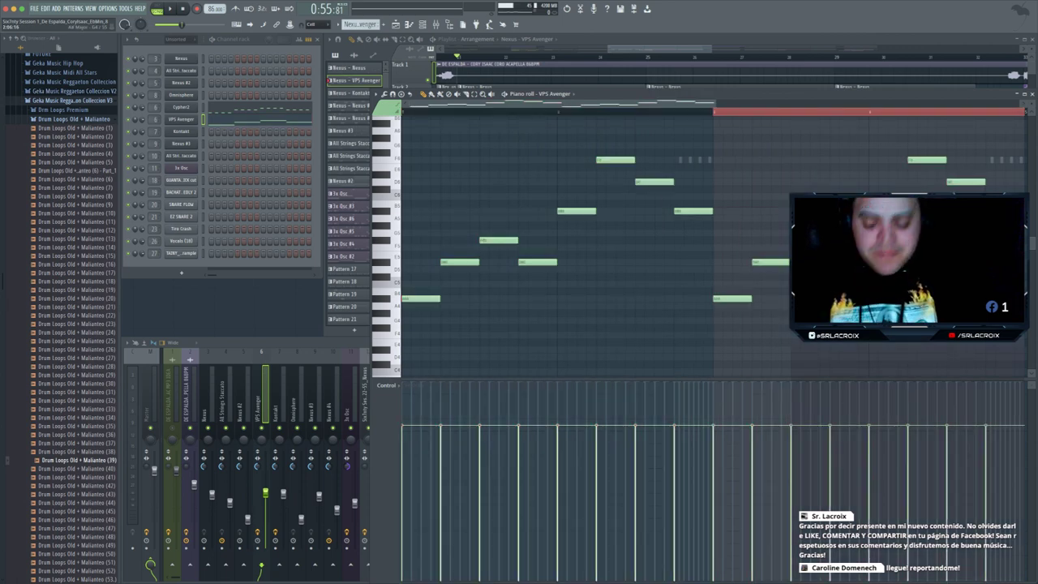
key("ctrl+d")
left_click(1033, 94)
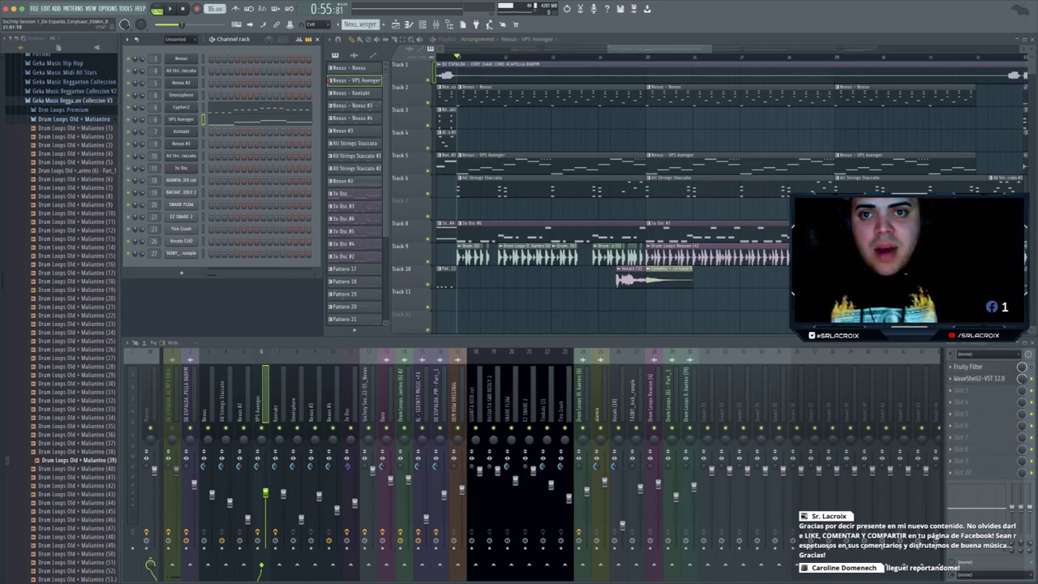
- Listen to the song from bar 21 and route the VPS Avenger channel to a free mixer track
key("space")
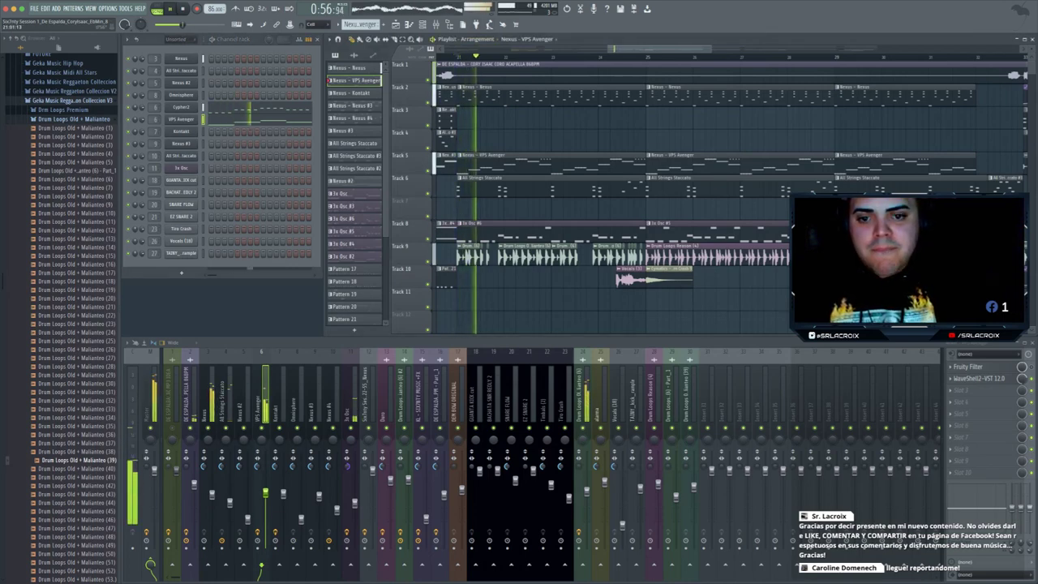
key("space")
key("ctrl+l")
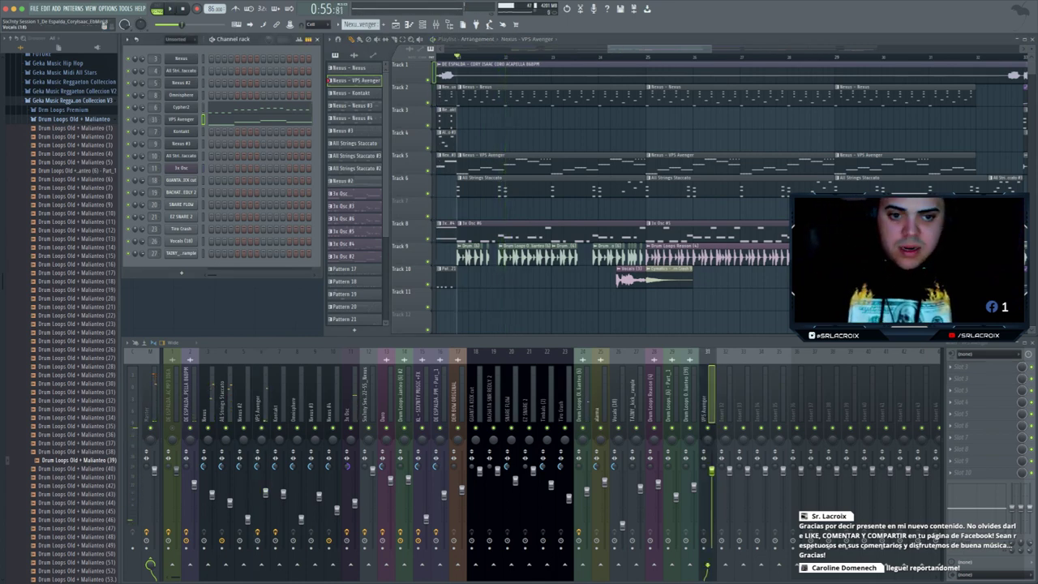
- Move the newly routed VPS Avenger mixer track to position 7, directly beside the existing VPS Avenger track
key("alt+Left")
key("alt+Left")
key("alt+Left")
key("alt+Left")
key("alt+Left")
key("alt+Left")
key("alt+Left")
key("alt+Left")
key("alt+Left")
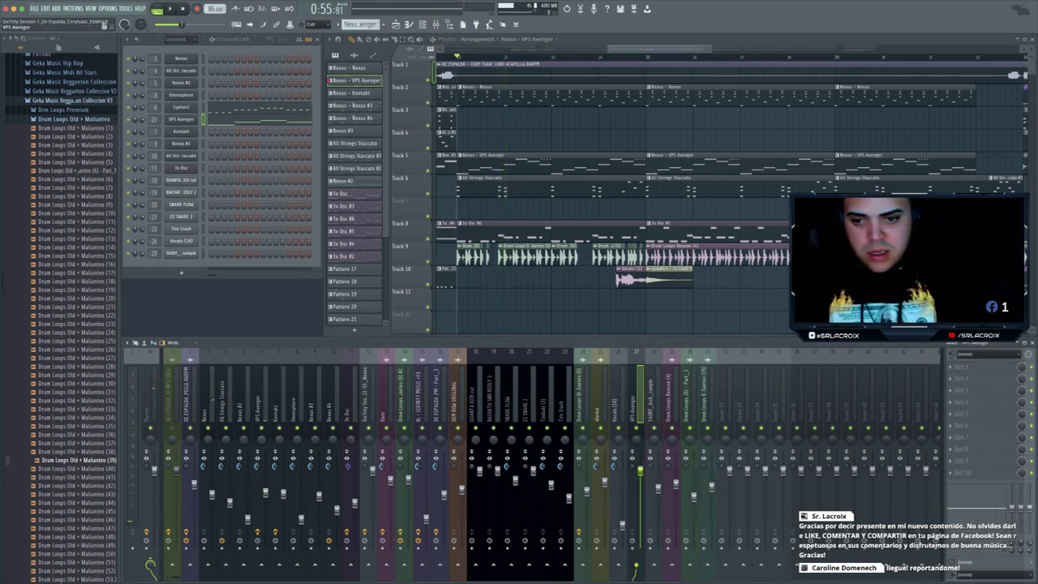
key("alt+Left")
key("alt+Left")
key("alt+Left")
key("alt+Left")
key("alt+Left")
key("alt+Left")
key("alt+Left")
key("alt+Left")
key("alt+Left")
key("alt+Left")
key("alt+Left")
key("alt+Left")
key("alt+Left")
key("alt+Left")
key("alt+Left")
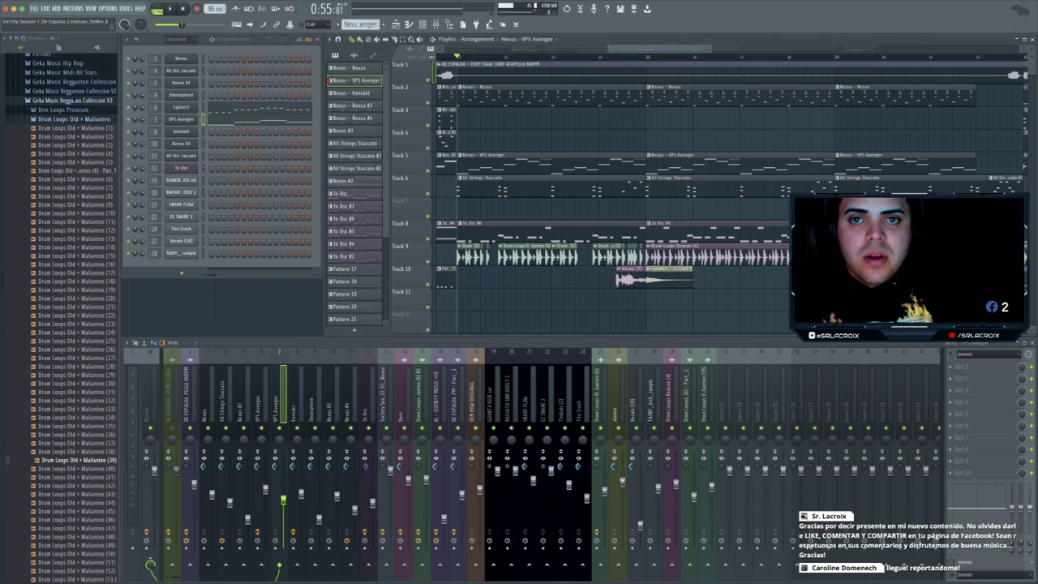
- While playing from bar 21, raise the fader of mixer track 6 slightly and lower the fader of track 7
key("space")
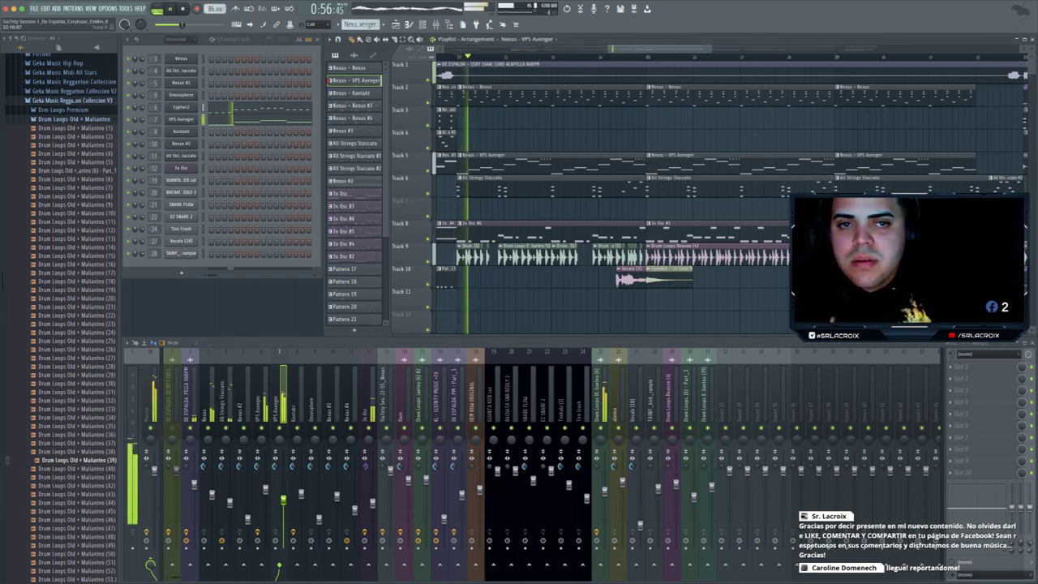
left_click_drag(283, 501, 265, 486)
left_click(261, 565)
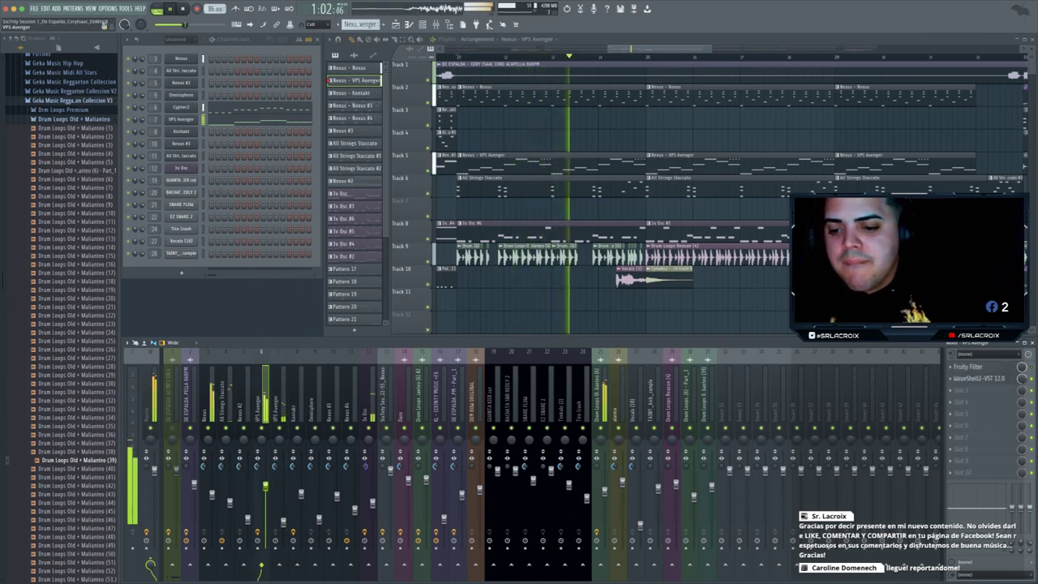
left_click_drag(283, 522, 283, 526)
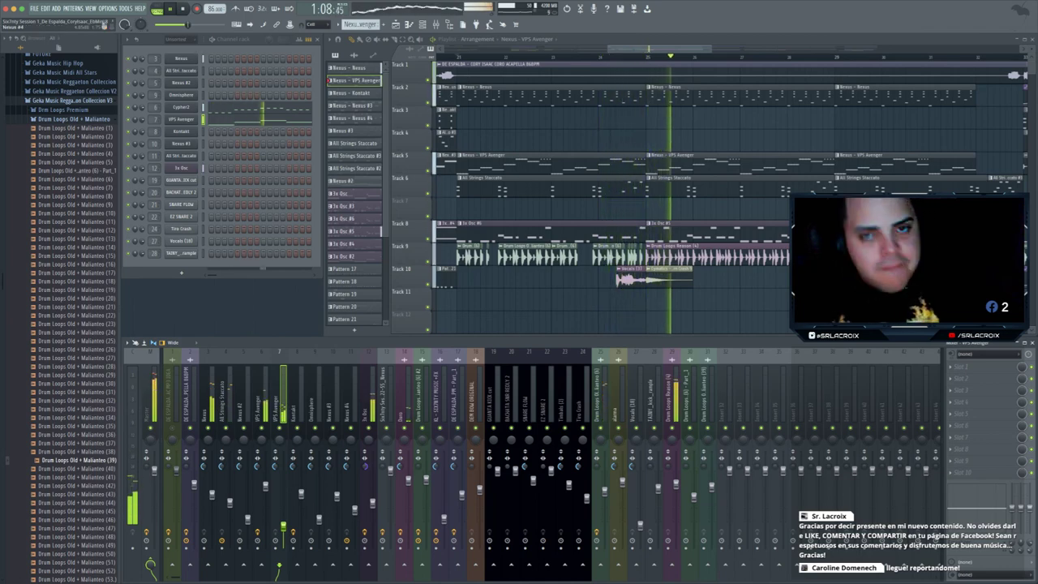
key("space")
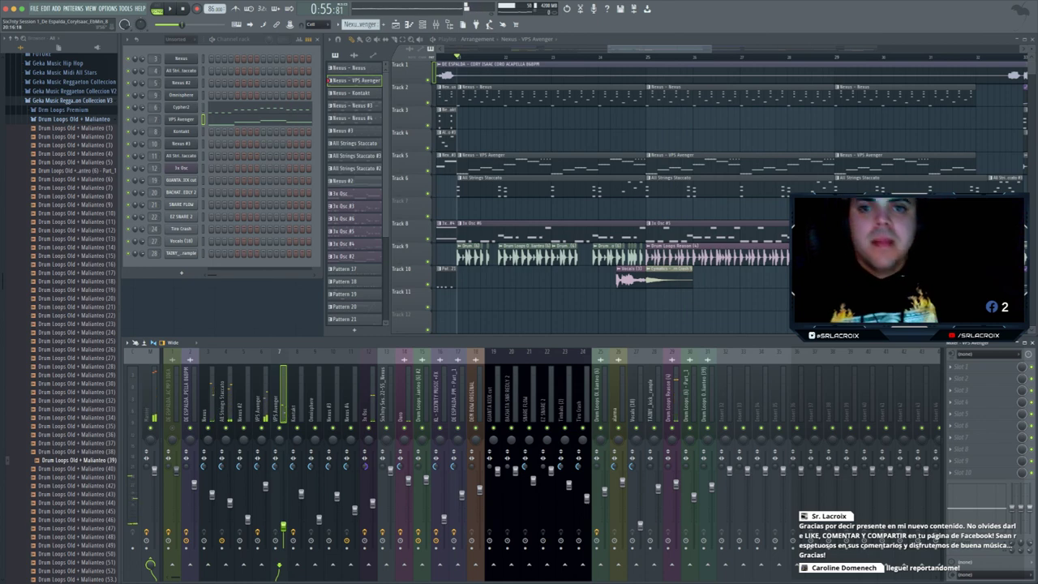
- Insert a new VPS Avenger instrument channel at the Kontakt channel in the rack
right_click(193, 131)
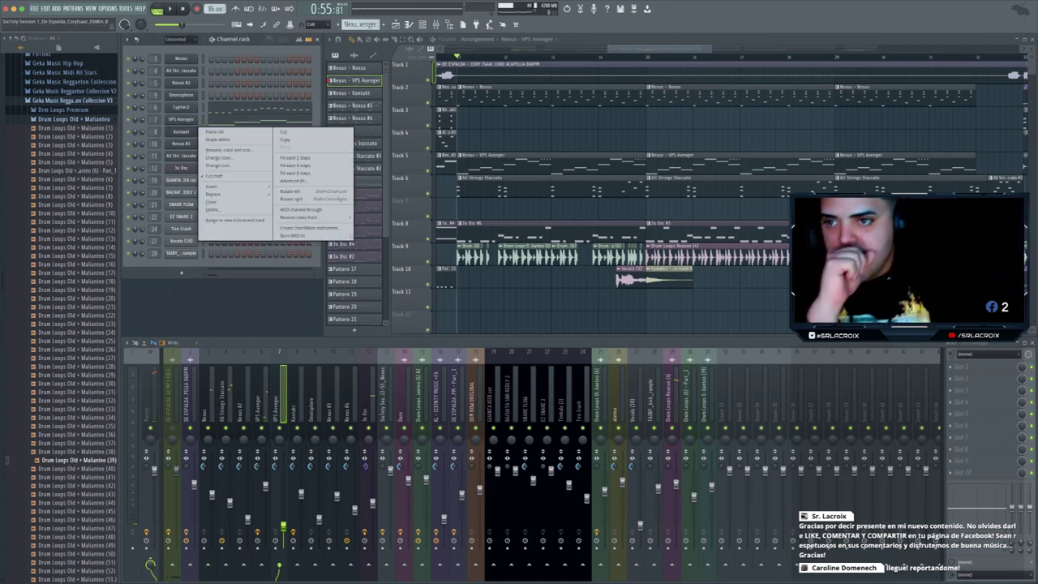
mouse_move(235, 186)
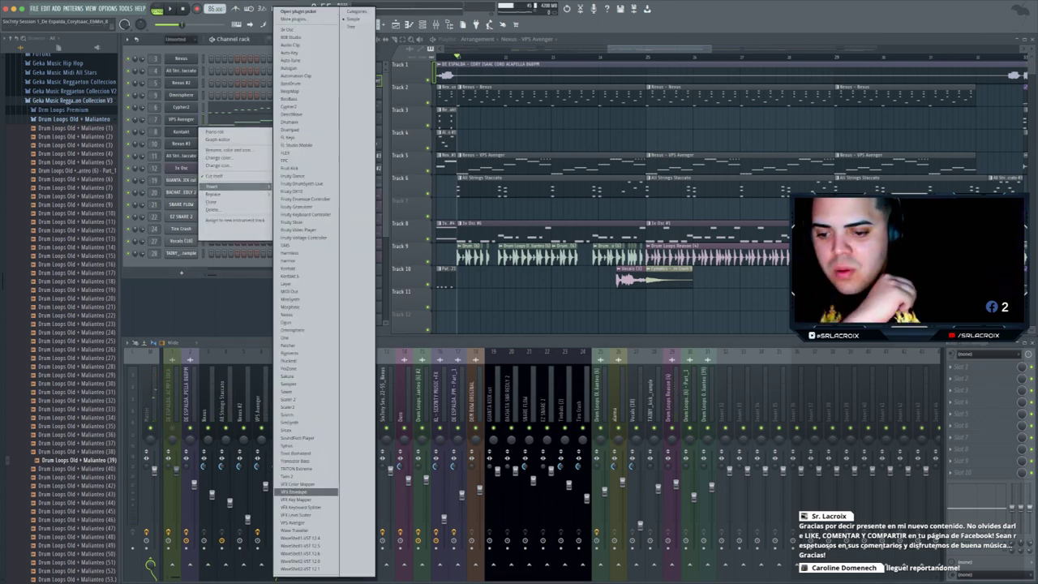
left_click(294, 522)
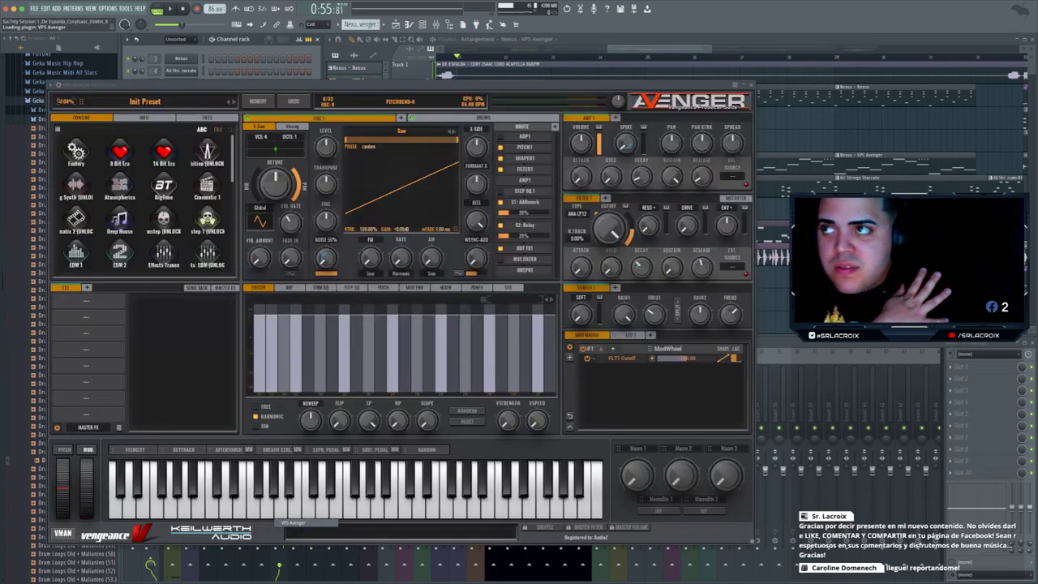
- Audition plucked presets from the Trap Moombah expansion and load PL Anime Pluck in the new VPS Avenger instance
scroll(146, 203, "down", 5)
scroll(142, 202, "down", 2)
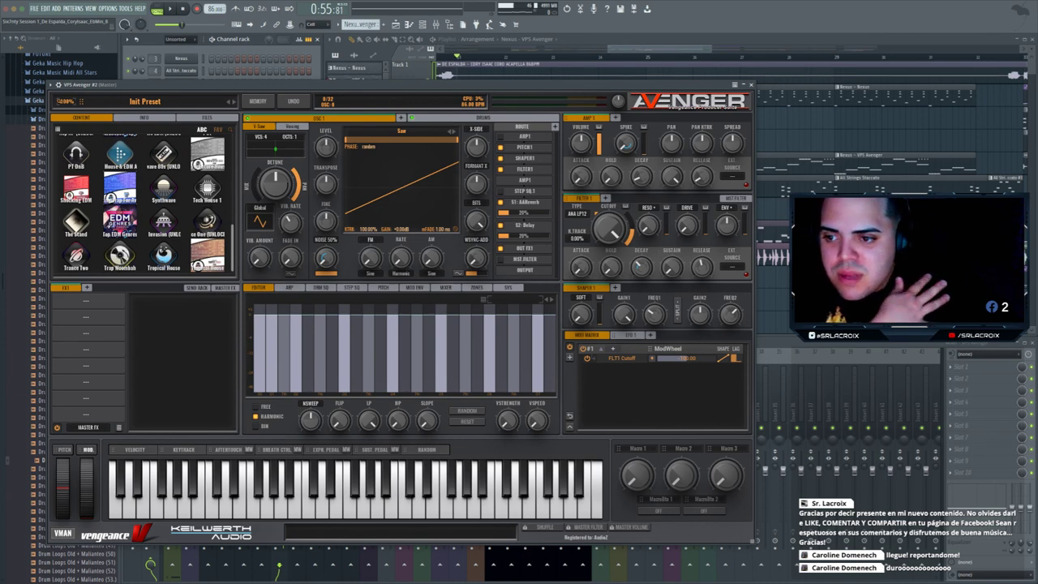
left_click(119, 256)
scroll(81, 203, "down", 5)
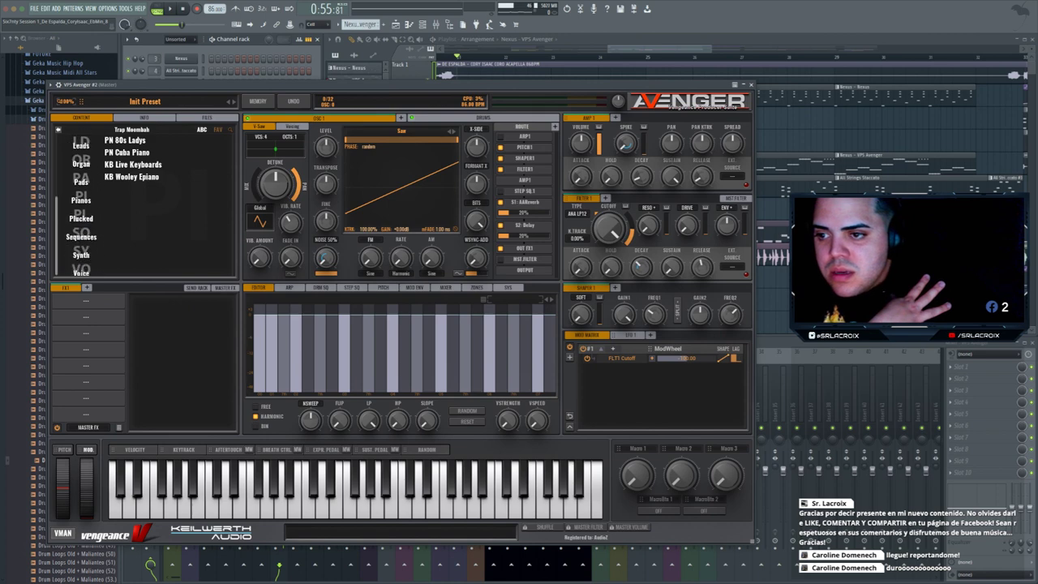
left_click(81, 217)
left_click(130, 141)
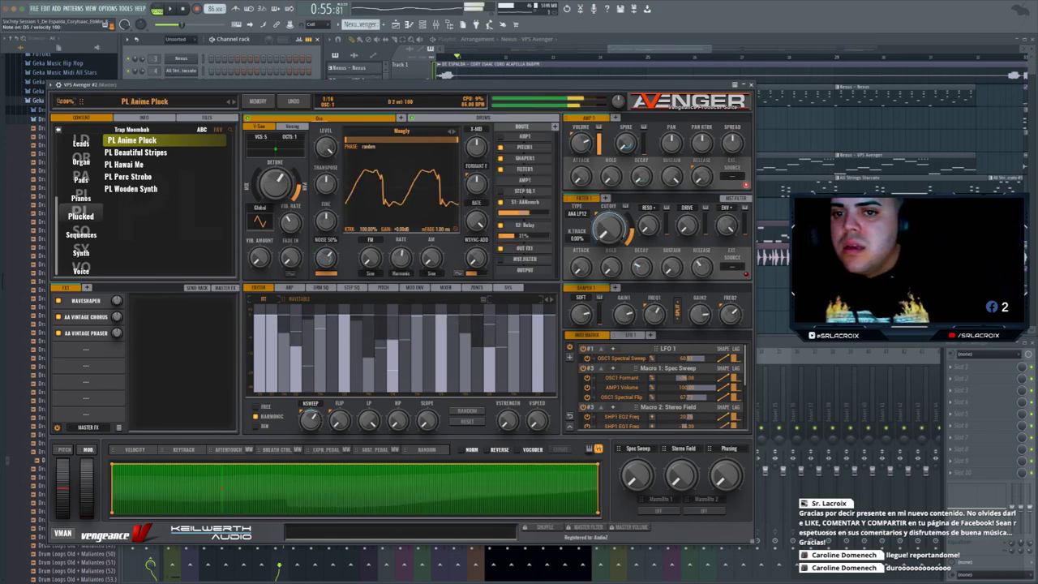
left_click(233, 102)
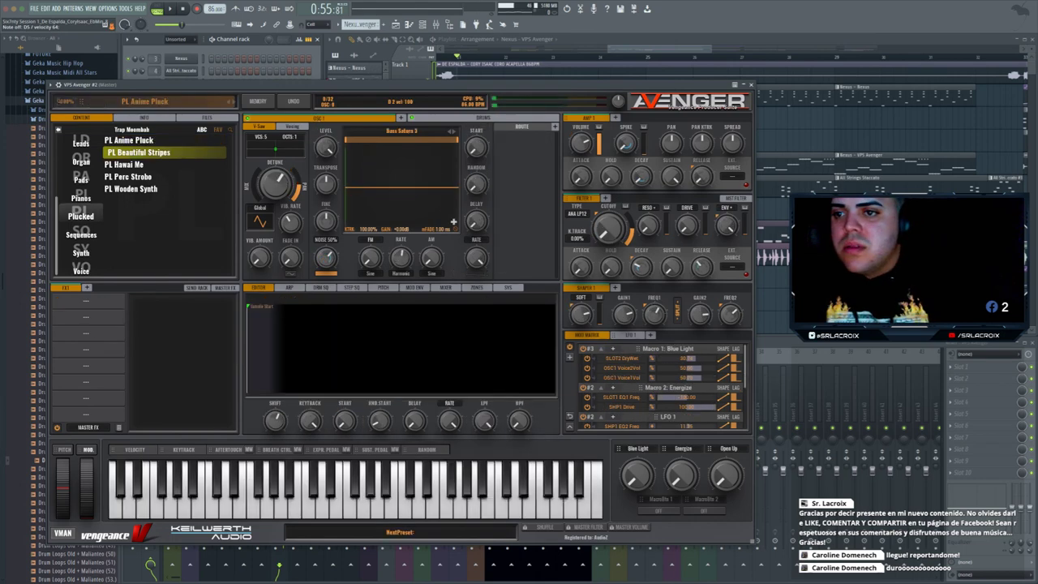
left_click(131, 140)
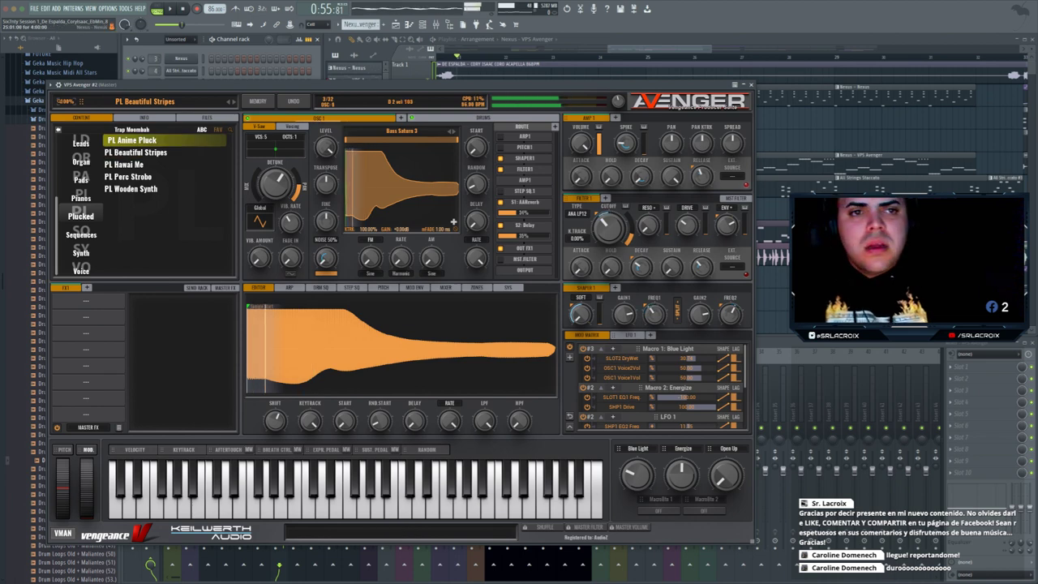
key("Escape")
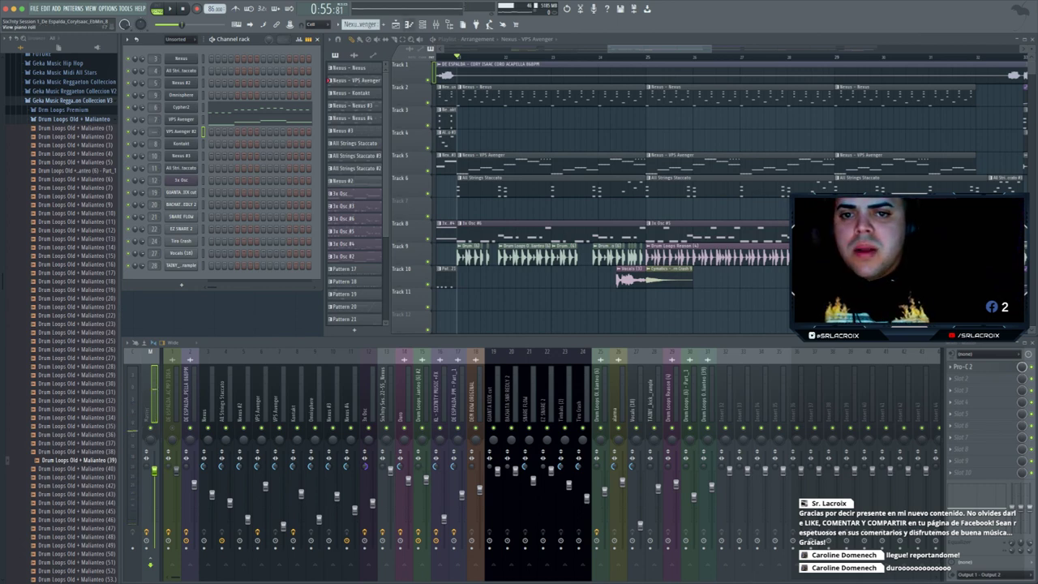
- Paste the copied repeated-note arpeggio into the piano roll of the VPS Avenger #2 channel
key("F7")
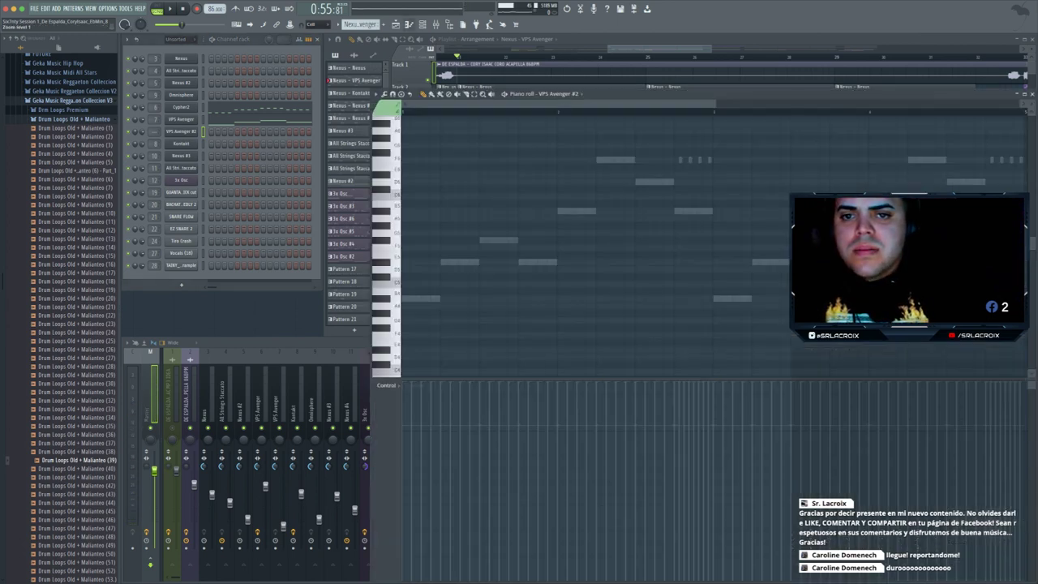
left_click_drag(143, 131, 143, 159)
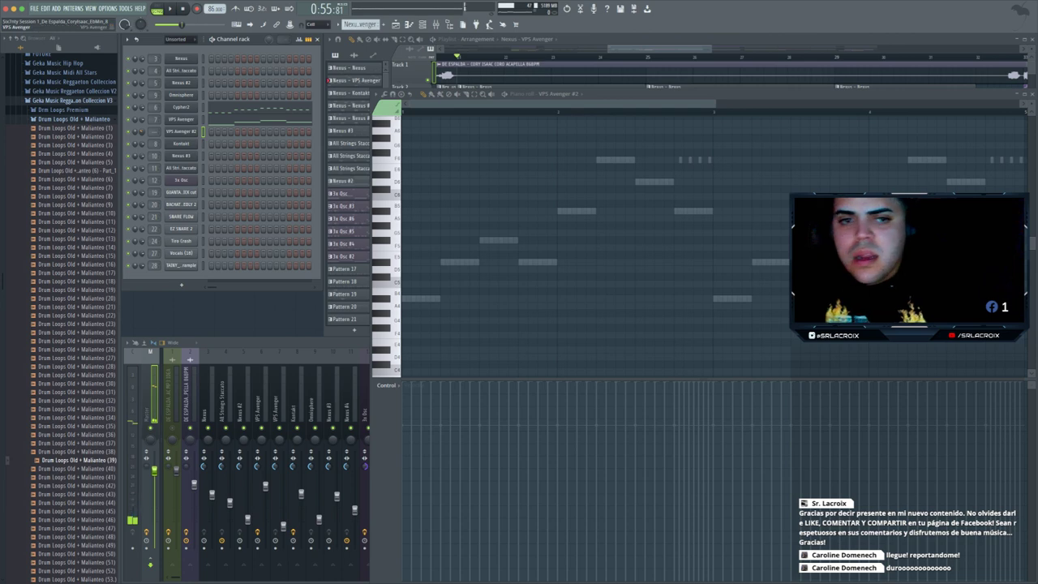
scroll(465, 196, "up", 2)
left_click(420, 342)
right_click(419, 342)
left_click(203, 107)
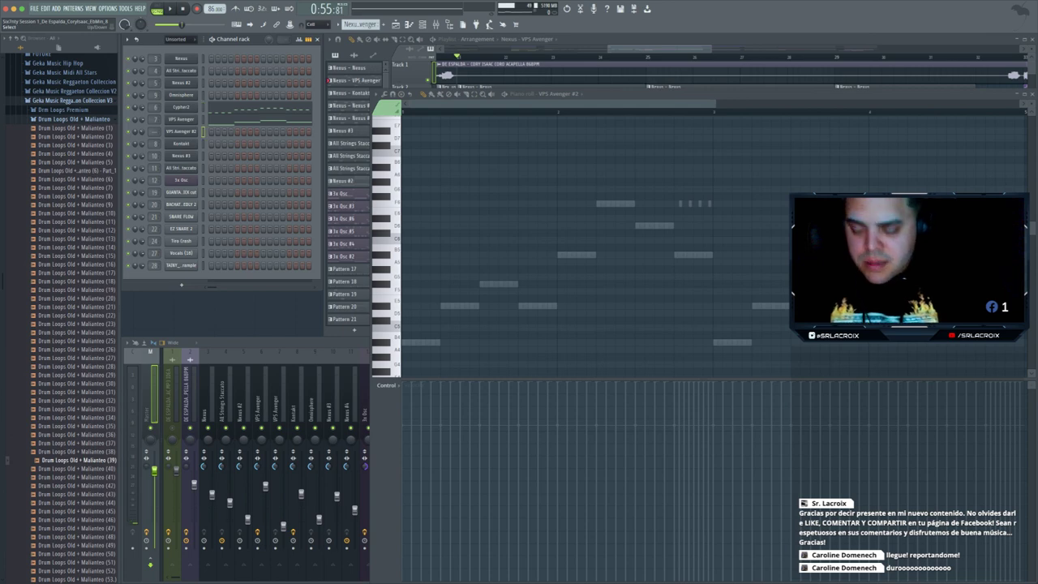
key("super+v")
right_click(449, 269)
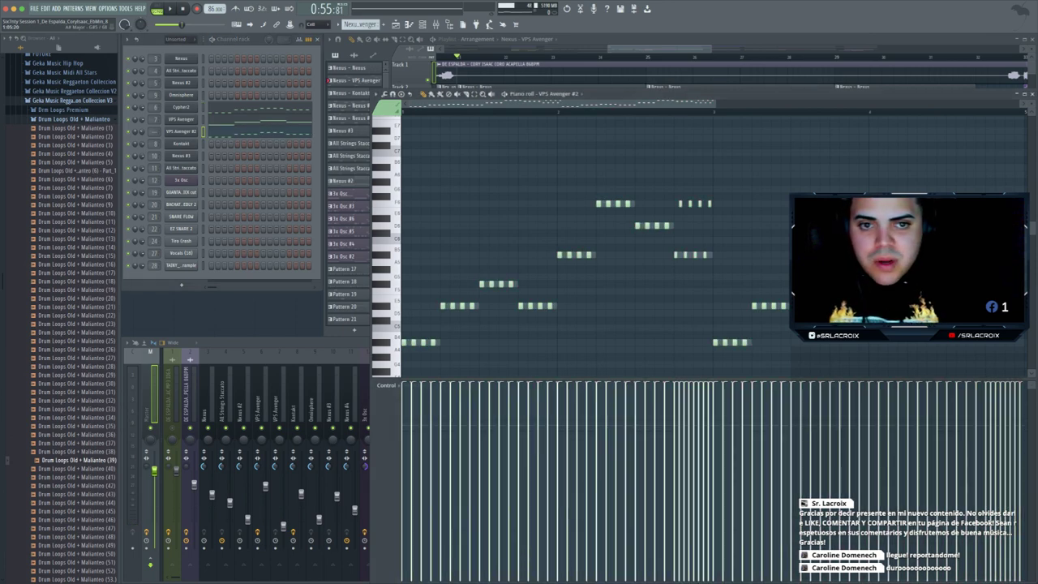
- Raise the pasted notes by one octave and lower the second half of each phrase by one octave
key("super+Up")
scroll(592, 244, "up", 4)
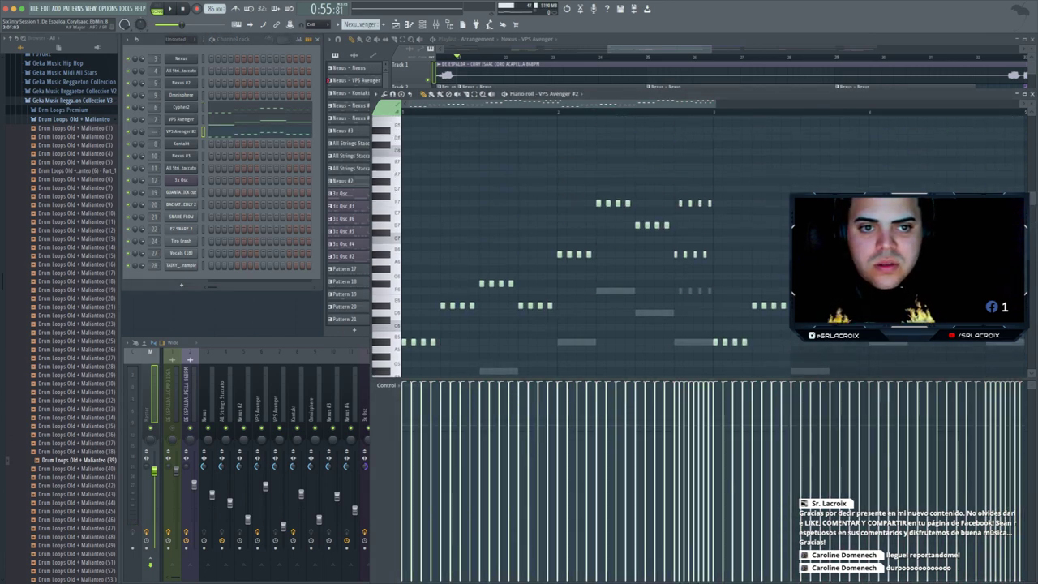
left_click_drag(803, 165, 477, 260)
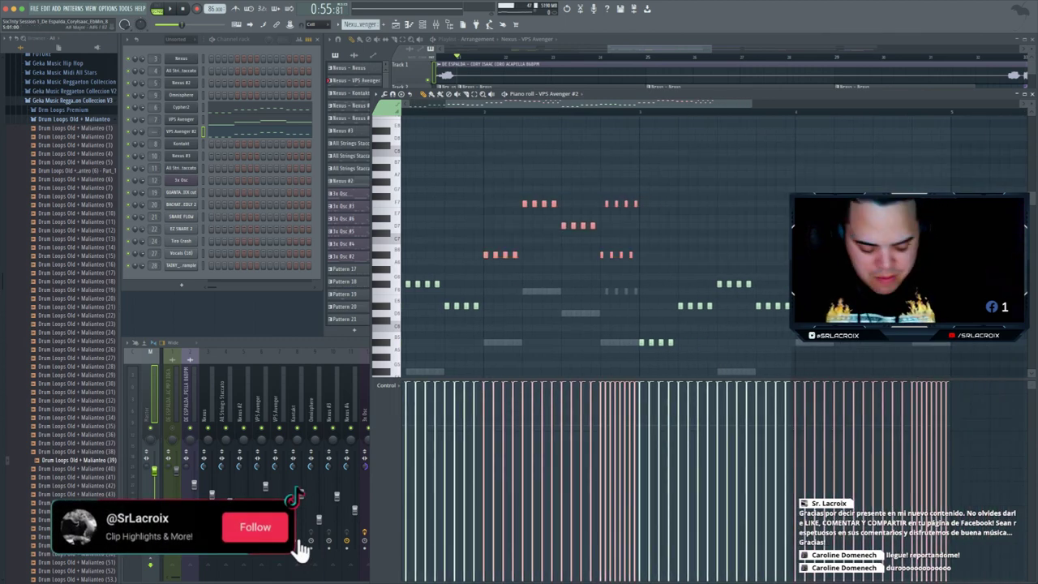
key("ctrl+Down")
scroll(596, 244, "left", 3)
key("ctrl+d")
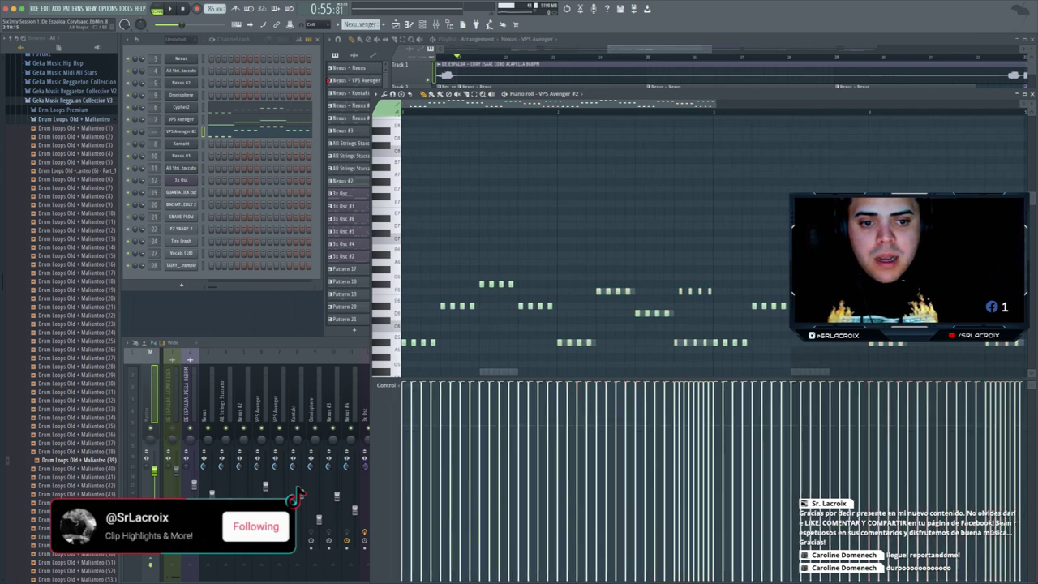
- Mute the VPS Avenger mixer track 7 and compare the song from bar 21 before and after
key("space")
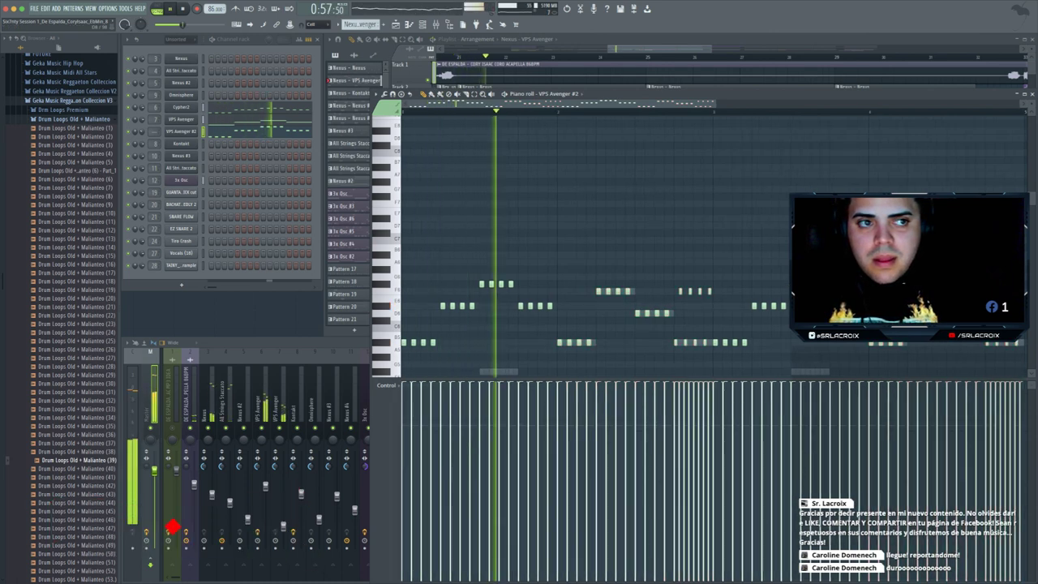
key("space")
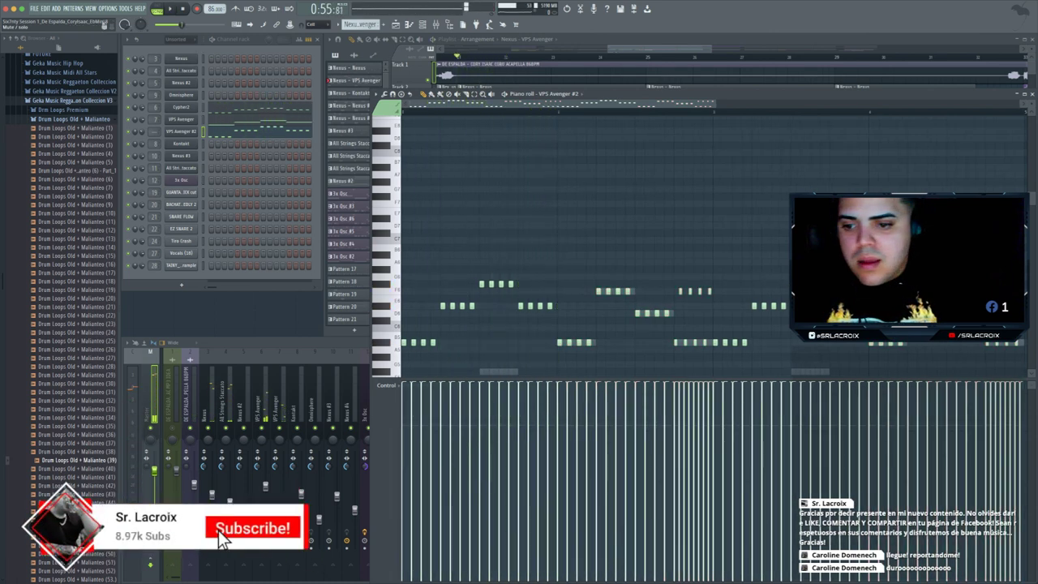
left_click(278, 427)
left_click(552, 226)
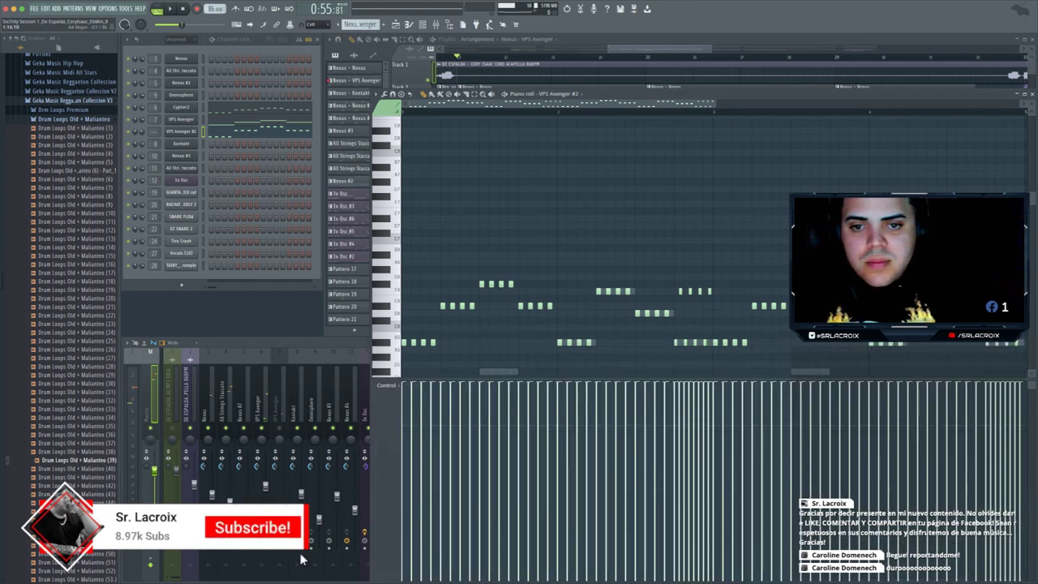
key("space")
scroll(592, 243, "down", 3)
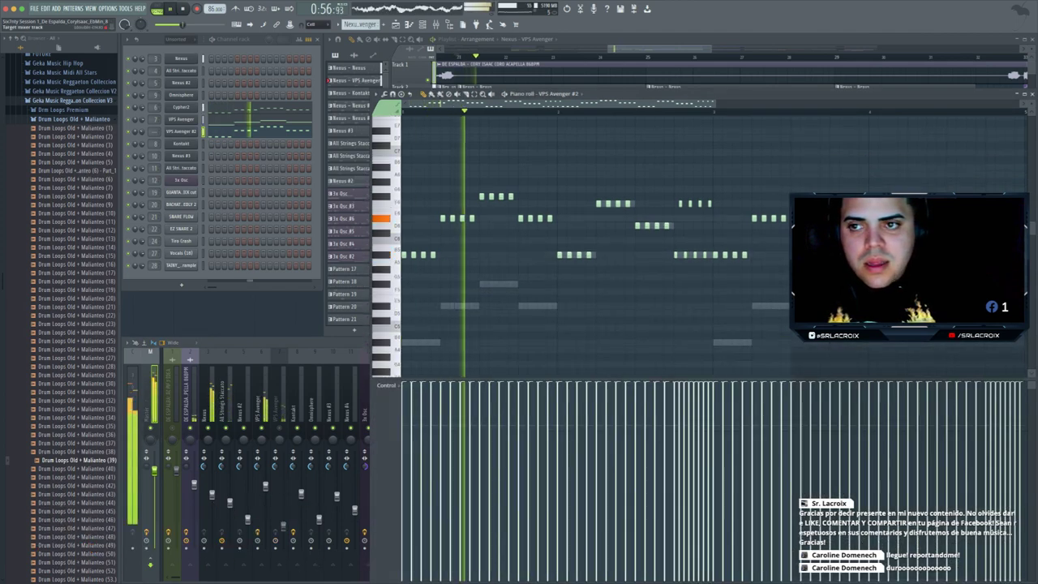
key("space")
- Raise all VPS Avenger #2 notes by another octave while checking them against song playback
left_click(394, 263)
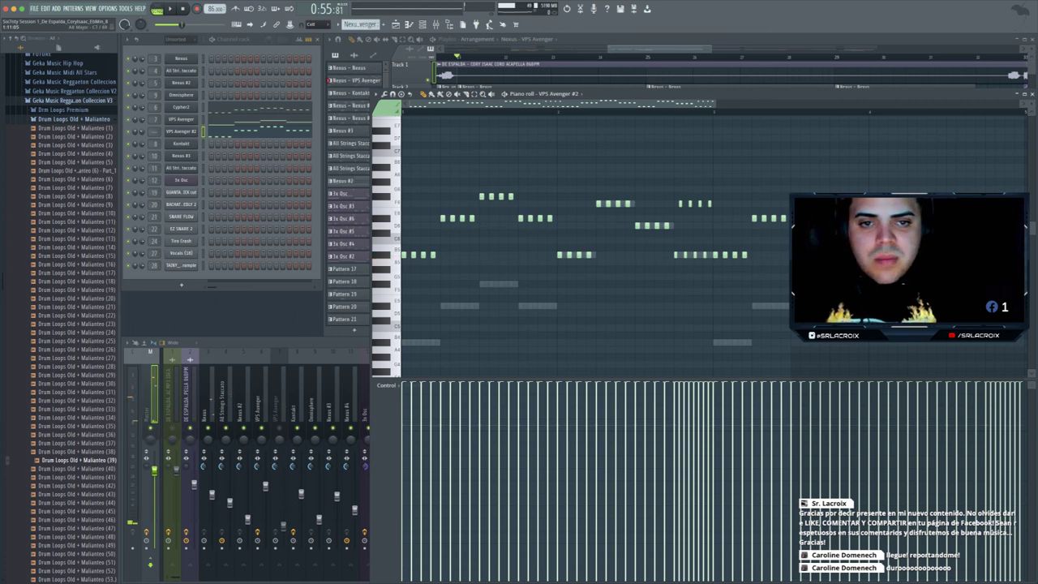
scroll(592, 235, "down", 3)
key("space")
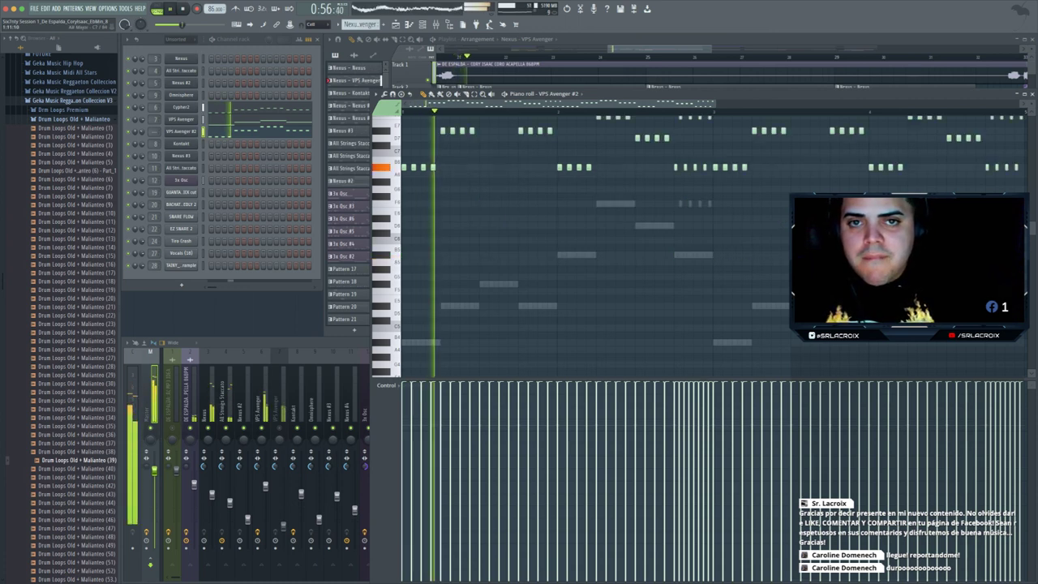
scroll(592, 236, "up", 3)
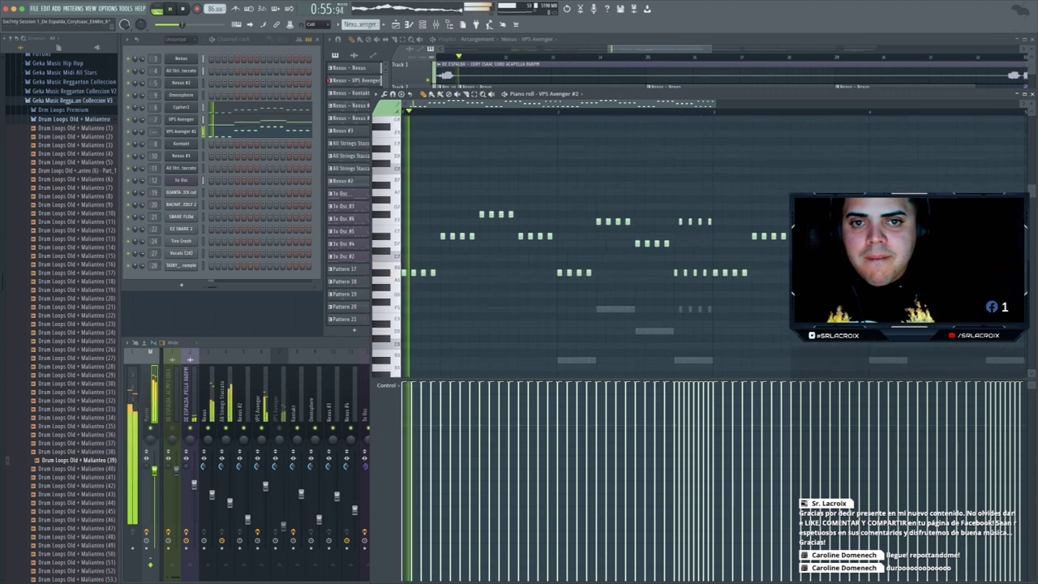
key("space")
scroll(592, 235, "up", 3)
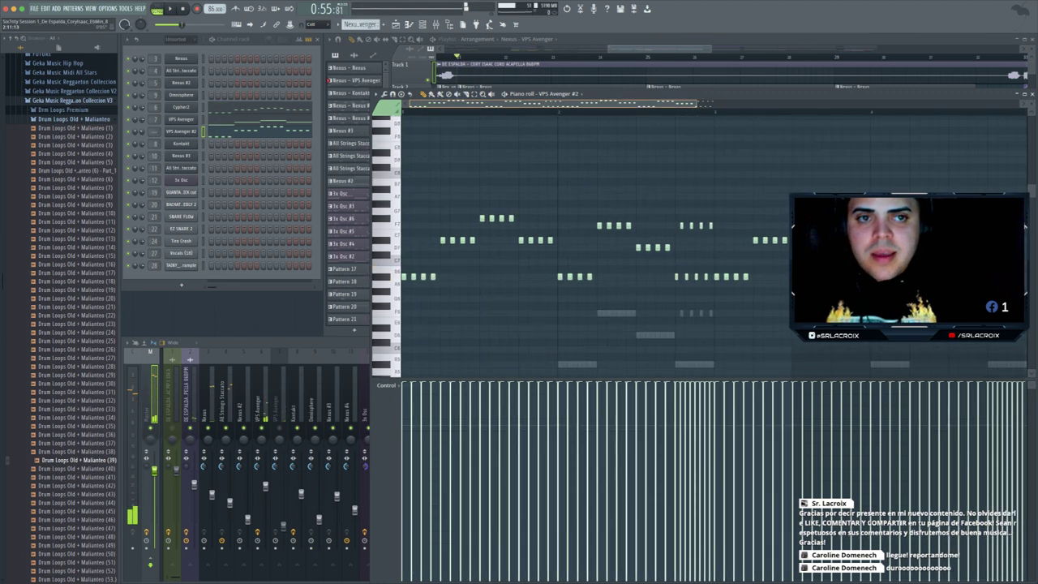
- Set snap to 1/2 step and add an extra short note between the first two notes of each four-note group in bar 1
scroll(592, 235, "up", 2)
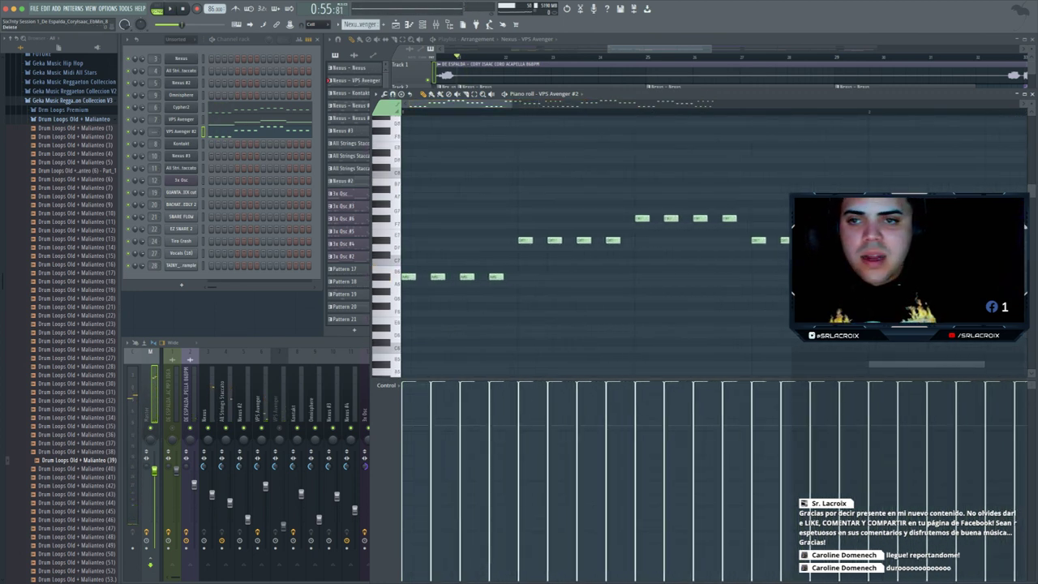
left_click(310, 25)
left_click(317, 82)
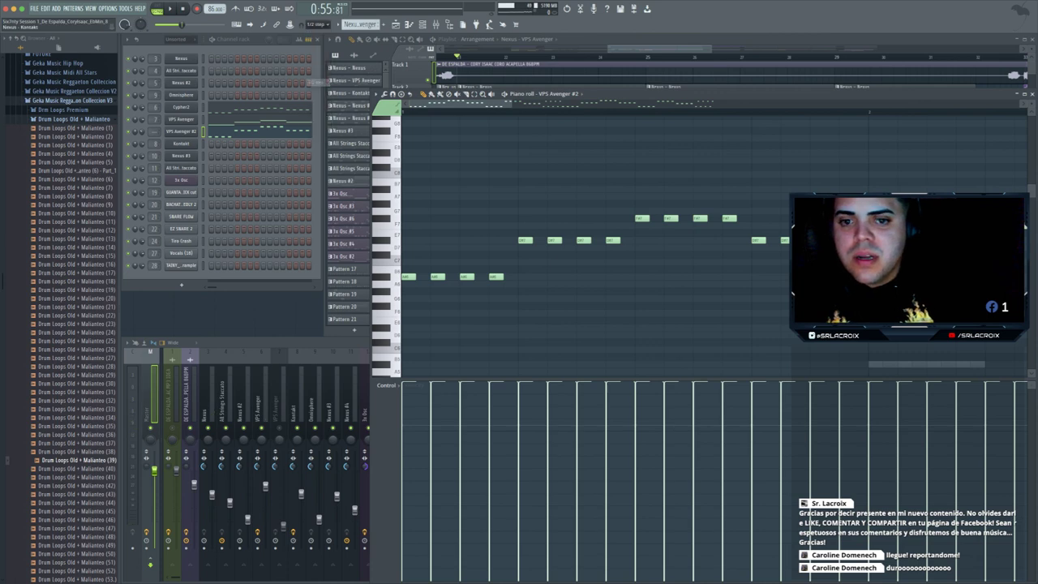
left_click(457, 277)
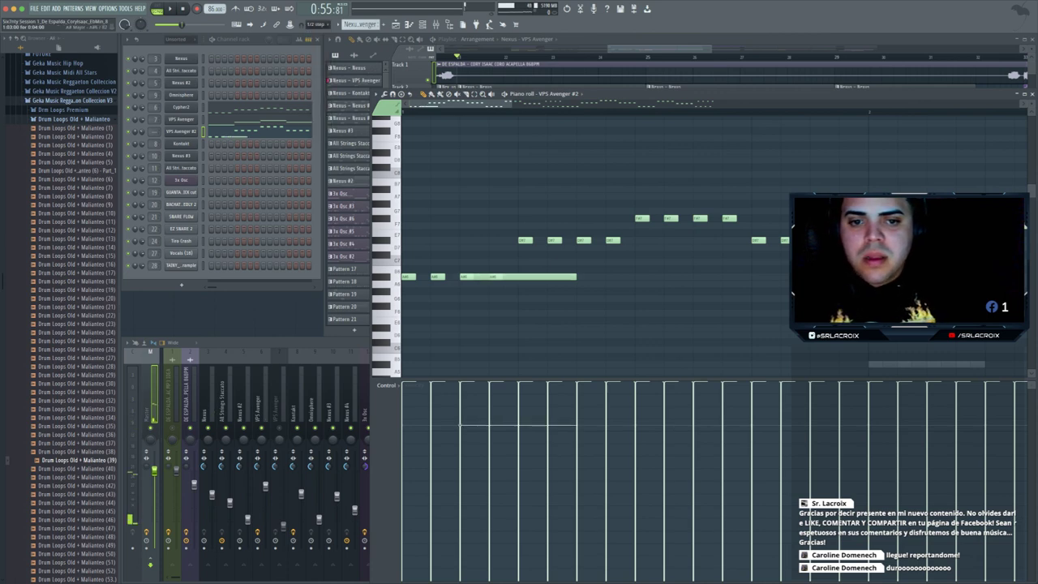
key("ctrl+z")
key("space")
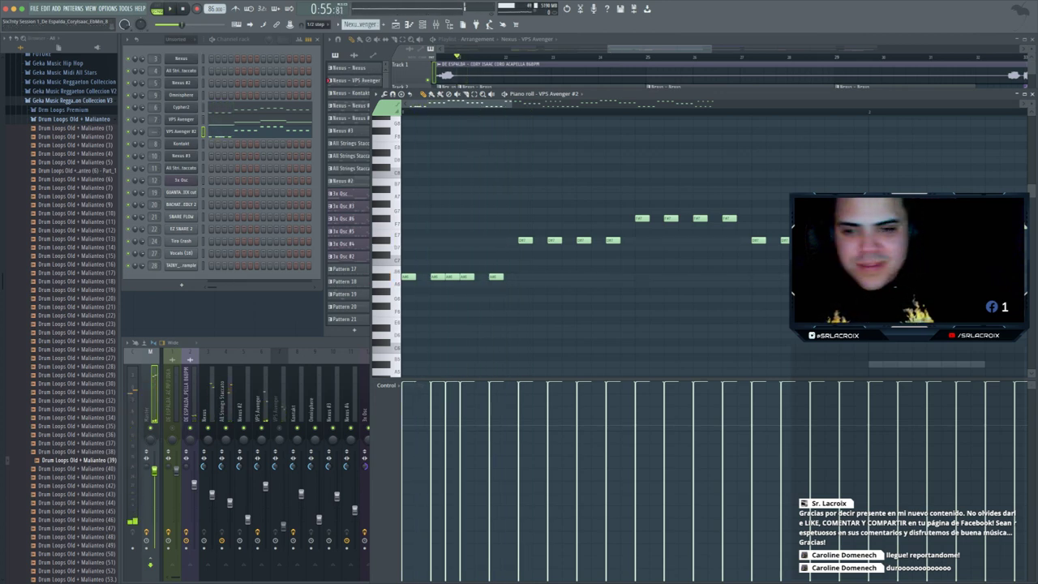
left_click_drag(452, 277, 540, 240)
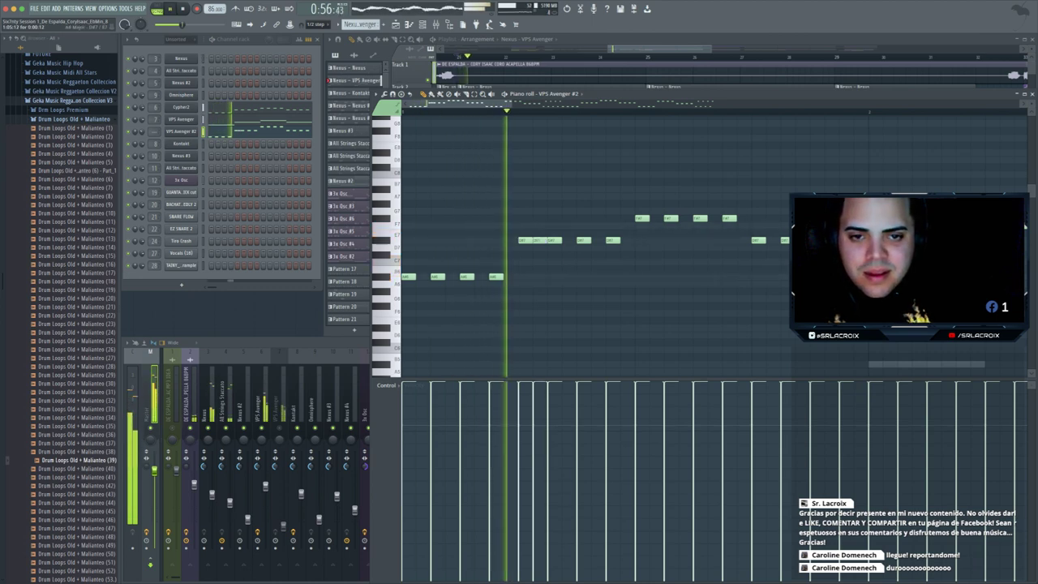
left_click(422, 276)
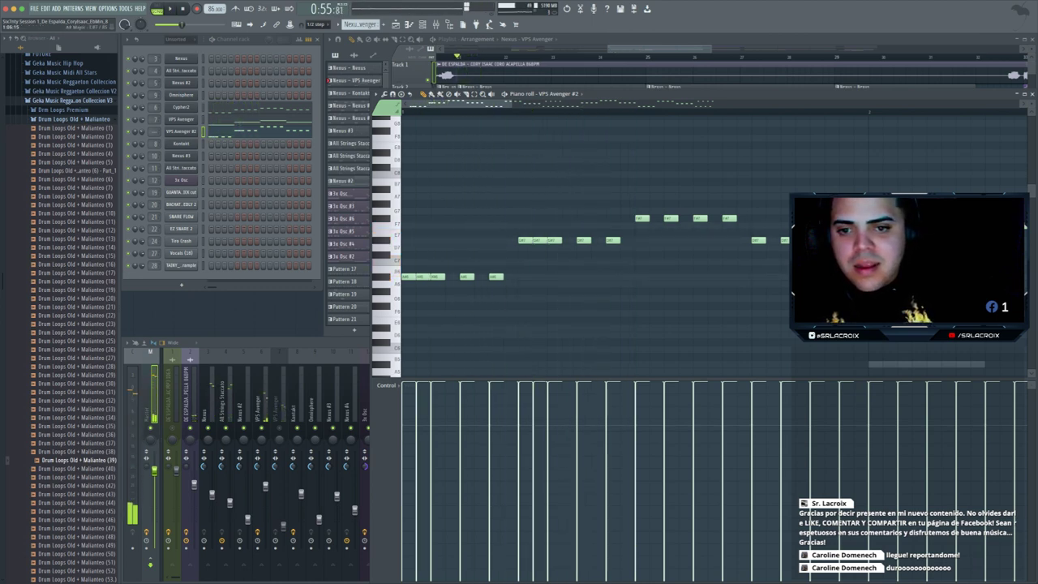
left_click(656, 218)
key("space")
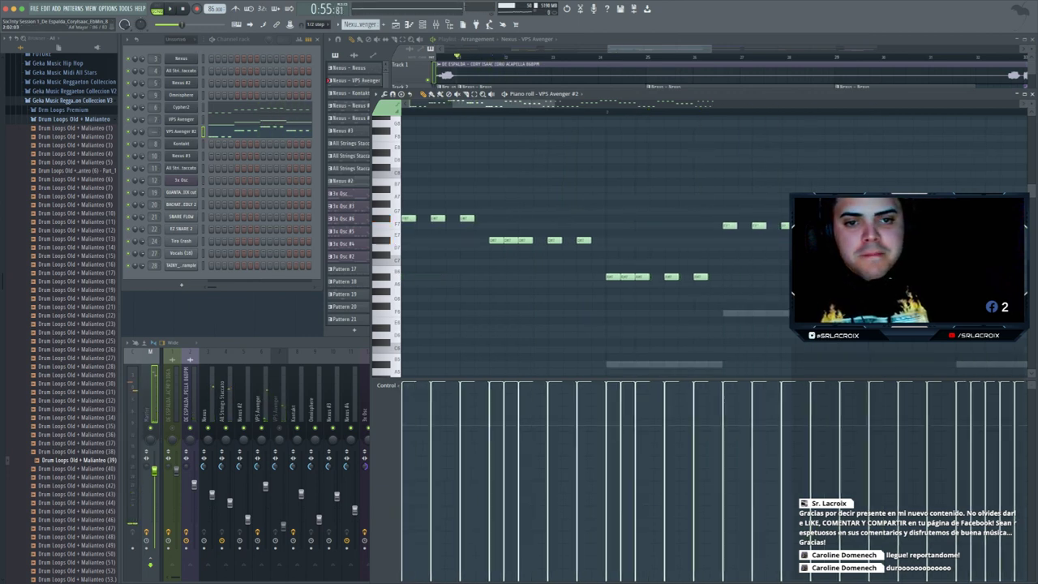
- Set snap to 1/3 step and reduce the first note group of bar 2 to one shortened note
right_click(628, 276)
left_click(318, 24)
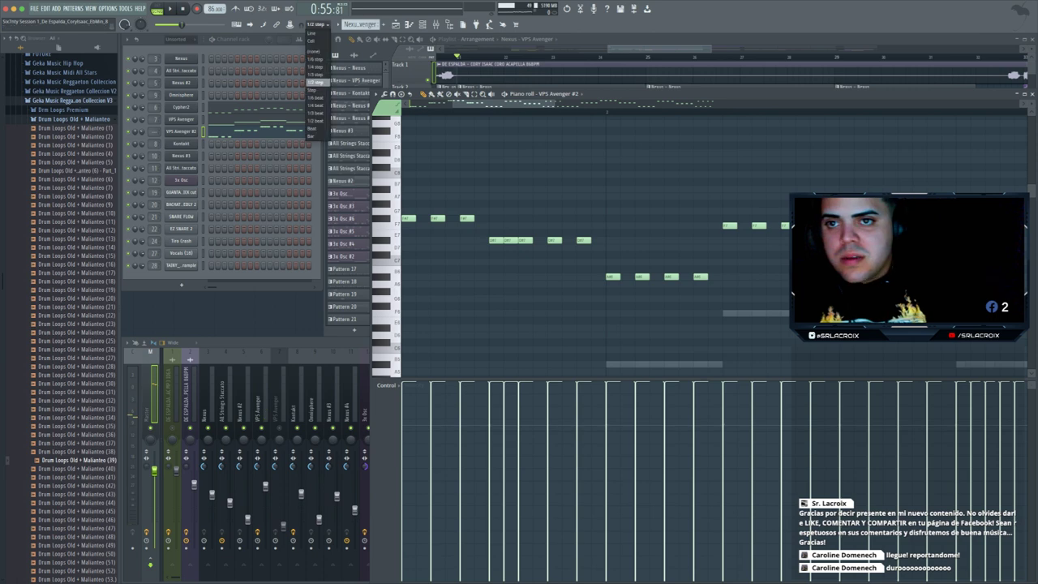
left_click(319, 74)
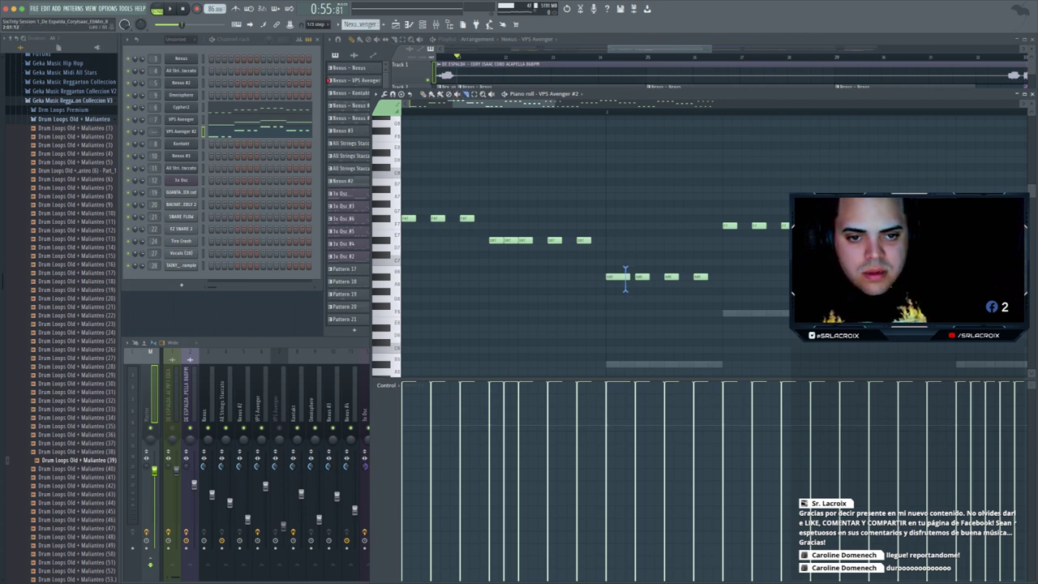
left_click(615, 275)
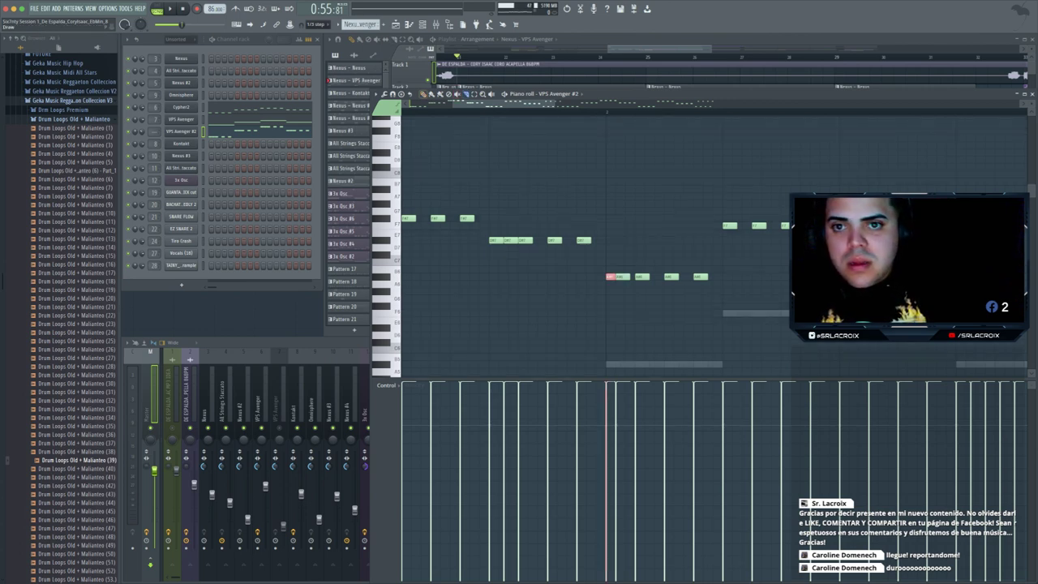
right_click(622, 276)
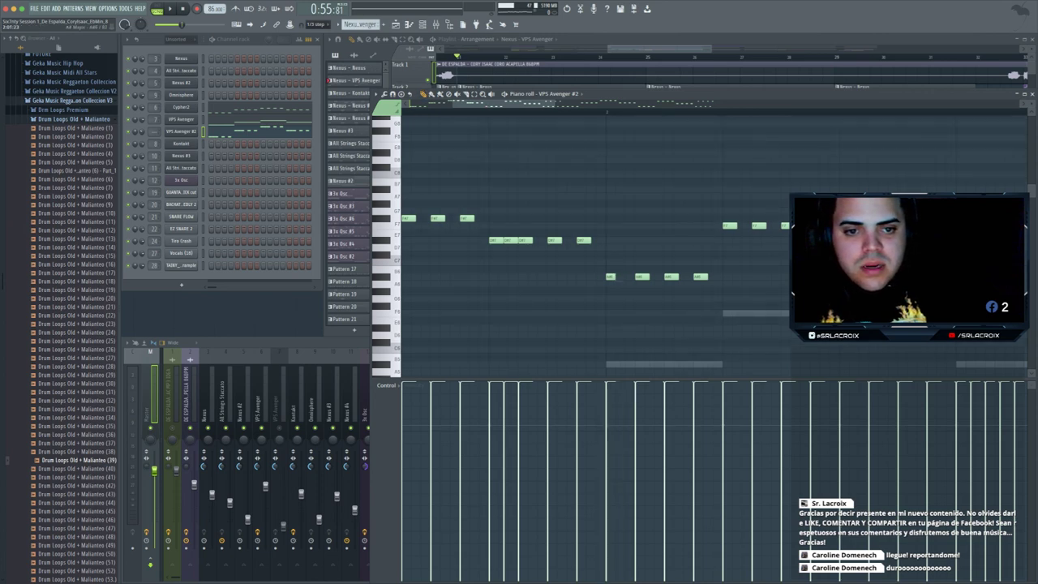
right_click(642, 276)
right_click(672, 276)
right_click(701, 277)
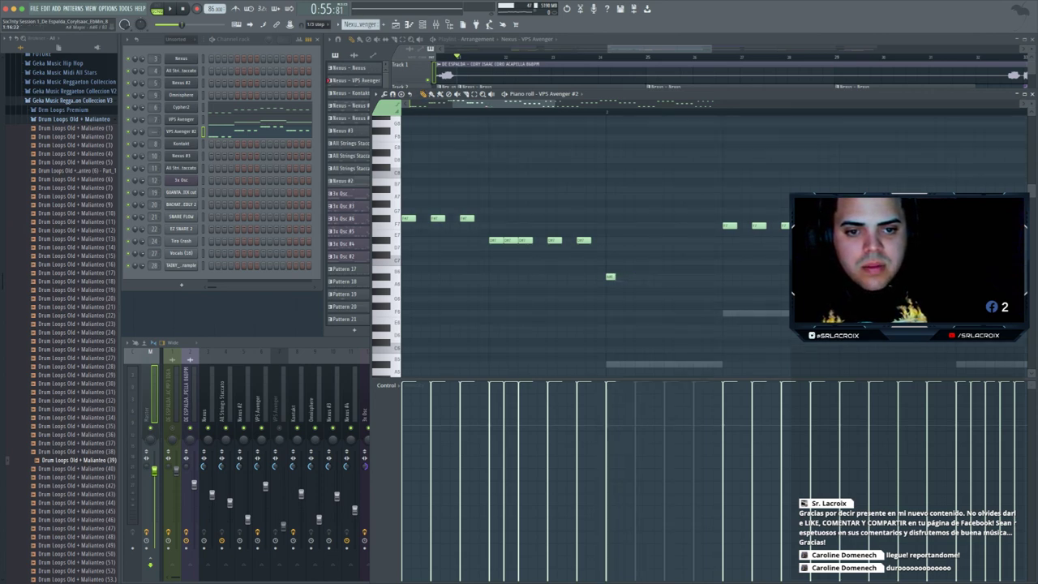
- Add five short, evenly spaced notes at the same pitch after the shortened note in bar 2 and listen to the song
left_click(628, 276)
left_click(649, 277)
left_click(668, 277)
left_click(688, 277)
key("ctrl+shift+z")
key("space")
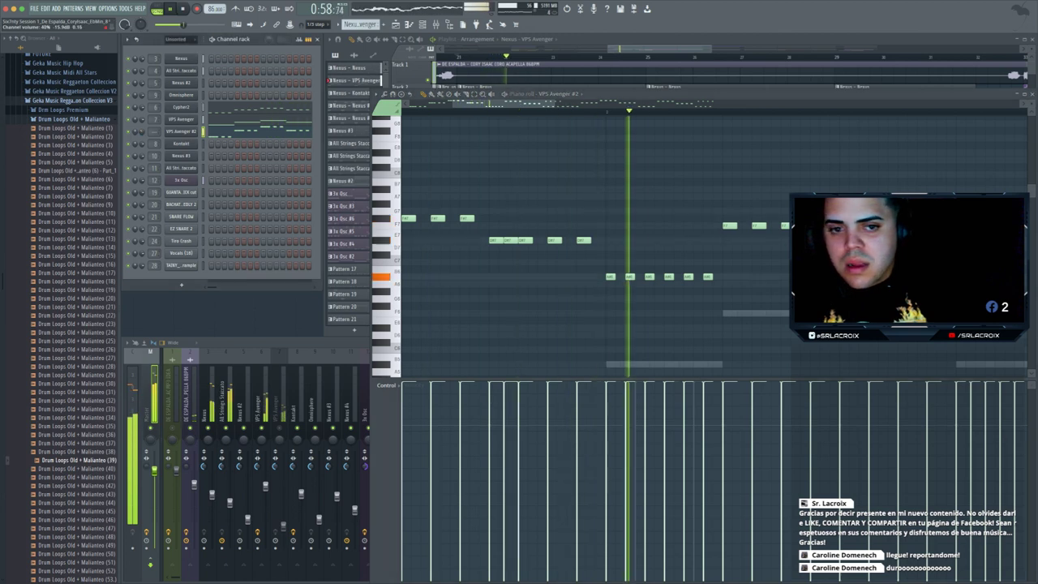
key("space")
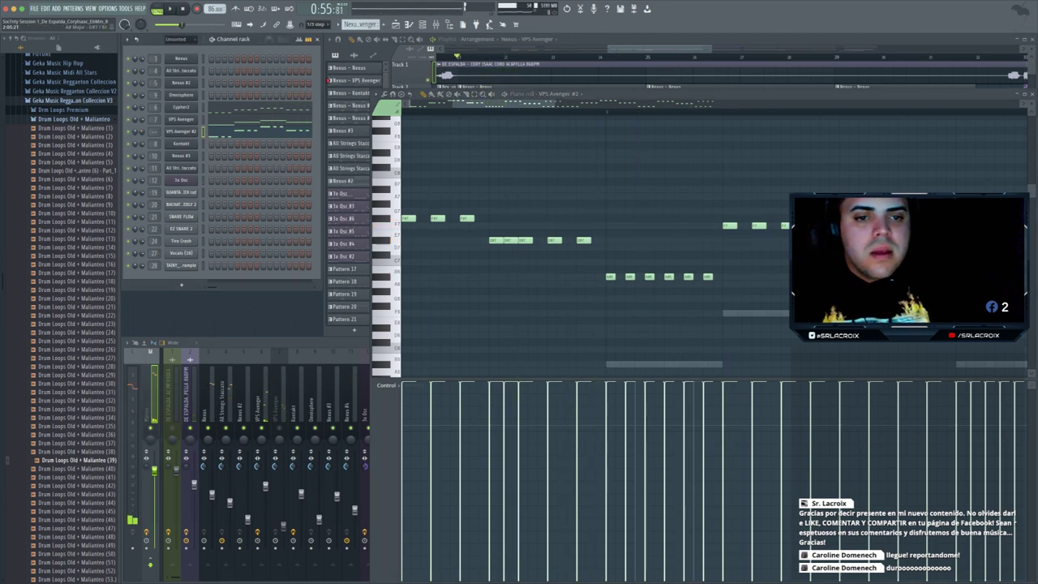
- Replace the second four-note group of bar 2 with a copy of the six-note run at that group's pitch, and listen
left_click_drag(729, 276, 596, 276)
scroll(694, 240, "right", 4)
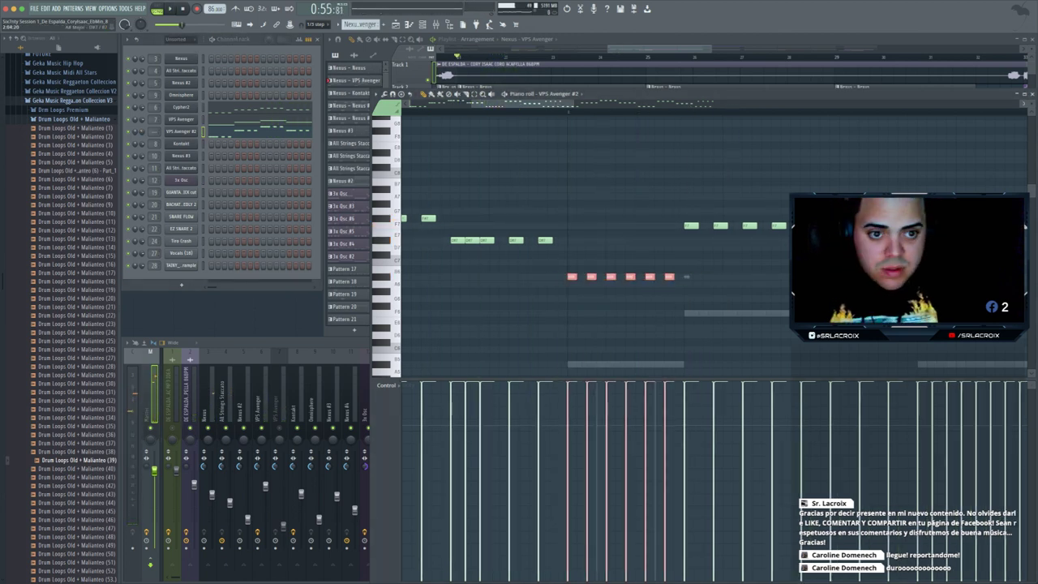
scroll(705, 243, "right", 4)
mouse_move(472, 276)
left_mouse_down()
mouse_move(542, 274)
mouse_move(589, 233)
left_mouse_up()
right_click(565, 226)
right_click(536, 225)
right_click(506, 226)
key("shift+Up")
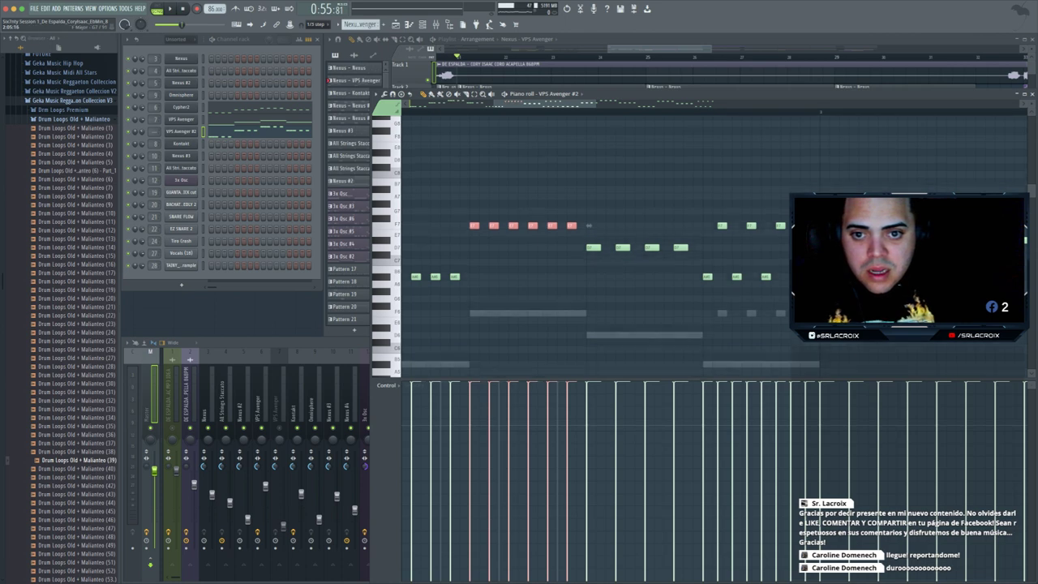
scroll(471, 224, "left", 3)
key("space")
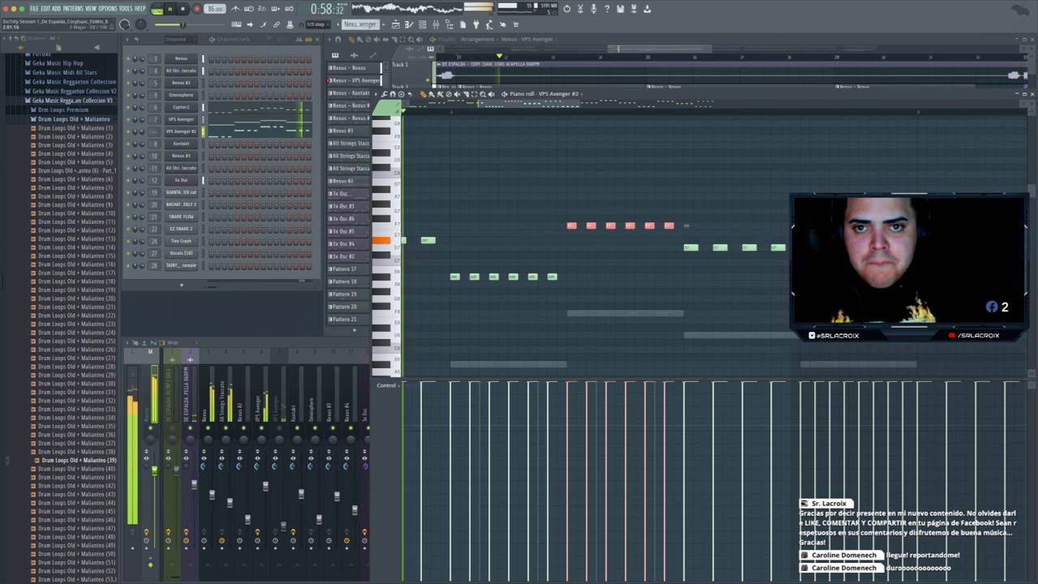
key("space")
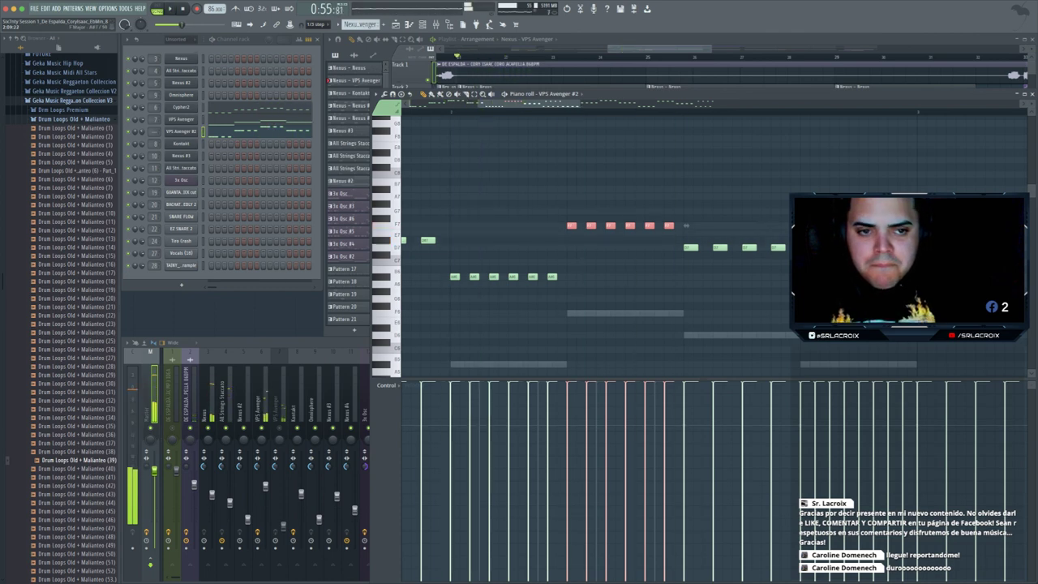
- Replace the third four-note group of bar 2 with a copy of the six-note run at that group's pitch, and listen
scroll(600, 224, "right", 3)
scroll(600, 224, "left", 1)
scroll(678, 248, "right", 1)
right_click(663, 247)
right_click(633, 248)
right_click(604, 247)
right_click(576, 247)
scroll(576, 247, "right", 1)
scroll(577, 246, "right", 2)
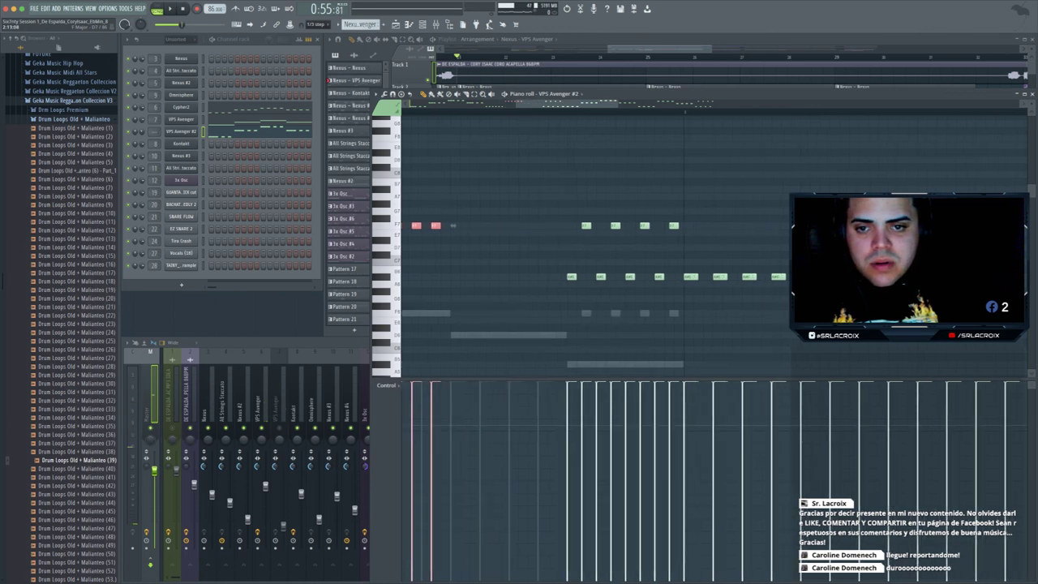
left_click_drag(453, 226, 569, 247)
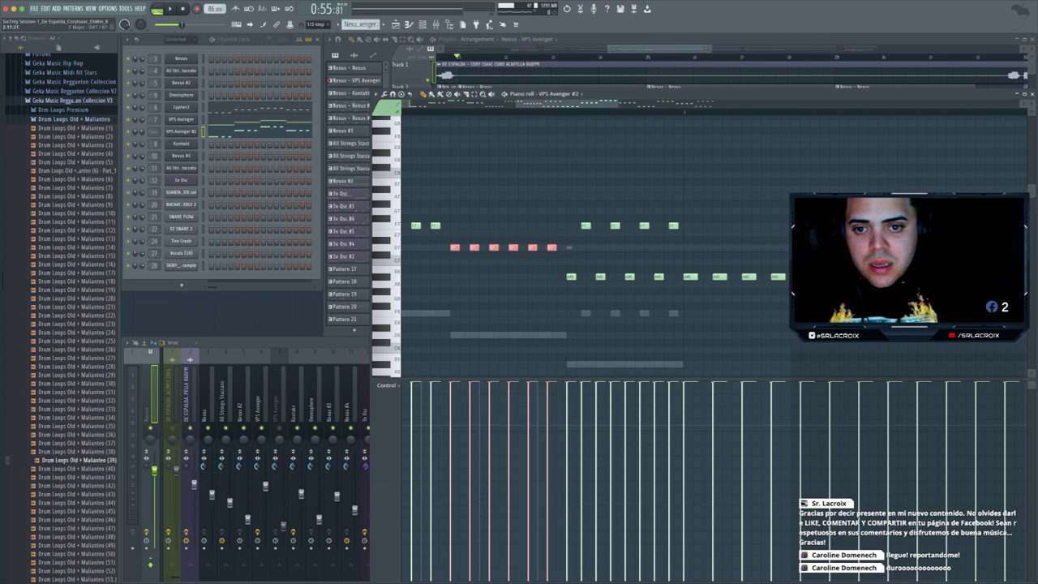
key("space")
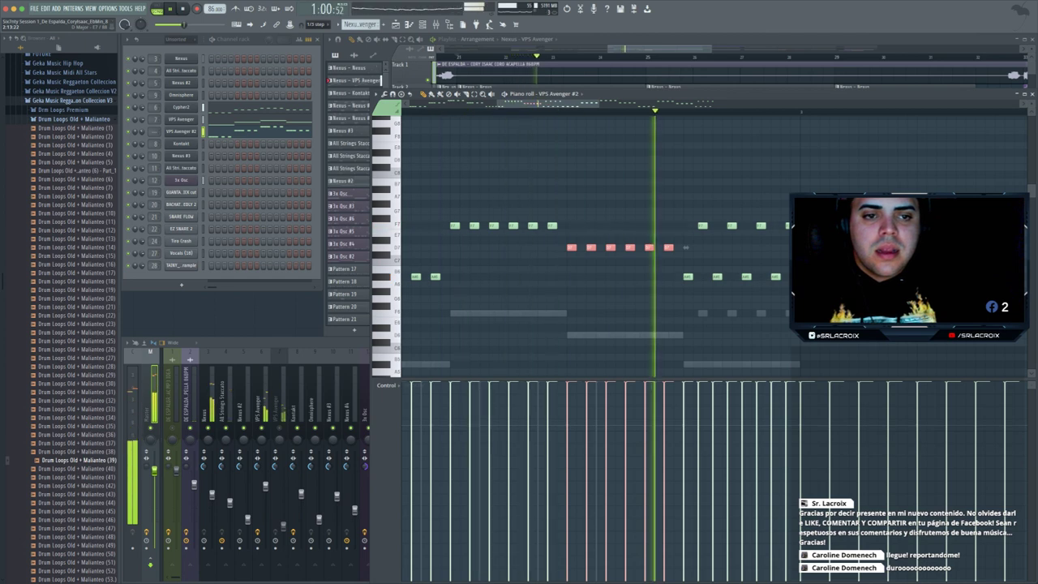
key("space")
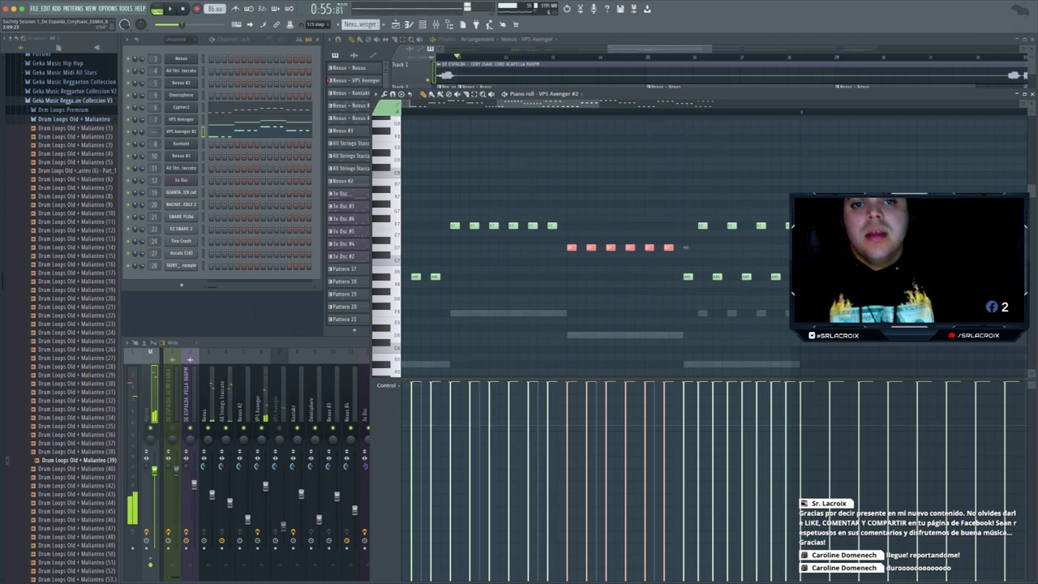
- Set snap to Cell and delete all VPS Avenger #2 notes from bar 3 onward
scroll(600, 244, "down", 4)
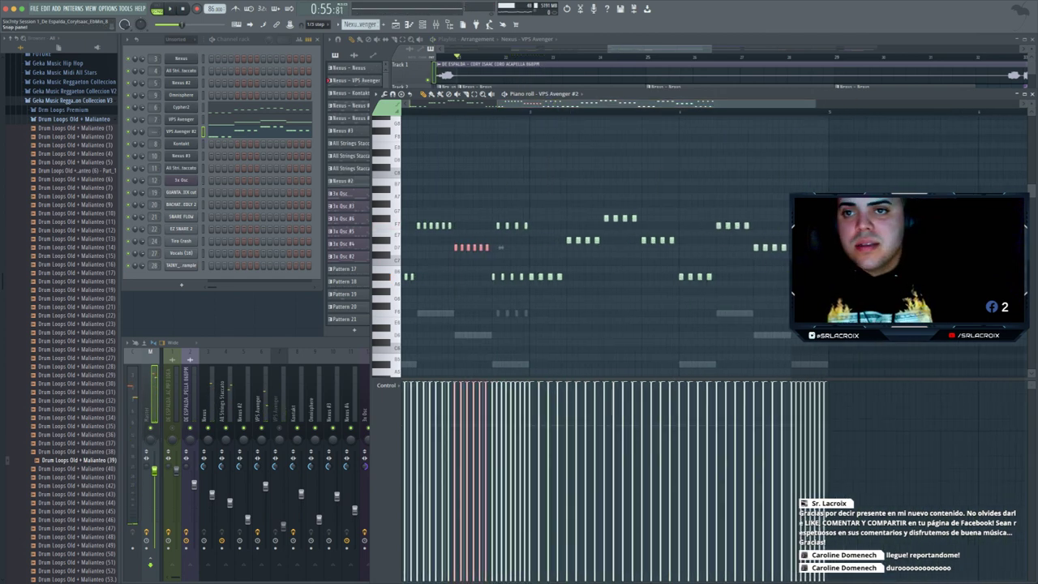
left_click(315, 25)
left_click(313, 39)
left_click_drag(530, 179, 803, 339)
key("Delete")
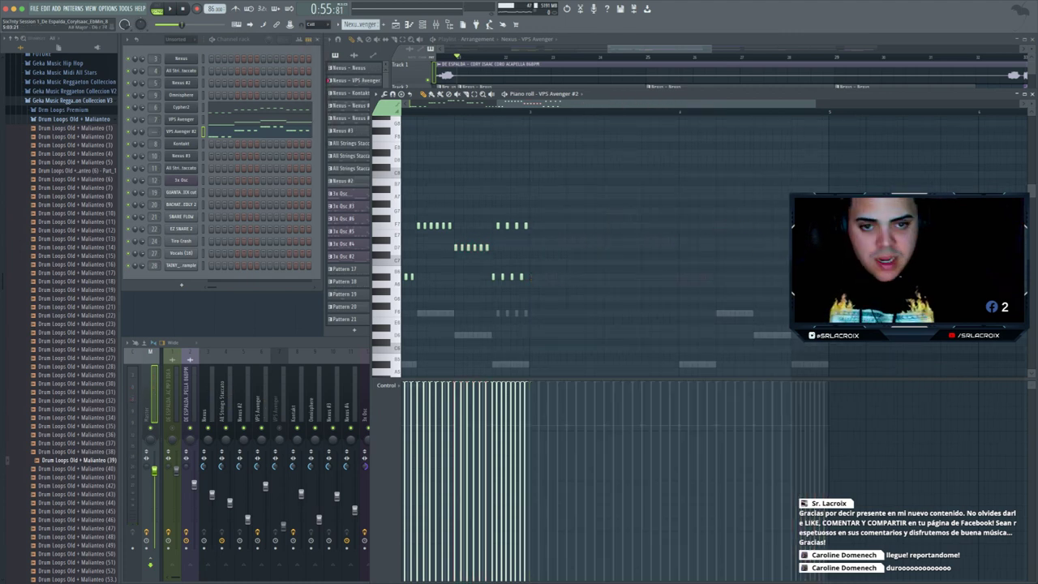
- Duplicate the entire two-bar VPS Avenger #2 phrase directly after itself
scroll(711, 247, "left", 4)
key("super+a")
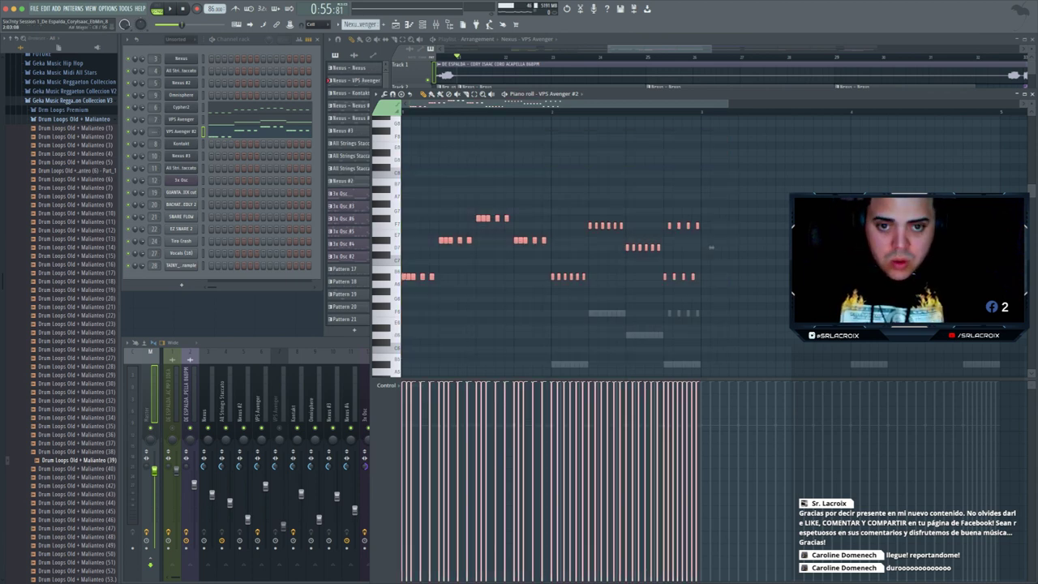
key("ctrl+b")
left_click_drag(727, 104, 503, 104)
scroll(592, 244, "down", 6)
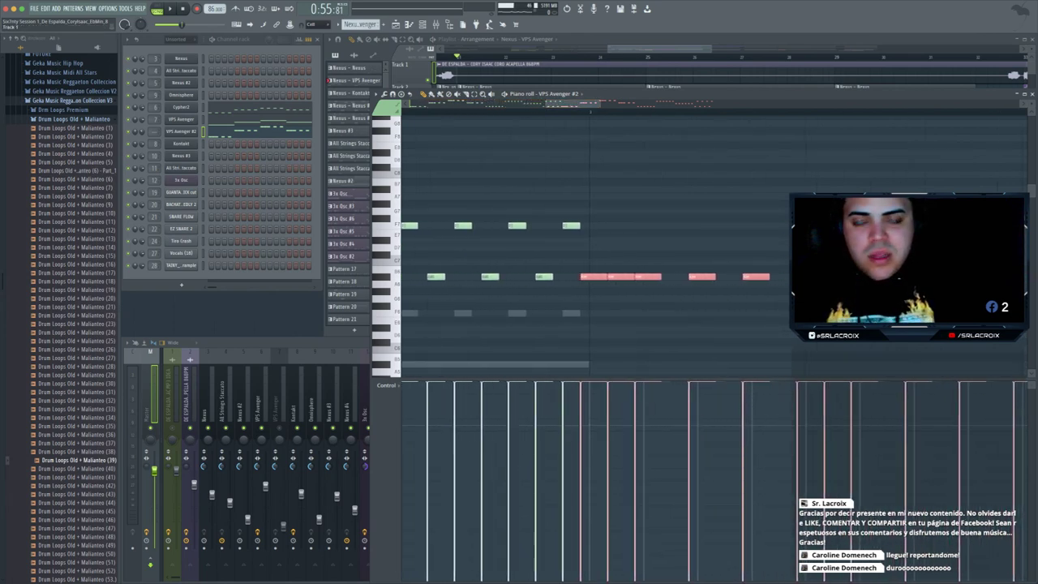
- Set snap to none and shift the duplicated notes slightly right so they start exactly at bar 3
left_click(317, 24)
left_click(317, 52)
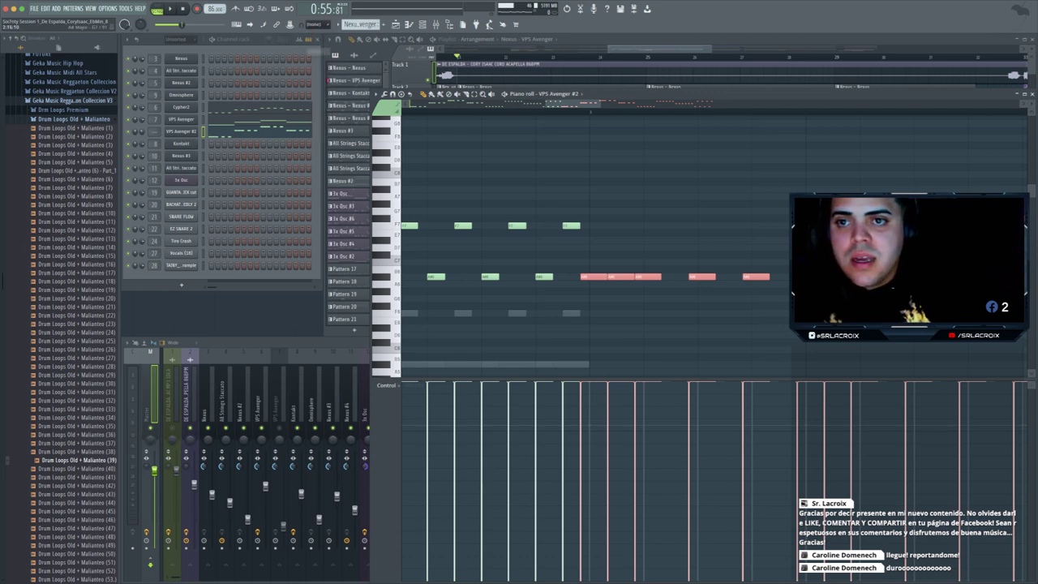
left_click_drag(588, 277, 591, 277)
key("shift+Right")
key("shift+Right")
key("shift+Right")
key("shift+Right")
key("shift+Right")
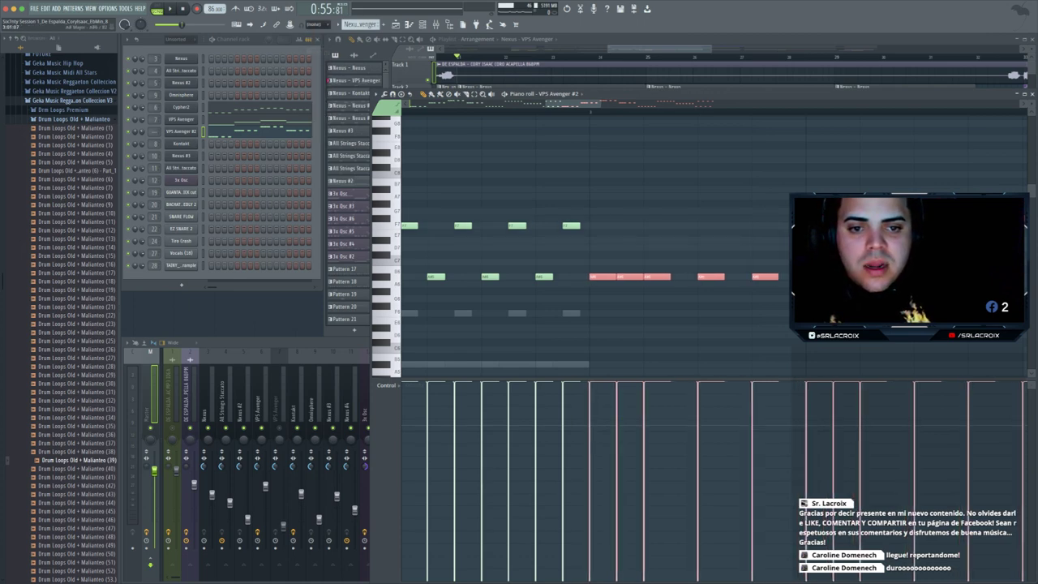
key("shift+Left")
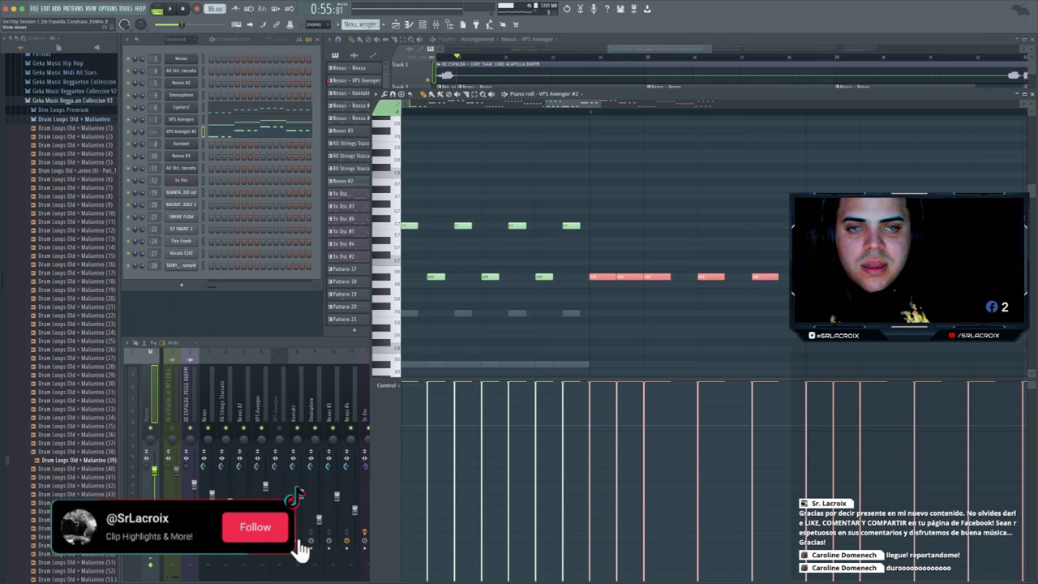
- Set snap back to Cell and close the piano roll to return to the arrangement
left_click(317, 24)
left_click(317, 43)
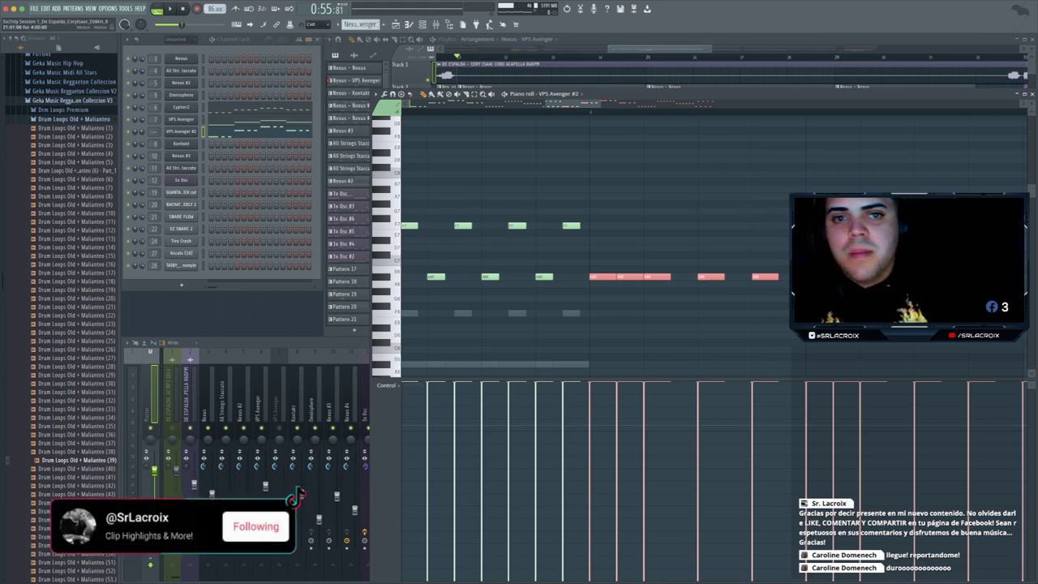
scroll(589, 243, "down", 5)
key("ctrl+b")
scroll(590, 243, "right", 2)
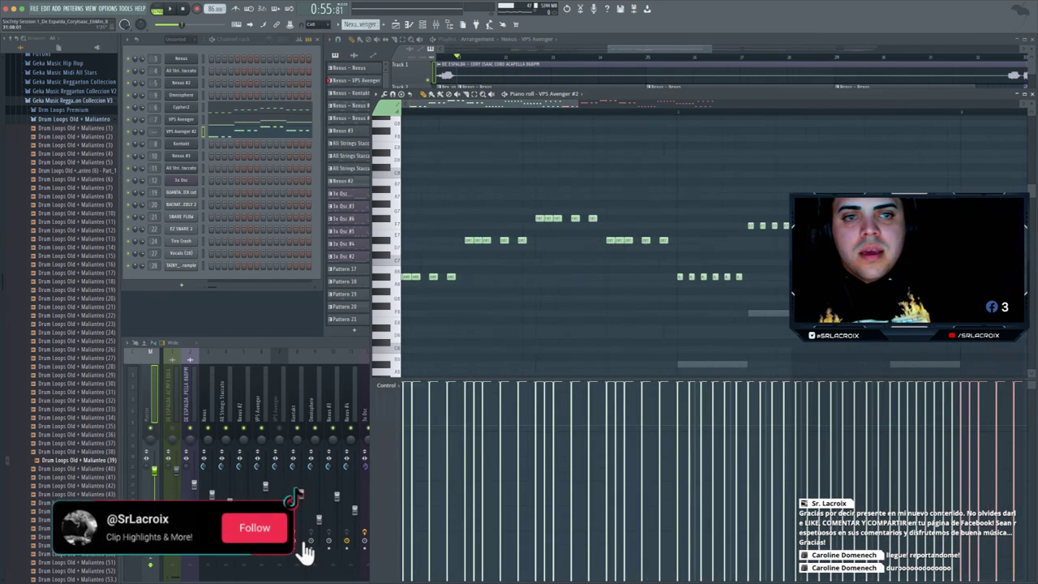
key("F7")
scroll(617, 75, "left", 2)
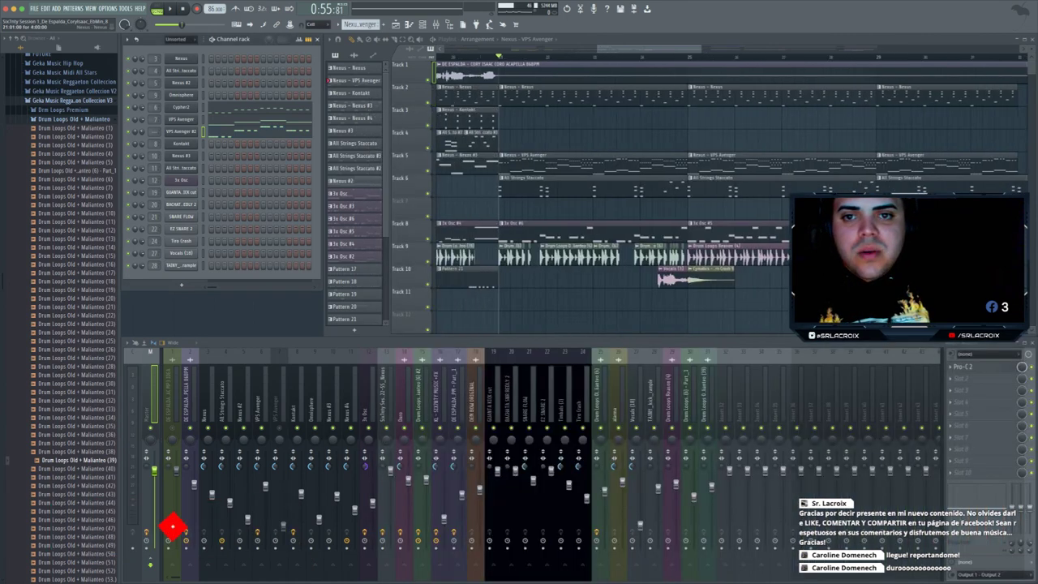
- Listen to the arrangement with the new melody, show more bars in the playlist, and save the project
key("space")
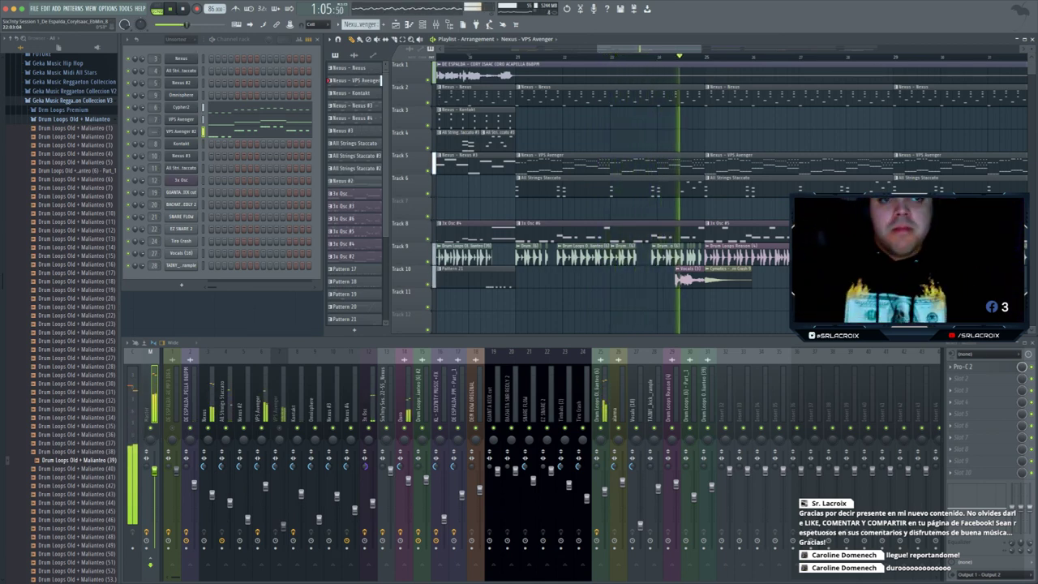
left_click_drag(702, 48, 748, 49)
key("space")
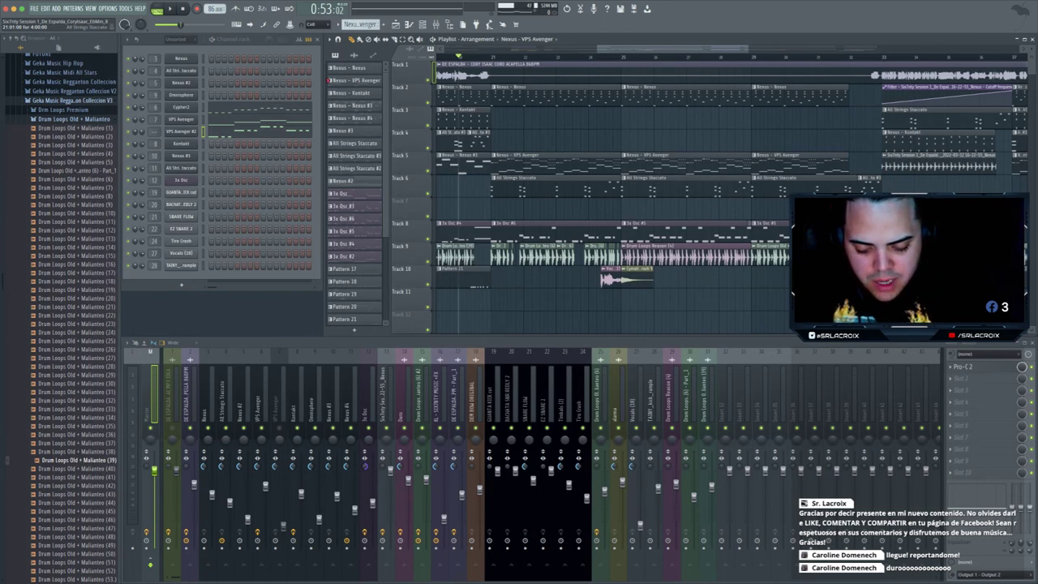
key("ctrl+s")
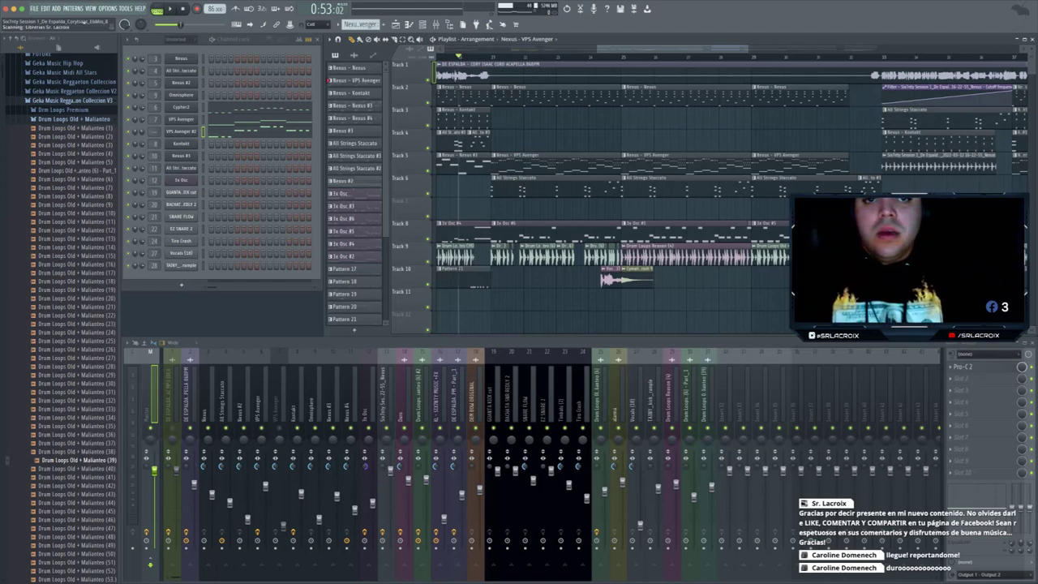
scroll(613, 203, "left", 3)
key("space")
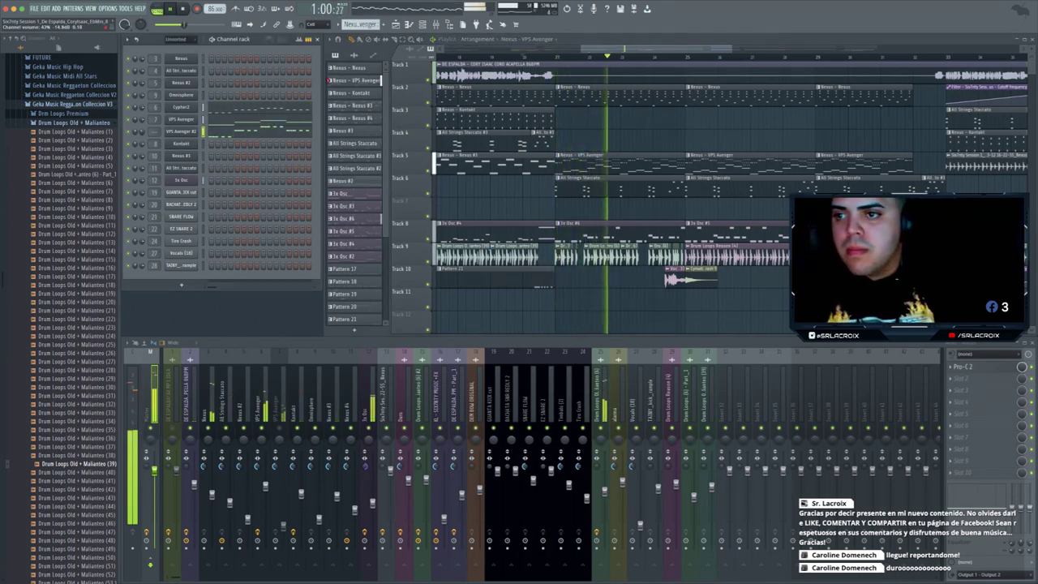
key("space")
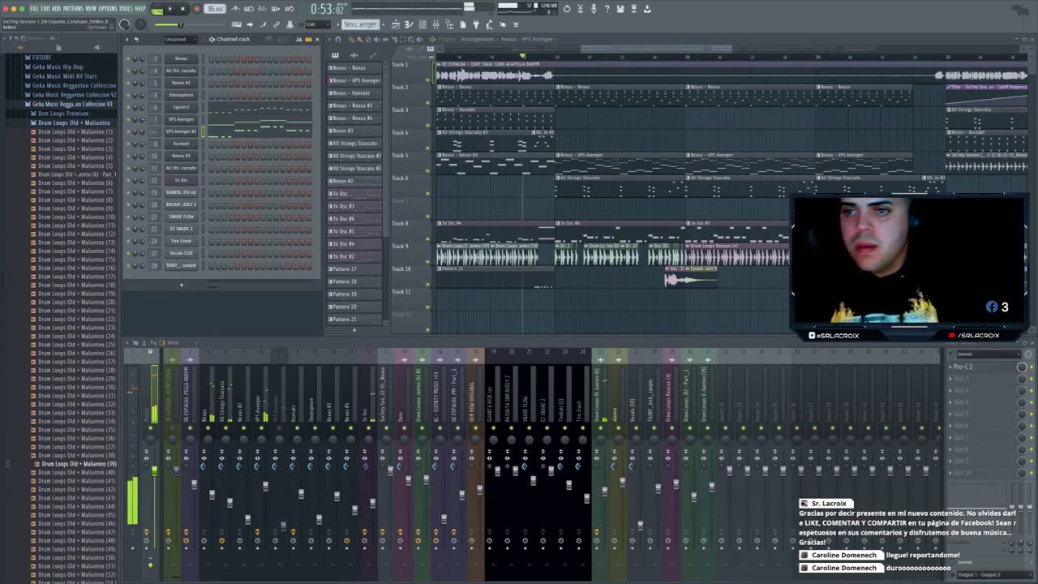
- Route VPS Avenger #2 to a free mixer track and move that track beside VPS Avenger as track 7
key("ctrl+l")
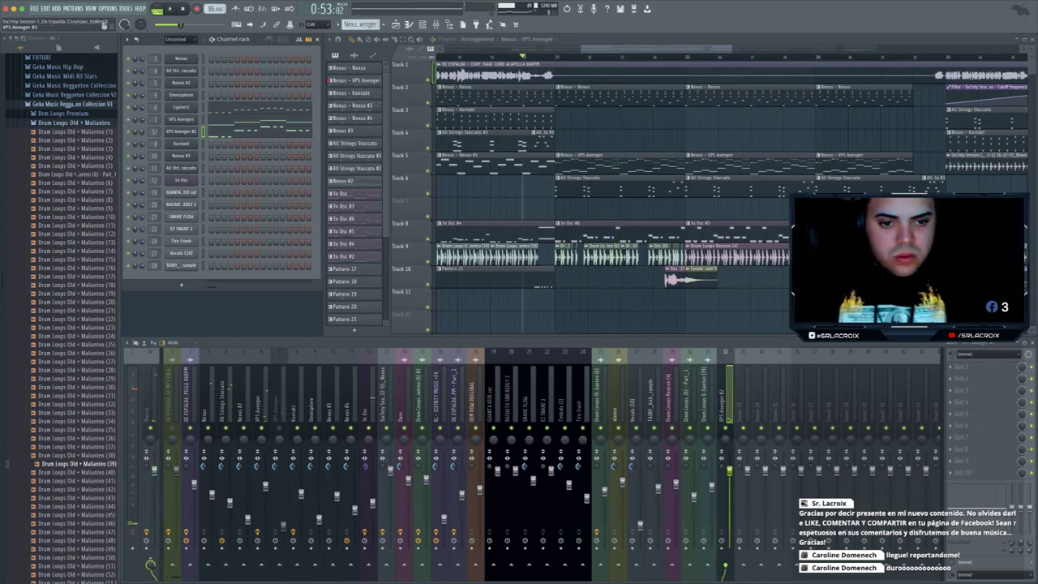
key("alt+Left")
key("alt+Left")
key("alt+Left")
key("alt+Left")
key("alt+Left")
key("alt+Left")
key("alt+Left")
key("alt+Left")
key("alt+Left")
key("alt+Left")
key("alt+Left")
key("alt+Left")
key("alt+Left")
key("alt+Left")
key("alt+Left")
key("alt+Left")
key("alt+Left")
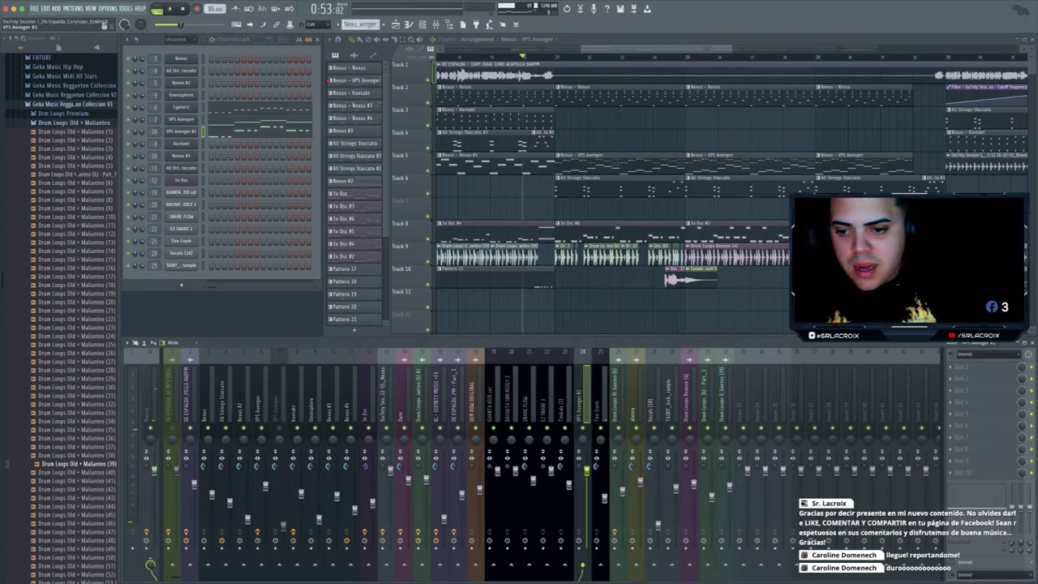
key("alt+Left")
key("alt+Left")
key("alt+Left")
key("alt+Left")
key("alt+Left")
key("alt+Left")
key("alt+Left")
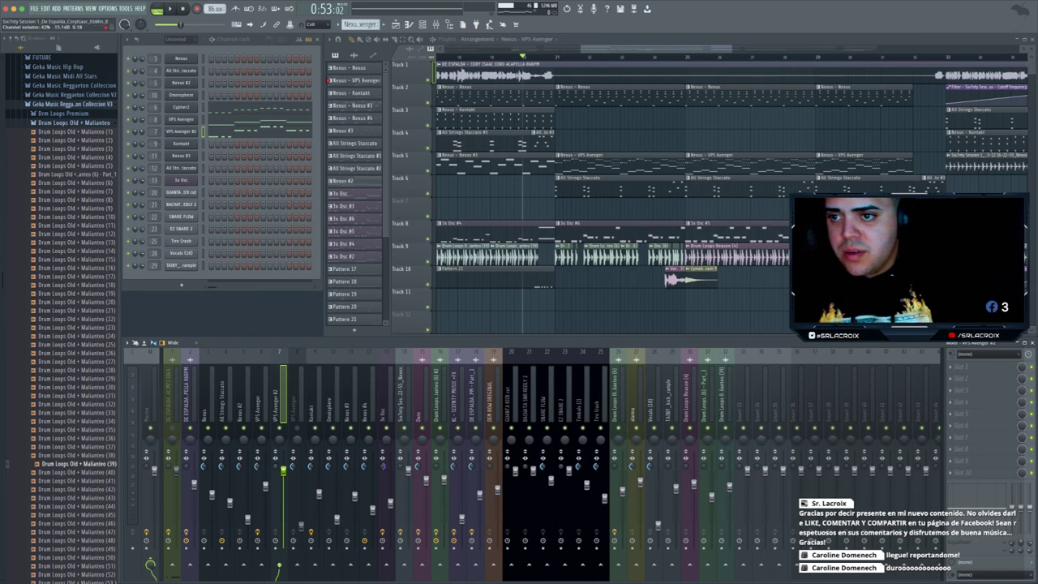
- Pan the VPS Avenger #2 mixer track 24% right and lower its volume to 62%
left_click(180, 132)
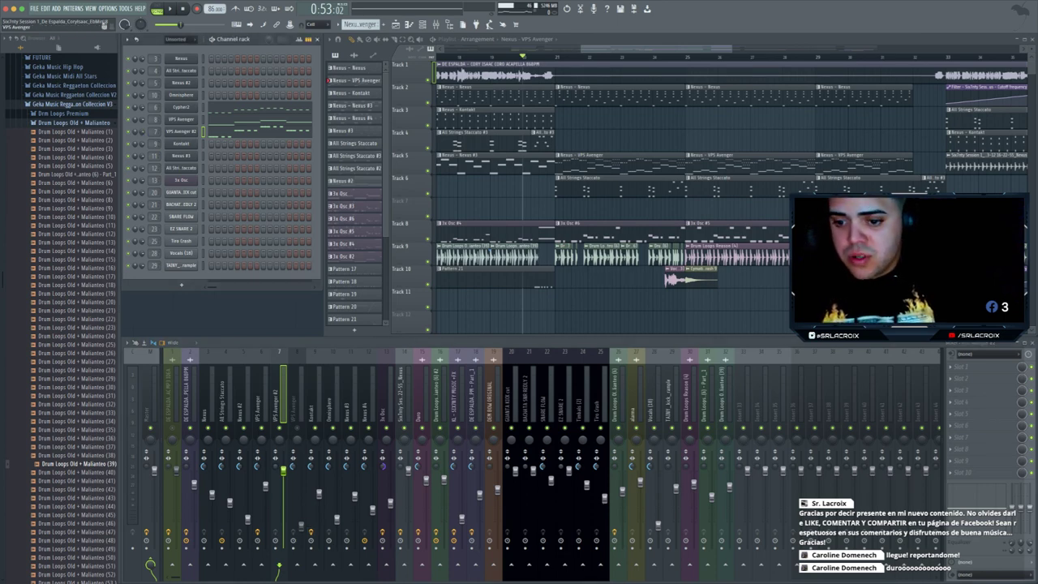
left_click_drag(275, 466, 275, 527)
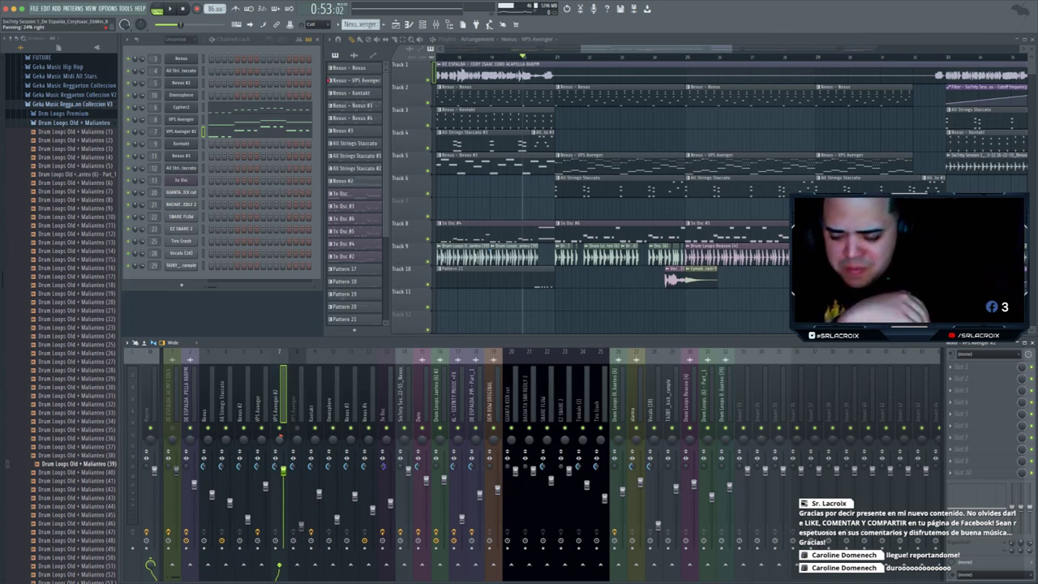
left_click_drag(283, 469, 283, 498)
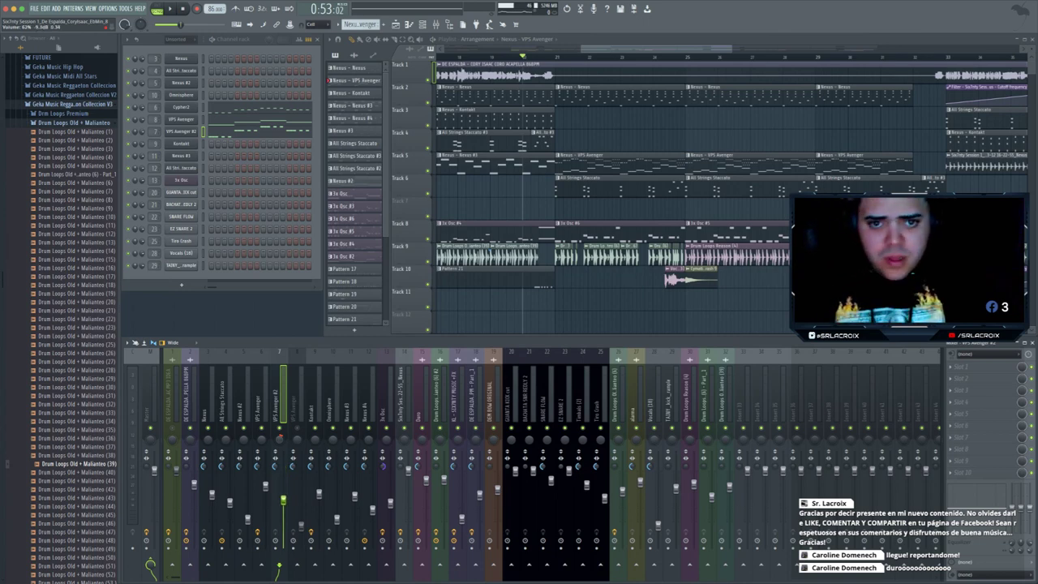
- Check the balance in playback, pan the VPS Avenger mixer track 34% left, and listen again
key("space")
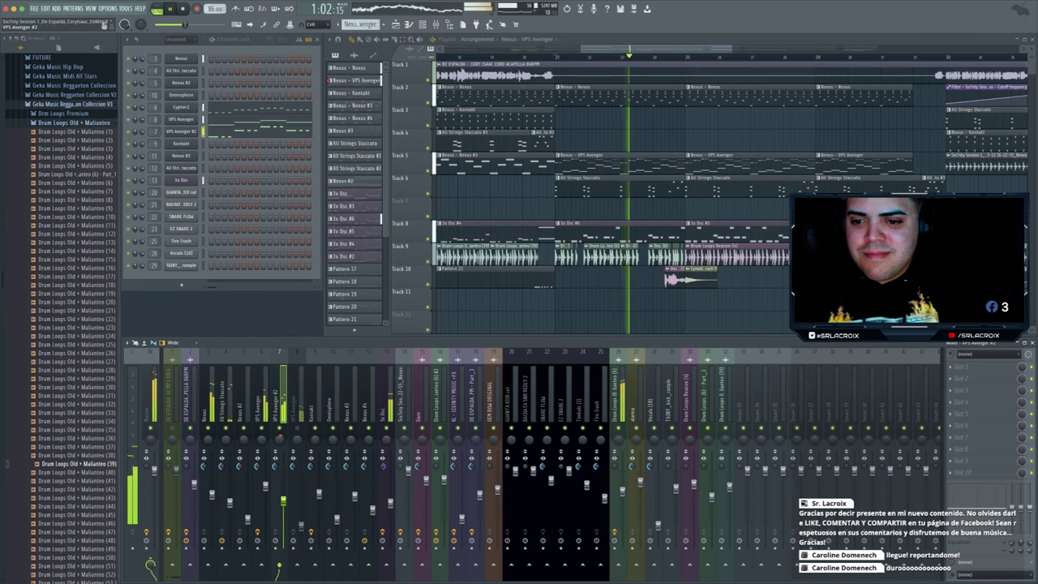
key("space")
mouse_move(262, 439)
left_mouse_down()
mouse_move(261, 450)
mouse_move(279, 435)
left_mouse_up()
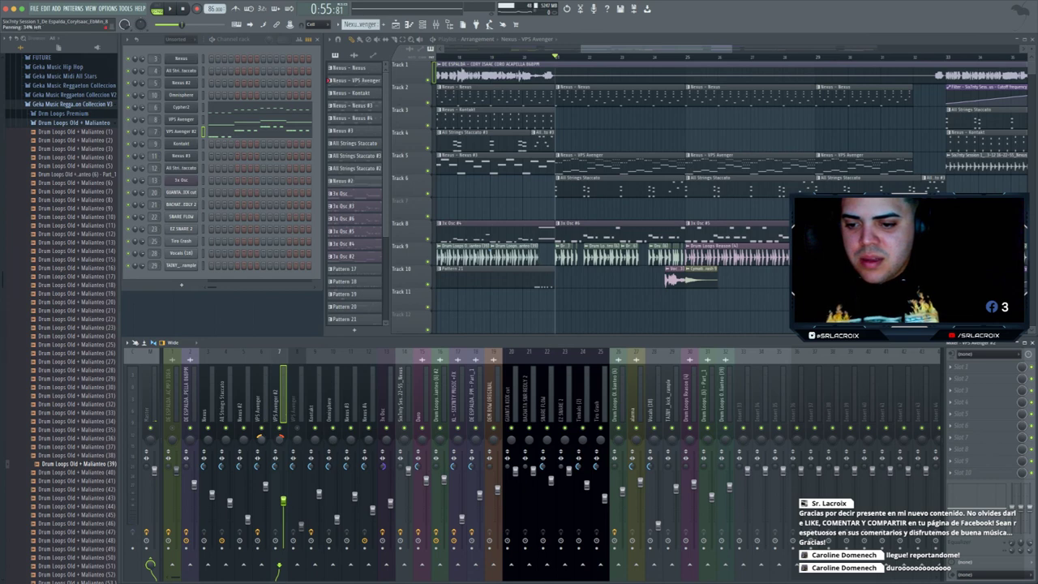
key("space")
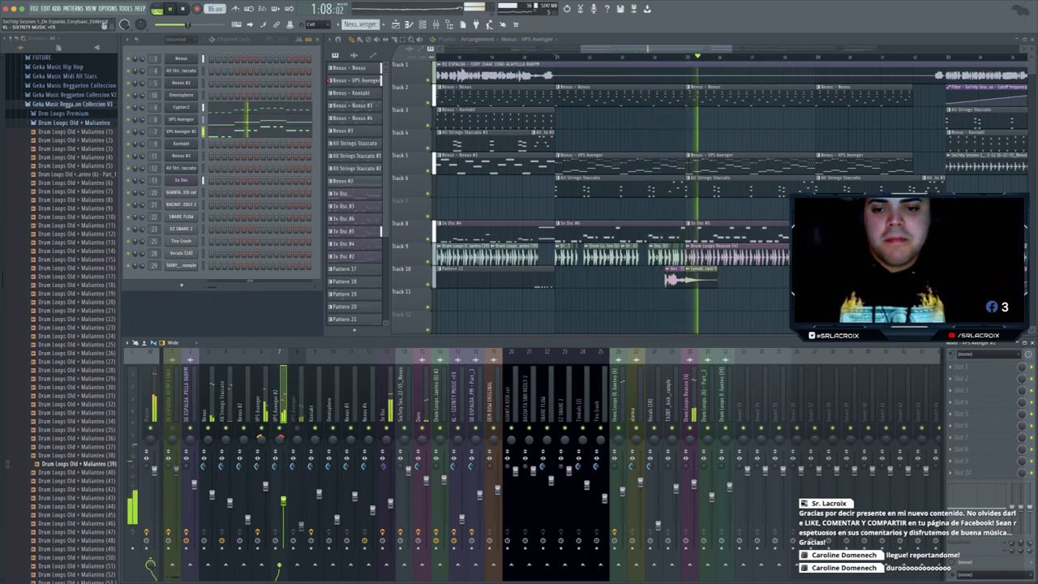
- Raise the ValhallaVintageVerb mix on mixer track 15 to 17.4%
left_click(419, 397)
key("space")
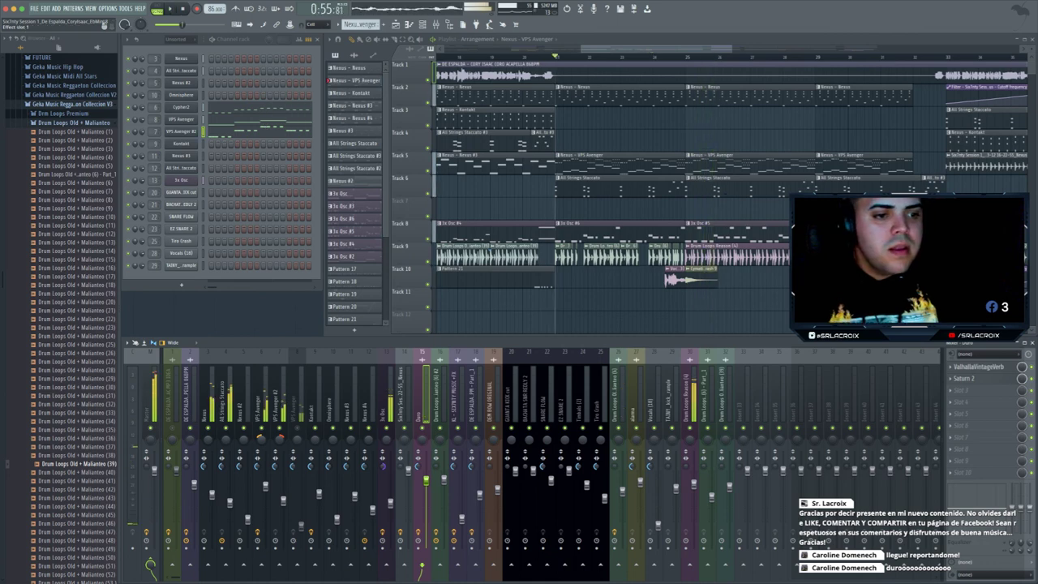
left_click(980, 367)
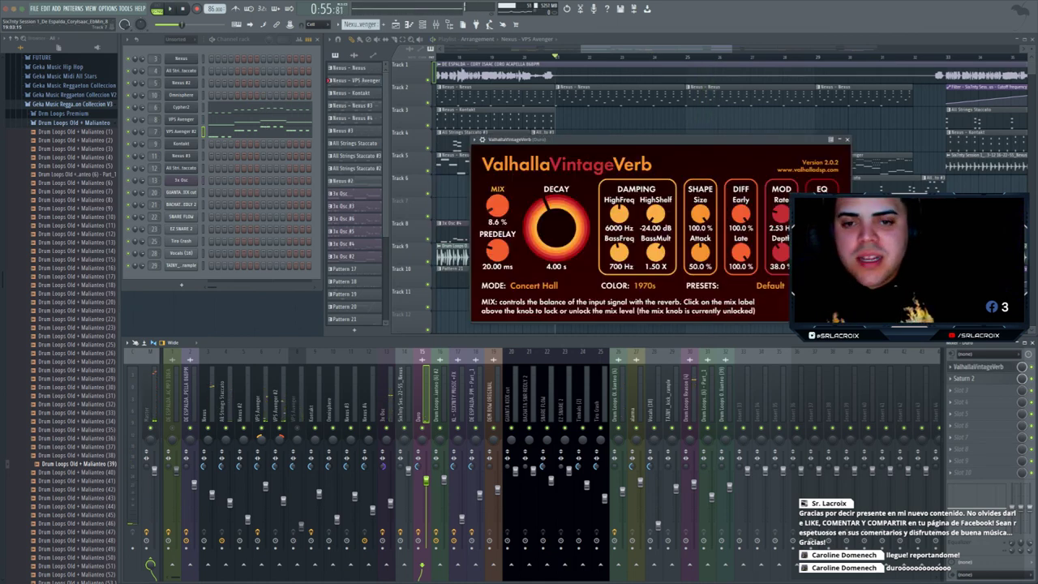
left_click_drag(497, 205, 497, 195)
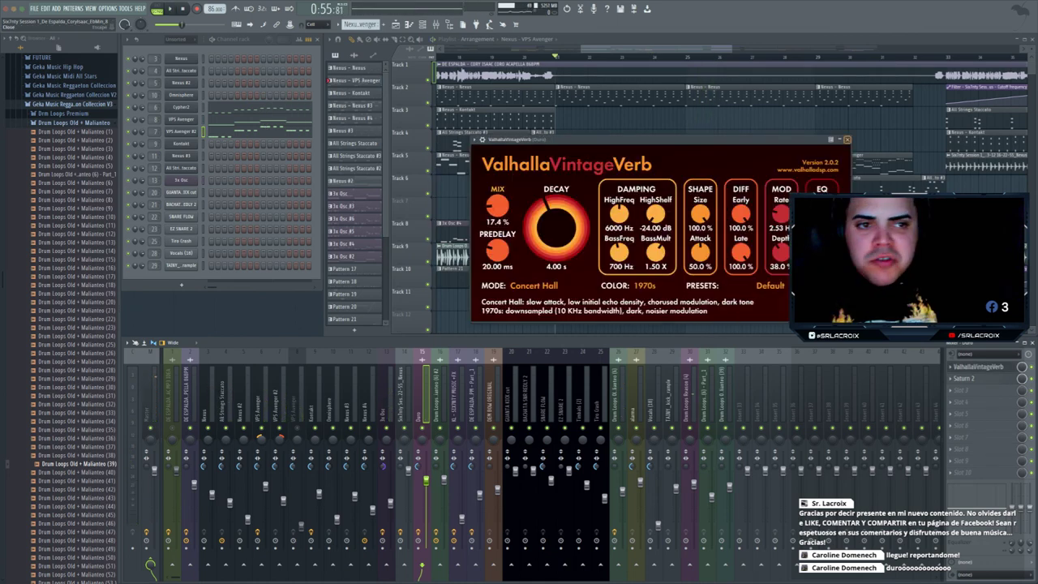
- Close the reverb plugin, play from bar 24, and lower mixer track 15's volume to 67%
left_click(847, 139)
left_click(658, 57)
key("space")
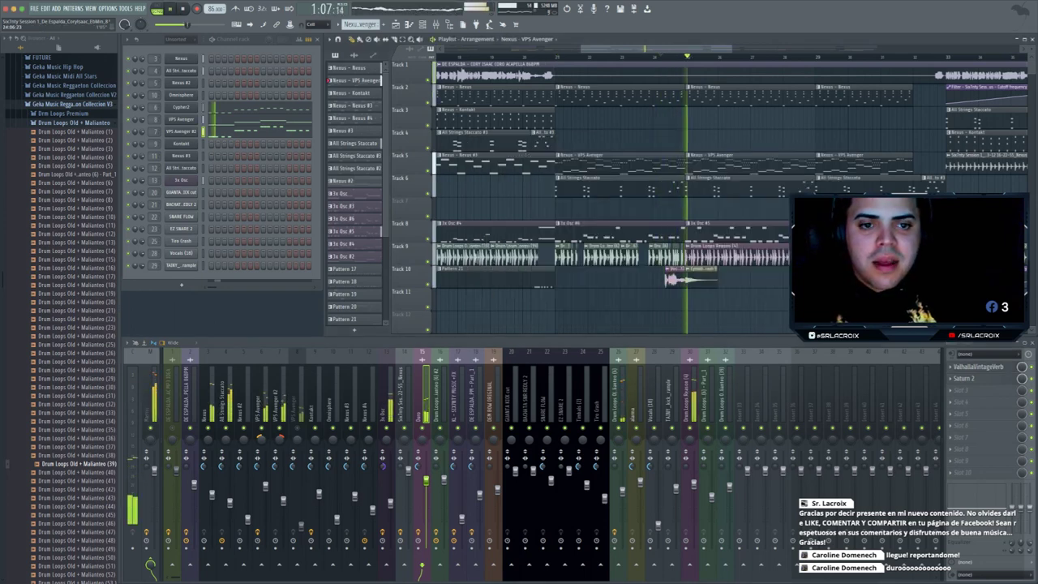
key("space")
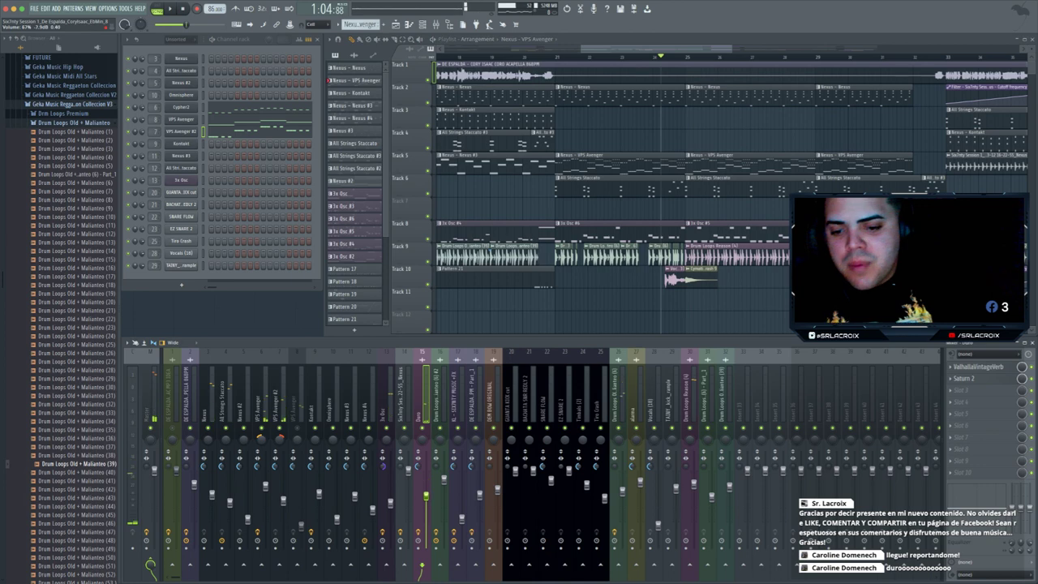
key("space")
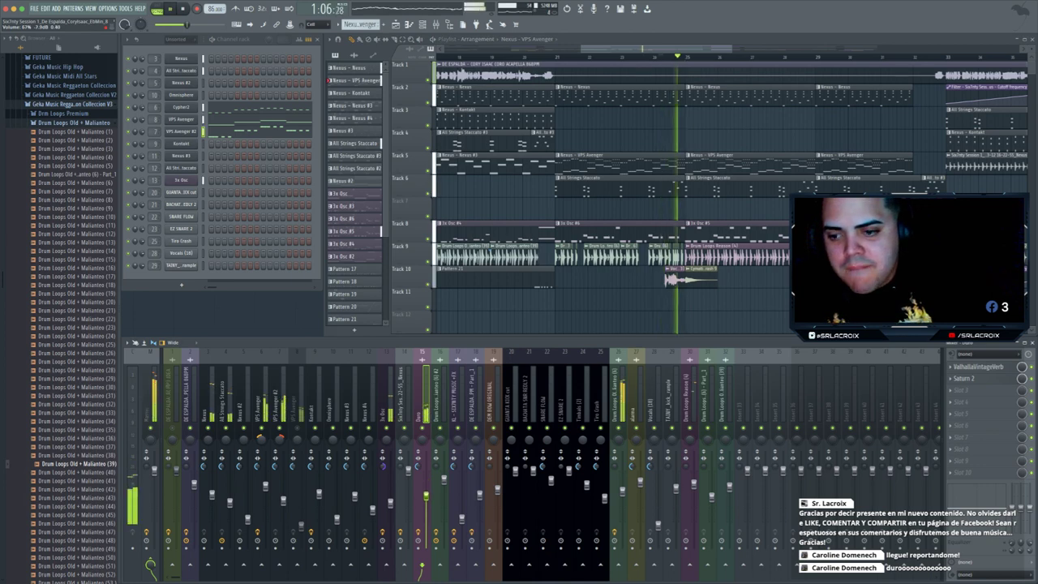
- Lower the VPS Avenger #2 mixer track's volume slightly while the arrangement plays, and save the project
left_click(148, 403)
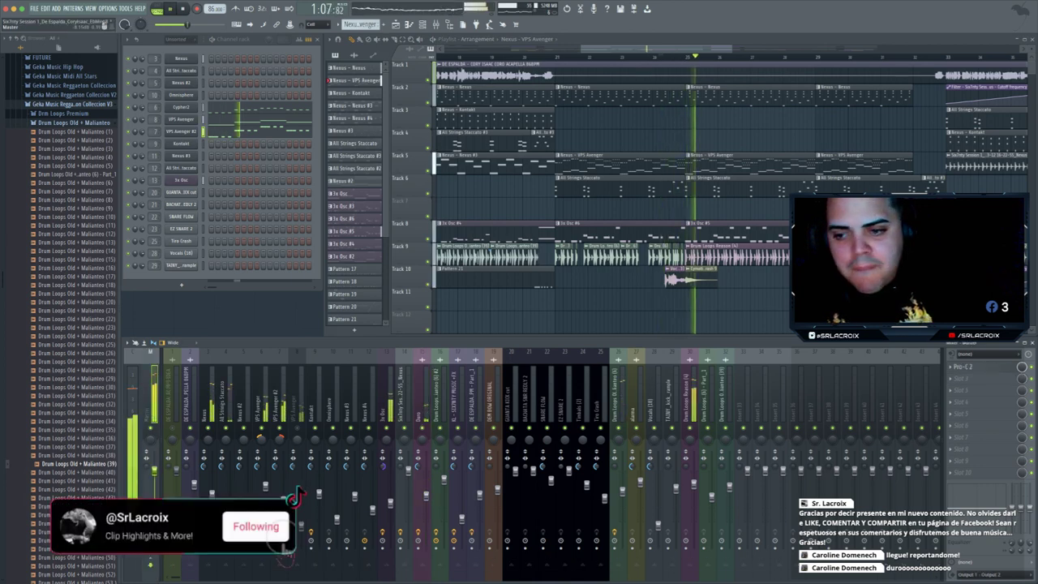
left_click_drag(283, 499, 283, 501)
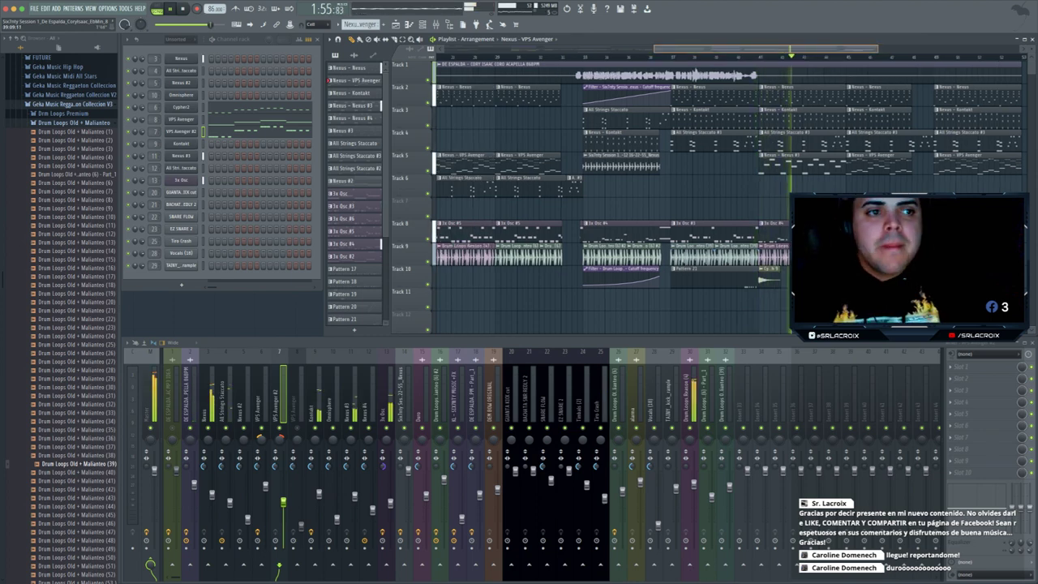
left_click_drag(656, 49, 436, 49)
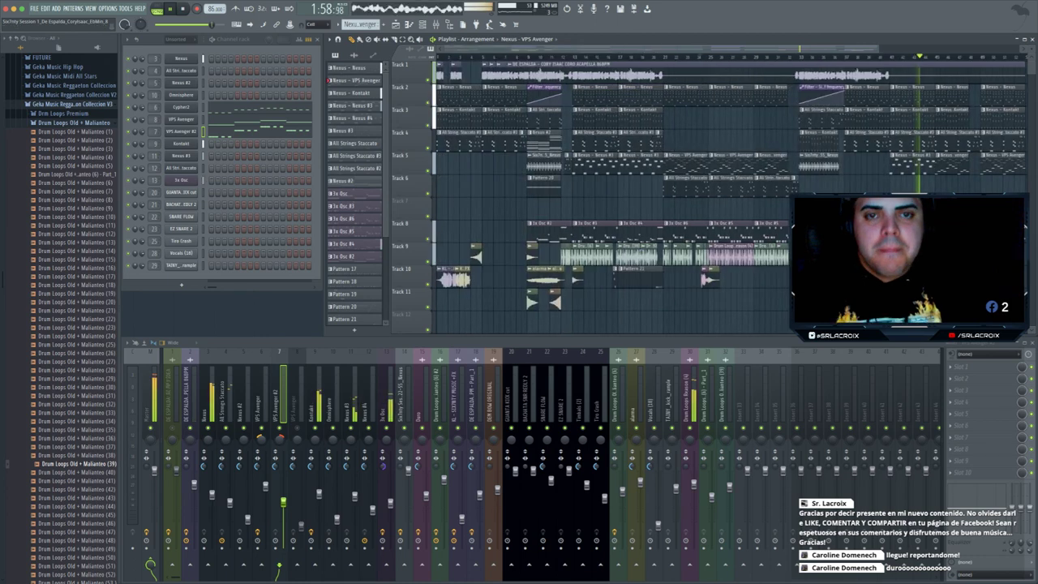
key("ctrl+s")
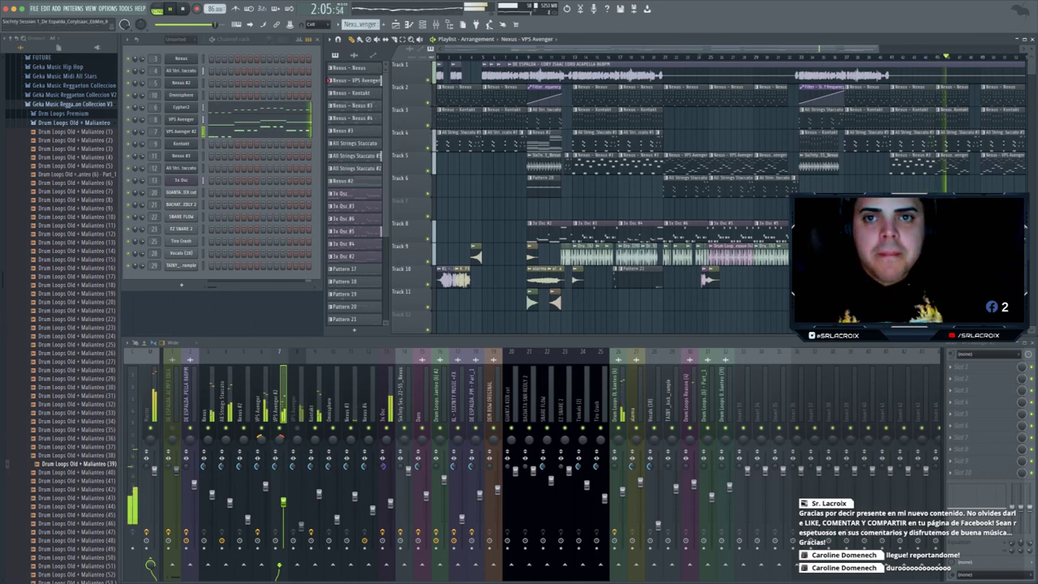
- Solo Track 2, make the Nexus clip at bar 21 a unique pattern, and open its Nexus notes in the piano roll
left_click_drag(437, 49, 751, 49)
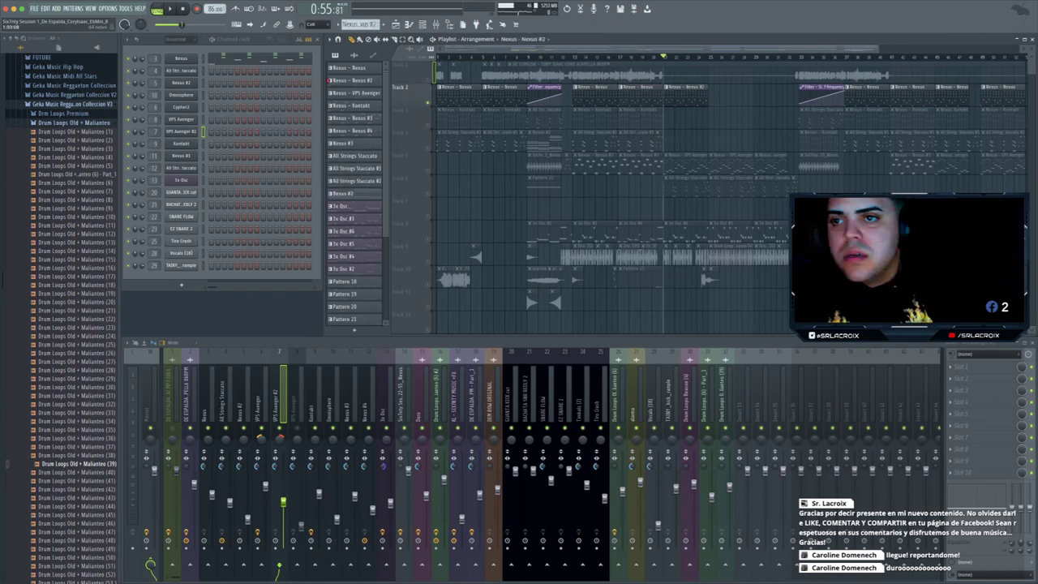
key("F7")
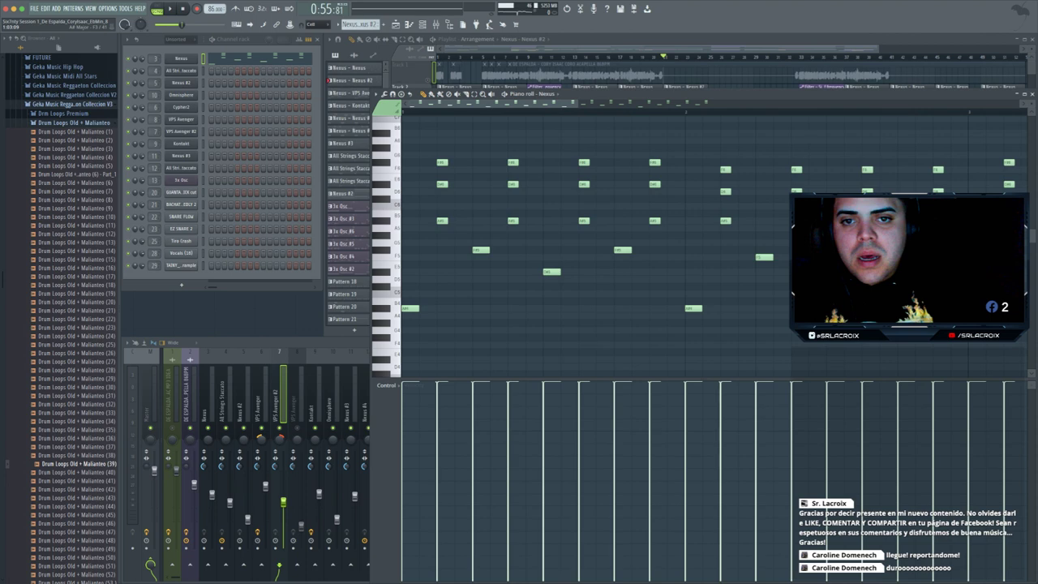
scroll(592, 235, "up", 1)
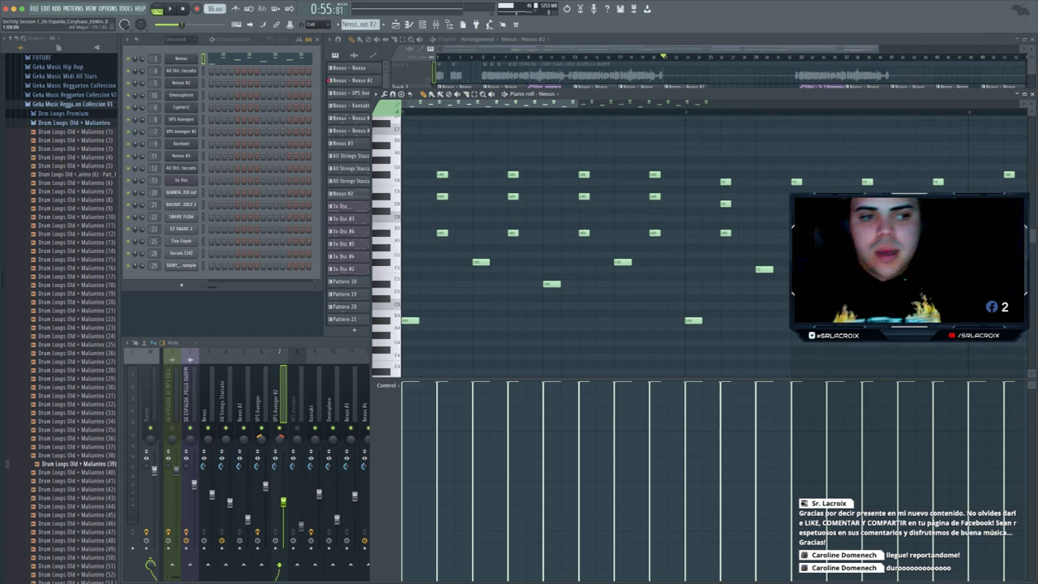
left_click_drag(578, 104, 764, 104)
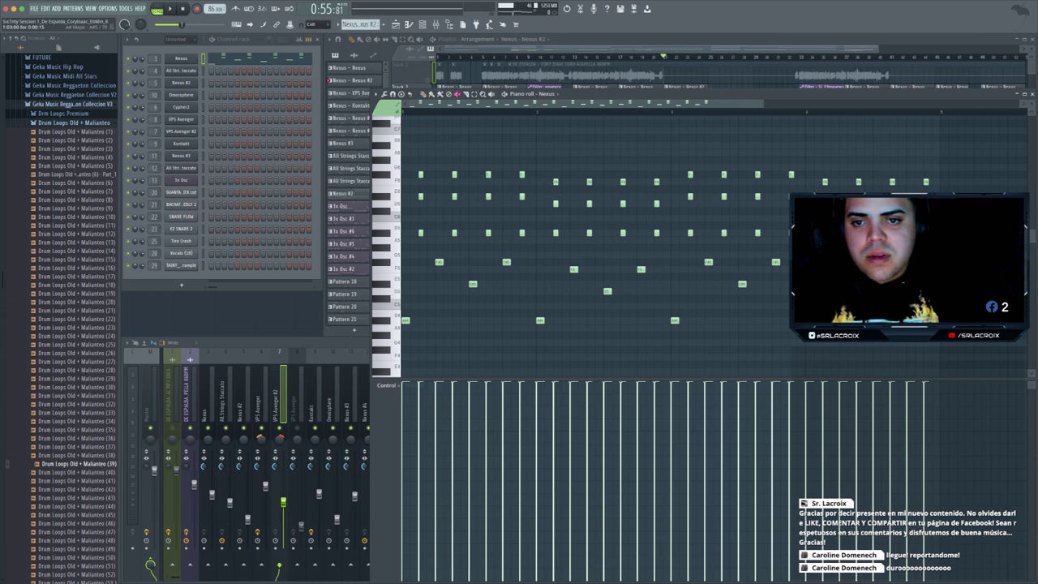
left_click_drag(411, 240, 941, 167)
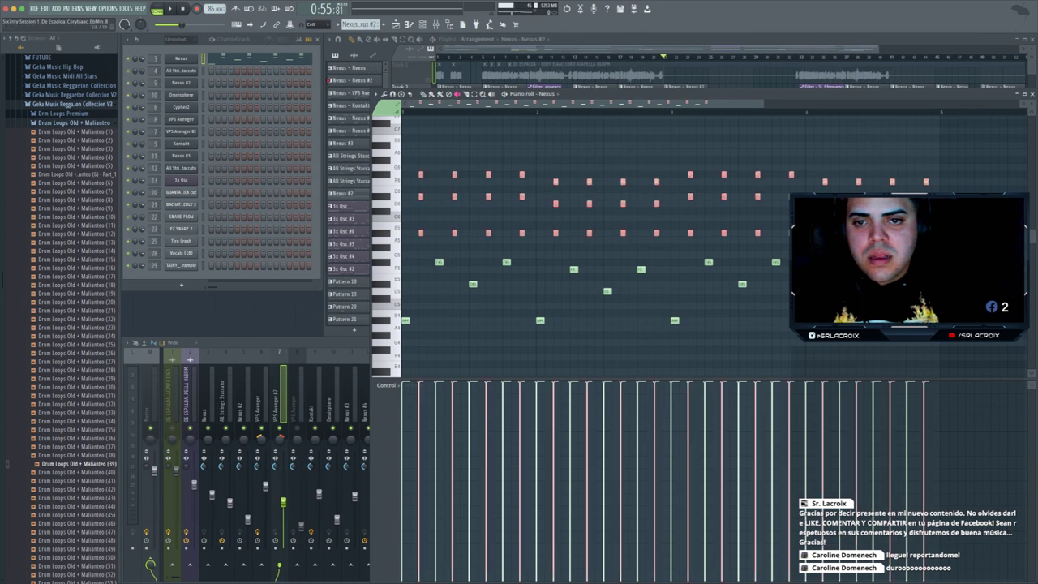
right_click(421, 174)
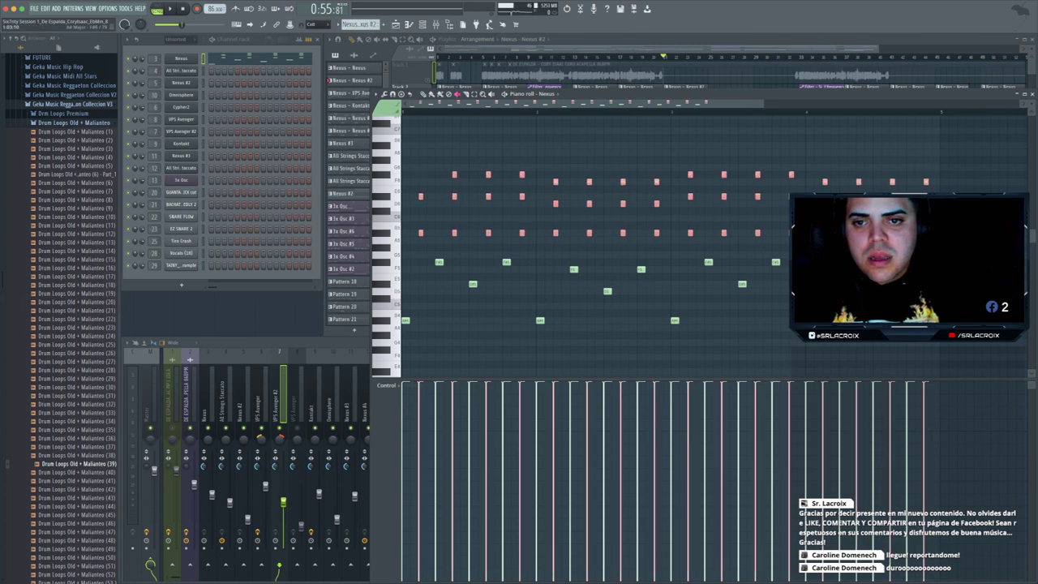
key("super+z")
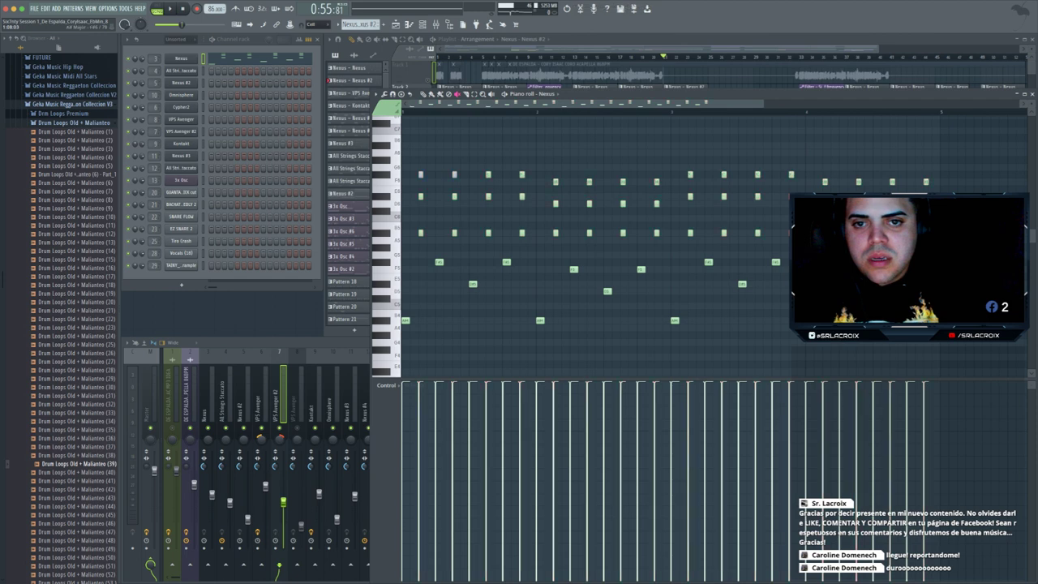
key("ctrl+z")
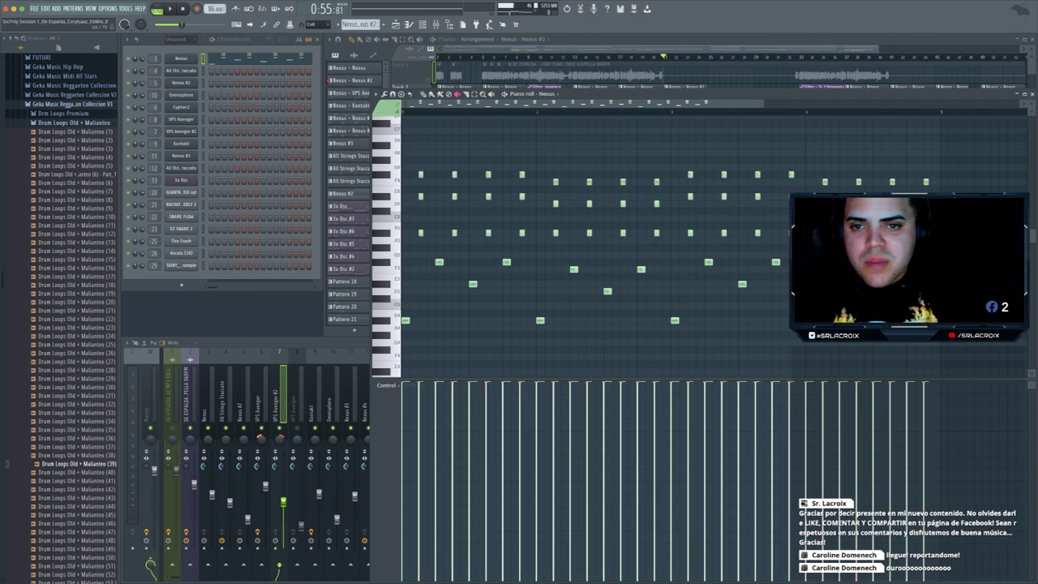
- Select all upper chord notes of the Nexus pattern and change them to the current note color
left_click_drag(1024, 144, 403, 234)
left_click(376, 94)
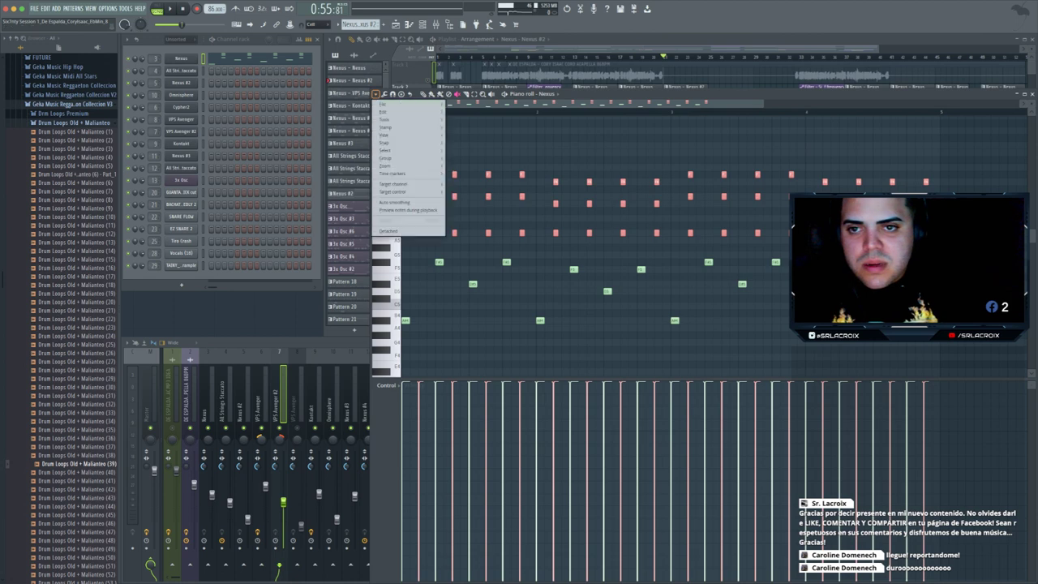
mouse_move(389, 111)
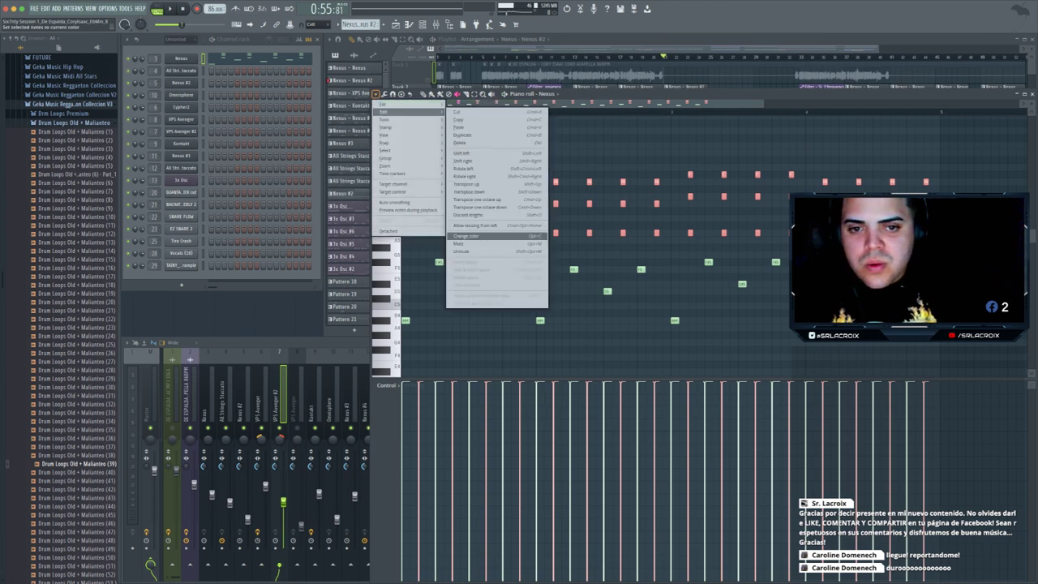
left_click(470, 236)
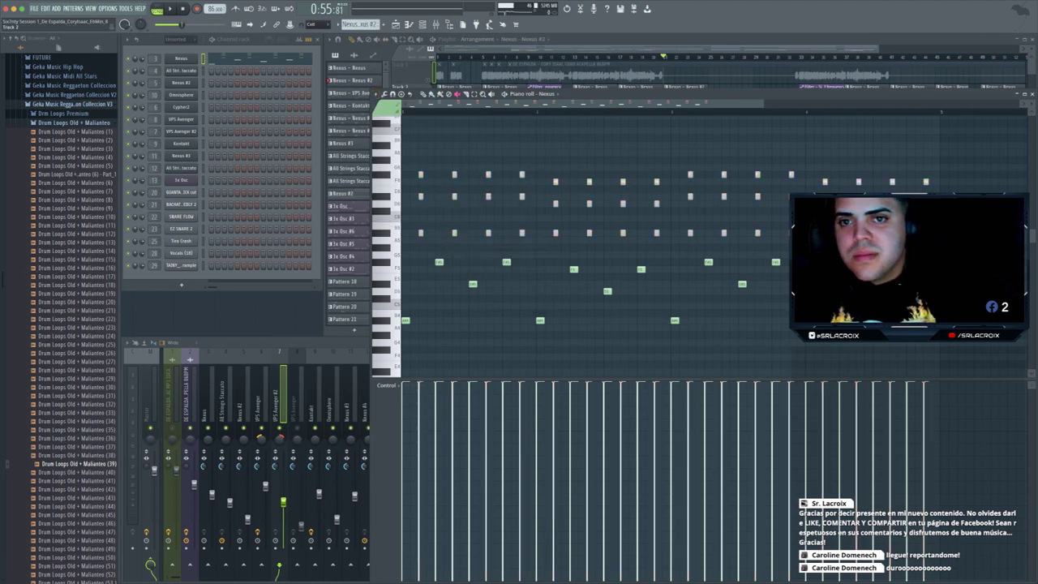
- Add one-step low melody notes at steps 3 and 15 of bar 1, checking them in playback
key("space")
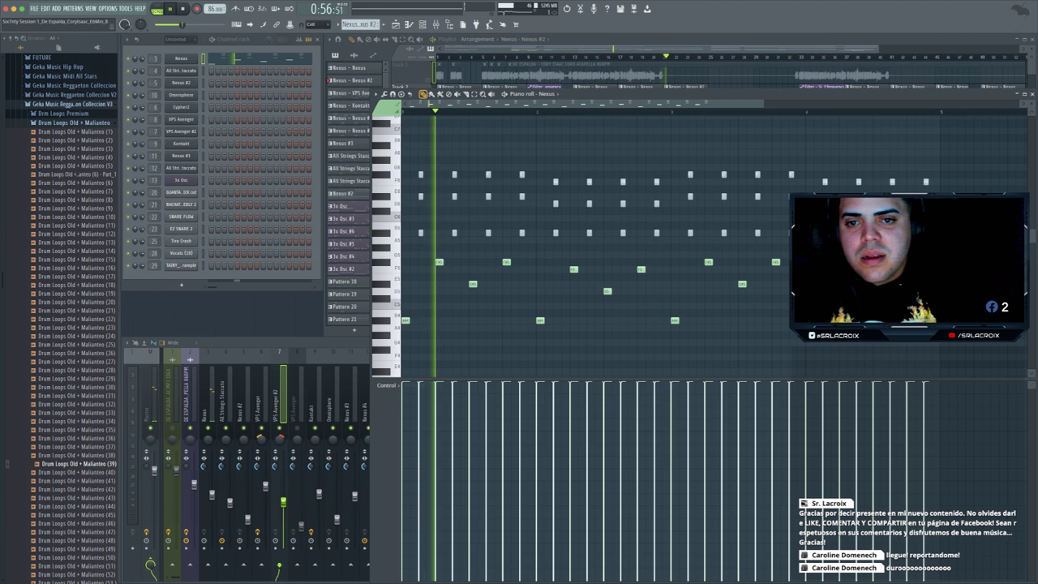
key("space")
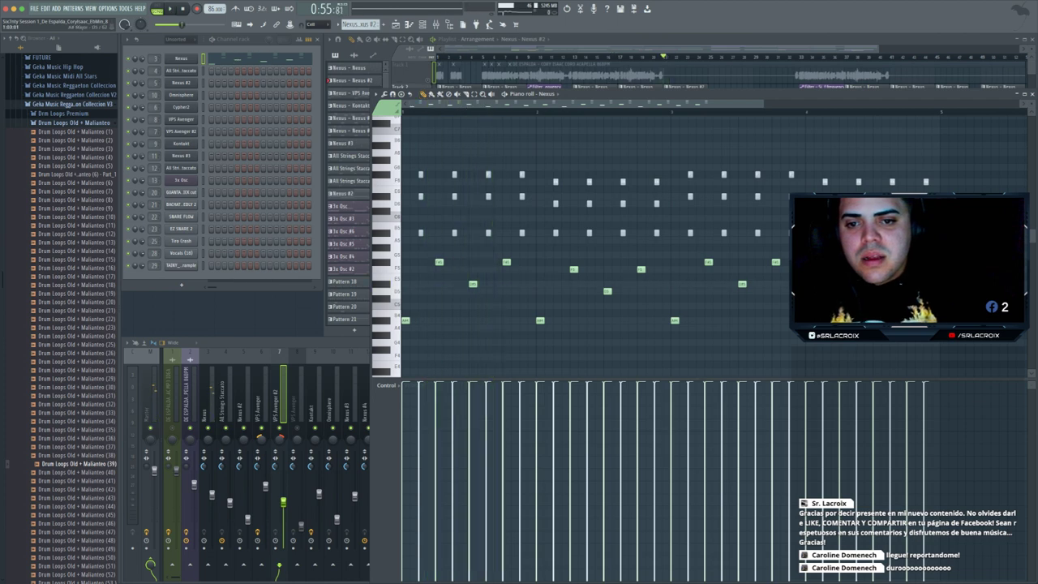
left_click(420, 196)
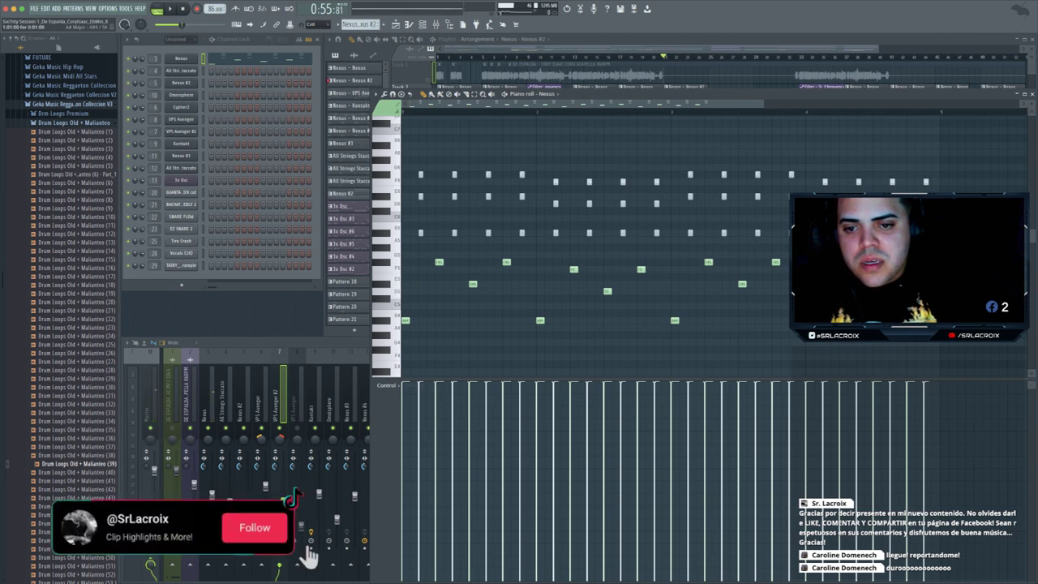
key("space")
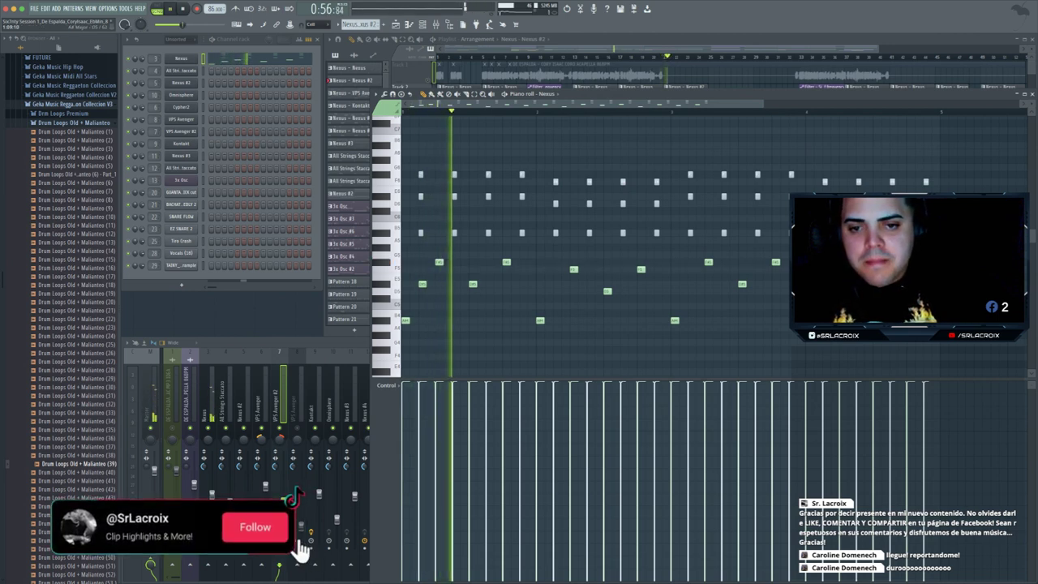
key("space")
key("space")
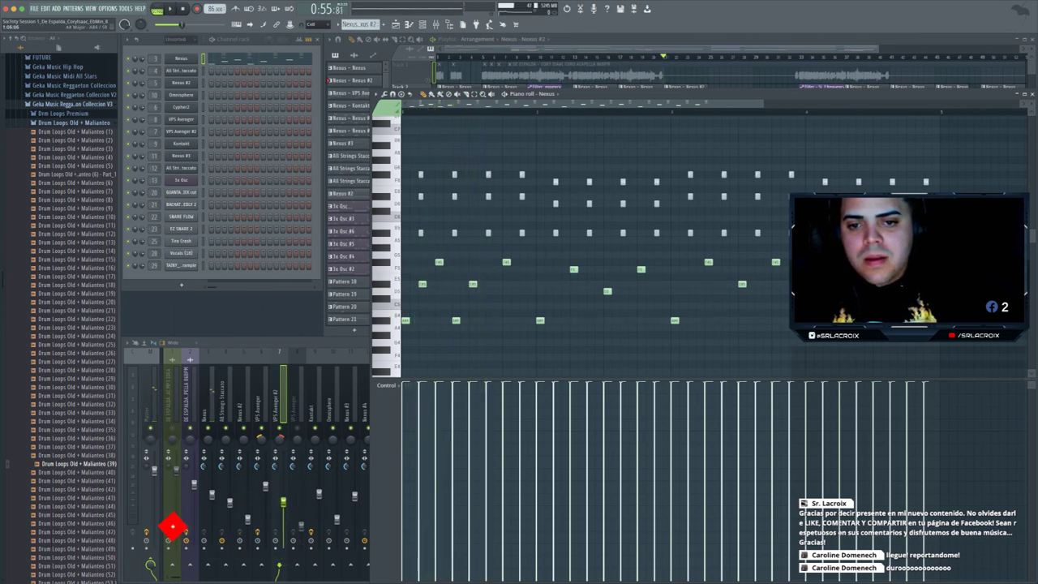
key("space")
key("space")
key("space")
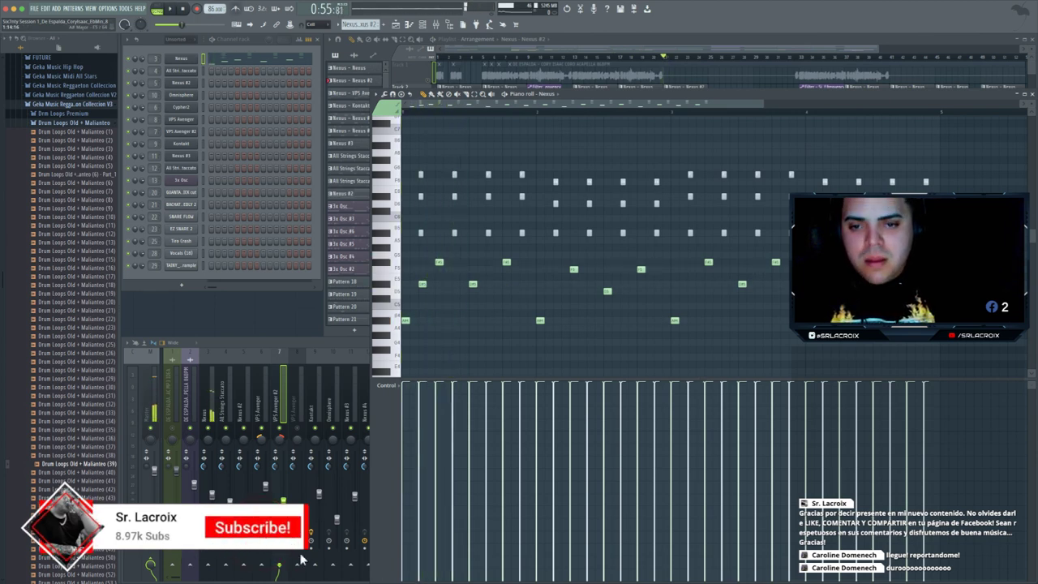
key("space")
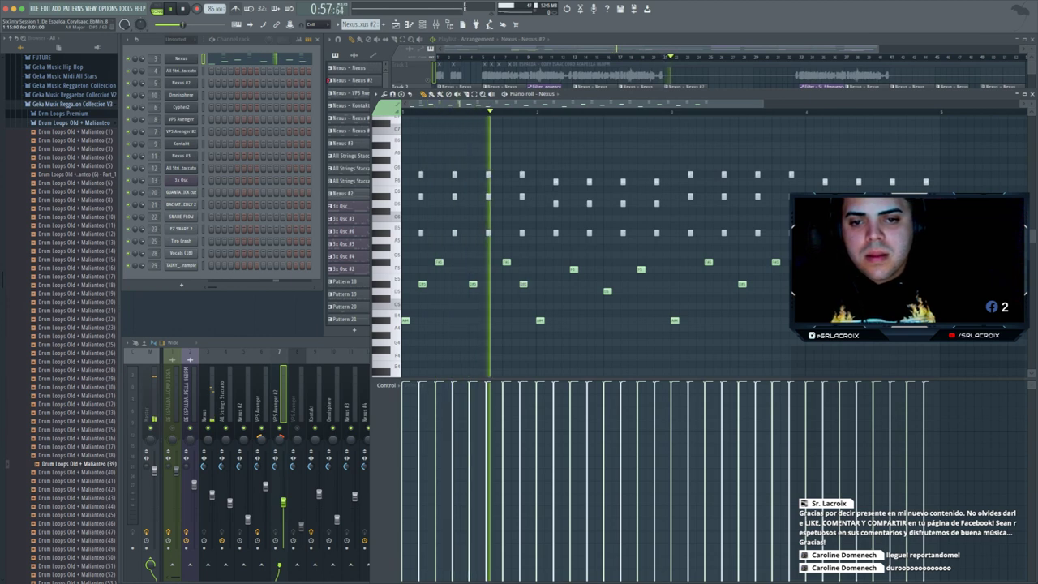
- Add one-step low melody notes at steps 3 and 15 of bar 2 and step 3 of bar 3, checking them in playback
key("space")
left_click(565, 291)
key("space")
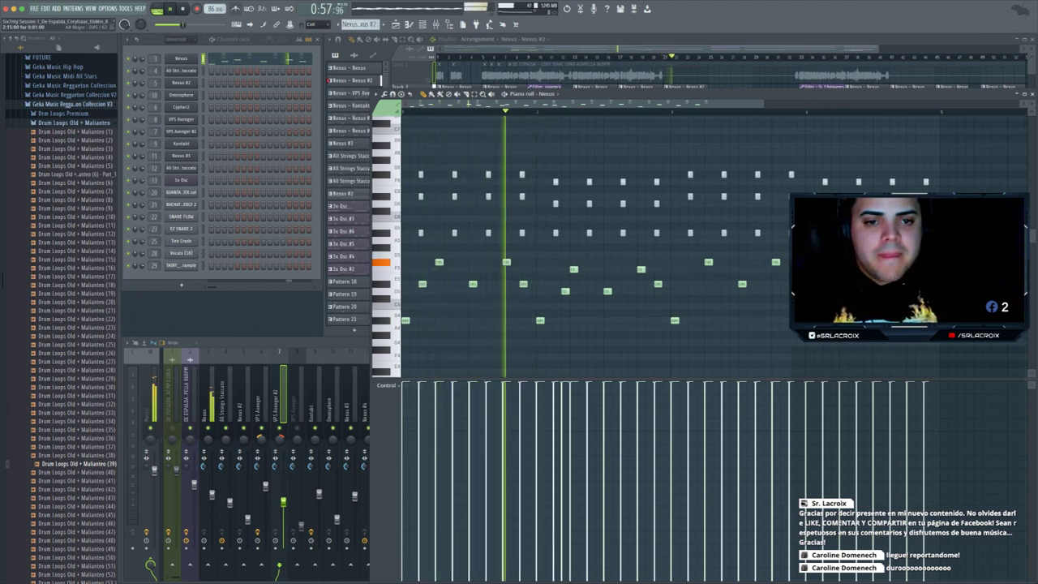
key("space")
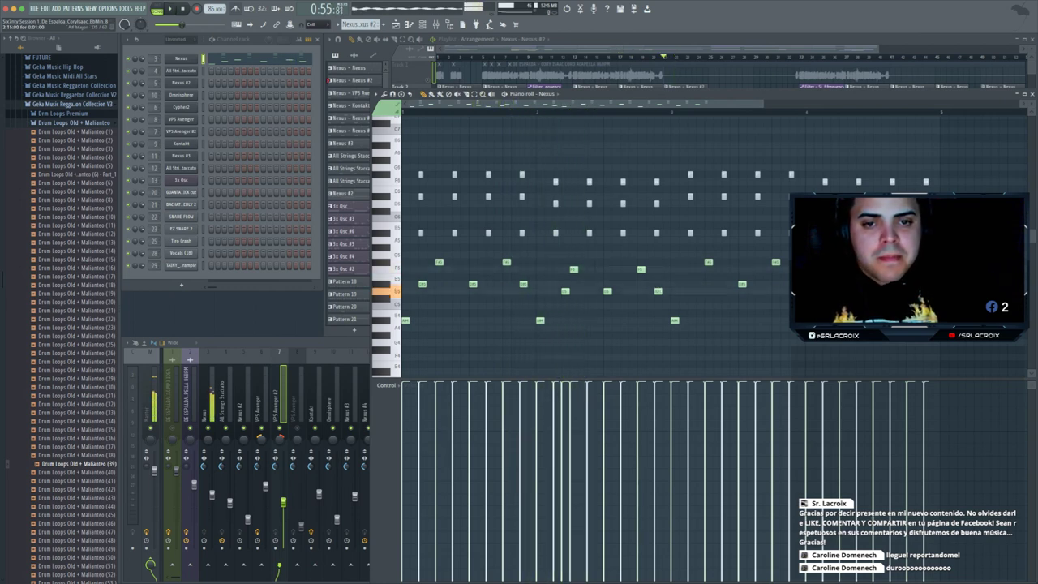
left_click_drag(565, 291, 557, 292)
key("space")
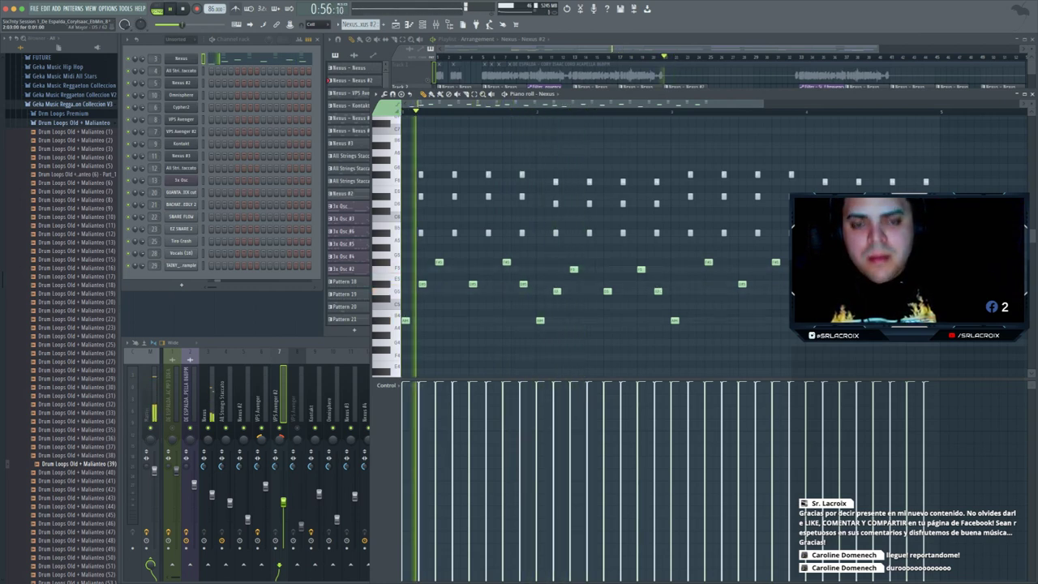
left_click(690, 284)
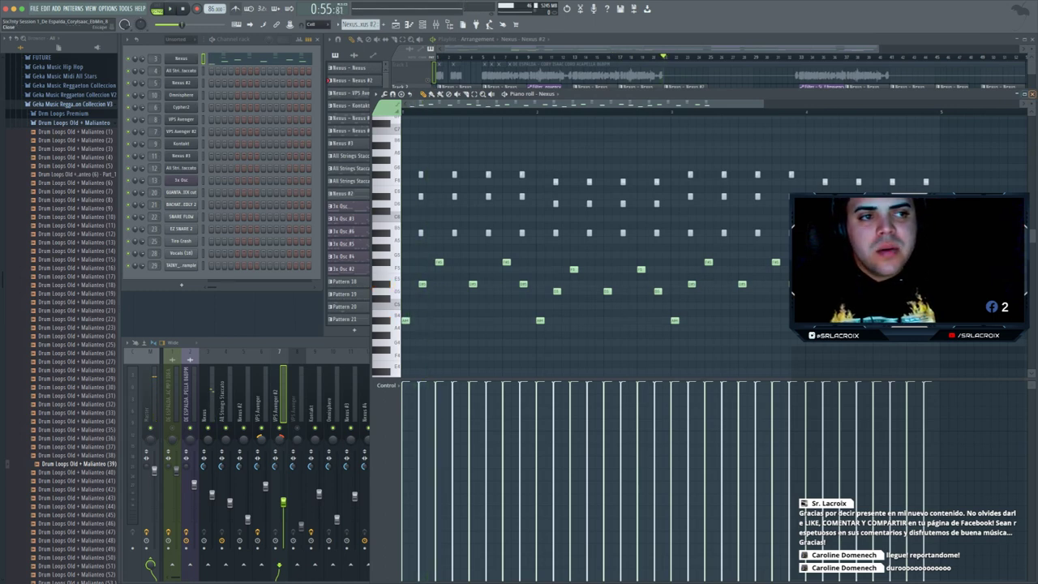
- Close the piano roll, unsolo Track 2, repeat the Nexus #2 pattern at bars 25 and 29, and listen
left_click(1032, 94)
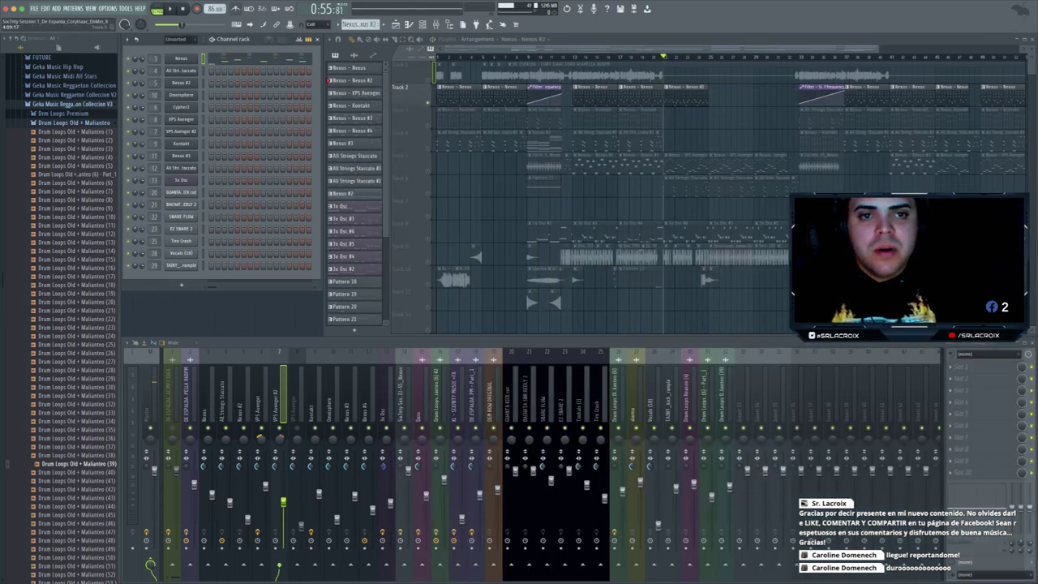
right_click(428, 103)
key("space")
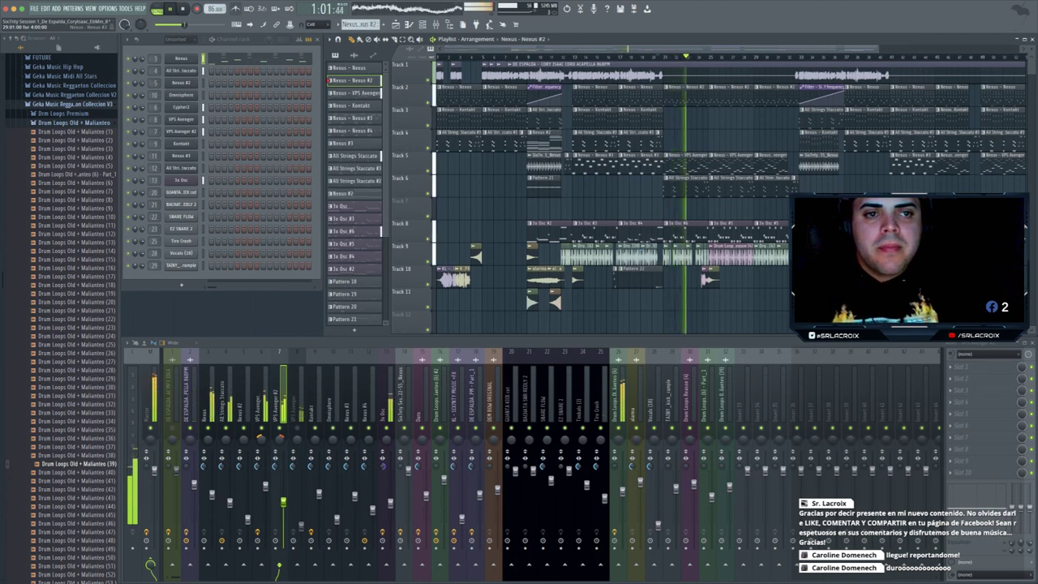
key("space")
- Reopen the Nexus #2 pattern's notes and delete the lower melody notes, keeping the upper chord notes
key("F7")
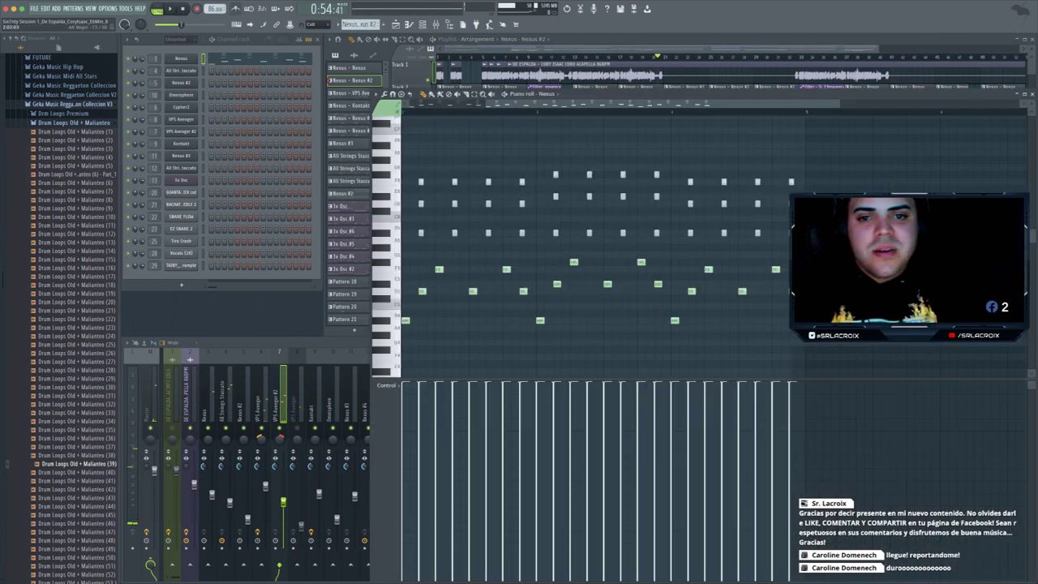
key("ctrl+a")
key("Delete")
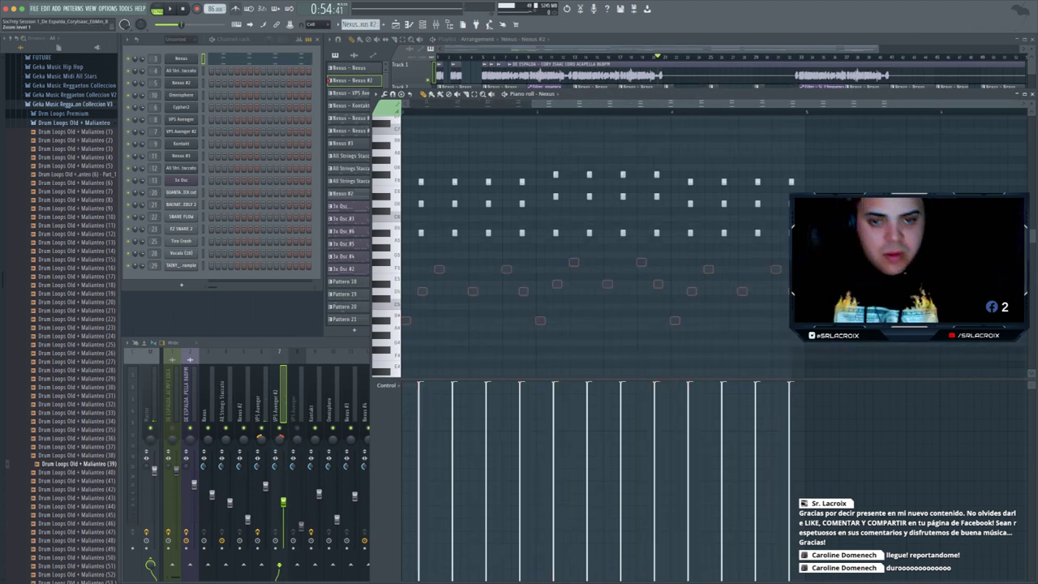
key("ctrl+a")
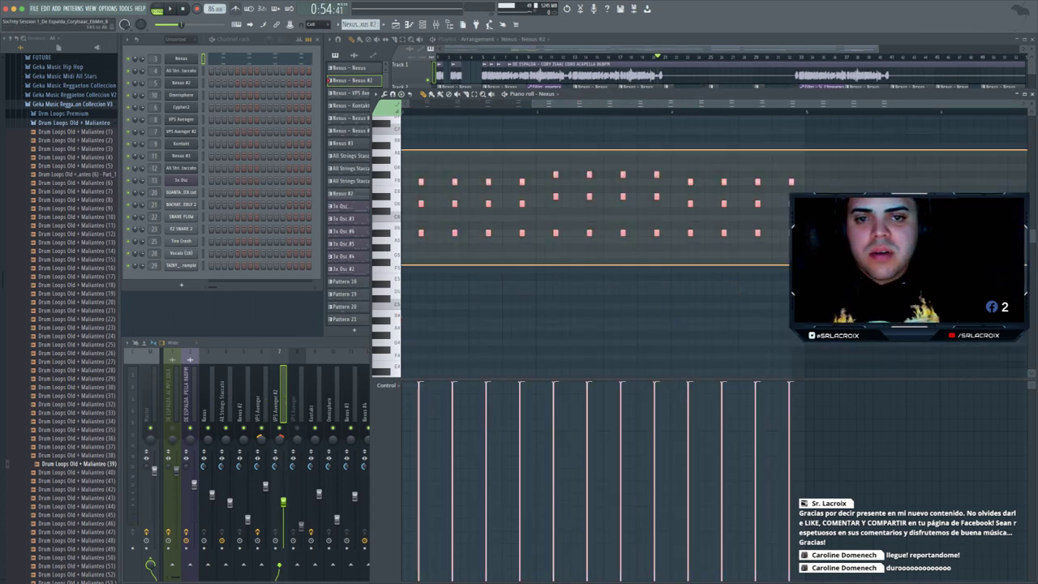
left_click(386, 95)
mouse_move(393, 111)
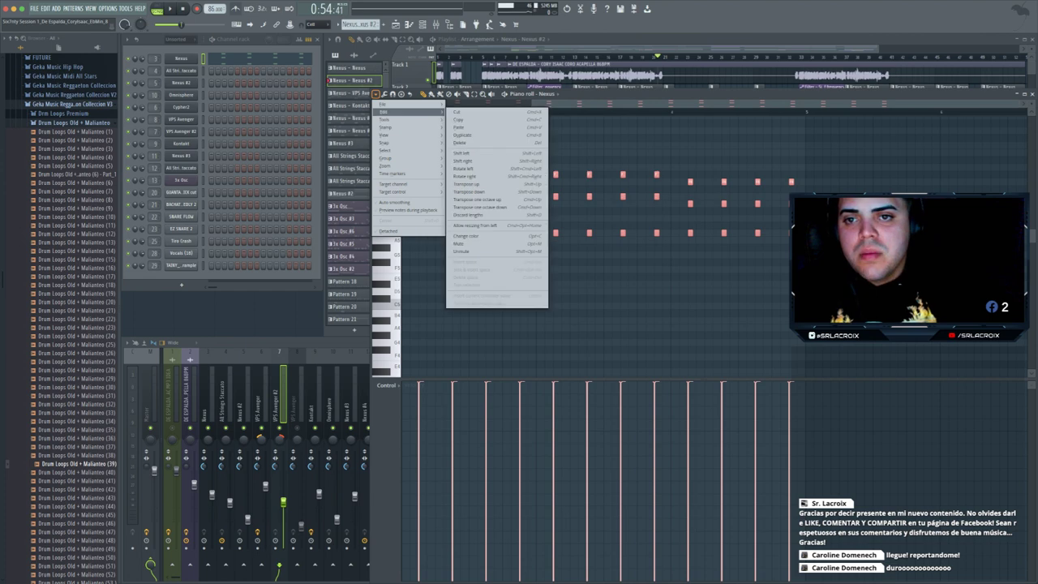
key("Escape")
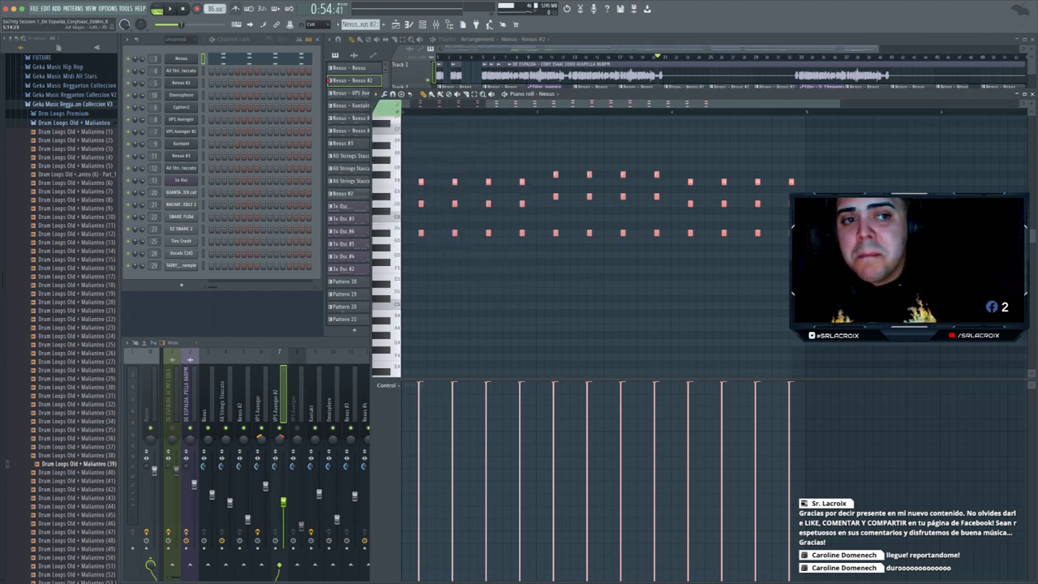
- Close the Nexus piano roll and play the arrangement leading into bar 21
left_click(1026, 94)
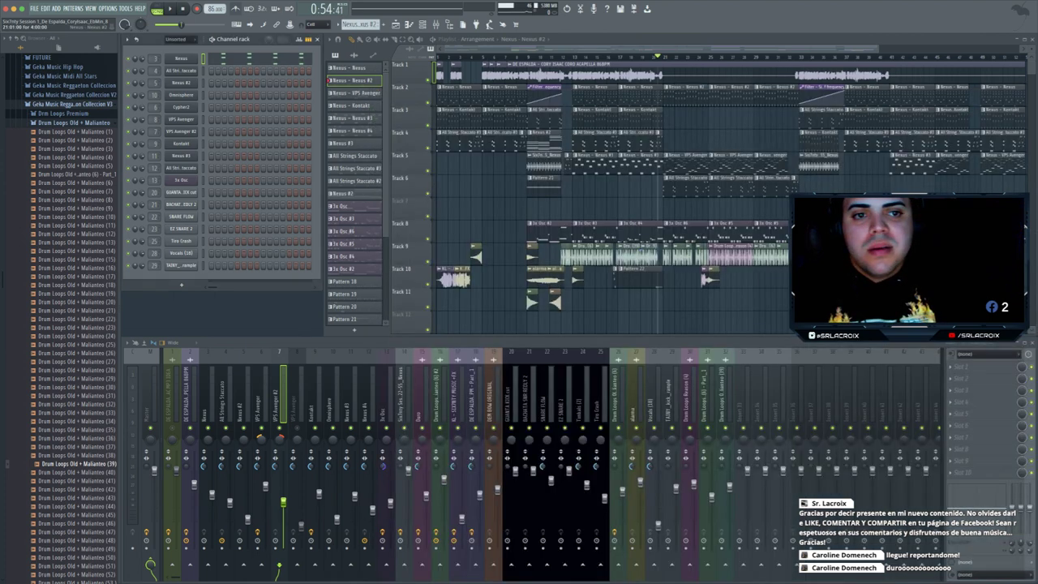
key("space")
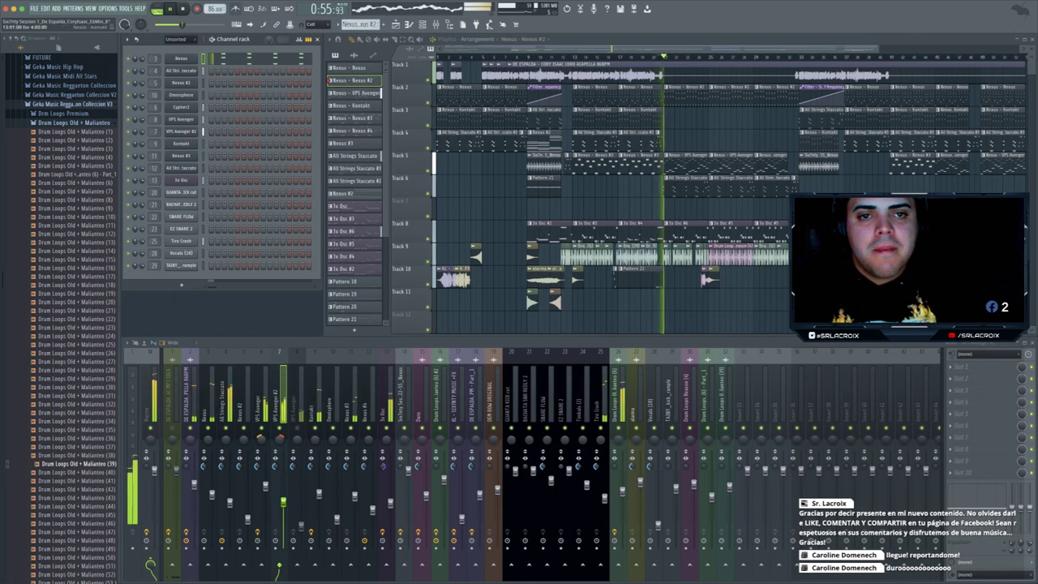
- Try the Nexus - Kontakt pattern on Track 3 at bars 21 and 25 in playback, muting the Track 1 vocals
left_click(598, 119)
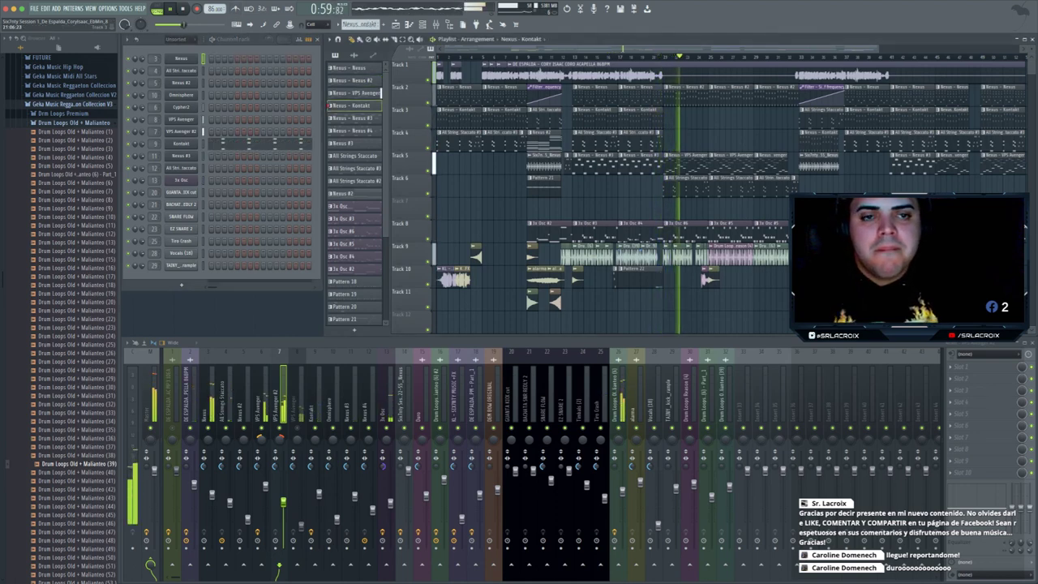
key("space")
key("space")
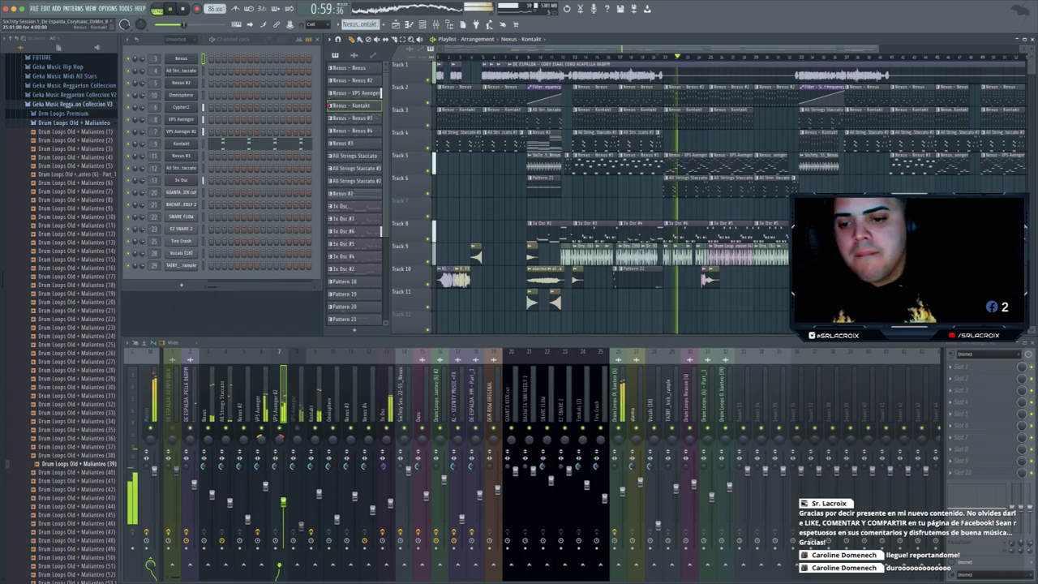
left_click(427, 80)
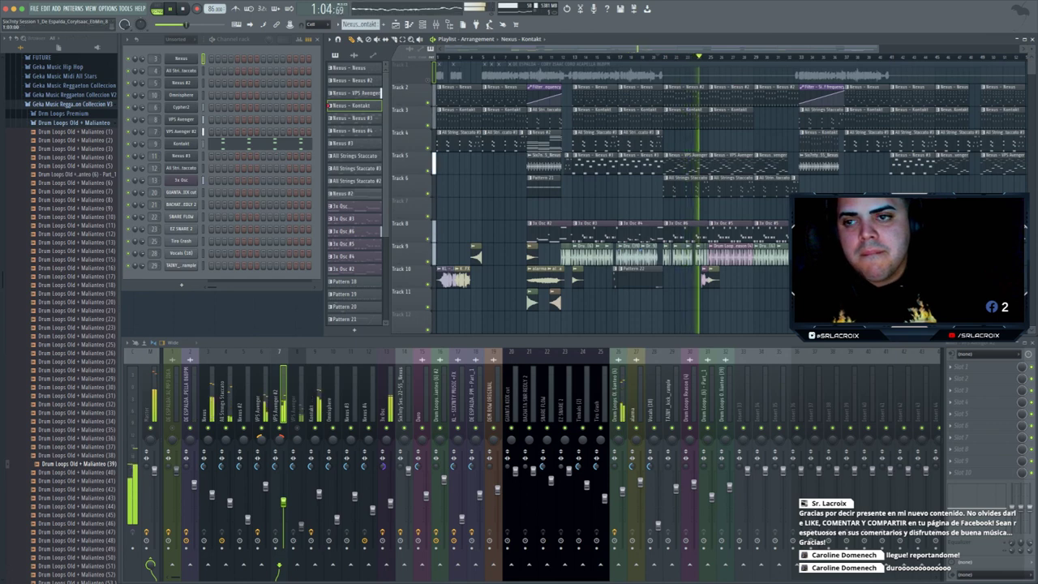
- Play the Nexus - Kontakt pattern on its own and raise the Kontakt mixer level slightly
key("space")
left_click(157, 10)
key("space")
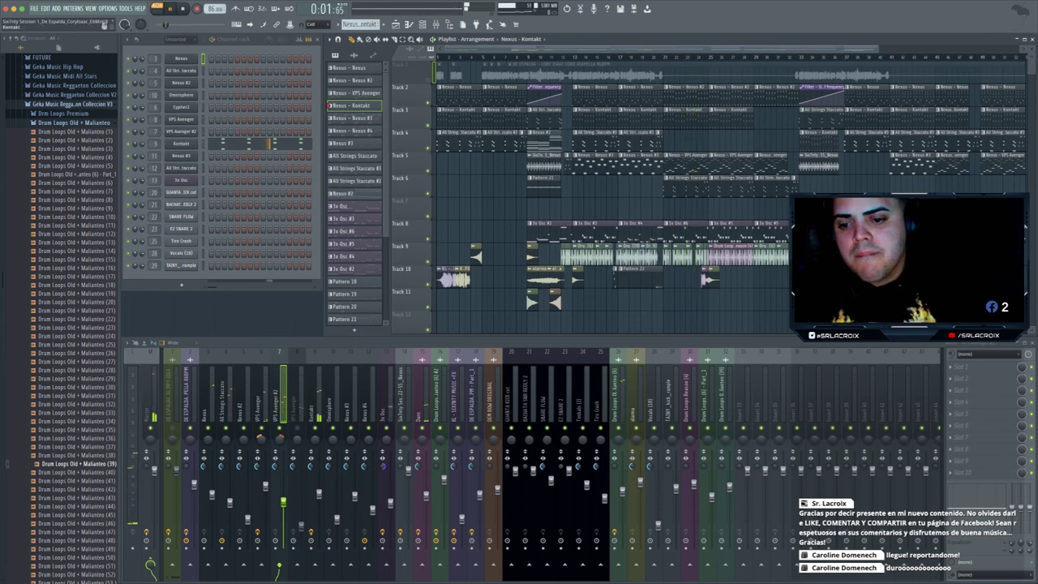
left_click_drag(319, 494, 318, 491)
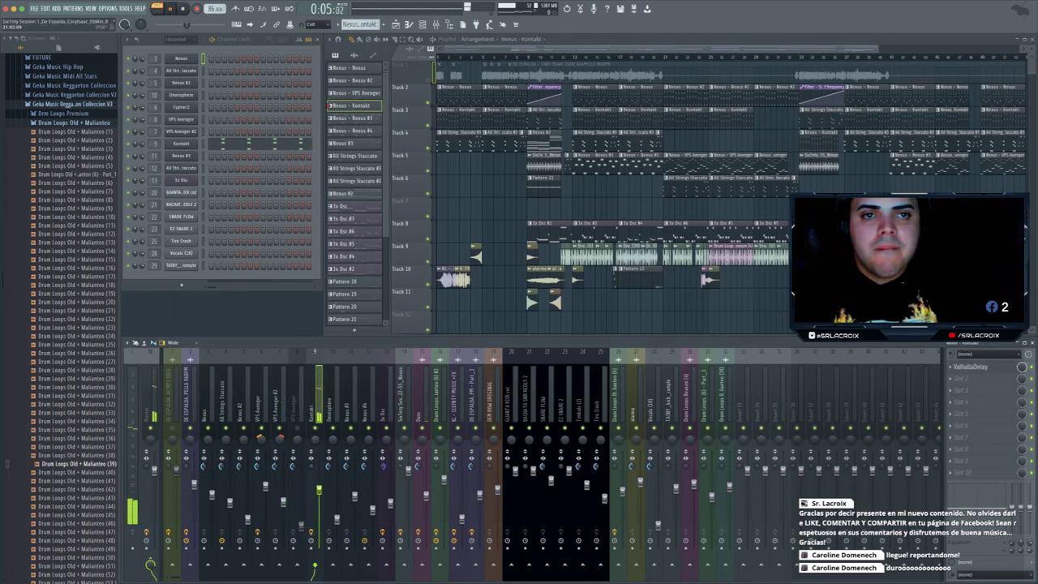
- Play the song from bar 21 and remove the Nexus - Kontakt clips from Track 3 at bars 21 and 25
left_click(666, 57)
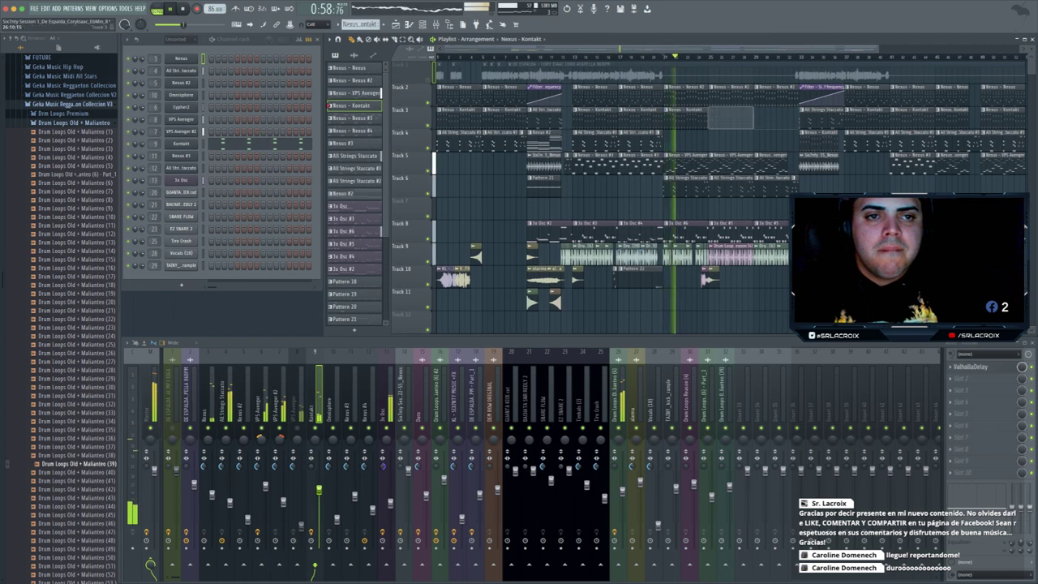
key("space")
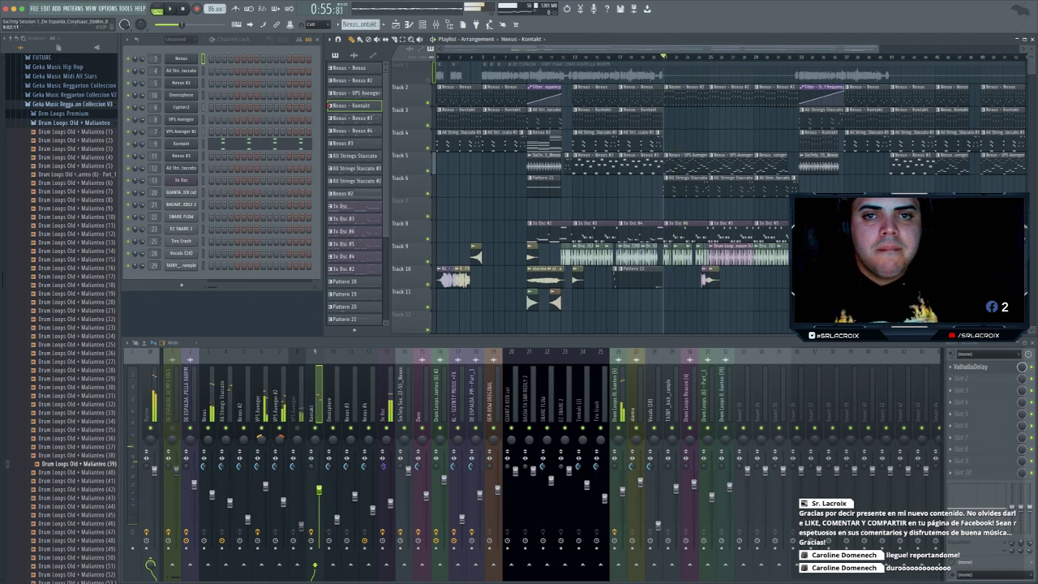
key("space")
- Save the project, unmute Track 1 and set the playback position to bar 21
key("ctrl+s")
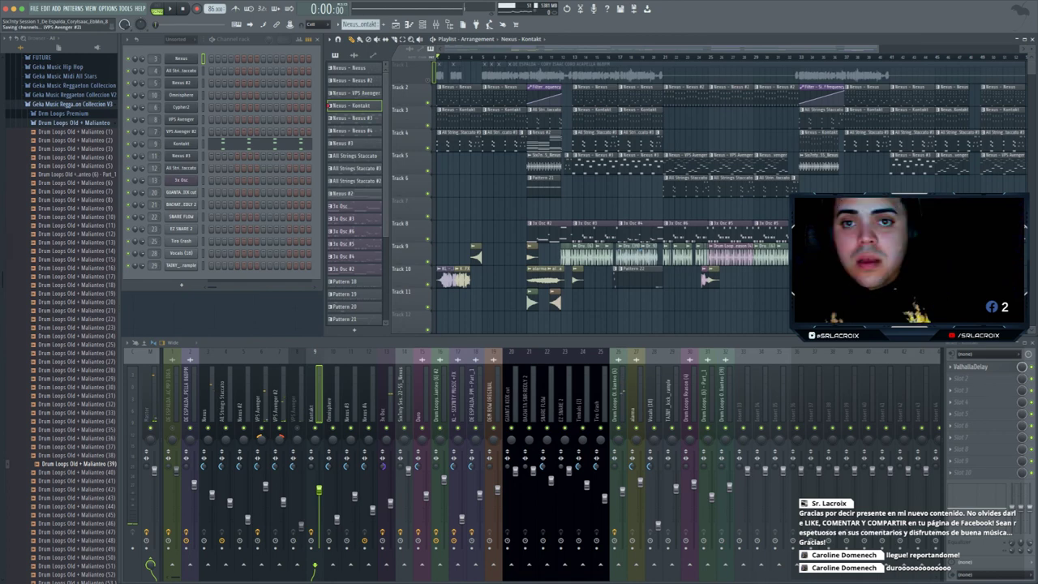
scroll(472, 76, "left", 1)
left_click(428, 80)
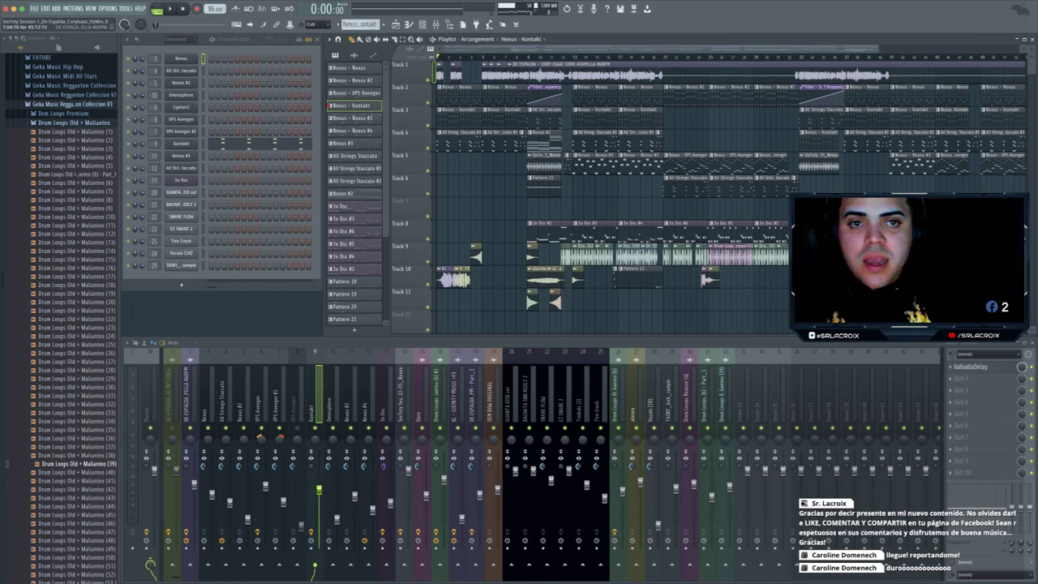
left_click(664, 57)
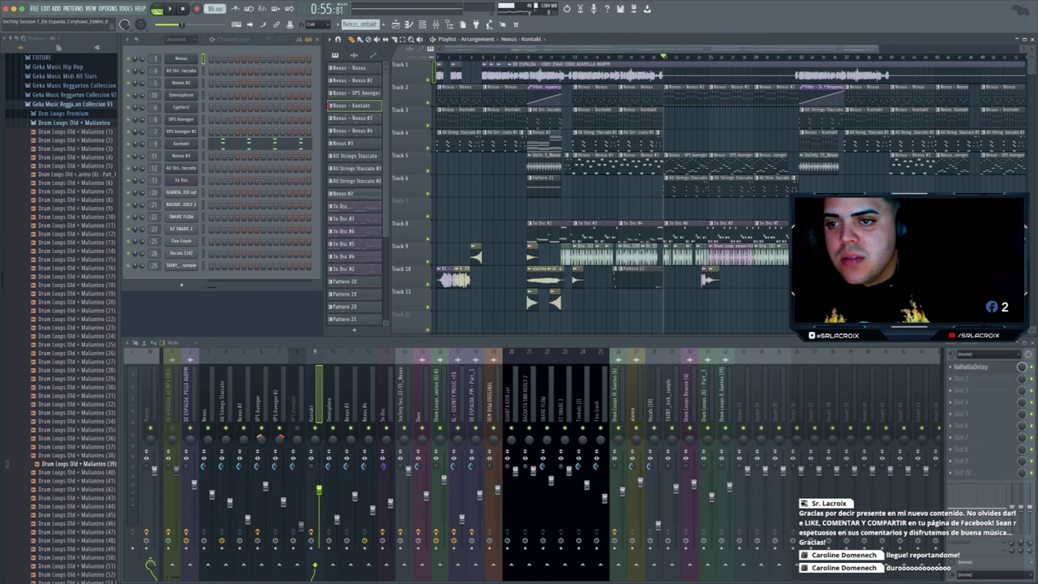
- Insert a TRITON Extreme instrument below the Kontakt channel and open its preset browser
right_click(198, 152)
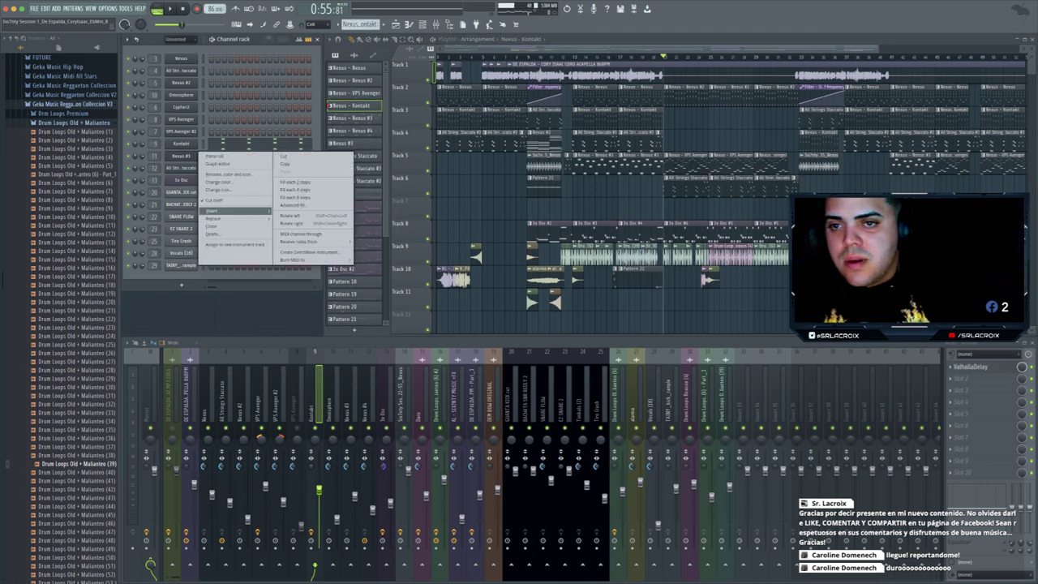
mouse_move(215, 211)
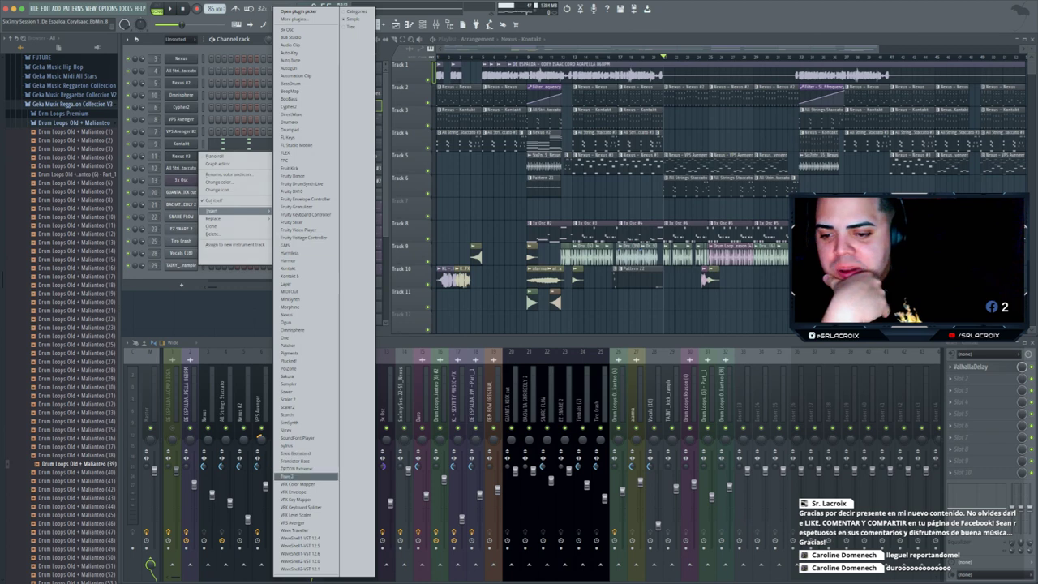
left_click(297, 469)
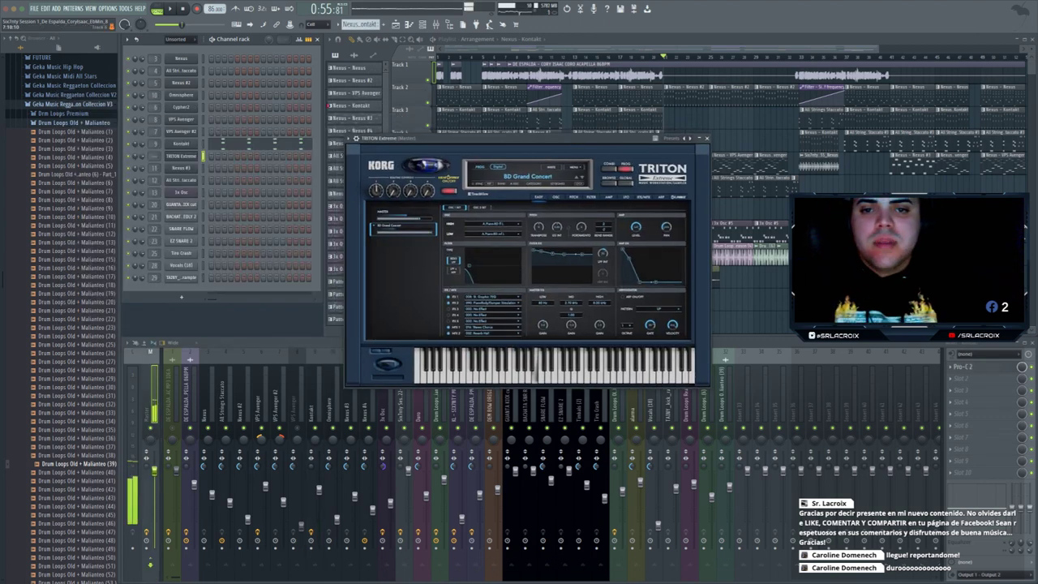
left_click(609, 183)
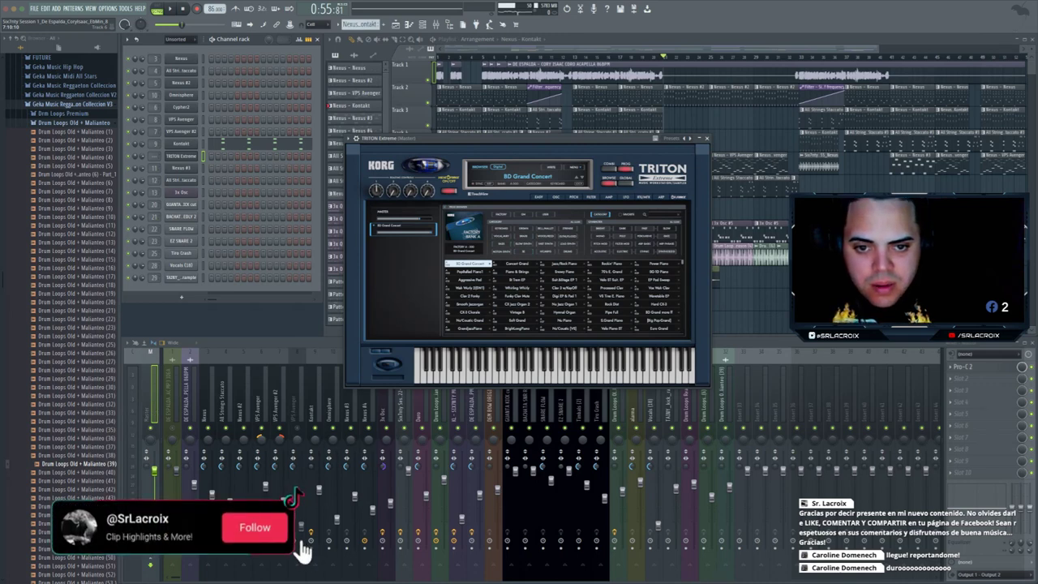
- Filter the presets to Fast Synth and audition them one after another up to MassiveKillerPad
left_click(545, 243)
left_click(469, 263)
left_click(516, 263)
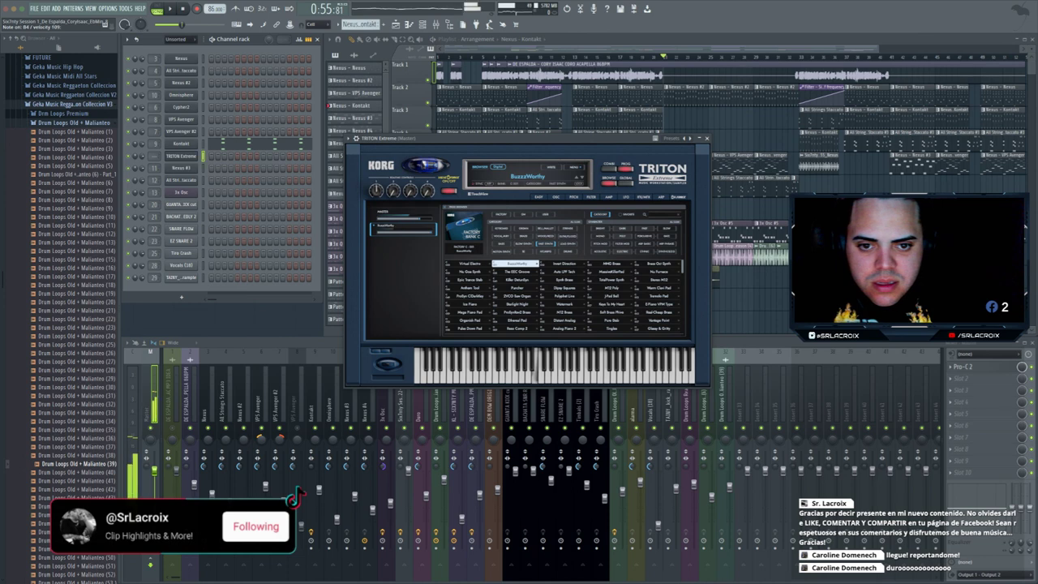
left_click(564, 264)
left_click(610, 264)
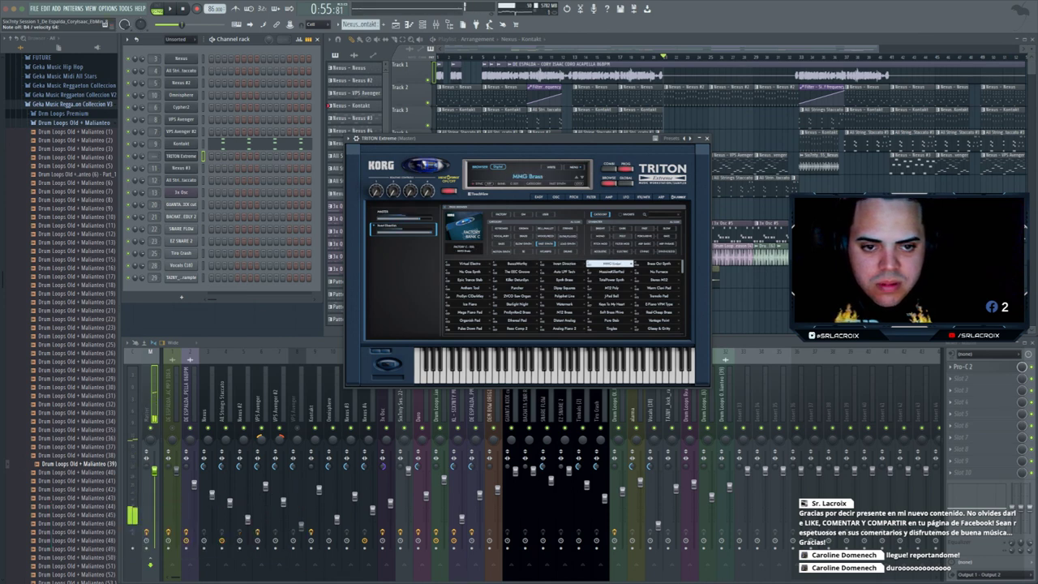
key("Right")
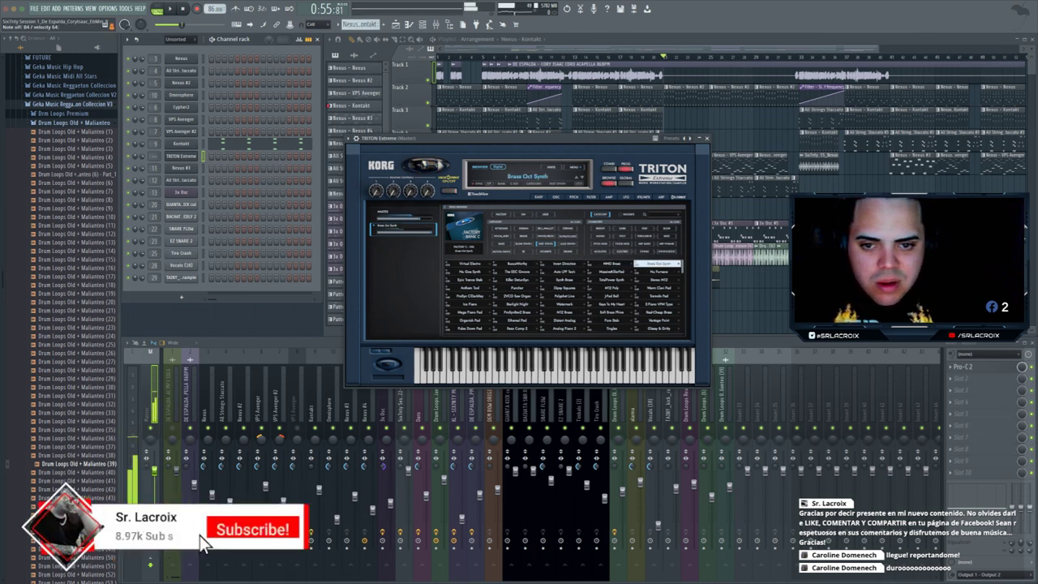
key("Right")
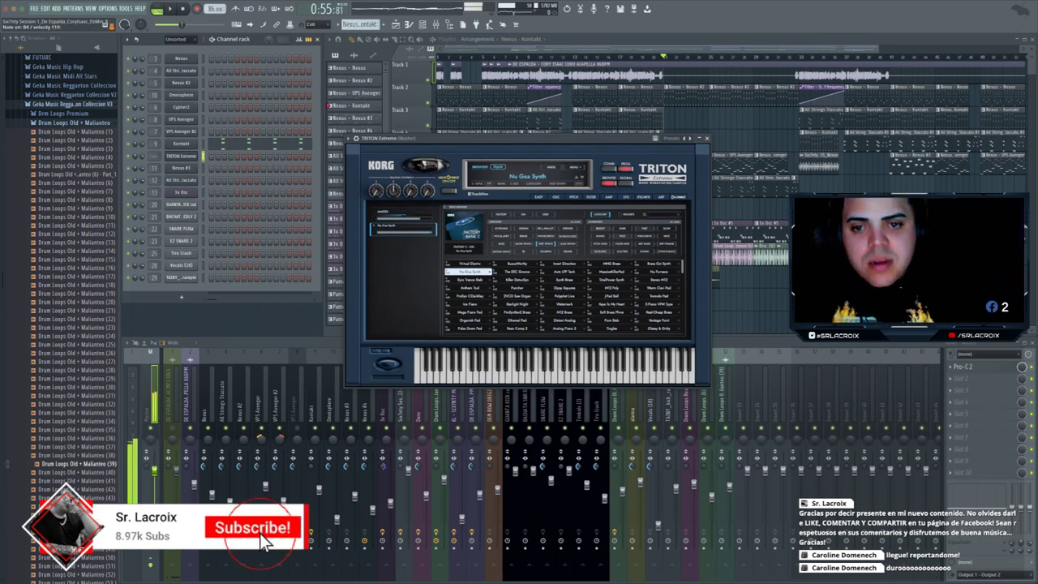
key("Right")
key("Right")
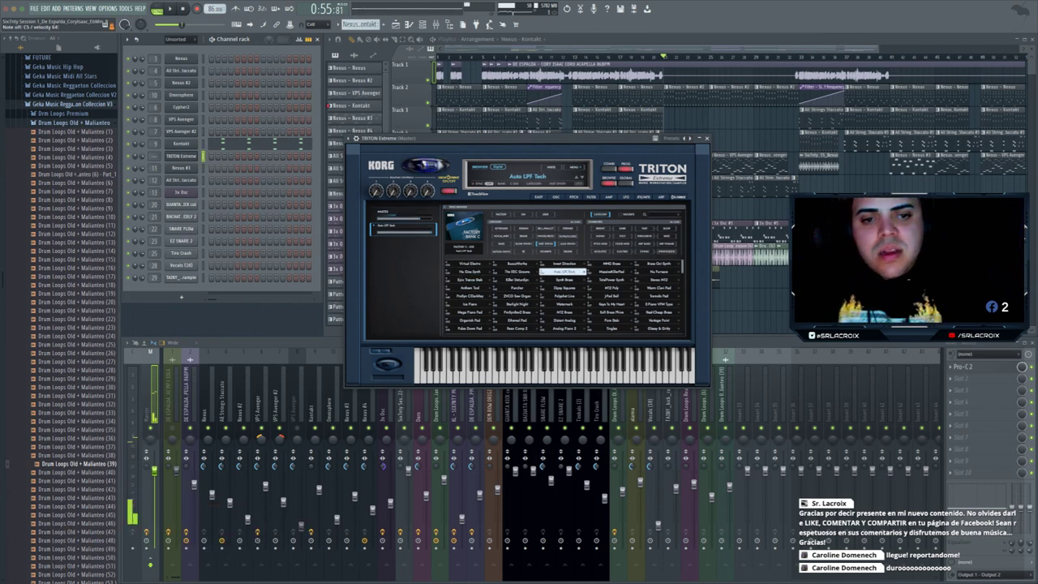
key("Right")
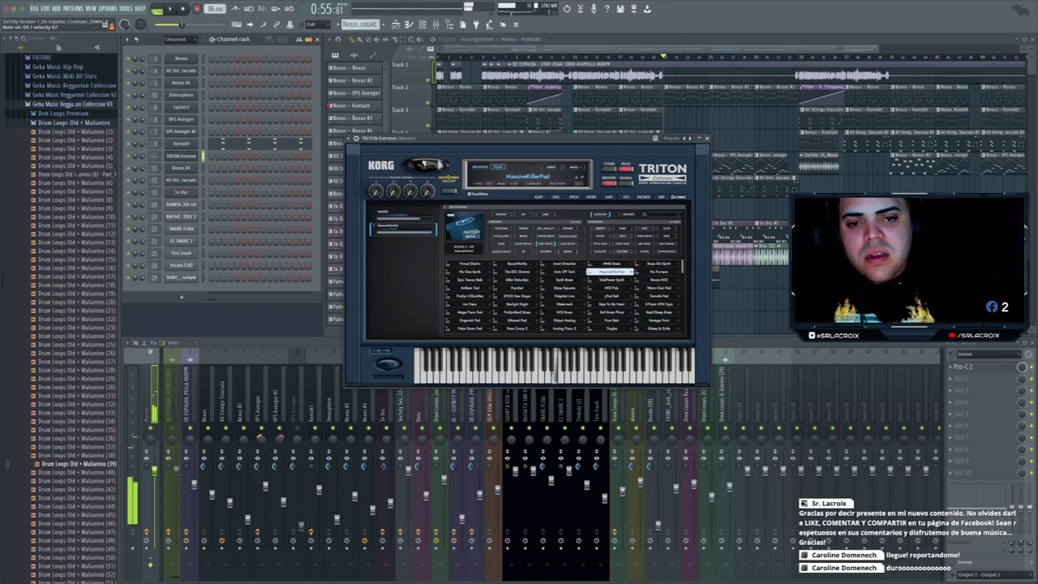
- Filter the presets to Lead Synth, load the 800DV Lead preset and close the TRITON Extreme window
left_click(568, 243)
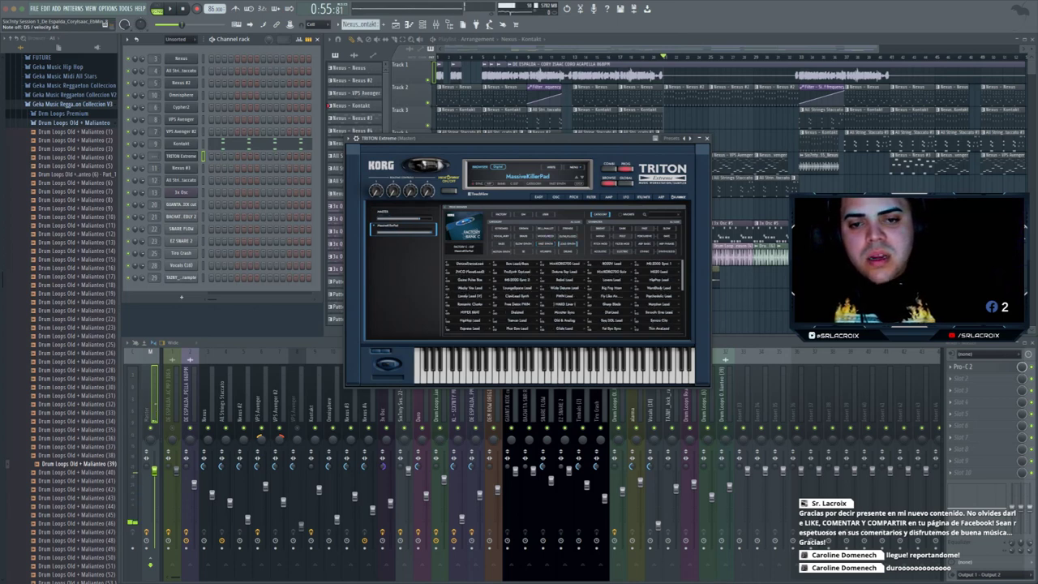
key("Right")
key("Right")
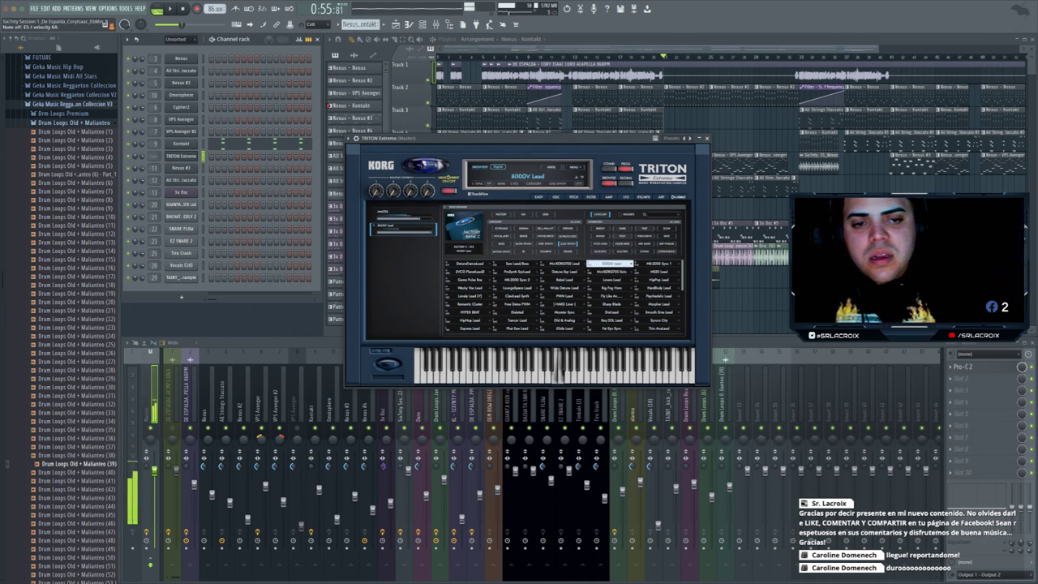
left_click(706, 139)
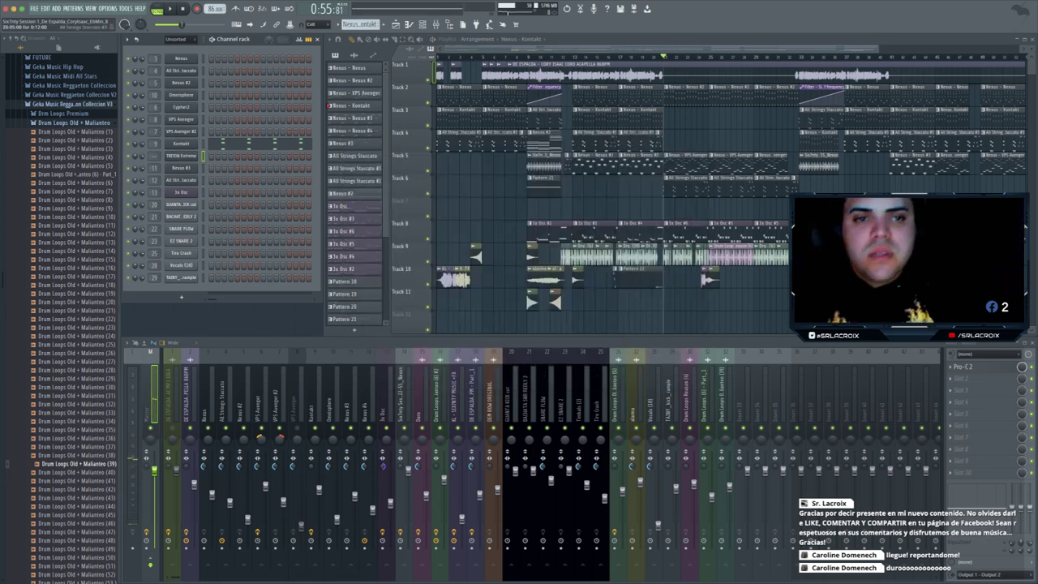
- Make Nexus - VPS Avenger the active pattern, with bars 21 to 24 selected as the loop and Tracks 9 and 10 muted
left_click(354, 92)
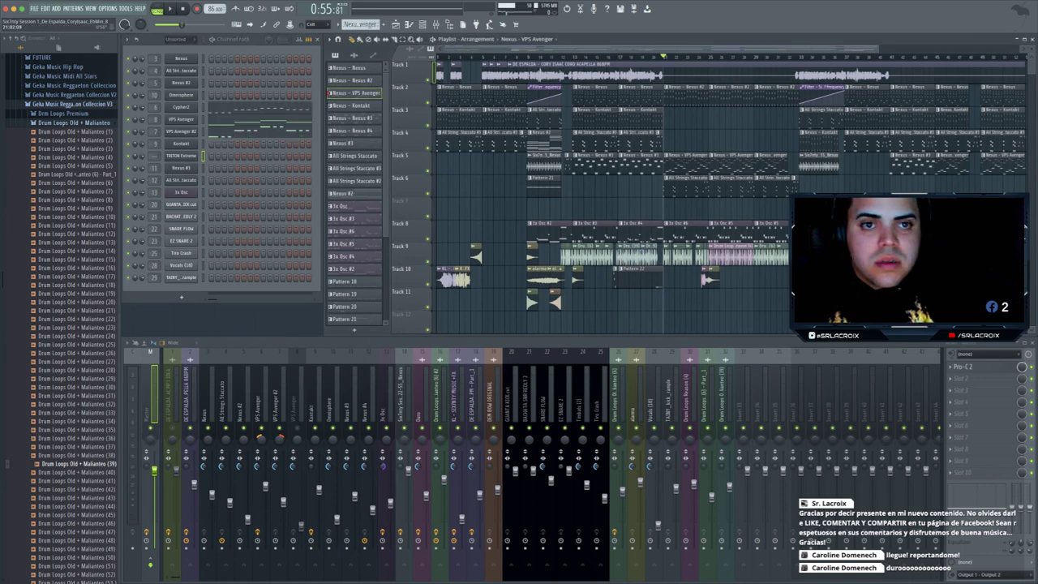
left_click_drag(664, 57, 708, 57)
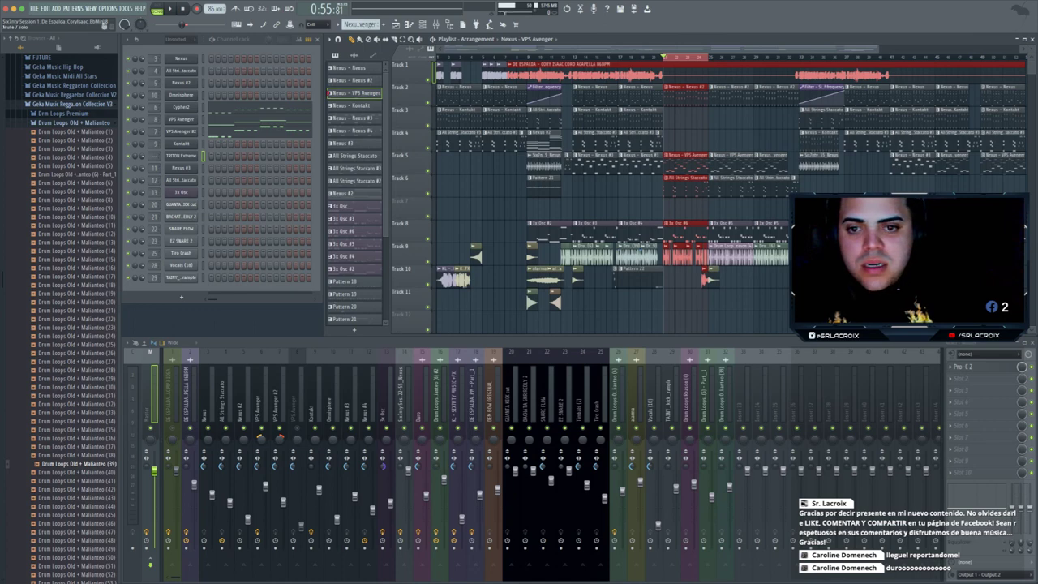
left_click(427, 261)
left_click(428, 284)
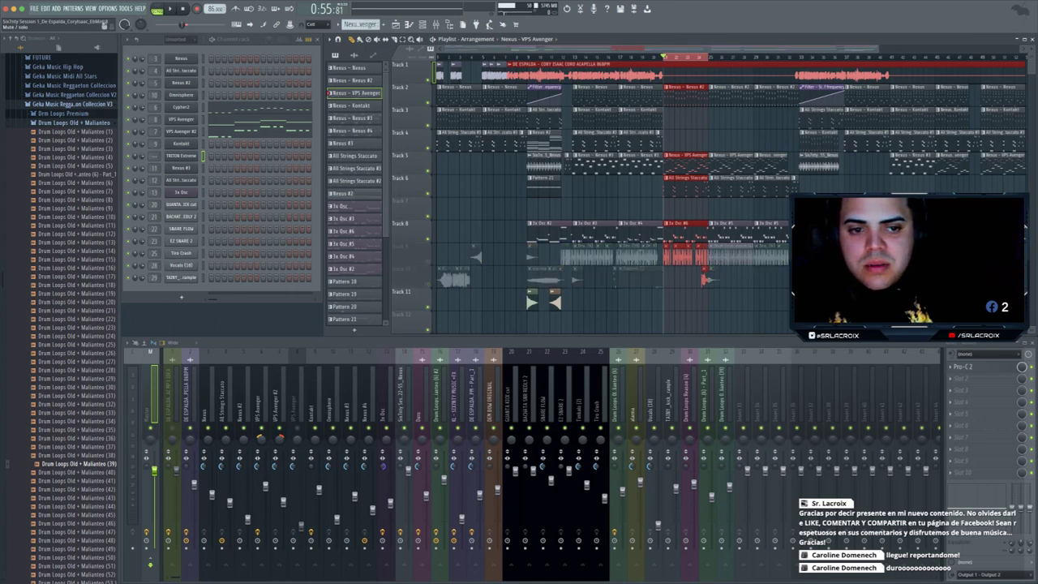
- Open the TRITON Extreme piano roll in the Nexus - VPS Avenger pattern and listen to the loop against the other channels' notes
left_click_drag(878, 49, 677, 48)
left_click_drag(507, 48, 569, 49)
left_click(409, 25)
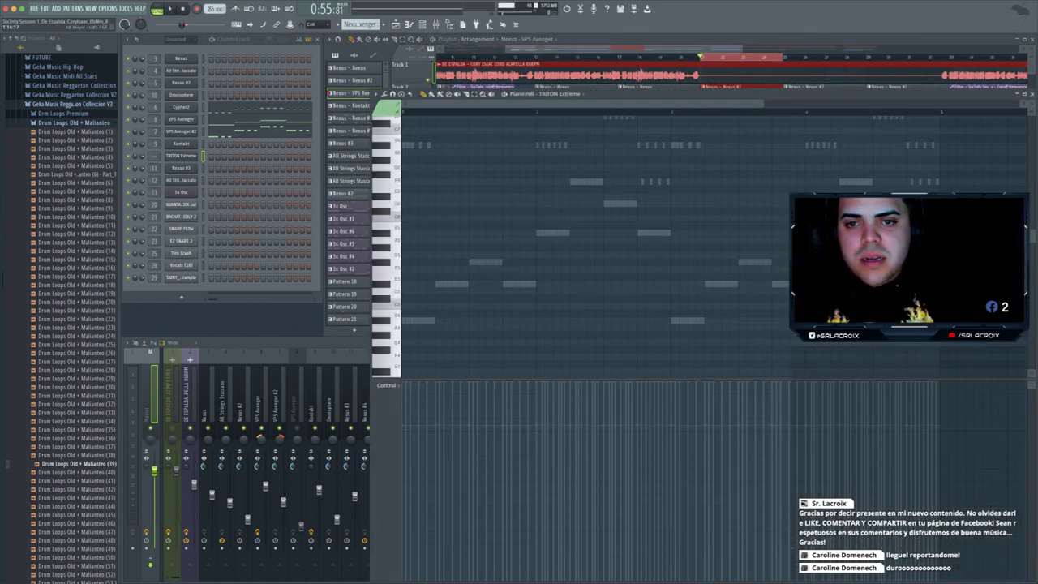
scroll(517, 312, "up", 6)
scroll(648, 244, "down", 4)
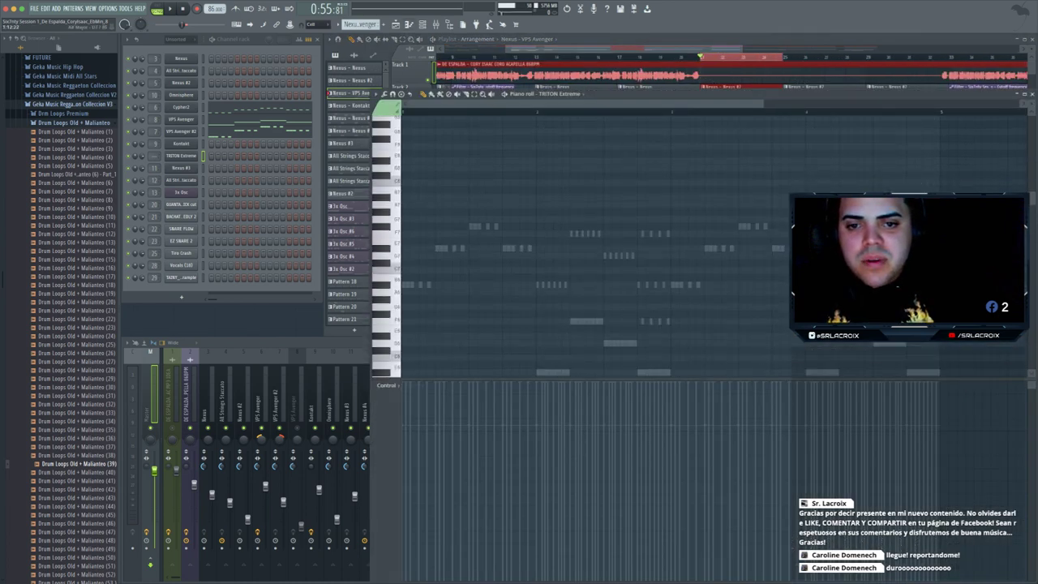
key("space")
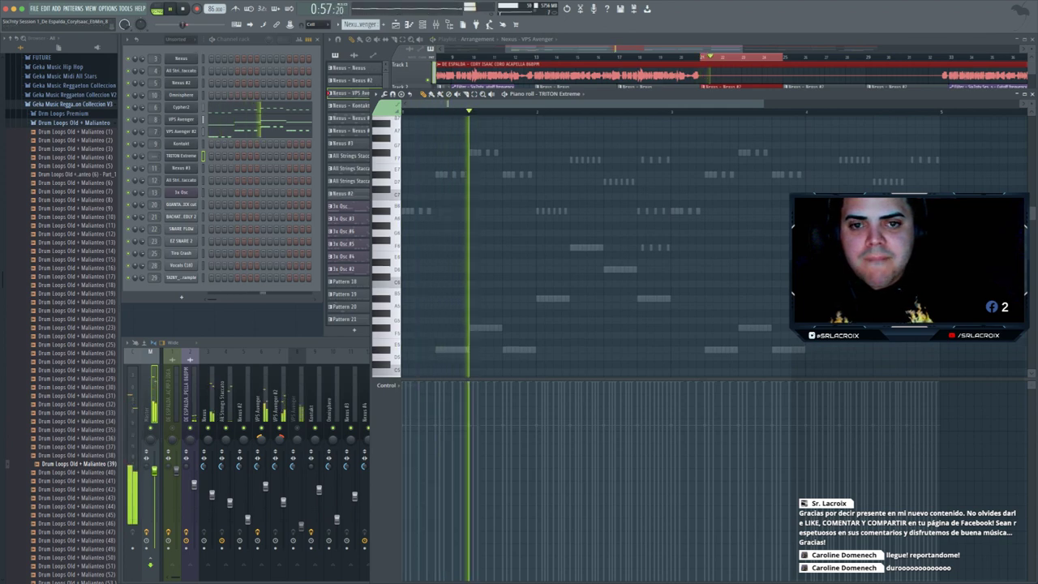
key("space")
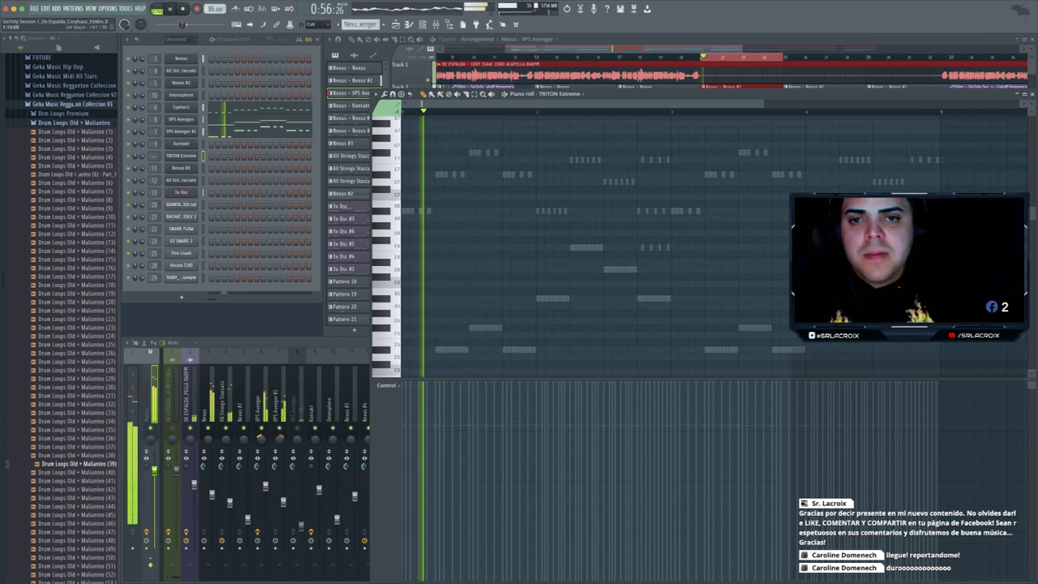
- Draw two TRITON Extreme notes in bar 1, four steps long at step 9 and three steps long at step 13, and audition them
left_click(474, 152)
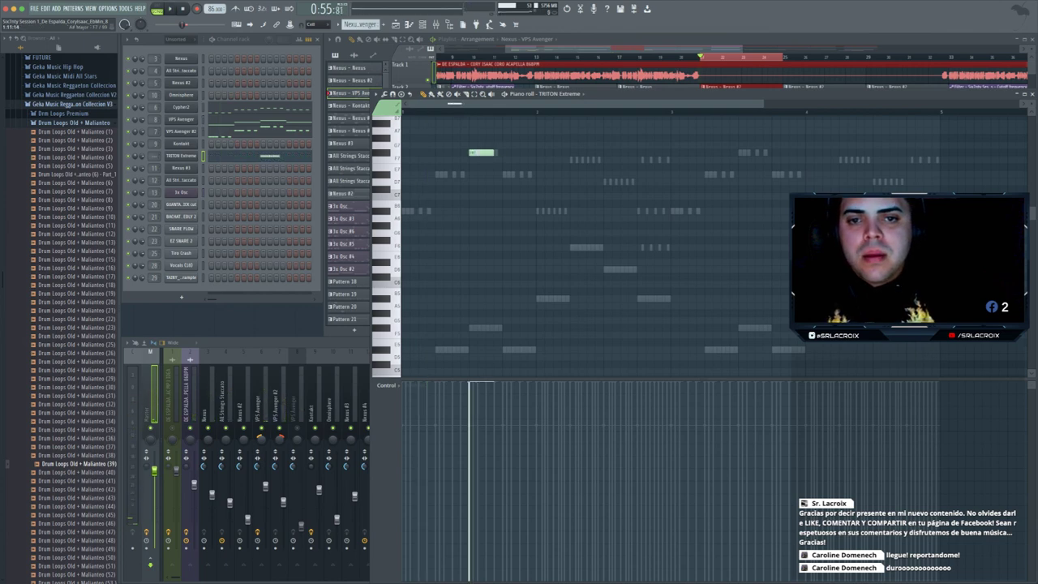
left_click_drag(488, 152, 505, 153)
left_click(509, 174)
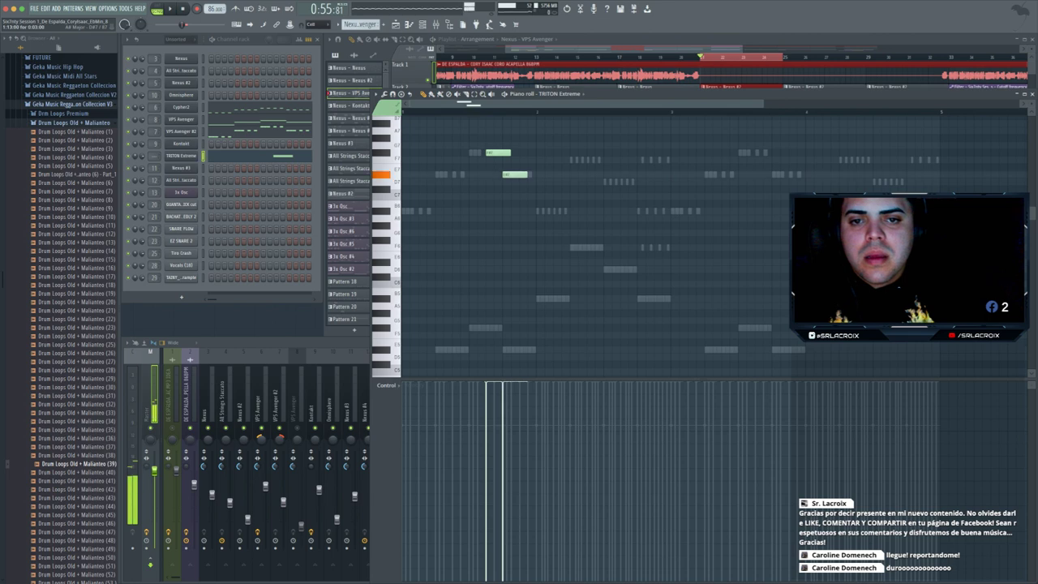
key("space")
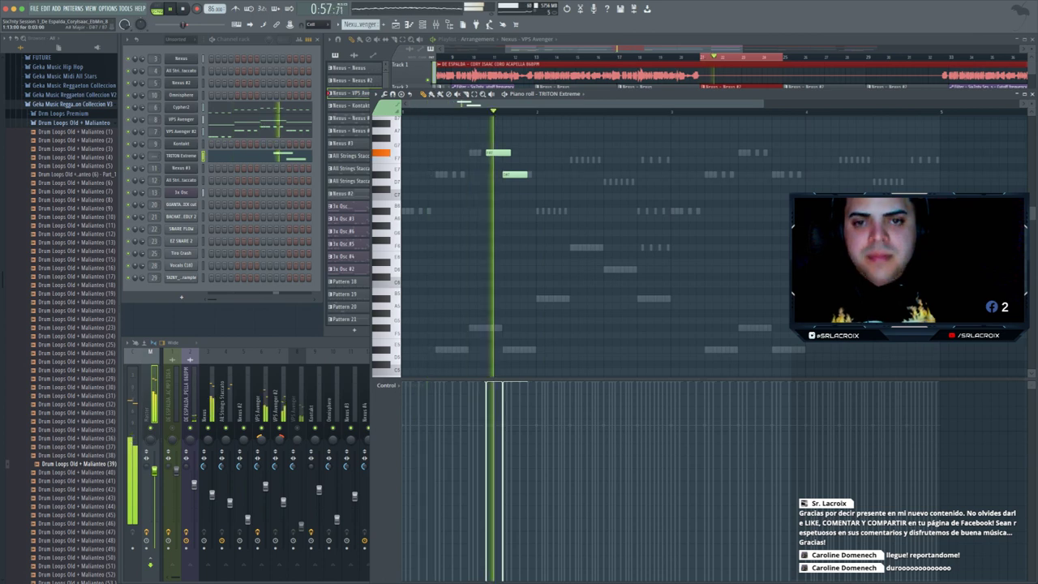
key("space")
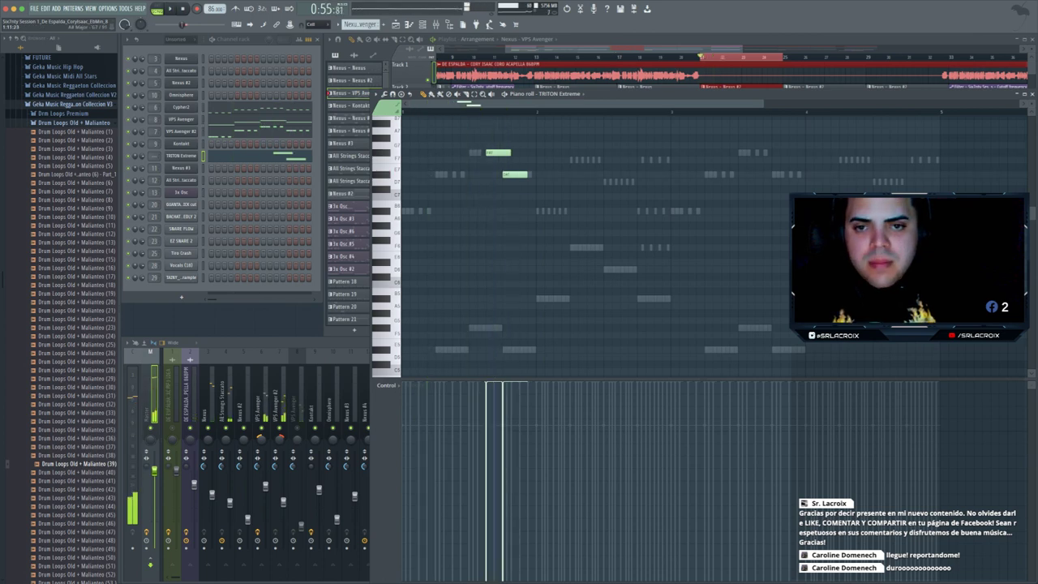
key("space")
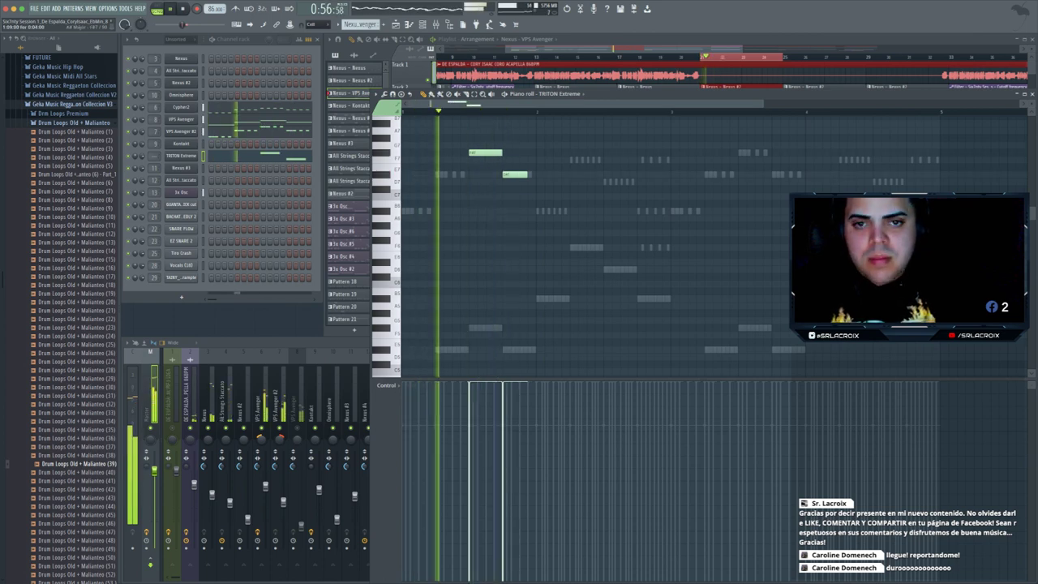
key("space")
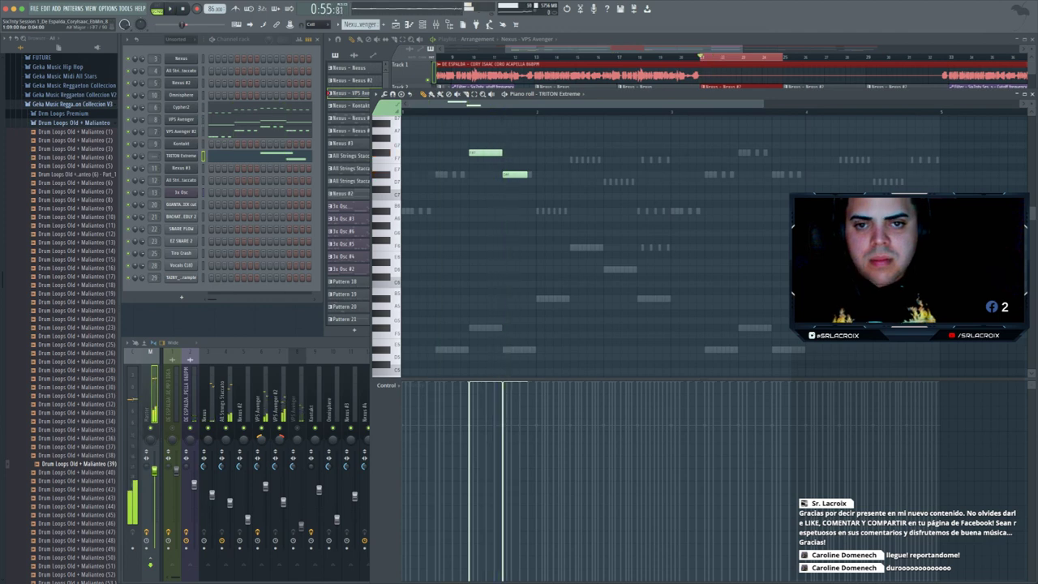
- Transpose both TRITON Extreme notes down one octave and audition the result
key("ctrl+a")
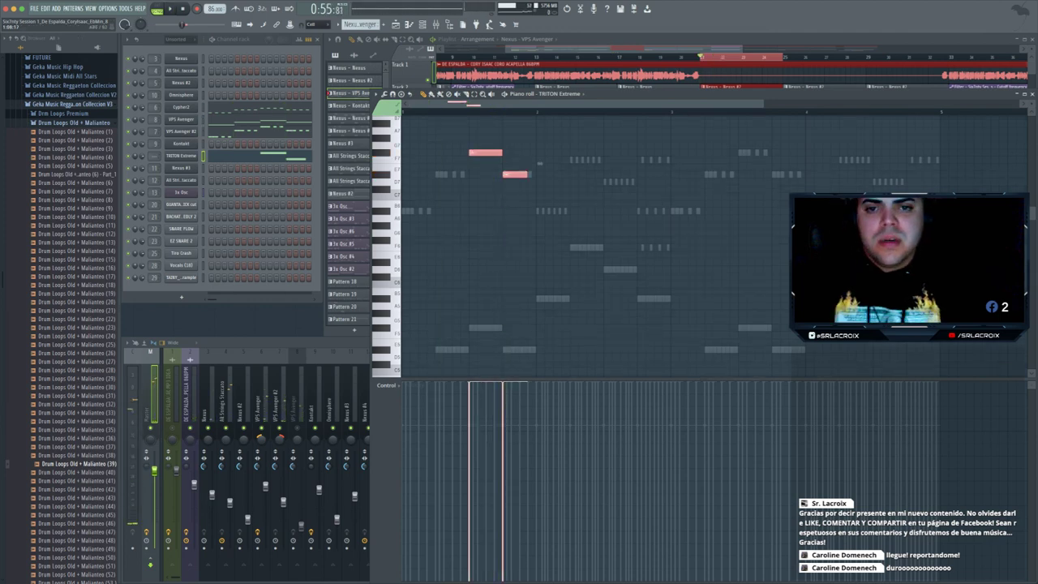
key("ctrl+Down")
key("space")
key("space")
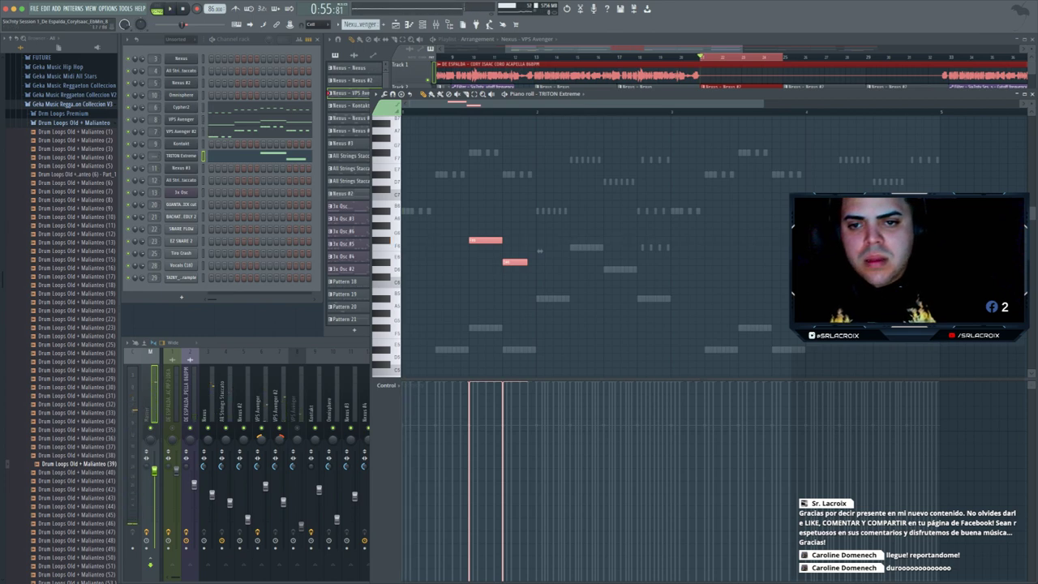
- Add a three-step TRITON Extreme note at step 7 on the same pitch as the last note and listen to the phrase
left_click(456, 262)
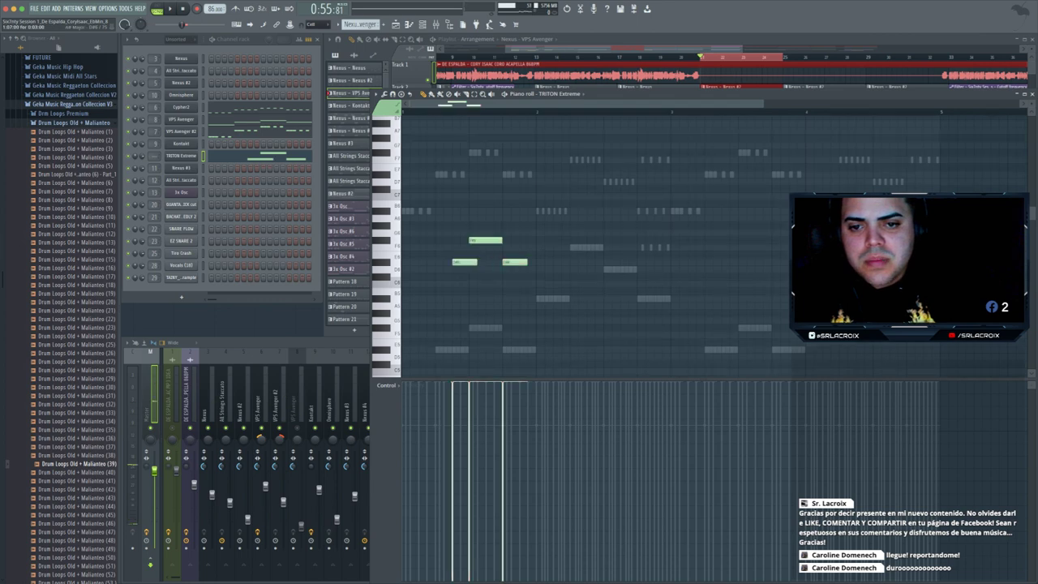
key("space")
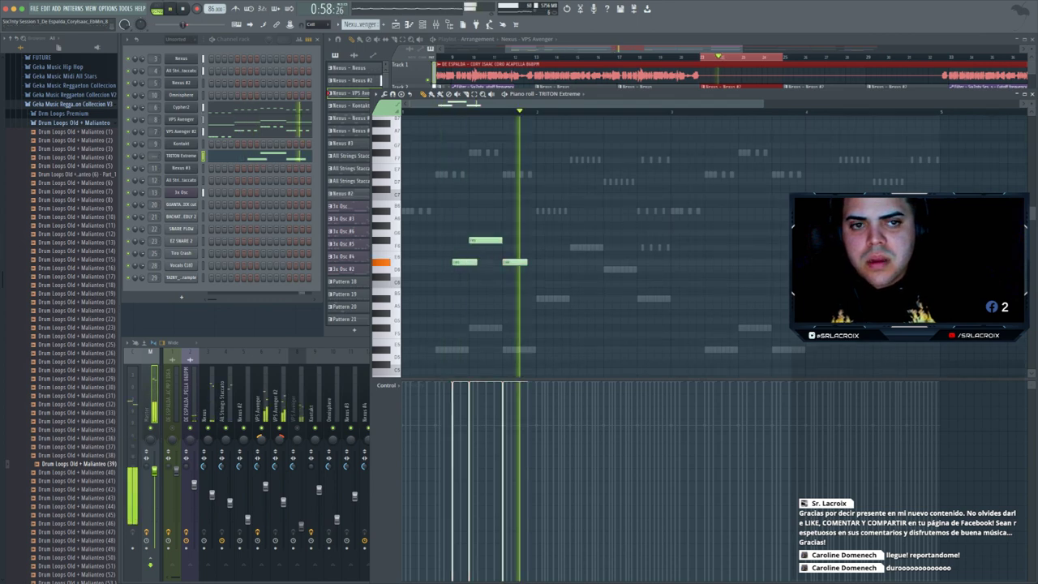
key("space")
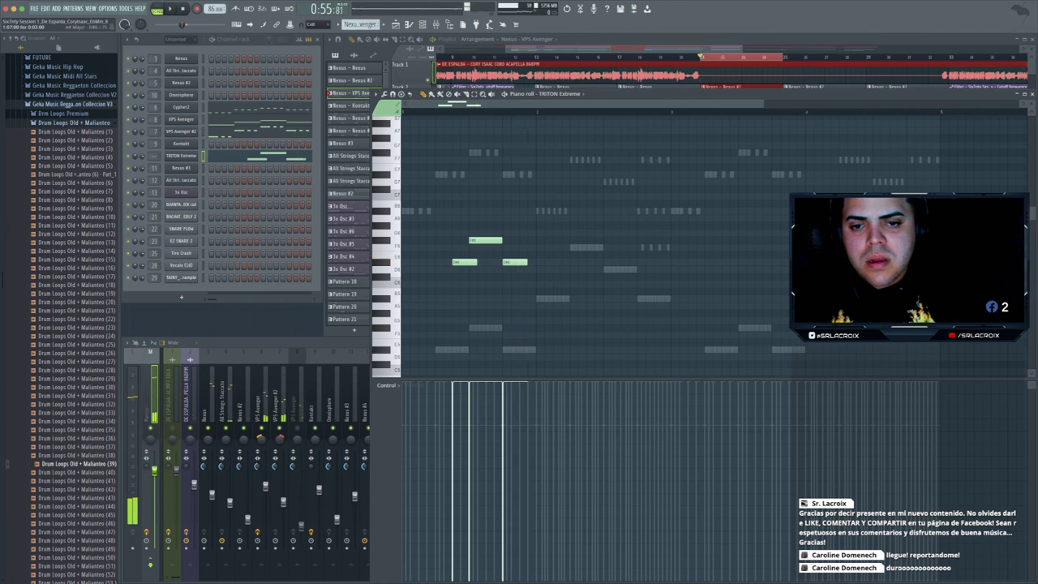
key("space")
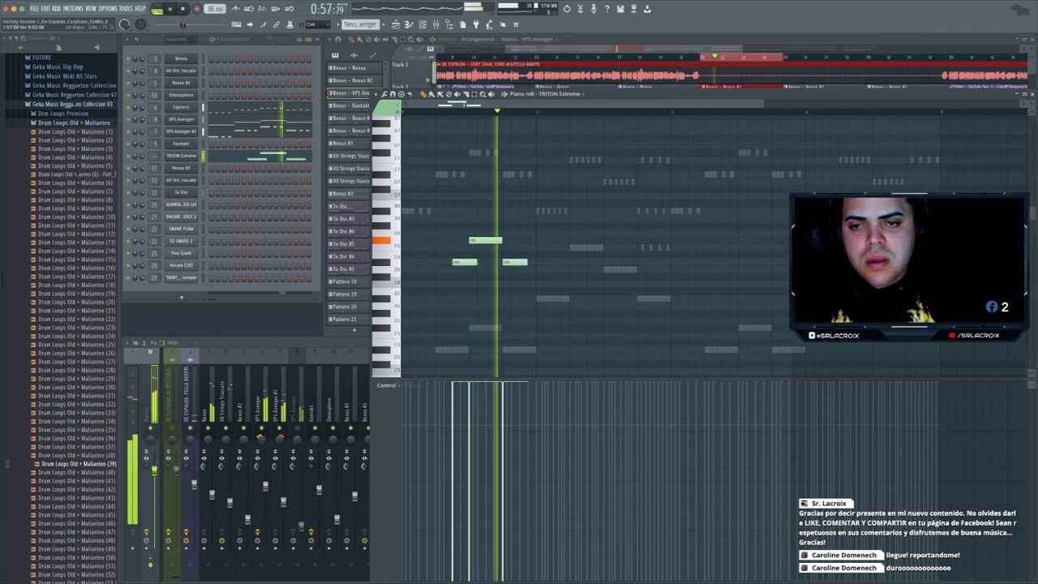
key("space")
- Raise the TRITON Extreme phrase by one octave, redrawing its last note at the higher pitch, and listen to the loop
right_click(514, 262)
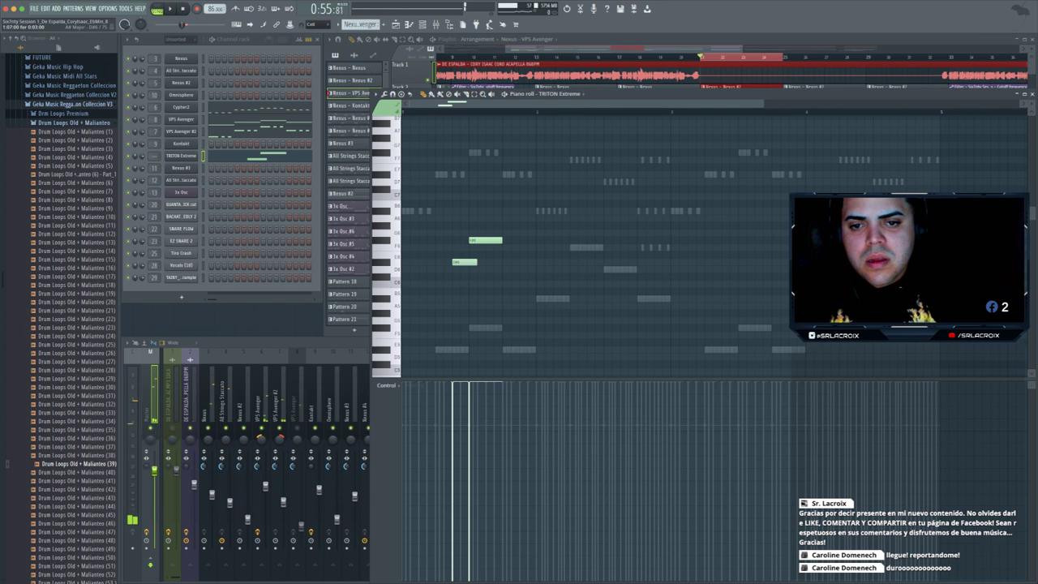
left_click_drag(445, 277, 514, 163)
key("ctrl+Up")
key("space")
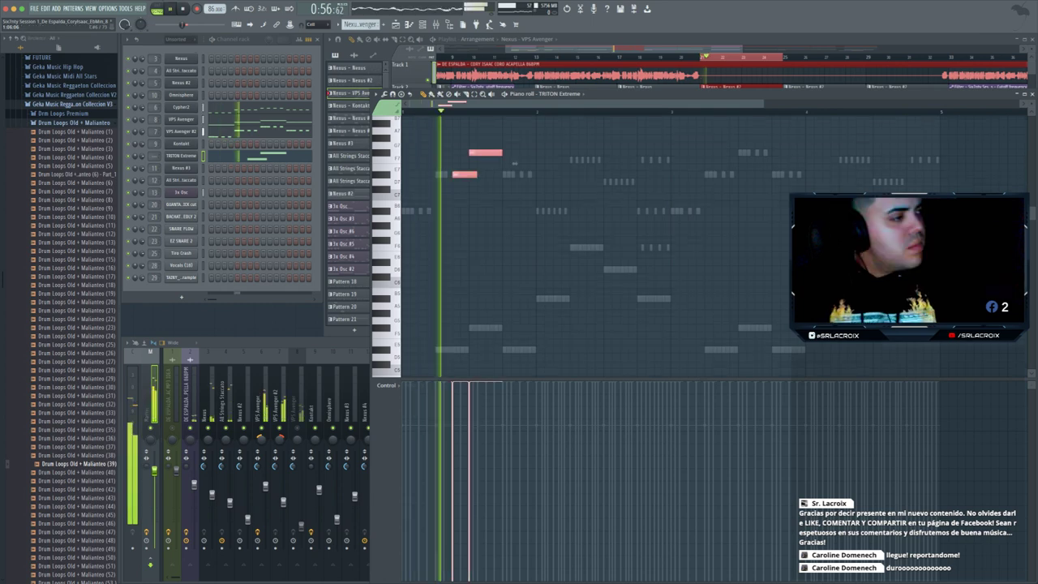
key("space")
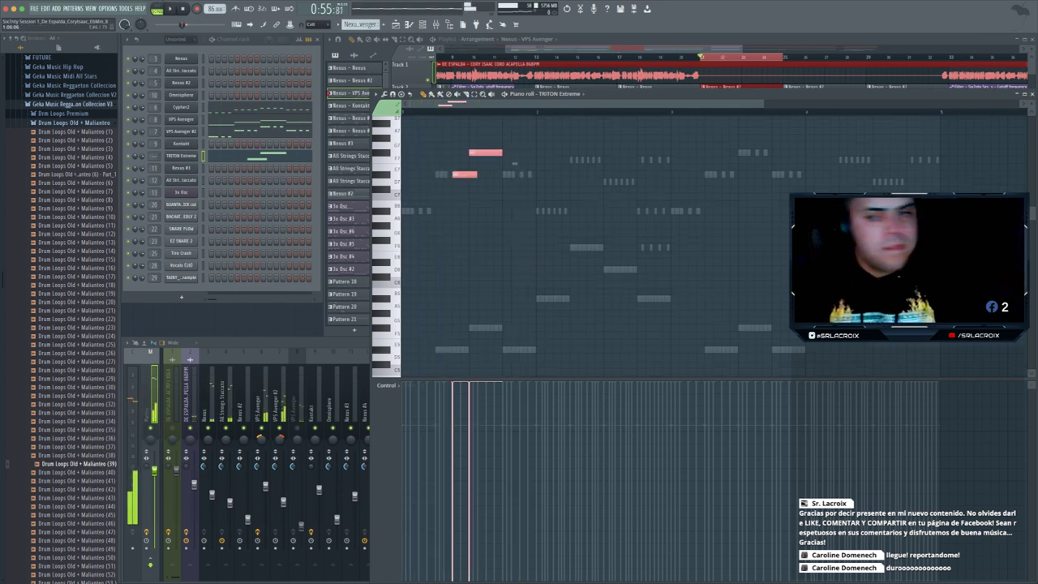
key("space")
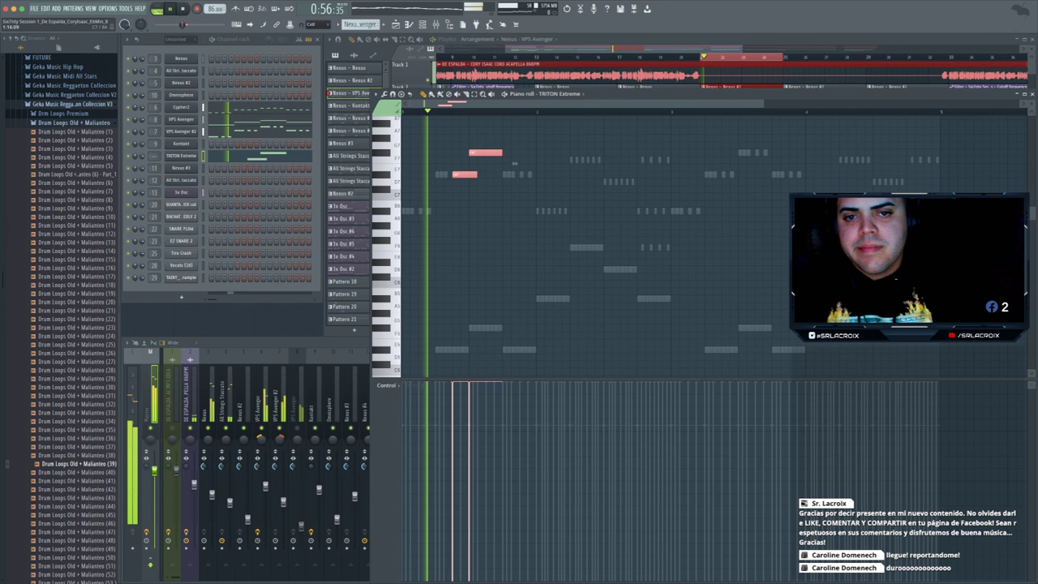
left_click(506, 174)
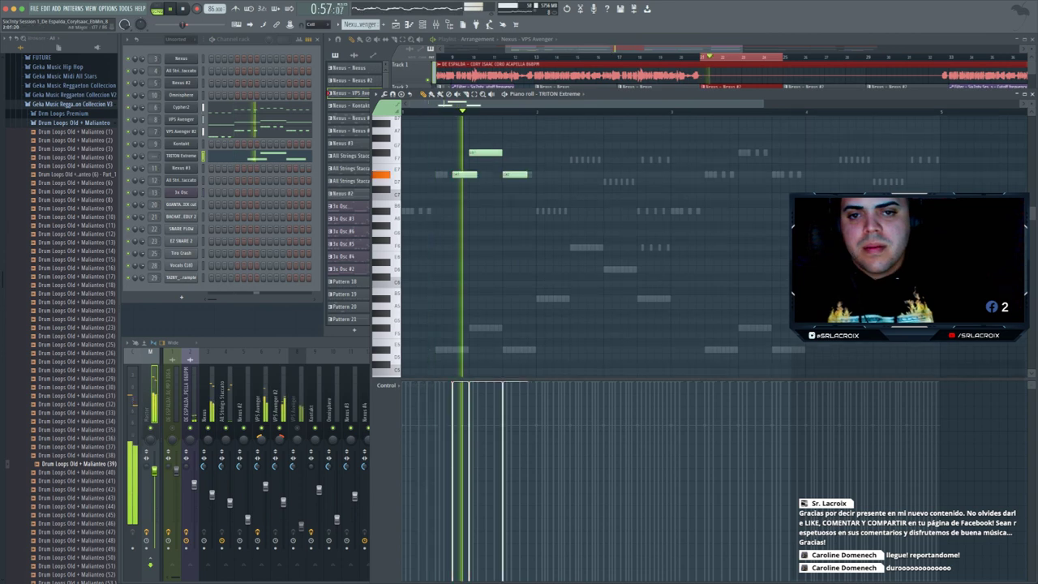
key("space")
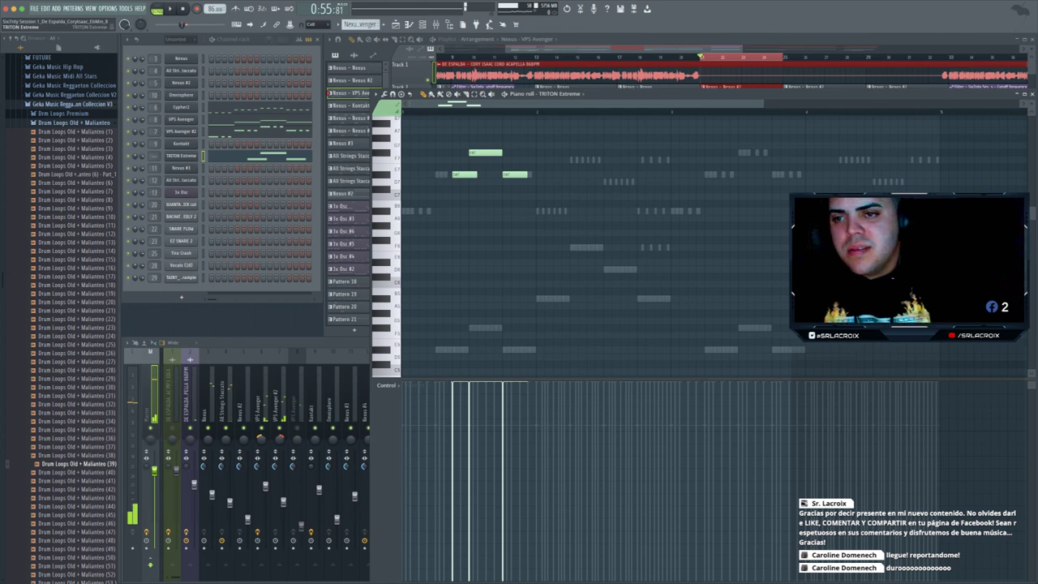
- Delete the TRITON Extreme channel and clear the loop selection on bars 21 to 24 of the playlist
left_click(180, 155)
right_click(201, 153)
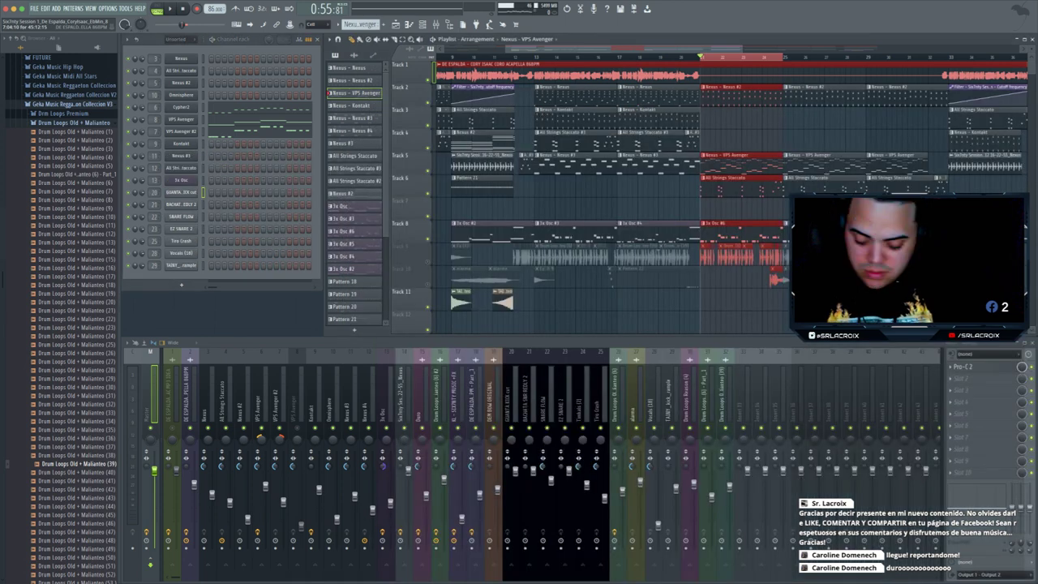
left_click(771, 143, "super")
key("super+d")
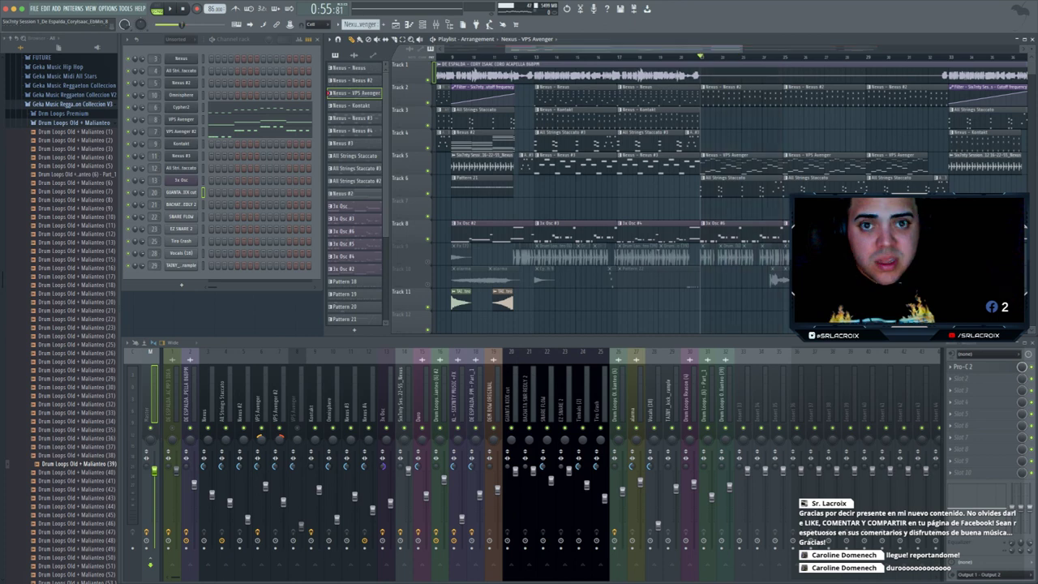
- Fit the whole arrangement in the playlist view with playback reset to the start, and save the project
left_click_drag(506, 50, 444, 49)
left_click_drag(742, 50, 878, 50)
scroll(616, 163, "down", 1, "ctrl")
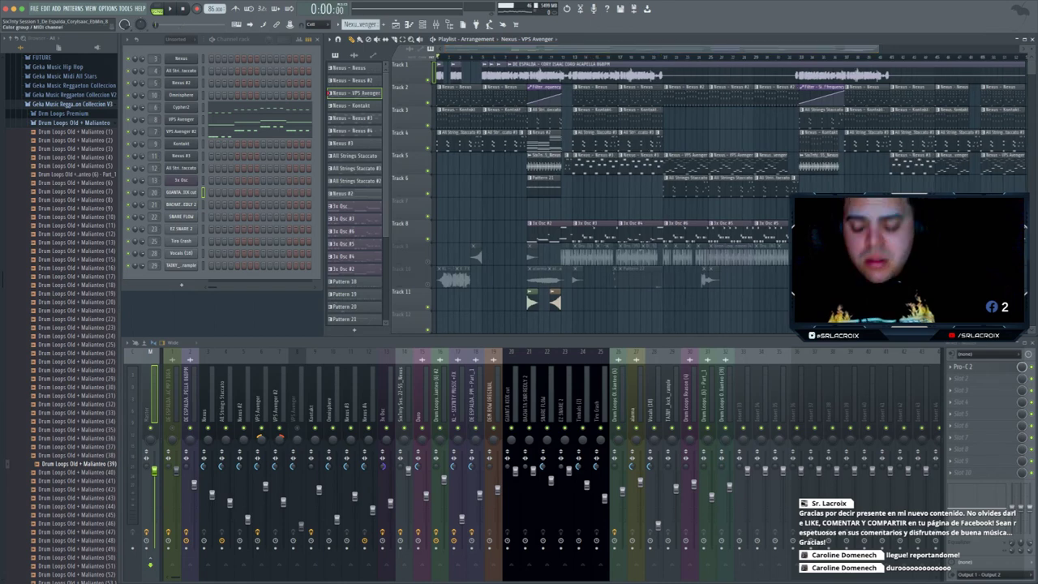
key("ctrl+s")
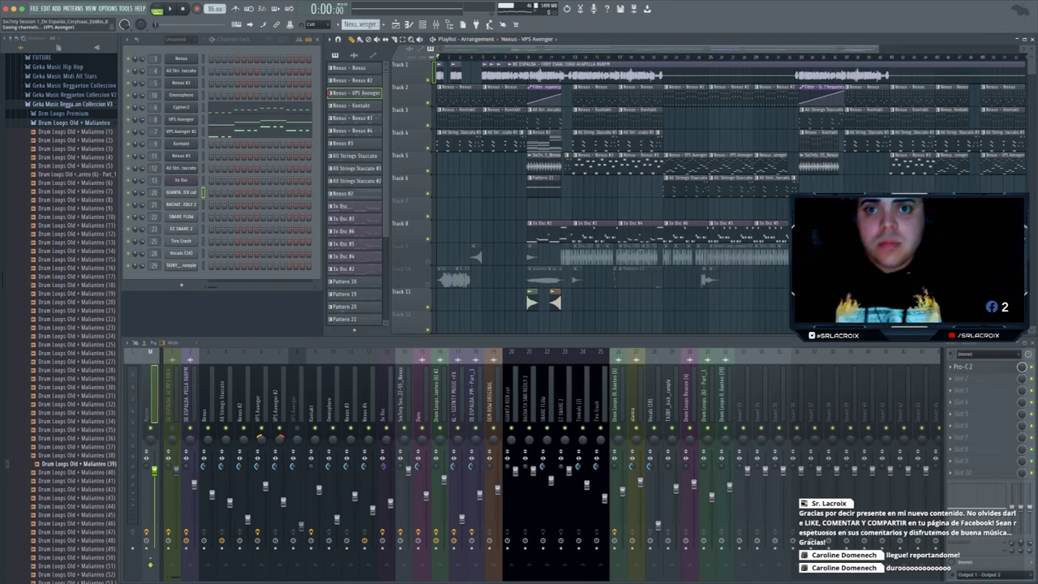
- Play the whole song through with Tracks 9 and 10 unmuted, and collapse the Geka Music Reggaeton Collection V3 folder in the browser
key("space")
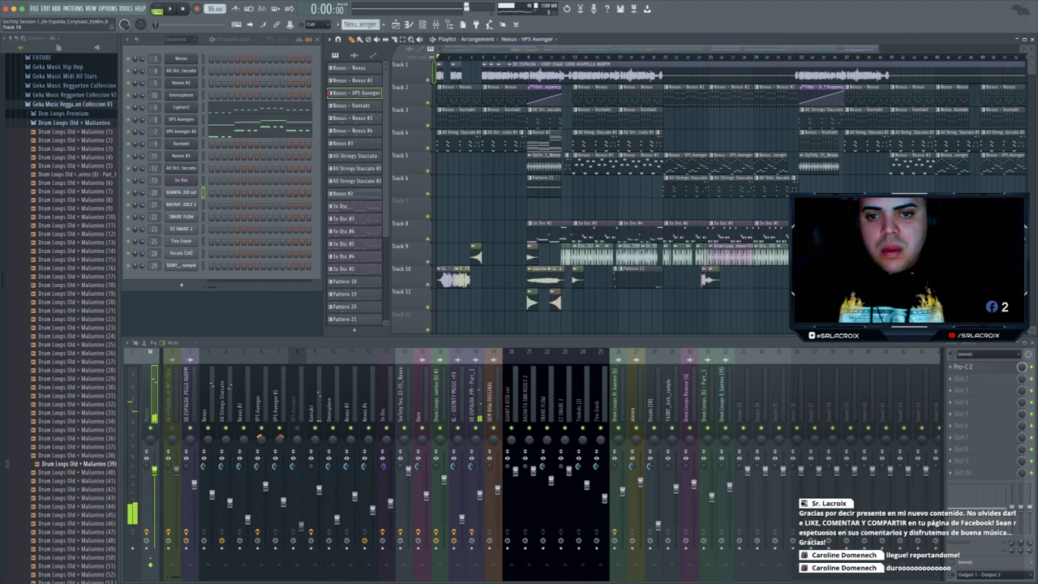
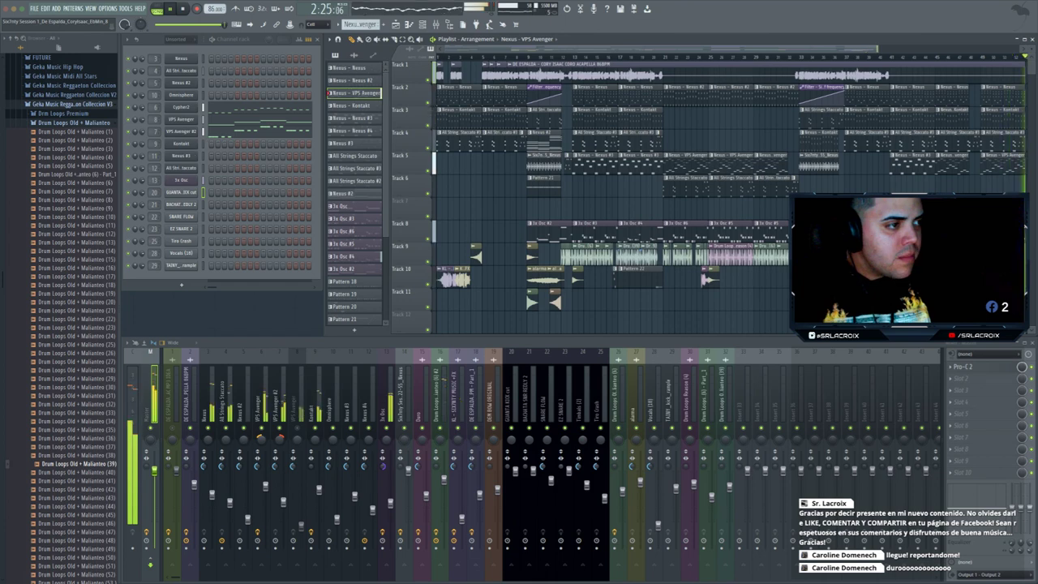
key("space")
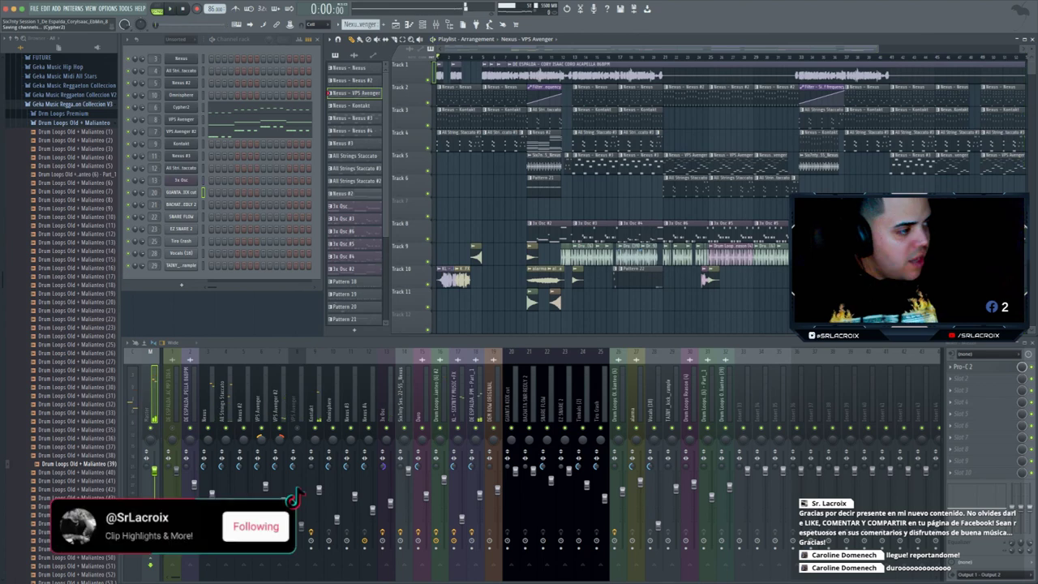
left_click(74, 104)
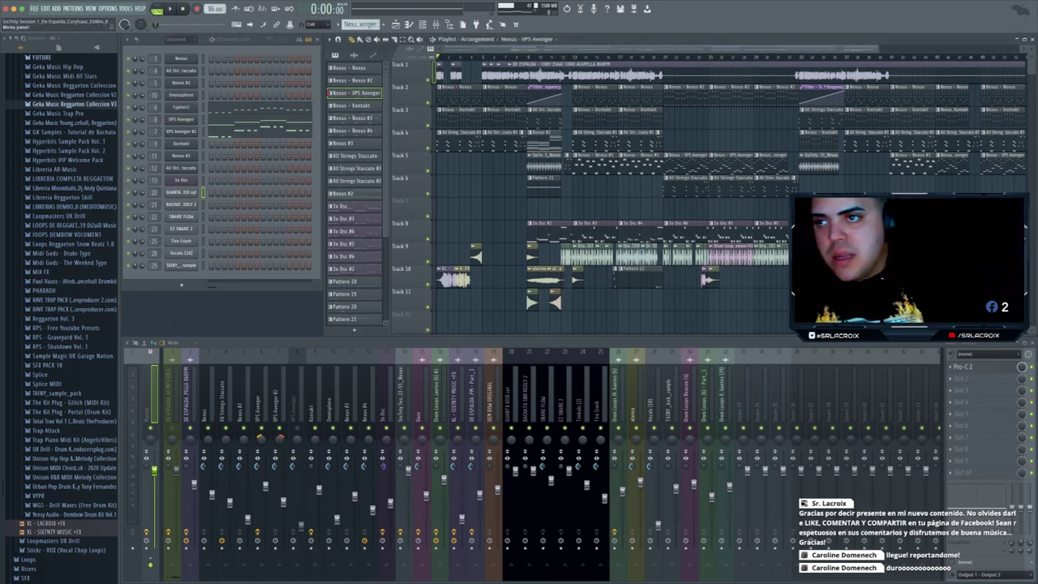
- Export the full song as an MP3 in the SIX7NTY SESSIONS folder, appending _REFF to the file name
left_click(34, 8)
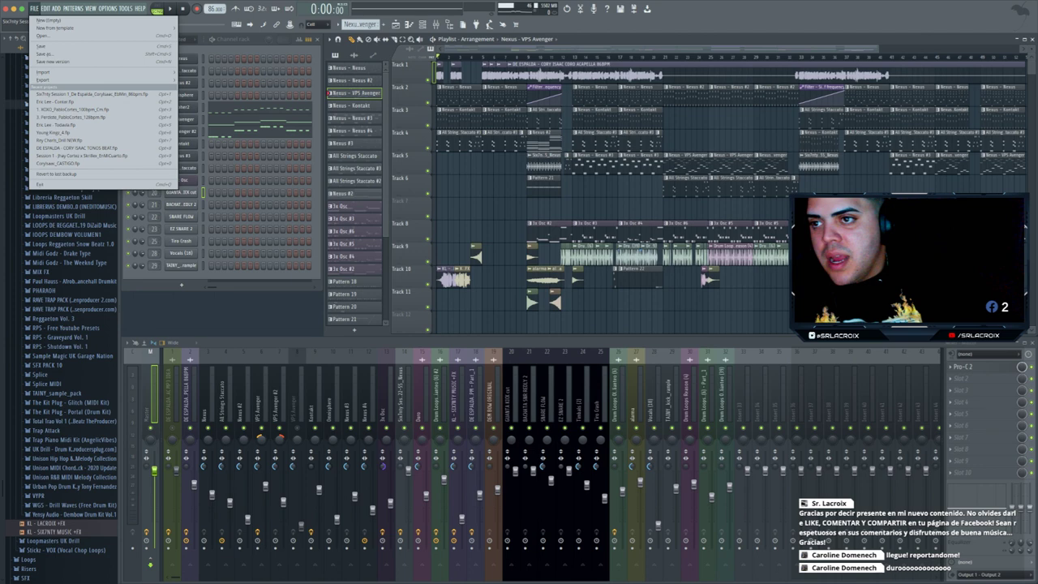
left_click(199, 95)
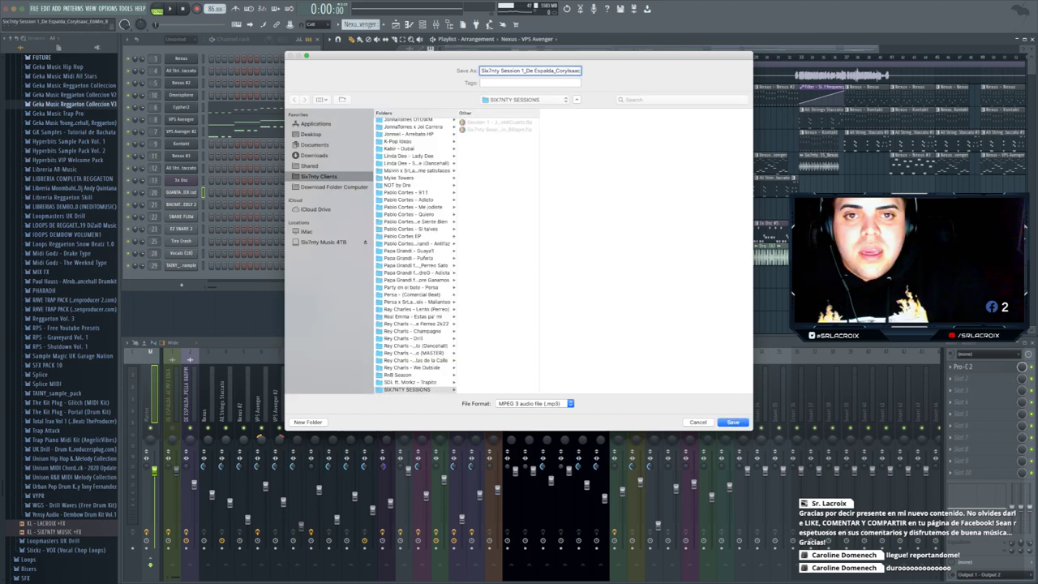
key("Right")
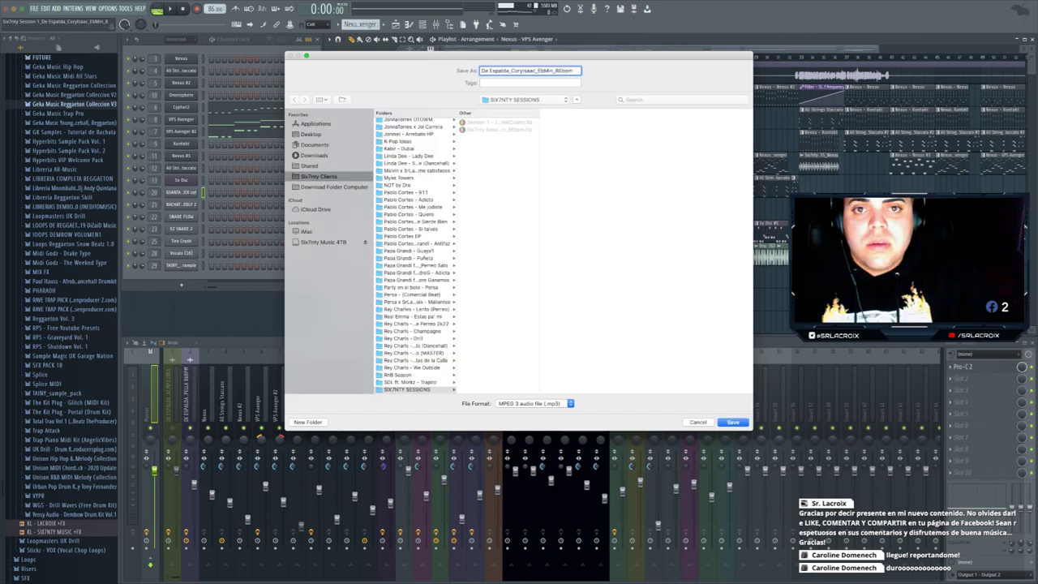
type("_REF")
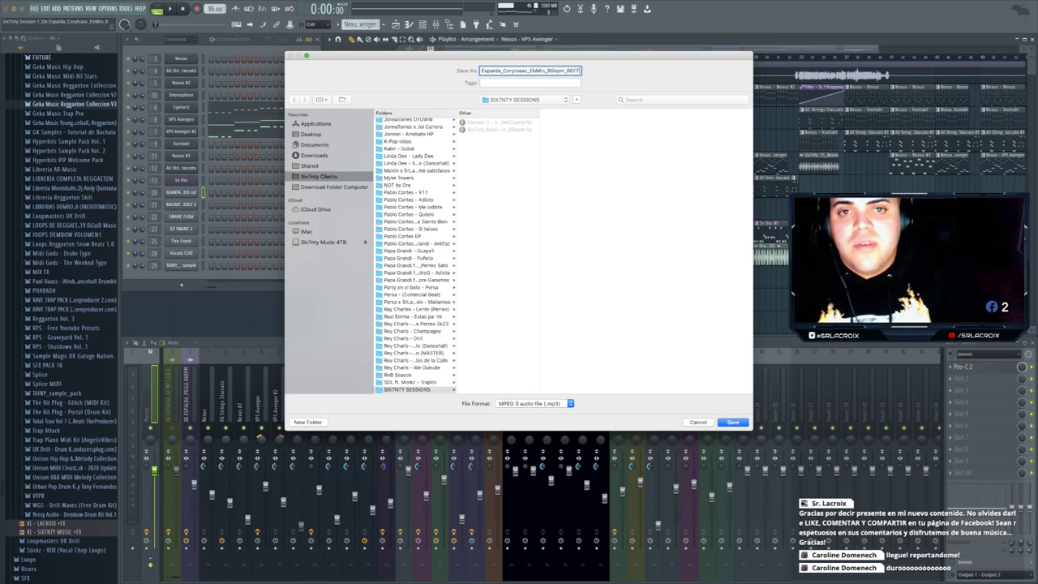
key("Return")
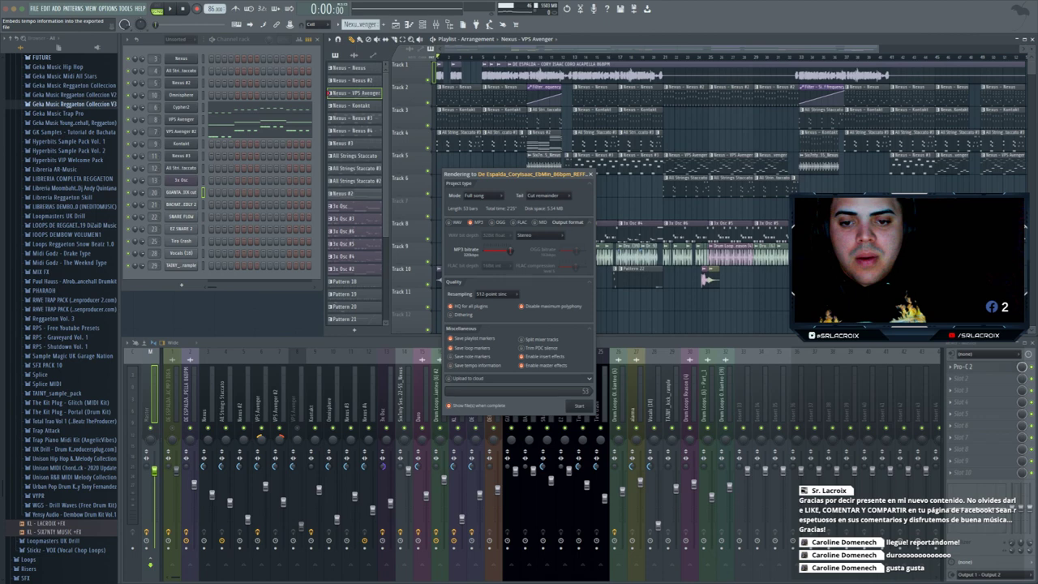
left_click(579, 406)
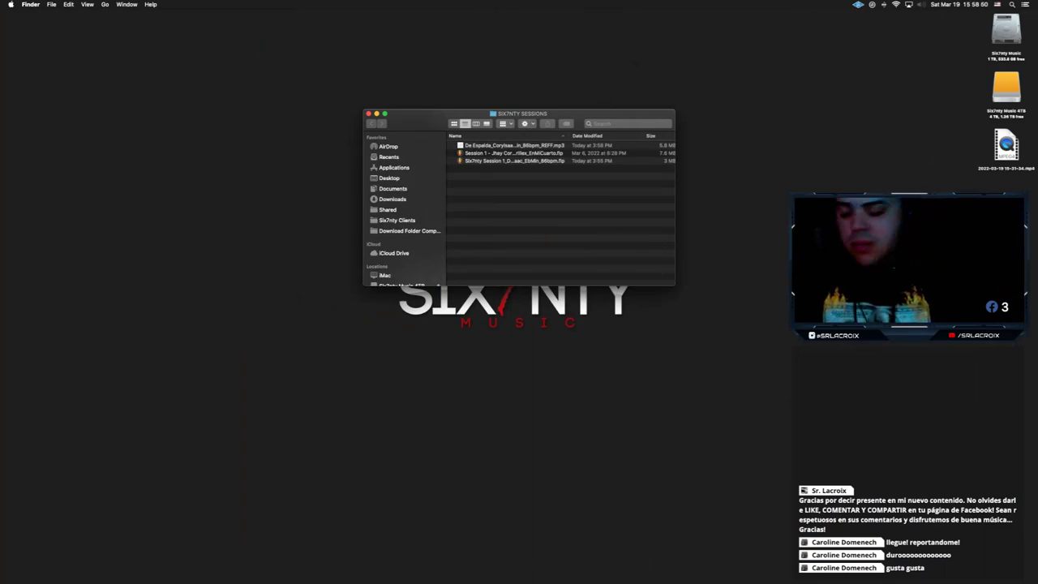
- Switch back to FL Studio and mute the acapella on Track 1 of the playlist
key("ctrl+Right")
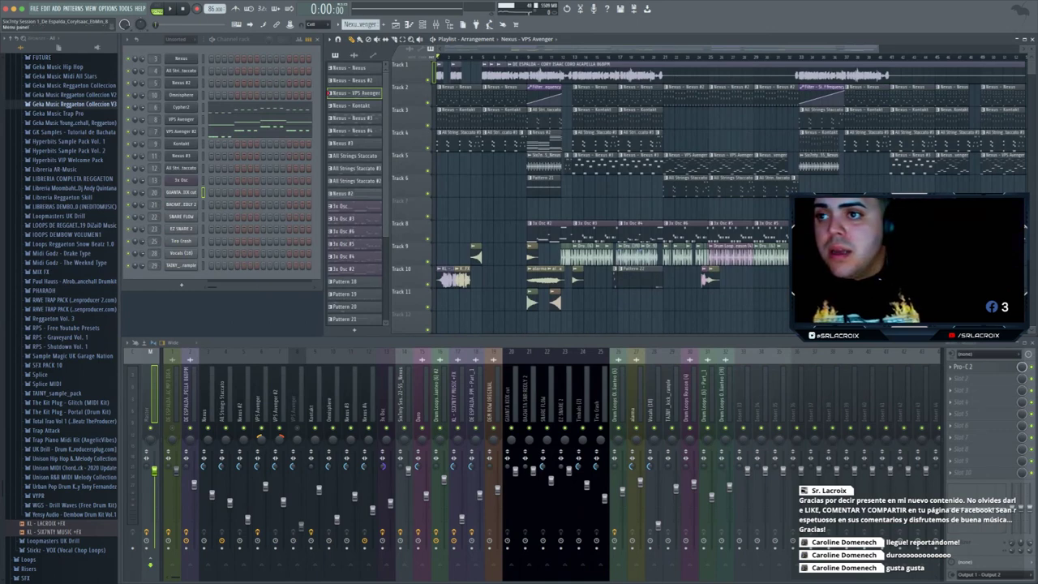
left_click(34, 8)
left_click(49, 53)
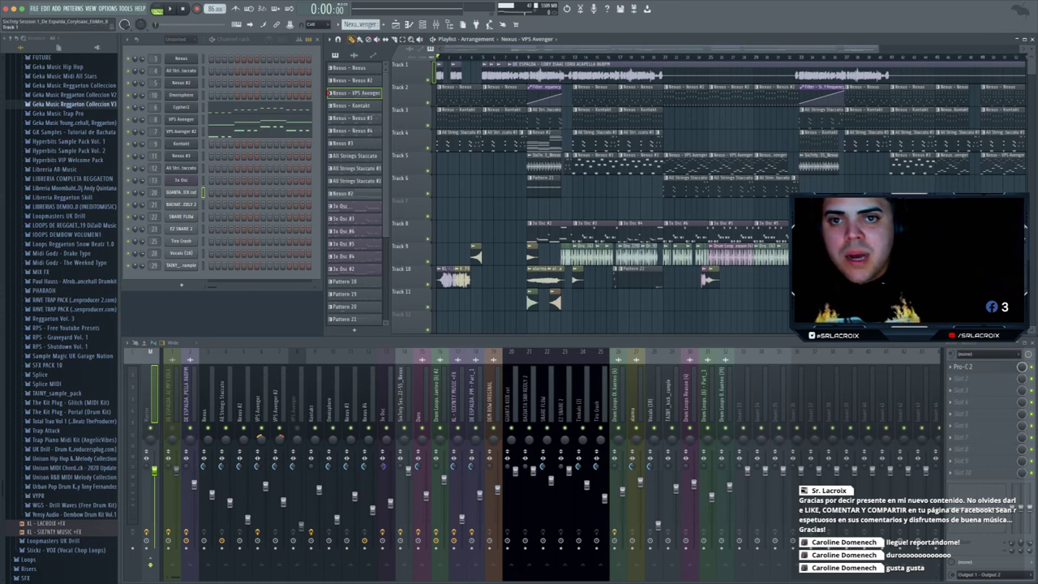
left_click(428, 80)
- Export the full song as an MP3 in the SIX7NTY SESSIONS folder, removing the session prefix from the file name and appending _BEAT
left_click(34, 9)
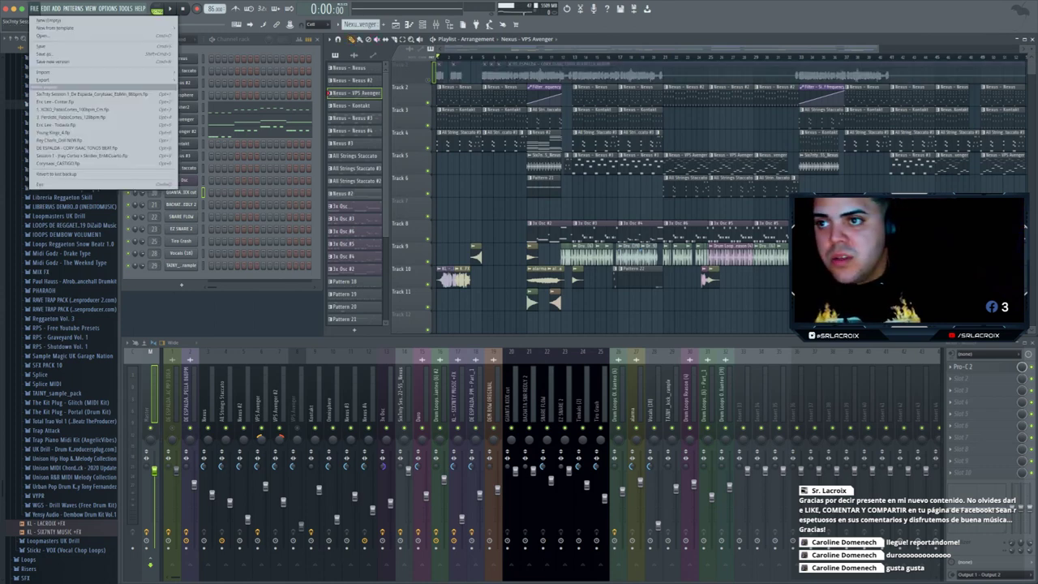
mouse_move(44, 81)
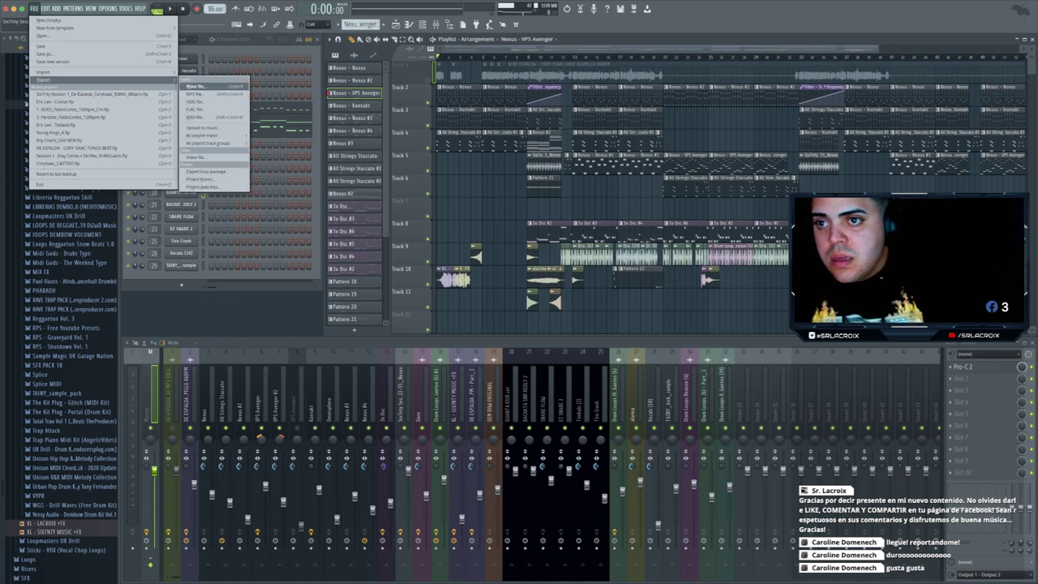
left_click(194, 93)
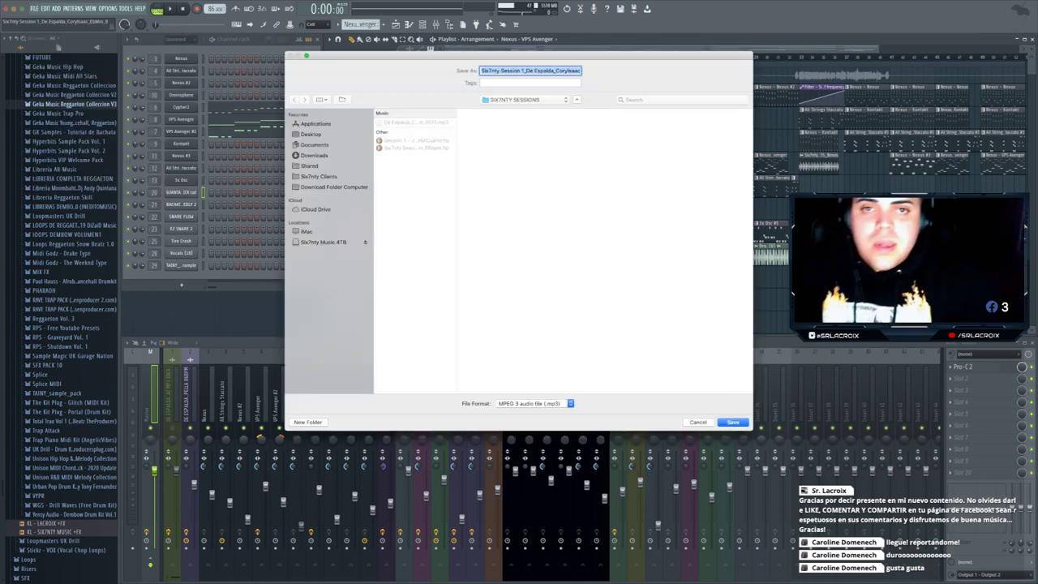
left_click(527, 71)
left_click_drag(527, 70, 480, 71)
key("BackSpace")
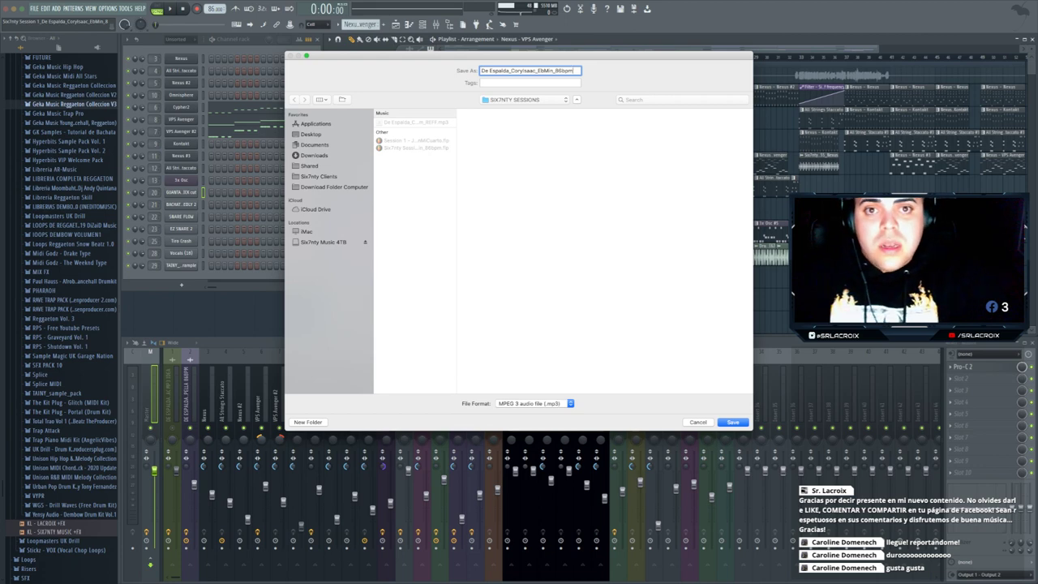
type("_")
type("BEAT")
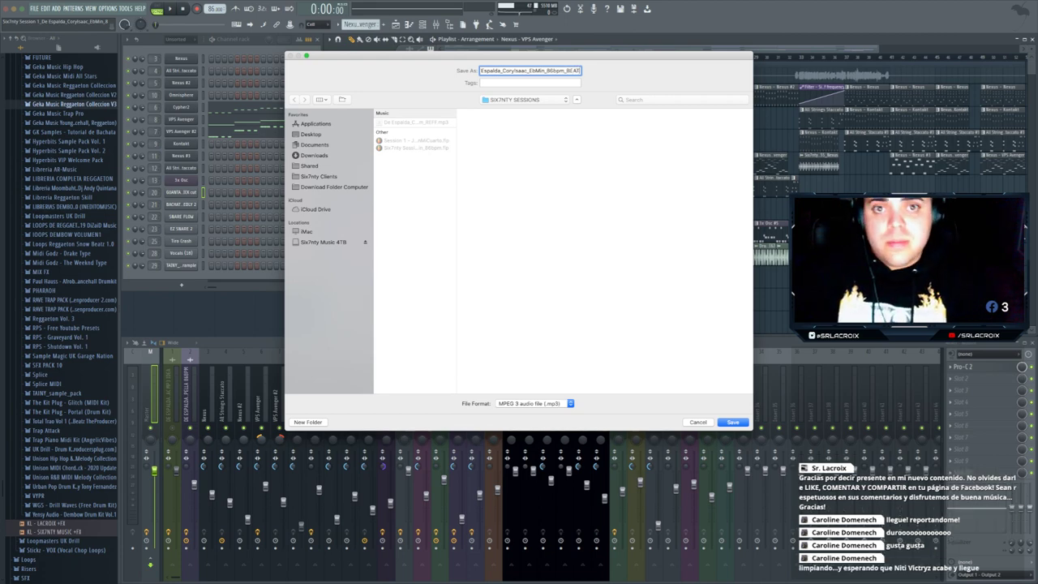
key("Return")
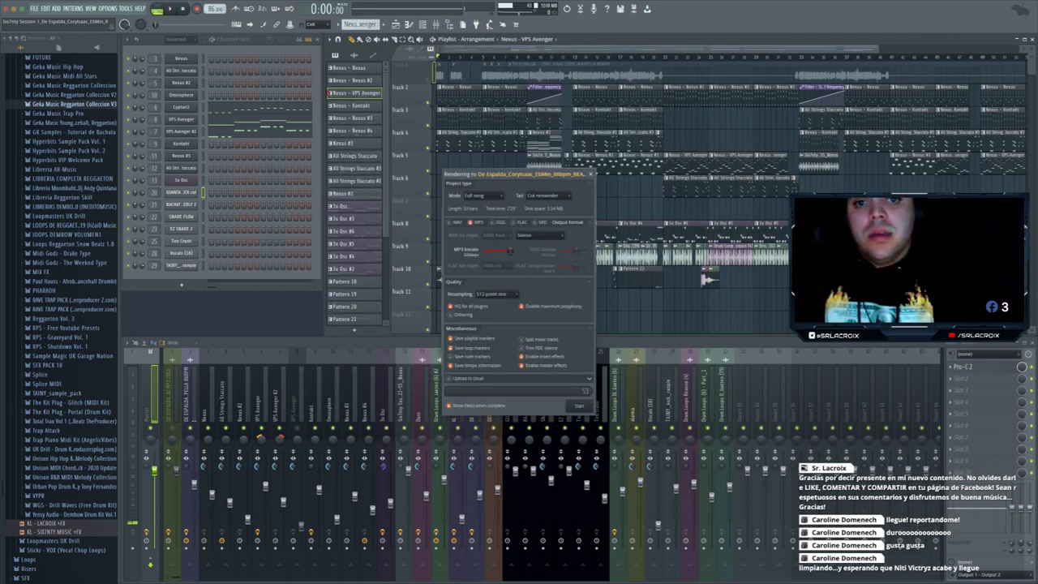
left_click(579, 406)
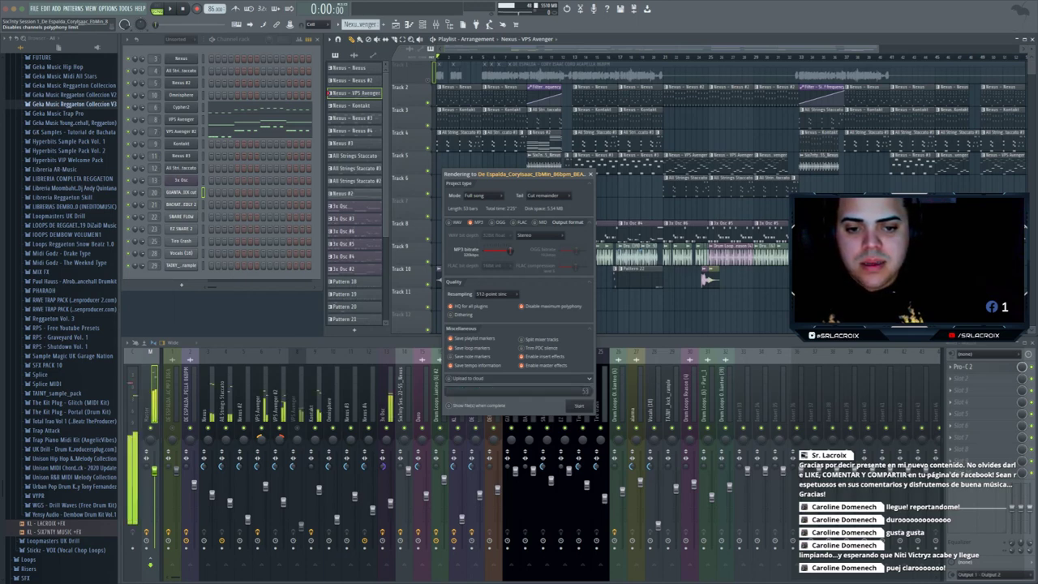
- Unmute the acapella on Track 1 and play the arrangement through from the start
scroll(612, 194, "right", 1)
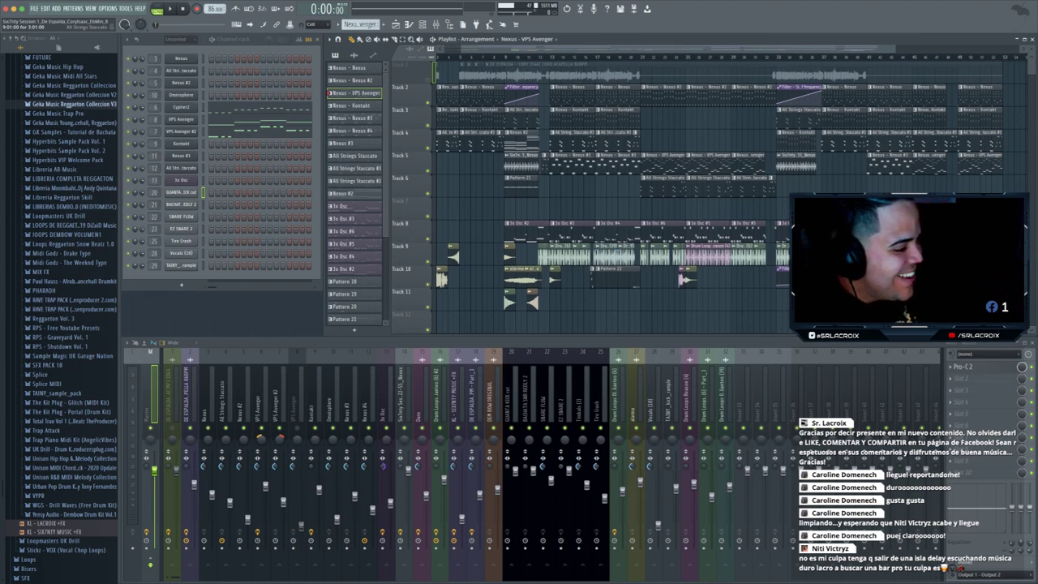
scroll(454, 194, "left", 2)
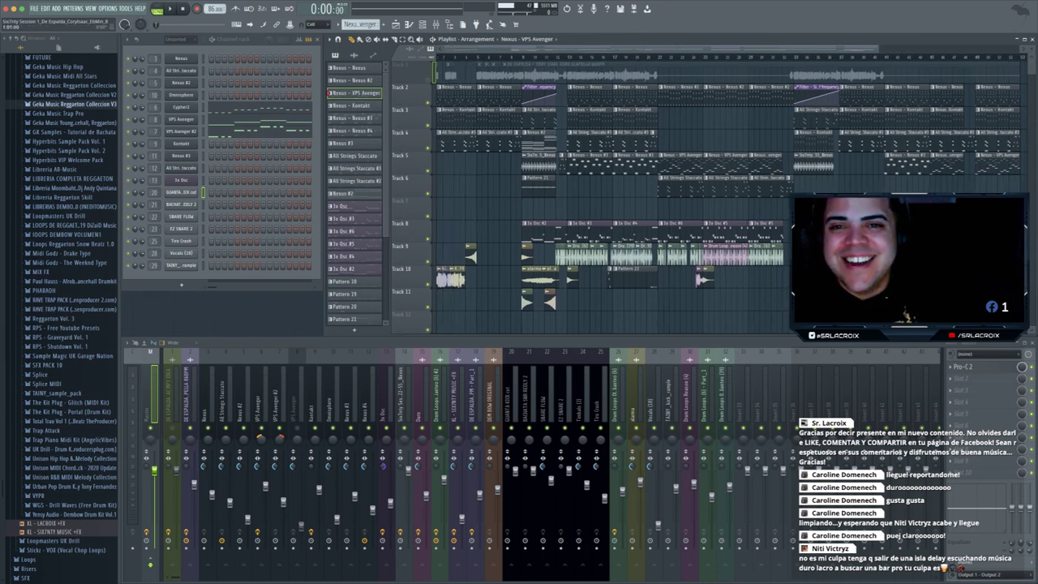
left_click(428, 79)
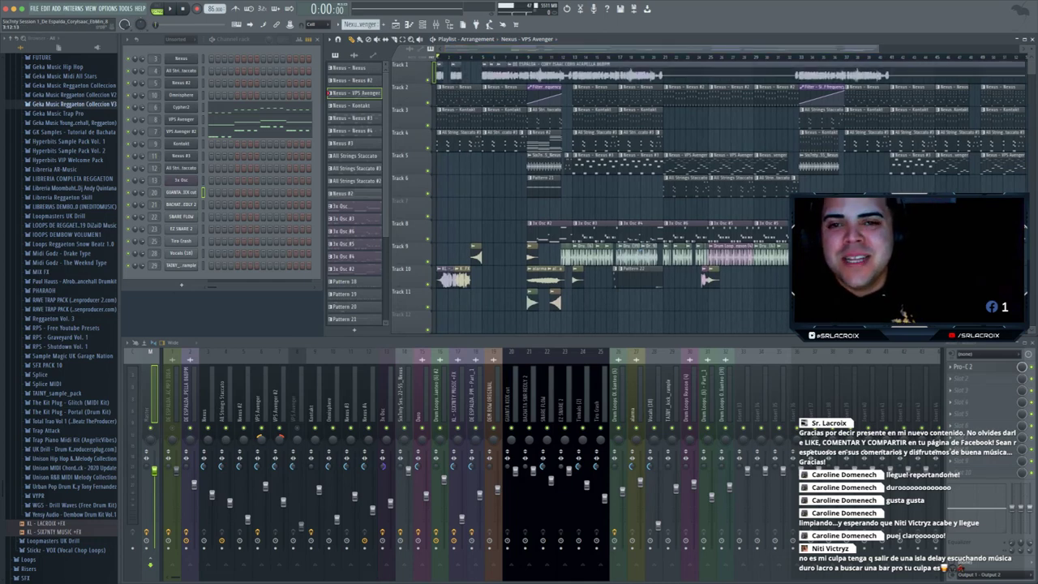
key("space")
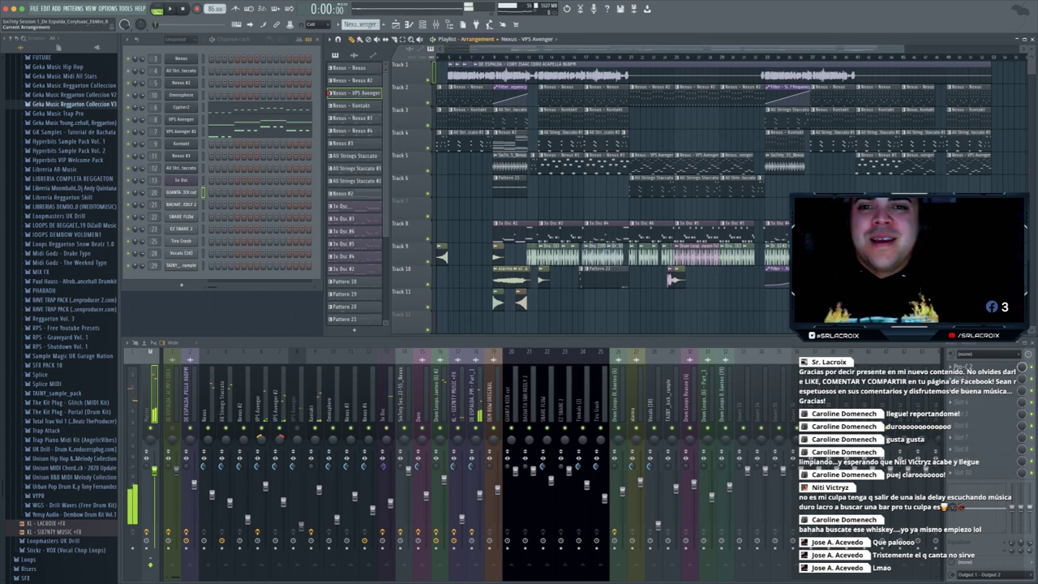
scroll(1025, 194, "down", 1)
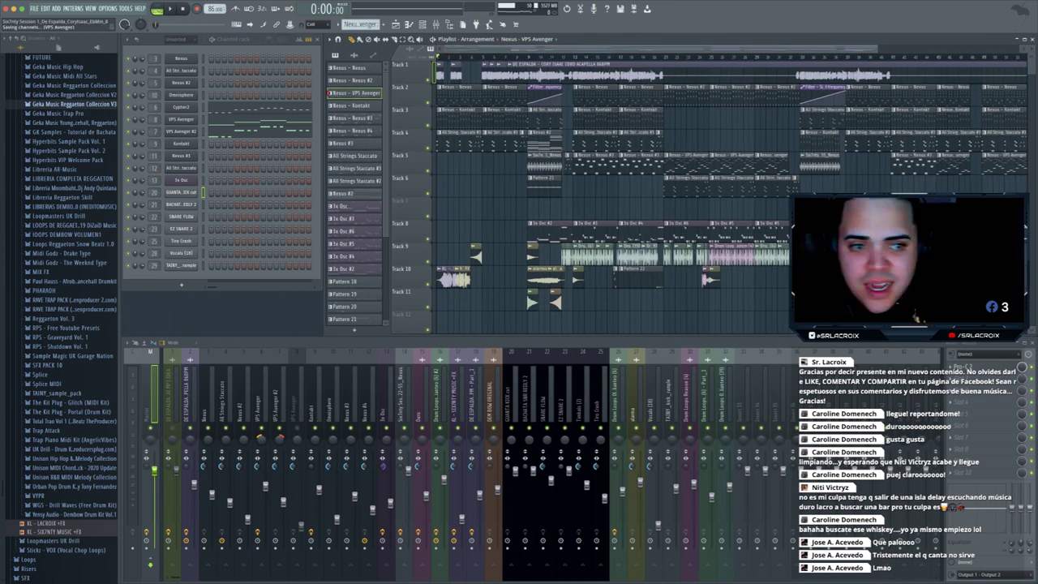
- Move all clips on Tracks 8 to 11 up by one track, clear the selection and save the project
left_click_drag(410, 232, 410, 277)
left_click(433, 232)
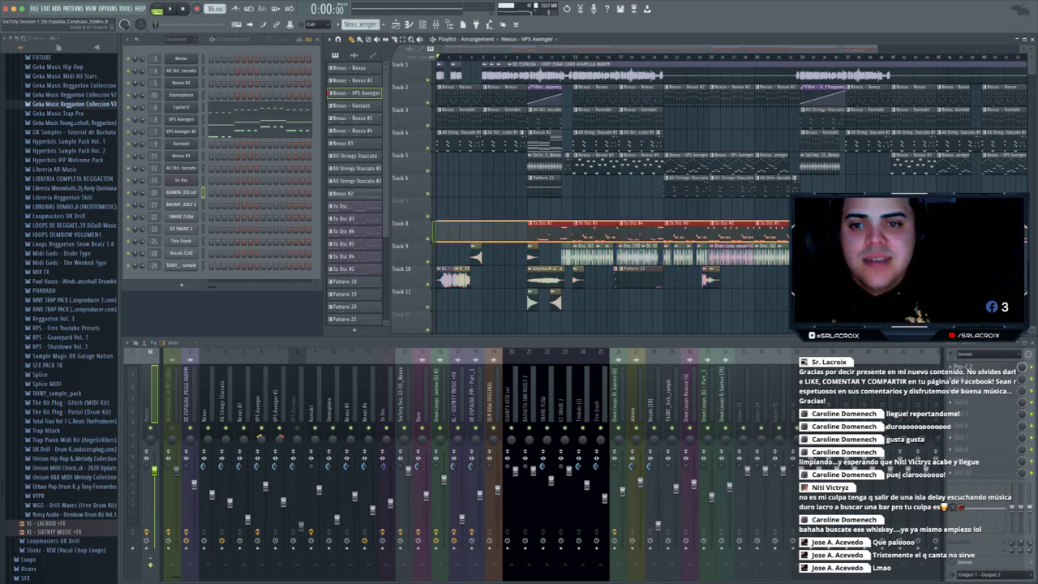
left_click_drag(434, 232, 434, 300)
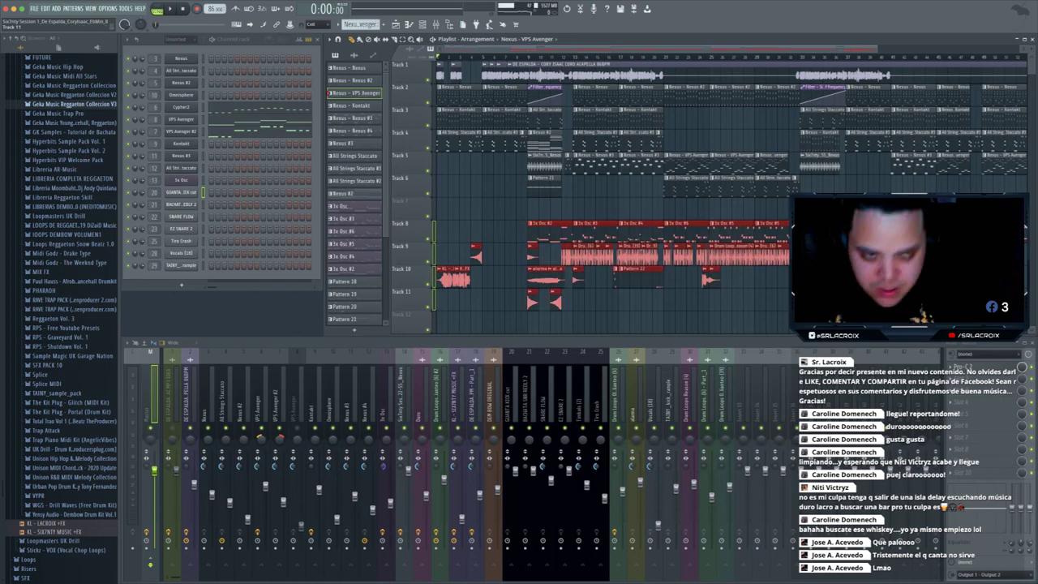
key("shift+Up")
left_click(519, 300, "super")
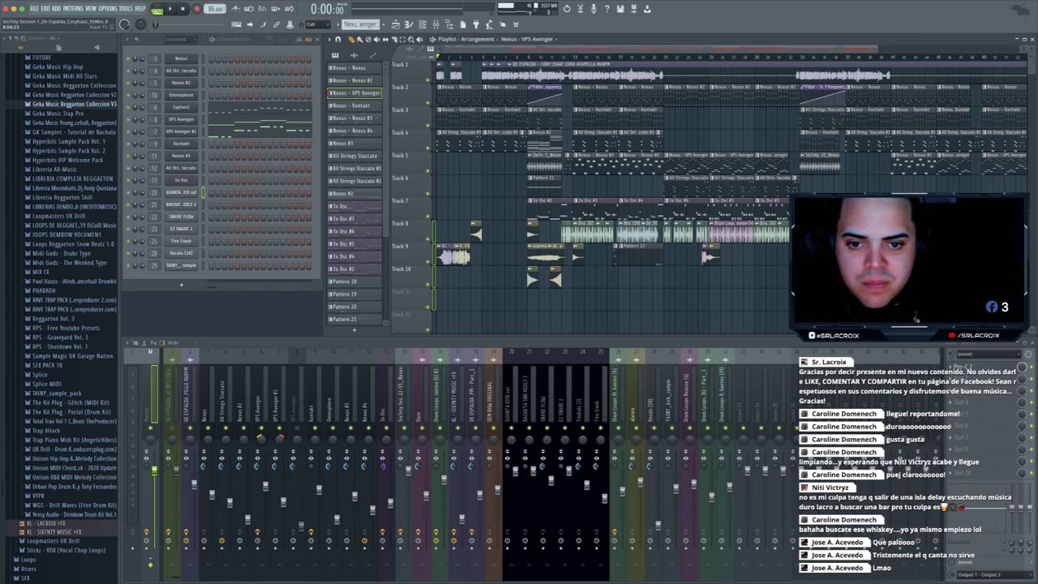
key("ctrl+s")
- Open the recent Contar project and dismiss the missing-plugins notice
left_click(34, 9)
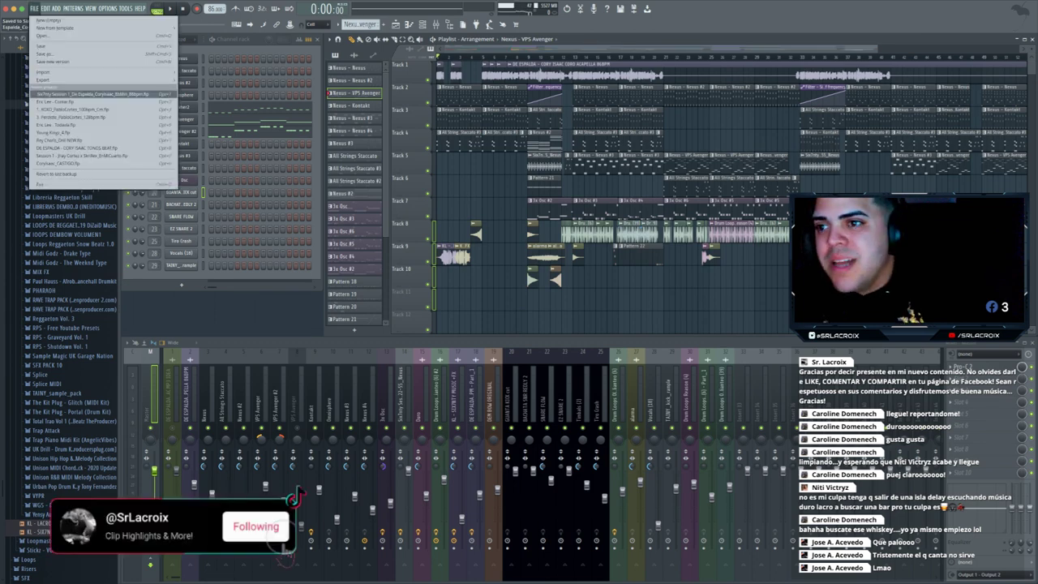
left_click(69, 102)
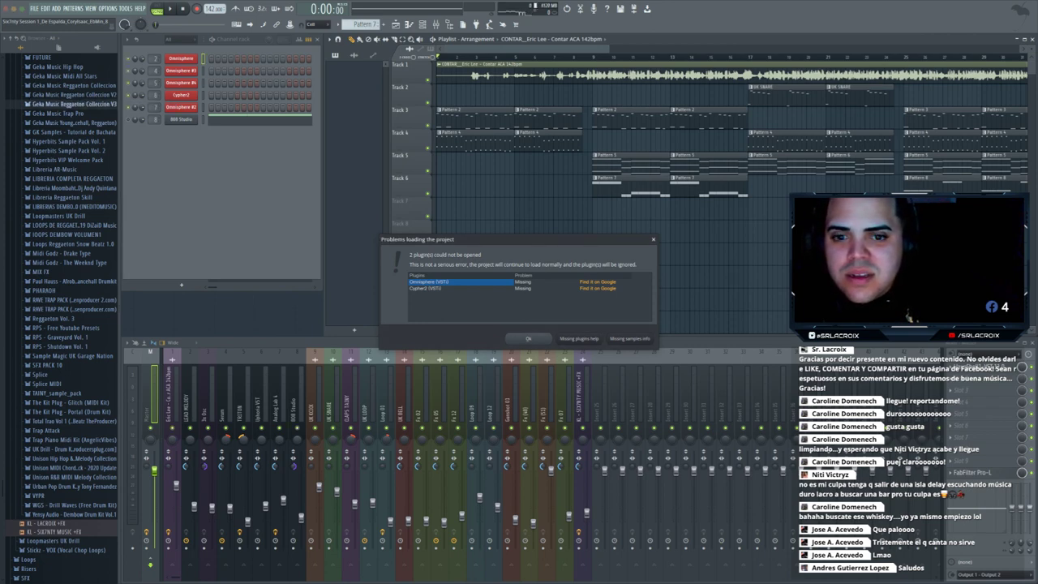
left_click(528, 338)
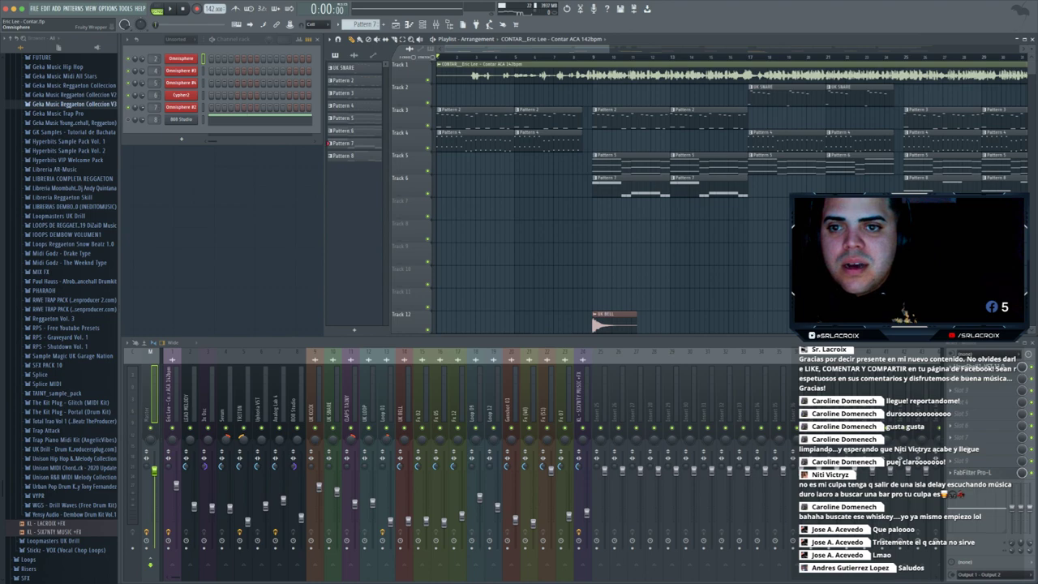
- Close the SIX7NTY SESSIONS Finder window and quit FL Studio
mouse_move(500, 572)
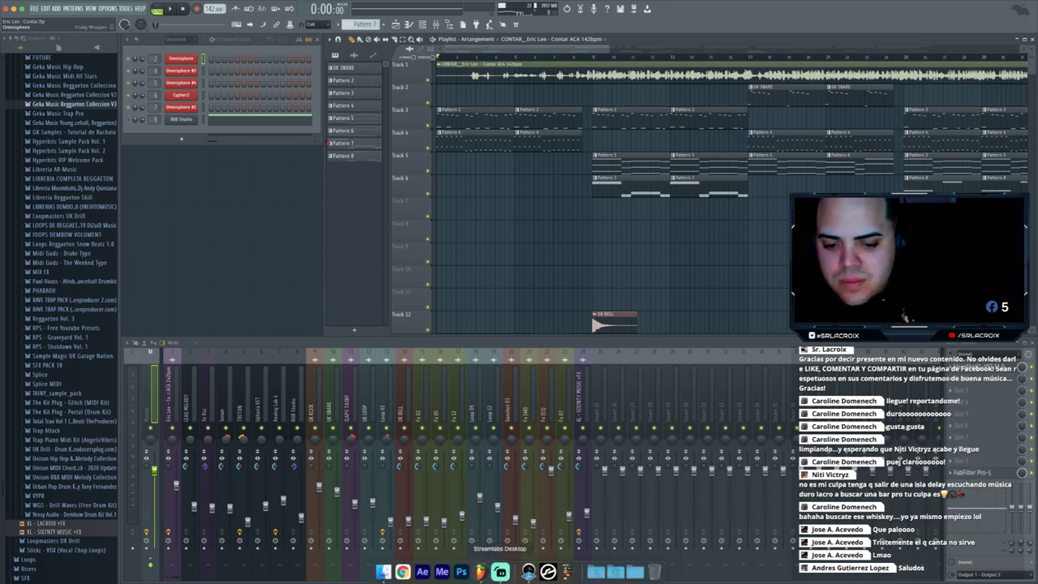
key("ctrl+Left")
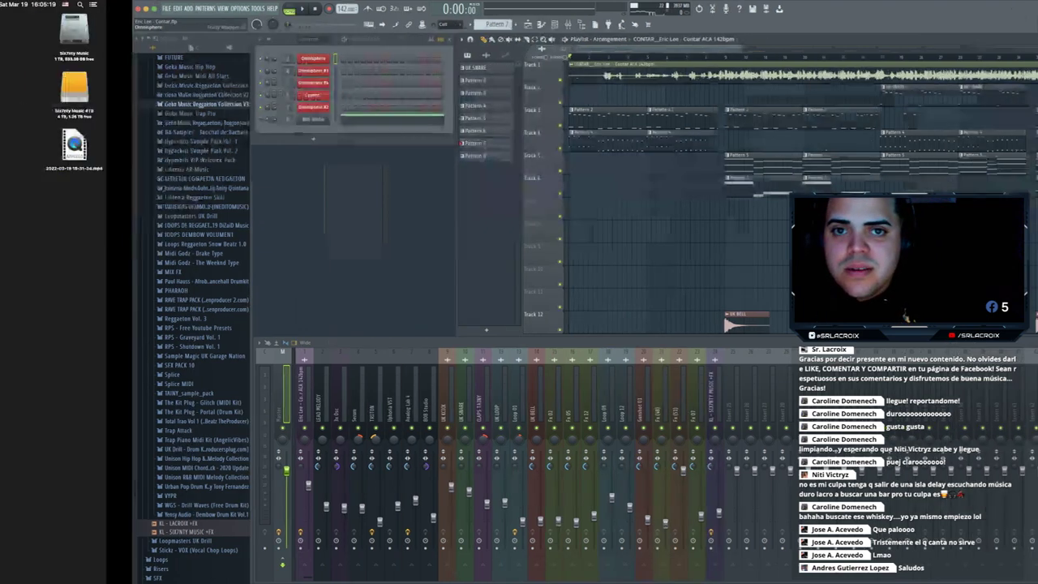
key("super+w")
key("ctrl+Right")
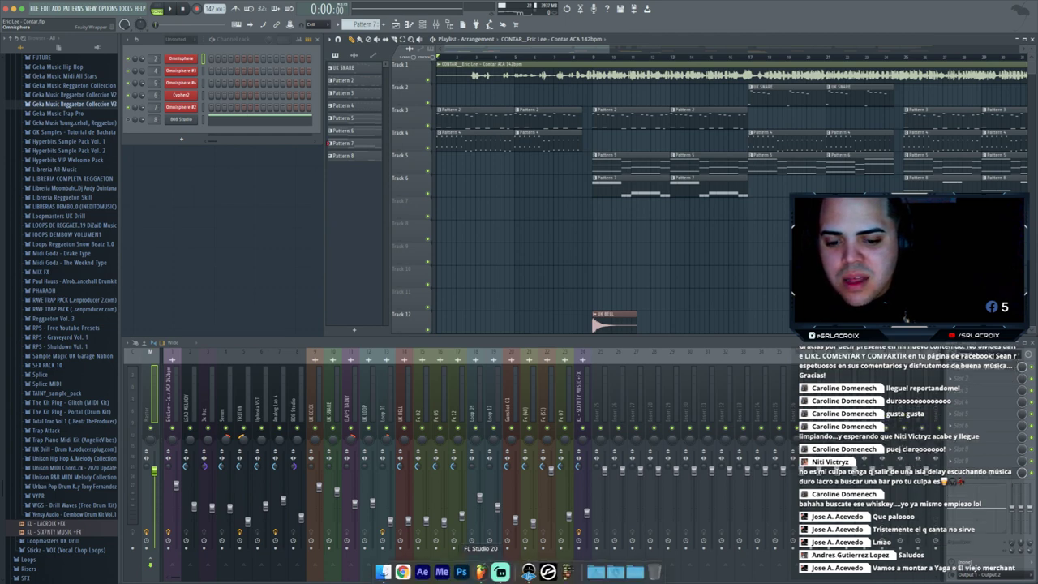
right_click(480, 572)
left_click(504, 546)
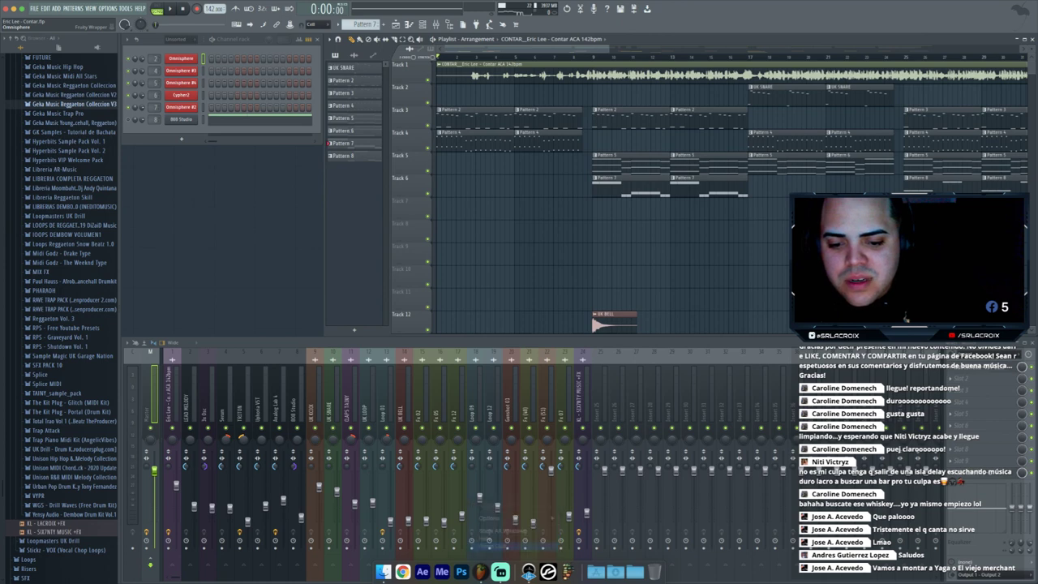
key("F11")
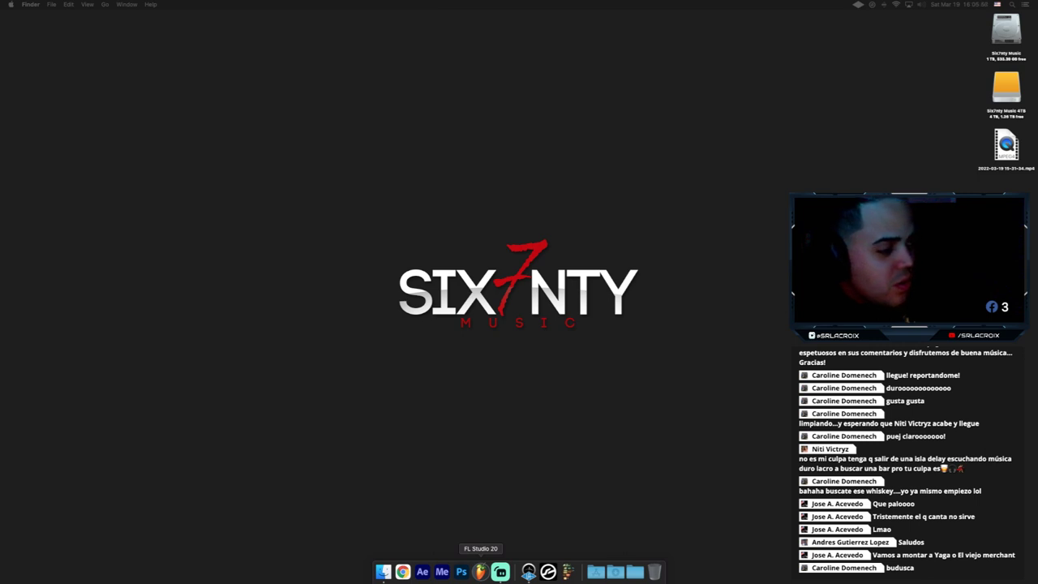
- Relaunch FL Studio, reopen the recent Contar project and dismiss the missing-plugins notice
left_click(481, 572)
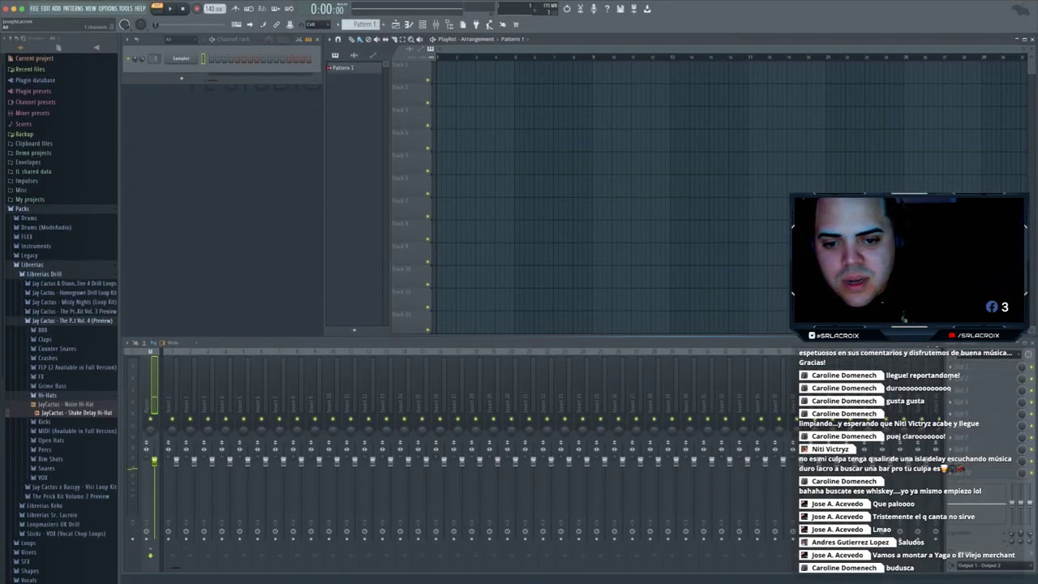
left_click(34, 8)
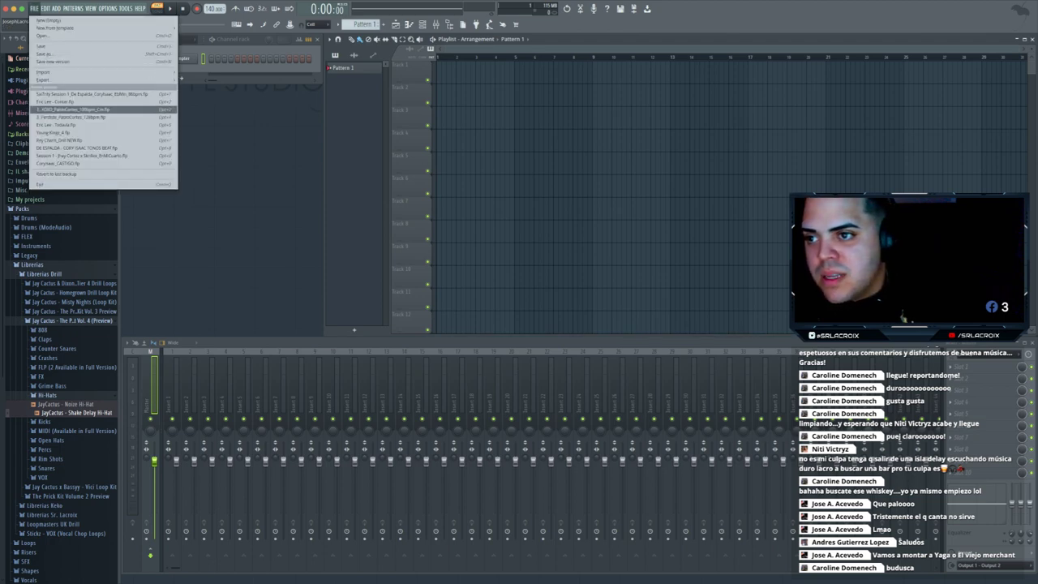
left_click(65, 102)
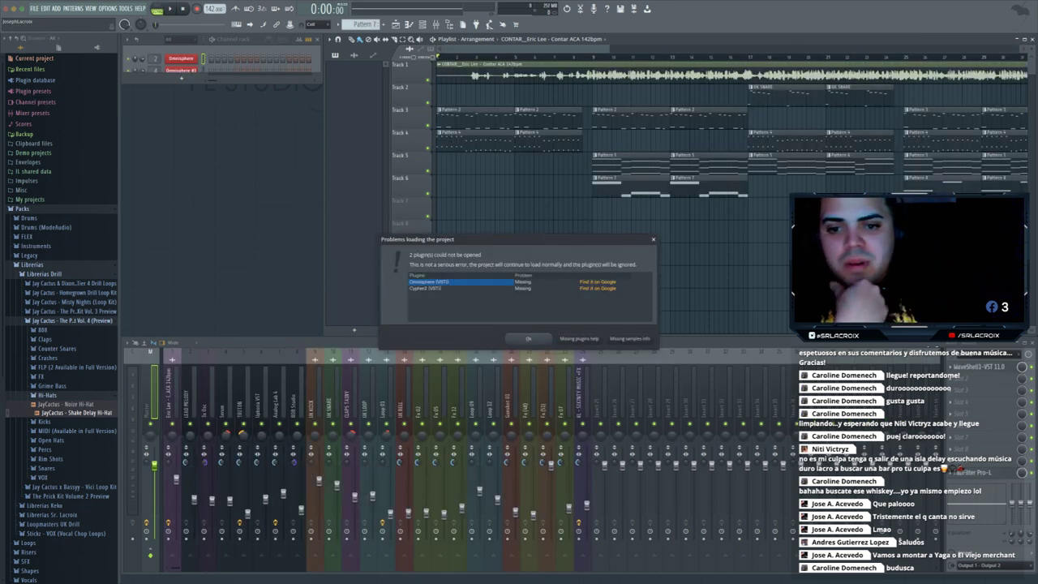
left_click(545, 282)
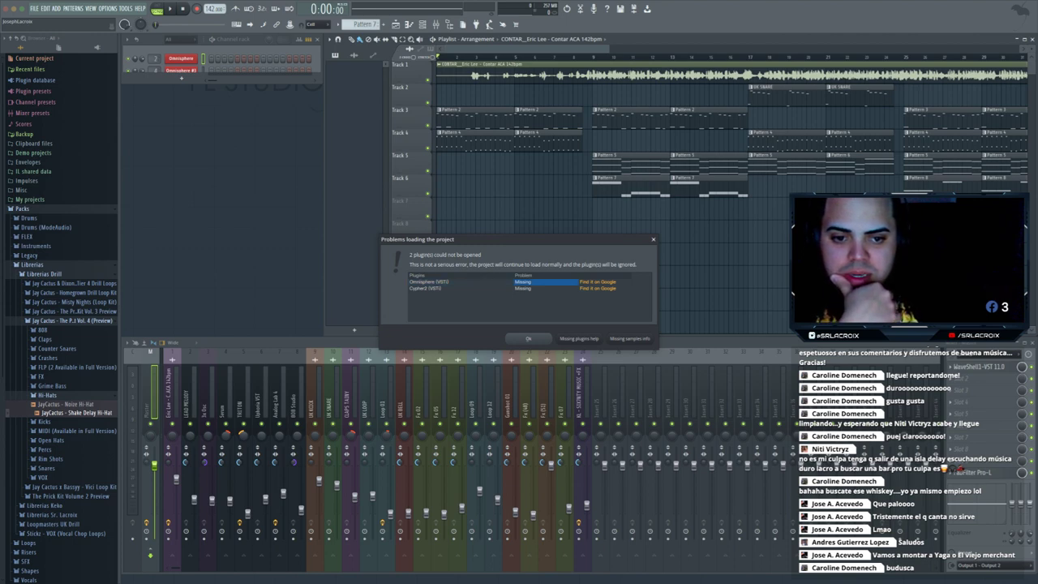
left_click(528, 339)
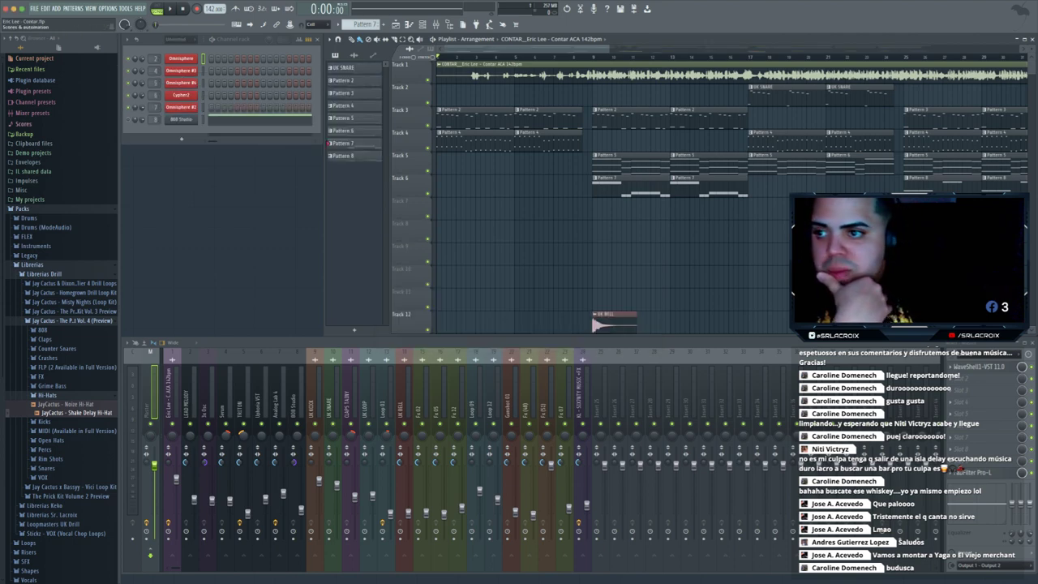
- Collapse the Packs folder in the browser and replace the first missing Omnisphere channel with the installed Omnisphere plugin
left_click(22, 209)
right_click(194, 58)
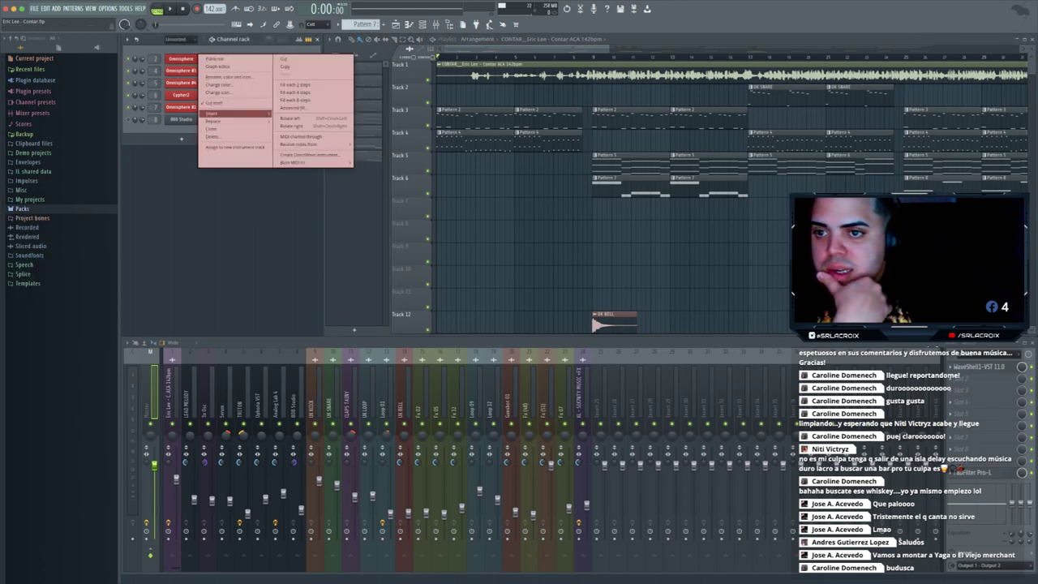
mouse_move(223, 121)
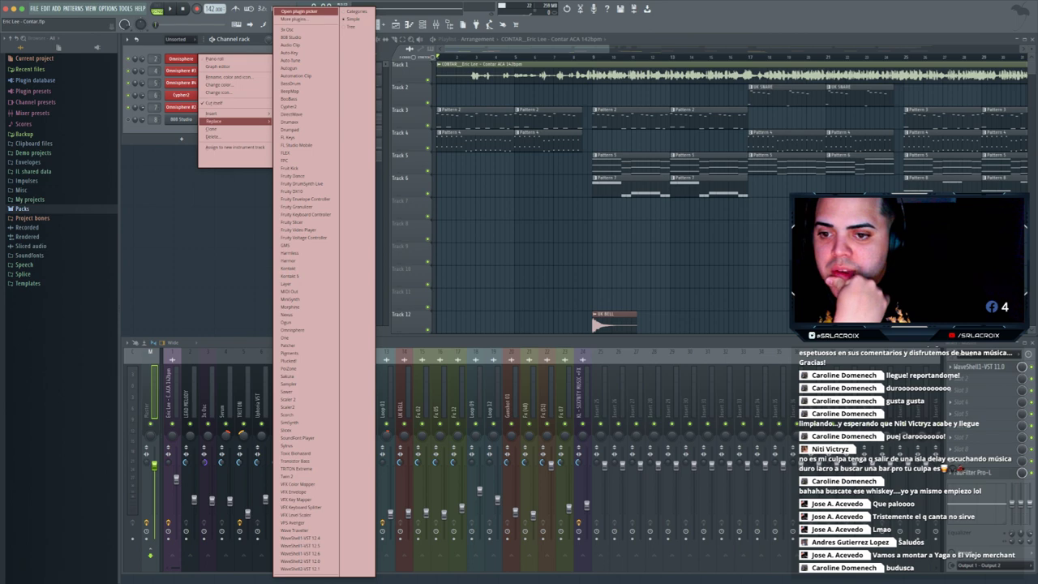
left_click(293, 330)
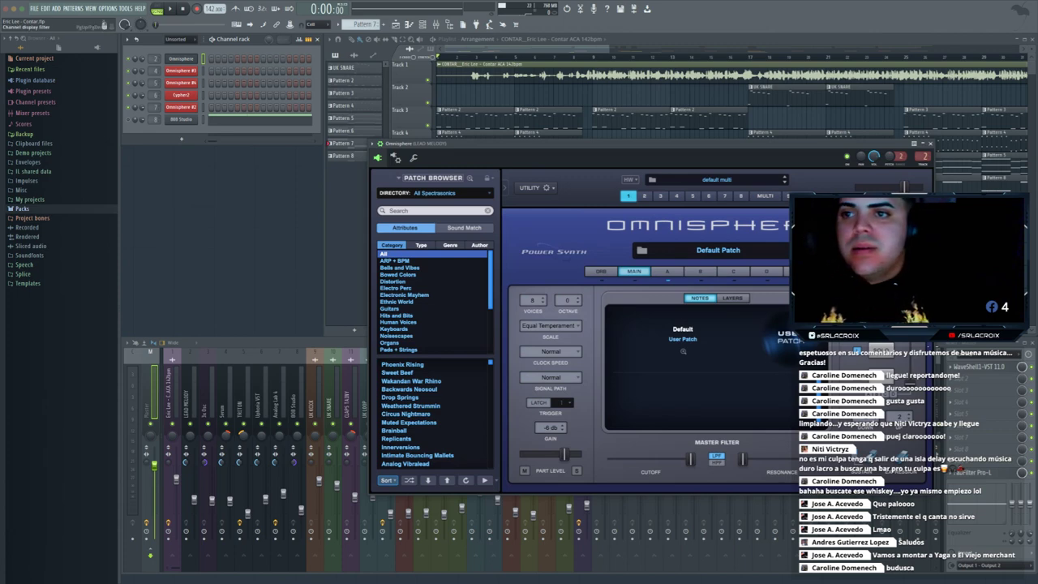
- Inspect Pattern 2, Pattern 4 and UK SNARE in the playlist, moving the Omnisphere window out of the way
left_click(349, 81)
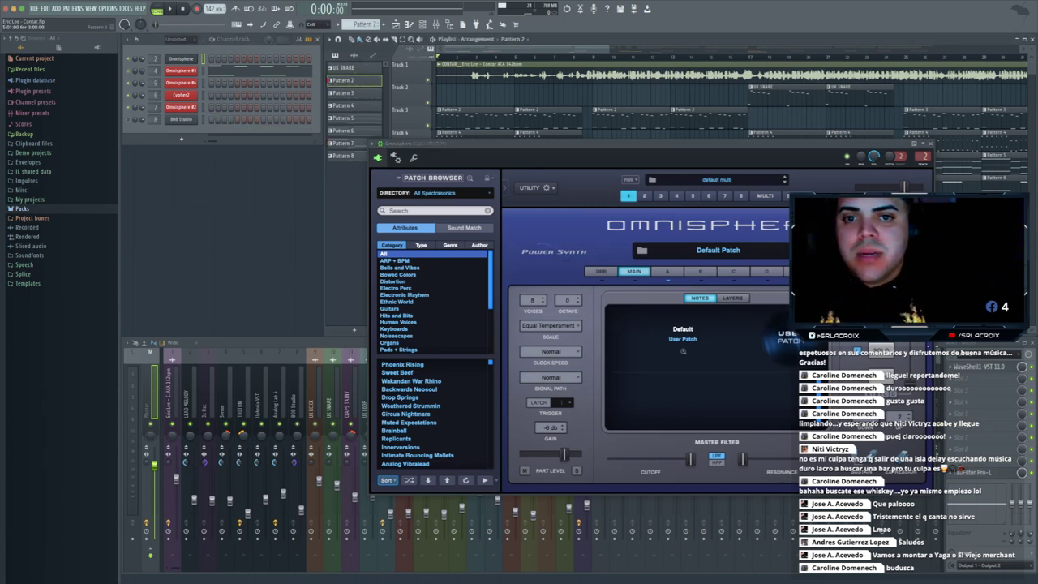
scroll(478, 113, "down", 2)
left_click(478, 113)
scroll(478, 114, "up", 1)
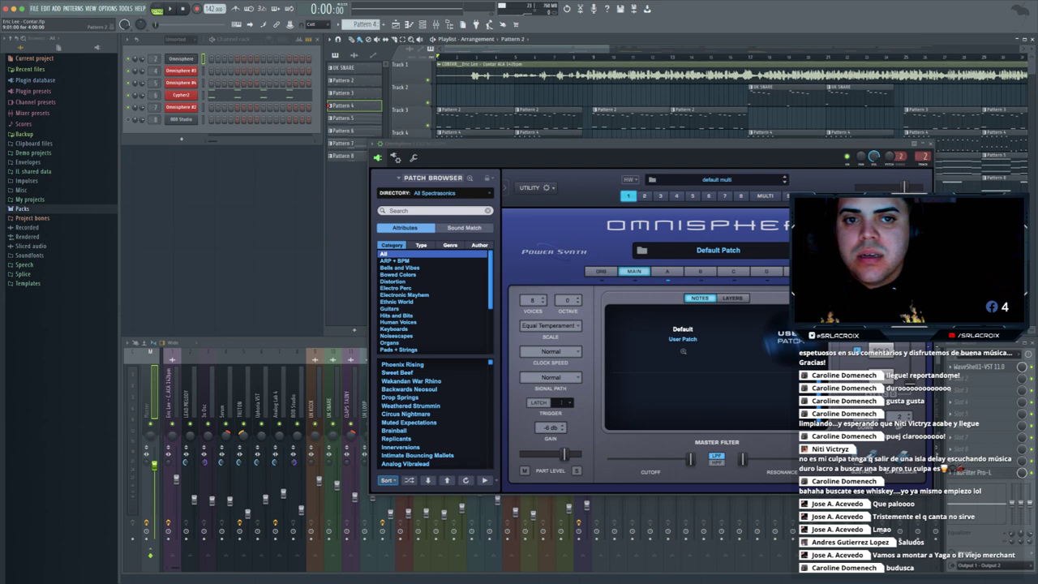
left_click(636, 113)
left_click_drag(640, 144, 432, 179)
left_click(344, 67)
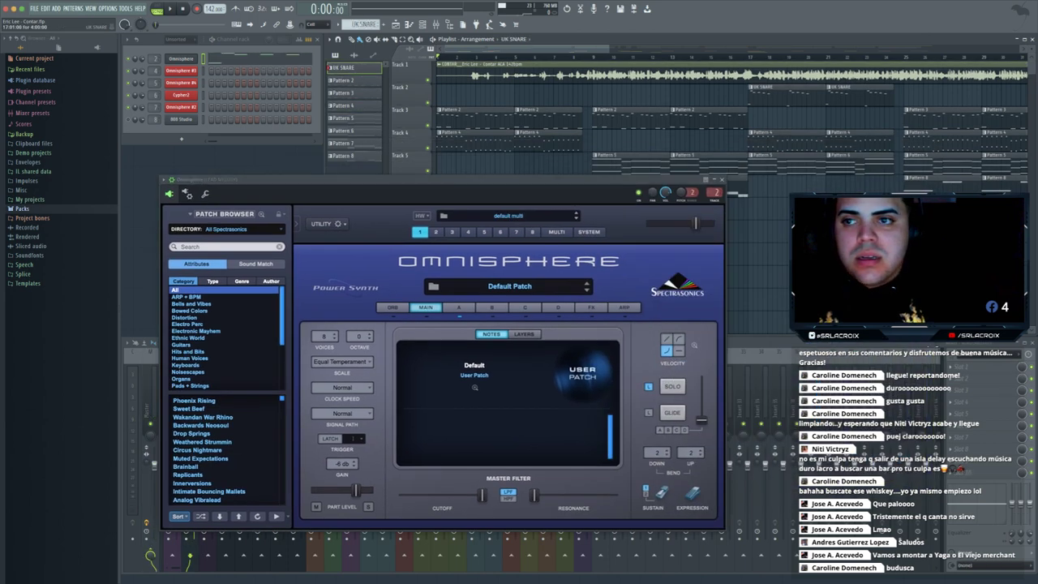
key("space")
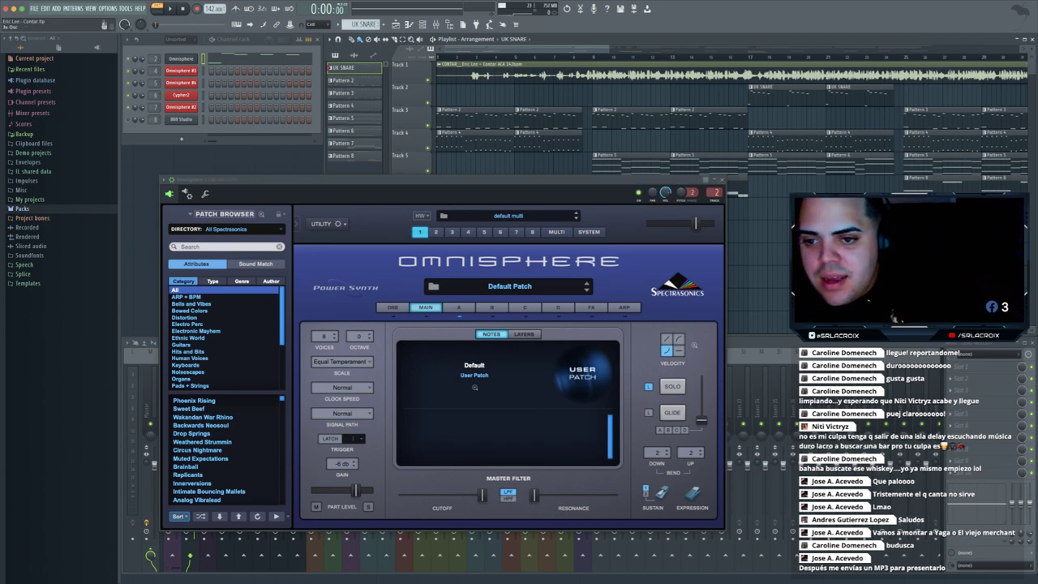
- Close the Omnisphere window and start a new empty project without saving the changes to Contar
left_click(230, 229)
key("Escape")
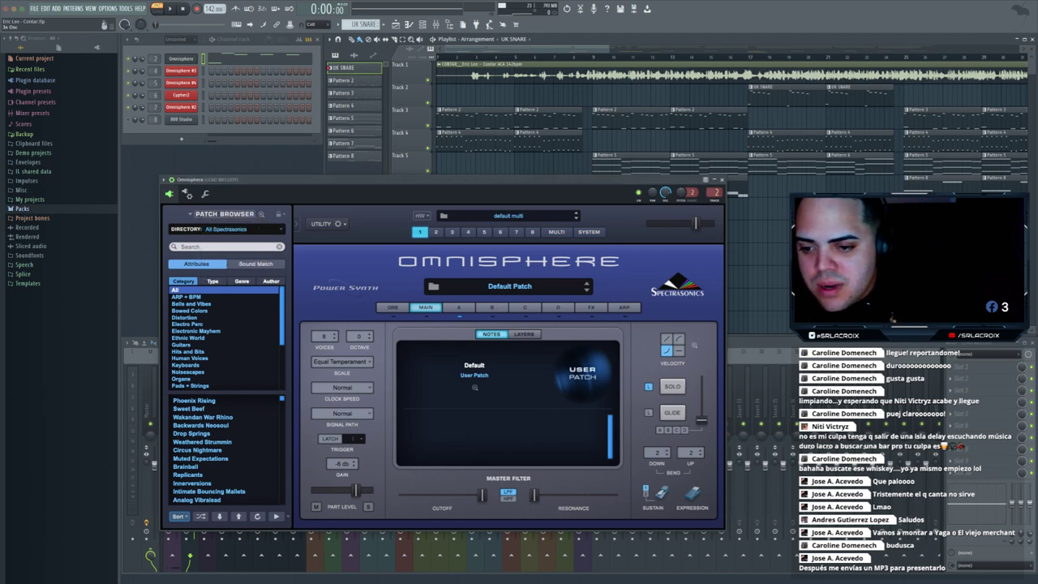
left_click(721, 180)
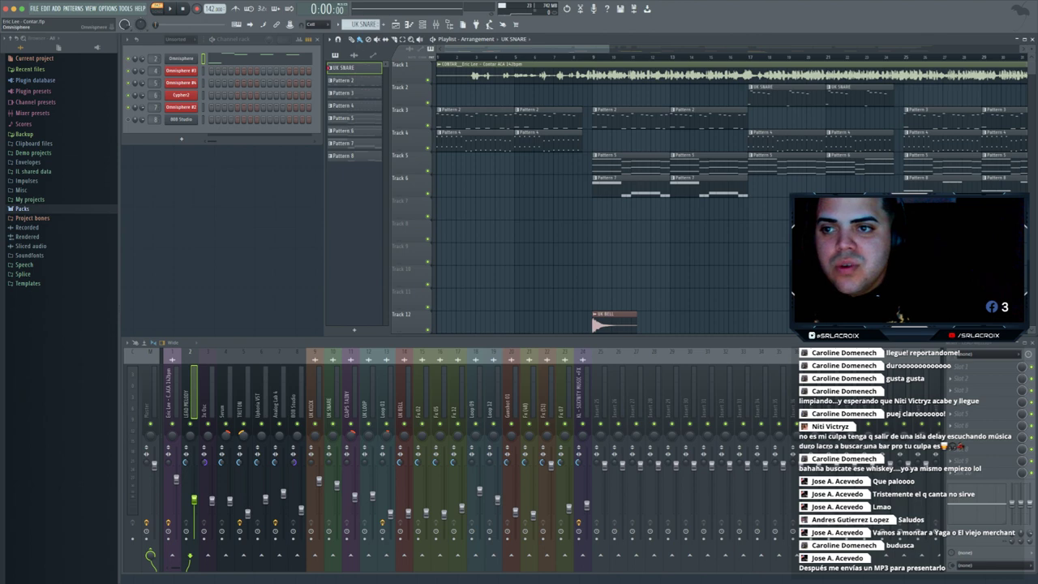
left_click(34, 8)
left_click(34, 8)
left_click(34, 8)
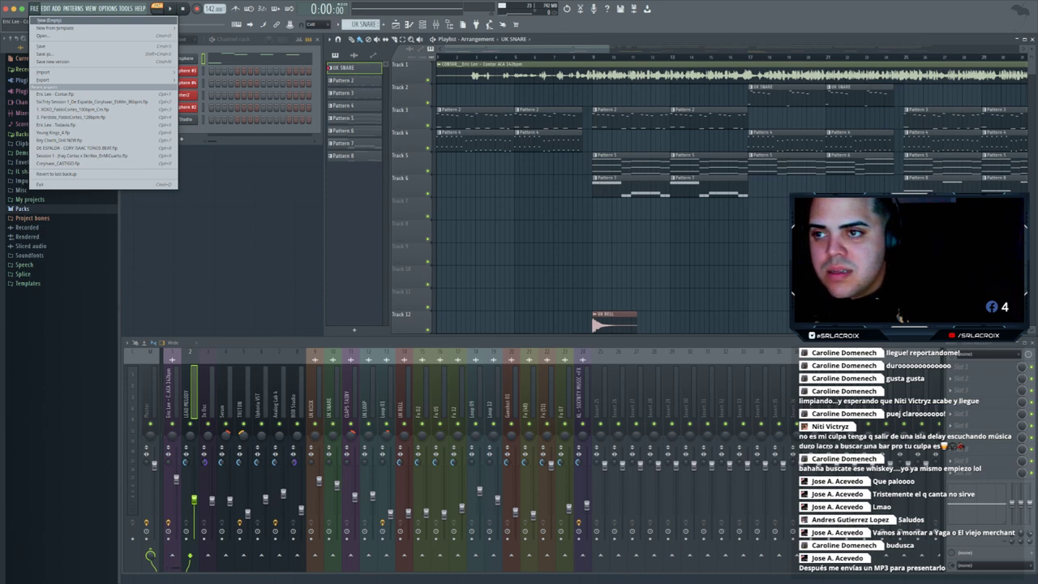
left_click(49, 20)
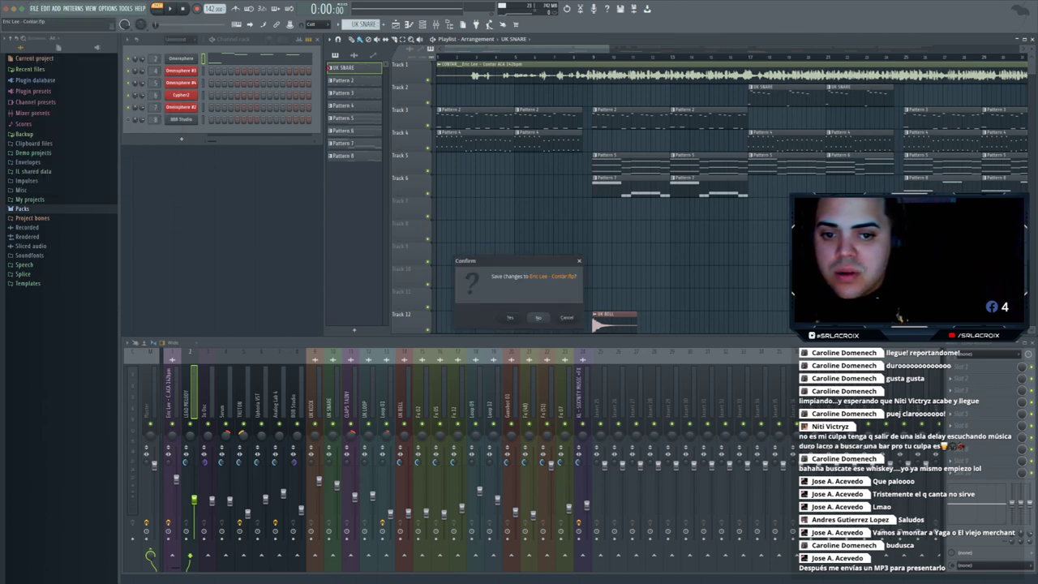
left_click(538, 317)
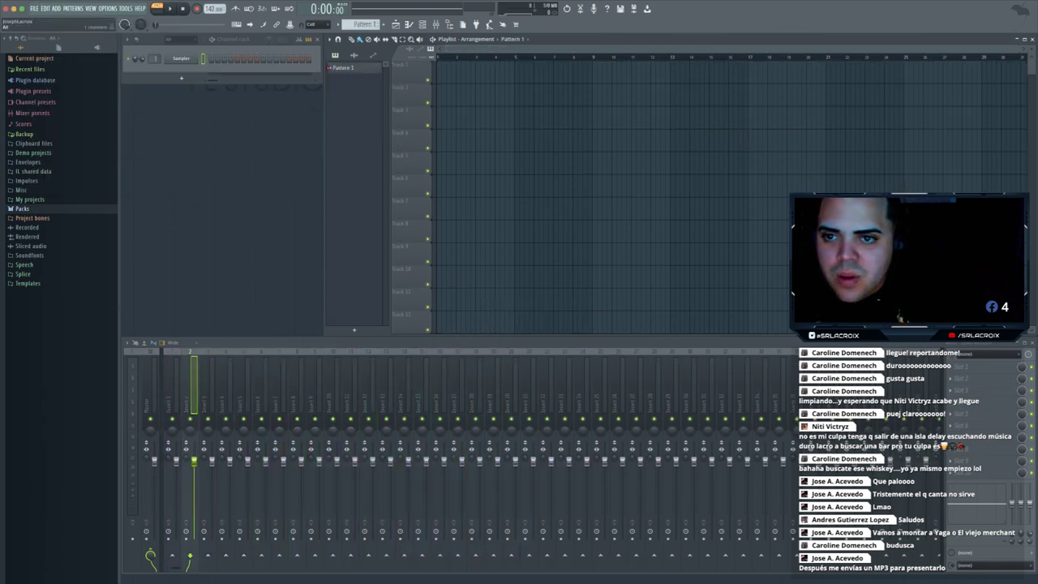
- Open the Six7nty Music 4TB drive in Finder and bring the exported CONTAR audio stems into the FL Studio playlist
key("ctrl+Left")
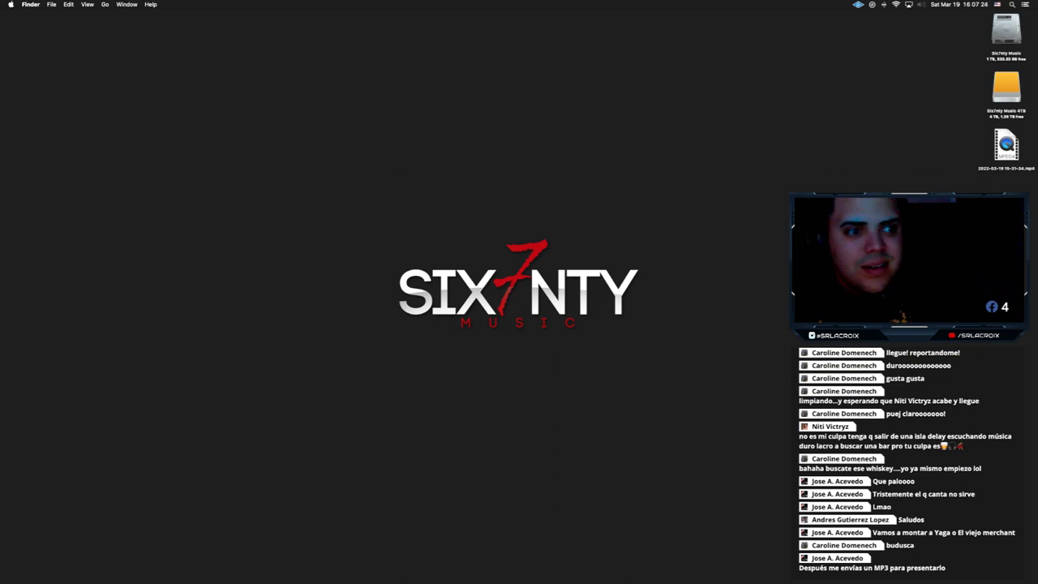
left_click(1006, 88)
double_click(1006, 88)
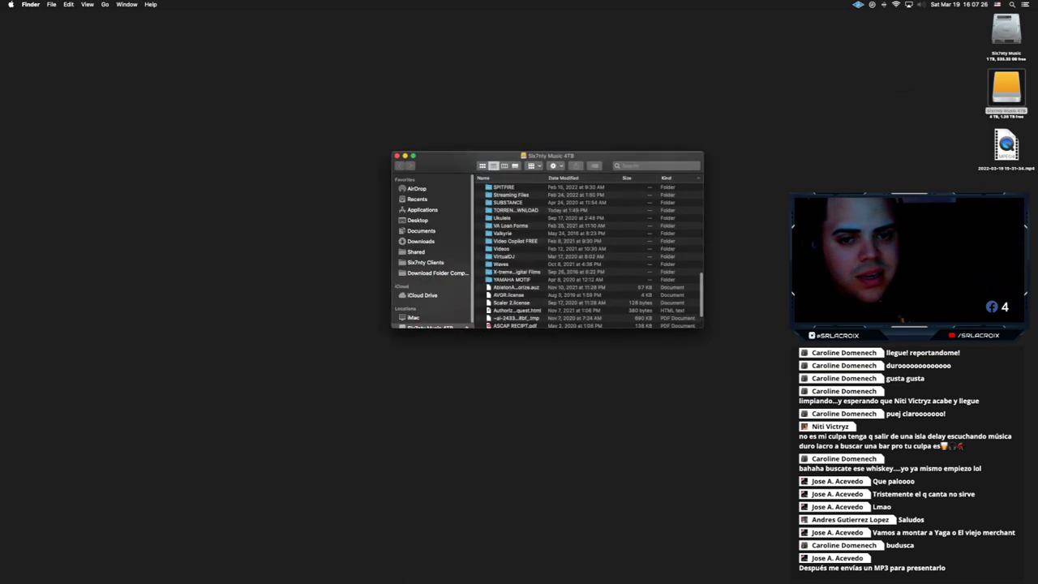
left_click_drag(462, 156, 504, 147)
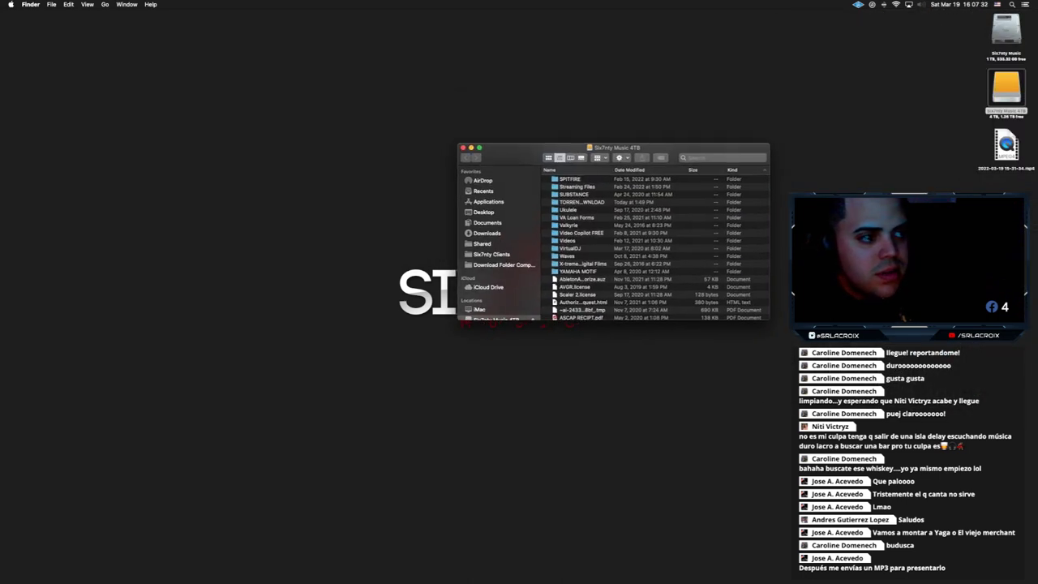
key("super+w")
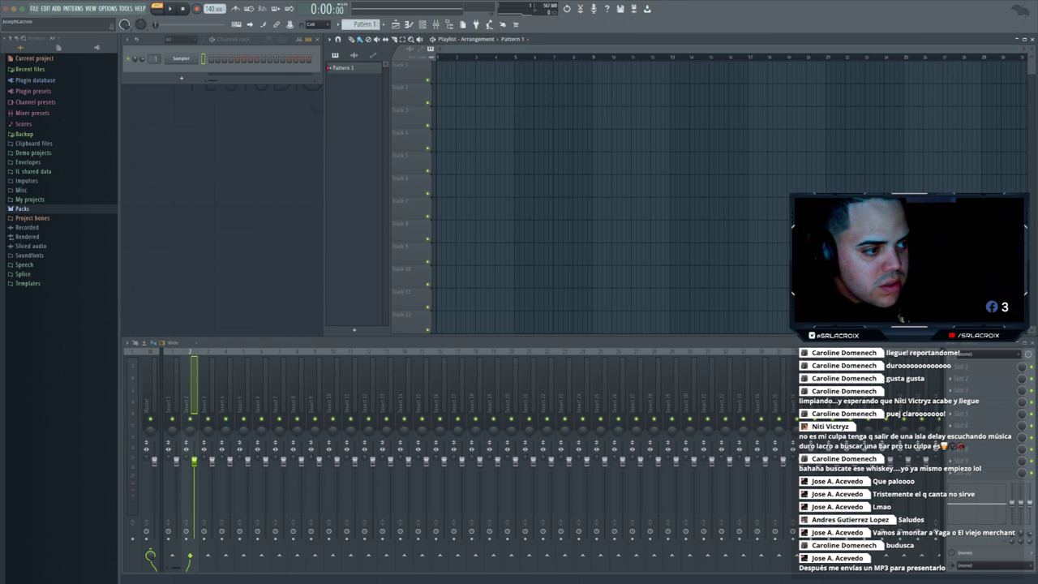
left_click_drag(470, 63, 450, 81)
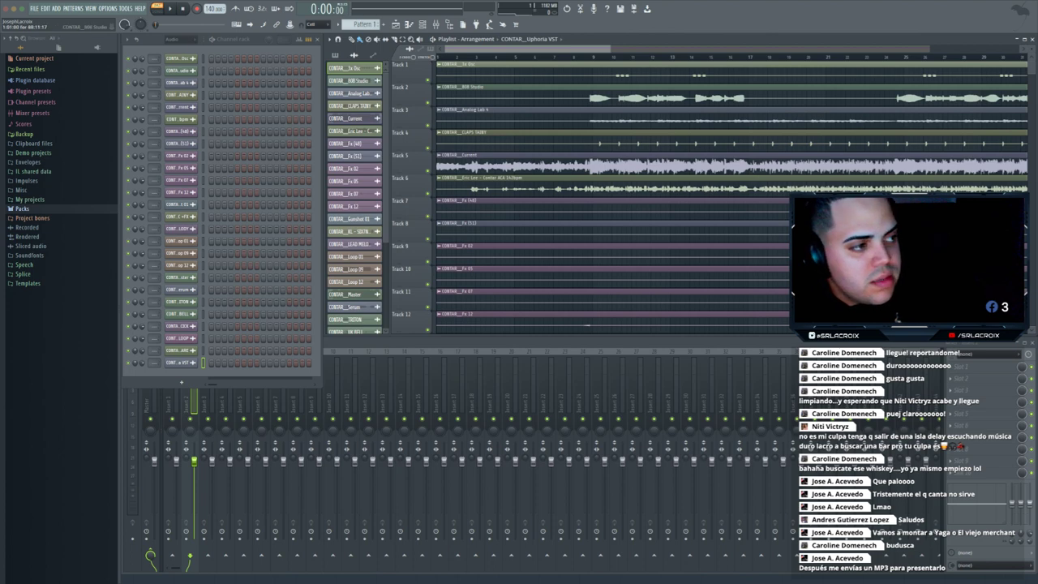
- Shorten the channel rack window to end above the mixer and look over the imported stem tracks
left_click_drag(606, 48, 925, 49)
left_click_drag(230, 387, 230, 335)
scroll(600, 188, "down", 7)
scroll(608, 195, "up", 3)
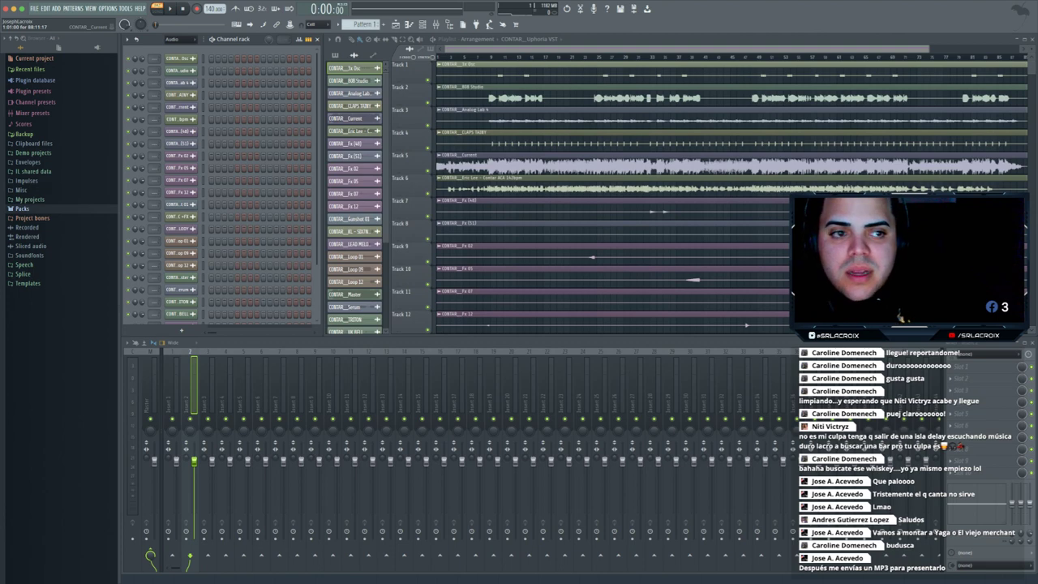
- Delete the Current and Master stem tracks from the playlist
right_click(431, 153)
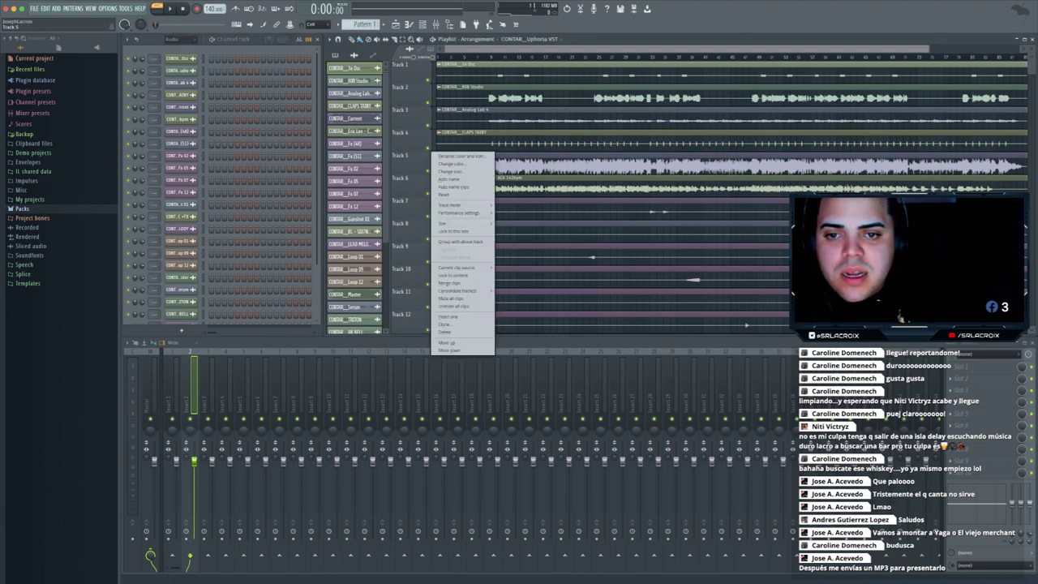
left_click(459, 323)
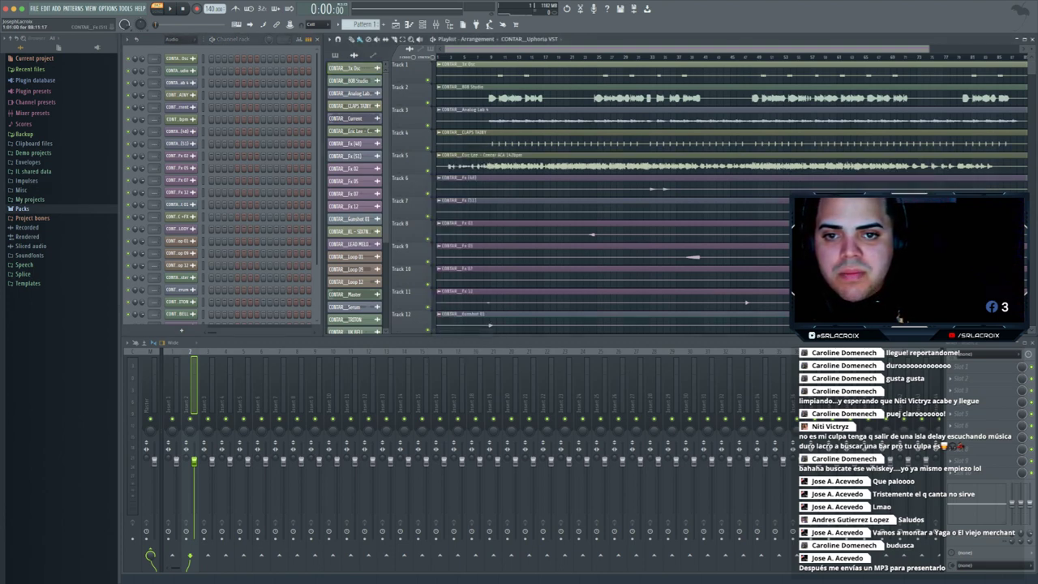
scroll(413, 109, "down", 6)
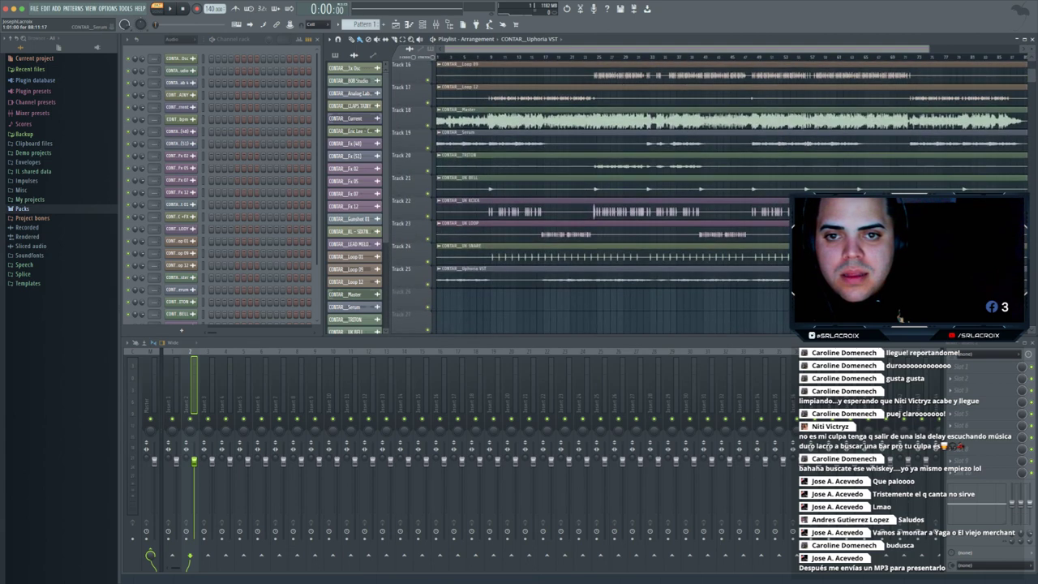
right_click(414, 107)
left_click(442, 286)
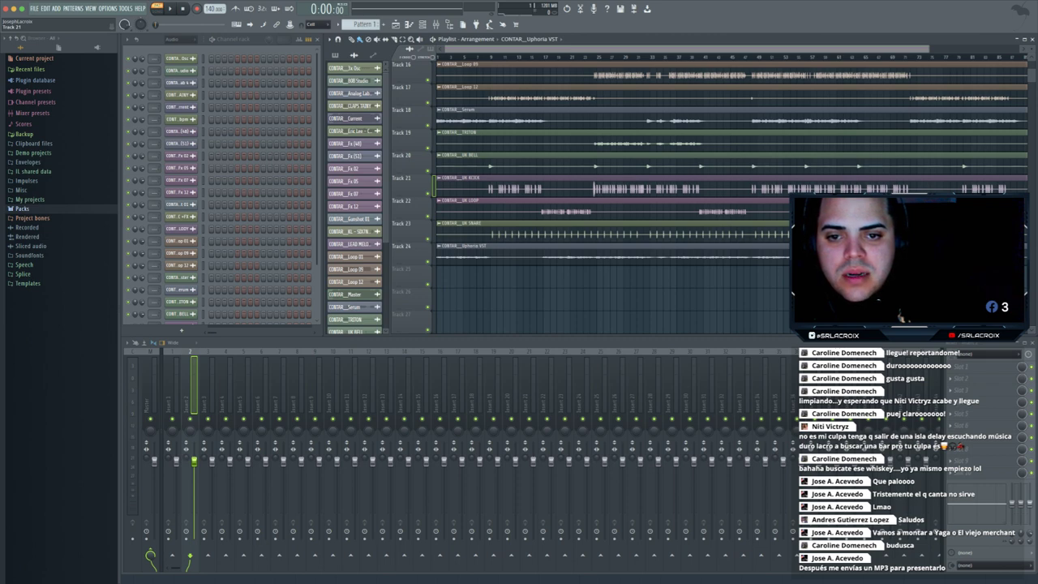
- Select the UK KICK, UK LOOP and UK SNARE stem tracks and delete them from the playlist
left_click_drag(415, 183, 415, 229)
key("space")
right_click(415, 176)
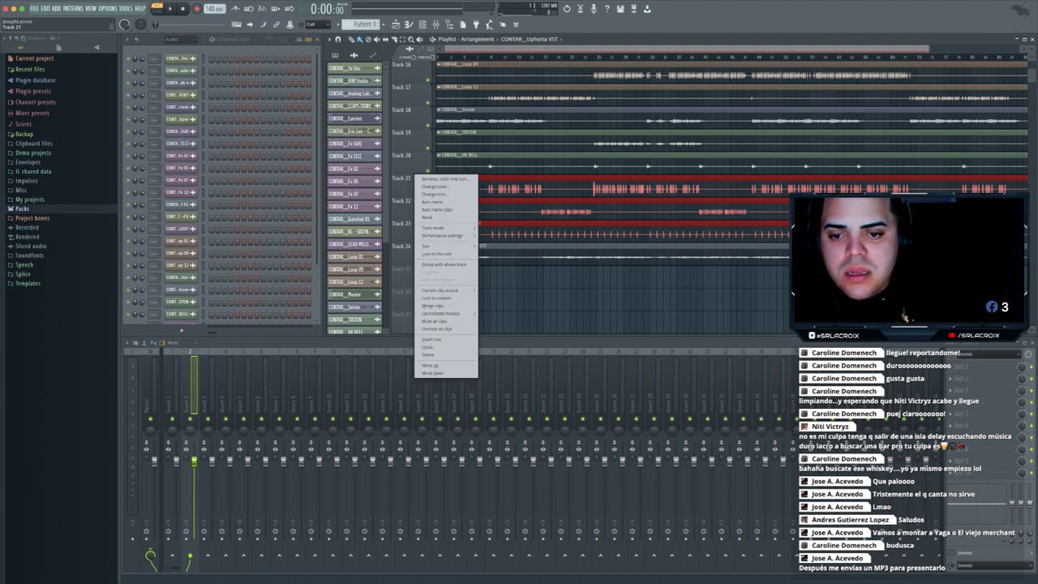
left_click(430, 355)
scroll(609, 178, "up", 5)
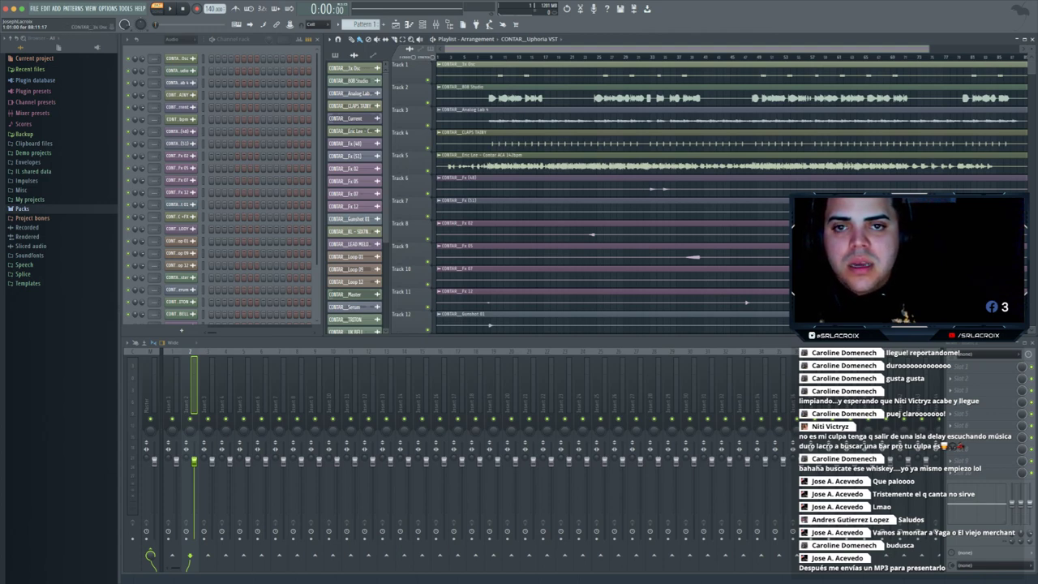
- Remove the 3x Osc and 808 Studio clips and move the Contar ACA 142bpm vocal clip to Track 1
right_click(608, 75)
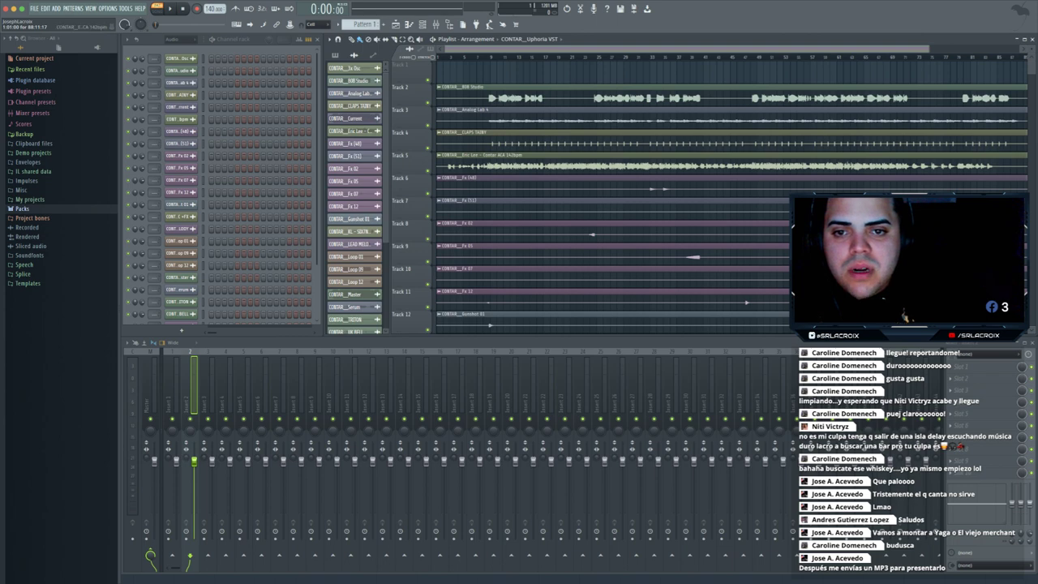
left_click_drag(608, 166, 609, 77)
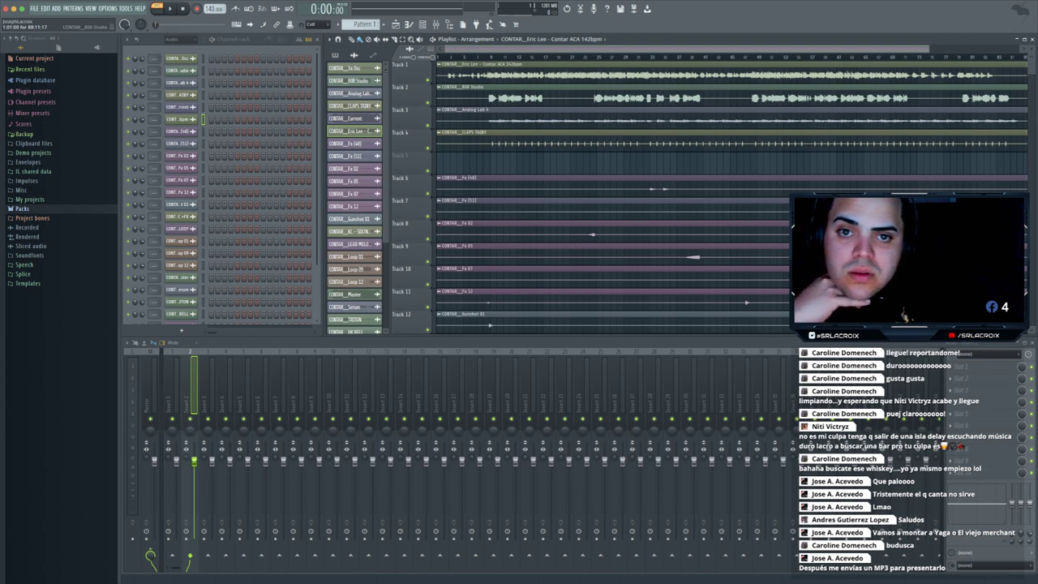
key("Delete")
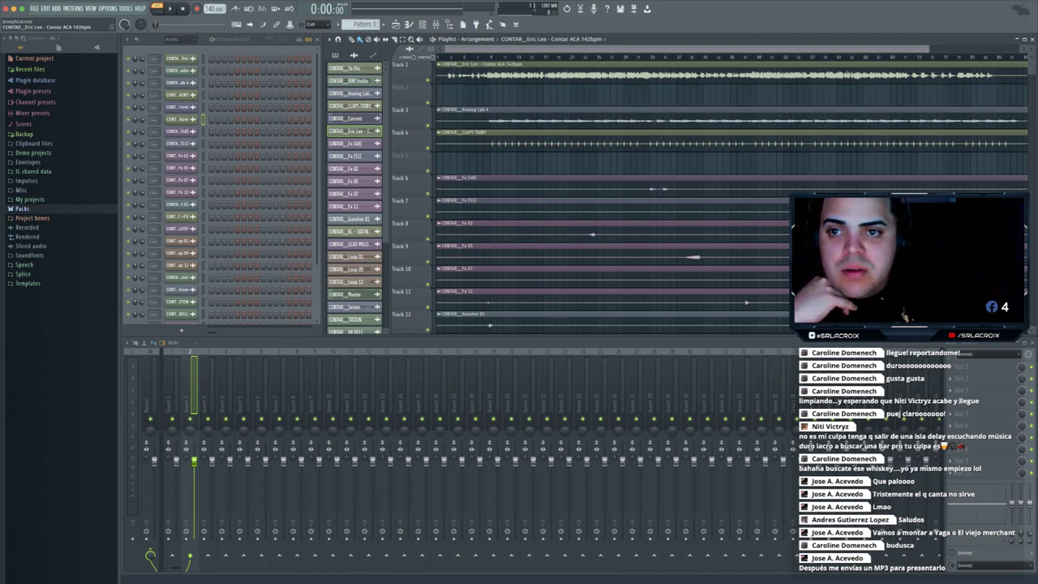
- Move the Analog Lab 4 clip to Track 2, CLAPS TAINY to Track 3, and the remaining stems up to start at Track 4
left_click_drag(608, 120, 609, 98)
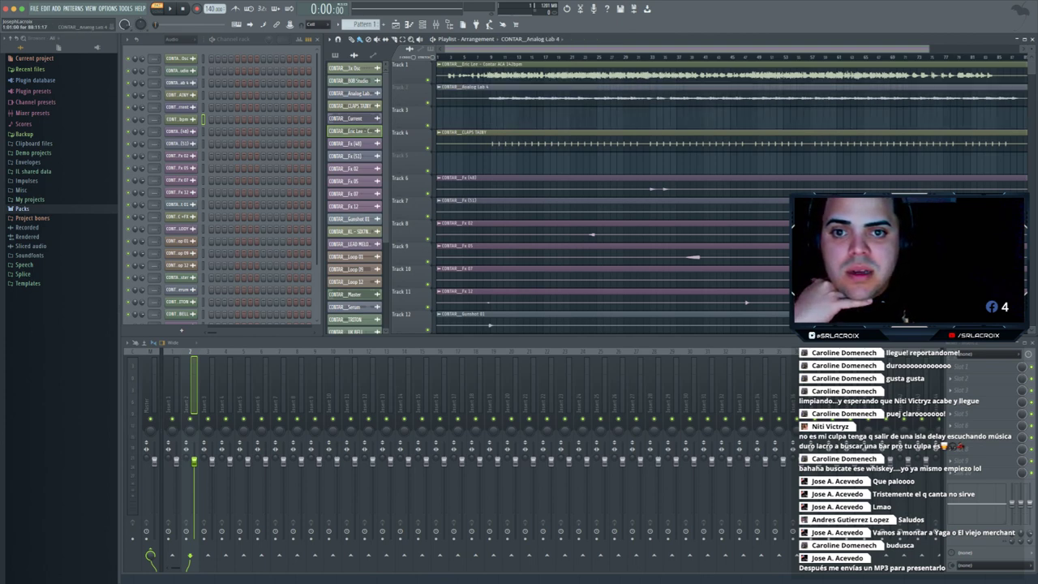
left_click_drag(608, 143, 608, 121)
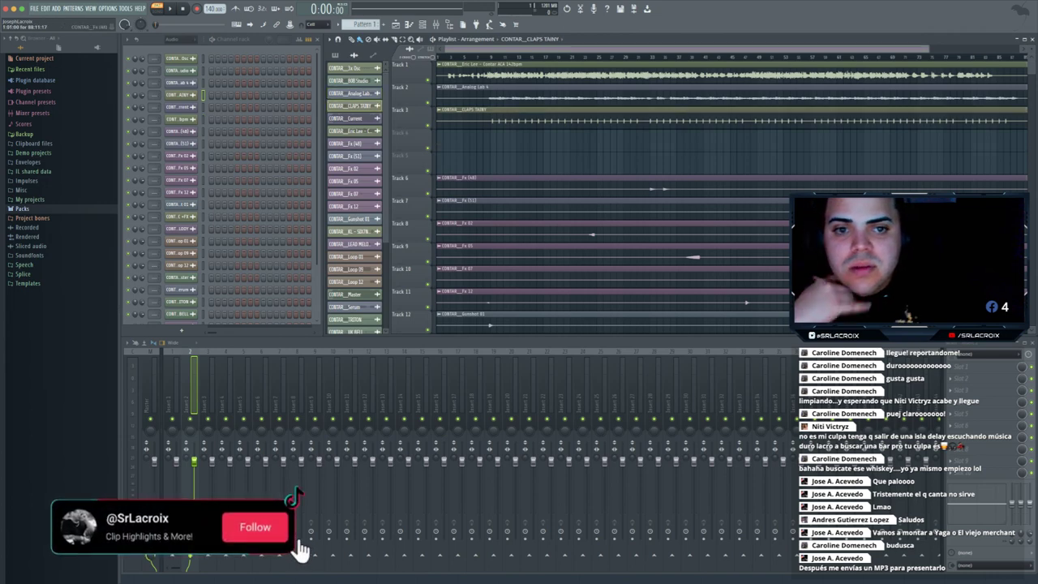
left_click_drag(492, 153, 484, 314)
scroll(730, 195, "up", 4)
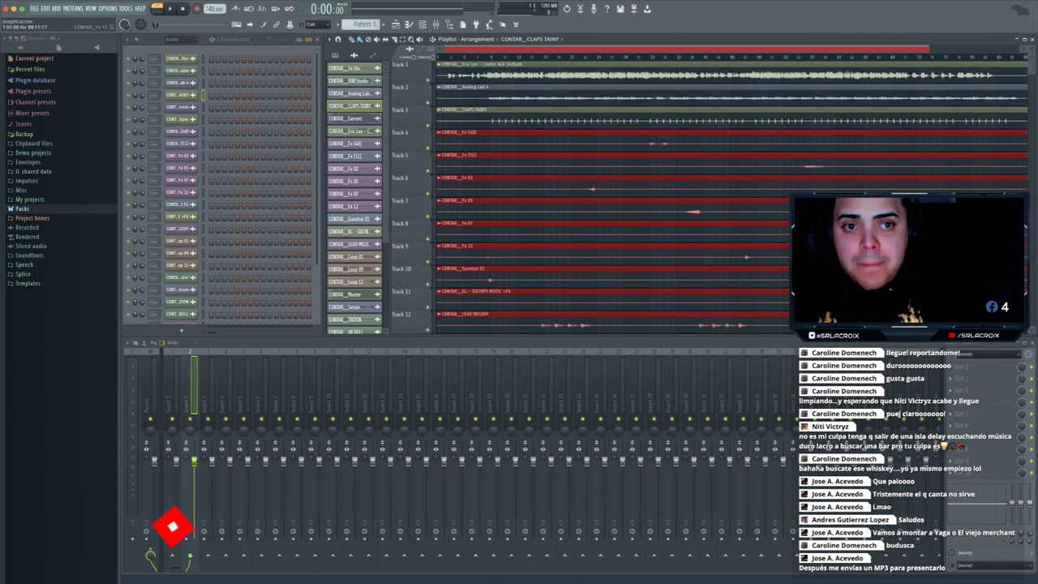
left_click(493, 72)
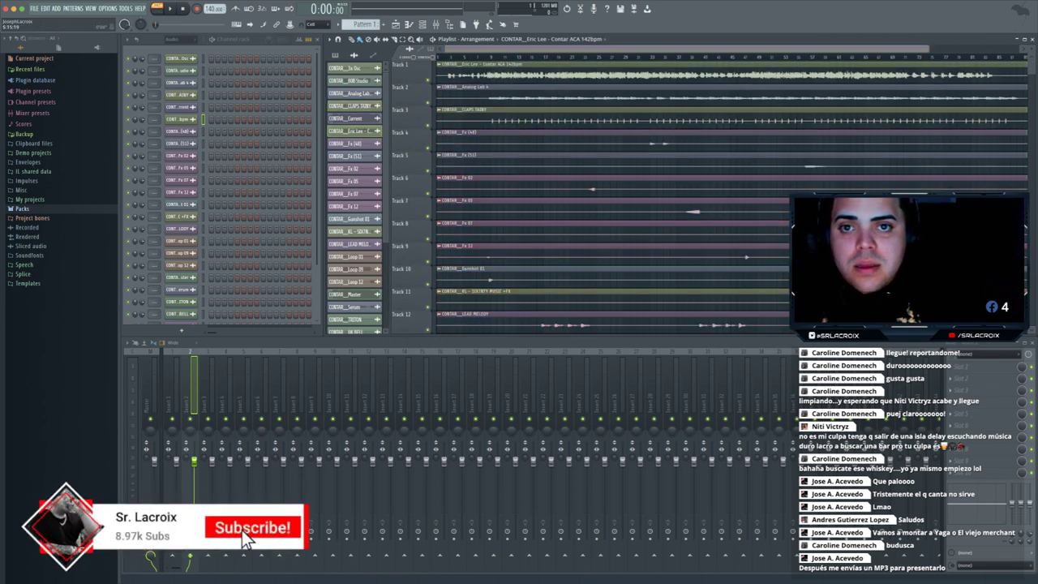
- Play the arrangement and remove the CLAPS TAINY, Loop 01, Loop 12 and Loop 09 clips from the playlist
key("space")
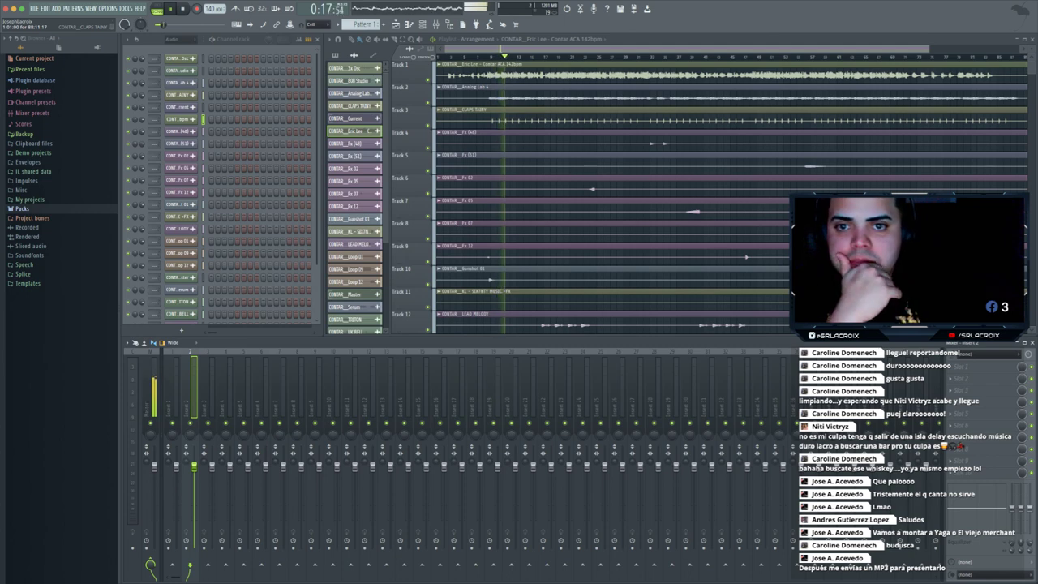
right_click(467, 119)
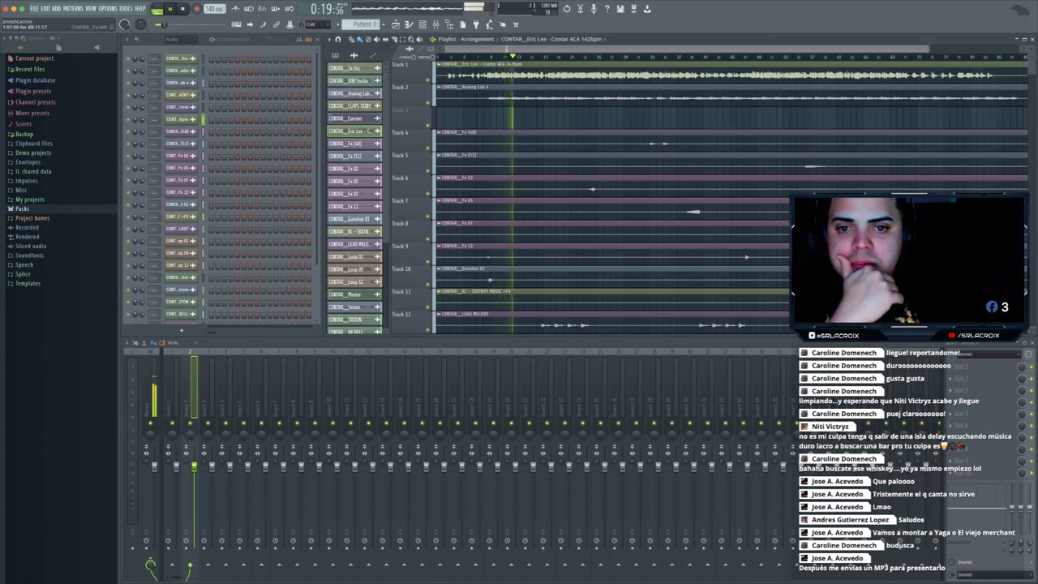
scroll(608, 194, "down", 5)
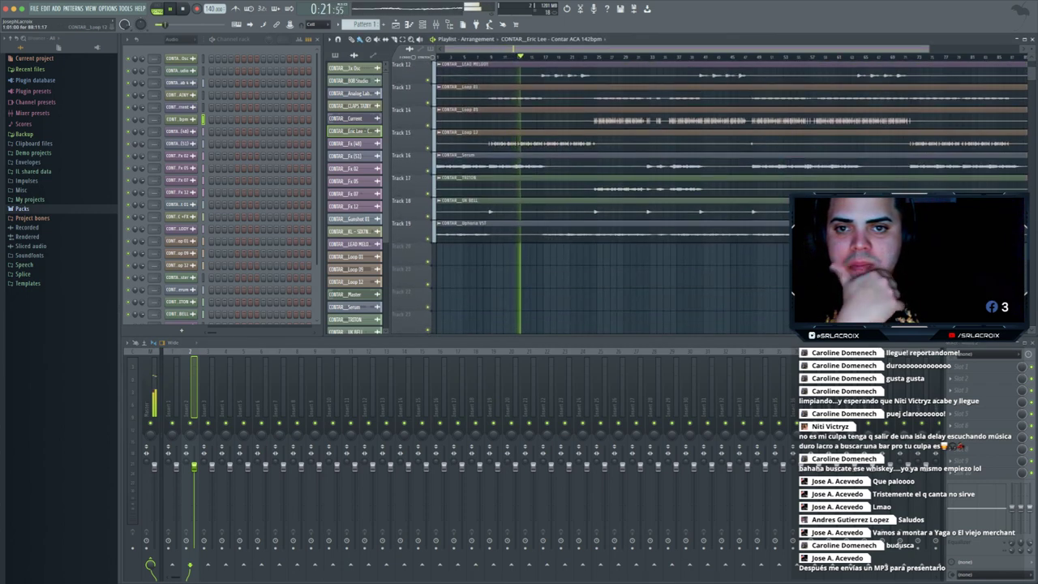
scroll(608, 194, "up", 3)
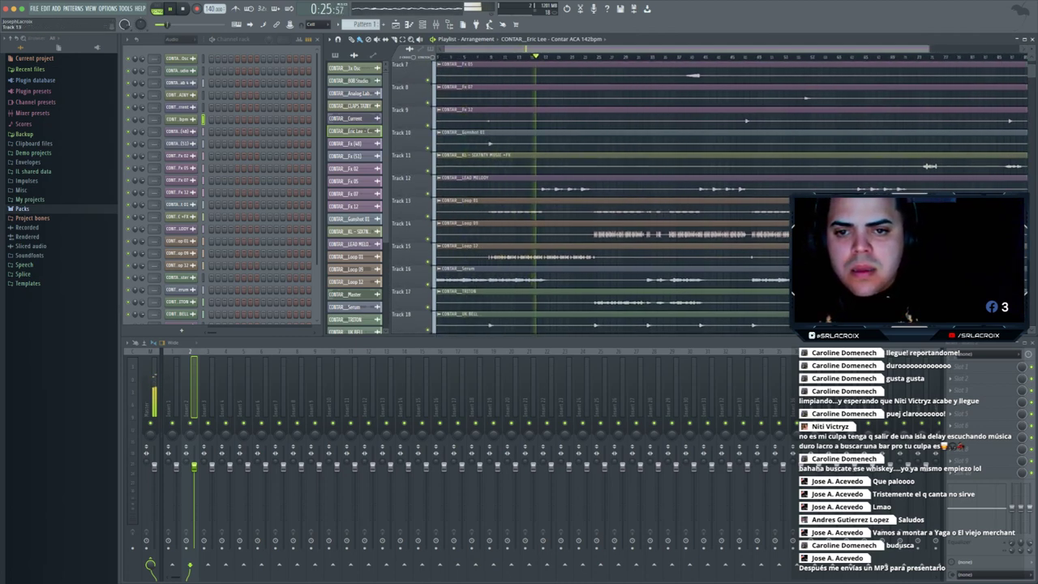
right_click(608, 211)
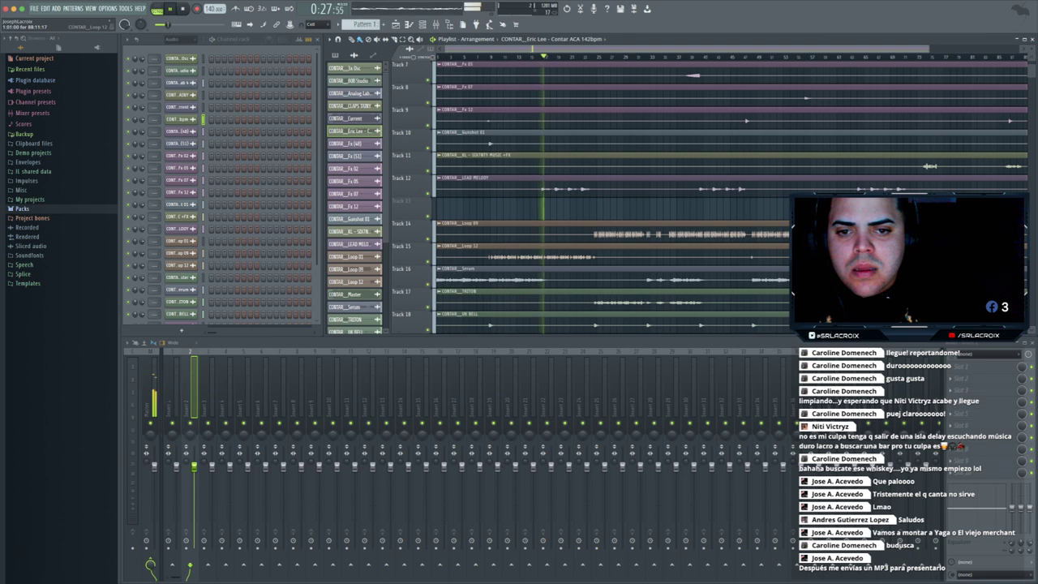
left_click(431, 246)
scroll(431, 246, "down", 3)
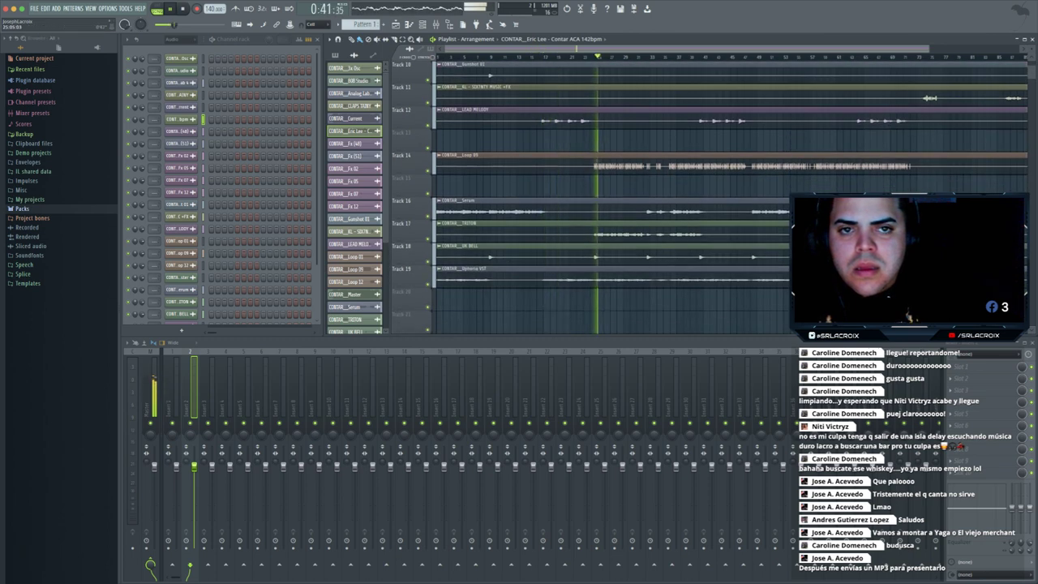
left_click(431, 154)
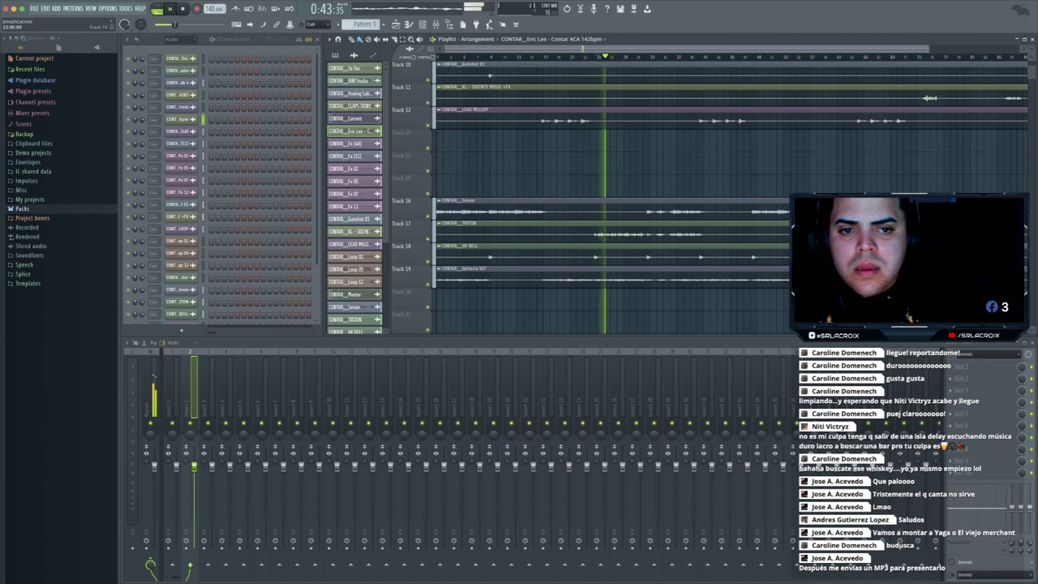
- Move the Fx (48) clip up to Track 3 and the Fx (51) clip up to Track 4
scroll(654, 154, "right", 3)
scroll(654, 154, "right", 2)
scroll(655, 154, "up", 9)
scroll(654, 154, "left", 5)
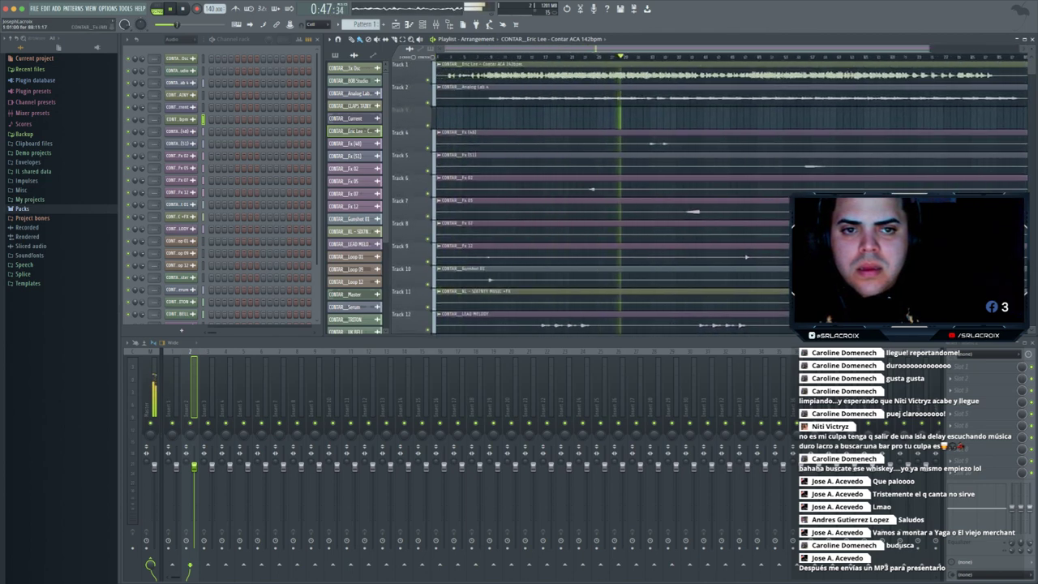
left_click_drag(480, 133, 481, 112)
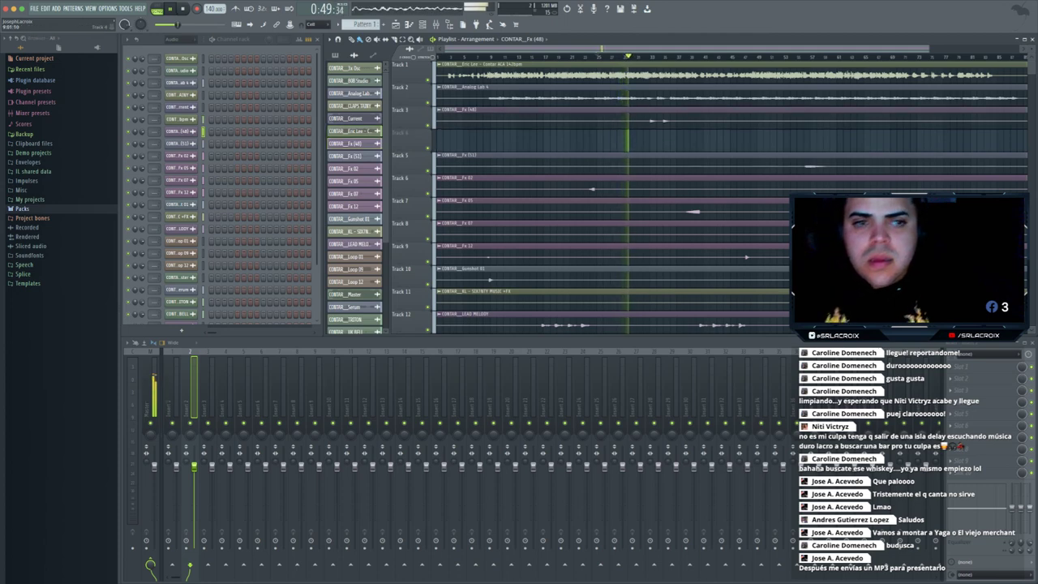
left_click_drag(462, 155, 463, 132)
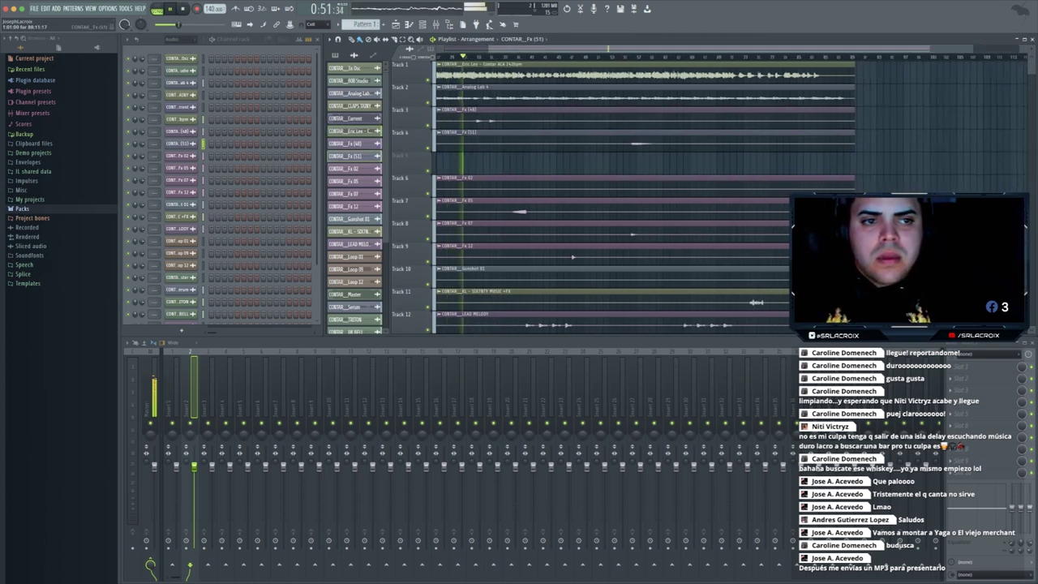
- Trim both ends of the Fx (51) clip to its audible section and stop playback
left_click_drag(438, 143, 805, 143)
scroll(804, 143, "right", 4)
scroll(805, 143, "right", 2)
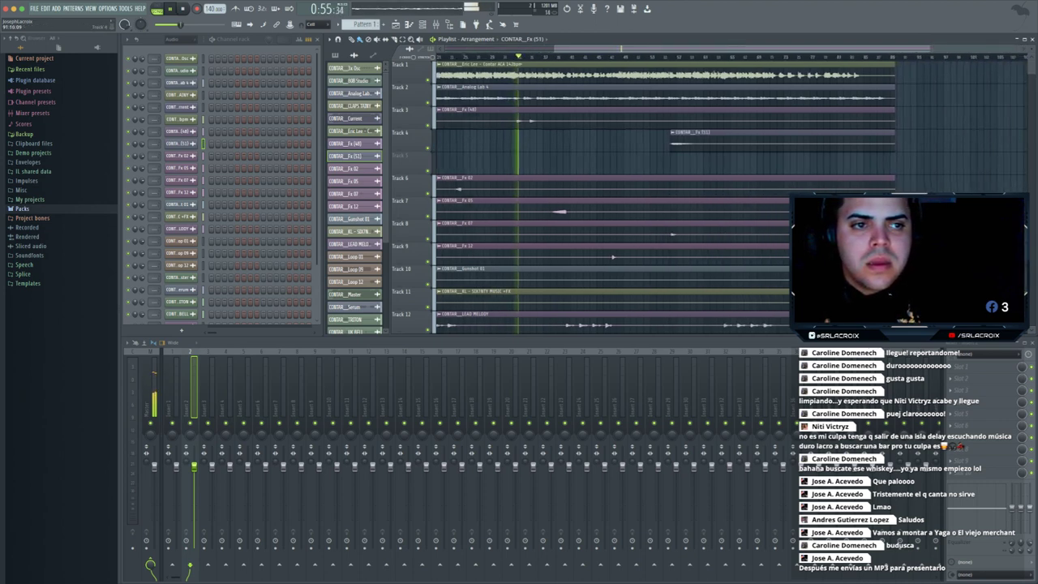
left_click_drag(895, 143, 702, 144)
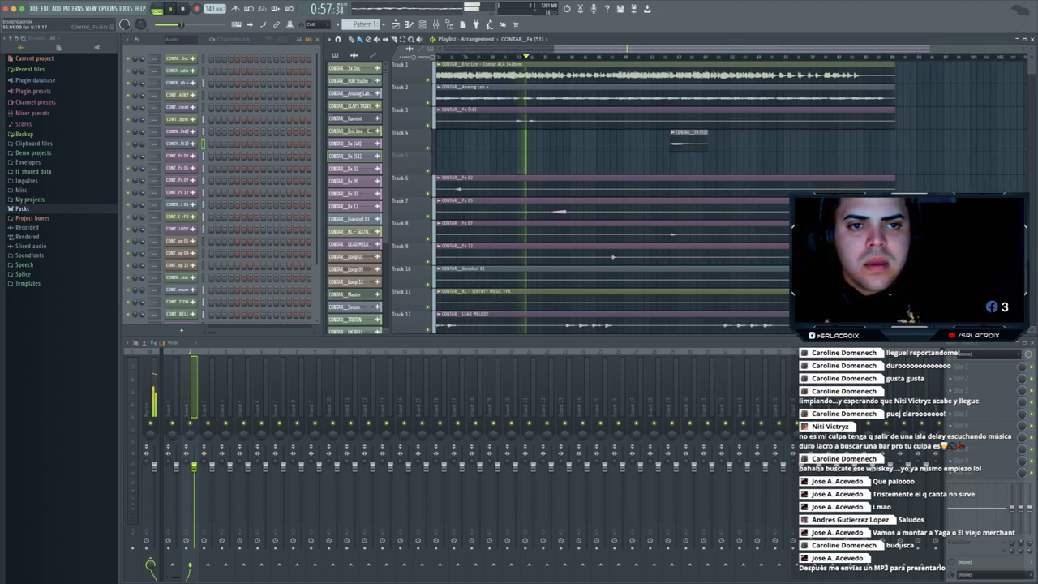
scroll(700, 120, "left", 5)
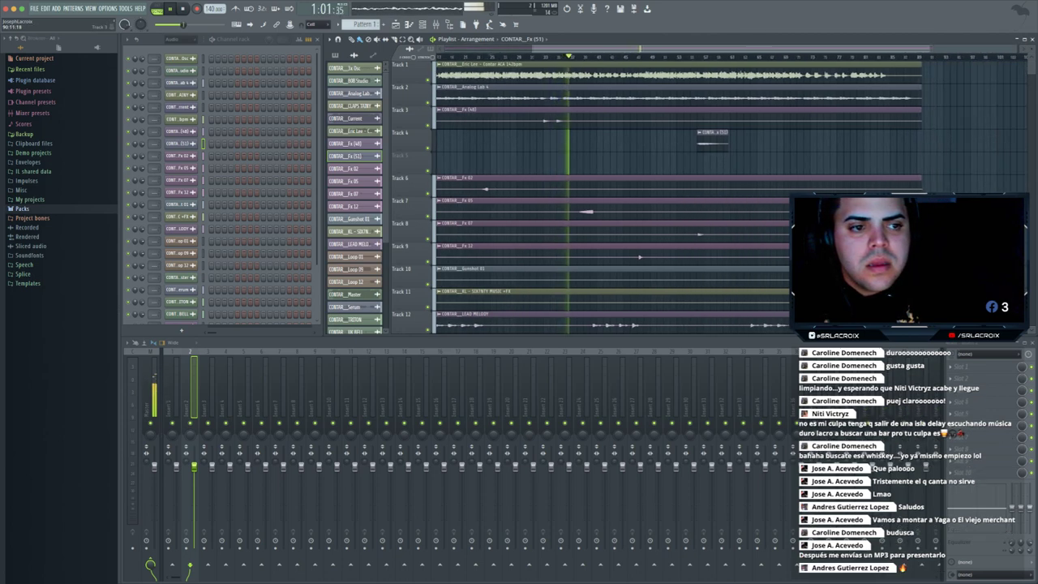
key("space")
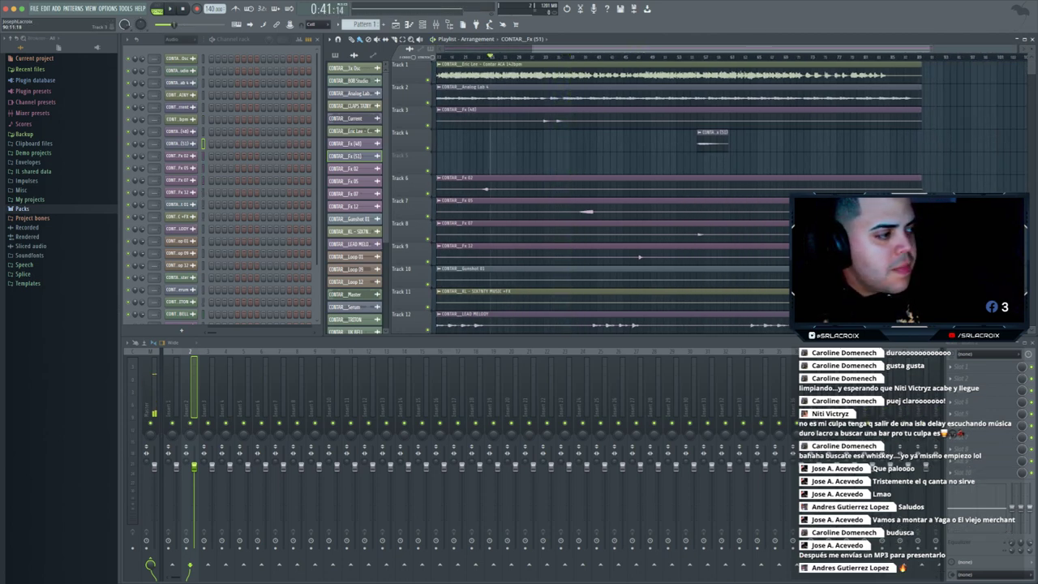
- Trim the Fx (48) clip to its audible section and move the short Fx (51) clip onto Track 3 beside it
left_click_drag(922, 110, 580, 109)
scroll(572, 115, "left", 4)
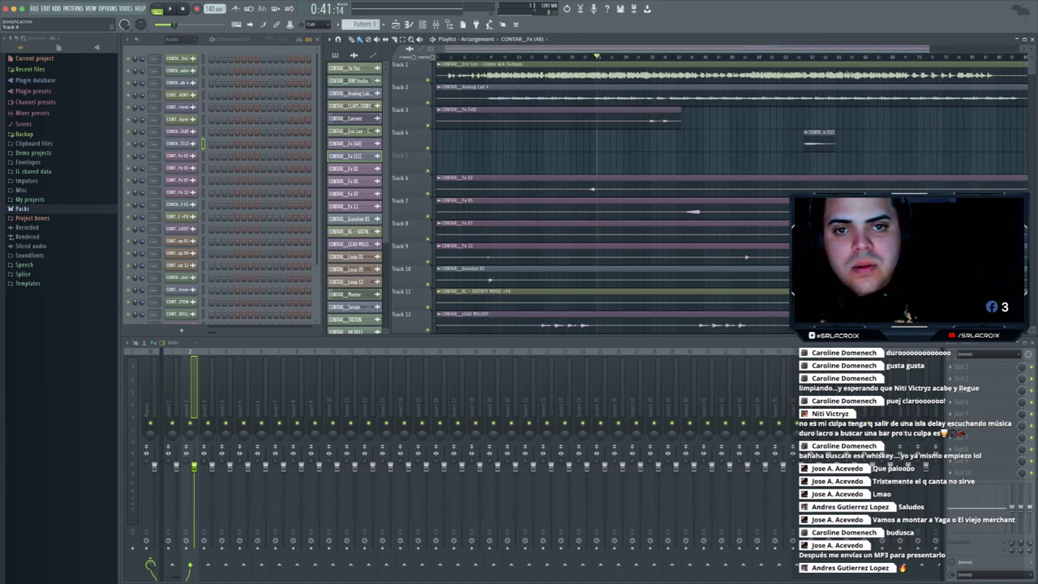
left_click_drag(438, 110, 629, 109)
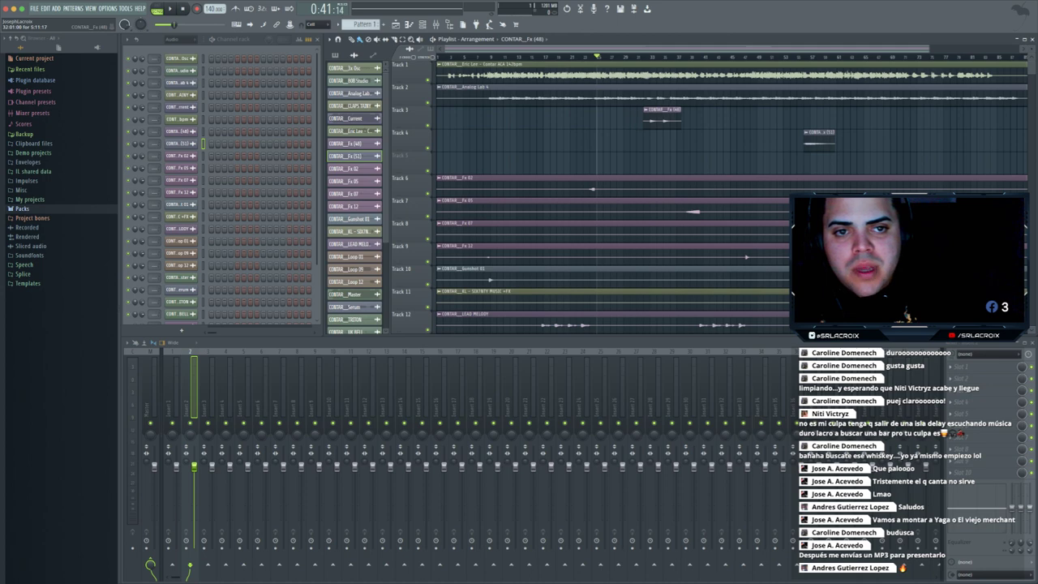
scroll(643, 161, "down", 3)
scroll(643, 161, "up", 3)
scroll(643, 160, "right", 1)
left_click_drag(778, 137, 804, 109)
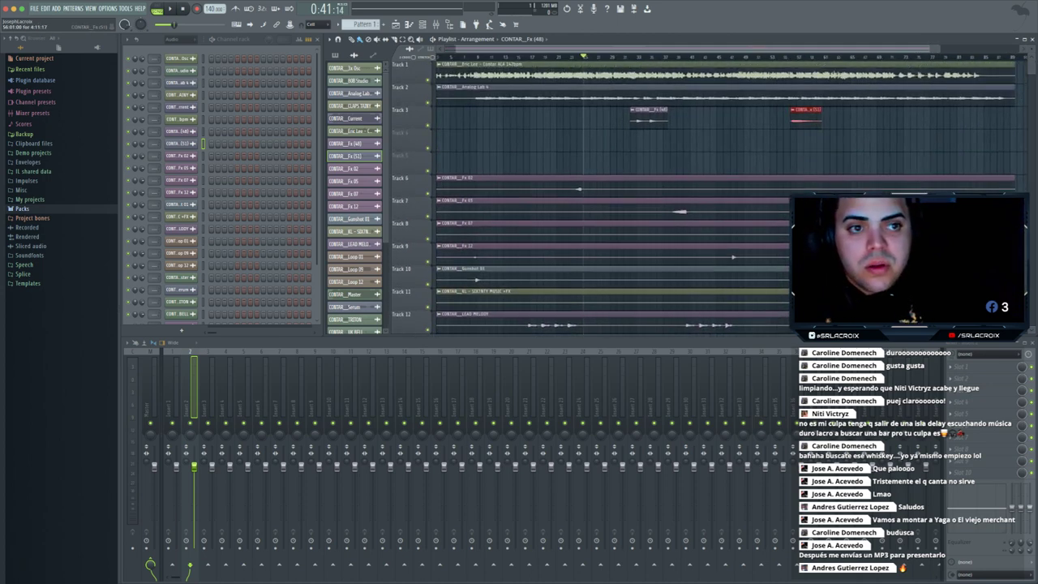
- Select the Serum and Uphoria VST clips together and move them up so Serum lies on Track 3 and Uphoria VST on Track 6
scroll(730, 195, "down", 10)
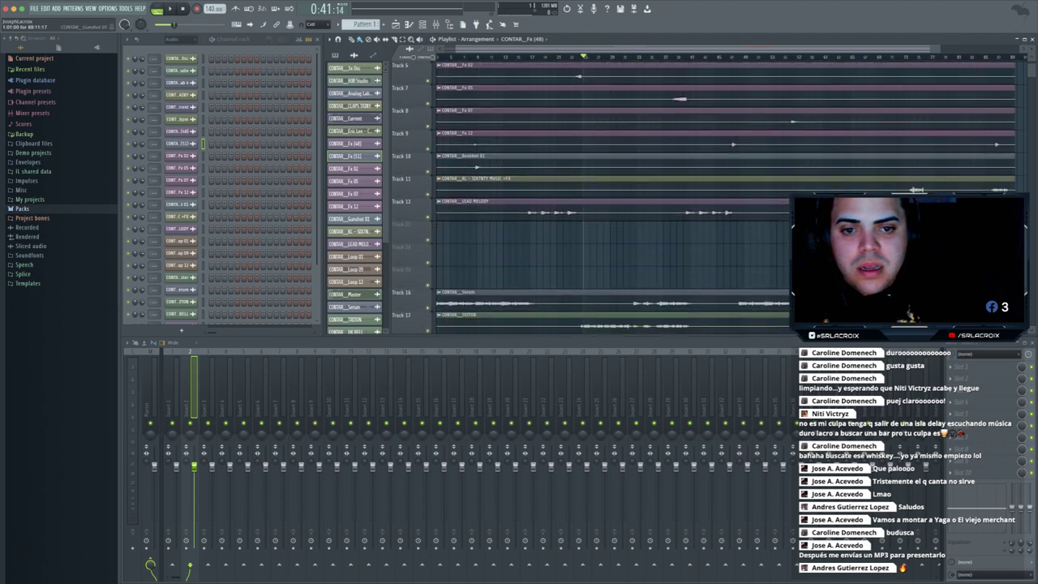
left_click(530, 253, "ctrl")
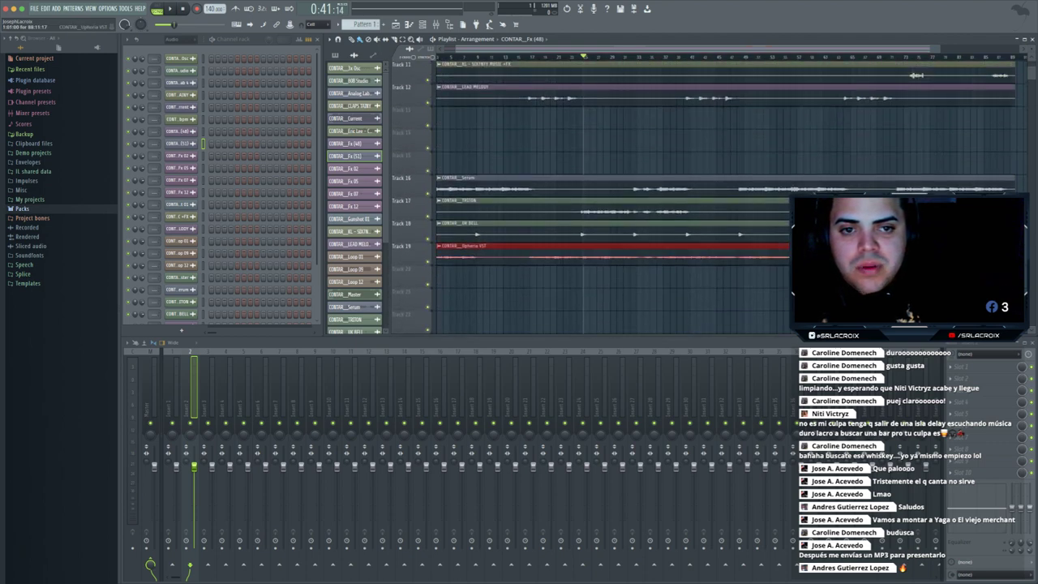
left_click(530, 185, "ctrl+shift")
key("shift+Up")
key("shift+Up")
key("shift+Up")
key("shift+Up")
key("shift+Up")
key("shift+Up")
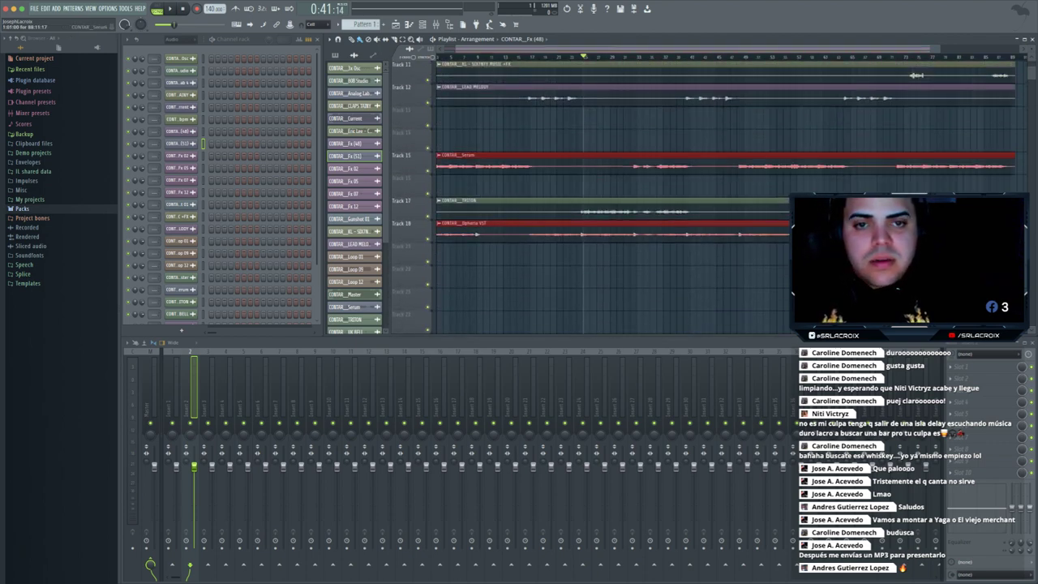
scroll(604, 154, "up", 10)
scroll(604, 154, "up", 1)
left_click_drag(608, 259, 608, 100)
key("ctrl+d")
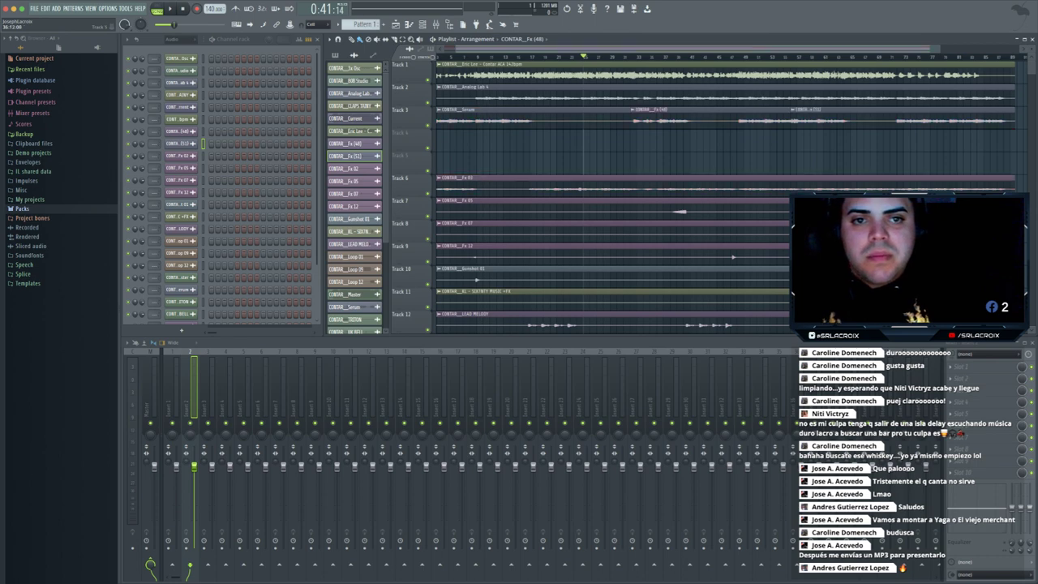
- Separate the short Fx (48) and Fx (51) clips from the Serum clip and move them down to the empty Track 13
left_click_drag(606, 121, 880, 118)
key("shift+Down")
key("shift+Down")
key("shift+Down")
key("shift+Down")
key("shift+Down")
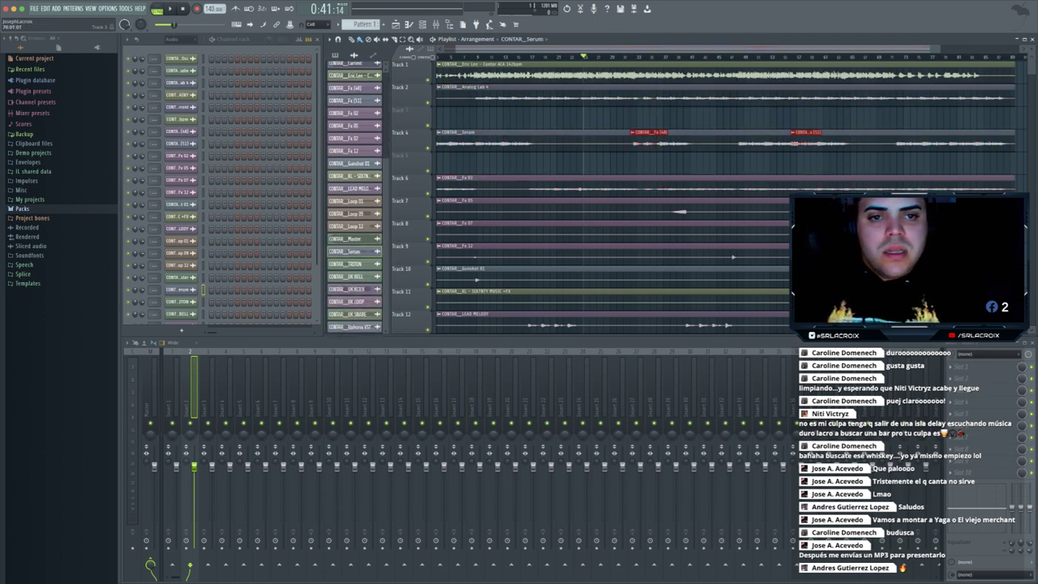
mouse_move(649, 223)
left_mouse_down()
mouse_move(649, 320)
mouse_move(649, 241)
left_mouse_up()
- Arrange the Serum clip on Track 3, Uphoria VST on Track 4 and Fx 02 on Track 5
scroll(649, 129, "up", 4)
left_click_drag(522, 141, 522, 121)
left_click_drag(519, 180, 519, 139)
left_click(519, 161)
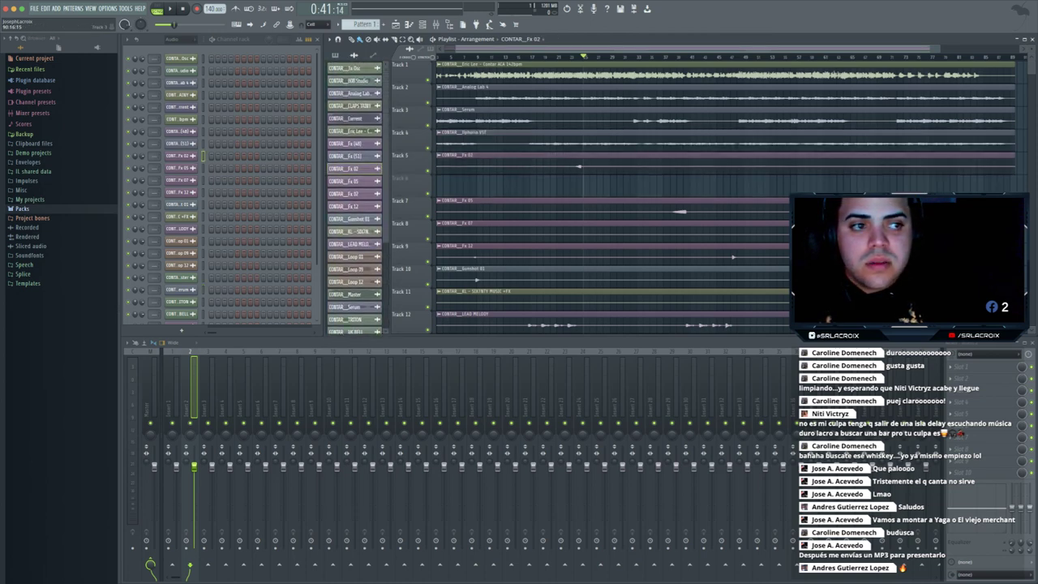
- Trim both ends of the Fx 02 clip on Track 5 to its audible section
left_click_drag(1014, 162, 581, 163)
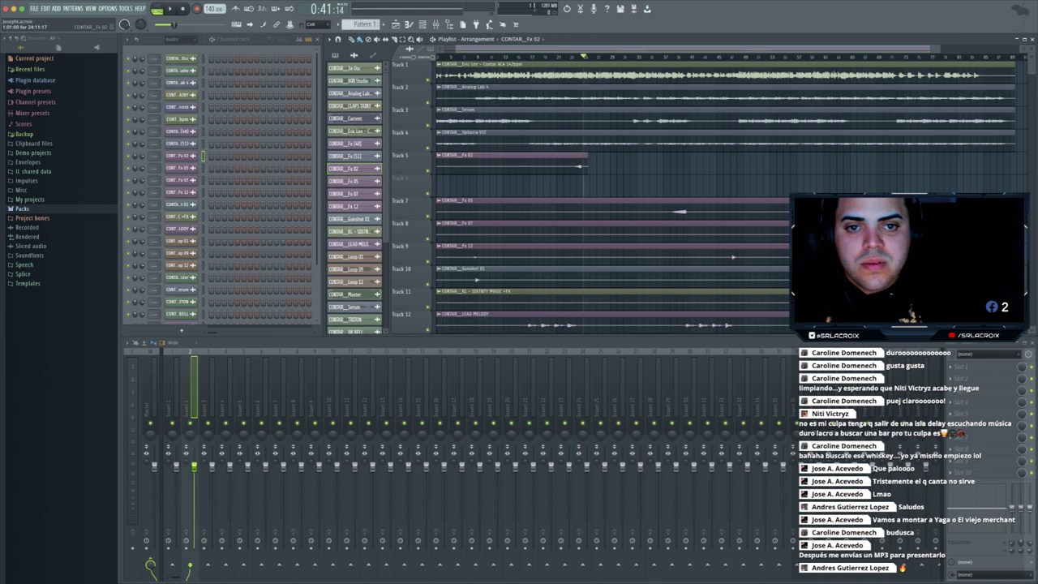
scroll(580, 162, "left", 2)
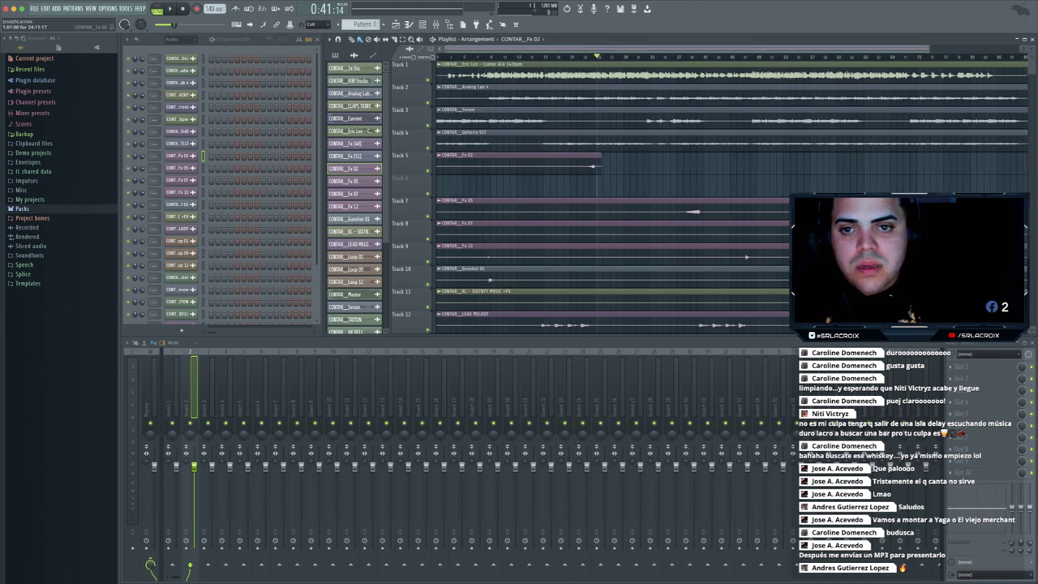
left_click_drag(438, 163, 577, 162)
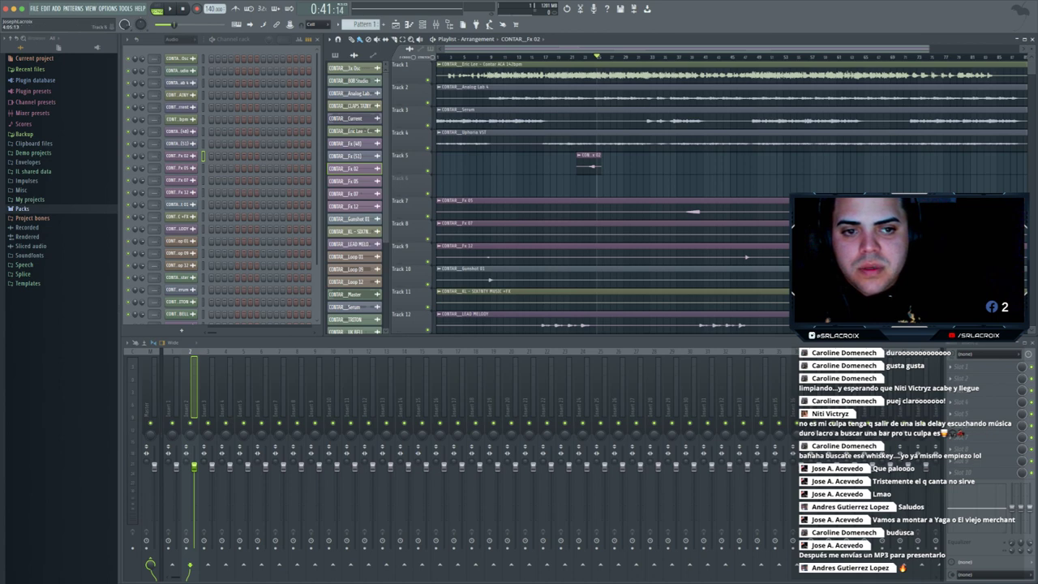
- Trim the silent beginnings of the Fx 05, Fx 07 and Fx 12 clips up to their first sounds
left_click_drag(438, 209, 685, 209)
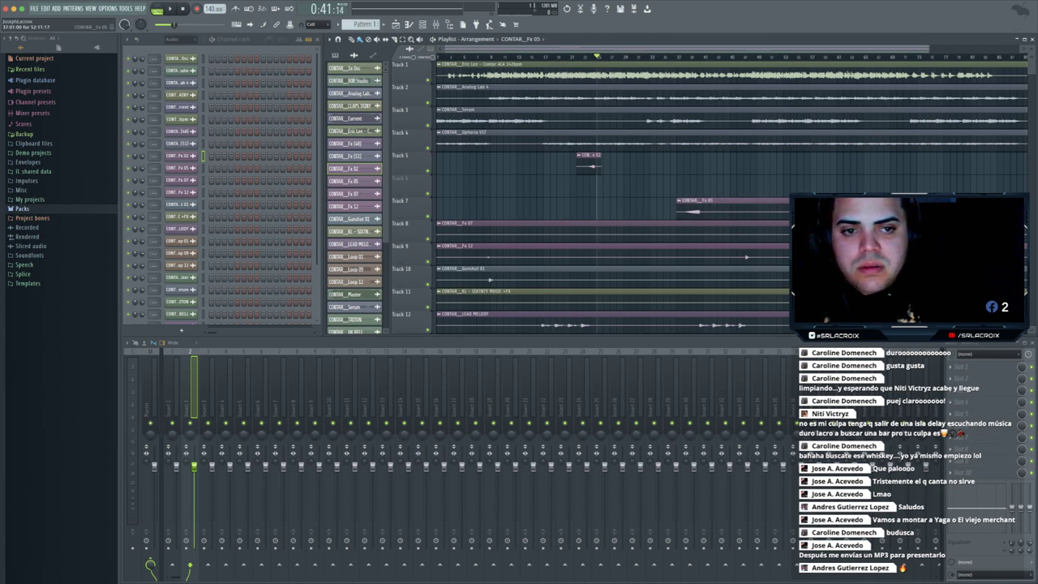
left_click(344, 181)
left_click_drag(437, 232, 806, 232)
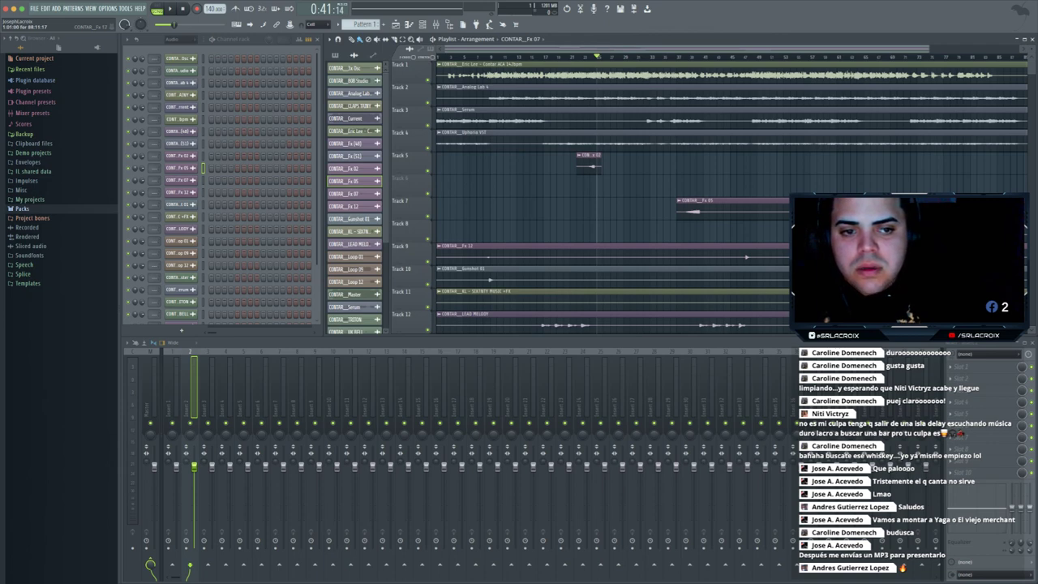
left_click_drag(438, 254, 476, 255)
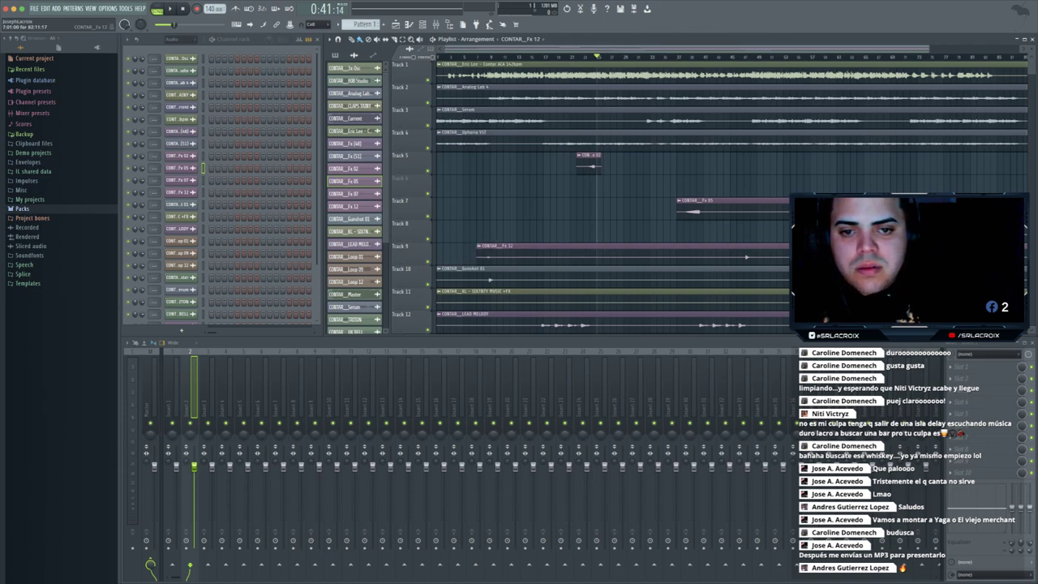
scroll(807, 233, "right", 4)
scroll(608, 195, "left", 2)
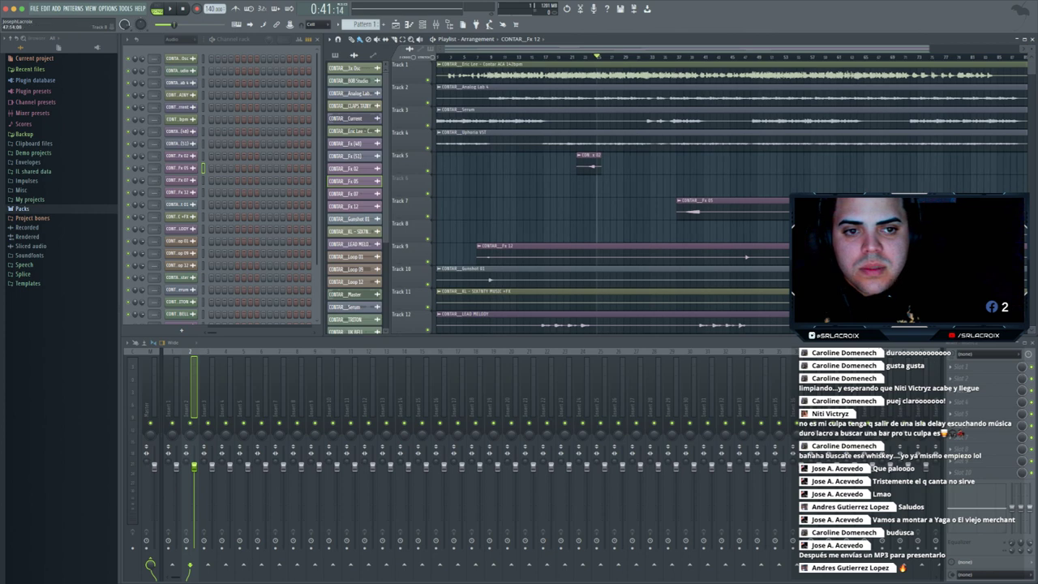
- Move the short Fx 02 clip to Track 13 with the other effects and the LEAD MELODY clip up to Track 5
left_click_drag(590, 166, 591, 274)
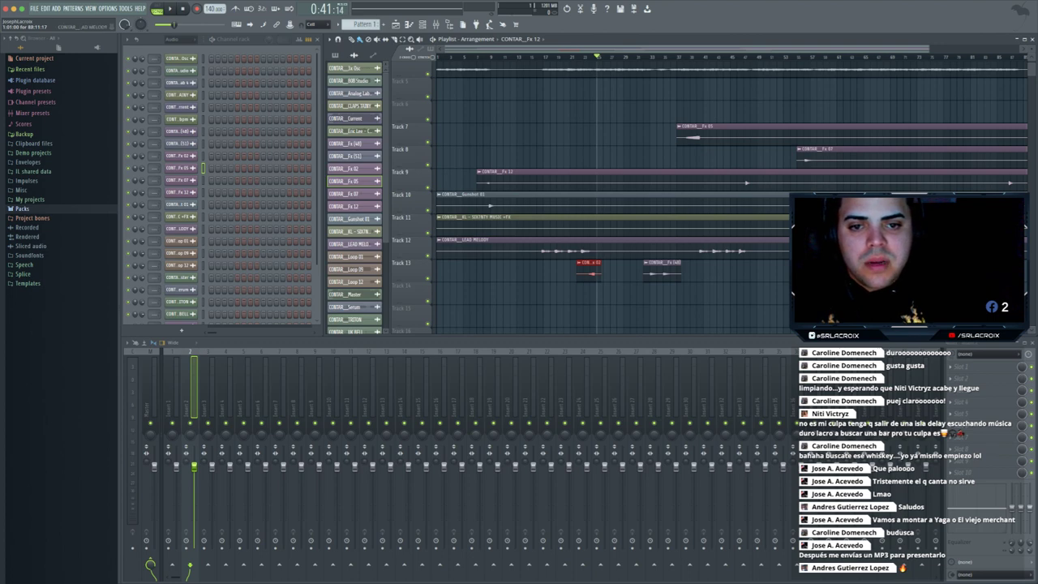
left_click_drag(590, 243, 591, 155)
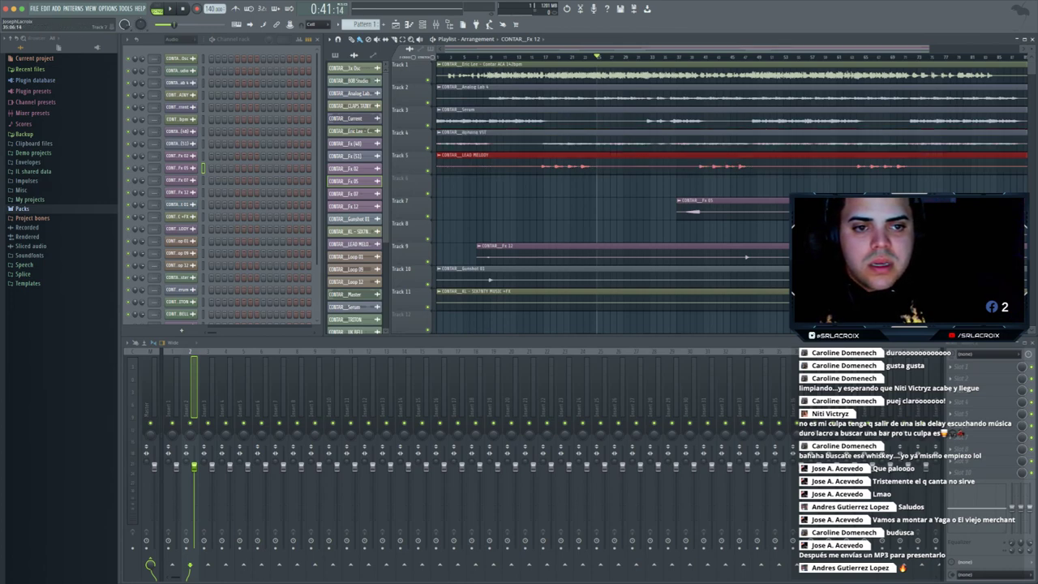
- Play the arrangement from bar 73 to audition the MUSIC +FX clip on Track 11
scroll(691, 211, "down", 7)
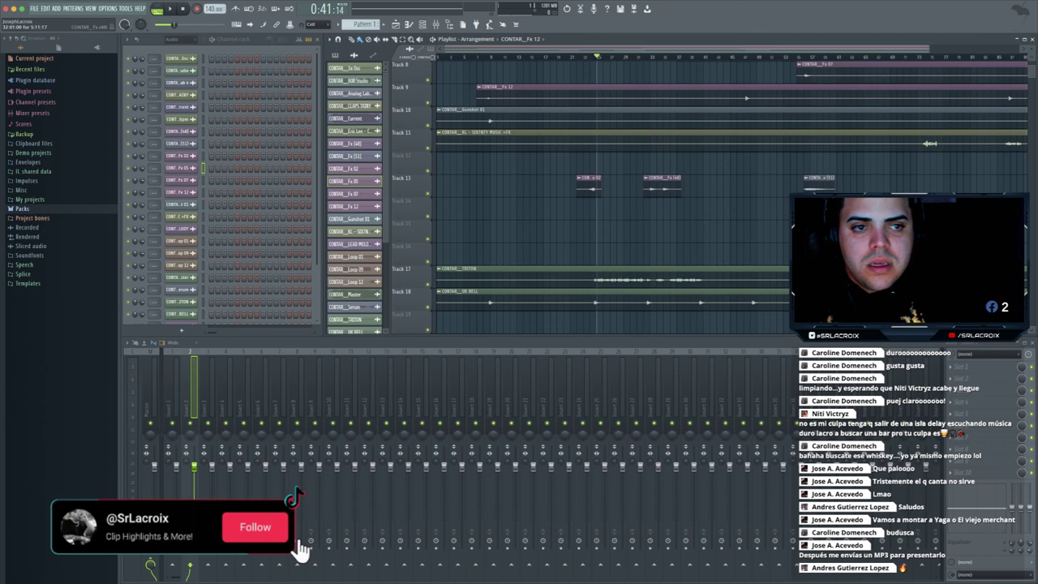
left_click(919, 57)
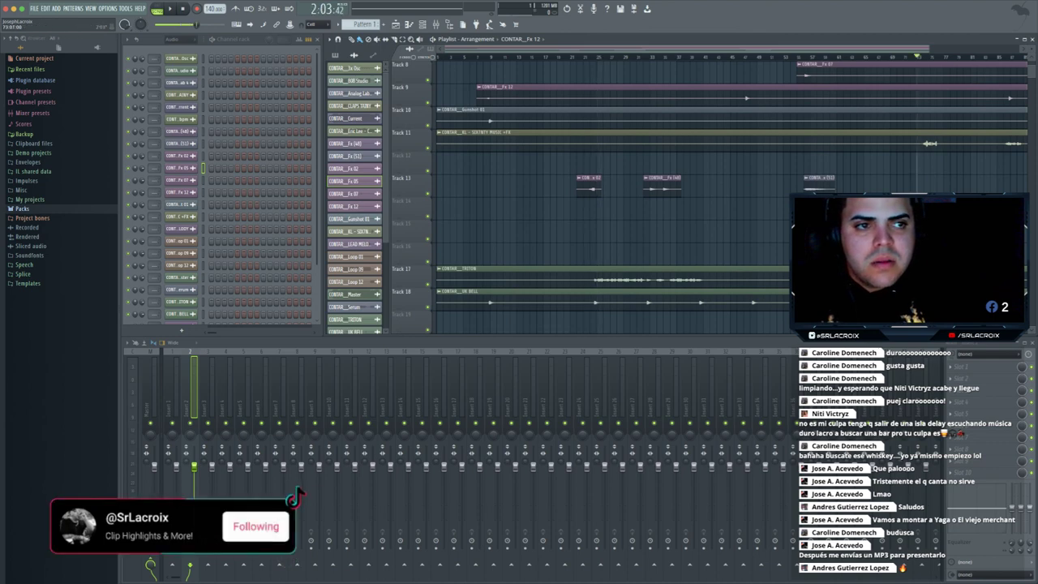
key("space")
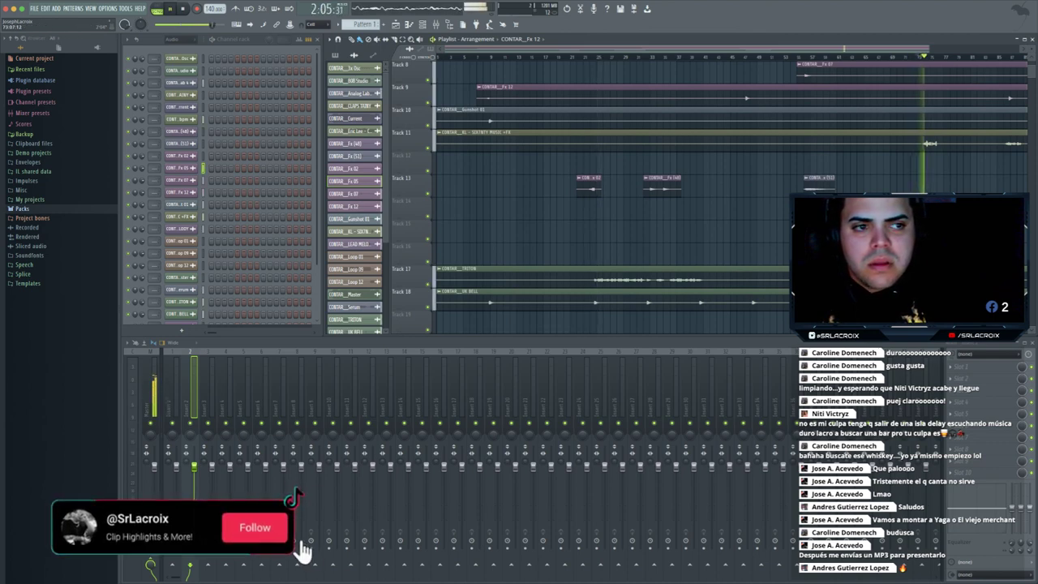
key("space")
- Move the TRITON clip up to Track 6, directly below the LEAD MELODY clip
left_click_drag(504, 280, 538, 103)
key("shift+Down")
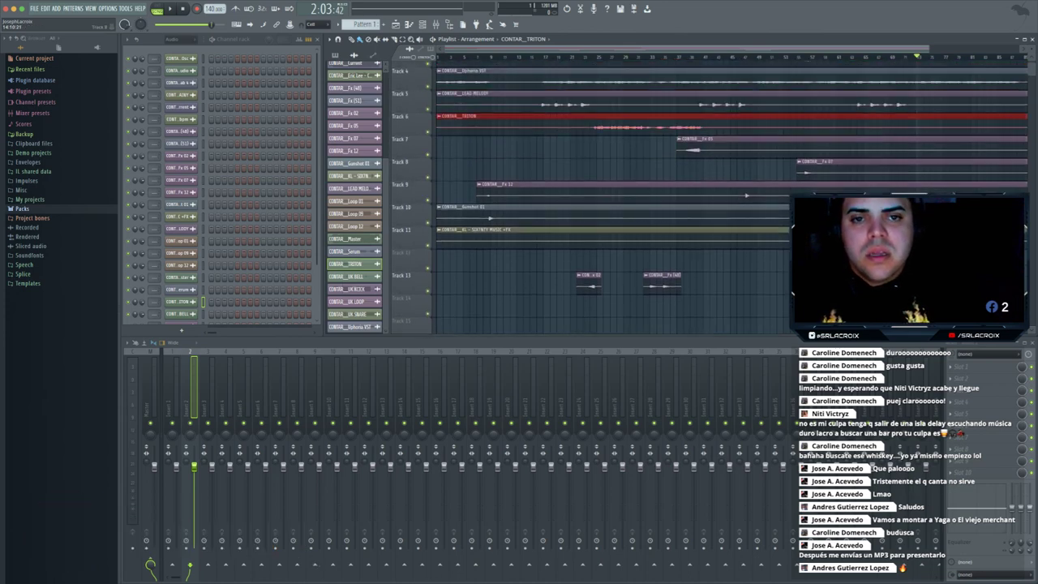
- Stack the Serum, Uphoria VST, LEAD MELODY and TRITON clips on Track 2 with the Analog Lab 4 clip
scroll(608, 194, "up", 3)
left_click_drag(538, 120, 538, 98)
left_click_drag(538, 144, 539, 121)
key("ctrl+z")
key("ctrl+z")
key("ctrl+z")
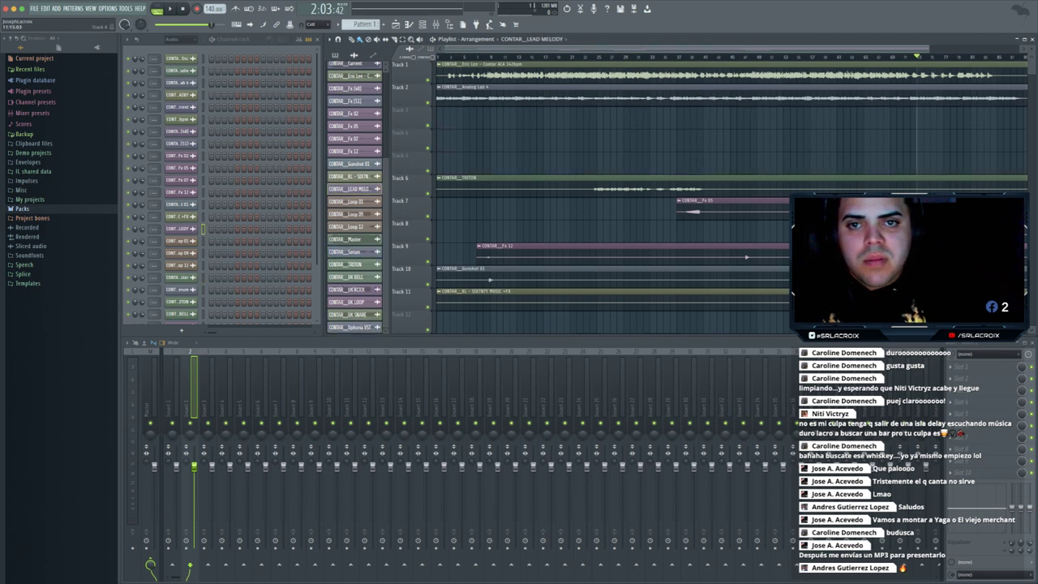
key("ctrl+z")
key("ctrl+z")
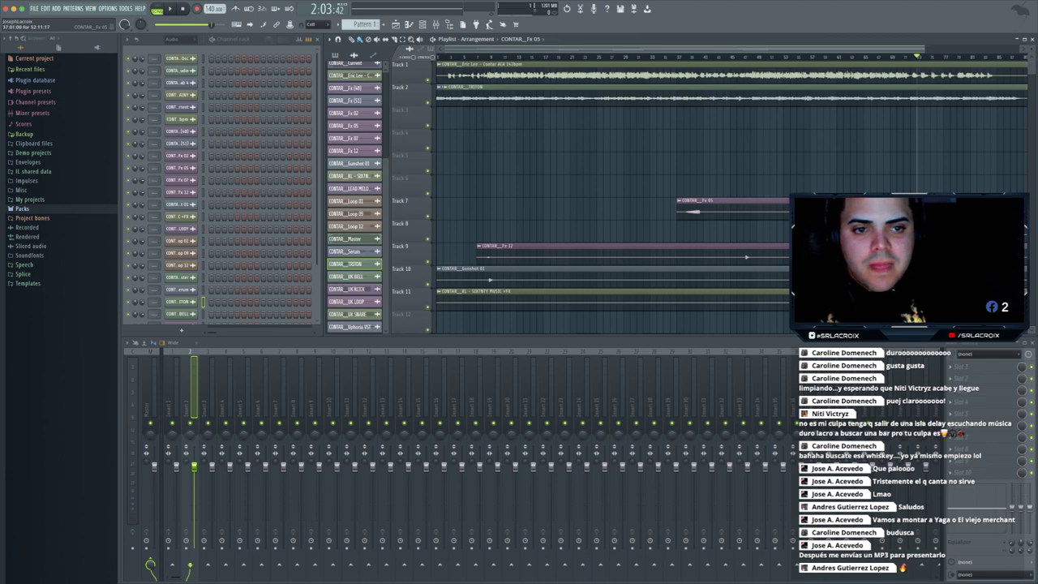
- Gather the Fx 05, Fx 07 and Gunshot 01 clips onto Track 9 alongside the Fx 12 clip
key("ctrl+z")
key("ctrl+z")
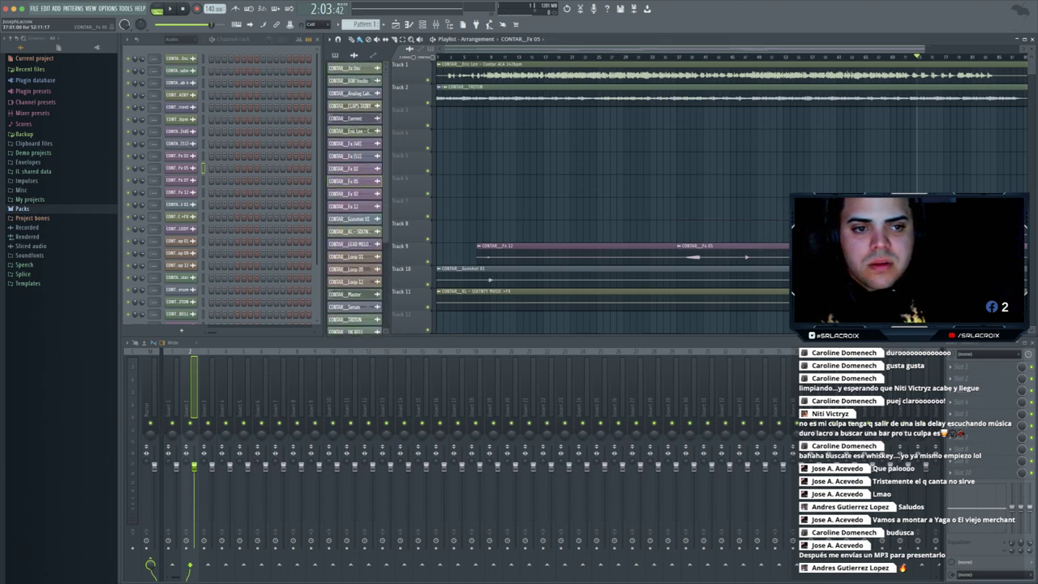
left_click_drag(810, 234, 811, 256)
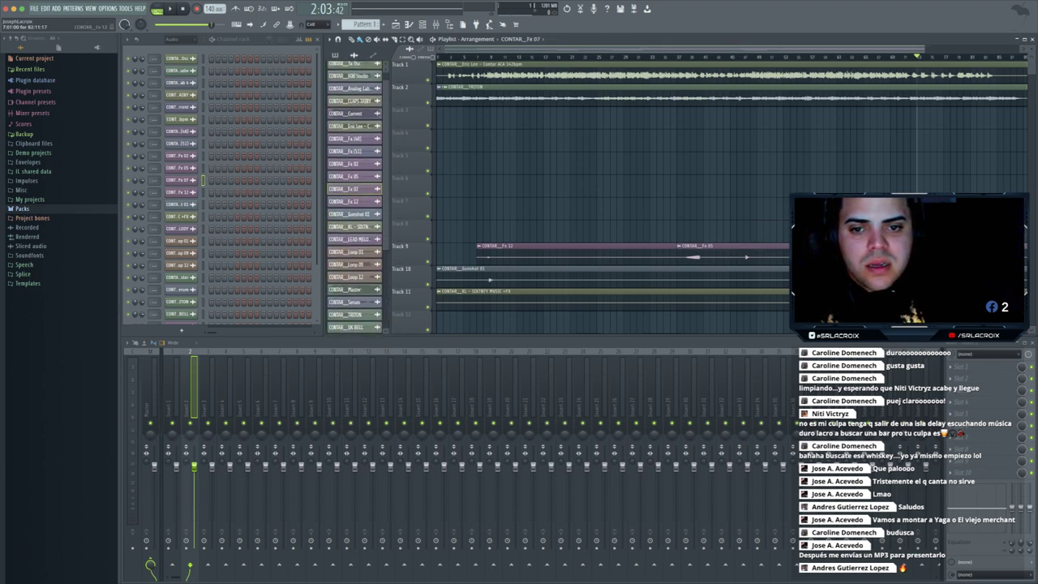
key("ctrl+z")
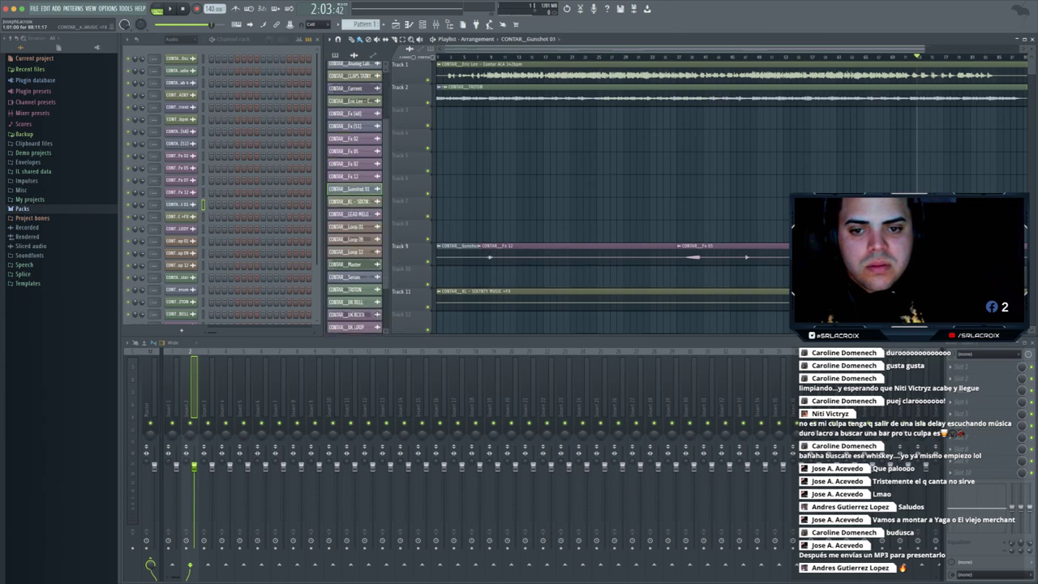
key("ctrl+z")
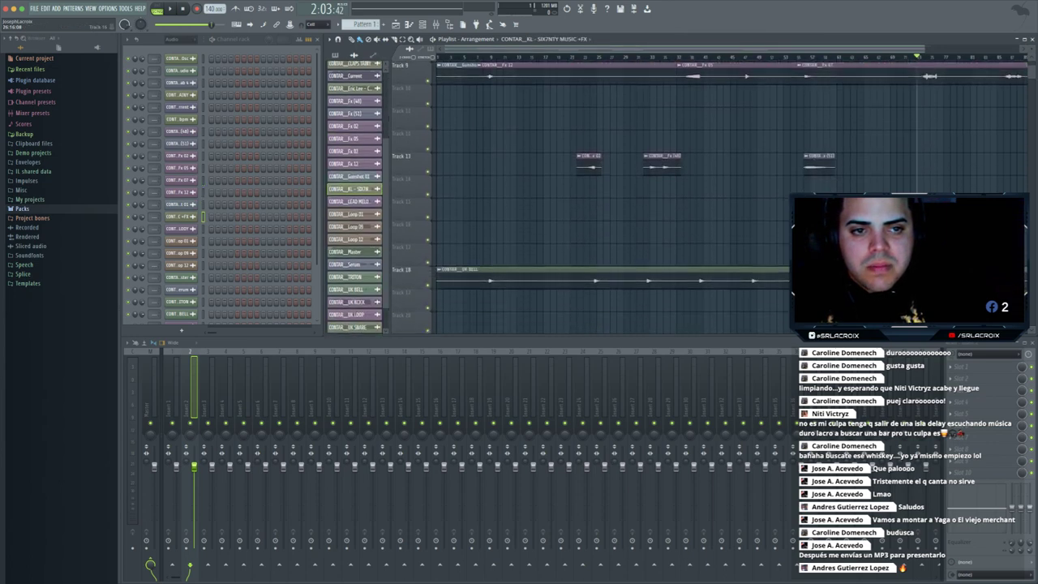
- Move the combined effects clips from Track 9 to Track 13 and the UK BELL clip from Track 18 to Track 12
scroll(610, 243, "up", 1)
left_click(434, 118)
key("shift+Down")
key("shift+Down")
key("shift+Down")
key("shift+Down")
scroll(442, 121, "down", 10)
scroll(442, 122, "up", 8)
left_click(519, 269)
left_click_drag(515, 270, 515, 138)
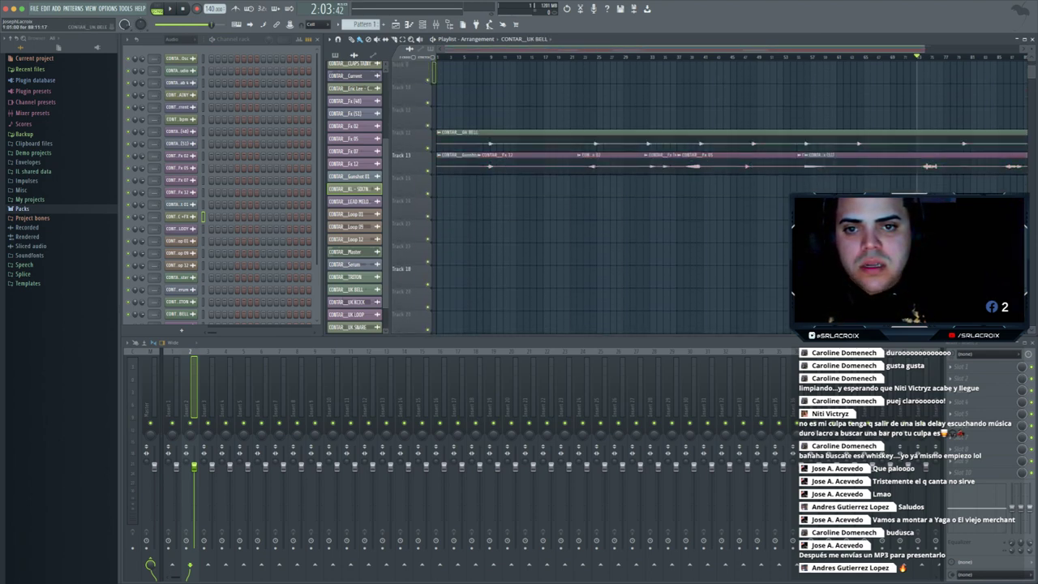
- Merge the UK BELL clip with the effects clips on one track and move them all up to Track 10
scroll(513, 195, "up", 8)
scroll(514, 243, "down", 2)
key("ctrl+z")
key("ctrl+z")
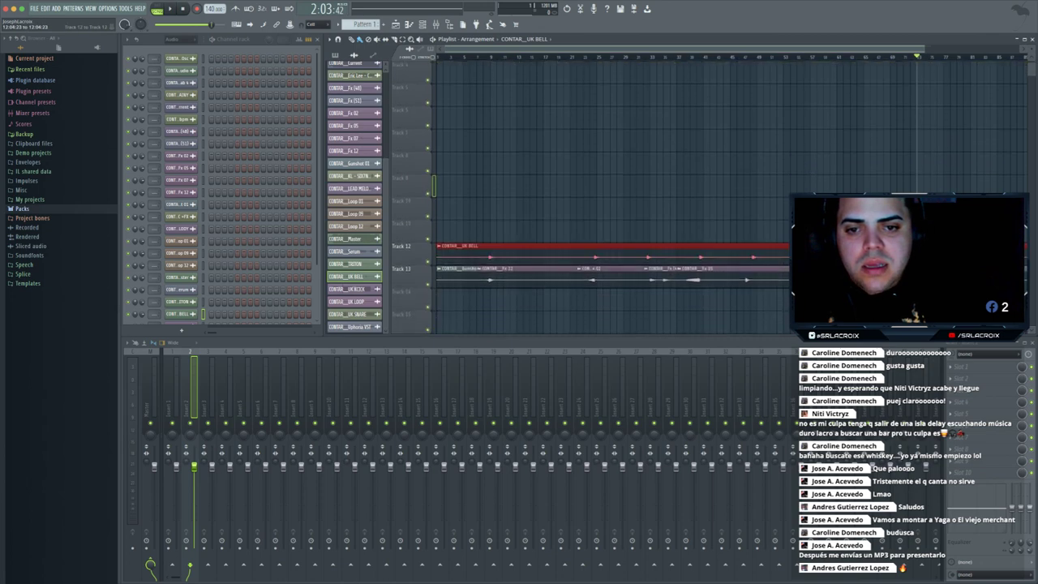
key("ctrl+z")
key("ctrl+z")
key("ctrl+z")
key("ctrl+z")
key("shift+Up")
key("shift+Up")
key("shift+Up")
key("shift+Up")
key("shift+Up")
key("ctrl+z")
key("ctrl+z")
key("ctrl+z")
key("ctrl+z")
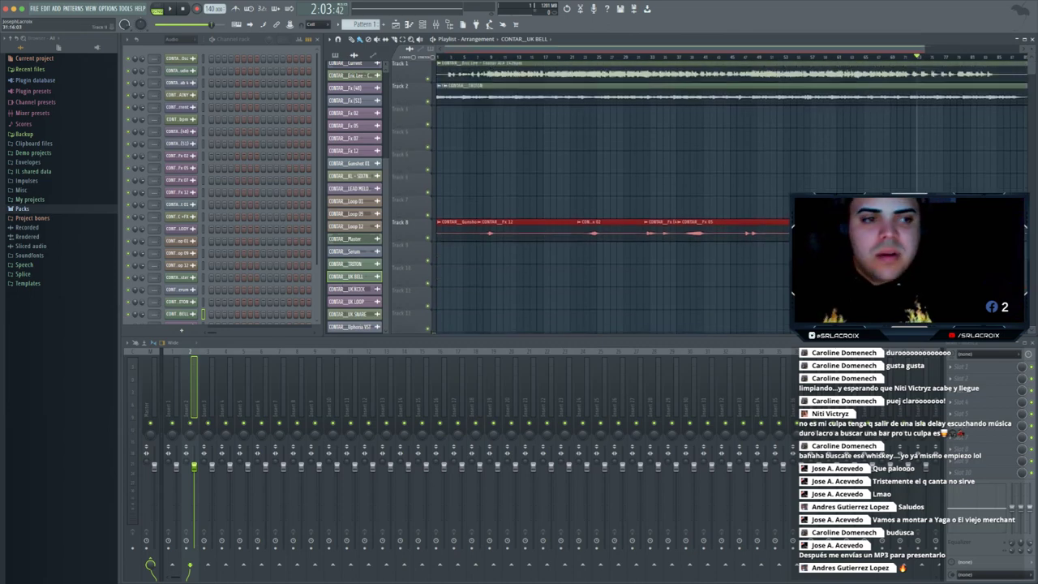
- Set the project tempo to 142 BPM and audition the arrangement's opening bars
mouse_move(477, 56)
left_mouse_down()
mouse_move(490, 57)
mouse_move(477, 57)
left_mouse_up()
key("space")
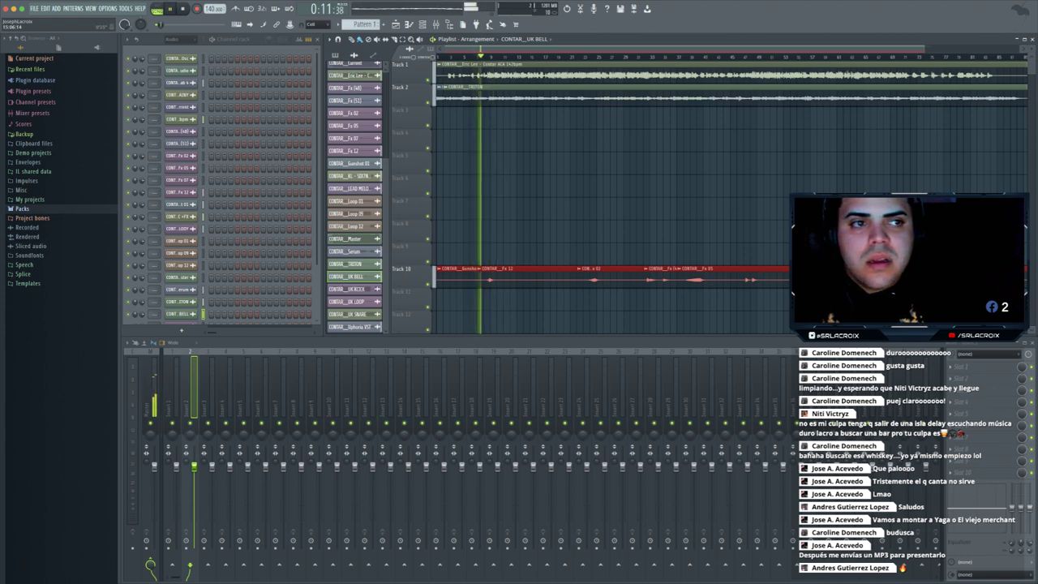
left_click_drag(923, 49, 571, 50)
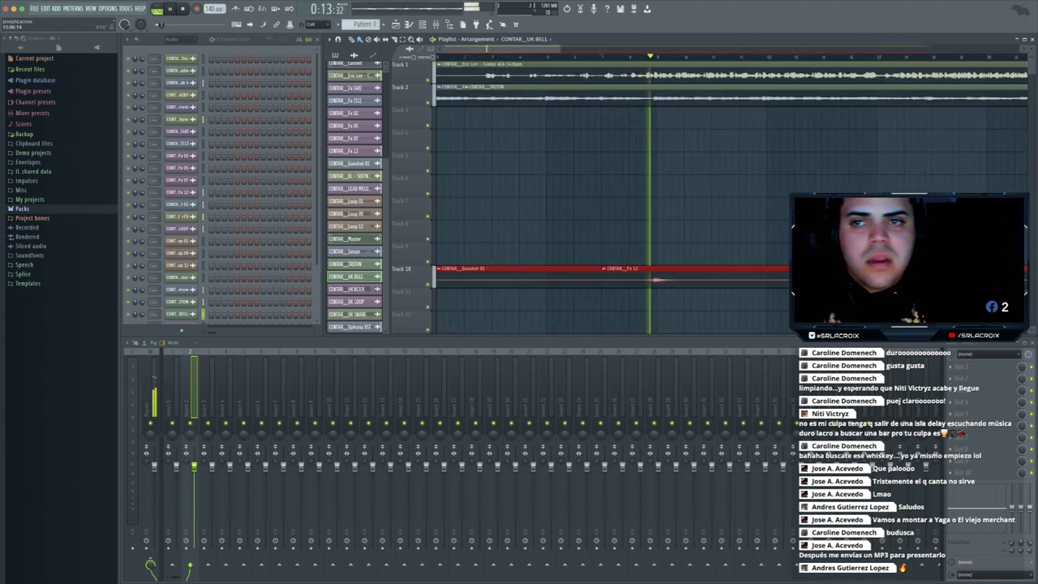
key("space")
scroll(214, 8, "up", 2)
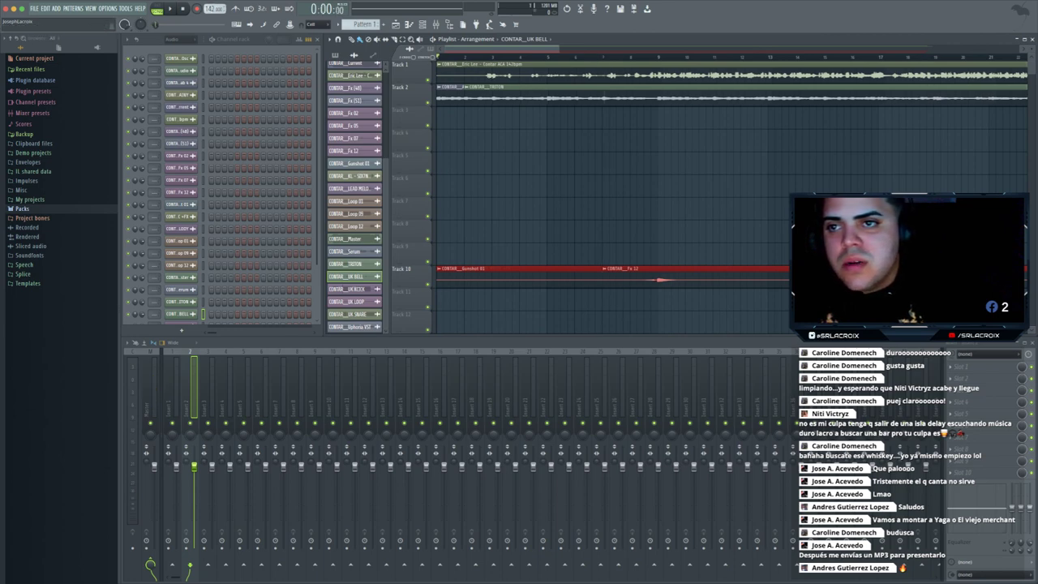
key("space")
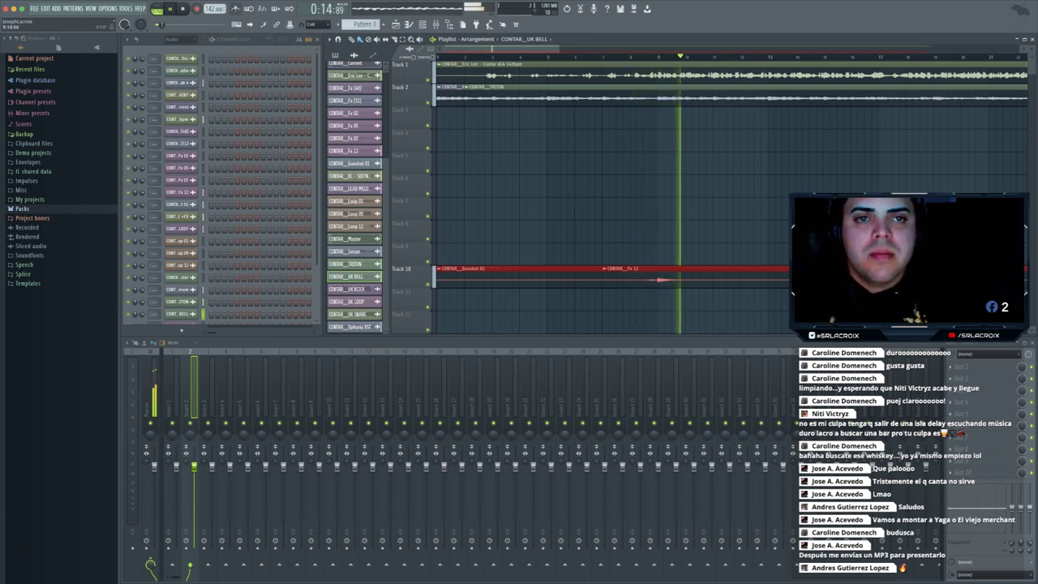
key("space")
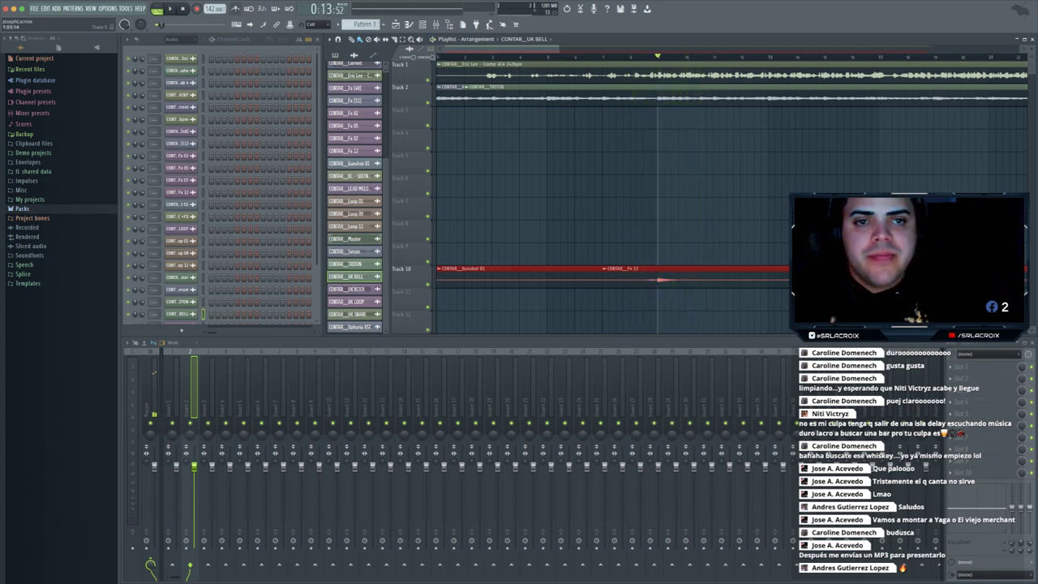
- Filter the channel rack to unsorted channels and load JayCactus - Shake Delay Hi-Hat from the Hi-Hats pack into the Sampler channel
left_click(172, 39)
left_click(180, 65)
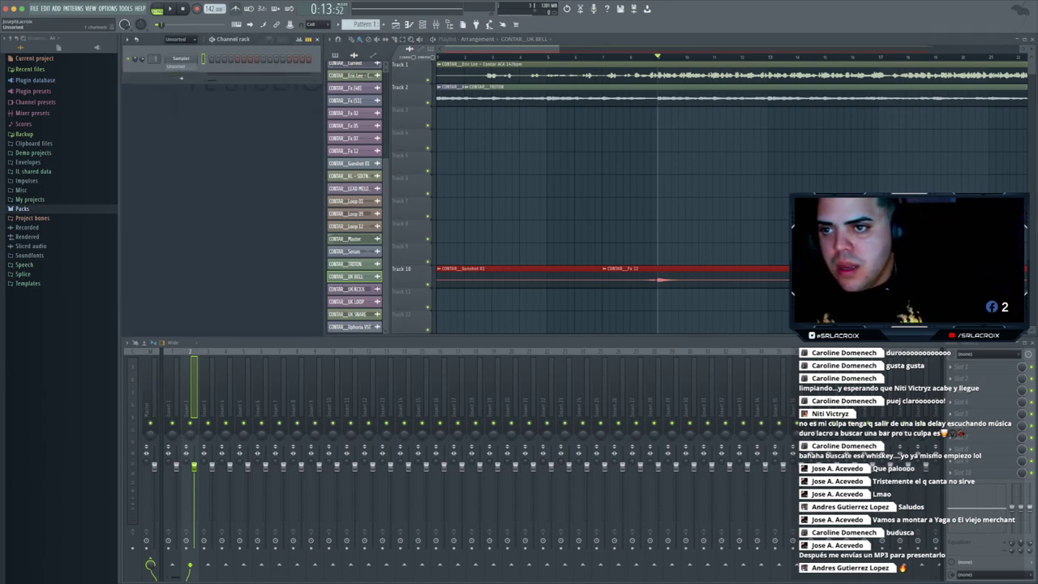
left_click(22, 208)
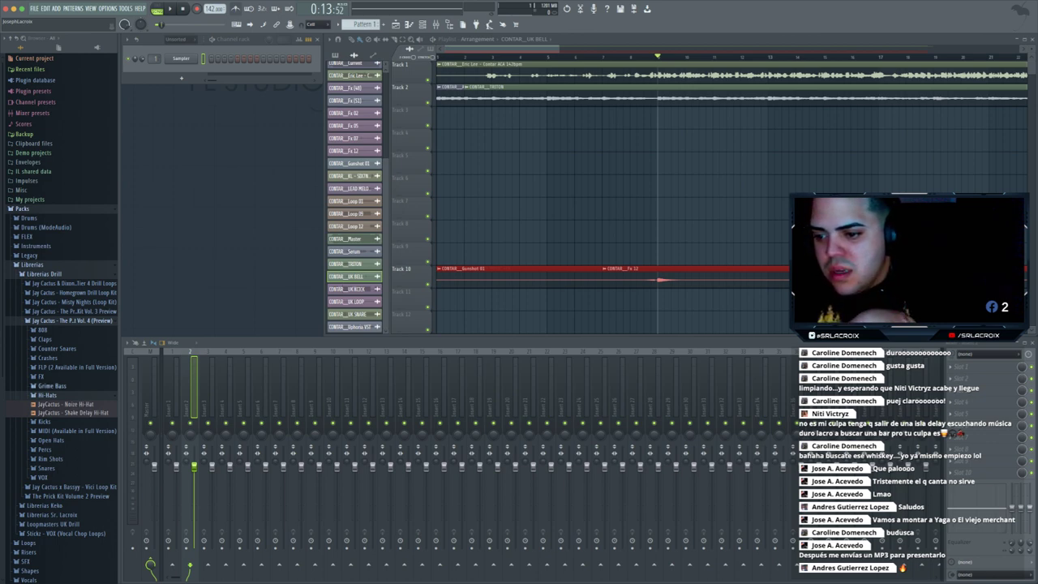
left_click(75, 413)
left_click_drag(74, 412, 174, 60)
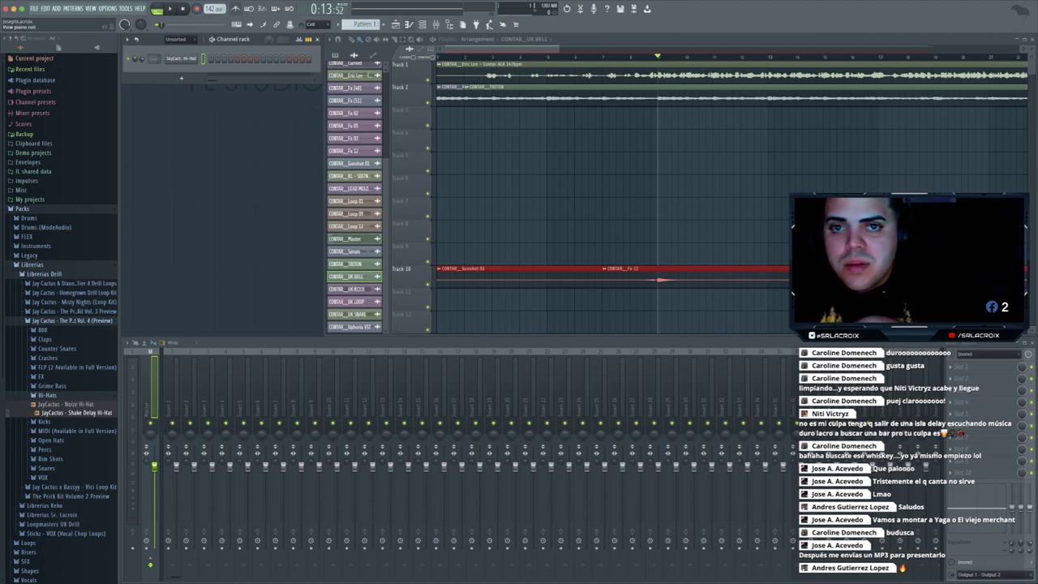
- Place Pattern 1 in the playlist on Track 3 at bar 9
left_click(335, 55)
left_click(350, 68)
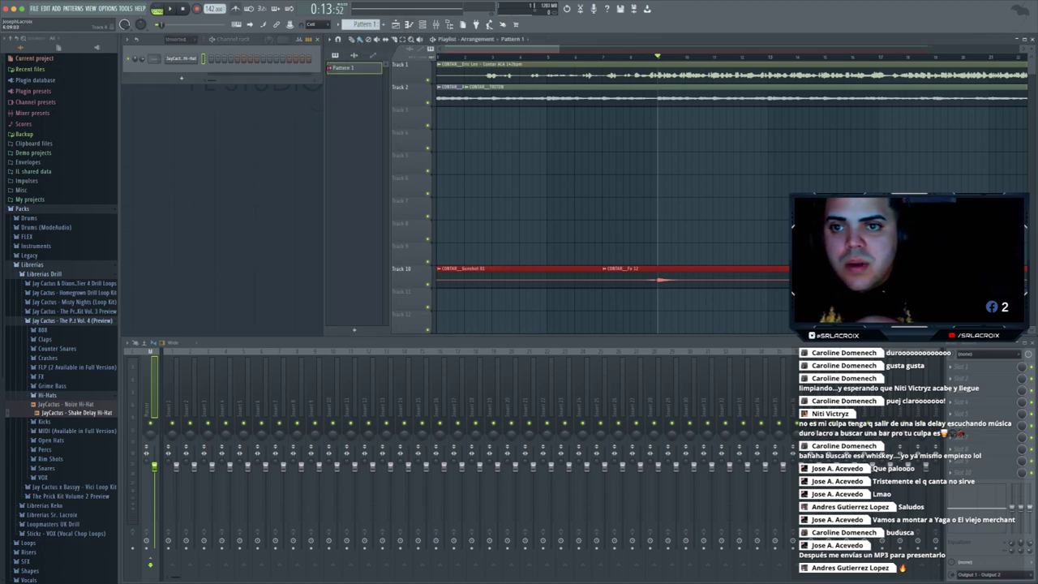
left_click(660, 119)
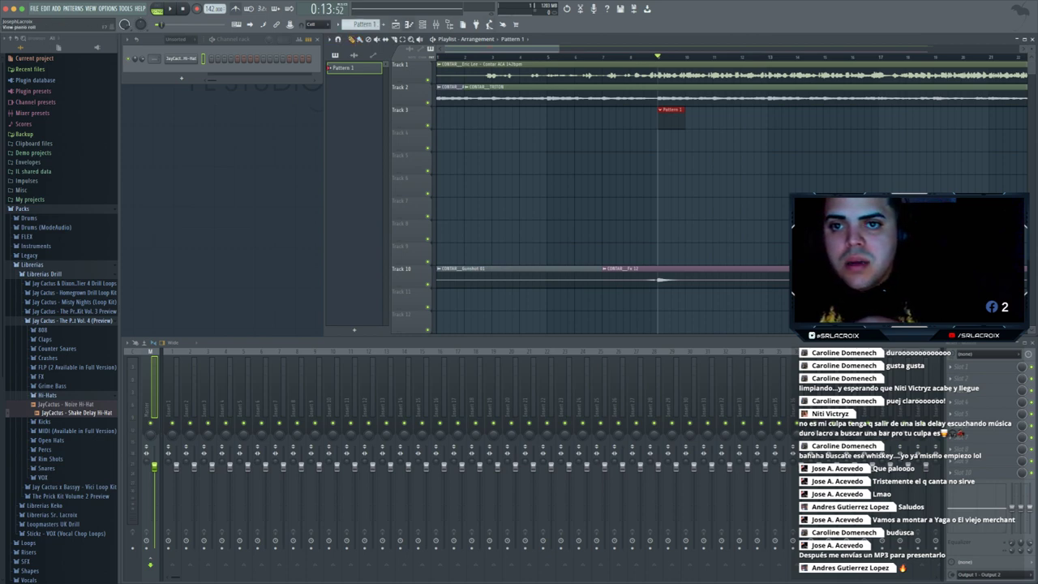
- Draw a two-bar syncopated pattern of eleven short C5 notes in the Shake Delay Hi-Hat channel's piano roll
left_click(396, 25)
key("F5")
key("F7")
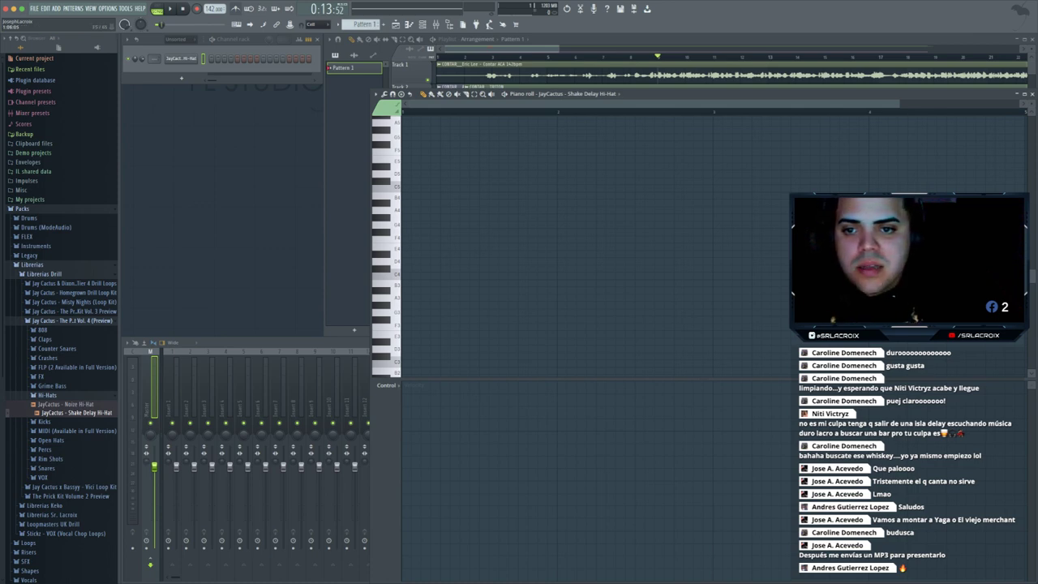
left_click(408, 189)
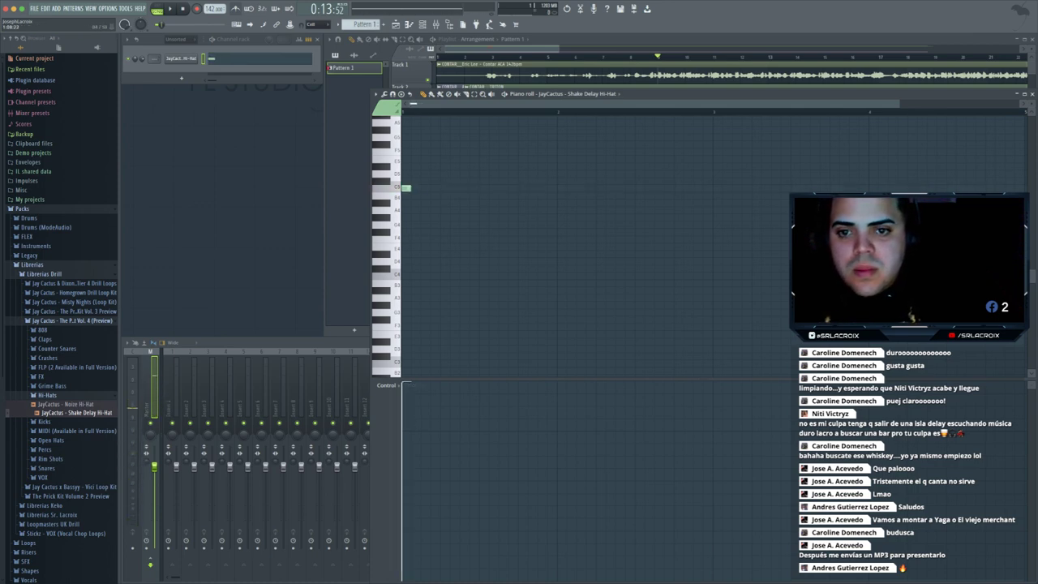
left_click(435, 188)
left_click(464, 188)
left_click(484, 189)
right_click(484, 188)
left_click(512, 188)
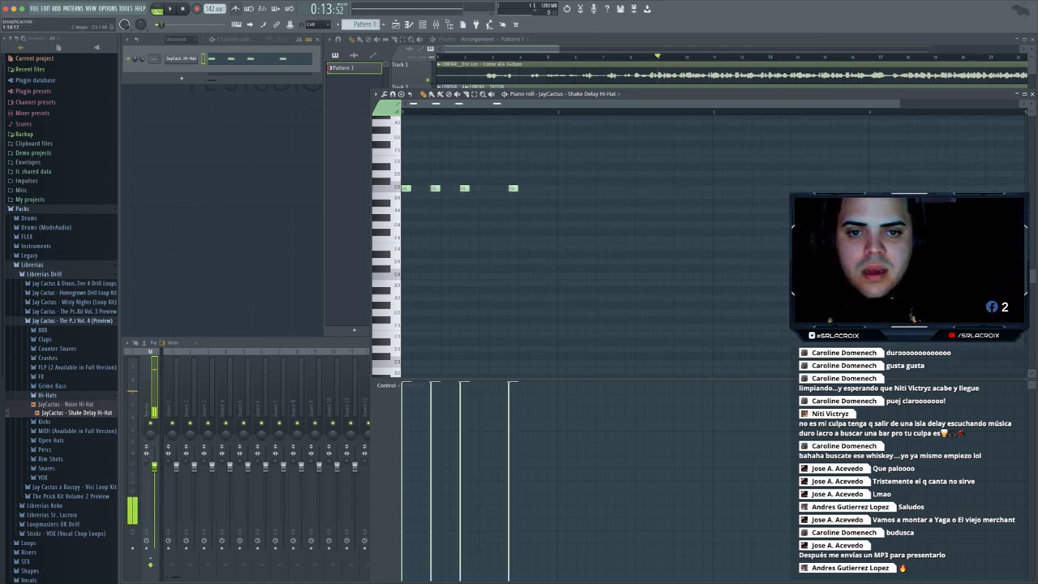
left_click(542, 188)
left_click(562, 188)
left_click(591, 188)
left_click(620, 188)
left_click(640, 189)
left_click(669, 189)
left_click(698, 188)
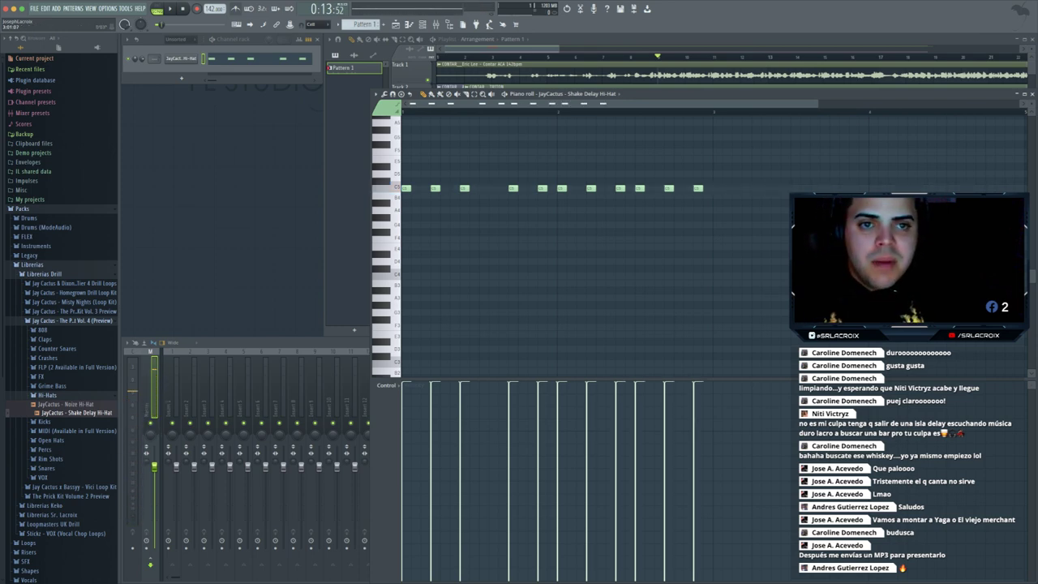
- Duplicate the two-bar hi-hat note pattern so it fills four bars
key("ctrl+a")
key("ctrl+b")
key("ctrl+d")
key("ctrl+d")
- Set the playlist loop region from bar 9 to bar 17 and audition the hi-hat pattern with the track
key("F5")
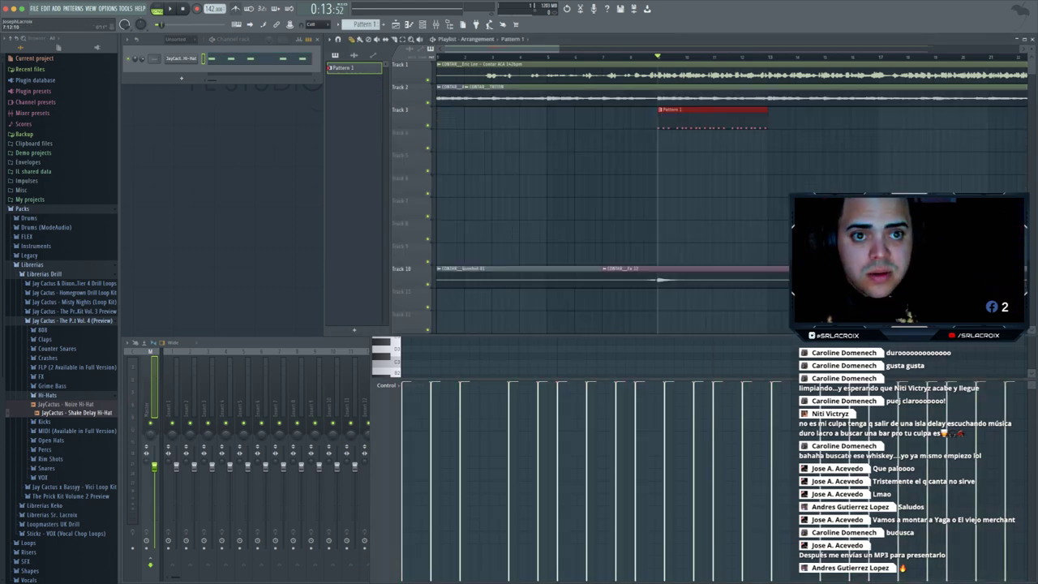
left_click_drag(658, 57, 884, 57)
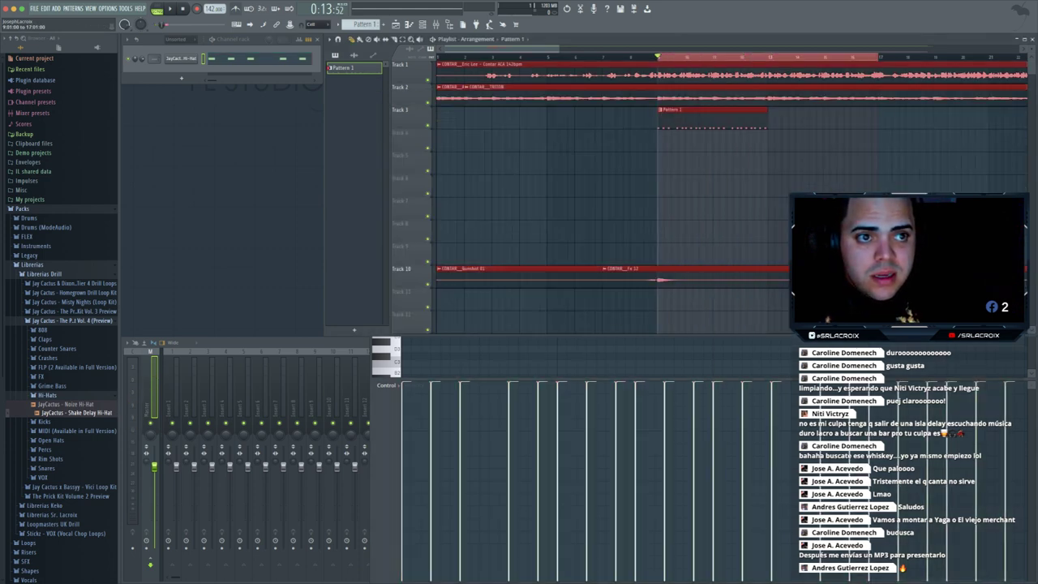
key("ctrl+d")
key("F7")
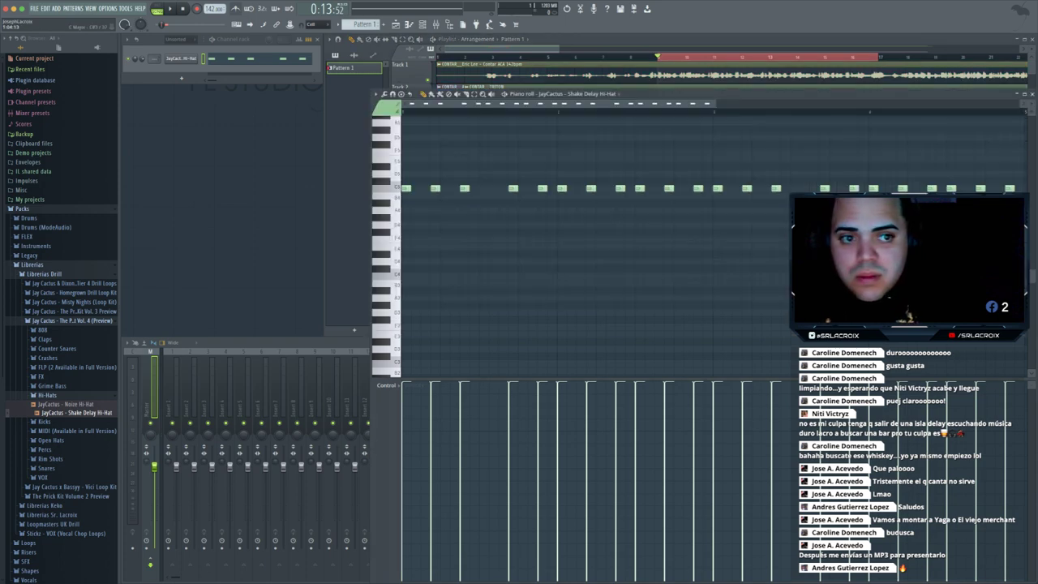
key("space")
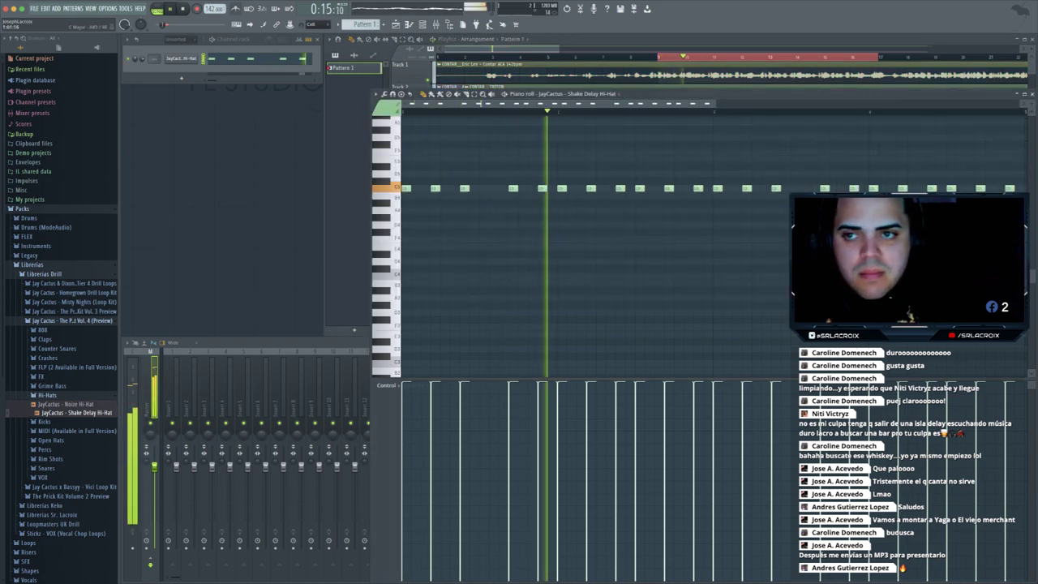
key("space")
key("space")
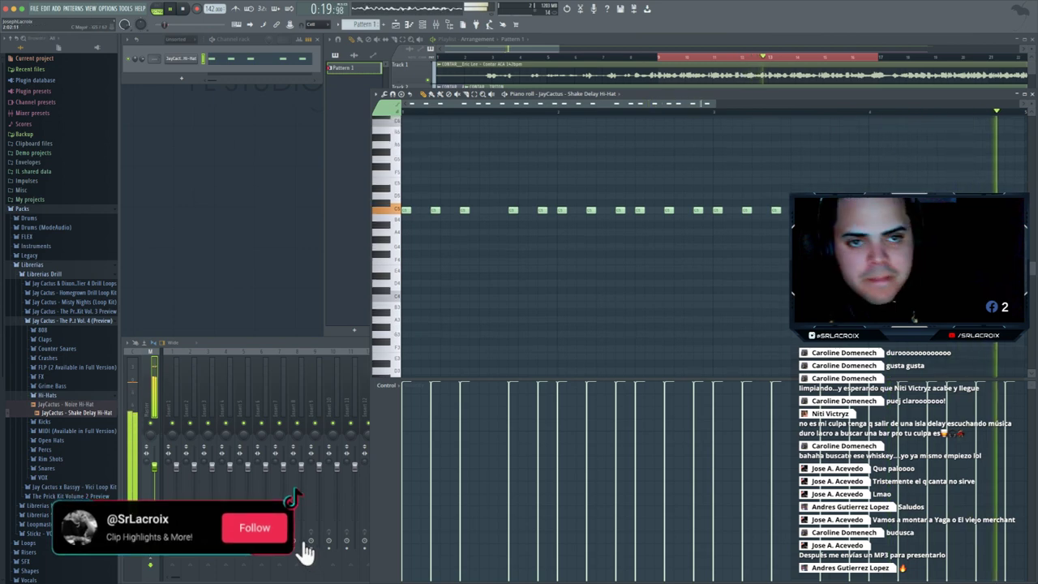
key("space")
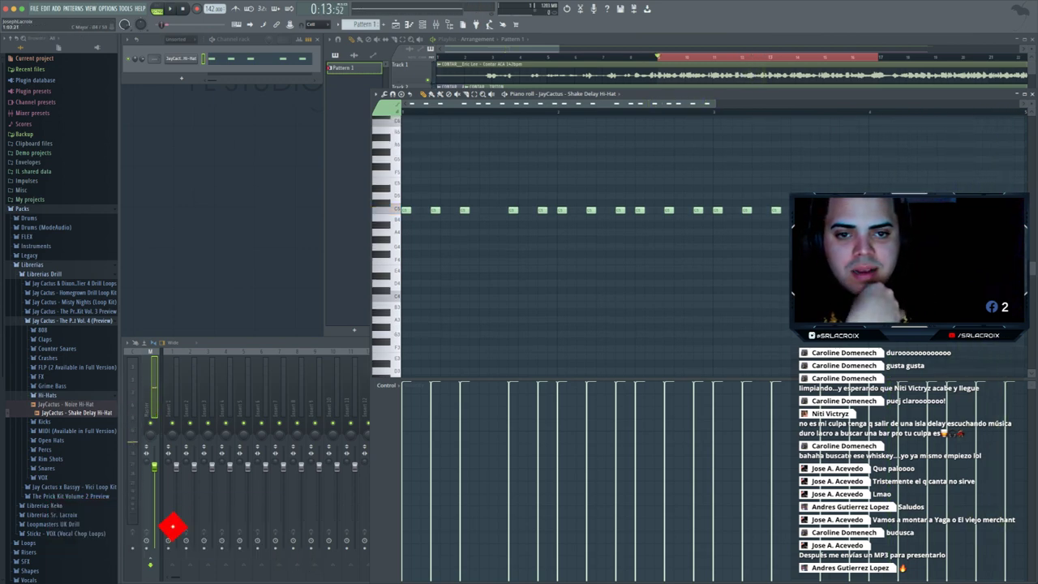
- Set the snap to 1/2 step and add three C5 notes after the last hi-hat of bar 2 to form a roll
left_click(317, 24)
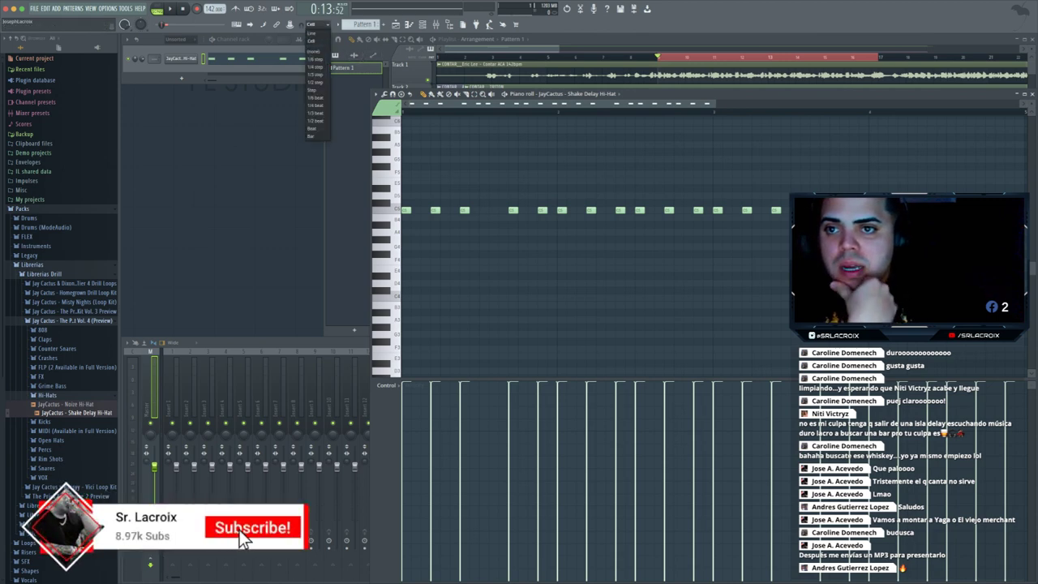
left_click(317, 82)
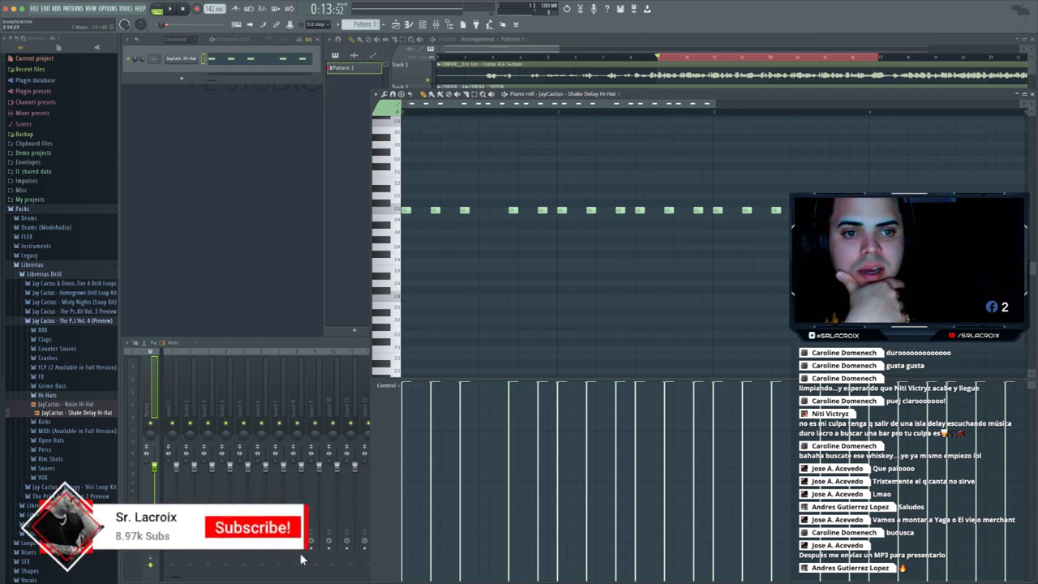
left_click(700, 210)
left_click(705, 210)
left_click(710, 210)
- Select the four hi-hat roll notes at the end of bar 2 and shape their velocities into a rising ramp
left_click_drag(709, 203, 695, 214)
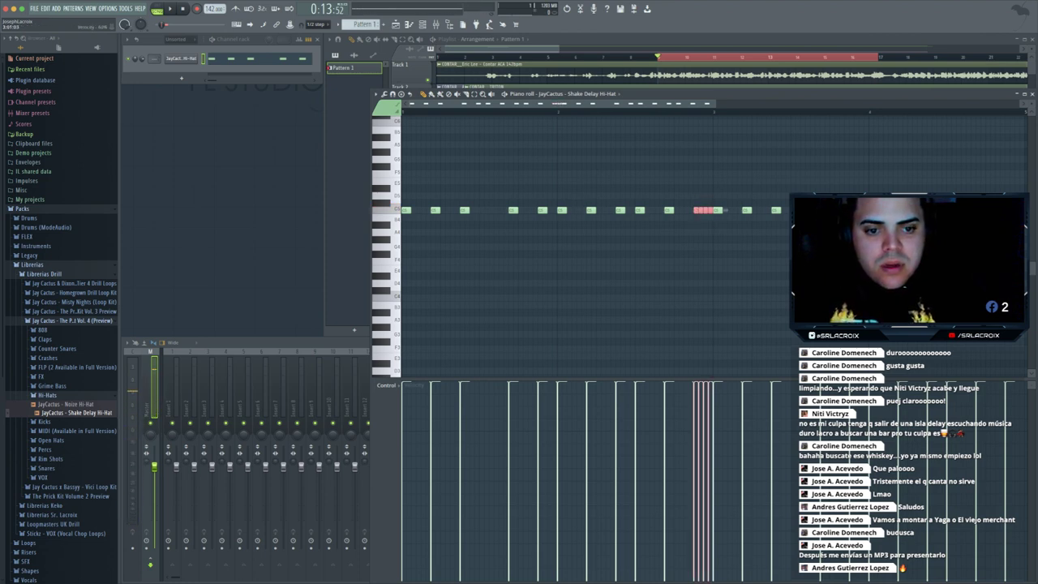
left_click_drag(709, 383, 688, 420)
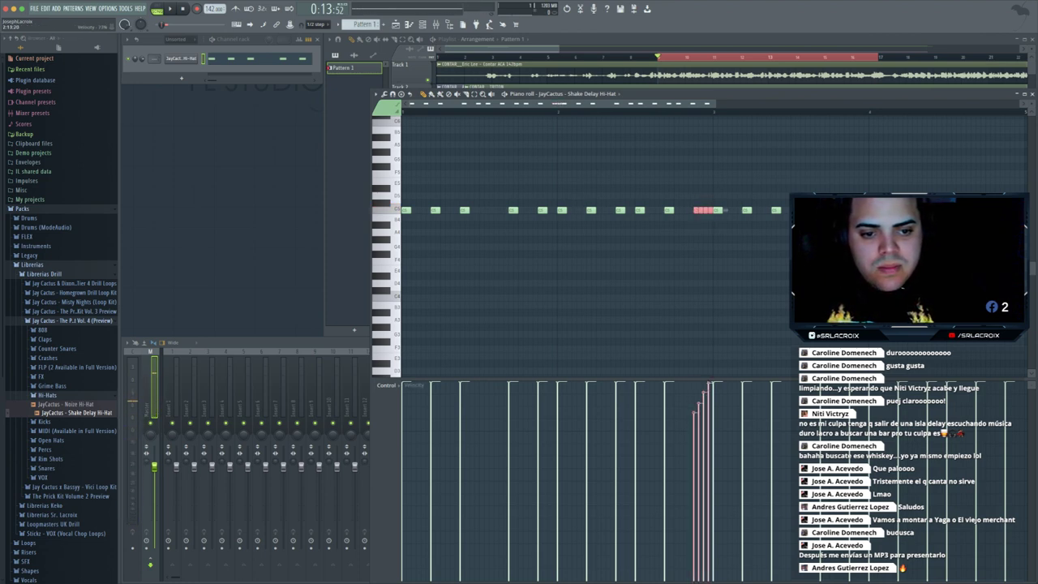
left_click_drag(671, 501, 682, 512)
- Sweep the note panning across the four hi-hat roll notes from left to right and audition the result
left_click(386, 385)
left_click(406, 401)
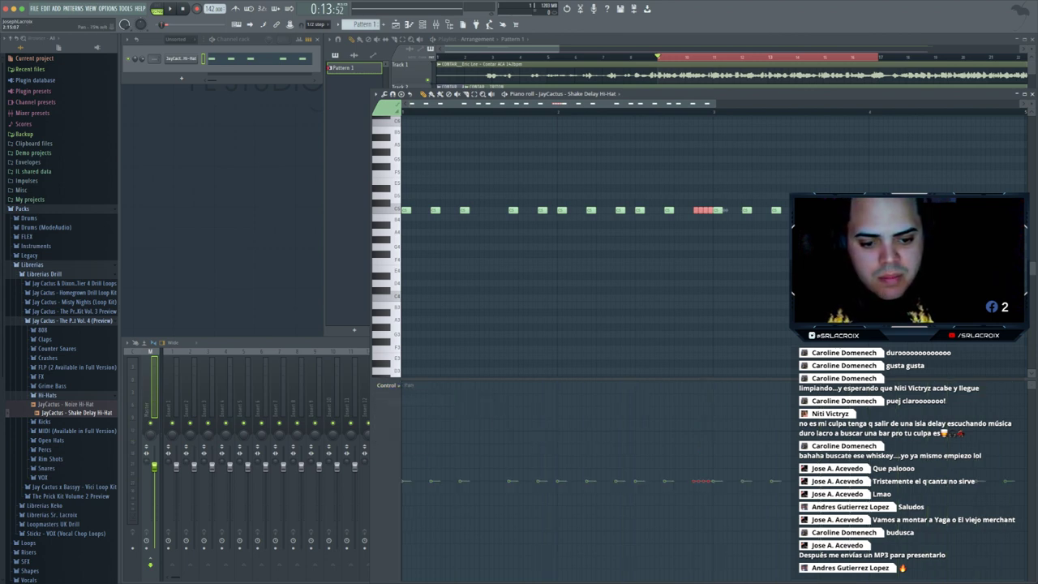
left_click_drag(694, 552, 709, 479)
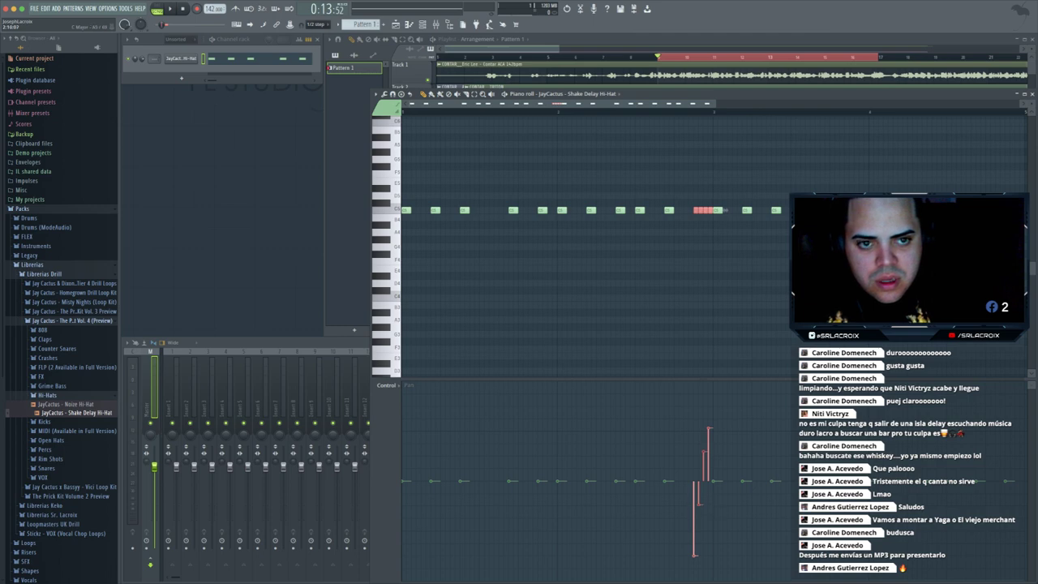
key("space")
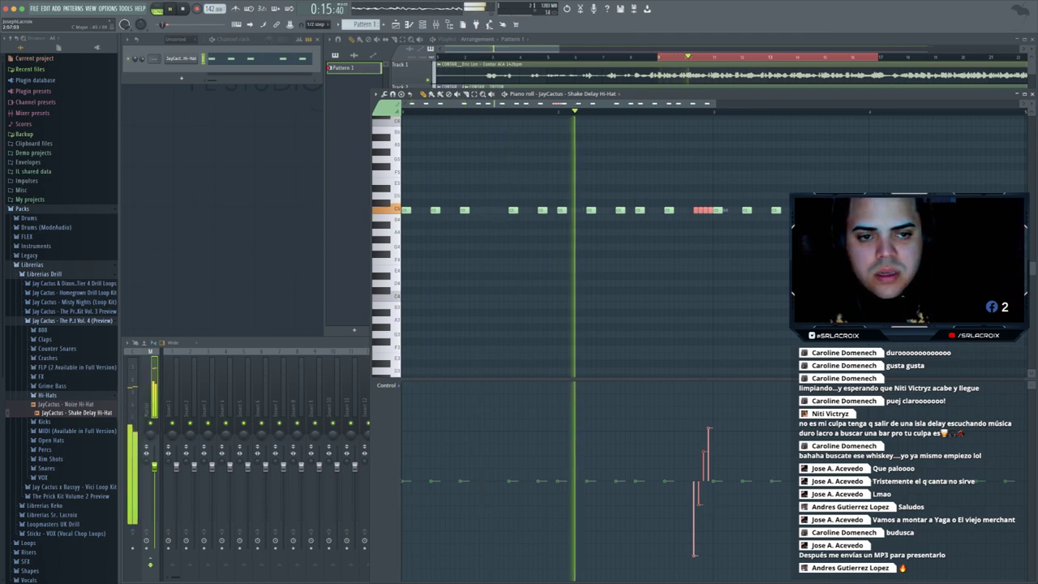
key("space")
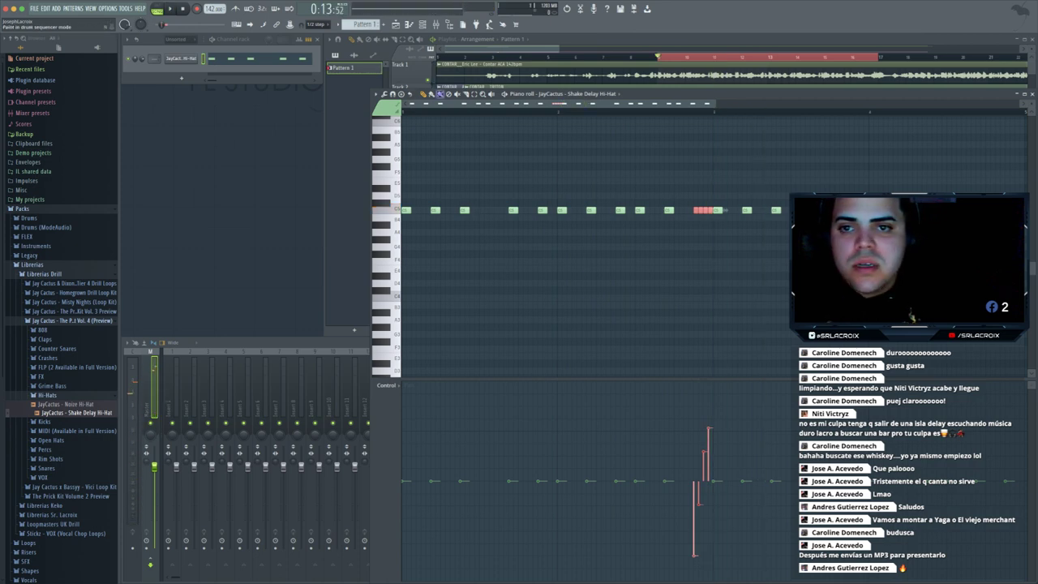
- Set the snap to 1/3 step and add a triplet of E4 hi-hat notes starting at the middle of bar 4
left_click(314, 25)
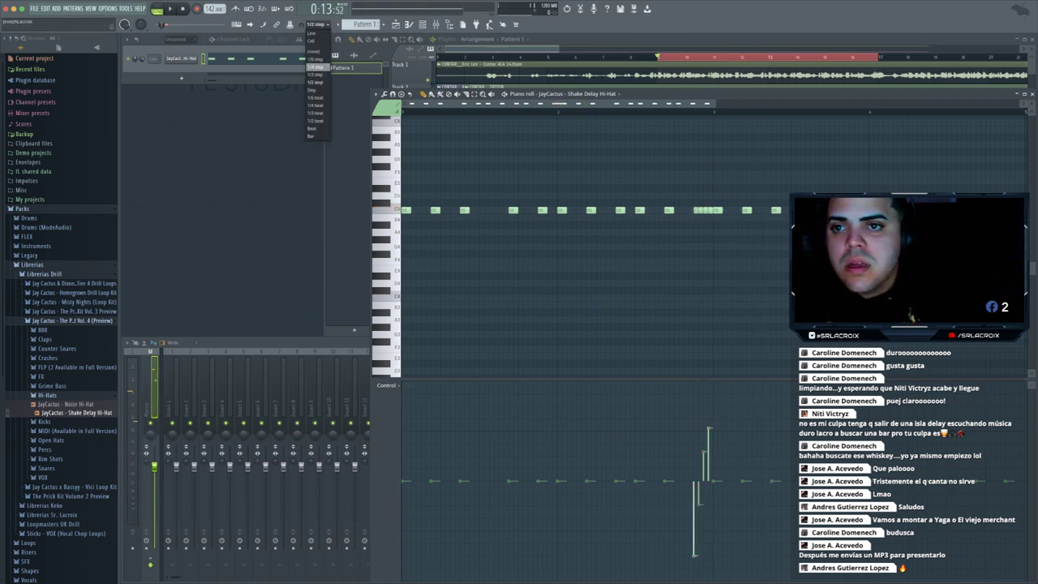
left_click(316, 75)
left_click_drag(560, 104, 729, 104)
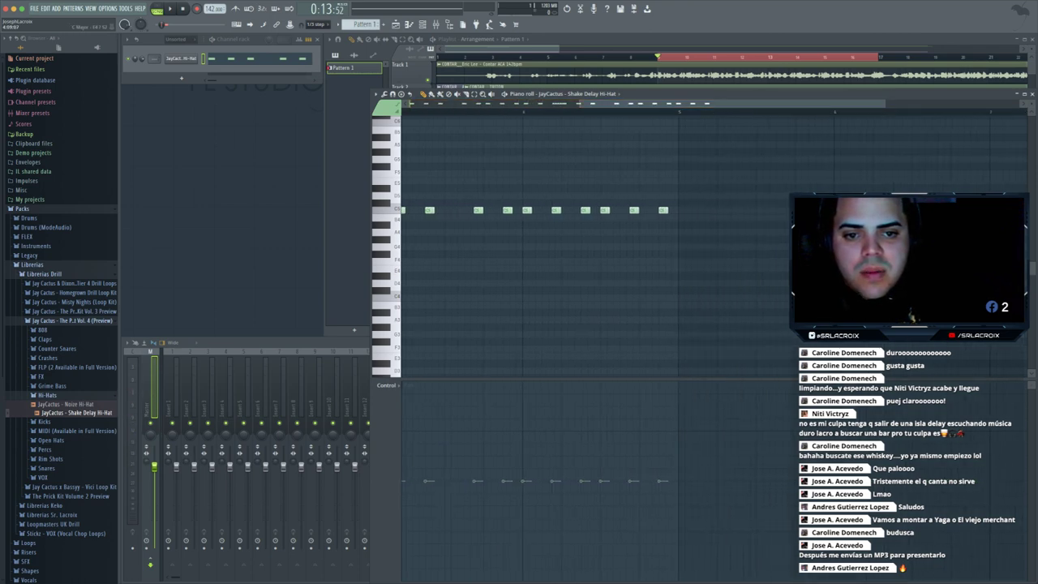
left_click(604, 269)
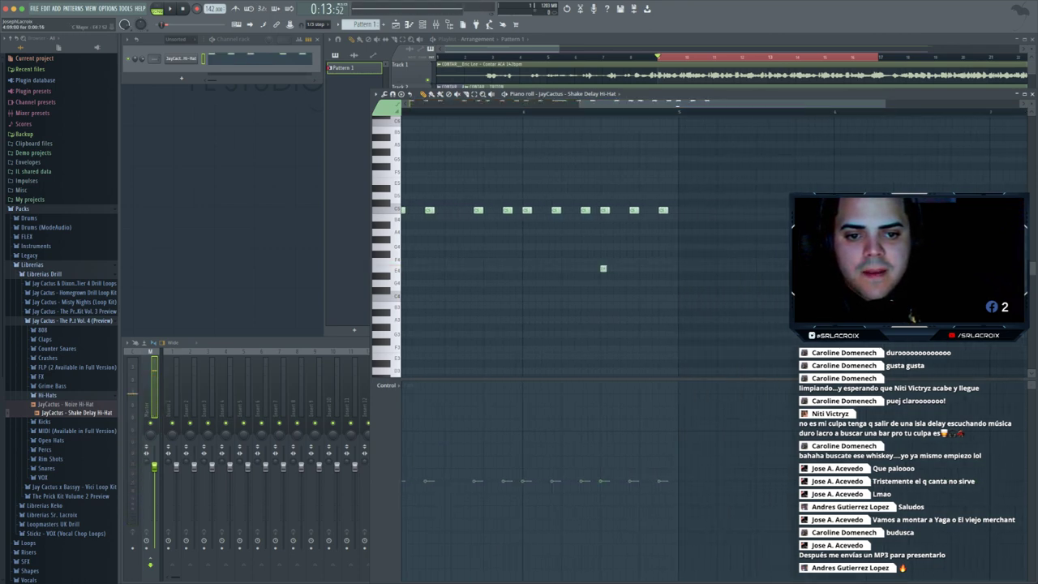
left_click(613, 268)
left_click_drag(613, 268, 609, 268)
left_click(619, 269)
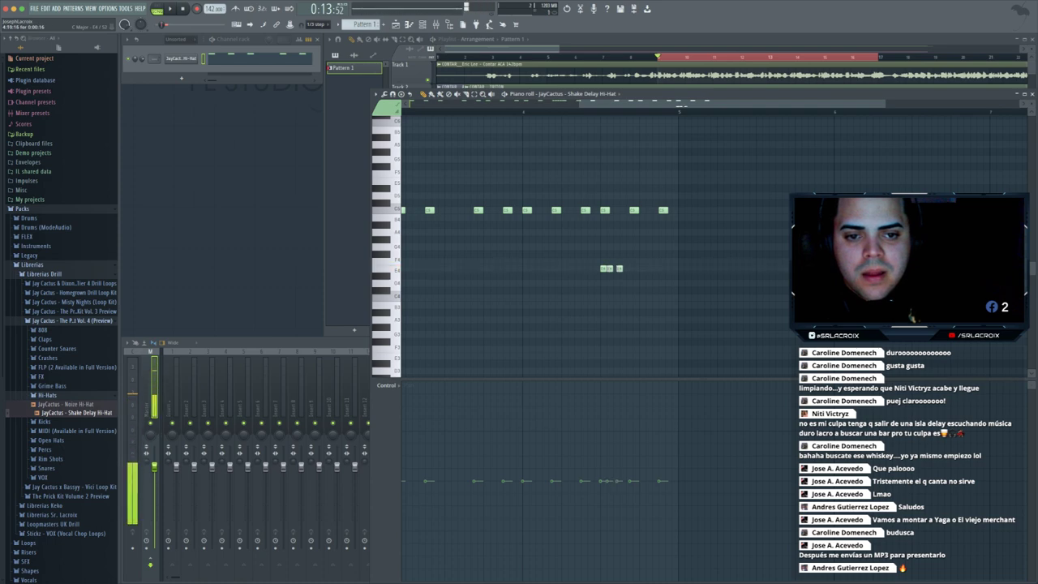
- Add a triplet of adjoining G4 hi-hat notes right after the E4 triplet in bar 4
left_click(625, 246)
left_click(632, 246)
left_click(640, 246)
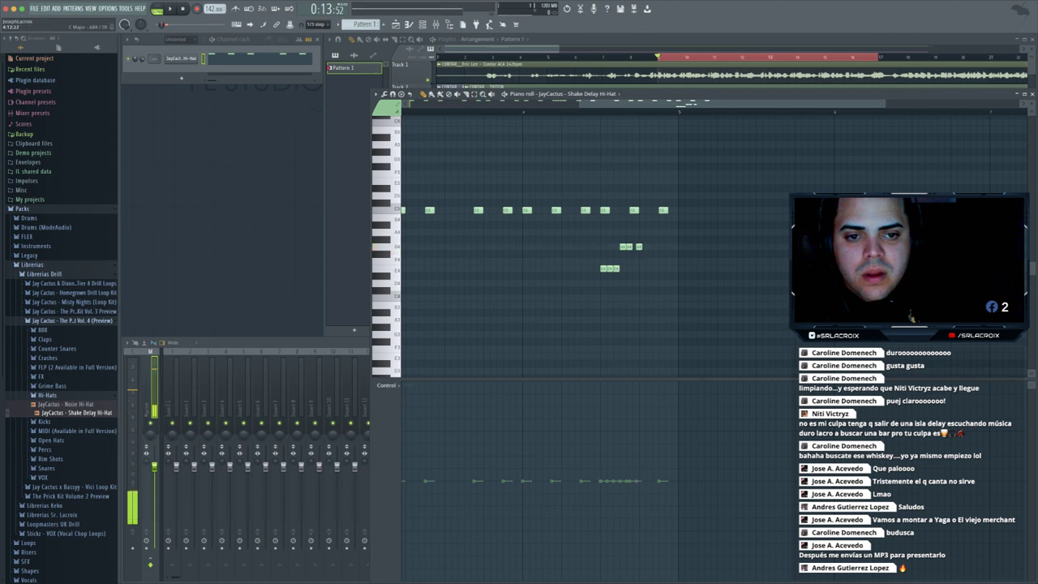
left_click_drag(639, 247, 635, 247)
- Complete the roll through the end of bar 4 with three F5 and three D5 notes, clearing the last two C5 hi-hats
left_click(642, 174)
left_click(649, 173)
left_click(655, 174)
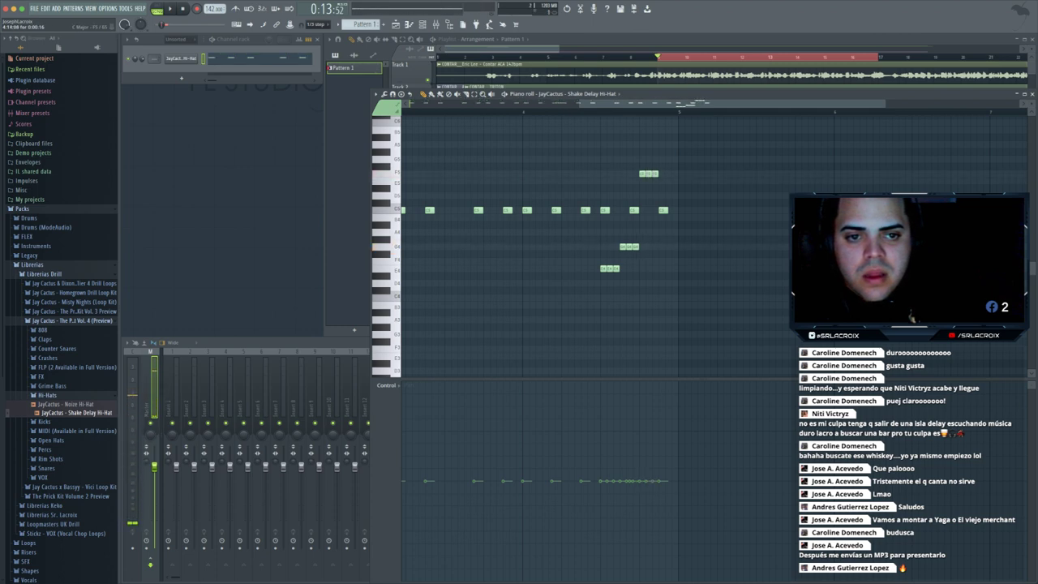
left_click(662, 195)
left_click(668, 195)
left_click(678, 196)
left_click_drag(678, 195, 674, 196)
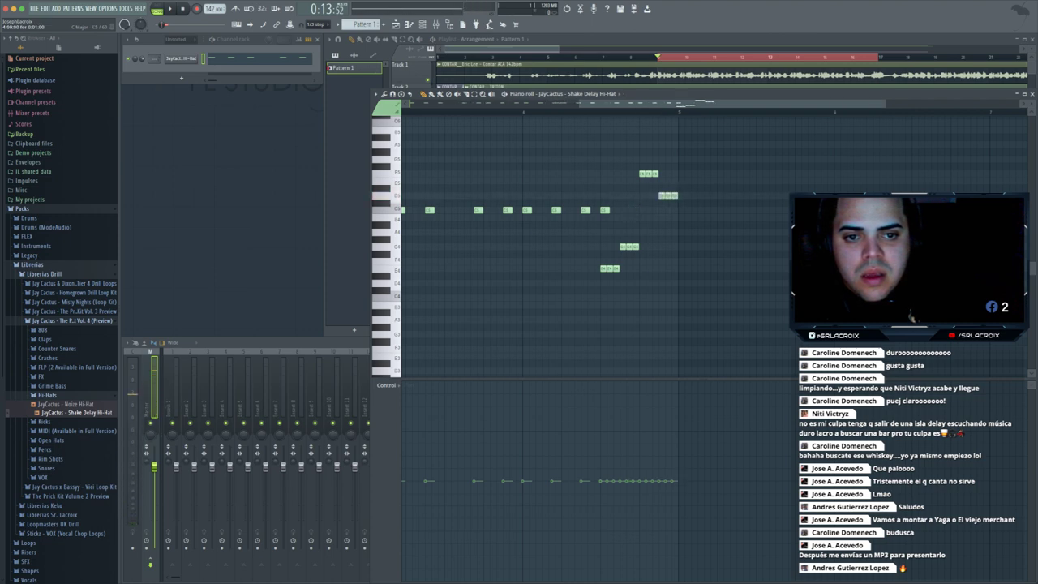
- Delete the C5 note above the E4 triplet and the middle note of each triplet in bar 4, and audition the pattern
key("space")
right_click(605, 210)
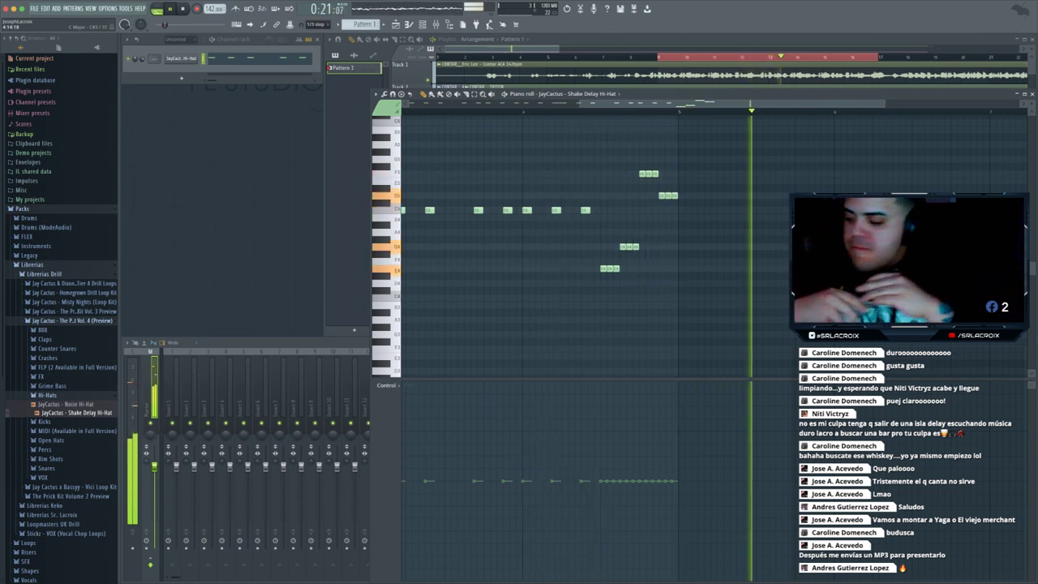
key("space")
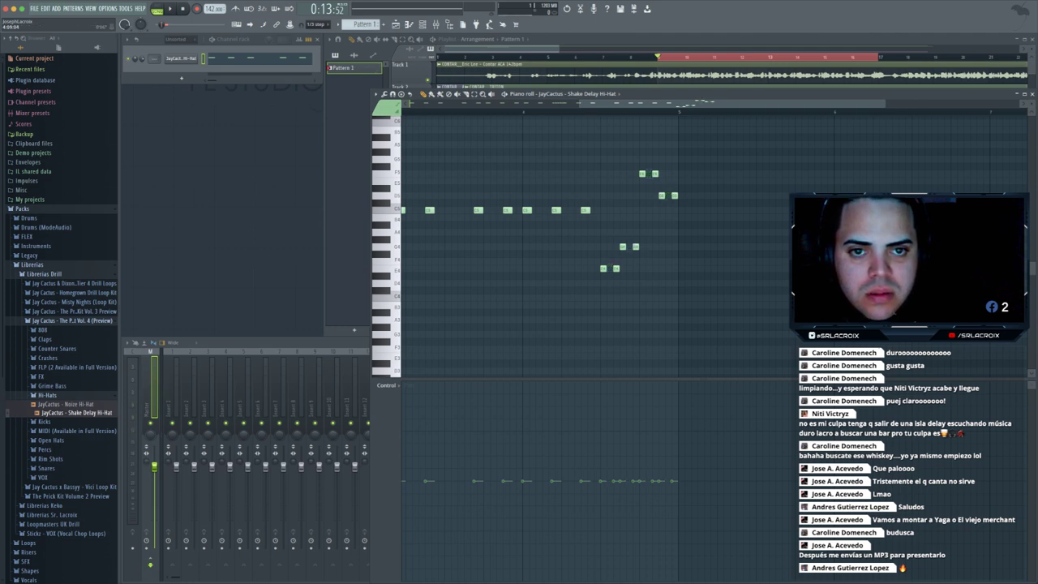
key("space")
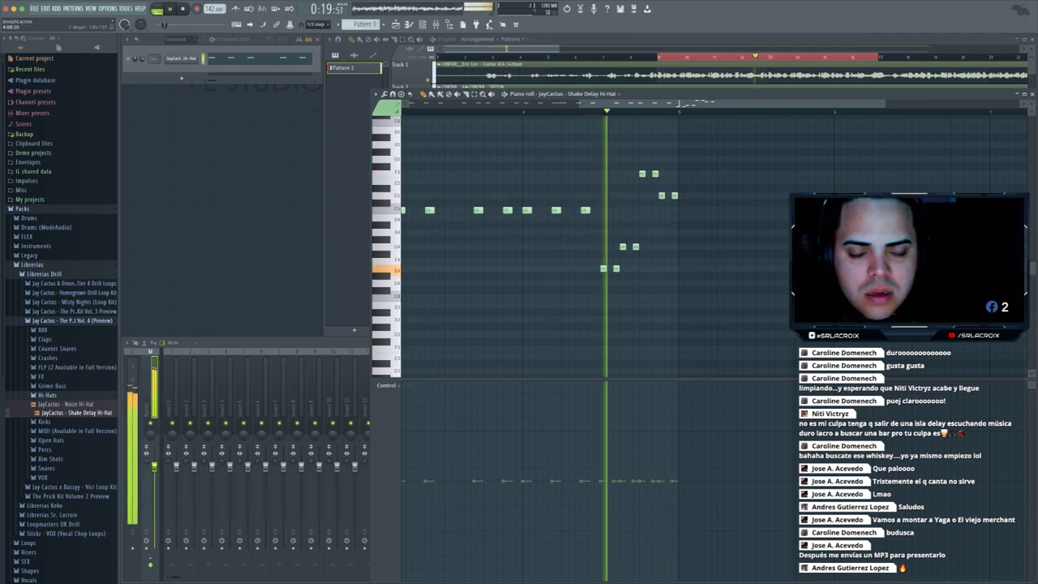
key("space")
key("space")
key("space")
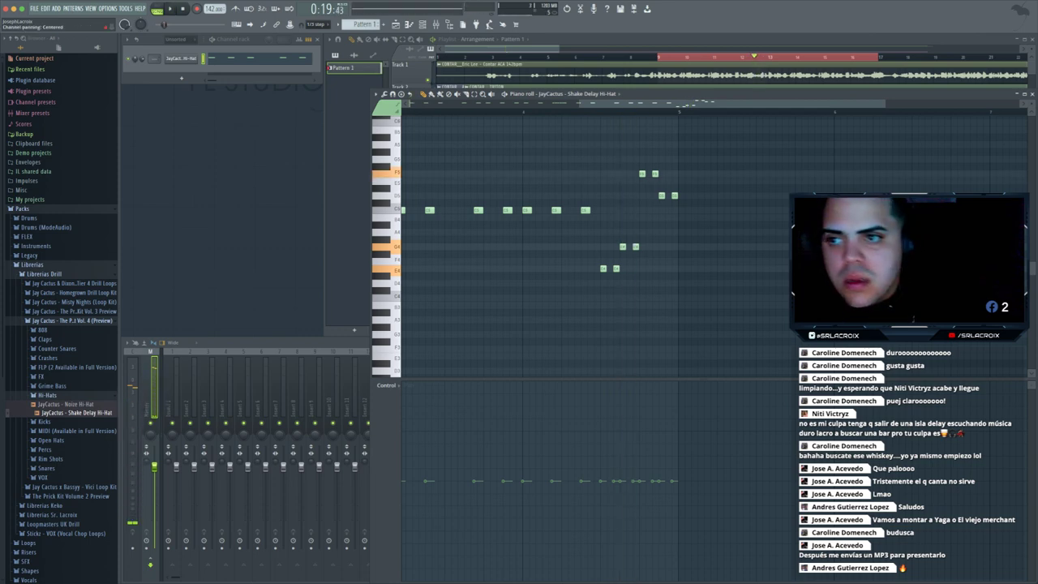
- Delete the second note of each remaining pair in bar 4, leaving single E4, G4, F5 and D5 notes, and audition the pattern
left_click(181, 58)
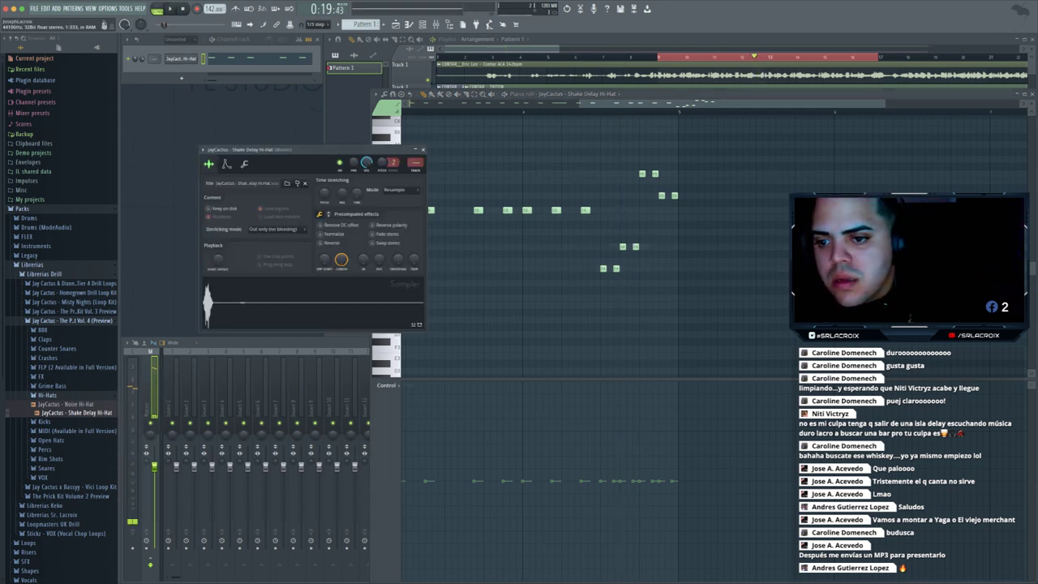
left_click(422, 149)
right_click(616, 269)
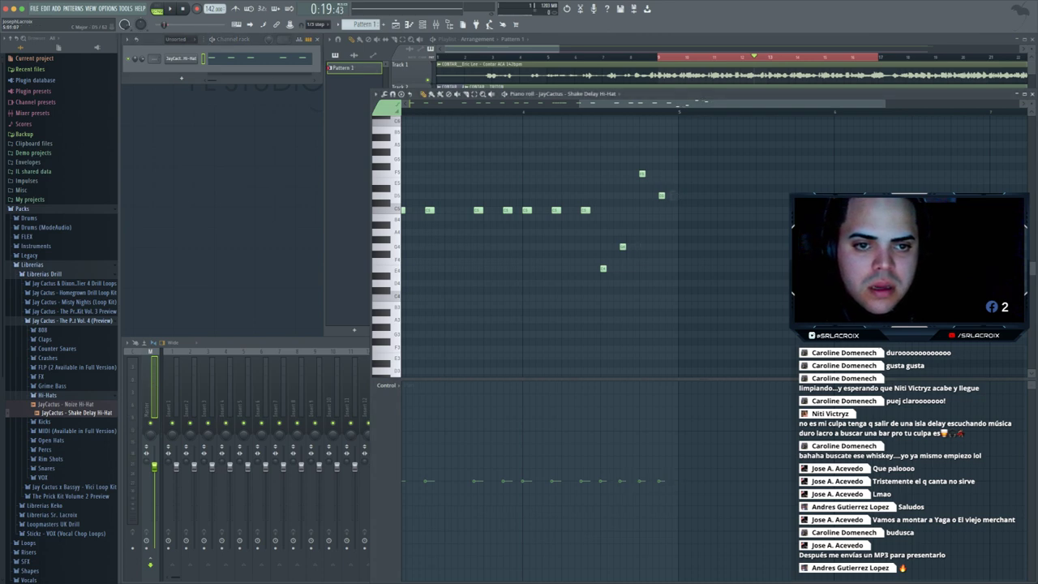
key("space")
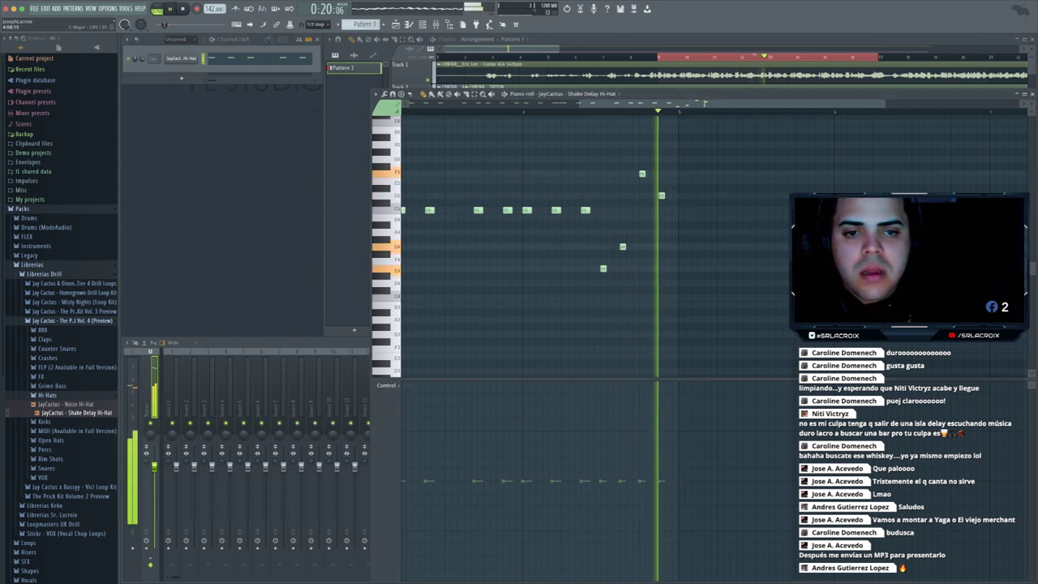
- Set the snap to 1/2 step, restore three C5 hi-hats in the second half of bar 4, and double the G4 note
left_click(315, 24)
left_click(316, 82)
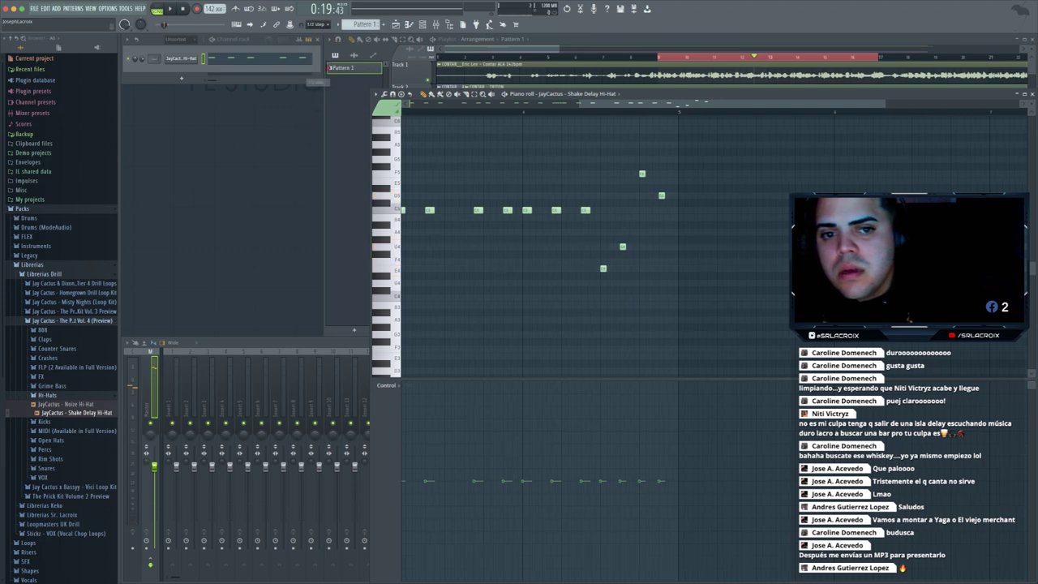
left_click(608, 210)
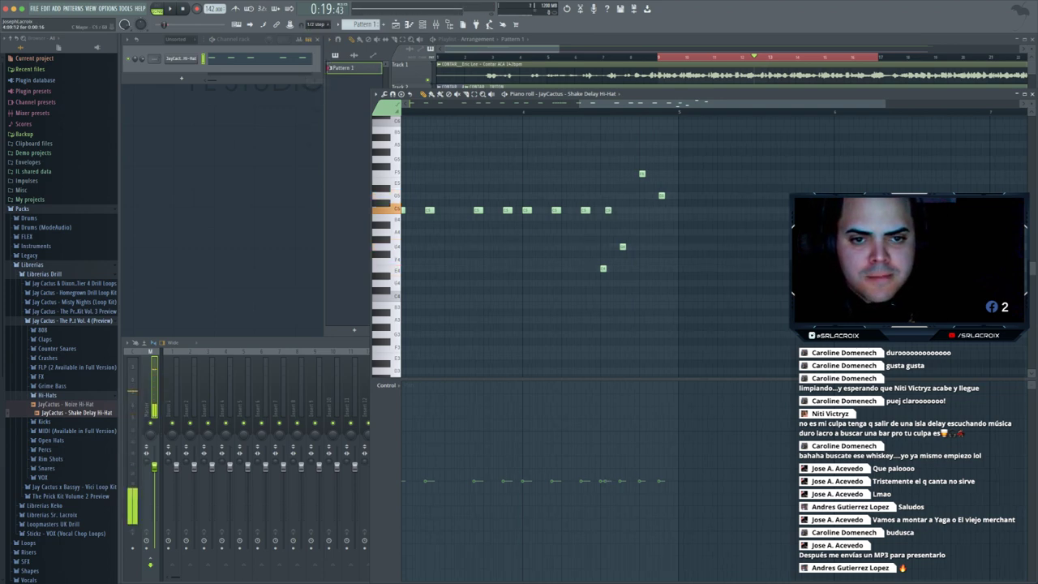
left_click_drag(608, 210, 603, 210)
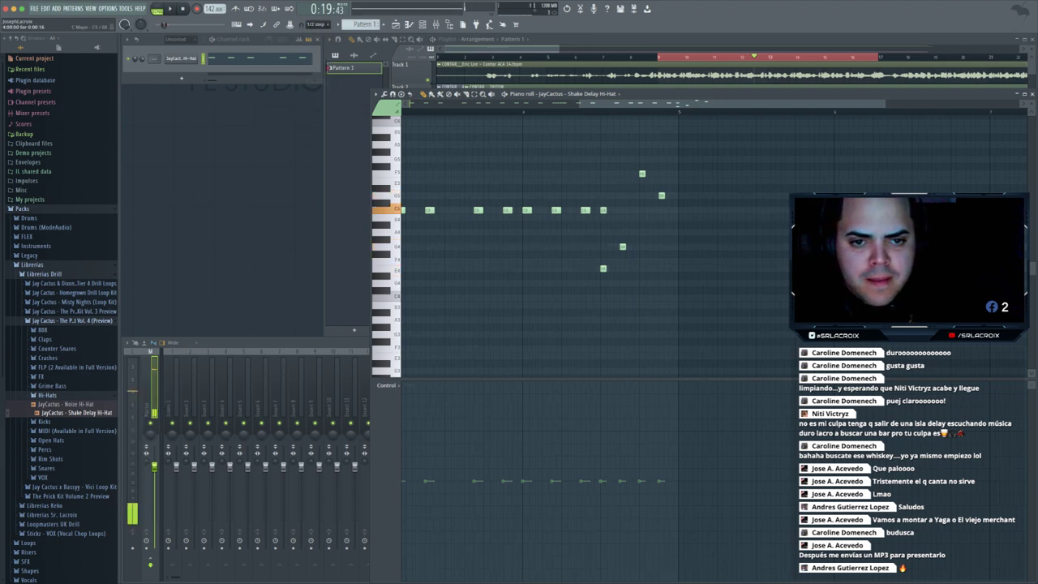
left_click(586, 210)
right_click(606, 210)
left_click(605, 210)
left_click(633, 210)
left_click(662, 211)
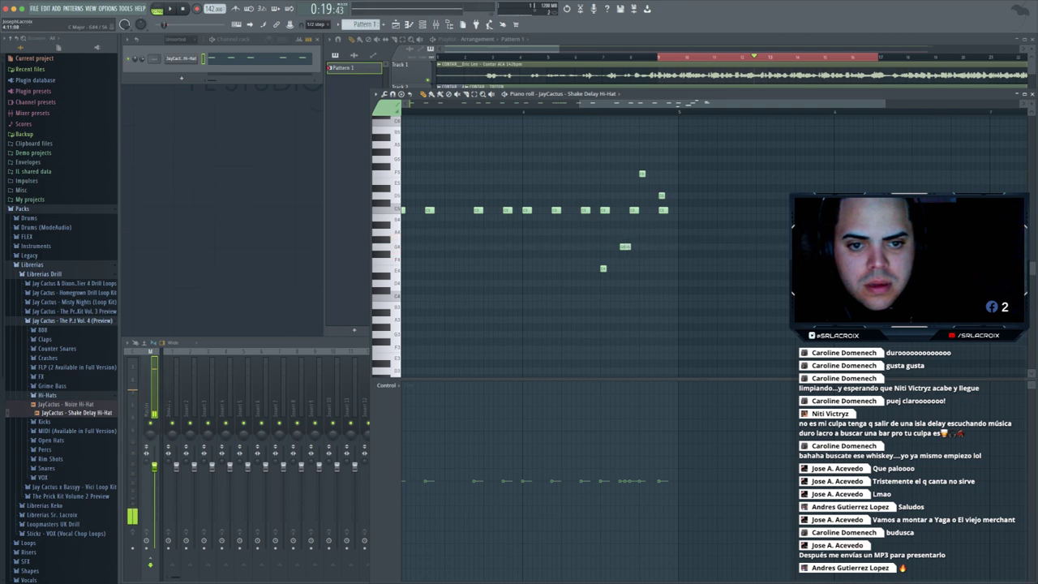
- Delete the E4 note in bar 4 and audition the revised hi-hat pattern with the track
key("space")
right_click(603, 269)
key("space")
key("space")
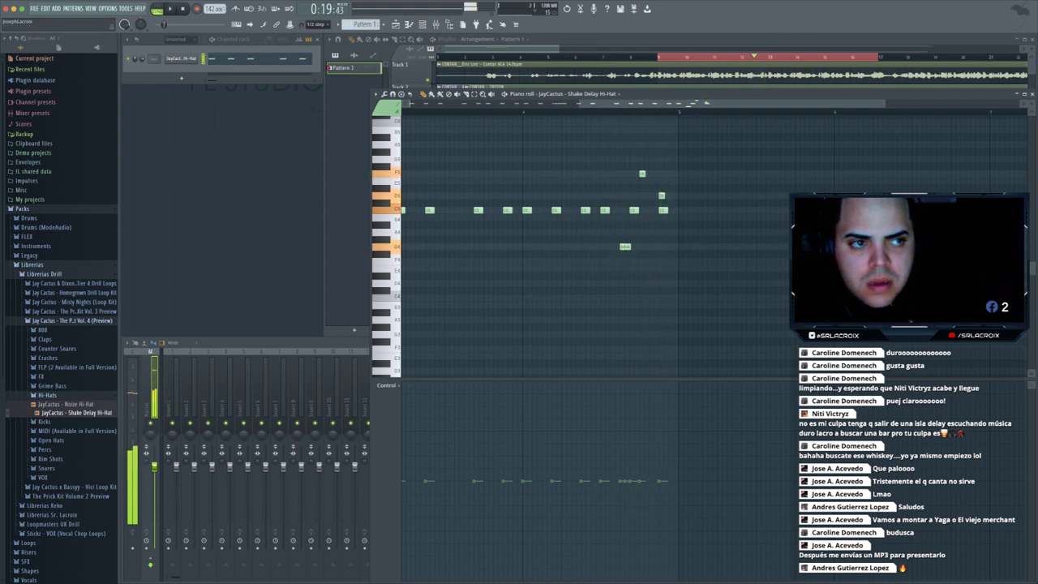
- Set the snap to Cell and duplicate the Pattern 1 clip on Track 3 so the copy starts at bar 13
key("F7")
left_click(776, 120)
key("ctrl+z")
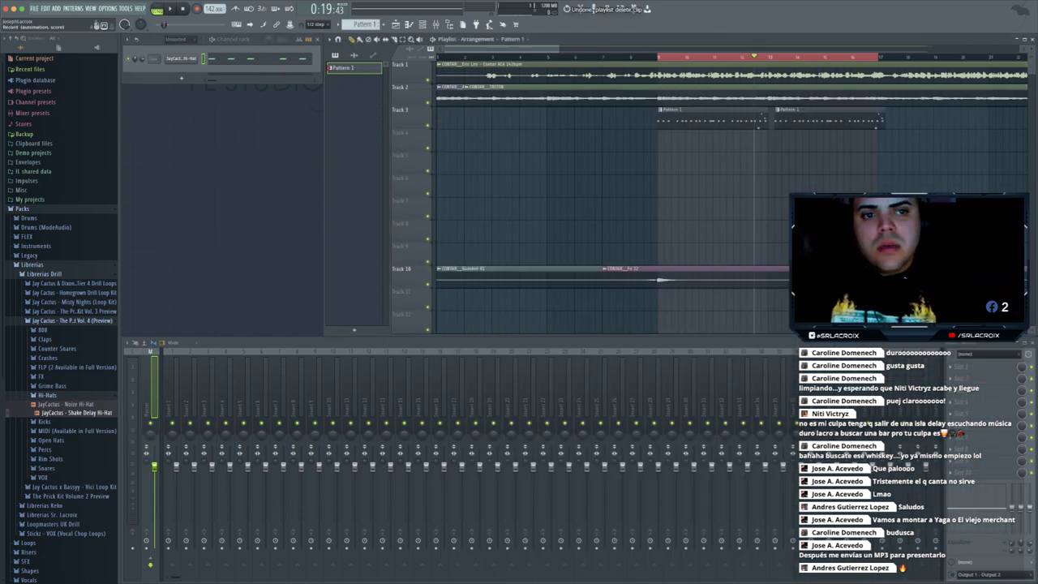
left_click(315, 24)
left_click(316, 41)
key("ctrl+b")
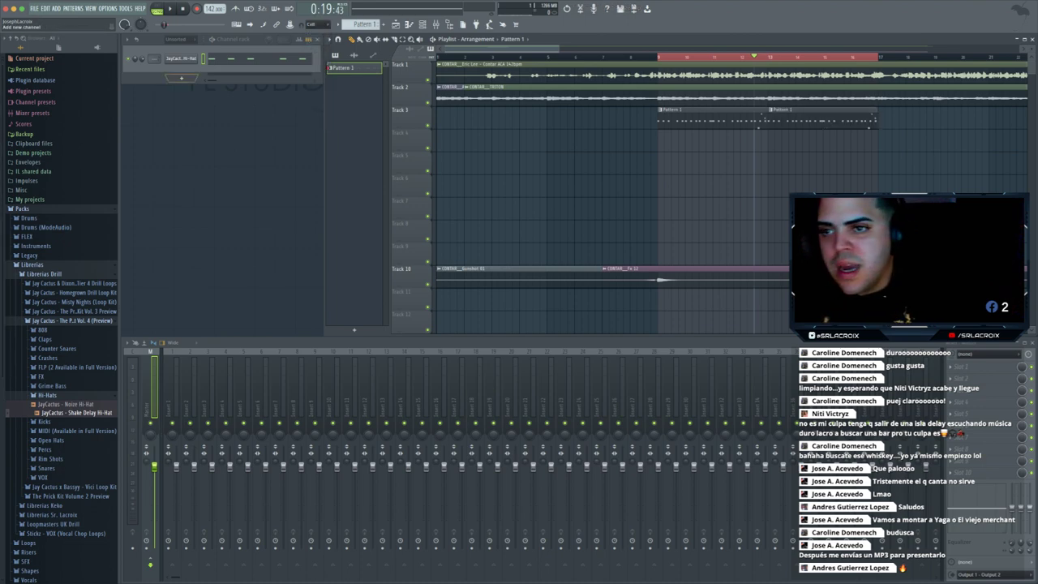
- Preview the samples in the Snares folder and load JayCactus - Grit Snare as a new channel in the channel rack
left_click(47, 395)
left_click(46, 450)
left_click(62, 460)
left_click(63, 469)
left_click_drag(63, 469, 66, 468)
left_click_drag(357, 154, 163, 91)
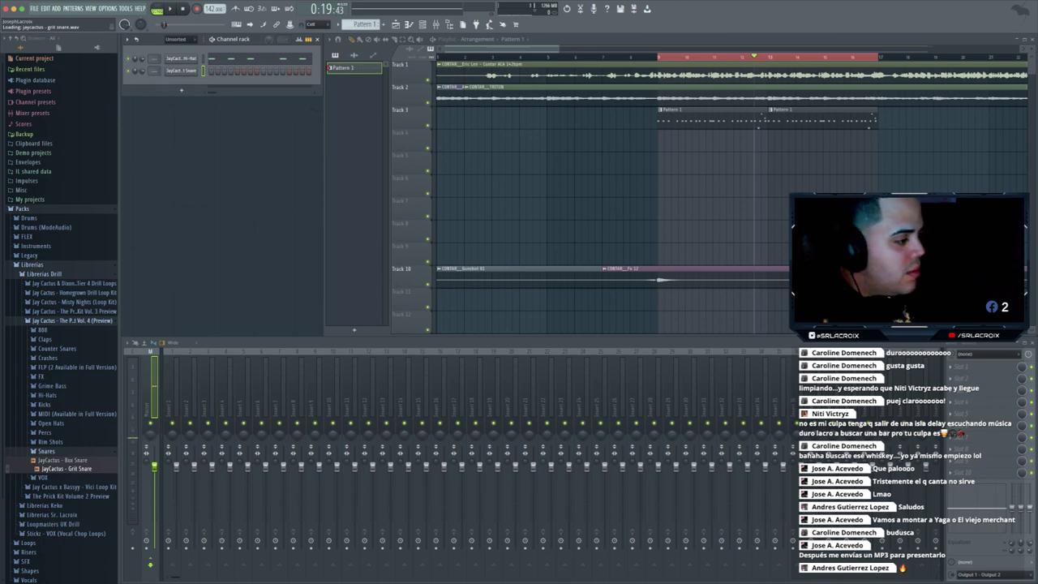
- Place a C5 Grit Snare note on the third beat of bar 1 and slice off its excess length
key("F7")
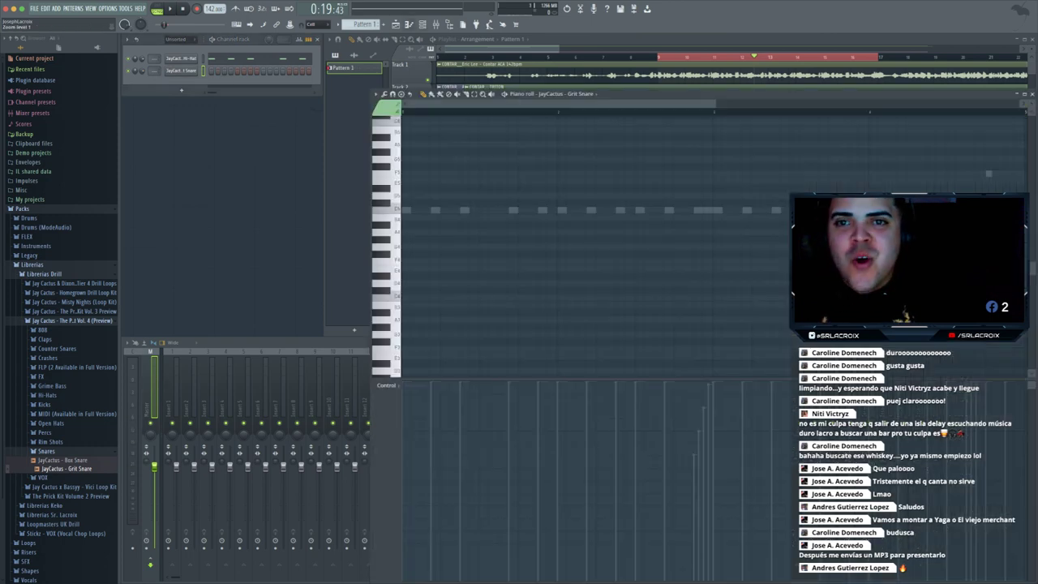
left_click(482, 210)
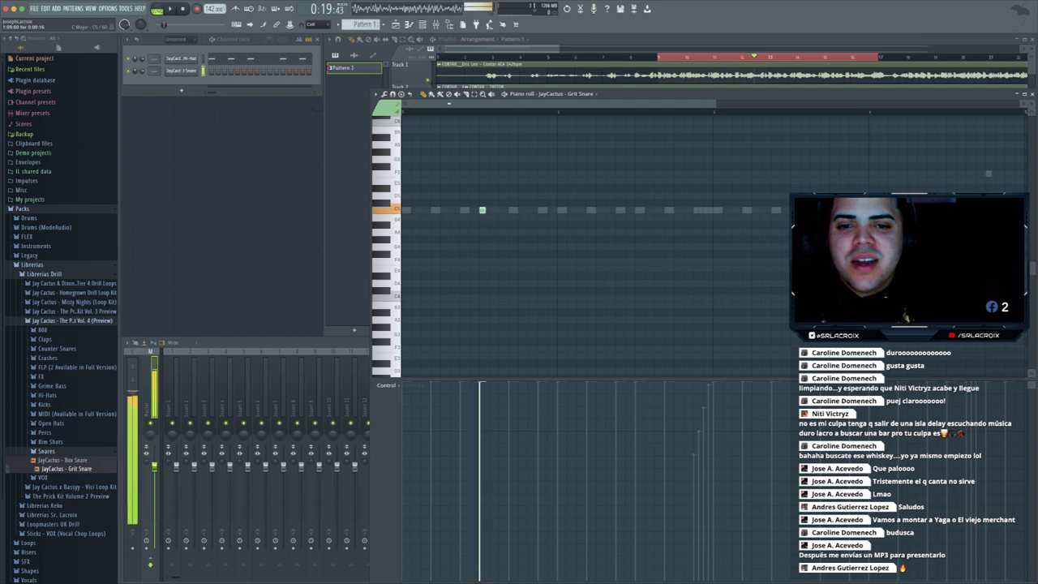
left_click_drag(515, 210, 490, 229)
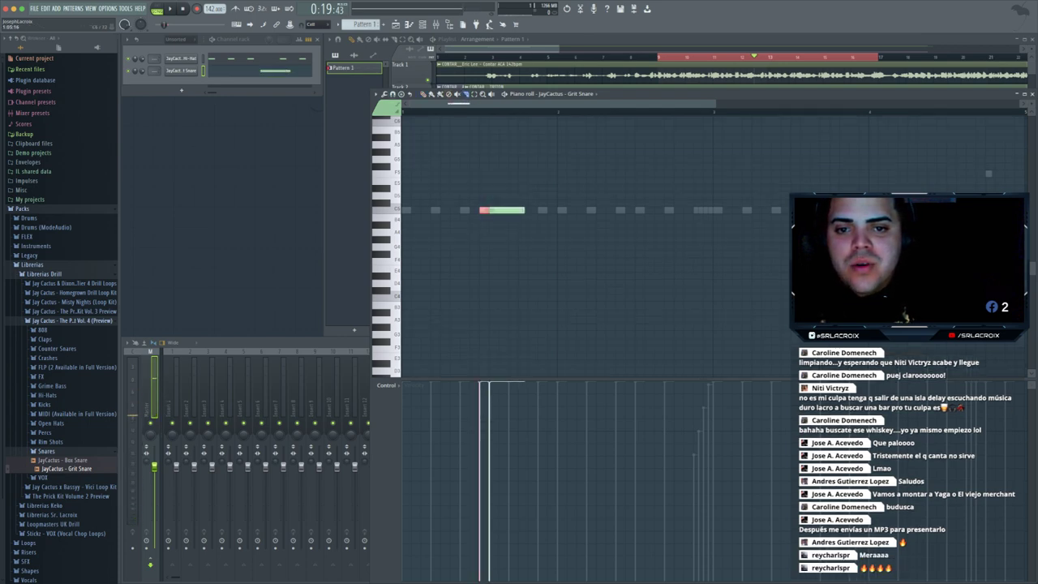
right_click(504, 210)
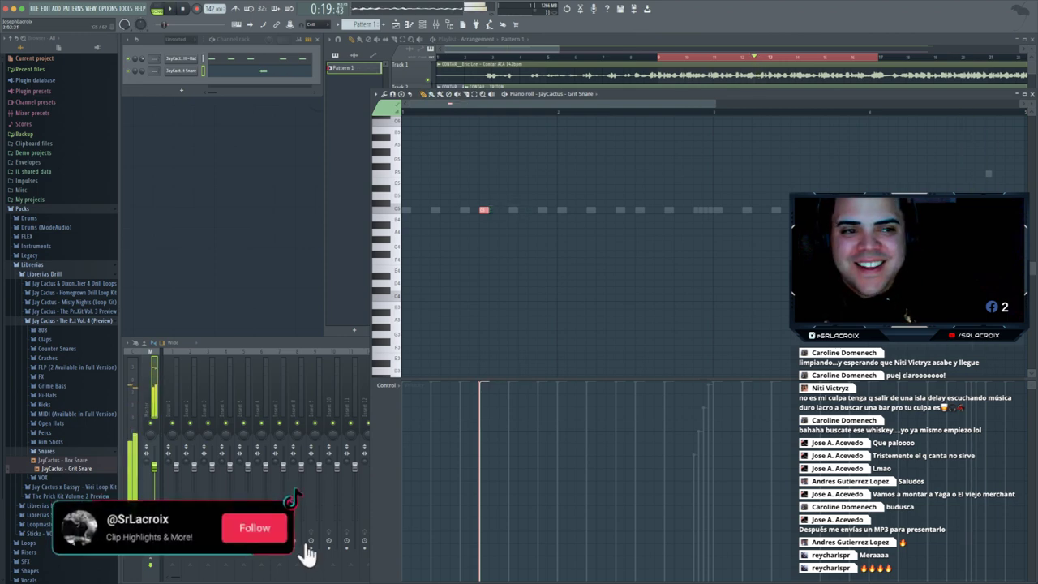
- Set the playlist playback position to bar 9 and audition the snare hit with the hi-hats
left_click(658, 57)
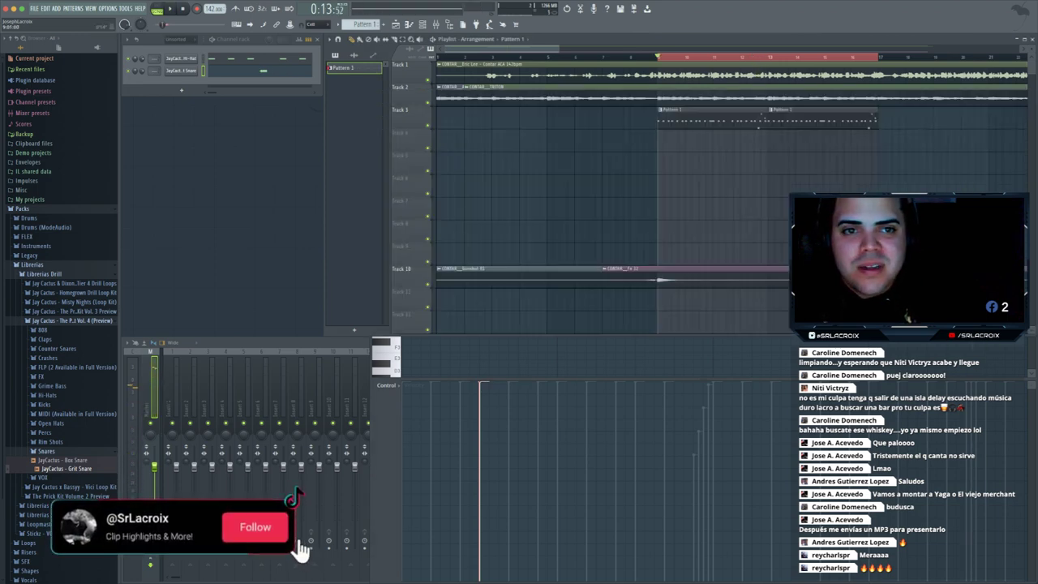
key("F7")
key("space")
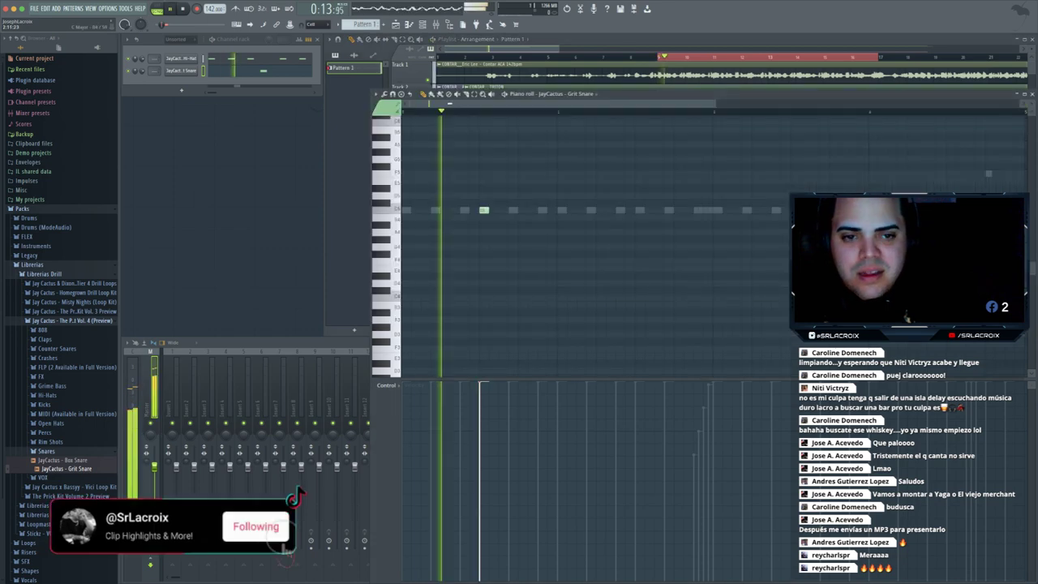
key("space")
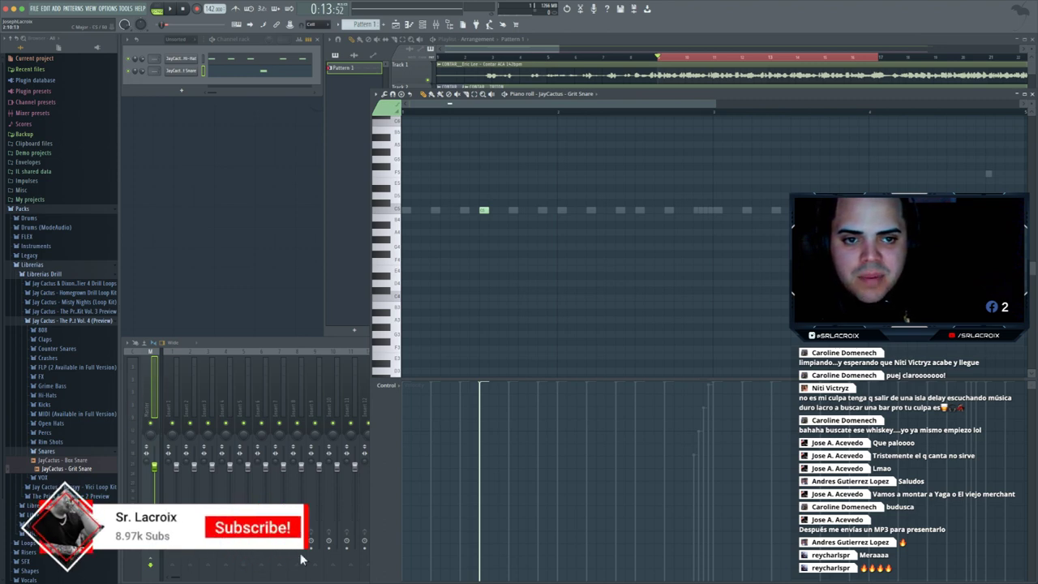
- Add short C5 snare notes on beat 4 of bar 2, beat 3 of bar 3 and near the end of bar 4, and audition them
left_click(677, 210)
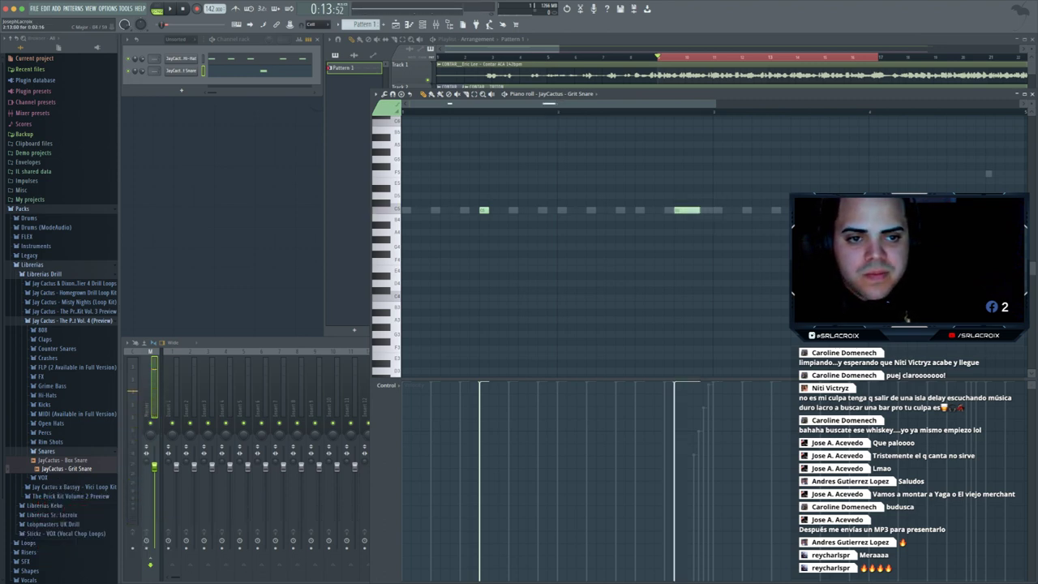
right_click(677, 210)
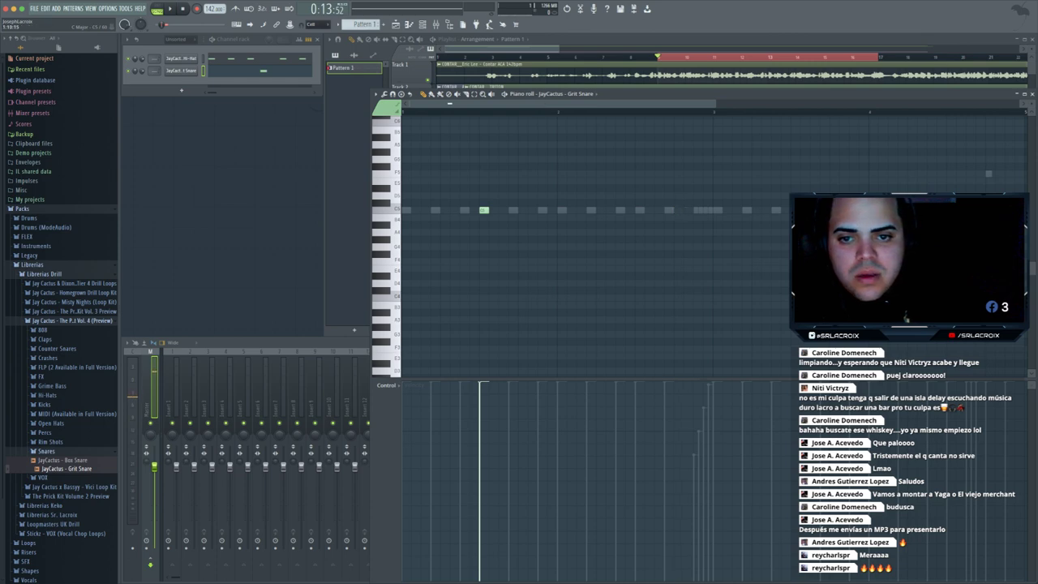
left_click(680, 210)
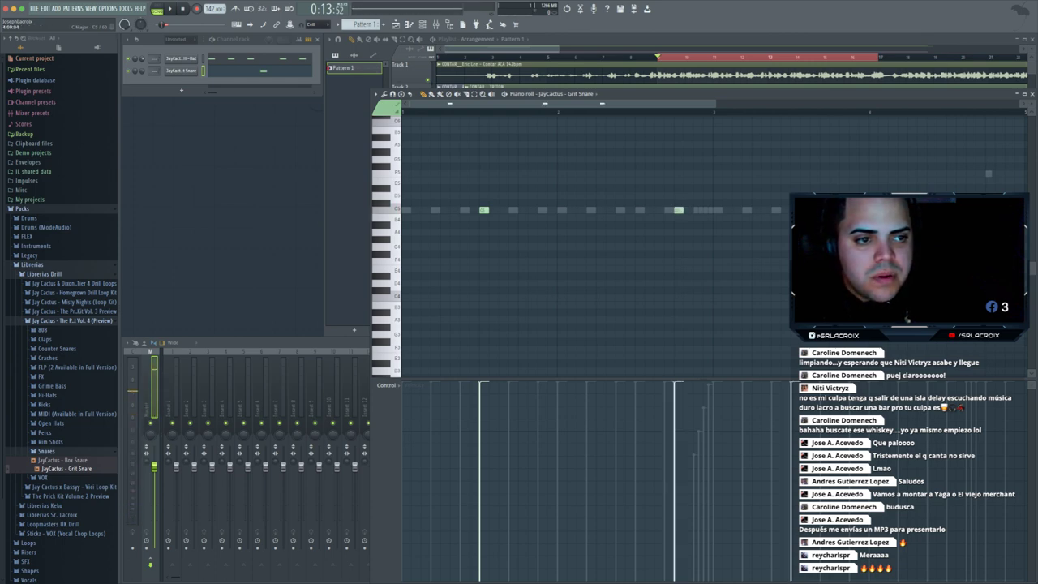
left_click(1006, 210)
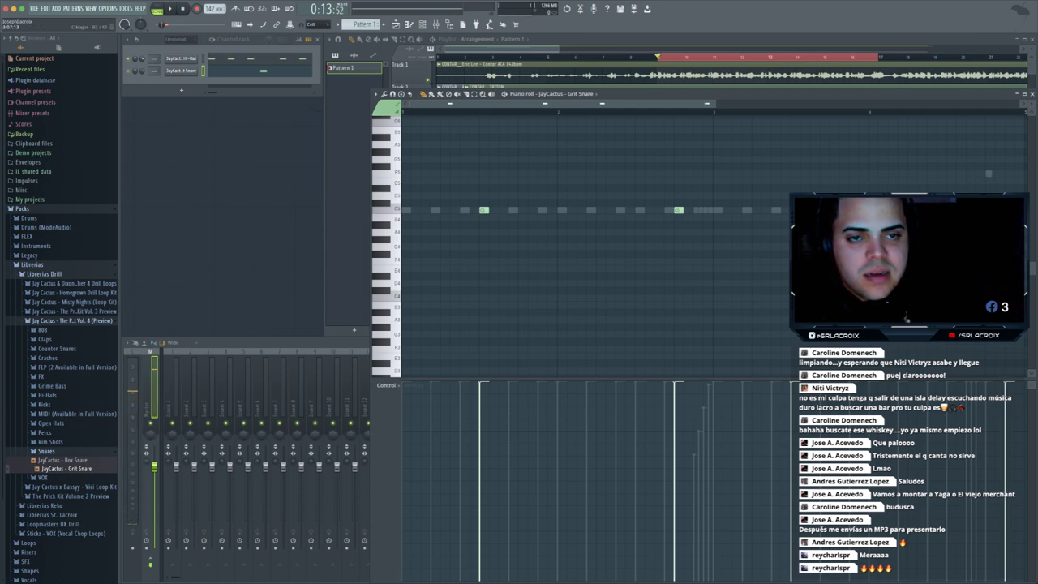
key("space")
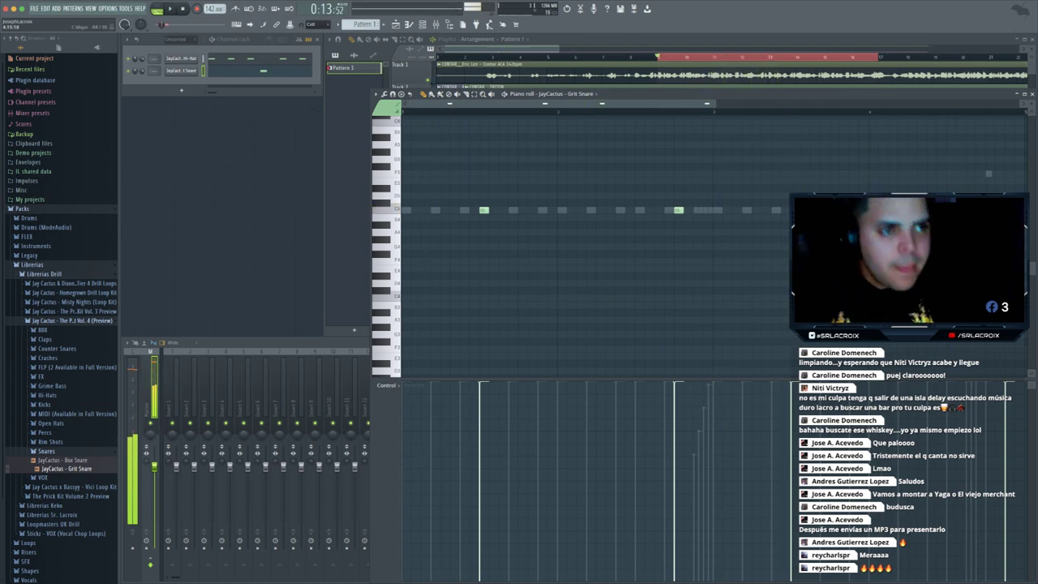
key("Escape")
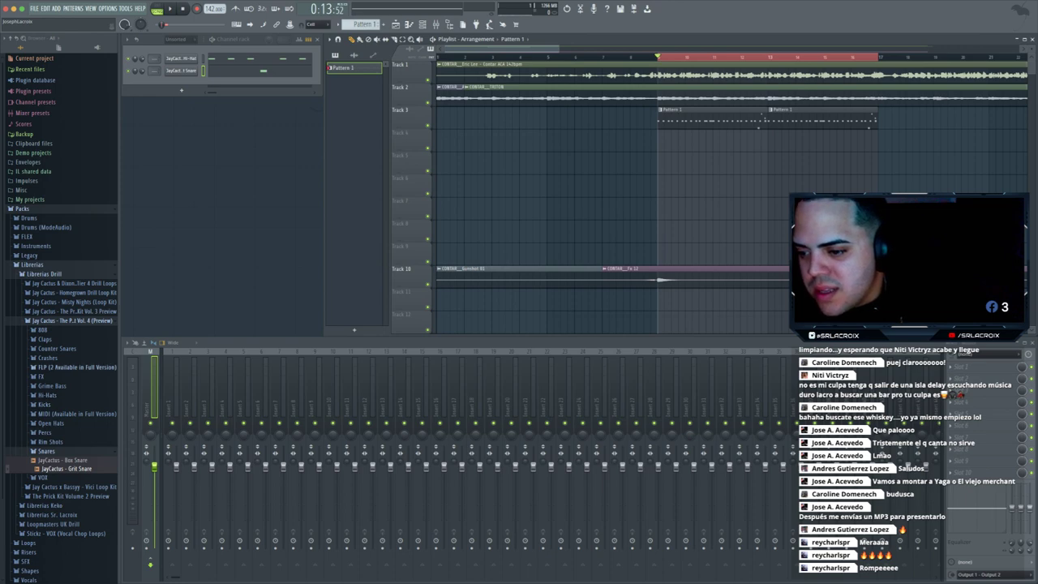
- Preview the Anuwa One and Bonus counter snare samples in the Vol. 4 kit's Counter Snares folder
left_click(57, 348)
left_click(75, 357)
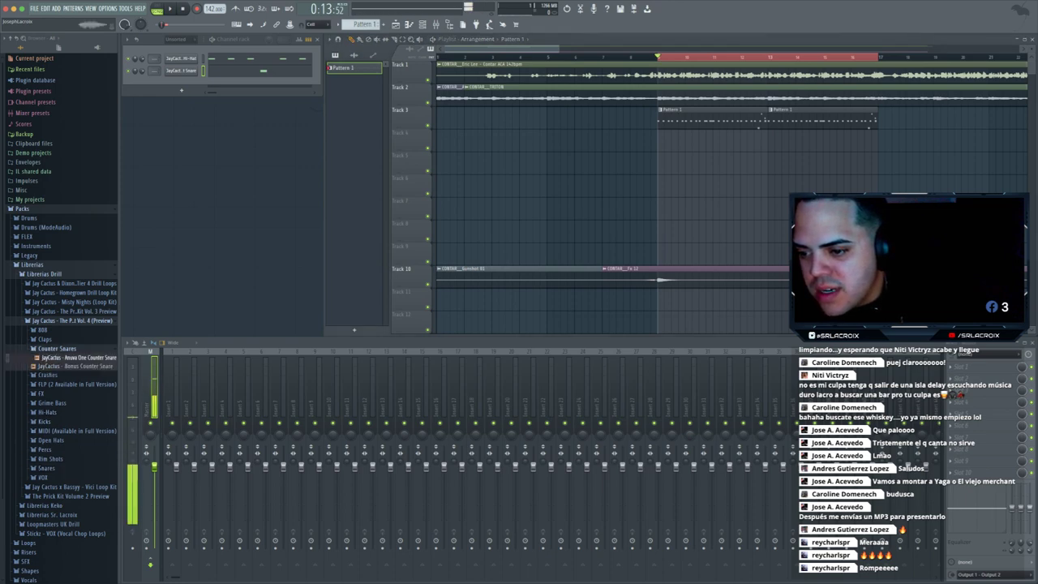
left_click(75, 367)
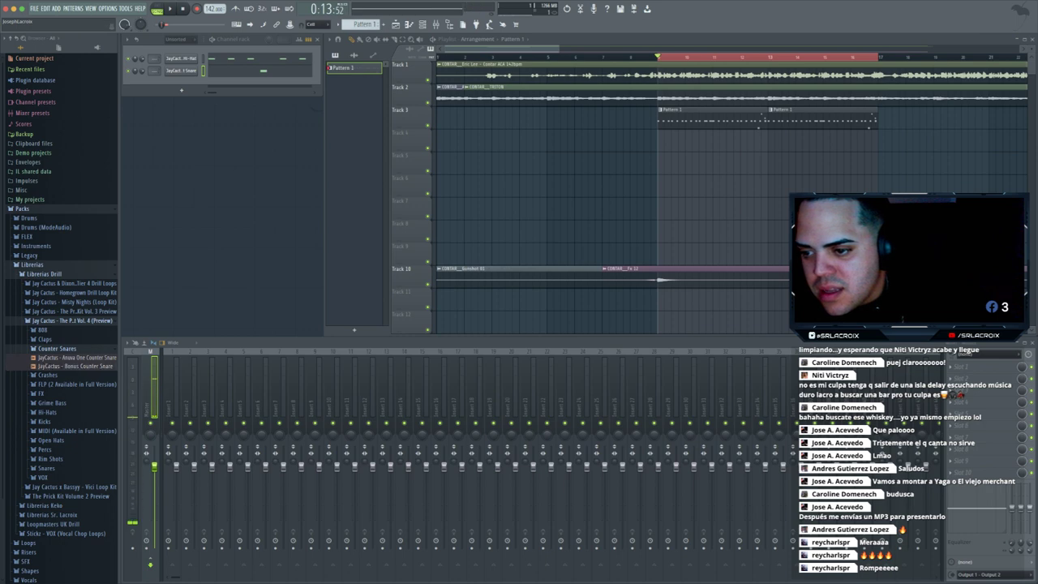
left_click(57, 349)
- Preview the counter snares in The Prick Kit Vol. 3 and load [COUNTER] Drilla as a new channel
left_click(73, 320)
left_click(73, 311)
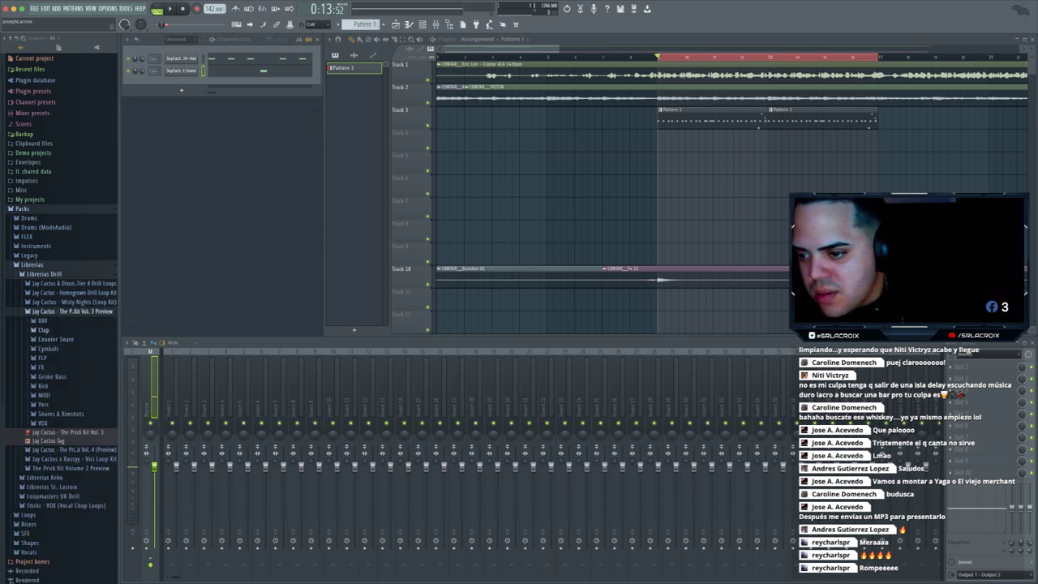
left_click(55, 339)
left_click(57, 365)
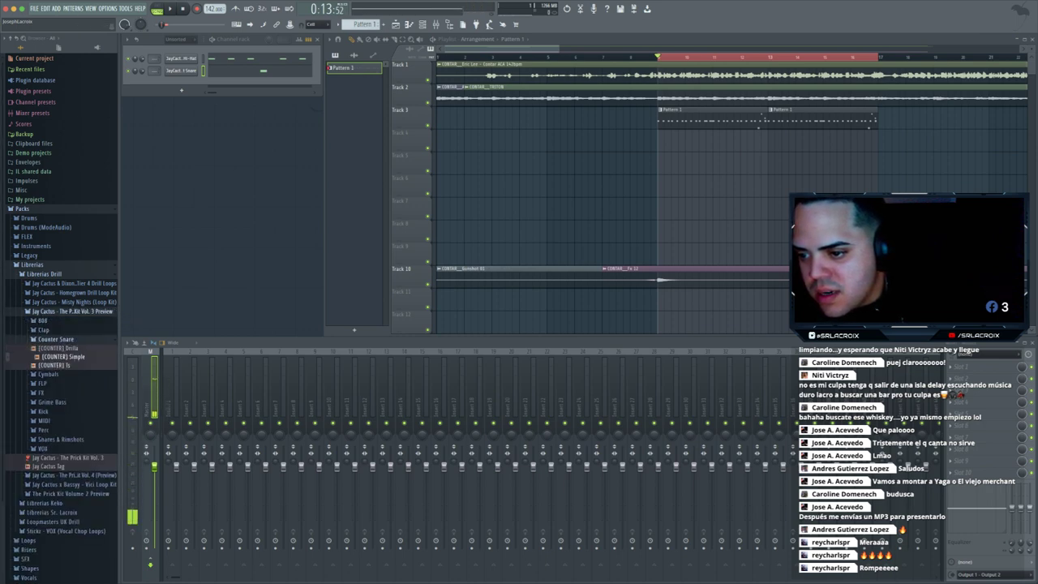
left_click(61, 348)
left_click_drag(58, 348, 182, 104)
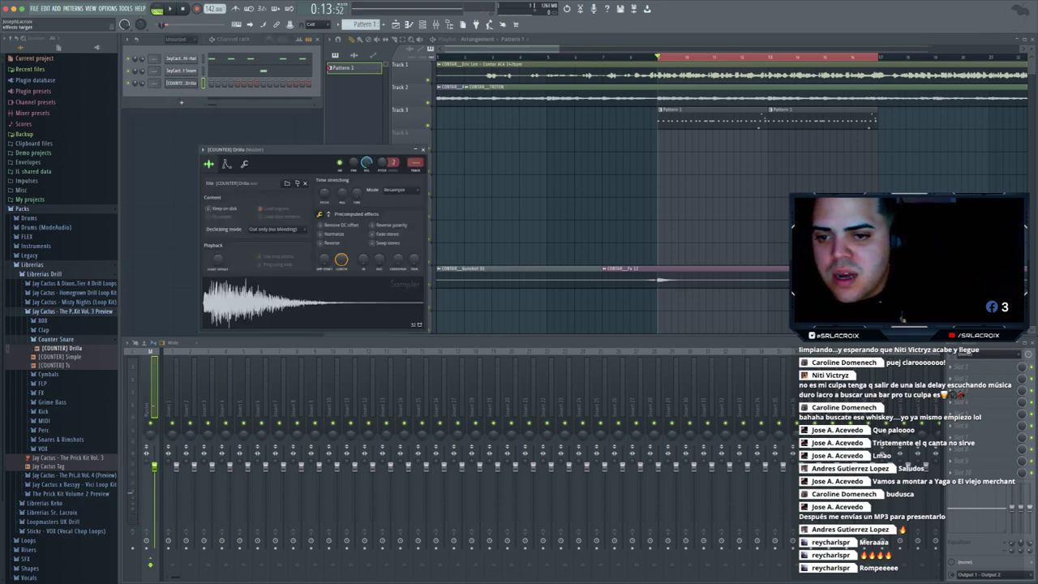
- Adjust the stereo delay in the Drilla channel's precomputed effects and close its sampler window
left_click(328, 215)
left_click_drag(361, 259, 361, 253)
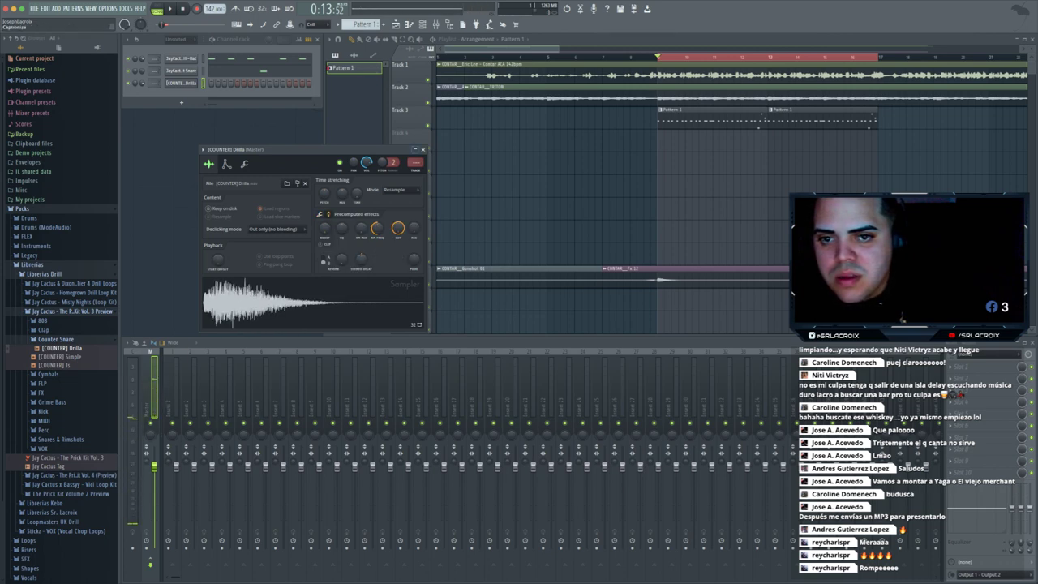
left_click(423, 149)
- Enter short C5 Drilla notes across bars 1 and 2, following the ghost hi-hat hits but leaving out the fast roll
left_click(409, 24)
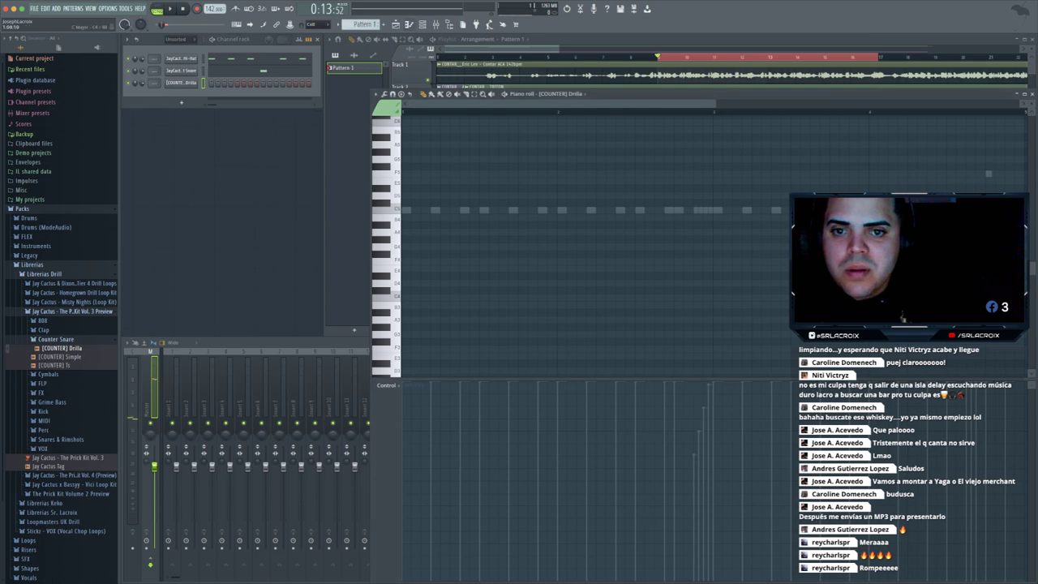
left_click(408, 210)
left_click(435, 210)
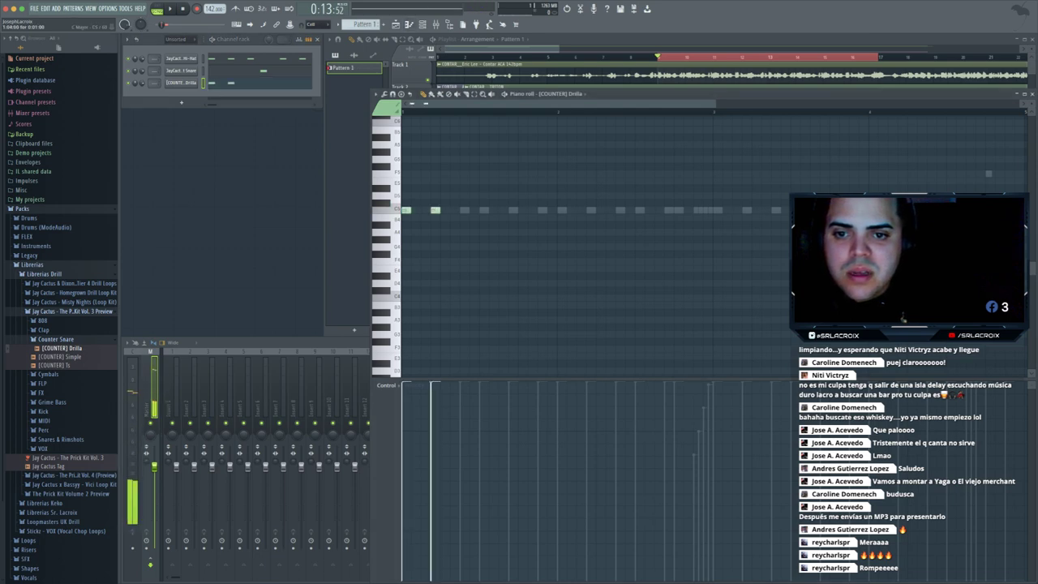
left_click(465, 210)
left_click(484, 210)
left_click(513, 210)
left_click(543, 210)
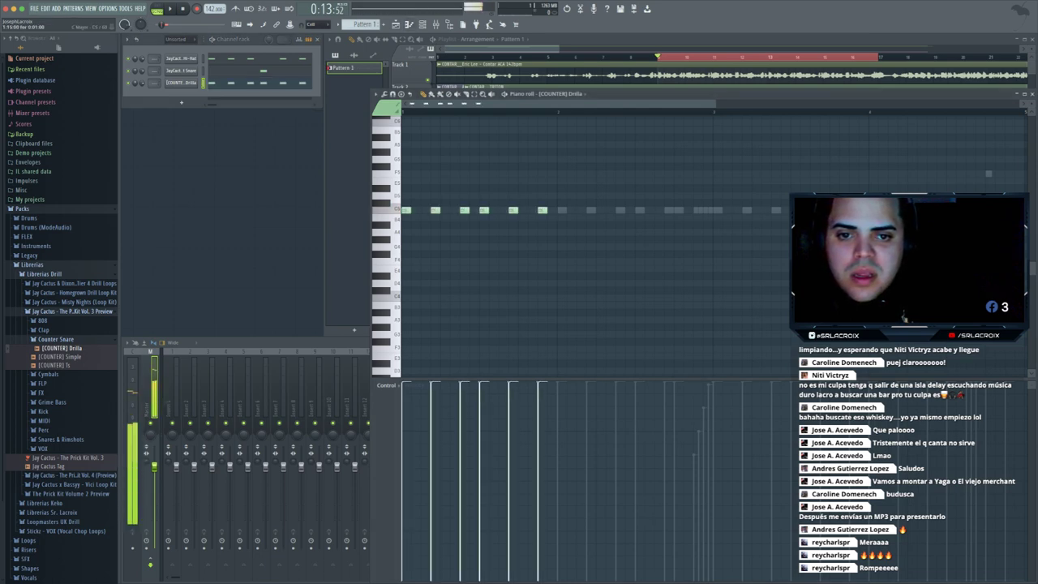
left_click(561, 211)
left_click(591, 210)
left_click(620, 210)
left_click(640, 210)
left_click(668, 210)
left_click(679, 210)
left_click(699, 210)
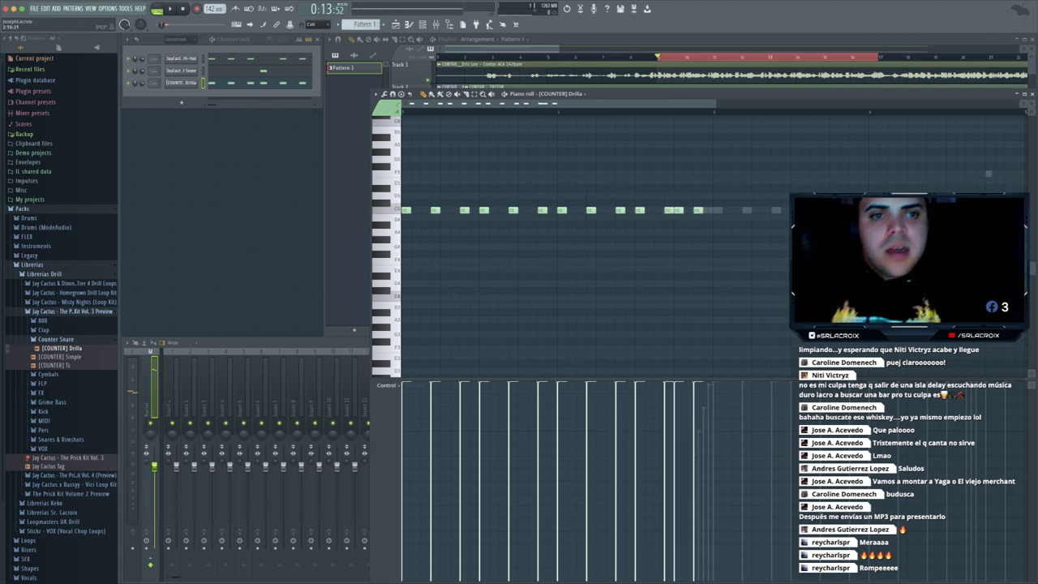
- Duplicate the two-bar Drilla counter snare pattern into bars 3 and 4 and clear the selection
key("ctrl+a")
left_click_drag(402, 112, 713, 112)
key("ctrl+b")
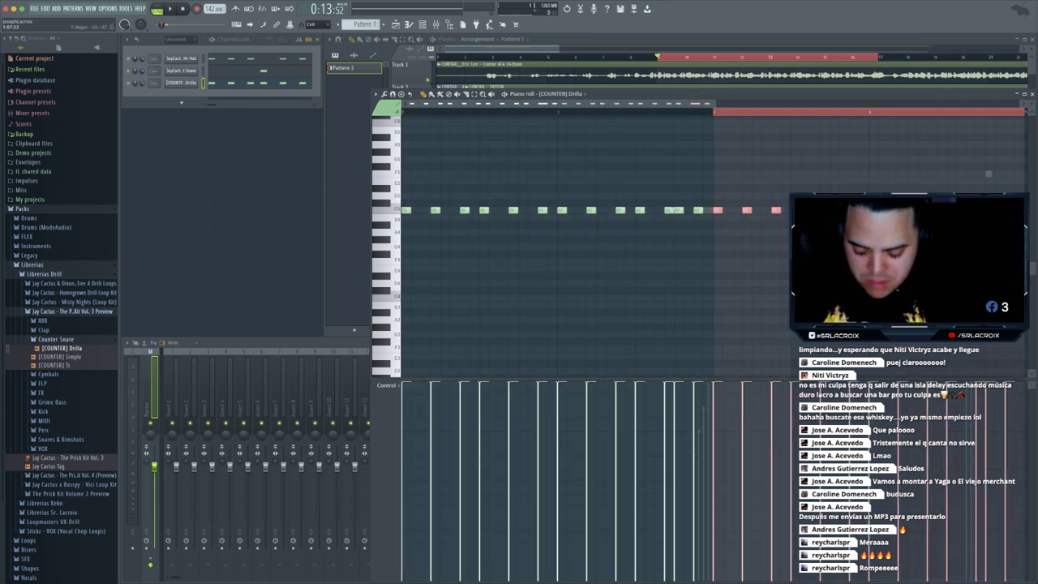
key("ctrl+d")
- Lower the Drilla channel's volume slightly, audition it in the playlist loop and close the piano roll
key("space")
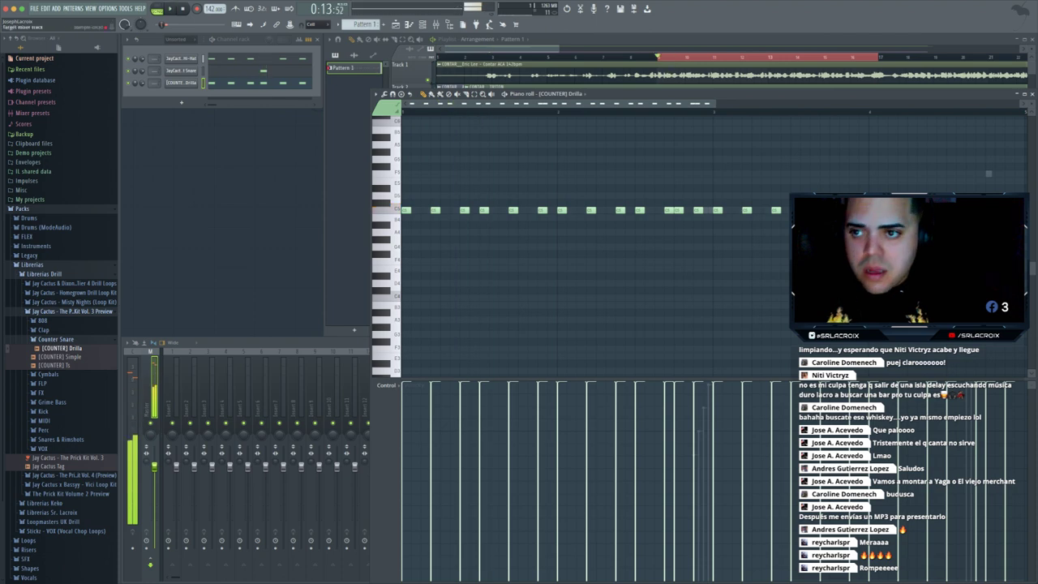
mouse_move(143, 83)
left_mouse_down()
mouse_move(143, 102)
mouse_move(143, 73)
mouse_move(143, 86)
left_mouse_up()
key("space")
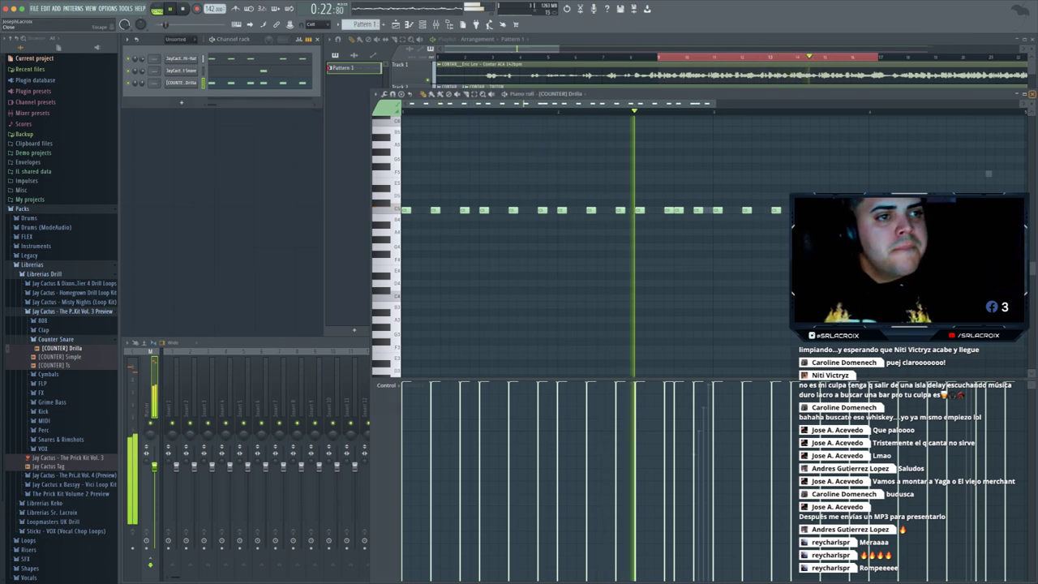
key("F7")
- Preview the Kick samples of The Prick Kit Vol. 3 and load [KICK] - Tump as a new channel
left_click(56, 339)
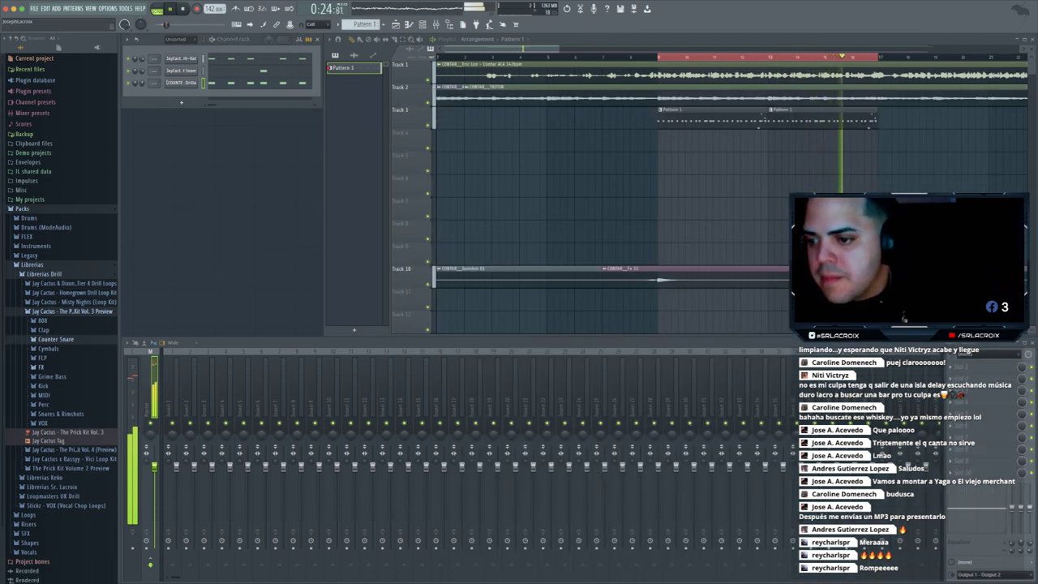
left_click(43, 376)
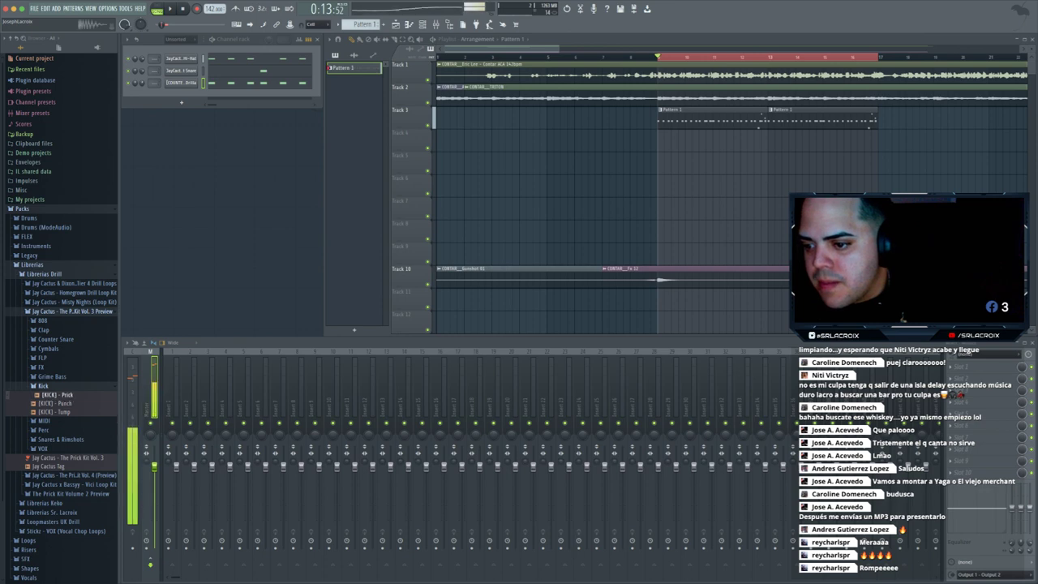
left_click(56, 412)
left_click_drag(55, 412, 181, 107)
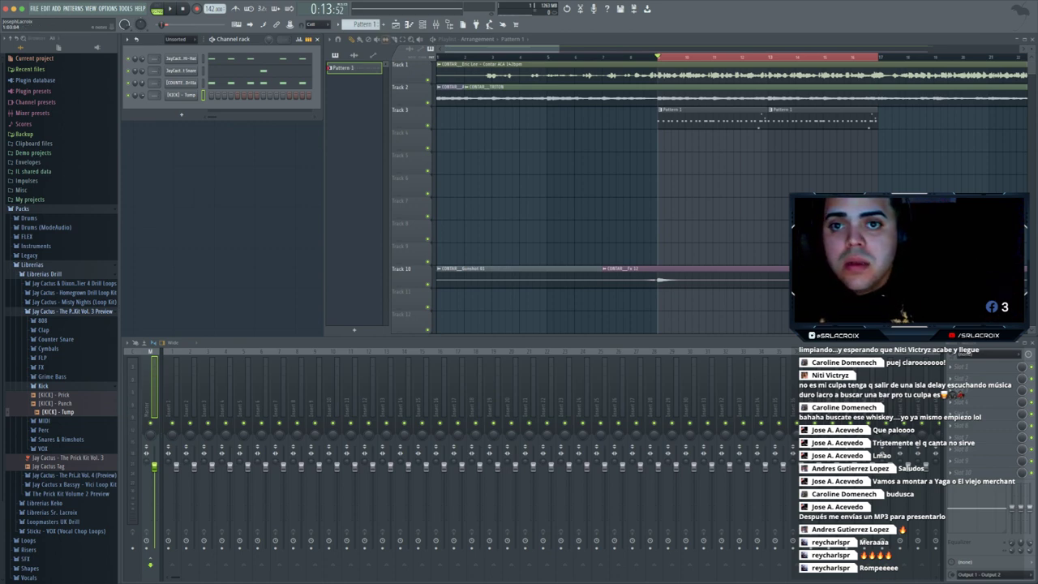
- Place a short C5 Tump kick note at the start of bar 1 and audition it with the beat
key("F7")
left_click(406, 210)
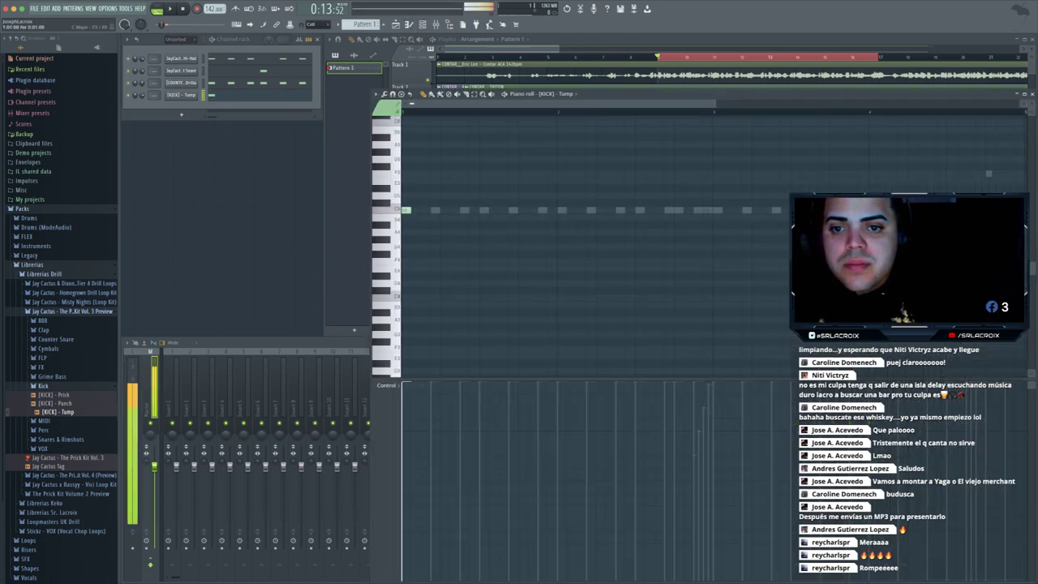
key("space")
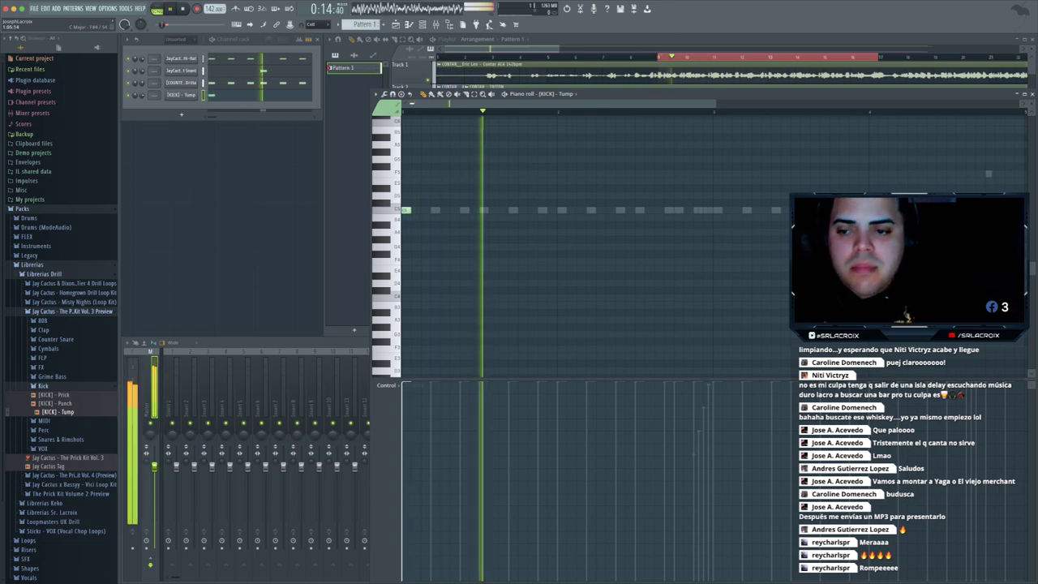
key("space")
- Check the Tump kick's waveform in its sampler and repeatedly audition the first kick hit against the loop
left_click(180, 95)
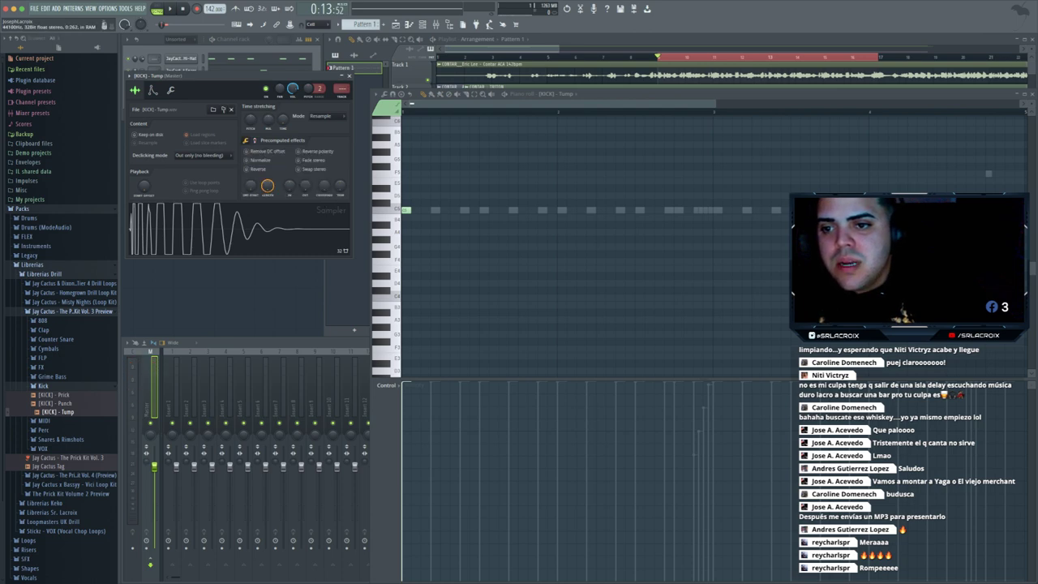
left_click(239, 229)
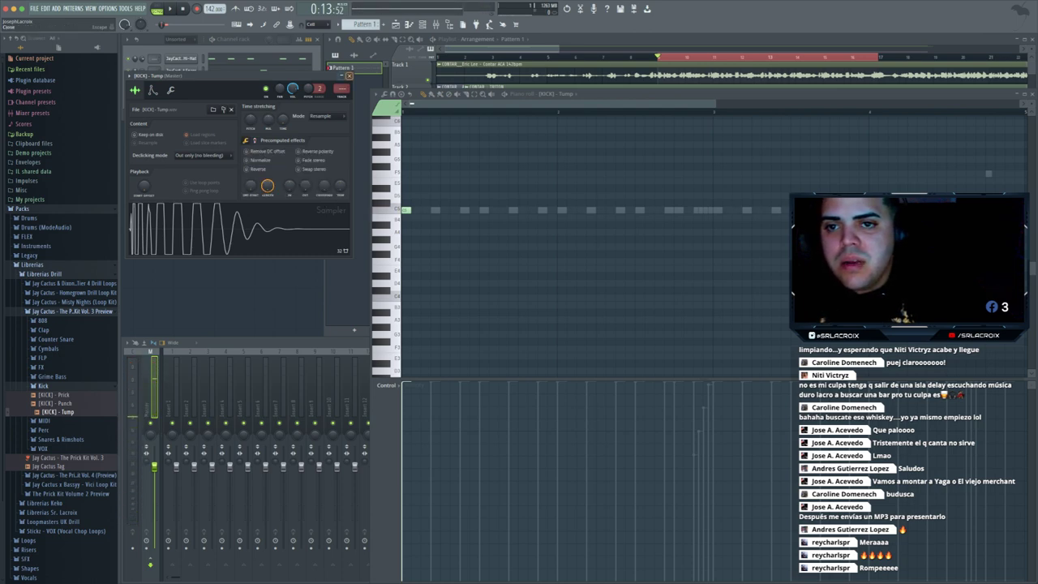
left_click(350, 75)
key("space")
key("space")
key("space")
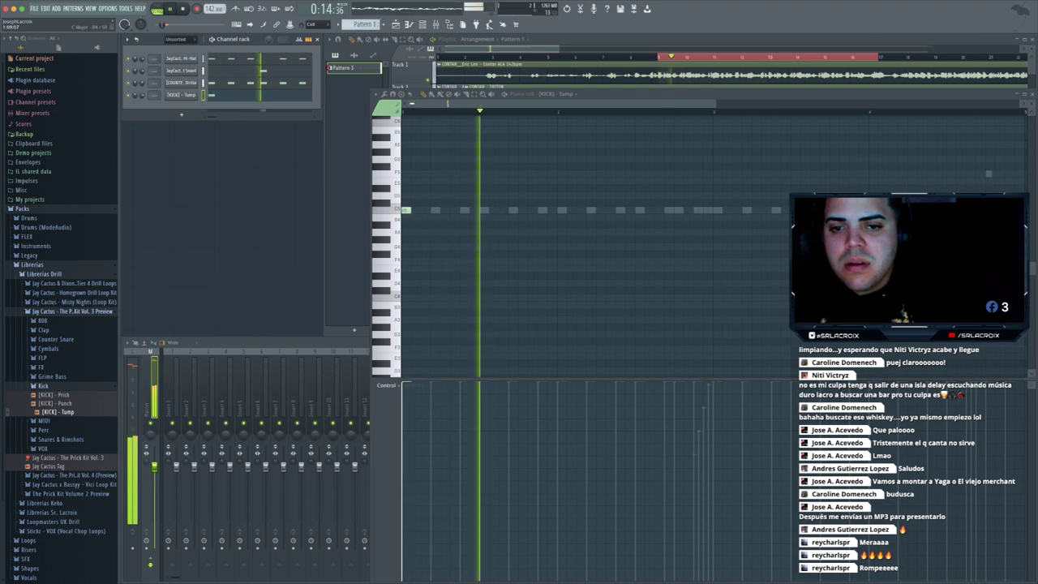
key("space")
key("space")
key("space")
key("space")
key("space")
- Lower the velocity of the first Tump kick note and audition the softer hit in the loop
left_click(181, 94)
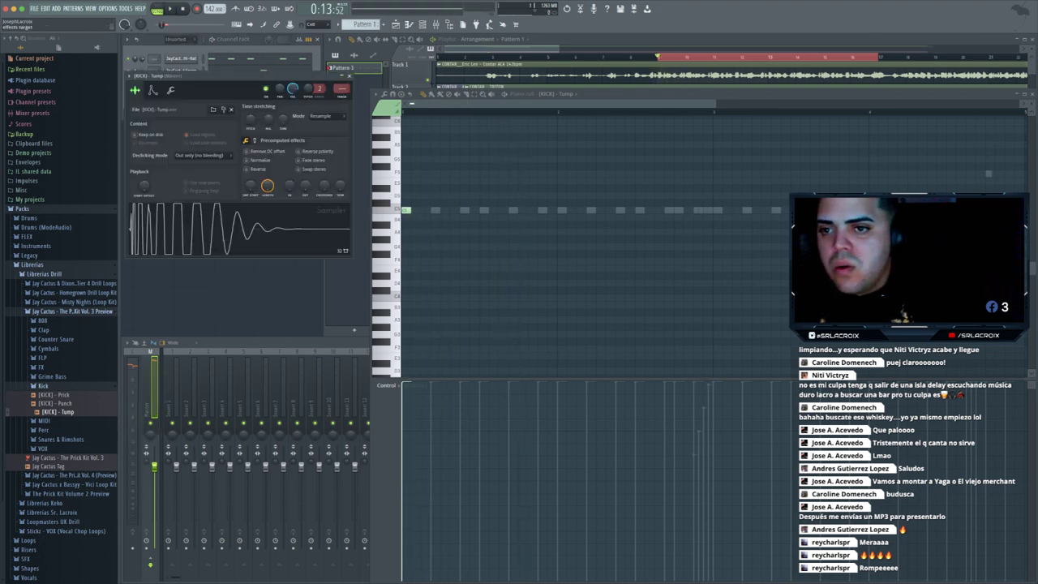
key("Escape")
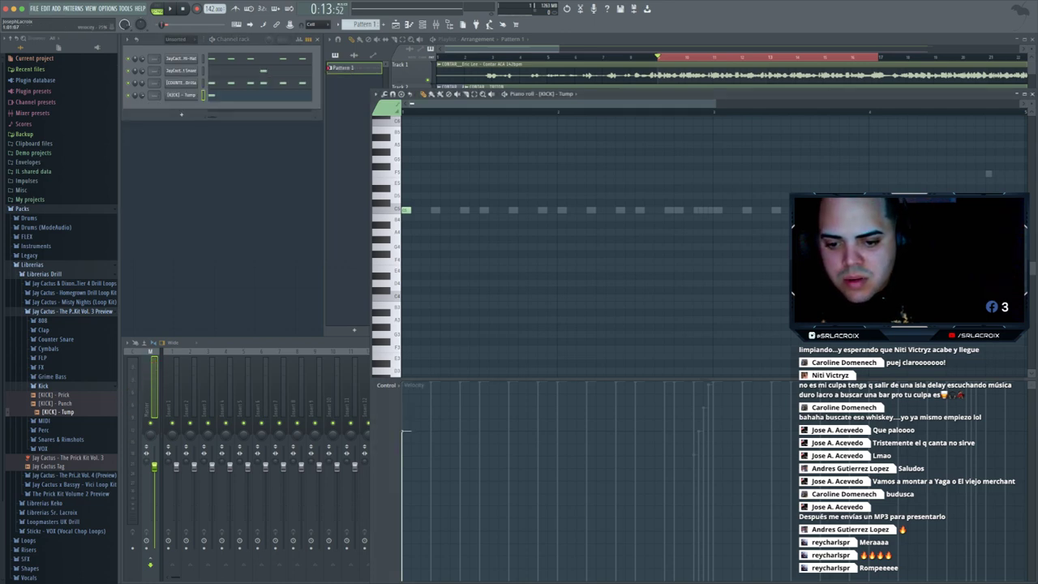
key("space")
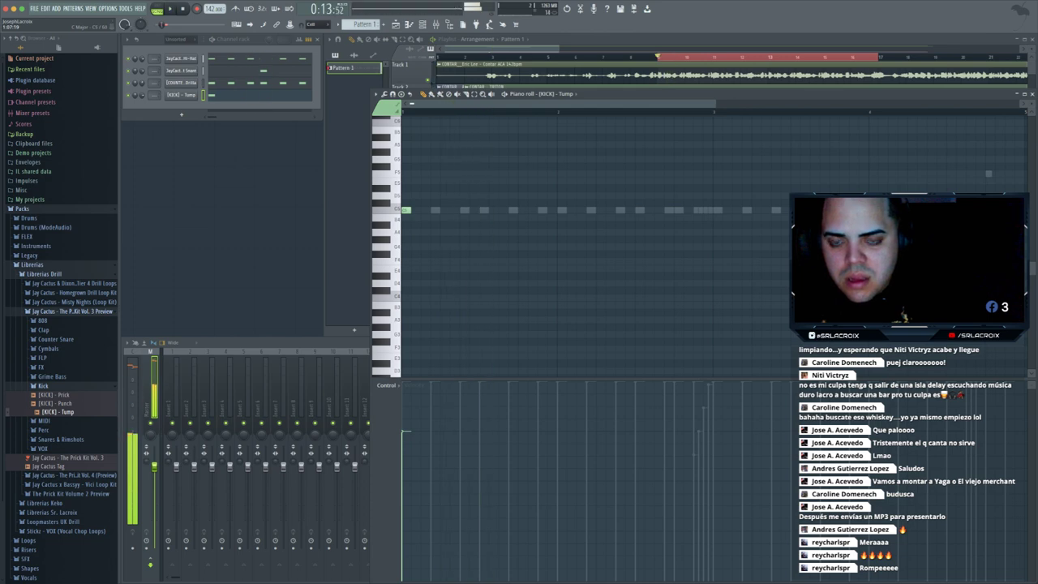
key("space")
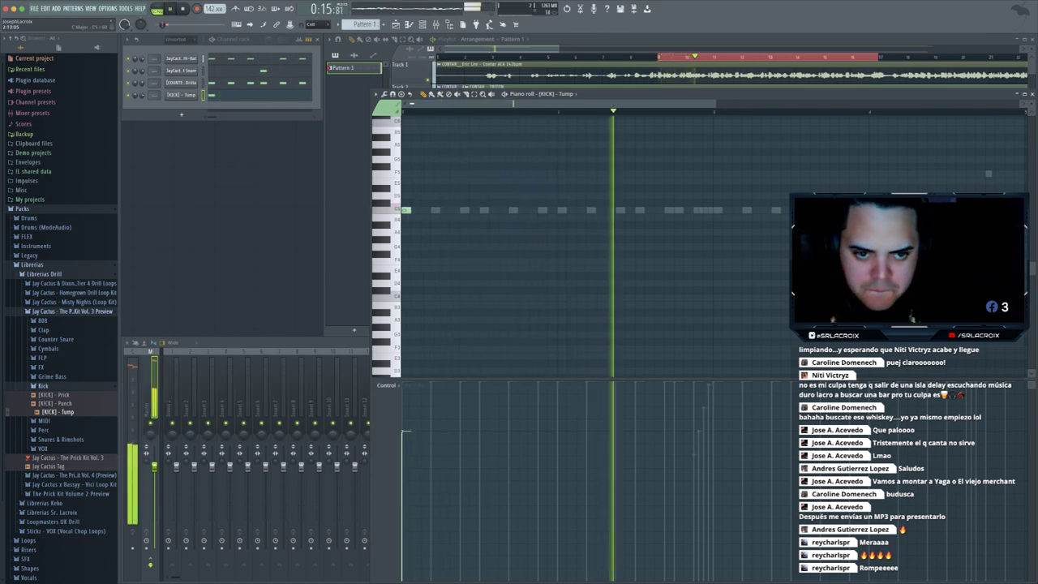
- Add C5 kick notes on beat 3 and the last two sixteenth steps of bar 2, with a lower velocity on the first of that pair
key("space")
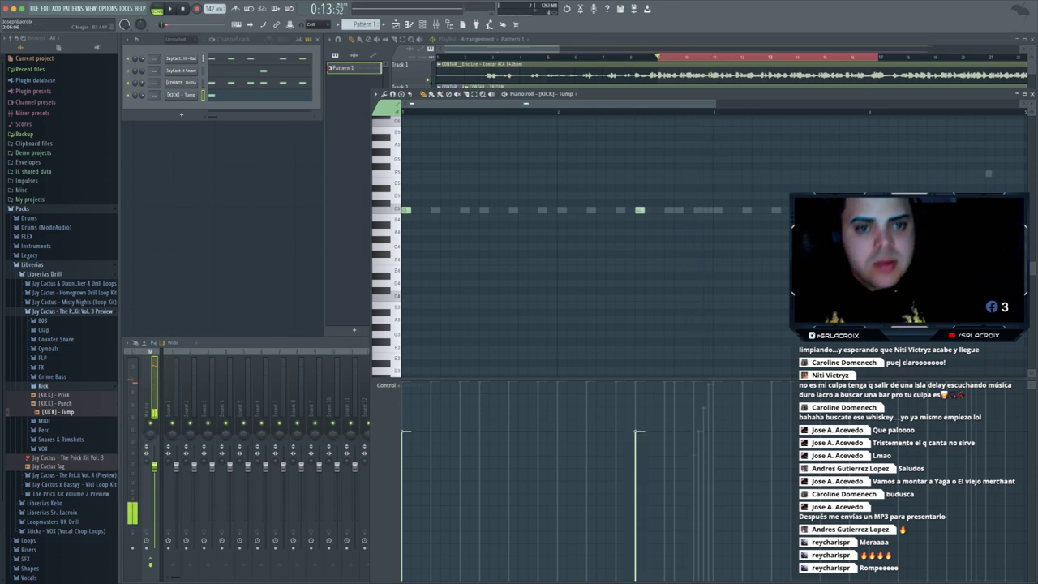
key("space")
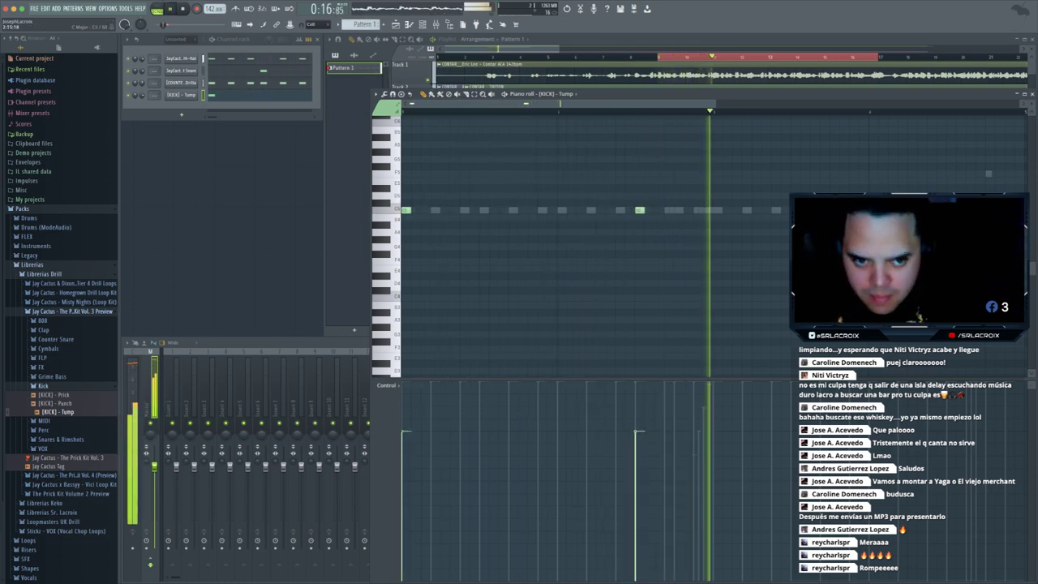
key("space")
left_click(708, 210)
left_click(699, 210)
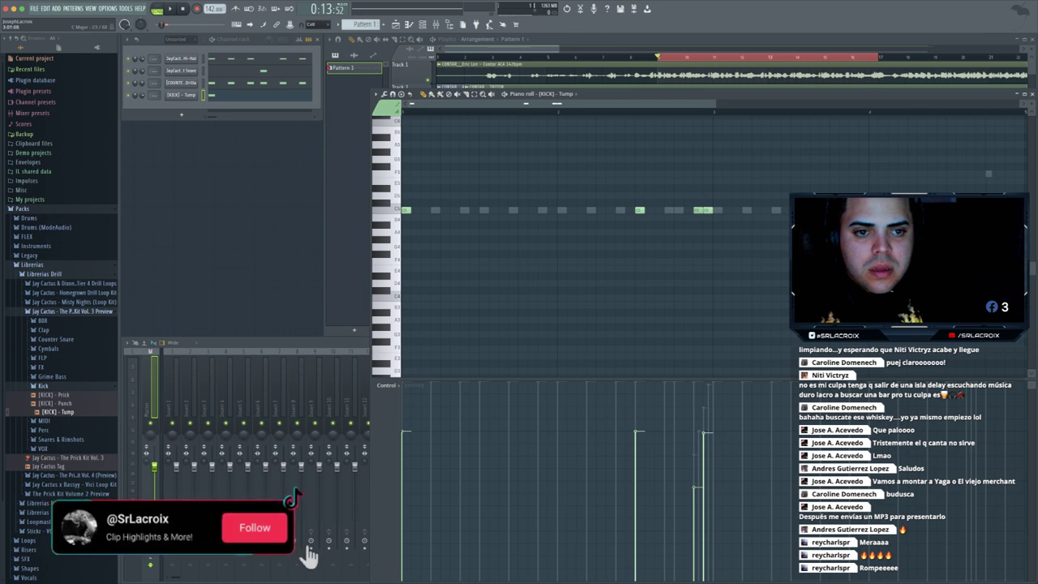
- Add C5 kick notes on steps 1, 4 and 7 of bar 3 and beats 3 and 4 of bar 4, auditioning different placements
key("space")
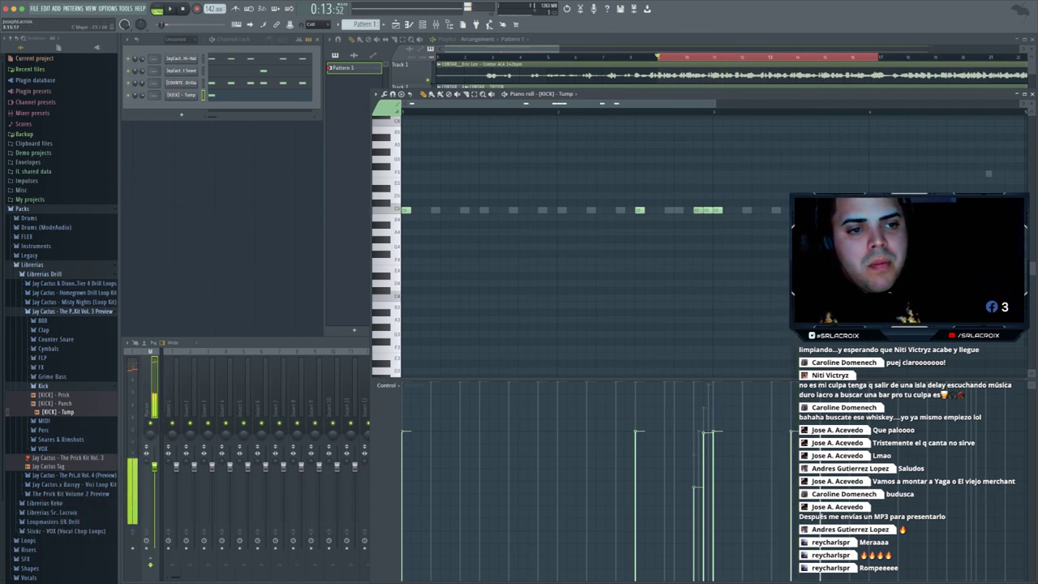
key("space")
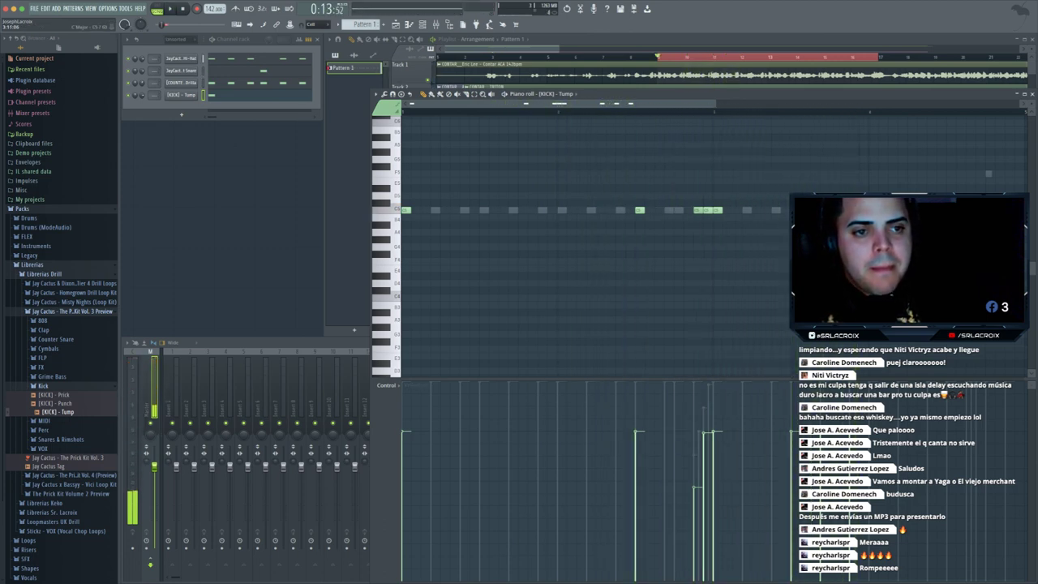
key("space")
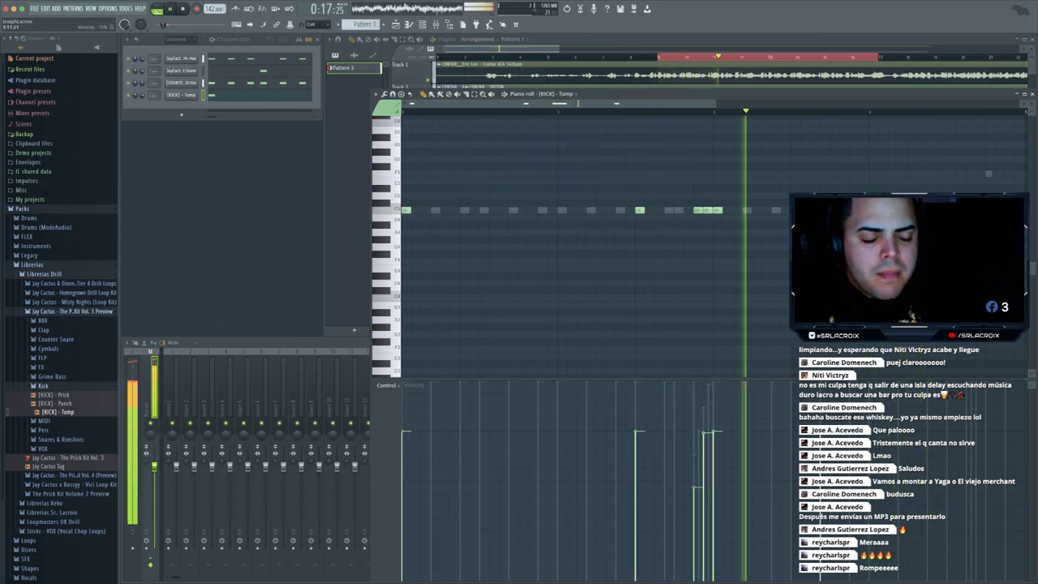
key("space")
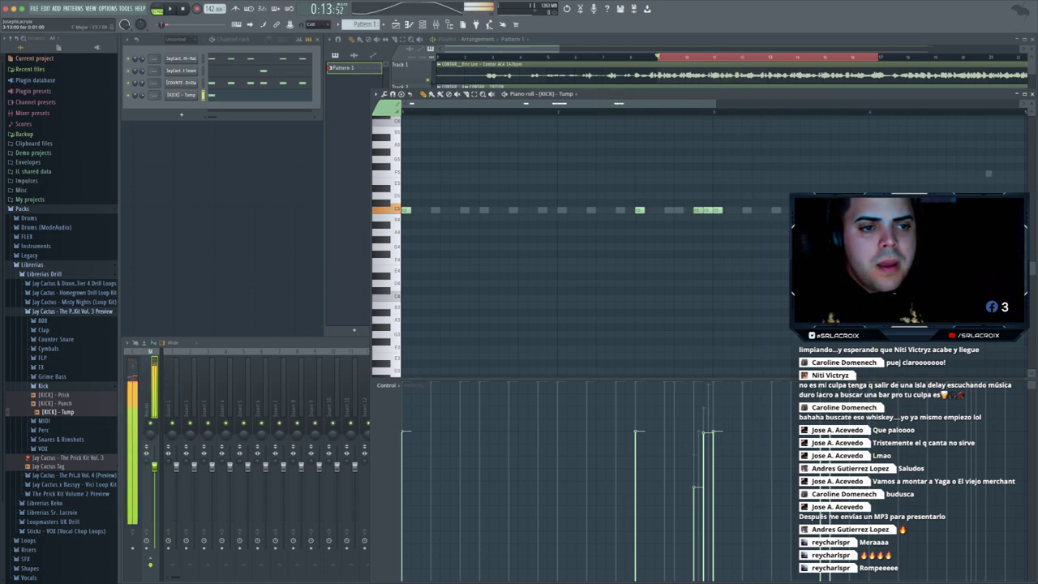
key("space")
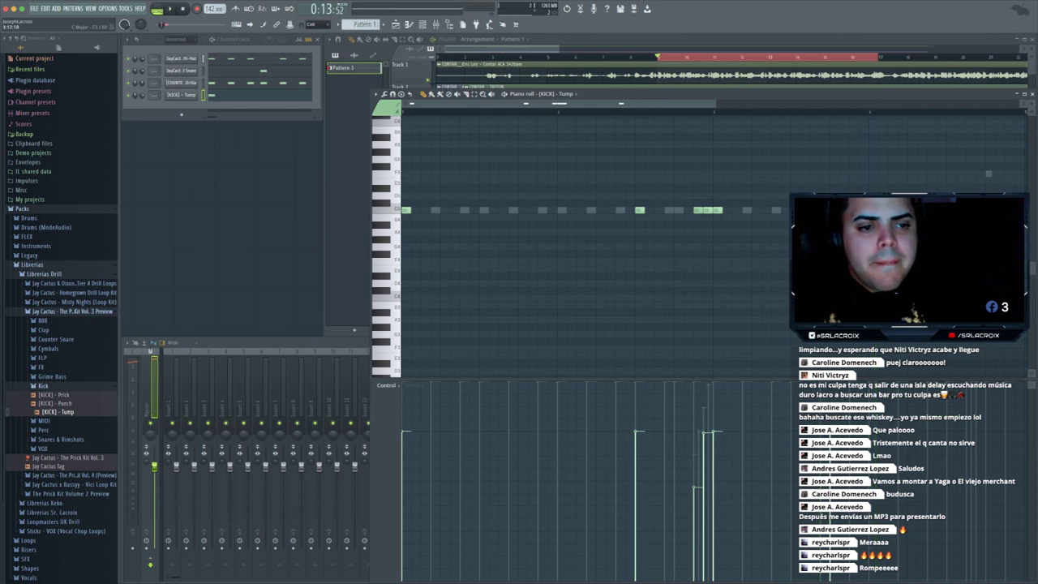
key("space")
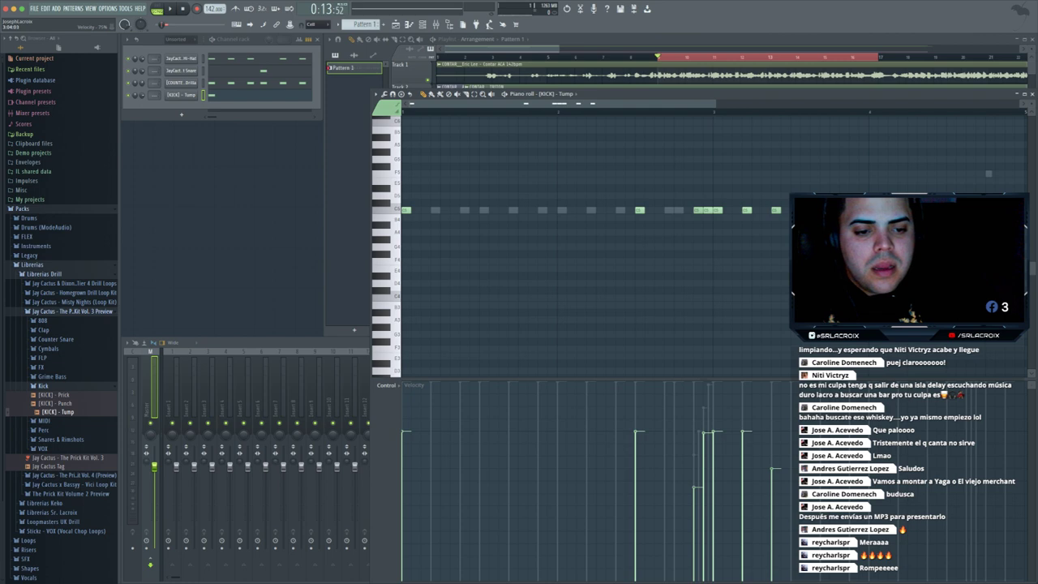
key("space")
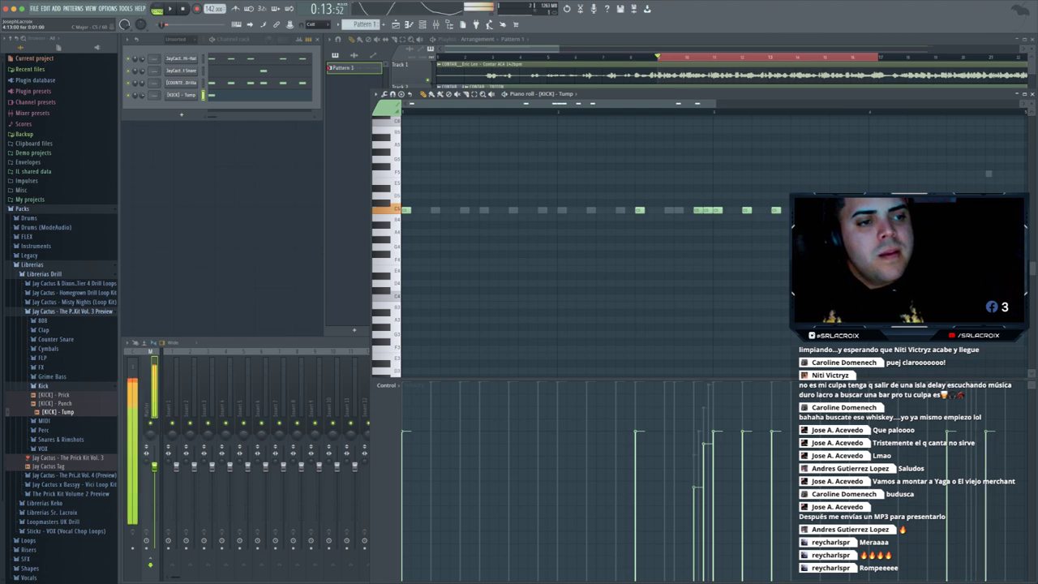
- Raise the velocities of the Tump kick notes and audition the loop with the louder hits
scroll(596, 246, "up", 1)
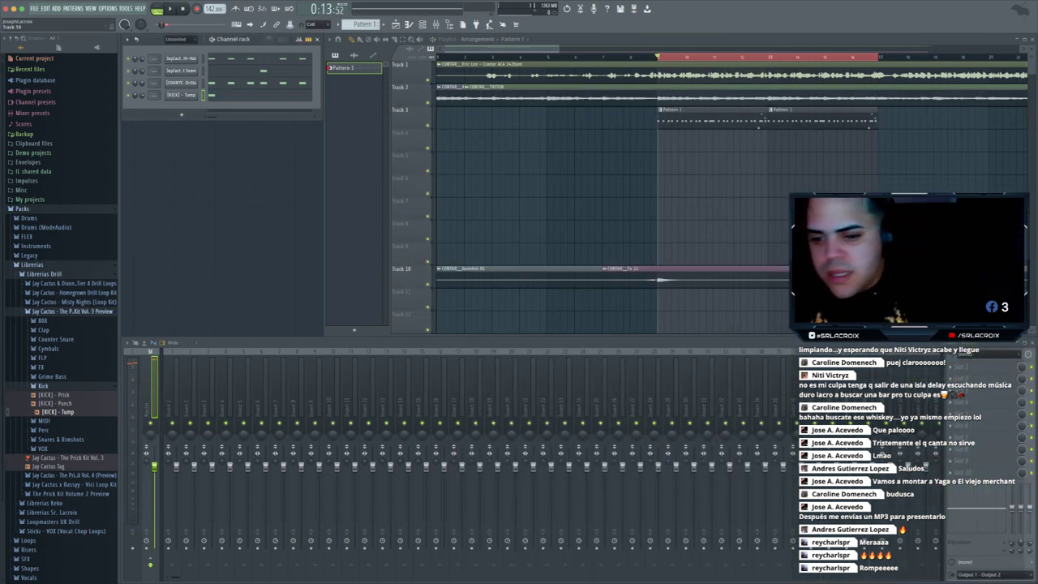
left_click(225, 95)
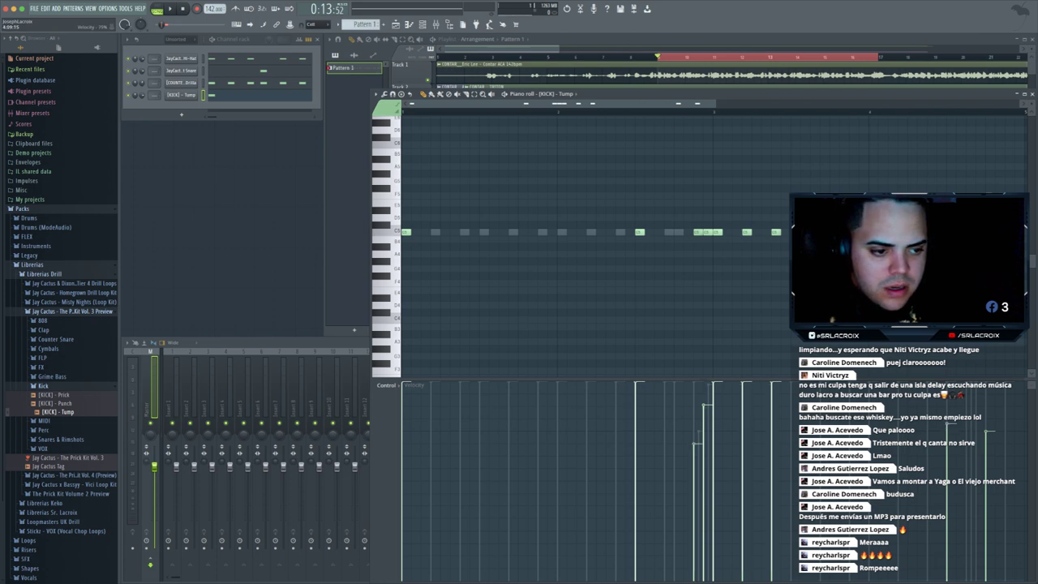
key("F7")
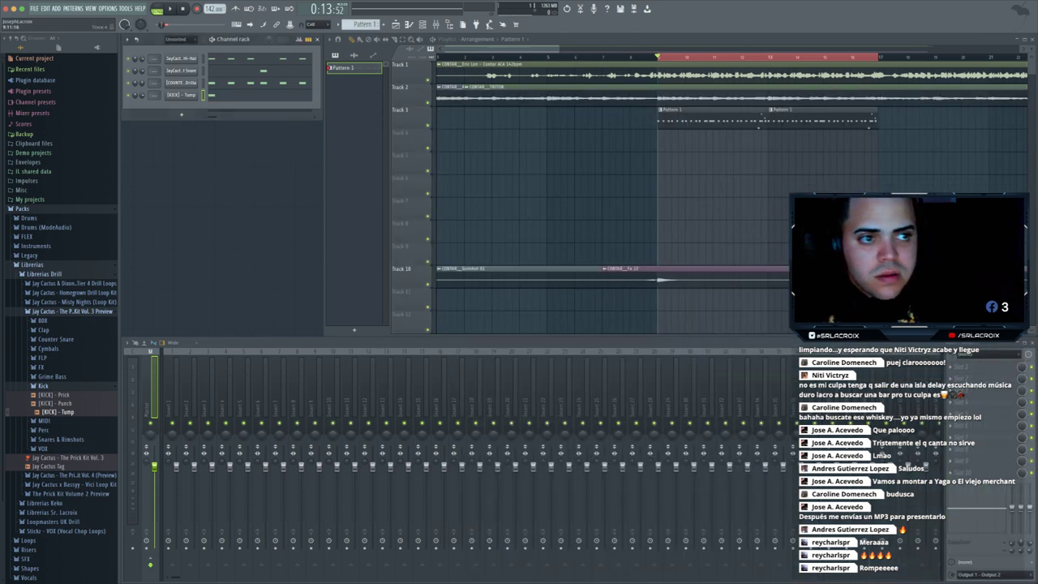
key("space")
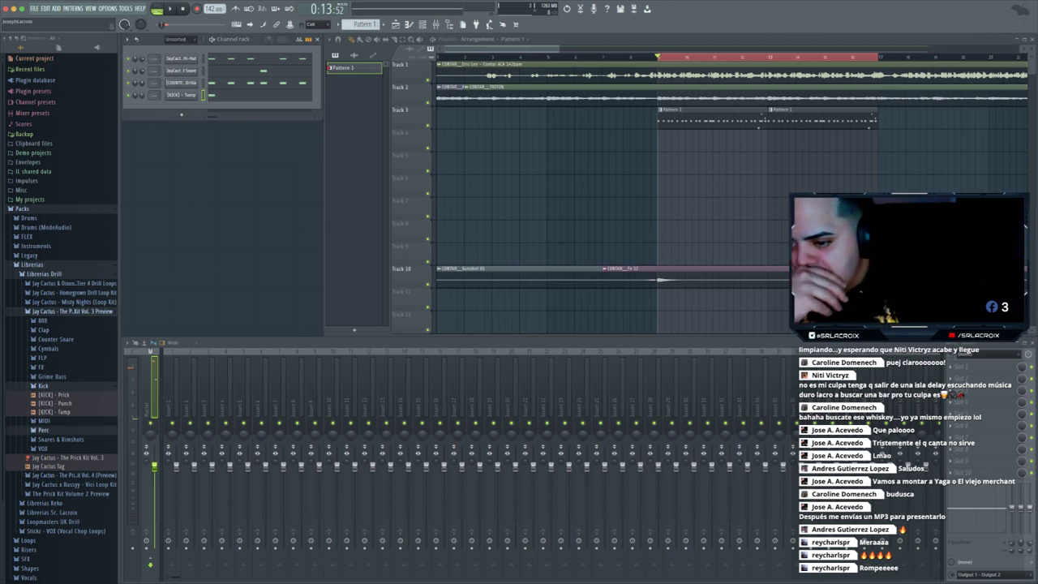
- Browse the kit's percussion and cymbal samples and add [OPEN HAT] - Spread as a new channel
left_click(44, 431)
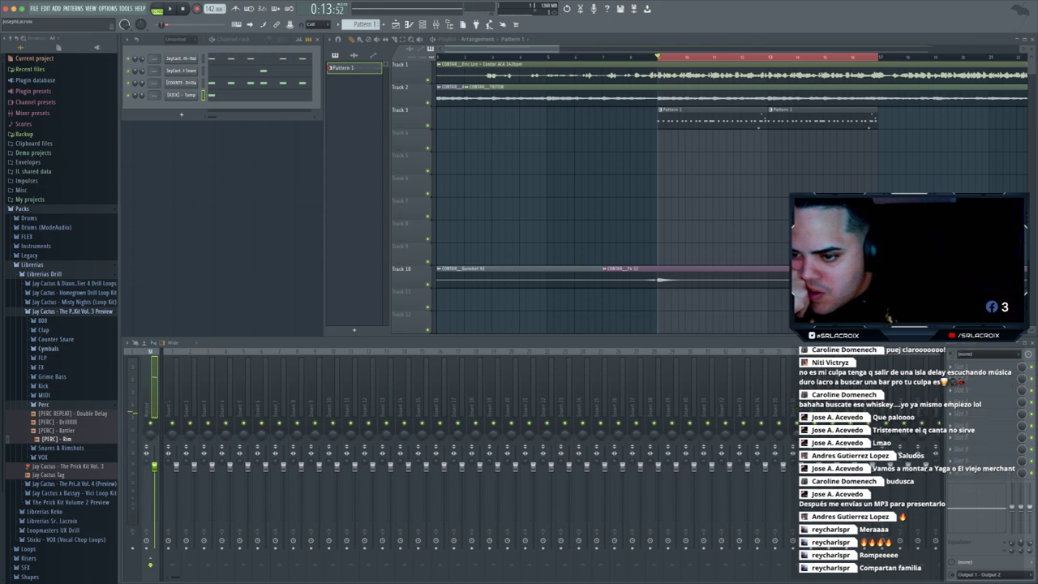
left_click(47, 349)
left_click(55, 377)
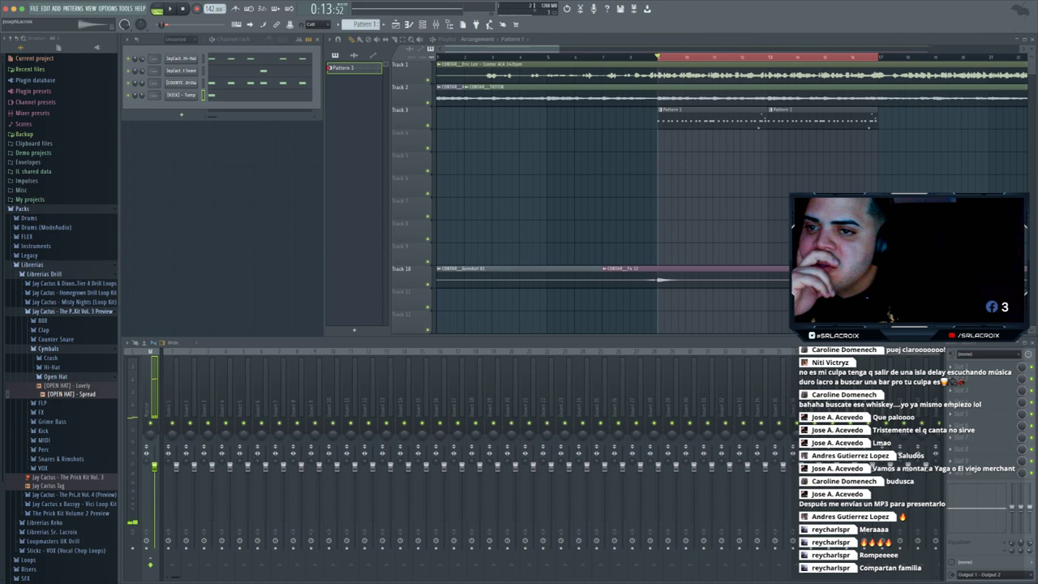
left_click_drag(183, 129, 243, 93)
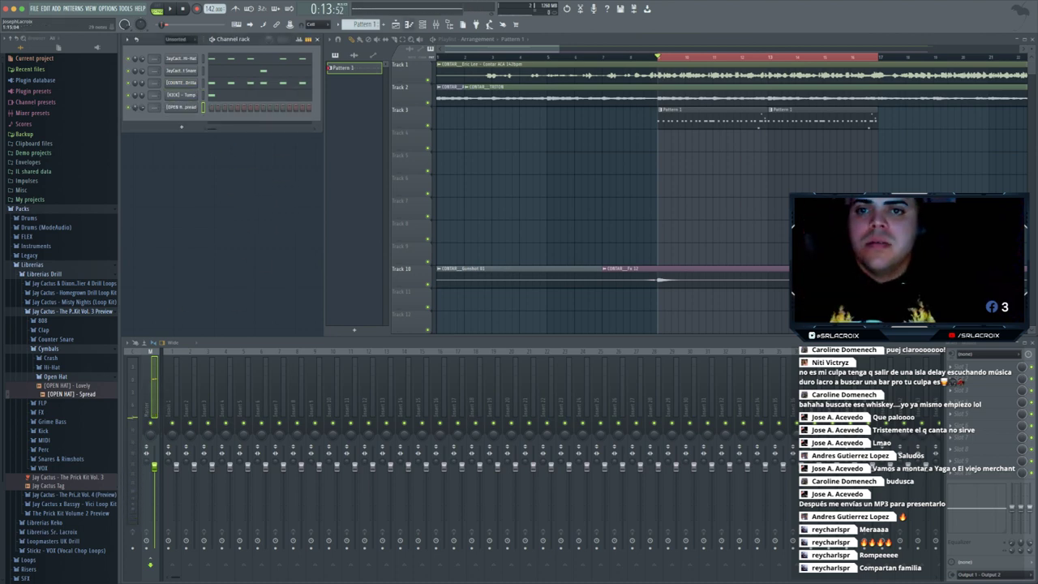
- Place C5 open hat notes on step 15 of bars 1 and 3, checking the sample's waveform and auditioning the loop
key("F7")
left_click(408, 232)
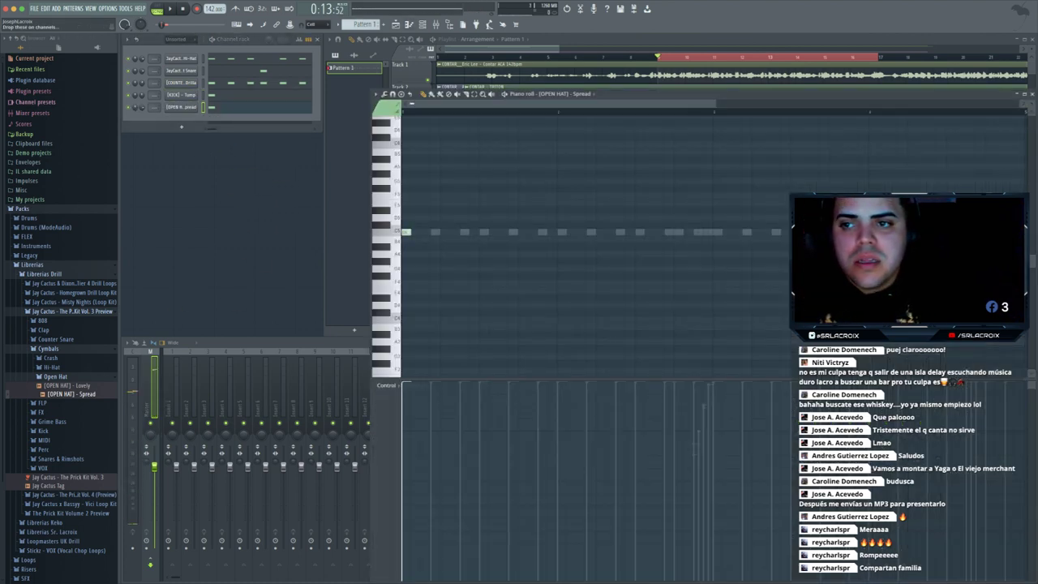
left_click(181, 107)
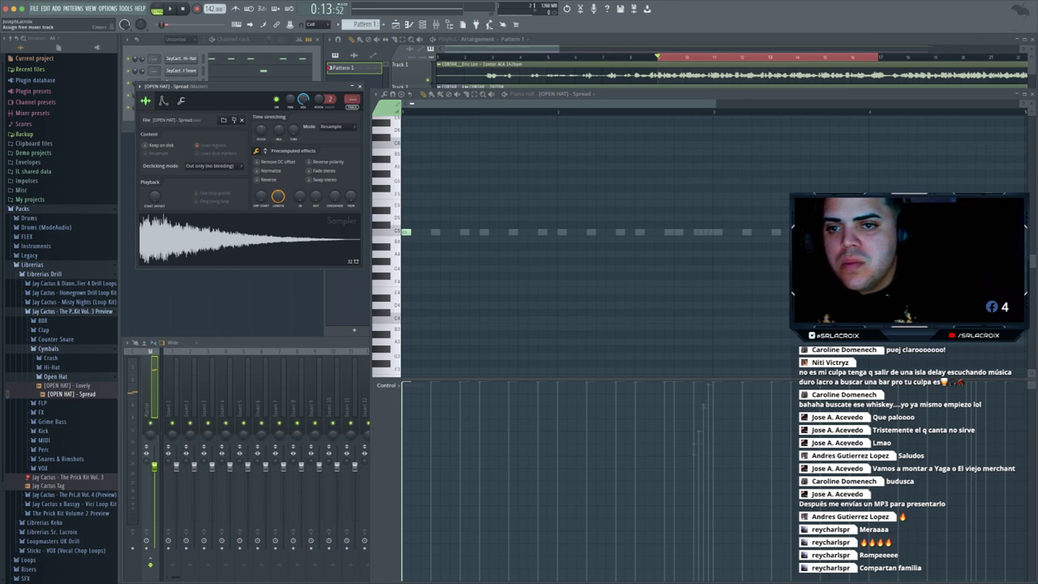
left_click(360, 86)
key("space")
key("space")
key("space")
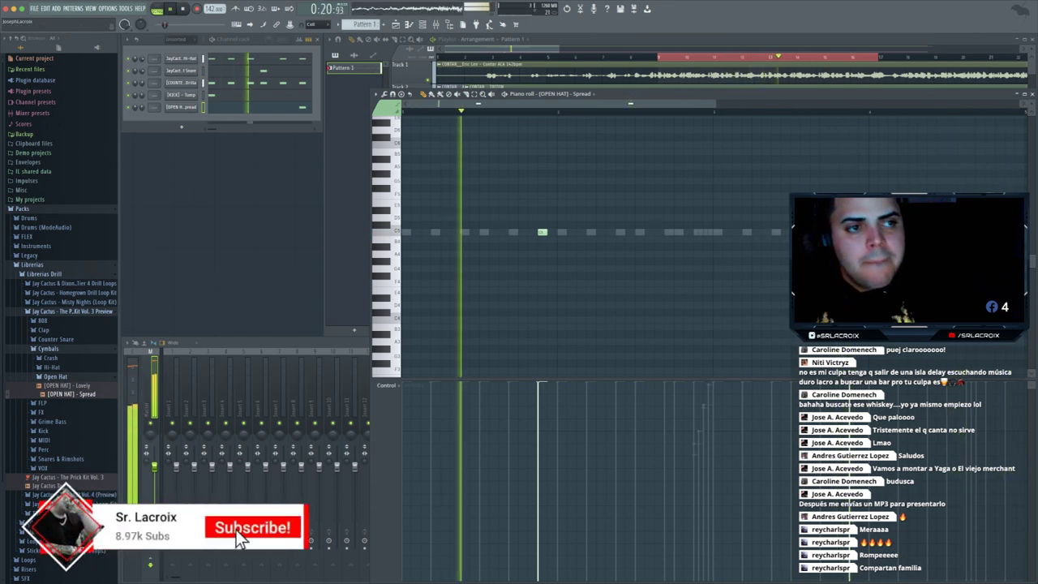
left_click(1033, 94)
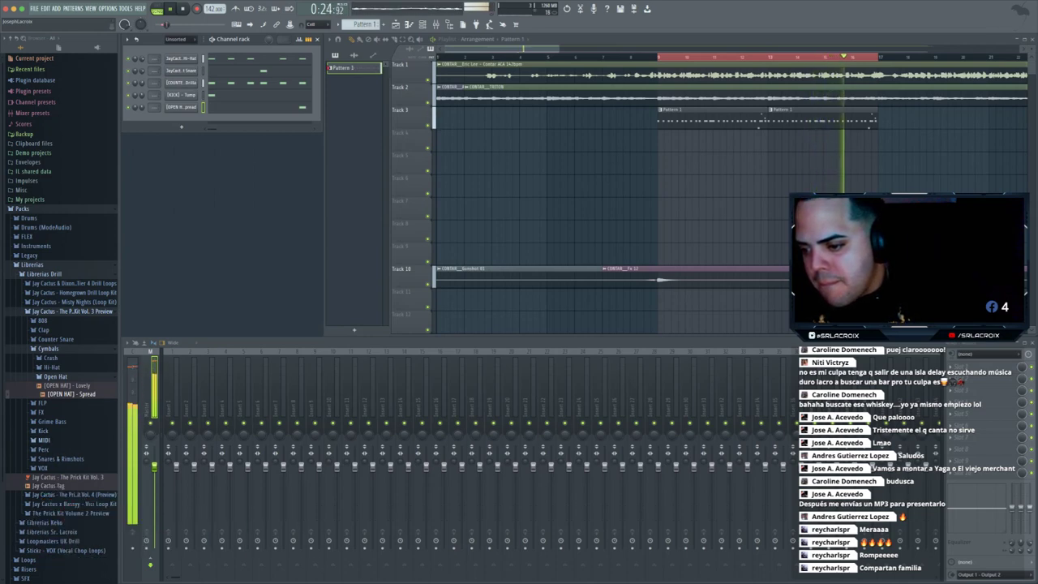
key("space")
- Add the [PERC] - Rim sample as a new channel and open its piano roll
left_click(44, 449)
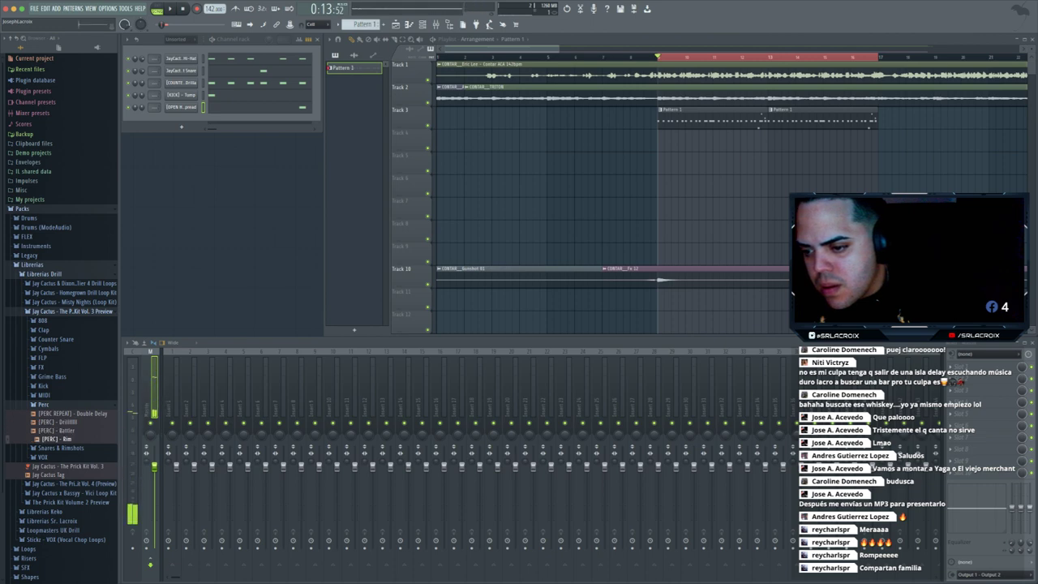
left_click_drag(178, 145, 180, 140)
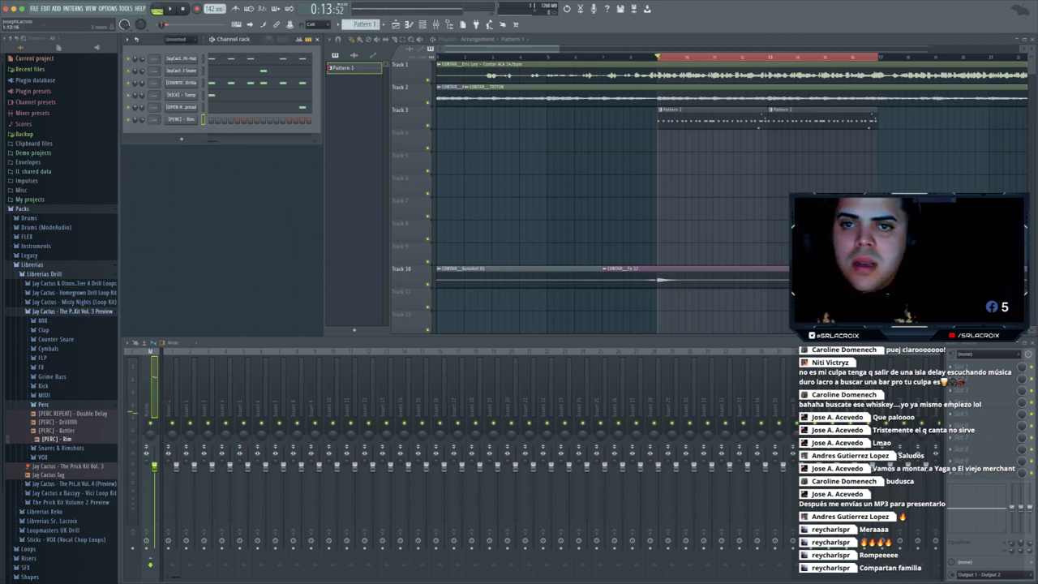
key("F7")
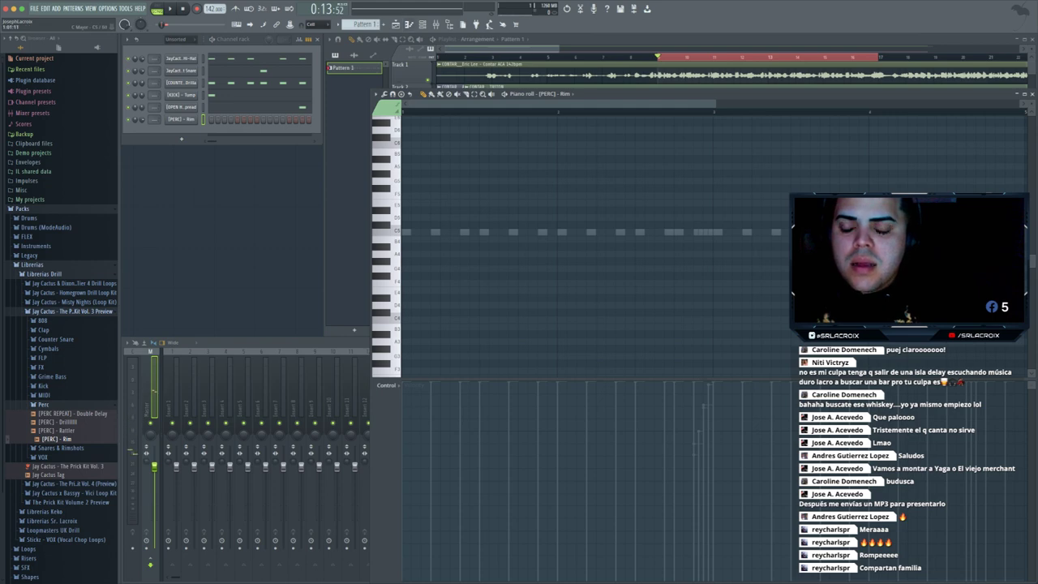
- Add C5 rim notes on steps 1, 4, 7, 8 and 9 of bar 1, auditioning the rhythm against the loop
left_click(406, 232)
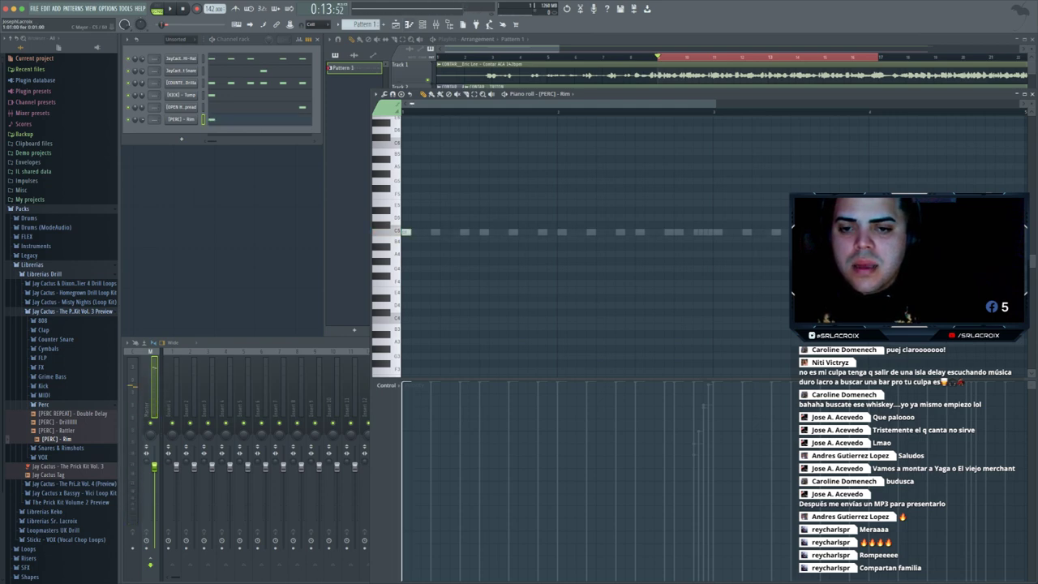
key("space")
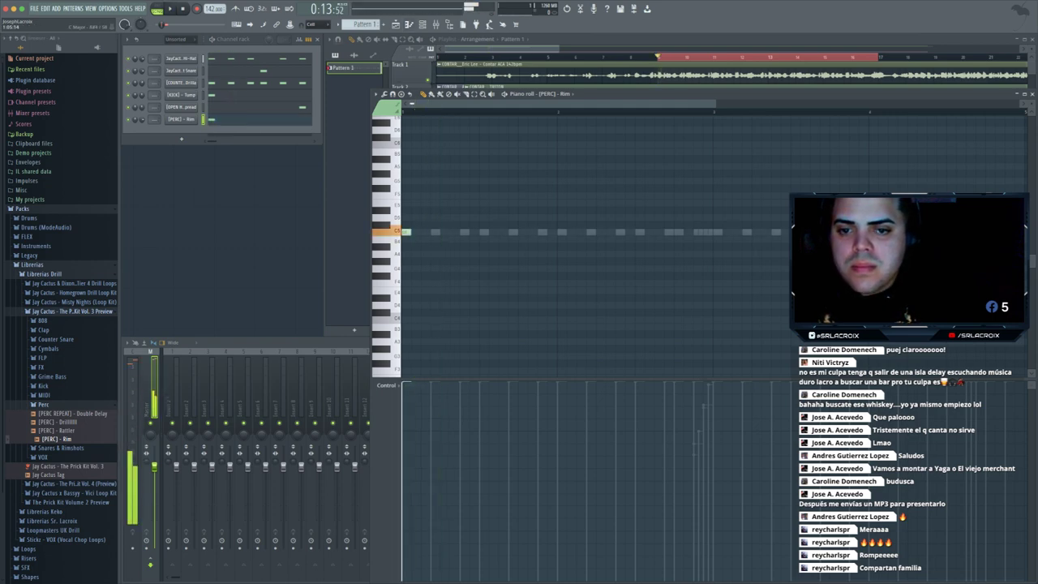
key("space")
left_click(465, 231)
key("space")
key("space")
left_click(475, 232)
left_click(484, 232)
key("space")
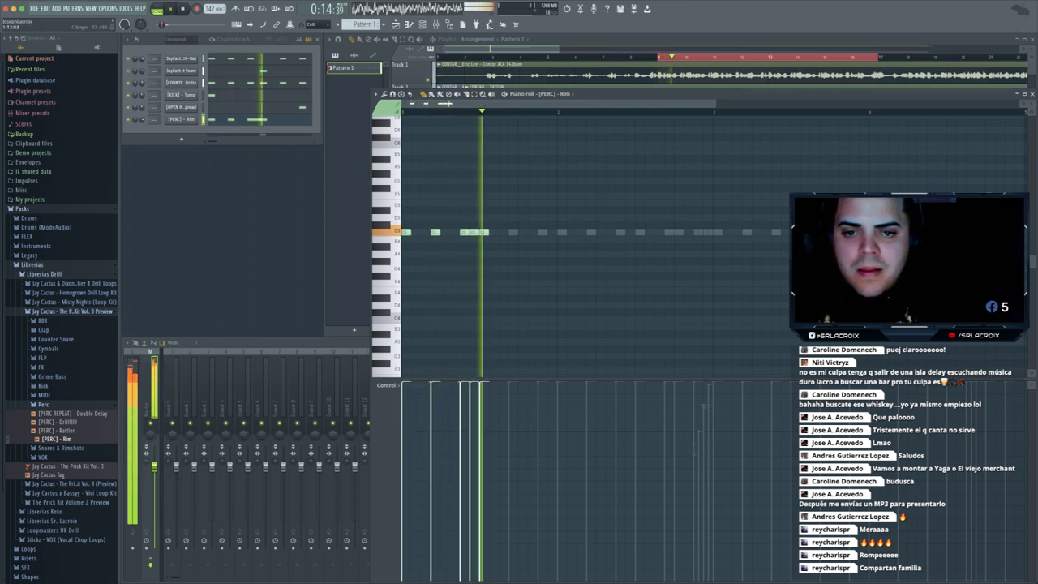
key("space")
- Add C5 rim notes on steps 12 and 15 of bar 1 and steps 1 and 4 of bar 2
left_click(513, 232)
left_click(543, 232)
left_click(562, 232)
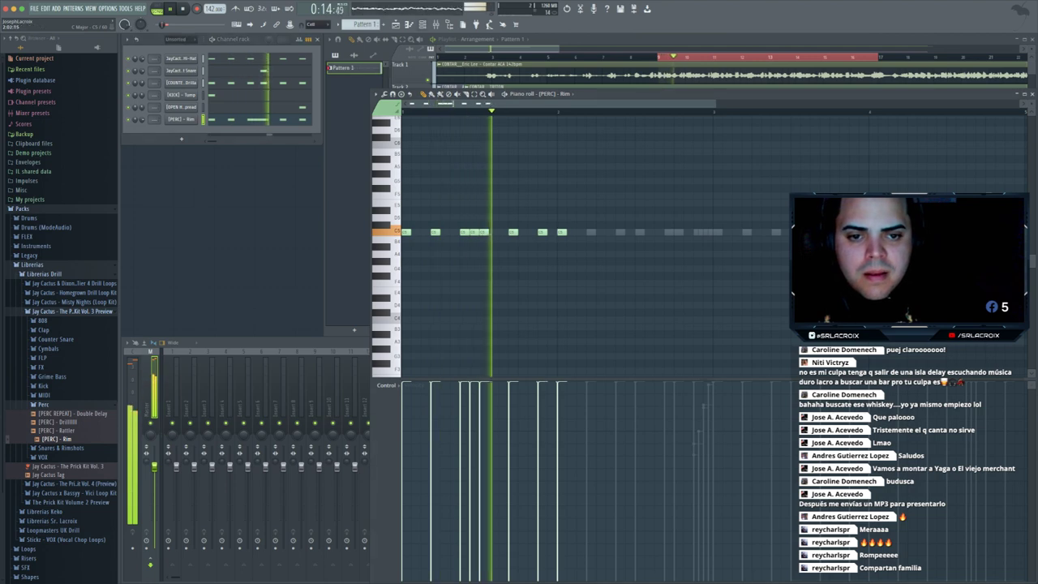
left_click(592, 232)
key("space")
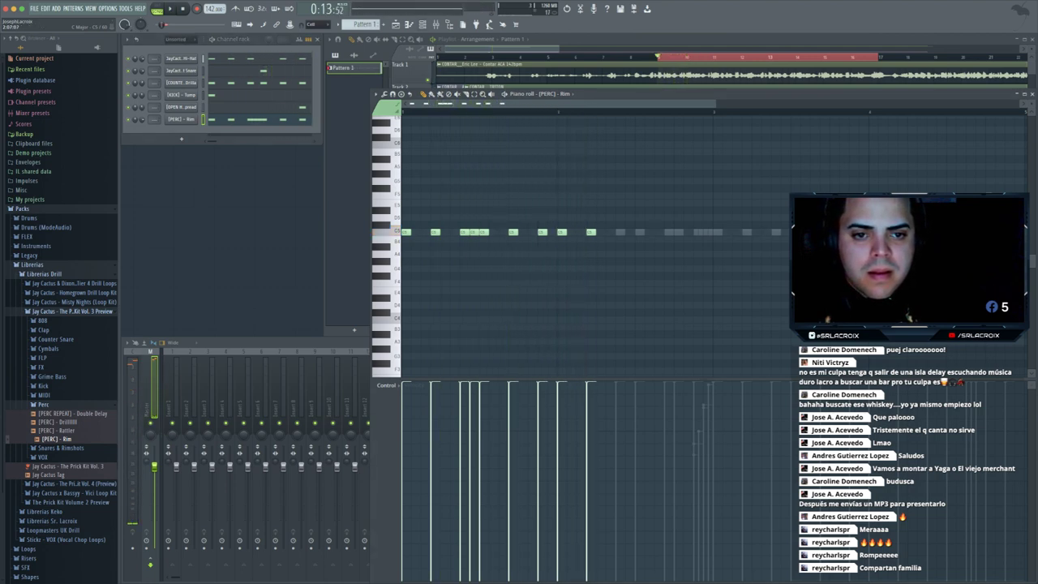
- Build a four-note C5 rim roll across steps 7 and 8 of bar 2 at 1/2 step snap, with rising velocities
left_click(312, 24)
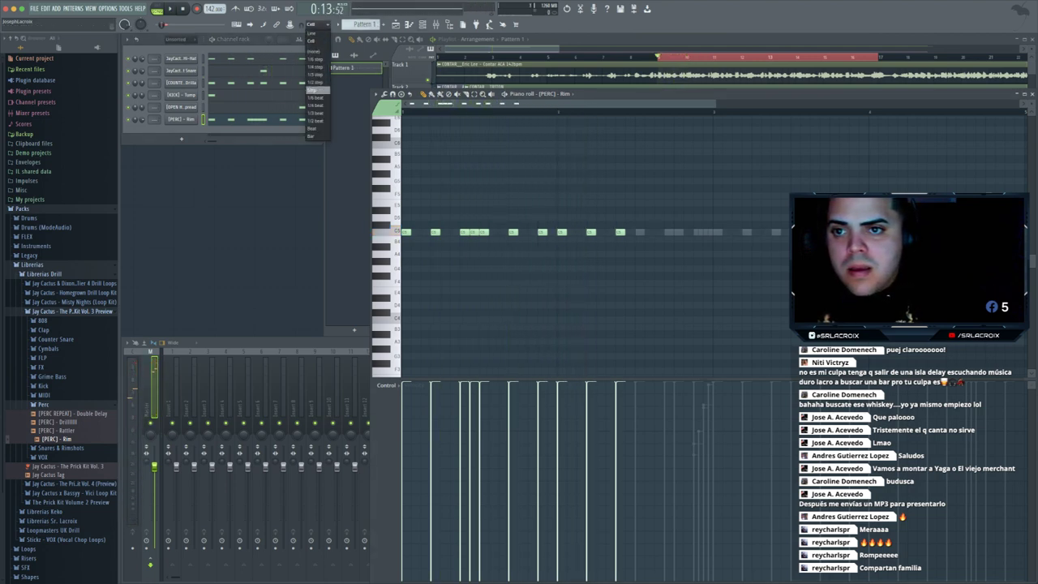
left_click(315, 82)
left_click_drag(624, 232, 615, 272)
left_click(622, 232)
left_click(628, 231)
left_click(637, 232)
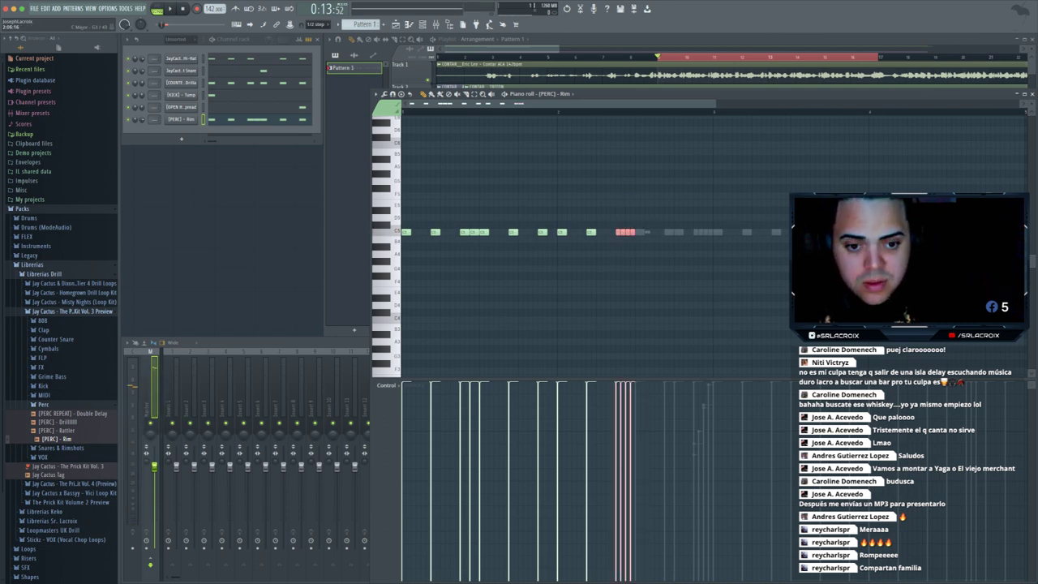
left_click_drag(634, 382, 594, 563)
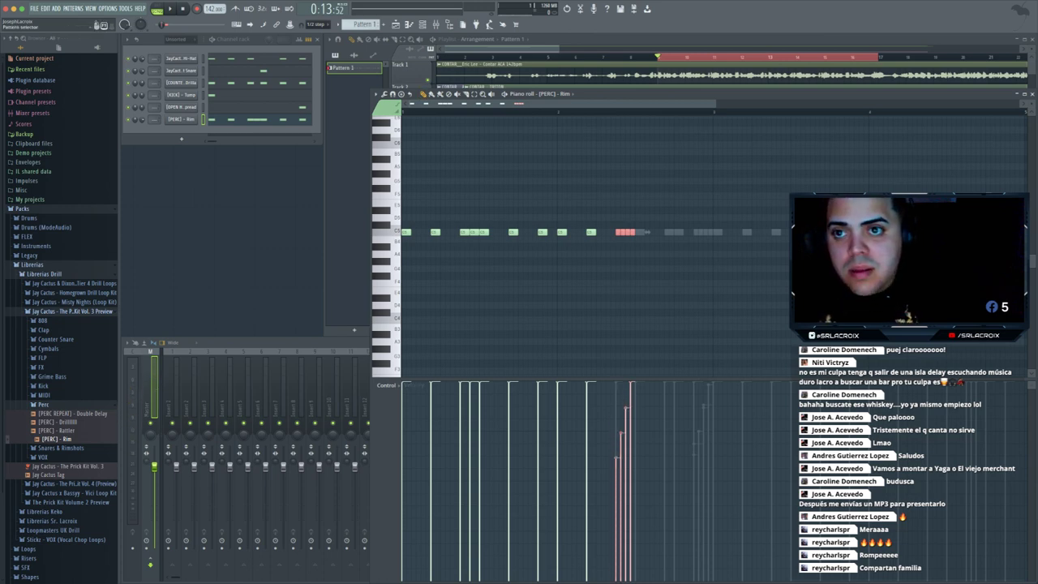
- Set the snap back to Cell and add C5 rim notes on steps 9, 12 and 15 of bar 2
left_click(315, 24)
left_click(318, 40)
left_click(591, 232)
left_click(639, 232)
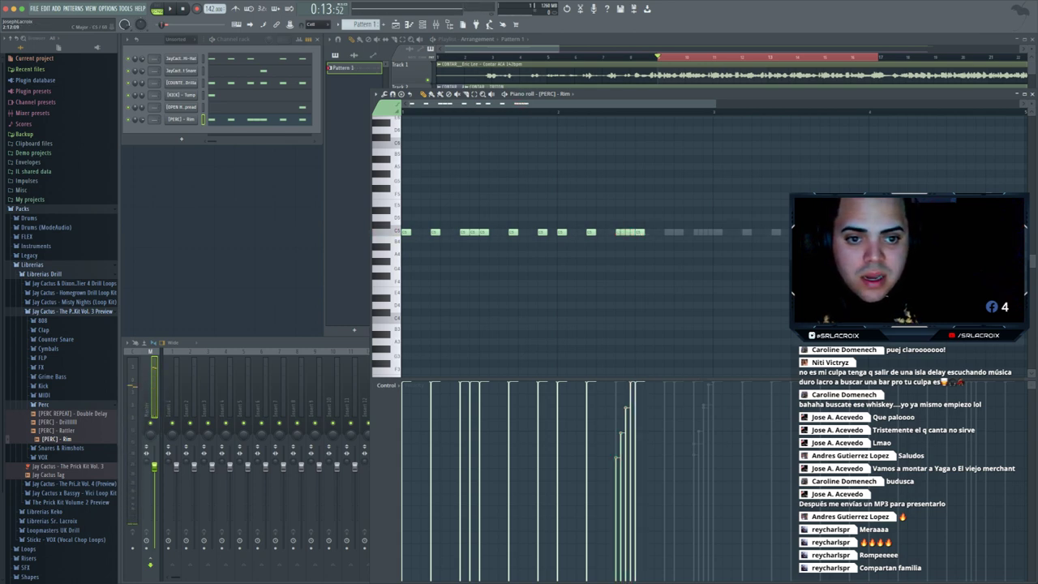
left_click(669, 232)
left_click(698, 232)
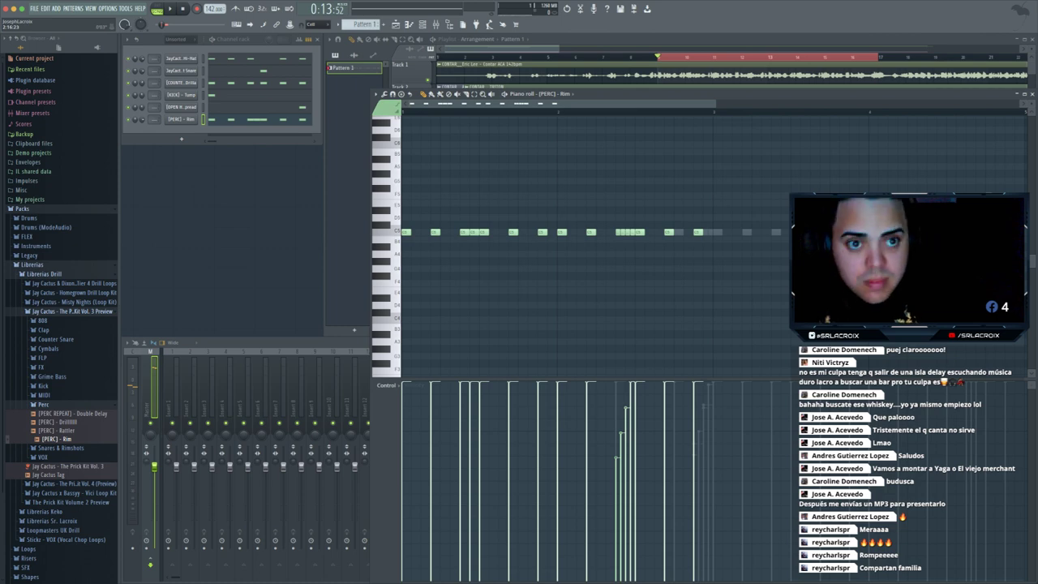
- Duplicate the two-bar rim pattern into bars 3 and 4 and audition it with the full beat
key("ctrl+a")
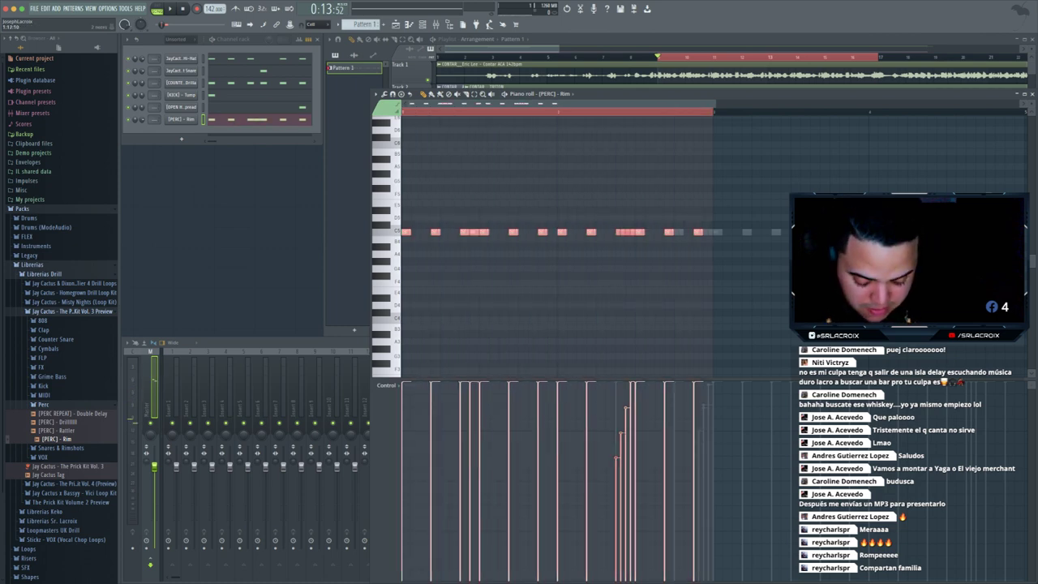
key("ctrl+b")
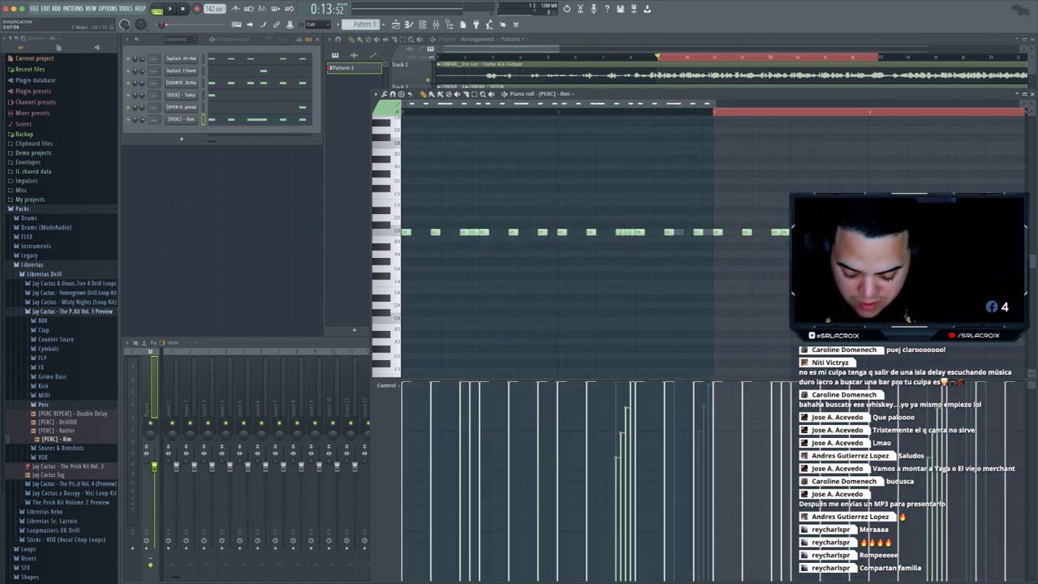
key("Escape")
key("space")
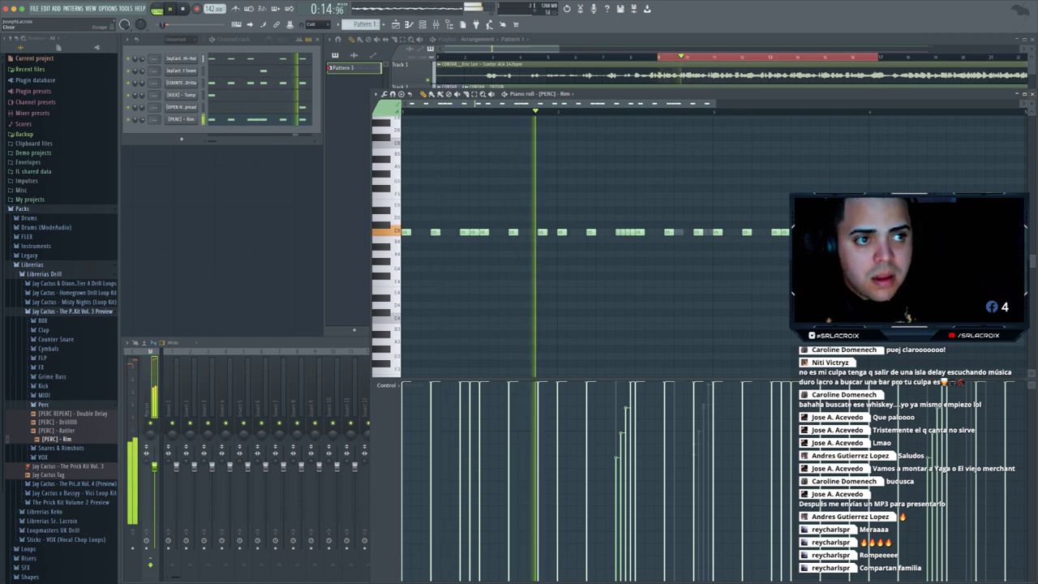
left_click(1032, 94)
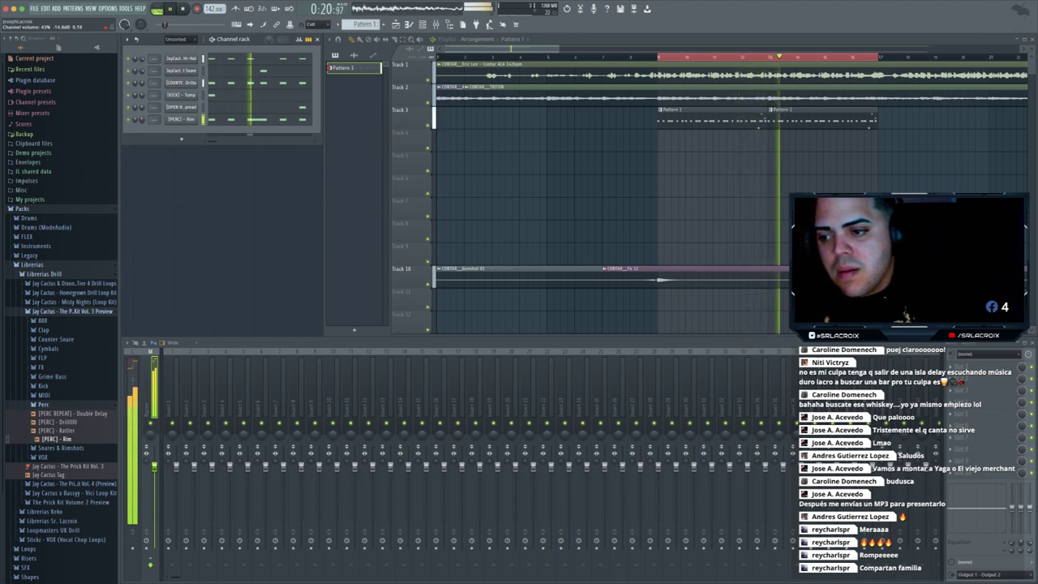
- Preview the kit's 808 samples and add [808] - Side Ting as a new channel at the start of the channel list
left_click(43, 321)
key("space")
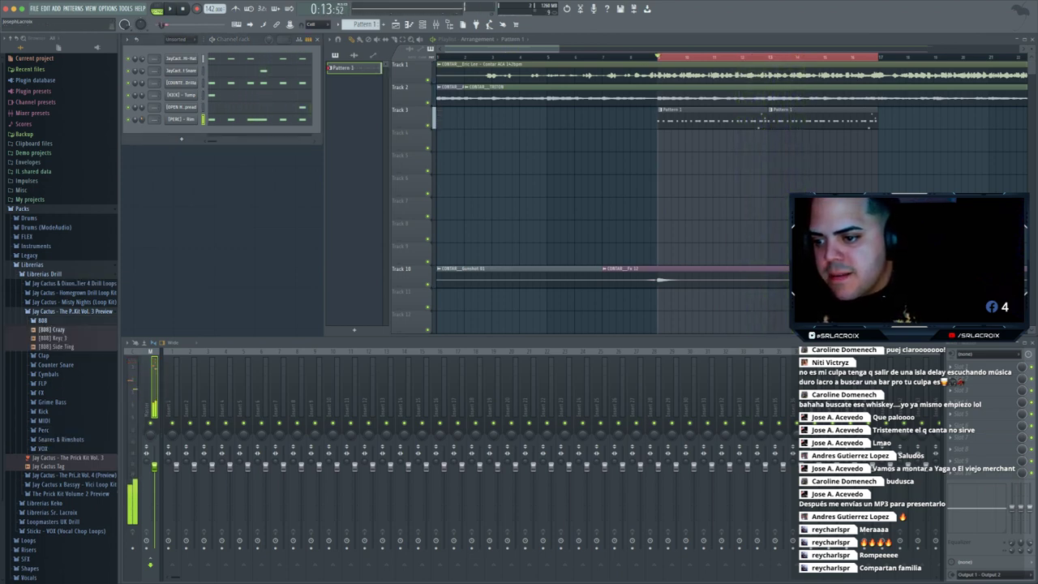
key("Down")
key("Down")
left_click_drag(61, 346, 179, 60)
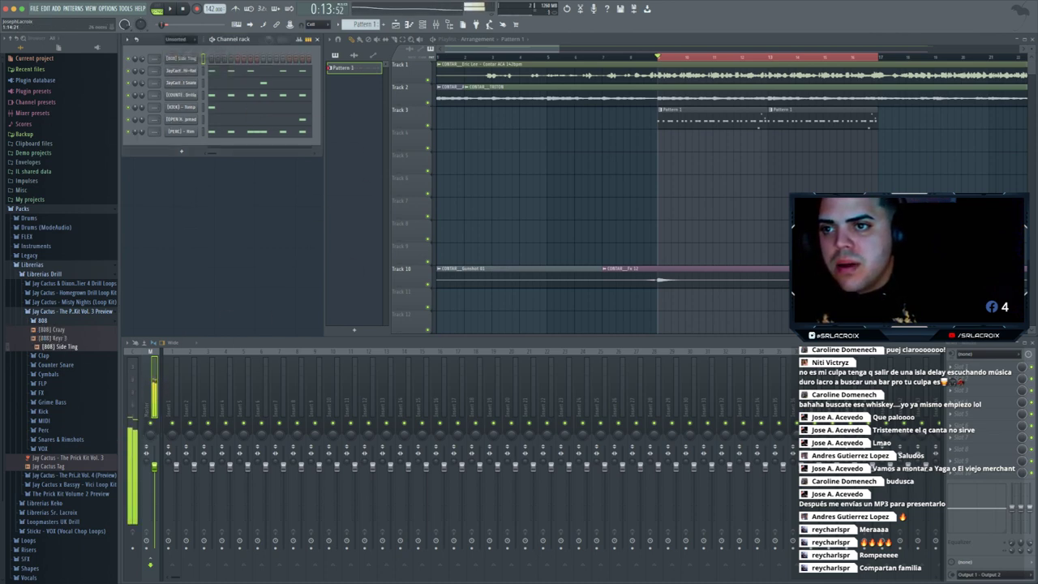
- Inspect the CONTAR__Serum audio clip's waveform and return the channel rack to the Unsorted group
left_click(454, 87)
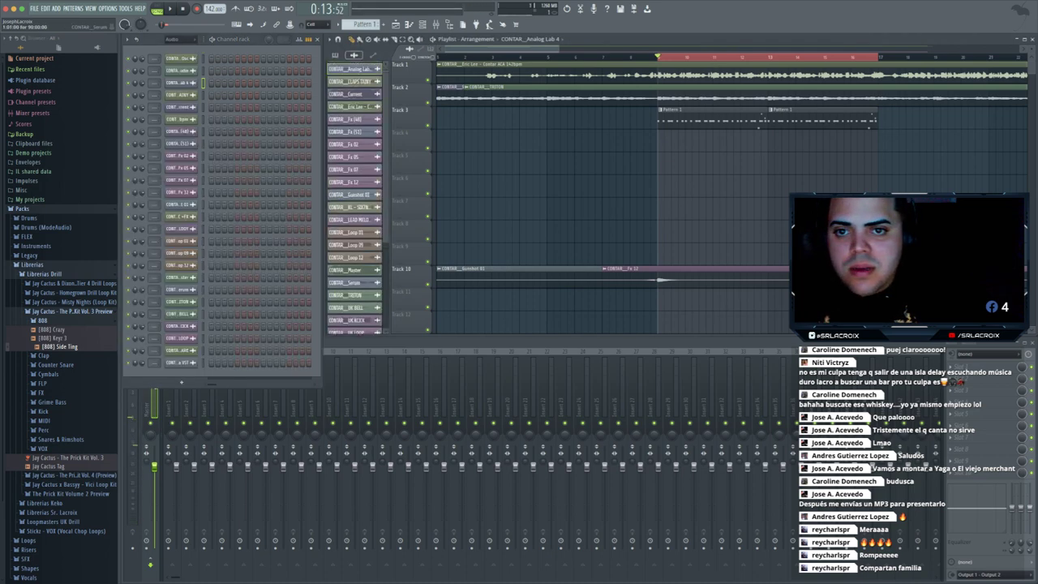
double_click(453, 88)
left_click(312, 302)
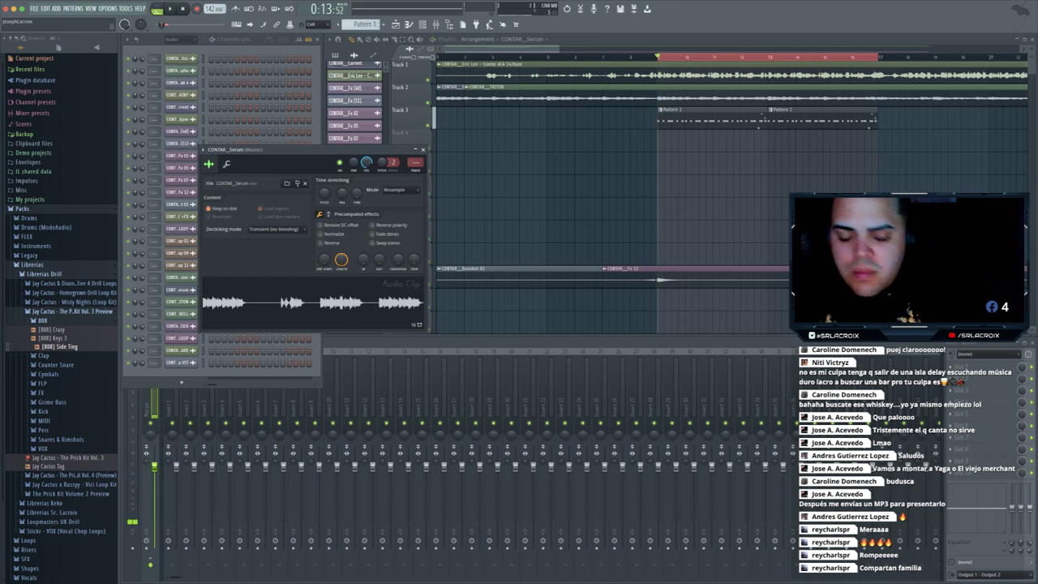
left_click_drag(324, 149, 330, 153)
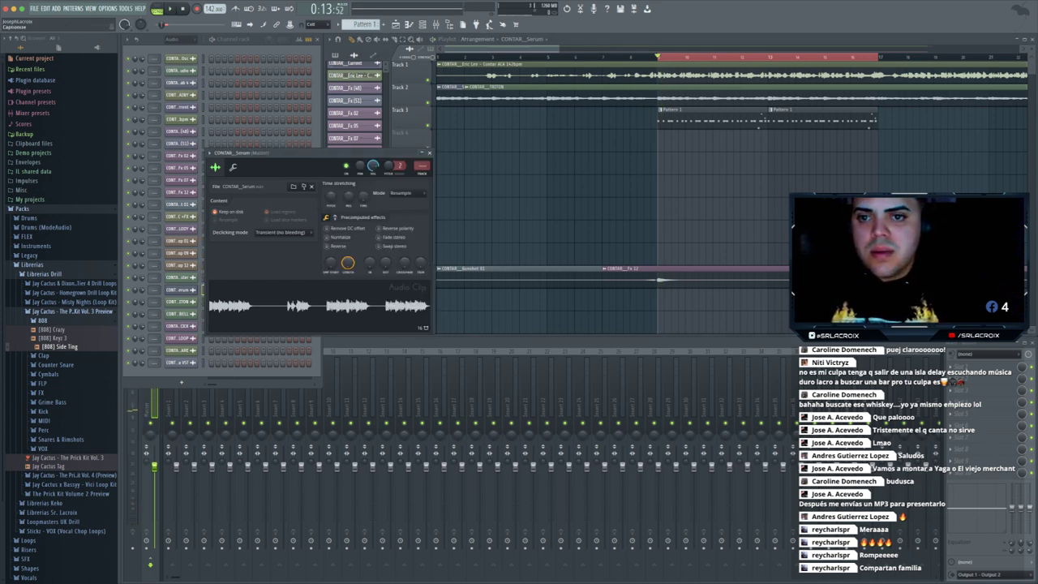
left_click(429, 153)
left_click(180, 39)
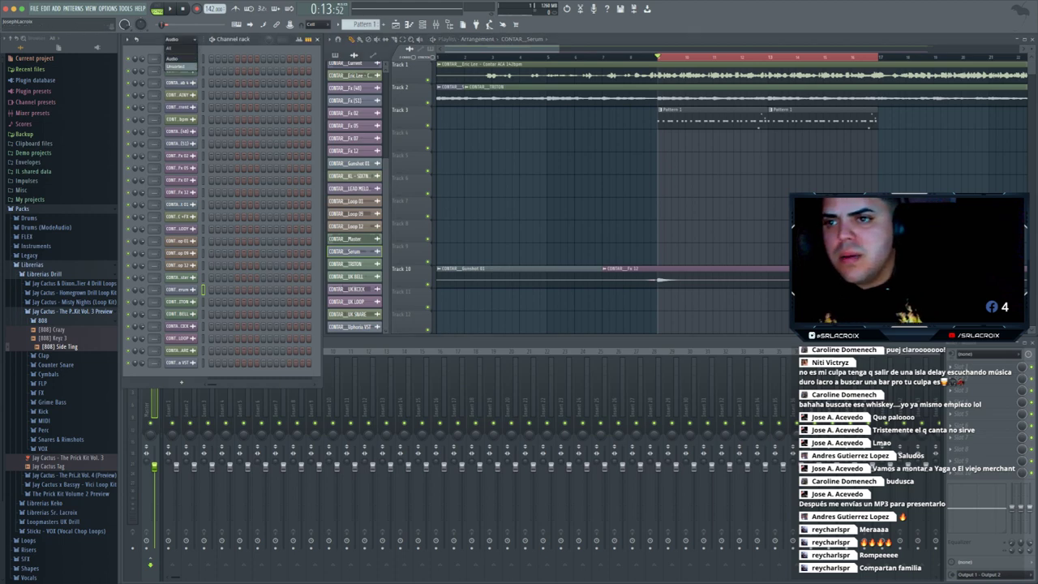
left_click(180, 68)
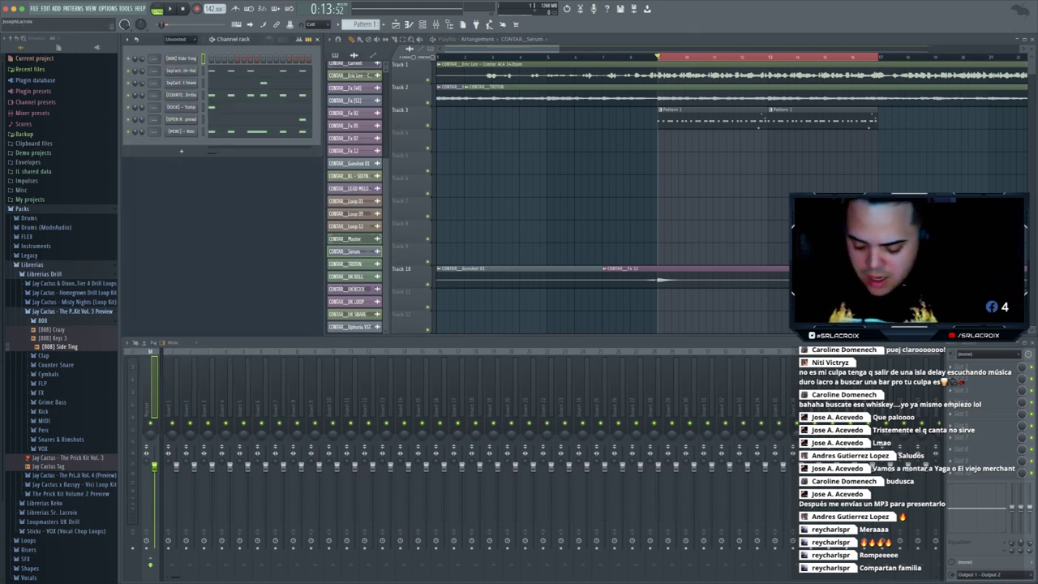
- Save the project as "Session 2 - Contar New Version Drill" in the SIX7NTY SESSIONS folder
key("super+shift+s")
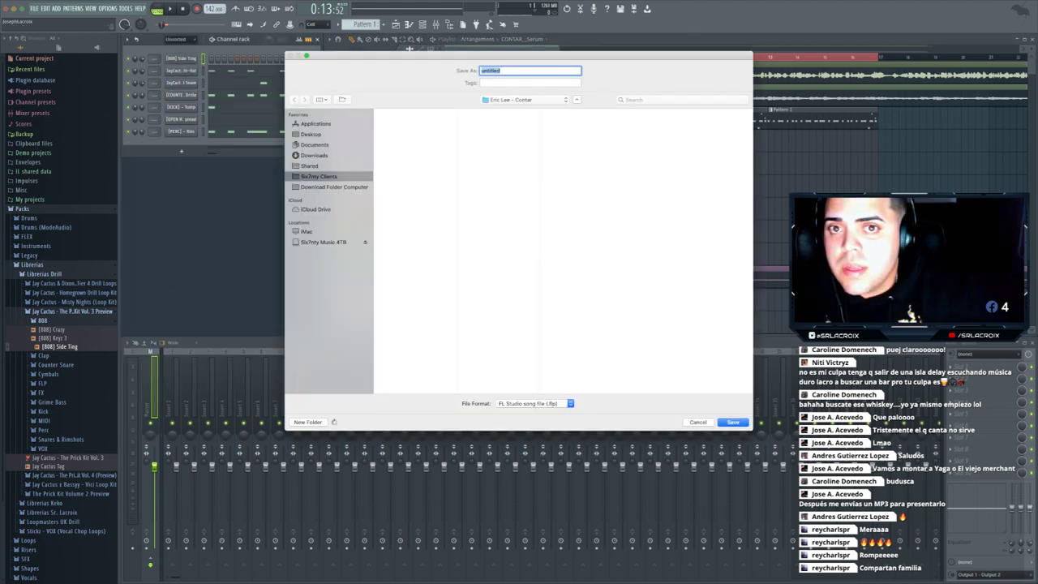
type("Conta")
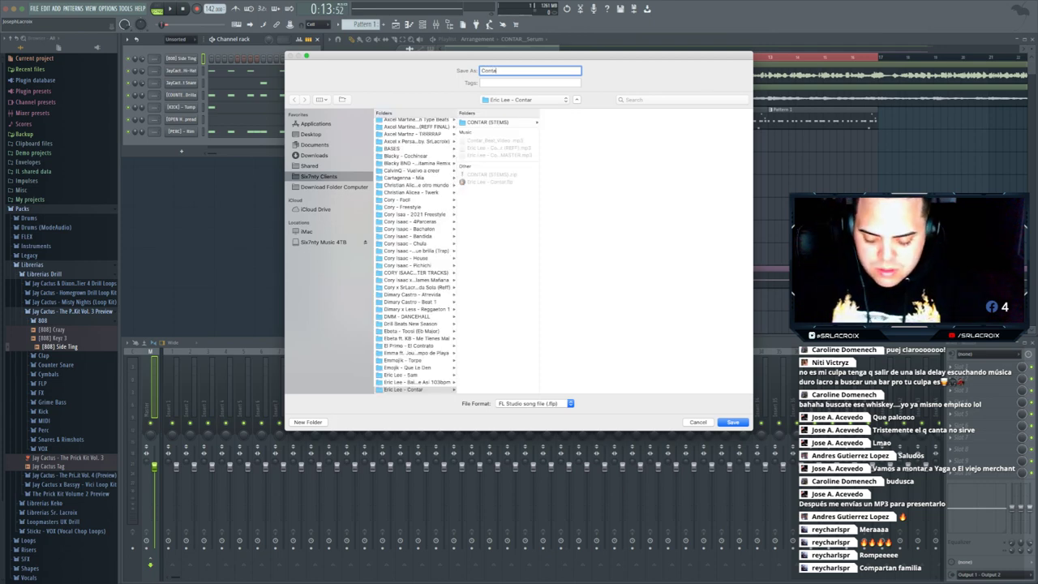
scroll(413, 255, "down", 15)
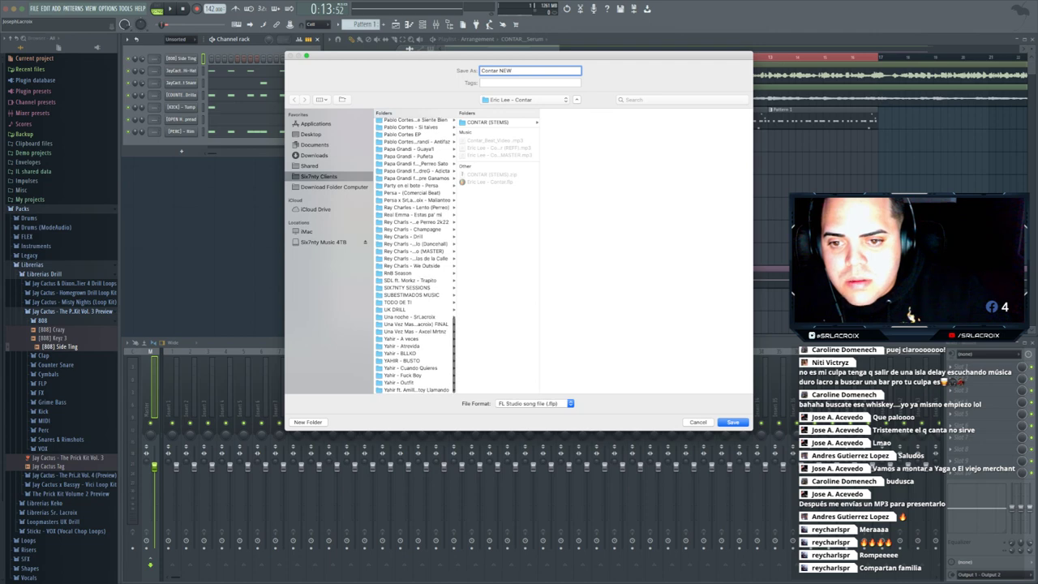
left_click(407, 288)
left_click(499, 149)
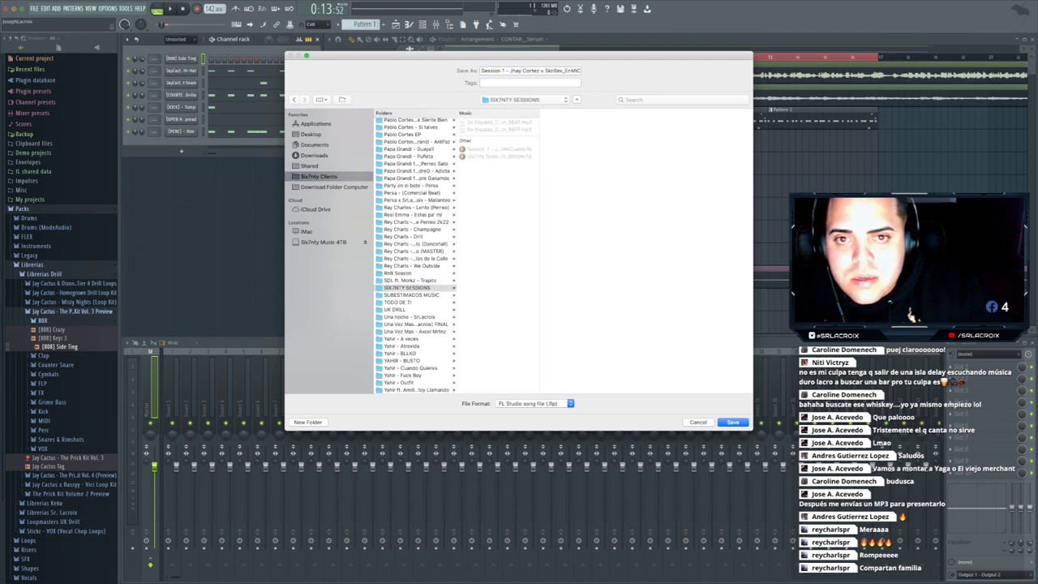
left_click(504, 70)
key("BackSpace")
type("2")
key("super+a")
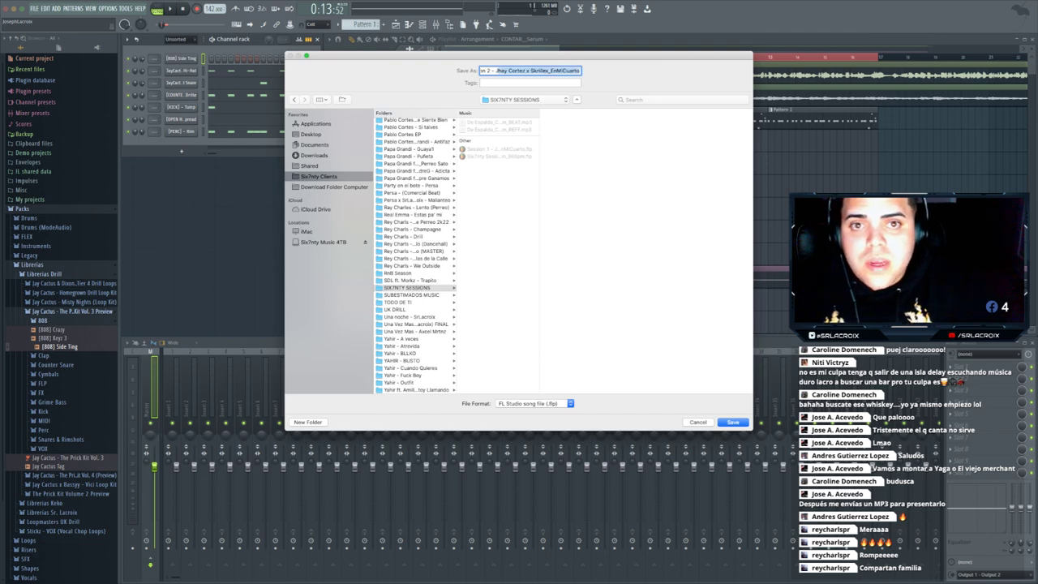
type("Ju")
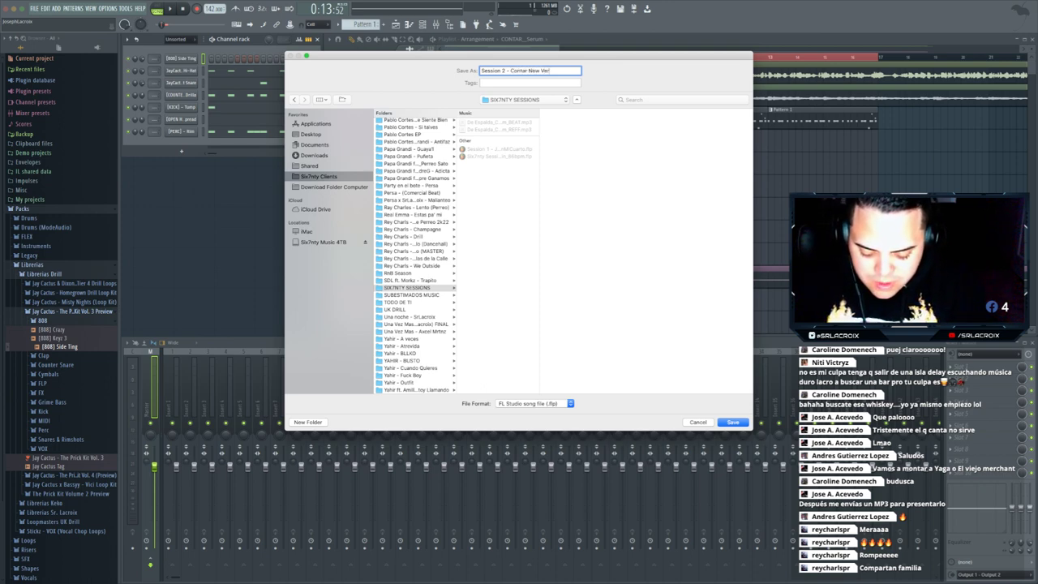
key("Return")
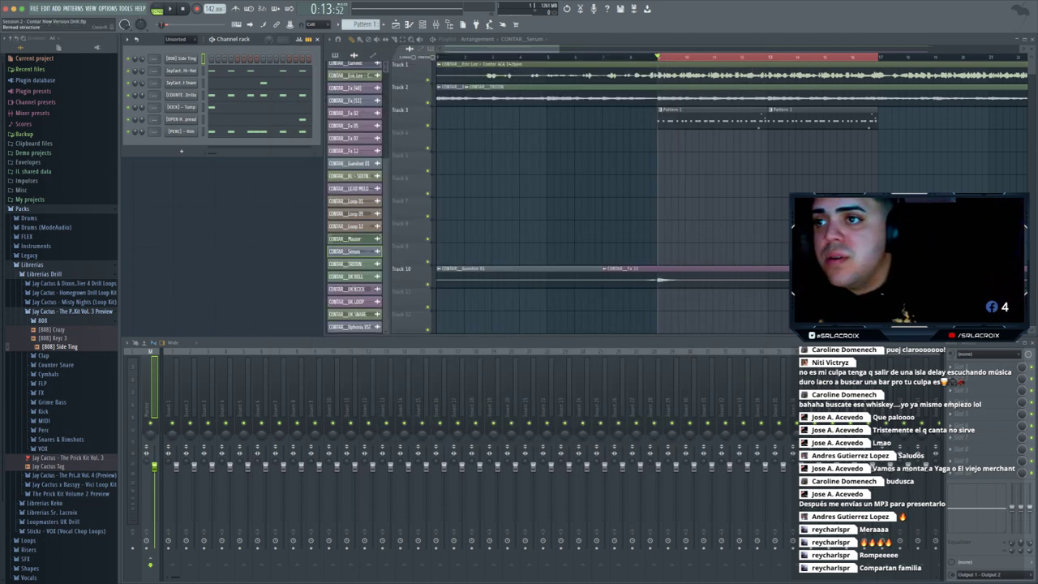
- Open the artist's original Contar project from the recent files, dismiss the missing-plugin notice and look over its playlist arrangement
left_click(34, 8)
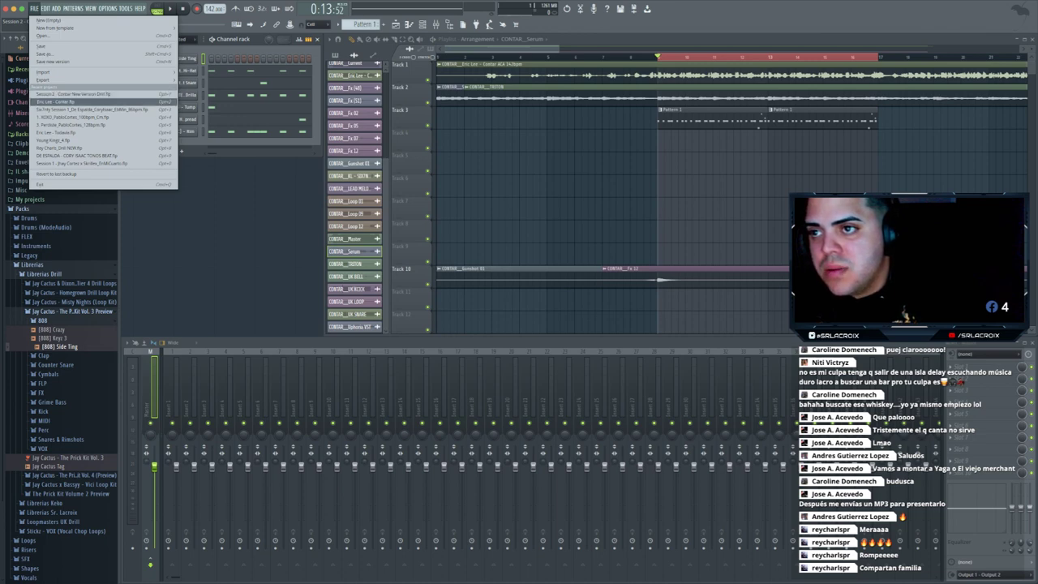
left_click(81, 102)
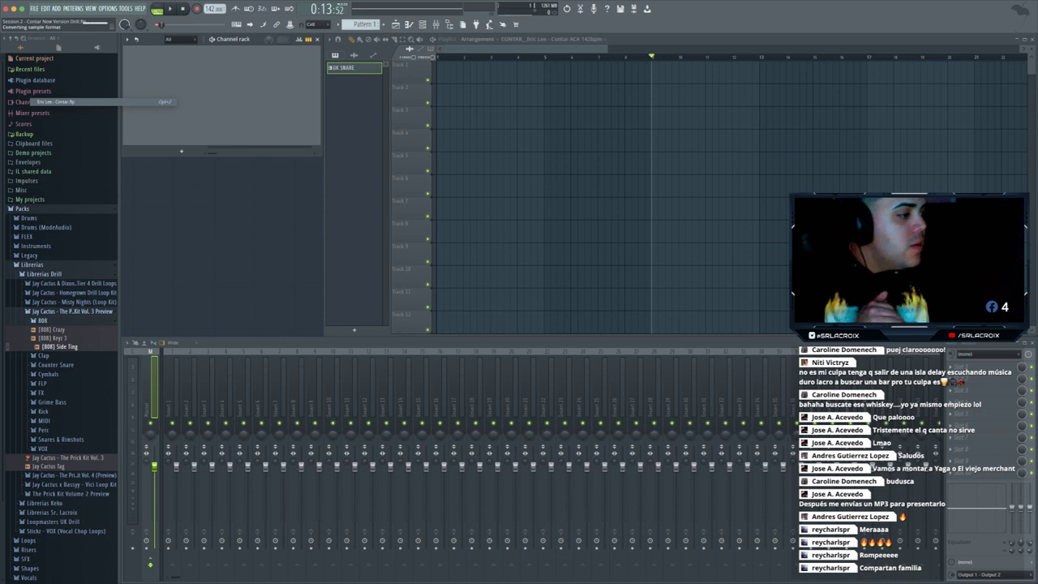
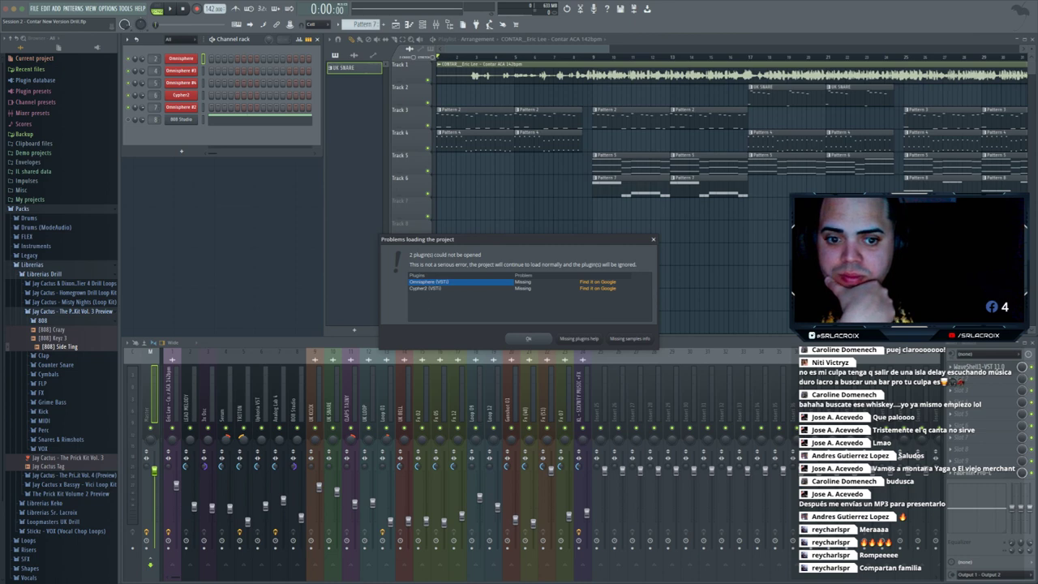
left_click(529, 338)
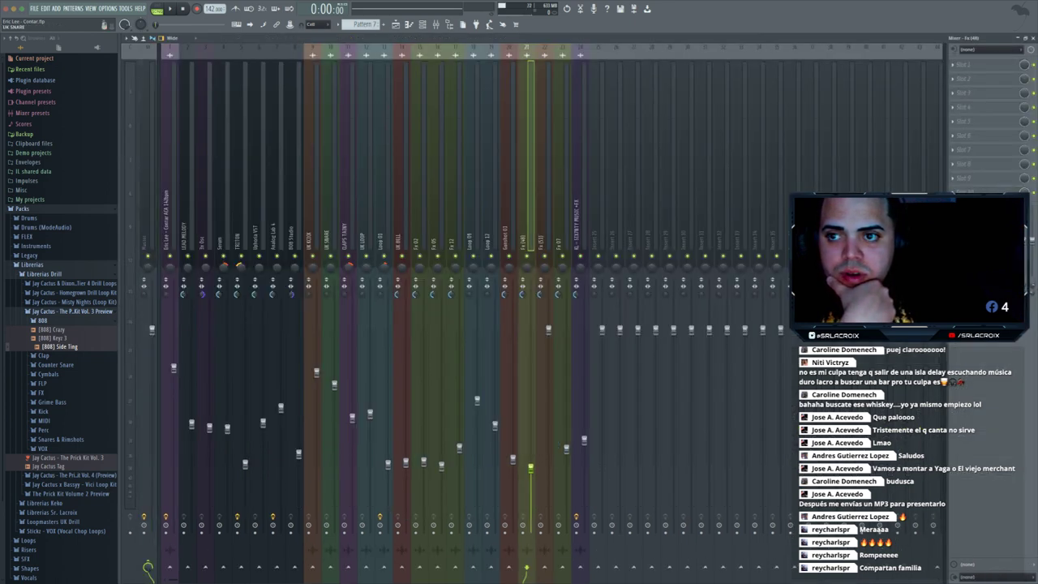
key("F5")
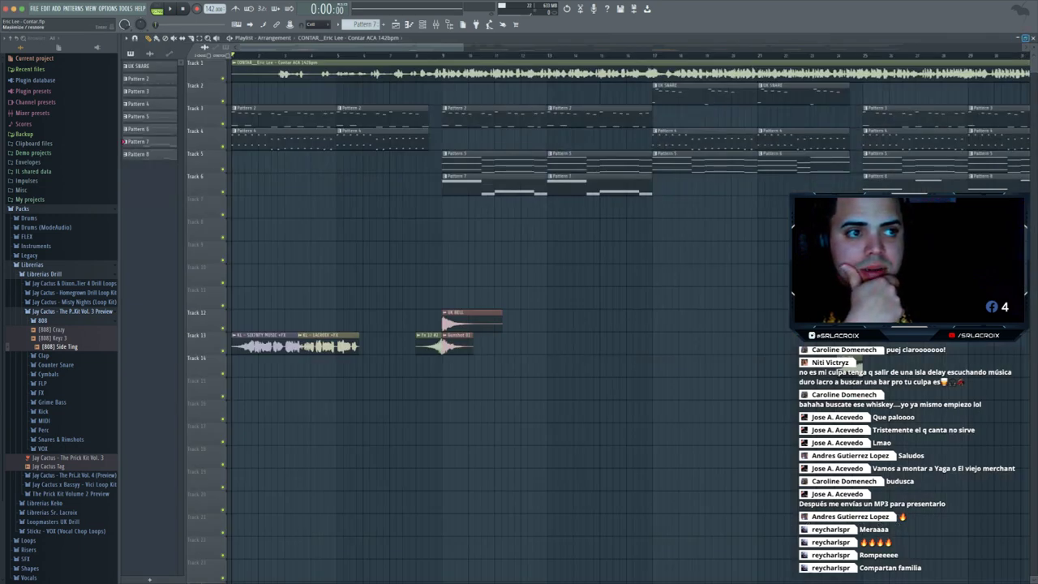
left_click(1026, 39)
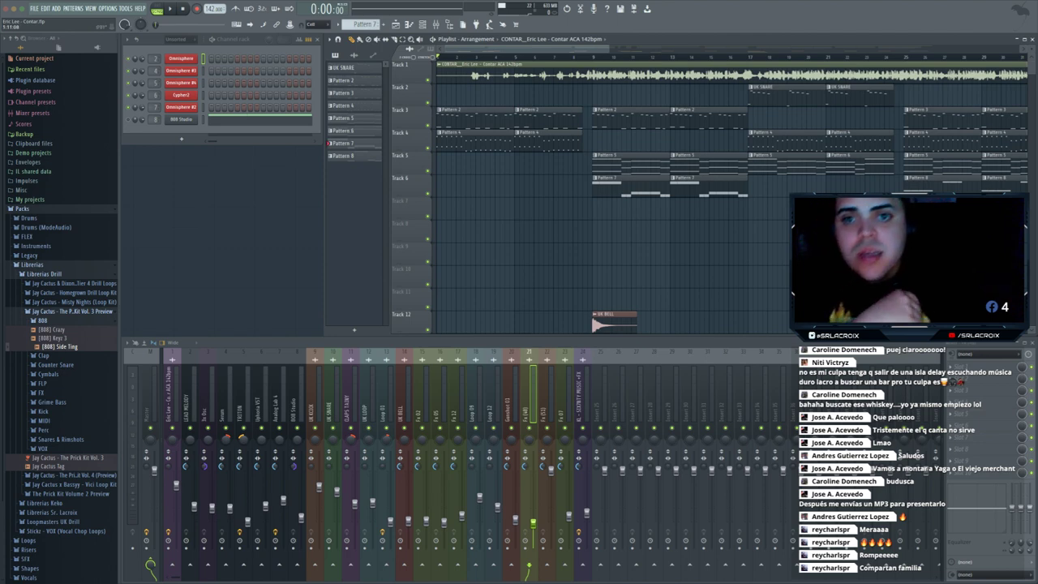
- Open the Omnisphere #3 notes of Pattern 2 in the piano roll, copy them and close the piano roll
left_click(354, 81)
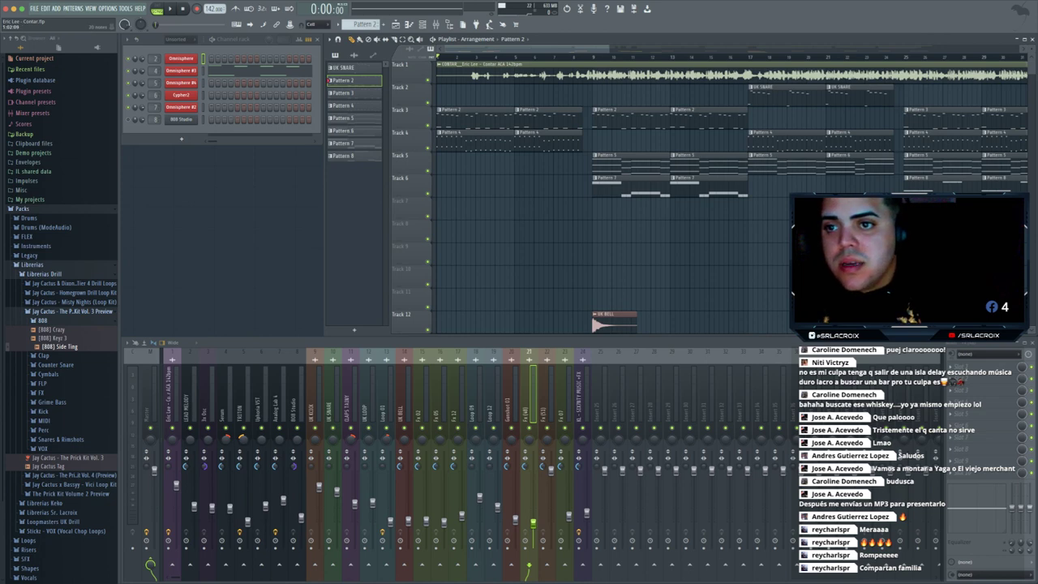
left_click(244, 71)
scroll(674, 243, "down", 8)
scroll(674, 244, "up", 12)
scroll(674, 243, "up", 1)
scroll(674, 243, "down", 10)
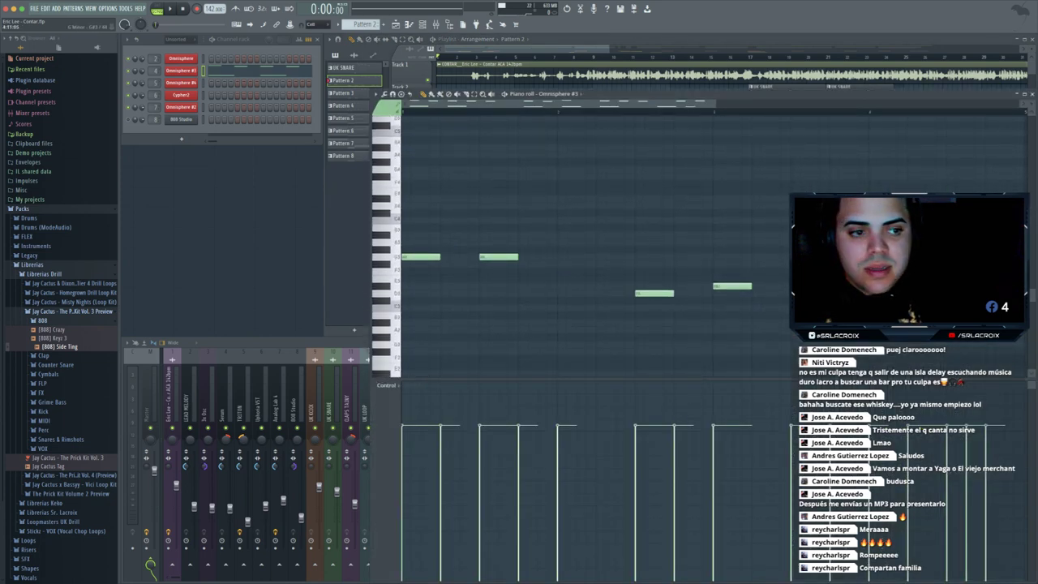
key("F7")
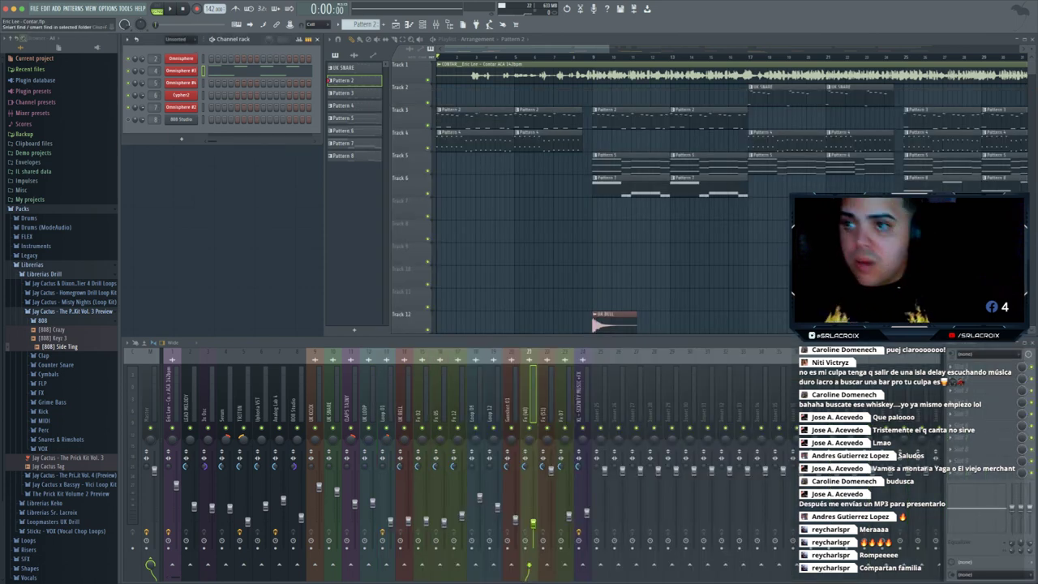
- Reopen the Session 2 drill project without saving the original, and paste the copied notes into the [808] Side Ting channel
left_click(35, 8)
left_click(55, 94)
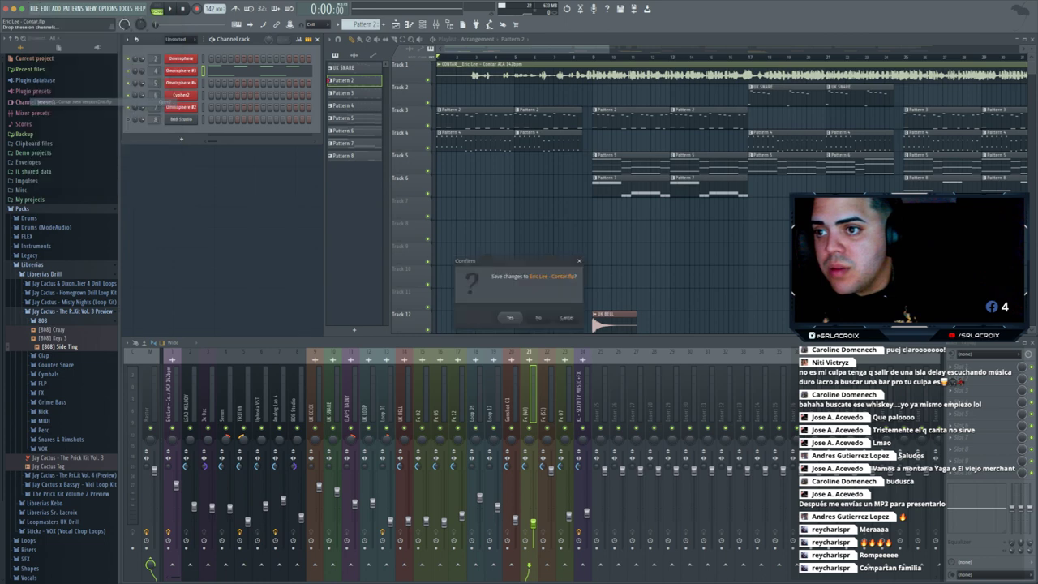
left_click(538, 317)
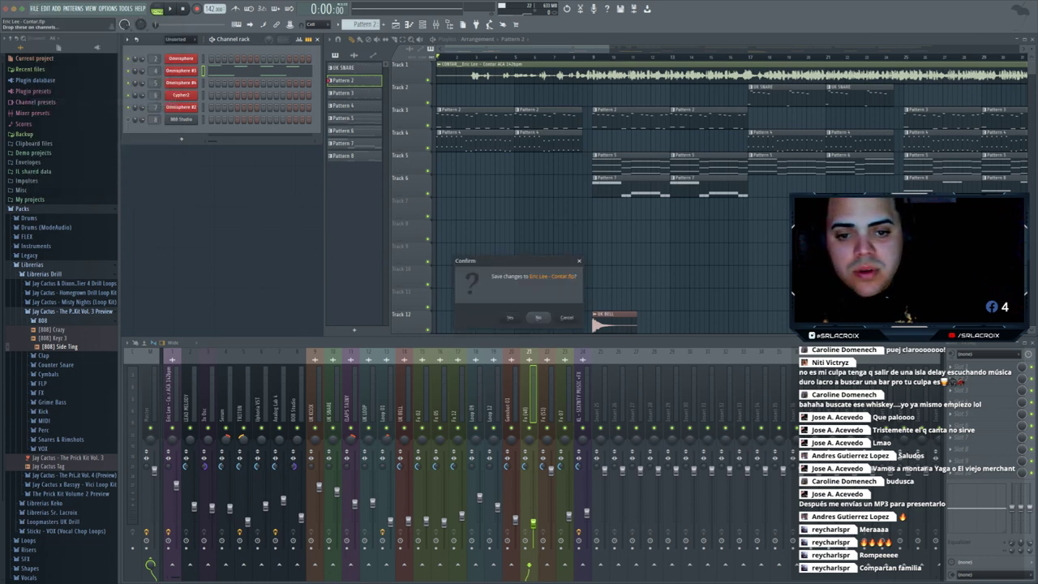
key("Return")
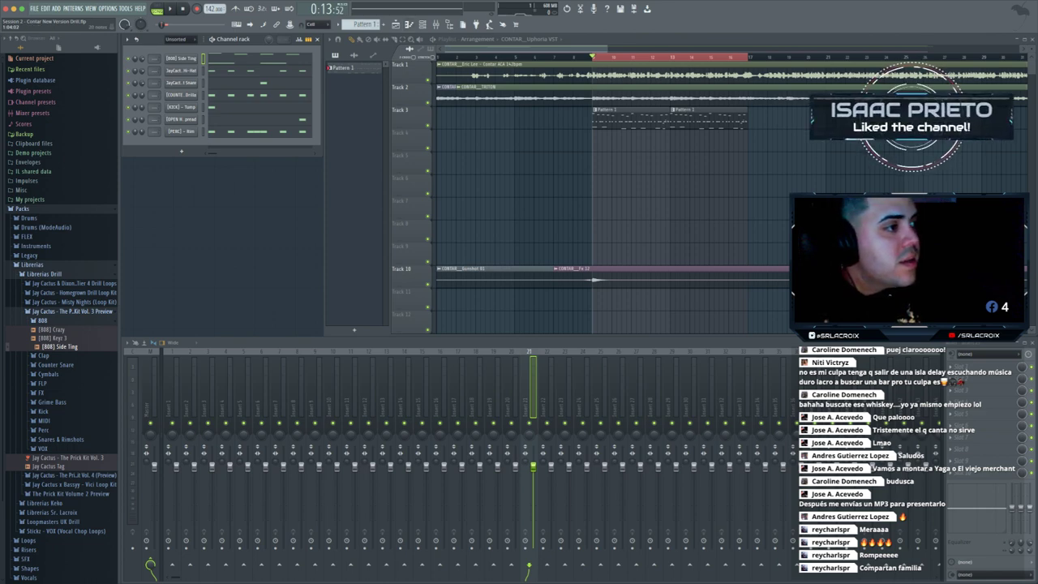
- Mute the upper melody notes in the [808] Side Ting piano roll, leaving only the low bass notes active, and clear the selection
left_click(217, 58)
scroll(583, 306, "up", 10)
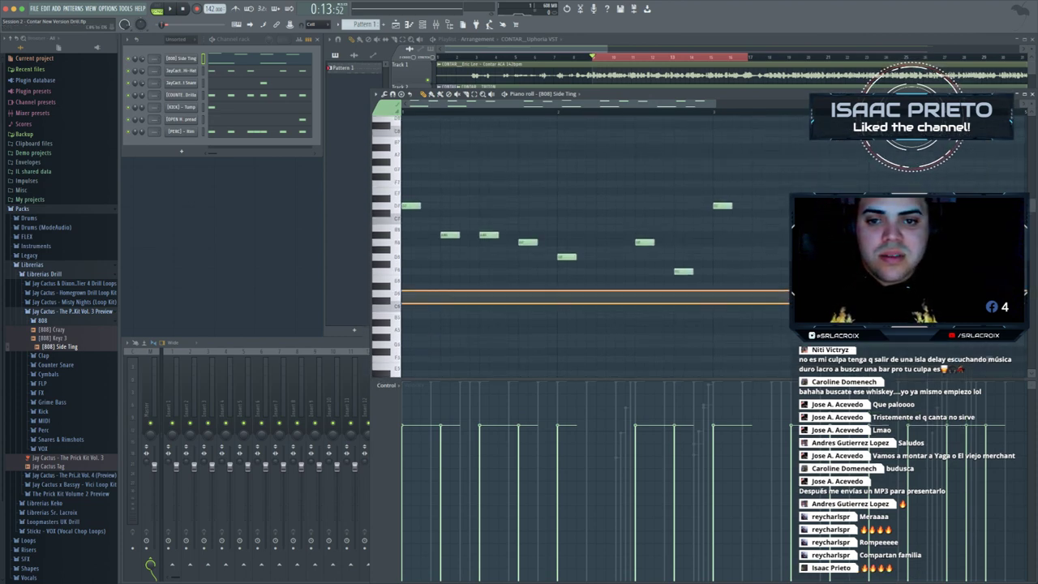
key("ctrl+a")
left_click(376, 94)
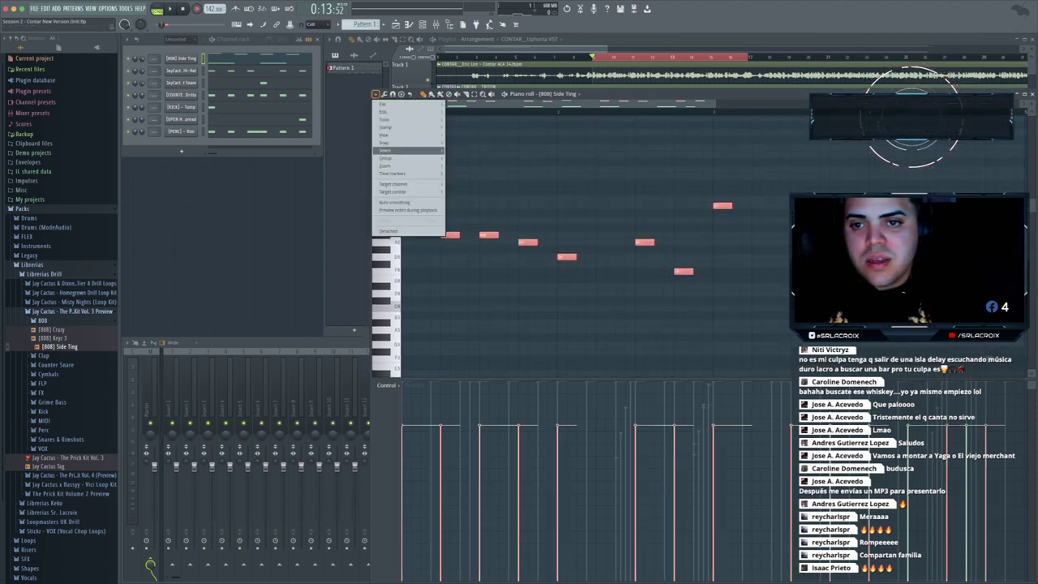
mouse_move(387, 143)
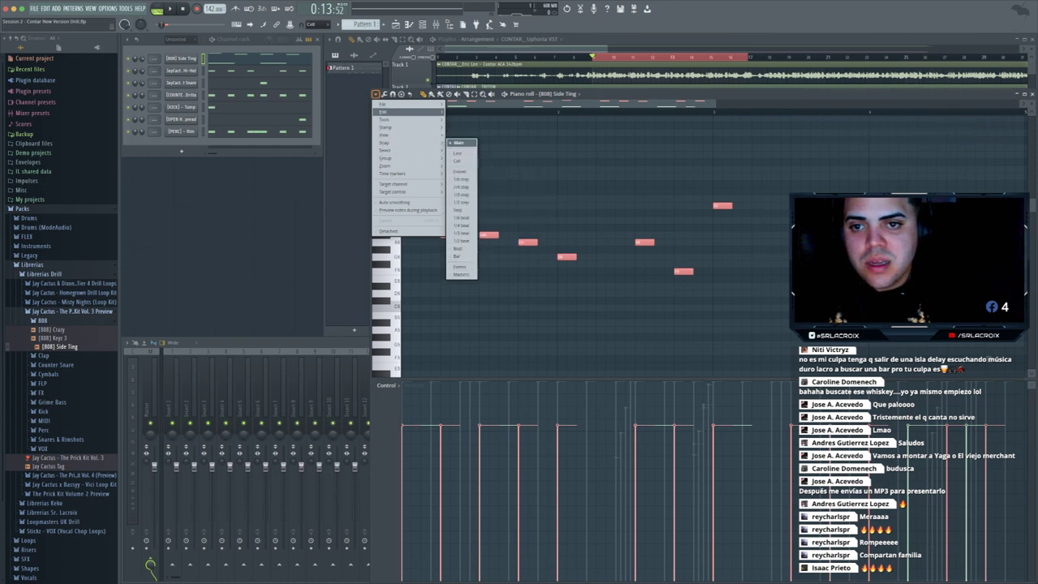
mouse_move(386, 111)
left_click(484, 243)
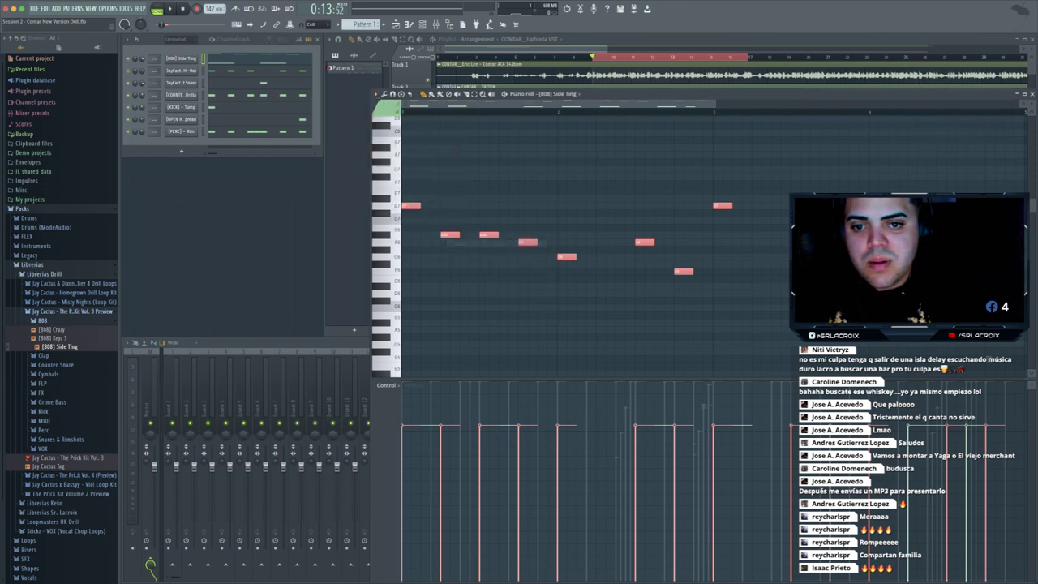
key("super+d")
scroll(485, 245, "down", 5)
scroll(616, 244, "up", 3)
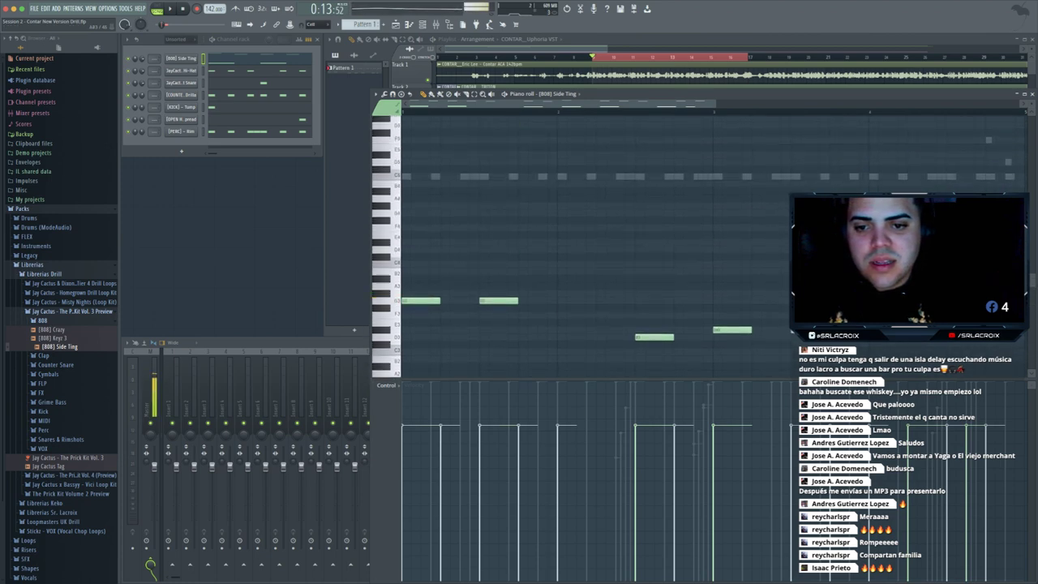
- Enable the volume envelope on [808] Side Ting and shape it with minimal attack, a long hold and minimal decay
left_click(181, 59)
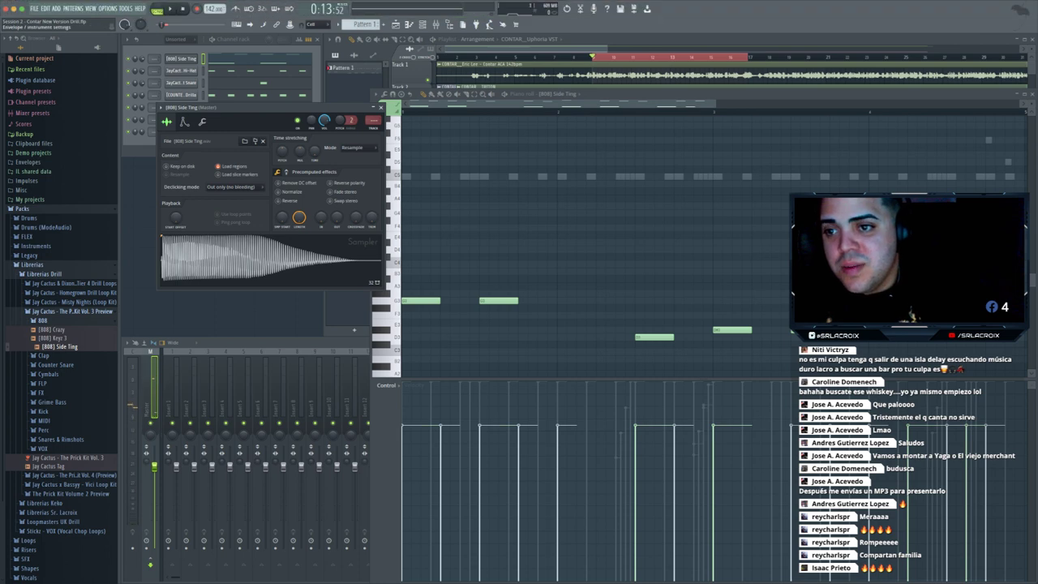
left_click(185, 122)
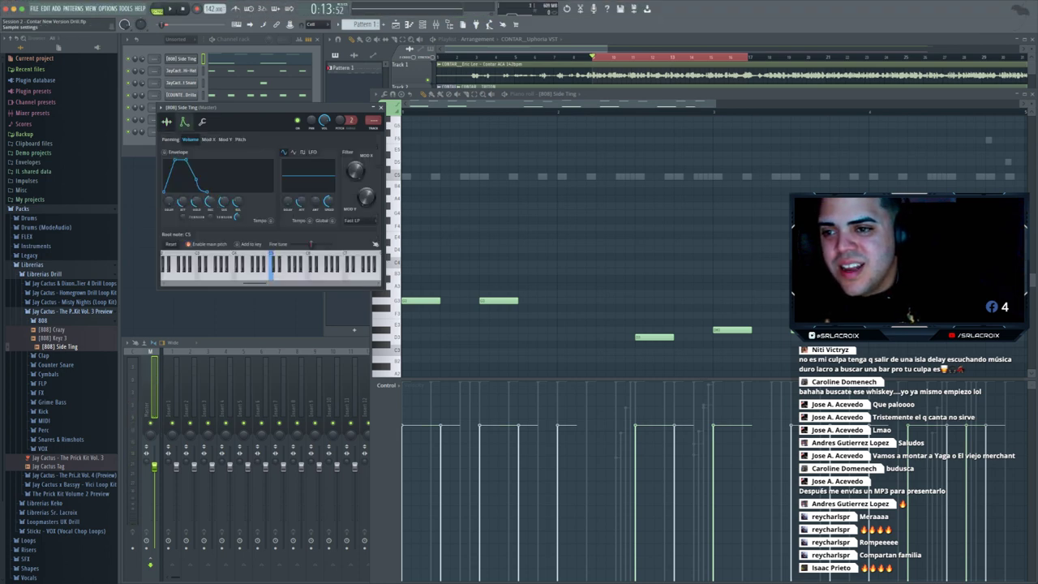
left_click(166, 122)
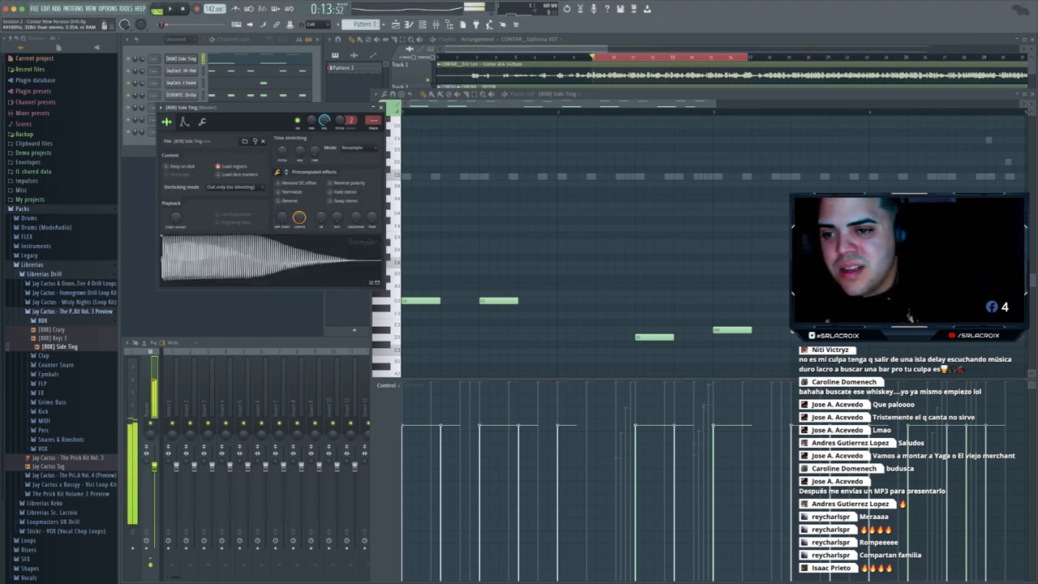
left_click(184, 122)
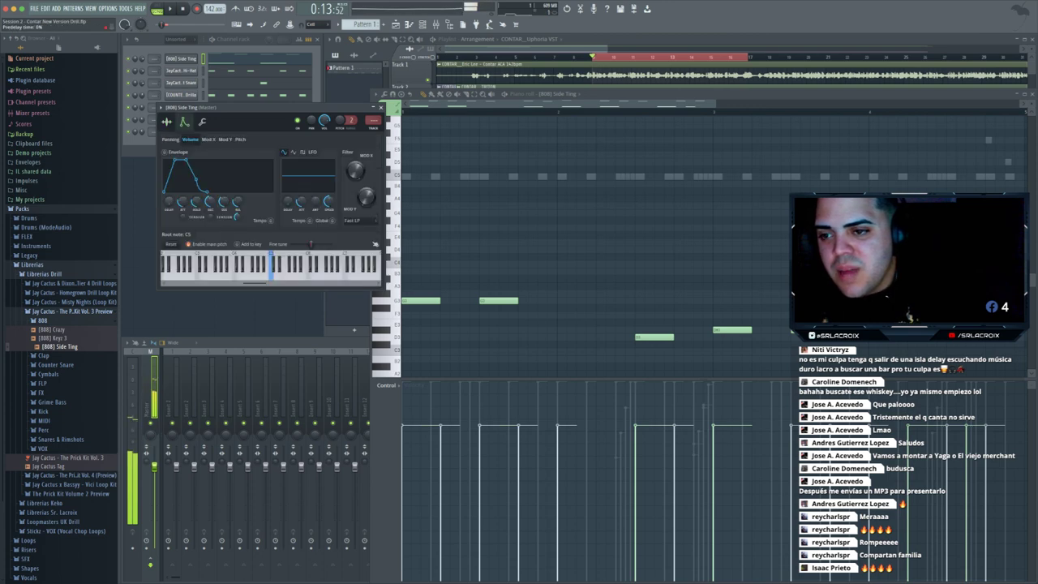
left_click_drag(182, 202, 197, 166)
left_click_drag(210, 202, 224, 231)
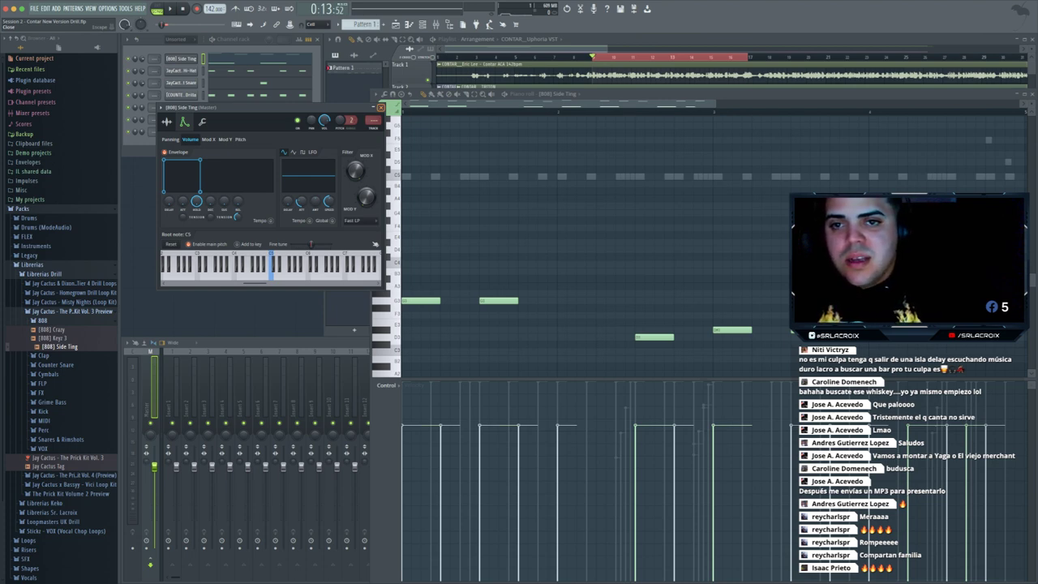
left_click(381, 107)
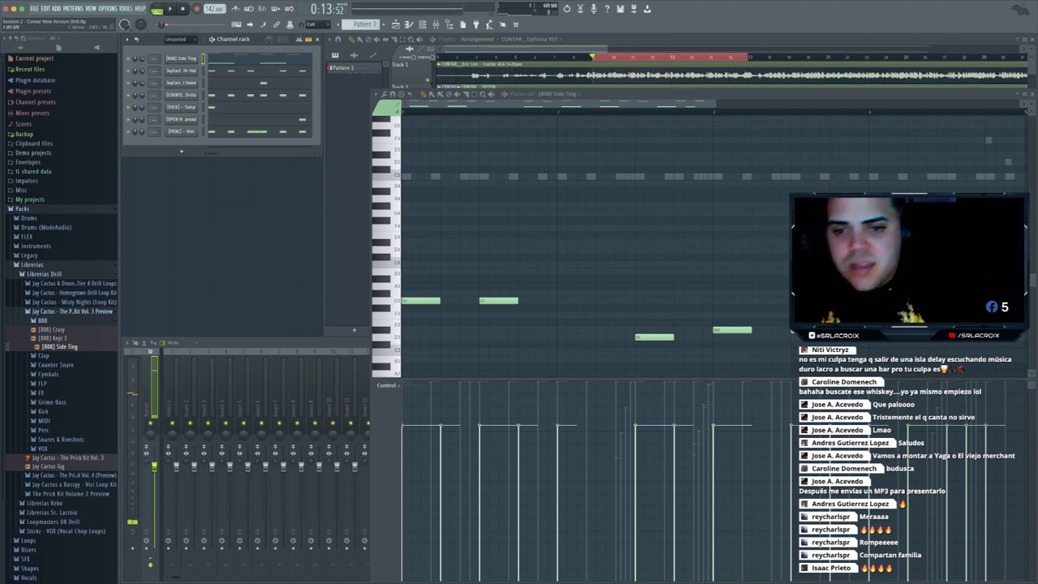
- Transpose the low bass notes of [808] Side Ting up two octaves, audition them and check them against the upper notes
left_click_drag(404, 295, 1020, 378)
scroll(501, 251, "up", 5)
key("ctrl+Up")
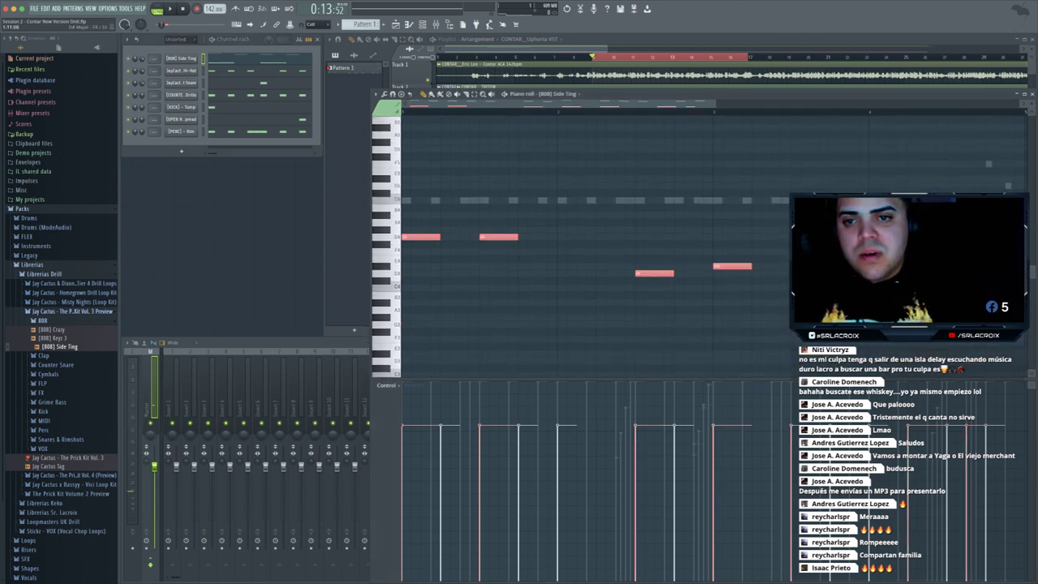
key("ctrl+Up")
key("space")
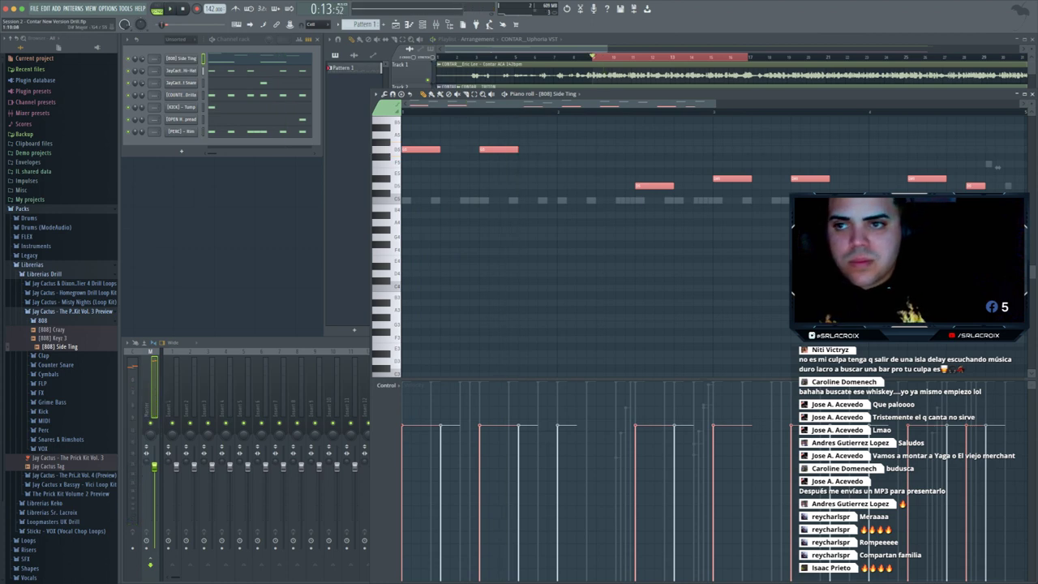
scroll(584, 236, "up", 3)
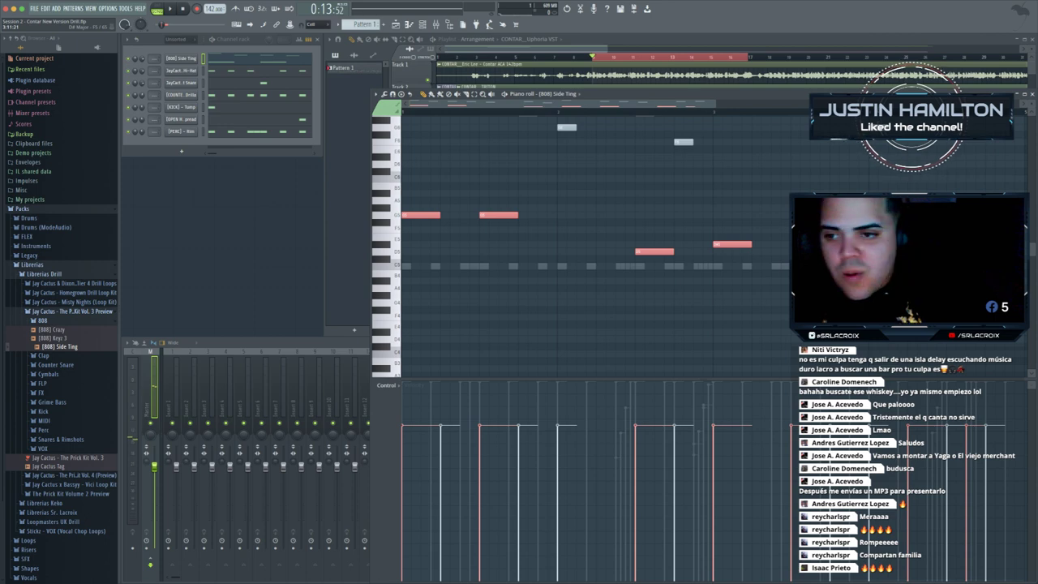
scroll(592, 235, "up", 2)
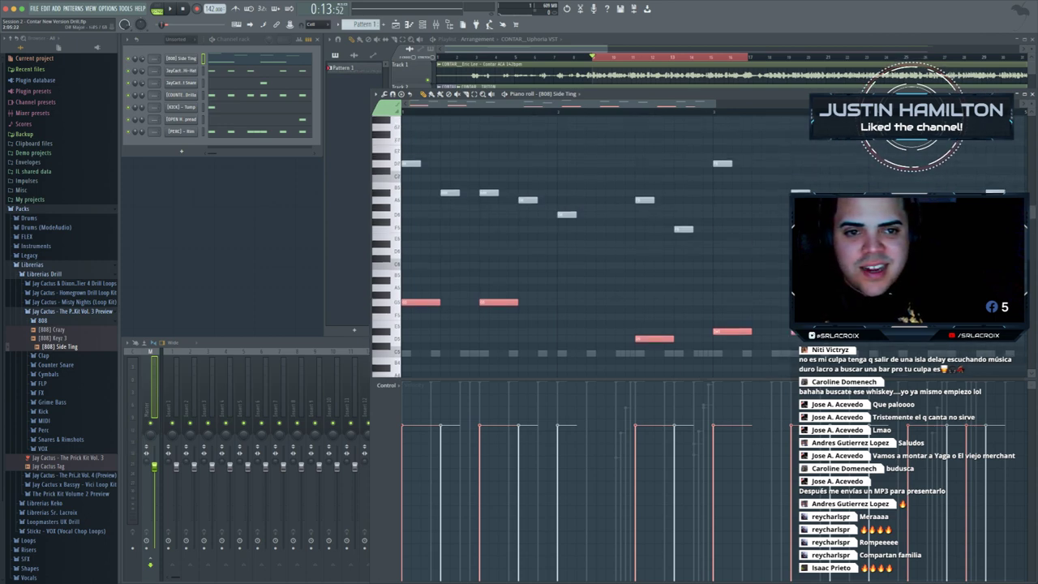
scroll(592, 236, "down", 1)
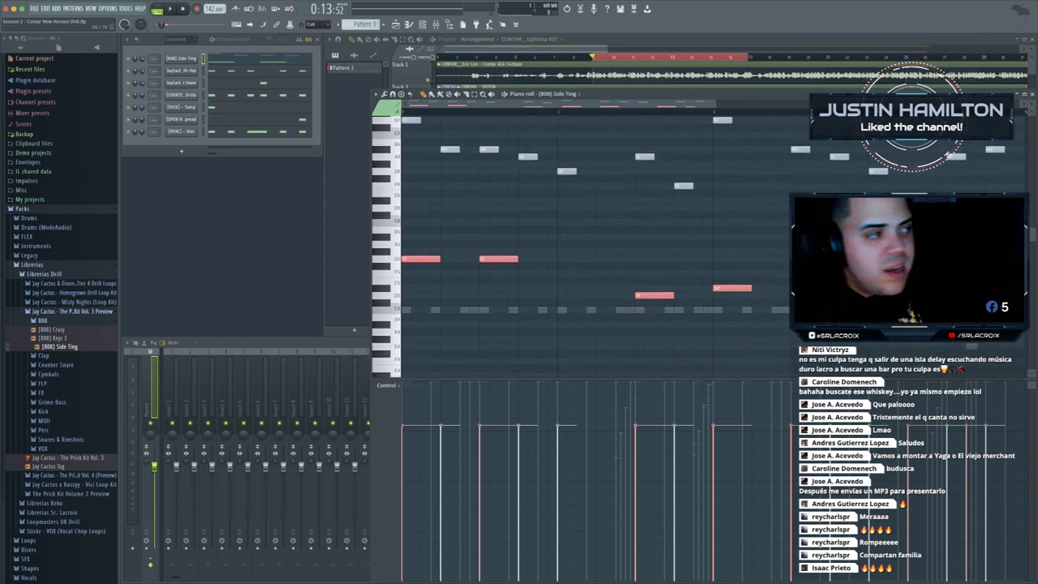
- Delete the muted upper melody notes and the second low bass note from the [808] Side Ting piano roll
left_click_drag(1018, 204, 390, 106)
key("Delete")
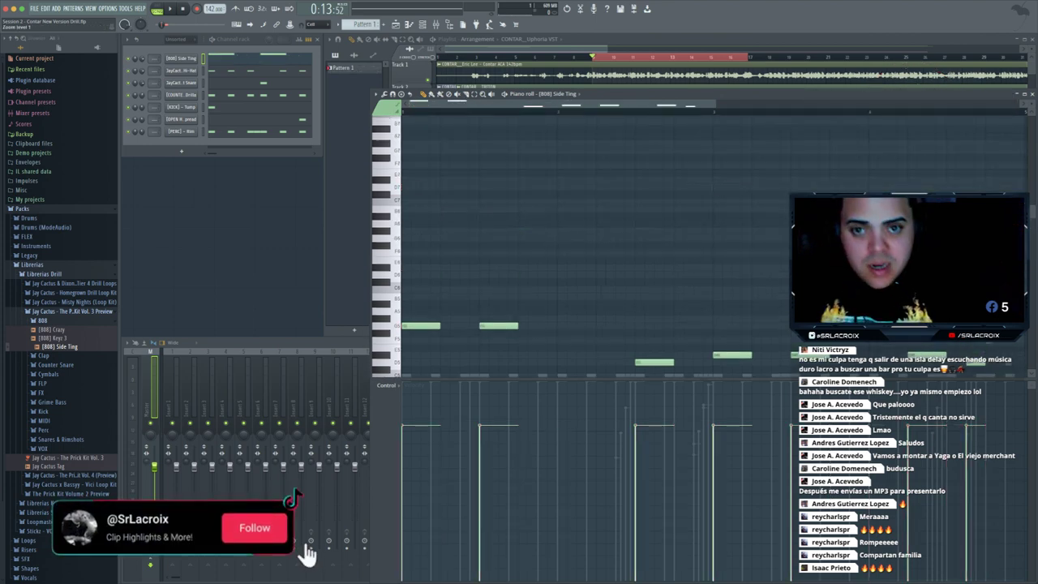
right_click(499, 326)
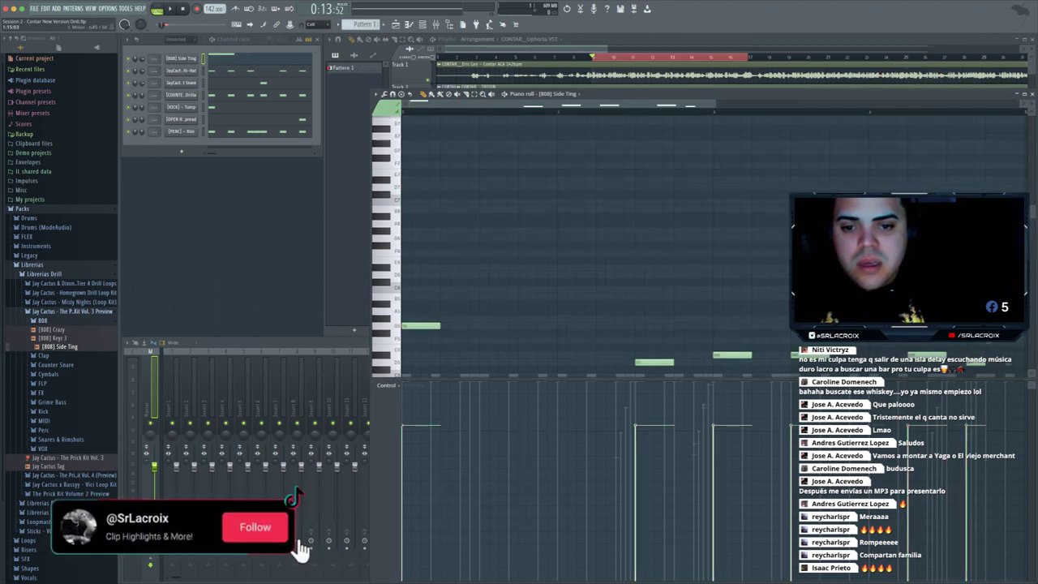
- Lengthen the bass notes at bars 1 and 3 to half a bar, move the short note against bar 3, and delete the following note
scroll(519, 273, "down", 5)
scroll(592, 235, "down", 1)
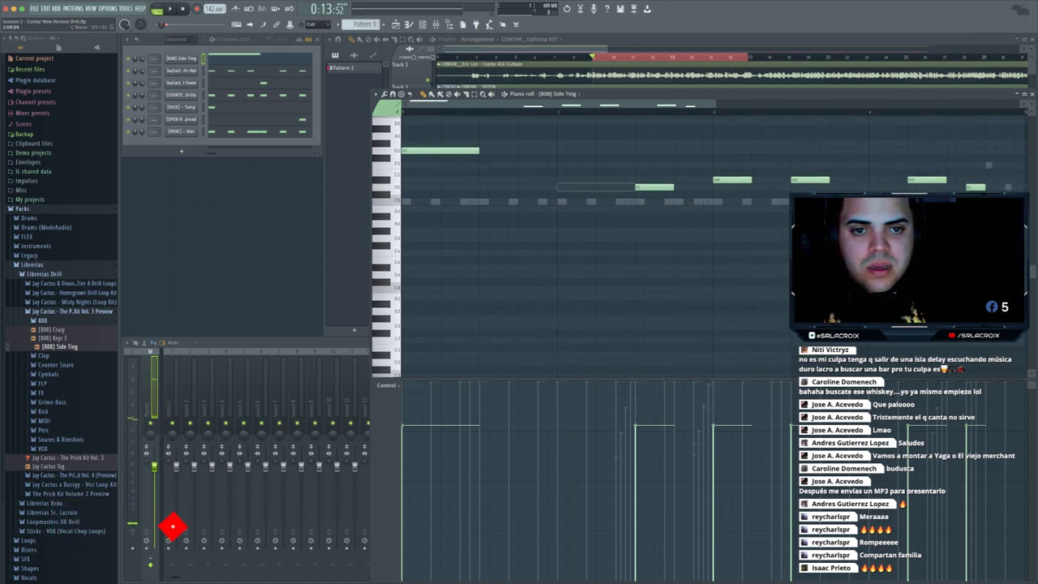
left_click_drag(655, 187, 790, 180)
right_click(805, 180)
scroll(714, 243, "right", 3)
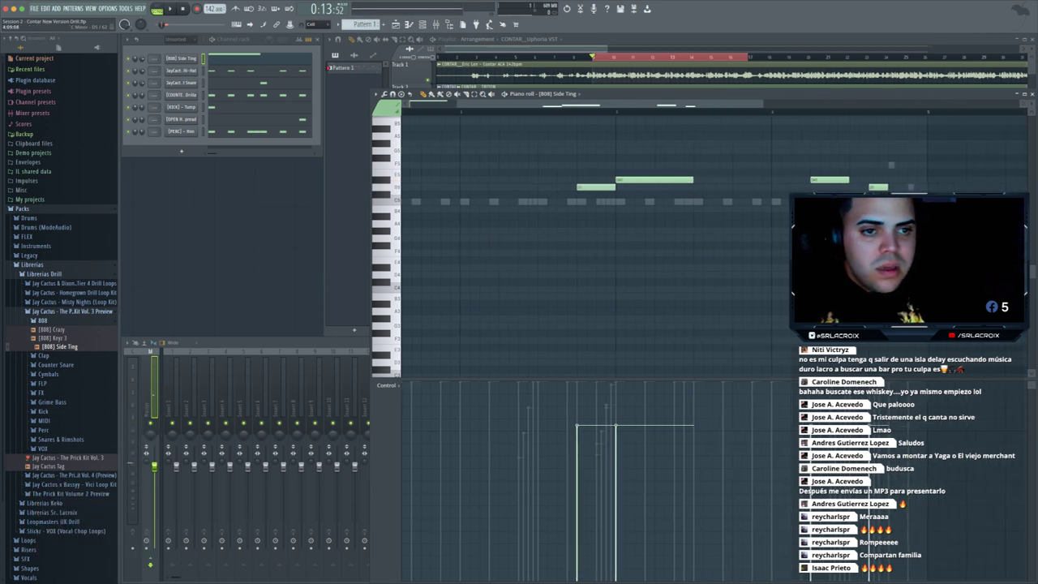
- Clear the remaining bass notes after the long bar 3 note and raise the velocities of the kept notes to maximum
scroll(714, 211, "left", 3)
scroll(637, 209, "up", 3)
left_click_drag(541, 384, 414, 384)
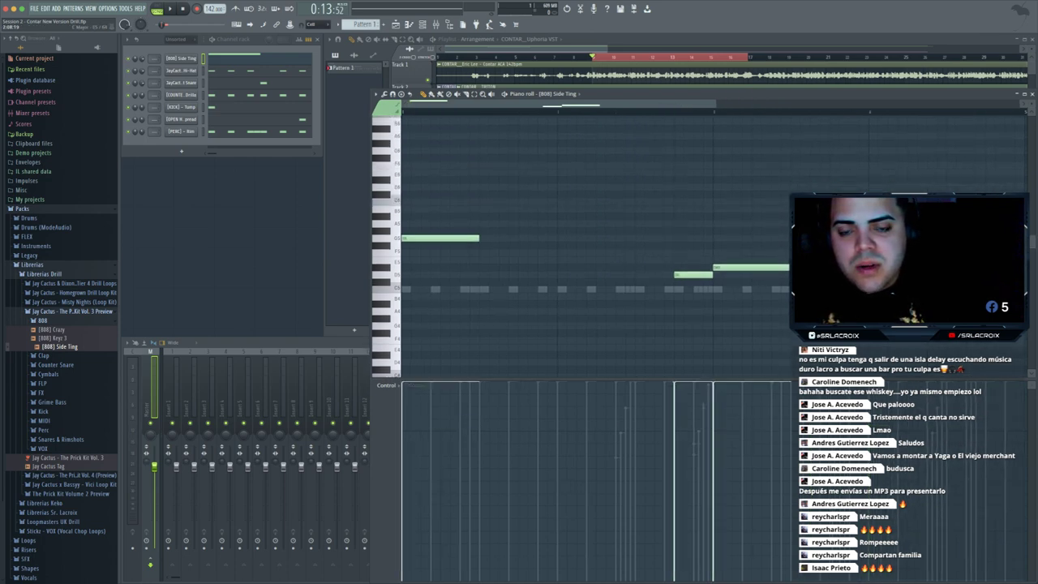
- Lower the hi-hat channel volume to about -12.8 dB and audition the beat with the new bass line
key("space")
key("space")
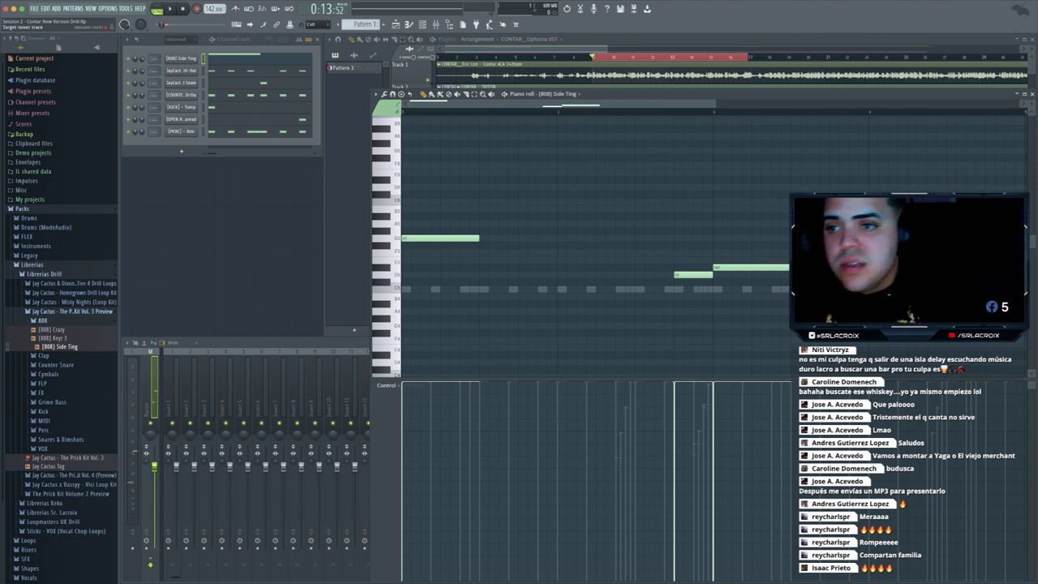
left_click_drag(142, 71, 142, 91)
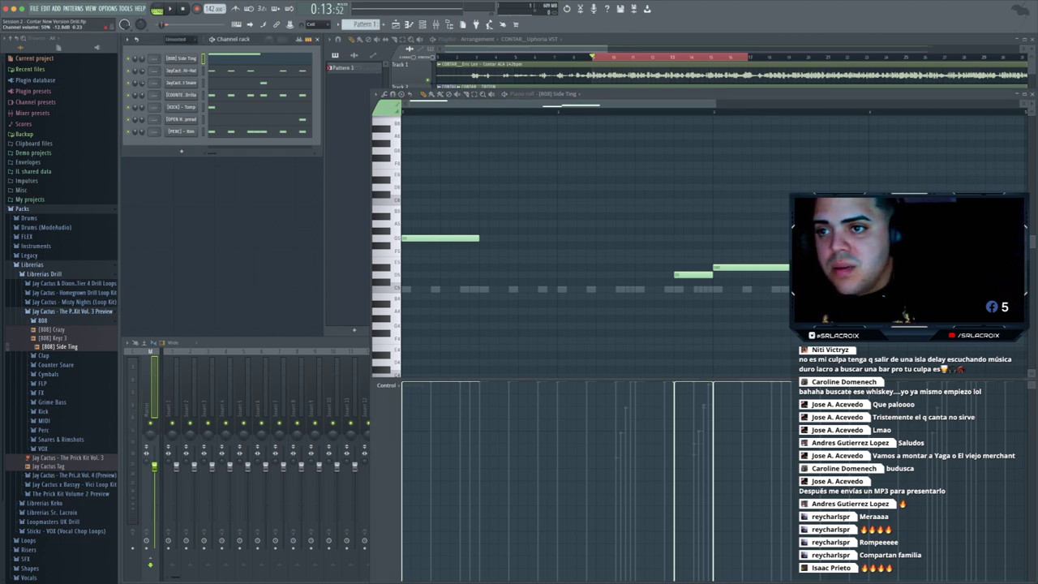
key("space")
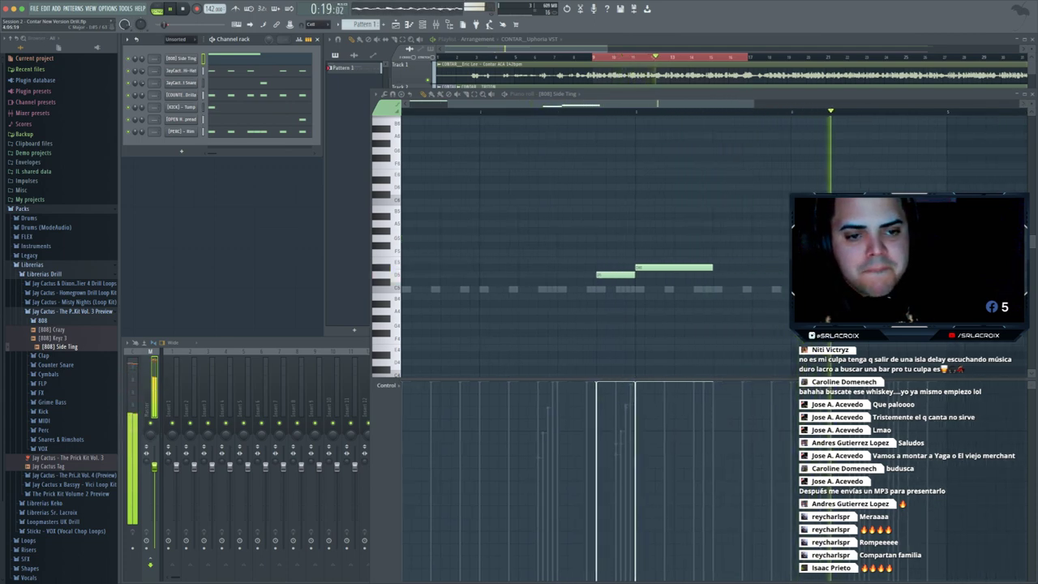
key("space")
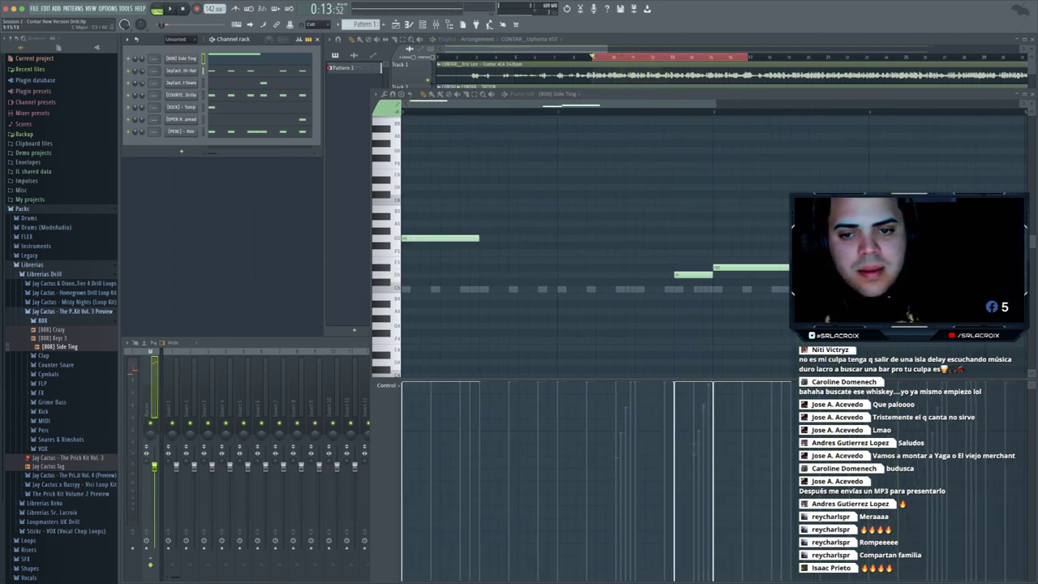
- Add a high D note at the end of bar 4, replace the short note before bar 3 with a G matching the first note, and audition
left_click(694, 275)
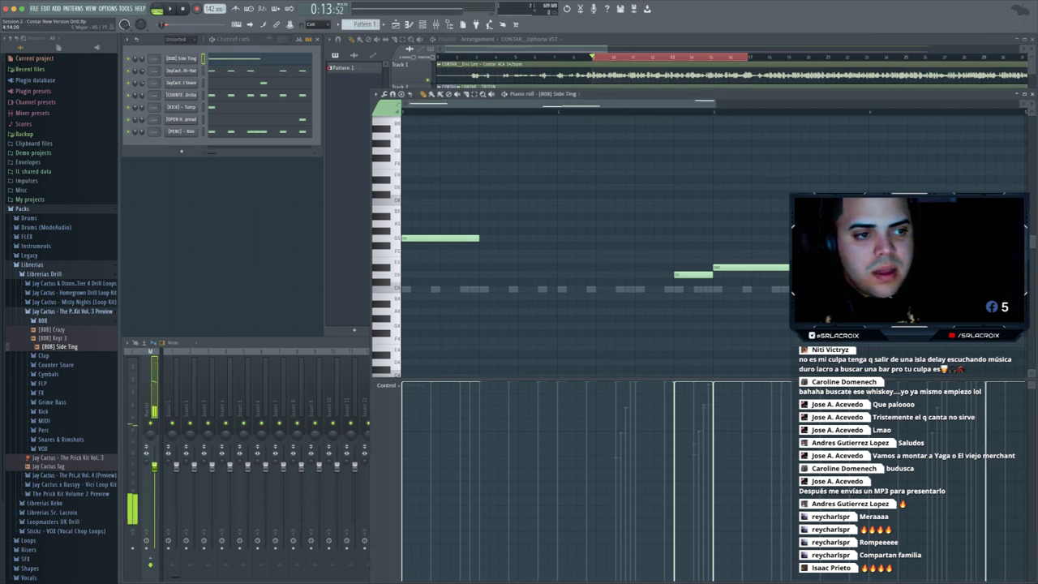
key("space")
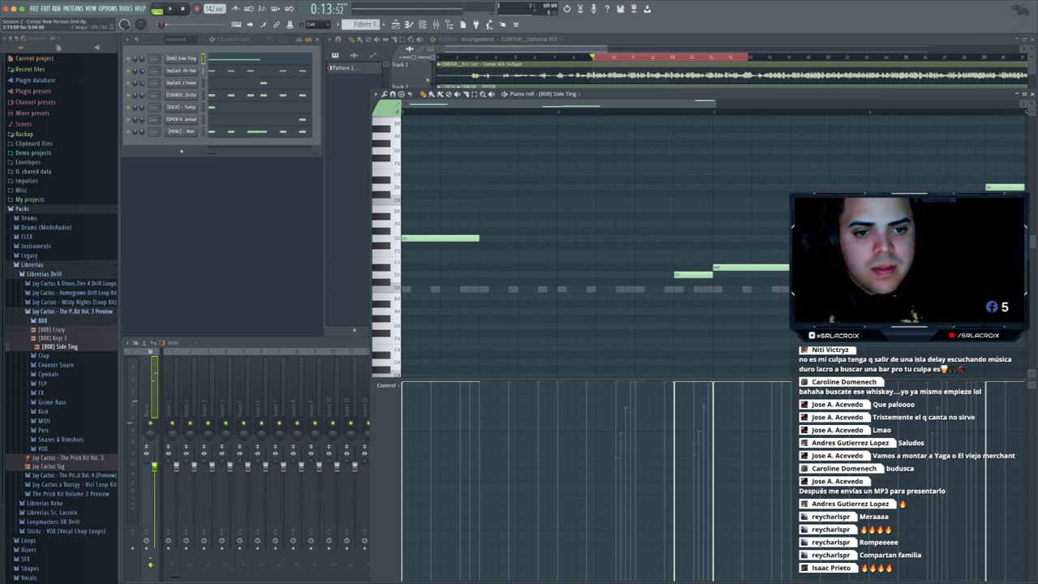
left_click(472, 238)
left_click(678, 237)
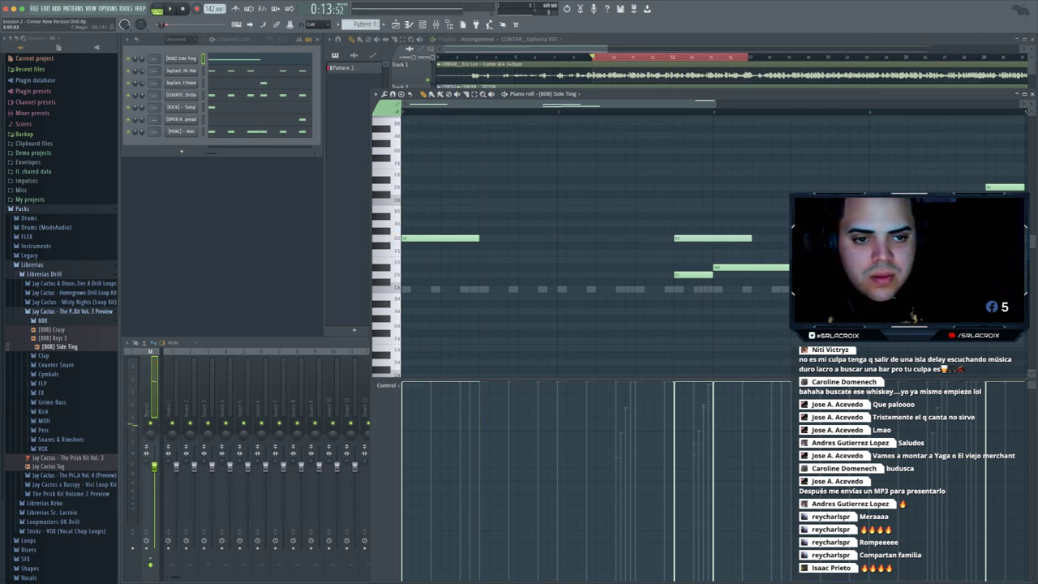
right_click(693, 274)
key("space")
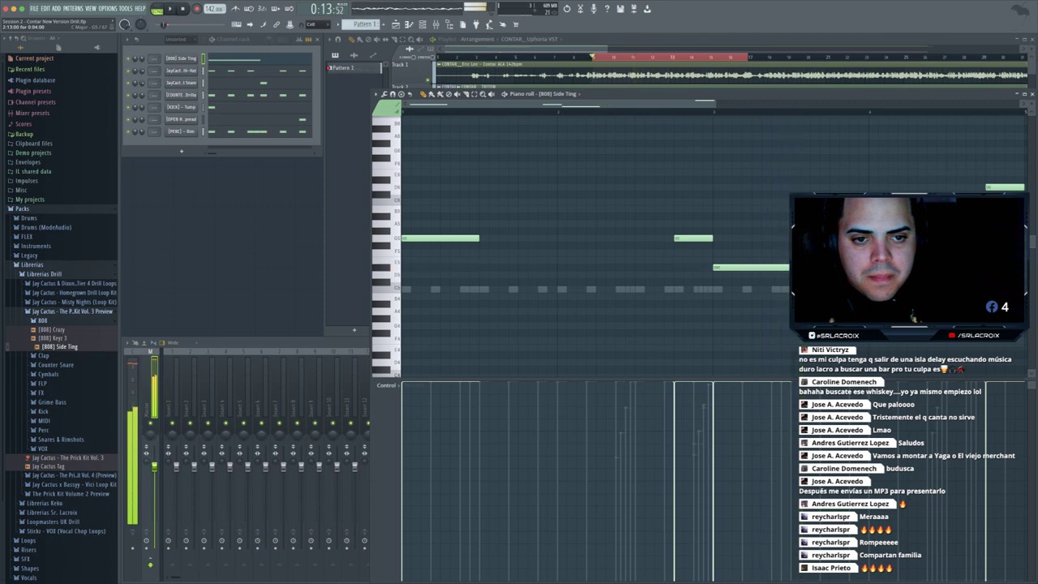
key("space")
- Move the short G note to mid-bar 2, split it in two and repeat the pair, making four short notes up to bar 3
left_click_drag(694, 239, 654, 238)
left_click(655, 239)
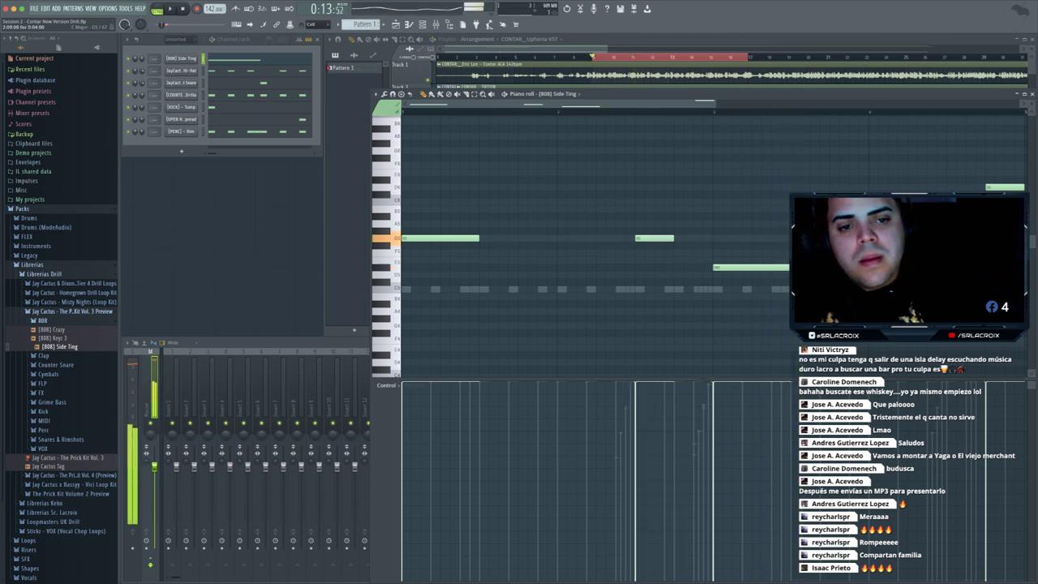
left_click(660, 239)
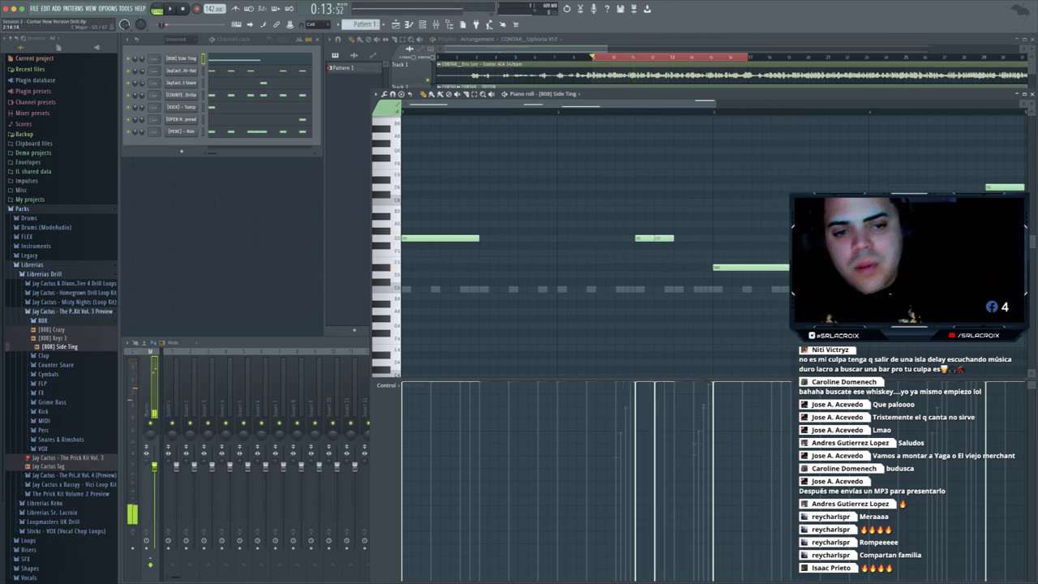
key("ctrl+shift+Right")
key("ctrl+shift+Right")
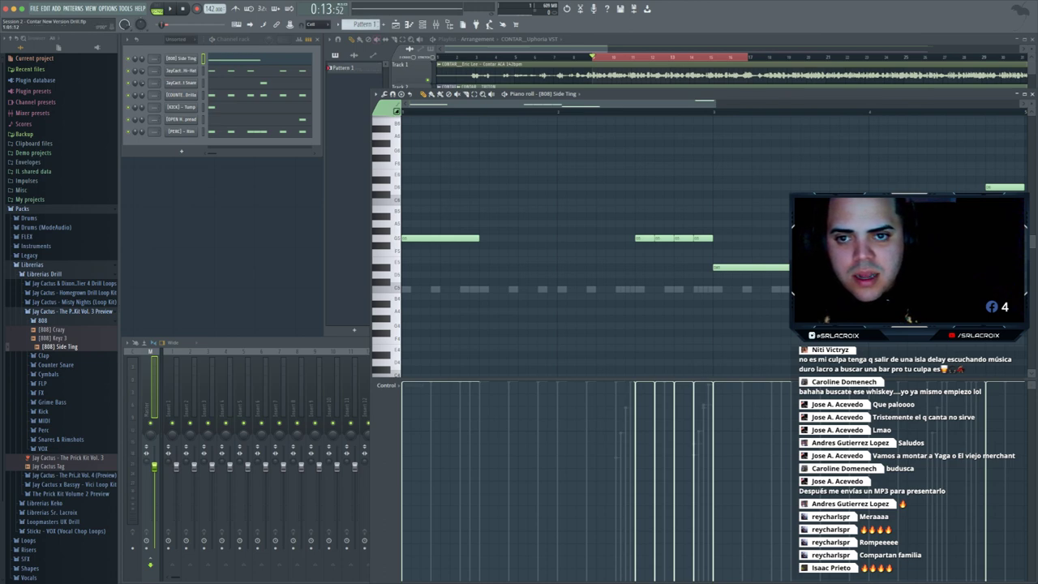
- Add two short slide notes one octave above the first two repeated G notes in bar 2
scroll(592, 243, "up", 3)
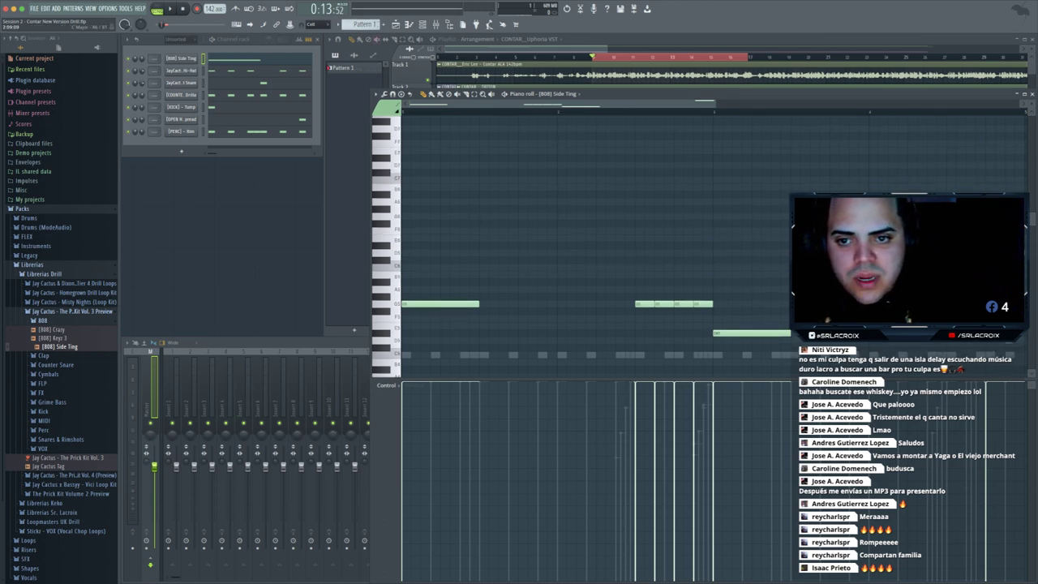
left_click(392, 217)
left_click(393, 129)
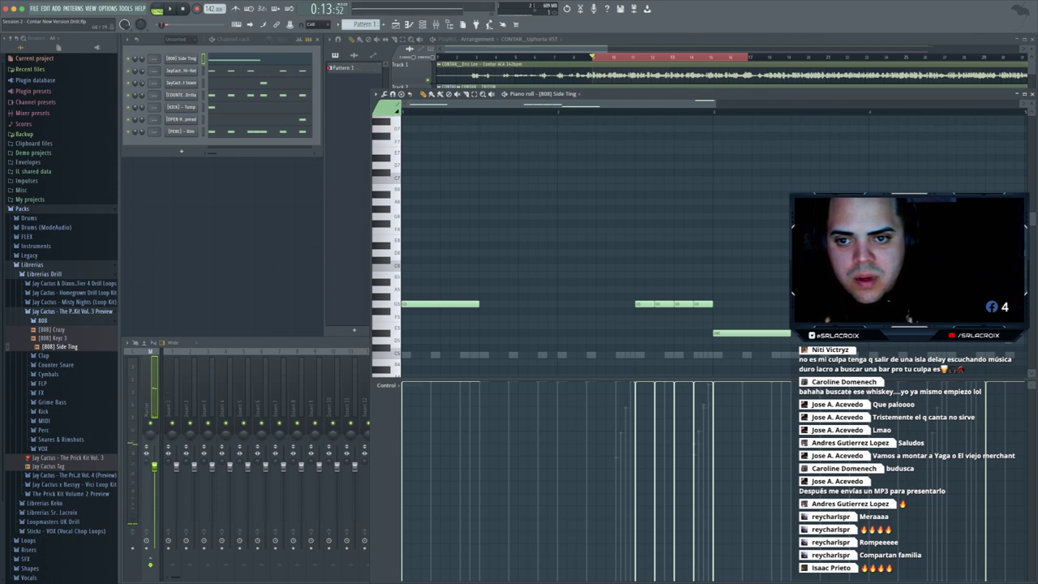
left_click(642, 216)
left_click_drag(653, 217, 644, 216)
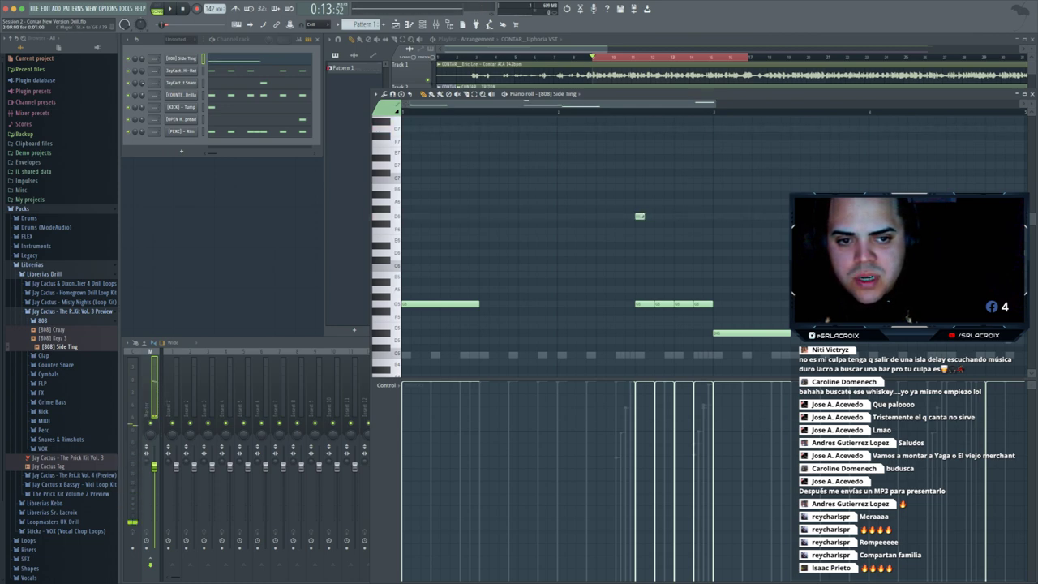
left_click(659, 216)
left_click(677, 216)
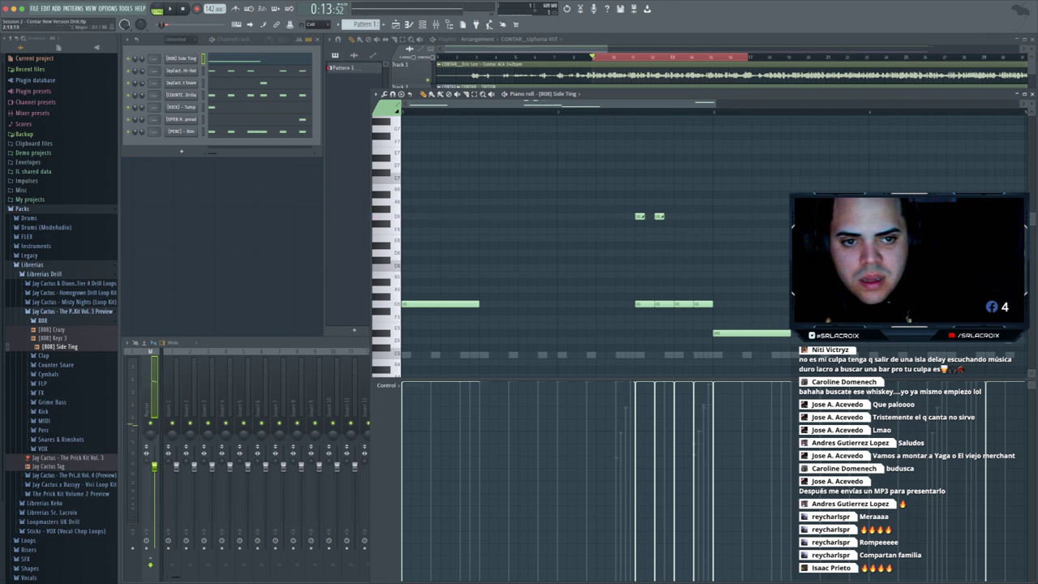
left_click(677, 128)
left_click(697, 128)
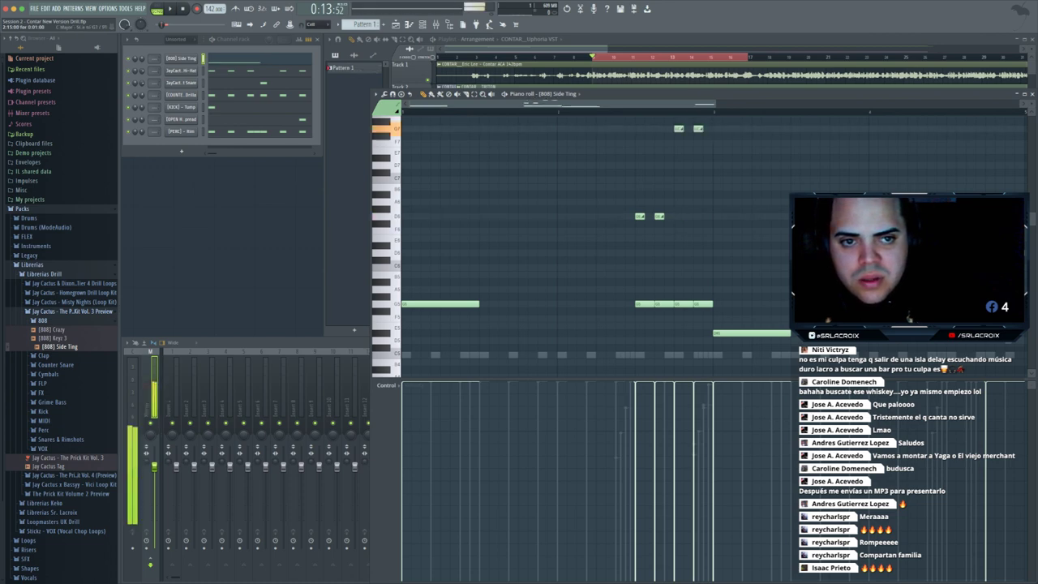
right_click(698, 129)
right_click(679, 128)
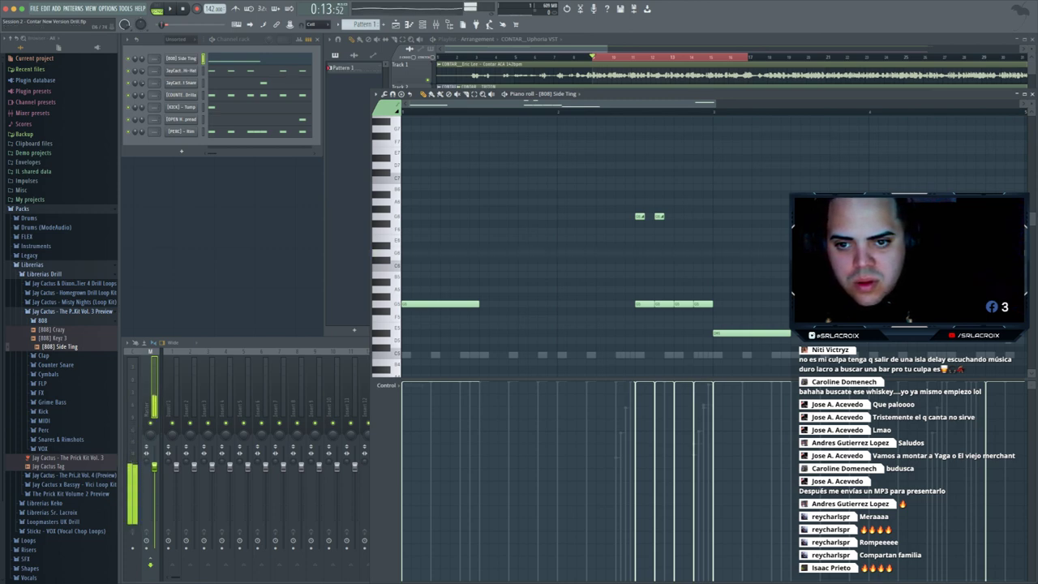
- Add two short slide notes on D7 above the last two repeated G notes and audition the 808 slides
left_click(679, 165)
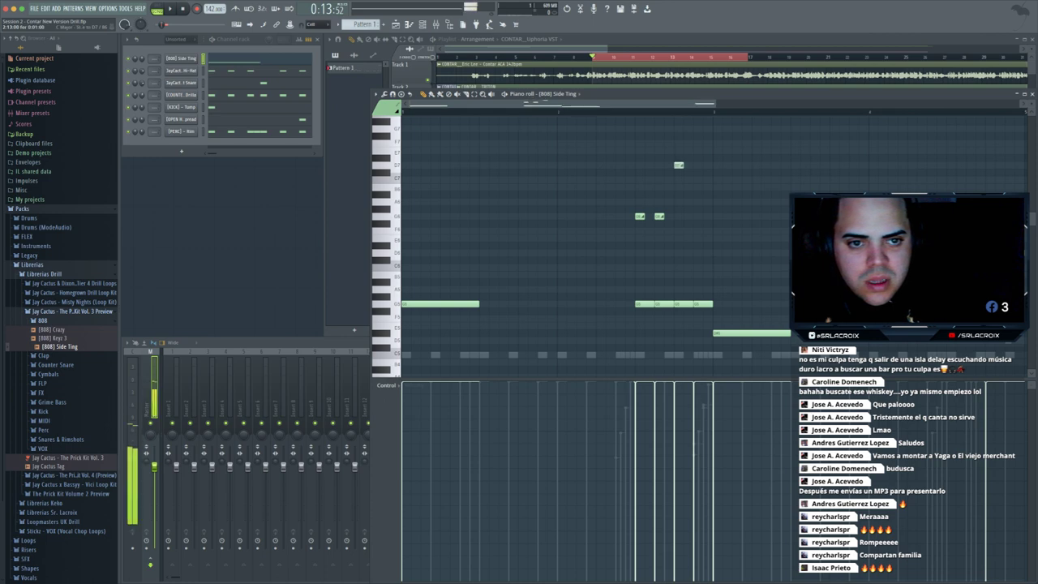
left_click_drag(688, 164, 698, 165)
key("space")
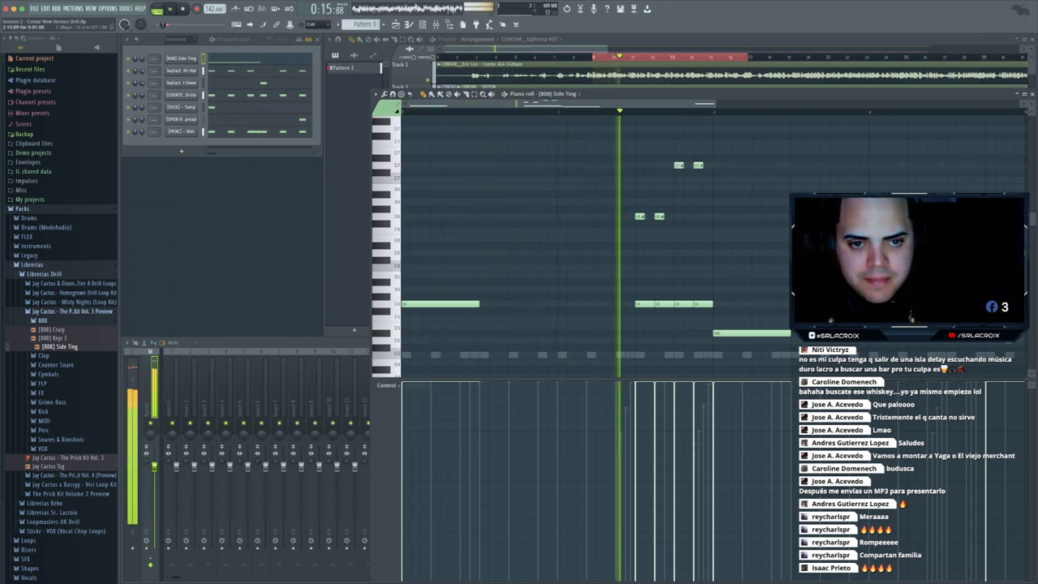
key("space")
key("space")
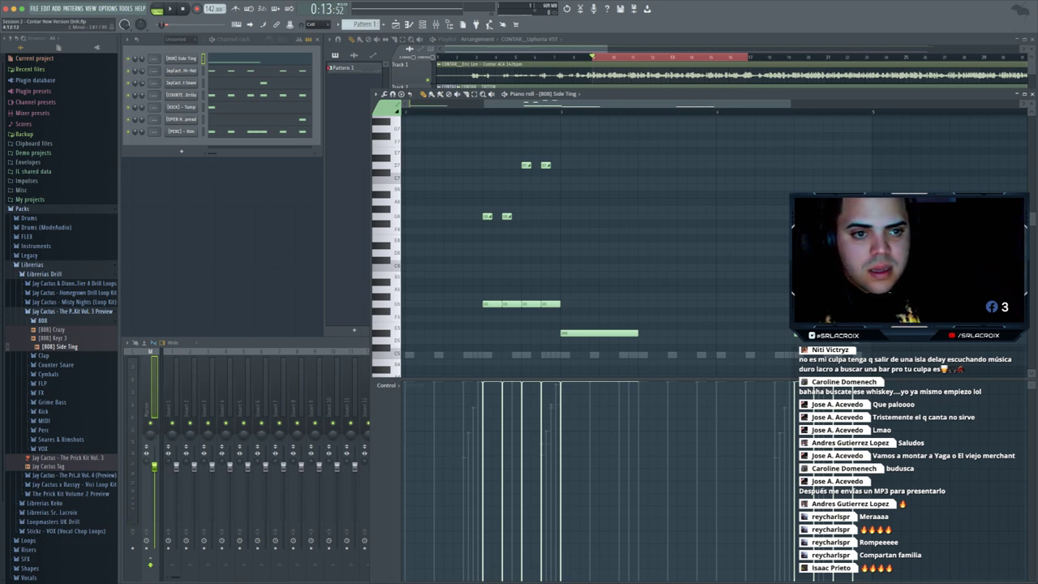
- Add two short D7 slide notes in the second half of bar 4 and play back the loop
left_click(798, 165)
left_click(816, 164)
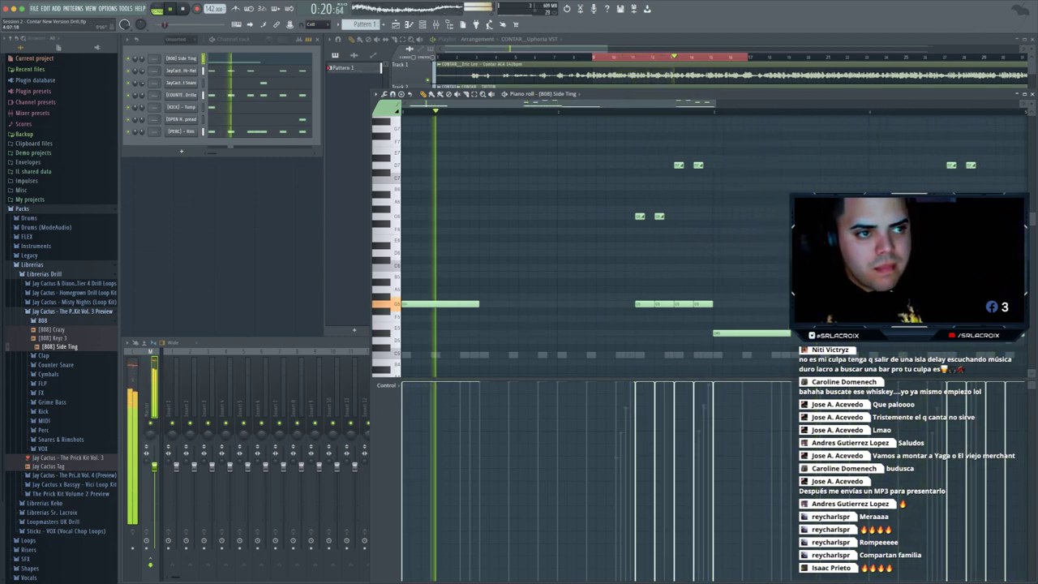
key("space")
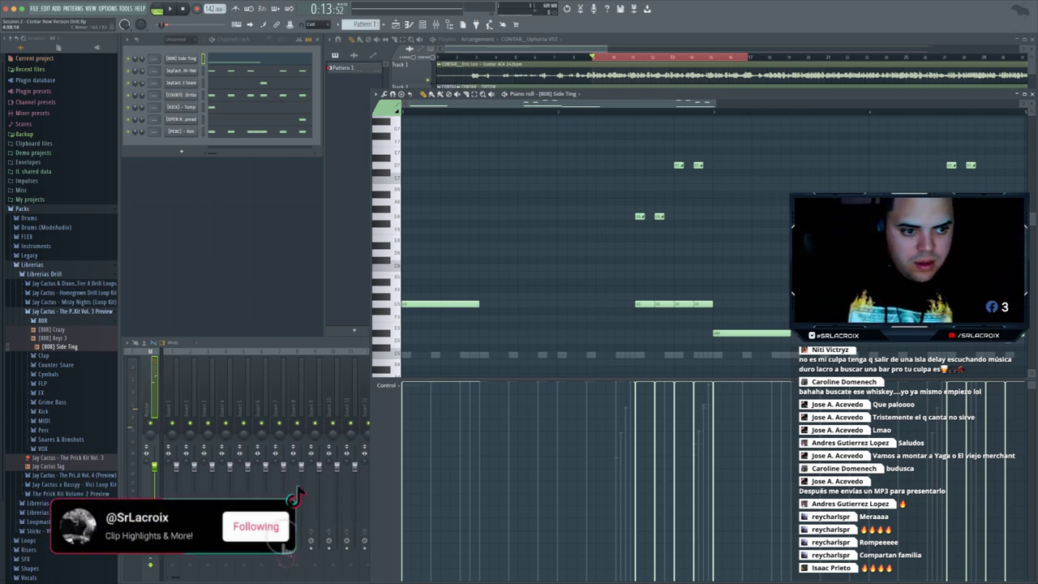
scroll(717, 227, "right", 3)
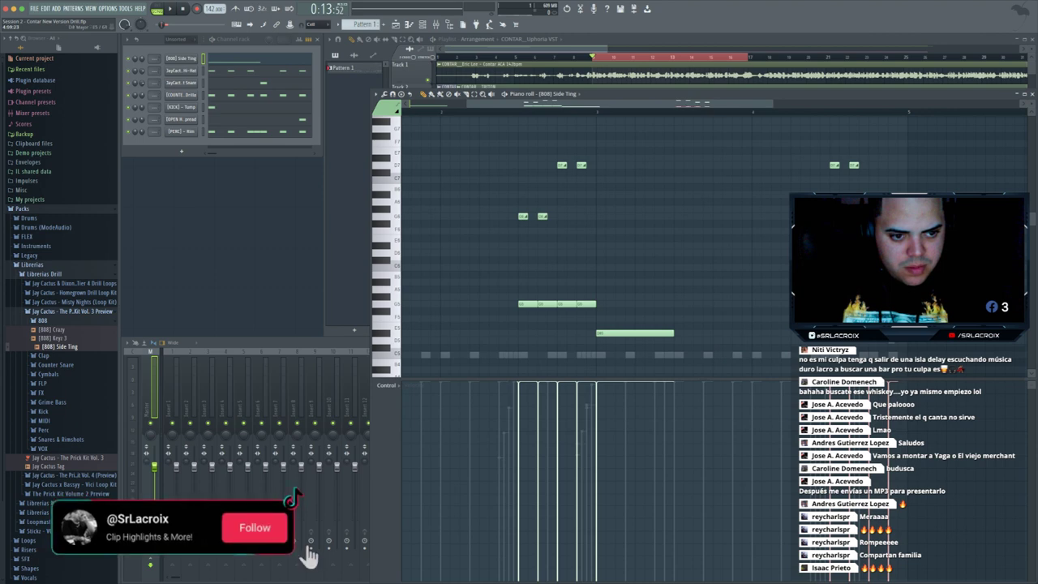
key("space")
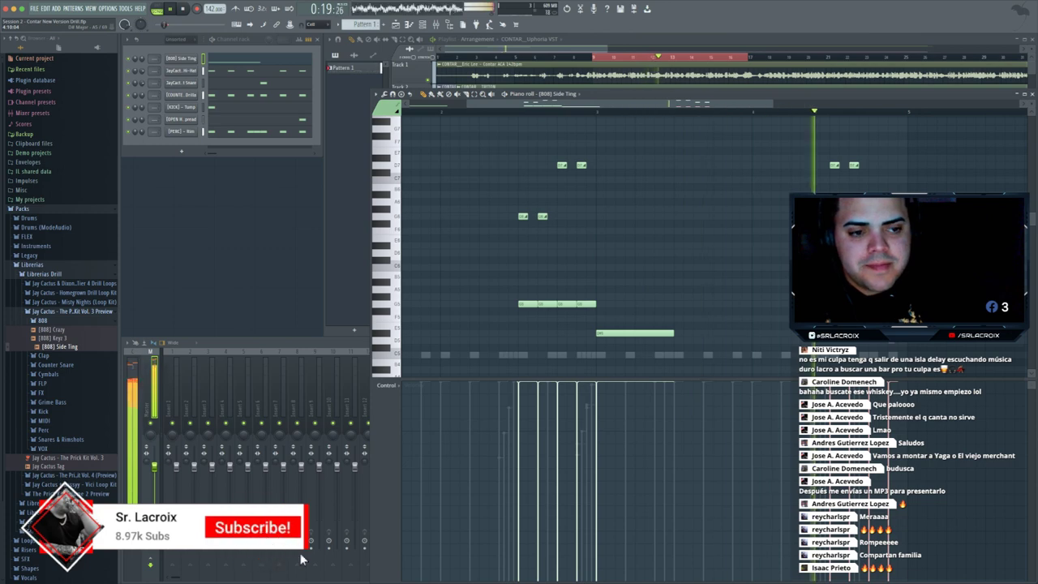
key("space")
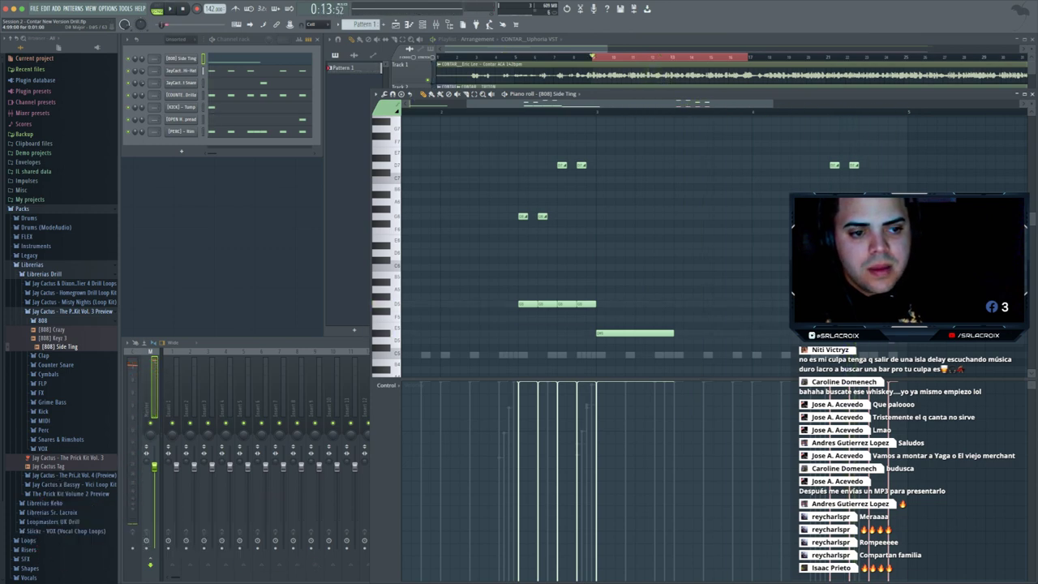
- Close the piano roll, add an Omnisphere instrument channel and move its plugin window clear of the channel rack
left_click(1030, 94)
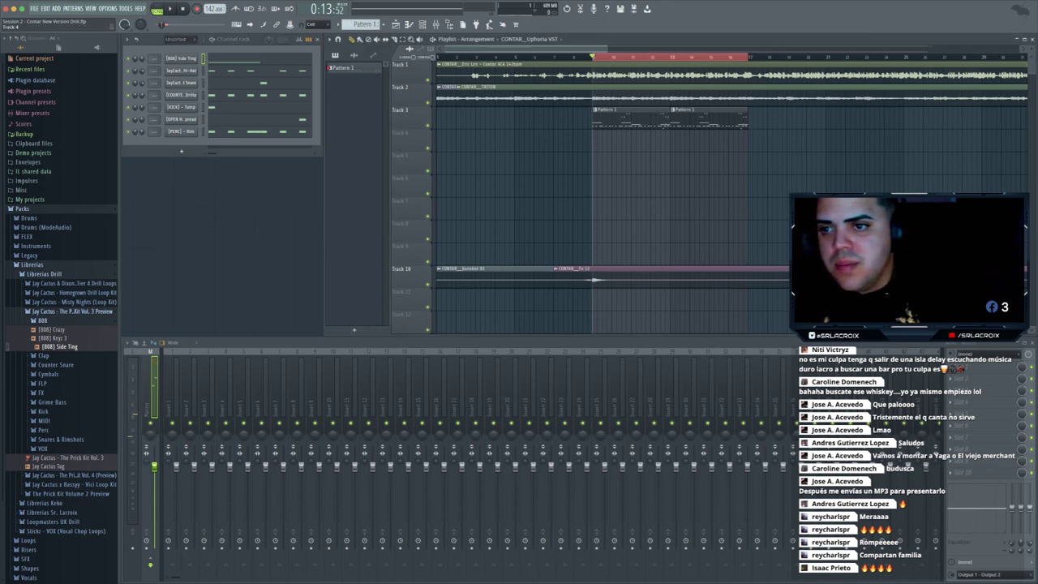
left_click(181, 152)
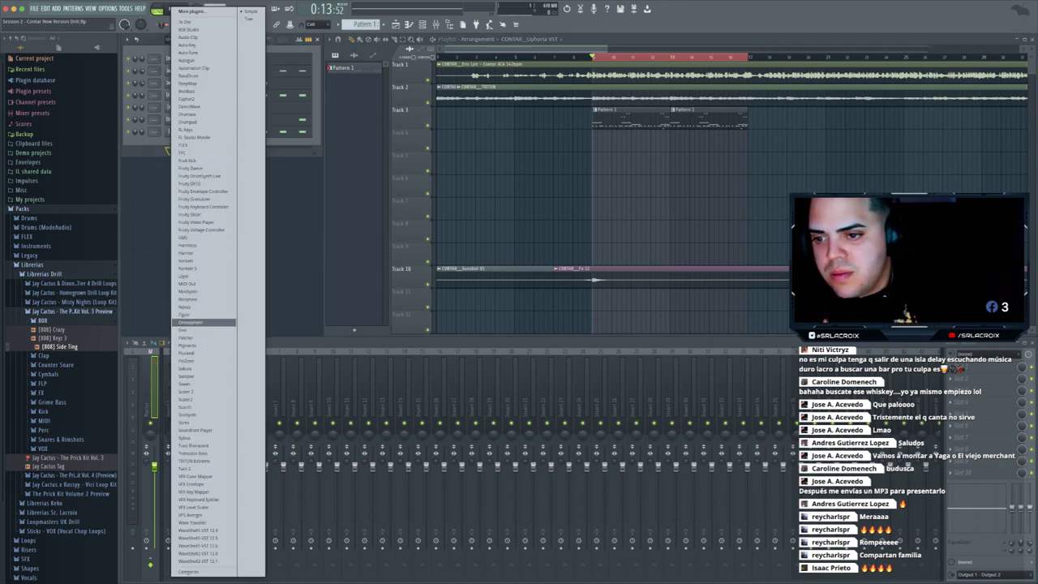
left_click(195, 322)
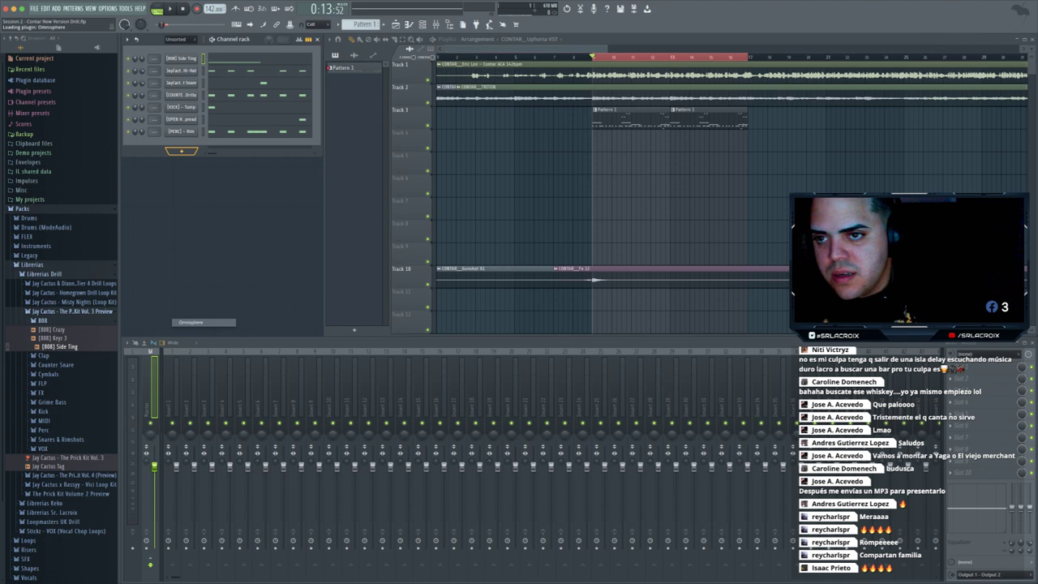
left_click_drag(292, 107, 457, 105)
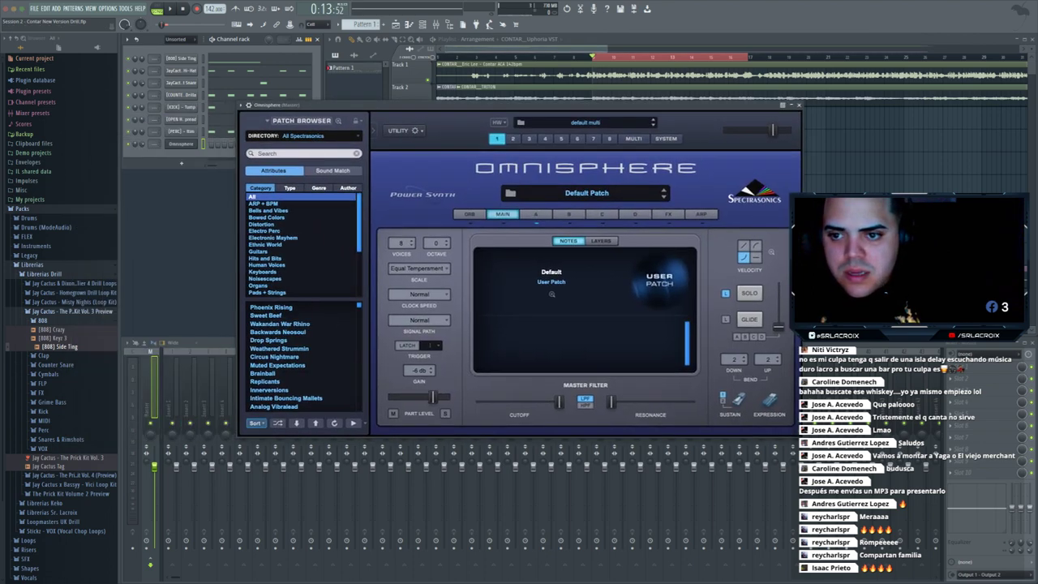
- Search the Omnisphere patch browser for "triangle", load the Mini Triangle Sub patch and close the plugin window
left_click(304, 153)
key("r")
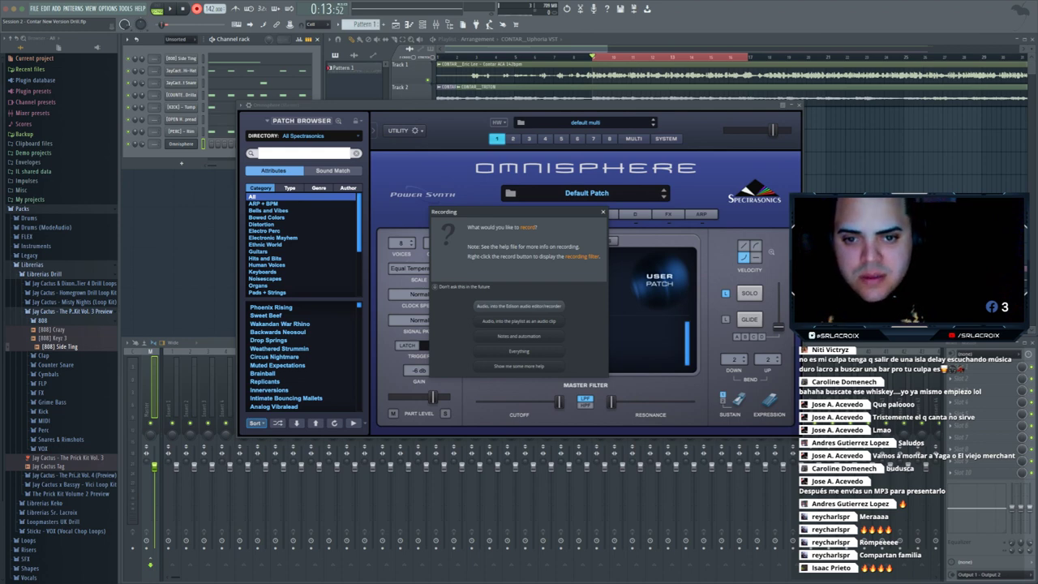
key("Escape")
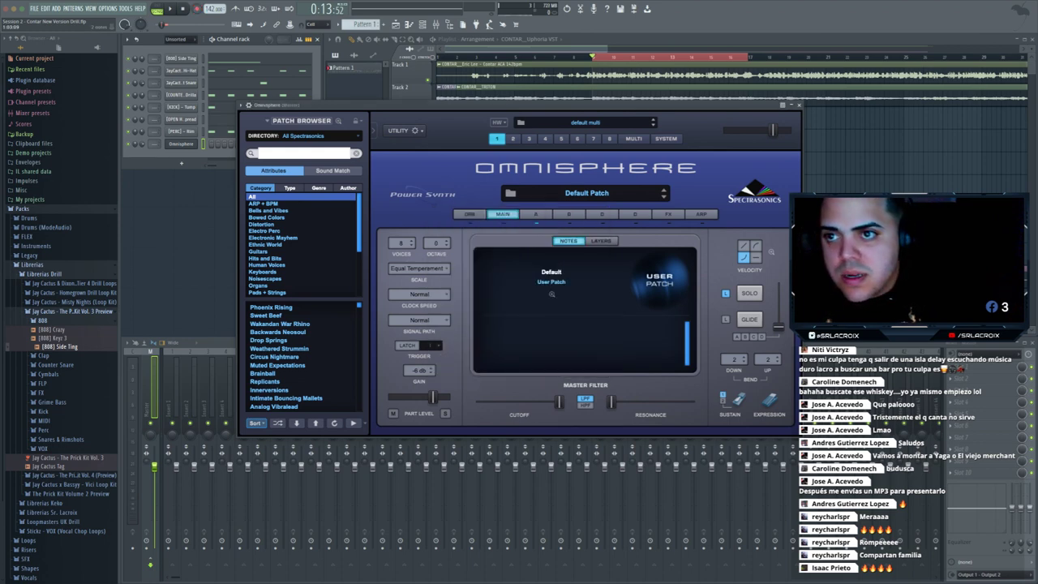
key("r")
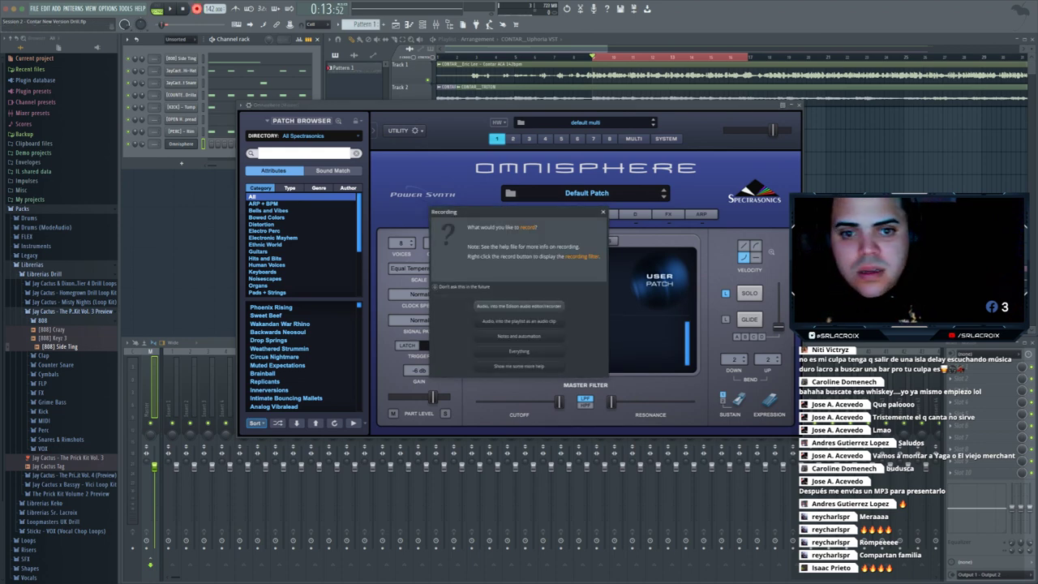
key("Escape")
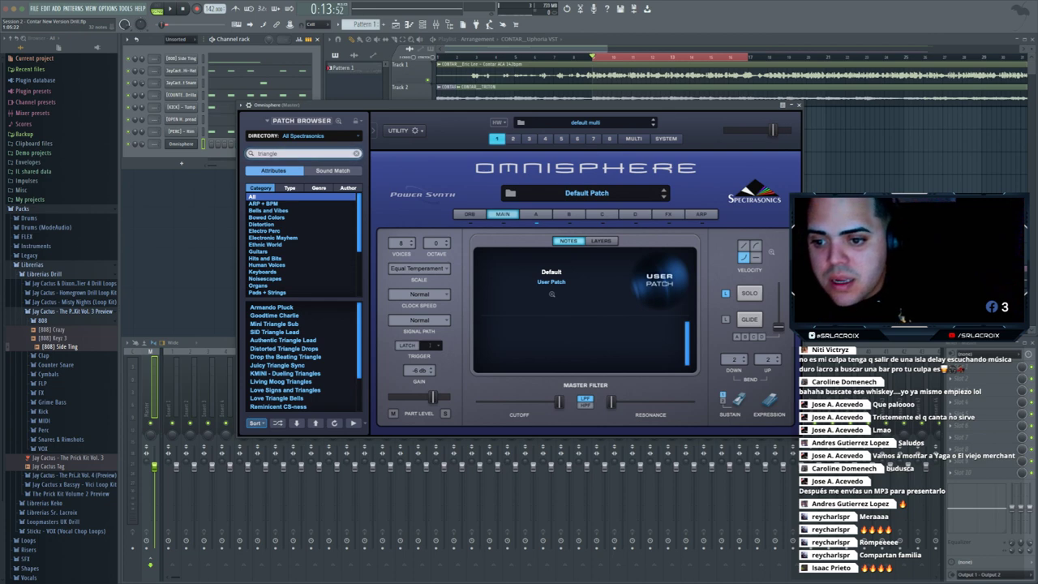
key("Up")
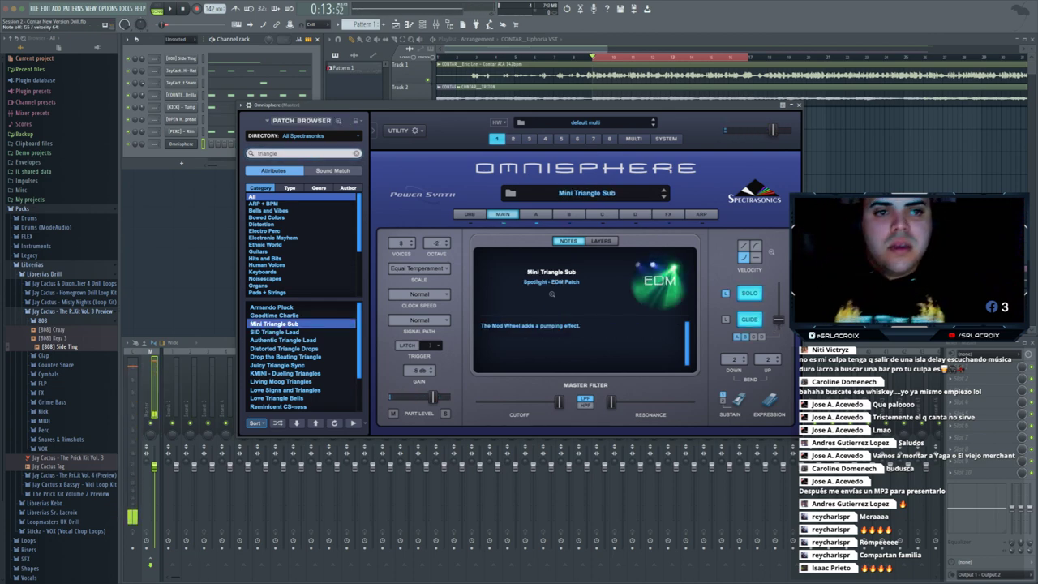
left_click(797, 105)
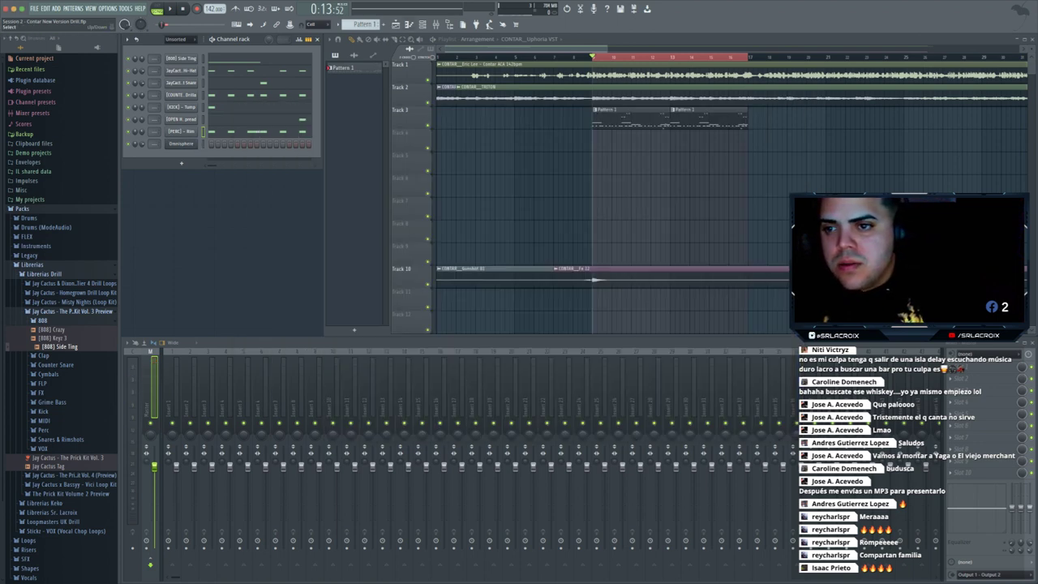
- Clear the high melody notes from the Omnisphere channel's piano roll and set a bar-long G3 note in bar 1
left_click(260, 144)
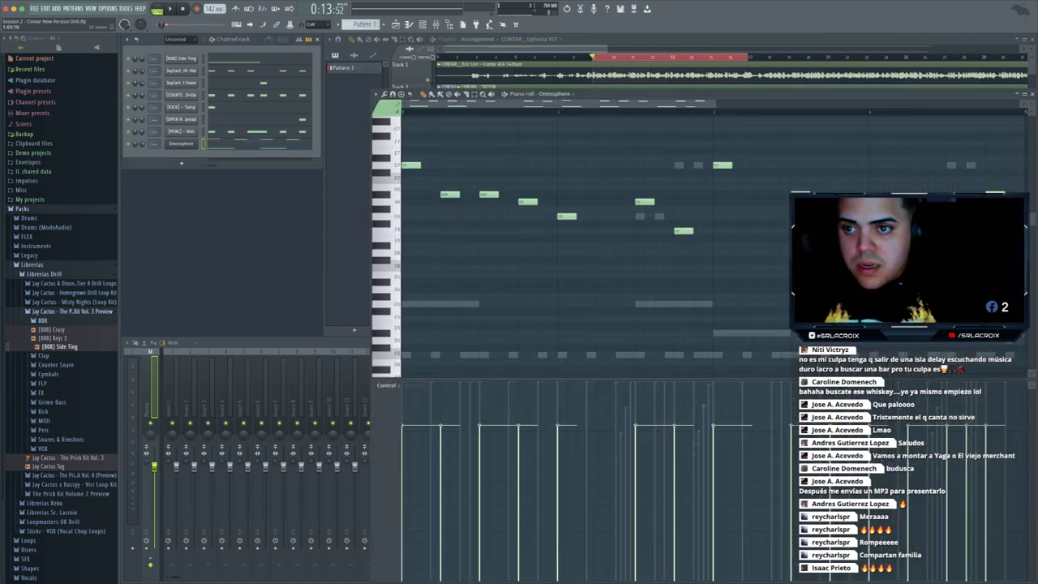
key("ctrl+a")
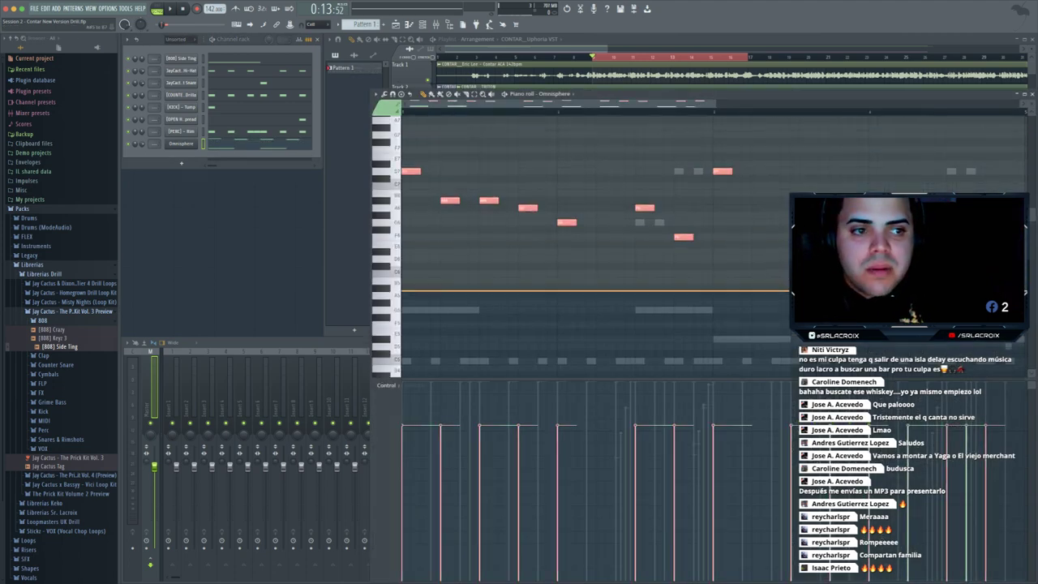
key("Delete")
scroll(698, 243, "down", 10)
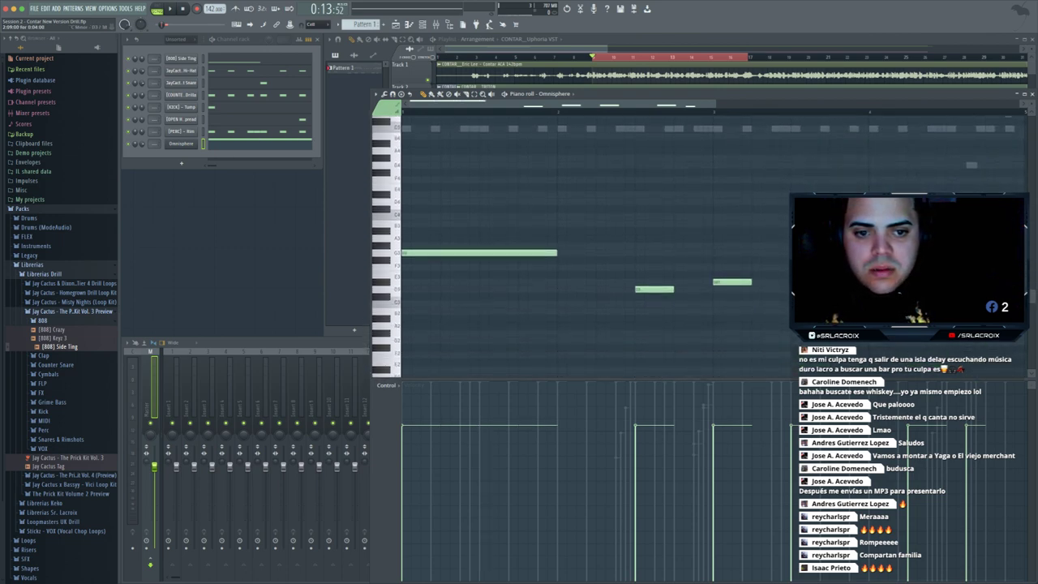
- Fill bars 2 to 4 with bar-long D3, D#3 and D3 notes, close the piano roll and play back the loop
left_click(563, 289)
left_click(717, 282)
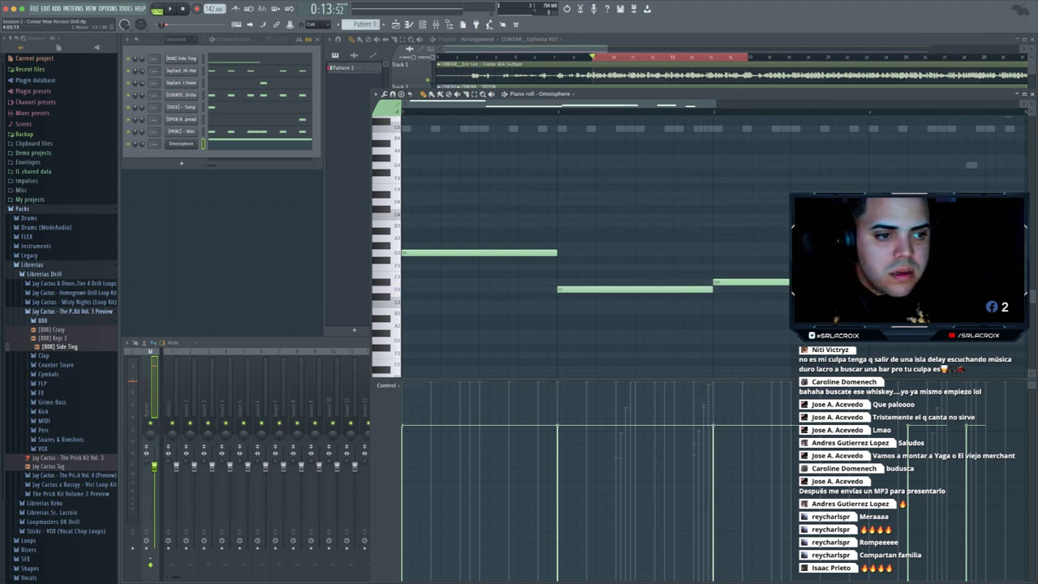
scroll(714, 251, "right", 3)
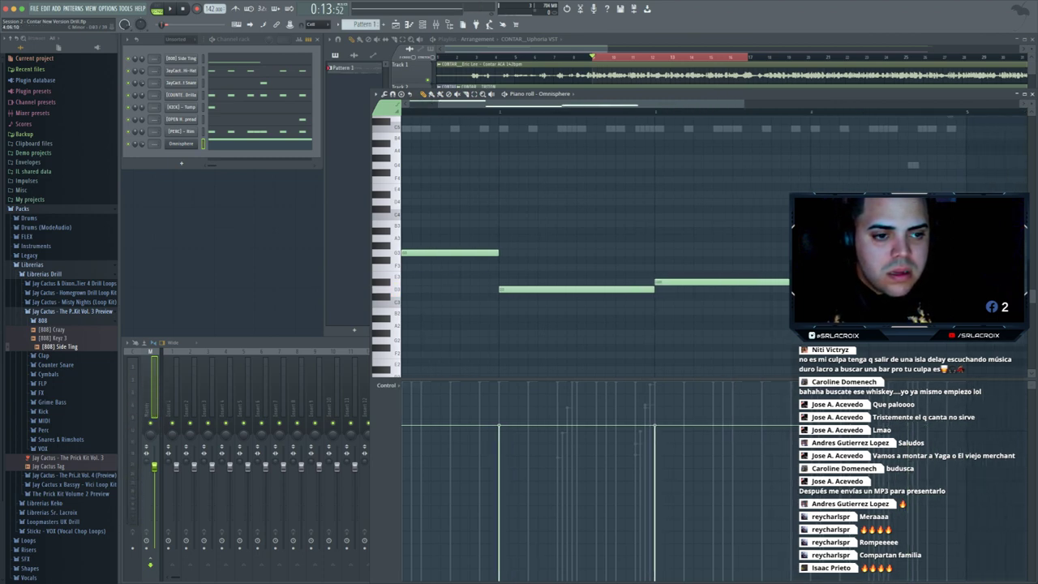
left_click(818, 289)
scroll(592, 243, "left", 2)
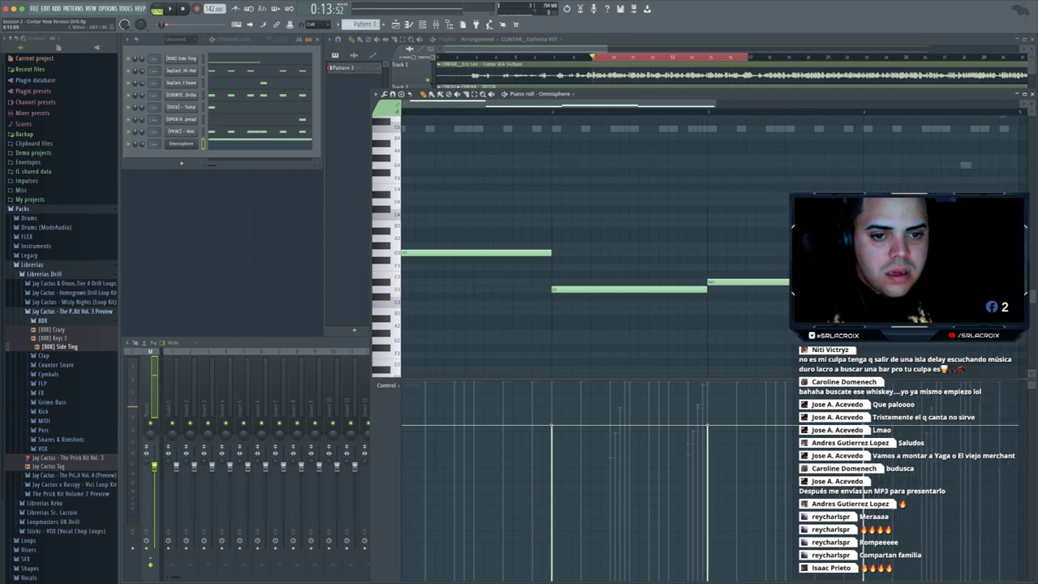
left_click(1032, 94)
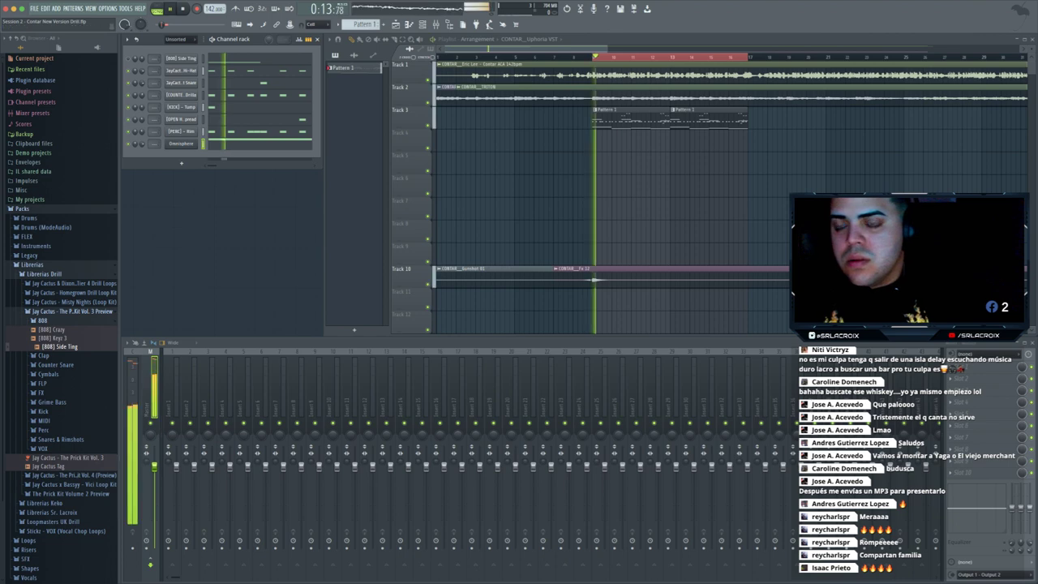
- Transpose the Omnisphere notes up one octave and extend G4 to mid-bar 2, with D4 filling the second half of that bar
key("F7")
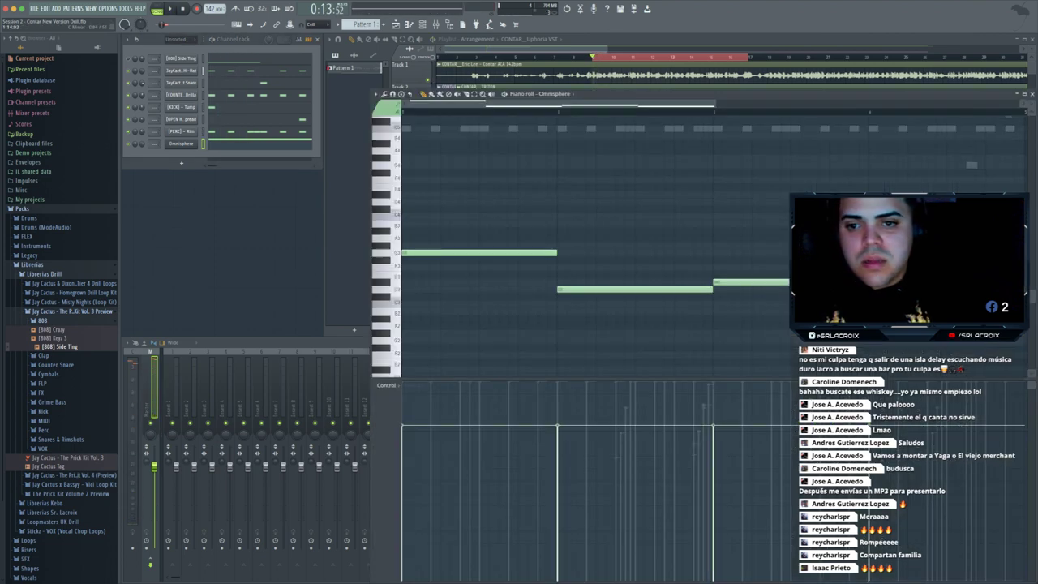
scroll(592, 235, "down", 3)
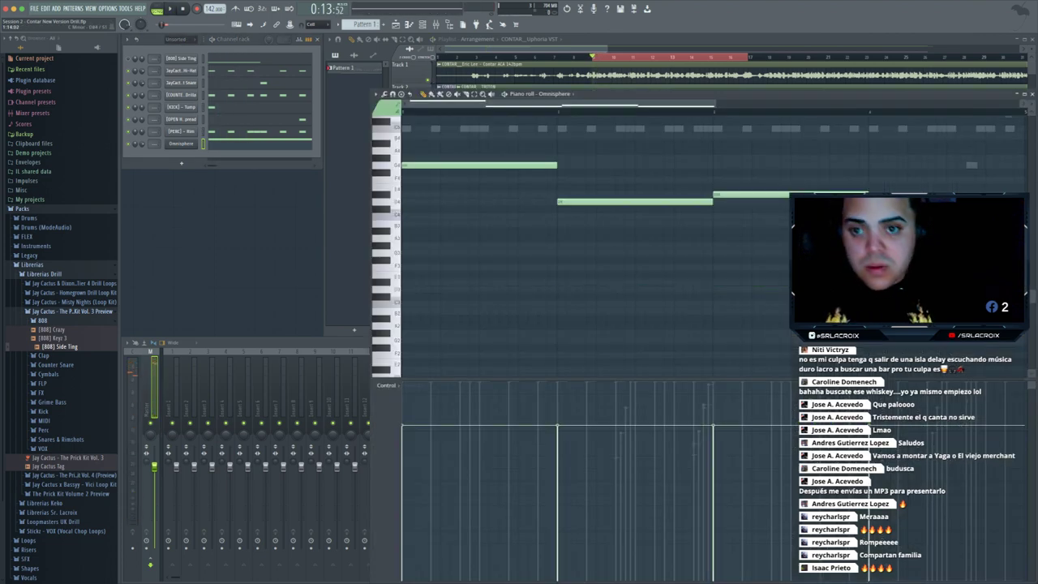
left_click(432, 165)
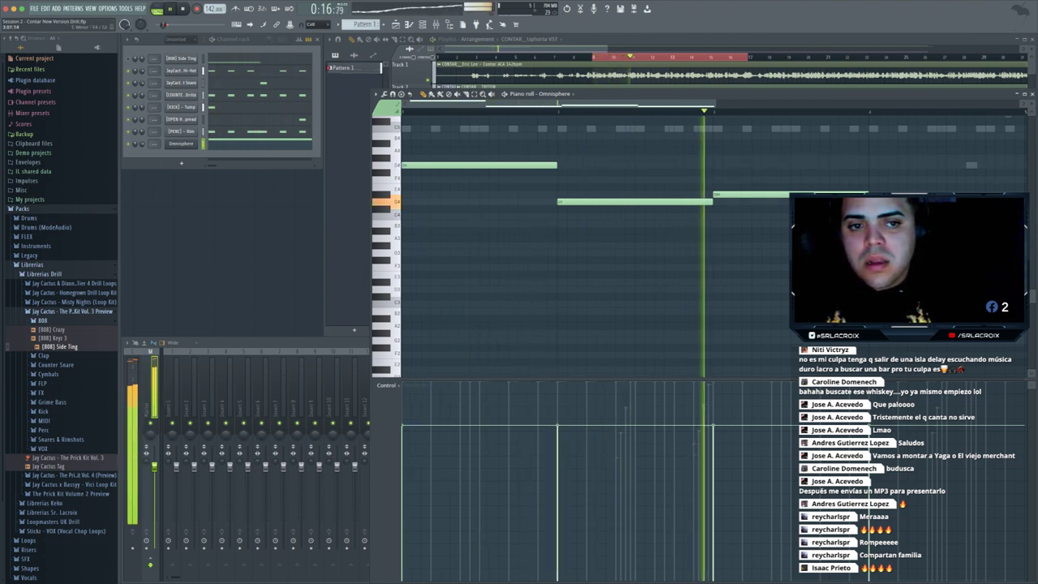
key("space")
left_click_drag(581, 202, 620, 202)
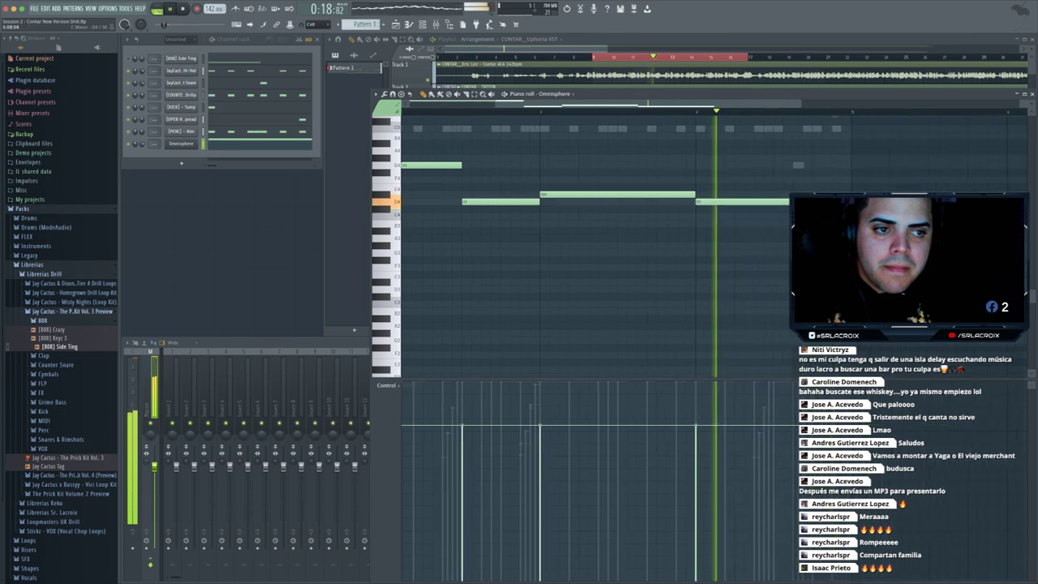
key("space")
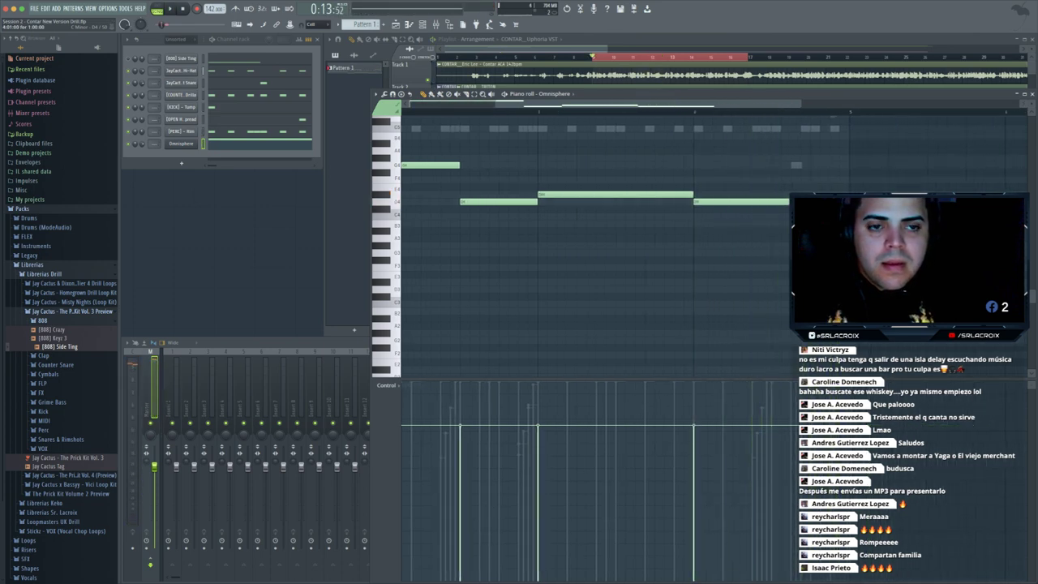
- Try moving the bar 4 note up to G4 and audition the change
left_click_drag(739, 201, 730, 165)
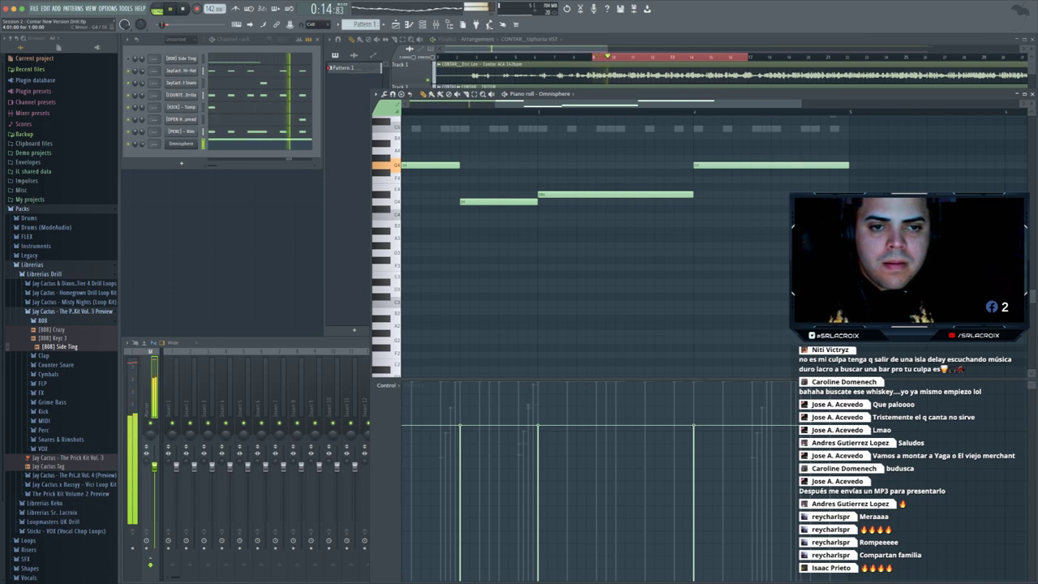
key("space")
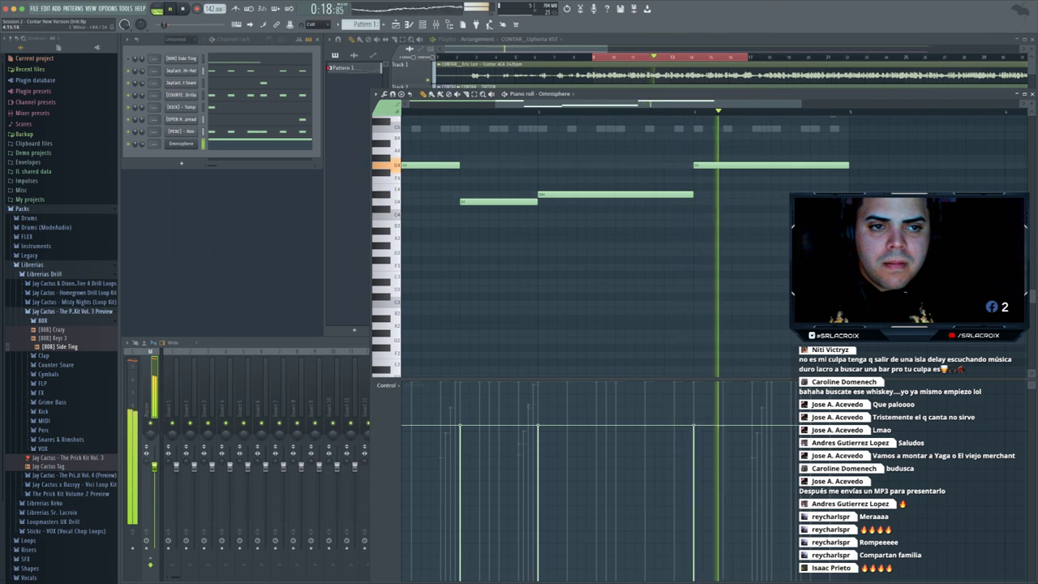
key("space")
- Extend D#4 to mid-bar 4 and finish the bar on D4, raise all velocities to maximum, audition the loop and close the piano roll
mouse_move(721, 164)
left_mouse_down()
mouse_move(712, 164)
mouse_move(722, 165)
left_mouse_up()
right_click(721, 166)
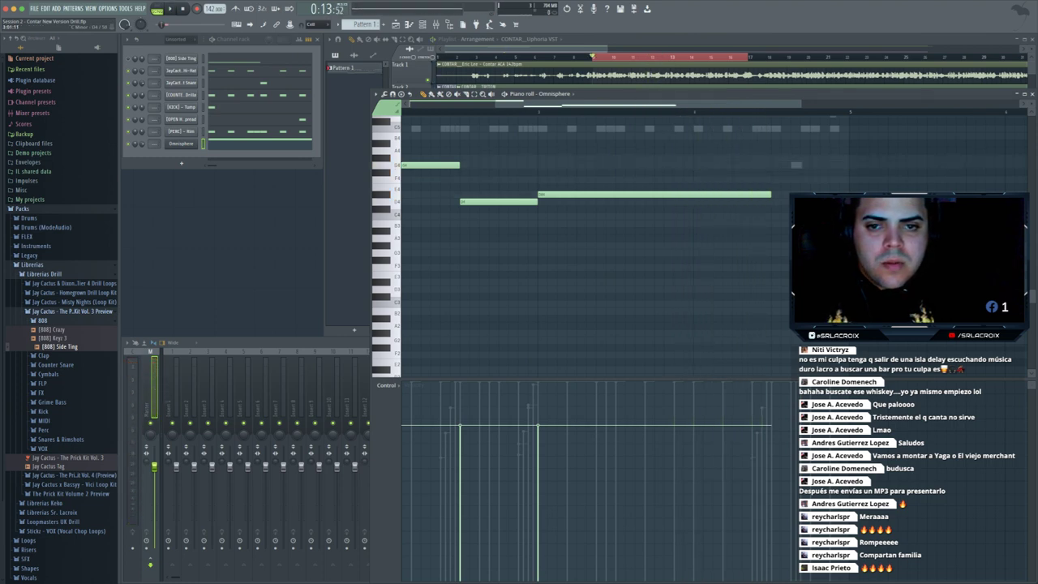
key("space")
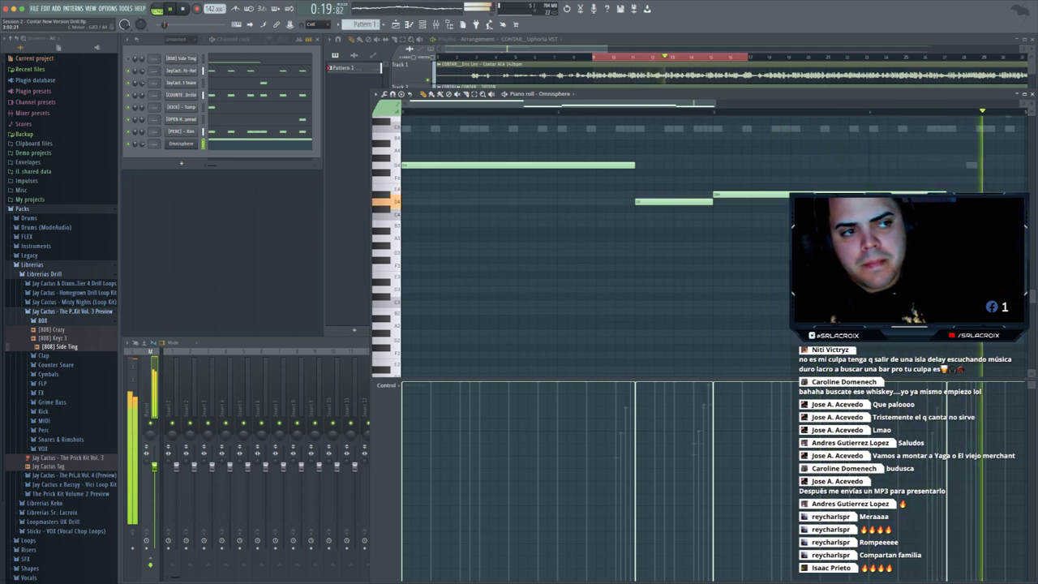
key("space")
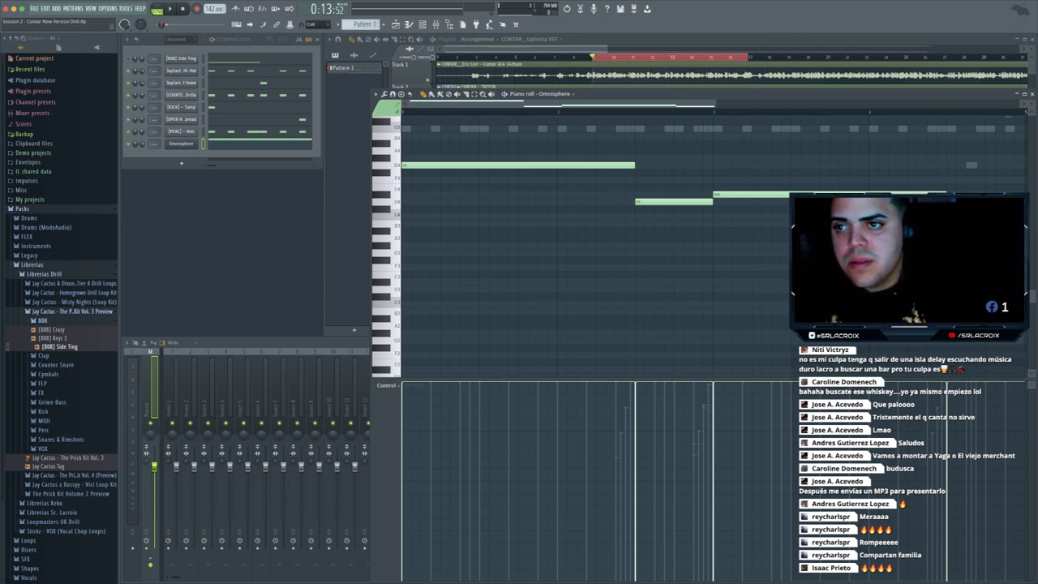
left_click(1032, 94)
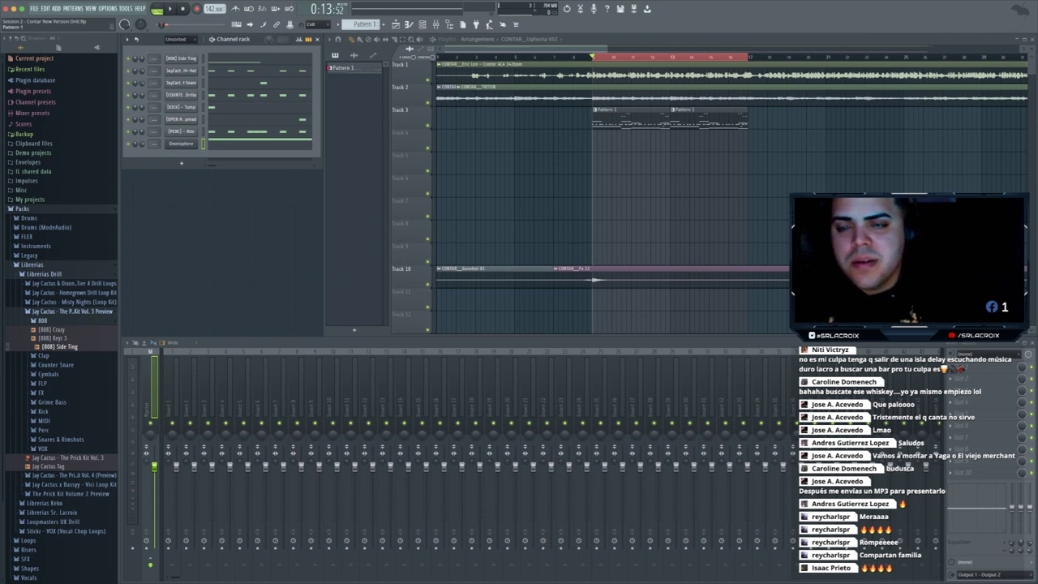
- Split Pattern 1 by channel, delete its two clips from Track 3 and clear the playlist time selection
right_click(344, 68)
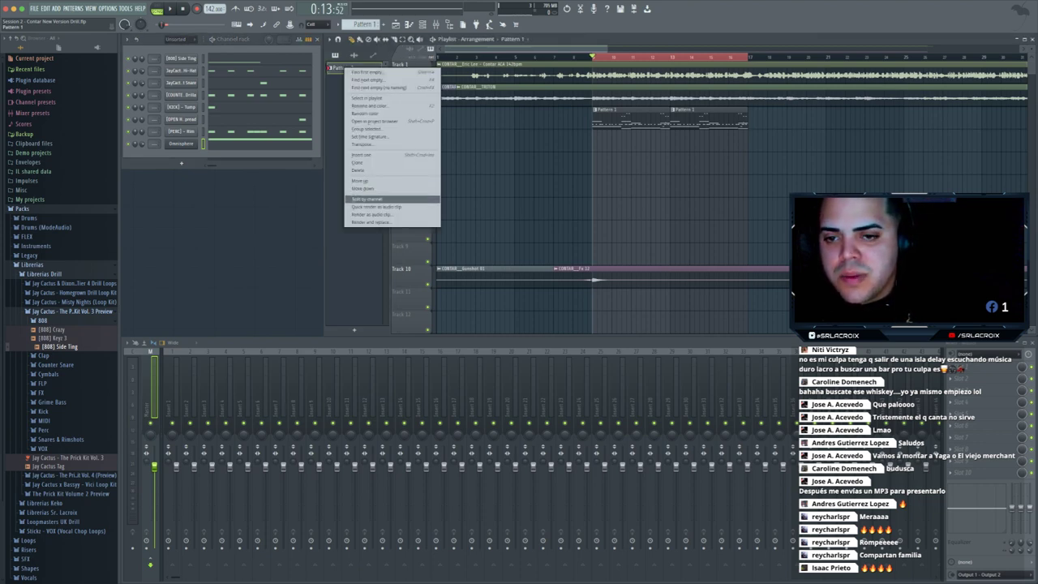
left_click(369, 198)
right_click(699, 118)
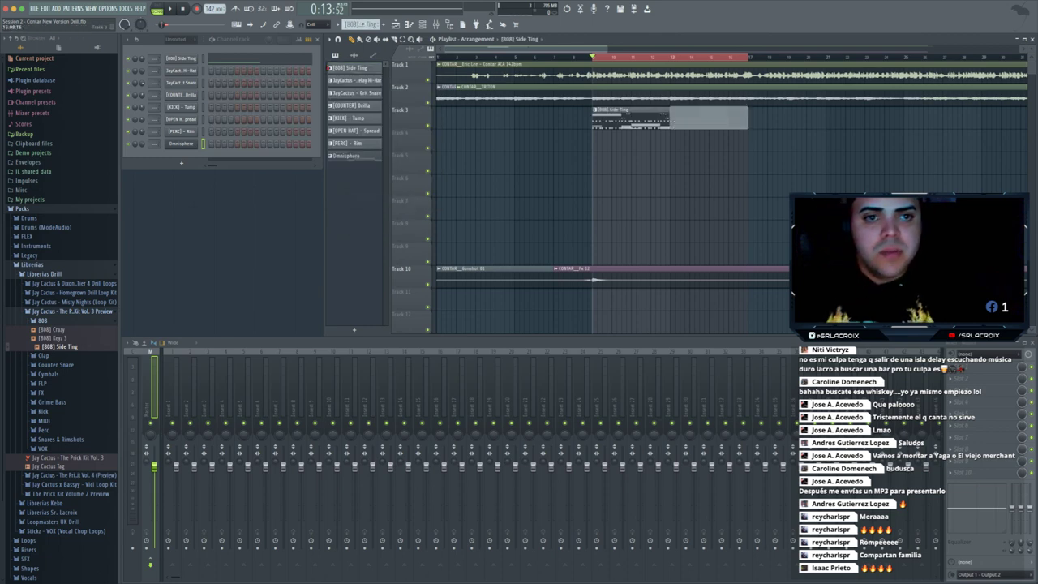
right_click(639, 118)
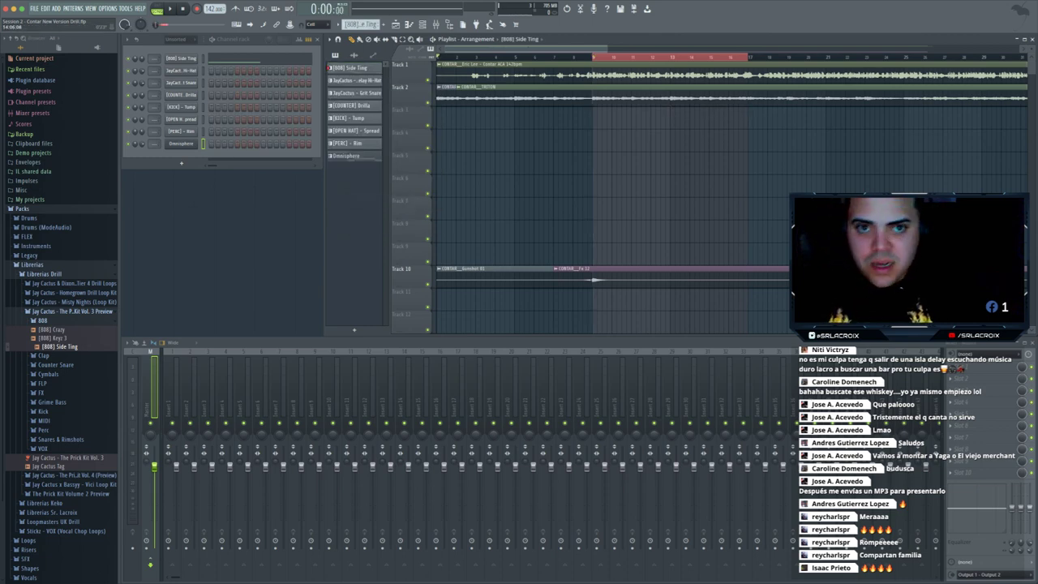
key("super+d")
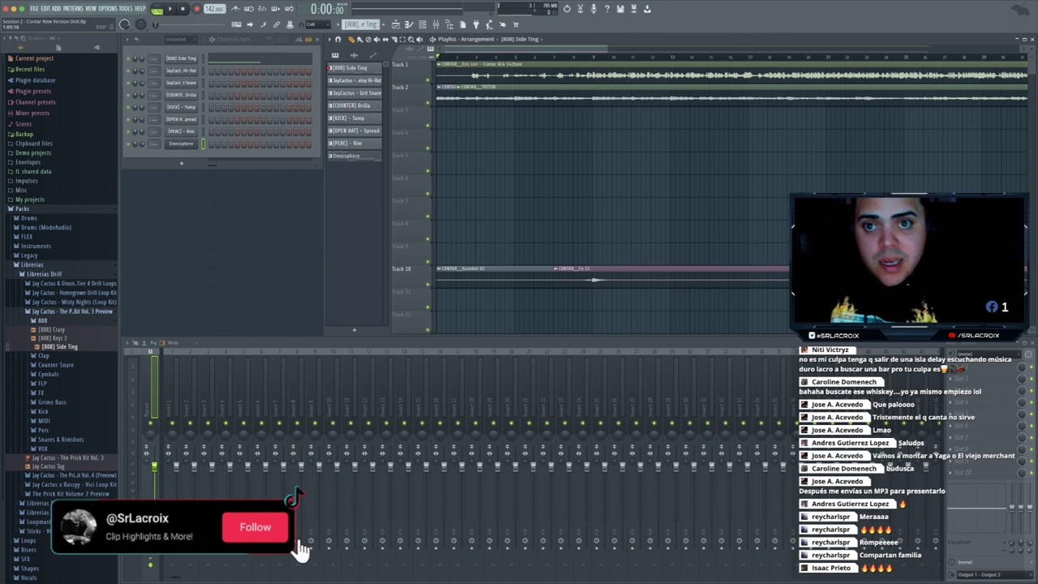
- Place the Omnisphere pattern on Track 3 starting at bar 9 while playing the song from the start
key("space")
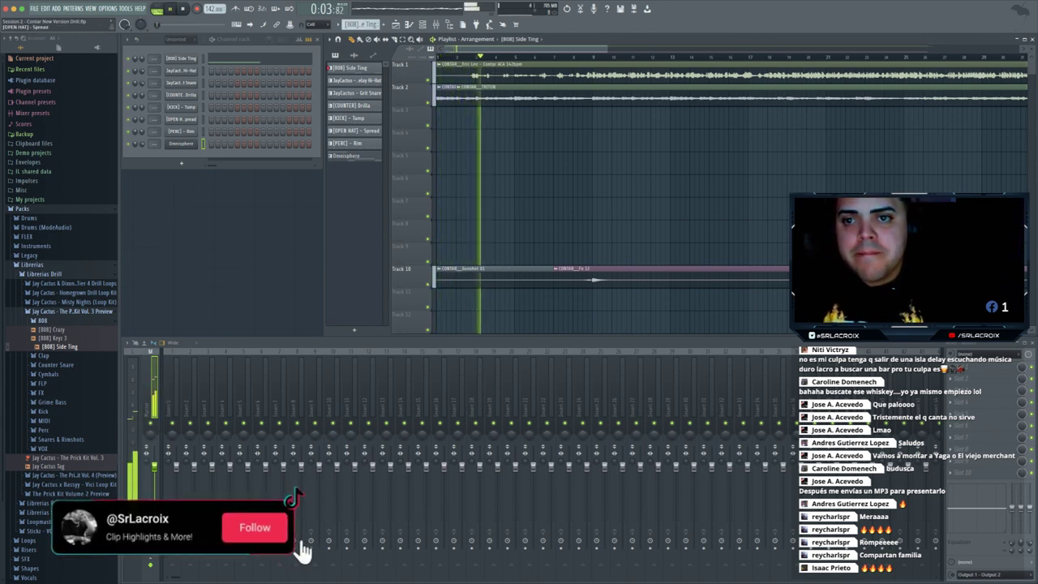
left_click(353, 155)
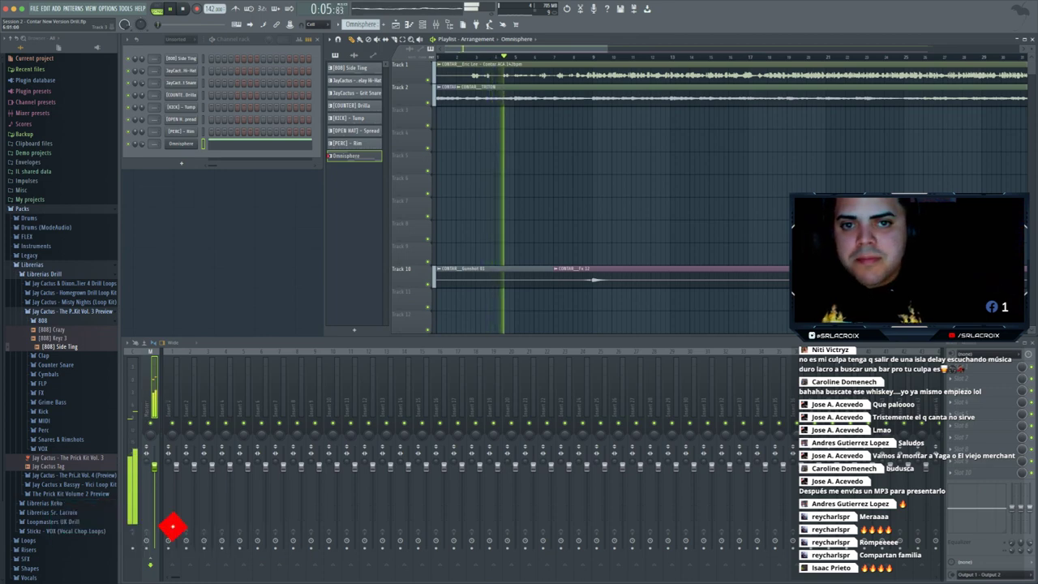
key("space")
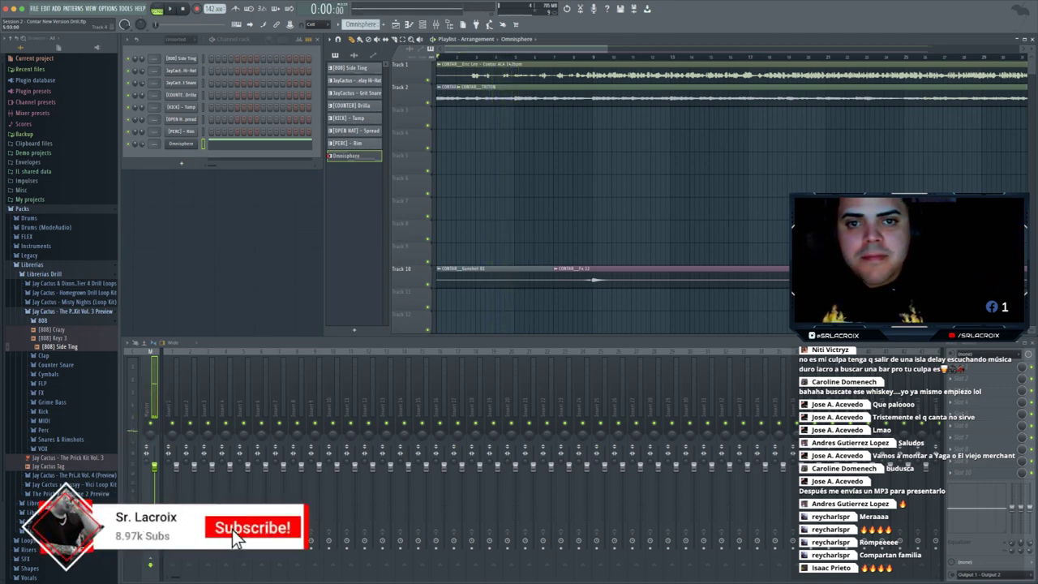
key("space")
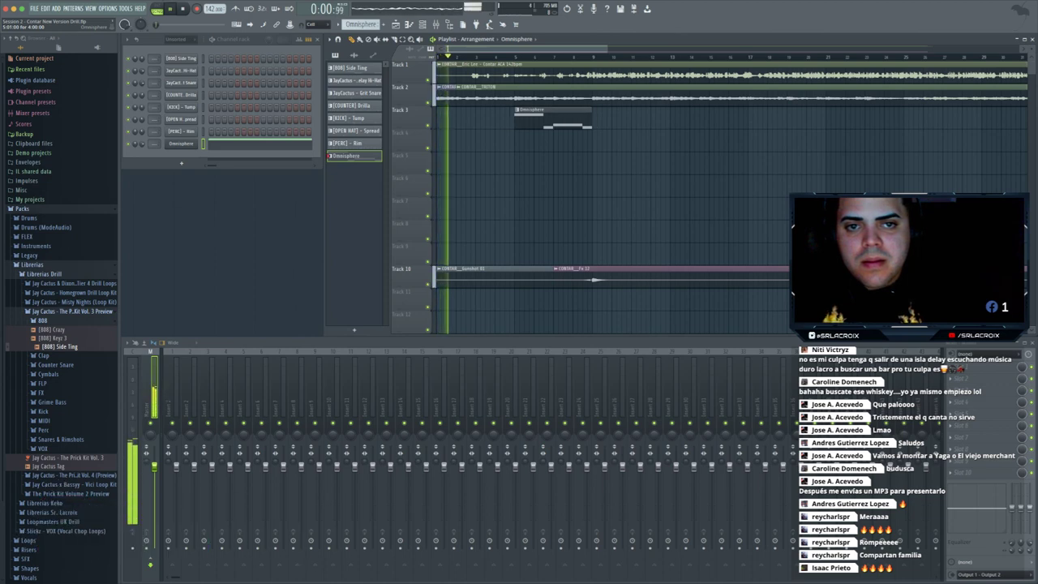
left_click_drag(553, 118, 631, 118)
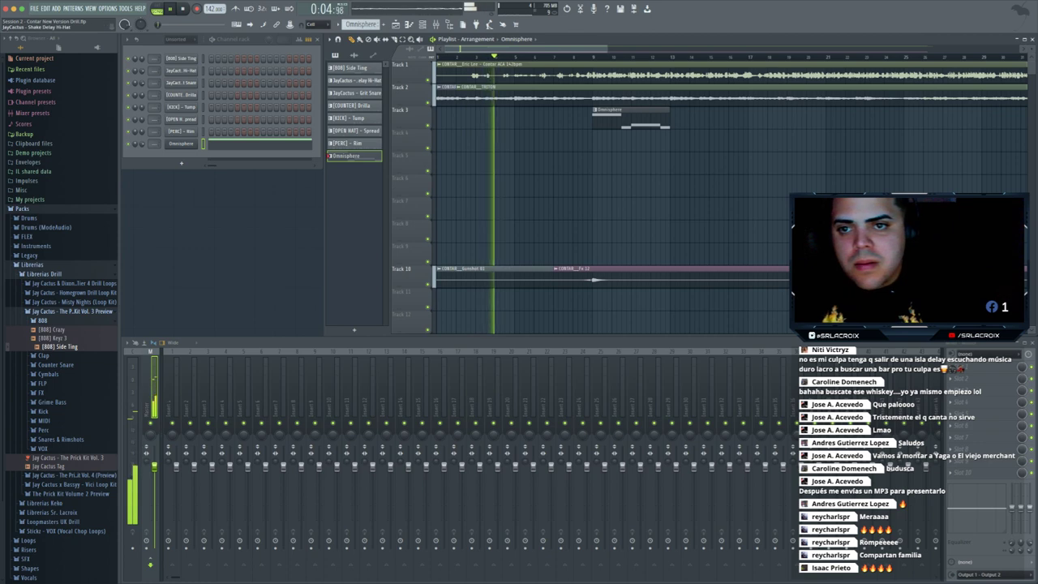
left_click(355, 93)
left_click(596, 142)
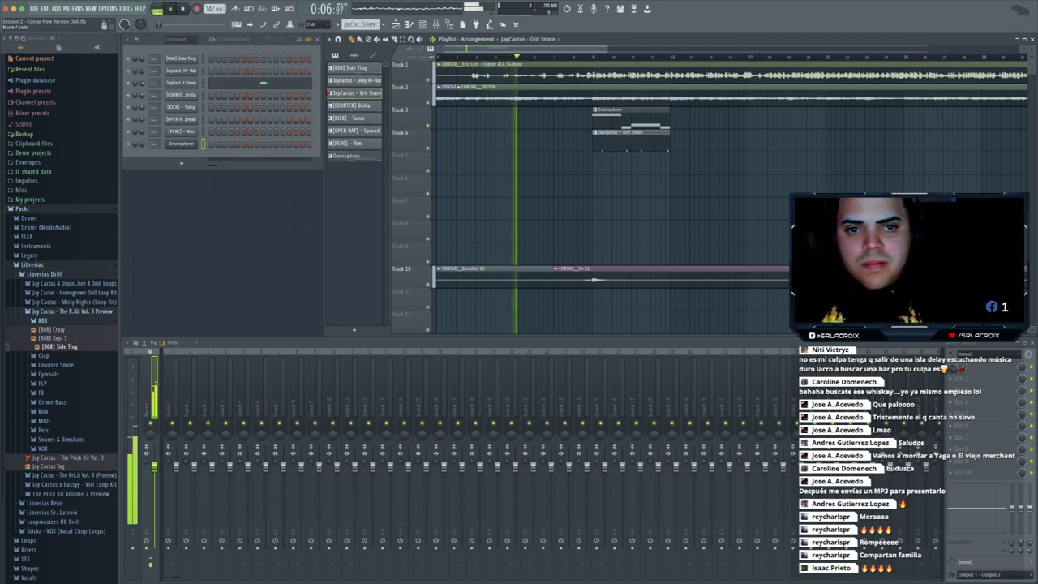
right_click(631, 141)
- Replace the Grit Snare clip on Track 4 with Shake Delay Hi-Hat at bar 9, and repeat the Omnisphere and hi-hat clips at bar 13
left_click(355, 80)
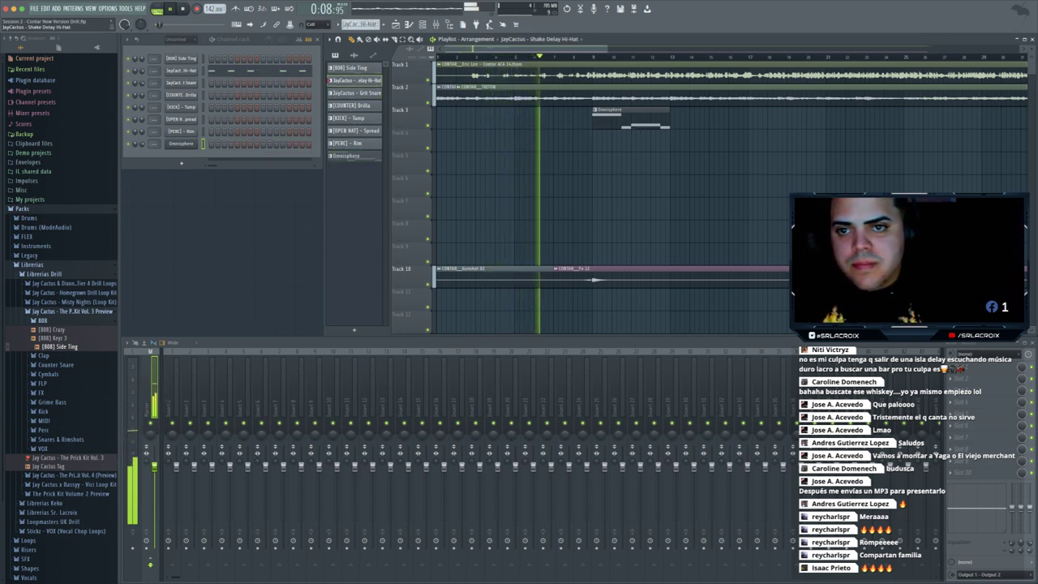
left_click(596, 133)
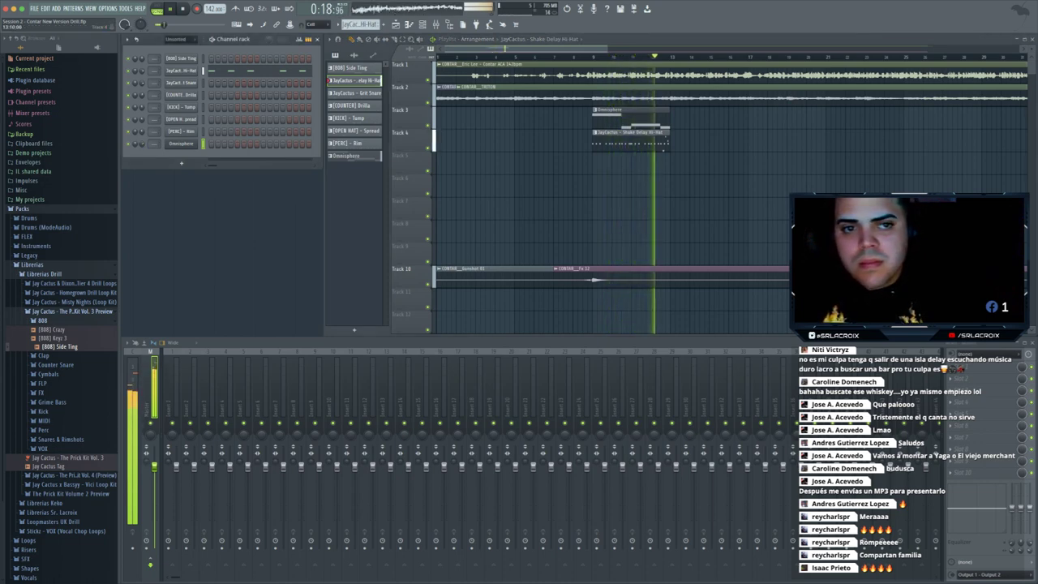
key("space")
left_click(655, 118)
left_click(642, 139)
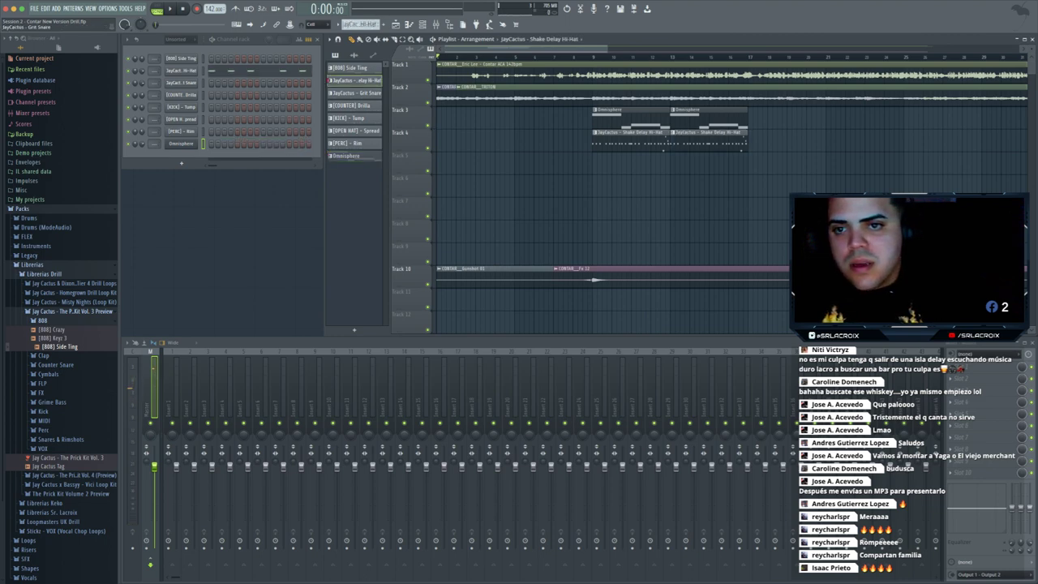
- Place Grit Snare on Track 5 at bar 13, audition it, and add hi-hat and snare clips at bar 17
left_click(356, 93)
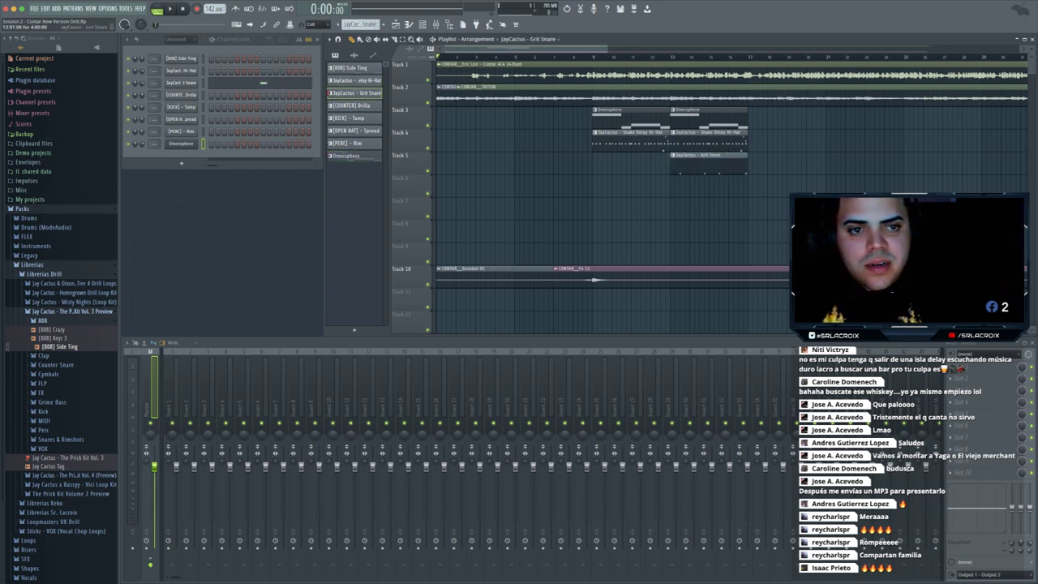
key("space")
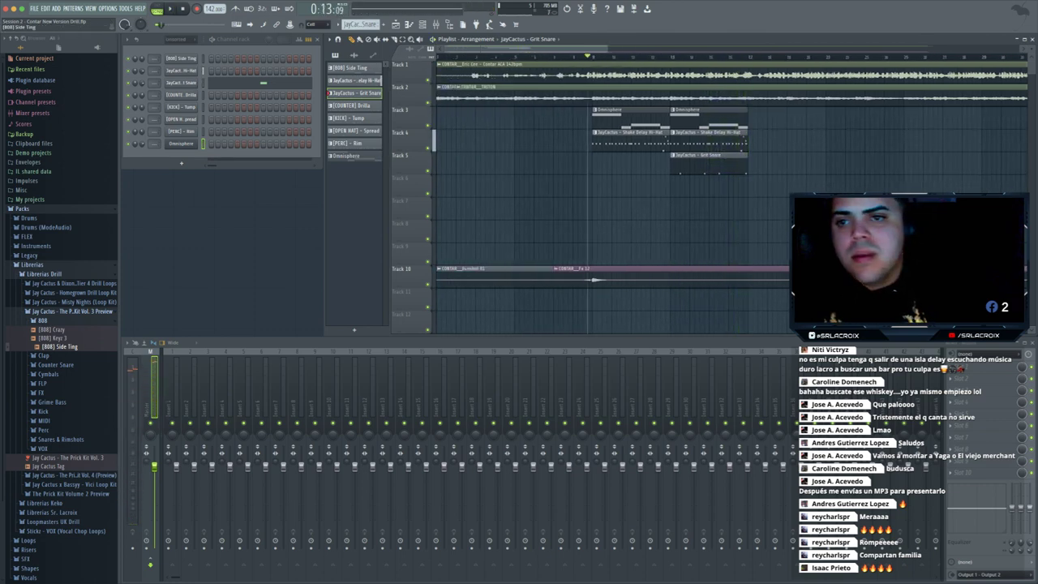
left_click(708, 141)
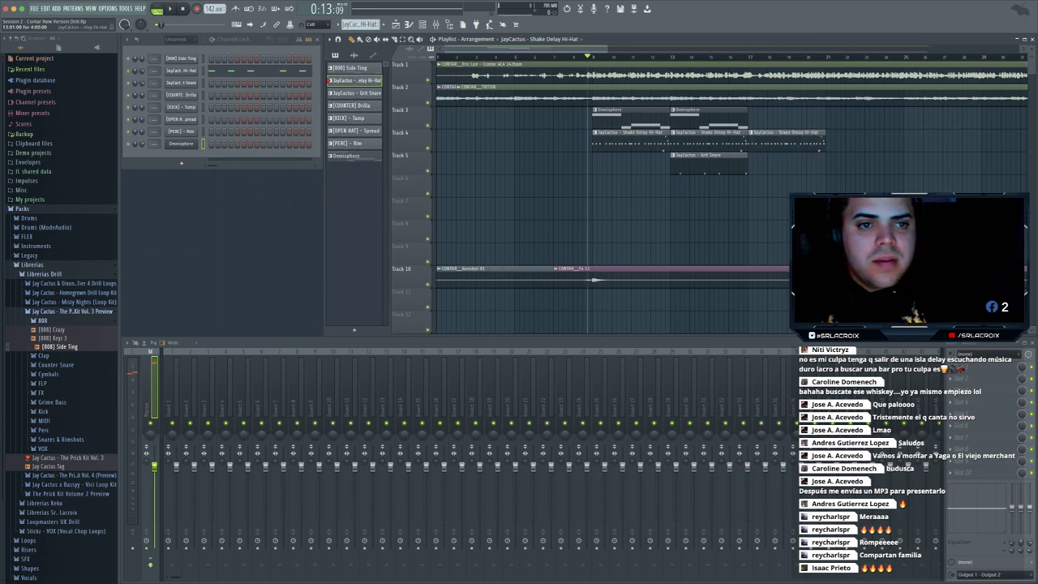
left_click(675, 162)
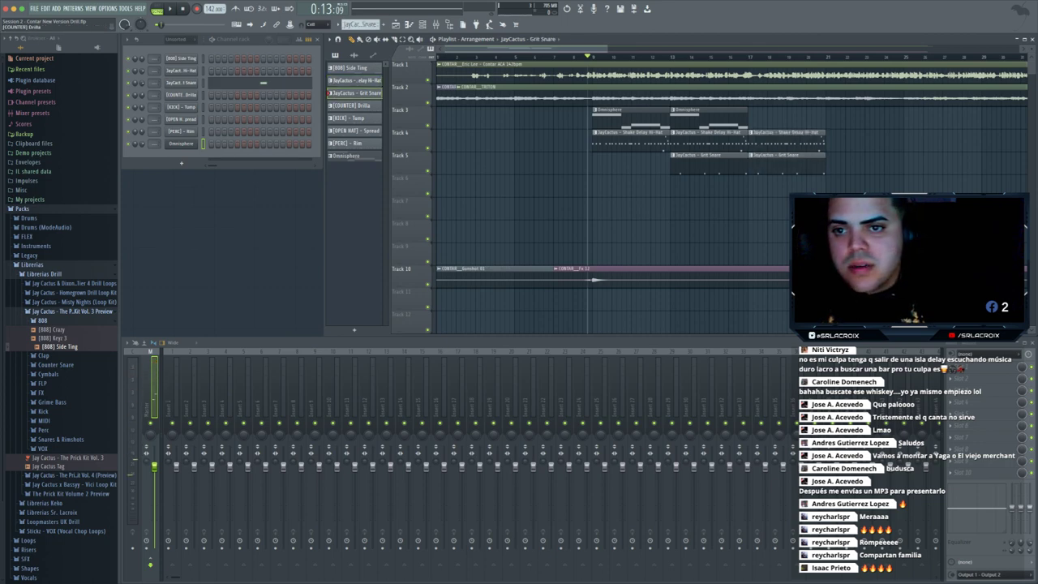
- Place the [COUNTER] Drilla pattern on Track 6 at bar 17, play the section and put the hi-hat clip back at bar 17
left_click(354, 105)
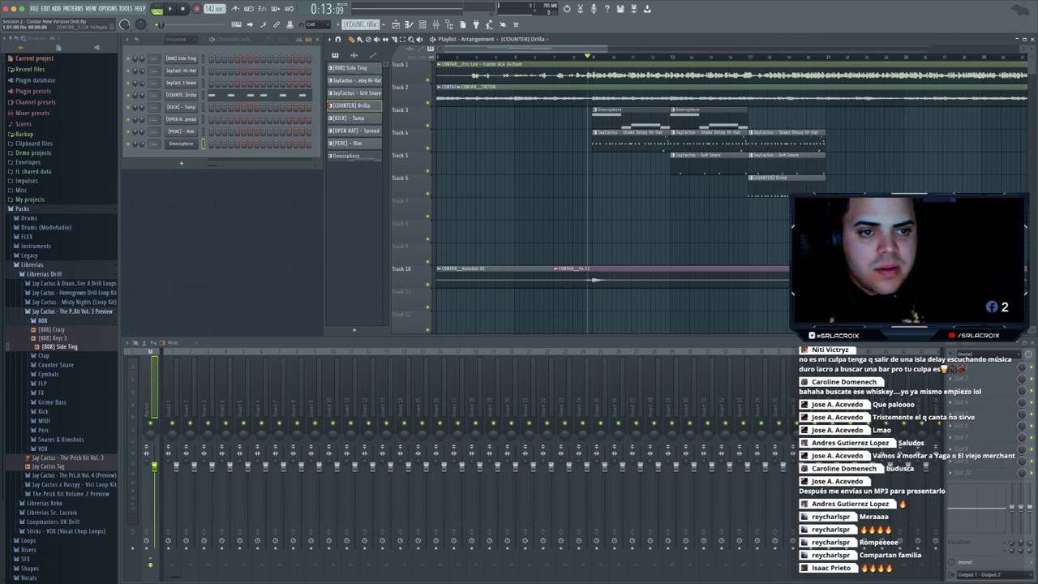
key("space")
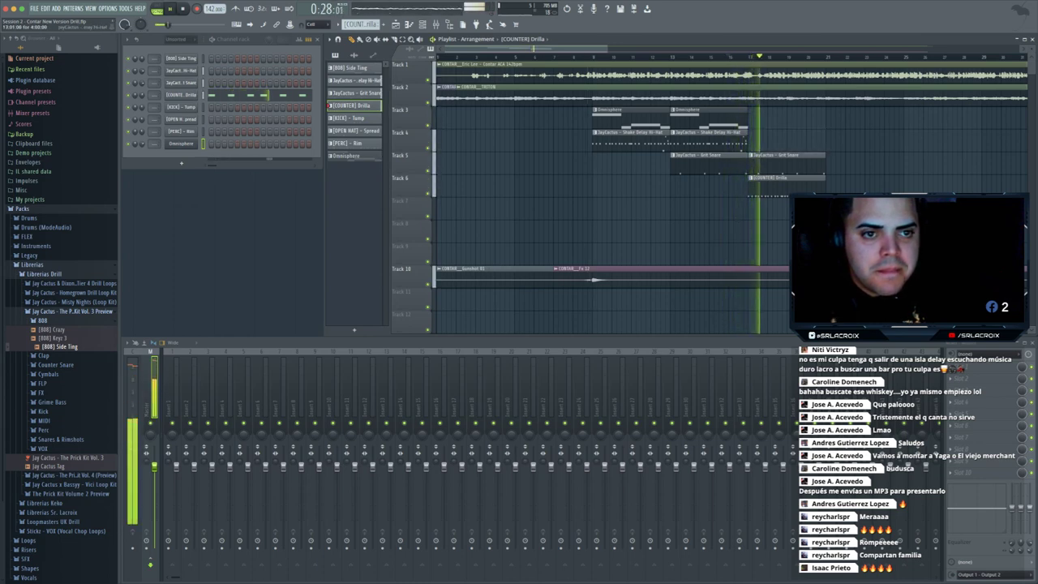
left_click(722, 141)
left_click(754, 141)
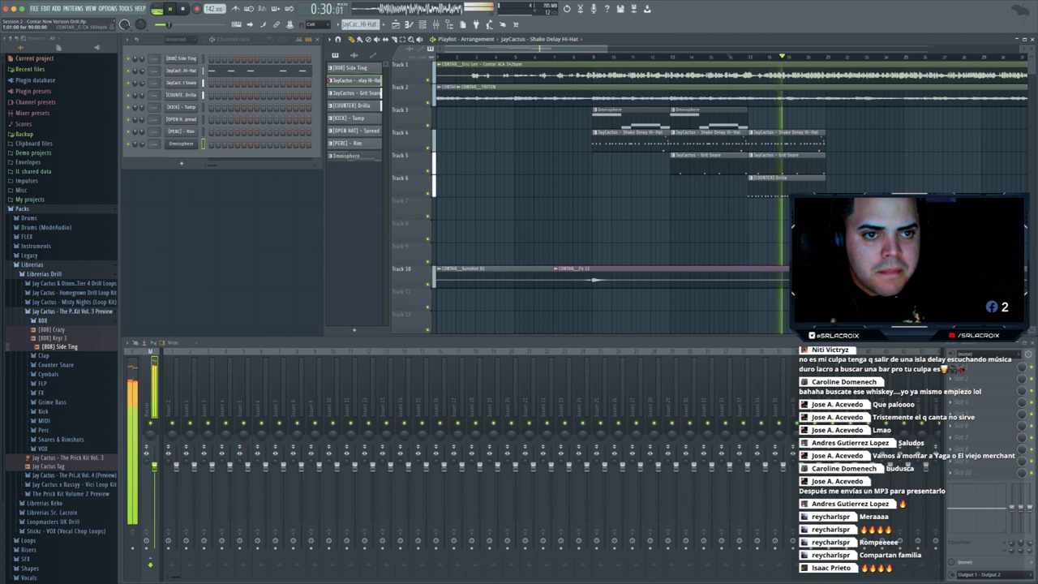
- Duplicate the bar 17 hi-hat, snare and counter clips on Tracks 4 to 6 so they repeat at bar 21
scroll(673, 141, "right", 5)
left_click_drag(673, 138, 629, 185)
key("ctrl+b")
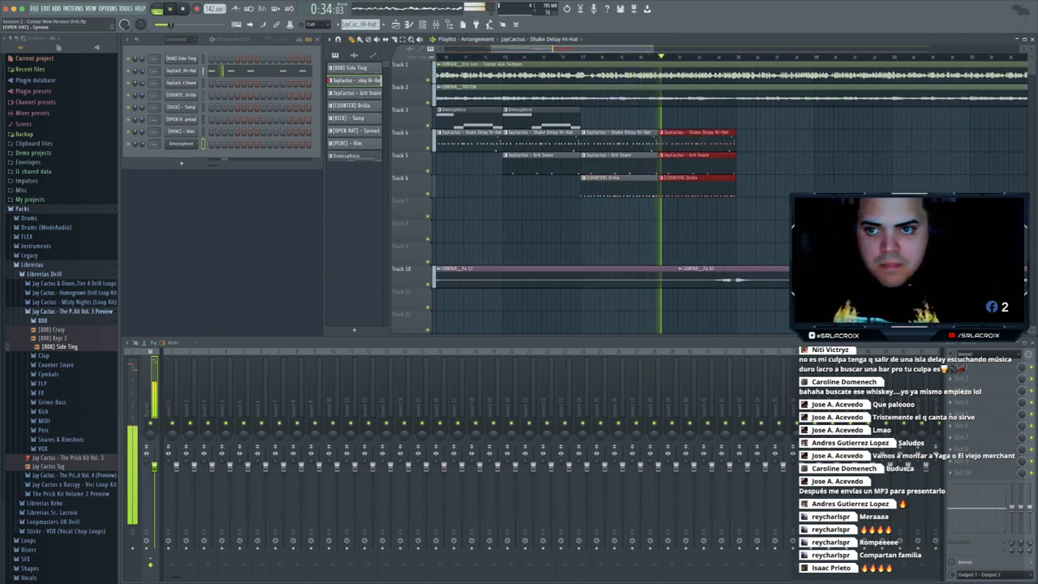
- Place the [808] Side Ting pattern on Track 7, one clip trimmed to start mid-bar 18 and a full one at bar 21
left_click(352, 68)
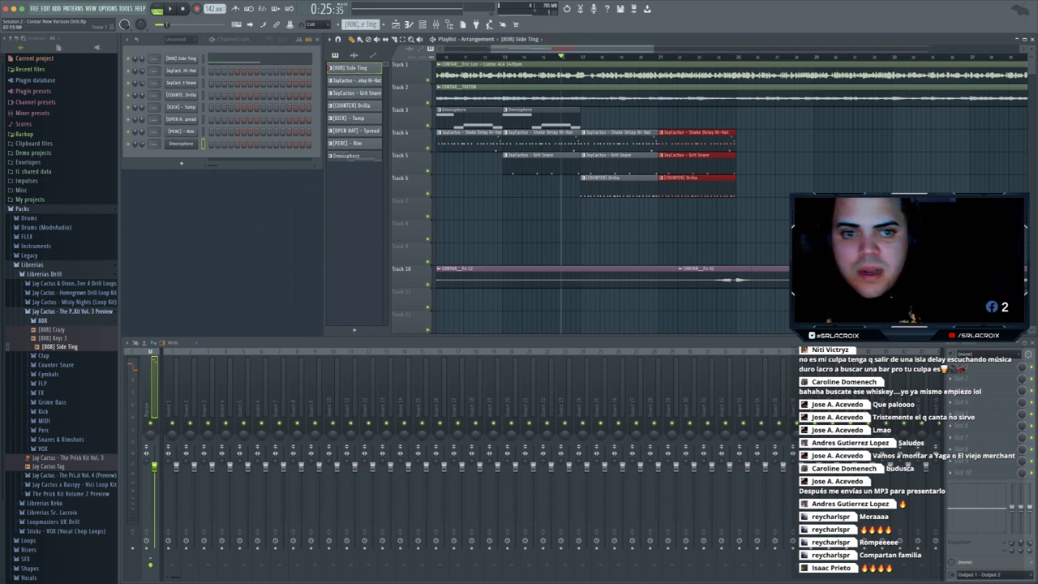
left_click(585, 208)
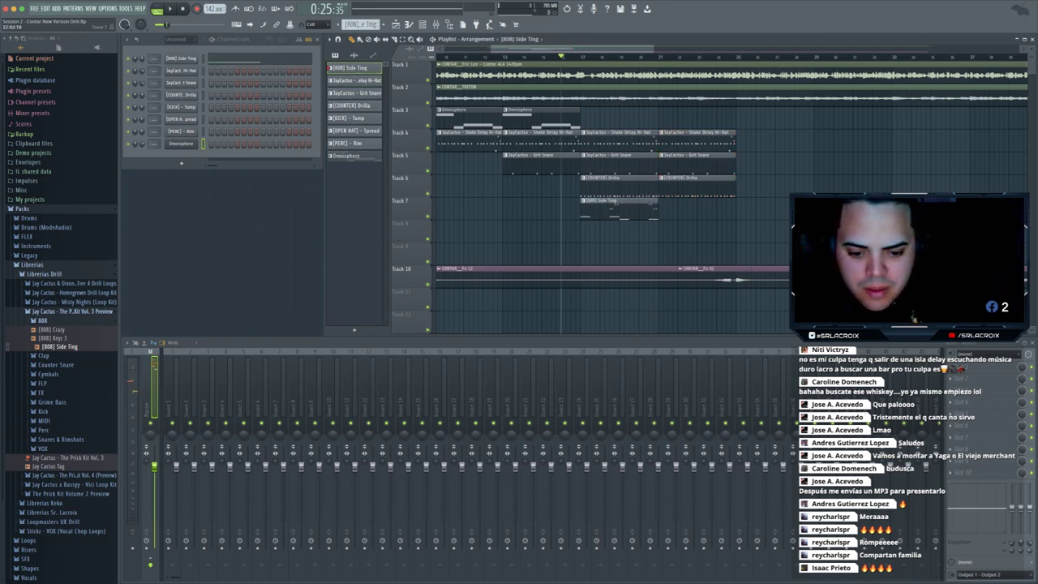
key("space")
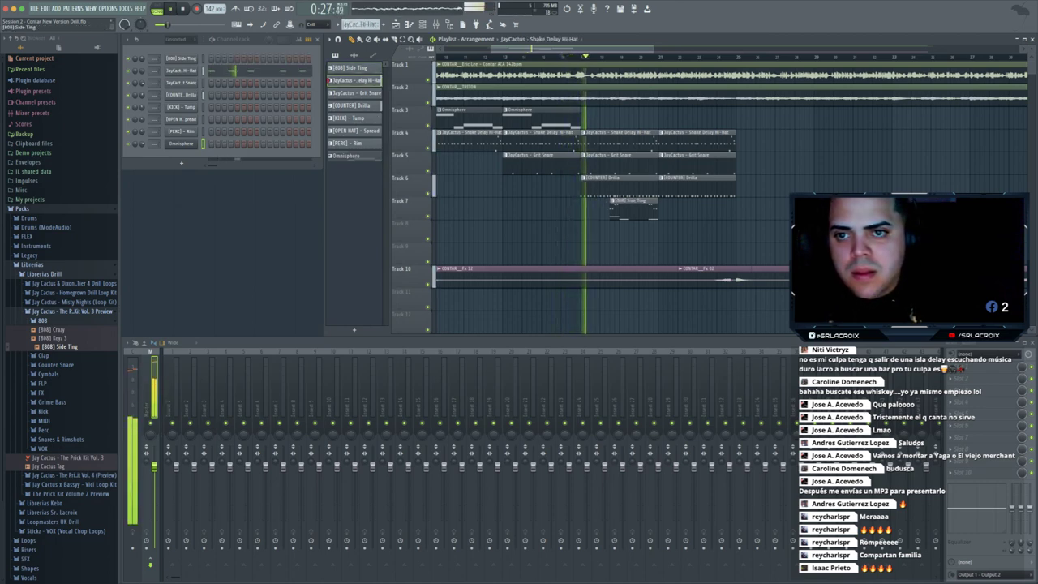
left_click(665, 210)
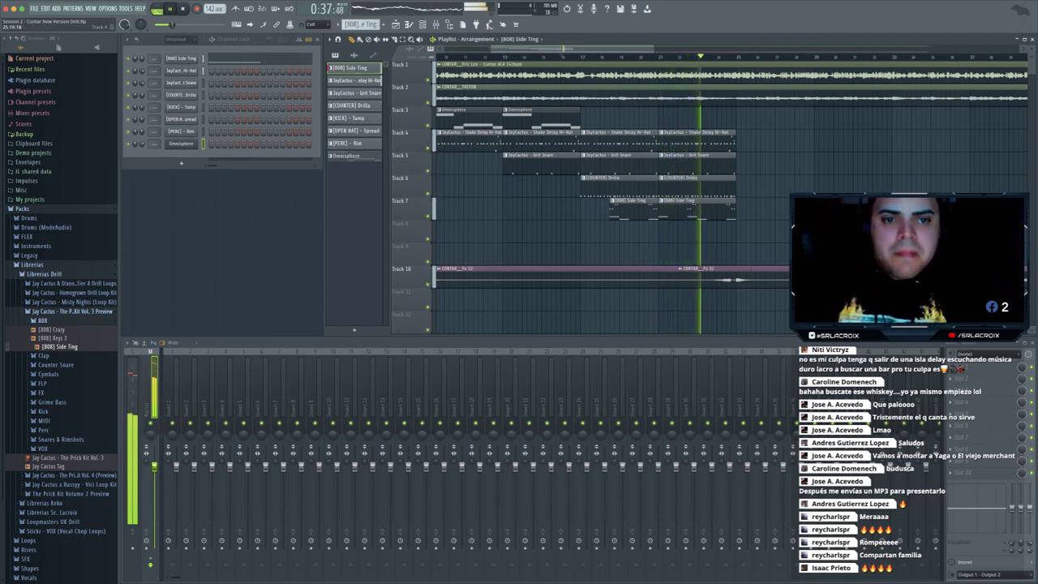
- Stop playback and duplicate the bar 21 clips on Tracks 4 to 7 twice, filling bars 25 and 29
key("space")
left_click_drag(756, 130, 596, 219)
left_click_drag(756, 219, 755, 219)
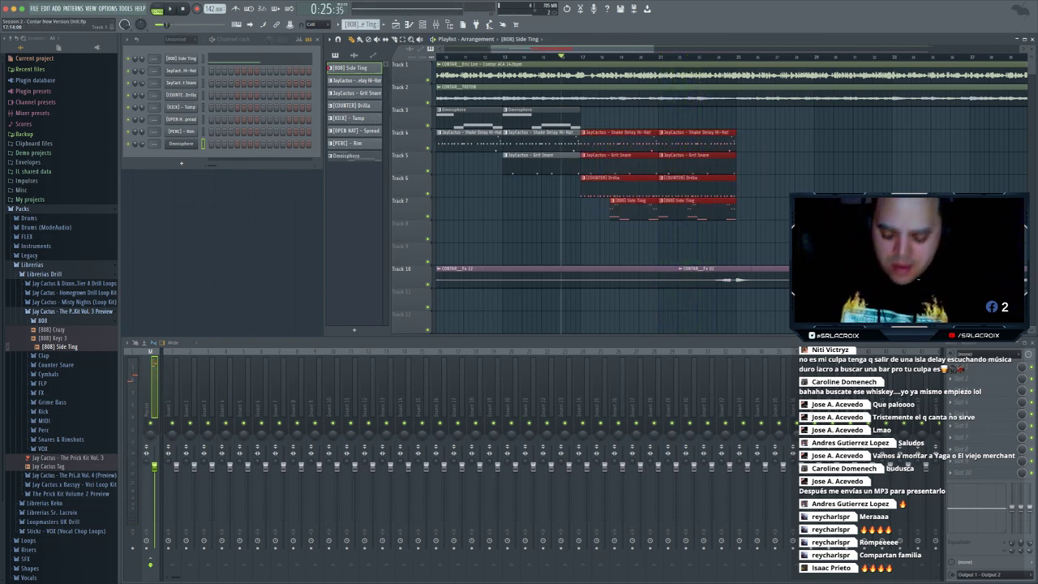
left_click_drag(662, 128, 762, 243)
key("ctrl+b")
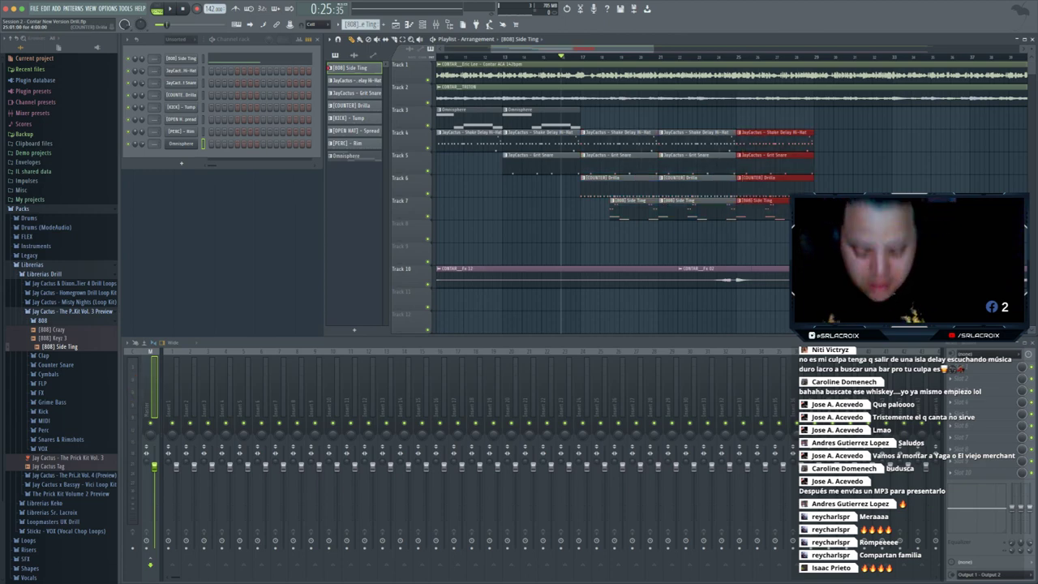
key("ctrl+b")
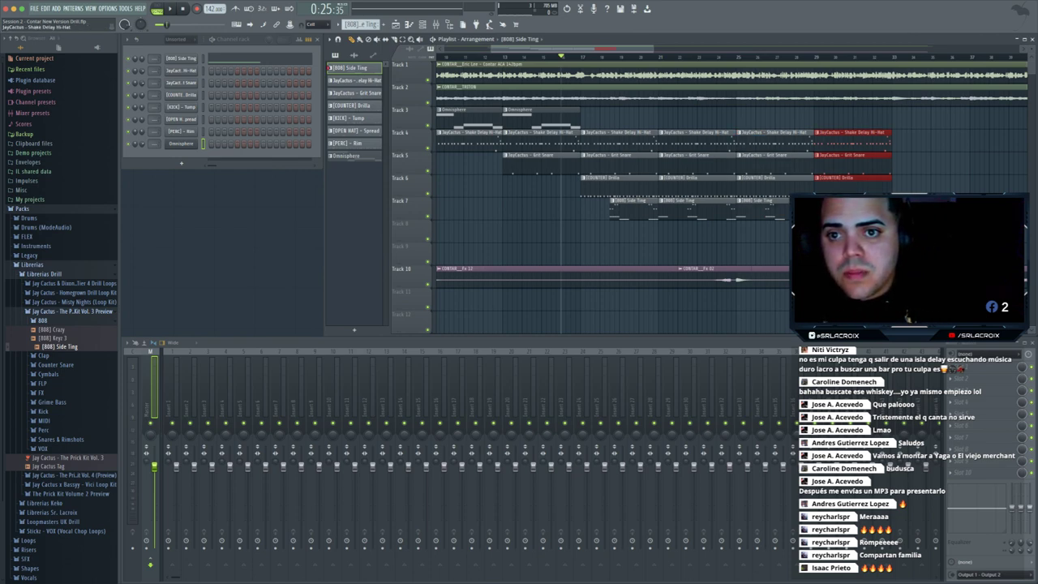
- Place the [KICK] Tump pattern on Track 8 at bars 25 and 29 and play the arrangement from the start
left_click(351, 119)
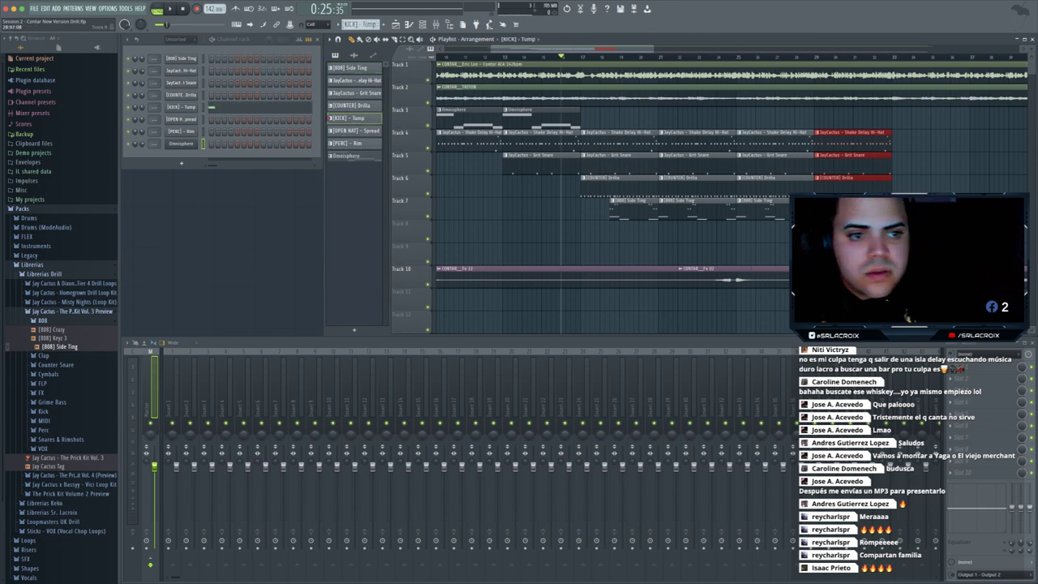
left_click(738, 224)
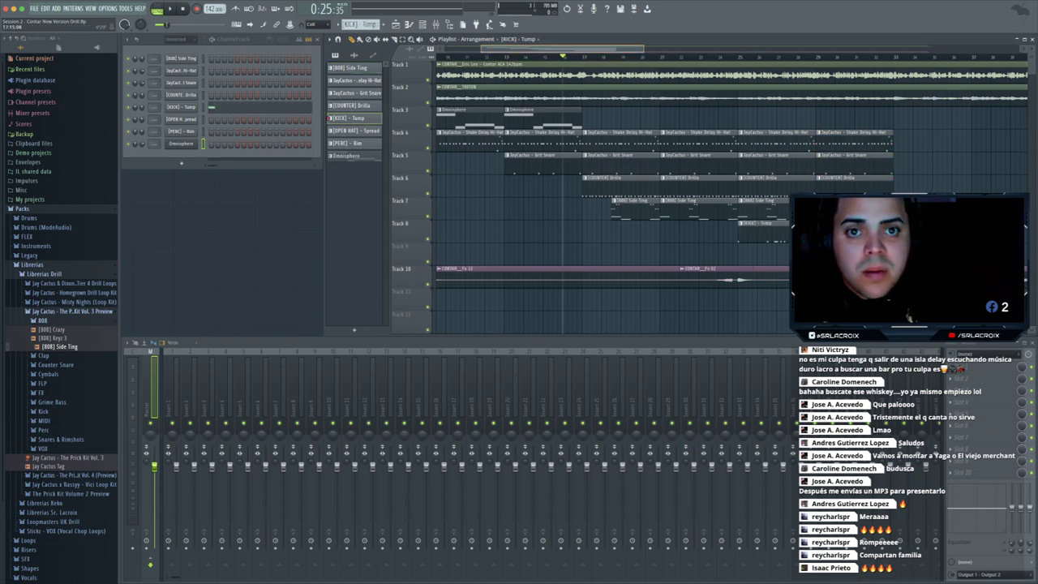
scroll(599, 58, "left", 5)
left_click(446, 58)
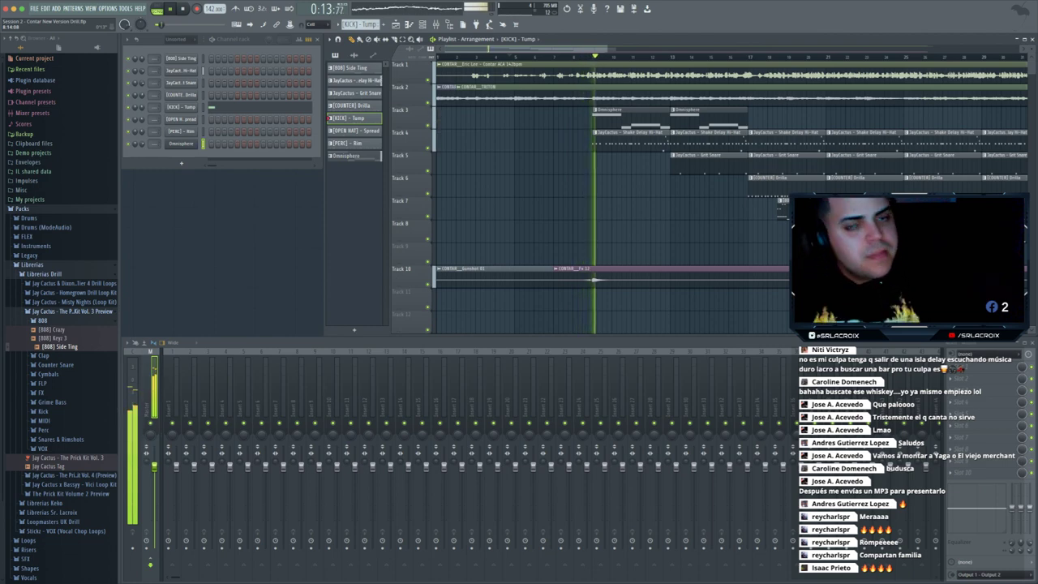
left_click_drag(607, 49, 896, 49)
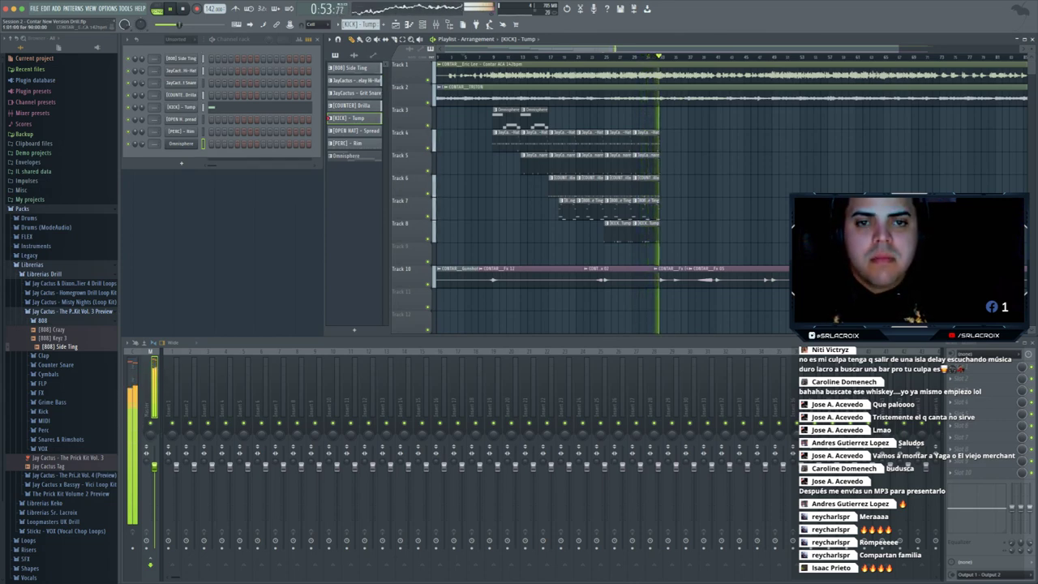
- Stop playback and move all pattern clips on Tracks 3 to 8 four bars earlier so they start at bar 5
key("space")
left_click_drag(697, 109, 498, 243)
left_click_drag(504, 116, 476, 116)
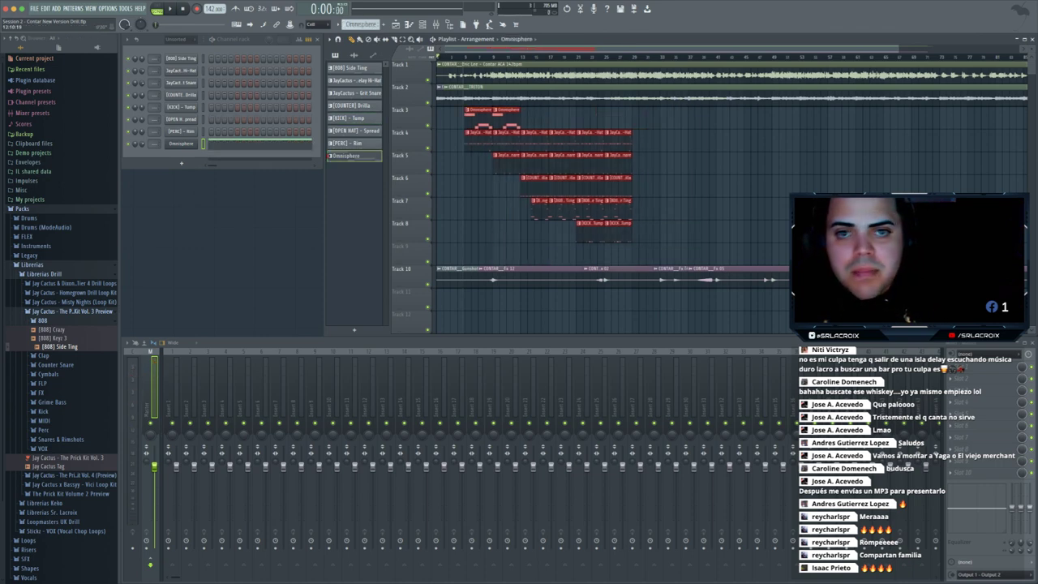
left_click_drag(897, 49, 577, 48)
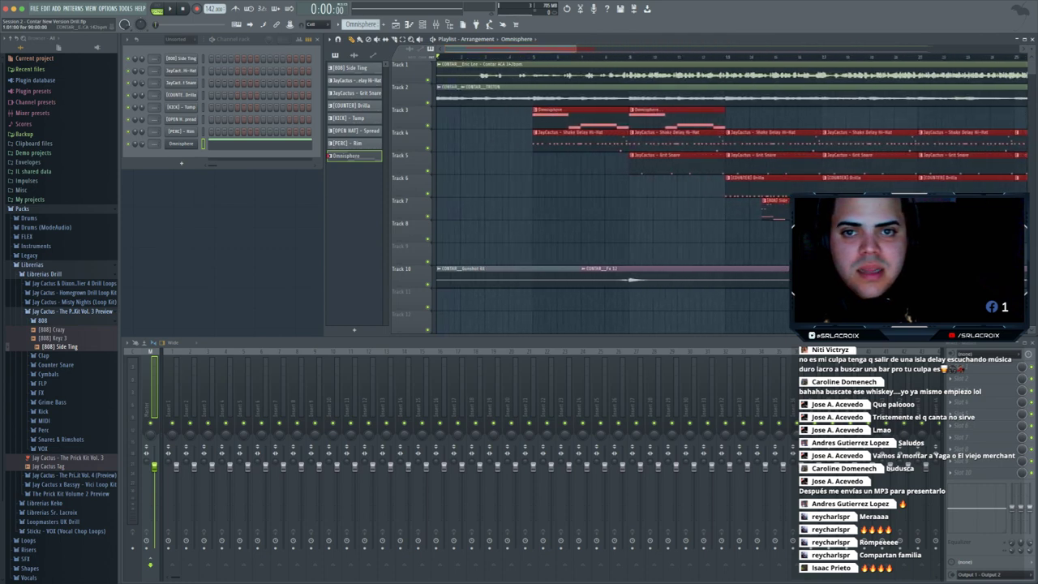
- Audition the shifted arrangement, clear the clip selection and delete the second Omnisphere clip at bar 9 on Track 3
key("space")
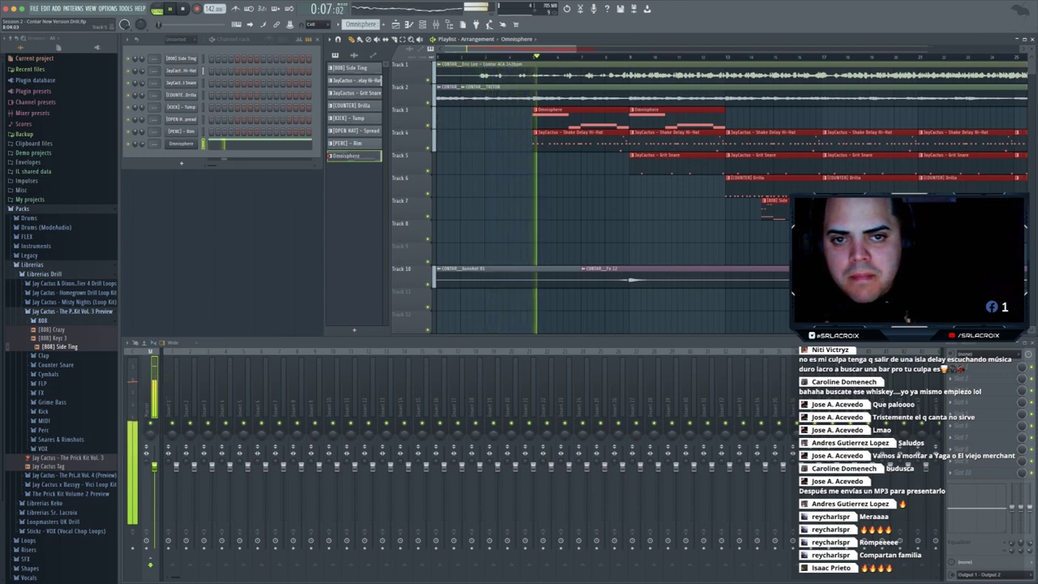
left_click(562, 186, "super")
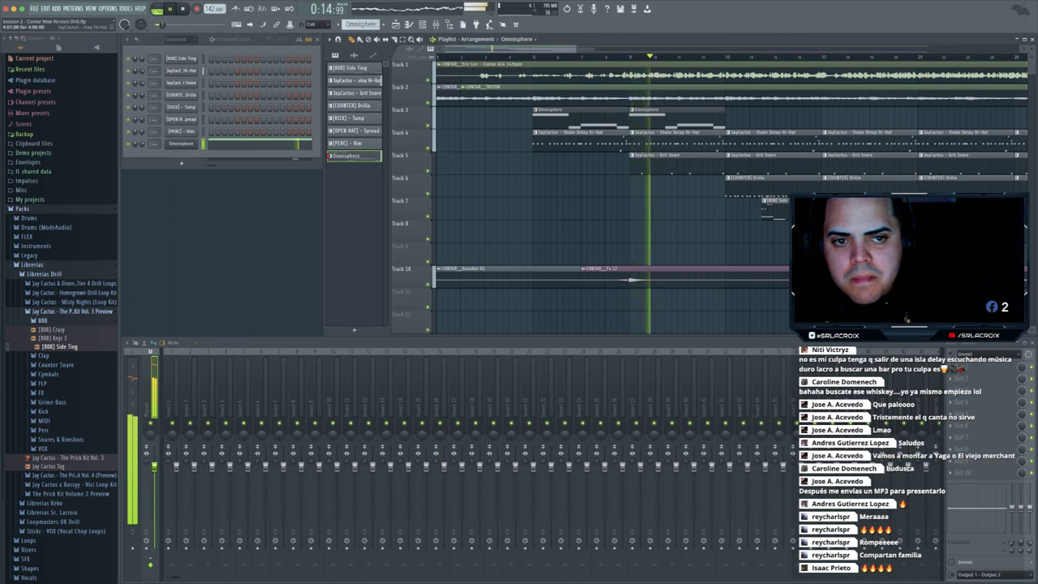
left_click(581, 57)
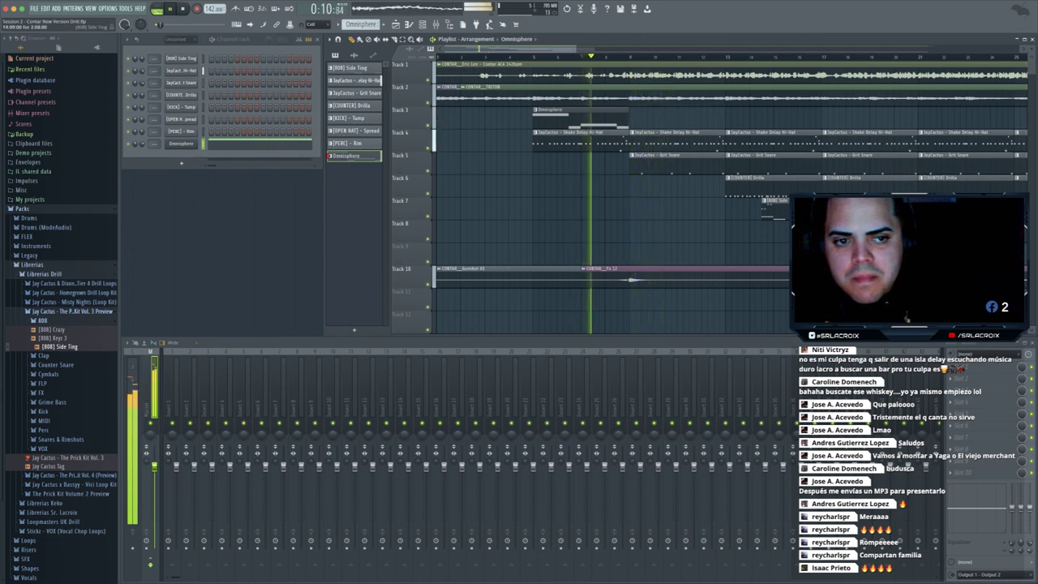
key("space")
- Trim the Omnisphere clip to end mid-bar 6, move the short 808 clip on Track 7 to start there, and audition it
left_click_drag(775, 209, 590, 202)
double_click(608, 208)
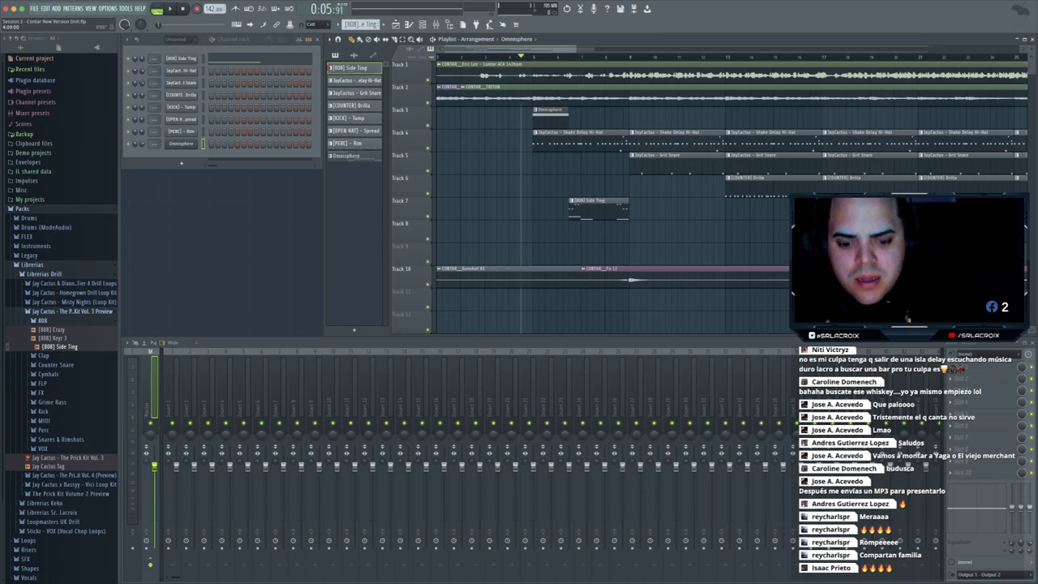
key("space")
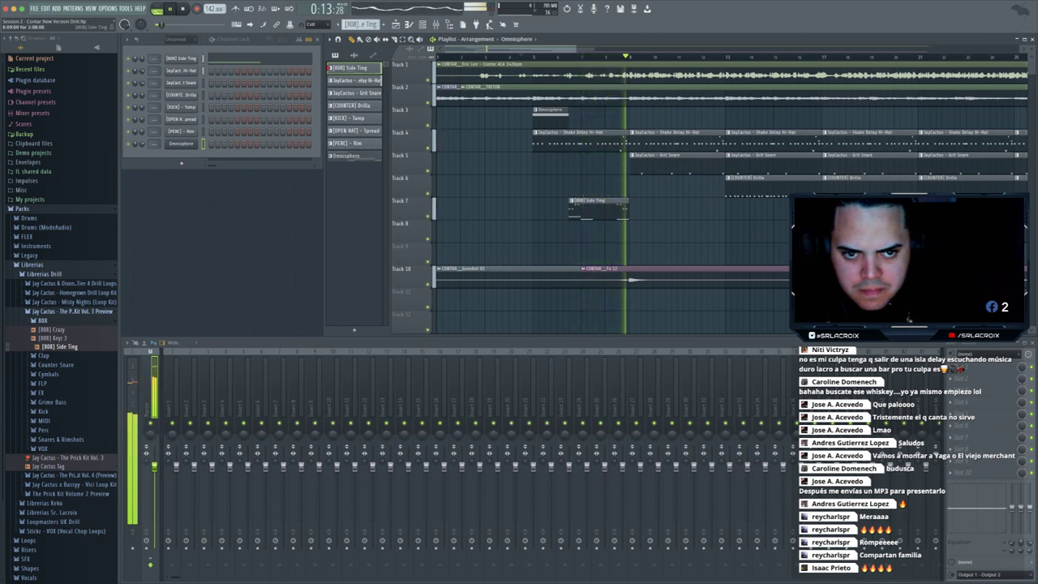
- Stop playback and delete every pattern clip from bar 13 onward on Tracks 4 to 8
key("space")
left_click_drag(561, 49, 599, 48)
left_click_drag(940, 105, 559, 243)
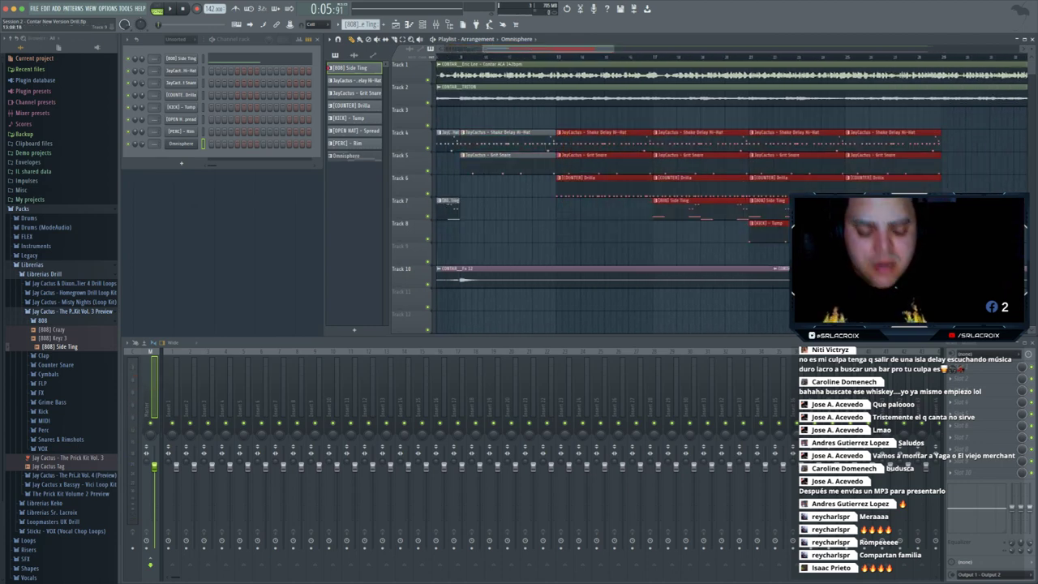
key("Delete")
scroll(609, 187, "left", 4)
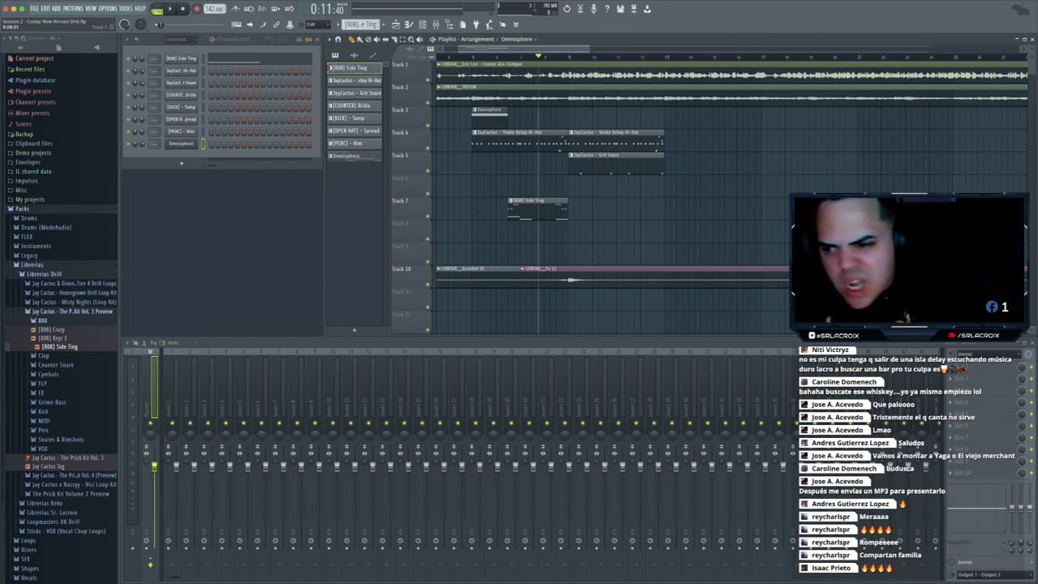
- Audition the section, move the short 808 clip up to Track 3 and add a full [808] Side Ting clip there at bar 9
key("space")
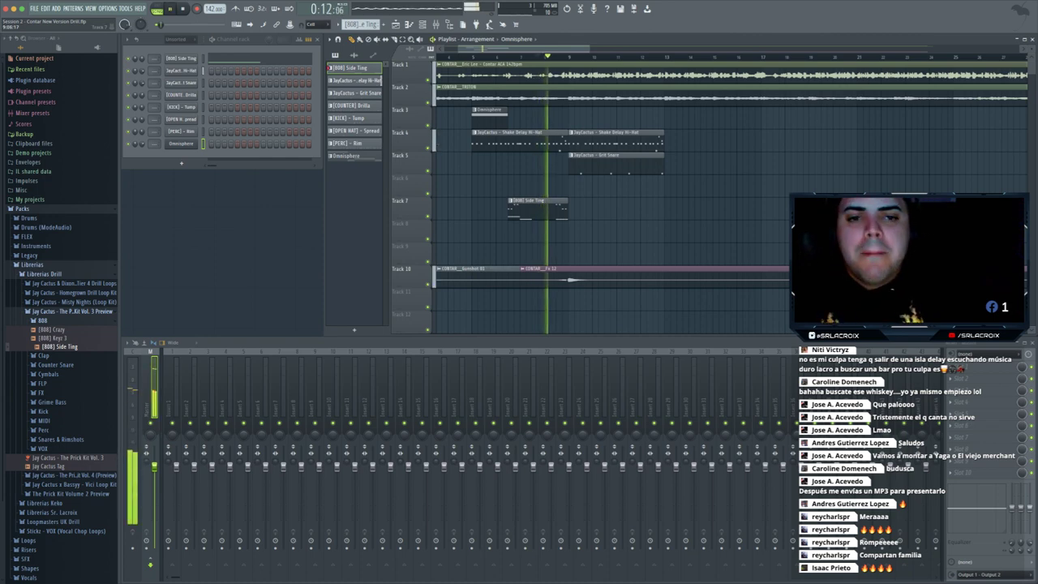
key("space")
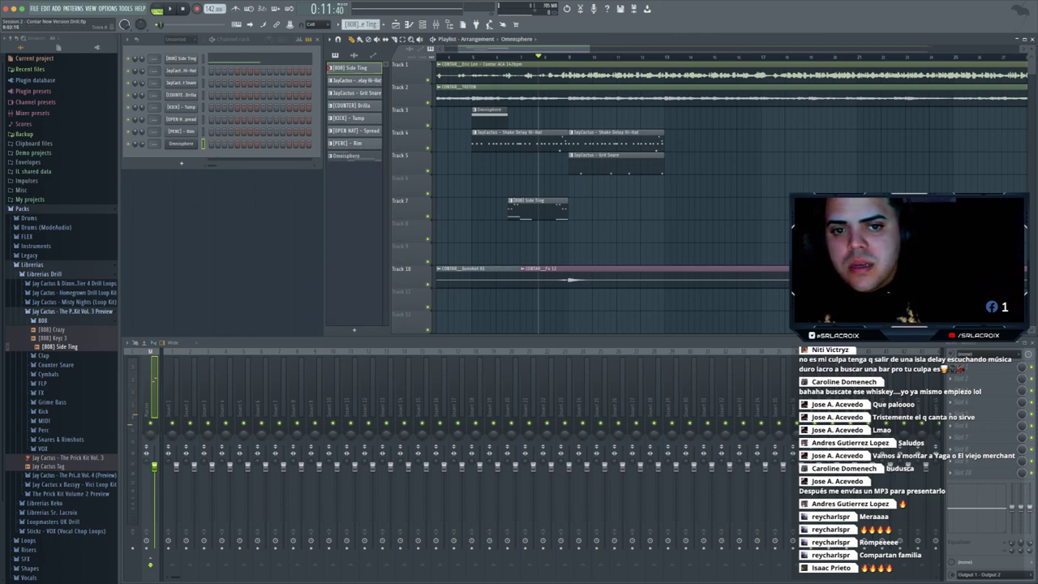
left_click_drag(528, 201, 527, 111)
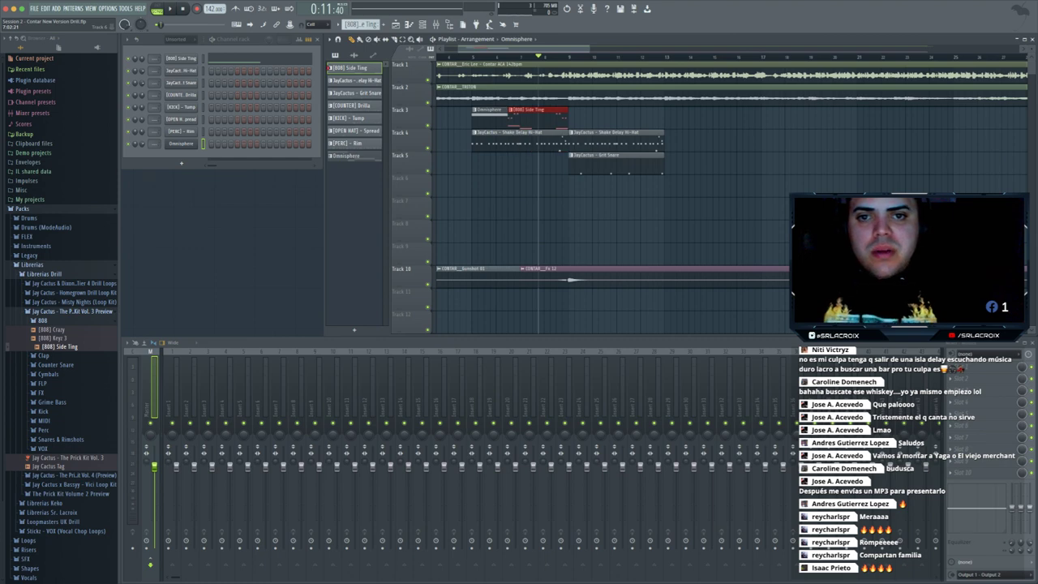
left_click(574, 118)
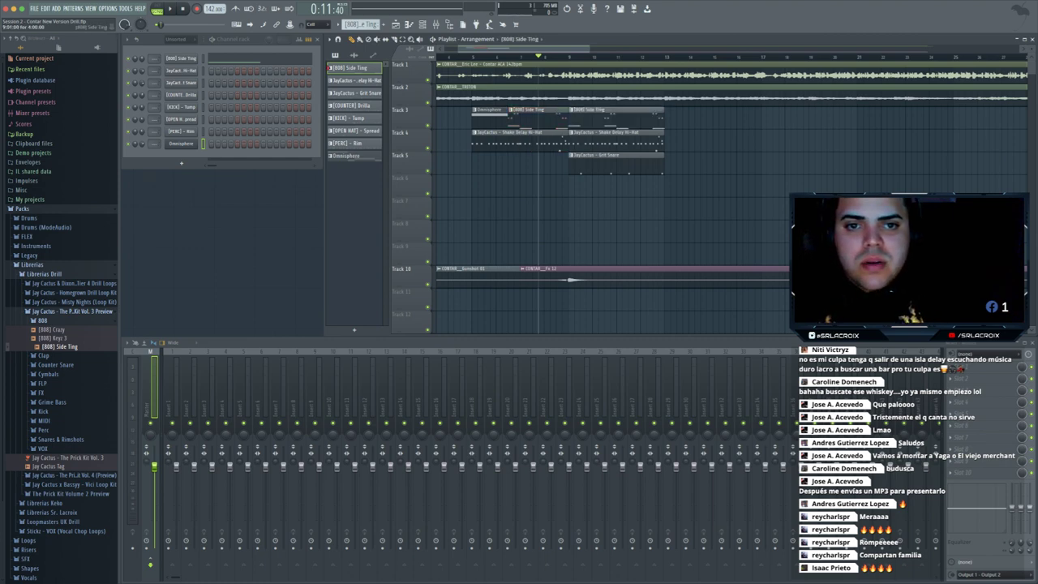
- Add an [808] Side Ting clip at bar 13 on Track 3 and move the hi-hat and snare clips down one track
left_click(670, 120)
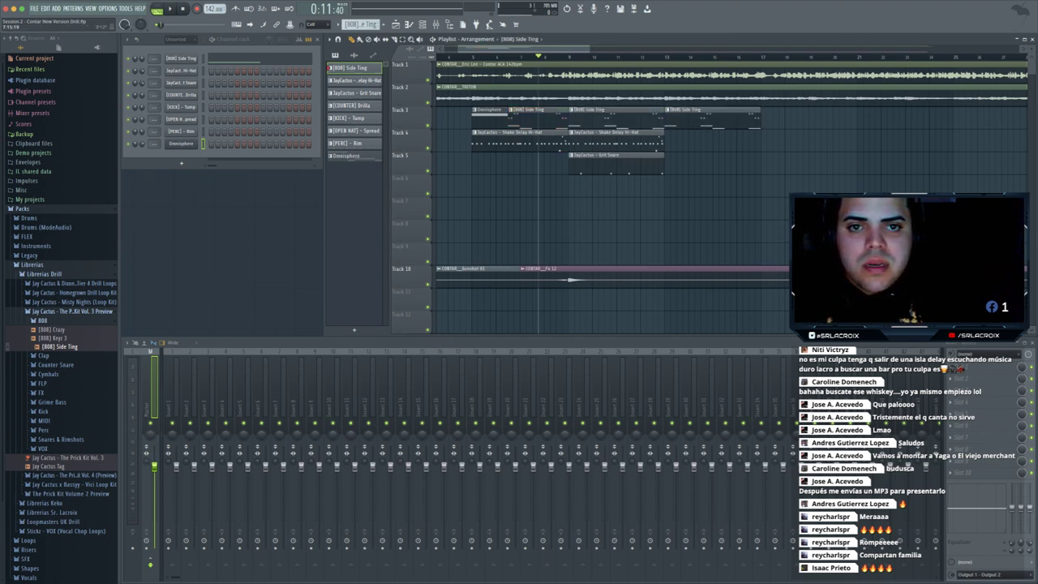
left_click_drag(688, 138, 521, 165)
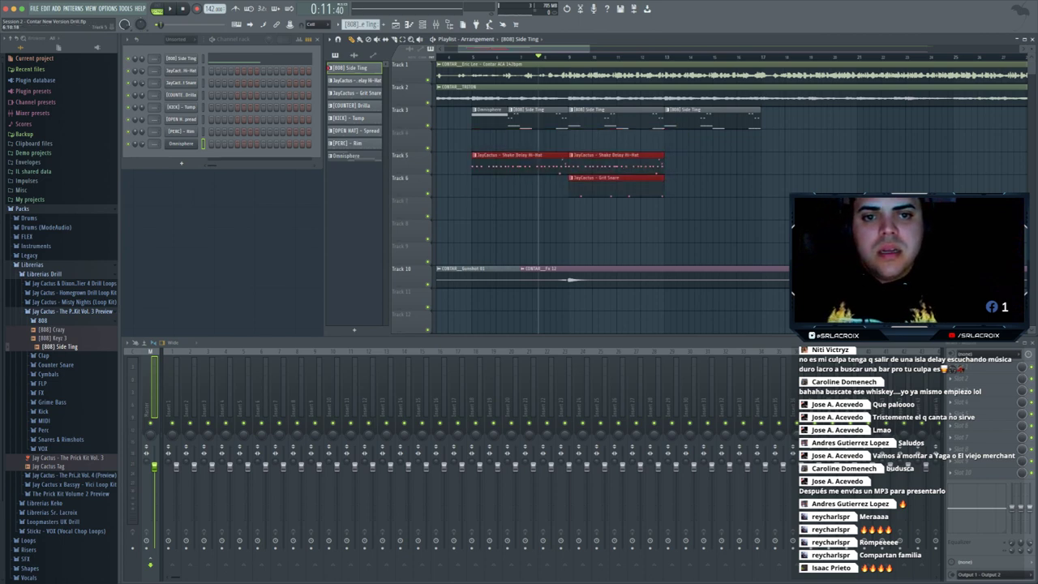
- Place [KICK] - Tump clips at bars 9 and 13 on Track 4, auditioning the arrangement while doing so
left_click(350, 119)
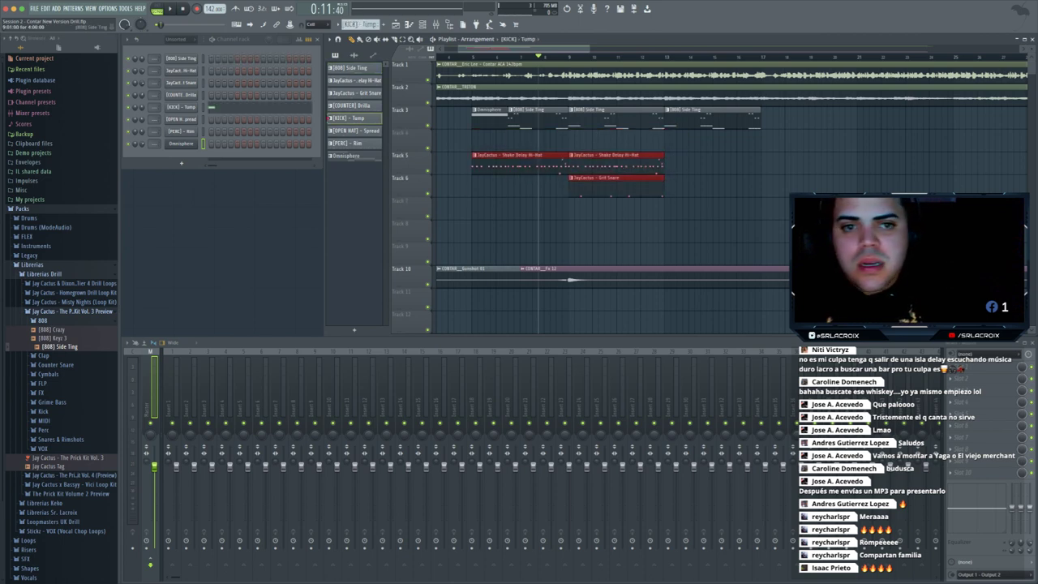
left_click(574, 141)
key("space")
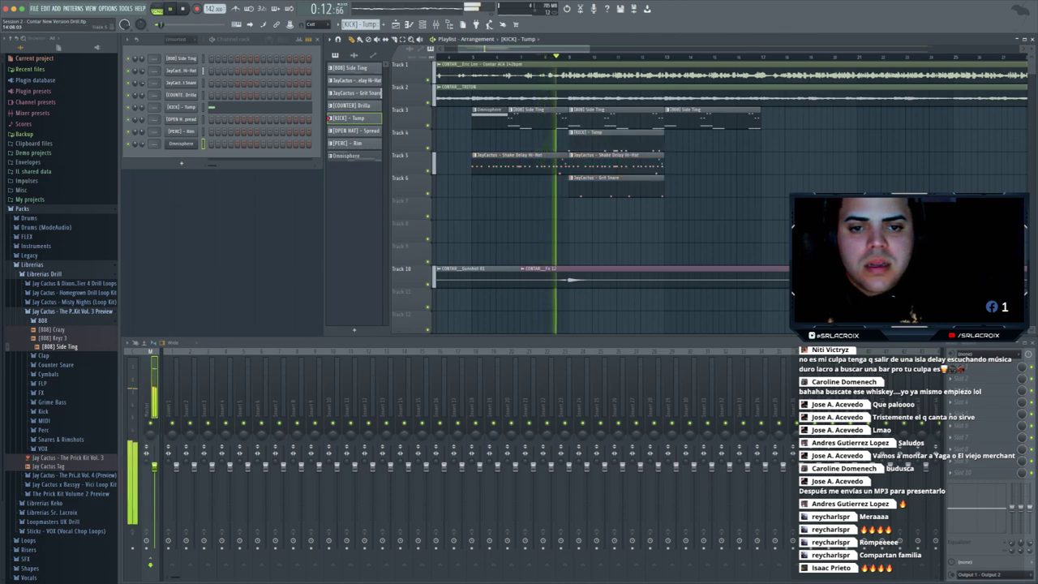
left_click(675, 141)
- Add a Shake Delay Hi-Hat clip on Track 5 and a Grit Snare clip on Track 6 at bar 13
left_click(648, 164)
left_click(666, 155)
left_click(349, 92)
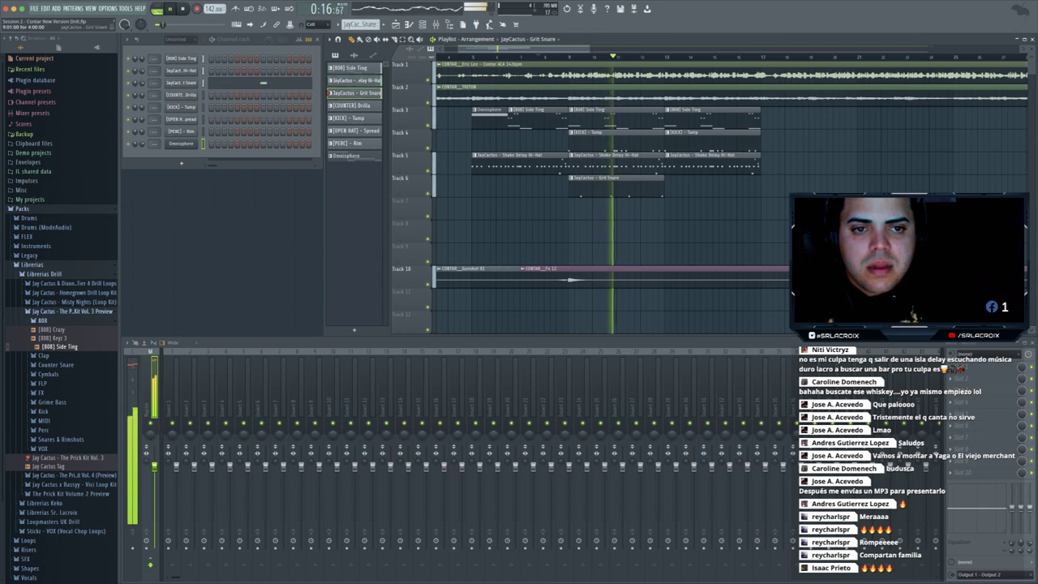
left_click(667, 178)
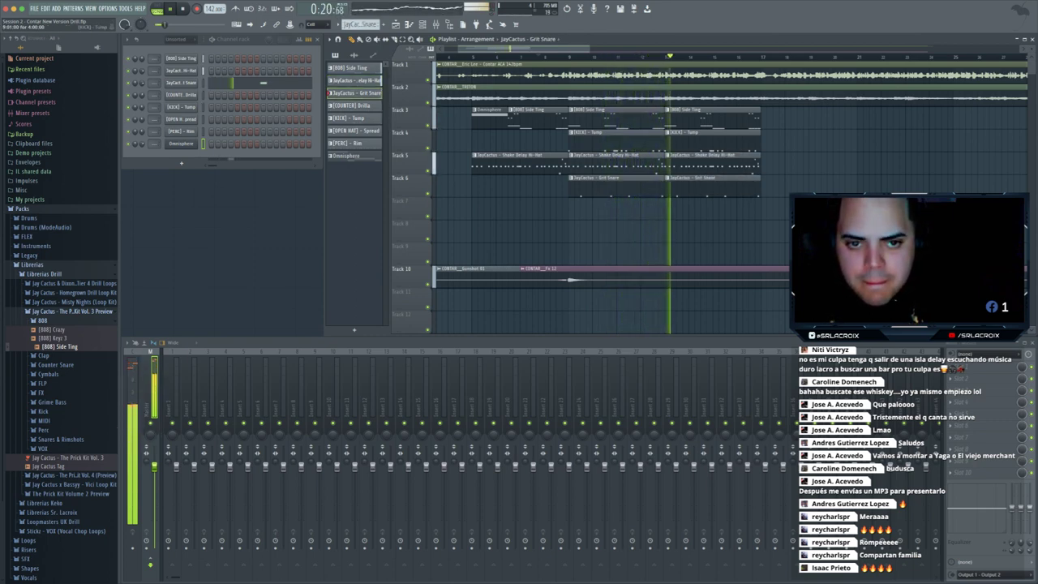
key("space")
- Select the playback range from bar 9 to bar 13 and audition the [KICK] - Tump pattern in the piano roll
left_click(350, 118)
double_click(623, 142)
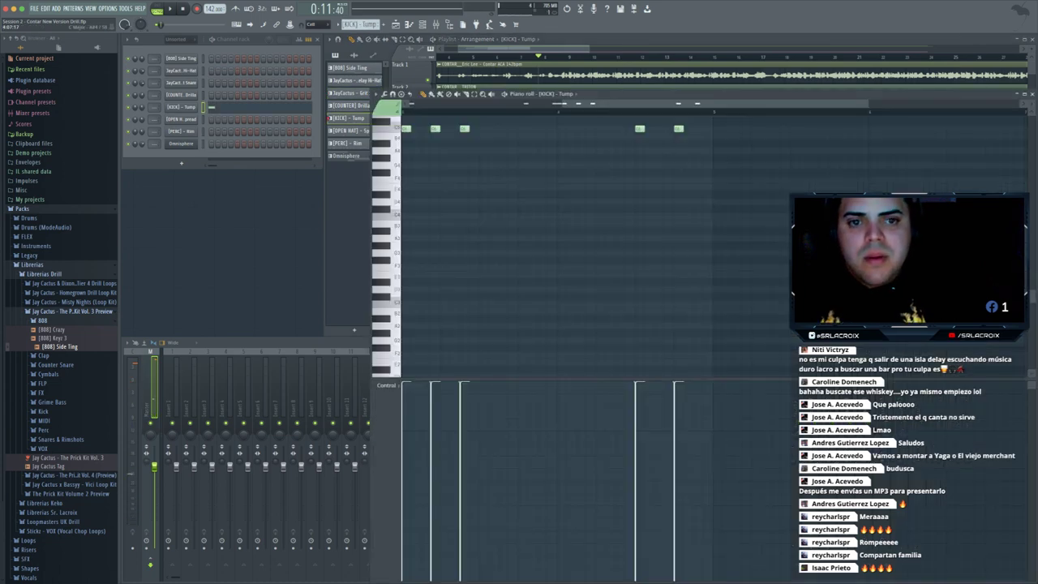
scroll(640, 135, "up", 6)
left_click(568, 39)
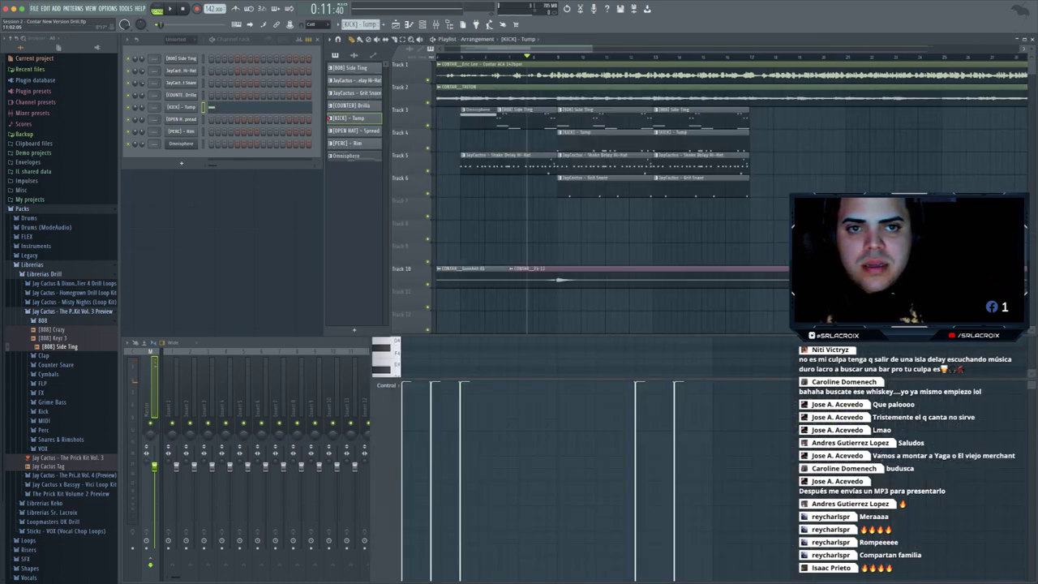
left_click_drag(557, 57, 653, 56)
key("F7")
key("space")
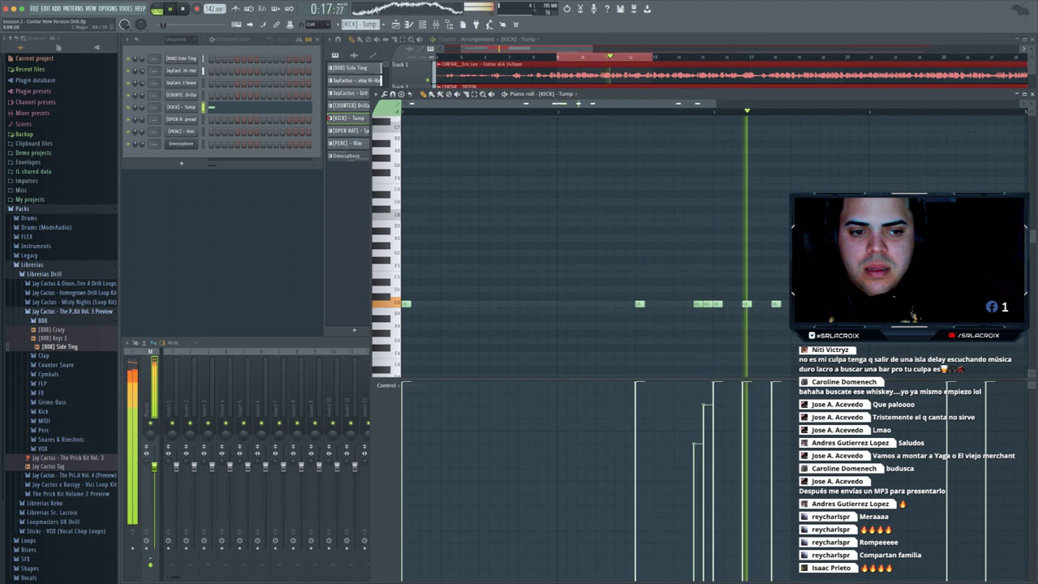
key("space")
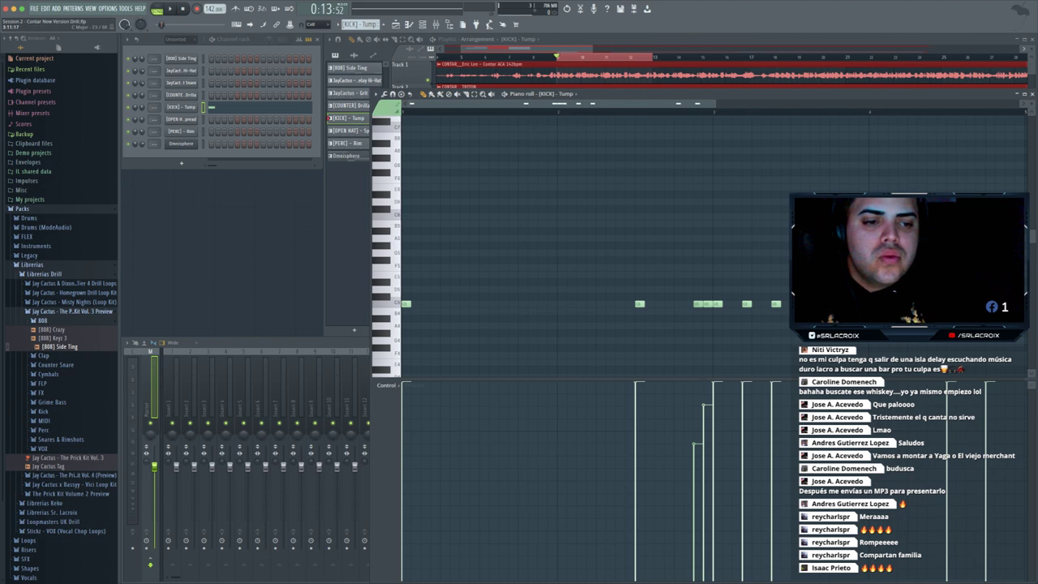
- Try extra kick notes in bar 3 of the pattern using 1/3 step and Cell snapping, and audition them
key("space")
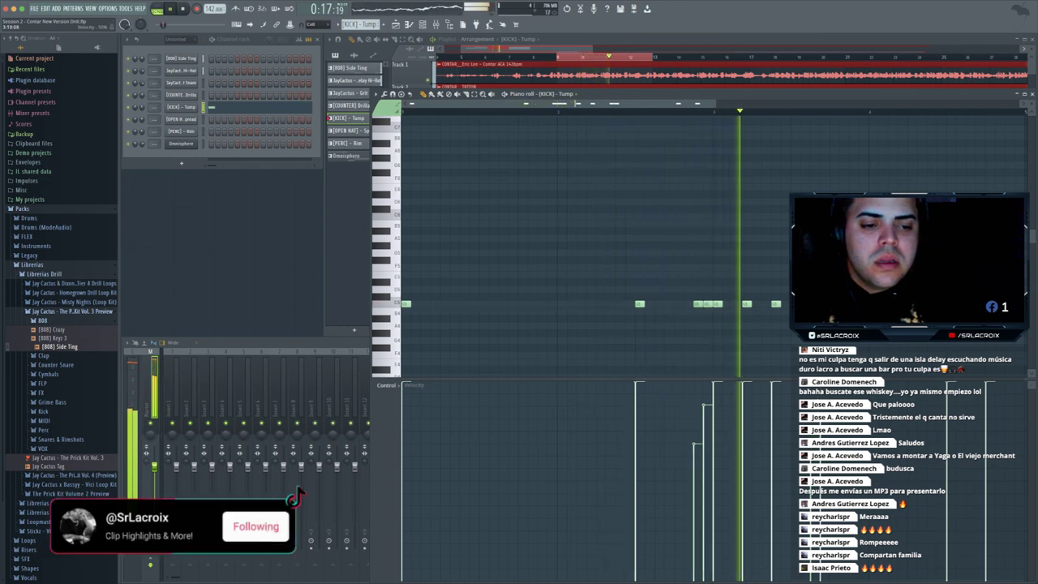
key("space")
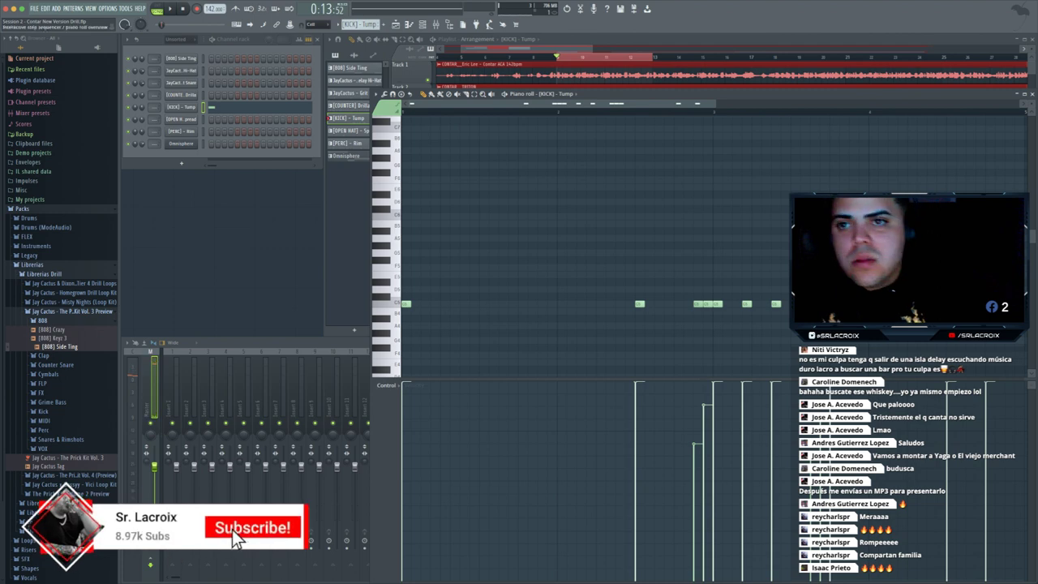
left_click(317, 24)
left_click(317, 74)
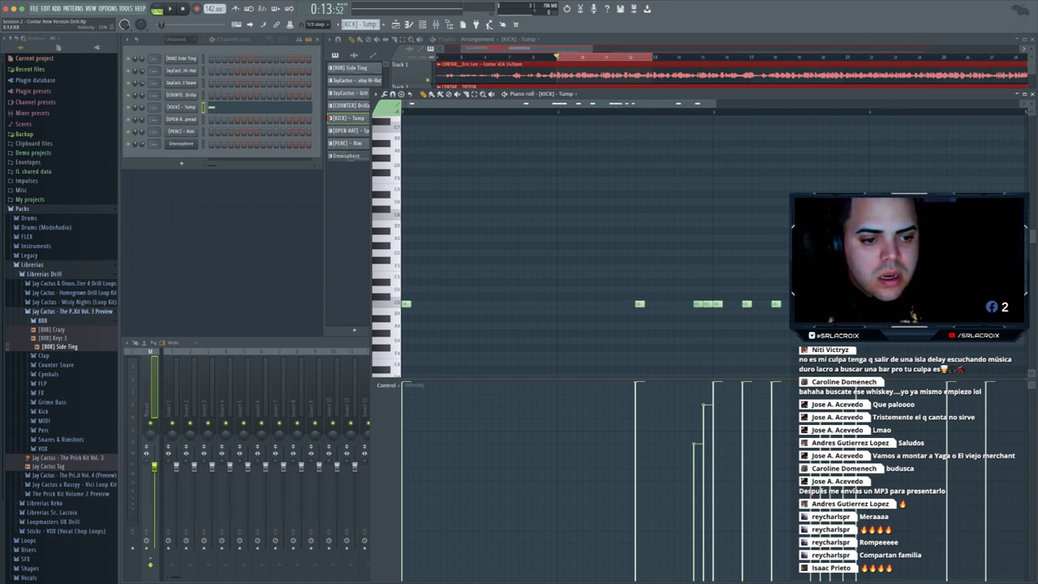
left_click(314, 23)
left_click(318, 41)
key("space")
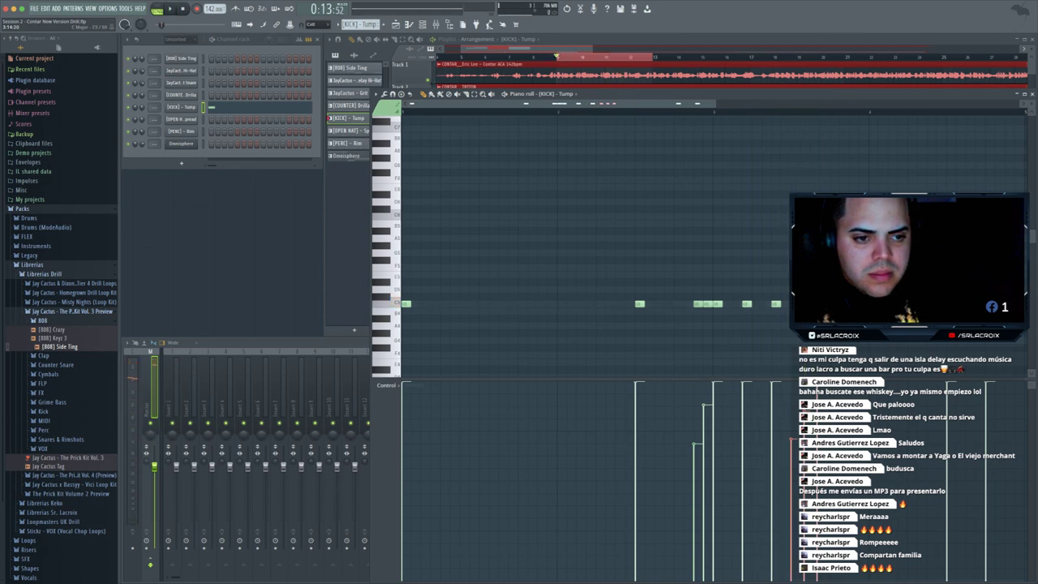
- Try a denser kick roll in bar 3 with 1/3 step snapping, audition it, remove it and restore Cell snapping
left_click(317, 25)
left_click(317, 75)
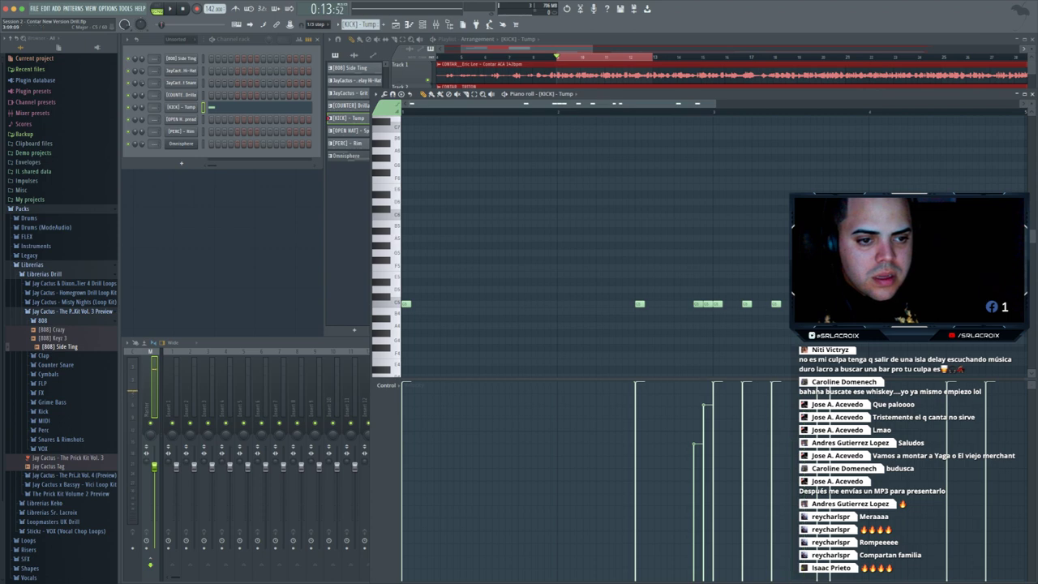
key("space")
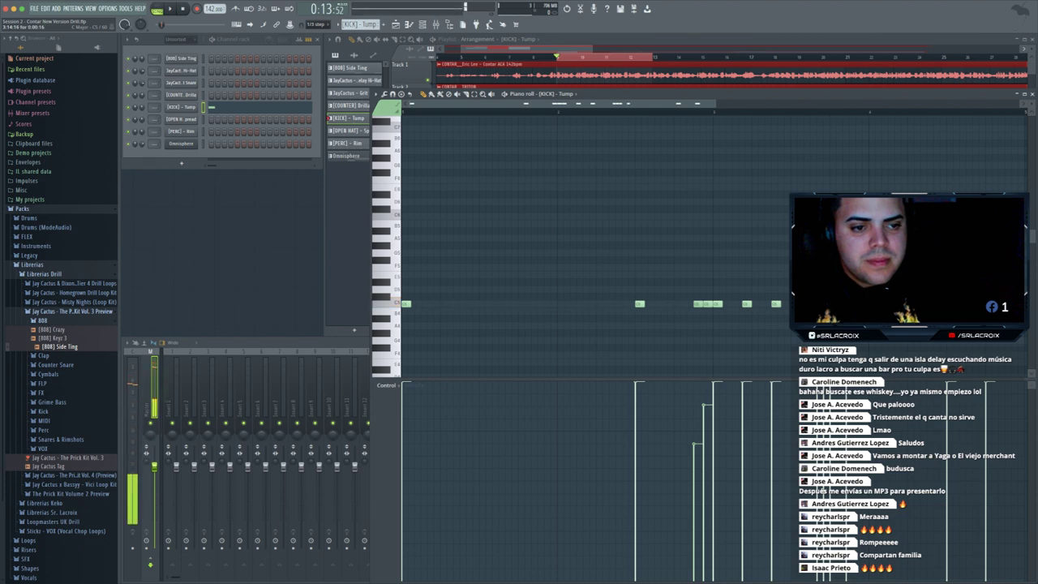
key("space")
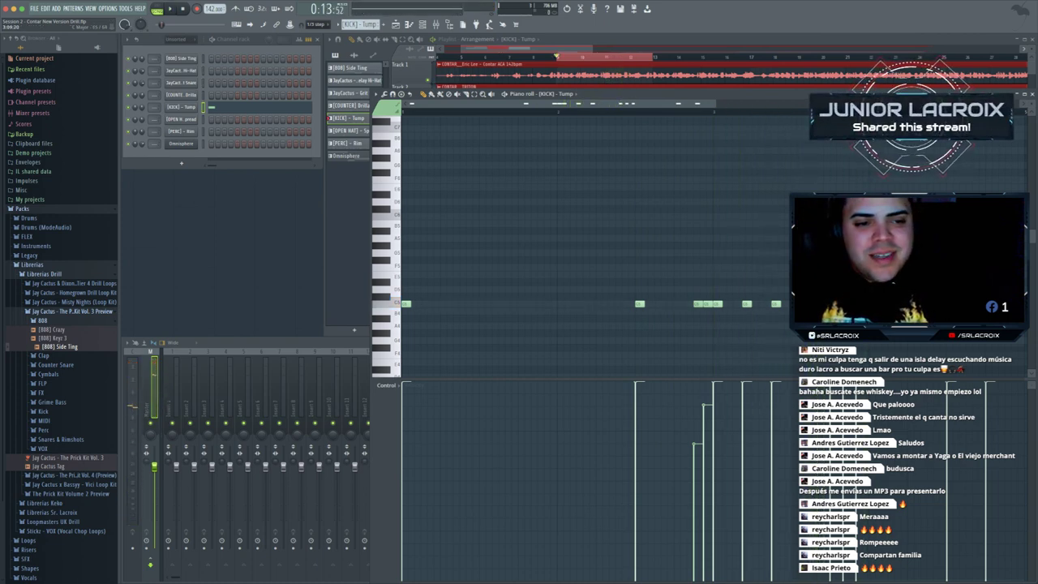
left_click(316, 25)
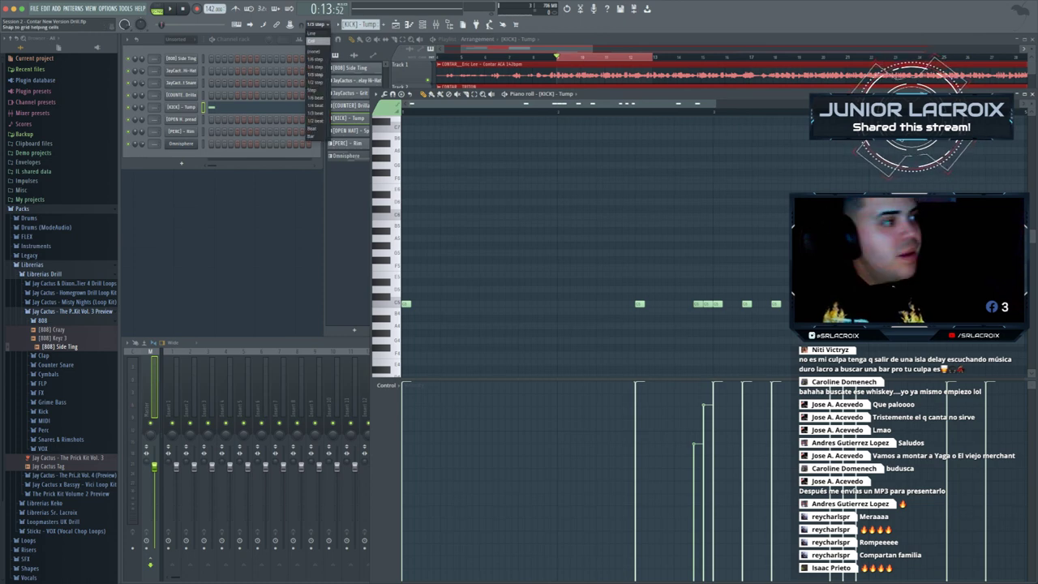
left_click(313, 40)
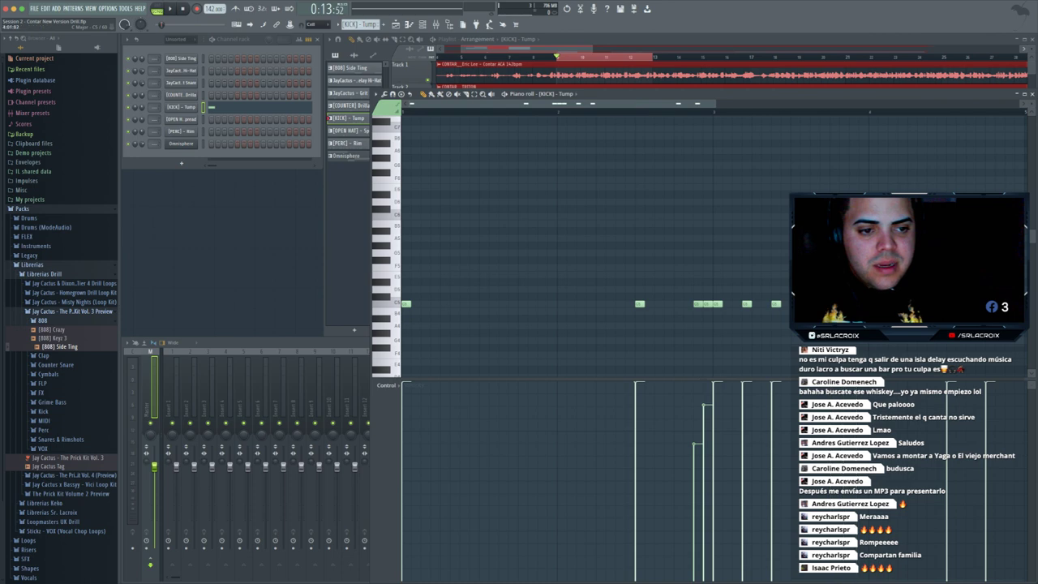
- Add a softer kick note just before the existing one in bar 4, audition it and close the piano roll
key("space")
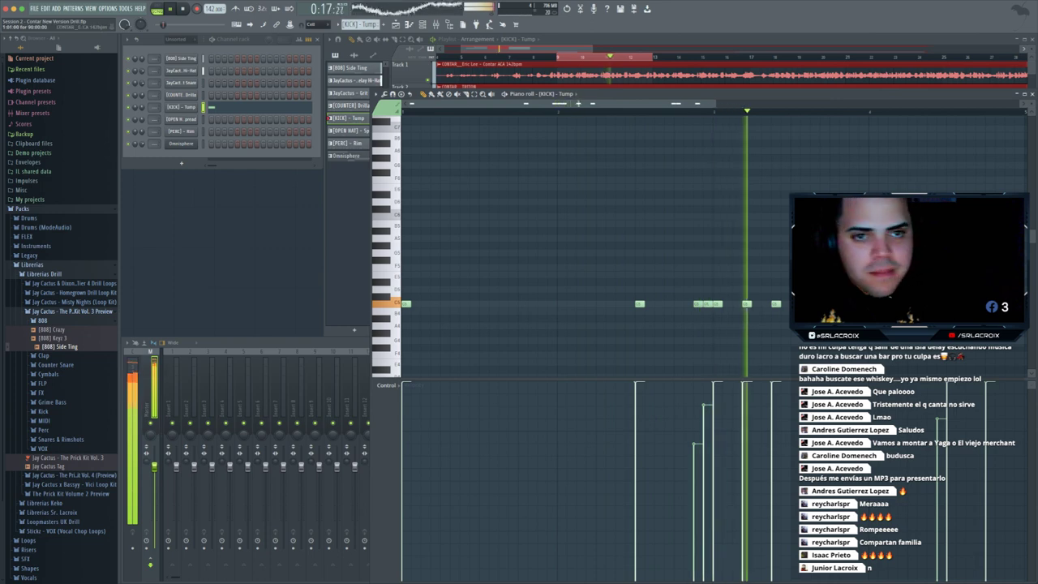
mouse_move(715, 104)
left_mouse_down()
mouse_move(795, 104)
mouse_move(725, 103)
left_mouse_up()
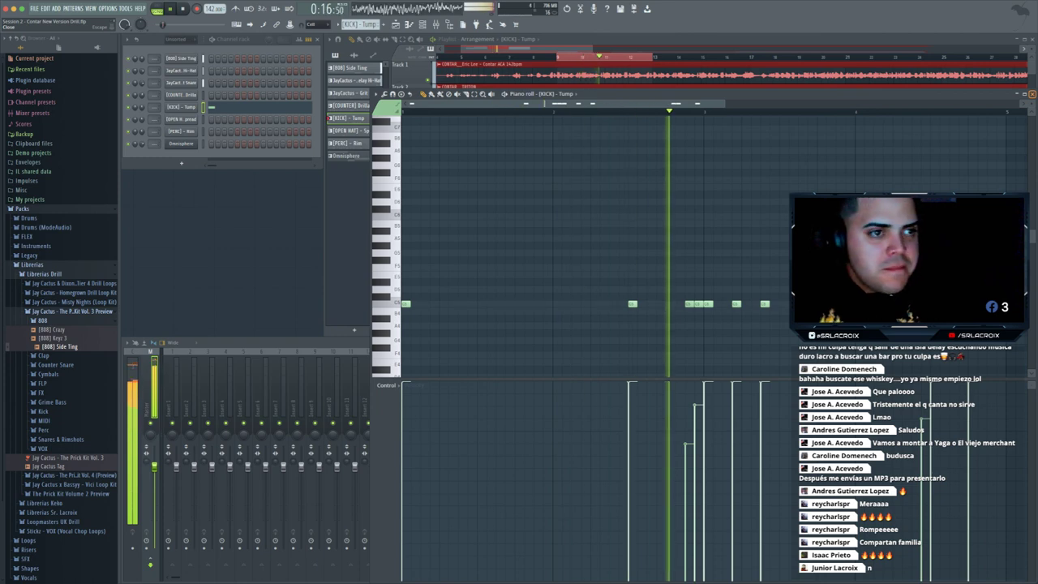
left_click(1032, 94)
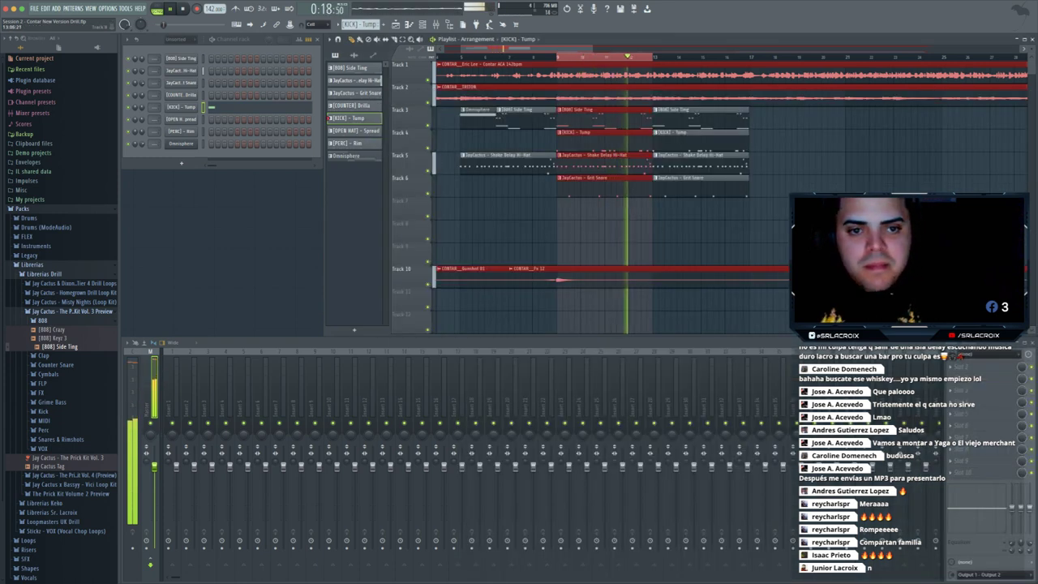
- Clear the playlist selection from bar 9 to bar 13 and audition the extended arrangement
key("super+d")
key("super+d")
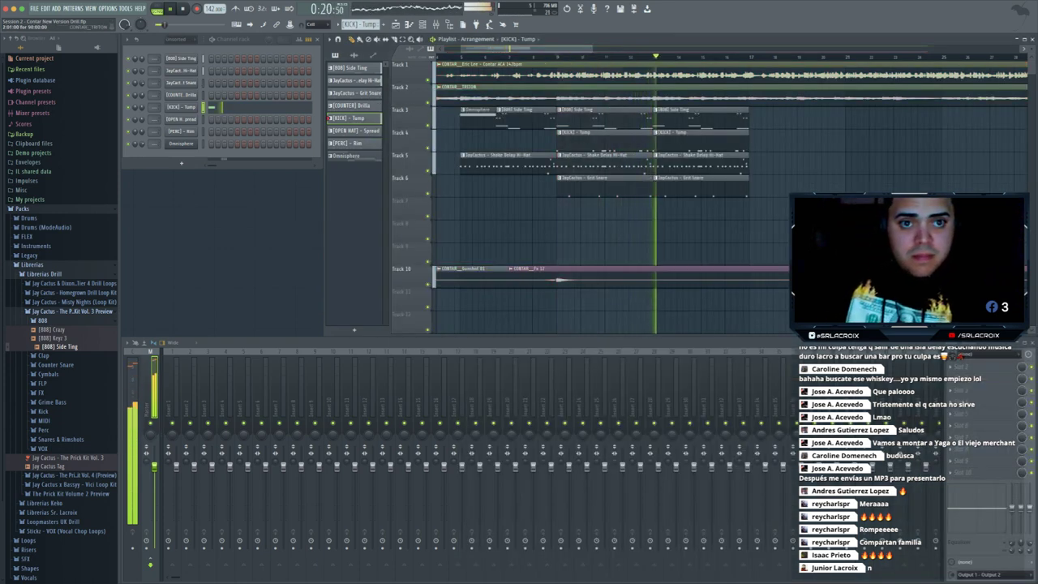
key("space")
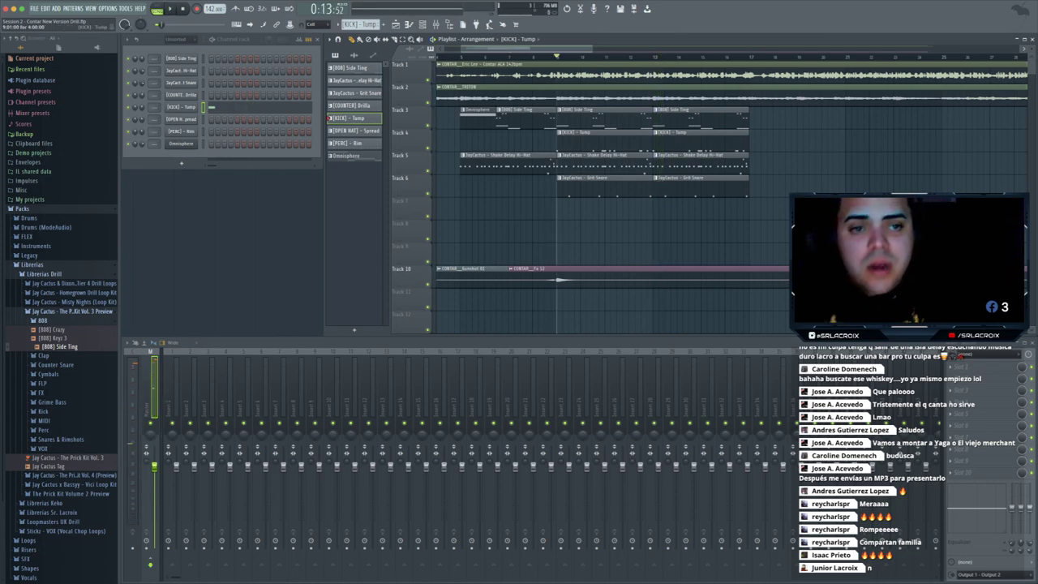
left_click_drag(539, 57, 436, 57)
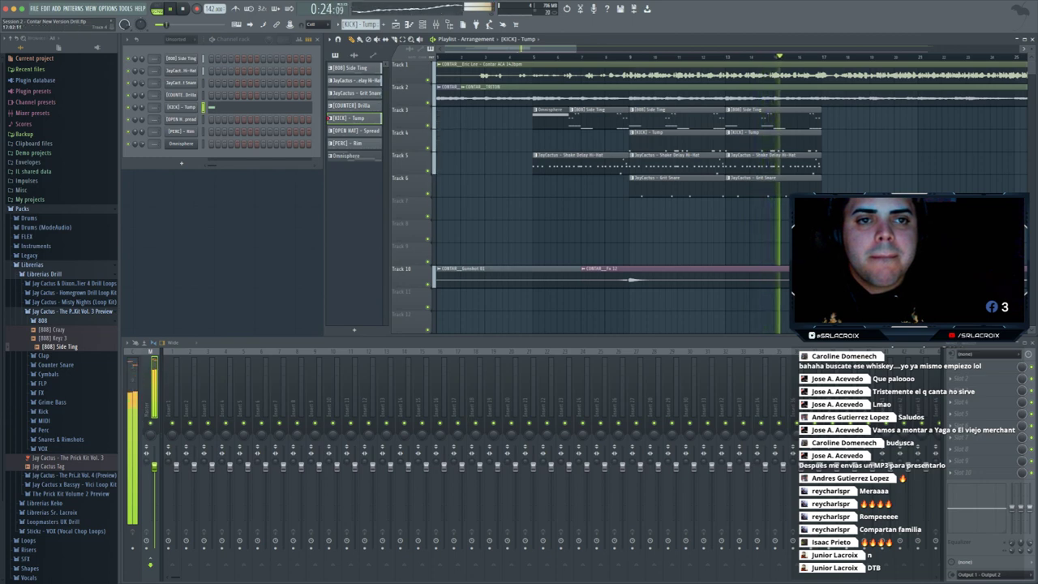
- Place two [COUNTER] Drilla pattern clips on Track 5, at bars 17 and 21, after the hi-hat clips
left_click_drag(529, 49, 594, 49)
key("space")
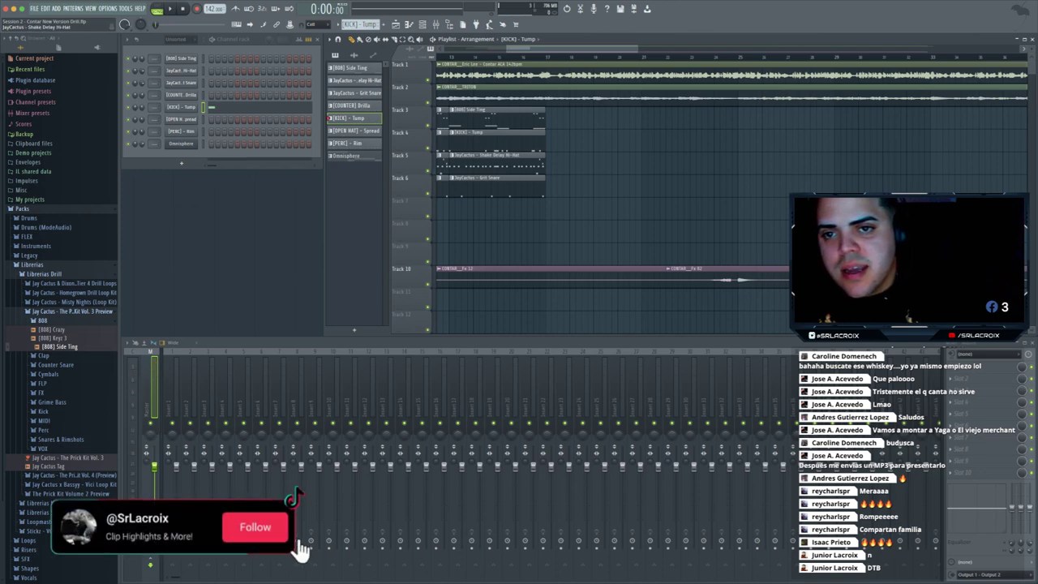
left_click(355, 81)
left_click(355, 93)
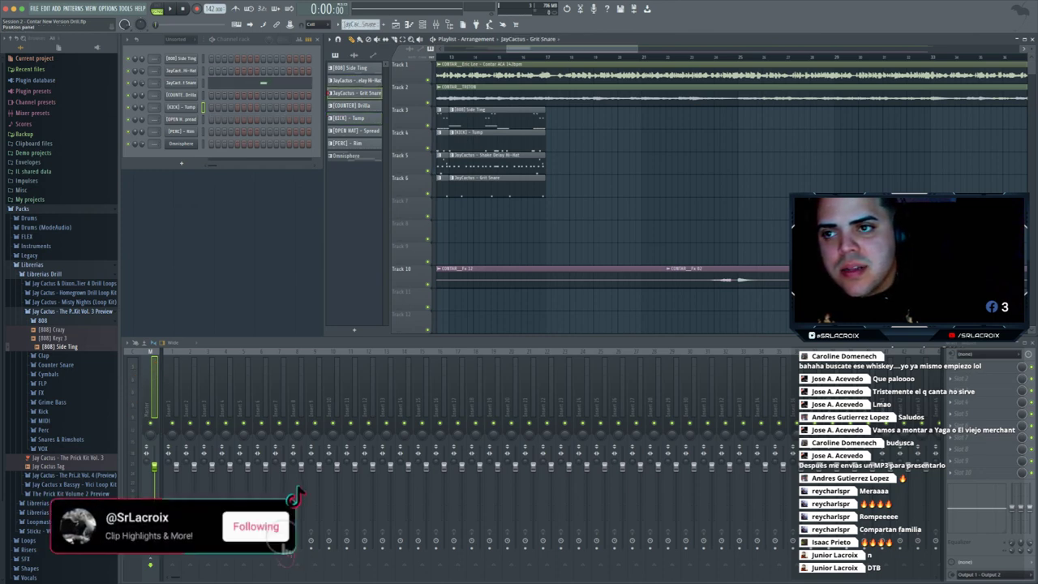
key("Down")
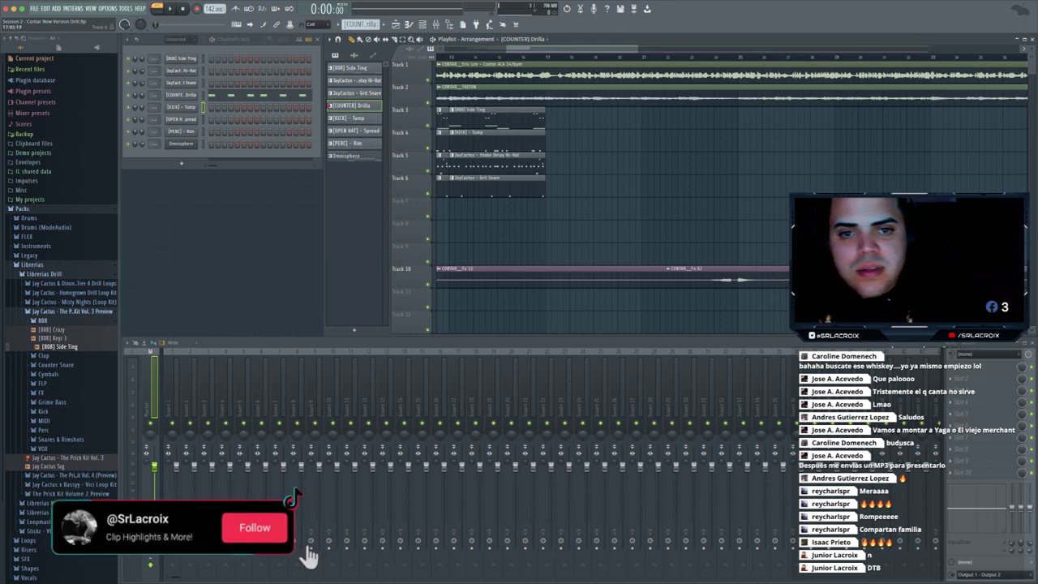
left_click(653, 164)
scroll(653, 77, "left", 5)
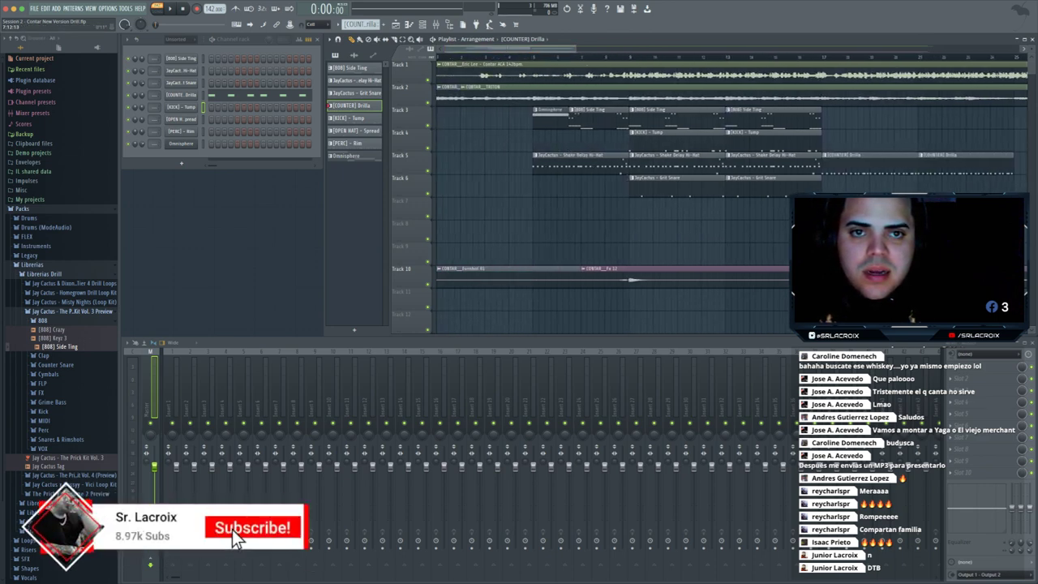
- Add two Omnisphere pattern clips on Track 3, at bars 17 and 21, after the [808] Side Ting clips
scroll(653, 122, "right", 5)
scroll(653, 122, "left", 5)
left_click(756, 115)
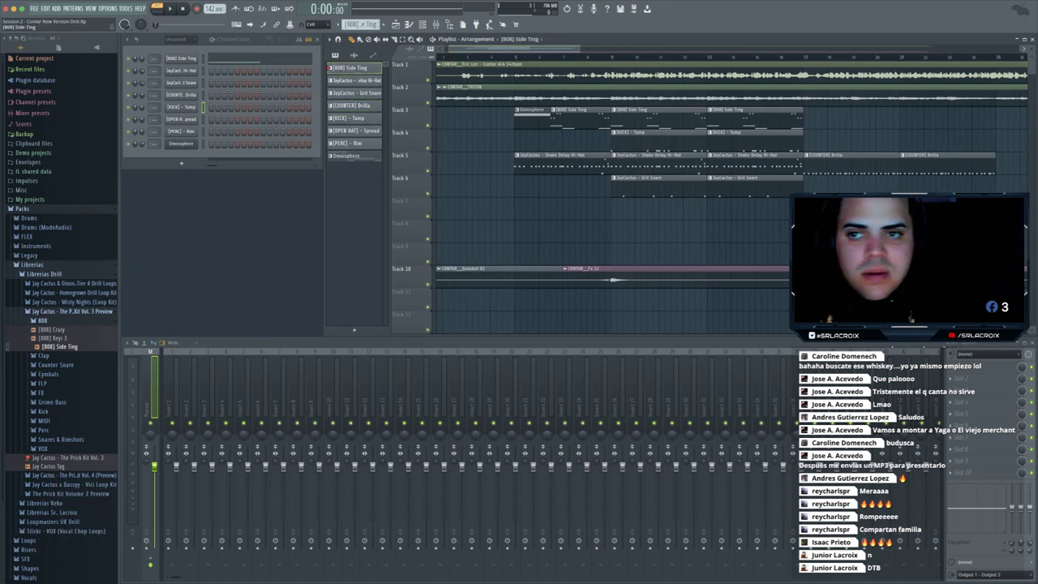
left_click(353, 155)
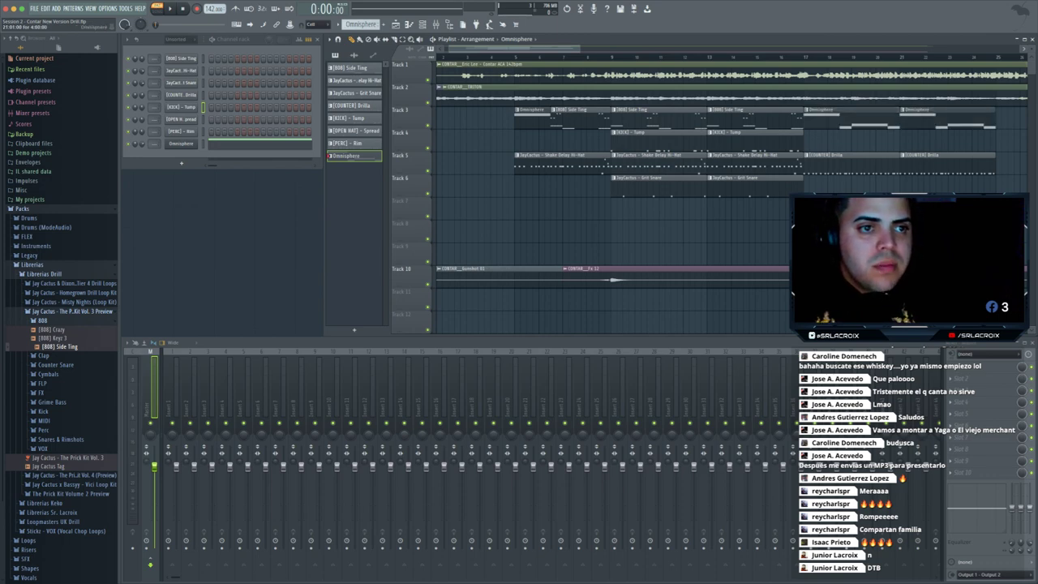
- Add two JayCactus - Grit Snare clips on Track 6 at bars 17 and 21
scroll(730, 186, "right", 5)
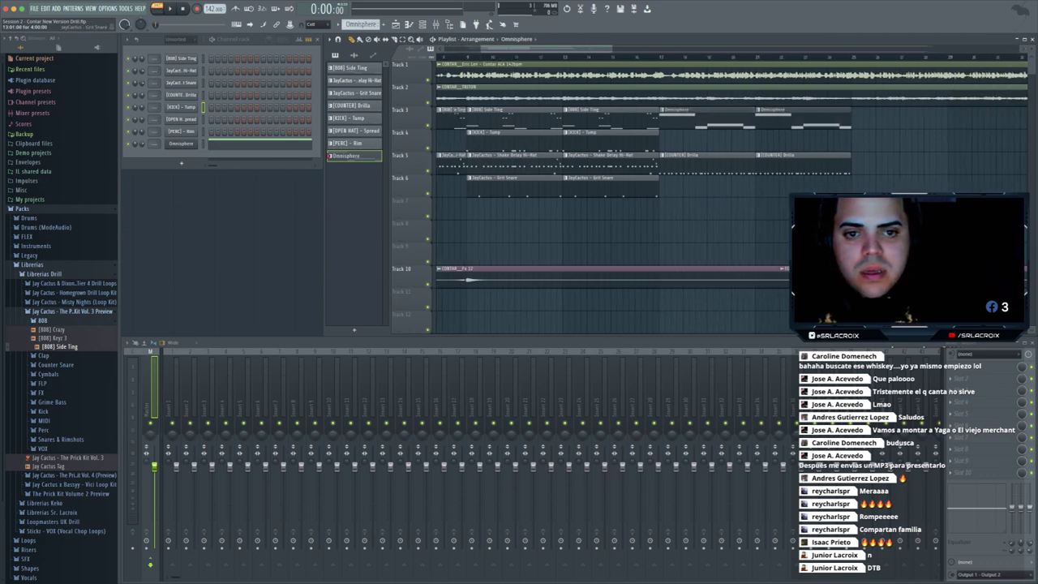
left_click(350, 118)
left_click(511, 186)
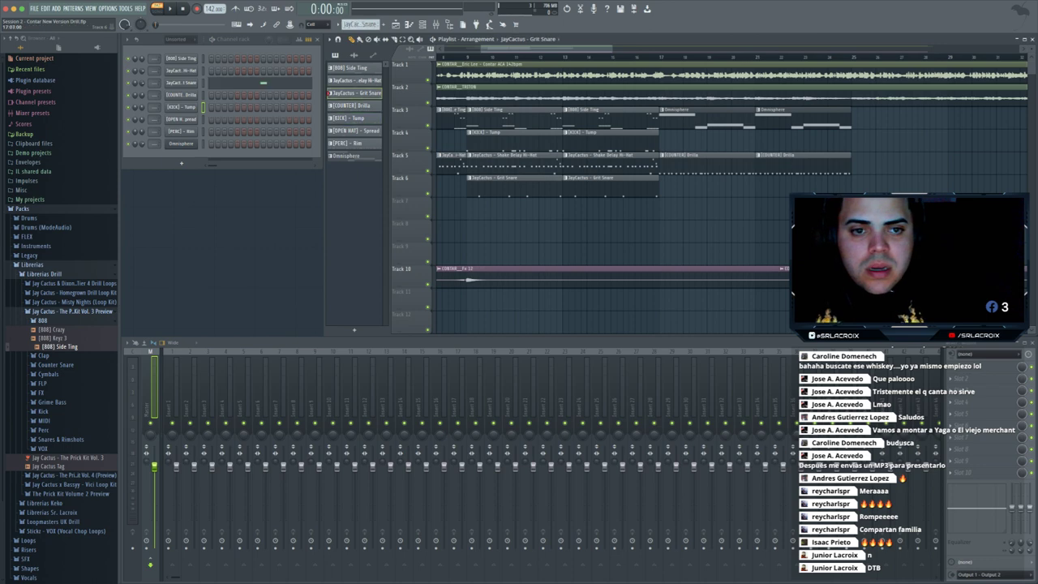
left_click(669, 186)
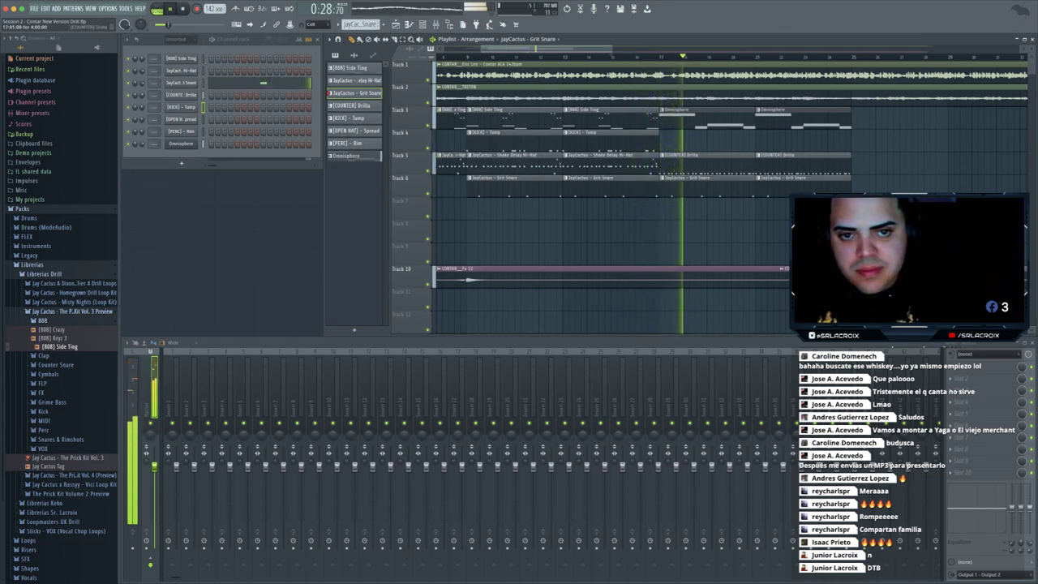
- Add two JayCactus - Shake Delay Hi-Hat clips on Track 4 at bars 17 and 21, and play the section
left_click(610, 165)
key("space")
left_click(668, 142)
key("space")
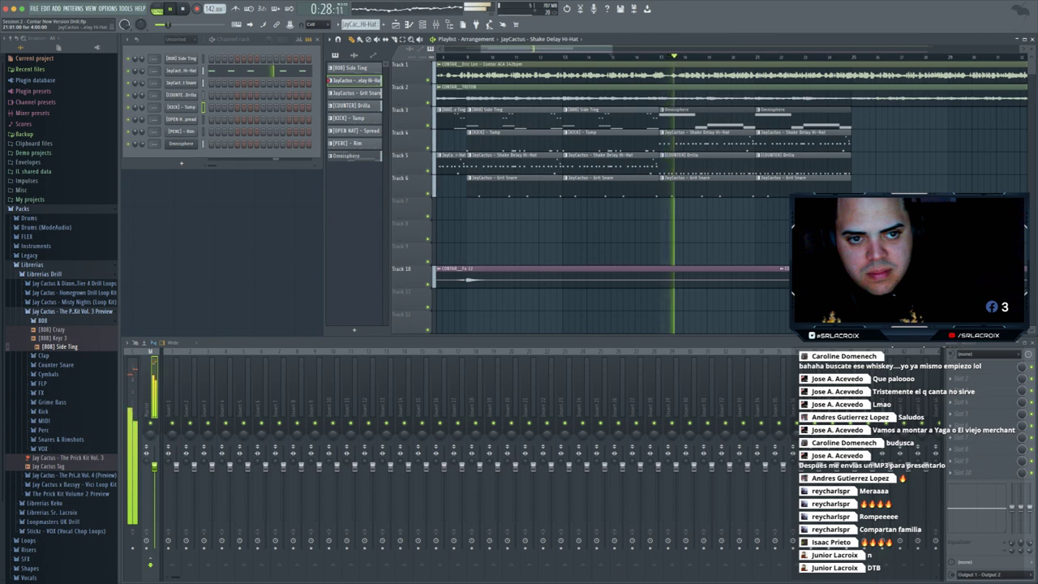
- Copy the 808, kick, hi-hat and snare clips of bars 9 to 17 on Tracks 3 to 6 and paste them at bar 25
left_click_drag(612, 48, 655, 49)
left_click_drag(603, 211, 556, 116)
mouse_move(566, 49)
left_mouse_down()
mouse_move(678, 48)
mouse_move(573, 48)
left_mouse_up()
key("super+v")
left_click(753, 204, "super")
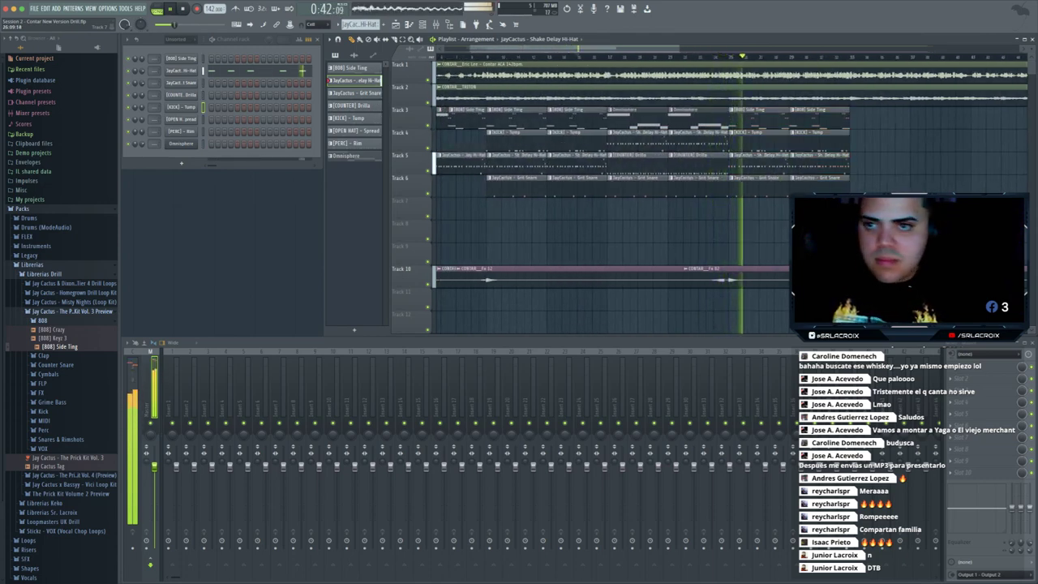
- Listen through the pasted section and duplicate its last four-bar clips on Tracks 3 to 6 directly after them, at bar 33
scroll(608, 187, "right", 5)
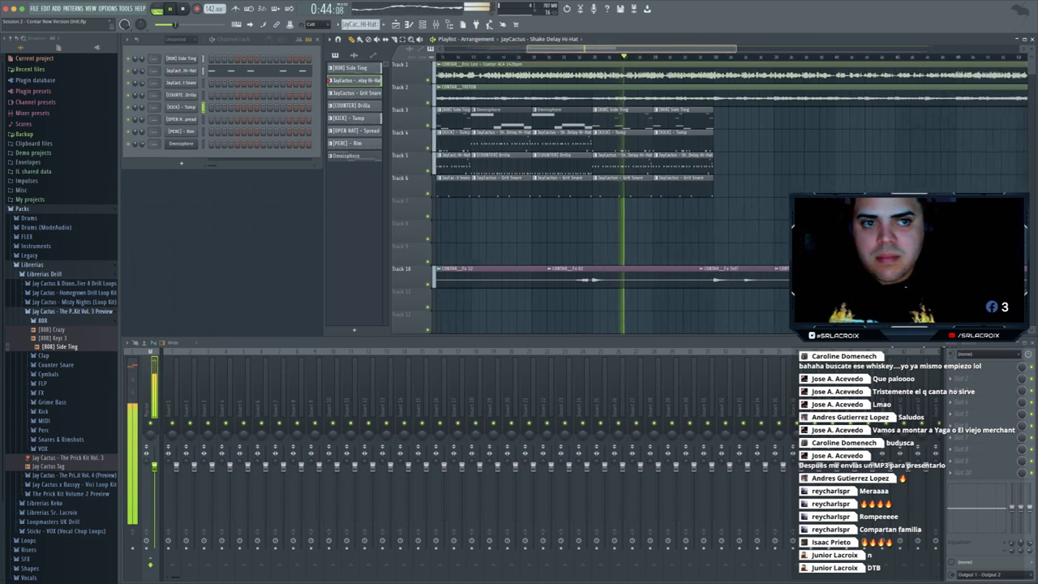
left_click_drag(763, 49, 647, 49)
scroll(608, 186, "left", 2)
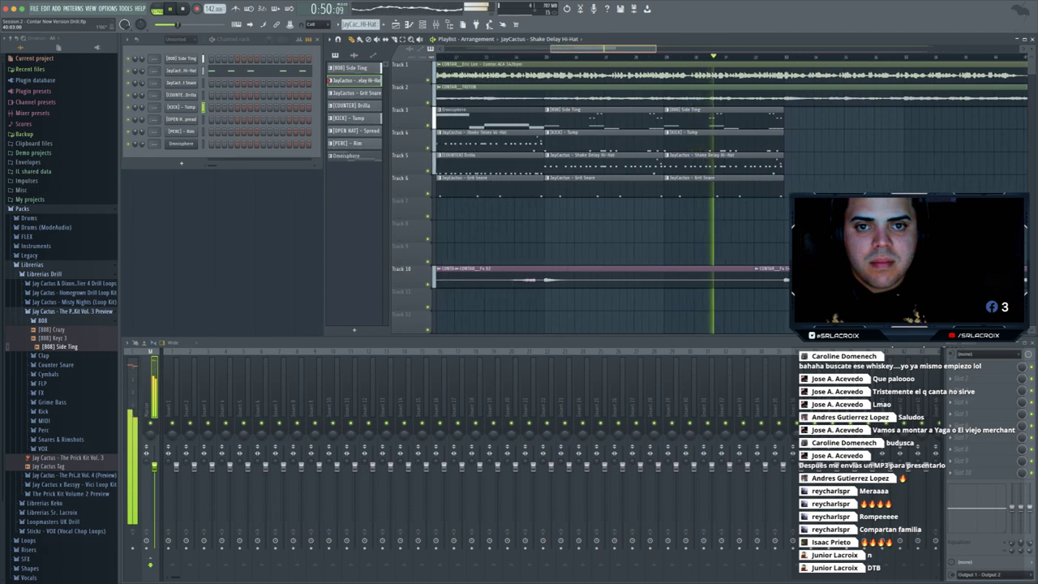
scroll(608, 186, "right", 8)
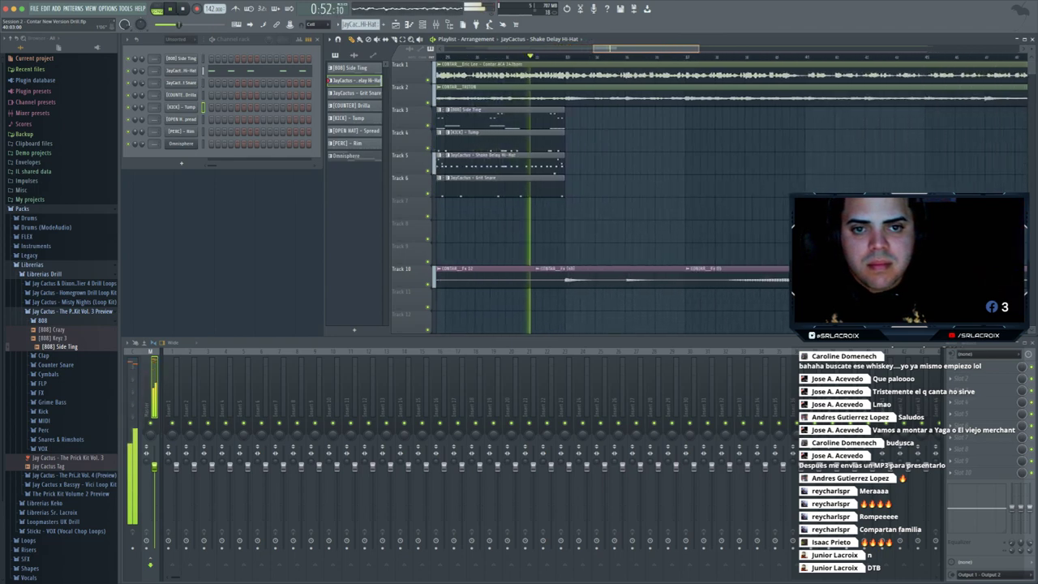
scroll(608, 187, "left", 5)
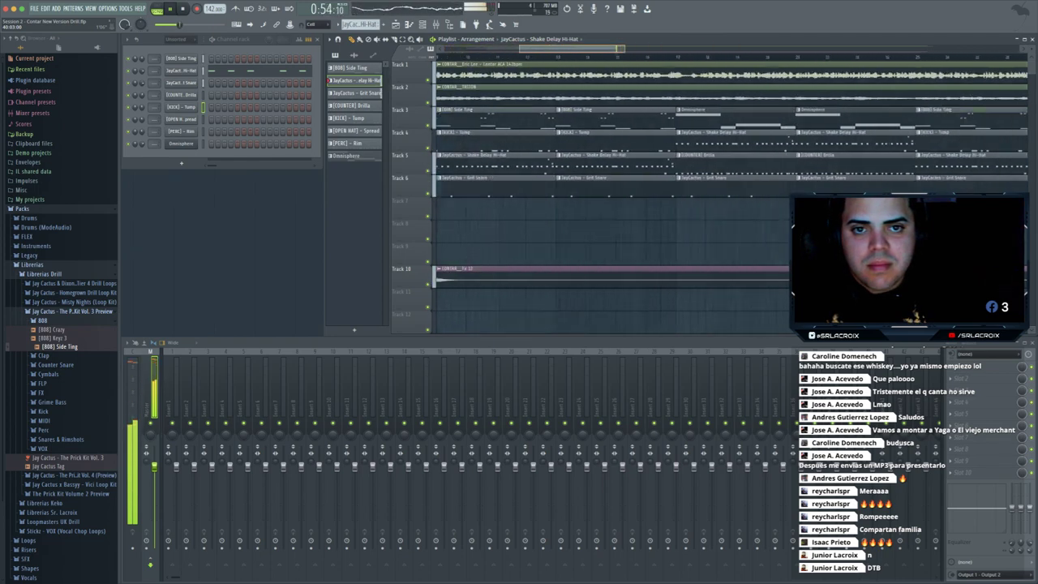
scroll(608, 187, "right", 7)
key("space")
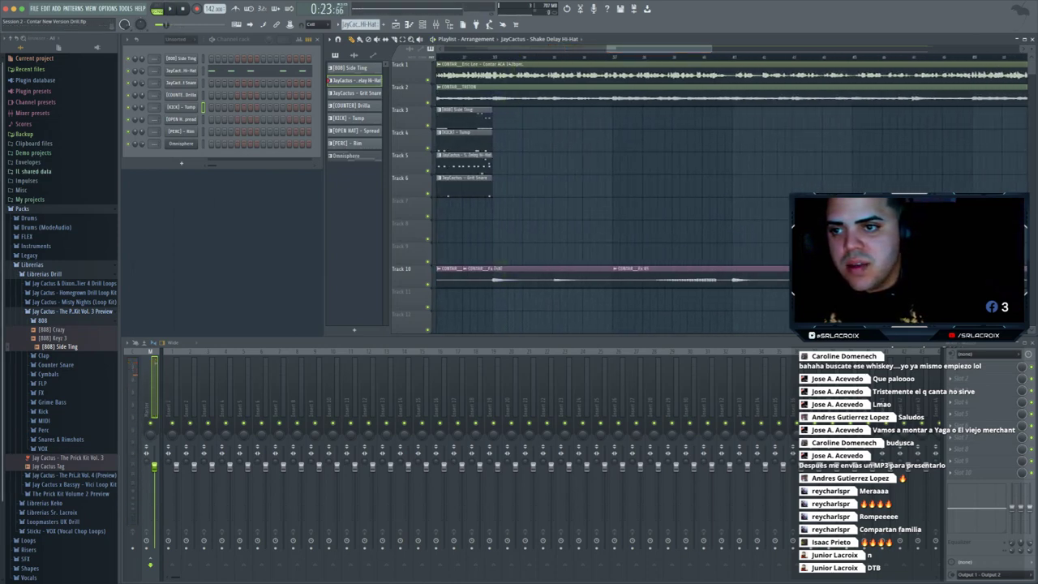
left_click_drag(438, 105, 522, 220)
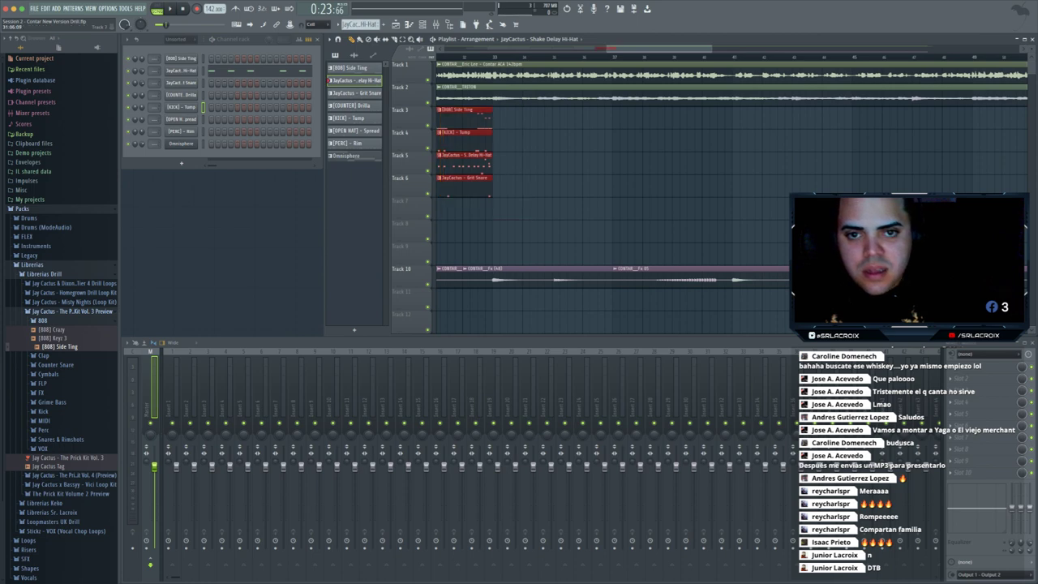
key("ctrl+b")
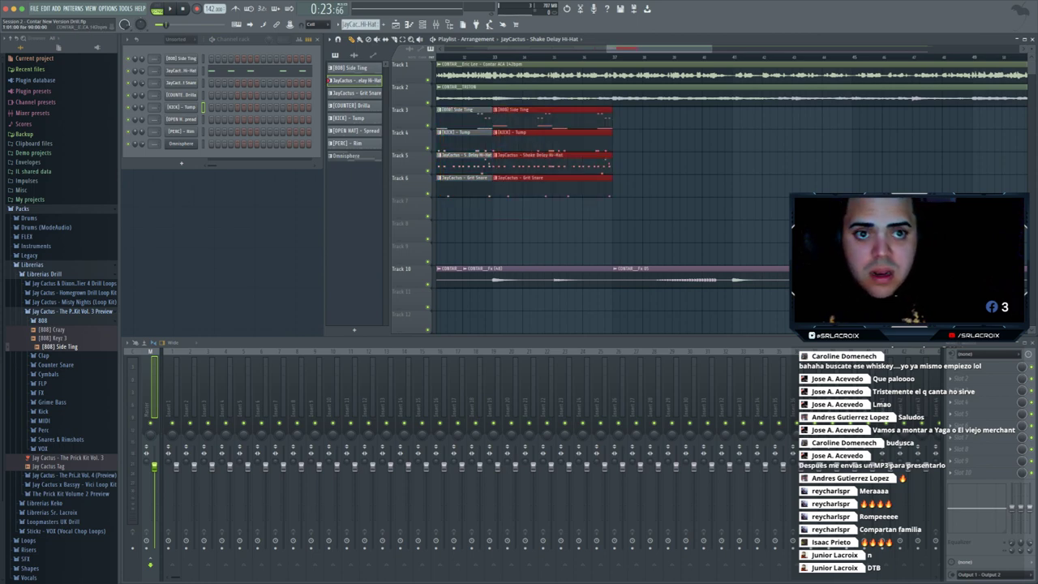
- Slice the duplicated clips on Tracks 3 to 6 one step after the start of bar 33
left_click_drag(712, 48, 622, 49)
scroll(619, 162, "right", 5)
scroll(608, 186, "down", 1)
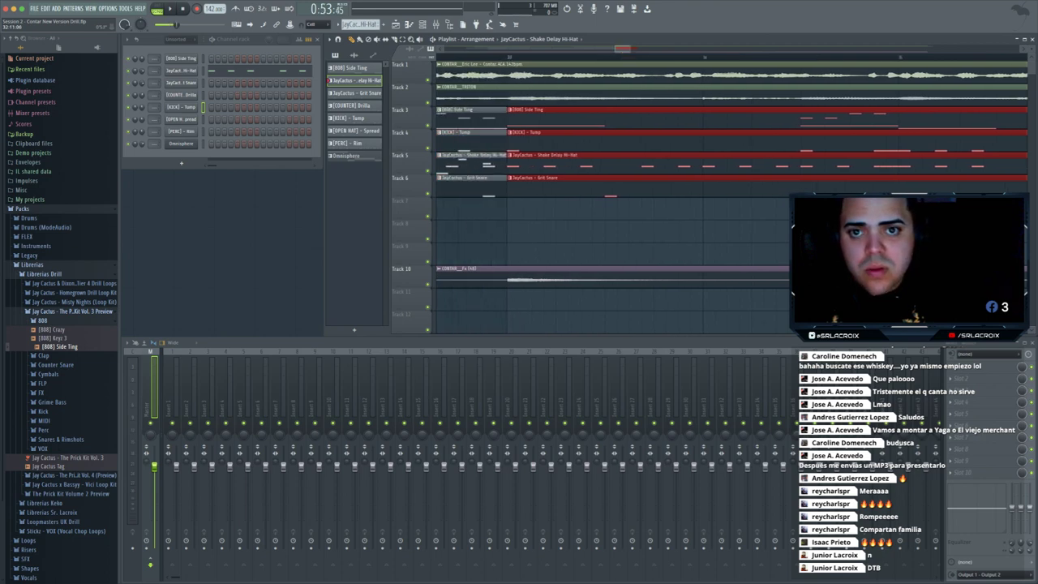
key("space")
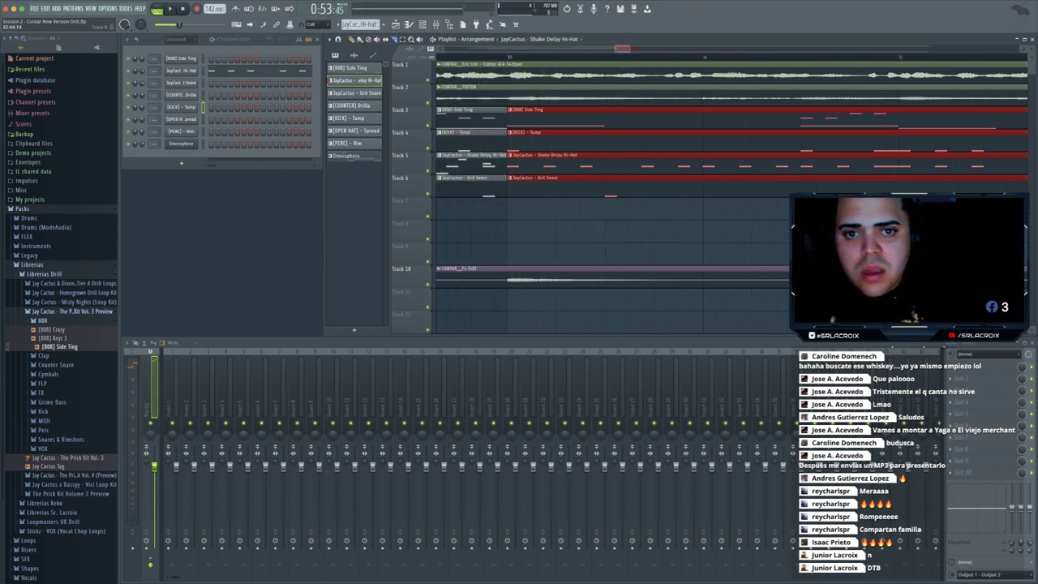
left_click_drag(520, 120, 519, 109)
- Trim the start of the remaining clips on Tracks 3 to 6 to near the end of bar 33, leaving a silent break
left_click(352, 39)
left_click_drag(565, 208, 573, 133)
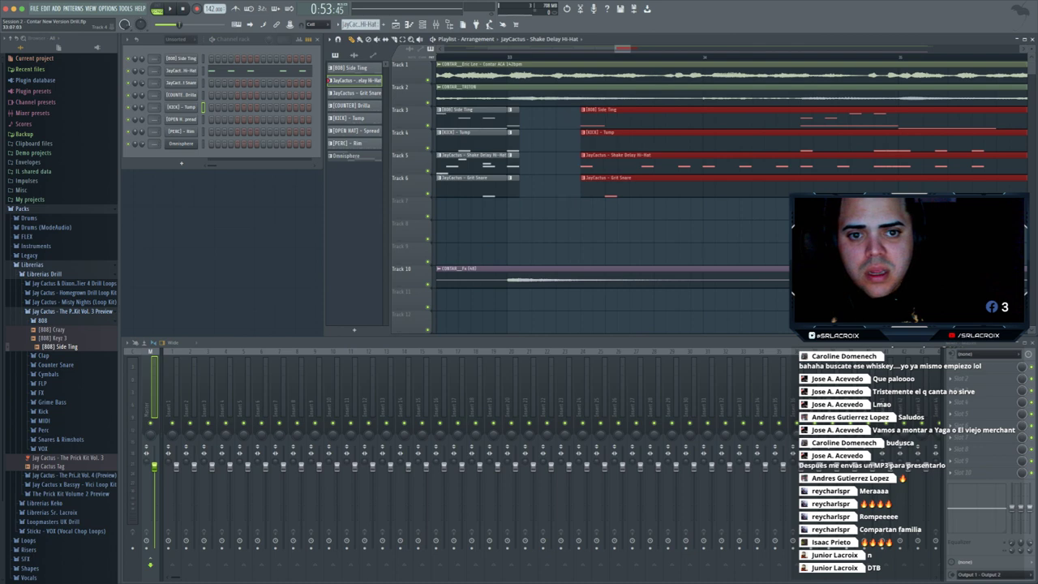
key("space")
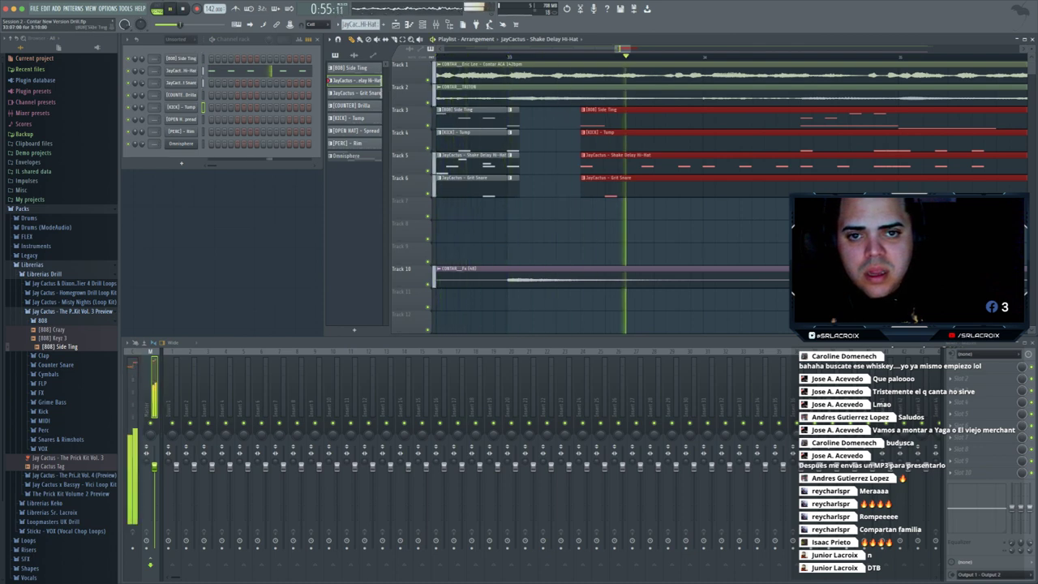
key("space")
key("ctrl+Insert")
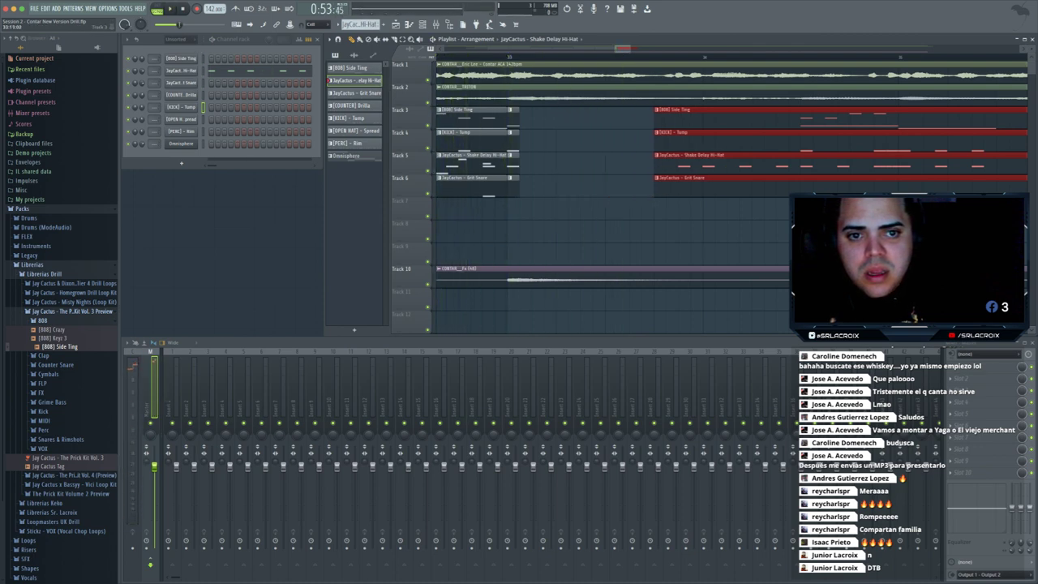
key("ctrl+Insert")
left_click(589, 166, "super")
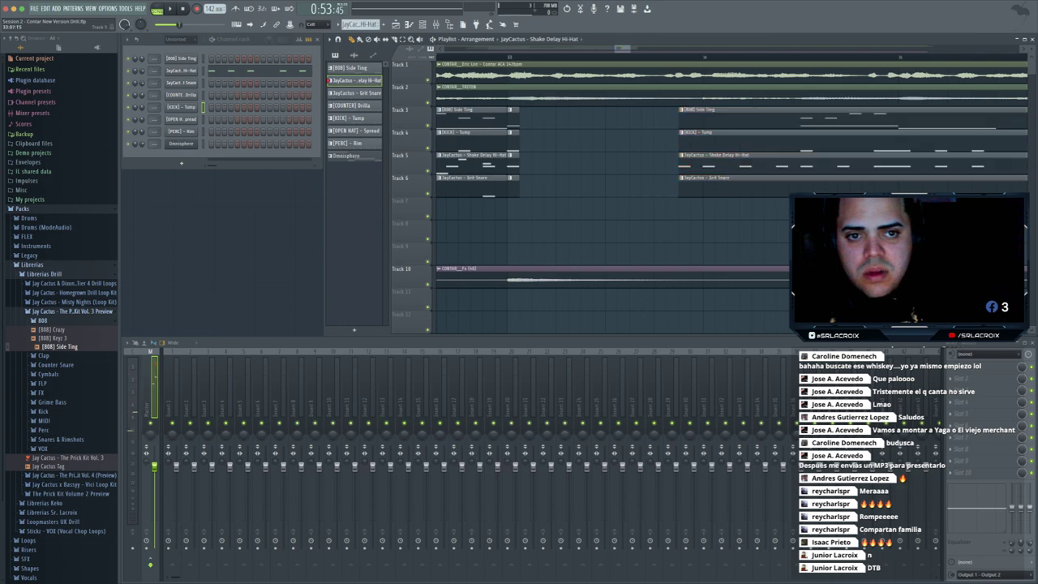
- Lengthen the short [808] Side Ting slice to half of bar 33, and trim the following clips on Tracks 3 to 6 to start mid-bar 34
left_click_drag(517, 120, 641, 120)
key("space")
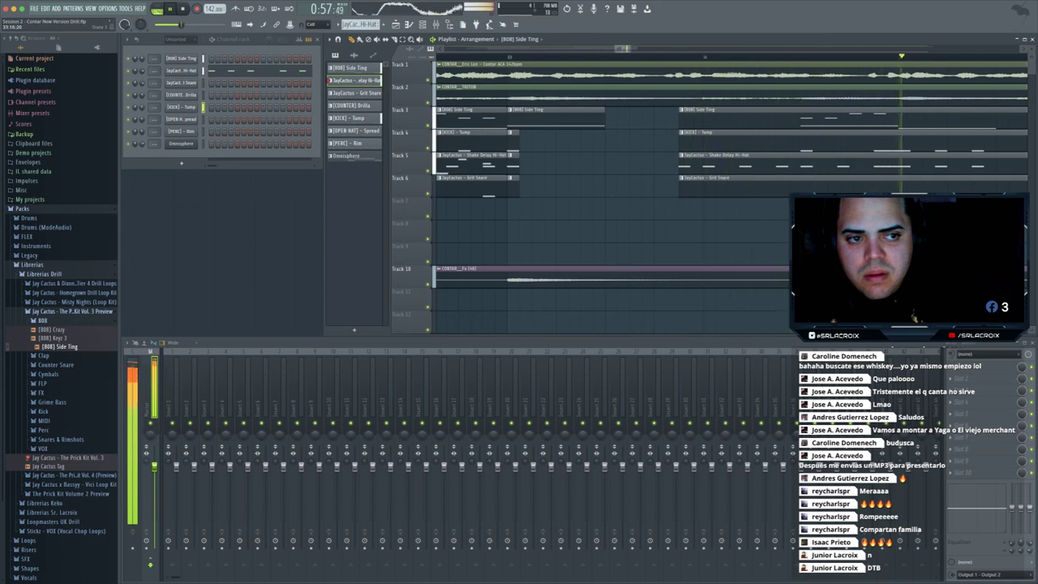
left_click_drag(675, 114, 722, 190)
left_click_drag(680, 121, 802, 132)
key("space")
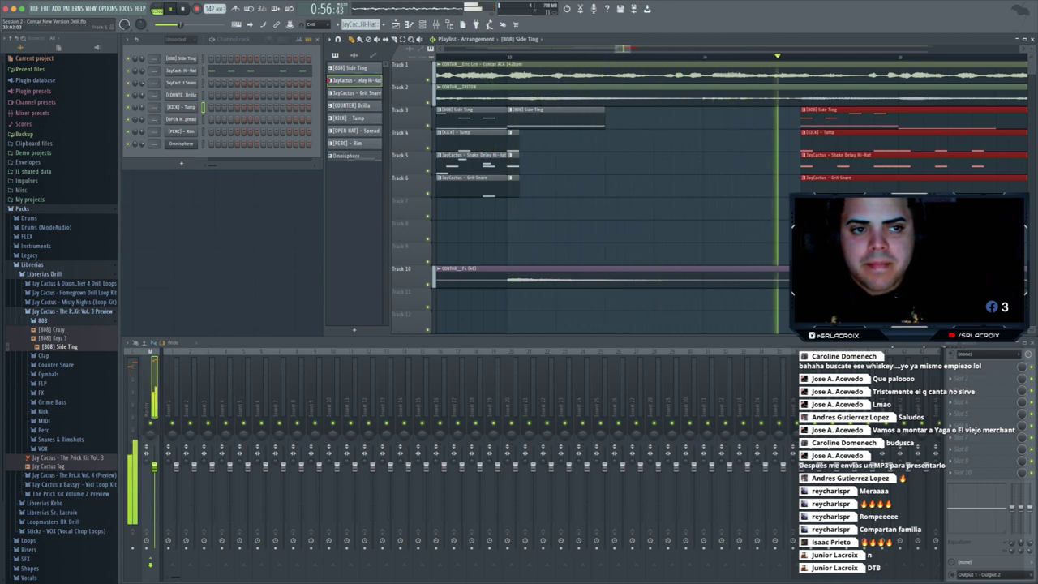
scroll(611, 194, "down", 5)
scroll(611, 195, "left", 1)
scroll(611, 195, "right", 1)
key("space")
key("space")
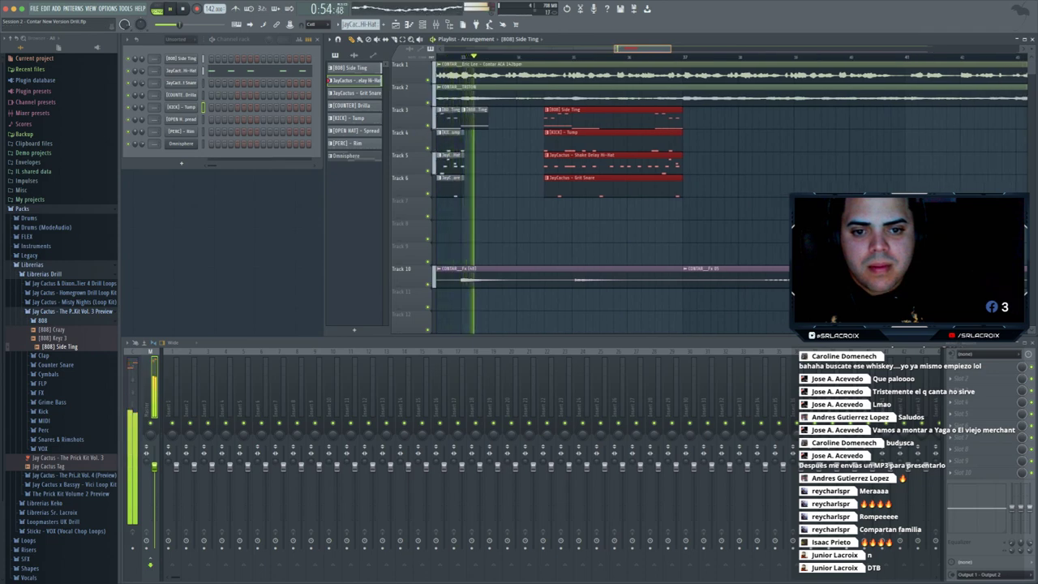
- Move the overlapping Fx 12 and Fx [48] audio clips from Track 10 down to Track 11
left_click_drag(668, 49, 640, 49)
left_click(649, 278, "super")
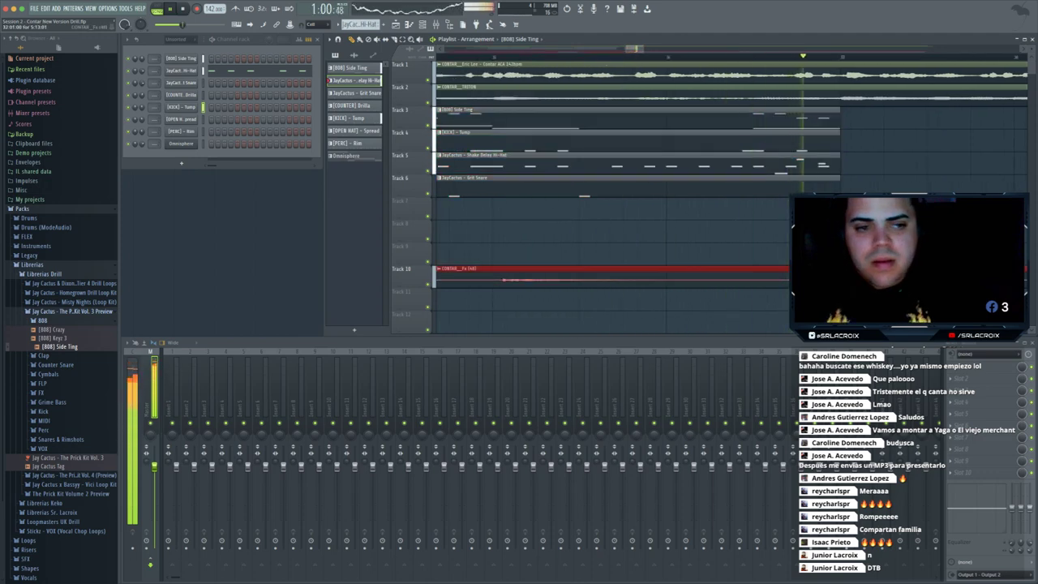
left_click_drag(648, 278, 649, 301)
- Play the arrangement from the earlier section, trying it without the bar 17 Grit Snare clip on Track 6, and restore the clip
left_click_drag(634, 49, 523, 49)
left_click(438, 57)
key("space")
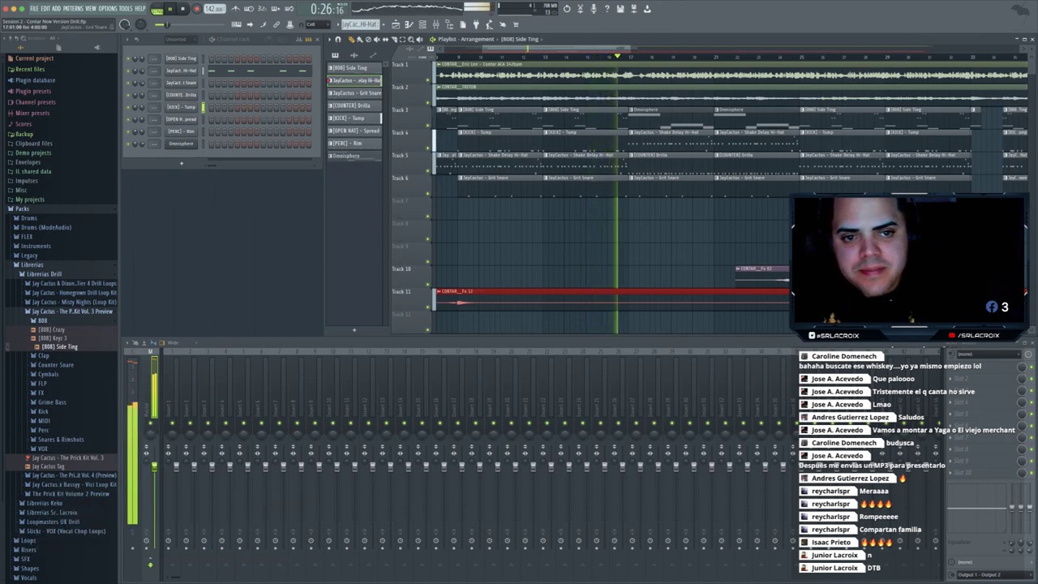
left_click(670, 183)
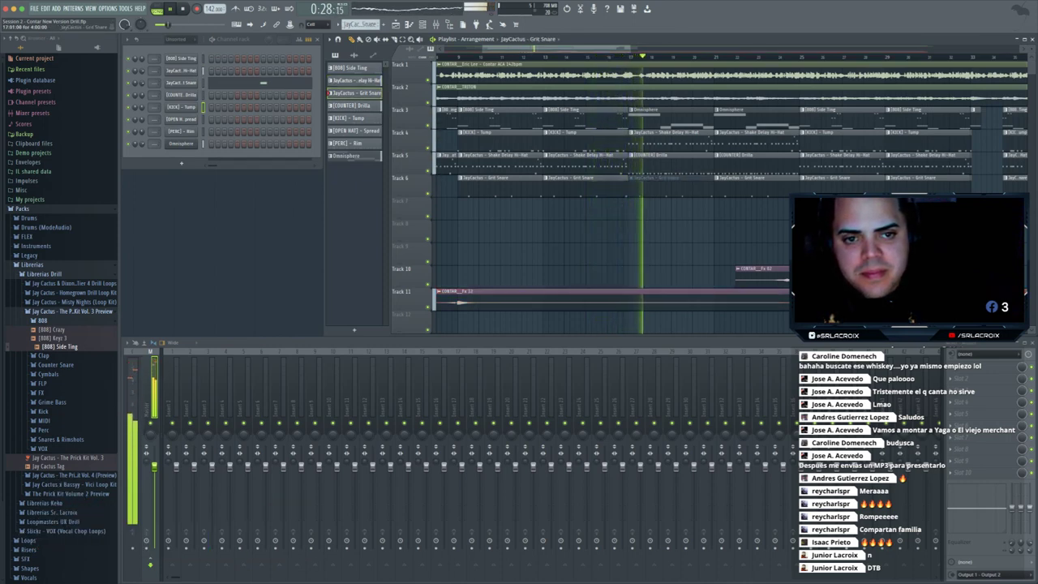
right_click(657, 184)
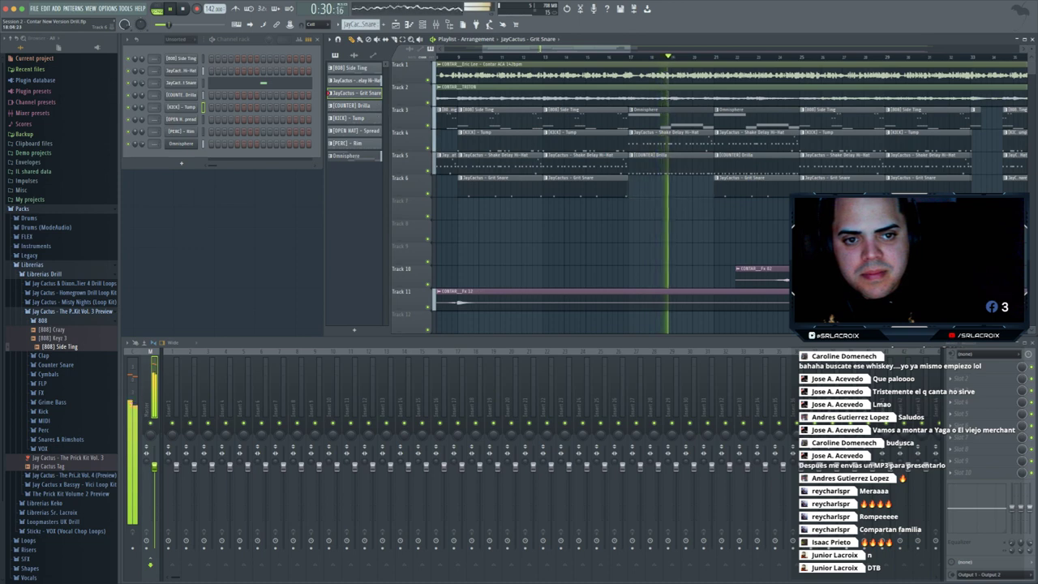
left_click(640, 185)
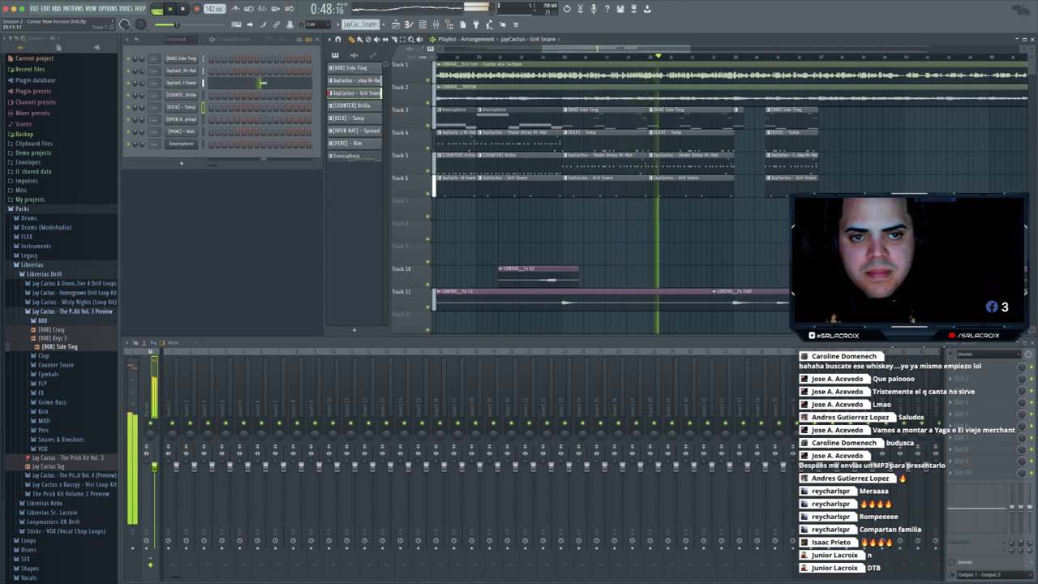
- Normalize the Contar ACA 142bpm vocal audio clip on Track 1 and close its channel settings
left_click_drag(616, 49, 632, 49)
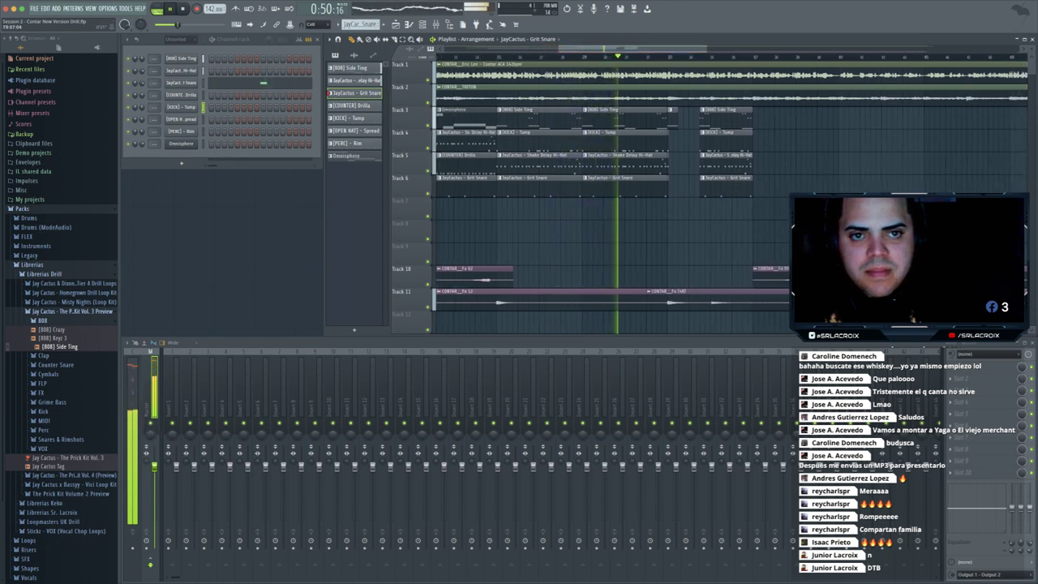
left_click(632, 73)
double_click(632, 73)
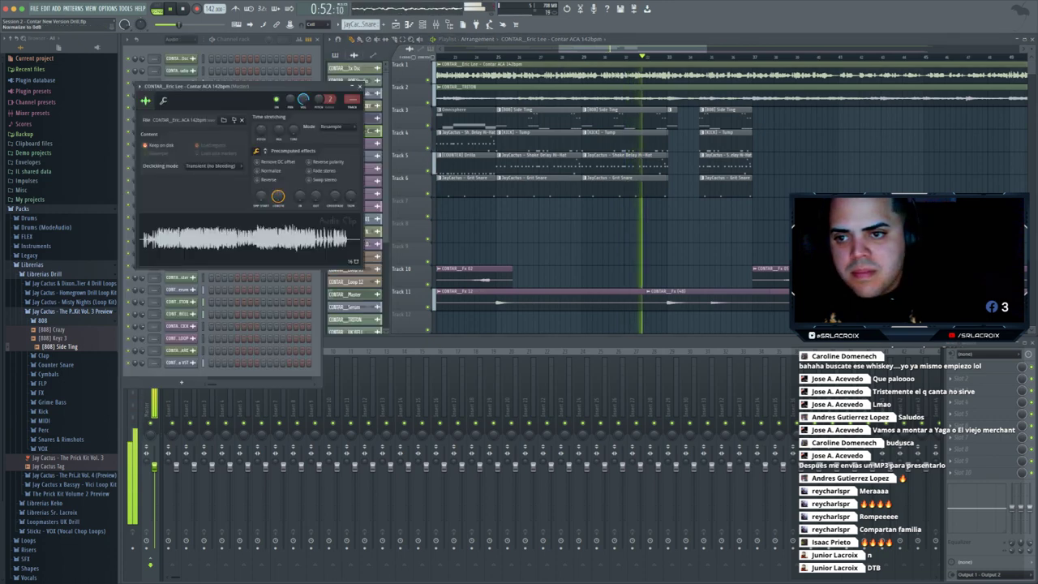
left_click(258, 171)
left_click(360, 86)
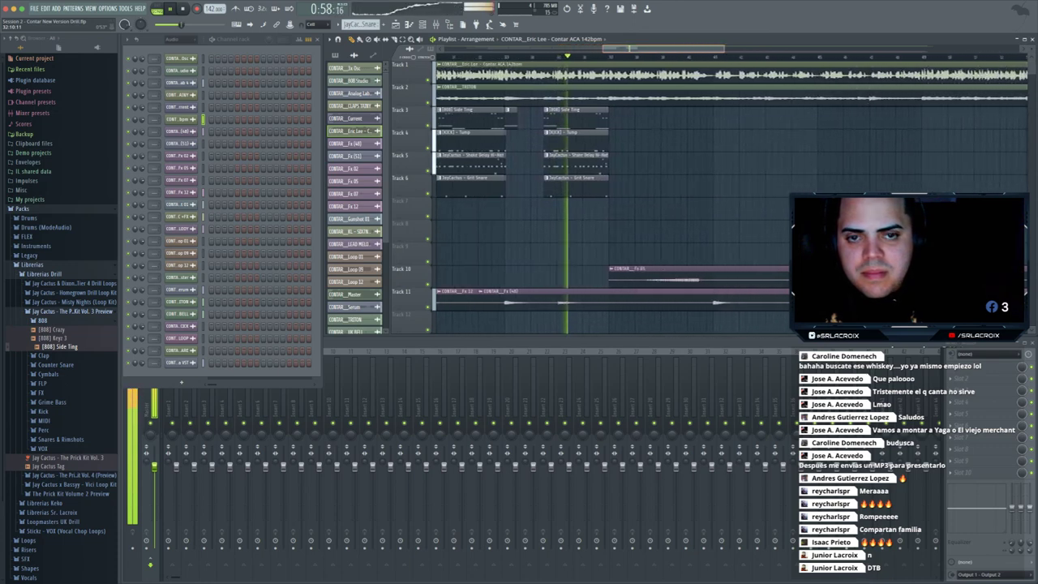
- Cut a drum break on Tracks 4 to 6 from bar 35 to mid-bar 36, keeping the 808 on Track 3, and play it
key("space")
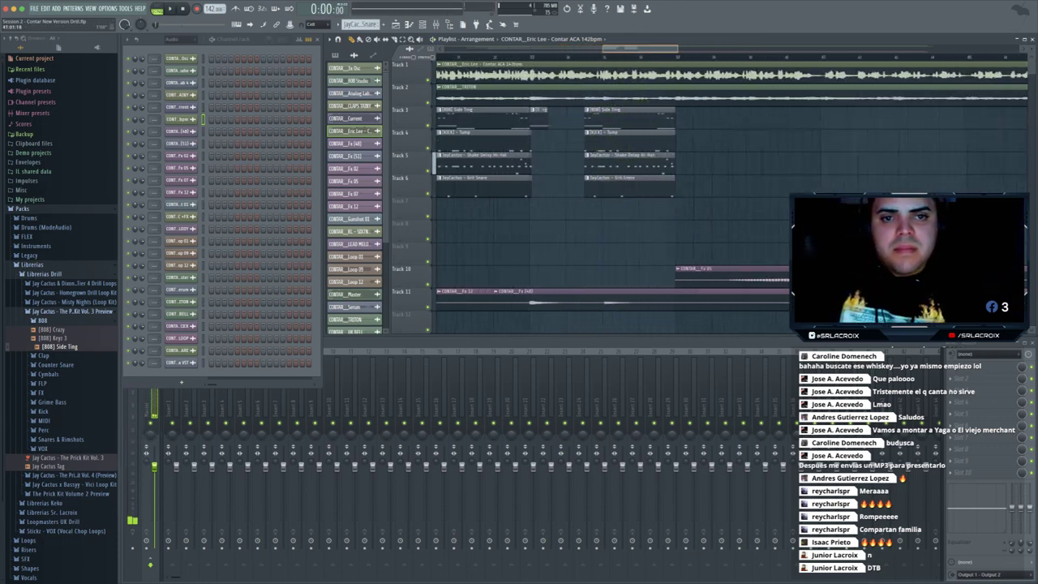
scroll(613, 186, "up", 4)
scroll(612, 187, "right", 4)
left_click_drag(648, 49, 635, 48)
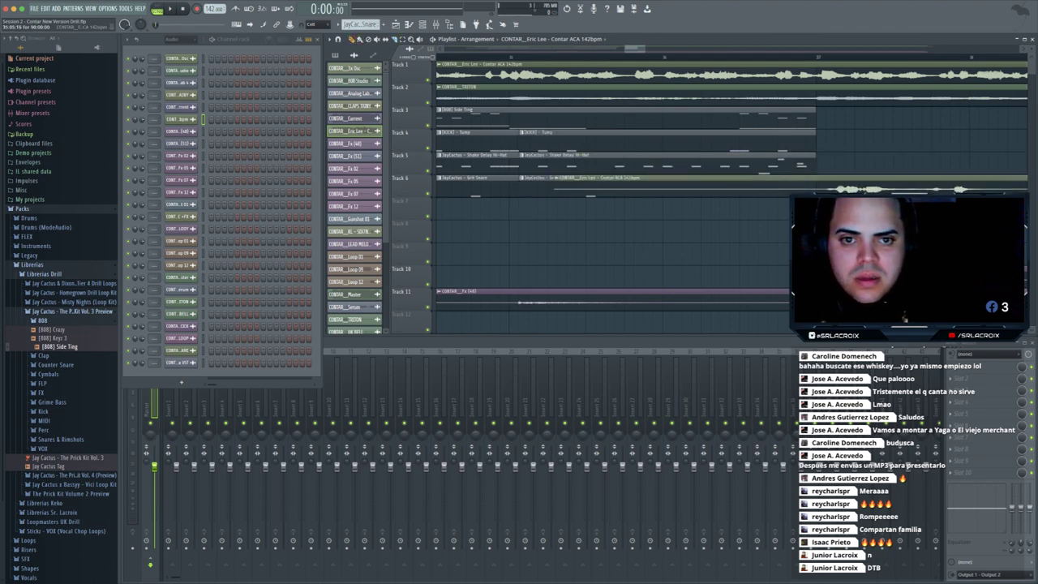
left_click_drag(545, 220, 712, 133)
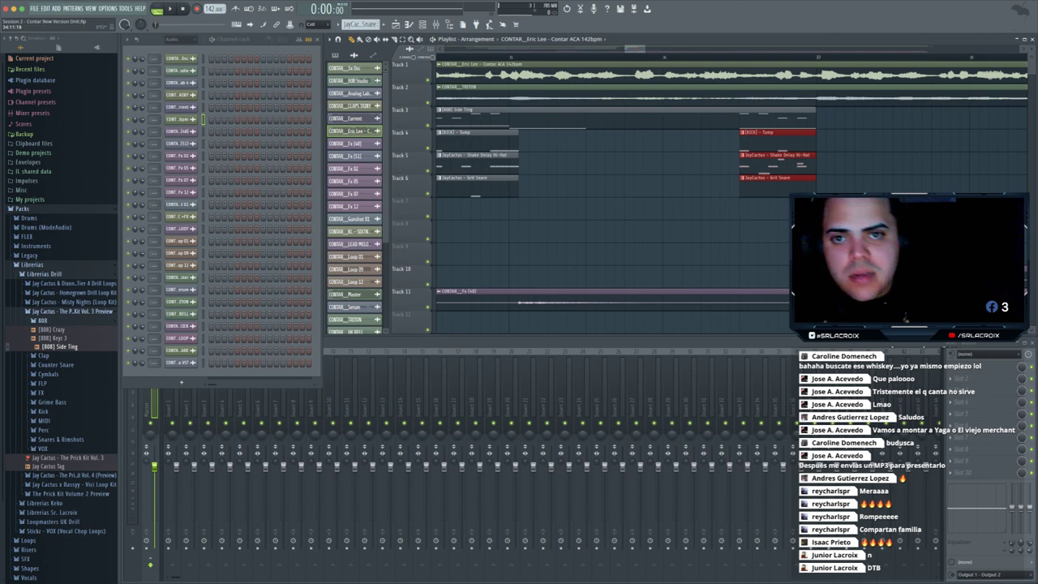
key("space")
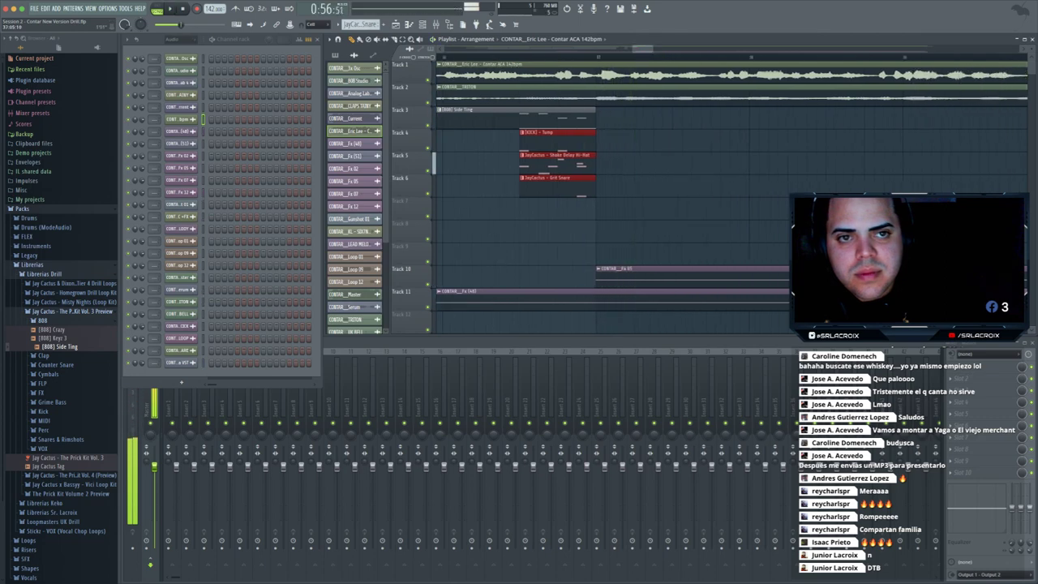
- Copy a four-bar set of 808, Tump, Shake Delay Hi-Hat and Grit Snare clips to bar 37 on Tracks 3 to 6 and play from mid-bar 36
scroll(640, 184, "down", 5)
scroll(639, 184, "left", 5)
left_click_drag(626, 242, 637, 108)
left_click_drag(605, 49, 652, 49)
key("ctrl+v")
left_click_drag(553, 121, 590, 121)
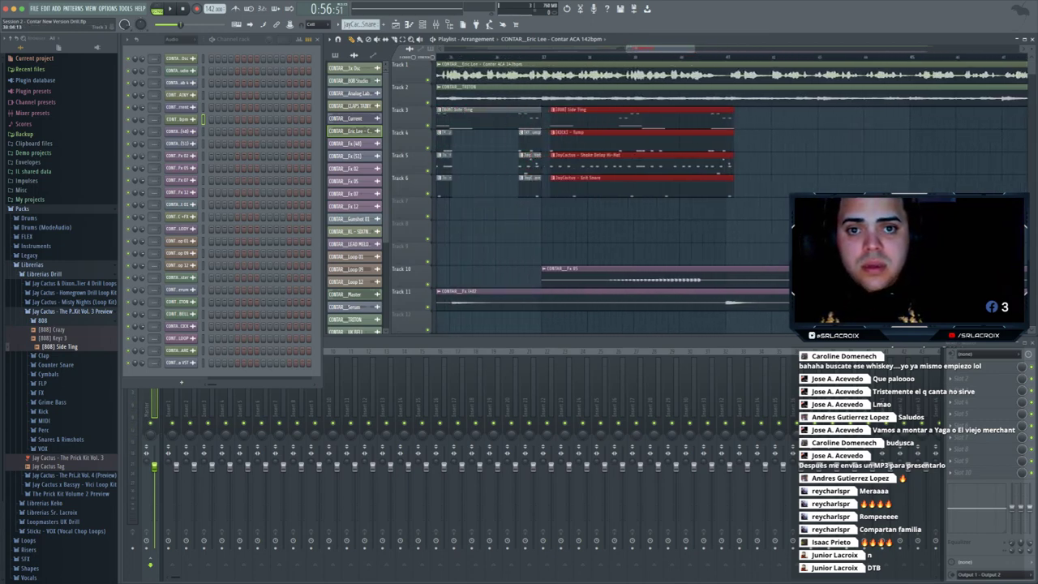
left_click(603, 121)
left_click_drag(694, 49, 643, 49)
left_click_drag(565, 119, 552, 119)
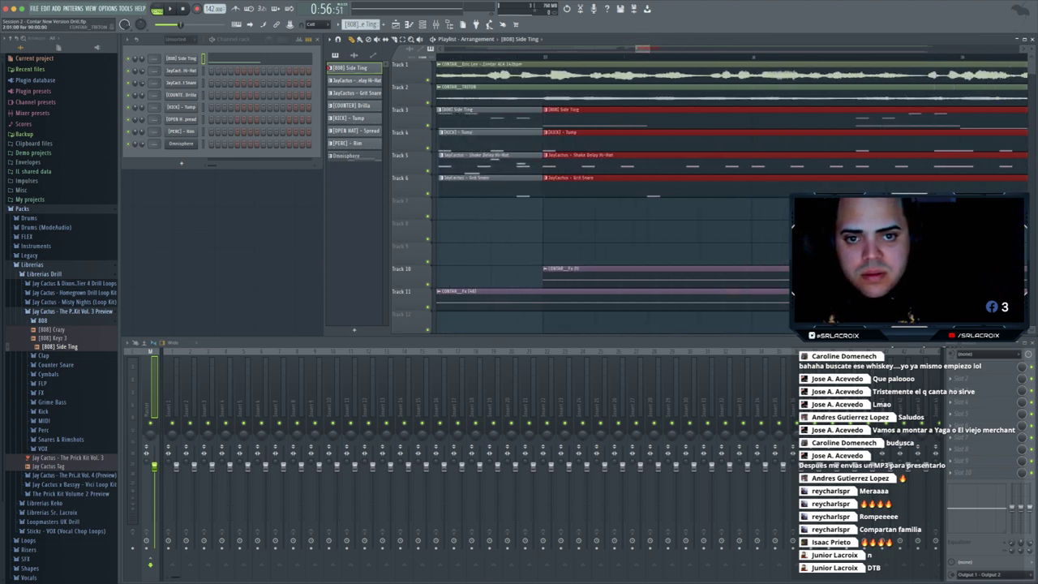
left_click(519, 73)
left_click(452, 56)
key("space")
mouse_move(649, 48)
left_mouse_down()
mouse_move(722, 49)
mouse_move(664, 48)
left_mouse_up()
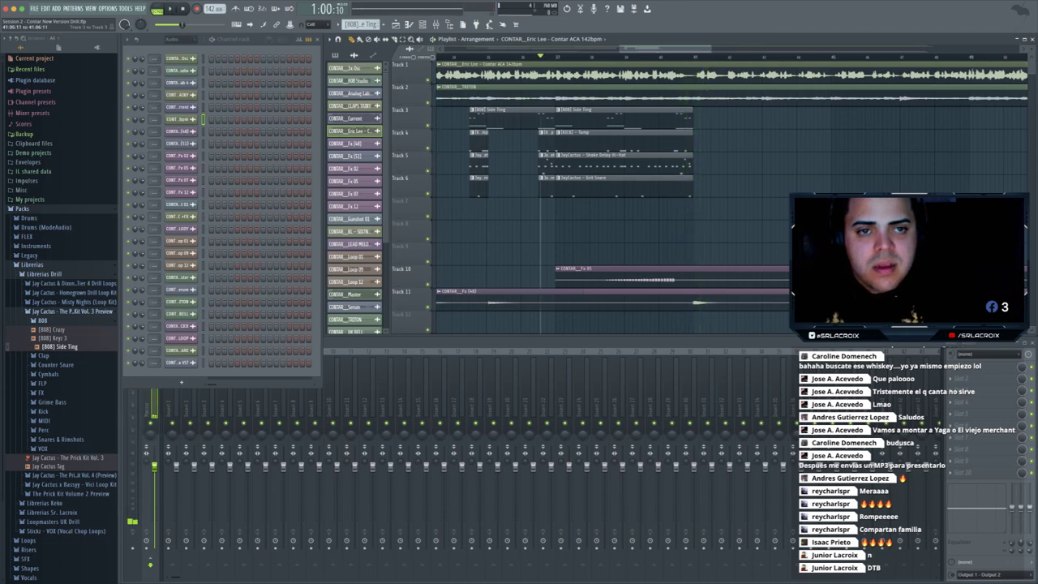
- Try ending the Tump, Shake Delay Hi-Hat and Grit Snare clips from bar 37 at mid-bar 40, and play the section
left_click_drag(712, 151, 689, 196)
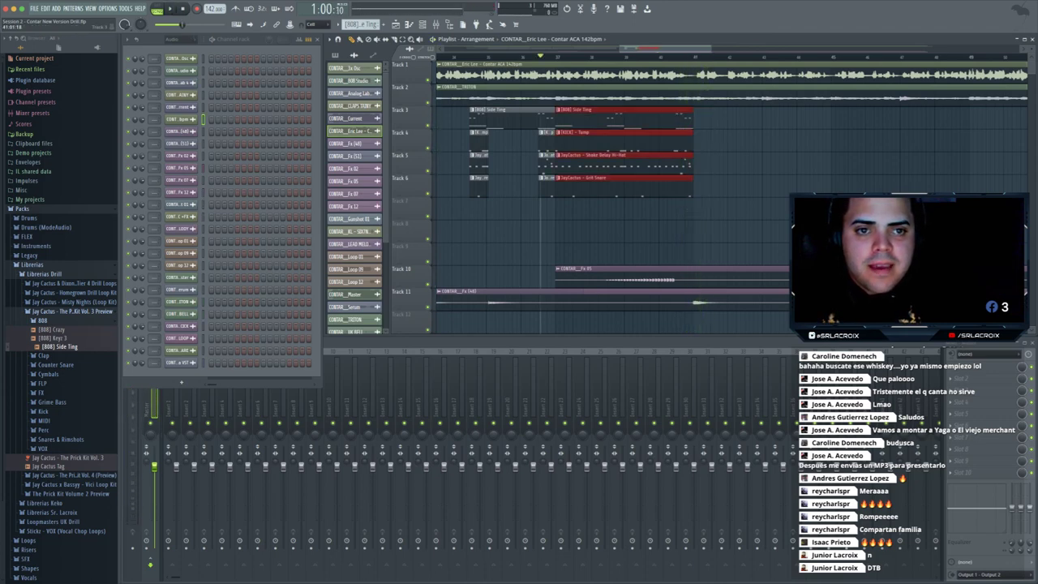
left_click(728, 144, "ctrl")
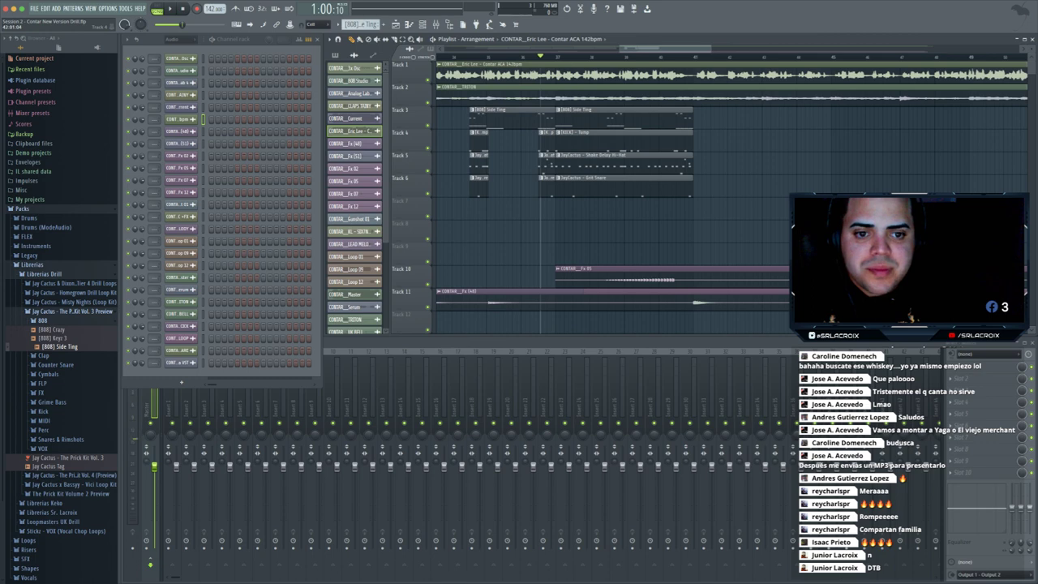
left_click_drag(702, 174, 694, 197)
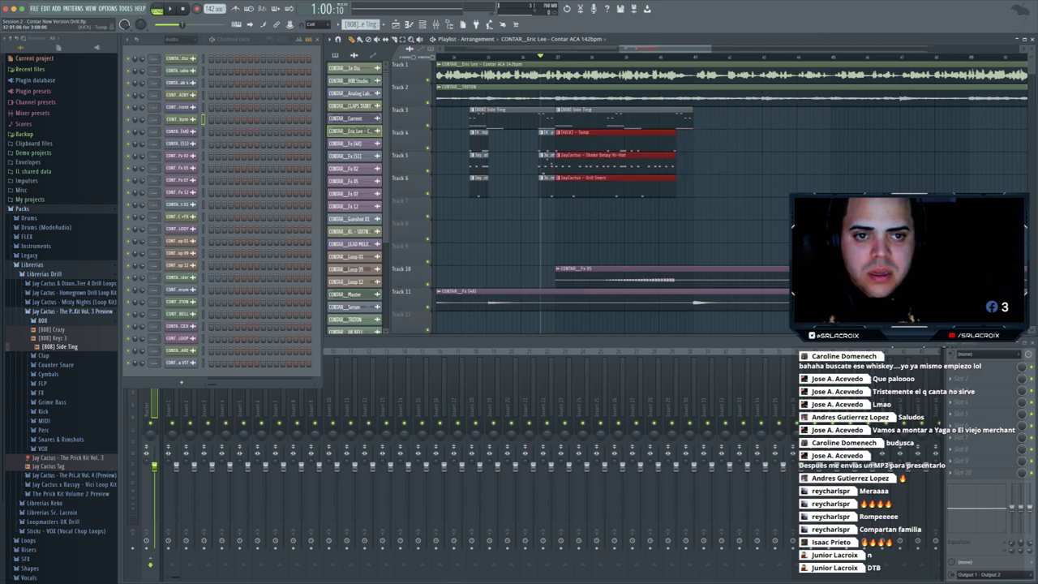
key("space")
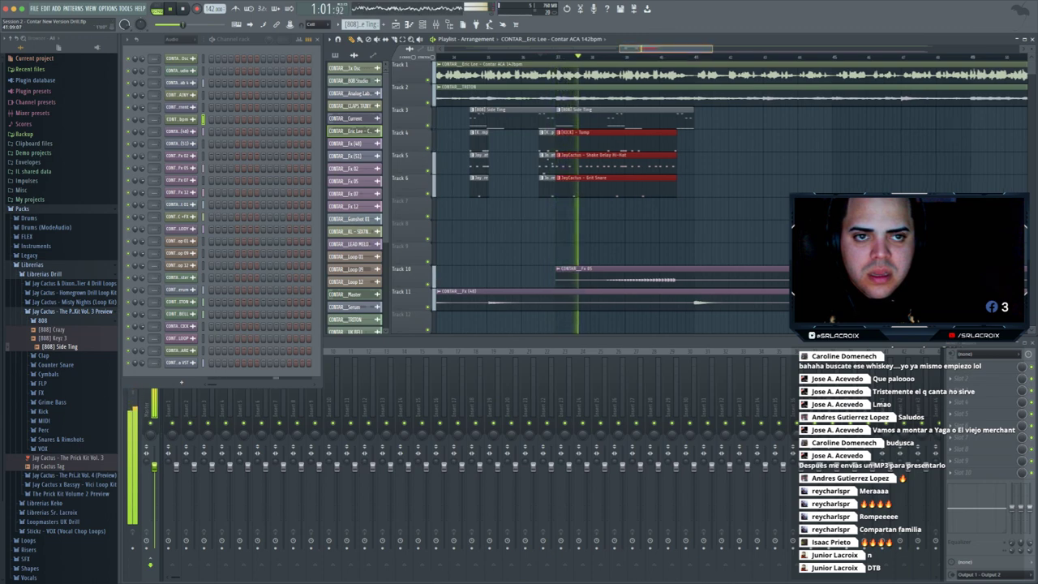
- Divide the Fx 05 audio on Track 10 into a four-bar clip starting mid-bar 37 and a clip starting at bar 49
left_click_drag(711, 49, 773, 49)
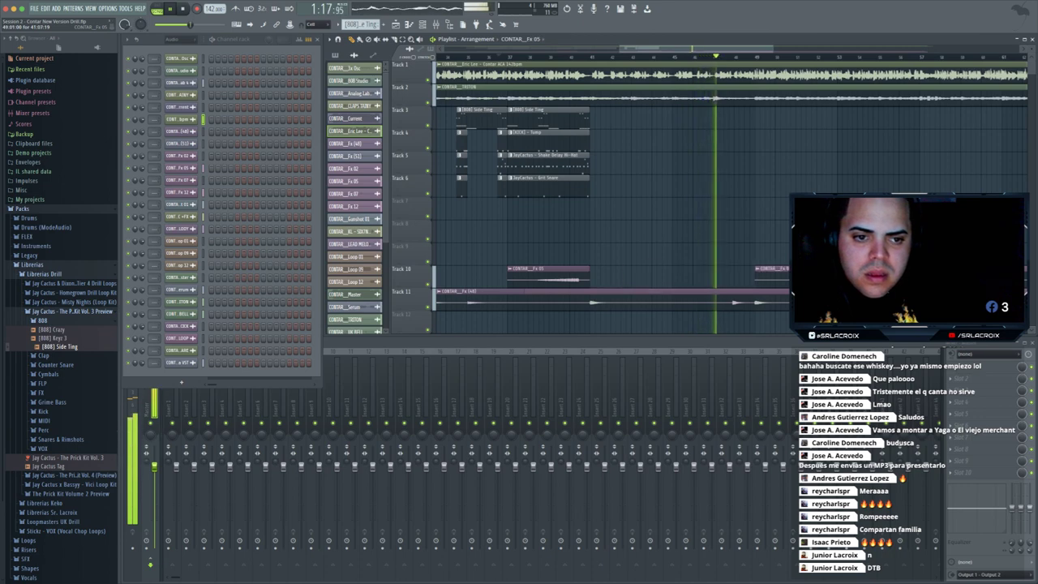
key("space")
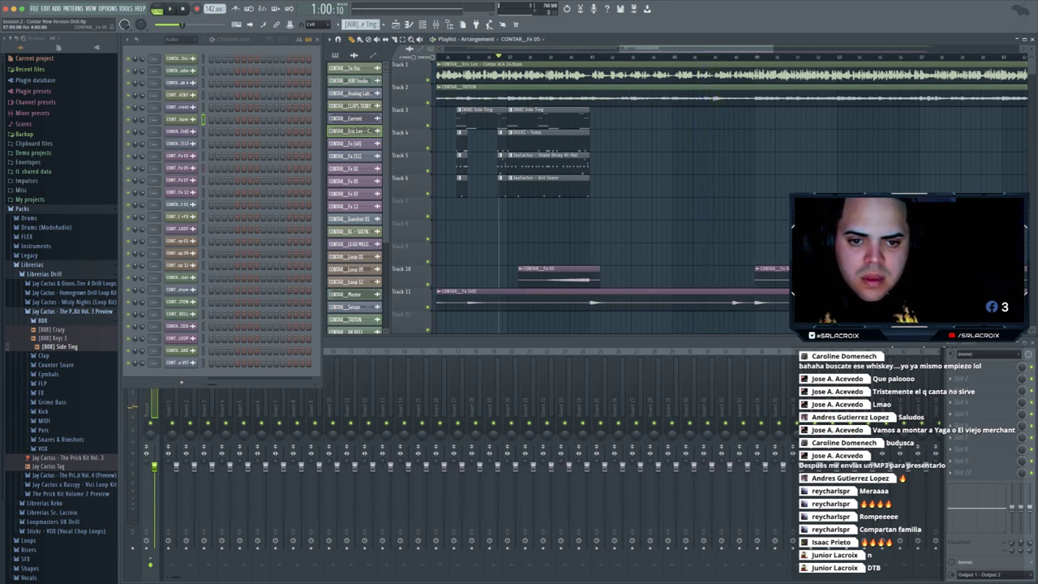
key("space")
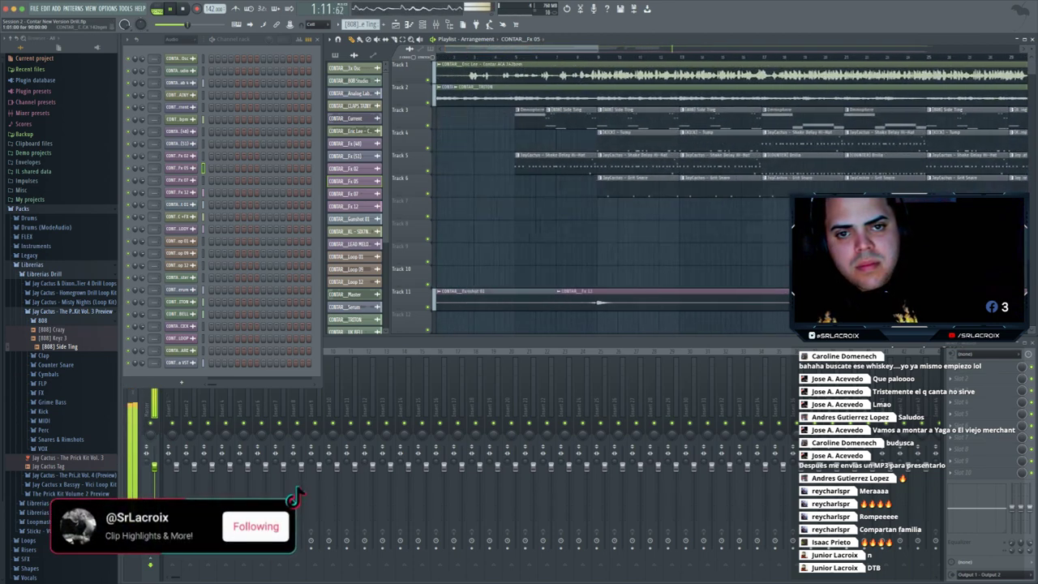
- Place two four-bar Omnisphere pattern clips on Track 3 at bars 41 and 45, and play the section
left_click(335, 55)
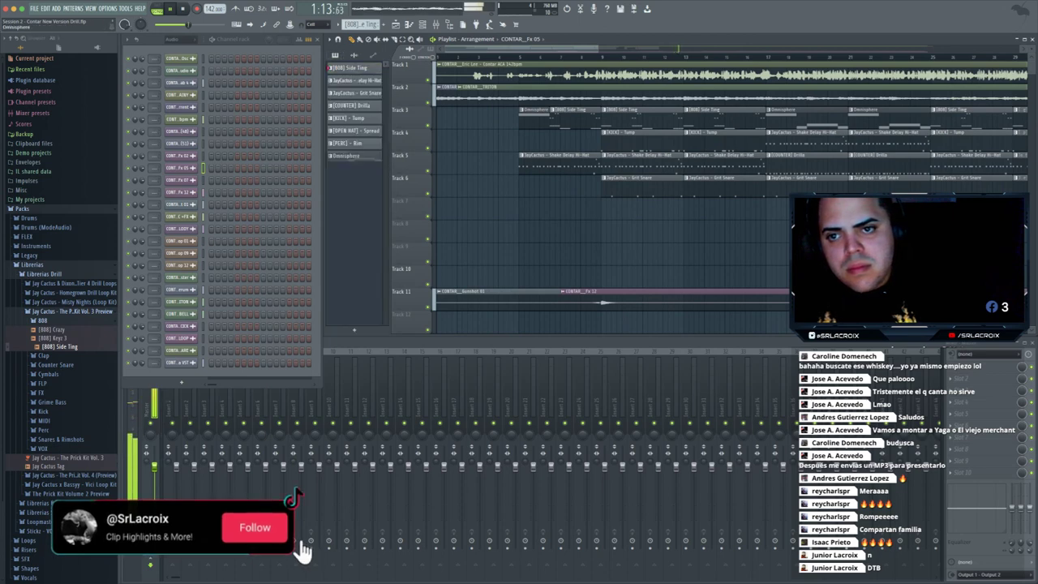
left_click(355, 144)
left_click(354, 156)
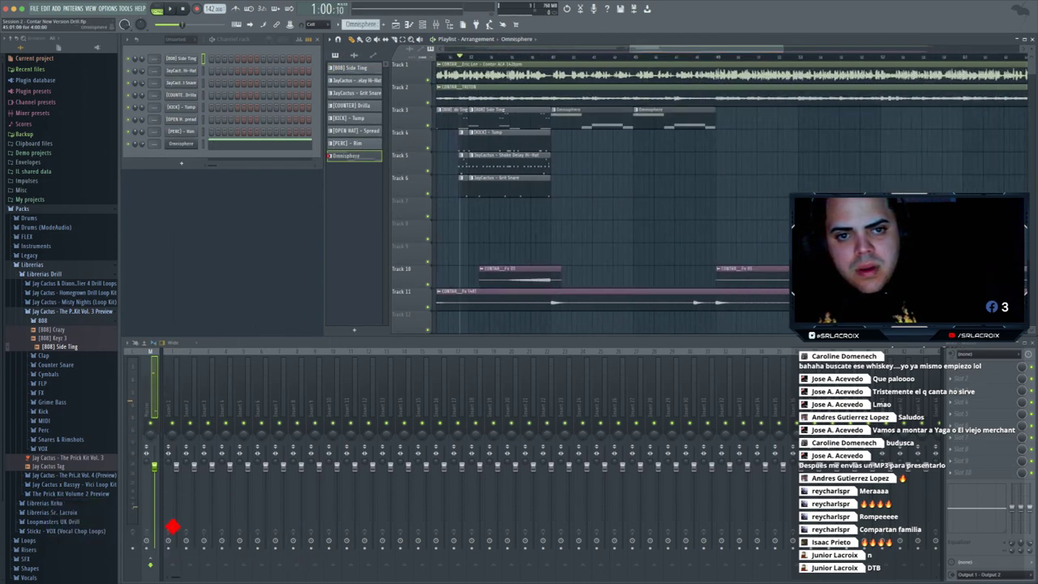
key("space")
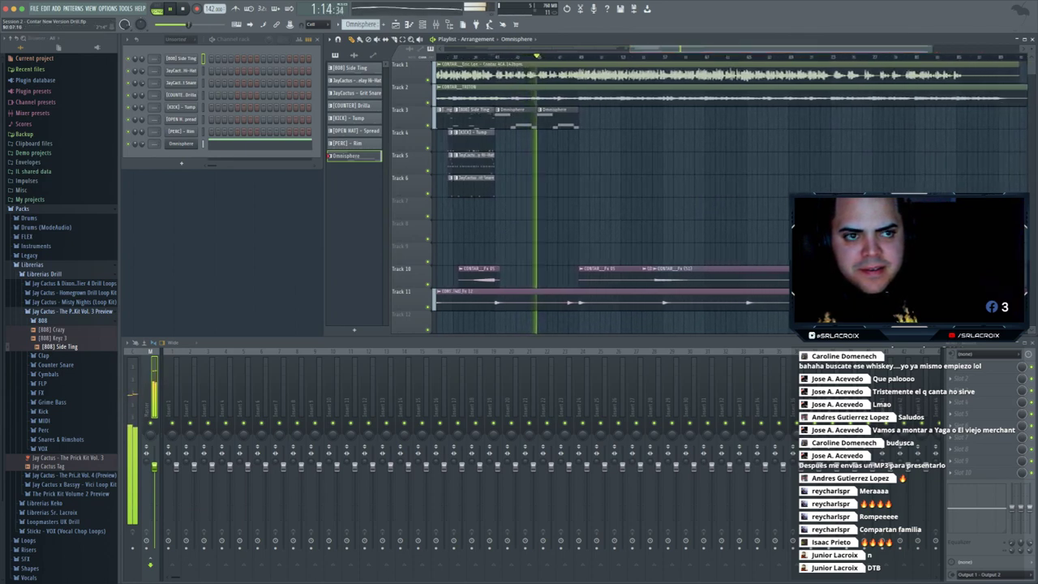
- Copy the 808 and drum clips of bars 9 to 16 on Tracks 3 to 6 to bar 49, and duplicate them at bar 57
scroll(613, 194, "left", 10)
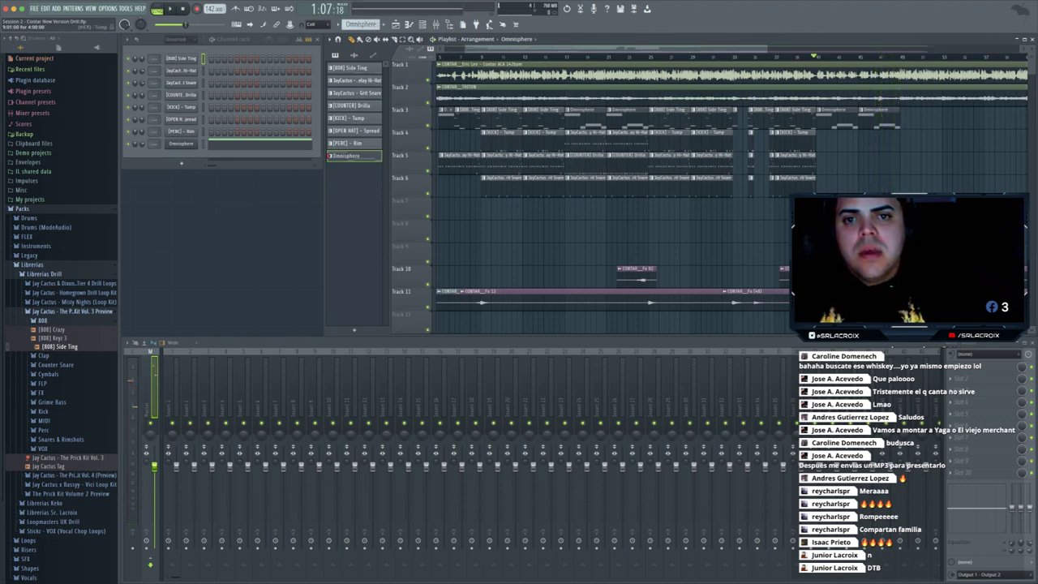
left_click_drag(538, 119, 503, 208)
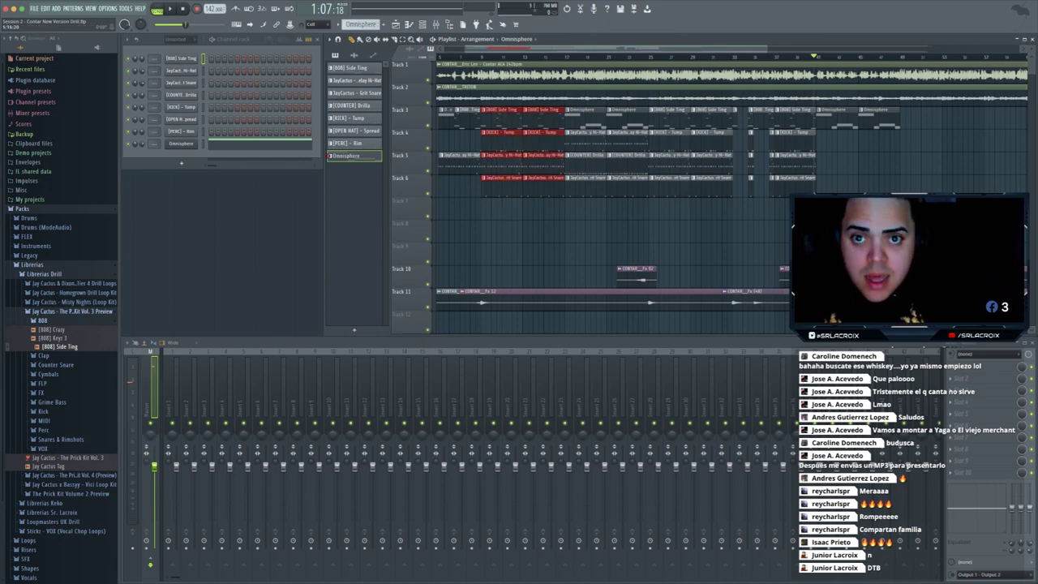
left_click_drag(465, 49, 694, 49)
key("ctrl+v")
left_click(567, 57)
key("space")
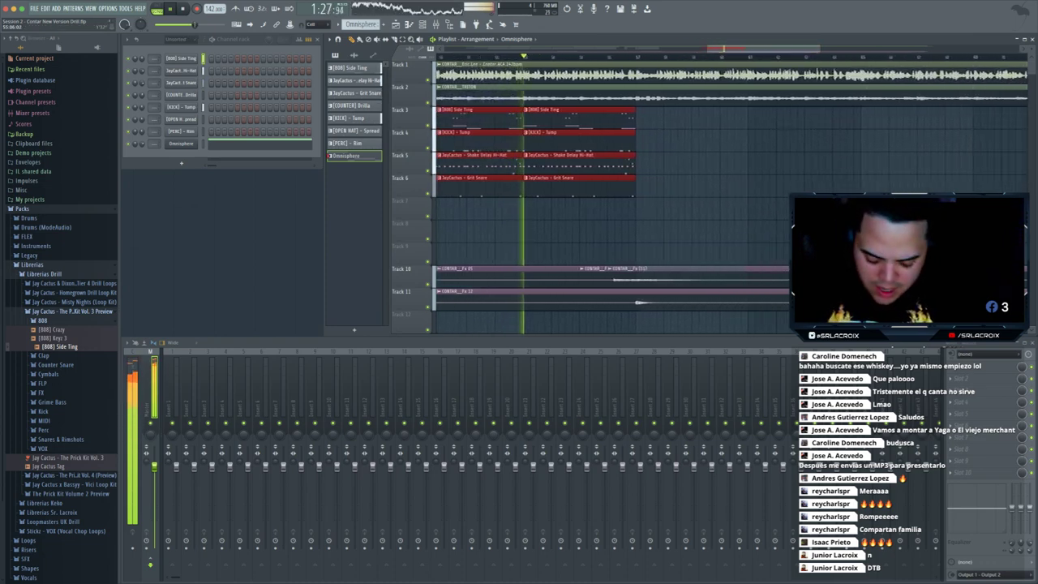
key("ctrl+b")
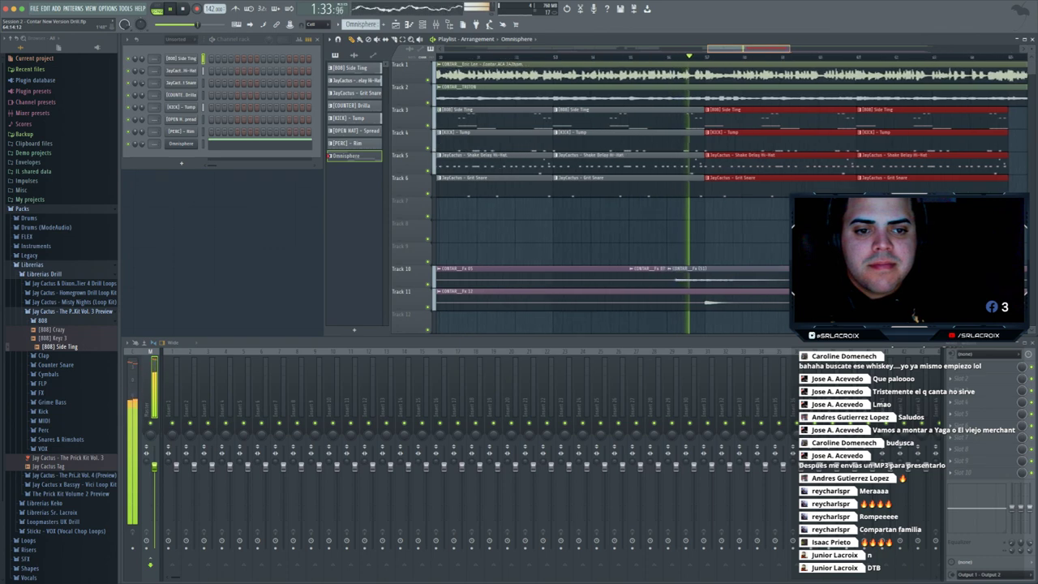
- Move the Fx audio clip overlapping Fx 07 just before bar 57 from Track 10 up to Track 9, and play the transition
key("space")
left_click_drag(763, 273, 762, 250)
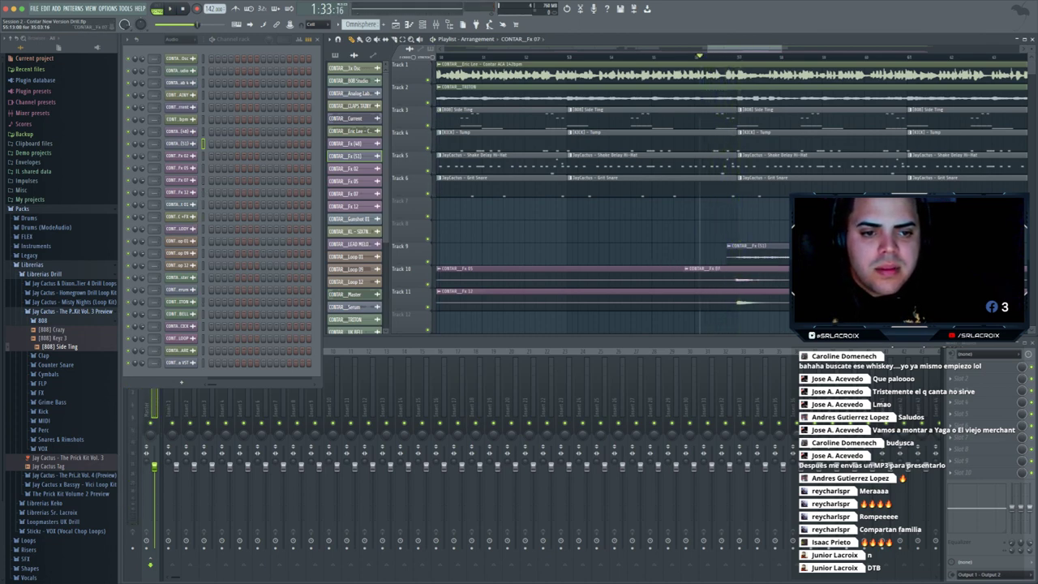
left_click(750, 271)
key("space")
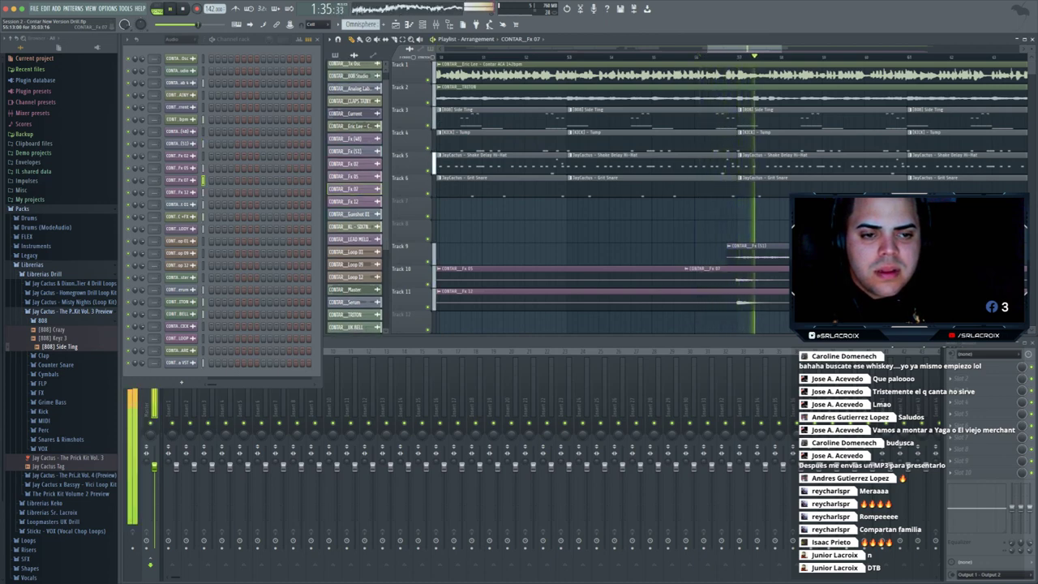
- Trim the start of the bar 57 drum clips on Tracks 4 to 6 to the end of bar 58, and play the break
left_click_drag(714, 49, 759, 49)
key("space")
scroll(612, 195, "right", 3)
left_click_drag(505, 209, 714, 154)
key("space")
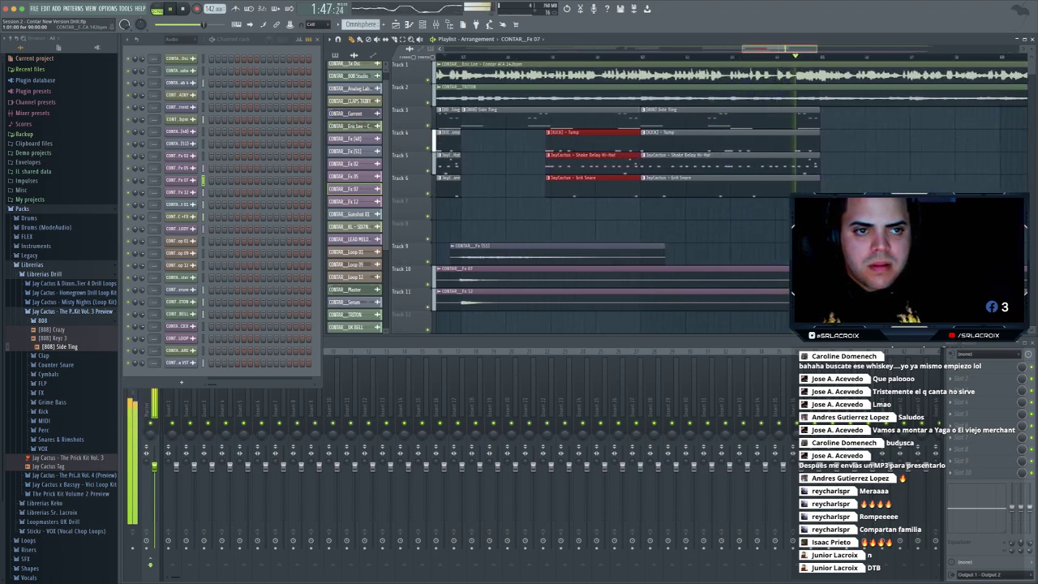
key("space")
scroll(616, 195, "down", 2)
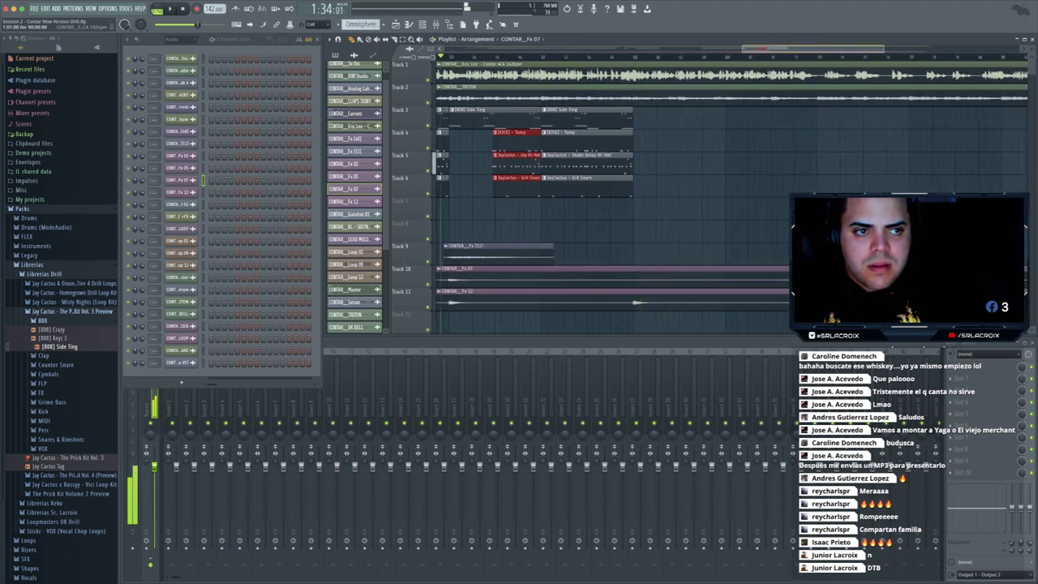
- Copy the Omnisphere, 808 and drum clips of bars 5 to 16 on Tracks 3 to 6 to bar 65, and play them
scroll(617, 194, "up", 5)
scroll(617, 195, "left", 10)
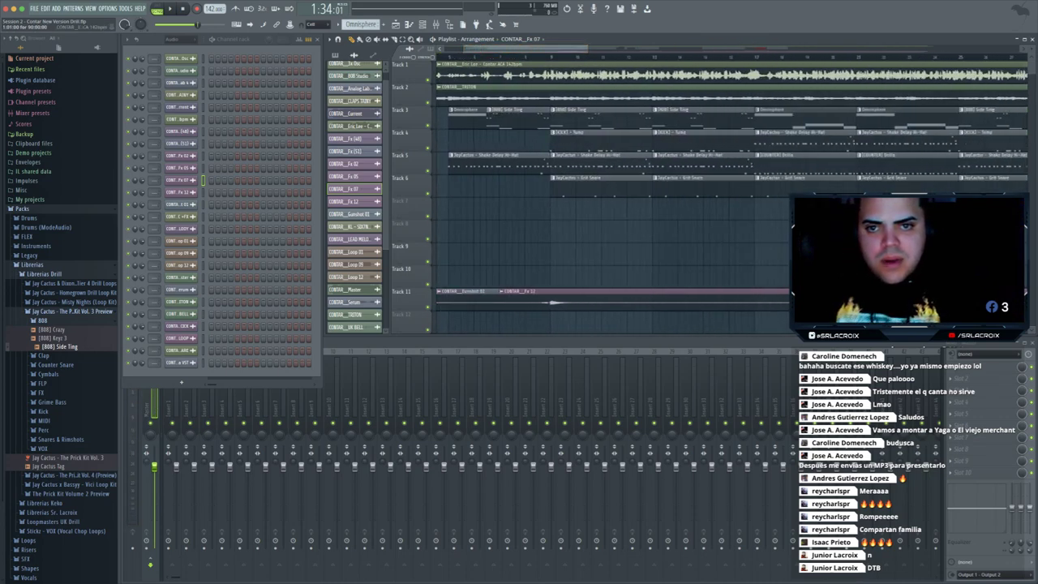
left_click_drag(441, 101, 646, 240)
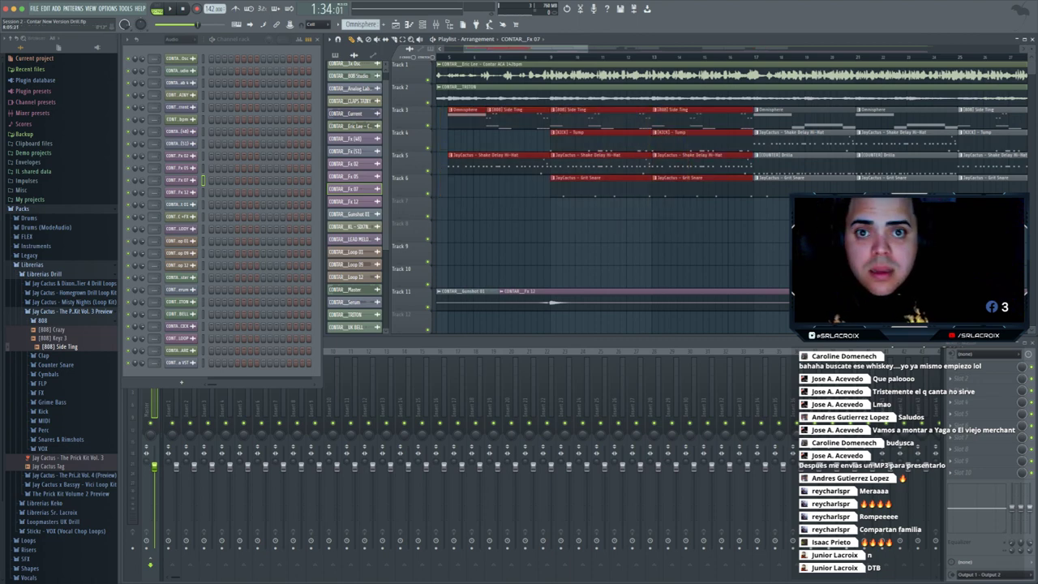
scroll(646, 240, "right", 15)
left_click_drag(848, 48, 850, 48)
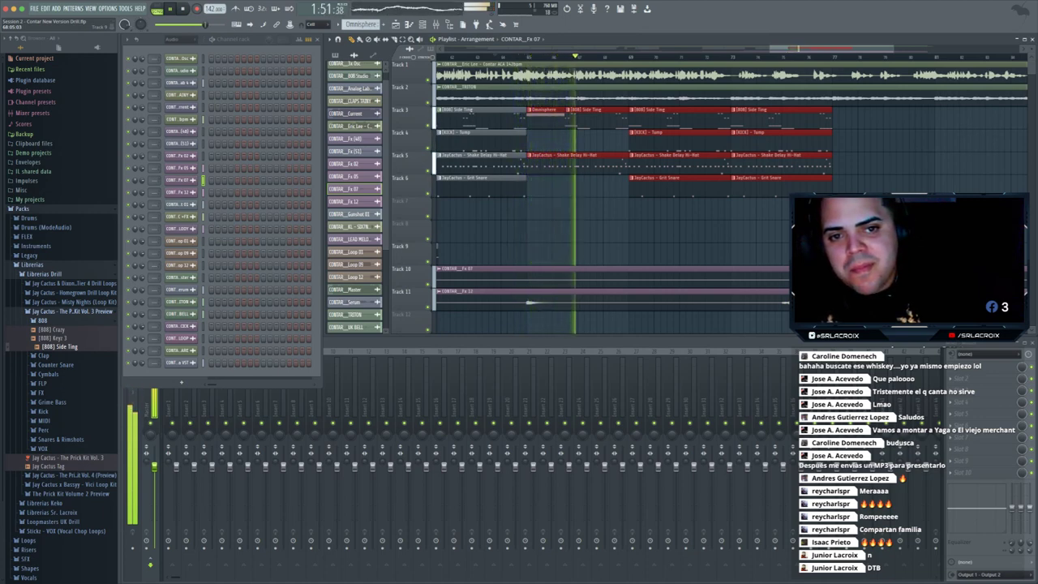
key("space")
- Add a Grit Snare clip on Track 6 from 66:13 to bar 69, and play the section
left_click(516, 184)
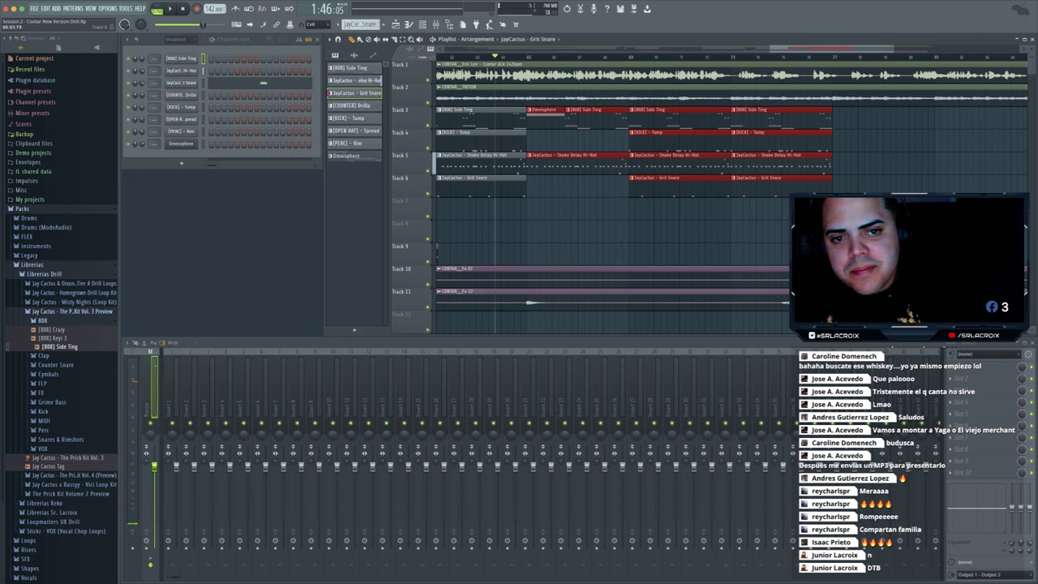
left_click(532, 185)
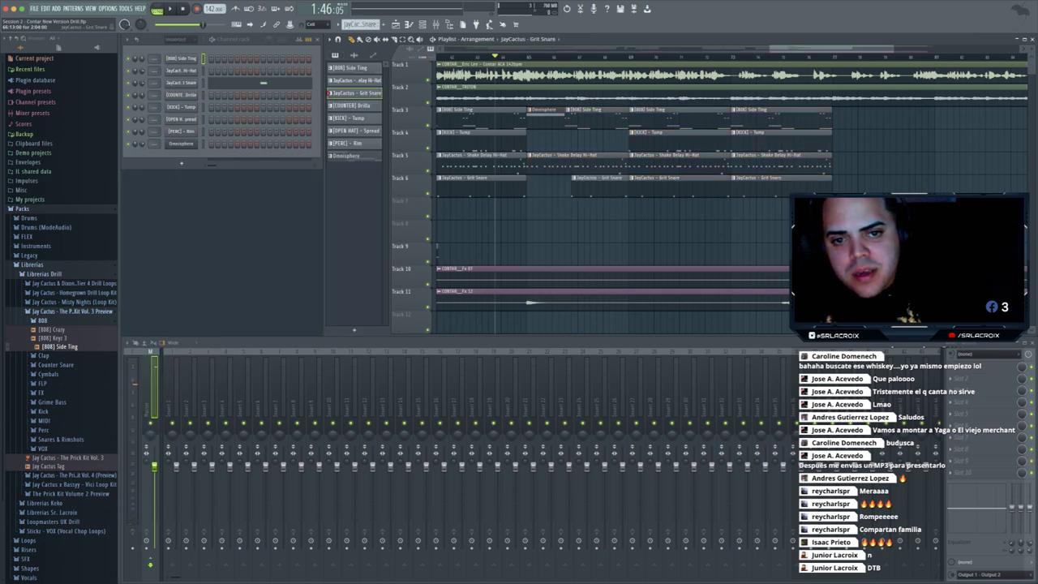
key("space")
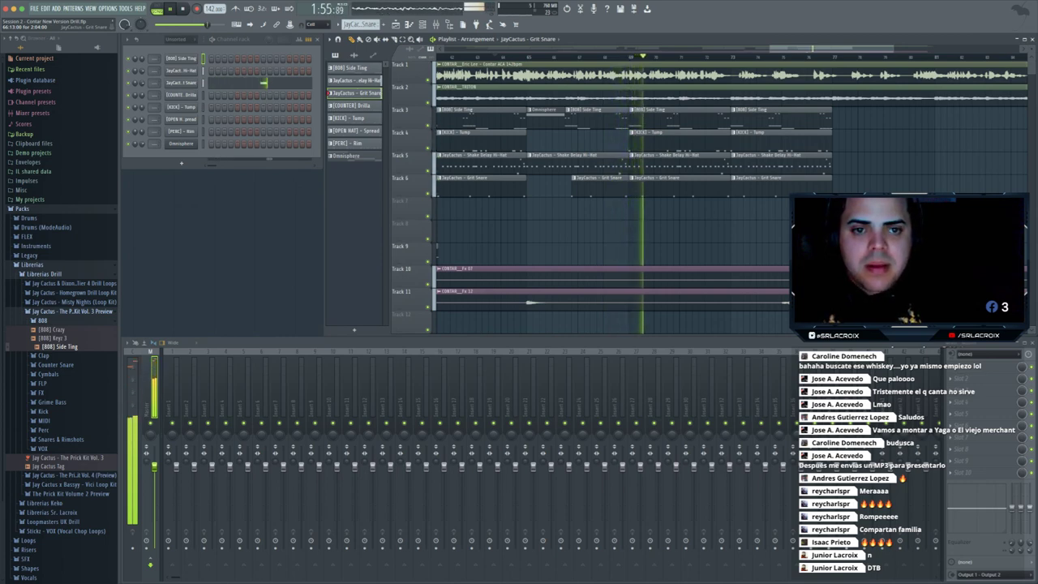
- Duplicate the four-bar 808 and drum clips from bar 73 on Tracks 3 to 6 to bar 77
scroll(730, 194, "left", 6)
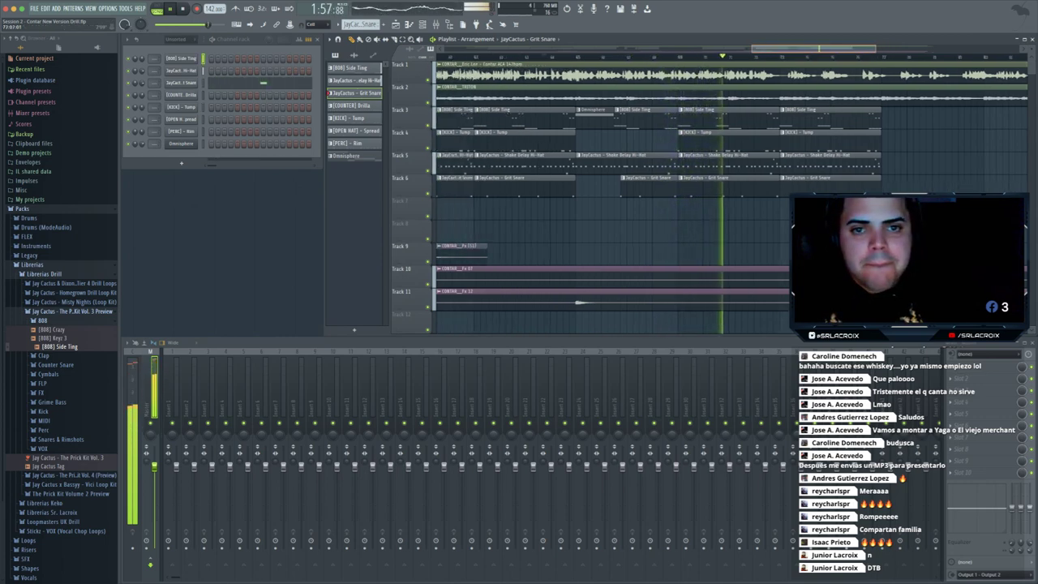
scroll(729, 194, "right", 4)
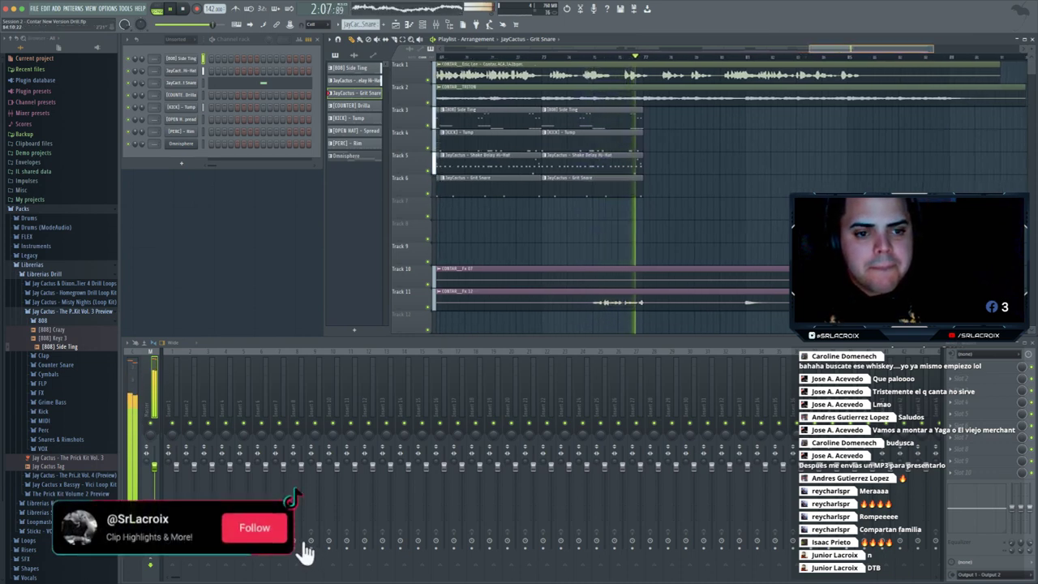
key("space")
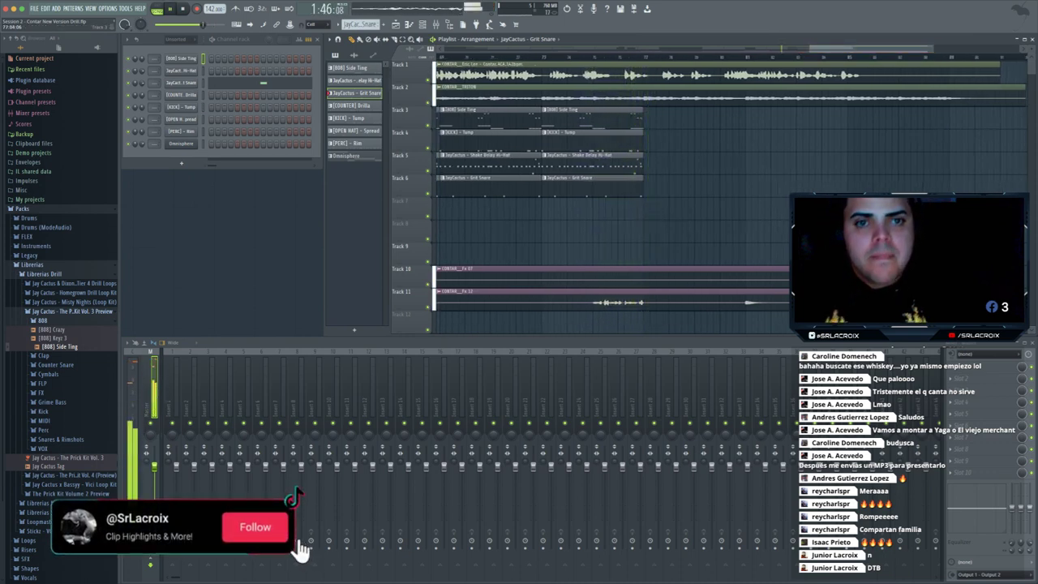
left_click_drag(656, 106, 582, 219)
key("super+b")
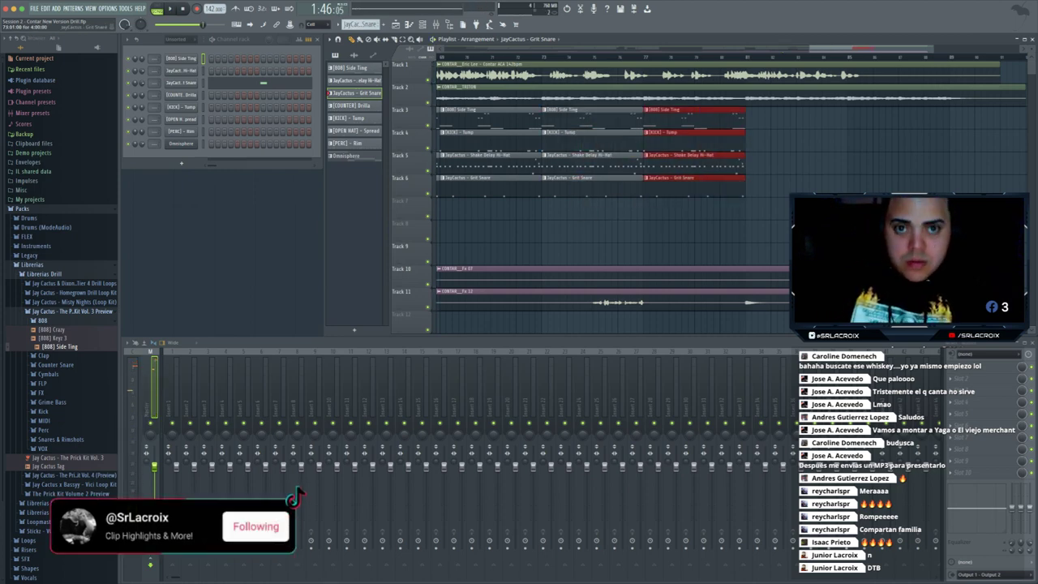
- Duplicate the four-bar 808 and drum clips on Tracks 3 to 6 to bars 81 and 85, and play them
key("ctrl+b")
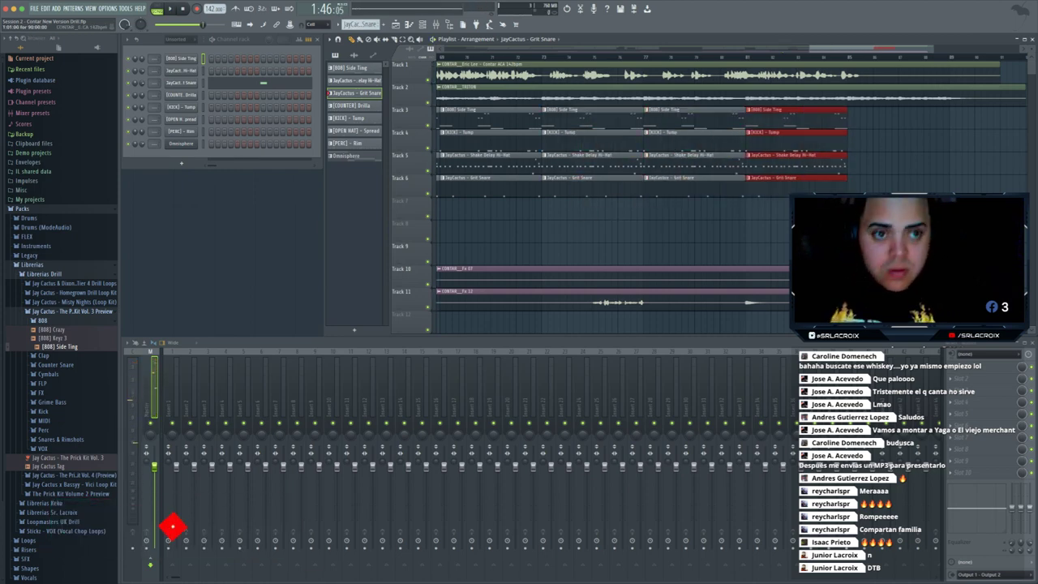
key("ctrl+b")
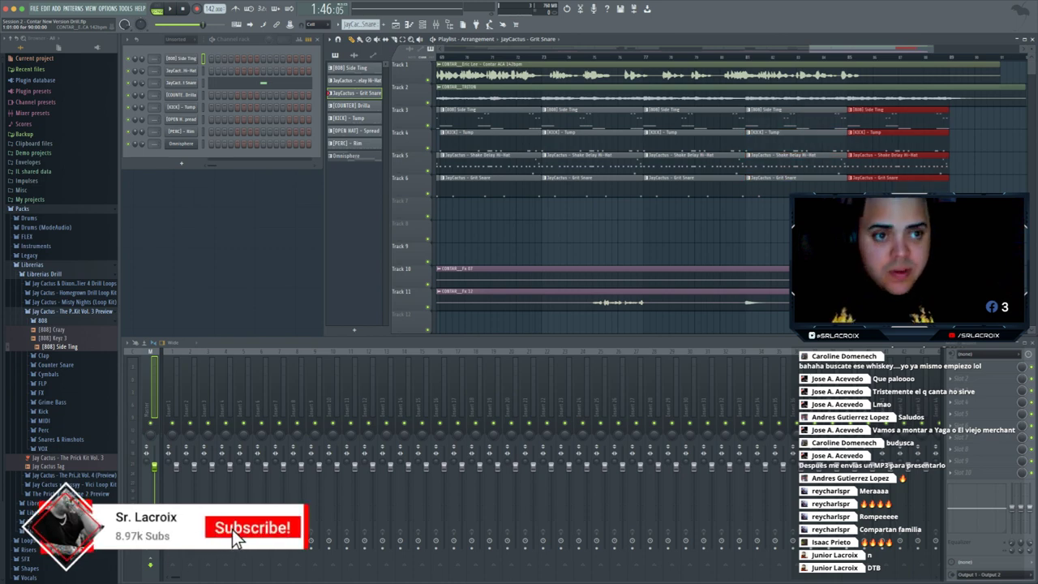
key("space")
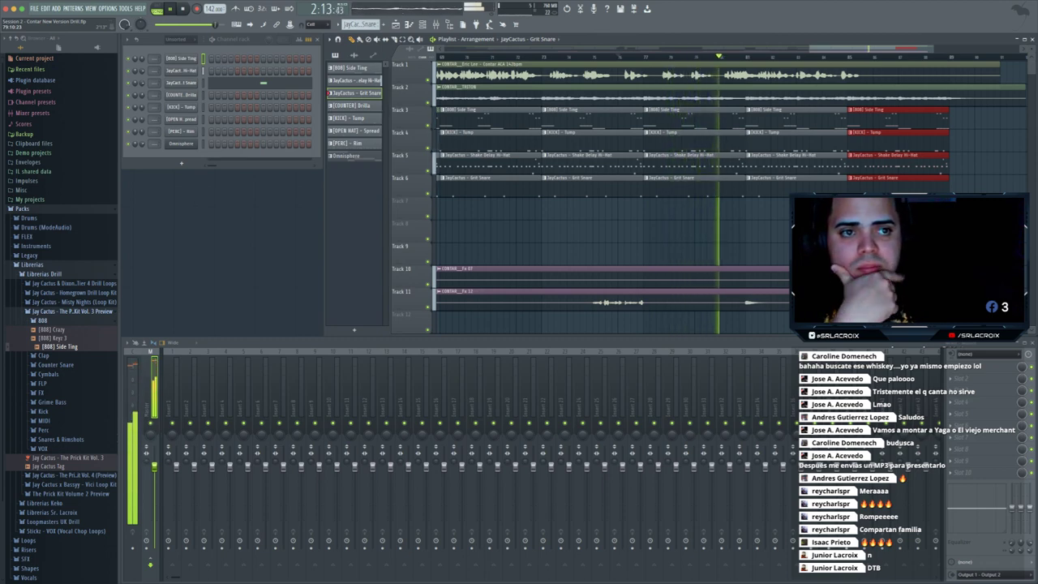
left_click_drag(810, 49, 429, 52)
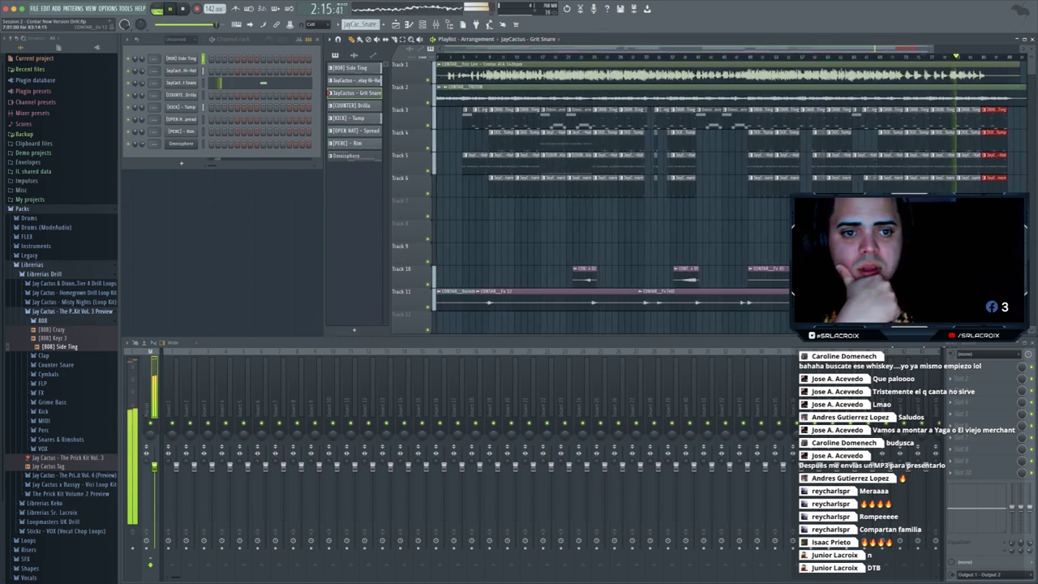
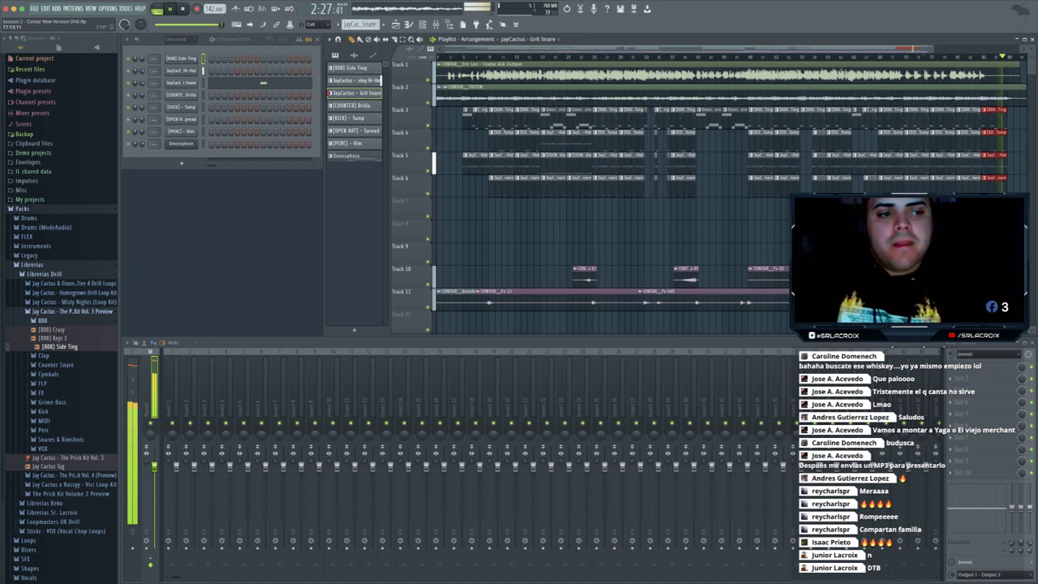
key("space")
- Move the Fx 12 clip from Track 11 down to Track 12 and split off its final hit just before bar 88
scroll(454, 162, "up", 6)
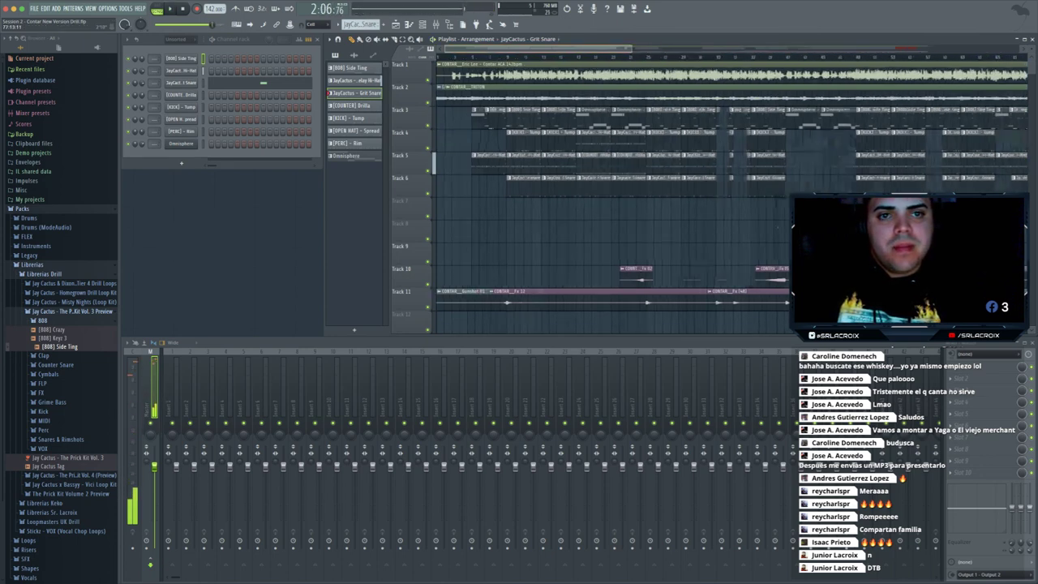
scroll(613, 194, "right", 10)
scroll(613, 195, "right", 10)
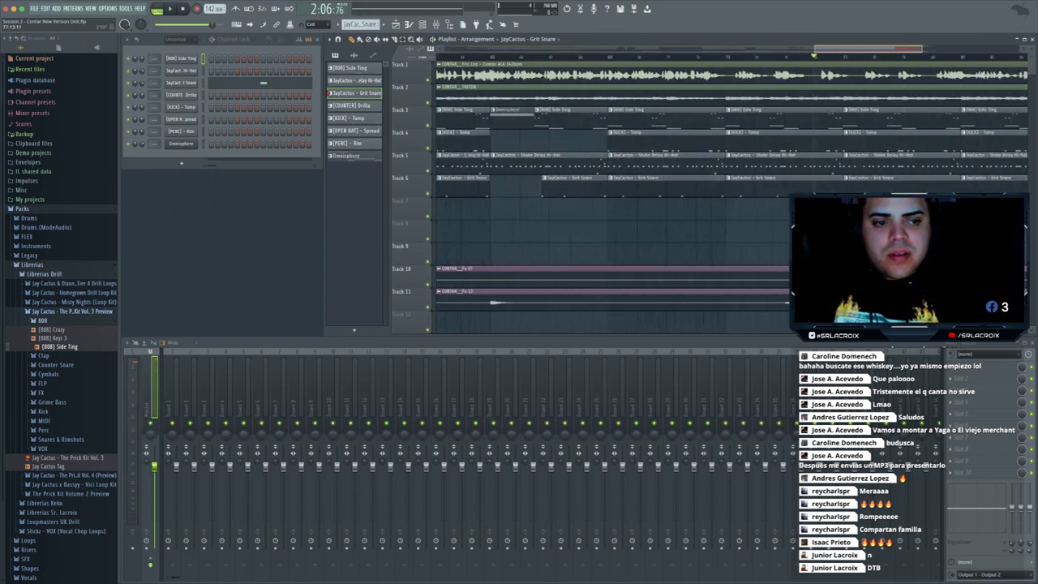
left_click(613, 297)
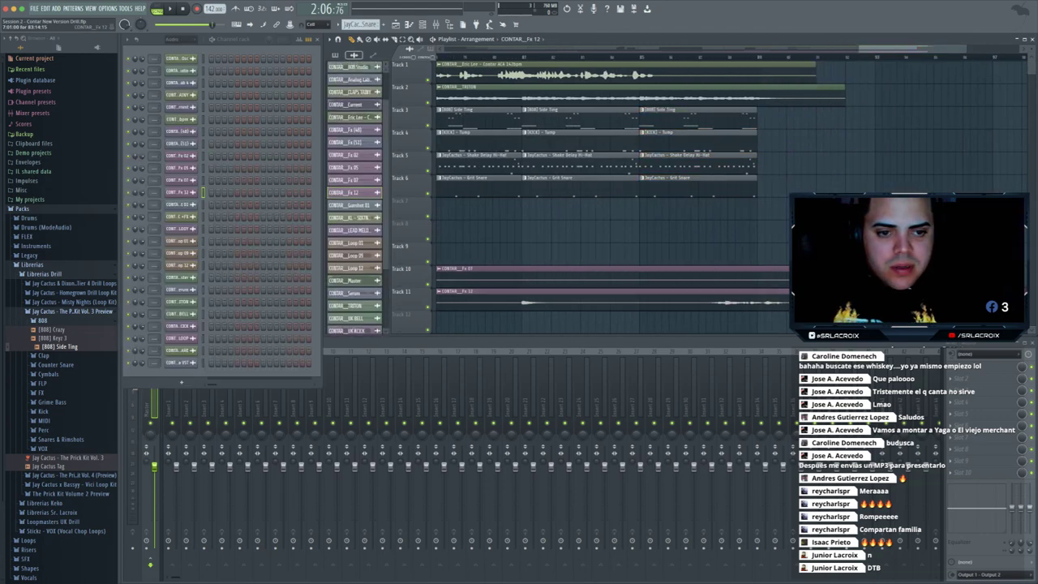
left_click_drag(613, 297, 613, 319)
scroll(608, 195, "down", 2)
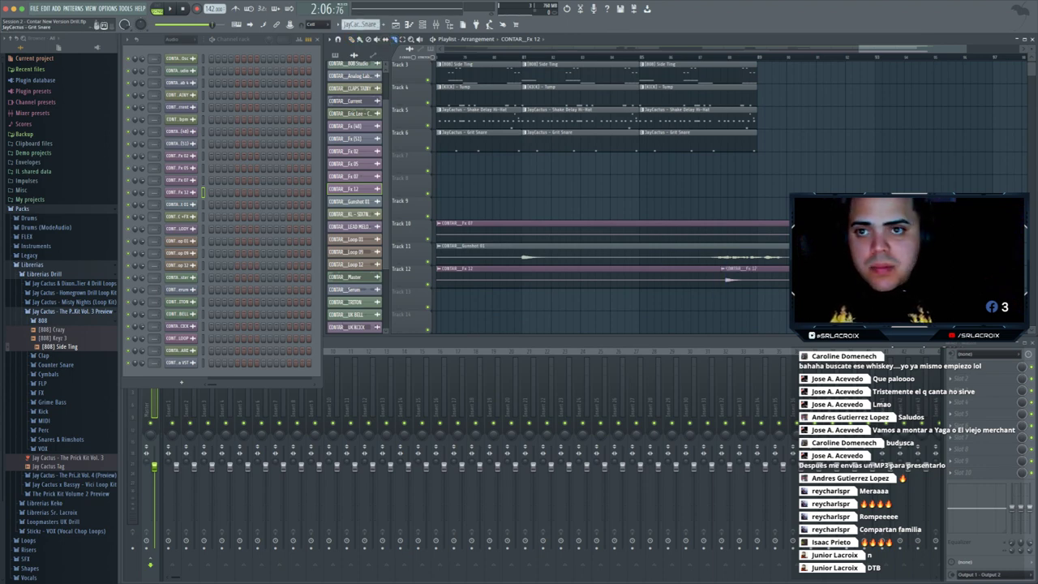
scroll(811, 279, "up", 2)
scroll(811, 278, "down", 2)
- Shift the split-off Fx 12 hit on Track 12 to about 88:14 and play the ending
left_click_drag(811, 278, 818, 278)
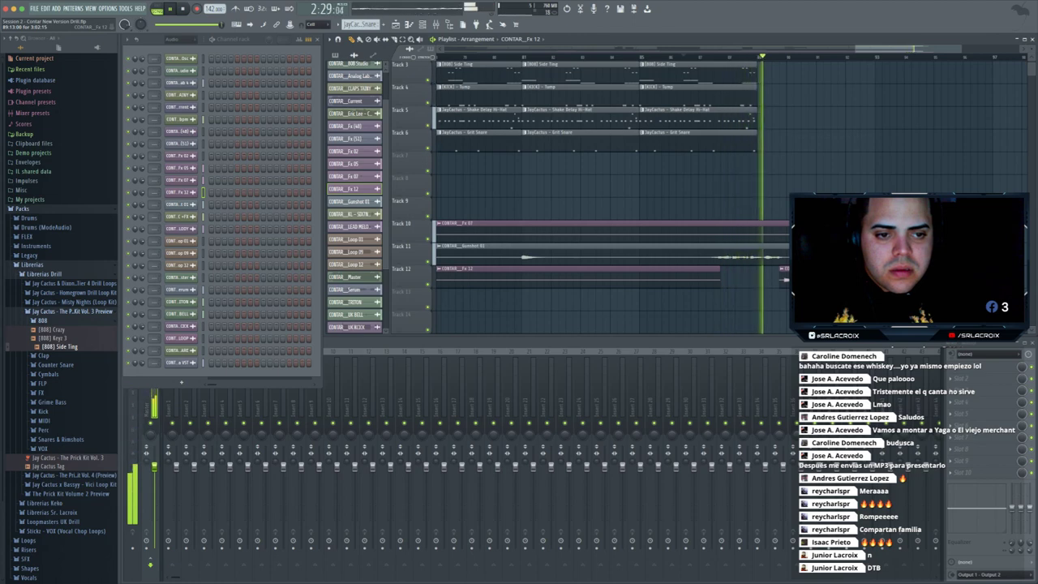
left_click_drag(784, 268, 763, 268)
key("space")
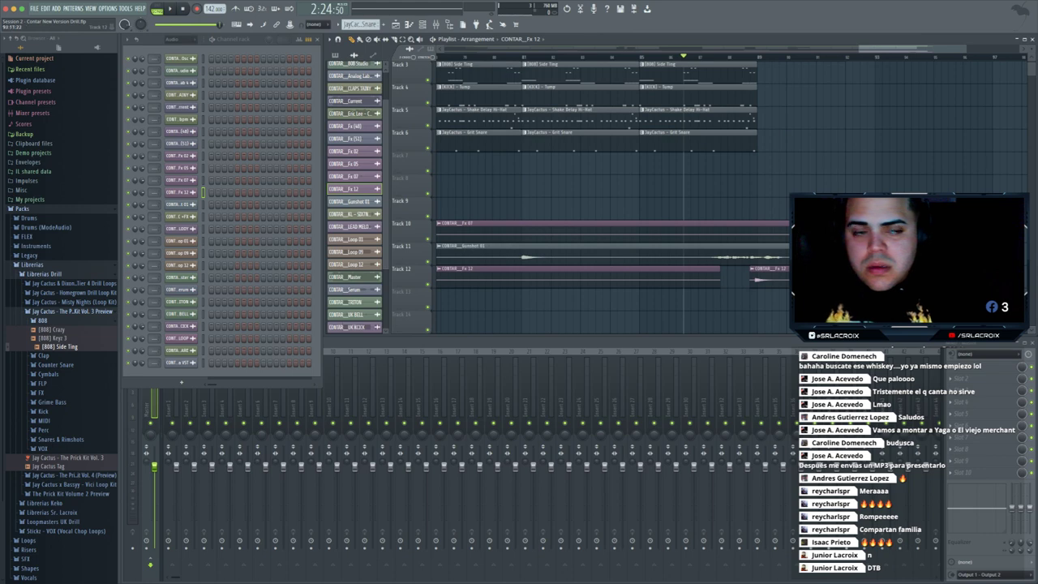
key("space")
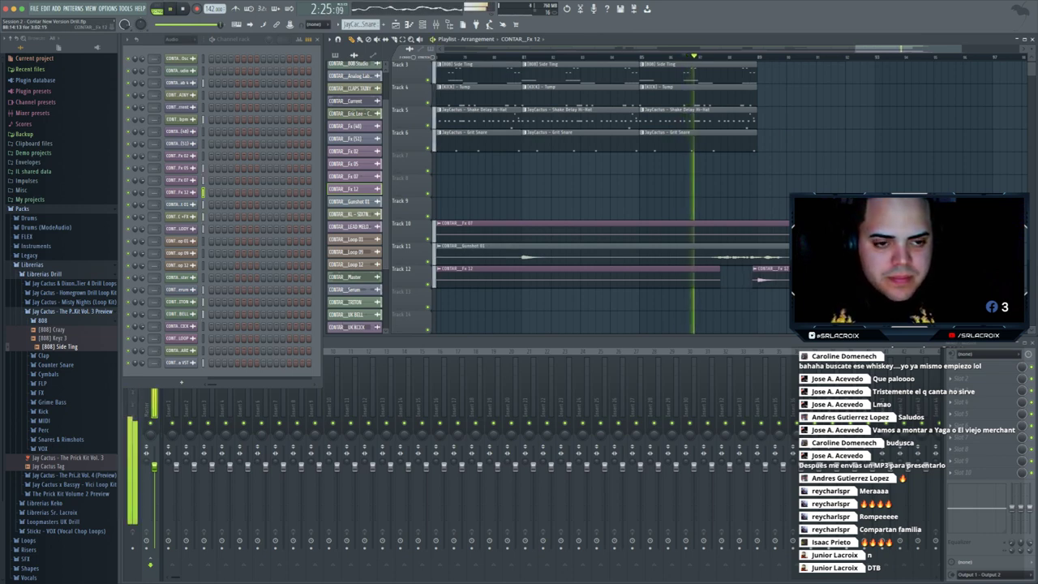
scroll(608, 195, "down", 2)
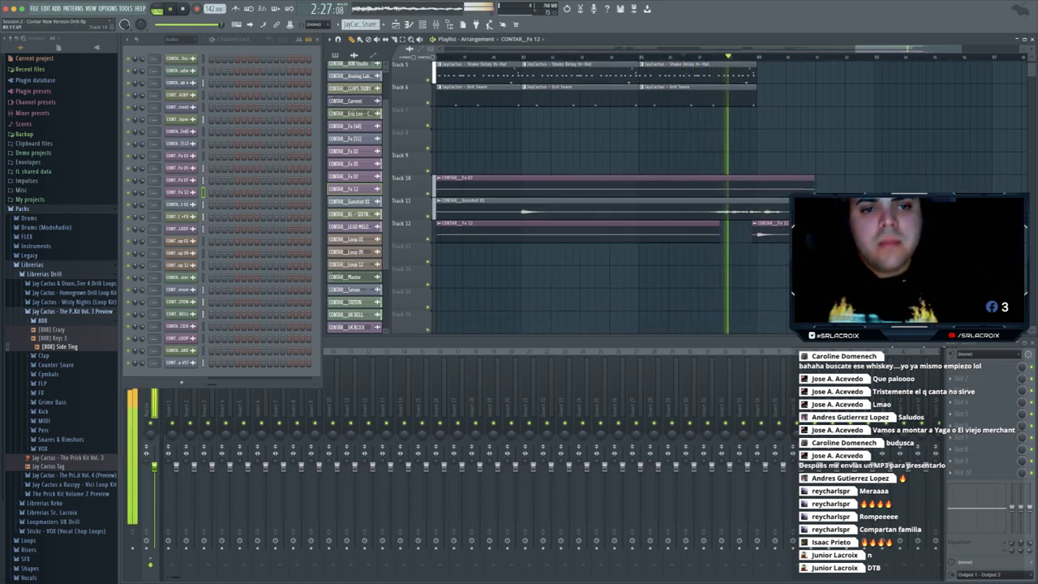
key("space")
- Display the full arrangement and play the intro from bar 5
left_click_drag(960, 48, 927, 48)
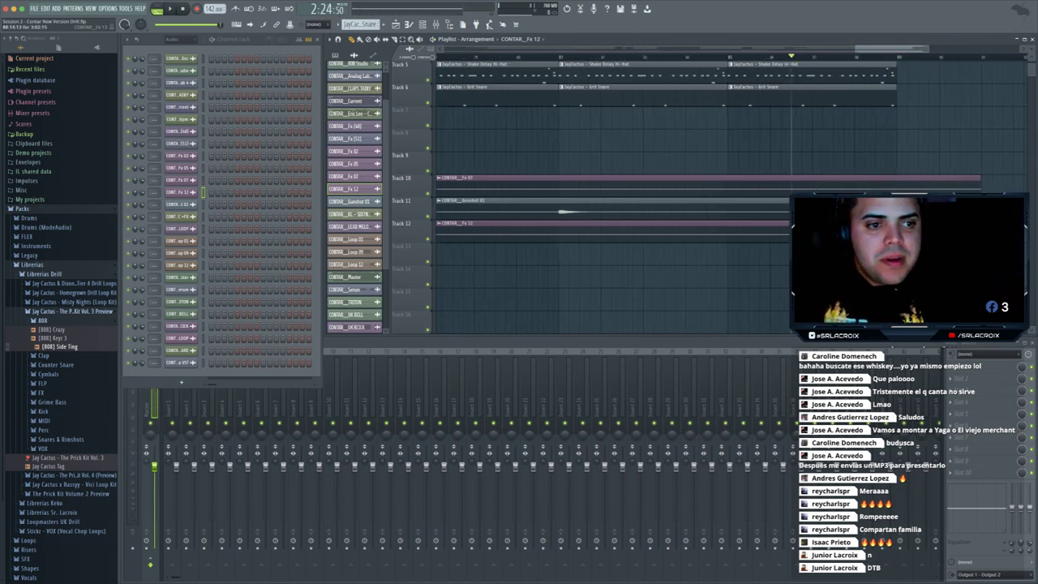
left_click_drag(856, 49, 437, 49)
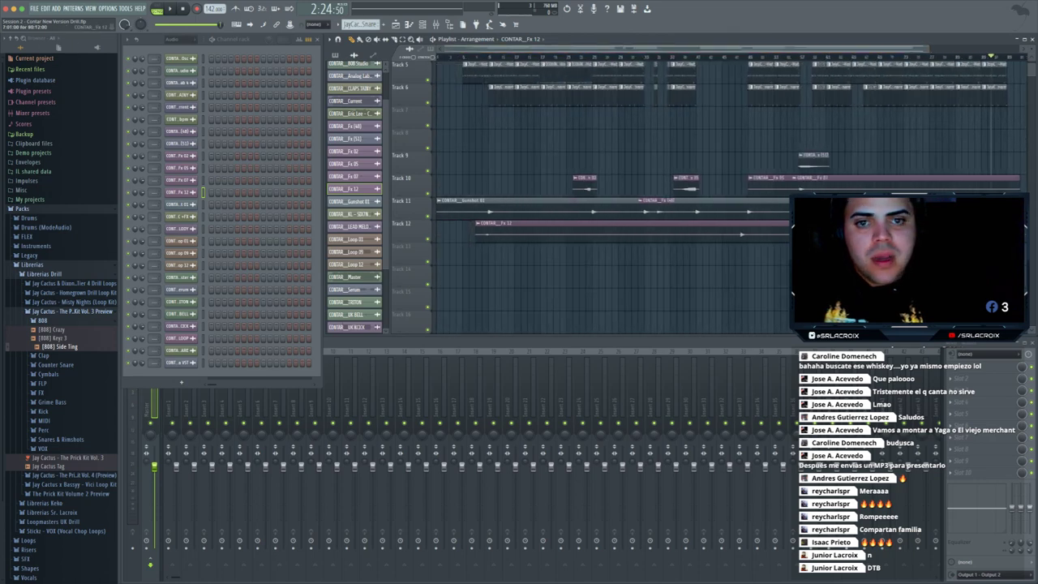
scroll(608, 162, "up", 4)
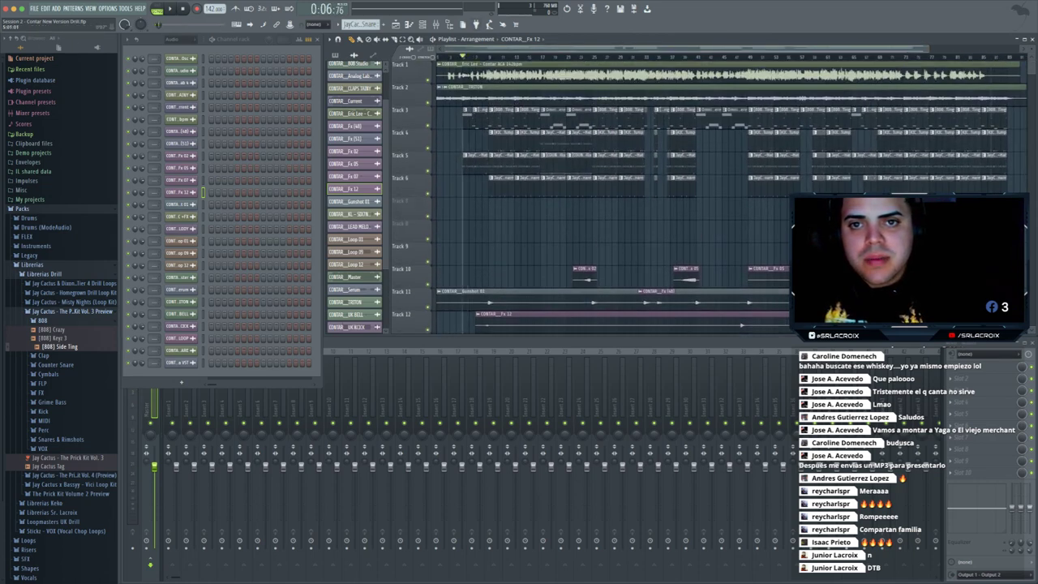
key("space")
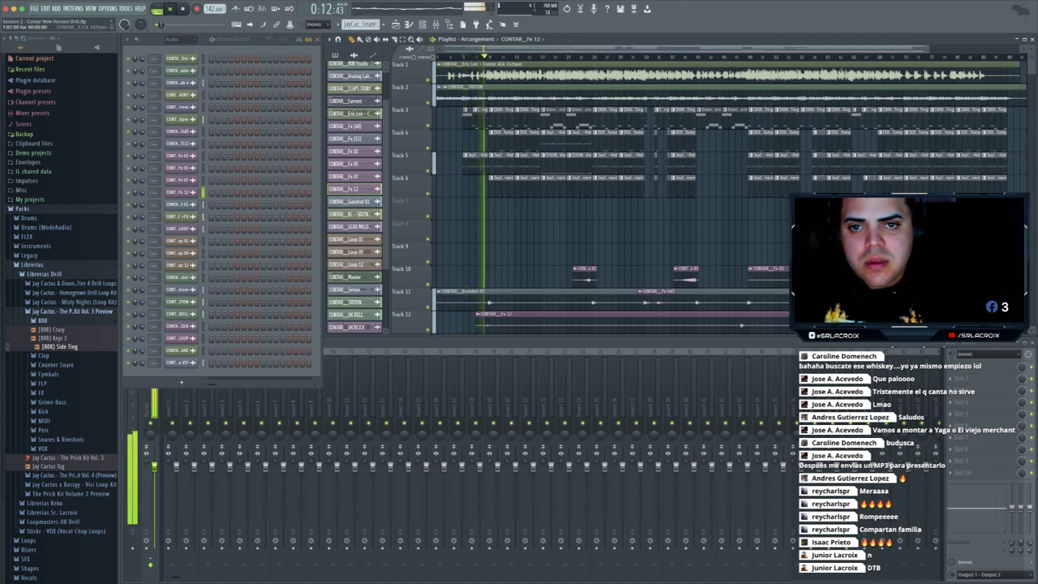
key("space")
- Audition the samples in the Impact and MISC folders of the drum kit's FX library
left_click_drag(928, 48, 565, 49)
scroll(732, 190, "right", 4)
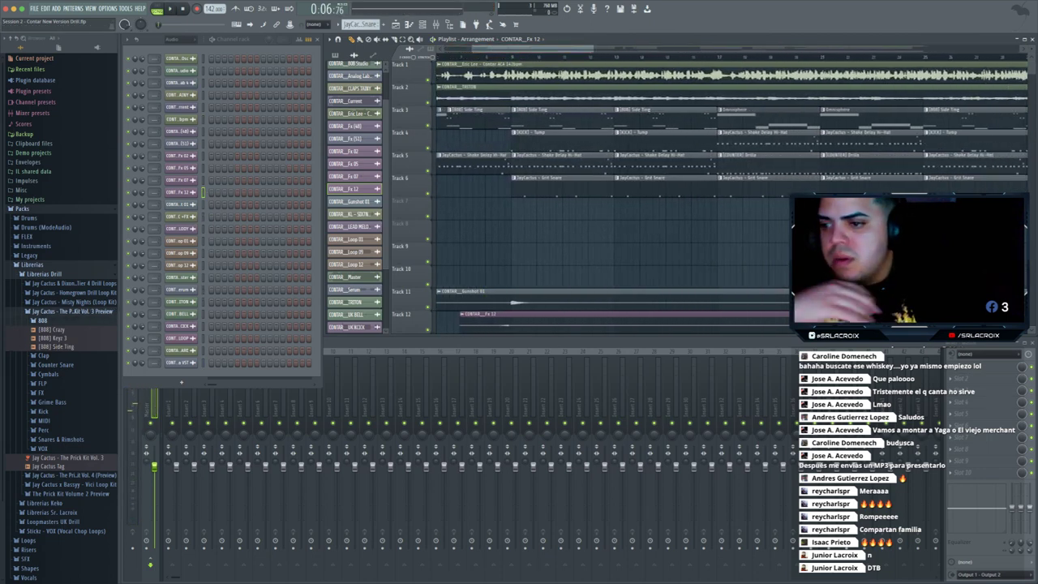
left_click(42, 320)
left_click(42, 367)
left_click(52, 377)
left_click(64, 386)
left_click(52, 376)
left_click(51, 386)
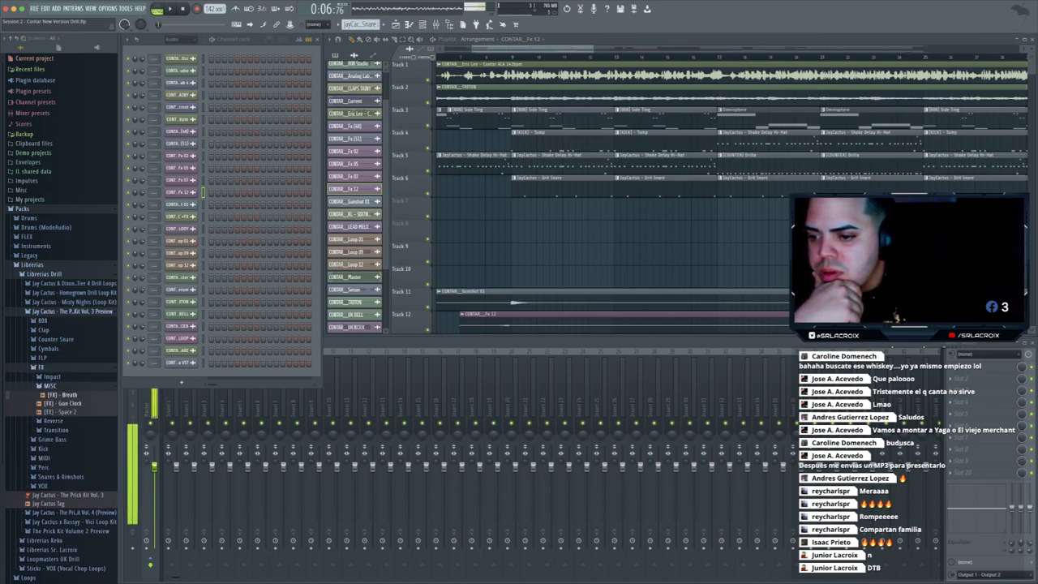
left_click(51, 386)
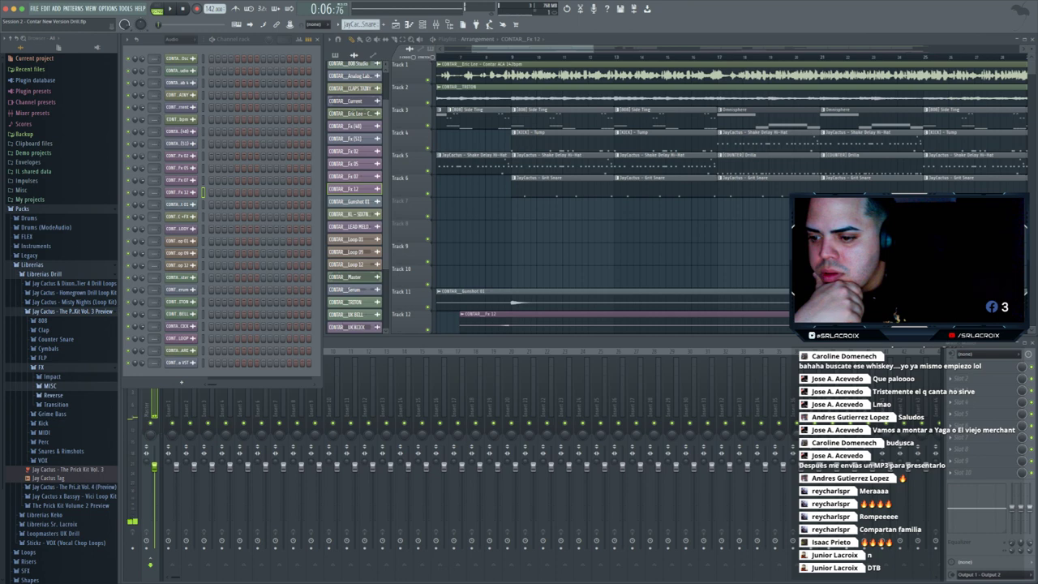
- Place the [REVERSE] - Scary sample on Track 7 from bar 7 to bar 9, and play the transition
left_click(52, 394)
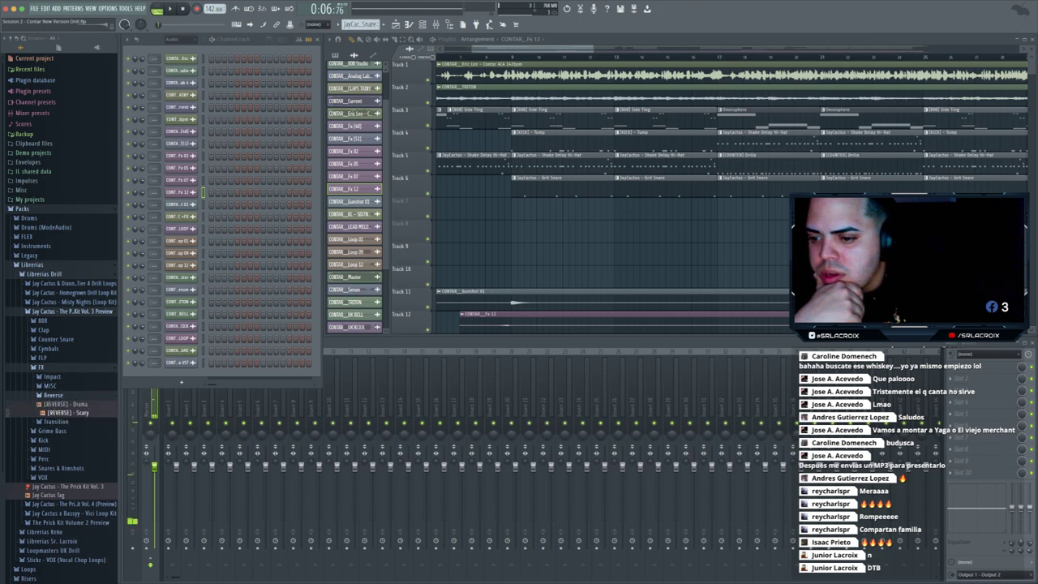
left_click_drag(591, 349, 497, 204)
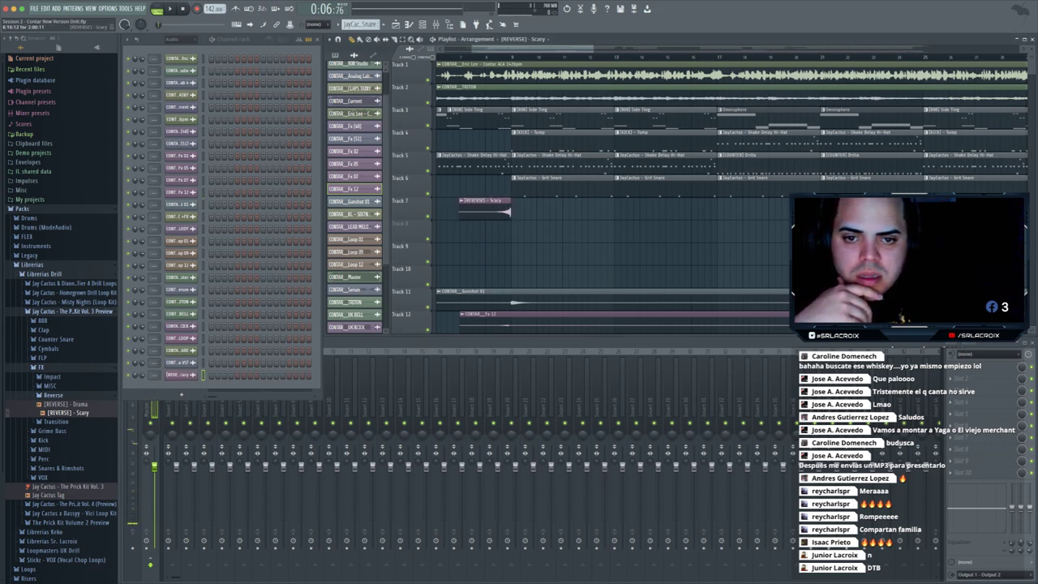
left_click_drag(593, 48, 495, 48)
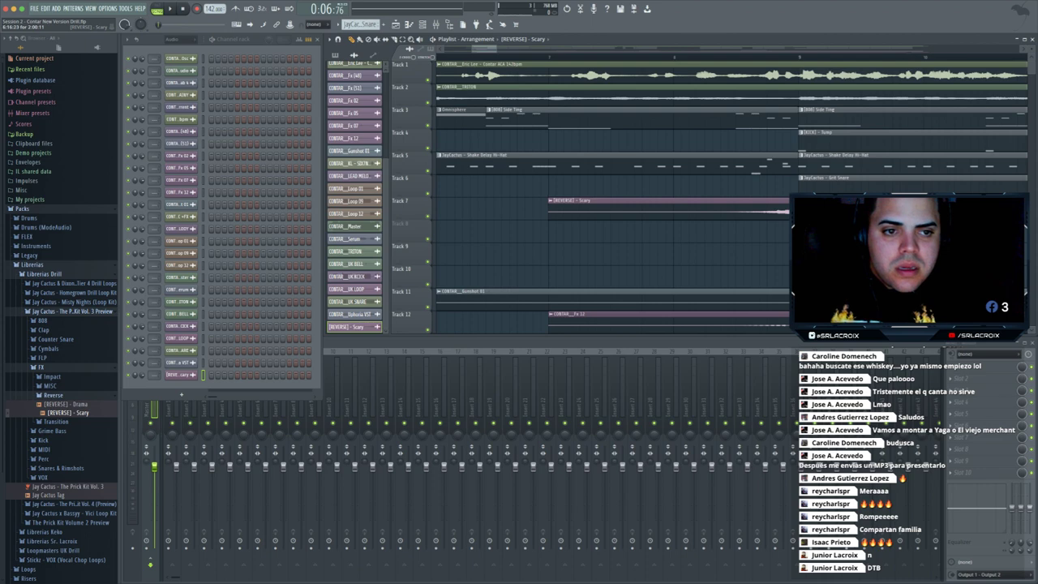
key("space")
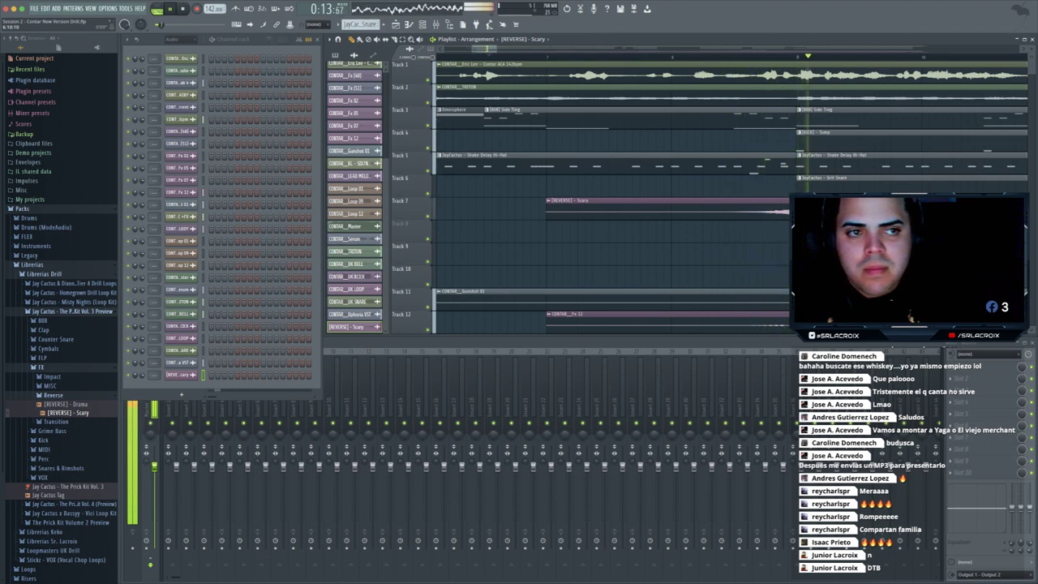
- Audition the kit's Transition samples, including Deep Impact, and check the contents of its VOX folder
left_click(54, 395)
left_click(56, 405)
left_click(78, 422)
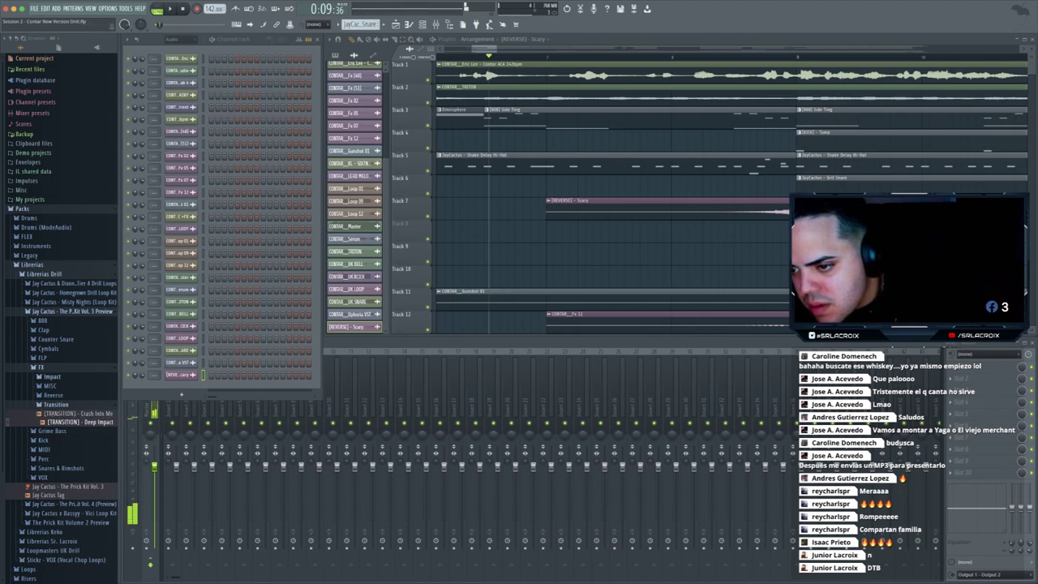
left_click(43, 368)
left_click(43, 423)
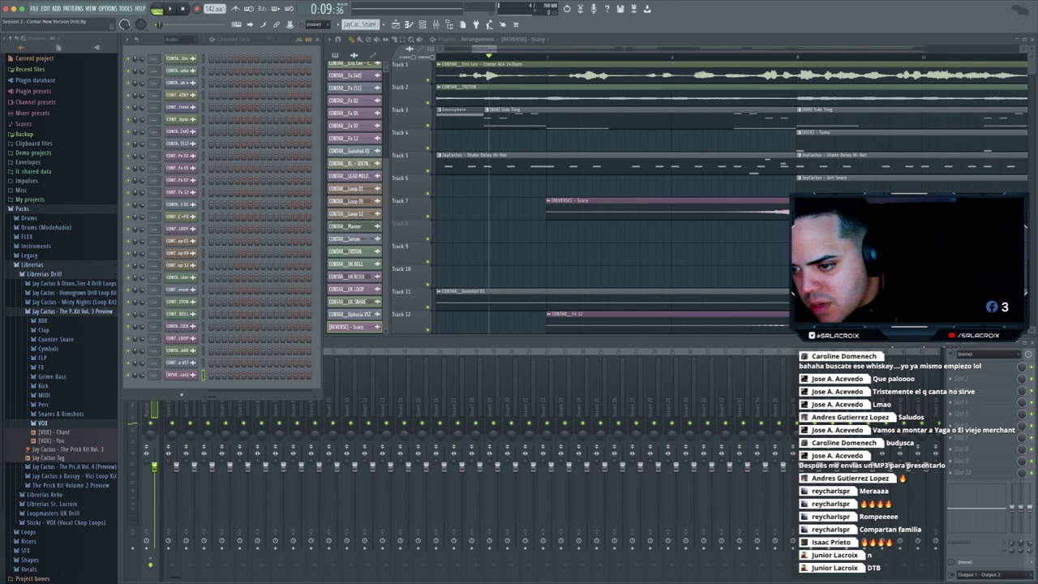
left_click(43, 422)
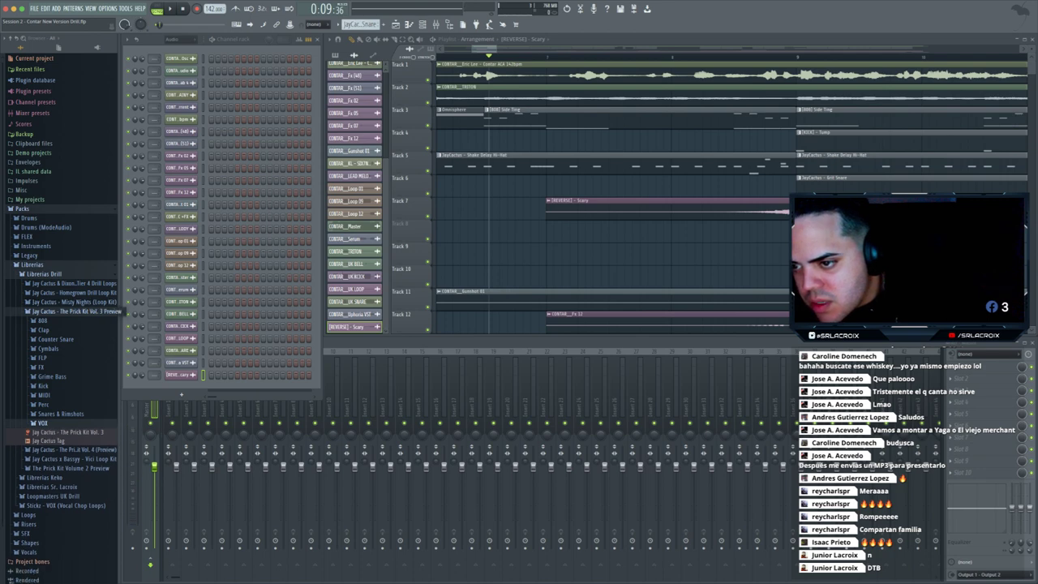
- Look through the Misty Nights, Vici and Homegrown Drill loop kits for usable sounds
left_click(74, 311)
left_click(74, 302)
left_click(74, 301)
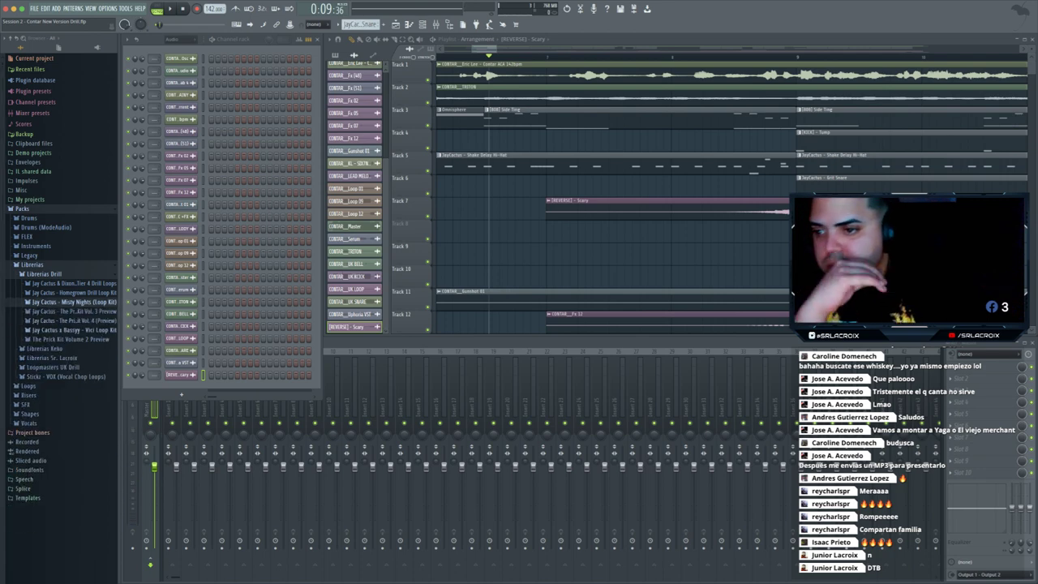
left_click(73, 330)
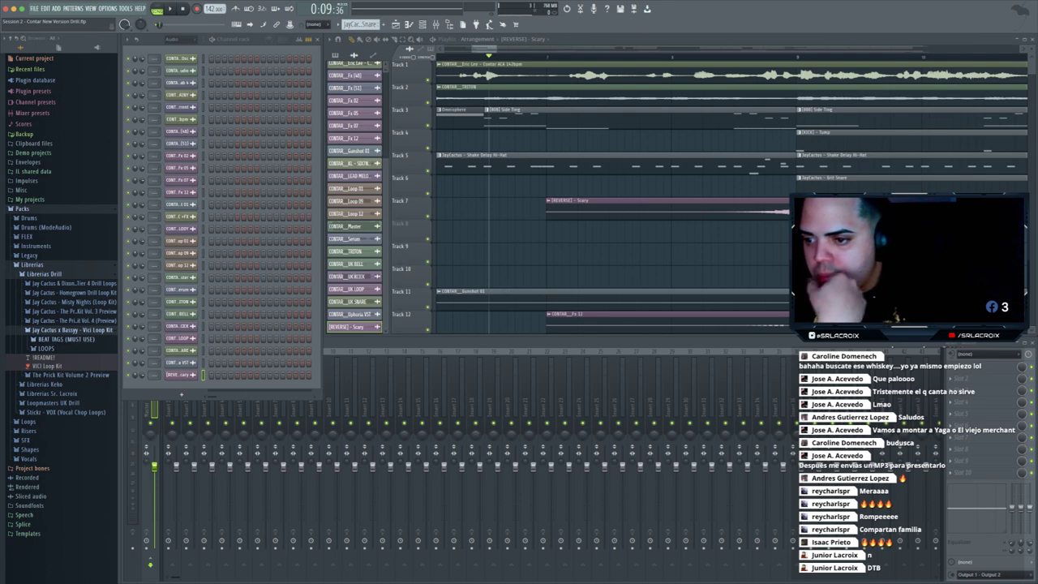
left_click(73, 330)
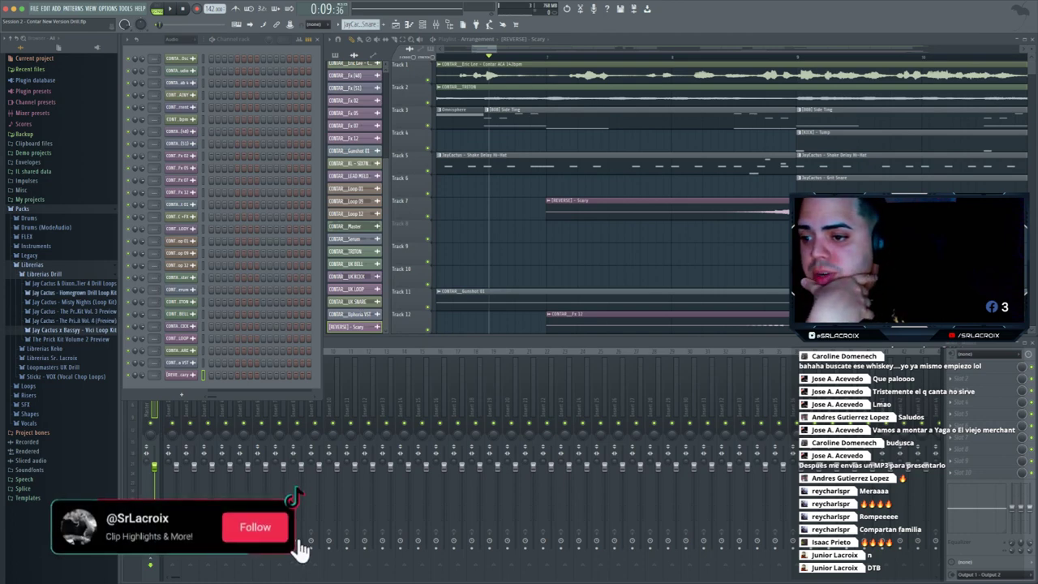
left_click(73, 293)
left_click(73, 293)
left_click(73, 301)
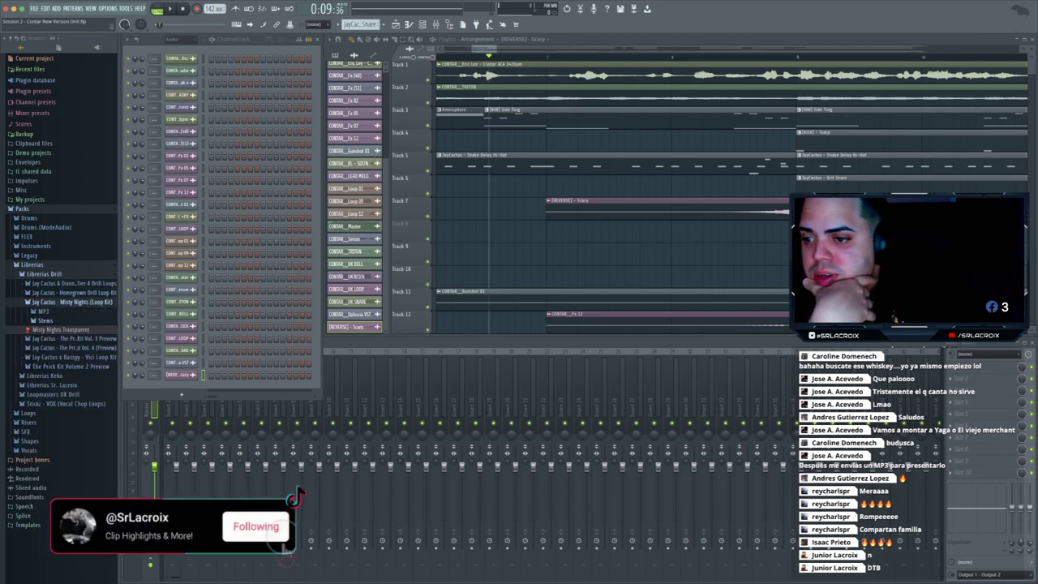
left_click(47, 320)
left_click(47, 320)
left_click(73, 301)
- Check the Jay Cactus stems in the Tier 4 Drill Loops pack, including the All Rise folder
left_click(73, 283)
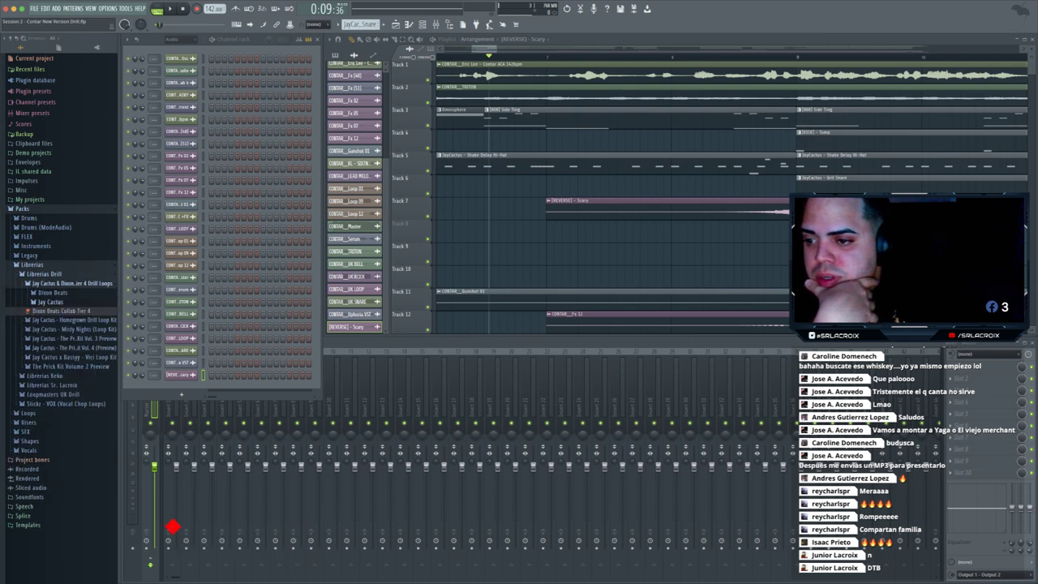
left_click(50, 301)
left_click(60, 312)
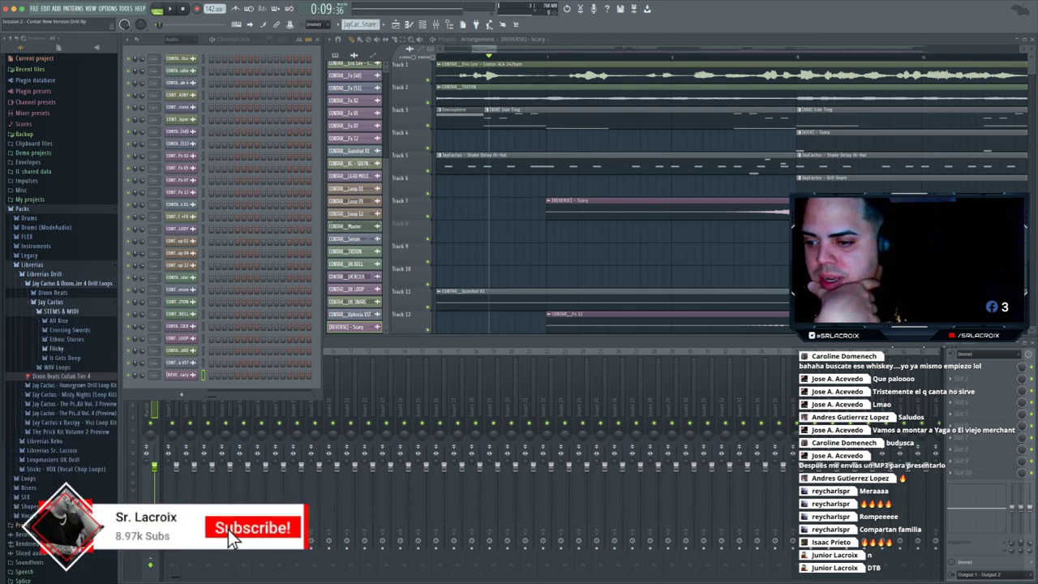
left_click(58, 320)
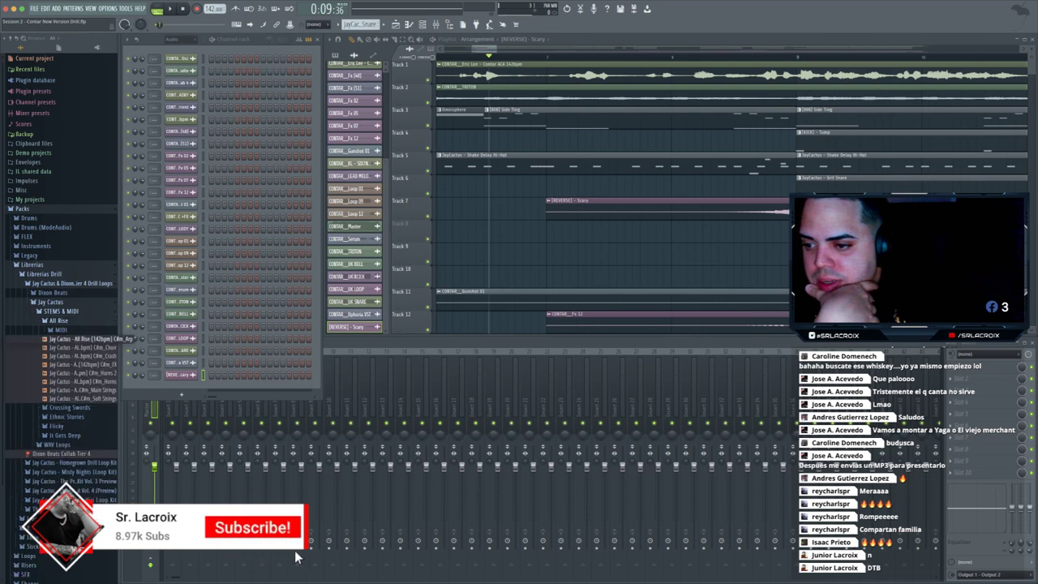
left_click(59, 320)
left_click(61, 311)
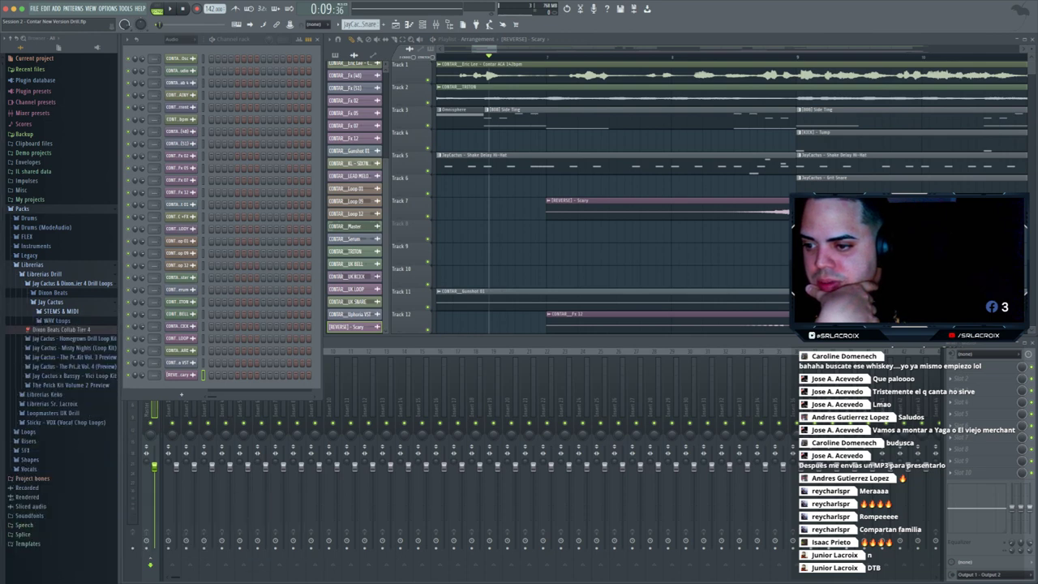
- Look through the Jay Cactus WAV loops, the Dinon Beats folders and the Vici Loop Kit for usable sounds
left_click(56, 321)
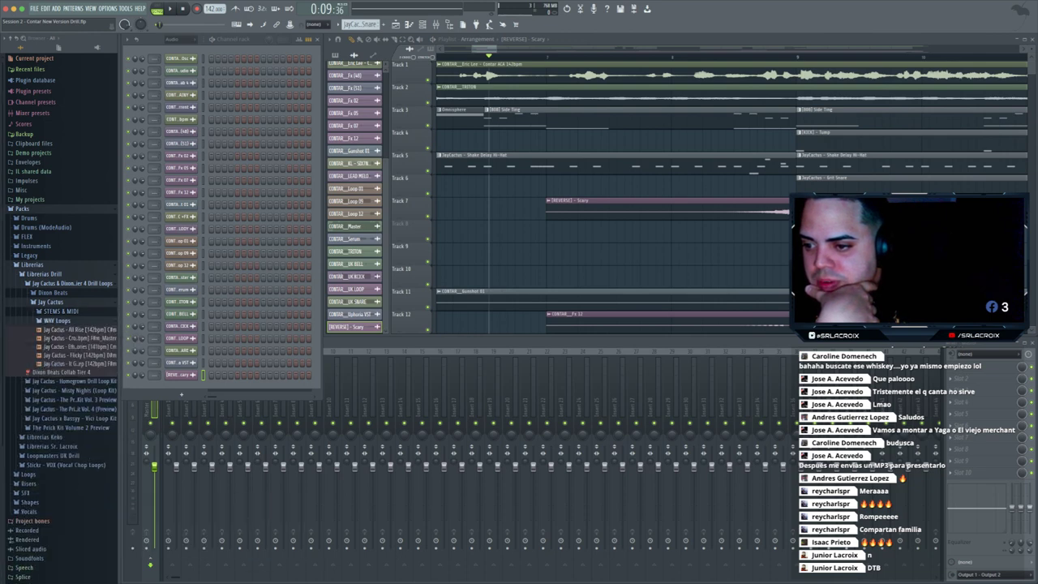
left_click(57, 320)
left_click(51, 302)
left_click(52, 293)
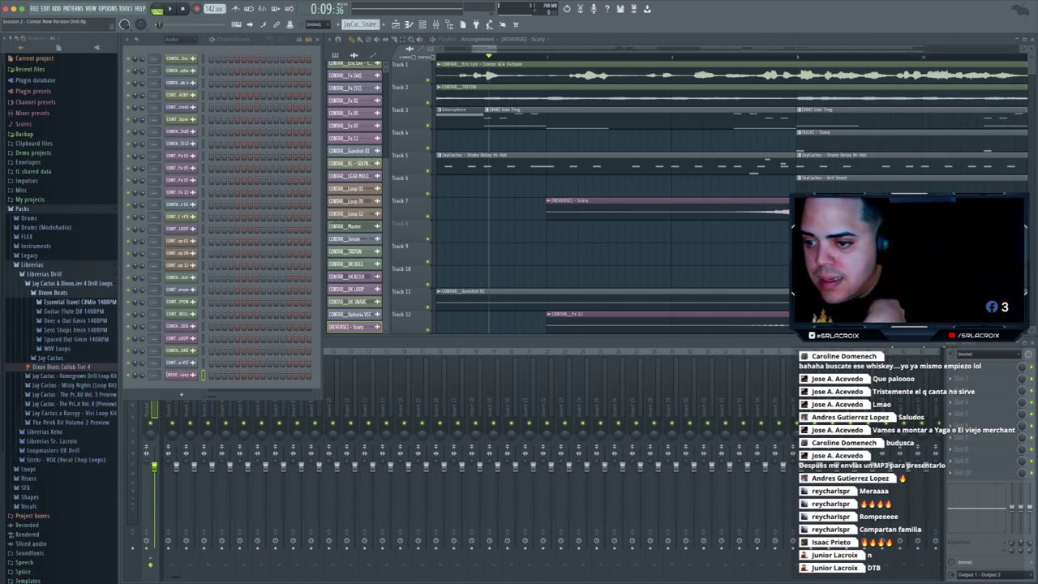
left_click(53, 293)
left_click(73, 283)
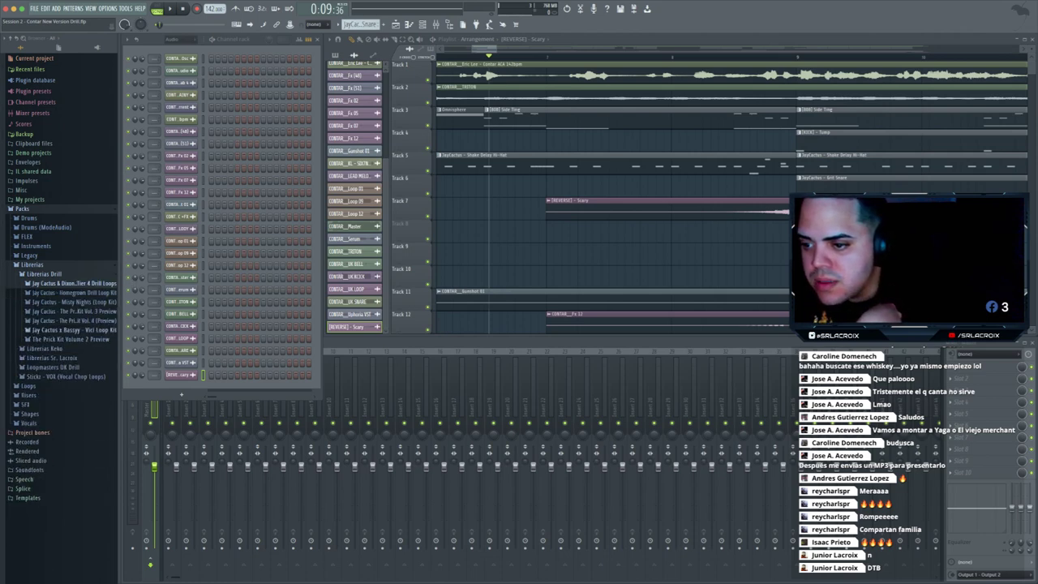
left_click(73, 330)
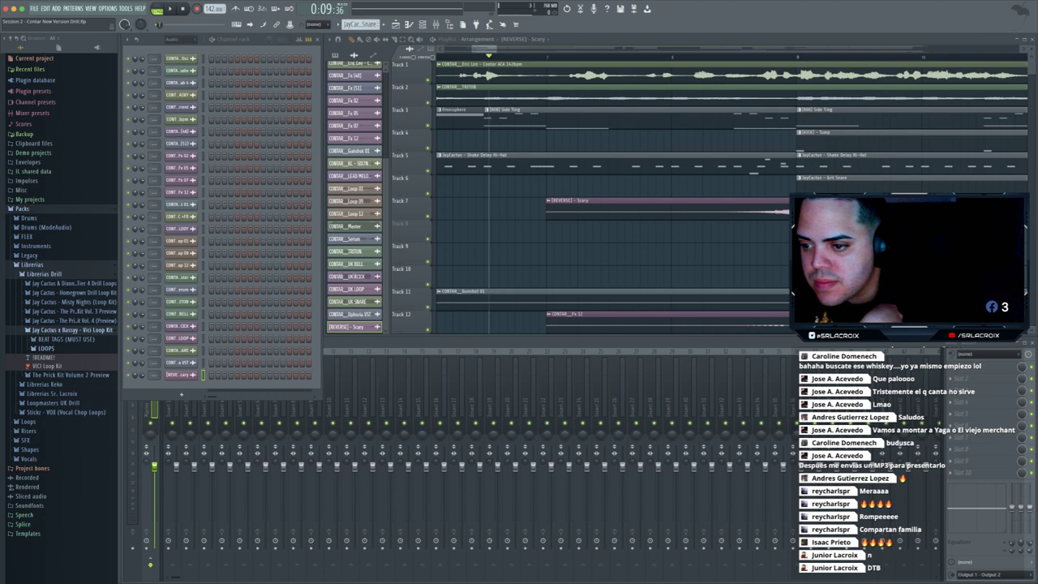
left_click(46, 348)
left_click(46, 348)
left_click(73, 330)
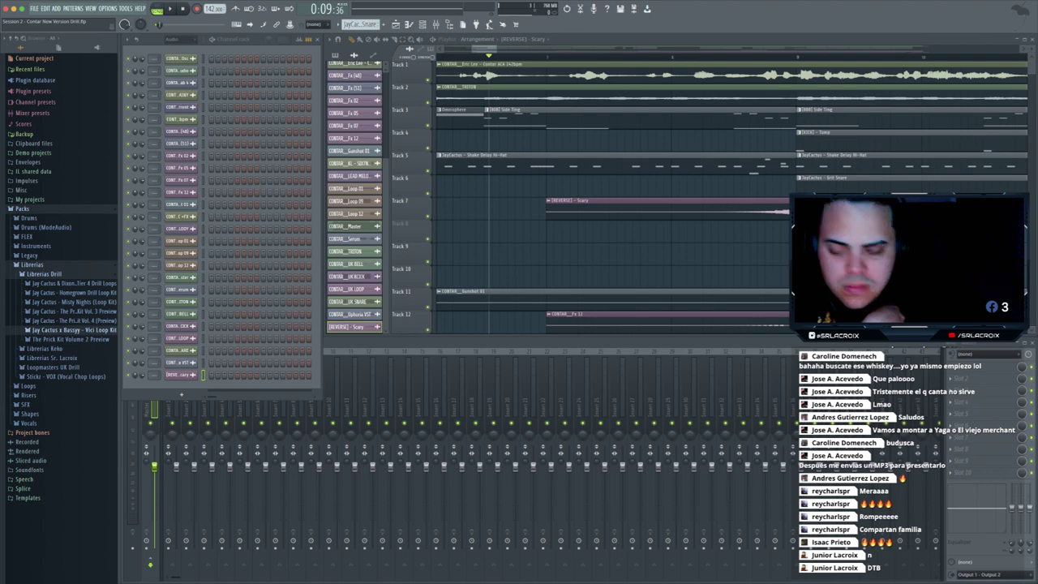
- Audition the snares in the UK Drill drum kit from the Sr. Lacroix library, up to UK Drill - Snare (7)
left_click(45, 273)
left_click(52, 292)
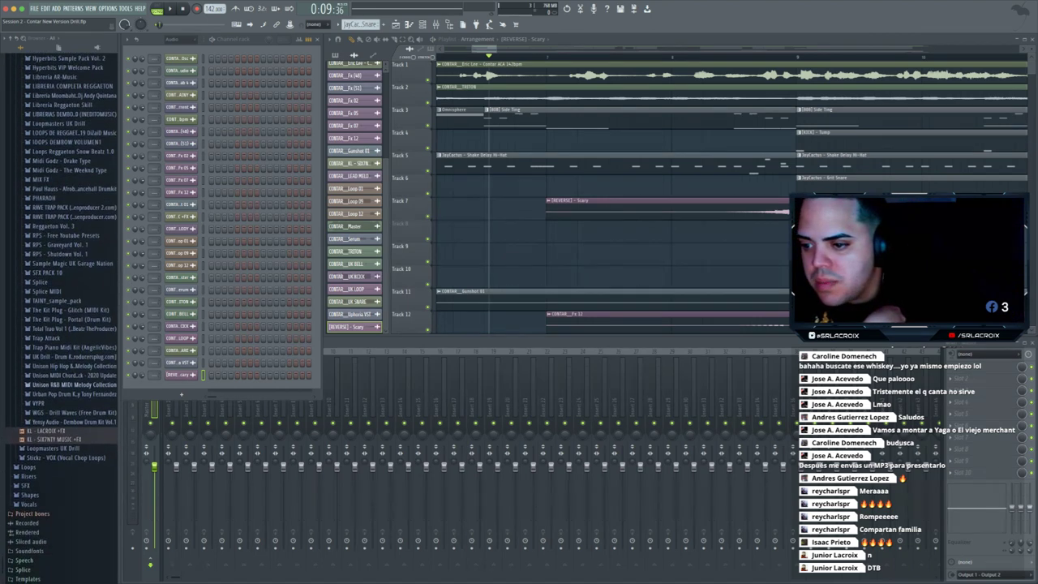
left_click(73, 357)
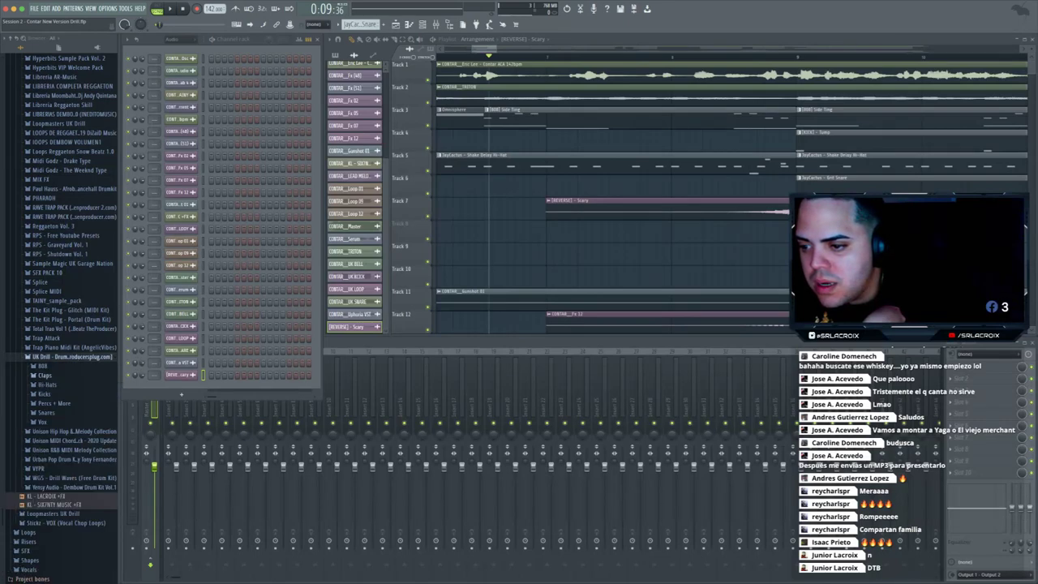
left_click(47, 413)
left_click(60, 417)
left_click(60, 426)
left_click(62, 435)
left_click(62, 452)
left_click(62, 468)
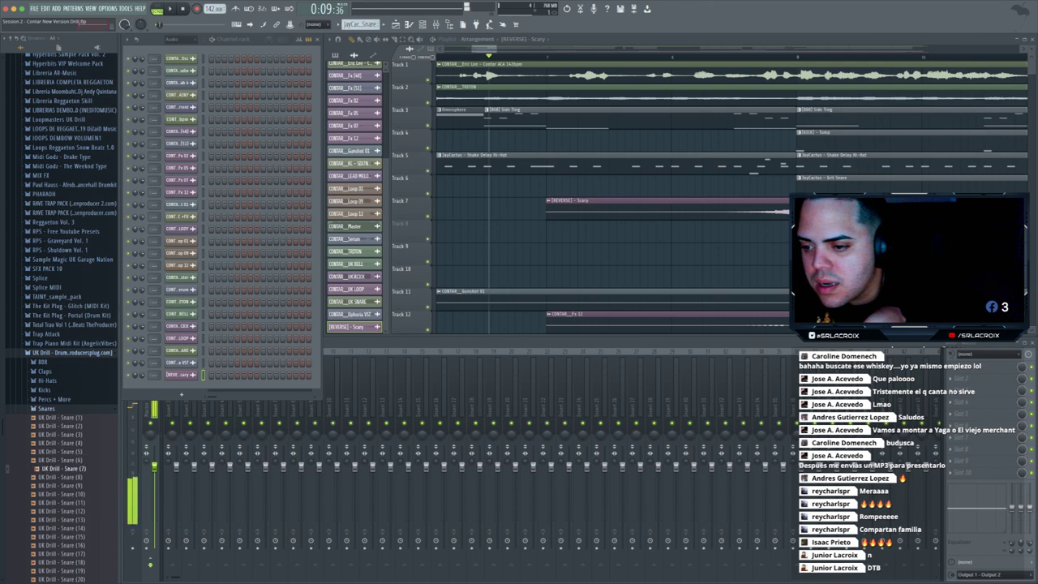
- Audition the UK Drill kit's hi-hat samples
left_click(47, 409)
left_click(46, 379)
left_click(61, 389)
left_click(60, 398)
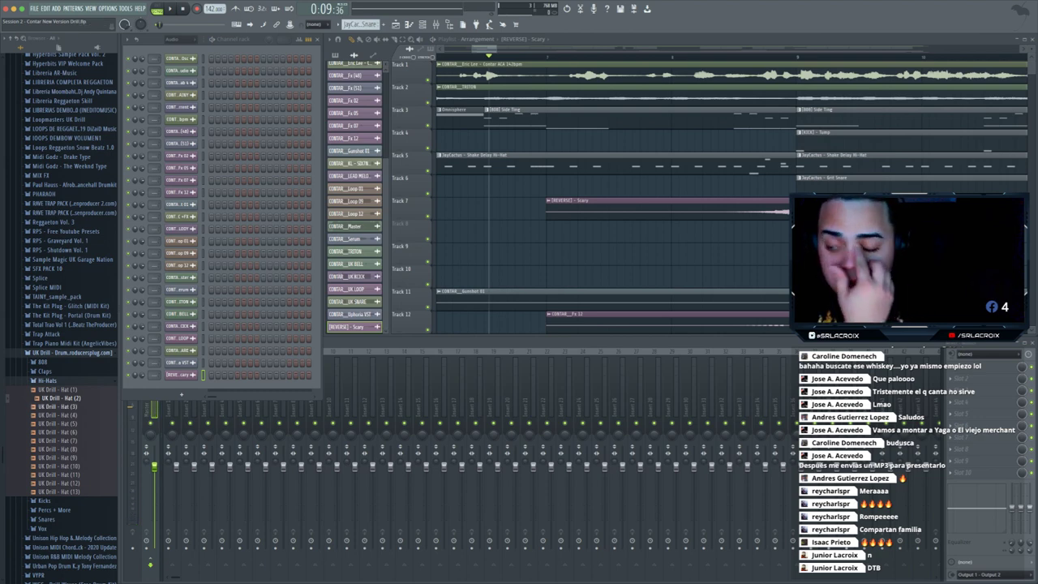
left_click(61, 407)
key("Down")
key("Down")
key("Down")
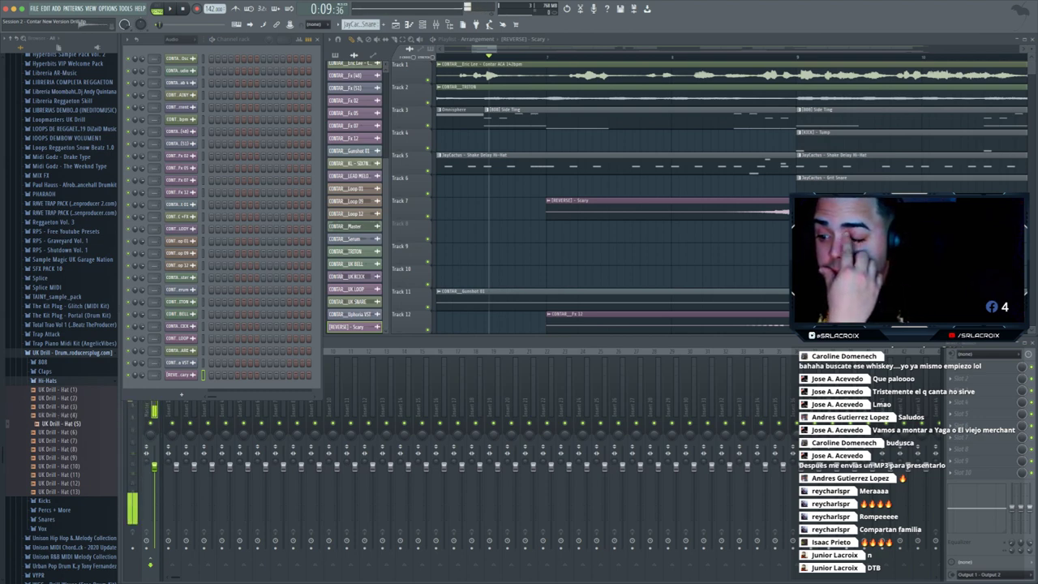
key("Down")
key("Down")
key("Down")
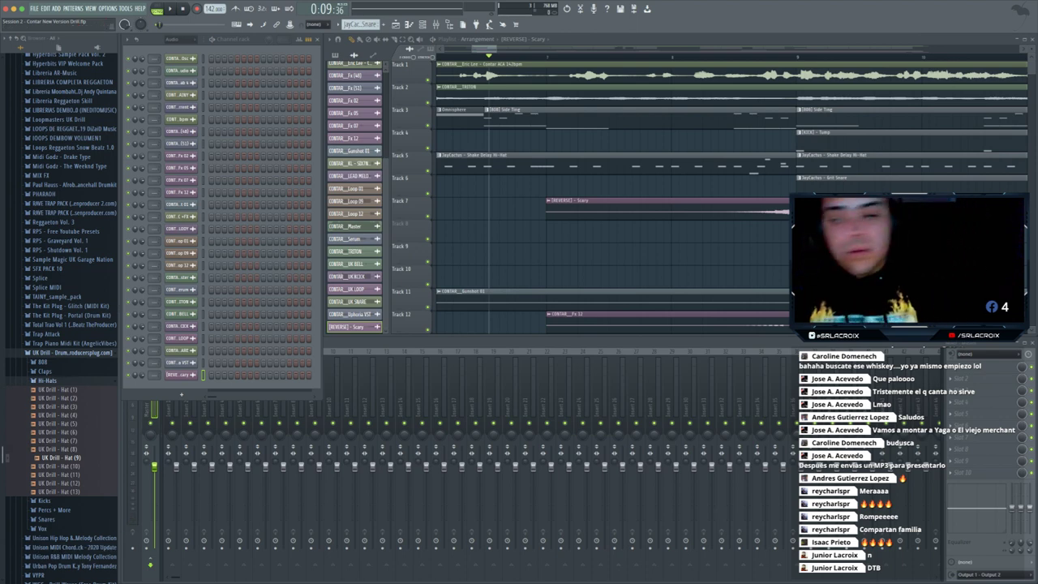
left_click(58, 433)
left_click(58, 415)
left_click(58, 398)
left_click(58, 390)
left_click(47, 381)
- Audition the UK Drill kit's clap samples
left_click(45, 372)
left_click(59, 380)
left_click(58, 389)
left_click(60, 406)
left_click(60, 423)
left_click(60, 440)
left_click(60, 466)
left_click(62, 465)
left_click(46, 371)
scroll(58, 251, "up", 10)
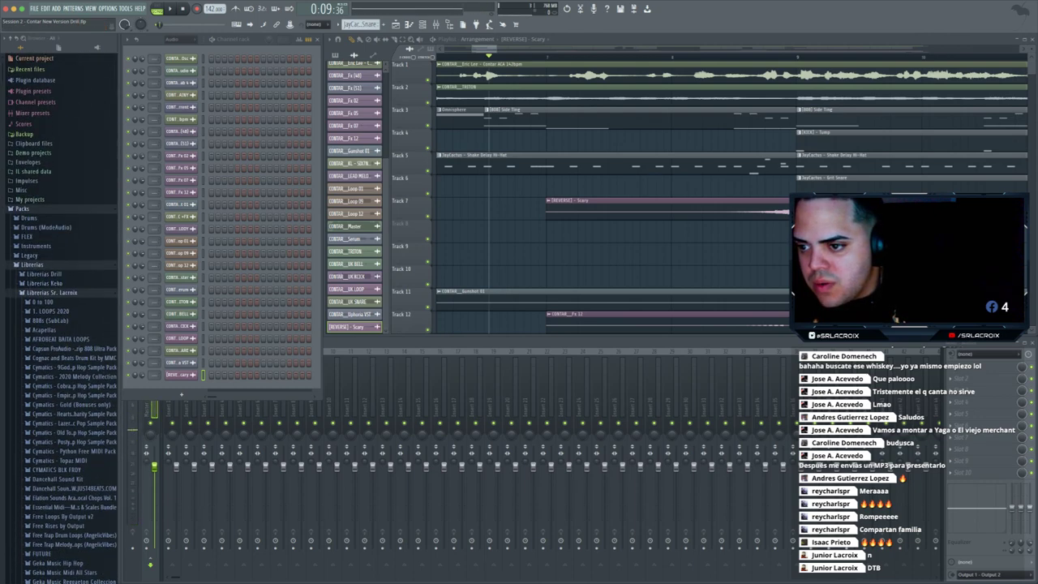
- Audition the claps in The Prick Kit Vol. 3, including Chain, Quick and WAP
left_click(45, 274)
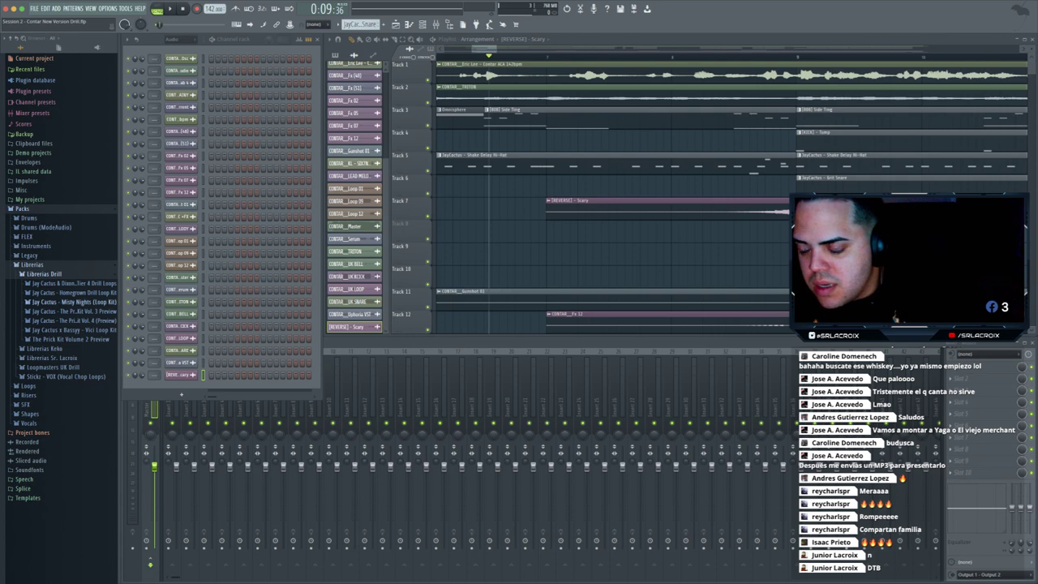
left_click(71, 311)
left_click(44, 330)
left_click(53, 348)
left_click(56, 339)
left_click(55, 356)
left_click(55, 356)
left_click(55, 356)
left_click(55, 356)
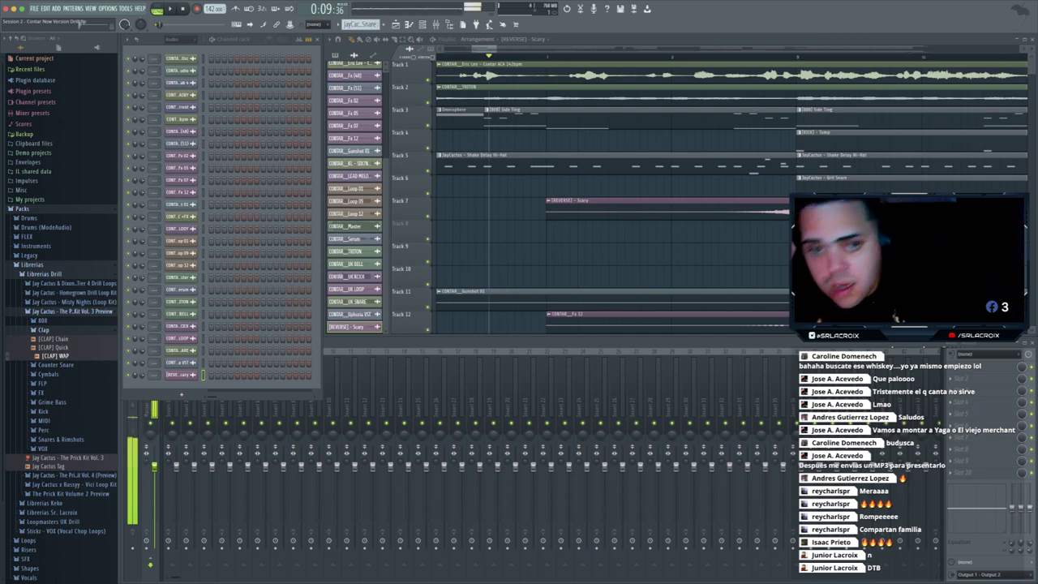
- Show the unsorted channels, add the [CLAP] WAP sample as a new channel and place it directly below the Grit Snare
left_click(180, 39)
left_click(176, 65)
left_click_drag(50, 355, 195, 279)
left_click_drag(180, 175, 181, 91)
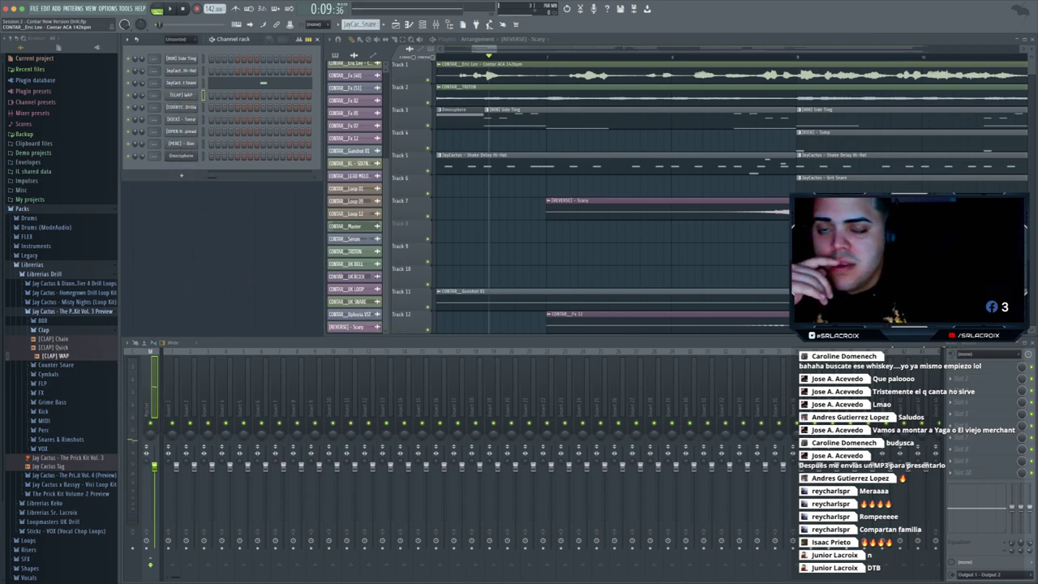
- Draw four C5 notes for [CLAP] WAP in the piano roll, aligned with the Grit Snare's ghost notes
key("F7")
left_click(484, 304)
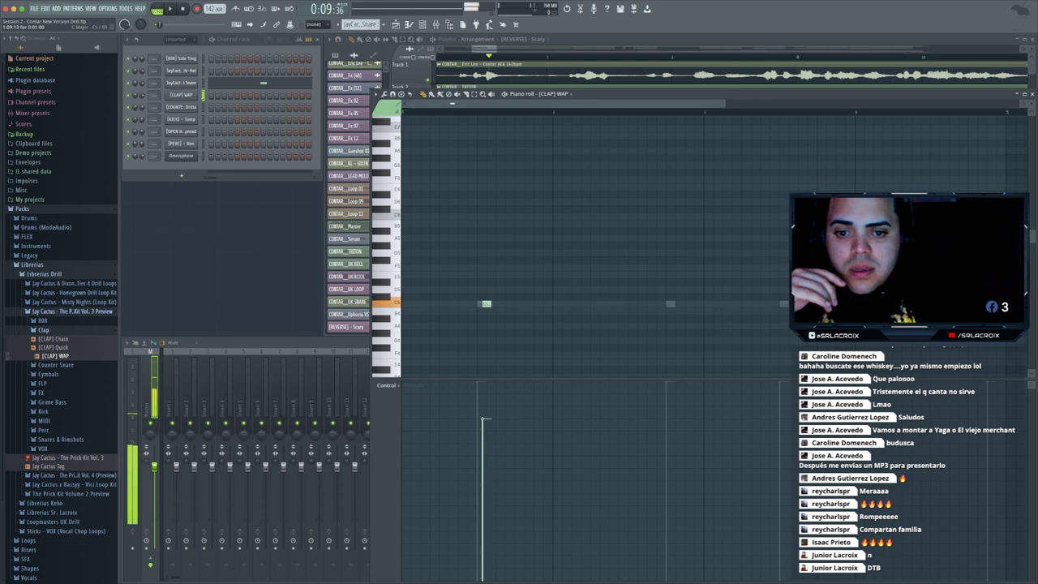
right_click(486, 304)
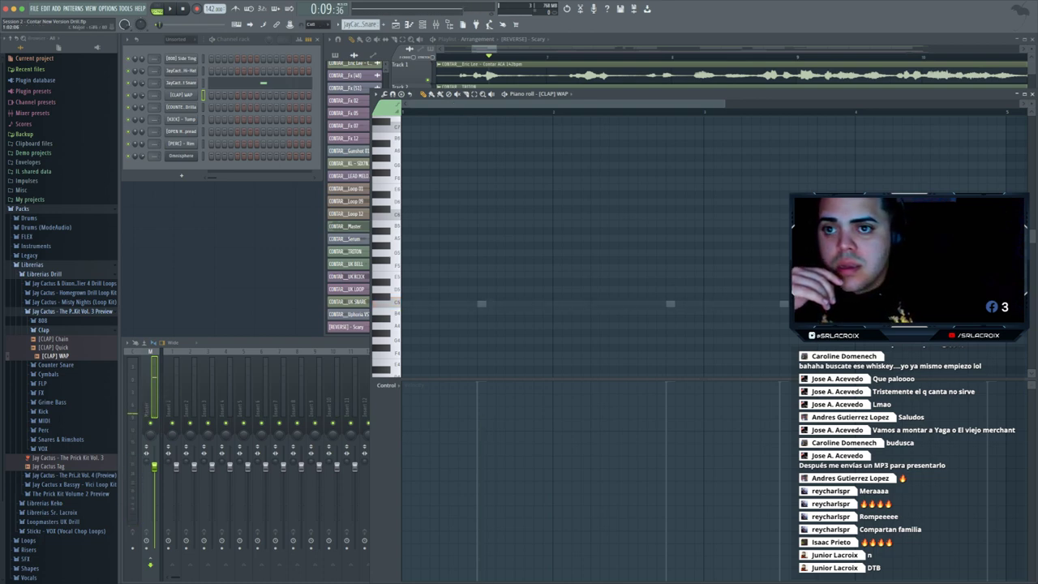
left_click(482, 303)
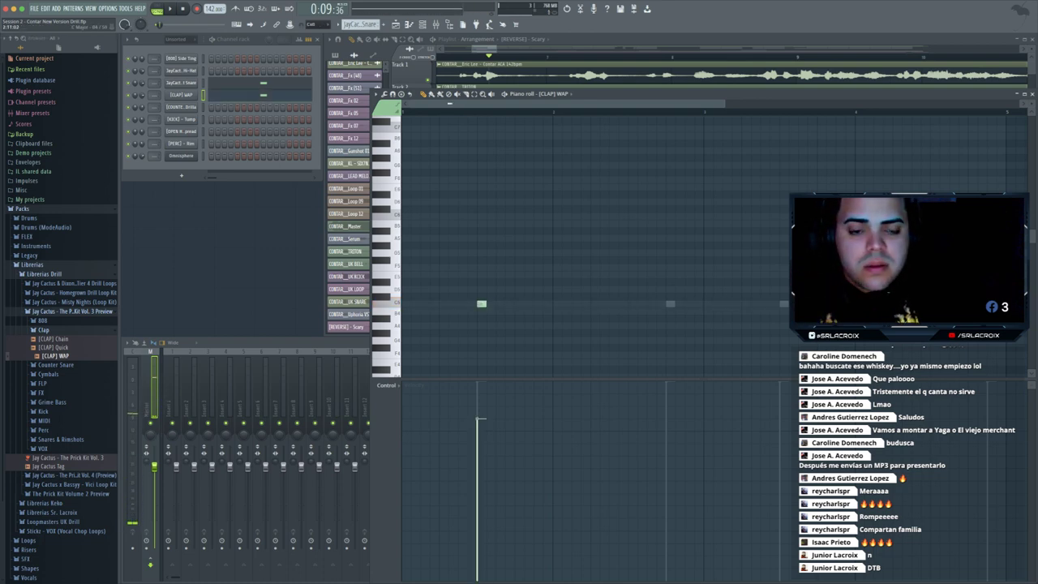
left_click(670, 303)
left_click(783, 303)
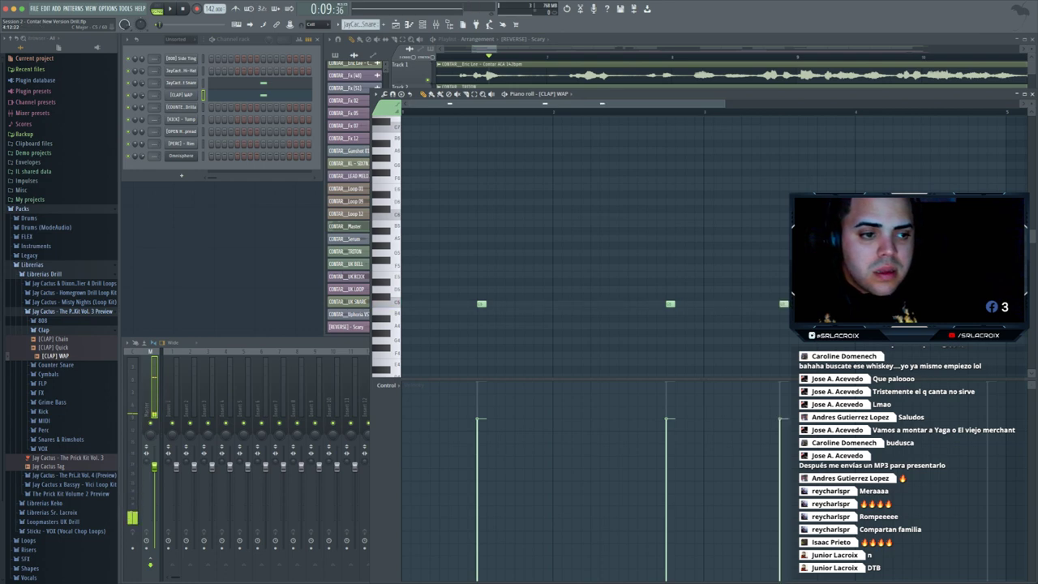
left_click(991, 303)
- Play the arrangement to hear the clap layered with the Grit Snare, and return to the playlist
key("space")
key("Up")
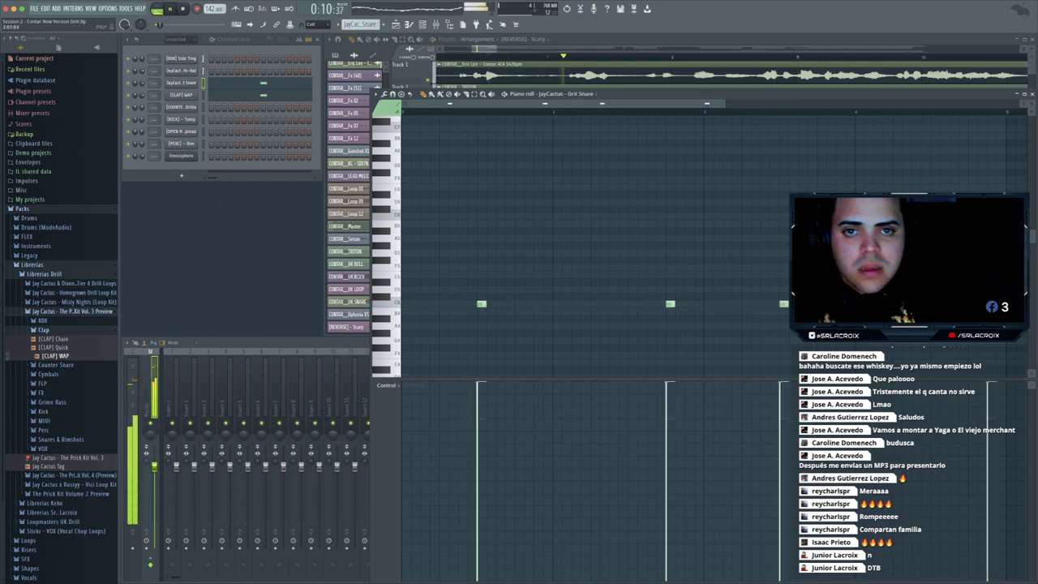
left_click(1031, 94)
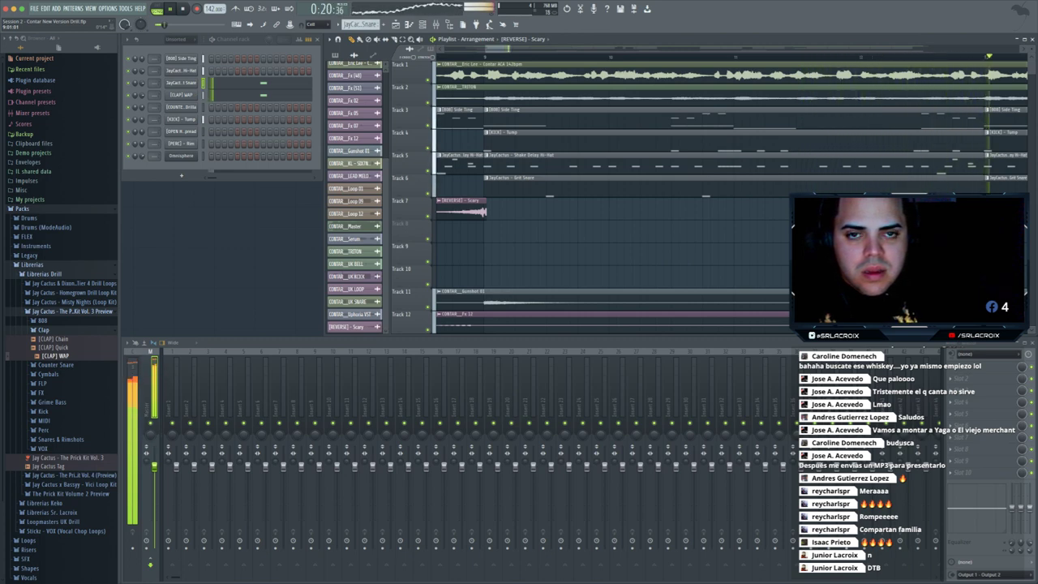
left_click_drag(519, 48, 545, 49)
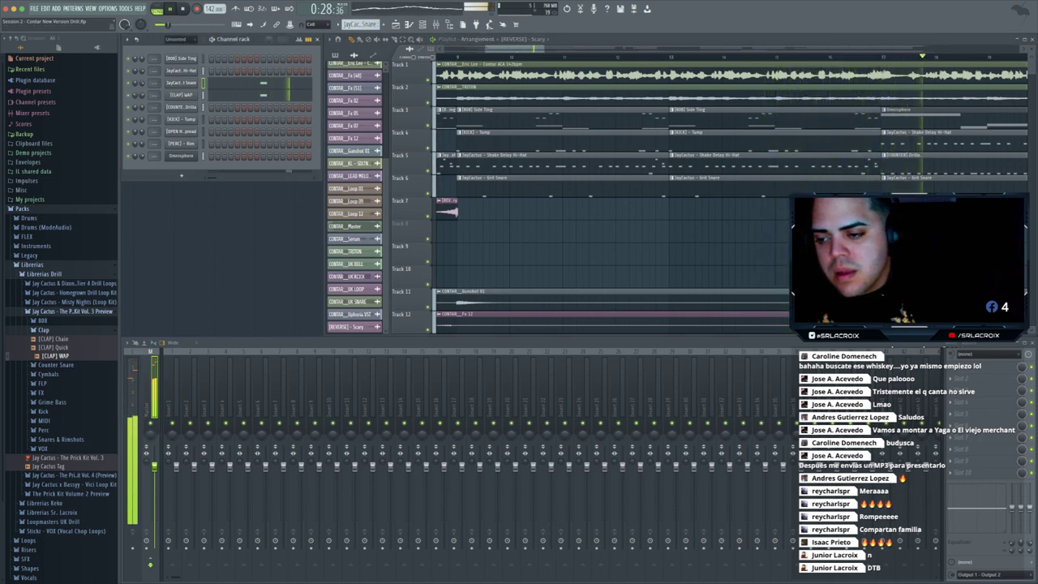
- Stop playback and check the counter snares and neighbouring samples in The Prick Kit Vol. 3
left_click(56, 365)
key("space")
left_click(59, 348)
left_click(59, 357)
left_click(58, 365)
left_click(56, 339)
left_click(73, 312)
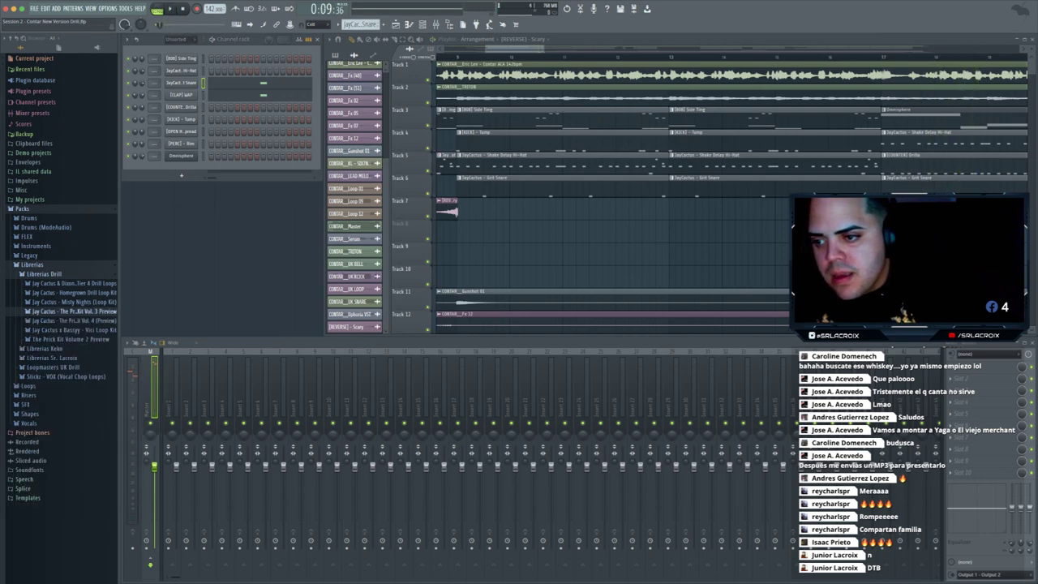
- Check the drum subfolders of the UK Drill kit in the Sr. Lacroix library for another layer
left_click(44, 274)
left_click(52, 293)
scroll(54, 301, "down", 15)
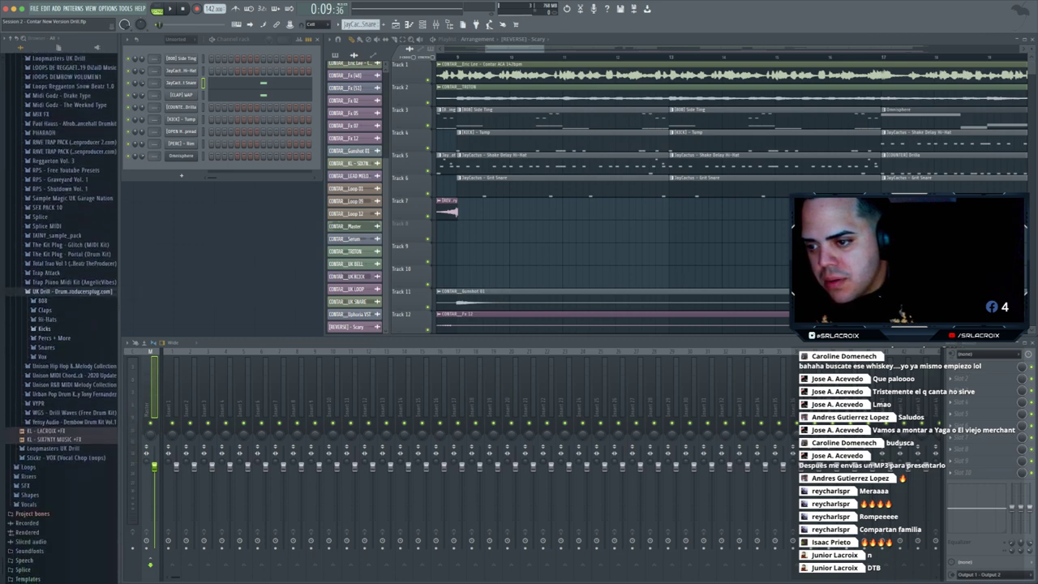
key("Up")
key("Right")
key("Down")
key("Down")
key("Left")
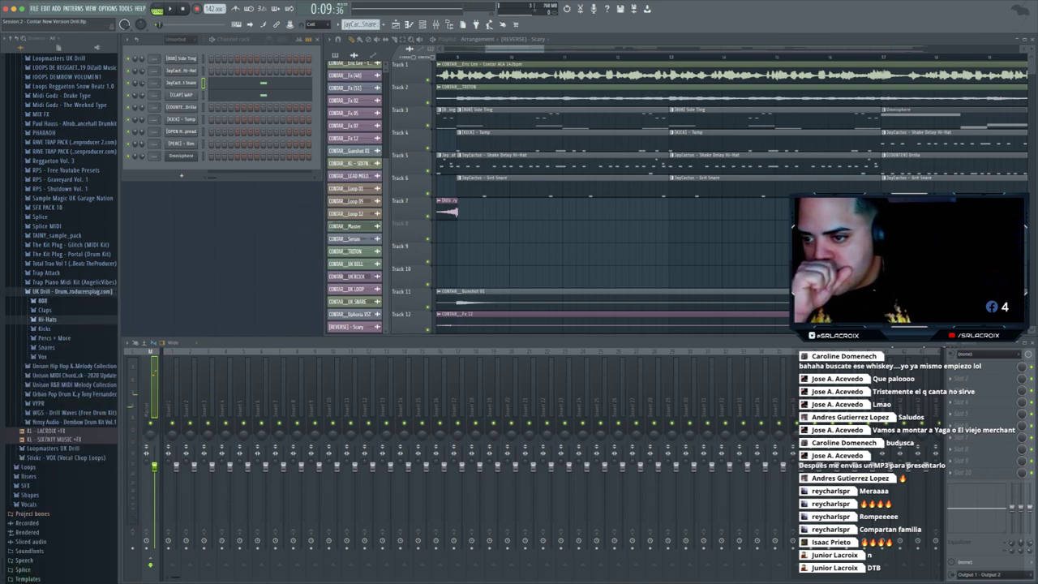
key("Down")
key("Right")
key("Left")
key("Down")
key("Right")
key("Left")
key("Left")
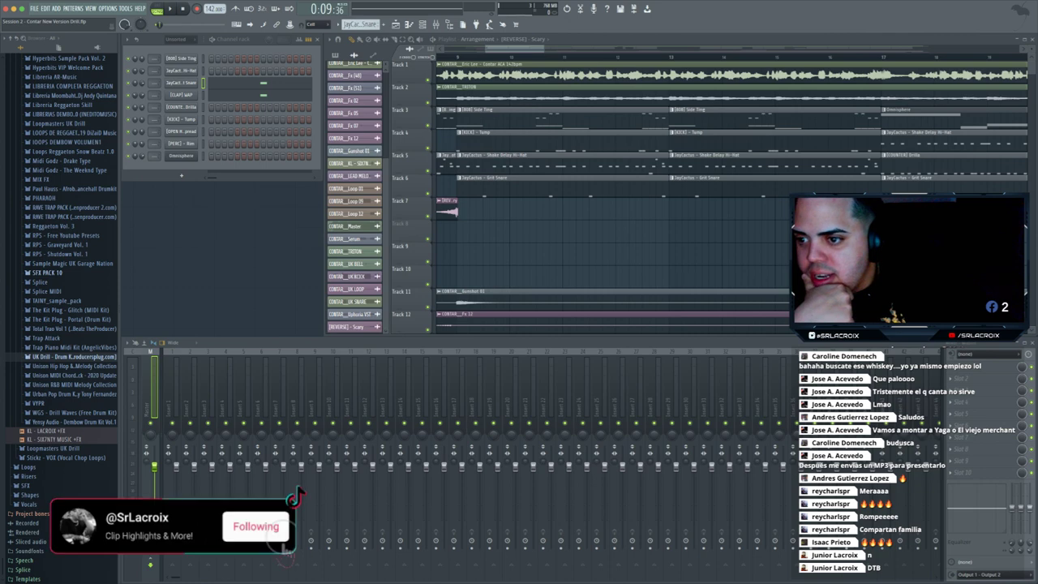
- Check the loop folders of Sample Magic UK Garage Nation and the contents of the UK Drill kit
left_click(72, 263)
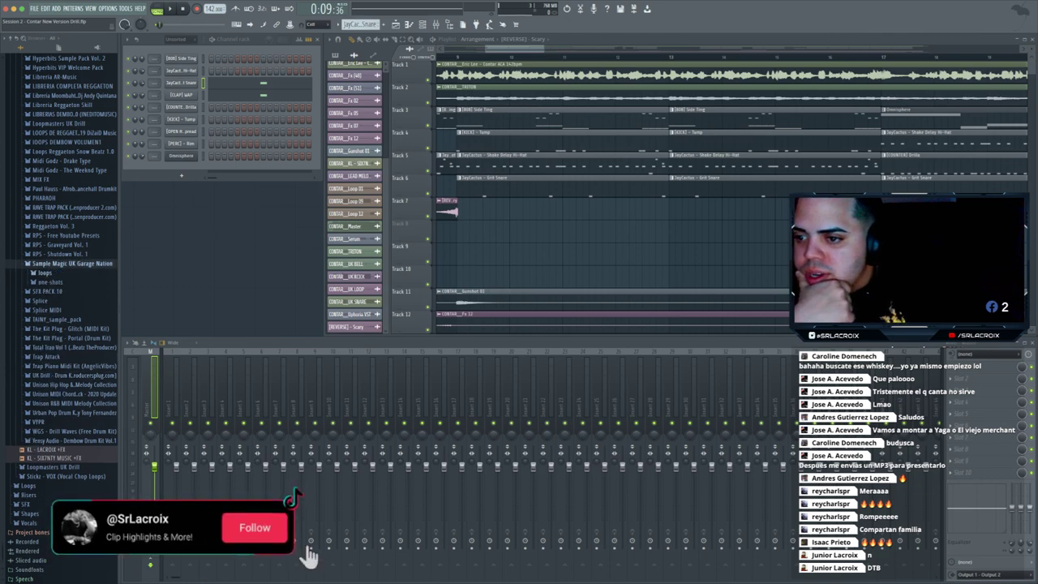
left_click(45, 273)
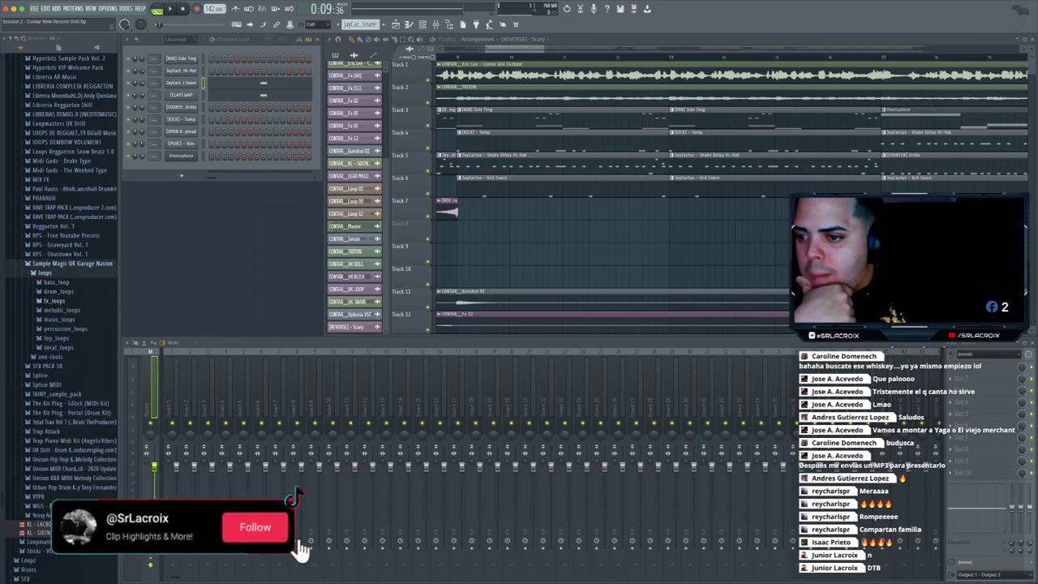
left_click(72, 264)
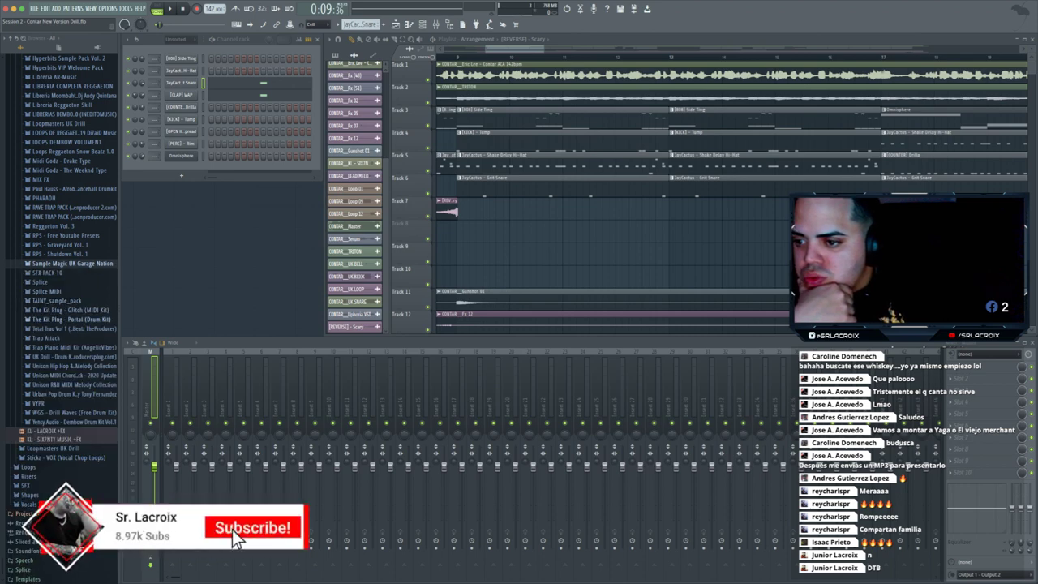
left_click(74, 357)
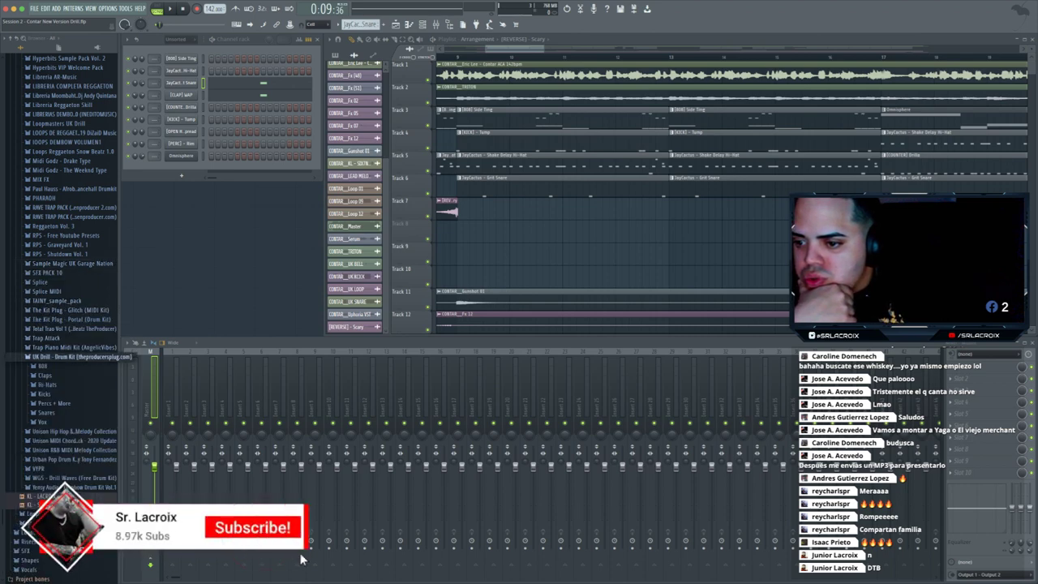
left_click(74, 356)
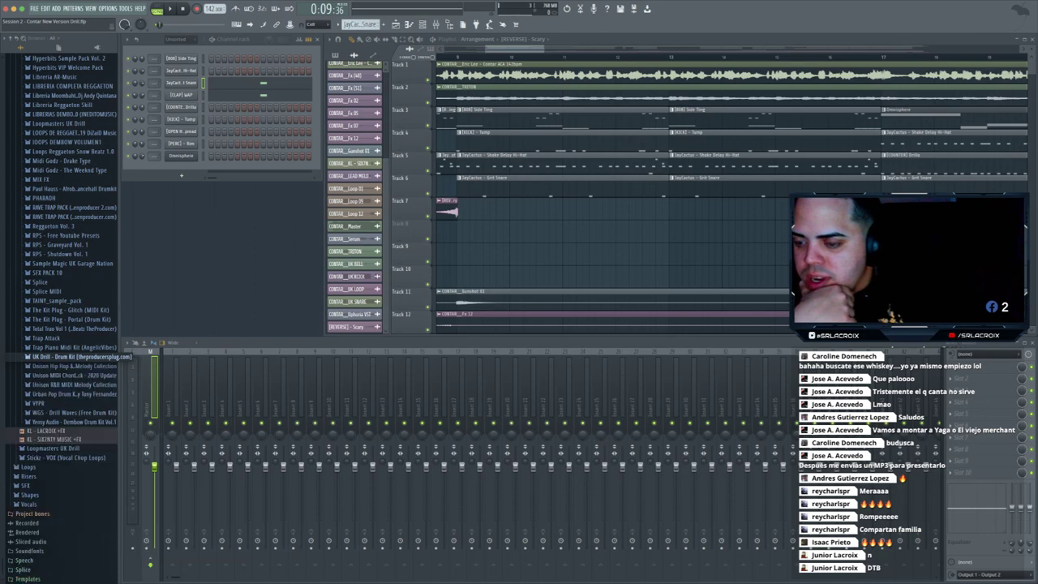
- Audition the hits in the Fills & Extras folder of the WGS - Drill Waves kit and pick Fx 02
left_click(73, 412)
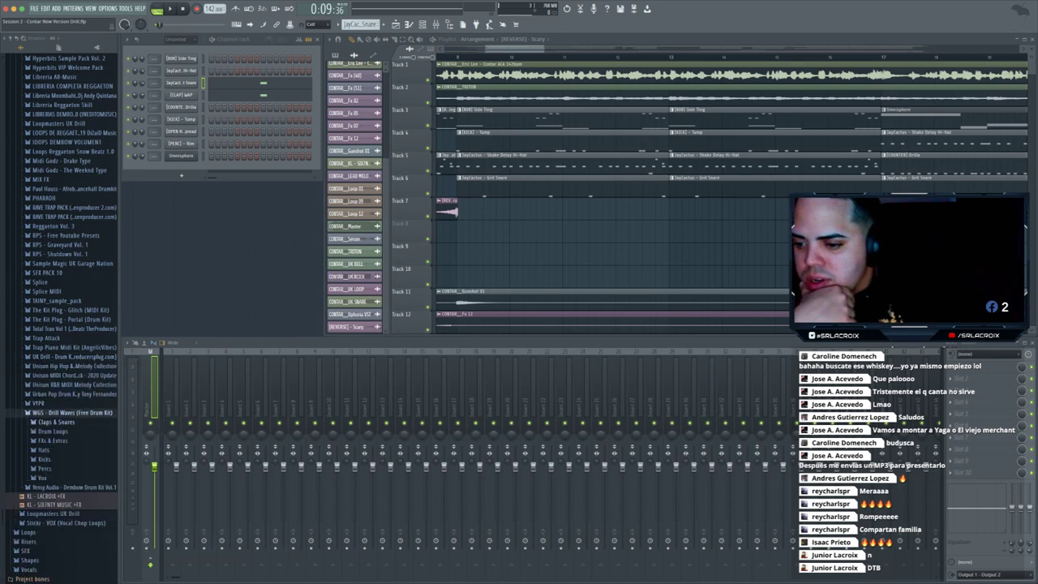
left_click(53, 432)
left_click(52, 431)
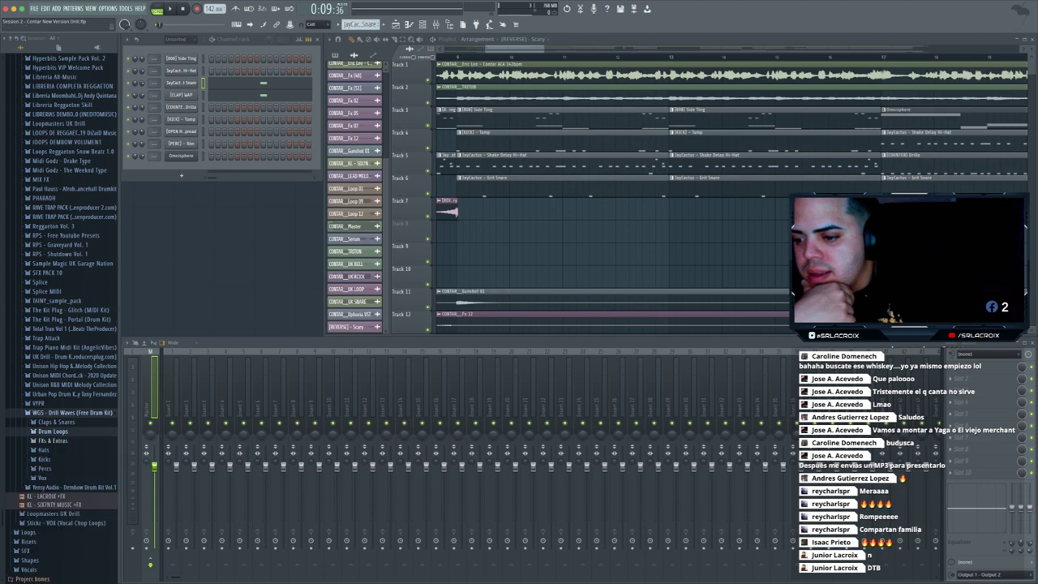
left_click(53, 440)
left_click(55, 419)
left_click(47, 385)
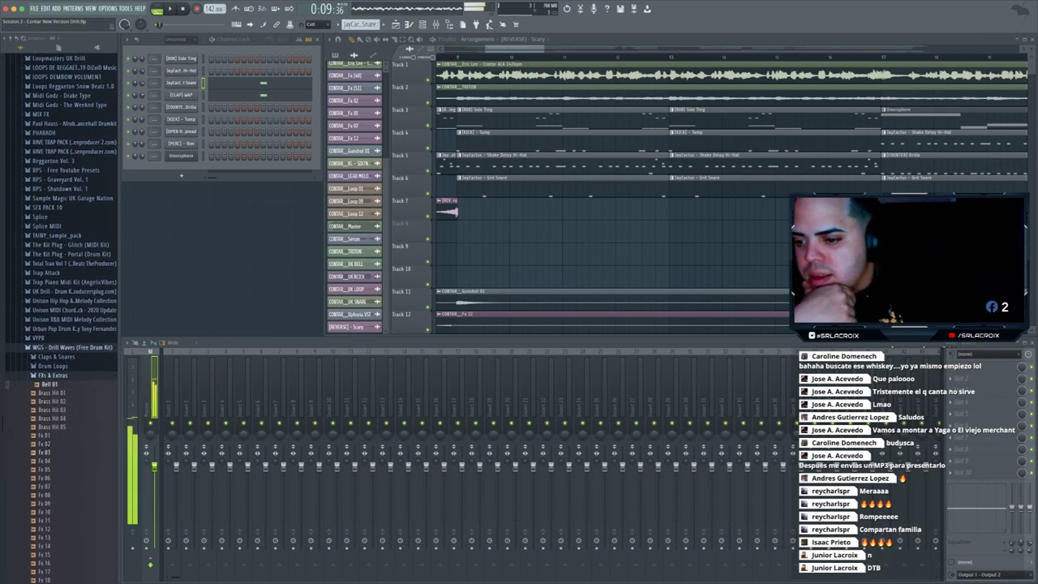
left_click(48, 435)
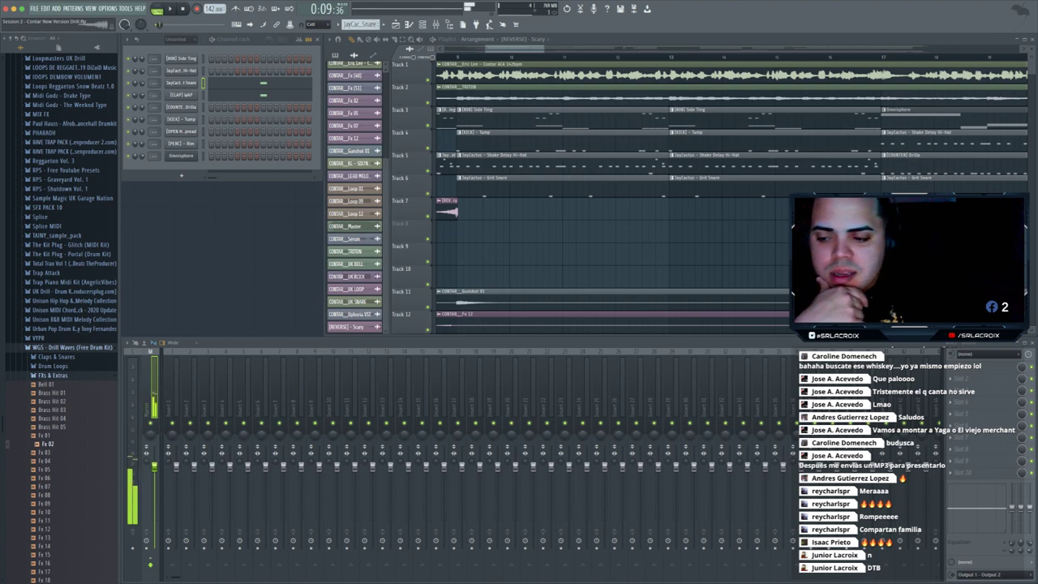
- Place the Fx 02 sample on Track 10 at bar 8, leading into the drop at bar 9
left_click_drag(252, 390, 470, 260)
scroll(495, 259, "left", 3)
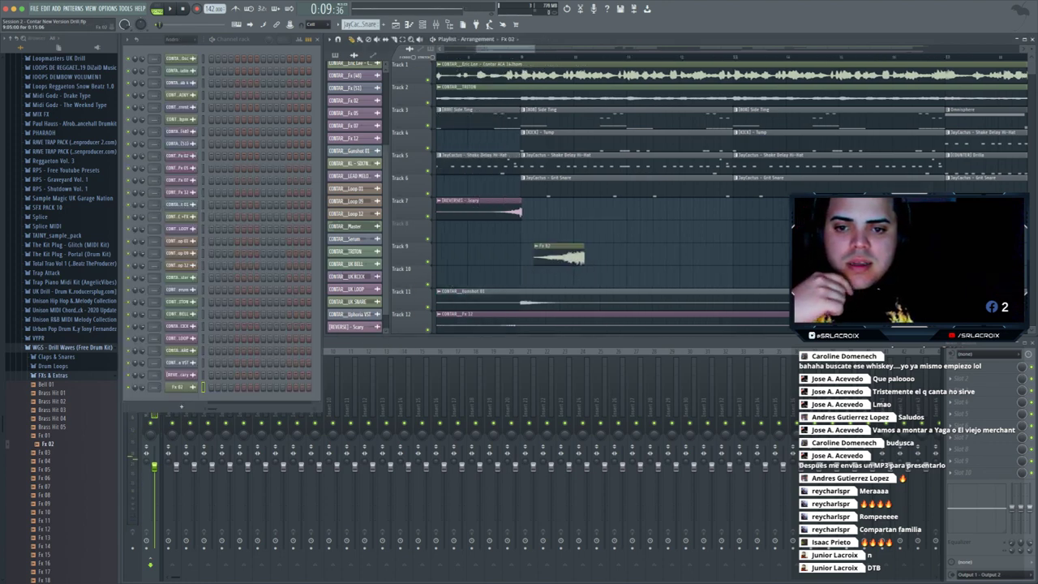
left_click_drag(588, 254, 521, 277)
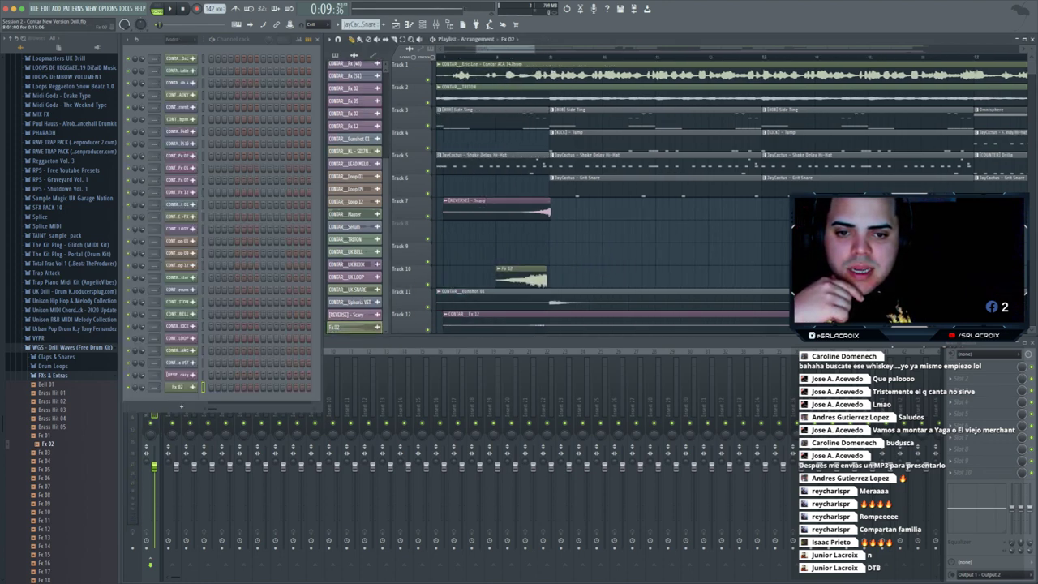
- Stretch the Fx 02 clip to fill bar 8, fade it in and out, and lower its channel volume
double_click(520, 277)
left_click_drag(293, 129, 293, 117)
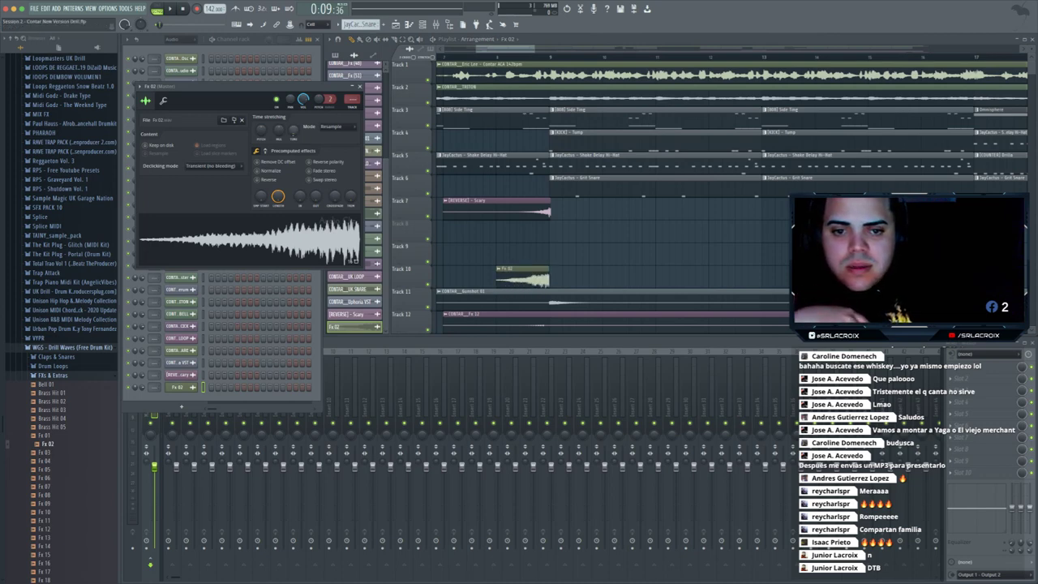
mouse_move(299, 195)
left_mouse_down()
mouse_move(299, 187)
mouse_move(315, 191)
left_mouse_up()
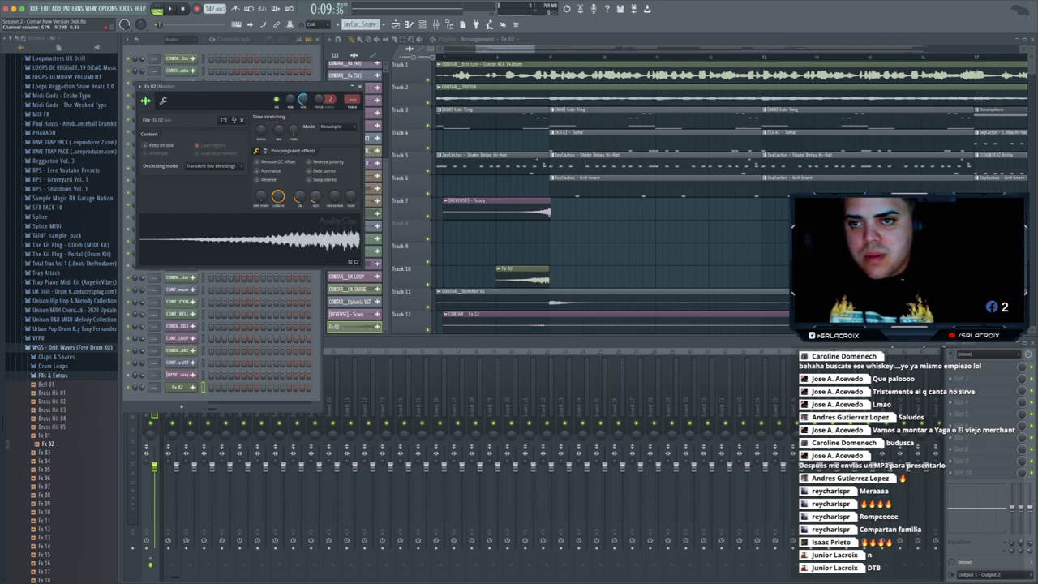
- Play the arrangement from bar 7 to hear Fx 02 lead into the drop, and close its sample settings
left_click(442, 56)
key("space")
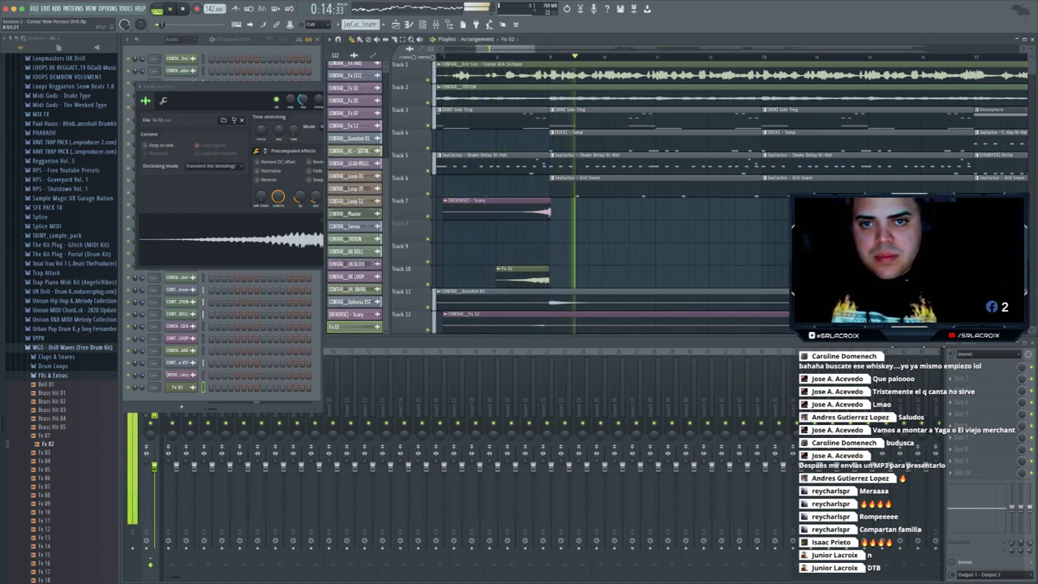
left_click(307, 87)
left_click(360, 86)
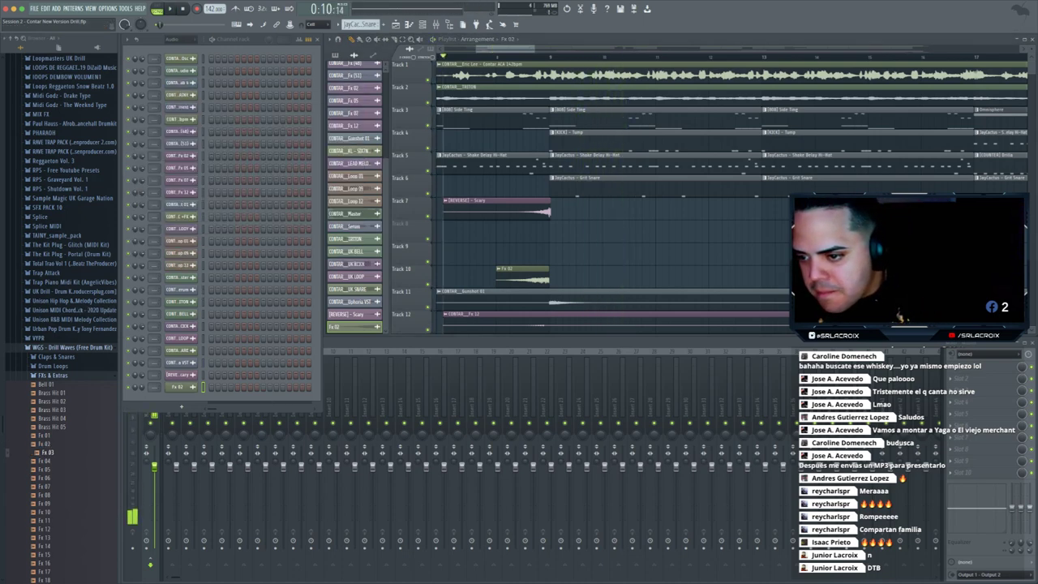
- Place Loop 01 from the Drill Waves Drum Loops folder on Track 9 at bar 8, above Fx 02
left_click(53, 375)
left_click(49, 374)
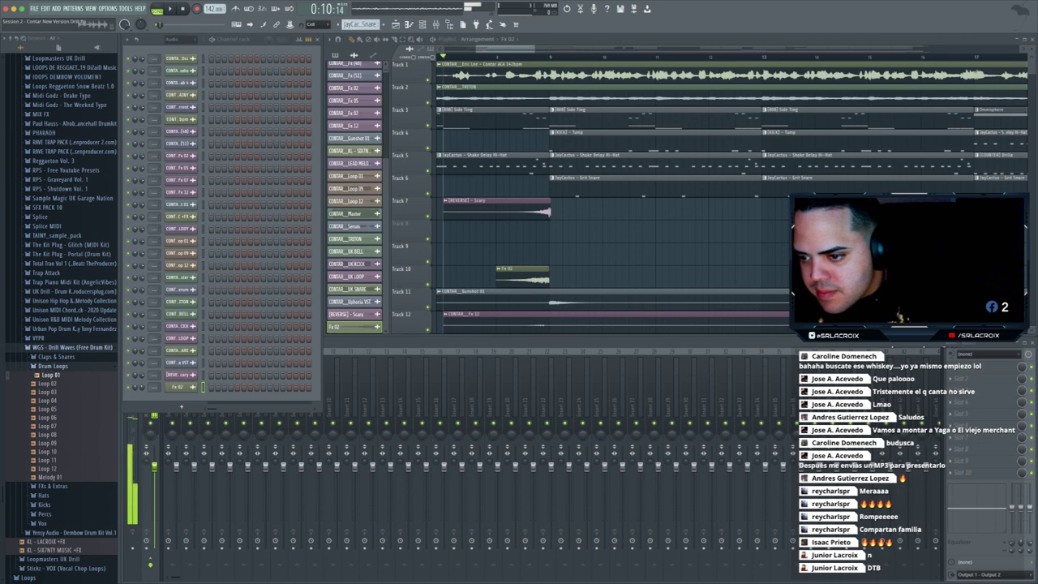
left_click_drag(49, 375, 497, 267)
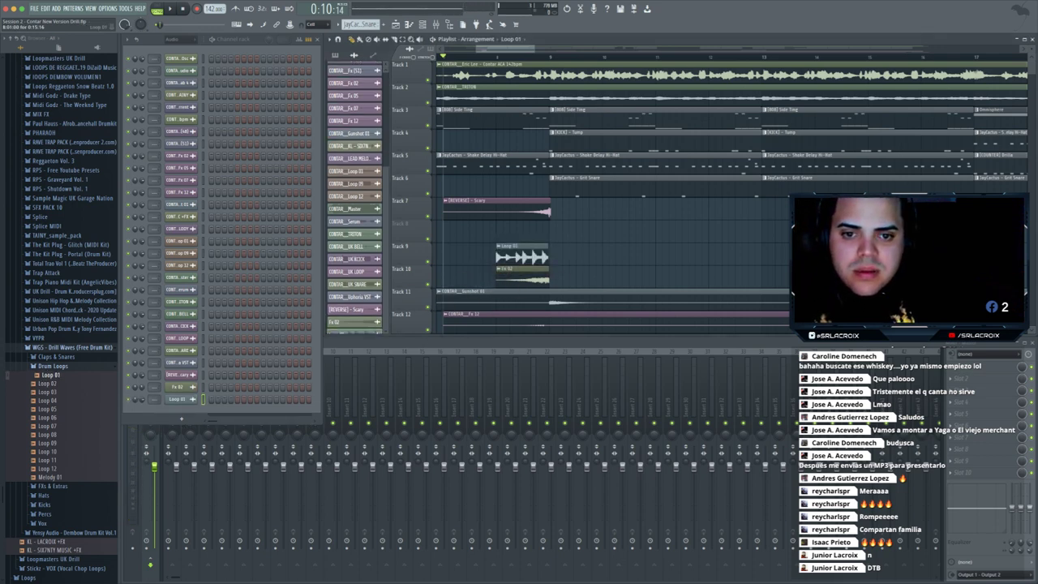
- Stretch Loop 01 to fill bar 8 and lower its channel volume to 40% while listening to the transition
mouse_move(305, 141)
left_mouse_down()
mouse_move(304, 121)
mouse_move(304, 134)
left_mouse_up()
left_click_drag(534, 48, 492, 49)
left_click_drag(484, 49, 488, 49)
left_click_drag(314, 110, 314, 136)
key("space")
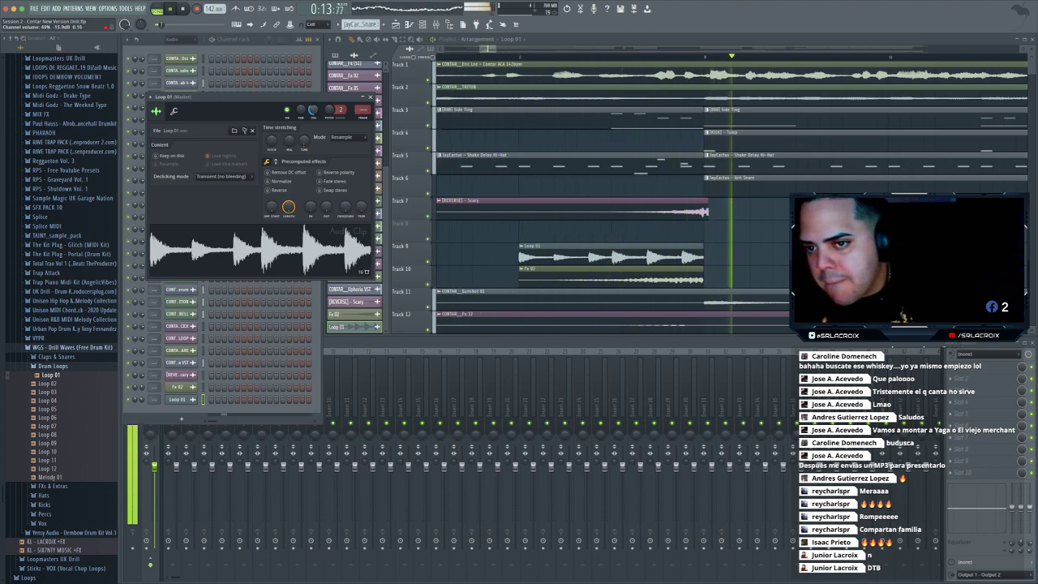
key("space")
- Check Loop 01's precomputed effects, play the transition from bar 8, and show the unsorted channels in the channel rack
left_click(276, 162)
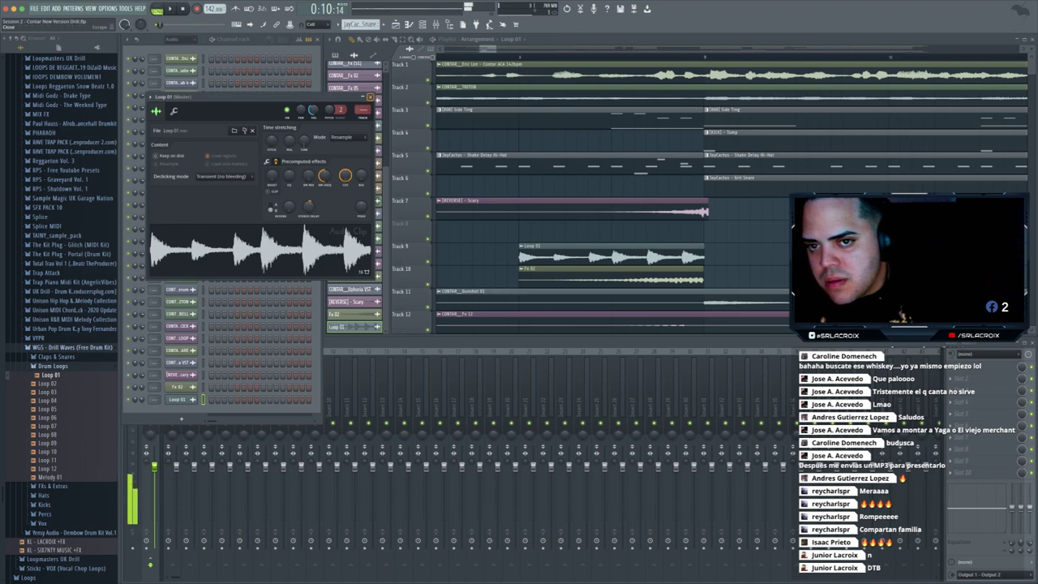
left_click(370, 96)
left_click(519, 57)
key("space")
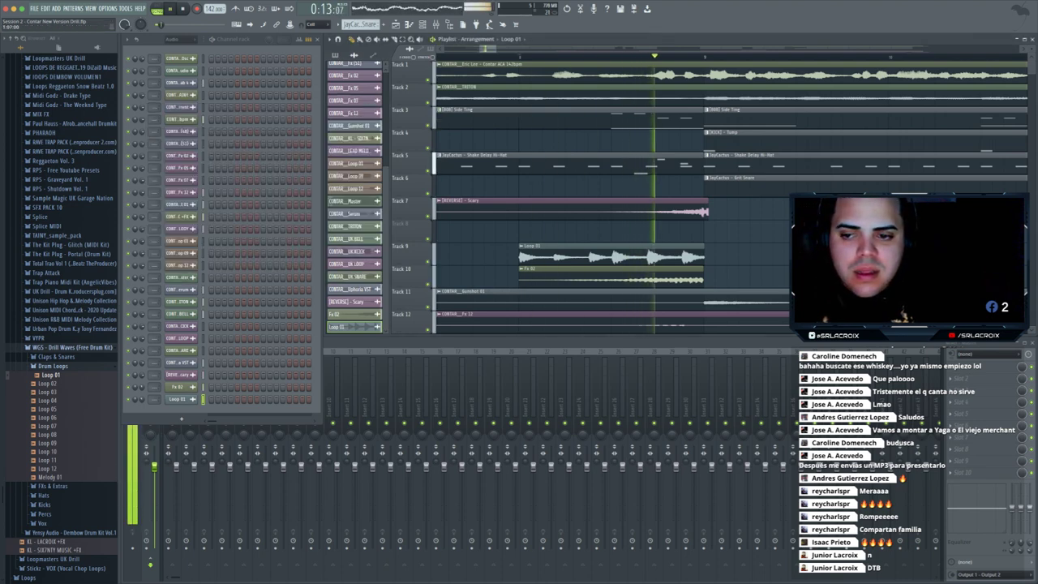
left_click(180, 38)
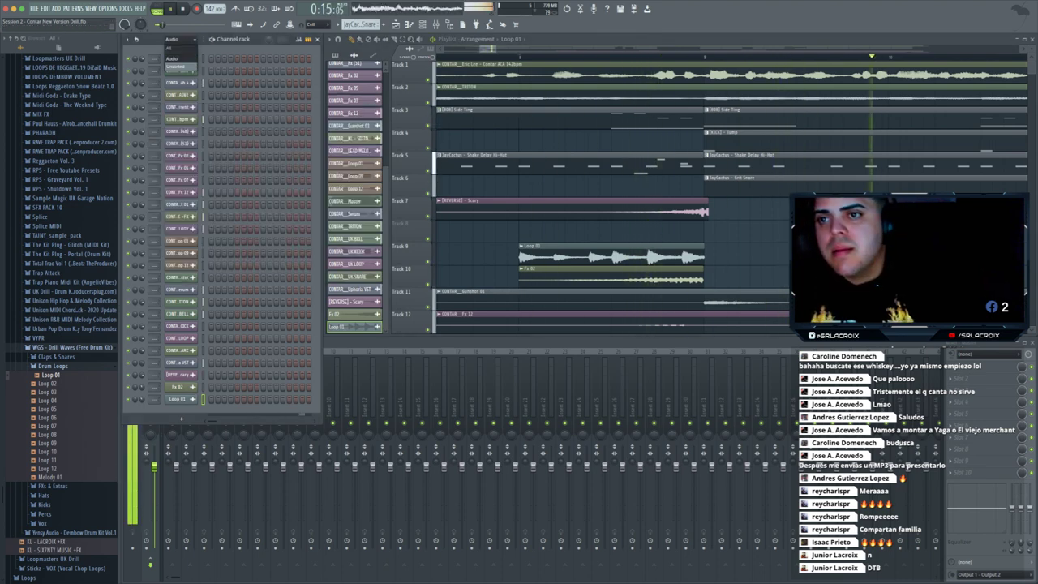
left_click(174, 65)
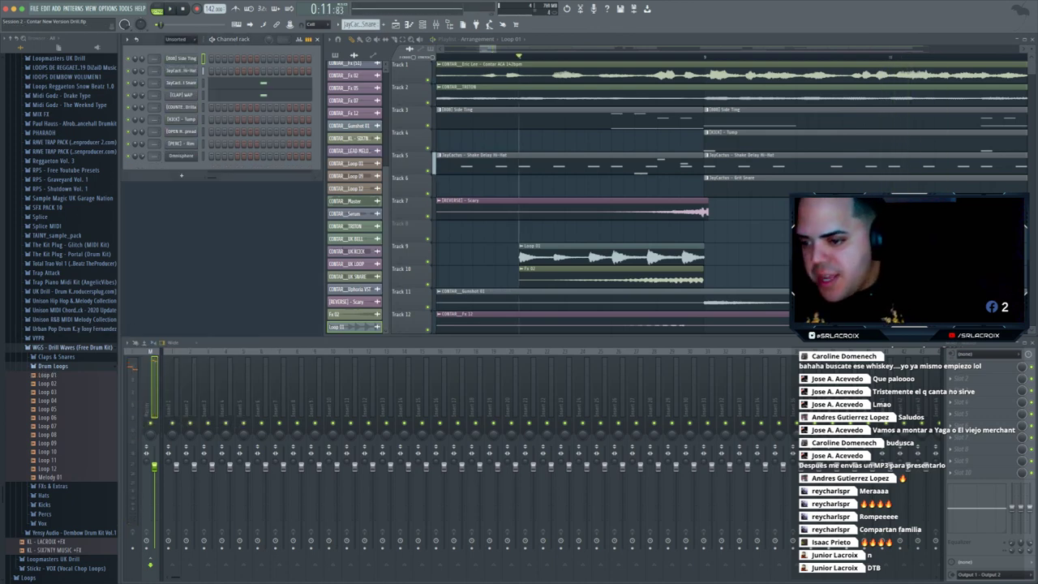
- Open the Modern crashes folder among the Cymatics VYPR drum one-shots
left_click(53, 365)
left_click(42, 339)
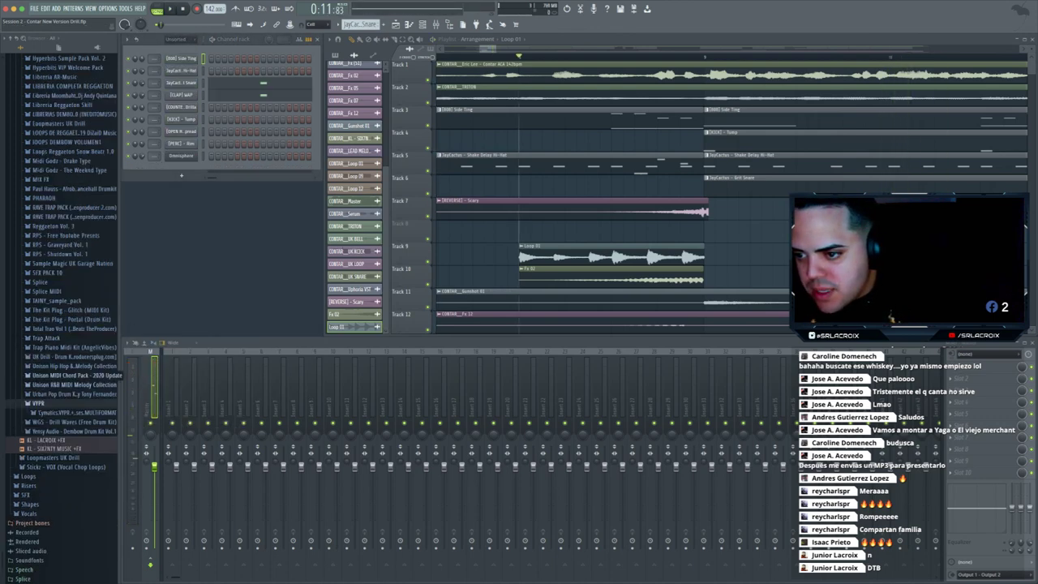
left_click(69, 413)
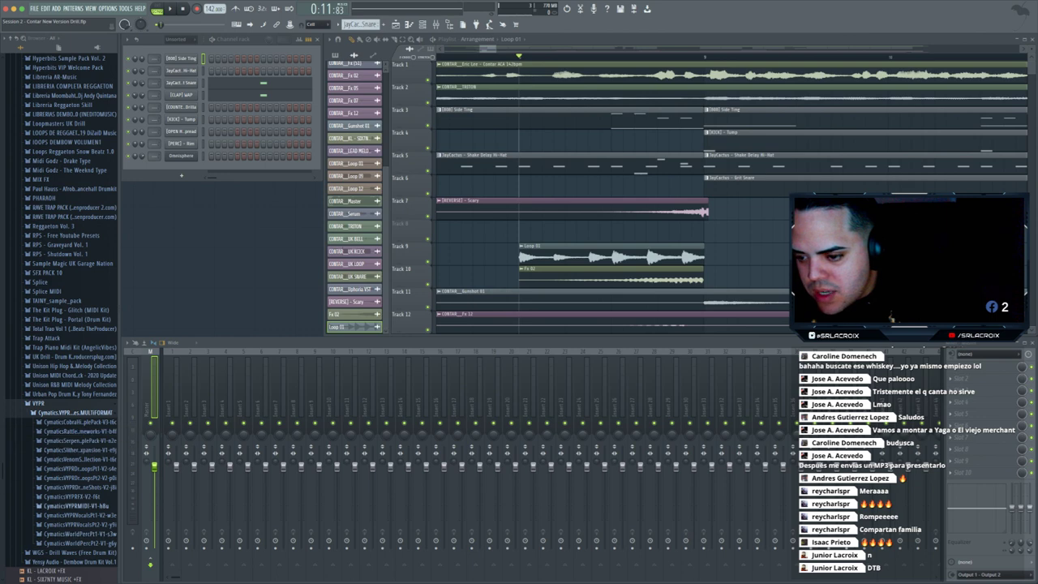
left_click(81, 487)
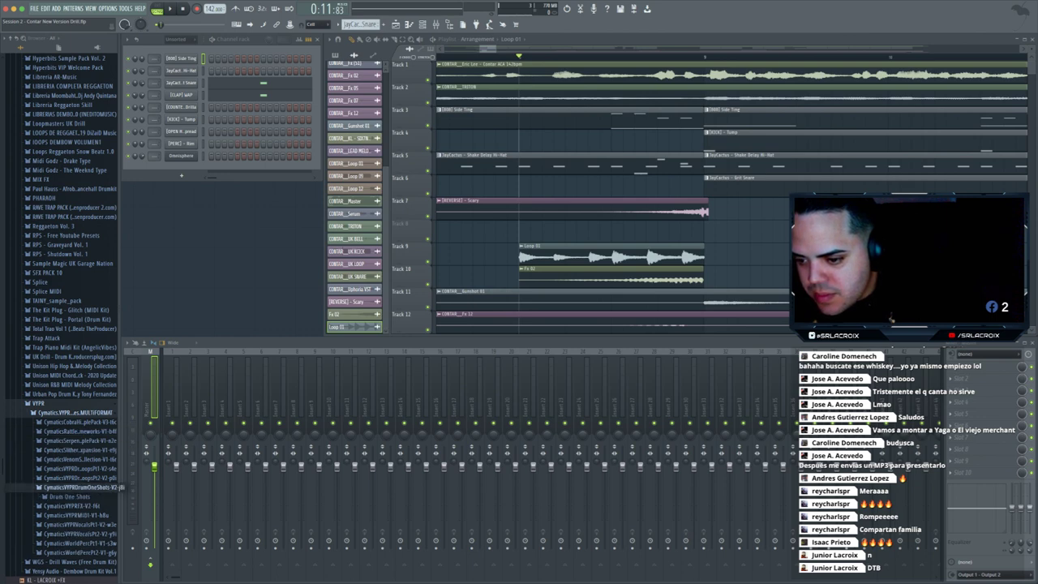
left_click(70, 497)
left_click(65, 515)
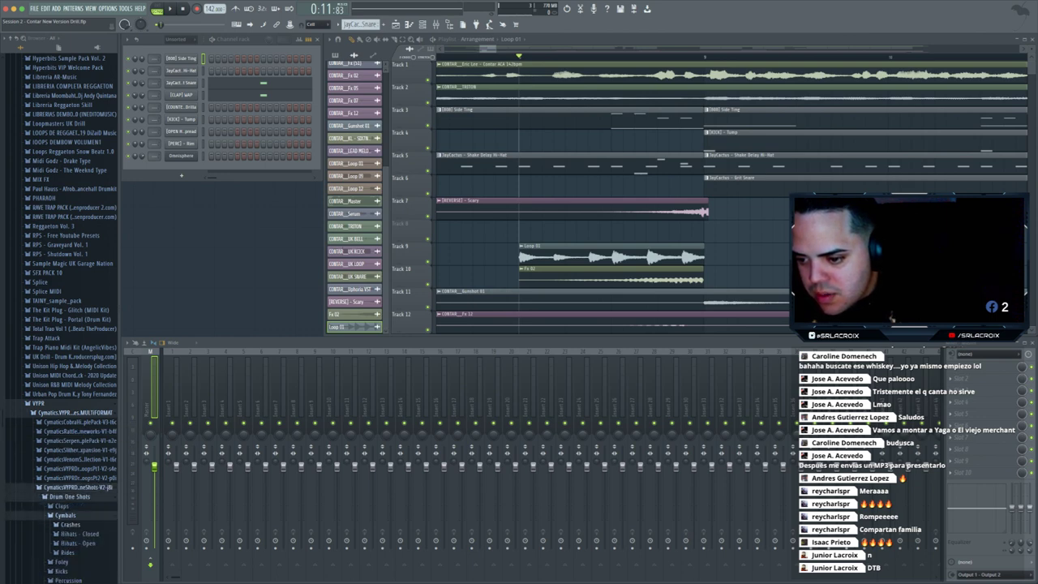
left_click(71, 525)
left_click(75, 543)
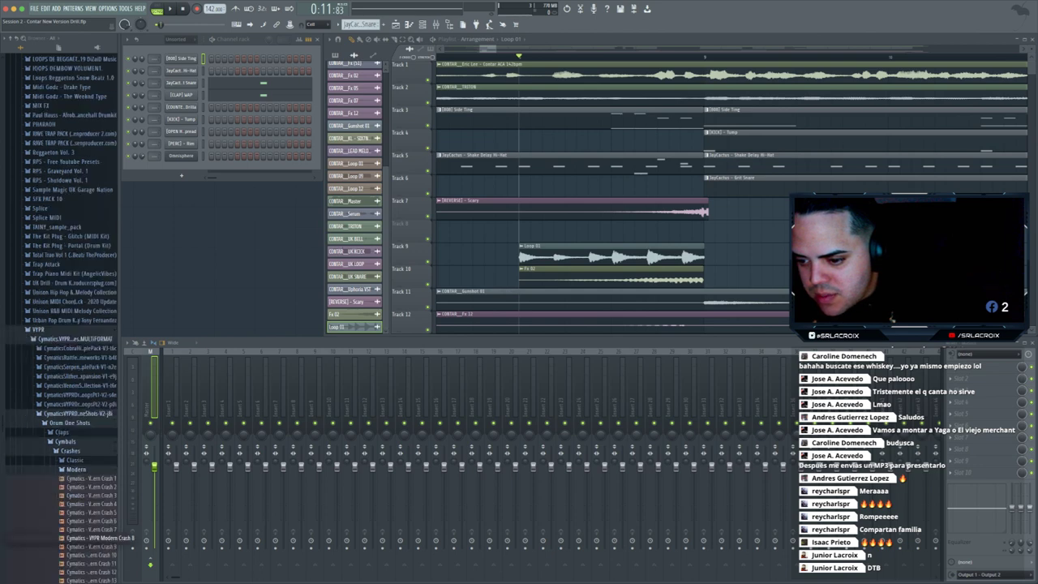
- Place VYPR Modern Crash 9 on Track 10 at bar 9, and open and close Loop 01's sample settings
left_click(91, 366)
left_click_drag(69, 366, 716, 270)
double_click(610, 251)
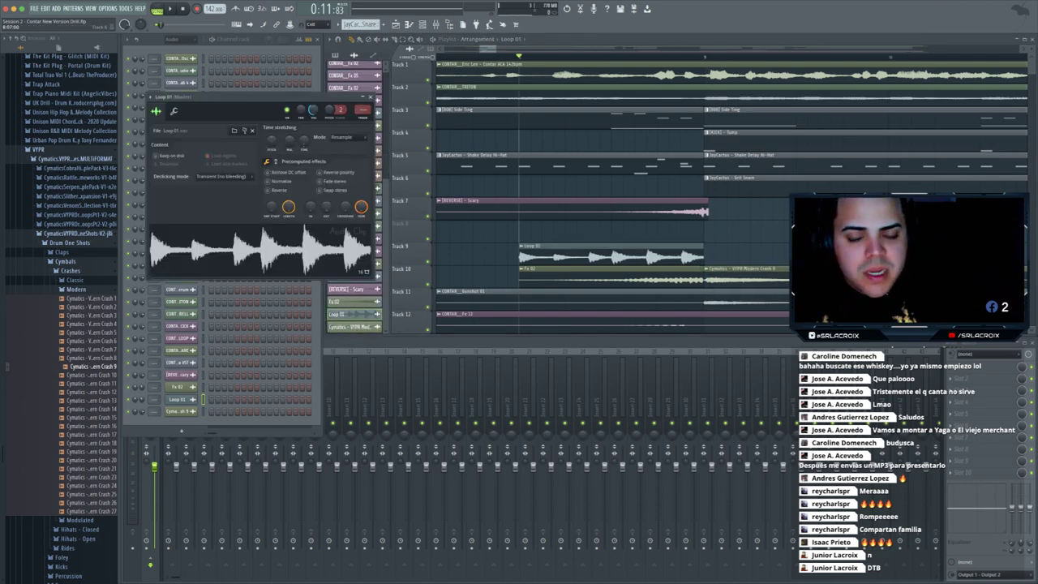
left_click(370, 97)
- Lower the channel volume of VYPR Modern Crash 9 and play the transition from bar 8 to hear it
left_click(354, 326)
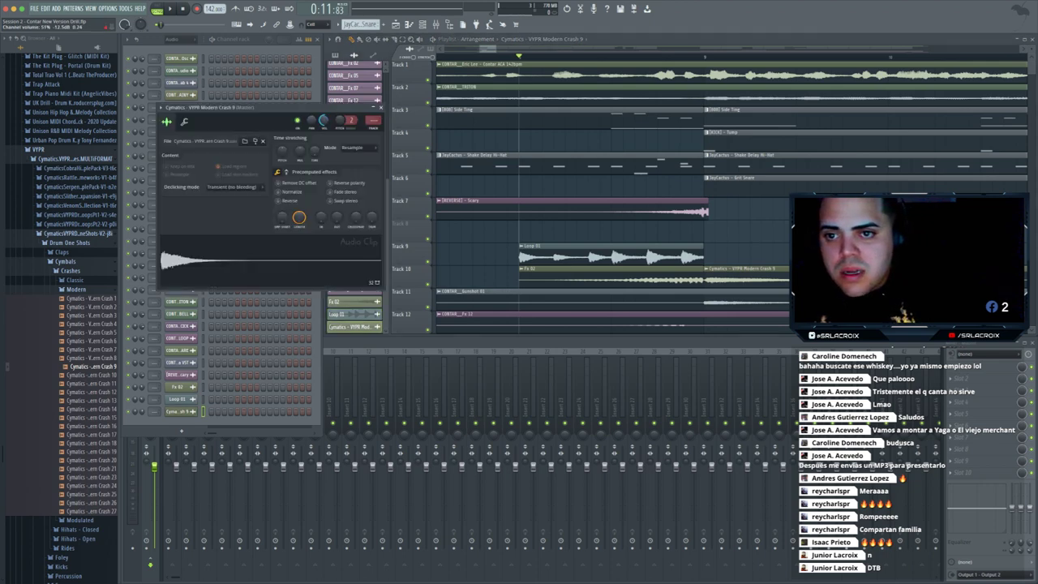
left_click(180, 38)
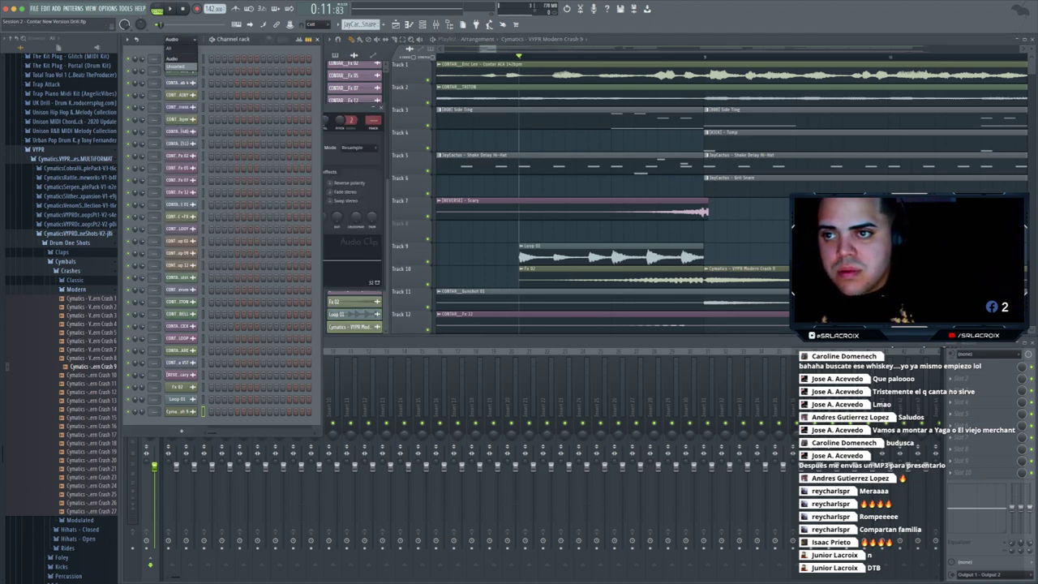
left_click(177, 69)
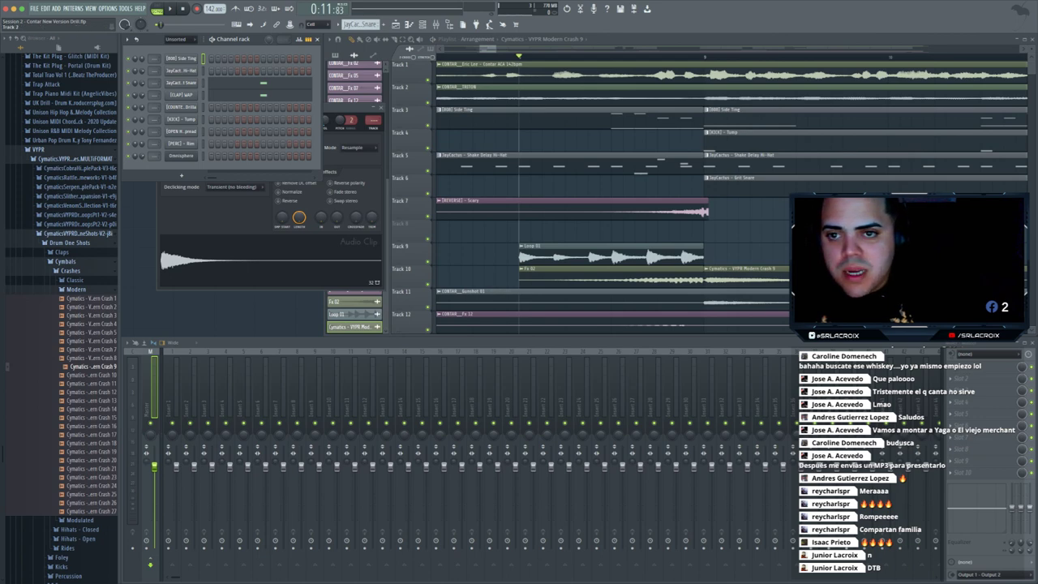
left_click(379, 106)
key("space")
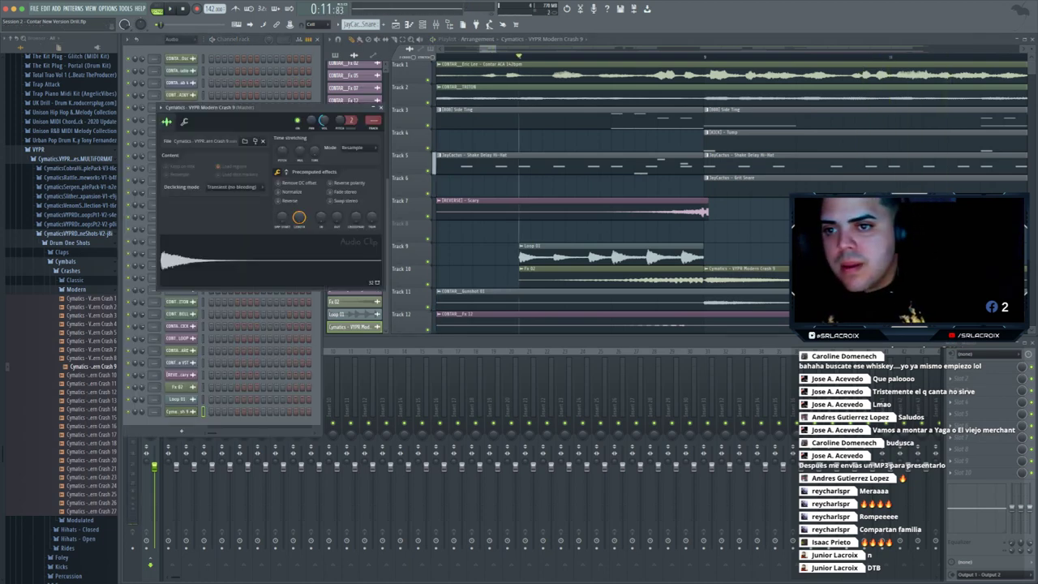
key("space")
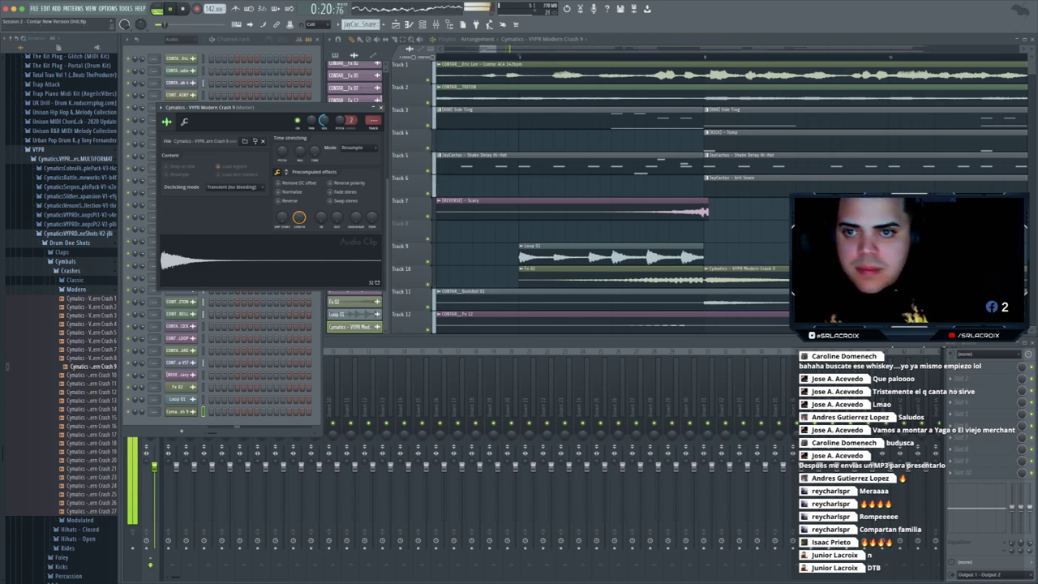
- Close the crash's sample settings, stop playback, and repeat the VYPR Modern Crash 9 clip on Track 10 at bar 13
left_click(381, 107)
scroll(568, 277, "down", 4)
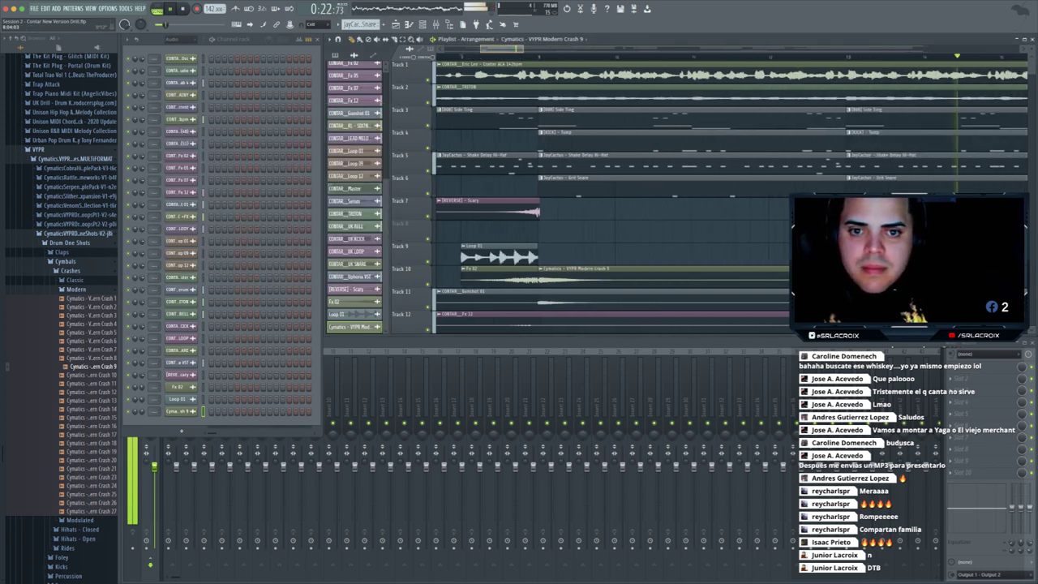
key("space")
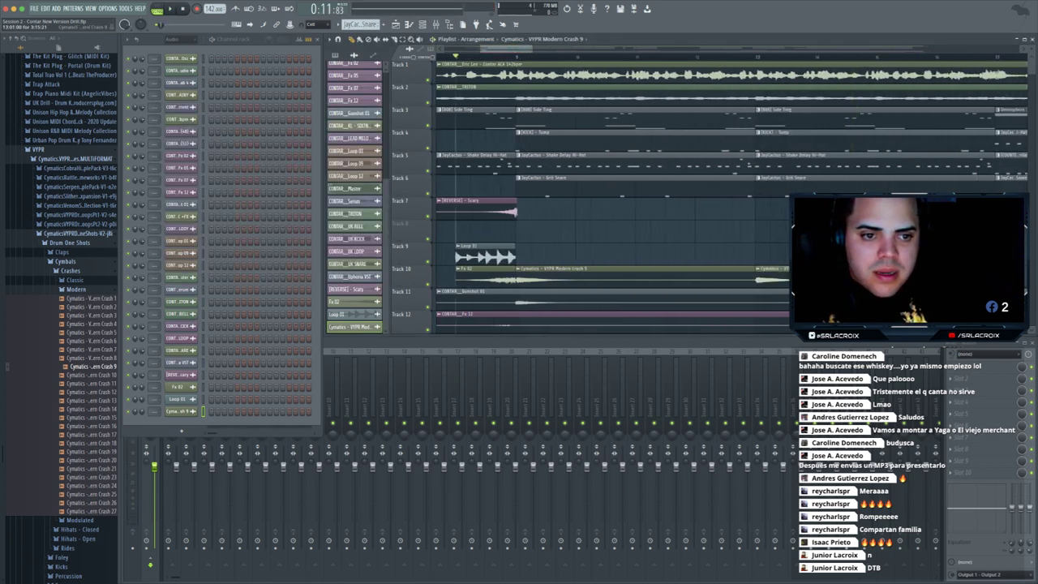
- Shorten VYPR Modern Crash 9 by setting its sample end offset to 31%, and play the transition to check it
left_click(175, 411)
left_click_drag(299, 217, 298, 249)
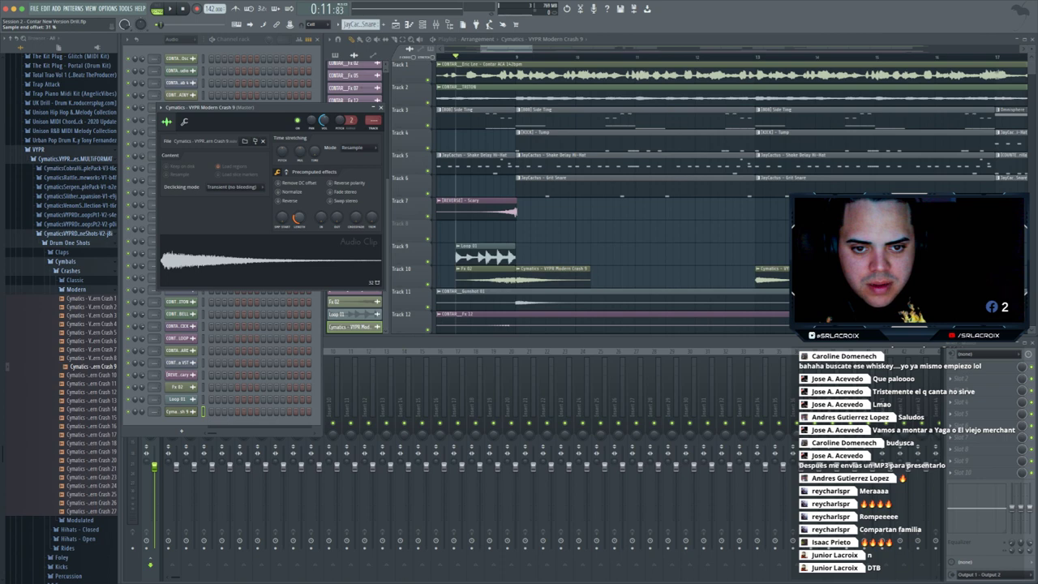
key("space")
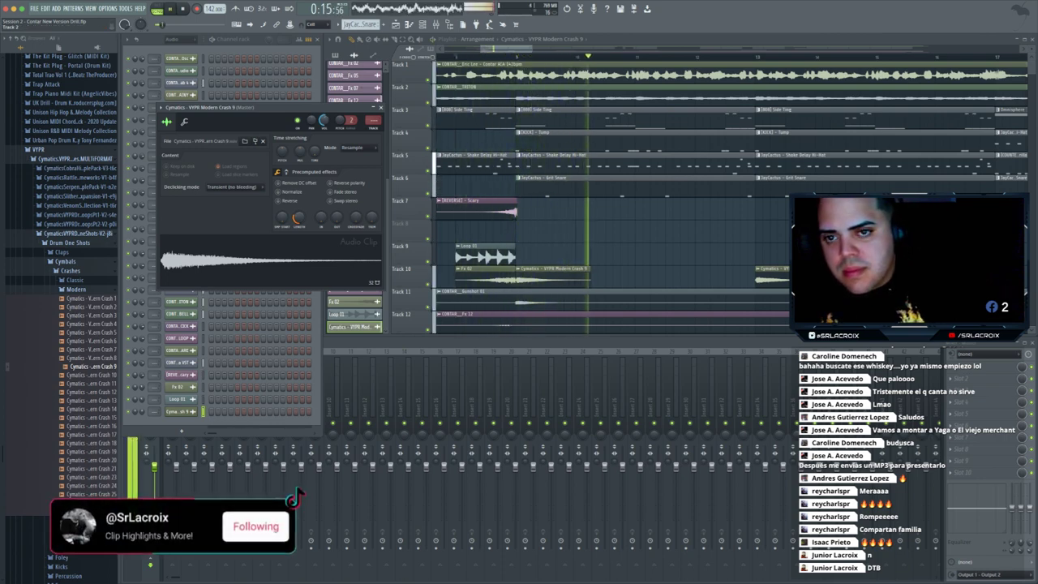
left_click(381, 107)
- Collapse the VYPR crash, cymbal and drum one-shot folders and return to the list of sample packs
left_click(77, 290)
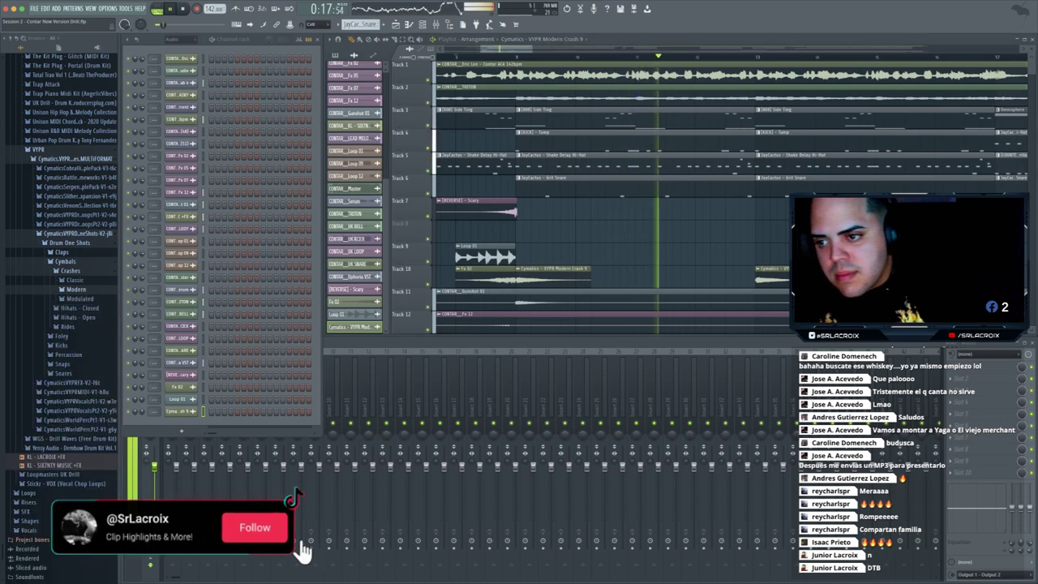
left_click(65, 261)
left_click(78, 272)
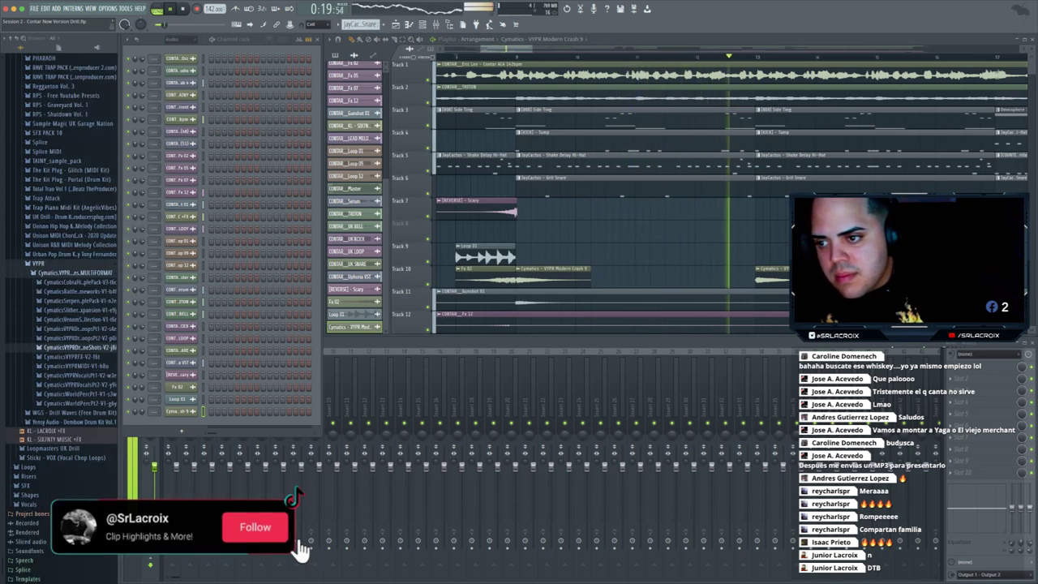
key("Left")
key("Left")
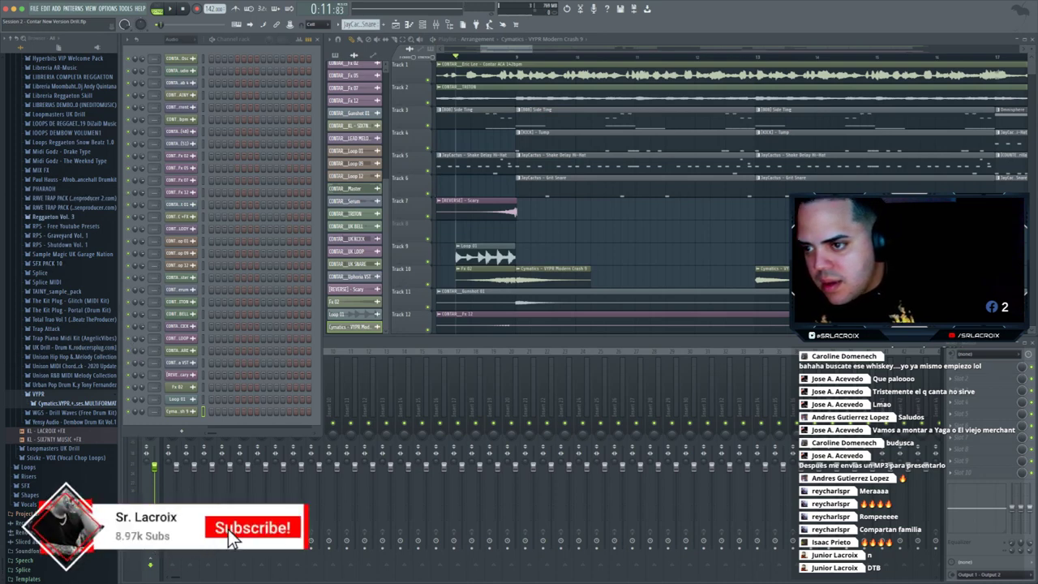
- Open Full Drum Loops in the PHARAOH pack's King Drum Loops folder and audition the loops down to Drill King Drum Loop - 141 BPM
left_click(50, 189)
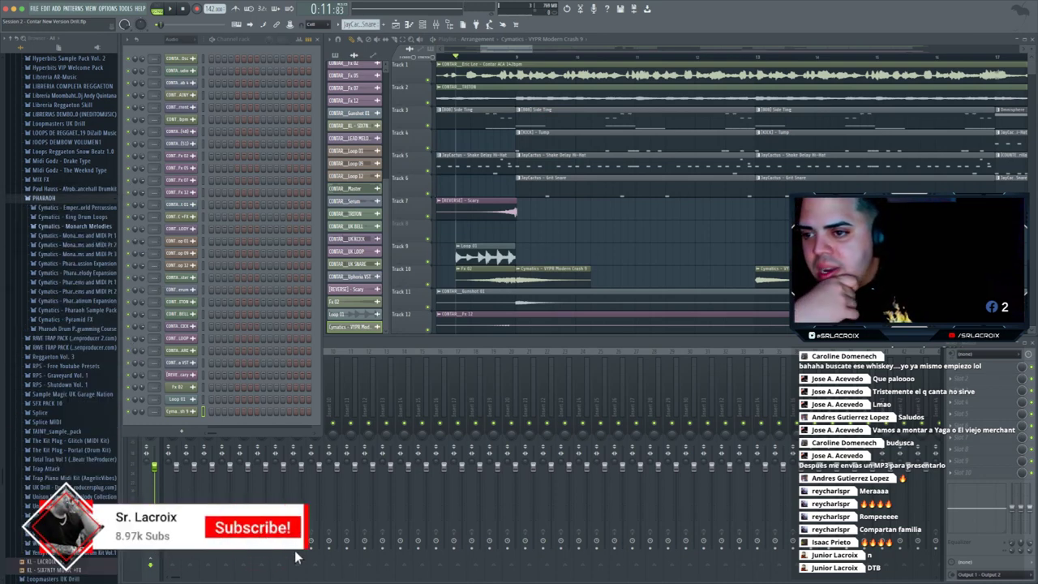
left_click(73, 216)
key("Right")
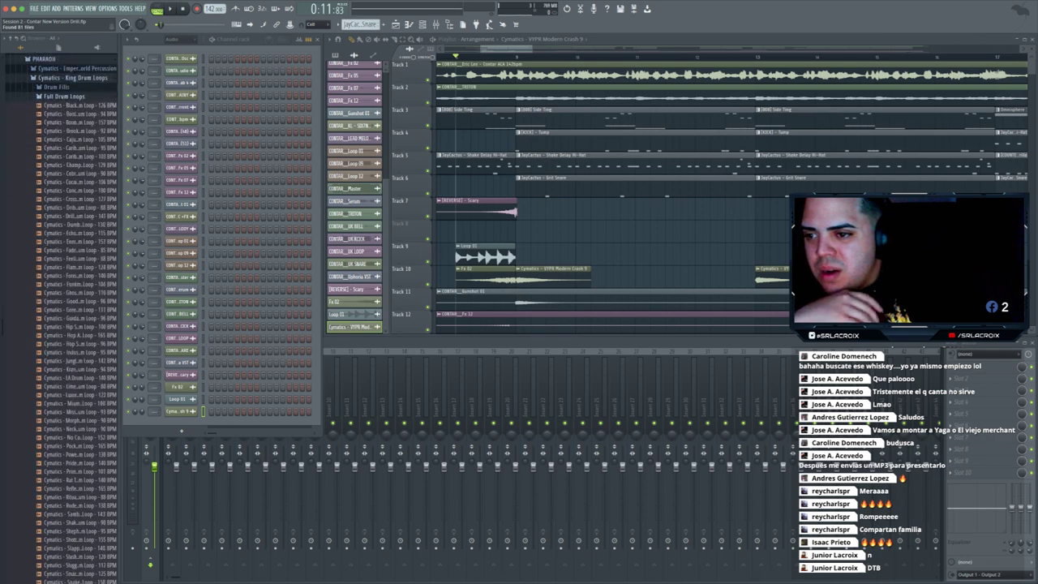
key("Down")
key("Down")
key("Down")
key("Down")
key("Down")
key("Down")
key("Down")
key("Down")
key("Down")
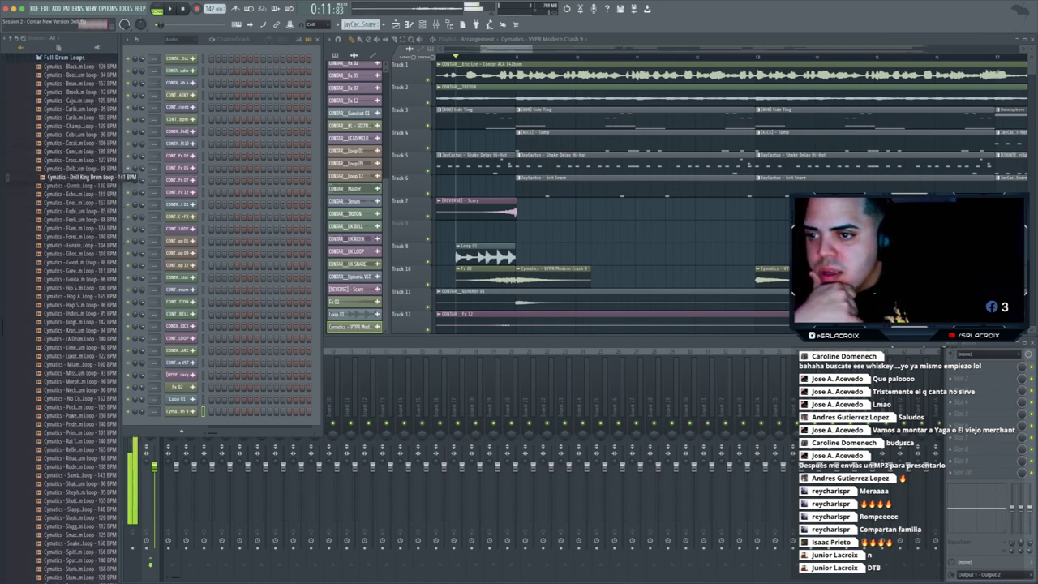
- Place Drill King Drum Loop - 141 BPM on Track 8 at bar 9 and set its time stretch to 8:00:00
left_click_drag(89, 177, 555, 233)
double_click(554, 234)
left_click_drag(325, 161, 325, 138)
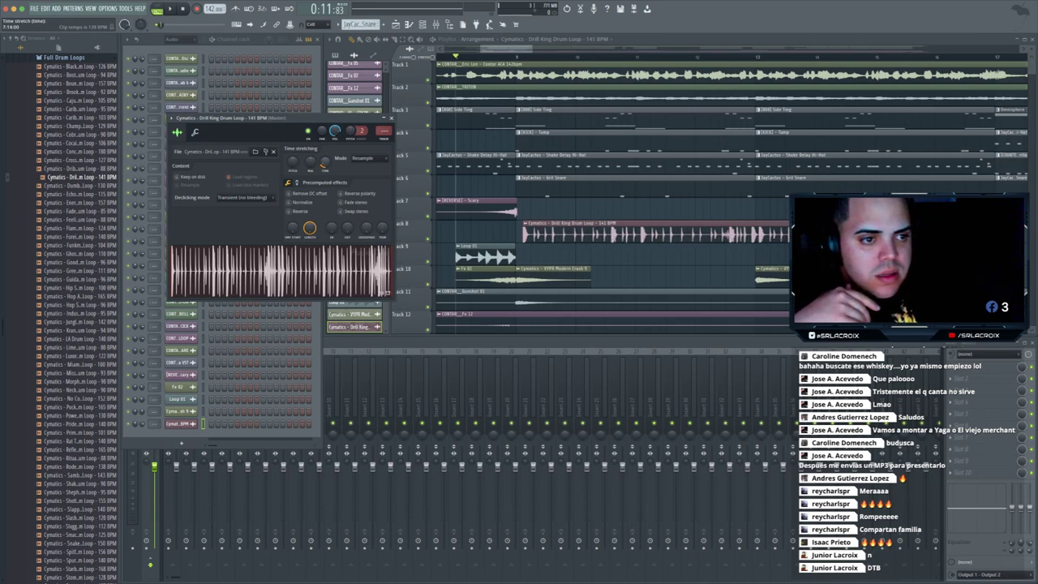
left_click_drag(559, 234, 553, 233)
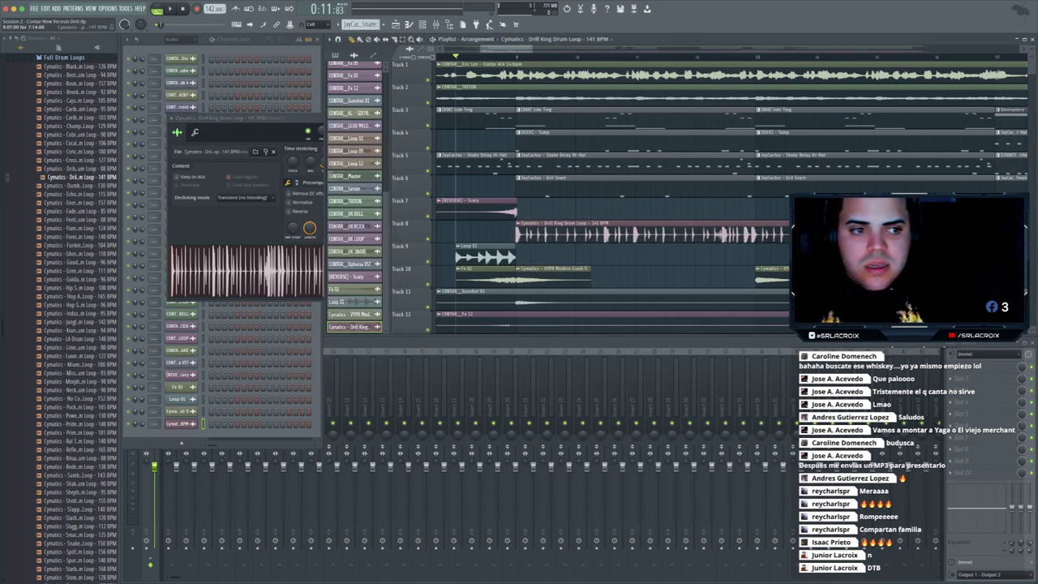
left_click(284, 119)
left_click_drag(324, 163, 325, 160)
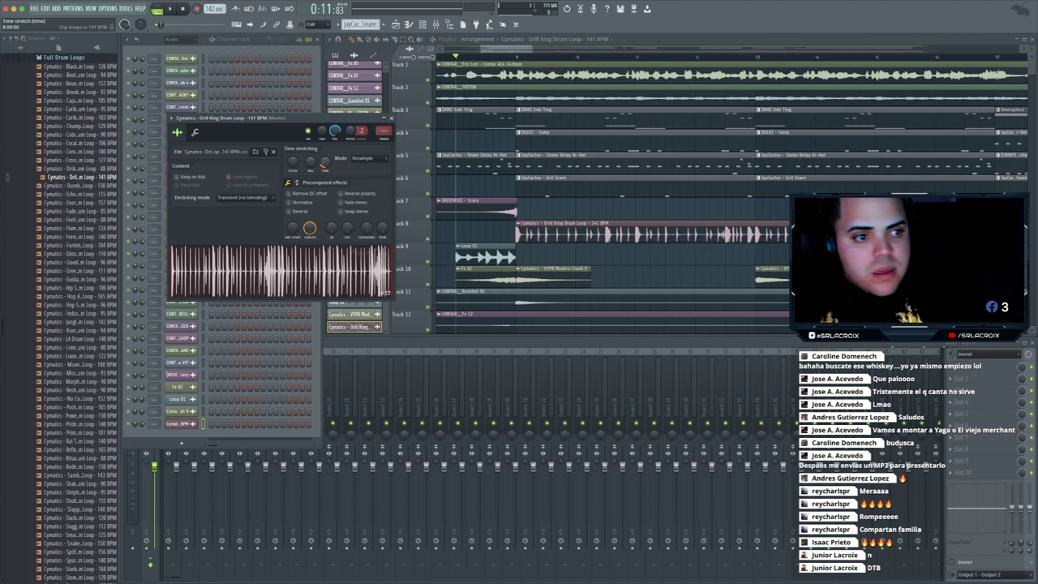
left_click(391, 118)
- Trim the Drill King Drum Loop on Track 8 to two bars and slice out its opening hit and the loud hit in its second bar
left_click_drag(506, 49, 534, 49)
left_click_drag(981, 234, 621, 233)
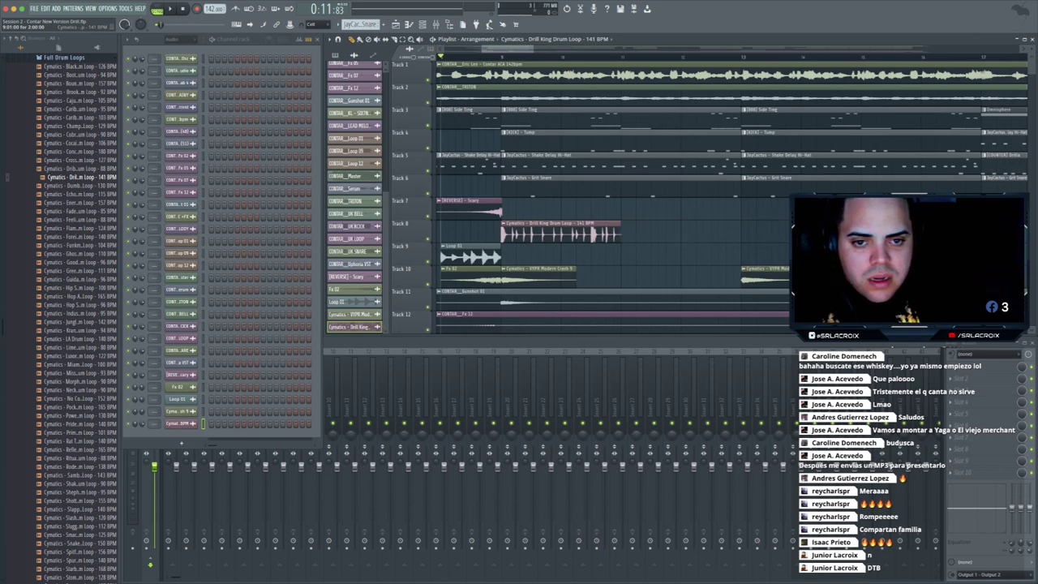
scroll(734, 185, "up", 3)
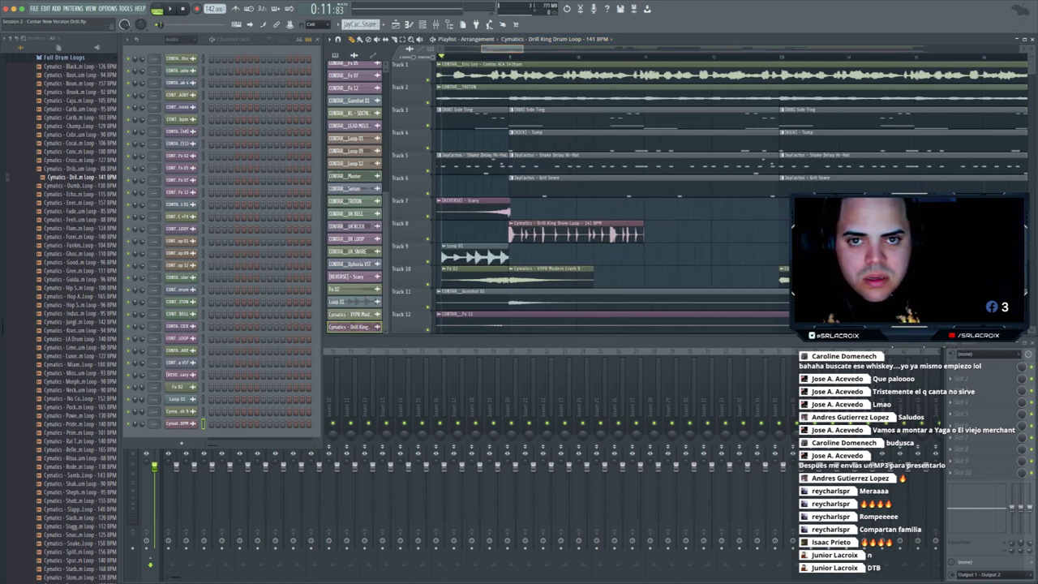
mouse_move(660, 233)
left_mouse_down()
mouse_move(861, 233)
mouse_move(660, 228)
left_mouse_up()
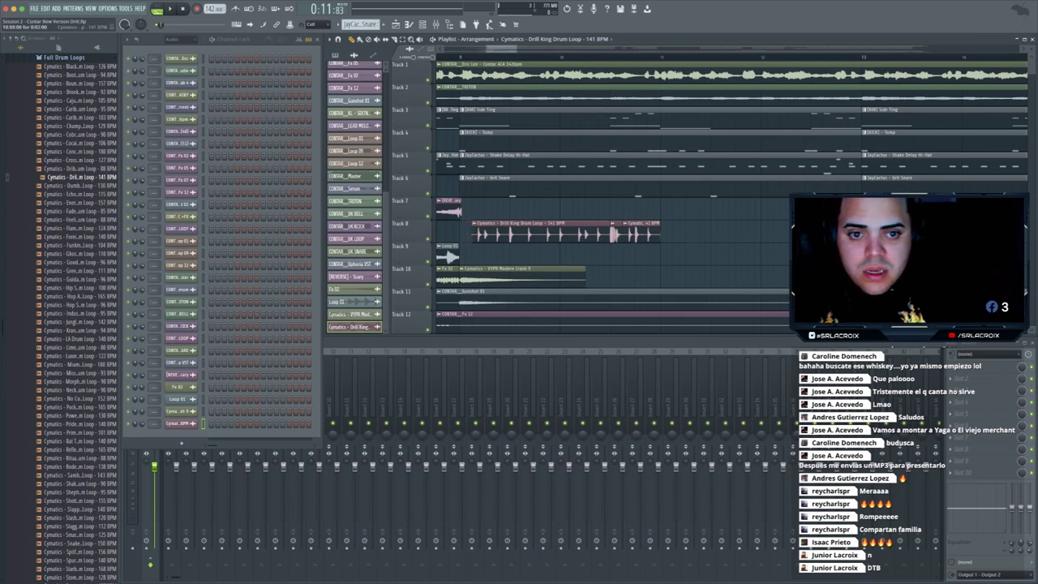
- Lower the channel volume of the Drill King Drum Loop and play the section from just before bar 9
double_click(538, 225)
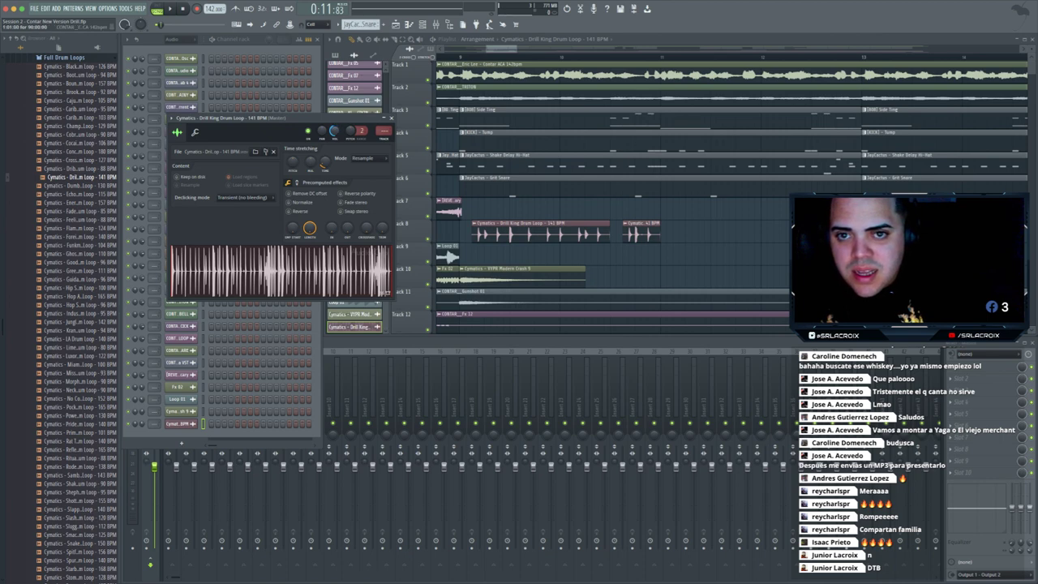
left_click(440, 57)
key("space")
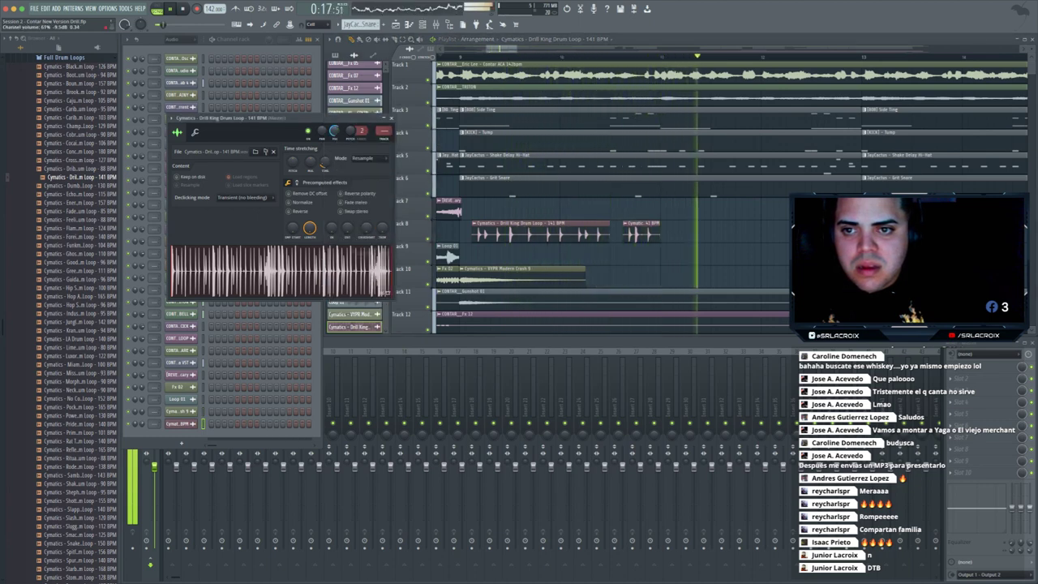
key("space")
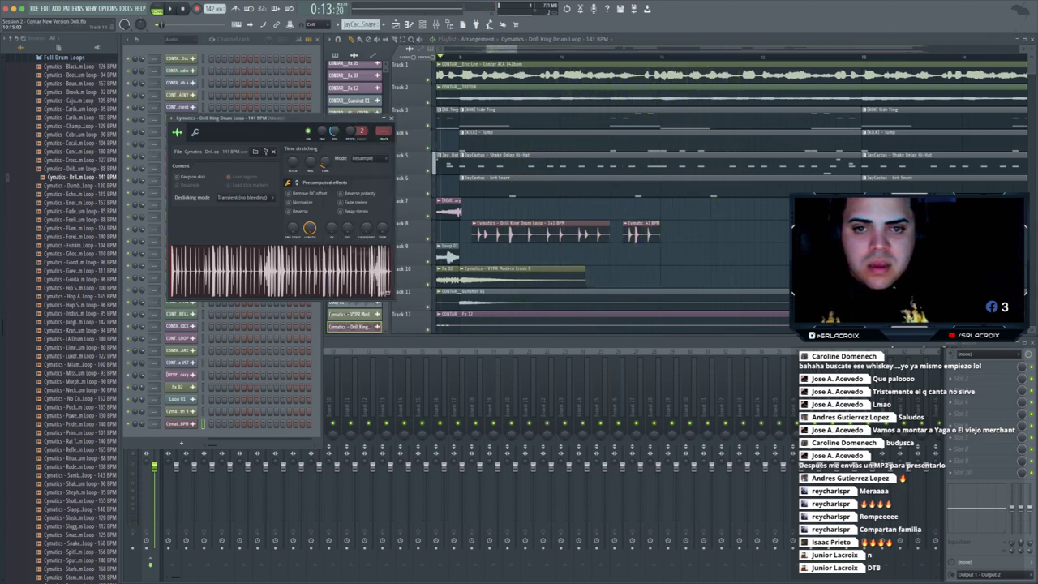
- Repeat the edited drum loop clips two bars further along Track 8 and play them with the Track 1 vocal muted
left_click_drag(690, 235, 463, 231)
scroll(535, 195, "right", 5)
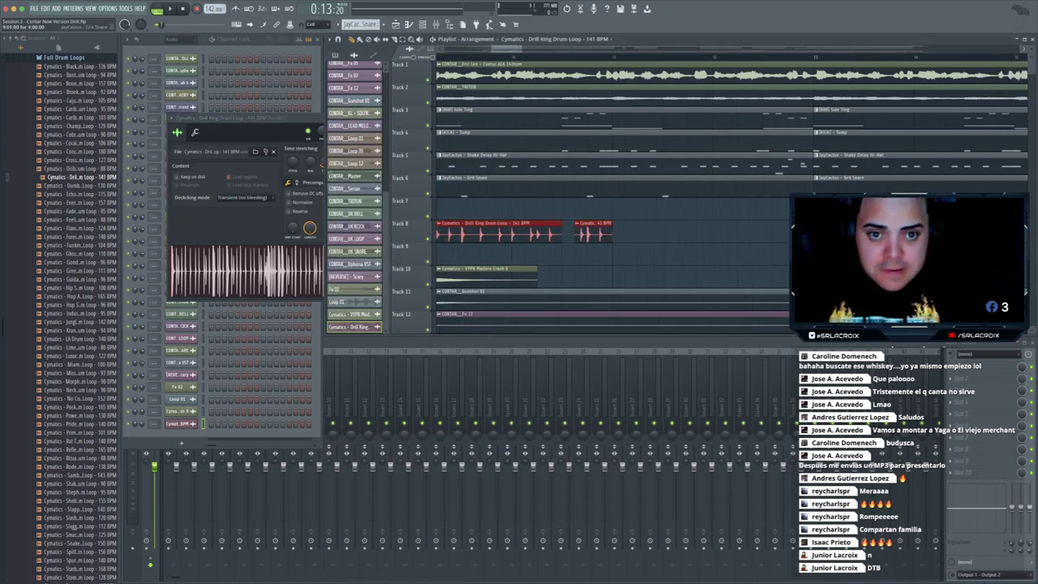
scroll(608, 186, "left", 5)
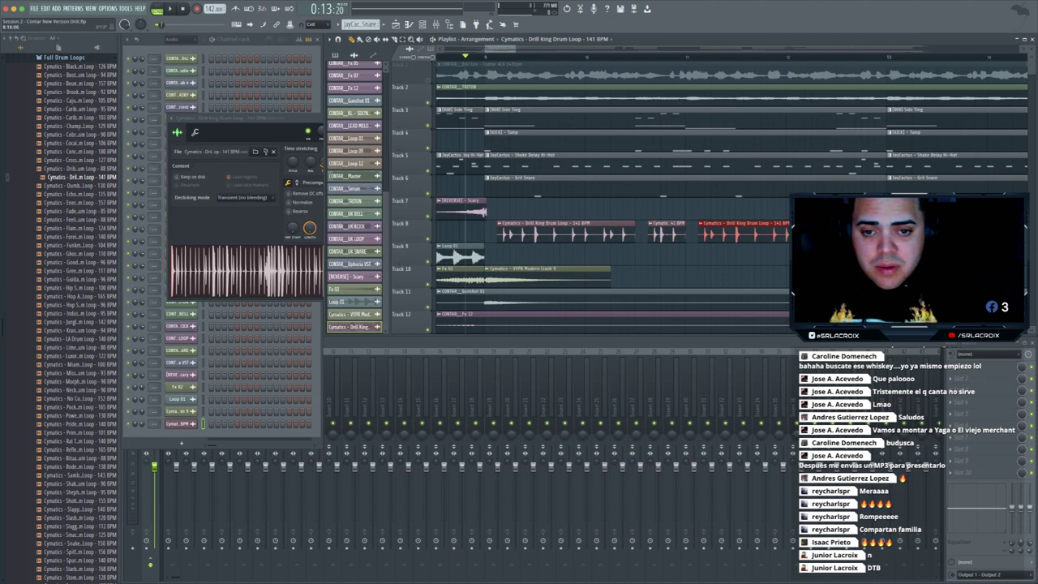
key("space")
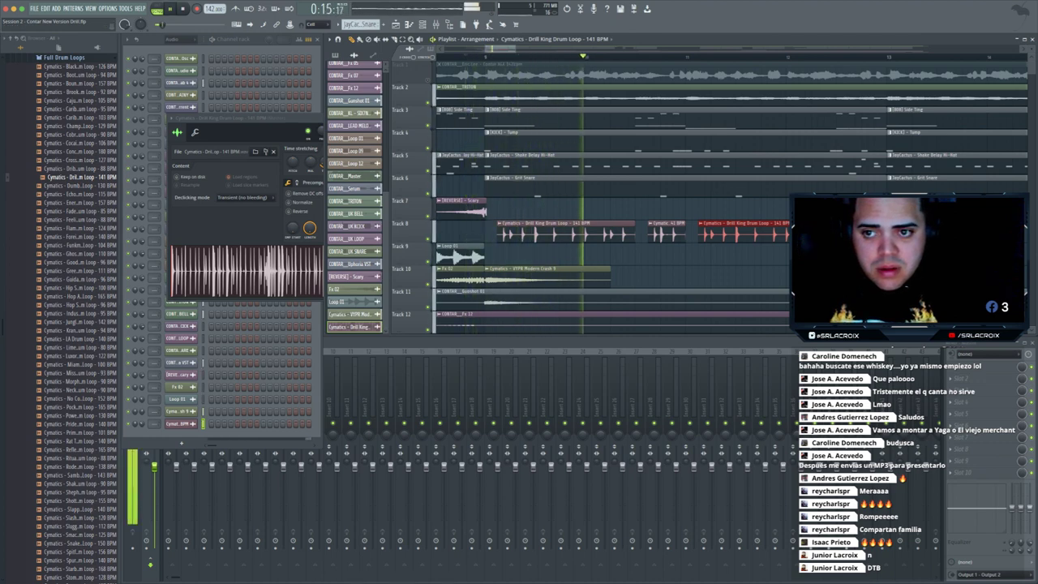
key("space")
- Adjust the stereo delay in the drum loop's precomputed effects, listen to the section, and close the sample settings
left_click(297, 182)
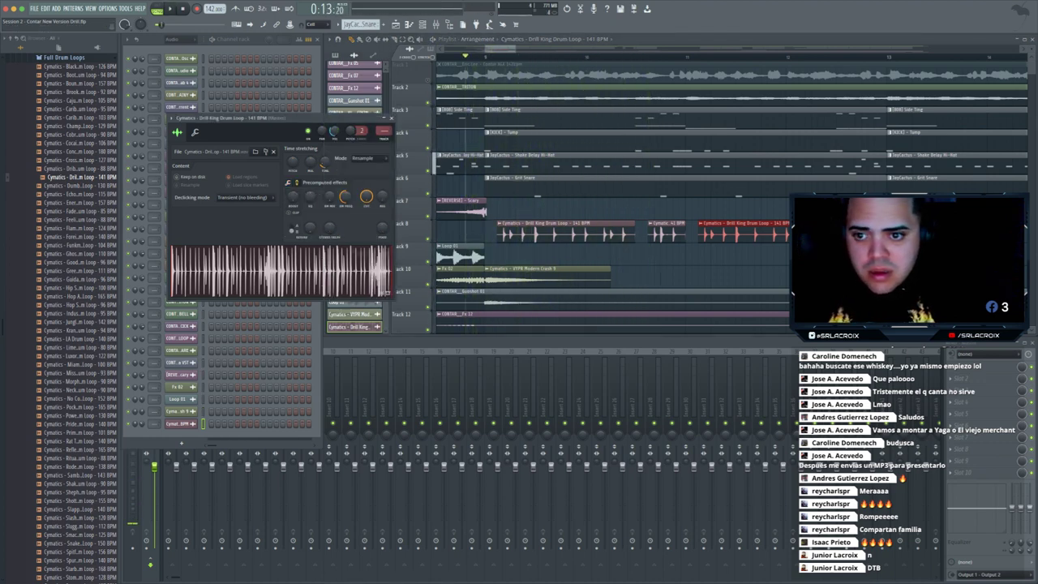
key("space")
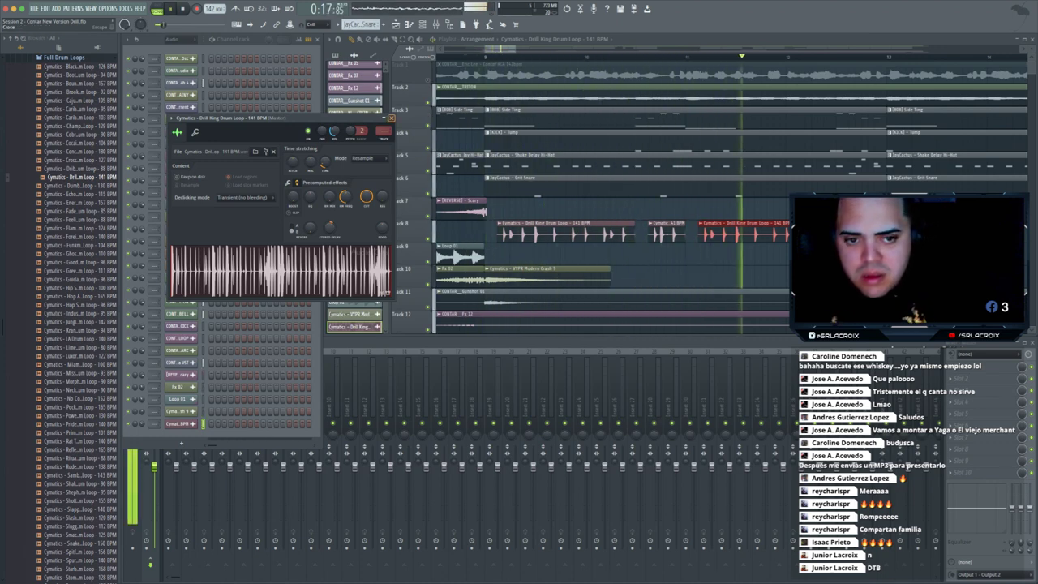
left_click(390, 118)
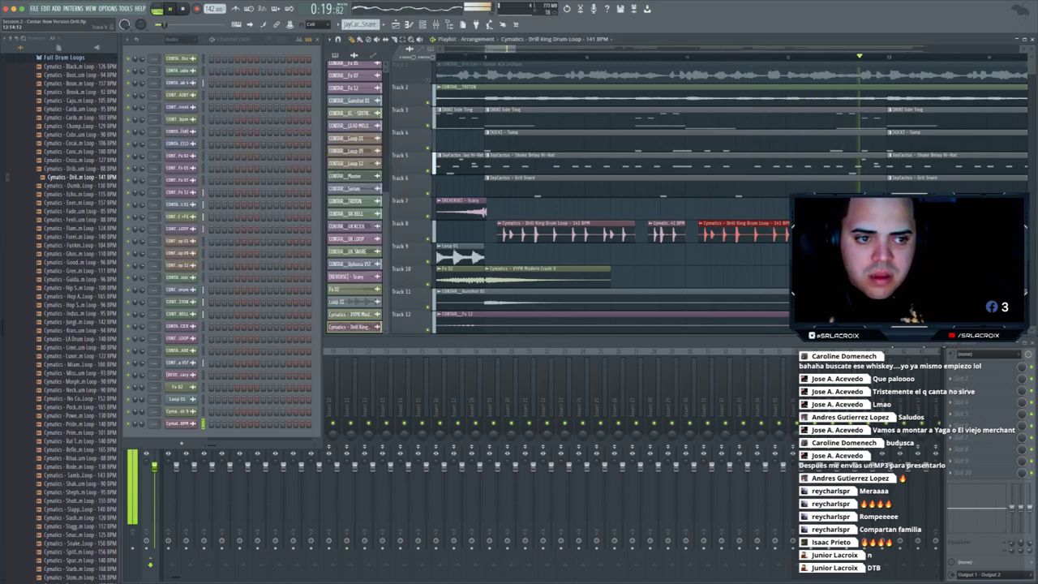
key("space")
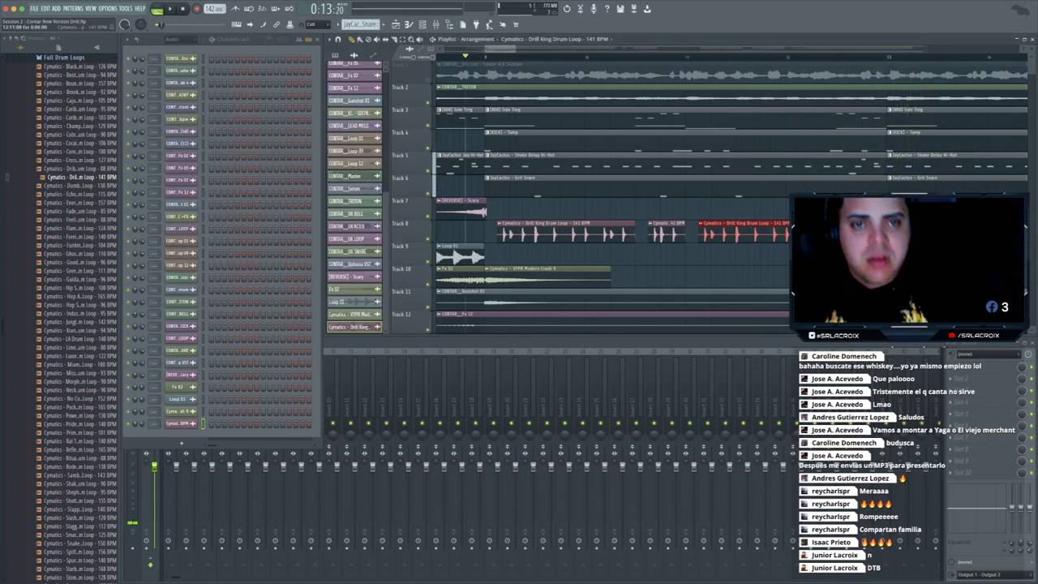
- Delete the Drill King Drum Loop clips from Track 8 and remove its audio clip from the project
key("Delete")
right_click(352, 327)
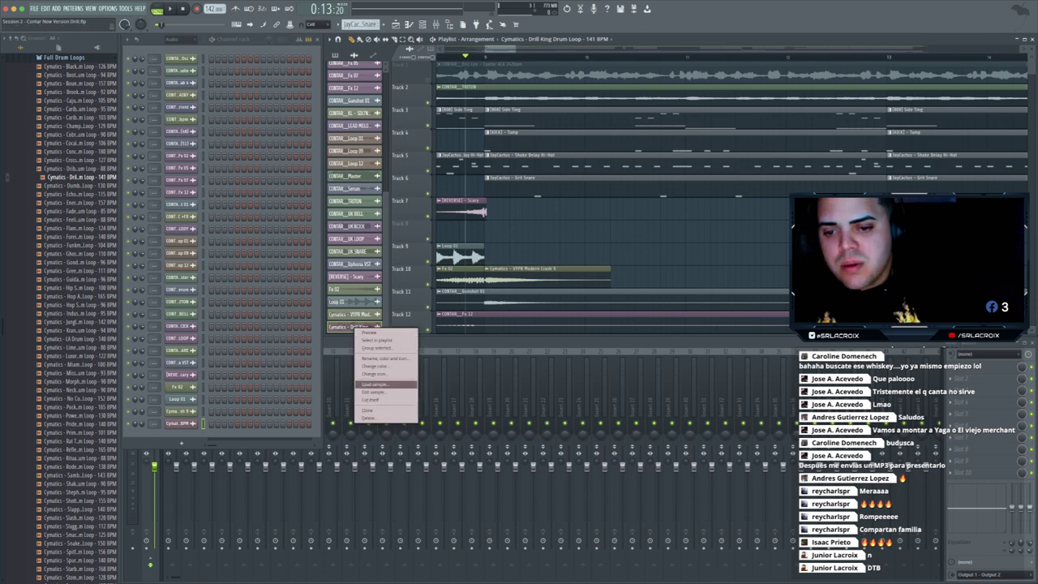
left_click(381, 418)
- Open the Hihat MIDI folder in King Drum Loops and filter the channel rack to Unsorted channels
left_click(64, 58)
scroll(65, 201, "up", 10)
left_click(57, 433)
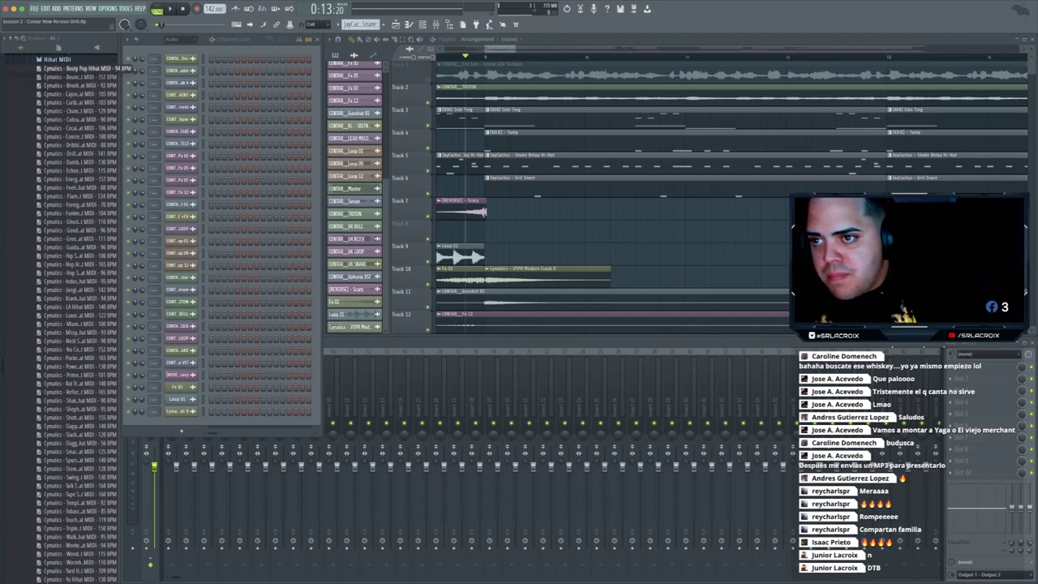
left_click(180, 39)
left_click(180, 67)
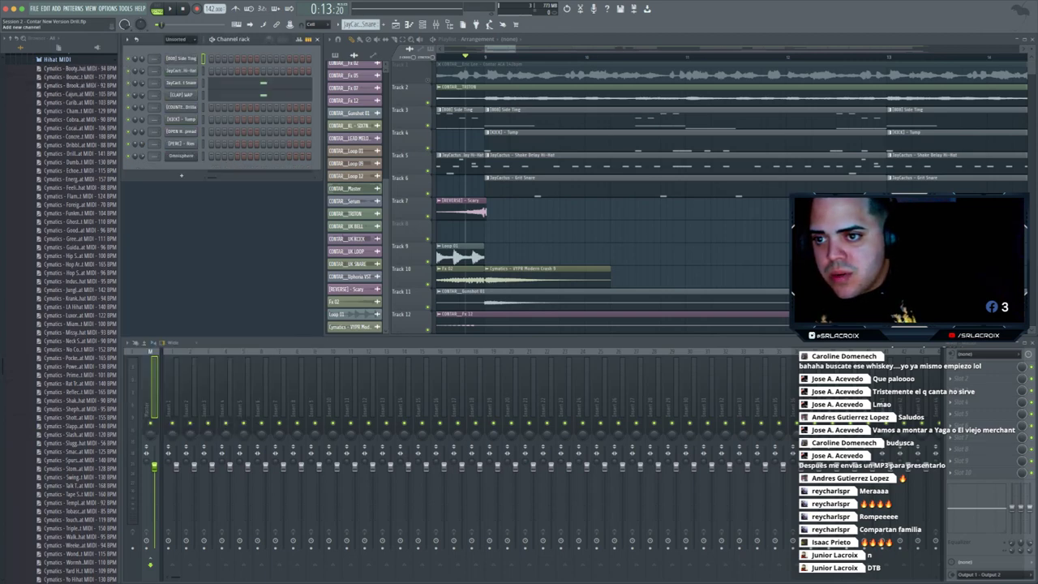
- Collapse the Hihat MIDI, PHARAOH and VYPR folders and open the Hi-Hats folder of the UK Drill drum kit
left_click(57, 59)
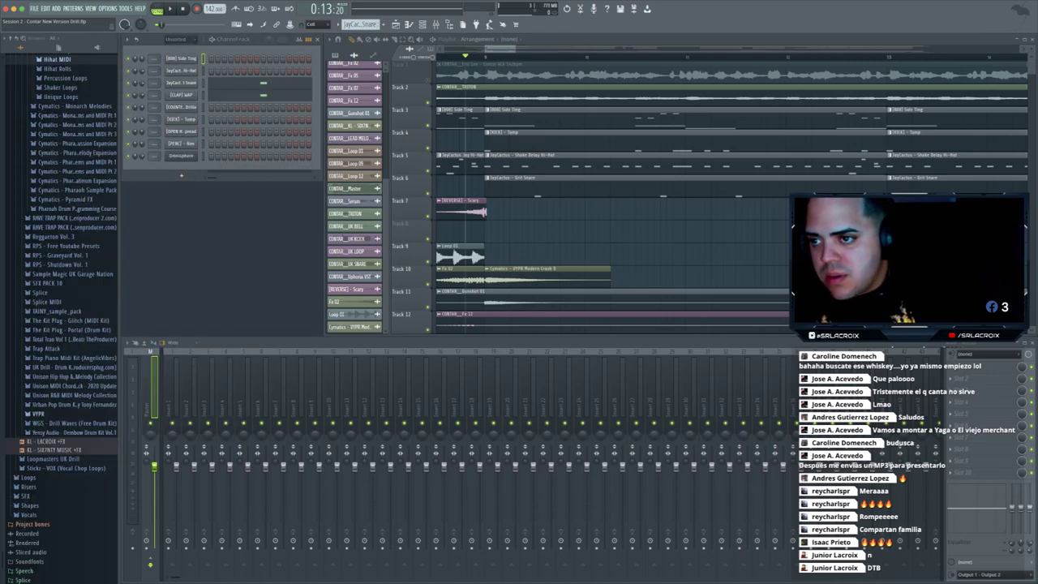
left_click(73, 404)
left_click(73, 405)
left_click(49, 413)
left_click(48, 413)
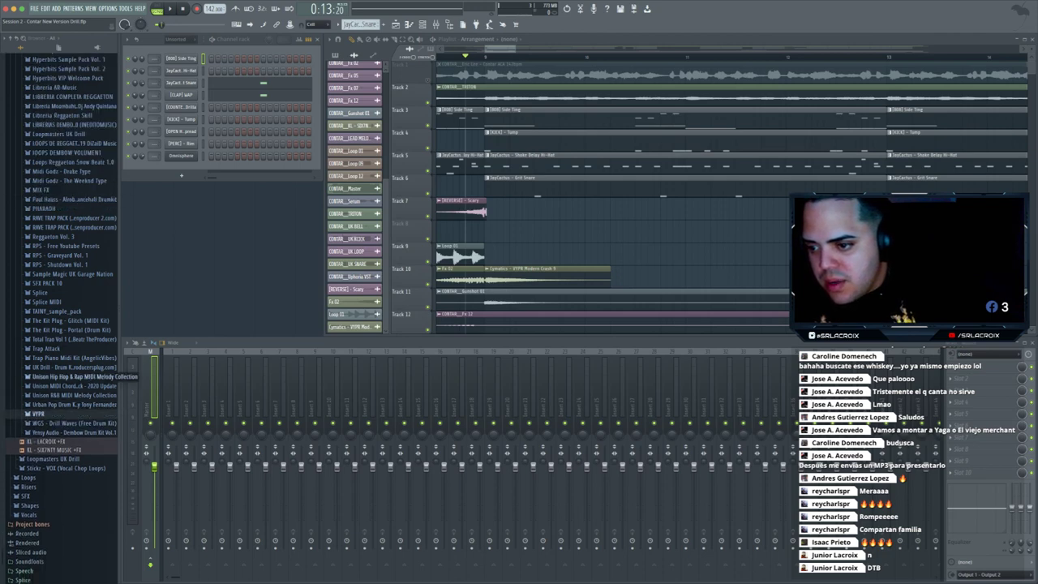
left_click(73, 367)
left_click(48, 395)
- Audition the UK Drill hi-hat samples and add UK Drill - Hat (2) as a new channel in the channel rack
left_click(58, 404)
left_click(58, 413)
left_click(61, 421)
key("Down")
key("Down")
key("Down")
key("Down")
key("Down")
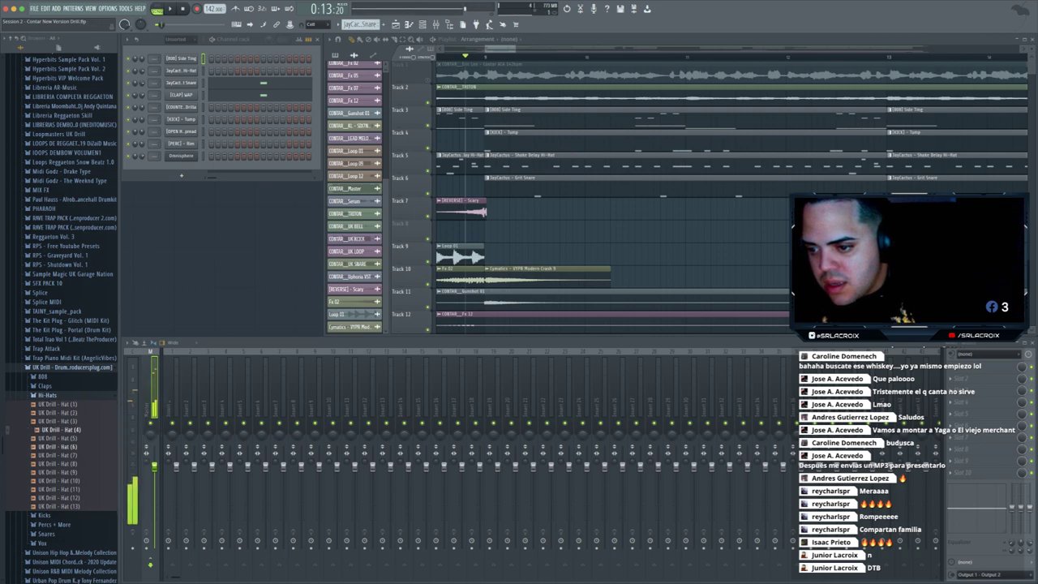
key("Up")
key("Down")
key("Down")
key("Down")
key("Up")
key("Down")
key("Down")
key("Down")
left_click_drag(61, 412, 181, 187)
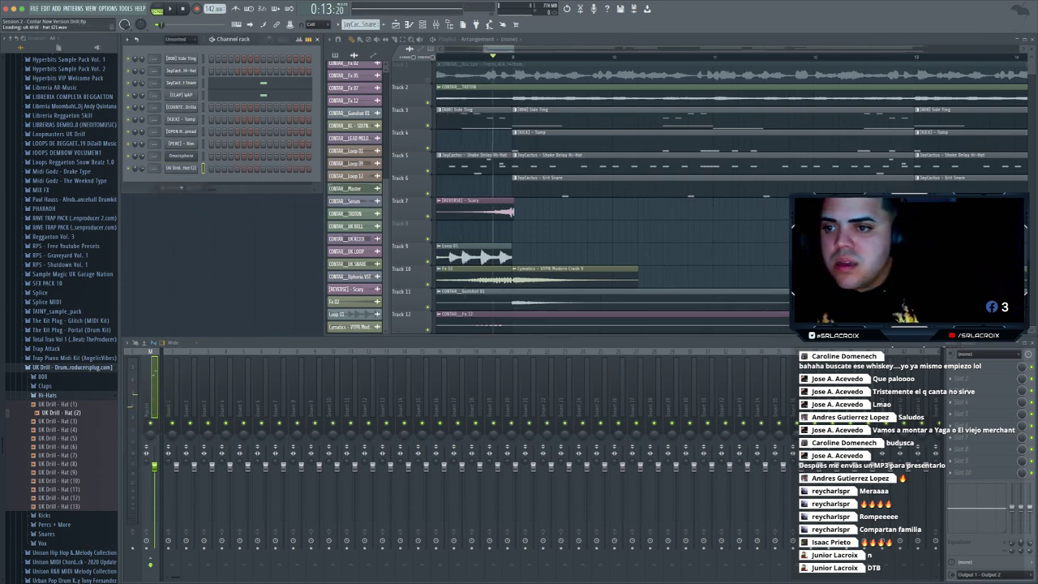
- Load Booty Pop Hihat MIDI - 94 BPM from the PHARAOH pack onto the UK Drill - Hat (2) channel and play the pattern
left_click(45, 209)
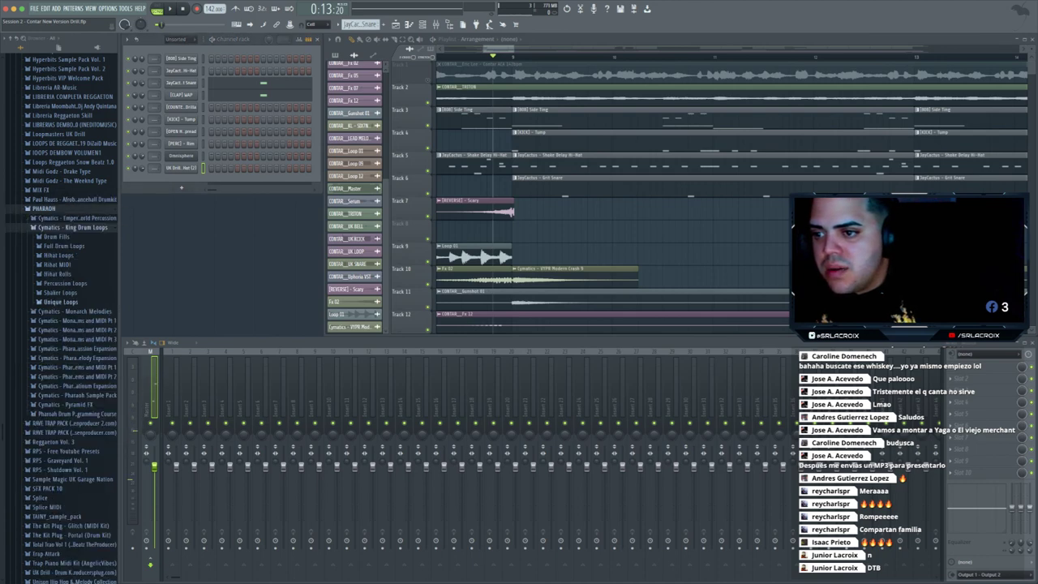
left_click(56, 264)
left_click_drag(195, 162, 182, 187)
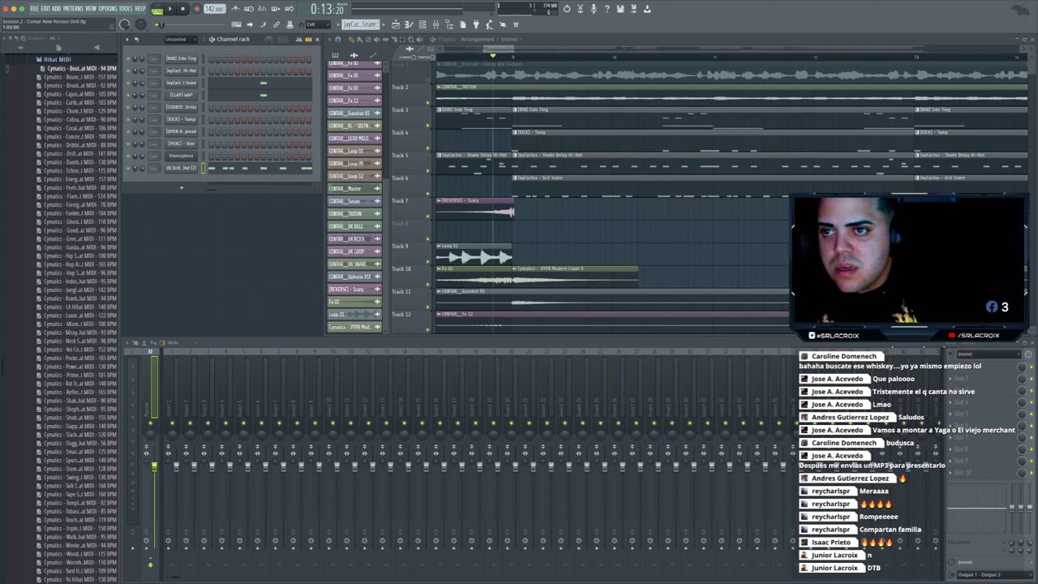
key("space")
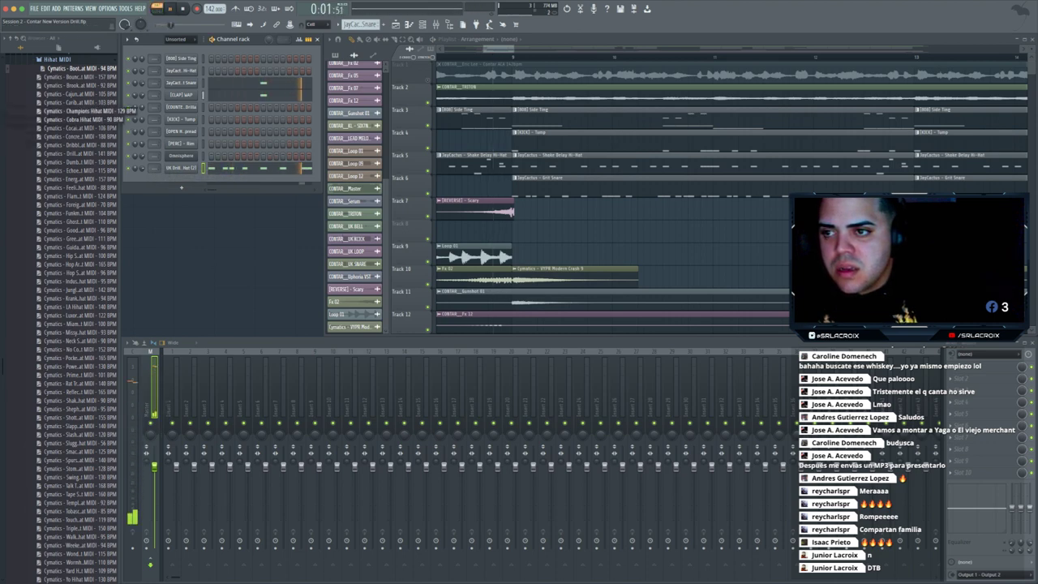
- Try the 157 BPM and then the 92 BPM hi-hat MIDI file on the UK Drill - Hat (2) channel, listening to the pattern
left_click_drag(81, 77, 181, 188)
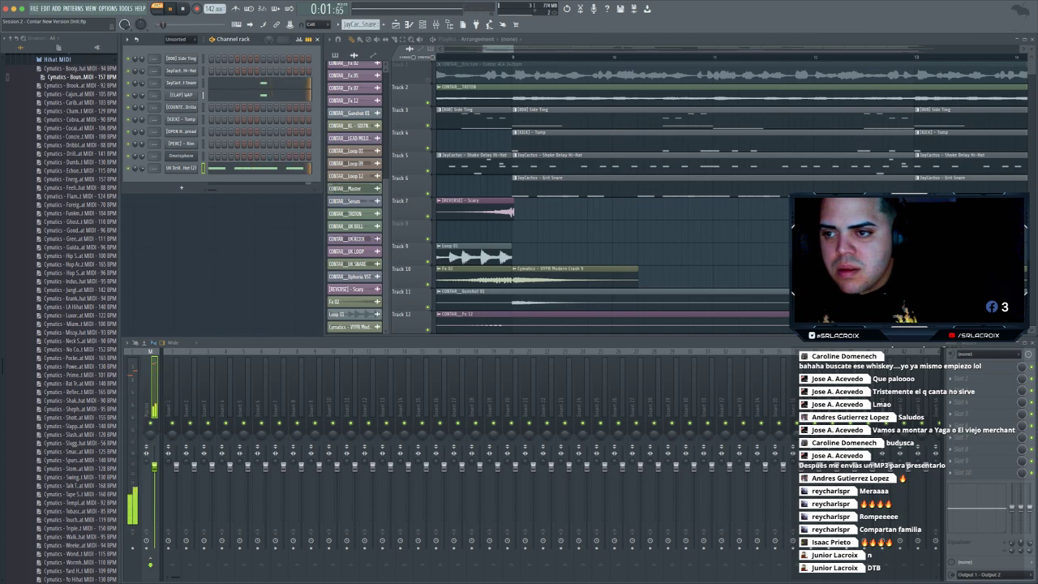
key("space")
left_click_drag(81, 85, 167, 186)
key("space")
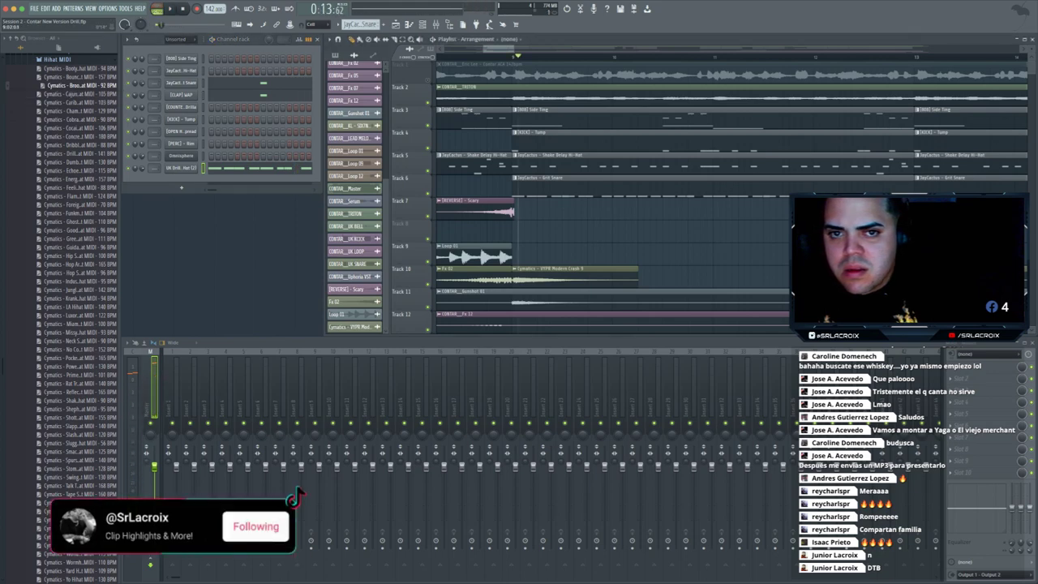
- Play the hi-hat pattern in the arrangement around bar 9, stop playback, and delete the UK Drill - Hat (2) channel
key("space")
key("space")
right_click(196, 166)
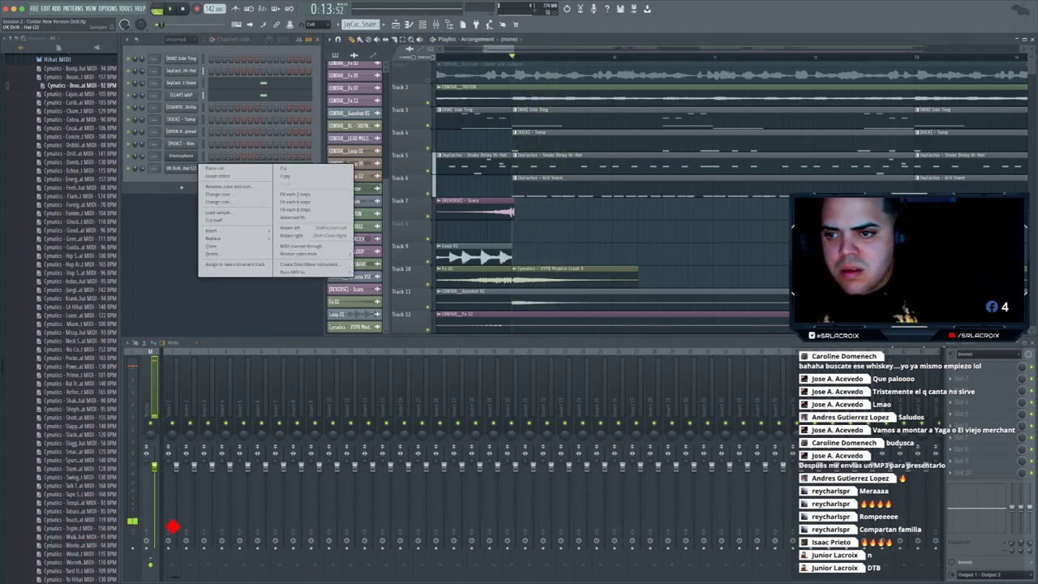
left_click(214, 254)
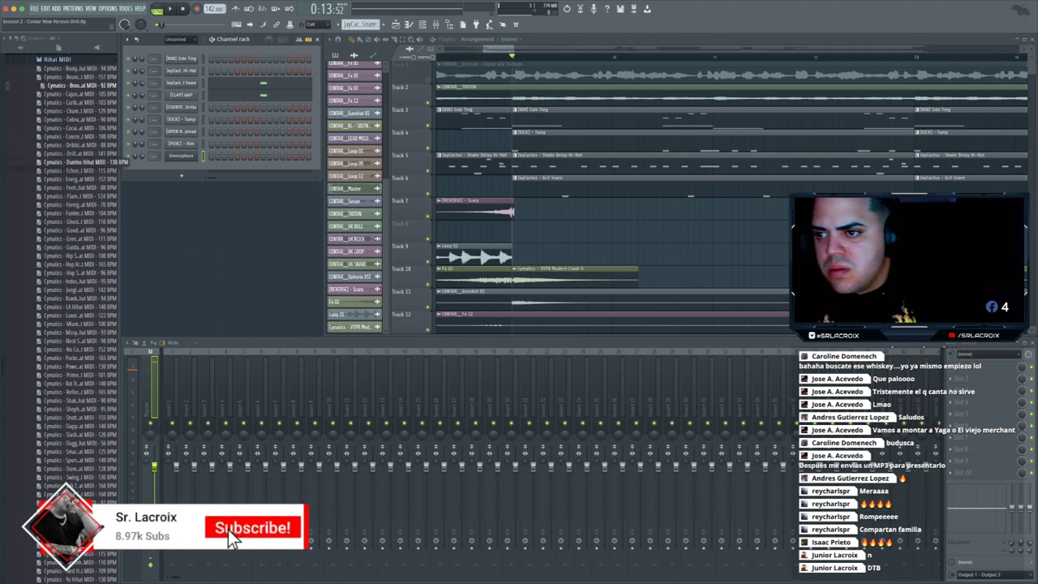
- Try the 141 BPM Drill hi-hat MIDI on the JayCactus Shake Delay Hi-Hat channel and play the pattern
left_click_drag(81, 153, 172, 84)
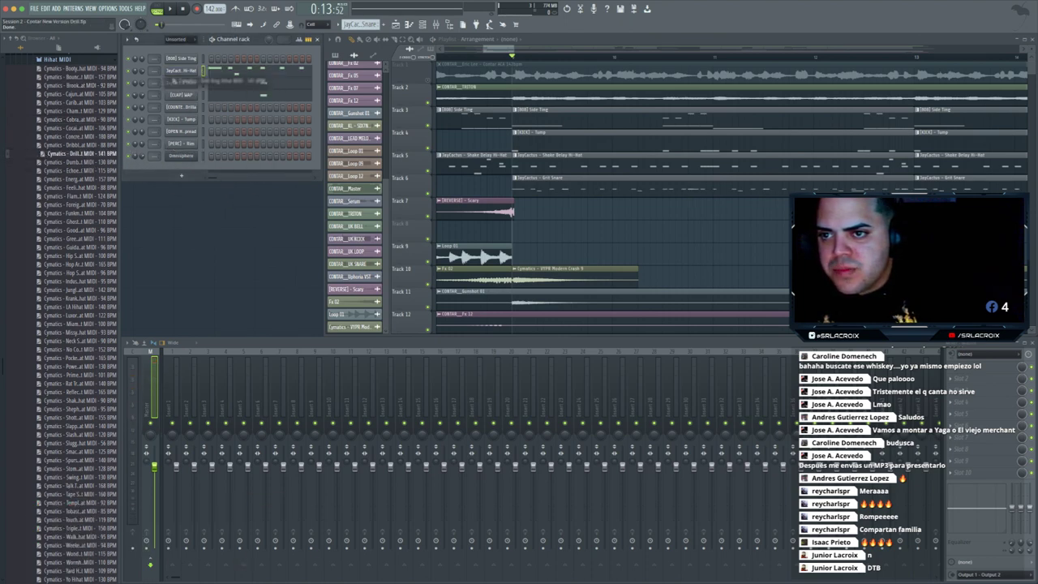
key("space")
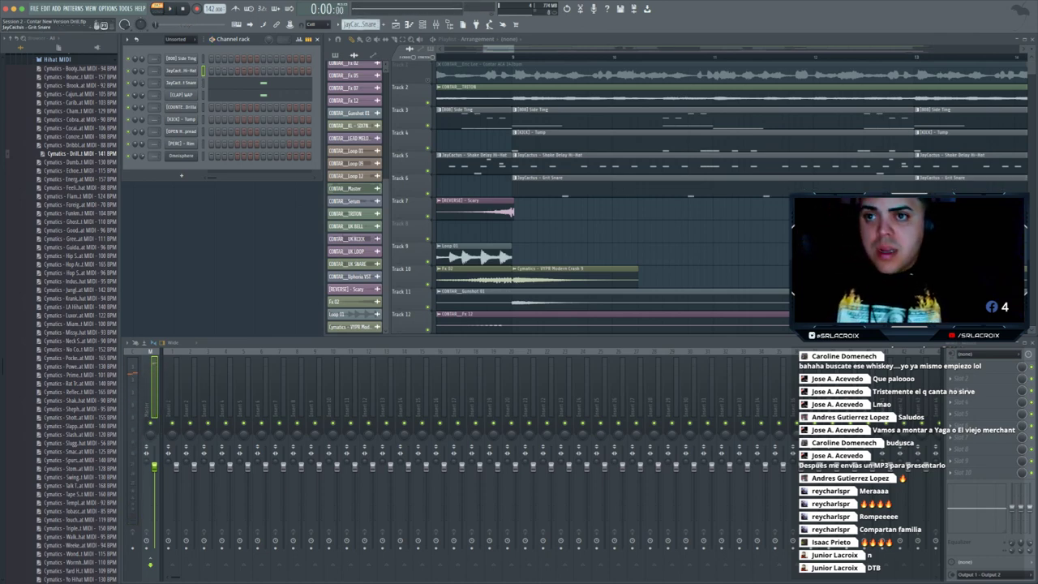
- Switch to the empty Pattern 9 and put the 141 BPM Drill hi-hat notes on its JayCactus Shake Delay Hi-Hat channel
key("KP_Add")
key("KP_Add")
key("KP_Add")
key("KP_Add")
key("KP_Add")
key("KP_Add")
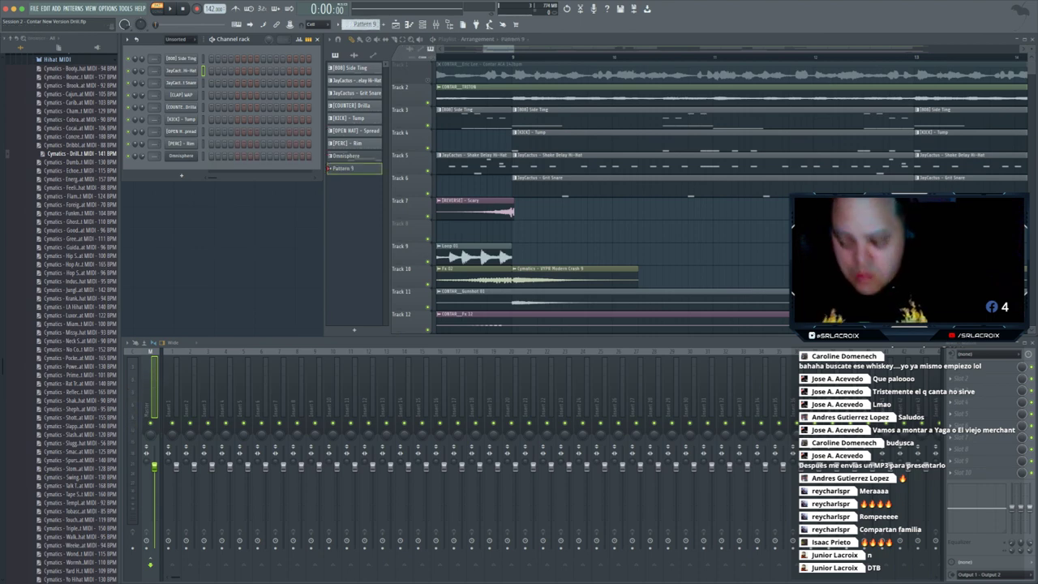
mouse_move(514, 49)
left_mouse_down()
mouse_move(580, 49)
mouse_move(518, 49)
left_mouse_up()
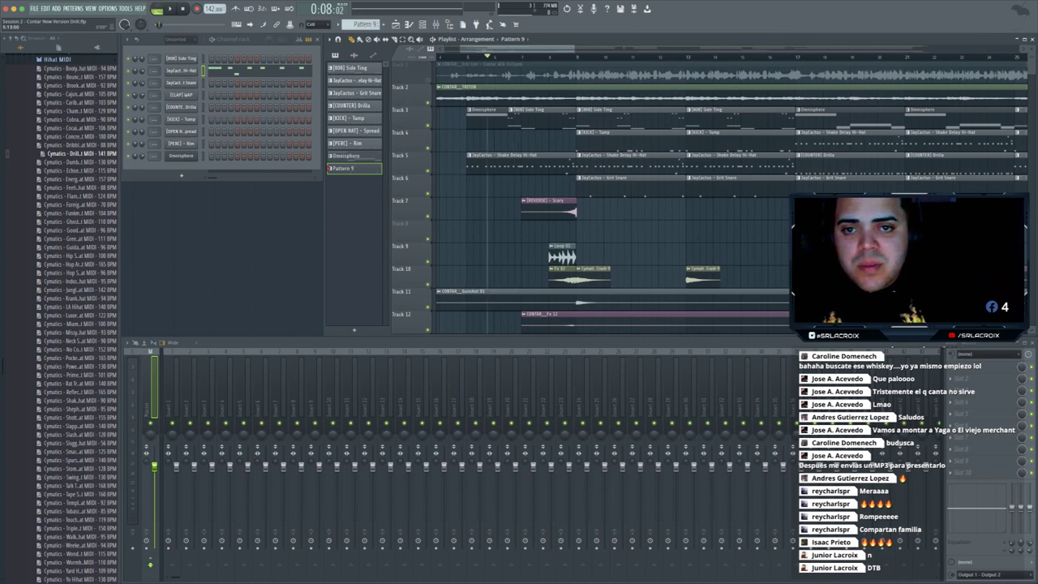
scroll(471, 190, "right", 1)
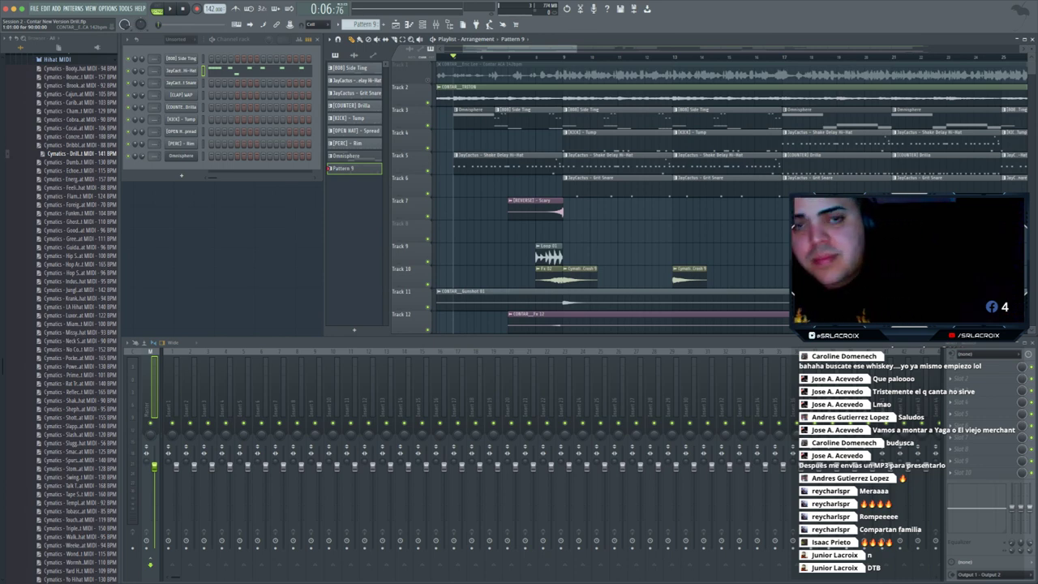
- Play the arrangement, unmute the vocal on Track 1, and place Pattern 9 on Track 7 at bar 17
key("space")
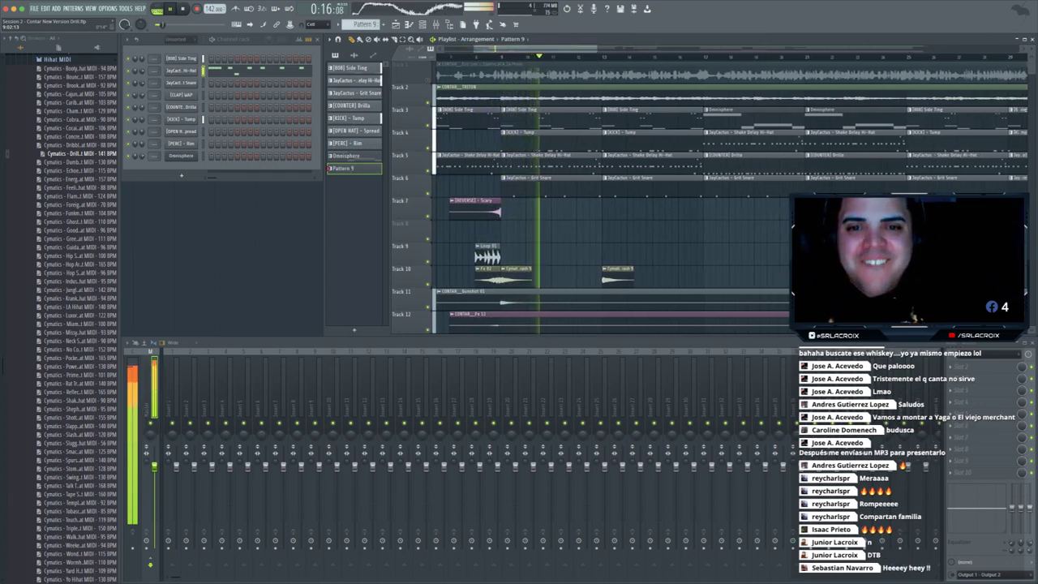
left_click_drag(503, 49, 507, 49)
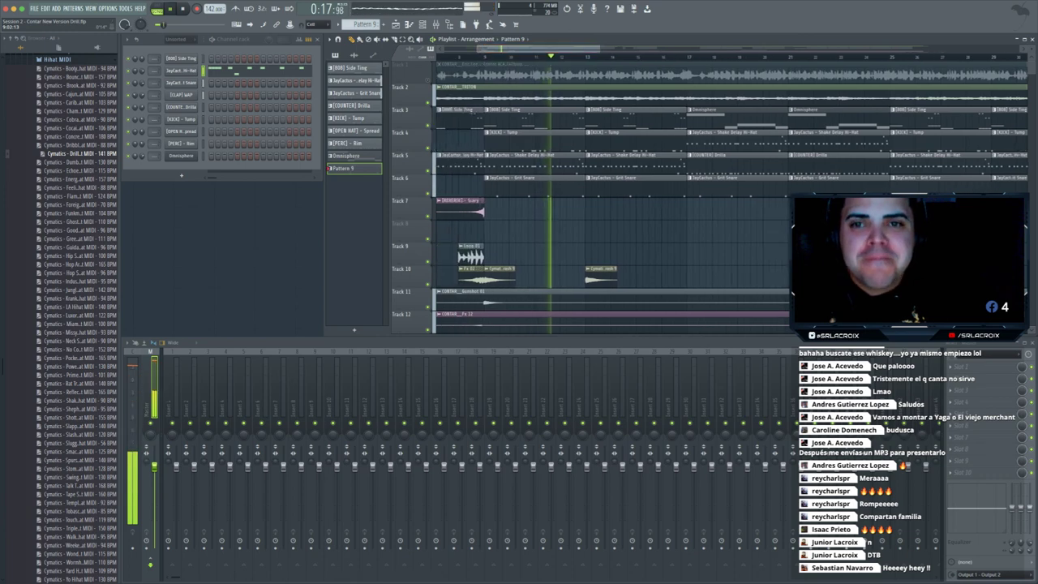
key("space")
left_click(427, 79)
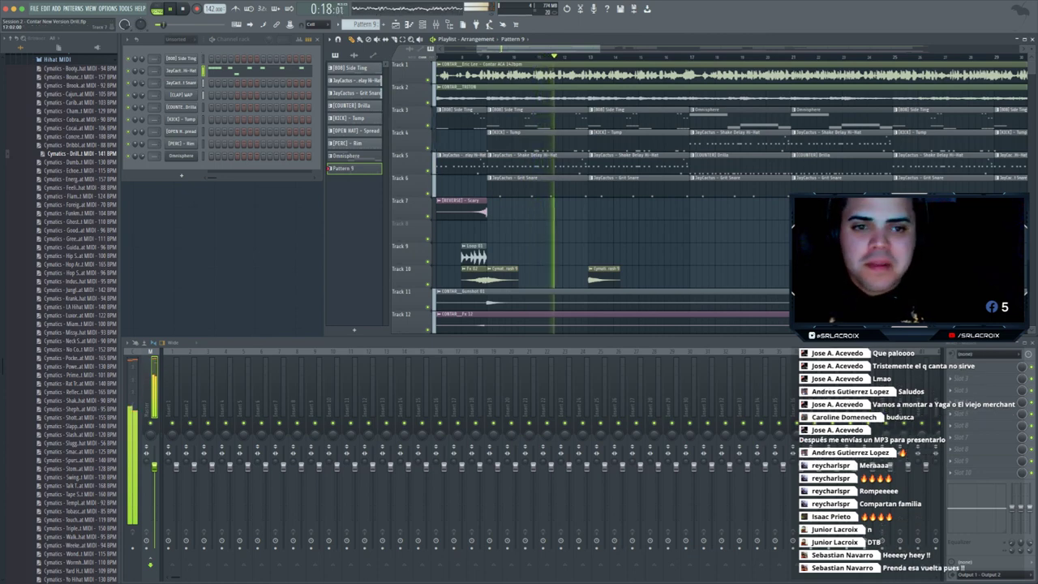
left_click(699, 211)
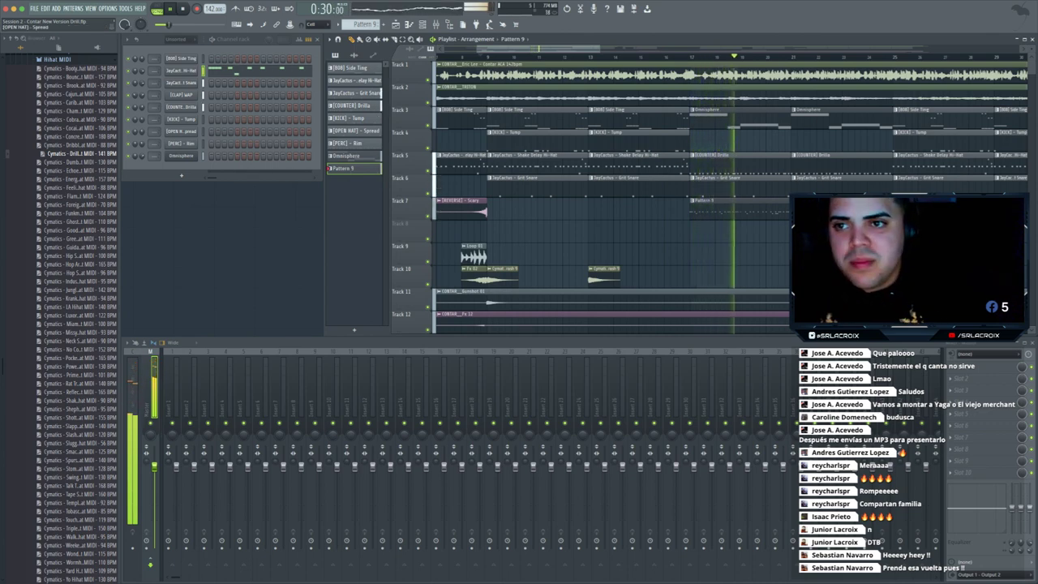
- Raise the velocities of Pattern 9's opening hi-hat roll, set the rest of bars 1–2 to full velocity, and listen from bar 17
left_click(250, 71)
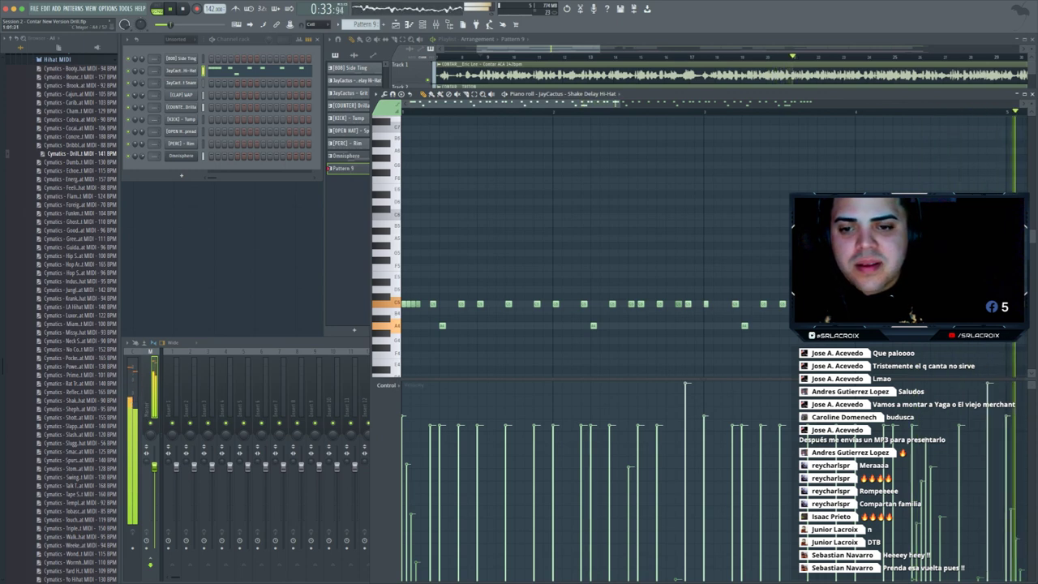
left_click_drag(424, 285, 398, 322)
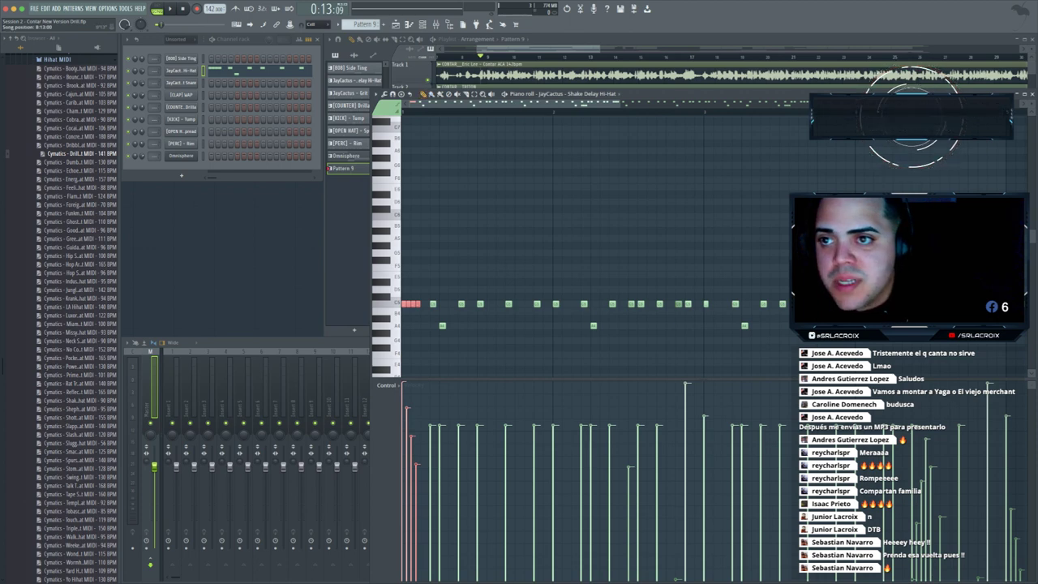
left_click_drag(429, 295, 703, 316)
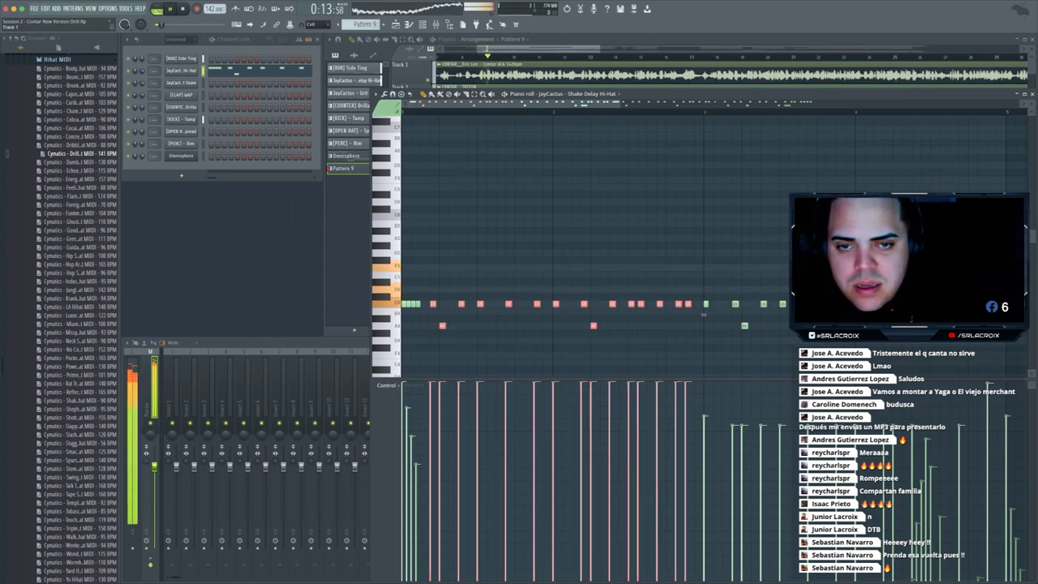
key("F5")
left_click(684, 57)
key("space")
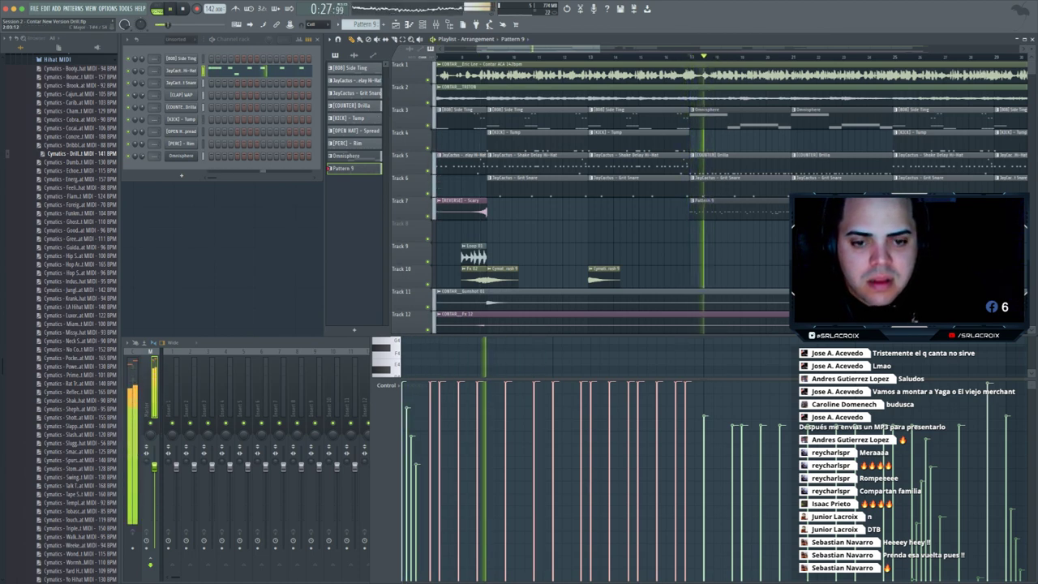
- Set the hi-hat notes in bars 3 and 4 to full velocity and raise the velocities of the lower-pitched roll in bar 4
key("F7")
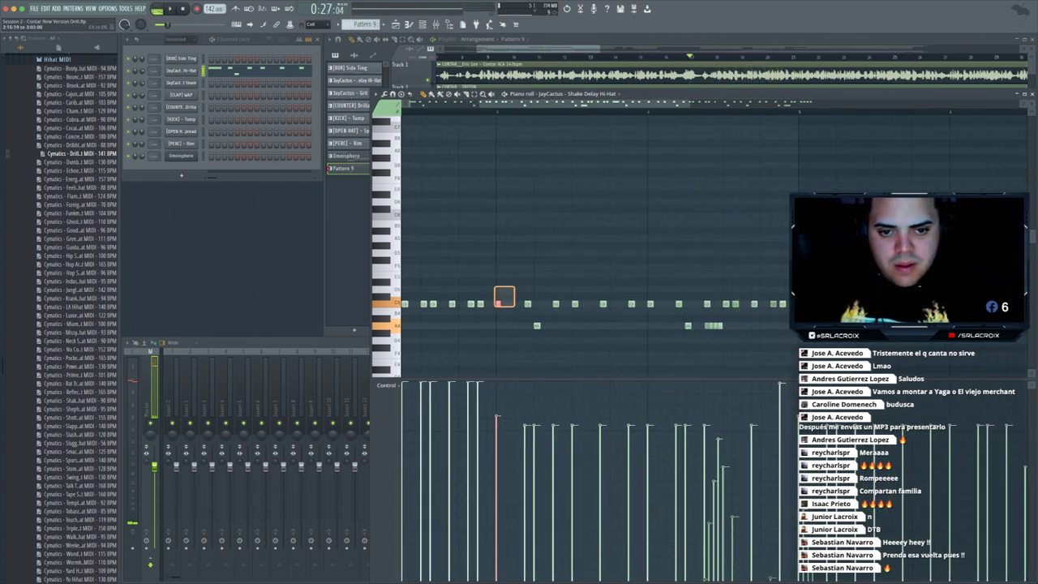
left_click_drag(497, 299, 684, 357)
left_click_drag(698, 290, 789, 306)
left_click_drag(780, 384, 635, 378)
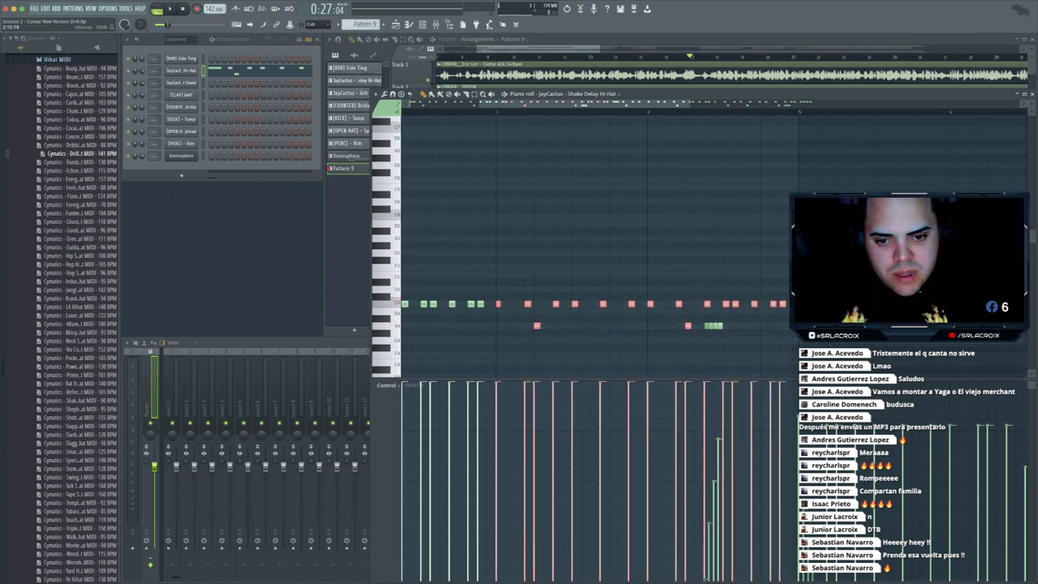
left_click_drag(704, 309, 728, 334)
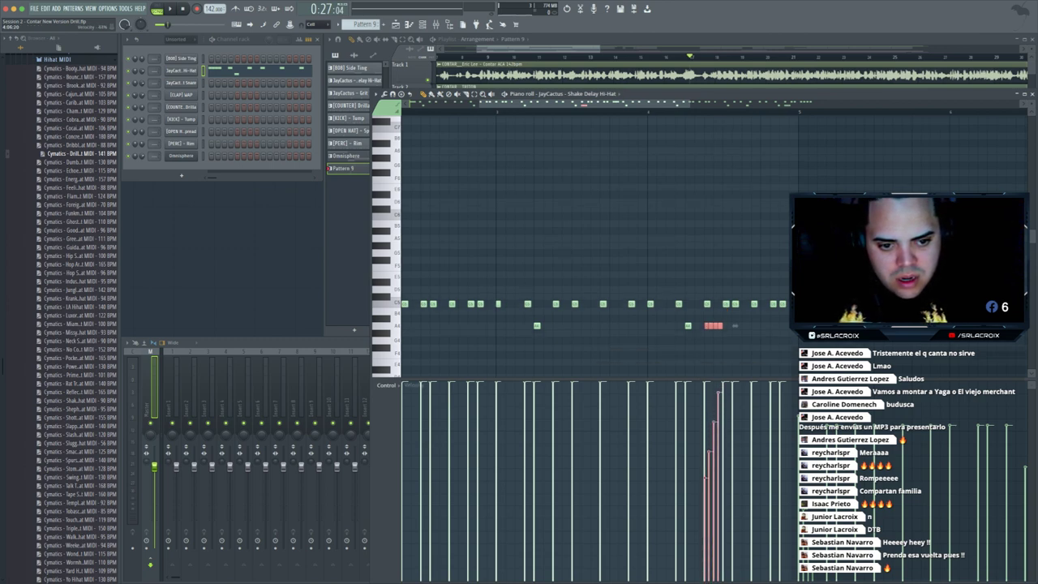
- Delete the hi-hat notes from bar 5 onward, duplicate the first four bars in their place, and play the arrangement from bar 17
left_click_drag(690, 104, 891, 104)
left_click_drag(953, 257, 603, 350)
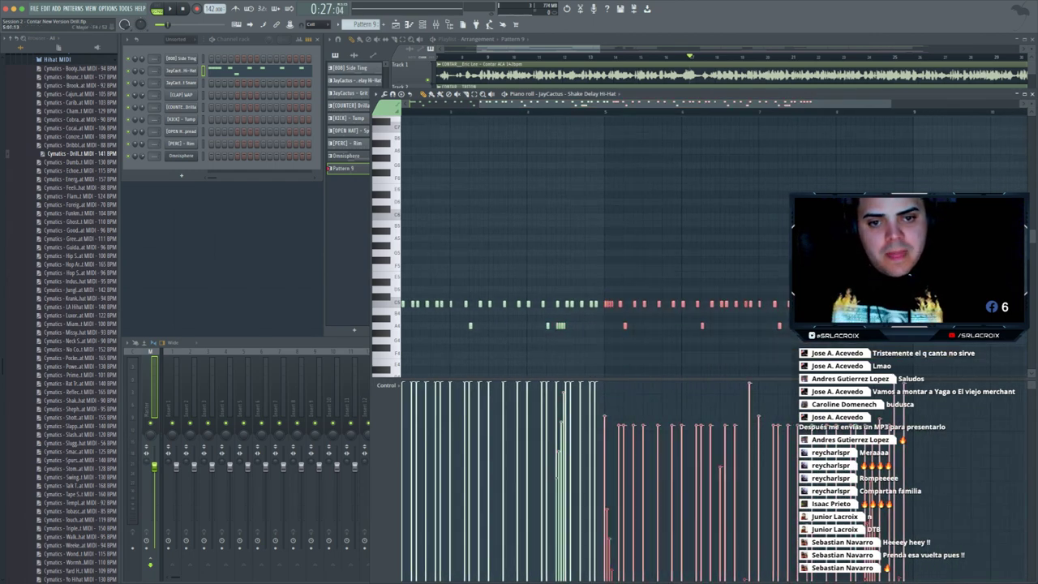
key("Delete")
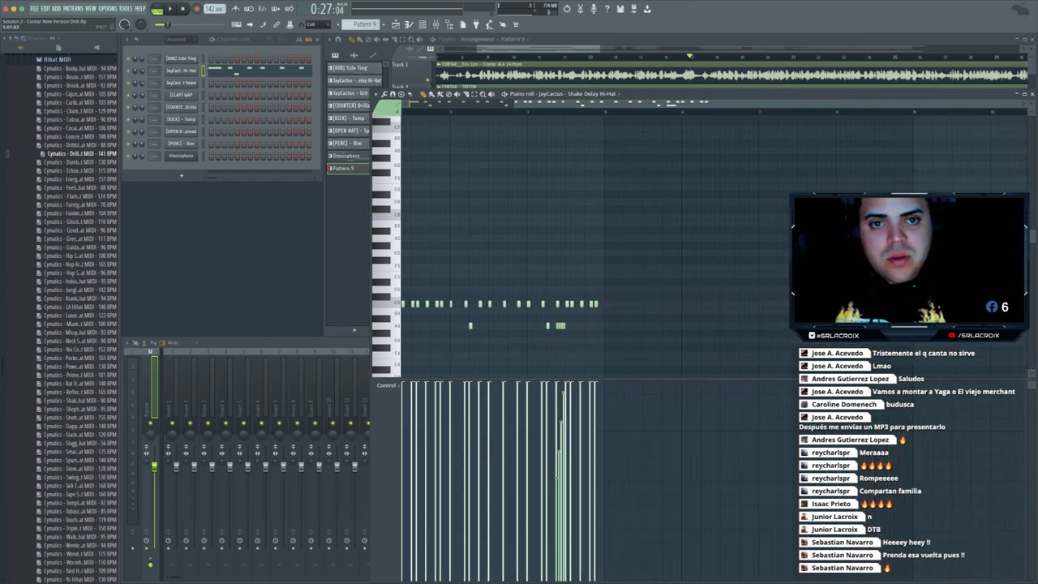
key("super+a")
scroll(608, 311, "left", 3)
key("super+b")
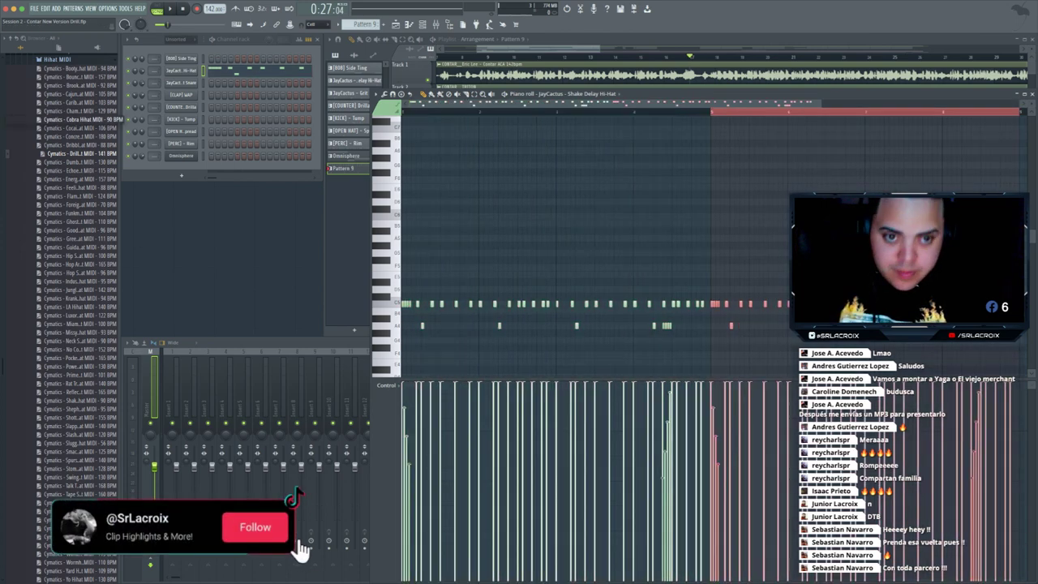
key("F7")
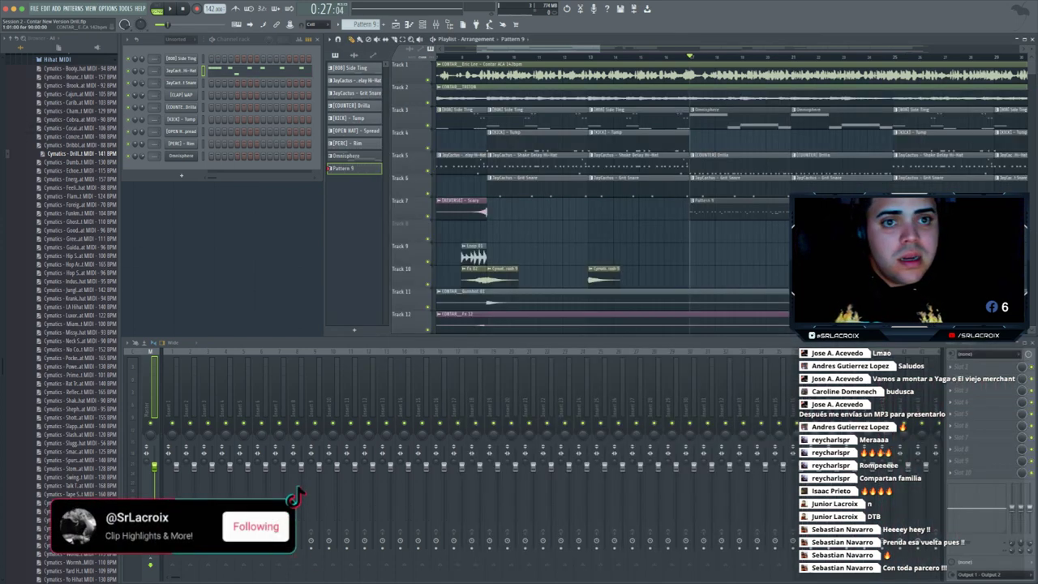
key("space")
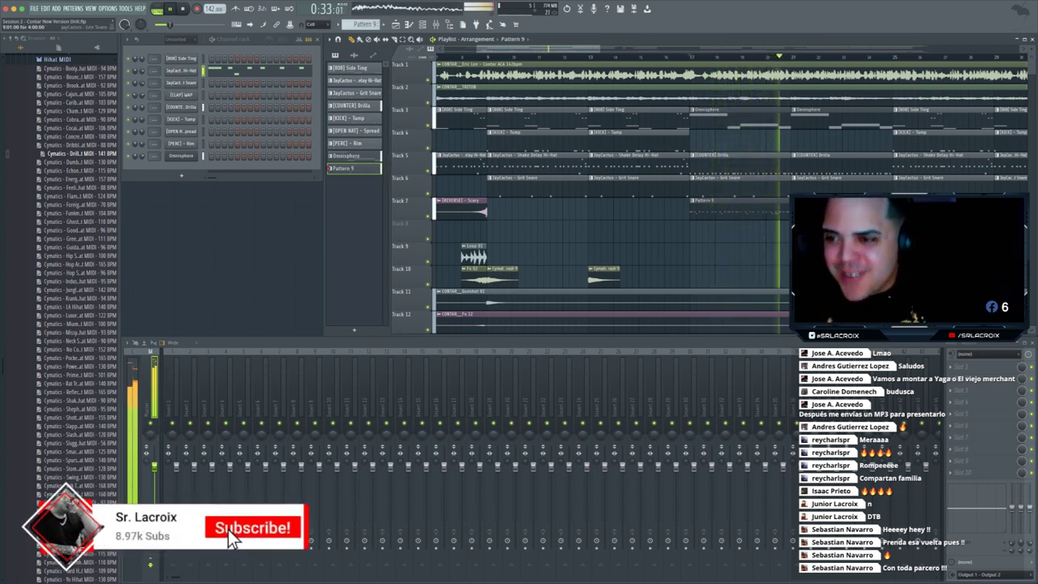
- Collapse the Hihat MIDI, Cymatics - King Drum Loops and PHARAOH folders in the sample browser
left_click(57, 59)
scroll(65, 243, "up", 1)
scroll(60, 316, "up", 3)
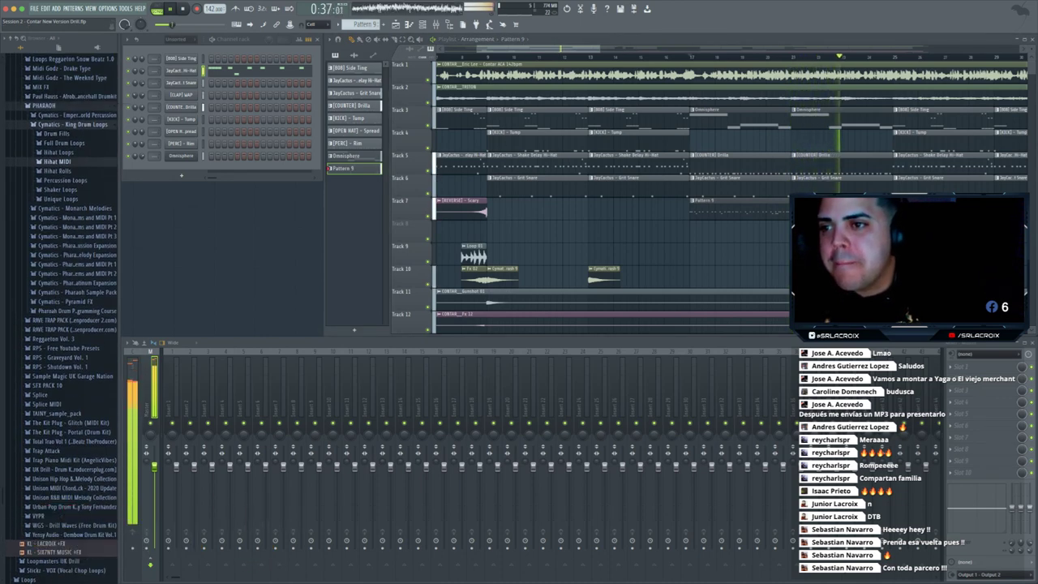
left_click(72, 124)
left_click(44, 105)
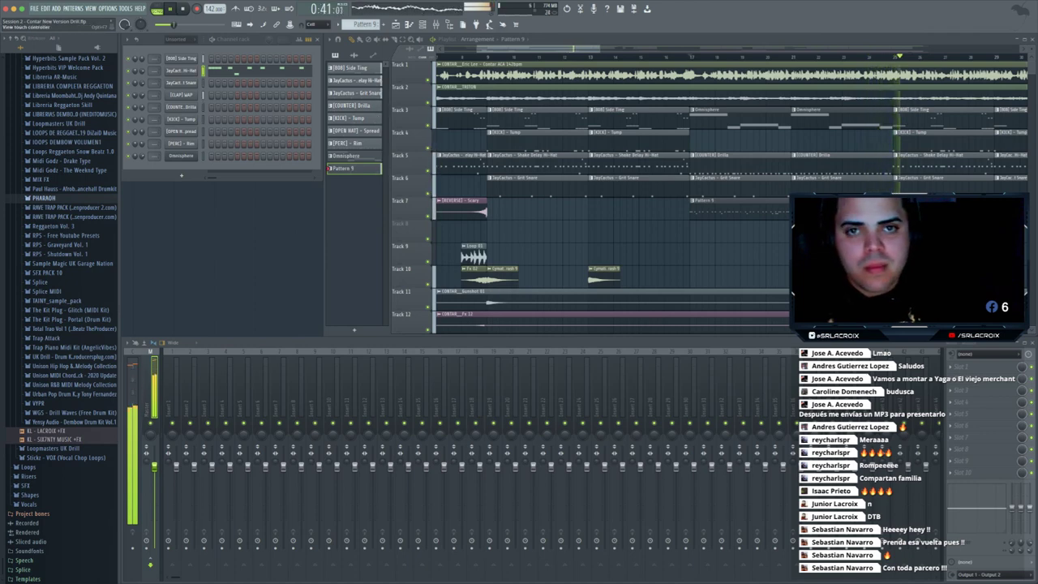
- Nudge the CONTAR_Fx 02 clip on Track 10 slightly earlier, before the bar 25 drop, and play the transition
left_click_drag(475, 49, 560, 48)
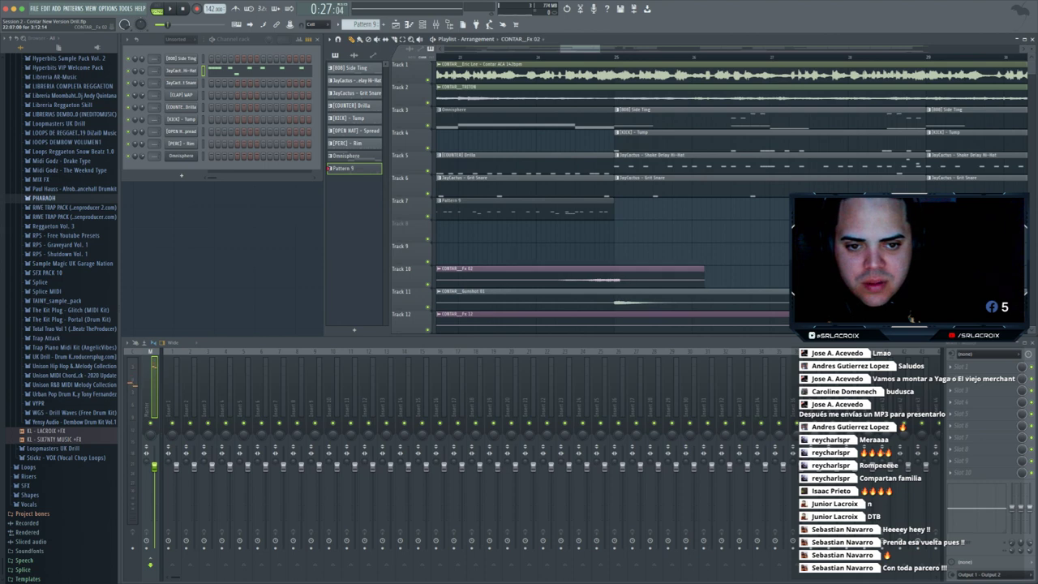
left_click_drag(581, 276, 586, 276)
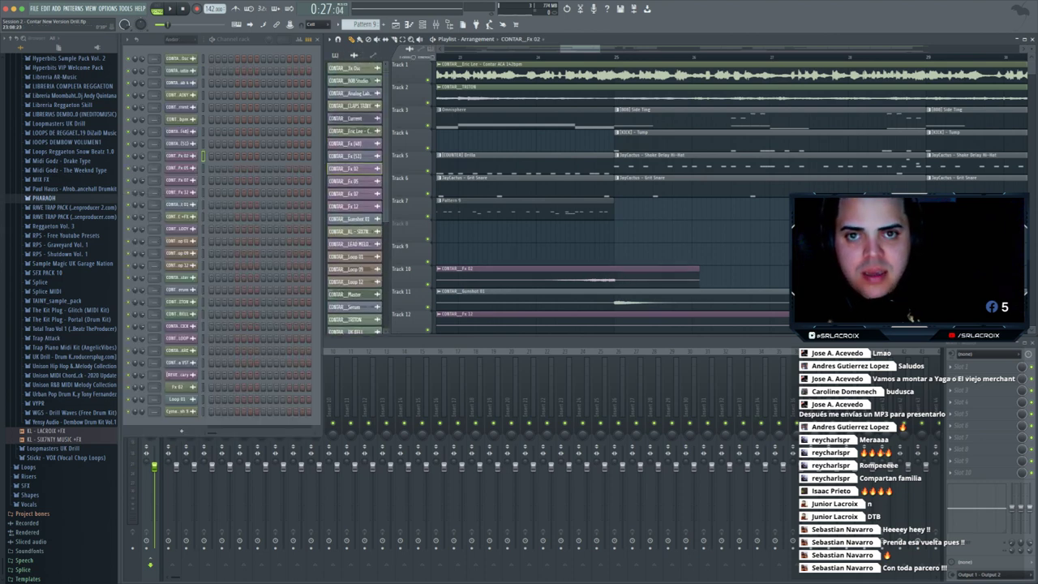
key("space")
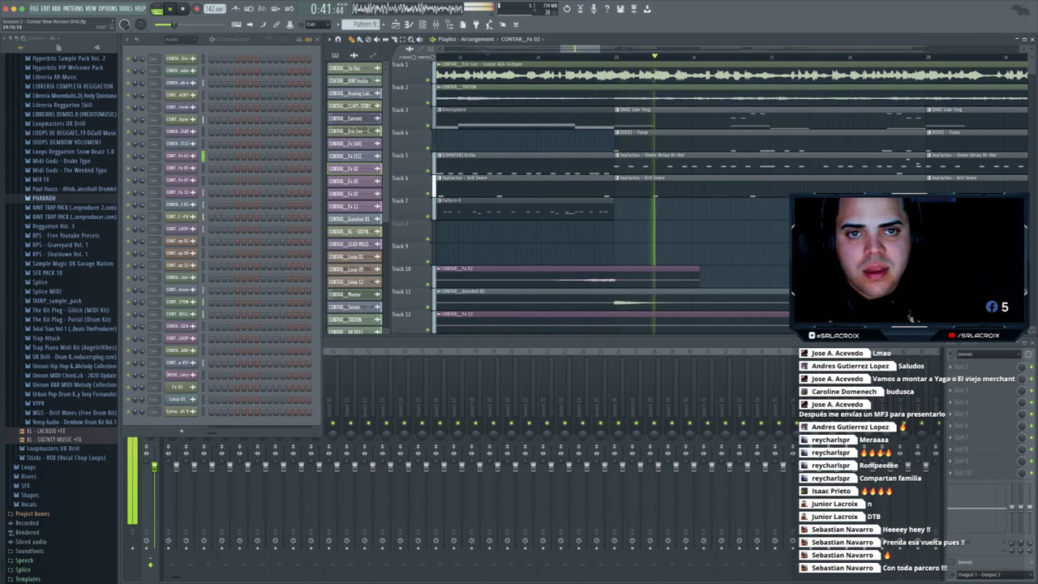
- Lengthen the two long notes of the 808 Side Ting pattern to about three beats each and listen in the arrangement
scroll(617, 187, "down", 3)
left_click(713, 120)
double_click(713, 120)
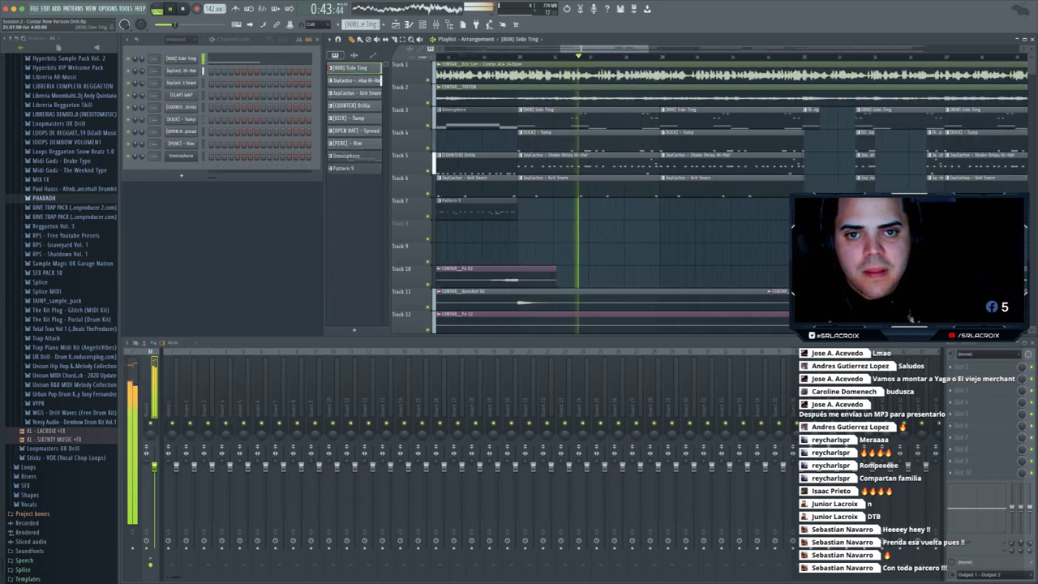
left_click(259, 59)
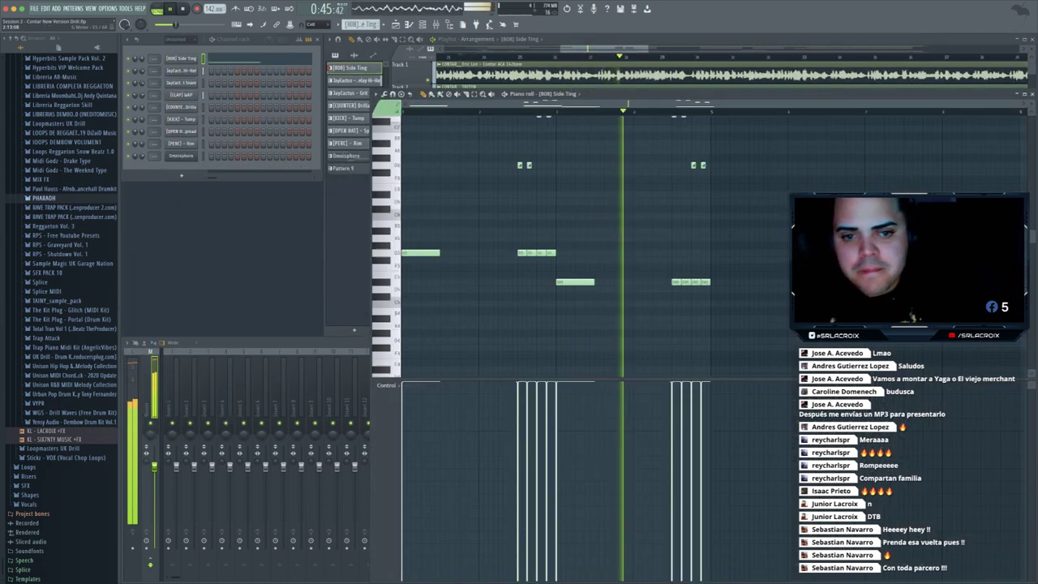
left_click_drag(424, 255, 459, 234)
left_click_drag(575, 288, 613, 282)
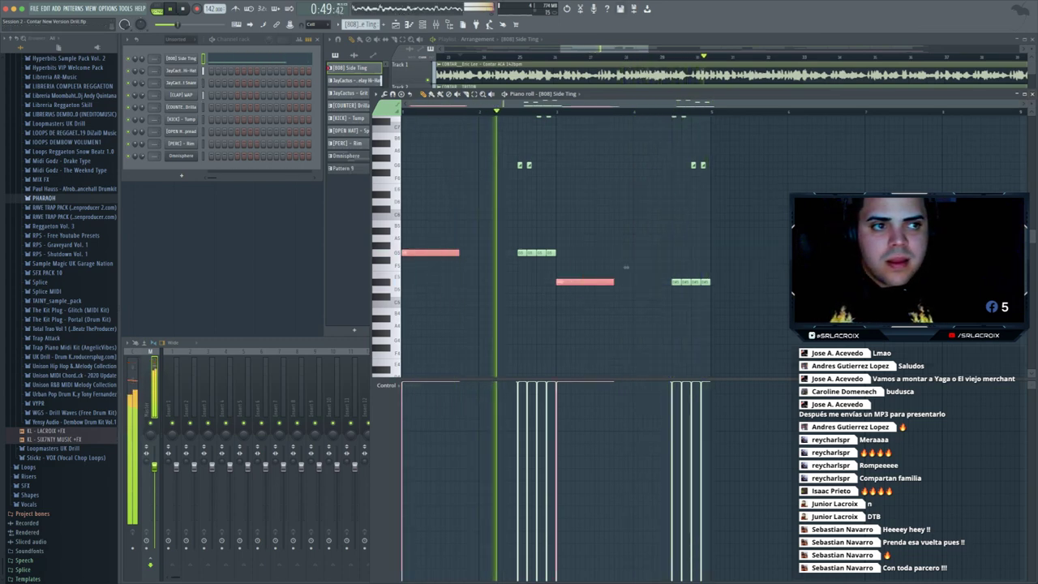
key("F7")
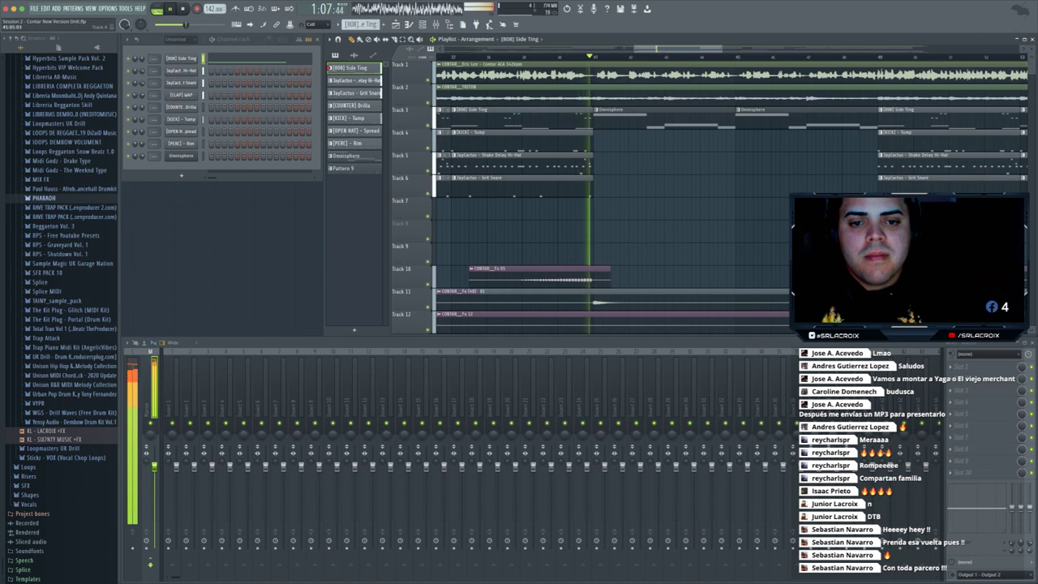
- Stop playback, set the snap to none, and nudge the CONTAR_Fx 05 clip on Track 10 slightly later
key("space")
left_click(318, 54)
left_click_drag(538, 270, 540, 270)
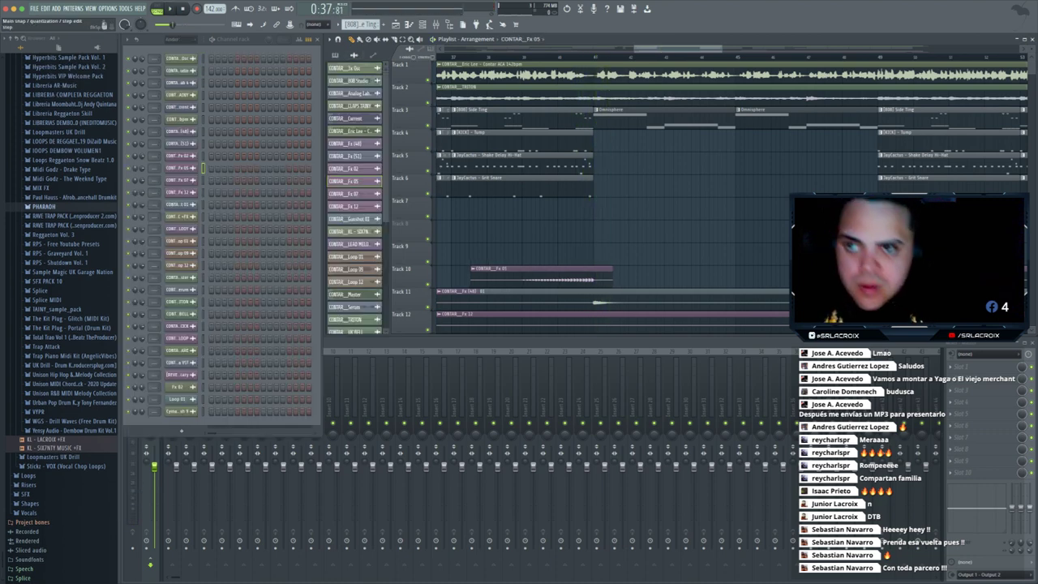
- Show the Unsorted channel group and play the transition into bar 41 from around bar 40
left_click(179, 39)
left_click(179, 59)
left_click(178, 39)
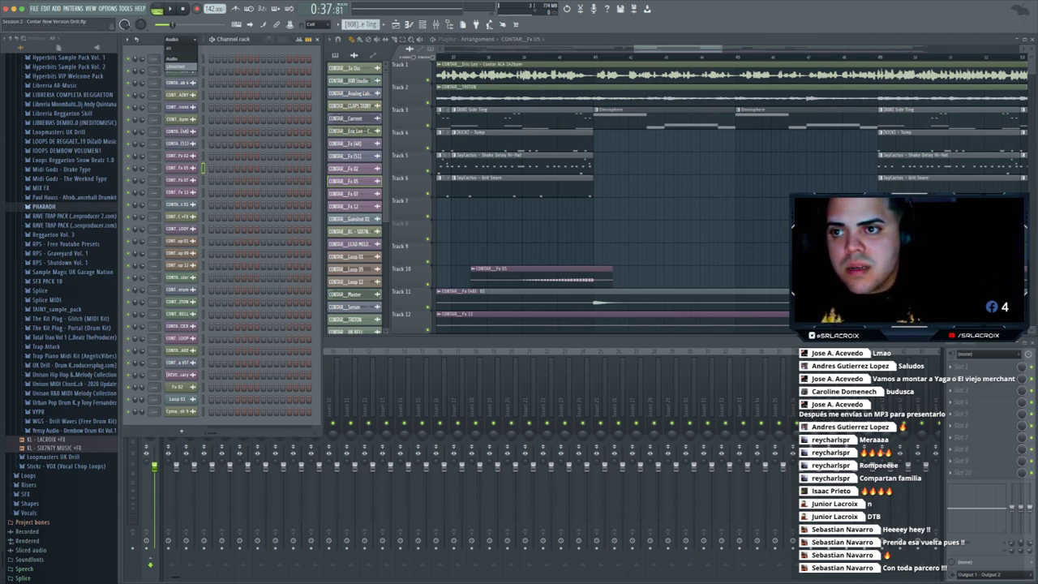
left_click(175, 66)
scroll(640, 71, "left", 3)
left_click(641, 56)
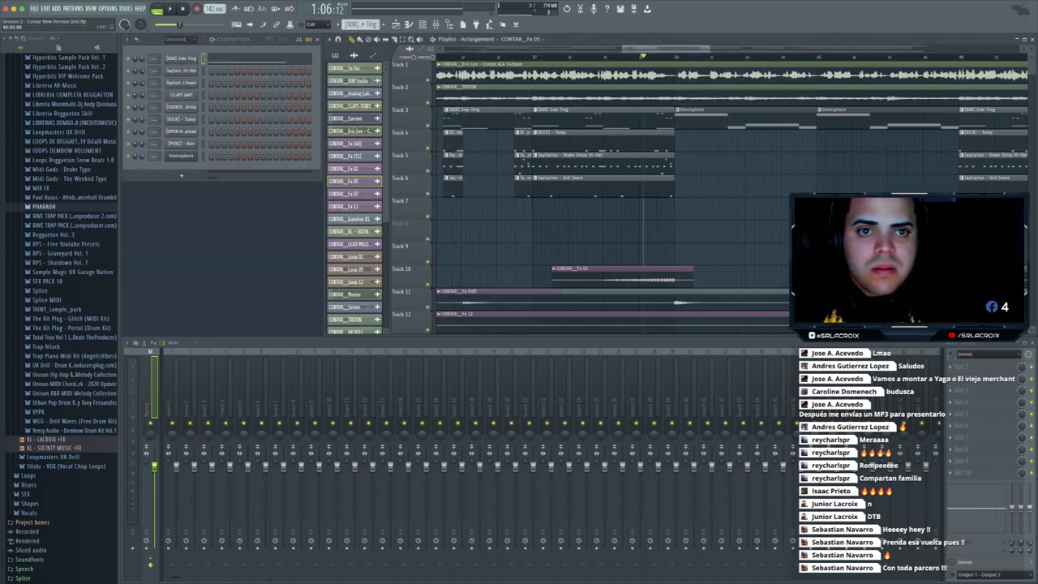
key("space")
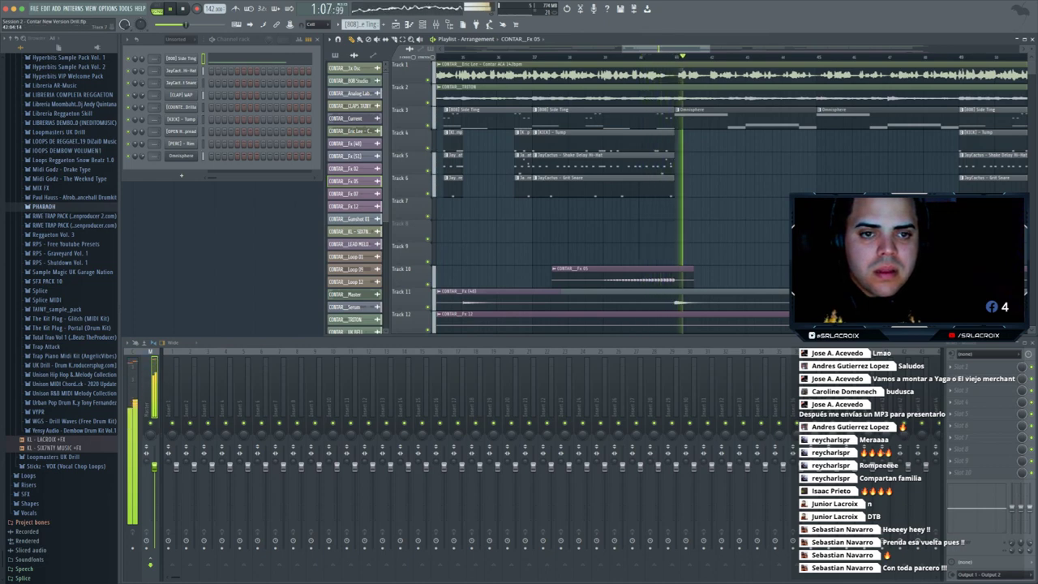
- Place a Cymatics - VYPR Modern Crash 9 clip on Track 10 at bar 41 and replay the transition from about bar 39
scroll(757, 235, "down", 4)
scroll(757, 235, "left", 10)
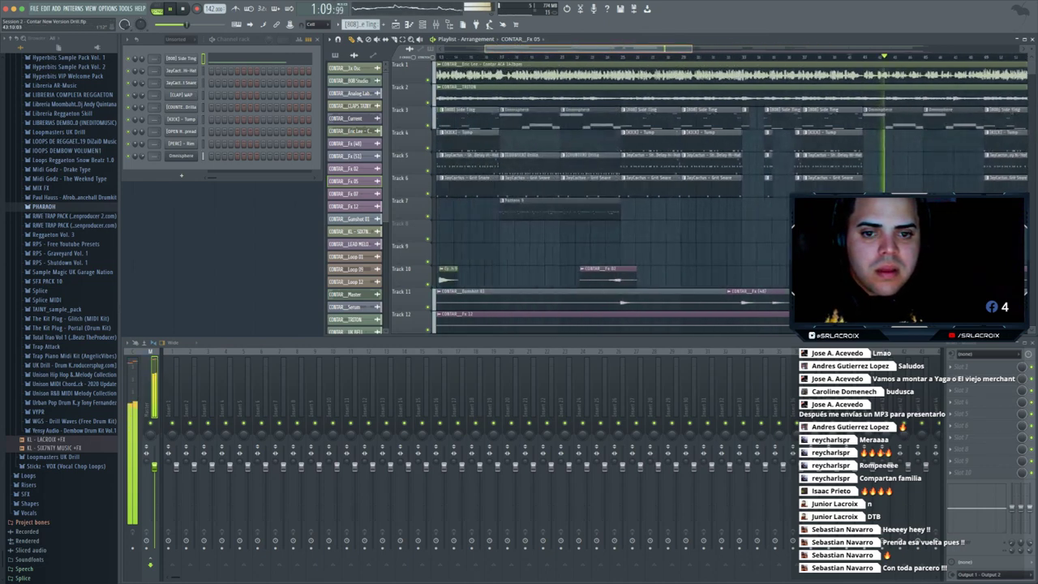
left_click(626, 279)
scroll(633, 277, "right", 8)
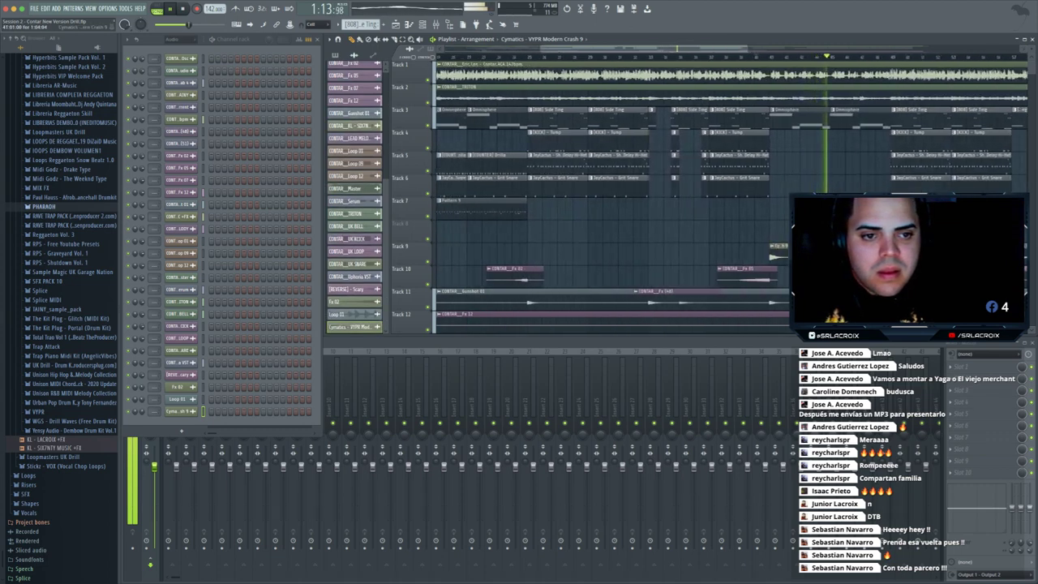
left_click(744, 57)
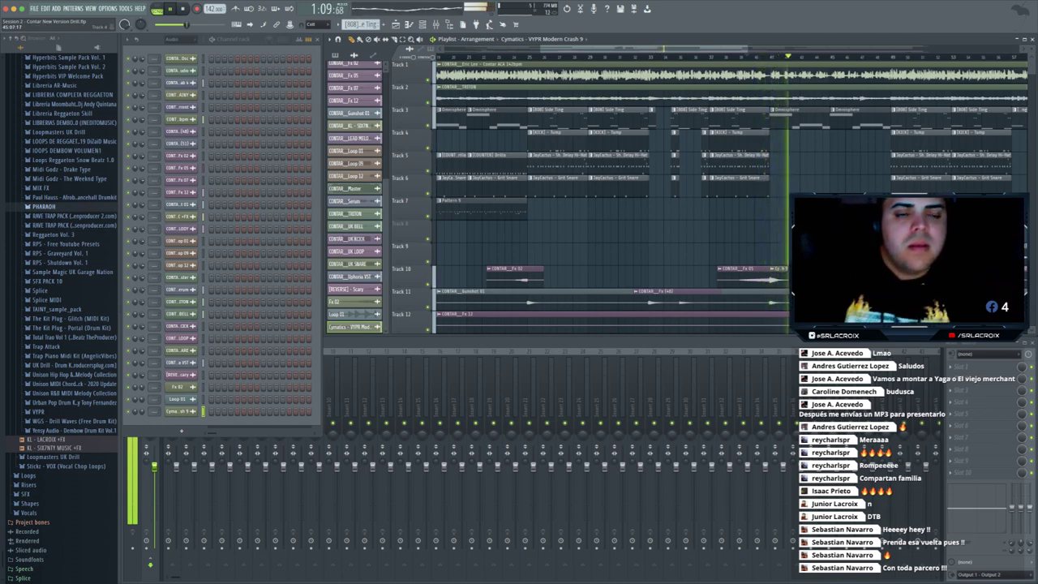
- Move the Omnisphere clips at bar 41 from Track 3 down to Track 9 and stop playback
left_click_drag(845, 150, 776, 248)
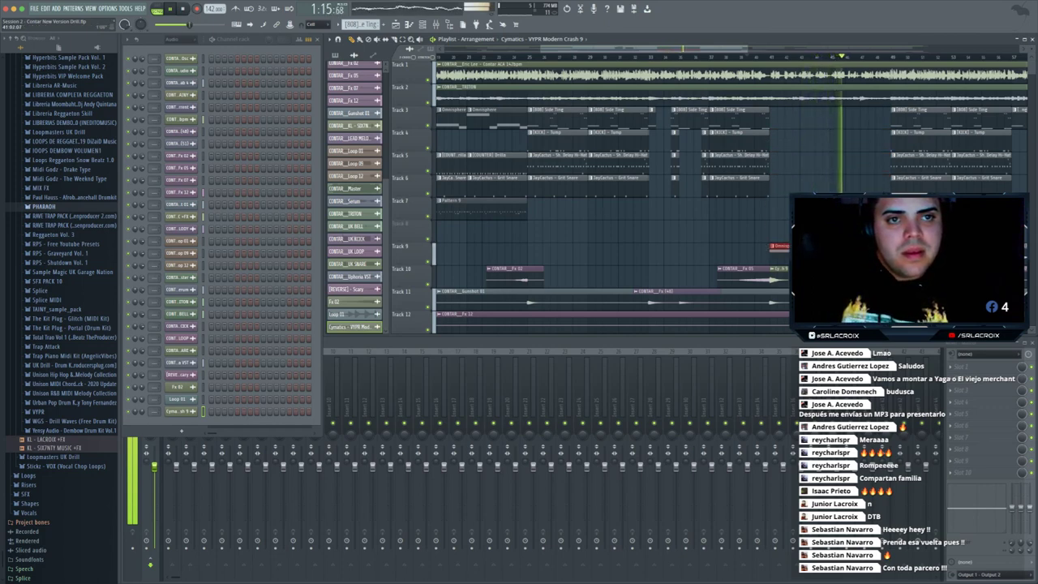
key("space")
- Check the section at bar 17, mute Tracks 1 and 10, and select bars 17 to 25 as the time range
scroll(713, 119, "left", 6)
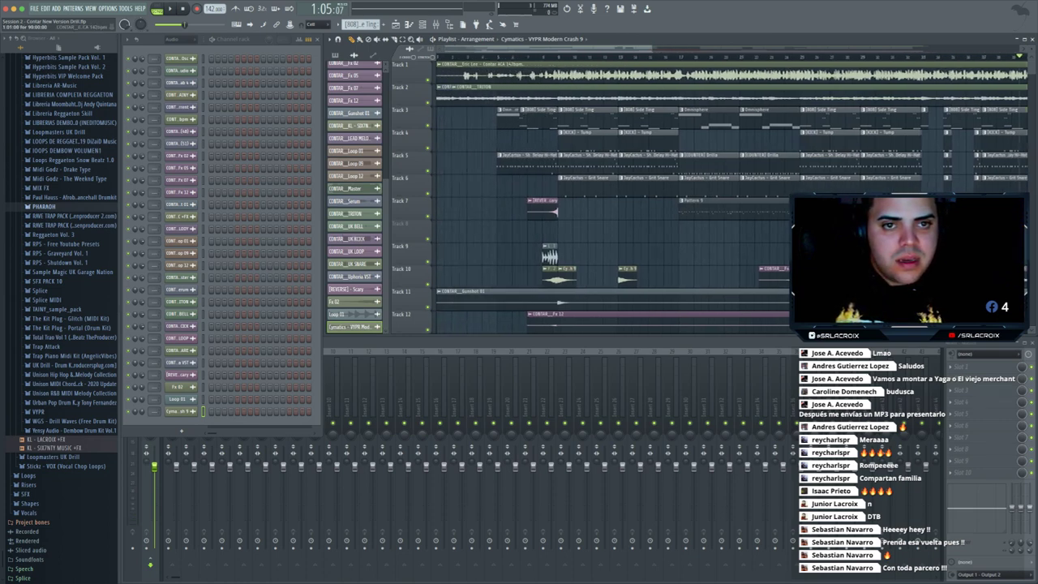
left_click(682, 57)
key("space")
key("space")
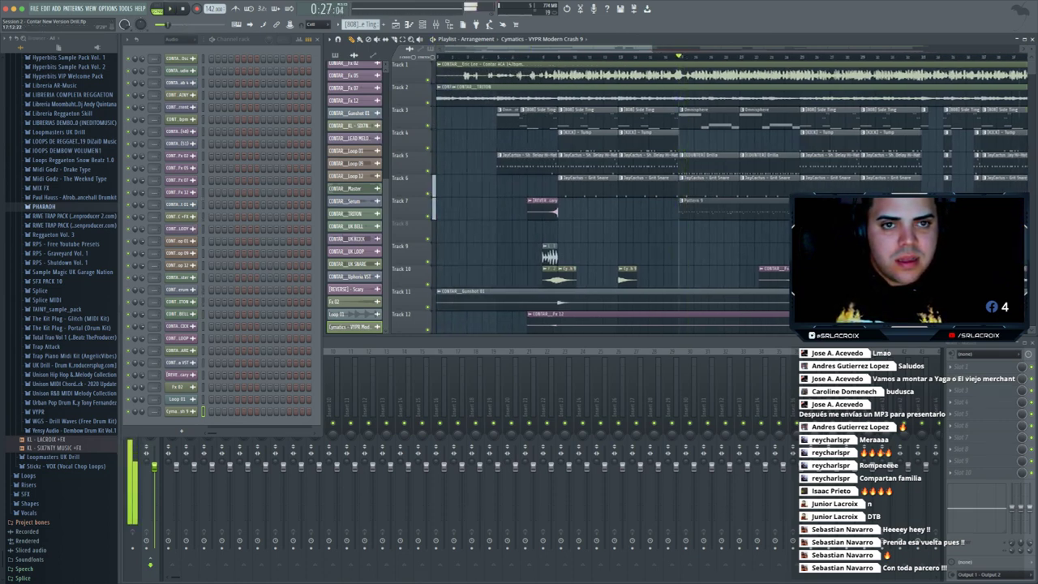
left_click(427, 80)
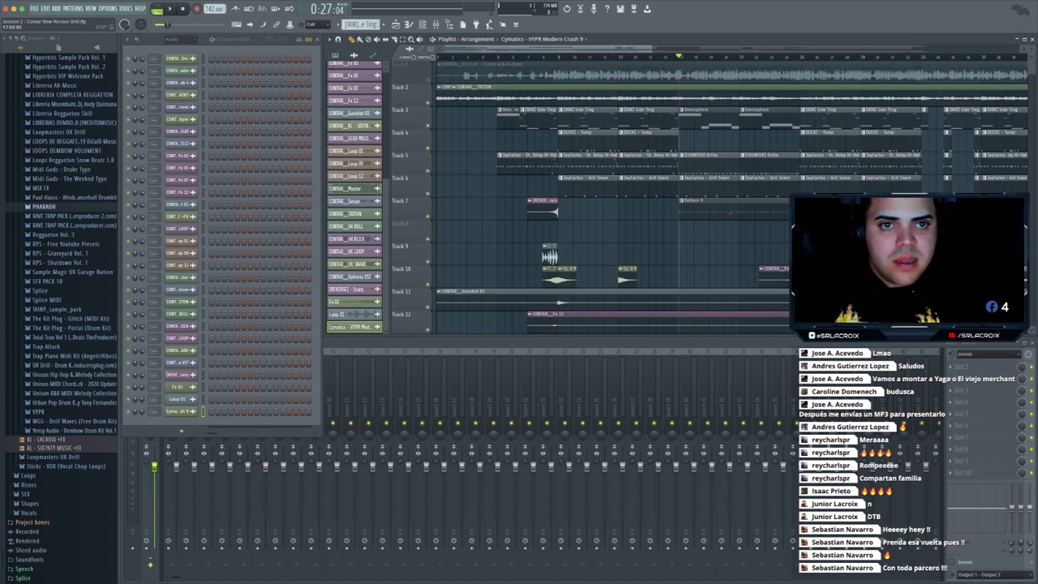
left_click_drag(679, 57, 799, 57)
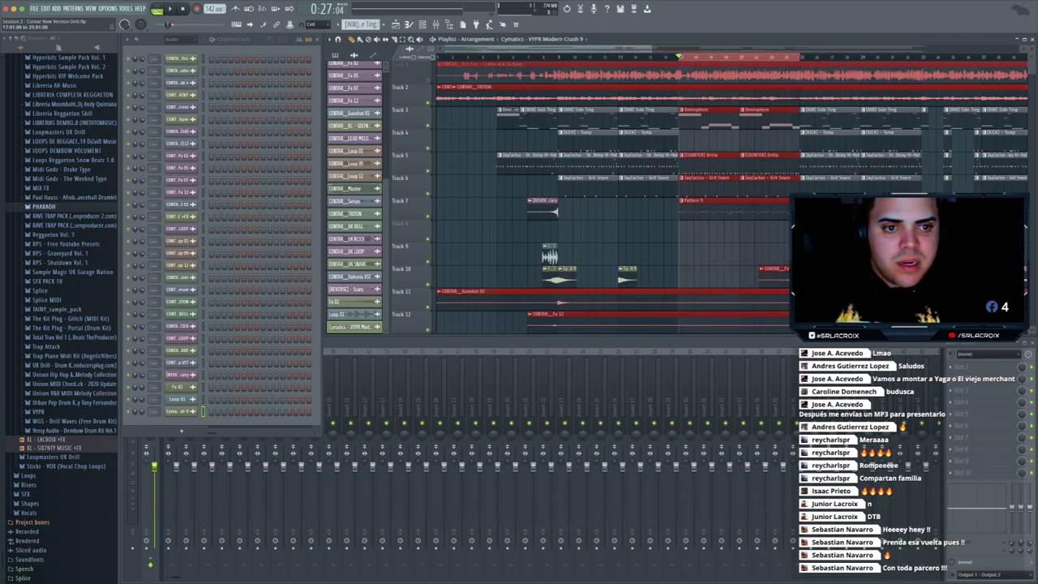
left_click(428, 269)
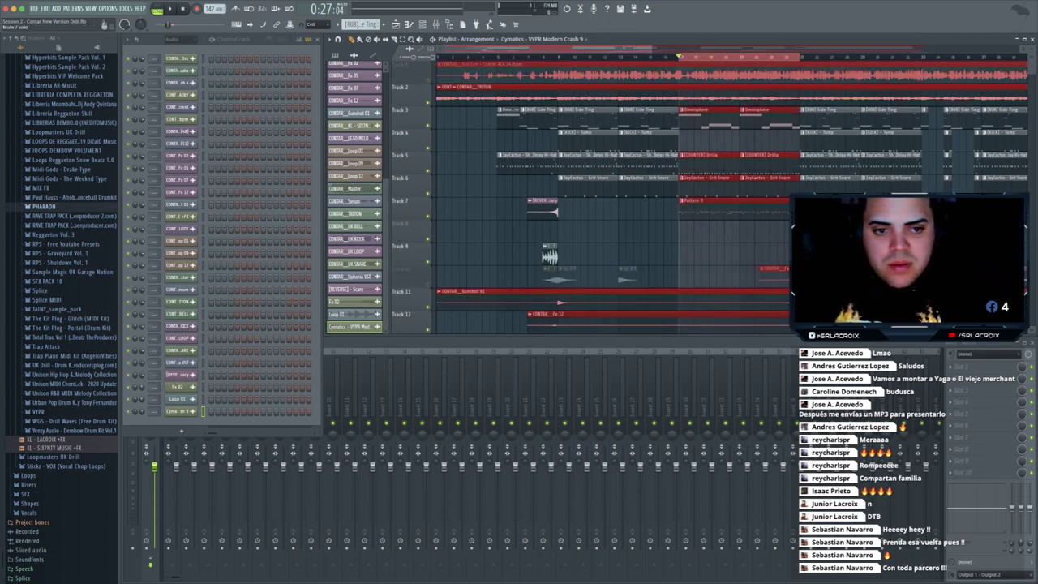
scroll(429, 120, "down", 4)
scroll(429, 120, "up", 4)
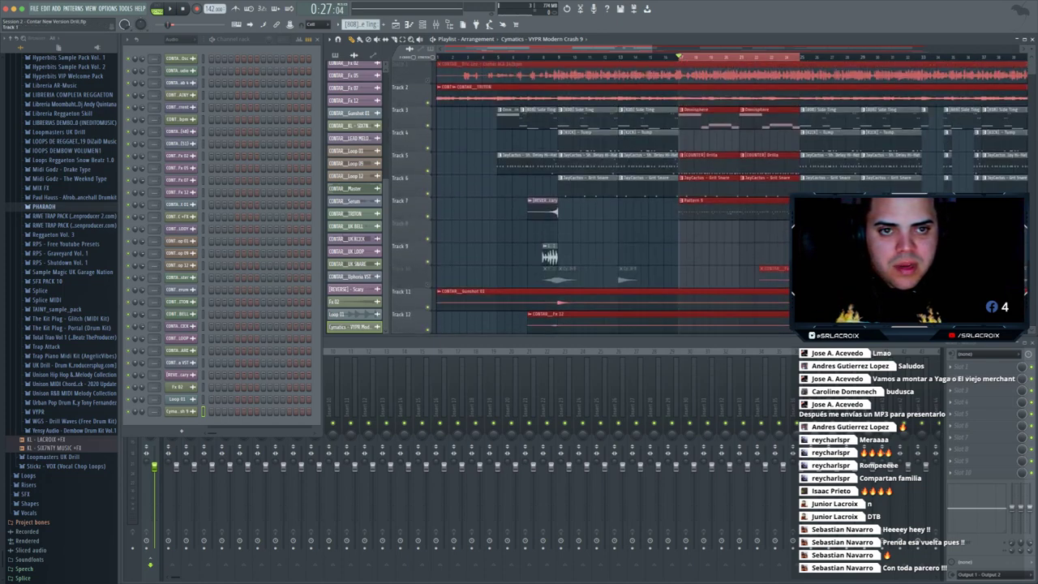
- Render the selected range from the Master mixer track to an audio clip and unmute Tracks 1 and 10
key("F9")
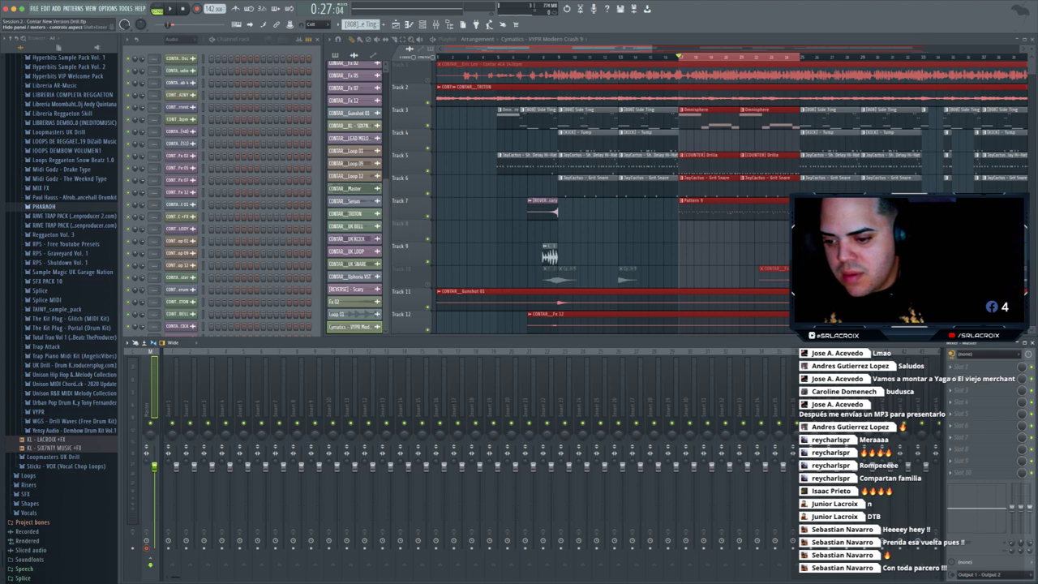
left_click(147, 549)
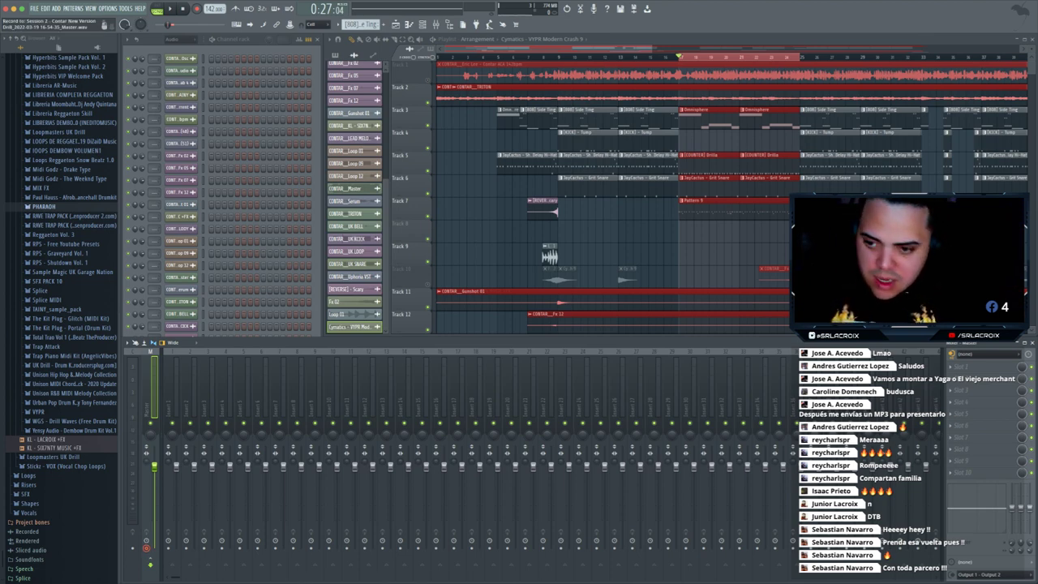
key("alt+r")
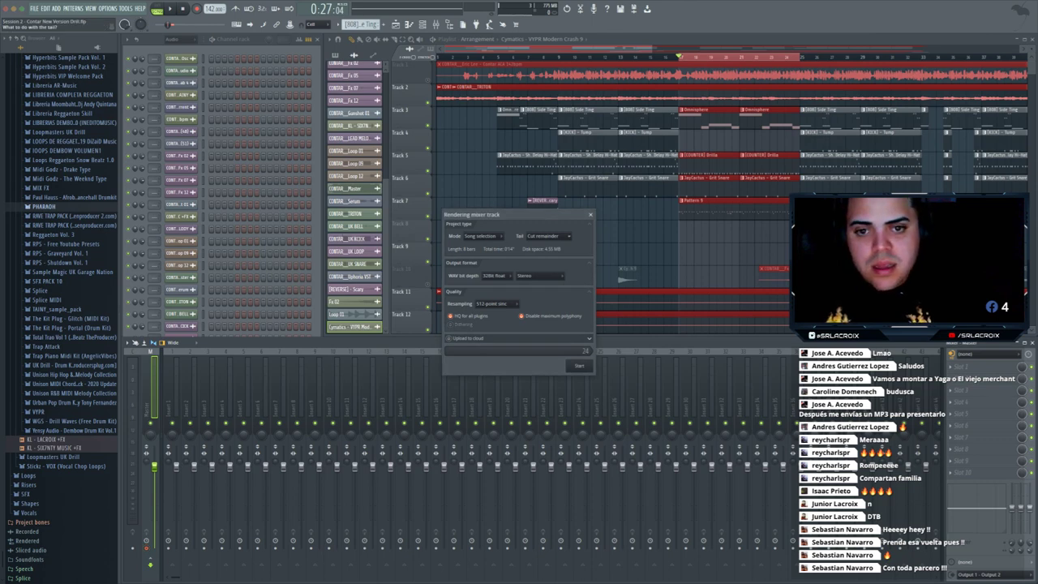
left_click(579, 366)
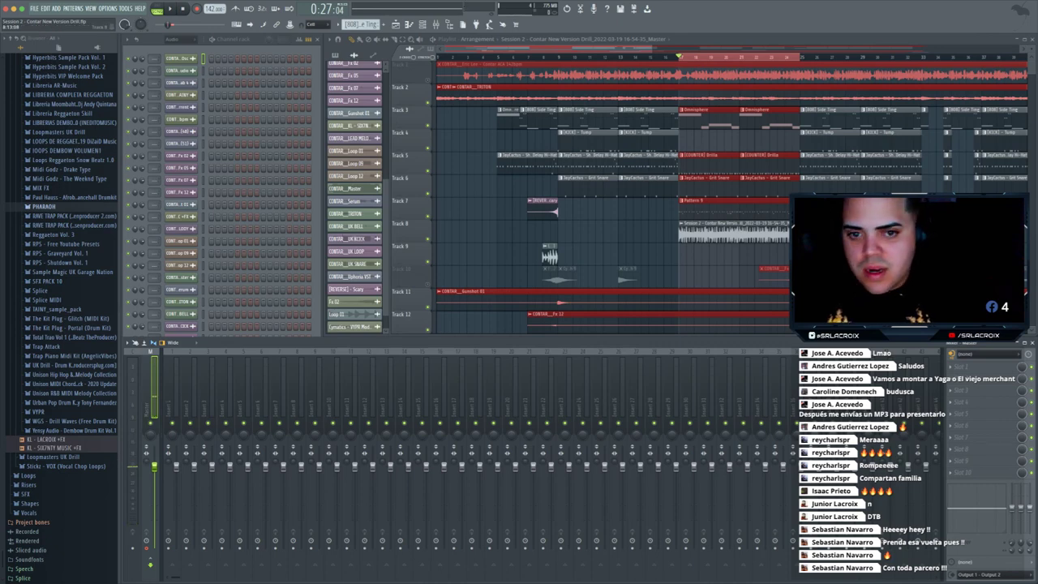
right_click(428, 284)
right_click(427, 284)
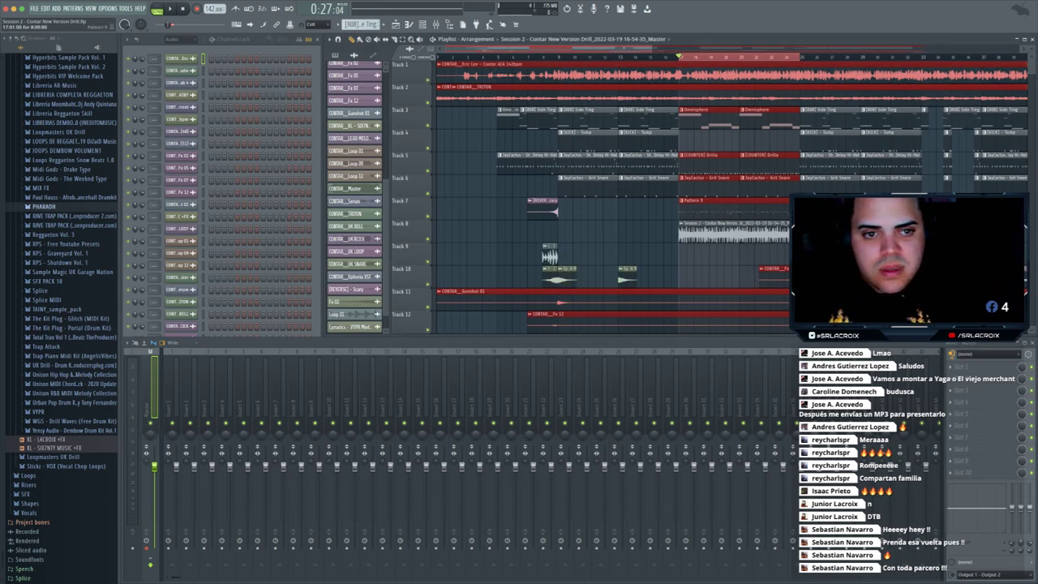
- Place the rendered Master clip on Track 8 at bar 41 and delete the CONTAR__TRITON section spanning bars 41 to 49
left_click_drag(722, 234, 895, 234)
scroll(730, 234, "right", 5)
left_click_drag(535, 234, 724, 234)
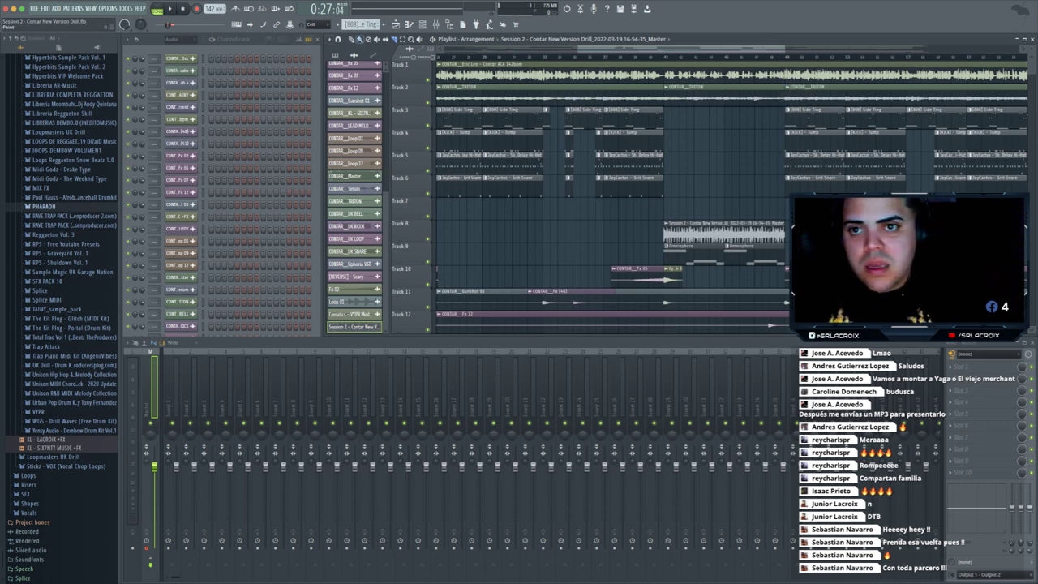
right_click(673, 96)
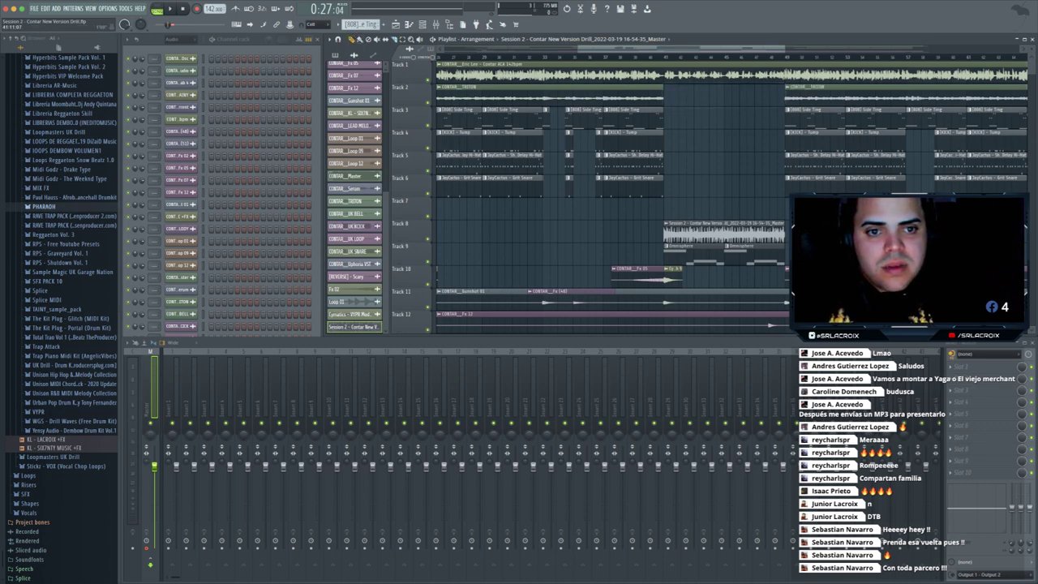
- Route the rendered clip to mixer track 1 and load Fruity Filter in that track's first effect slot
double_click(748, 225)
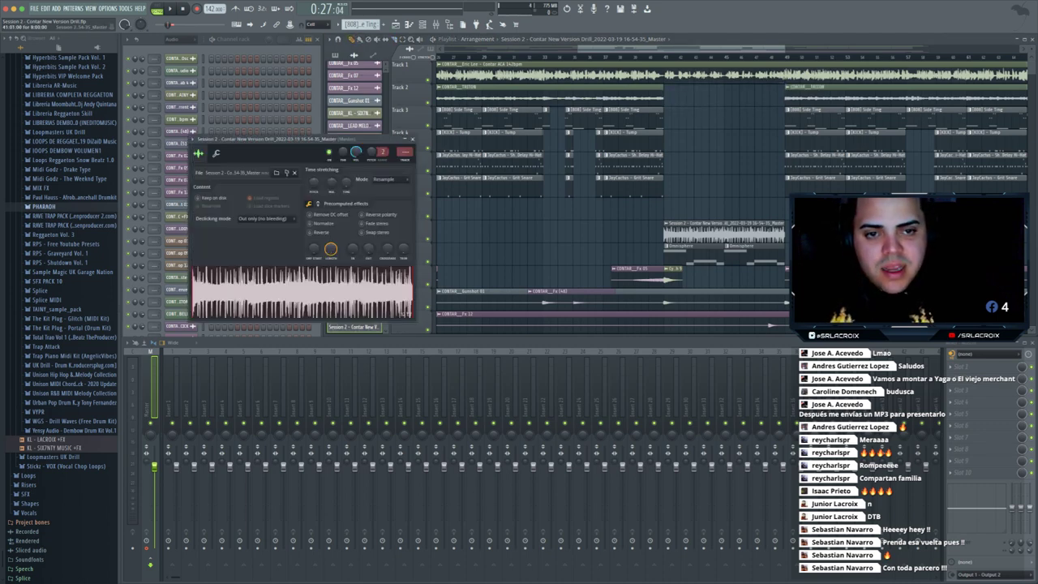
key("ctrl+l")
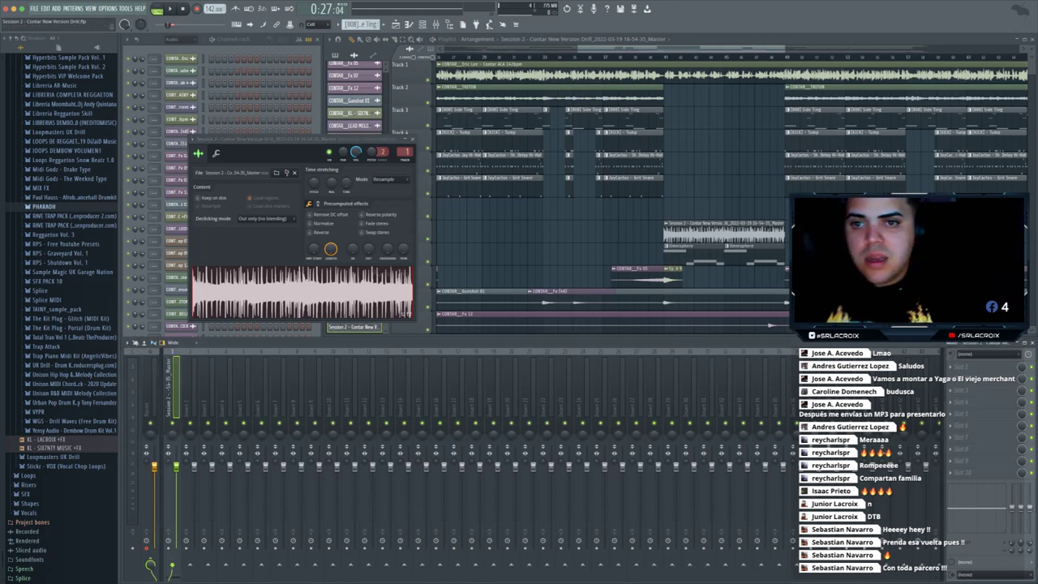
left_click(950, 367)
mouse_move(981, 378)
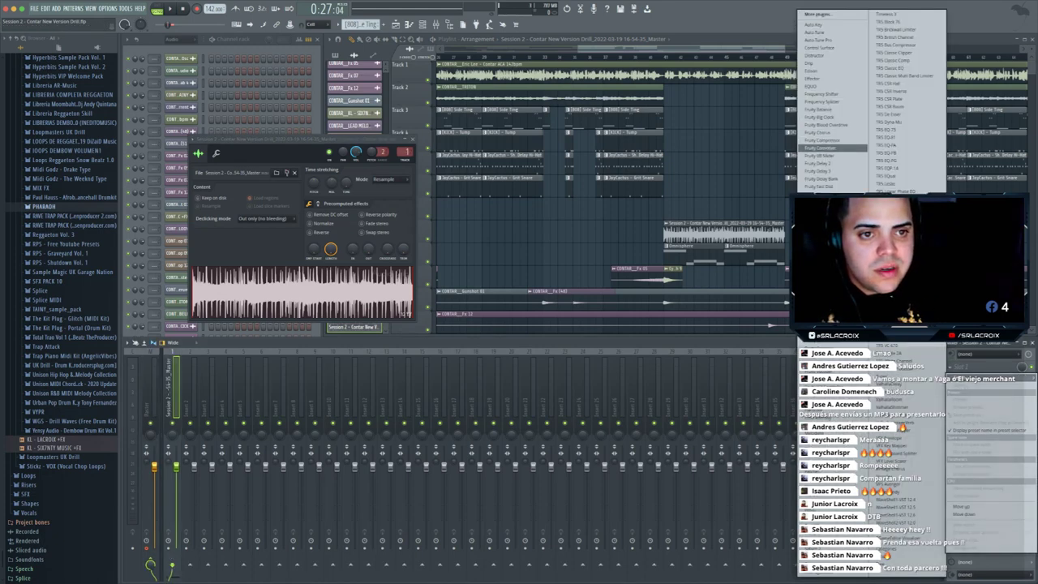
left_click(833, 140)
left_click_drag(324, 139, 623, 214)
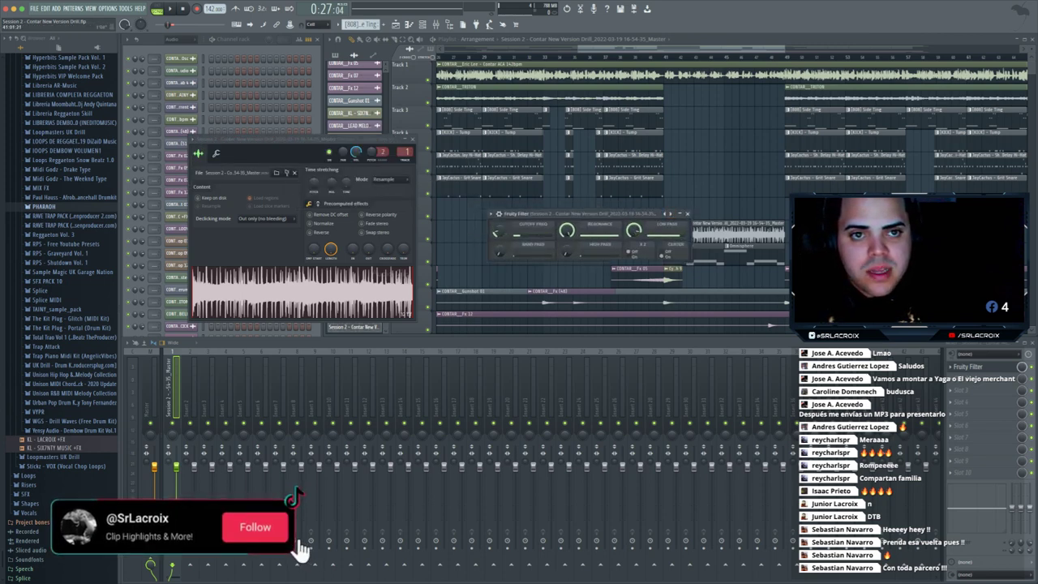
- Play the rendered clip from bar 41 and lower the Fruity Filter's cutoff frequency while listening
key("F5")
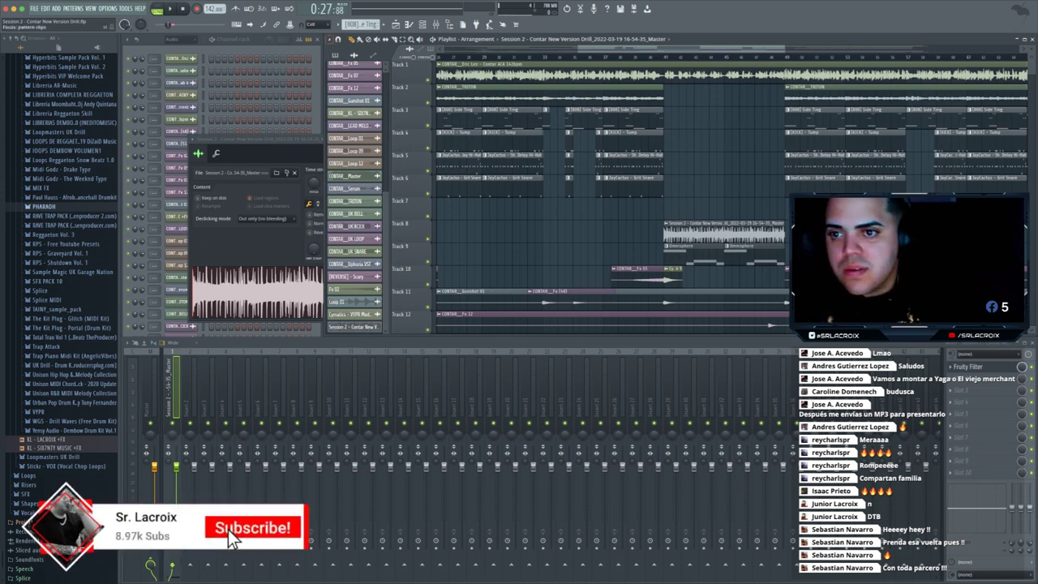
left_click(665, 57)
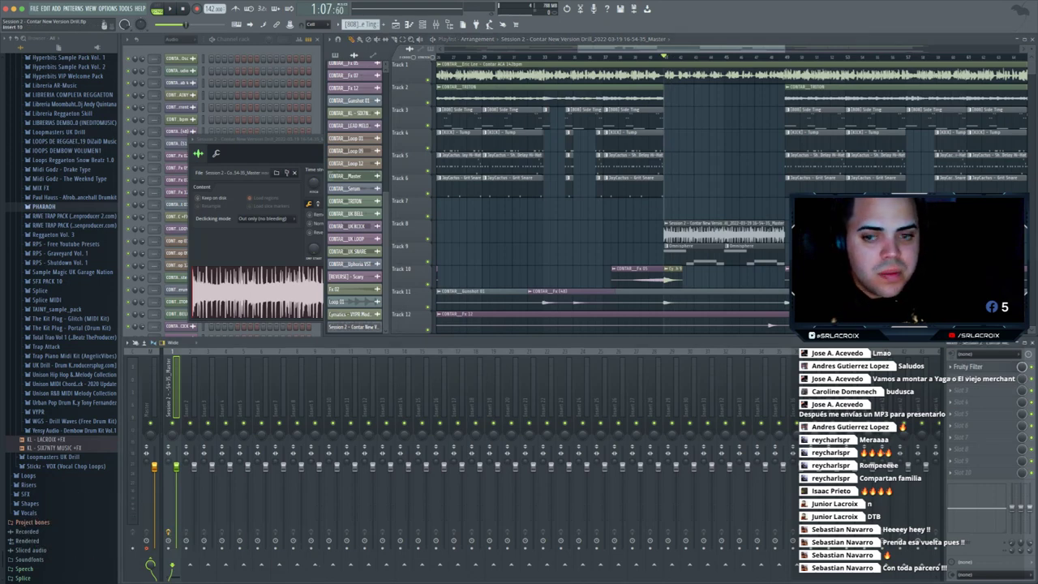
left_click(969, 366)
key("space")
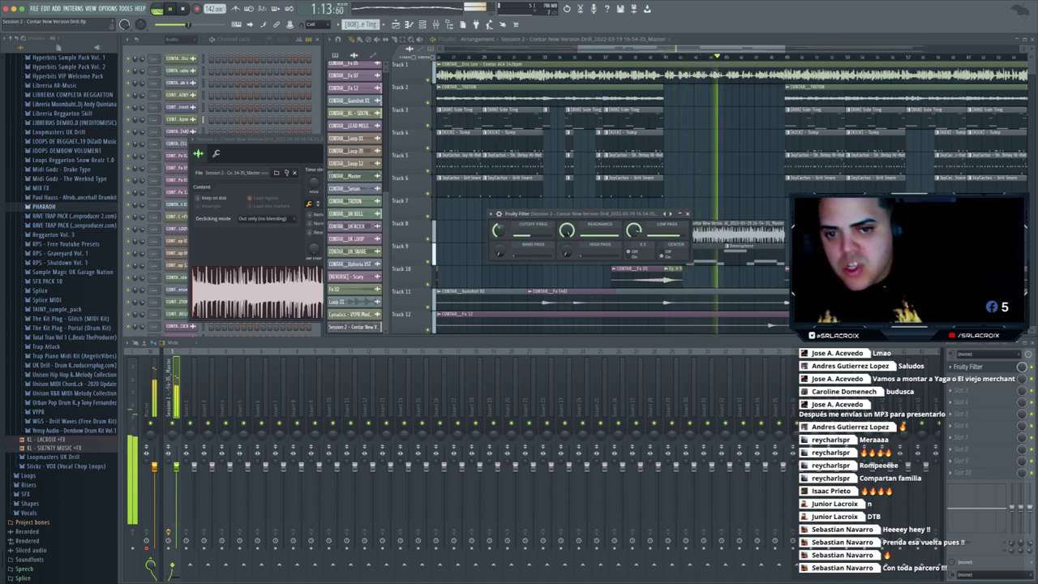
key("space")
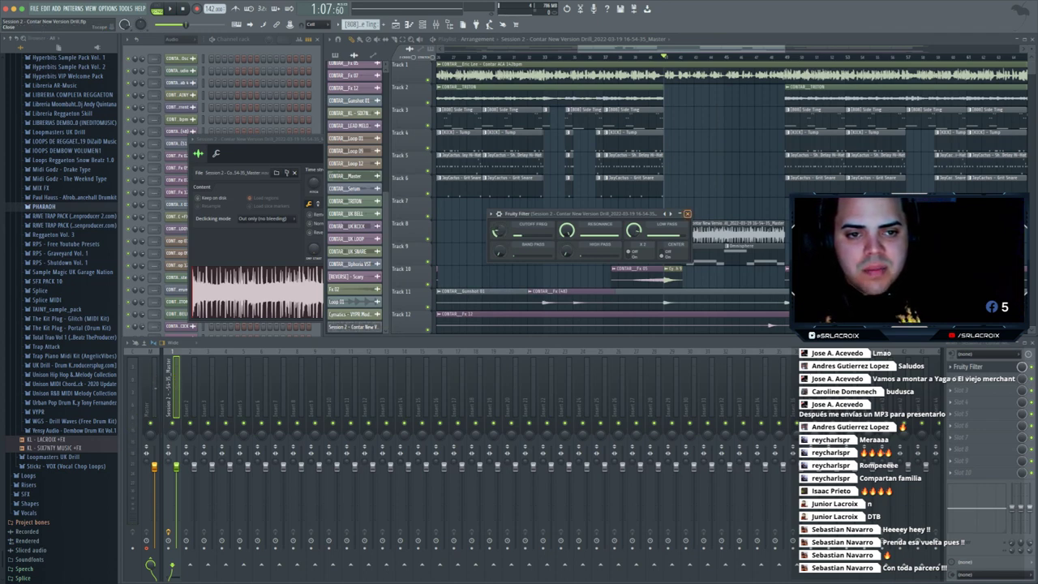
- Close Fruity Filter and delete the rendered clip from Track 8 at bar 41
left_click(687, 215)
right_click(769, 231)
- Mute the Omnisphere clips in bars 17 to 25, select that range, and mute Track 10
scroll(769, 231, "left", 10)
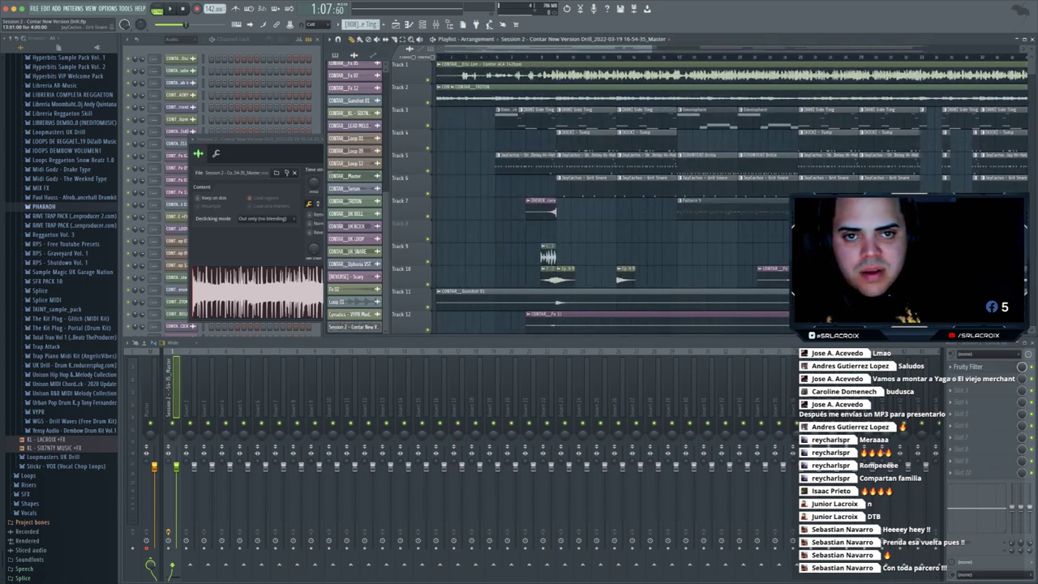
left_click_drag(559, 57, 670, 56)
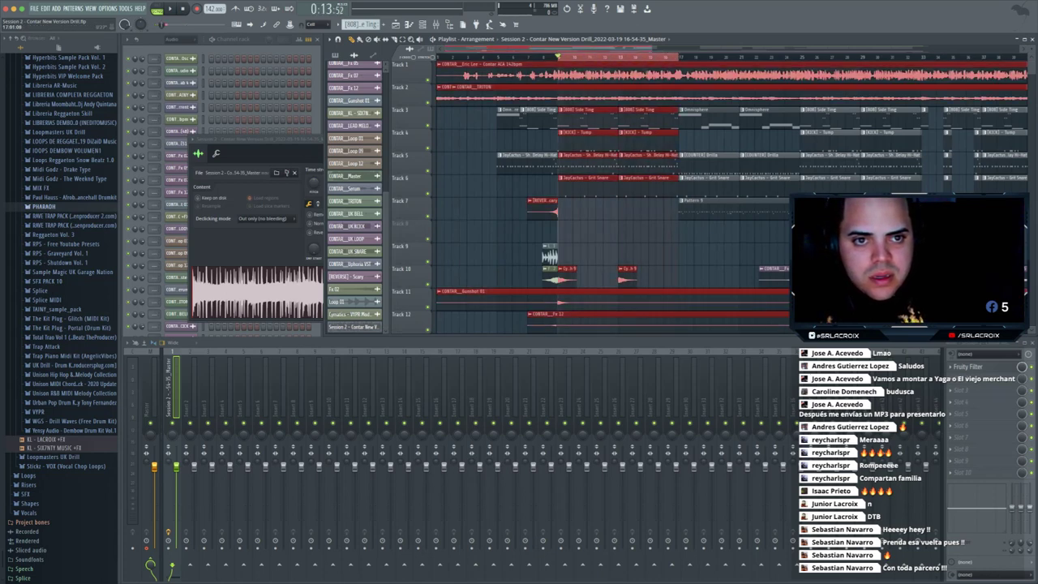
left_click(671, 57)
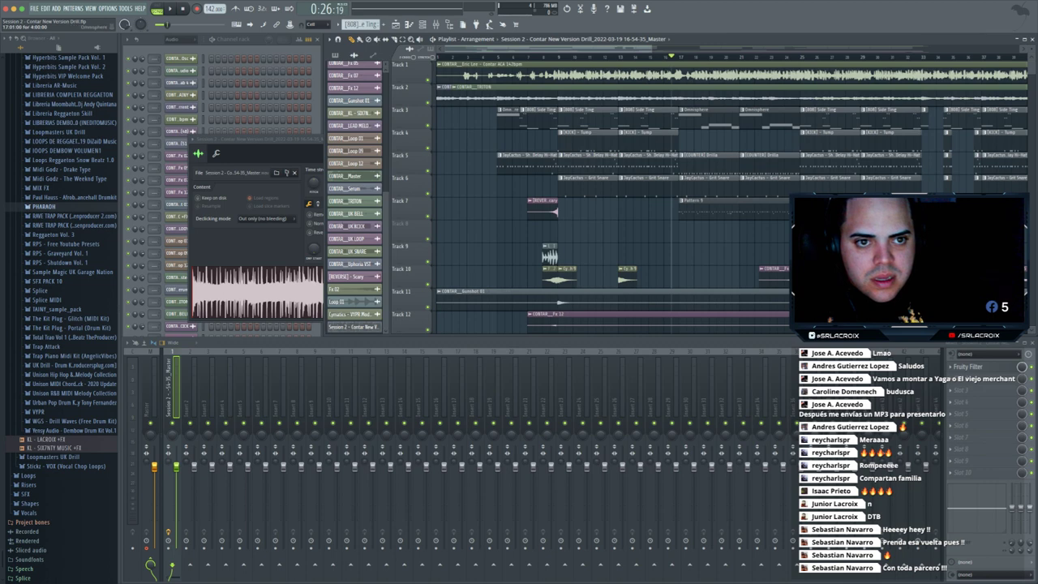
left_click(704, 111)
left_click_drag(681, 57, 798, 57)
left_click(427, 285)
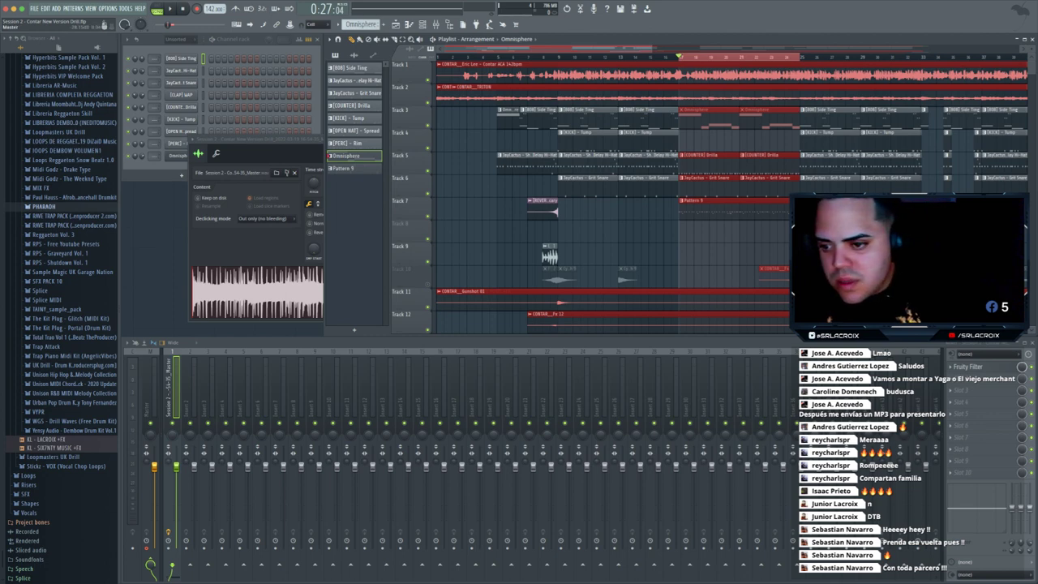
- Render the selected range from the Master without Omnisphere, and unmute the two Omnisphere clips and Track 10
left_click(152, 397)
key("alt+r")
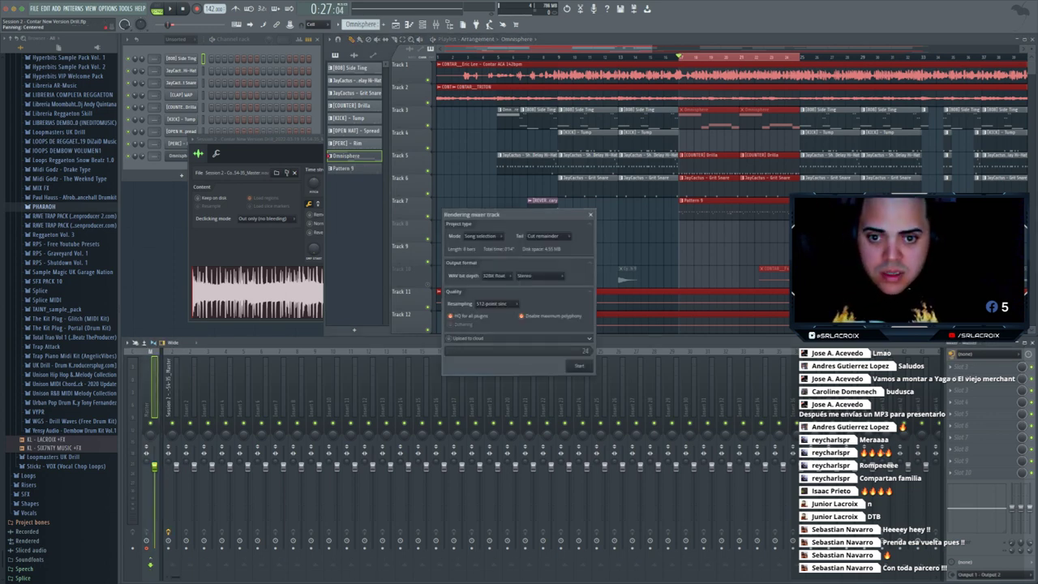
left_click(579, 366)
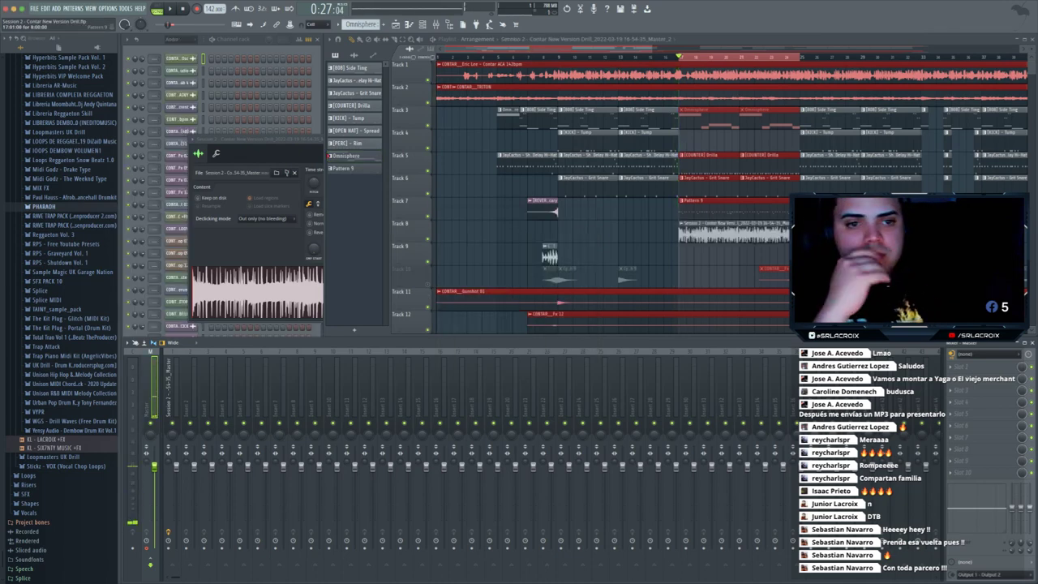
left_click(709, 117)
left_click(755, 118)
left_click(428, 284)
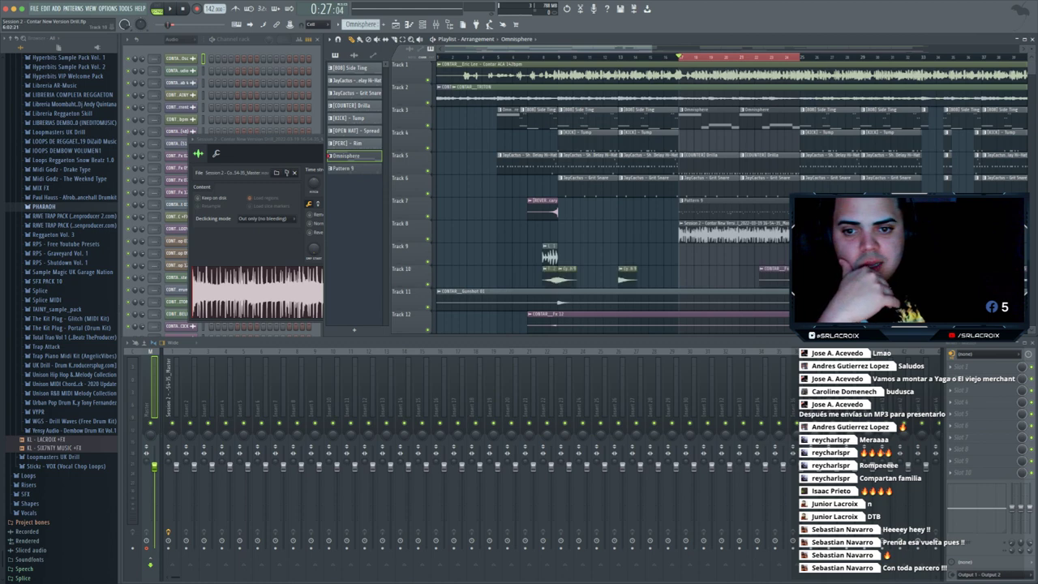
- Move the new rendered clip to Track 8 at bar 41 and route it to mixer track 1
scroll(486, 235, "right", 5)
left_click_drag(487, 235, 850, 236)
double_click(849, 235)
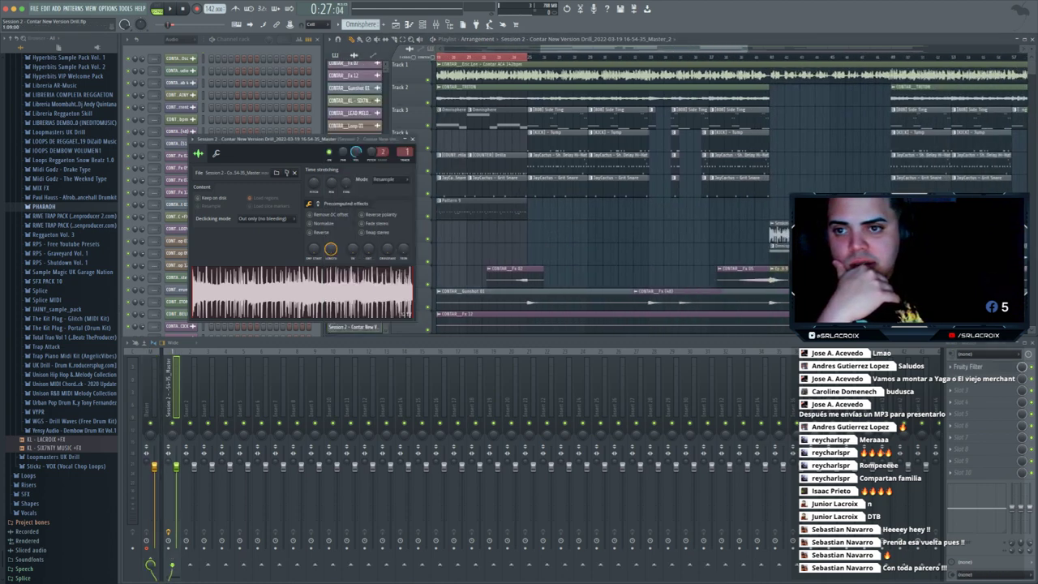
double_click(850, 236)
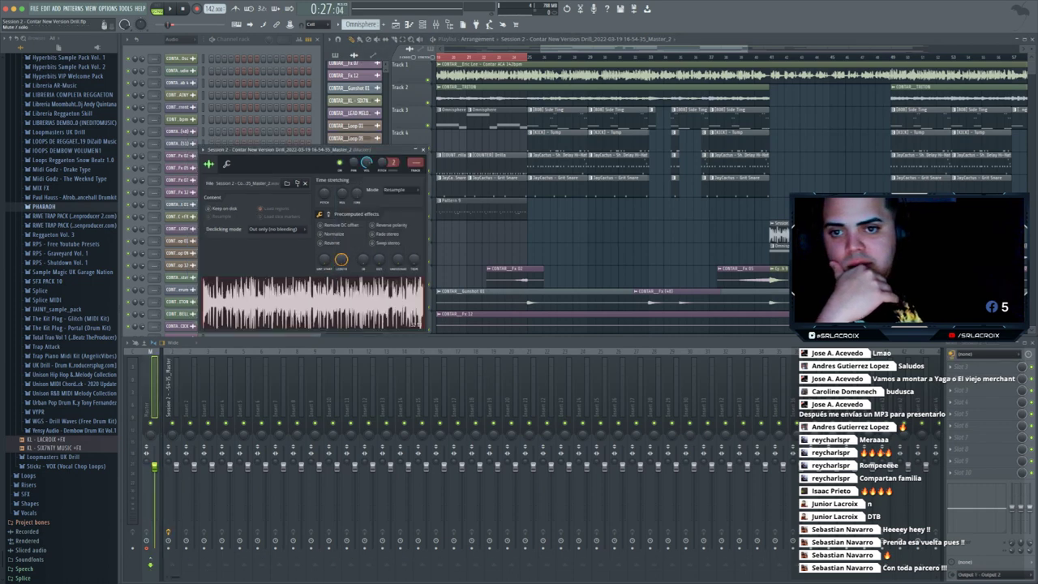
left_click_drag(415, 163, 416, 157)
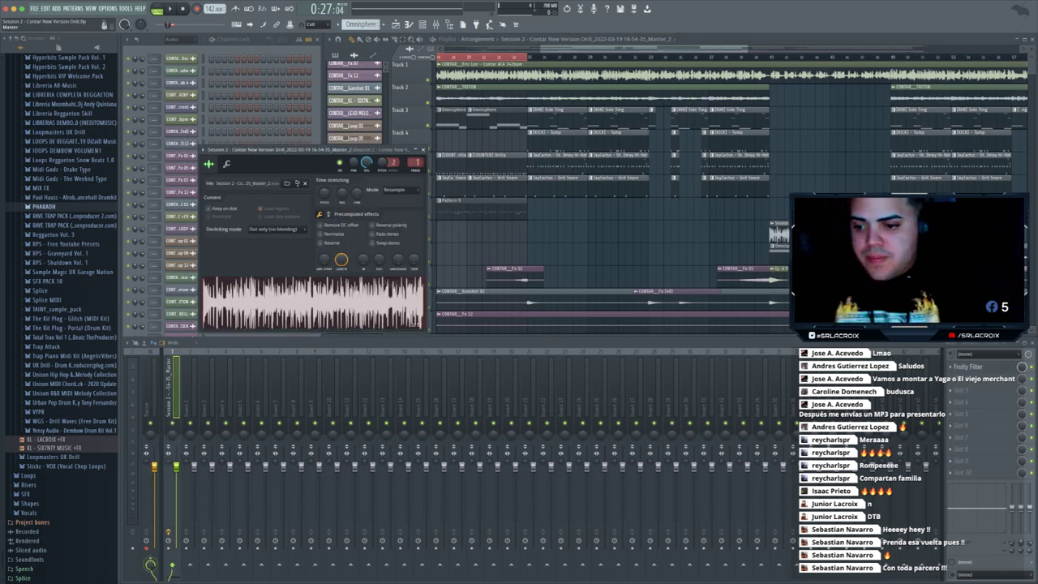
- Clear the time selection, set the playback position to bar 41, and reopen Fruity Filter on mixer track 1
left_click(149, 509)
left_click(784, 233)
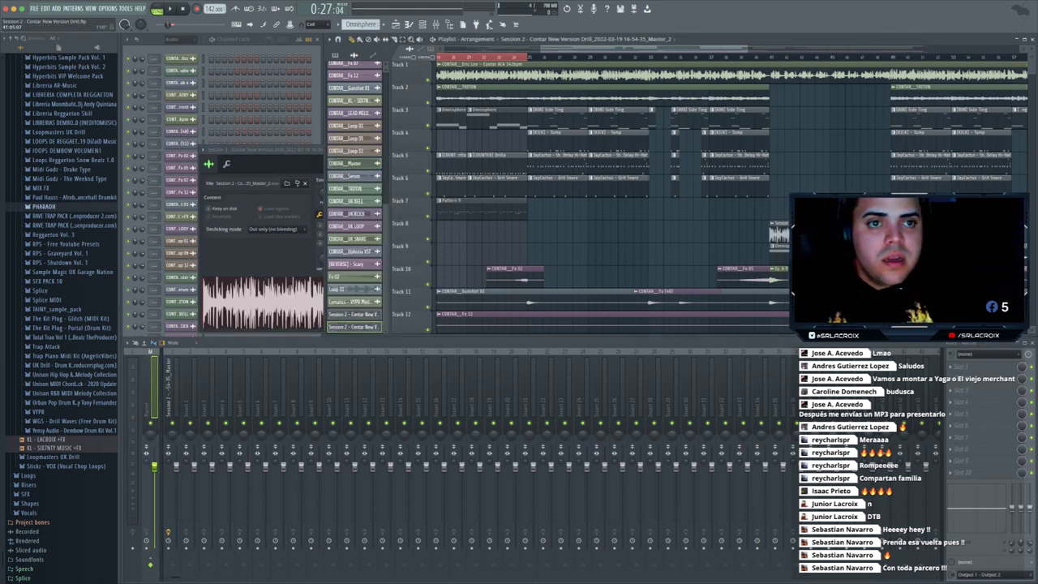
key("ctrl+d")
left_click(770, 56)
scroll(559, 274, "right", 5)
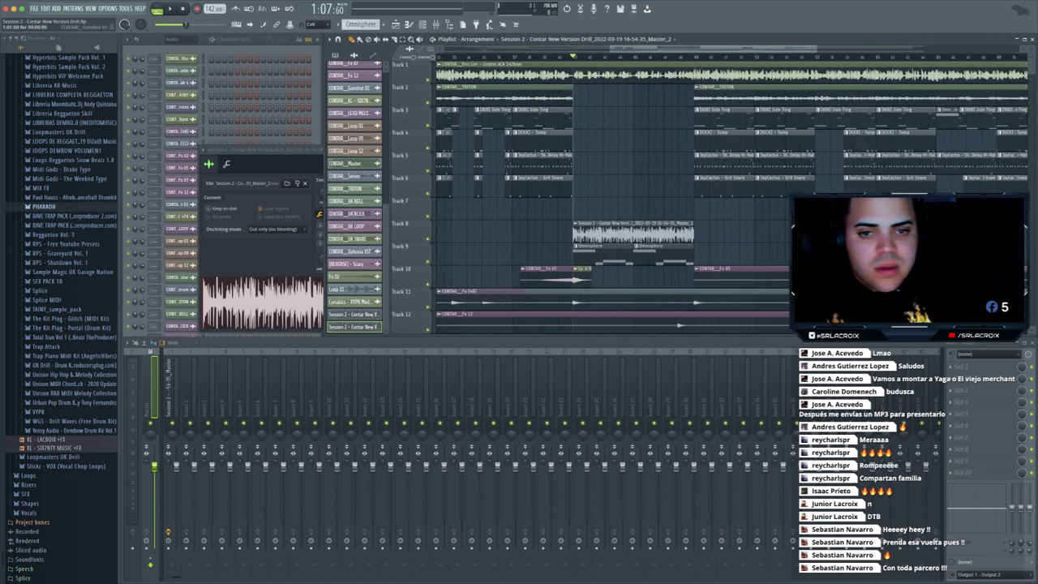
left_click(170, 397)
left_click(971, 367)
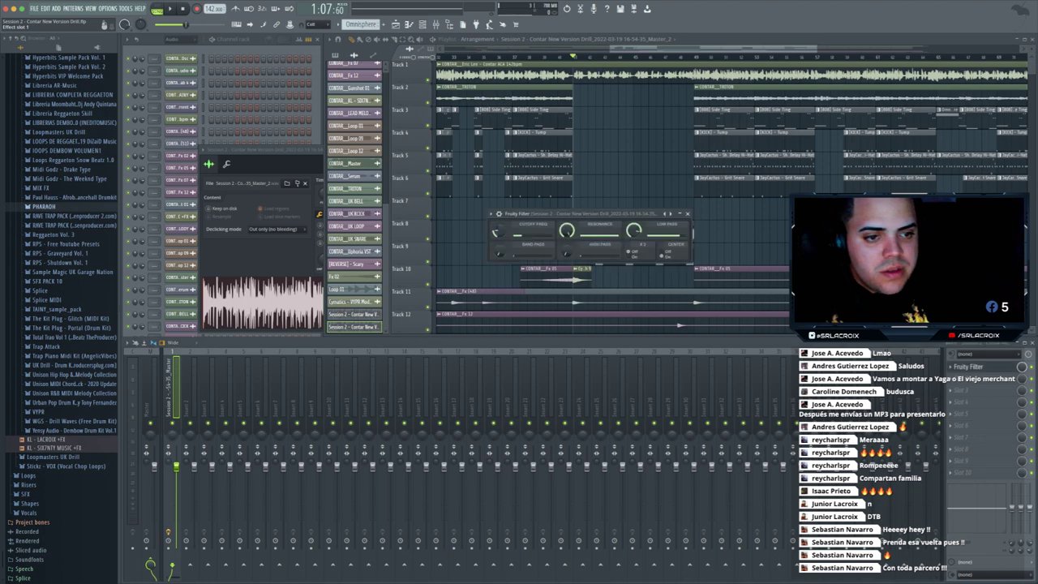
right_click(567, 231)
left_click(536, 291)
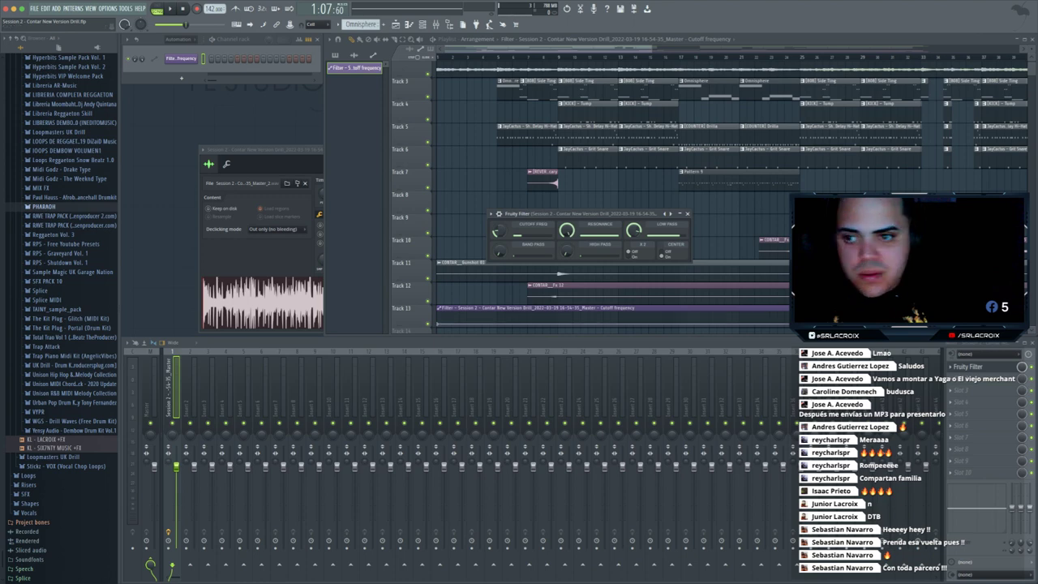
right_click(355, 68)
left_click(364, 147)
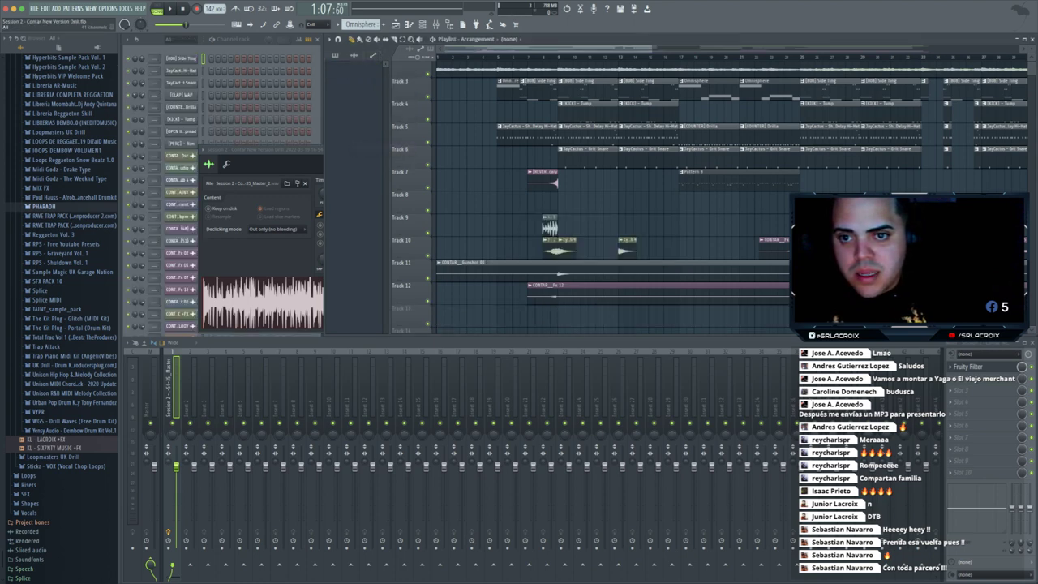
- Select bars 41 to 49 and create an automation clip for the Fruity Filter's cutoff frequency on mixer track 1 over that range
scroll(625, 195, "right", 10)
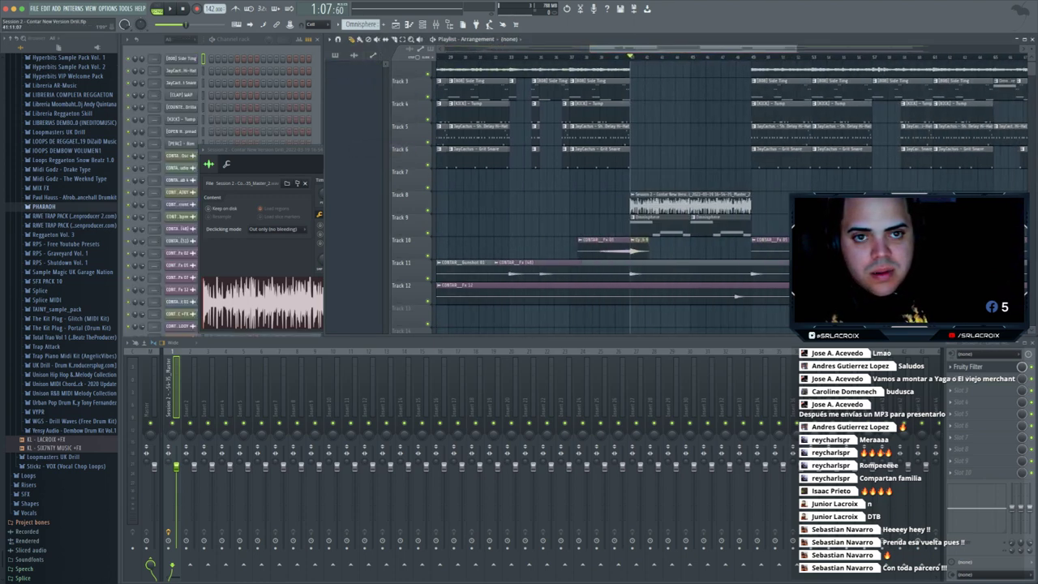
left_click_drag(633, 56, 750, 57)
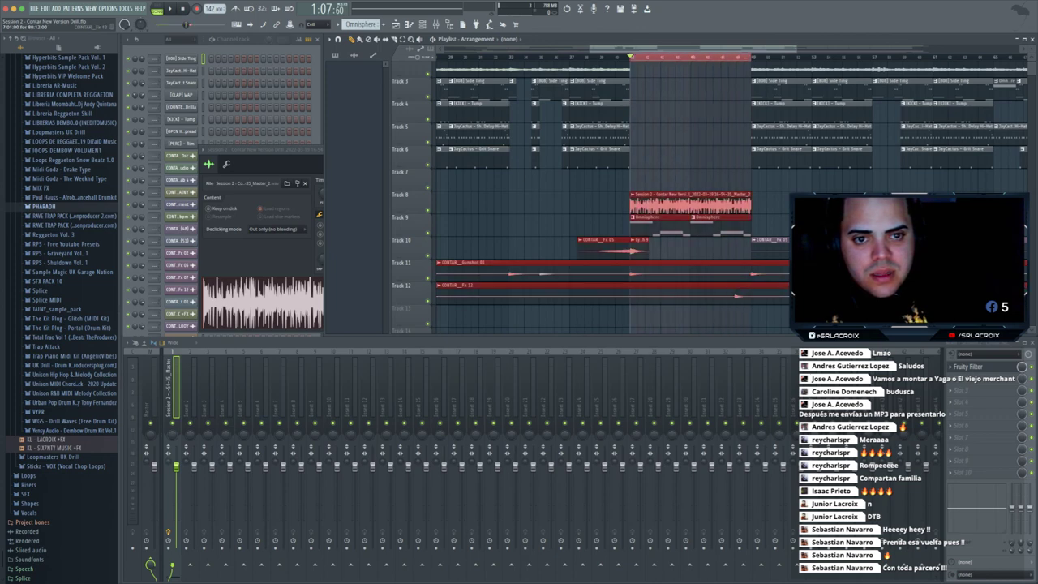
left_click(969, 367)
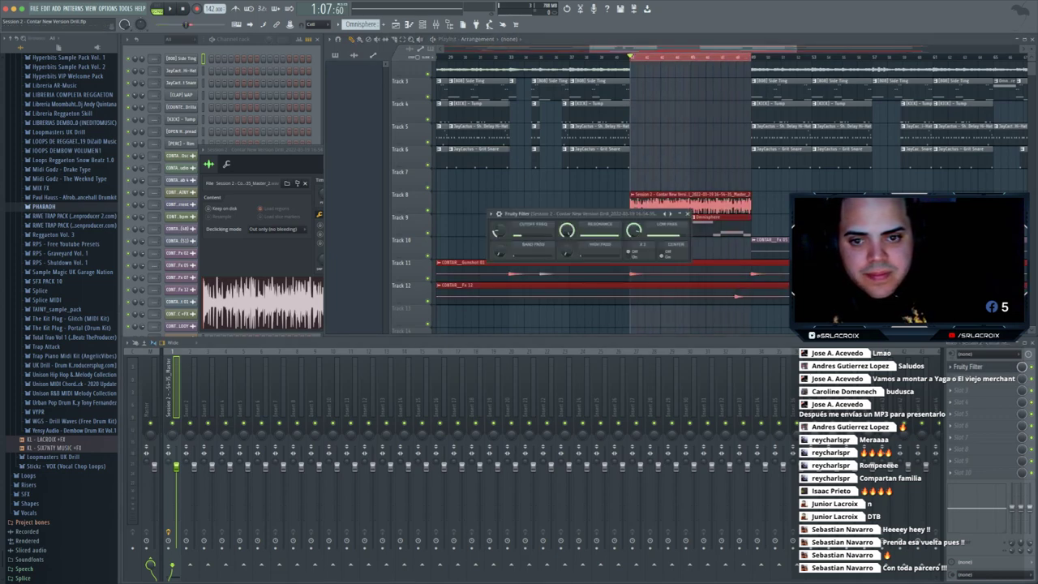
right_click(503, 235)
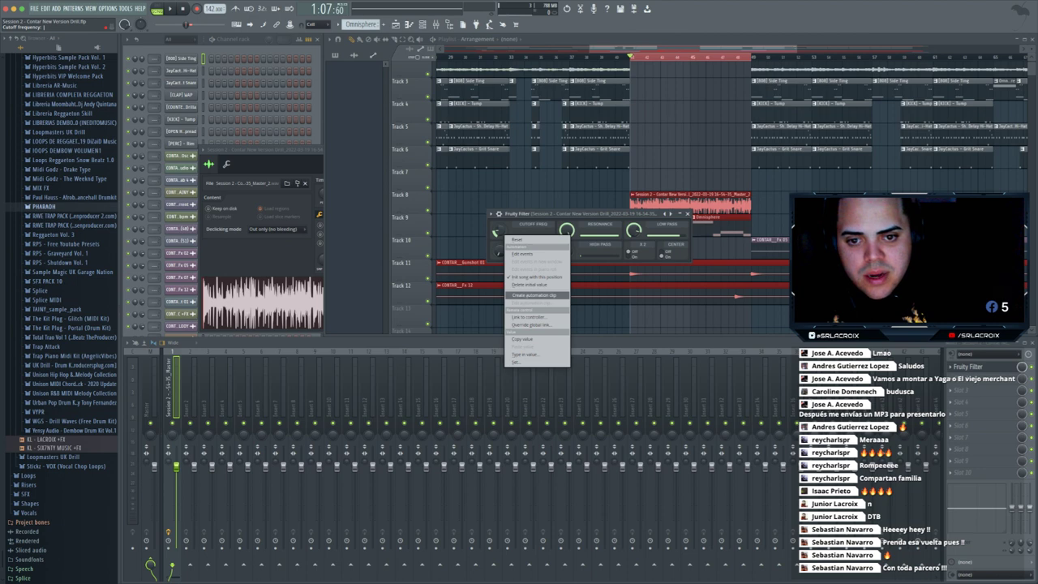
left_click(533, 295)
left_click(688, 213)
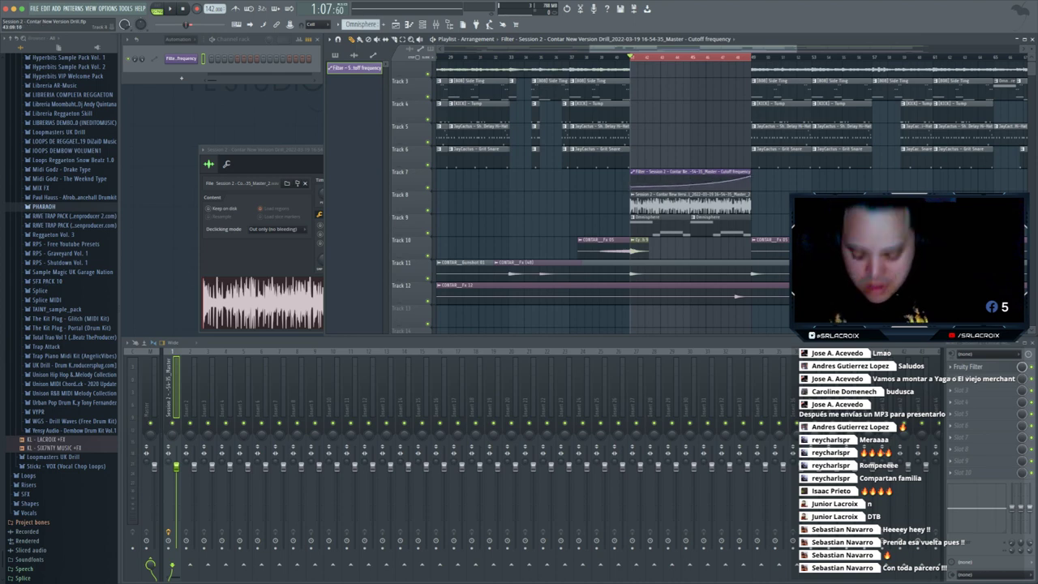
- Clear the time selection, close the sample's channel settings, and play from just before bar 41 to audition the filter automation
left_click(664, 114, "ctrl")
left_click(621, 57)
key("space")
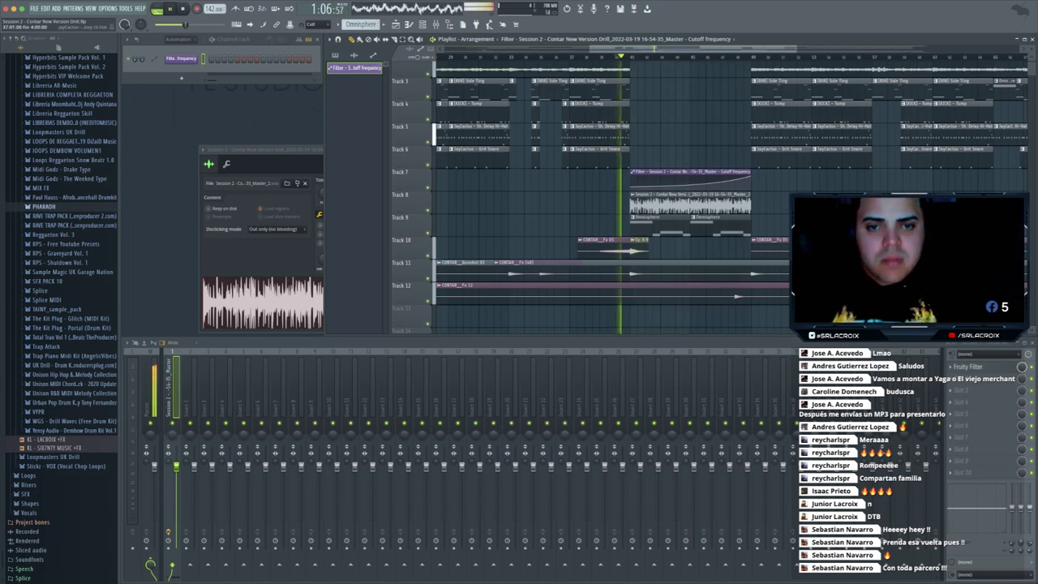
left_click(280, 150)
left_click(423, 150)
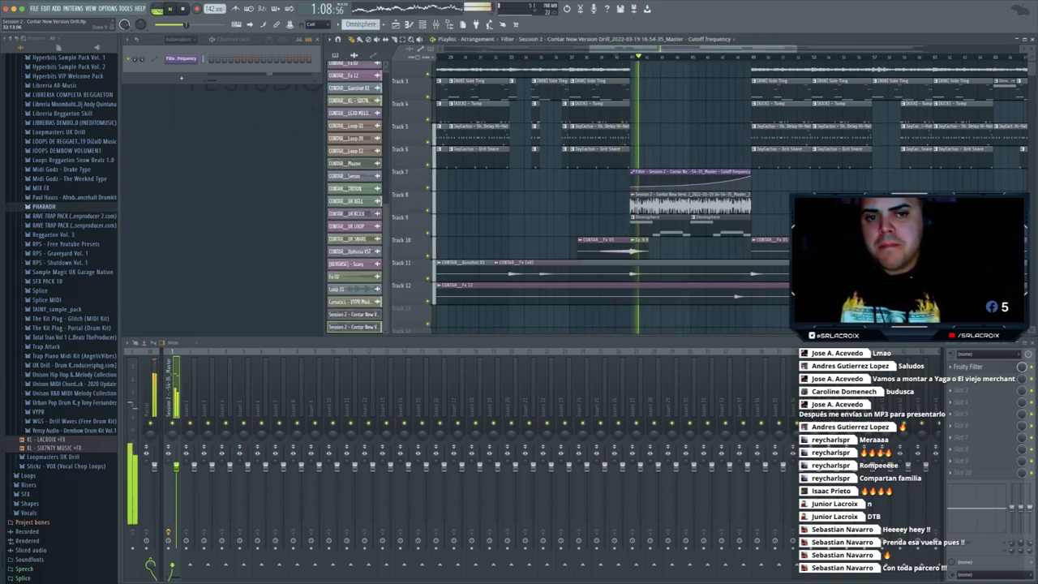
left_click_drag(789, 48, 678, 49)
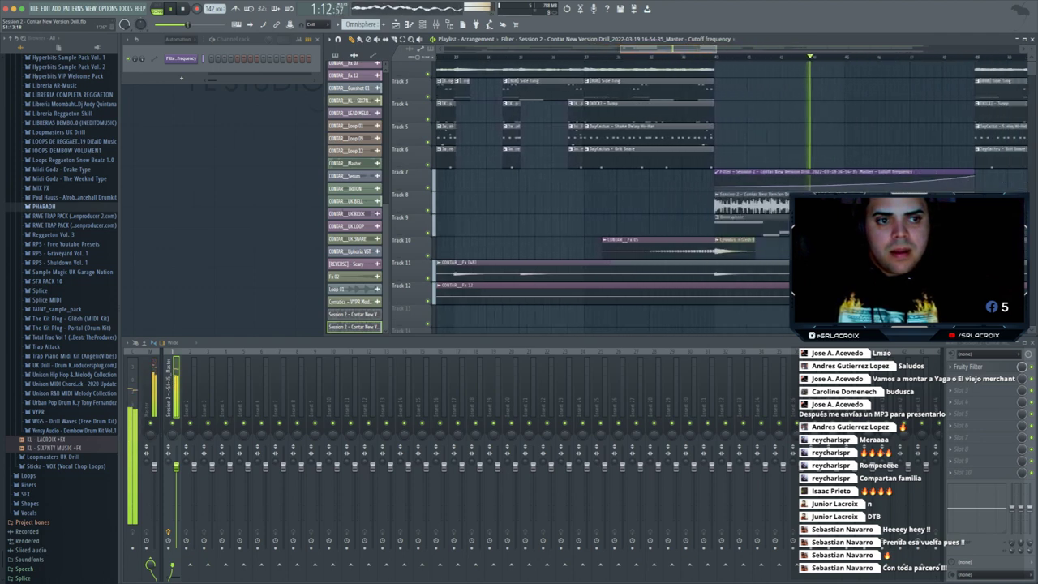
left_click_drag(743, 49, 724, 49)
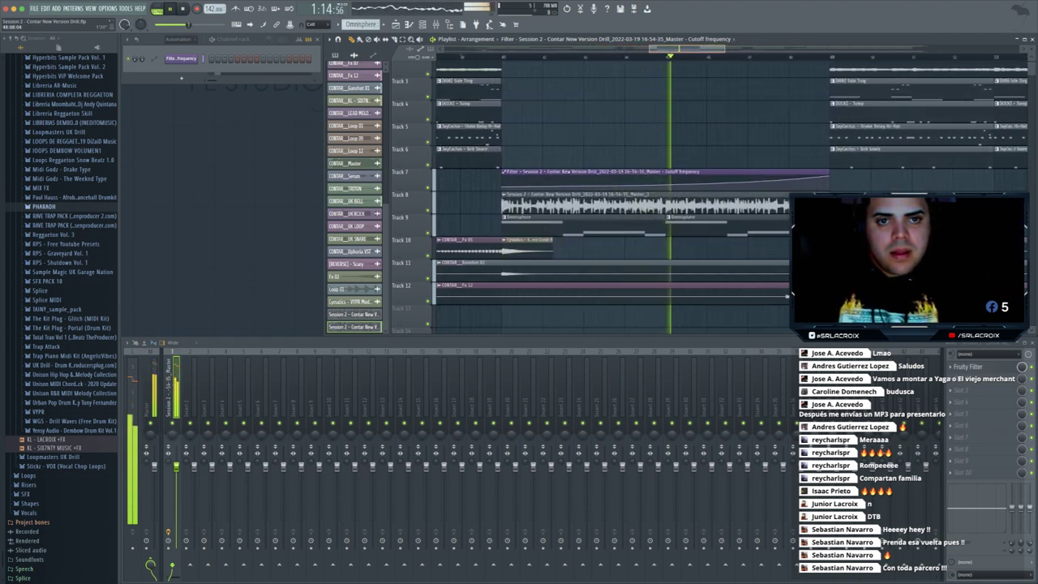
scroll(444, 186, "down", 2)
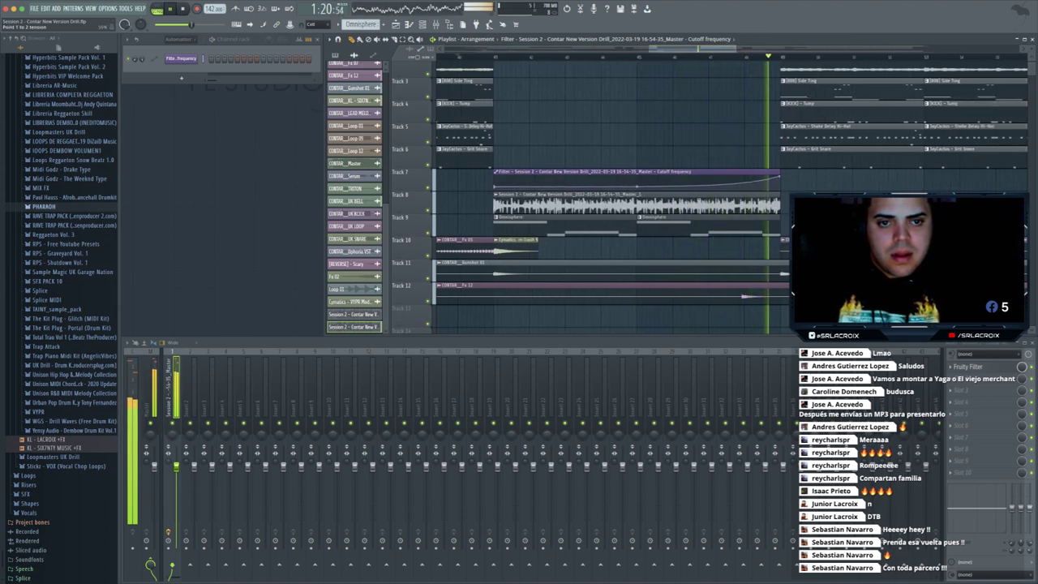
key("space")
- Delete the rendered clip on Track 8 at bar 41, and mute the vocal on Track 1
right_click(671, 204)
left_click_drag(689, 49, 499, 49)
left_click_drag(581, 49, 676, 48)
scroll(676, 93, "right", 3)
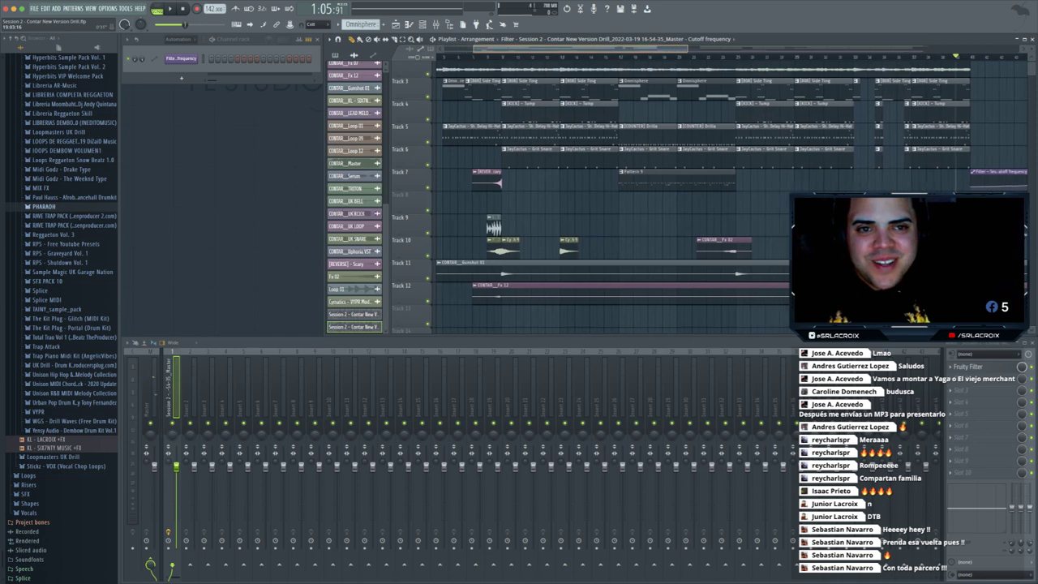
scroll(676, 93, "up", 2)
left_click(427, 79)
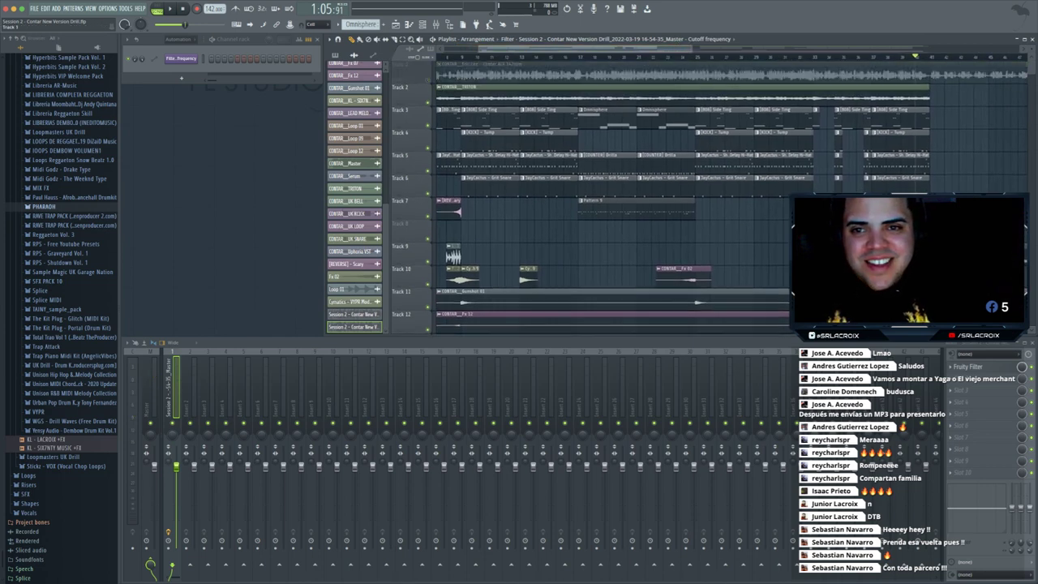
- Mute the two Omnisphere clips and the CONTAR__Fx 02 clip, and select bars 17 to 25
left_click(612, 115)
left_click(671, 115)
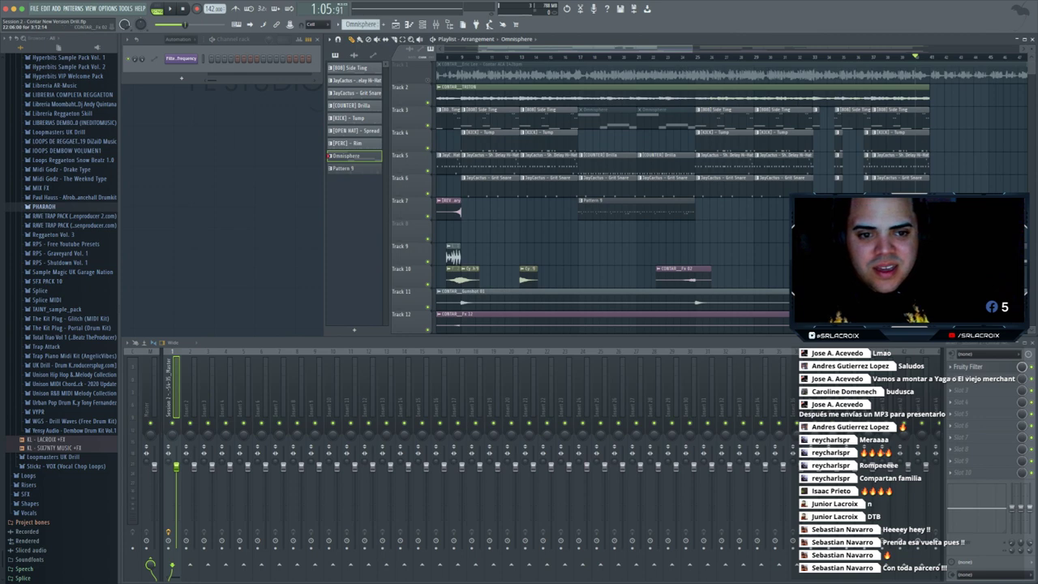
right_click(683, 276)
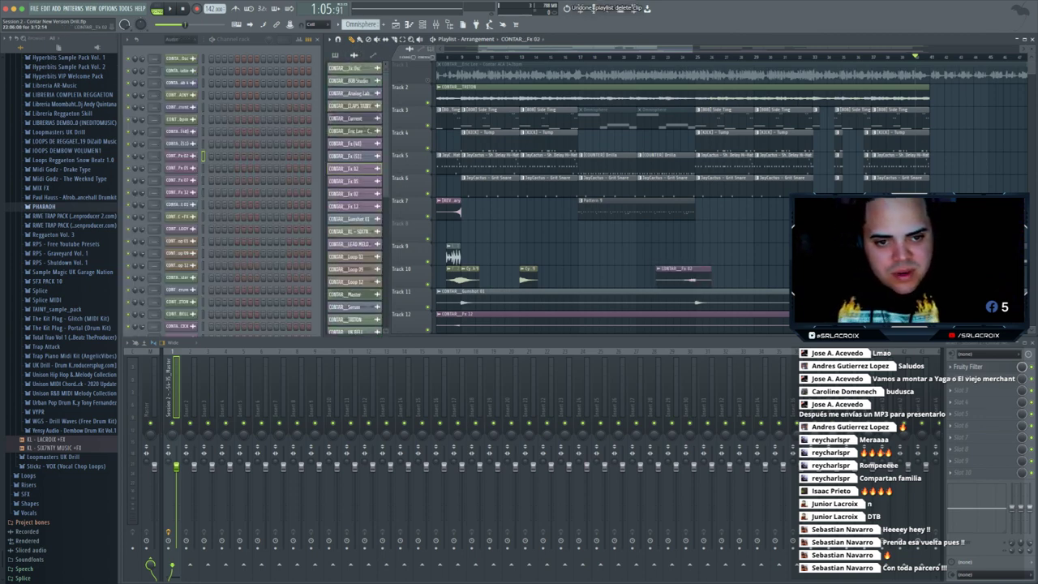
scroll(685, 276, "left", 1)
right_click(689, 276, "alt")
left_click_drag(595, 57, 703, 57)
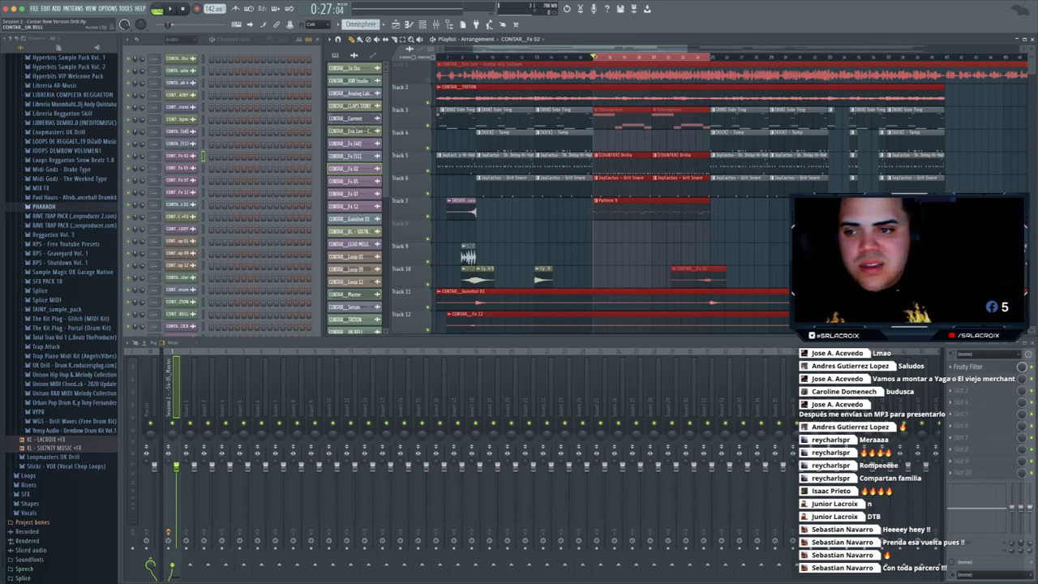
- Render the selected range from the Master, and unmute the Omnisphere clips, Track 1 and the CONTAR__Fx 02 clip
left_click(150, 562)
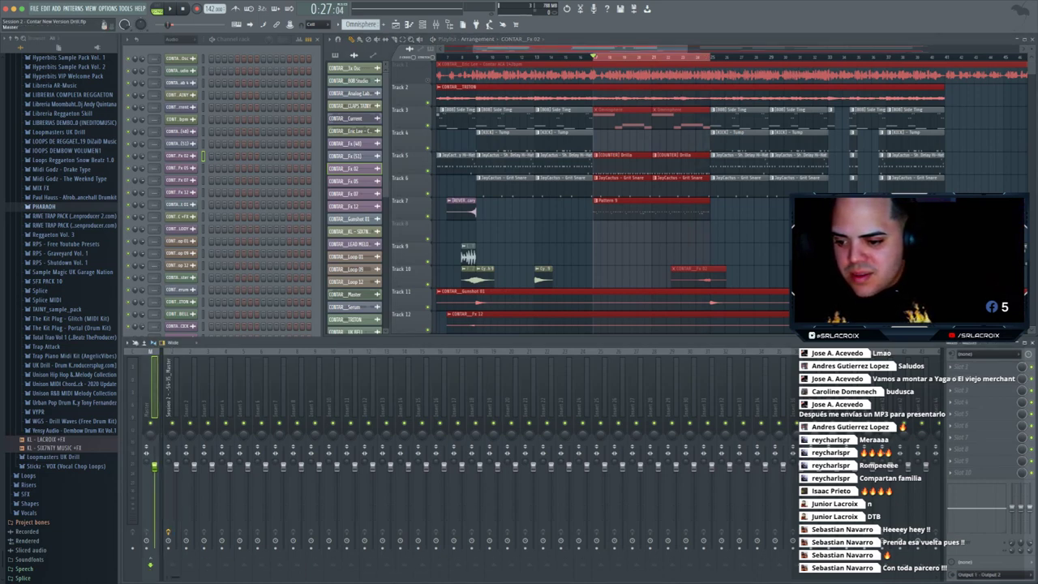
key("alt+r")
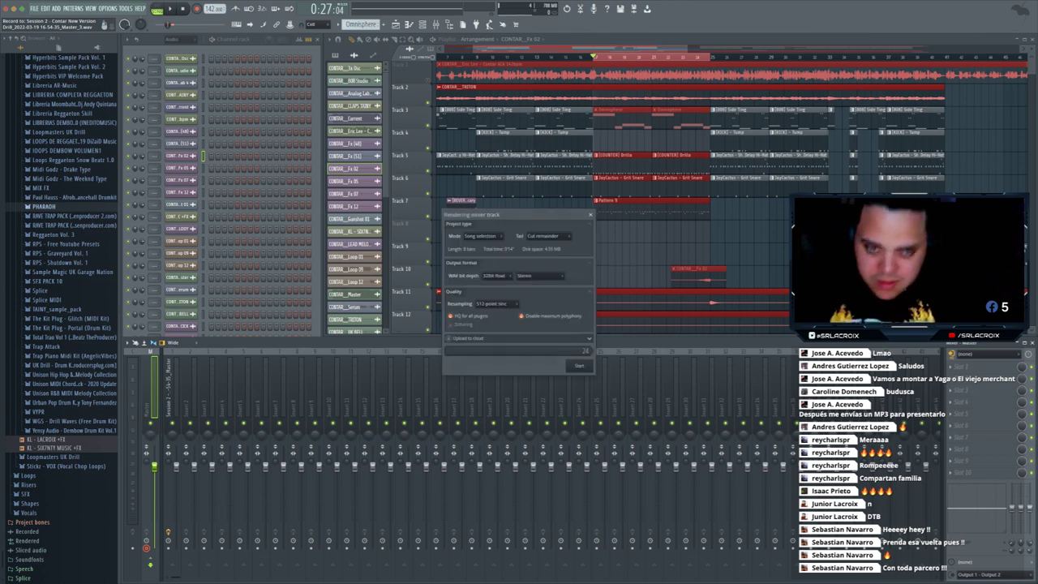
key("Return")
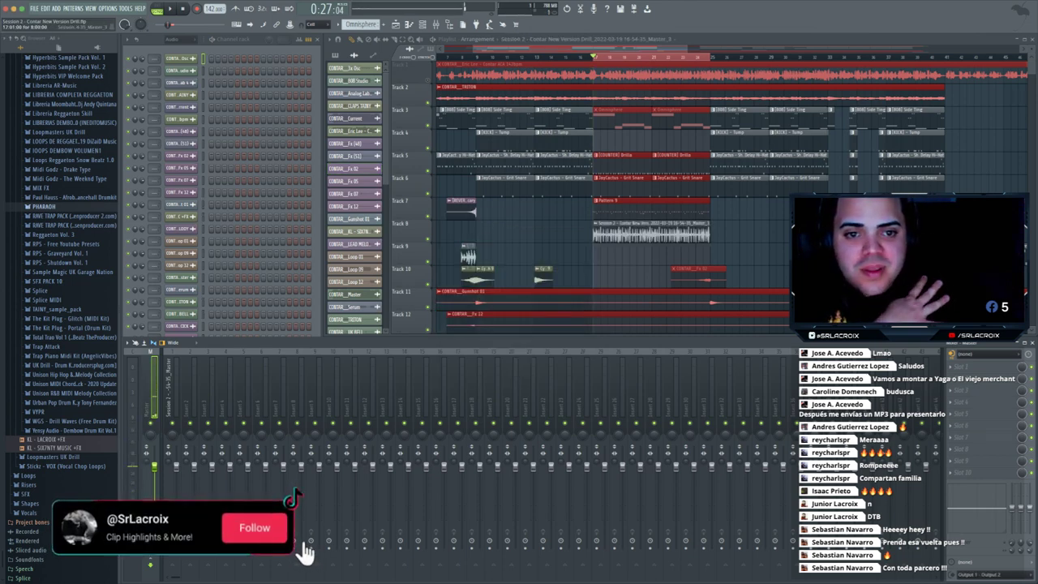
left_click(631, 118)
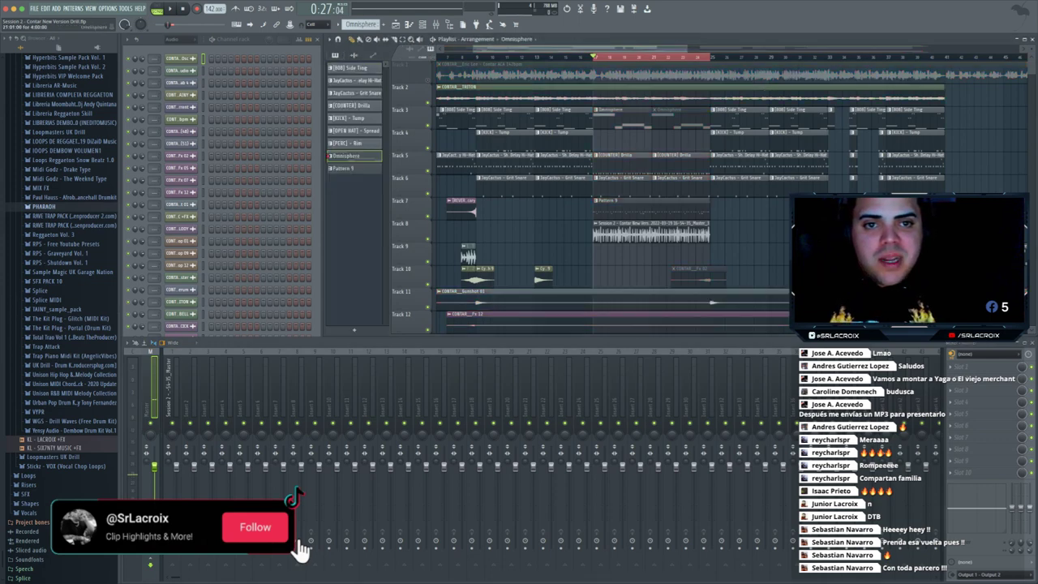
left_click(427, 80)
scroll(584, 297, "right", 1)
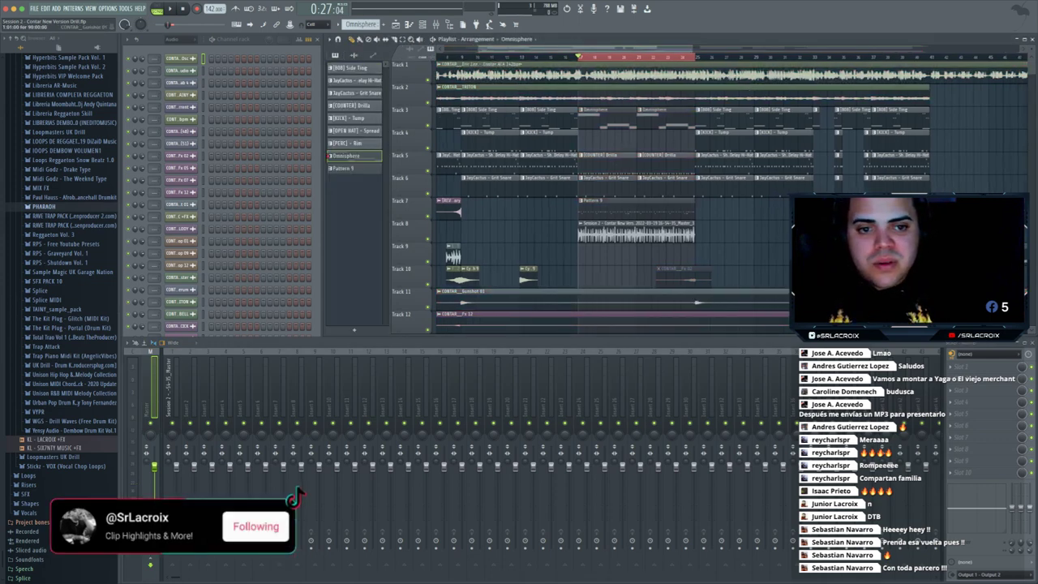
left_click(682, 277)
- Move the new rendered clip along Track 8 to bar 41 and clear the time selection
left_click_drag(640, 234, 984, 234)
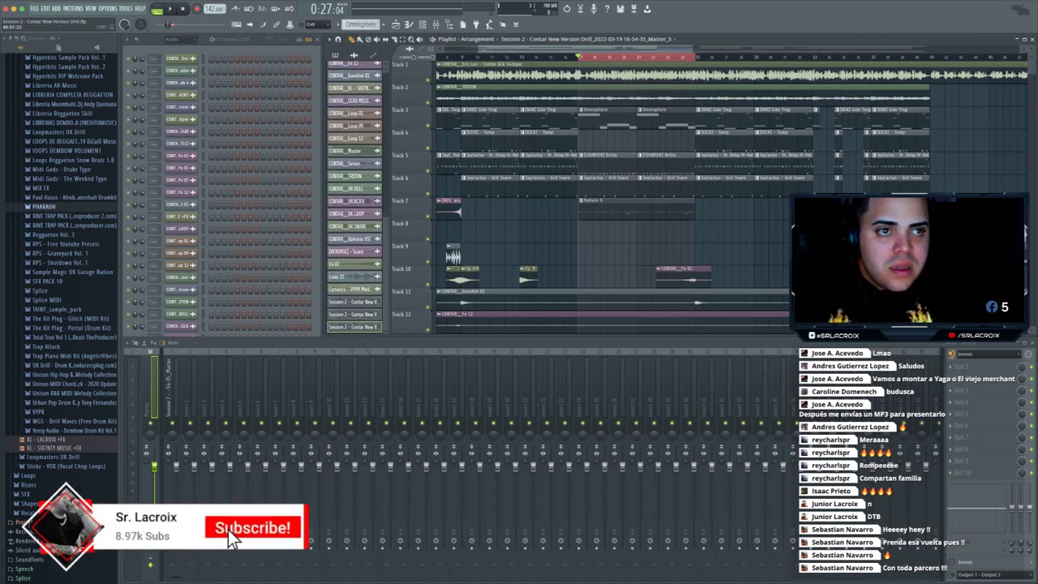
key("ctrl+d")
scroll(689, 74, "right", 5)
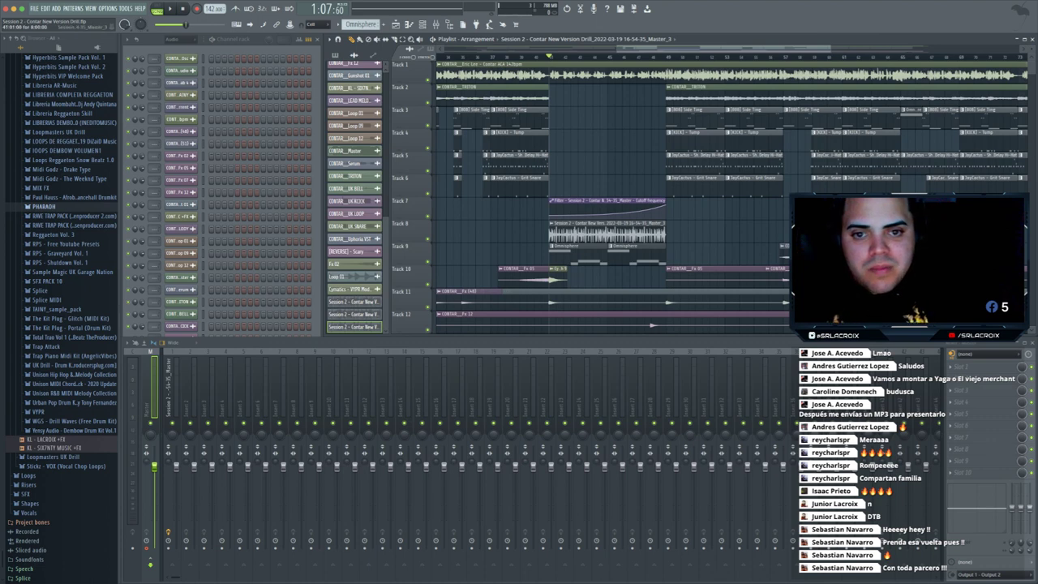
- Briefly play the section from bar 41 and open the new rendered clip's channel settings
key("space")
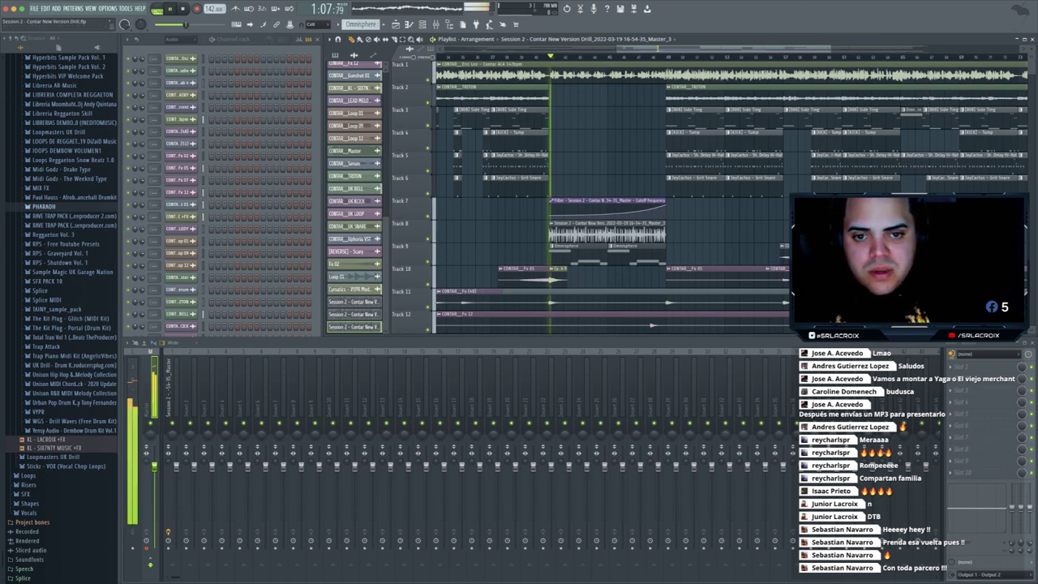
key("space")
double_click(554, 224)
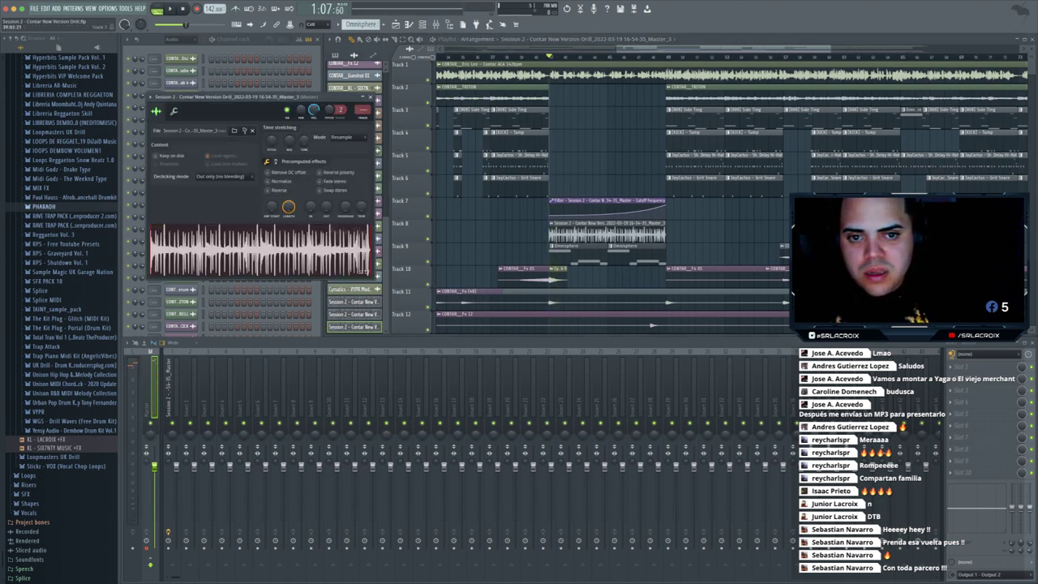
- Route the Session 2 master audio clip's channel to mixer track 1, play it through the filter automation and close its settings
left_click_drag(363, 109, 362, 99)
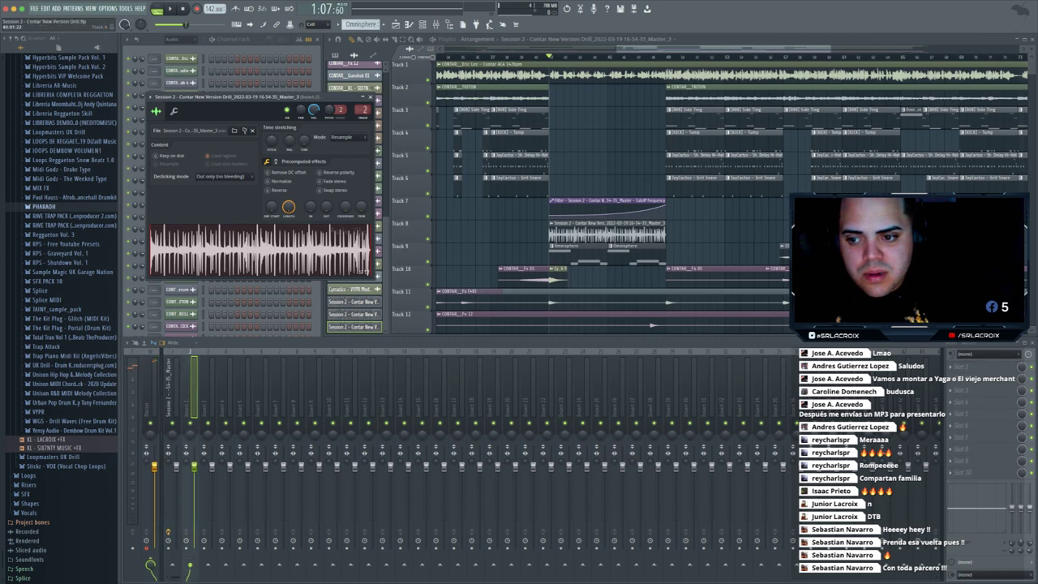
key("space")
key("space")
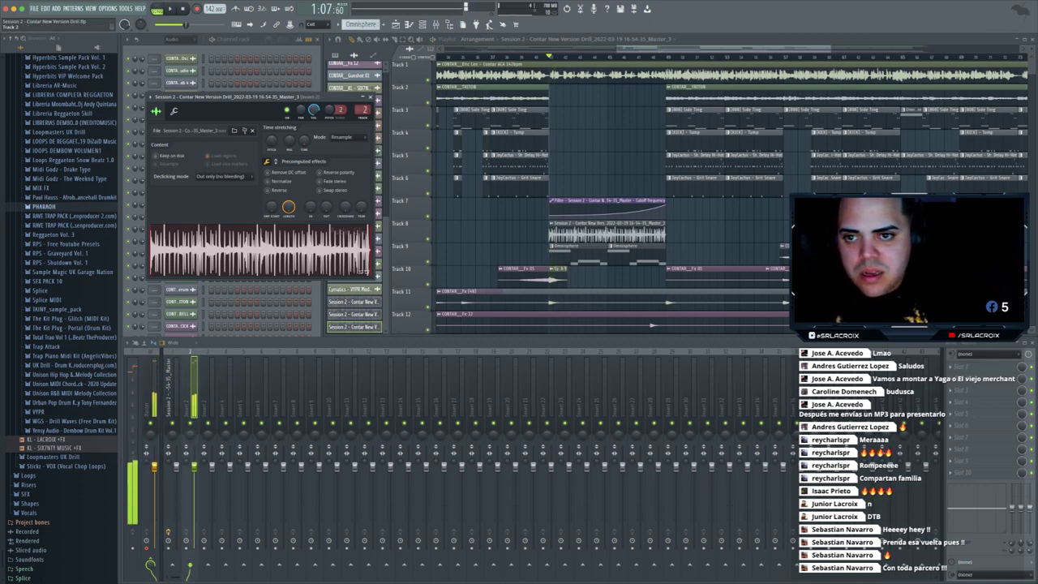
left_click_drag(362, 109, 362, 114)
key("space")
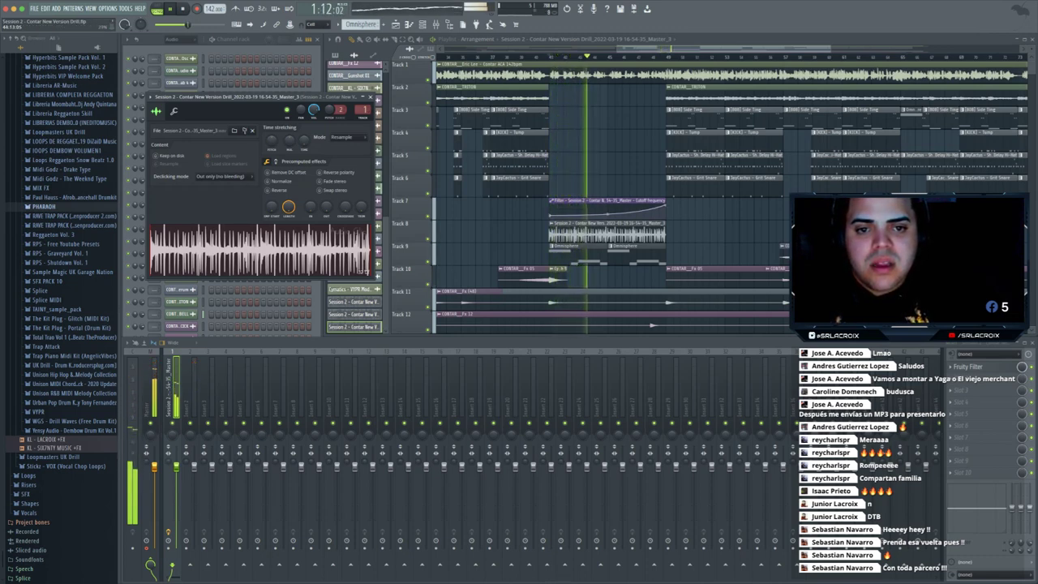
left_click(607, 214)
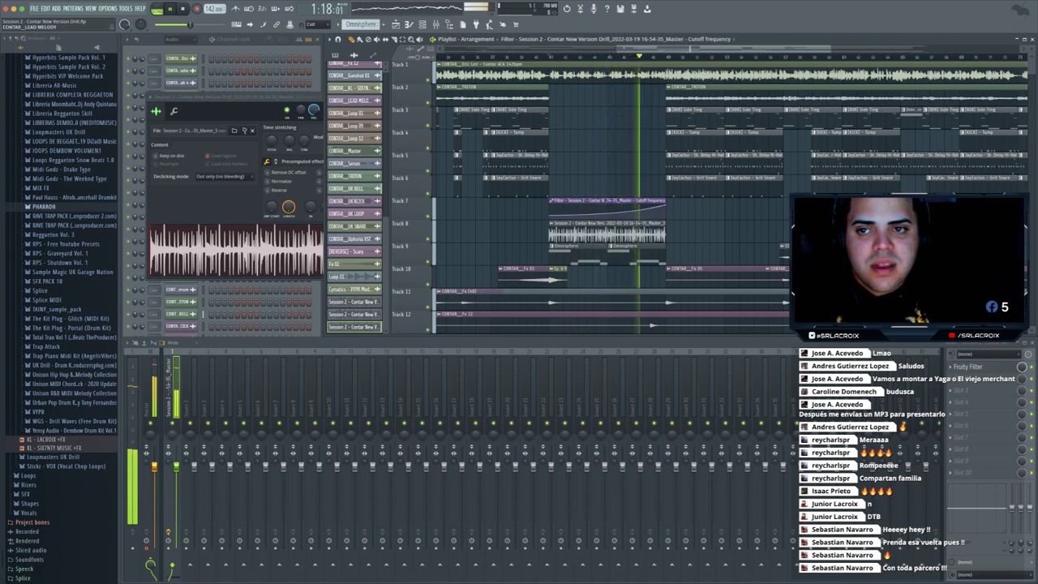
left_click(308, 97)
left_click(370, 96)
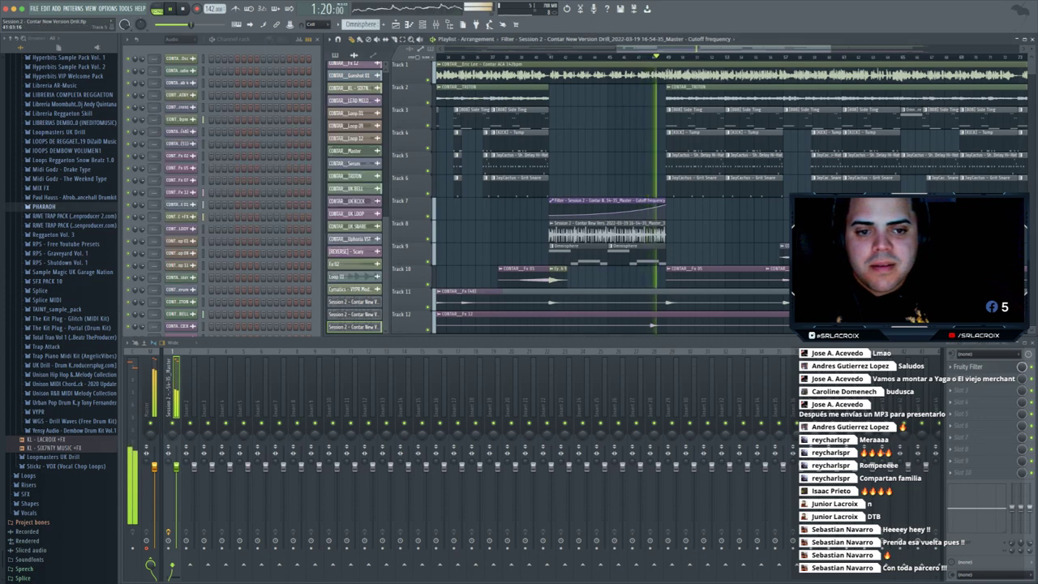
- Split the CONTAR__Fx 12 clip on Track 12 just before its hit near bar 48 and shift that piece slightly later
left_click_drag(811, 49, 684, 48)
left_click_drag(671, 49, 721, 49)
scroll(609, 195, "down", 2)
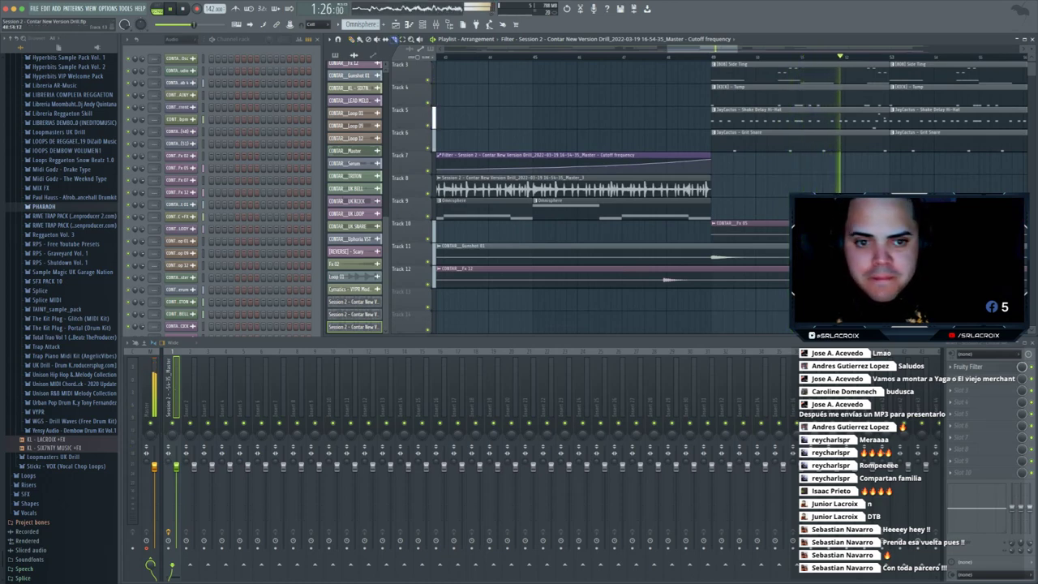
mouse_move(661, 297)
left_mouse_down()
mouse_move(660, 261)
mouse_move(655, 295)
left_mouse_up()
key("super+z")
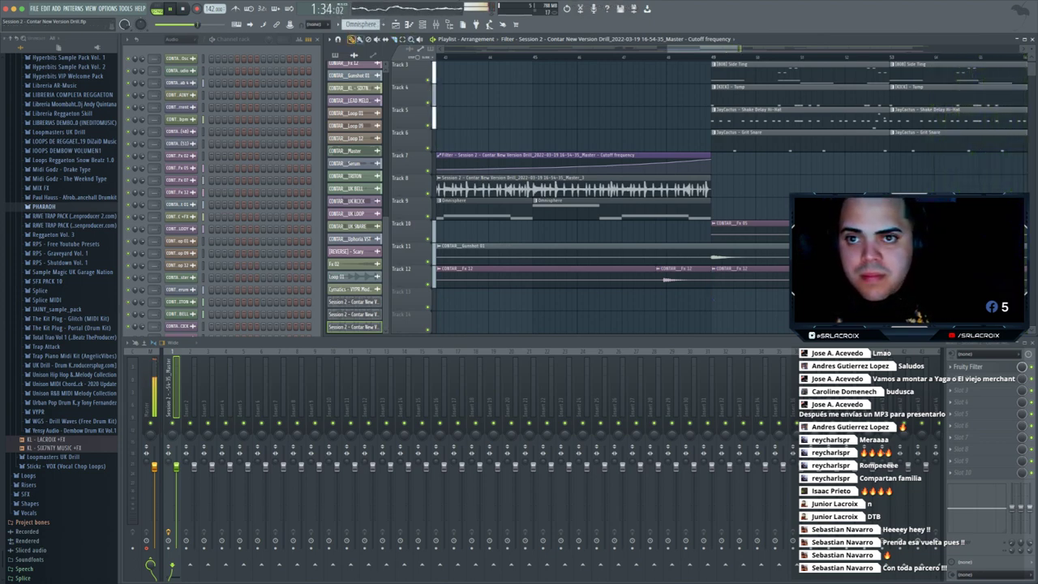
left_click_drag(657, 270, 661, 270)
scroll(355, 195, "up", 5)
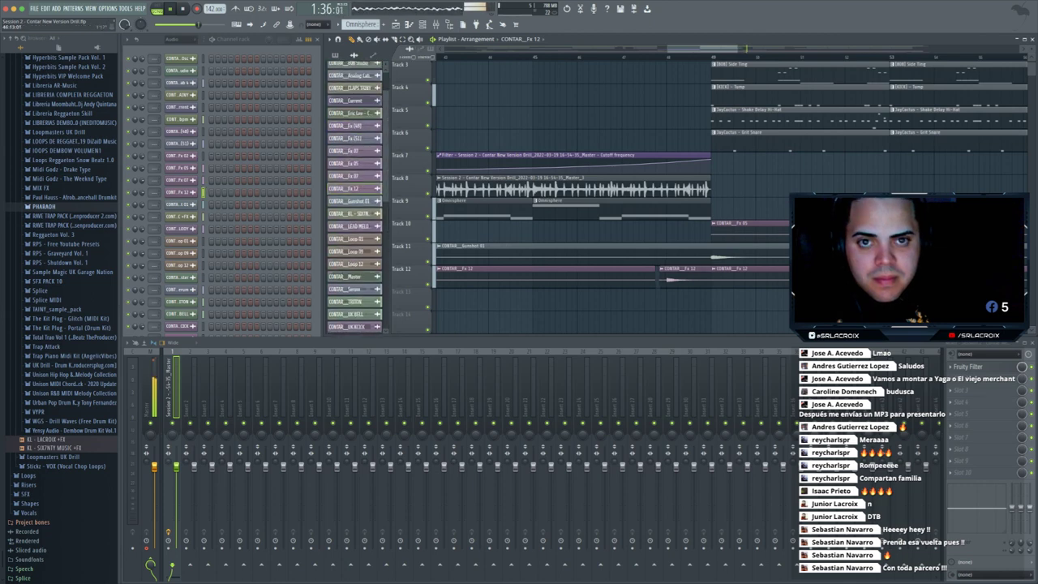
left_click_drag(709, 188, 671, 188)
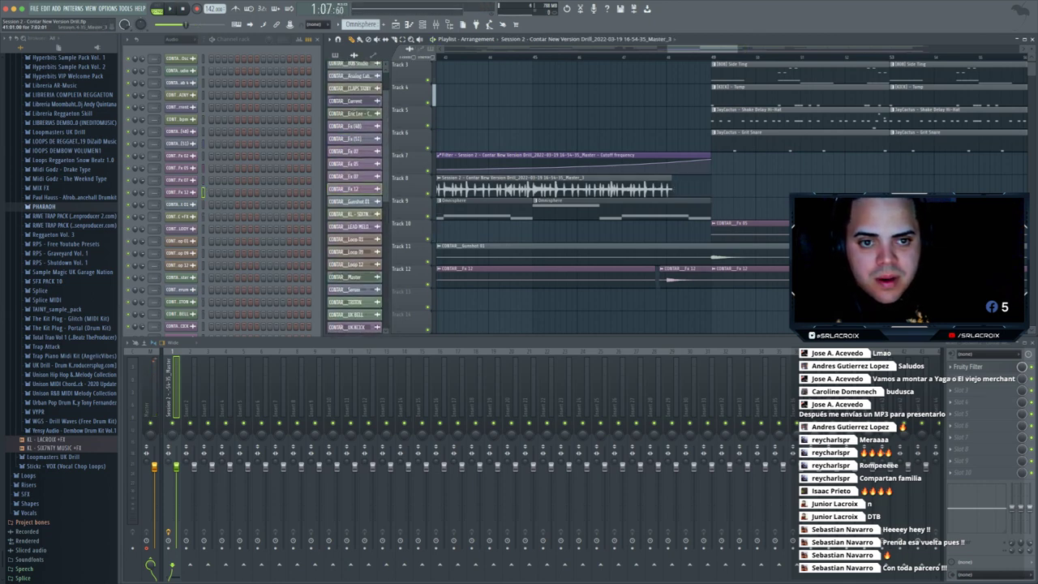
key("ctrl+a")
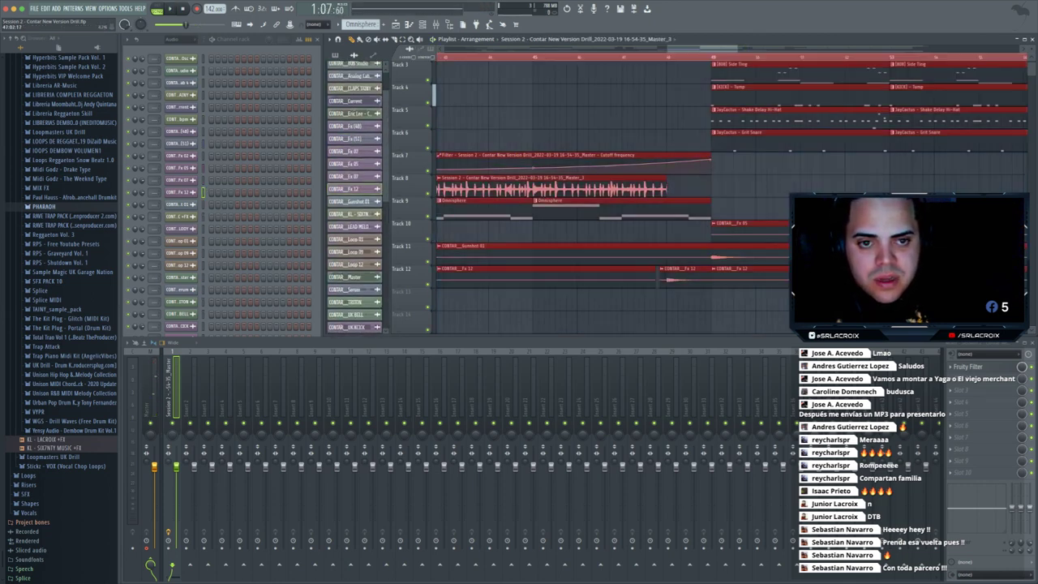
key("ctrl+d")
key("ctrl+z")
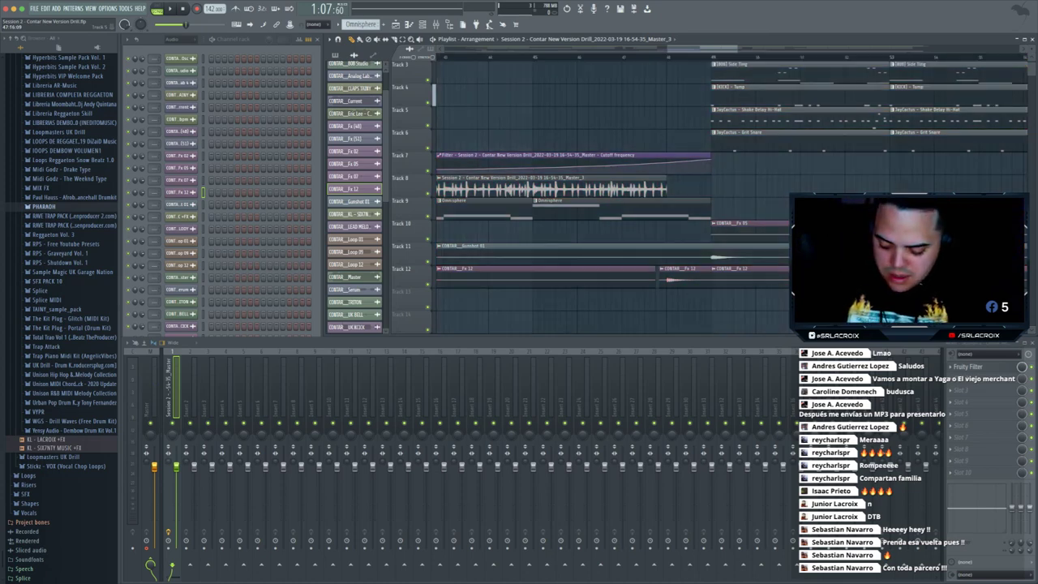
key("ctrl+z")
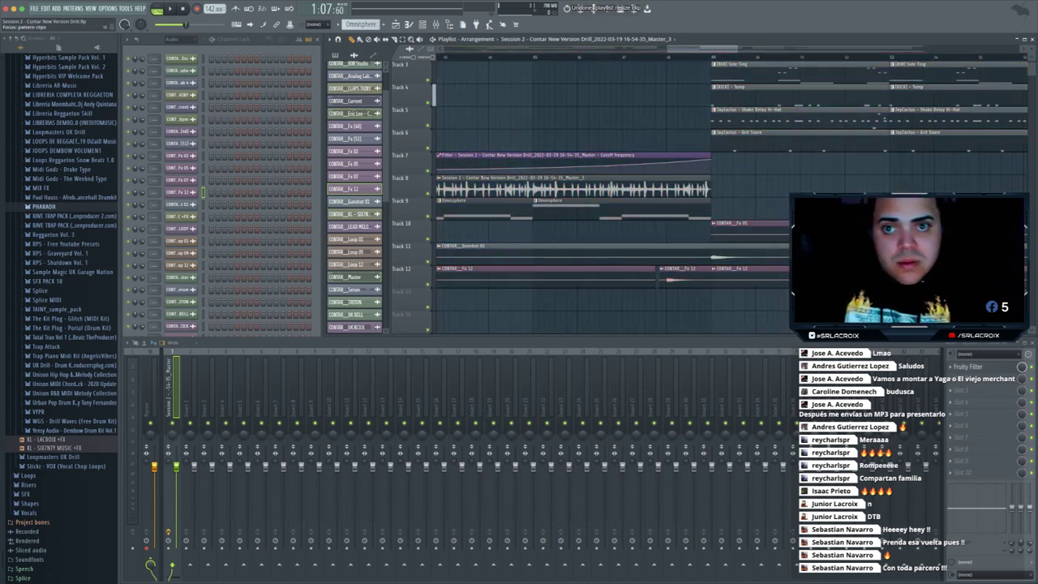
- Set the snap to Cell and shorten the Session 2 audio, Omnisphere and filter automation clips to end at bar 48
left_click(316, 25)
left_click(316, 50)
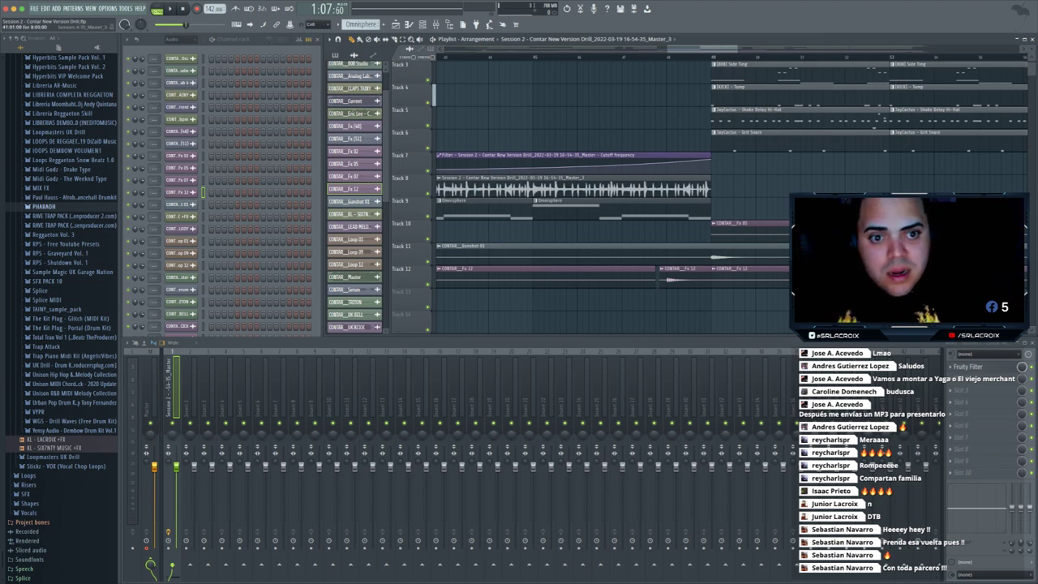
left_click_drag(709, 189, 661, 189)
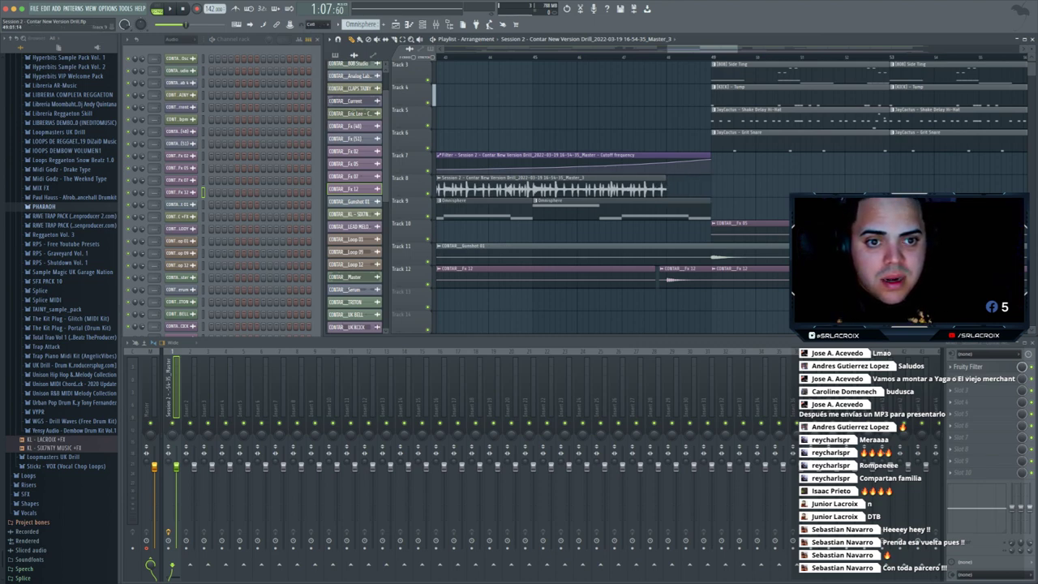
left_click_drag(710, 211, 665, 211)
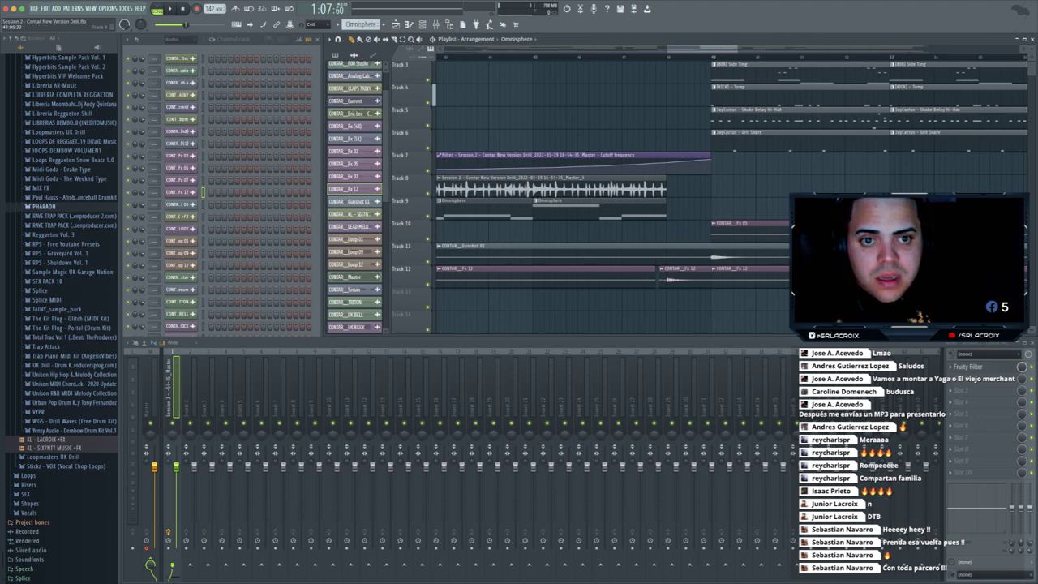
left_click_drag(710, 155, 677, 155)
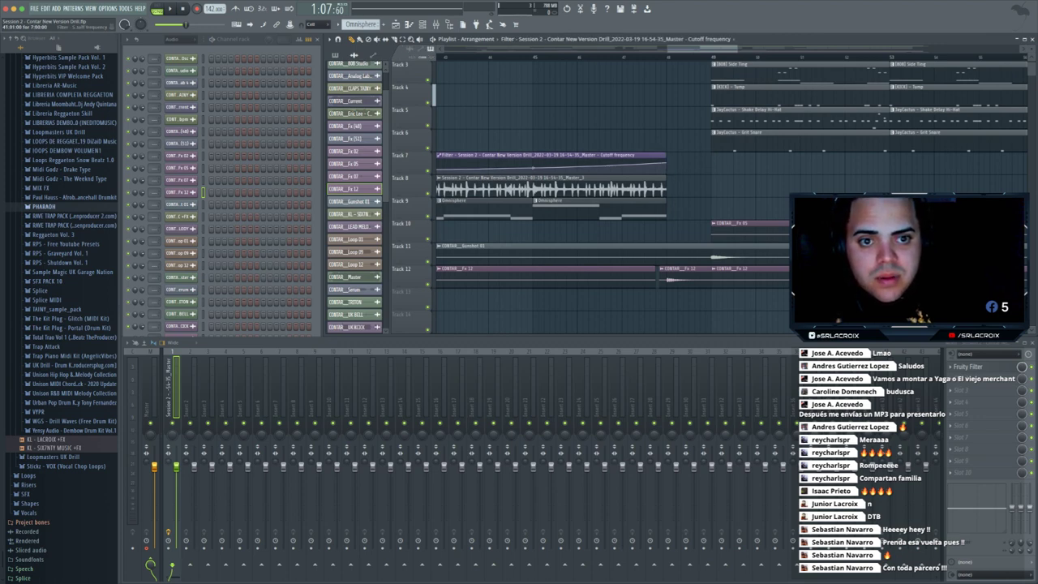
- Play the arrangement through the shortened breakdown and examine the drum gap starting at bar 57
key("space")
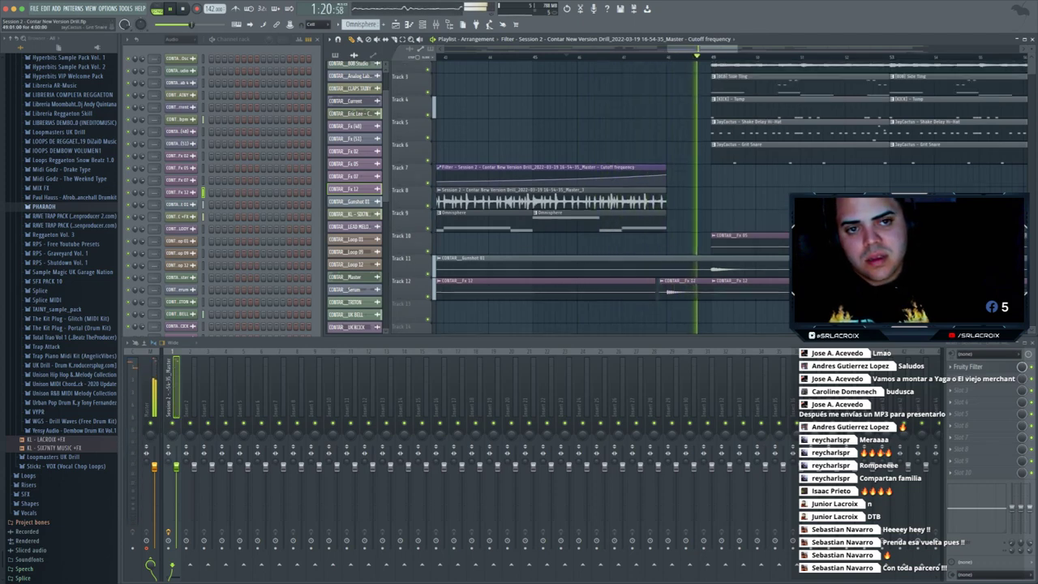
scroll(609, 194, "up", 2)
left_click_drag(737, 49, 859, 49)
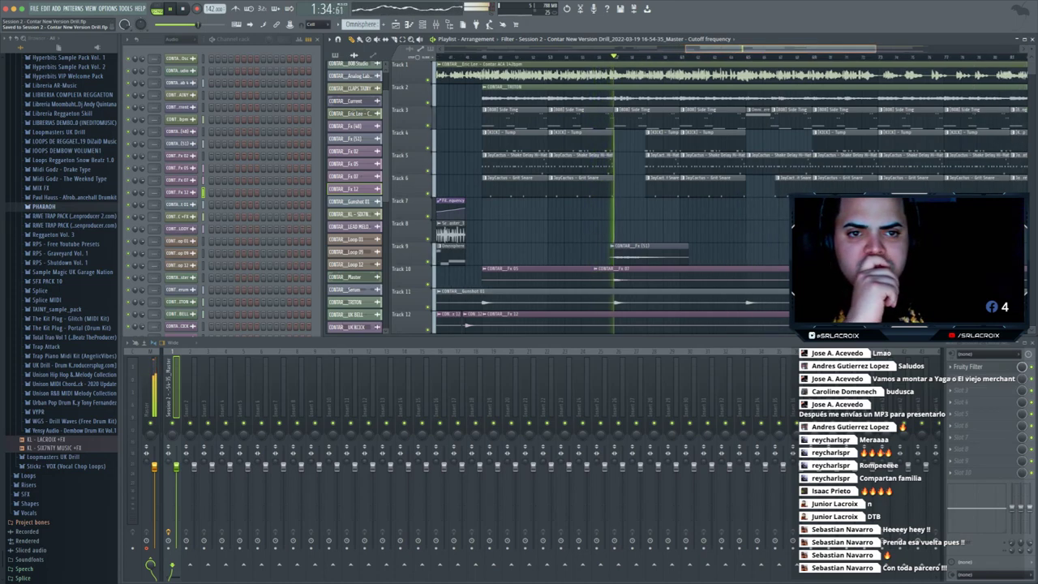
scroll(633, 195, "left", 1)
key("space")
left_click_drag(873, 49, 760, 49)
scroll(829, 203, "up", 1)
scroll(829, 203, "right", 5)
left_click_drag(751, 48, 755, 48)
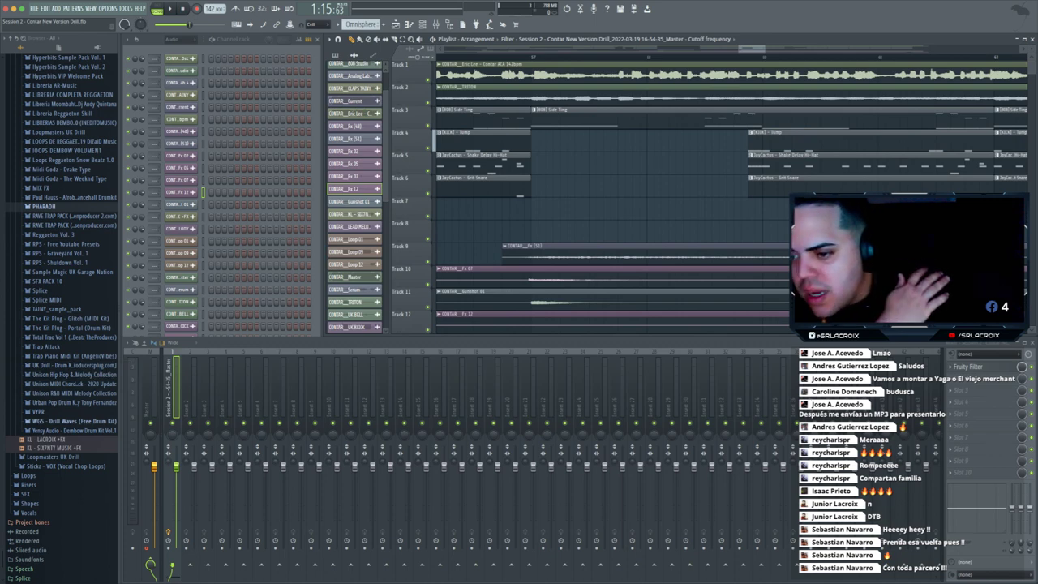
- Audition the Fx samples in the FXs & Extras folder of the WGS - Drill Waves (Free Drum Kit) pack
left_click(73, 421)
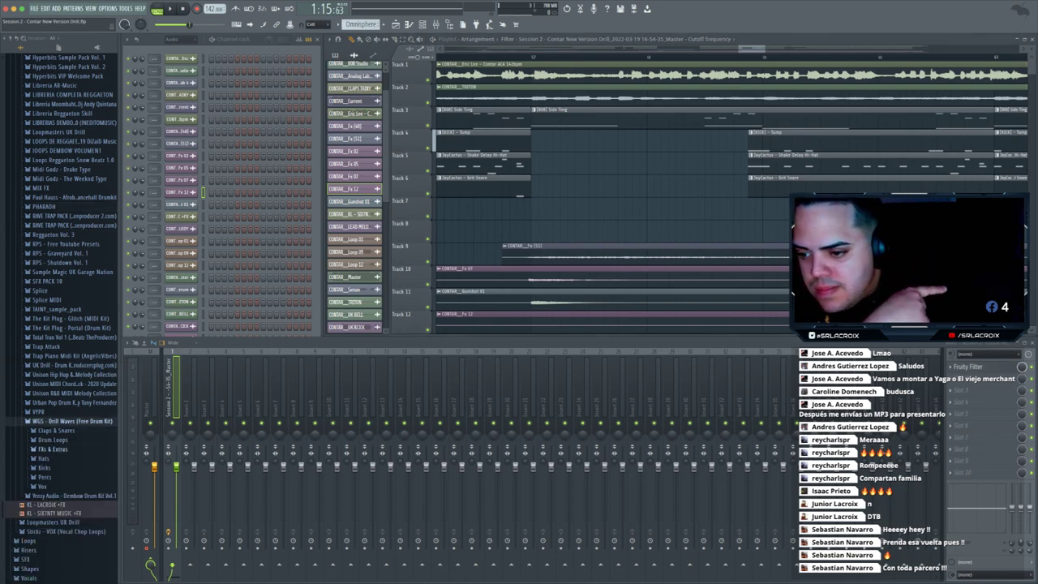
left_click(53, 448)
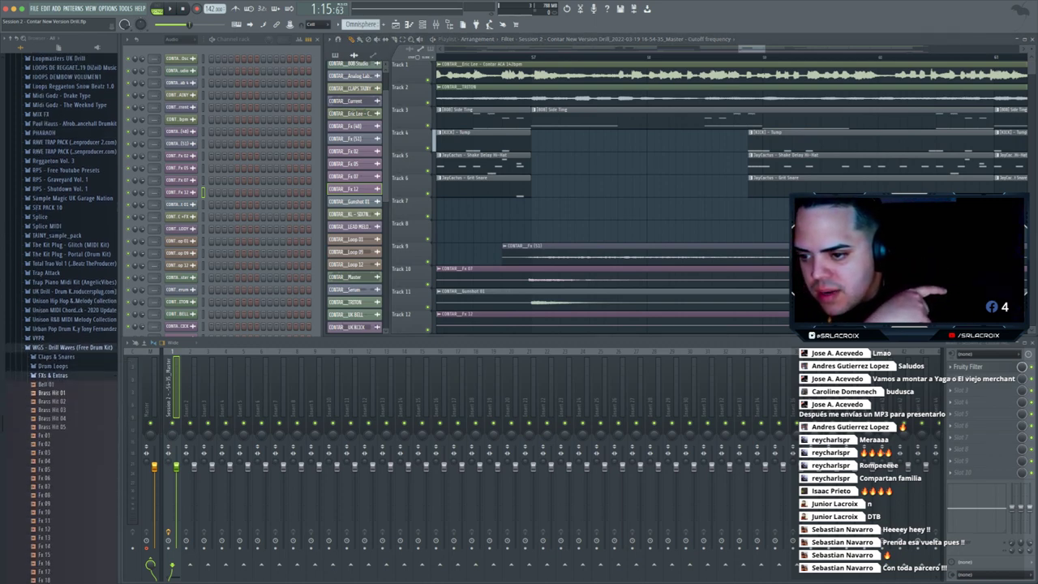
key("Down")
key("Down")
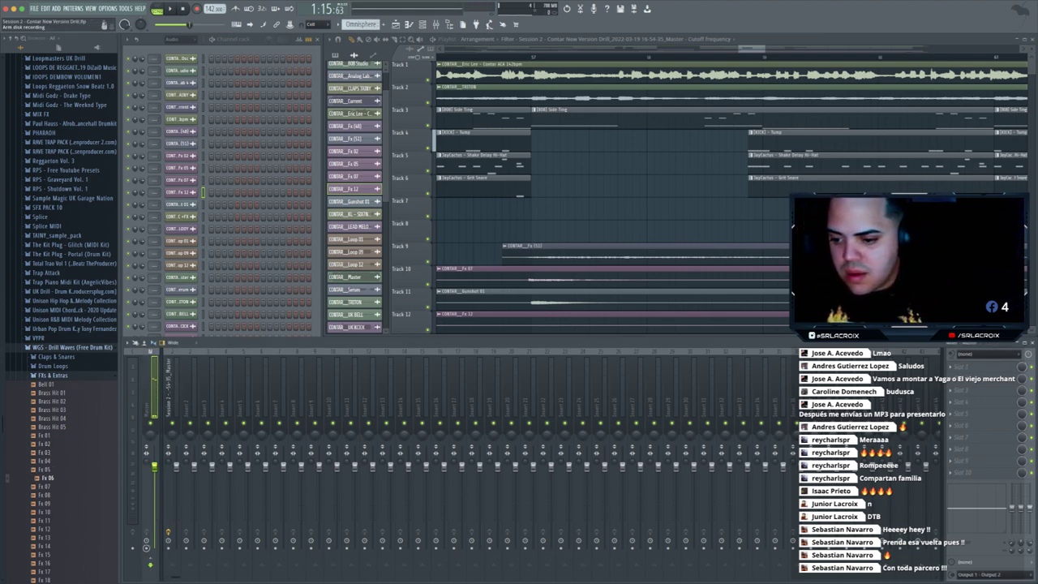
left_click(227, 397)
key("Down")
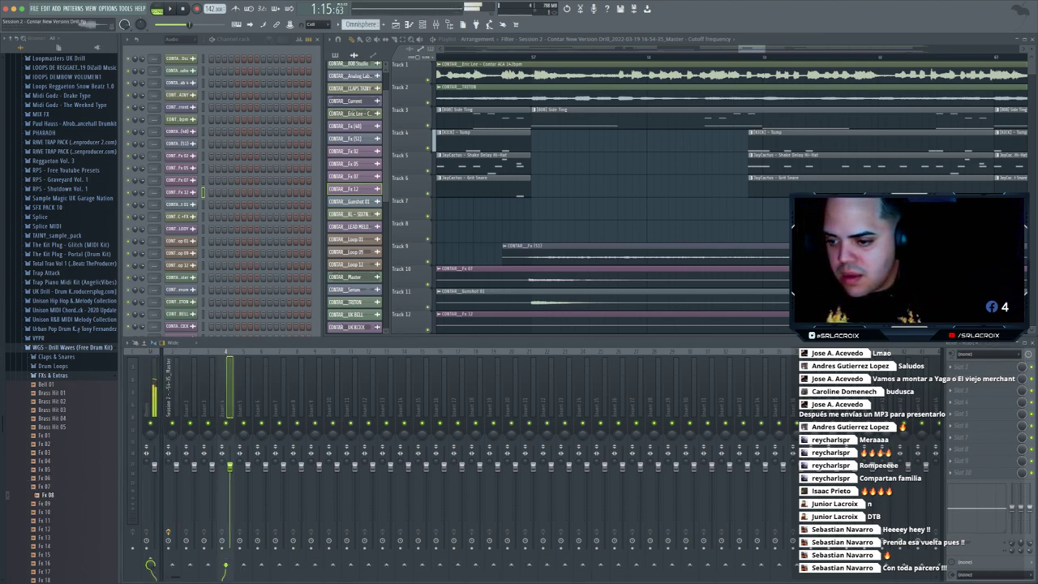
key("Down")
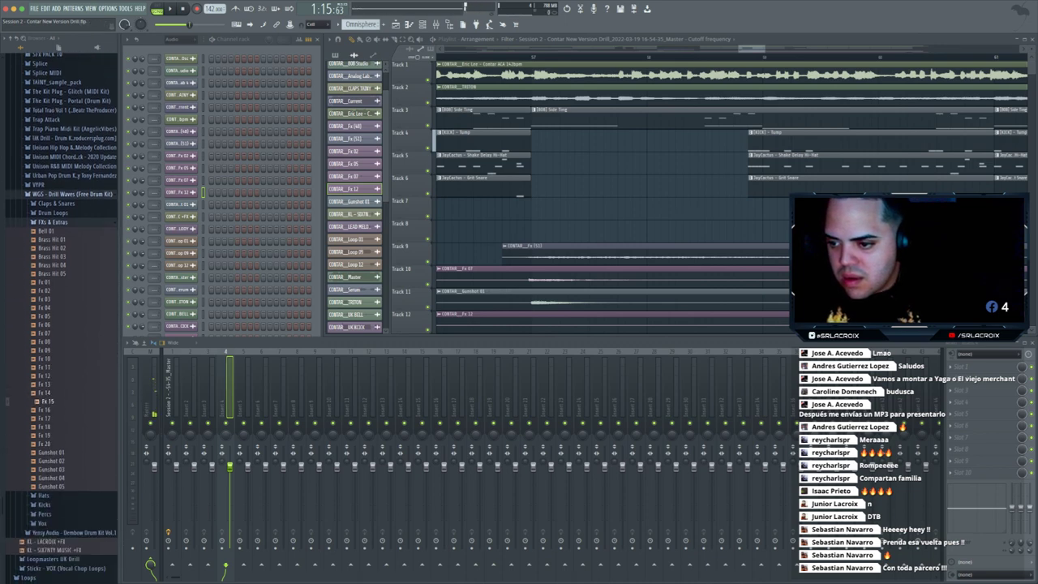
- Place the Fx 13 sample on Track 8 at bar 57, where the drums drop out
left_click_drag(47, 384, 570, 233)
left_click(688, 206)
right_click(688, 206)
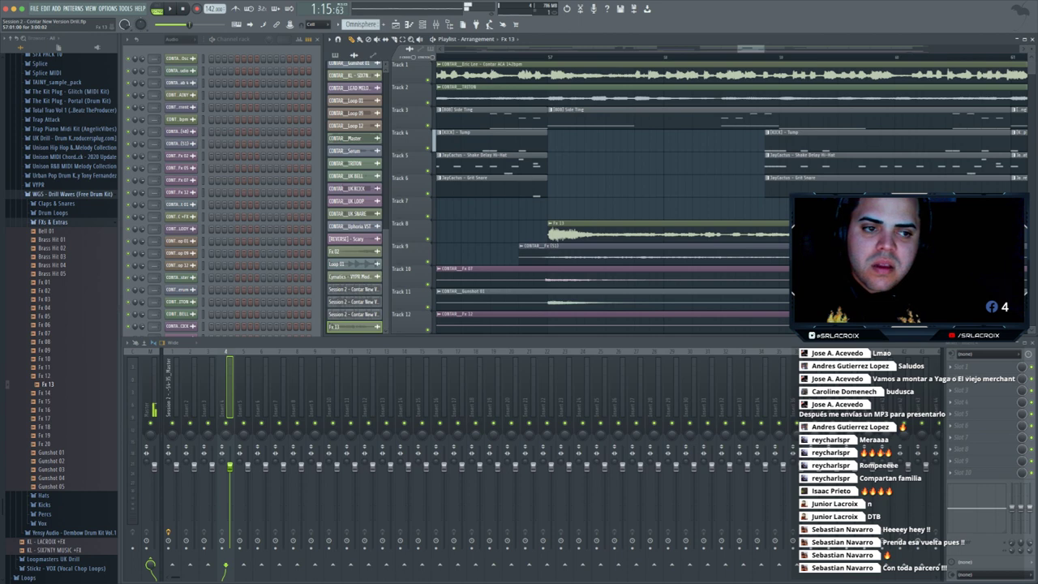
left_click_drag(893, 234, 851, 233)
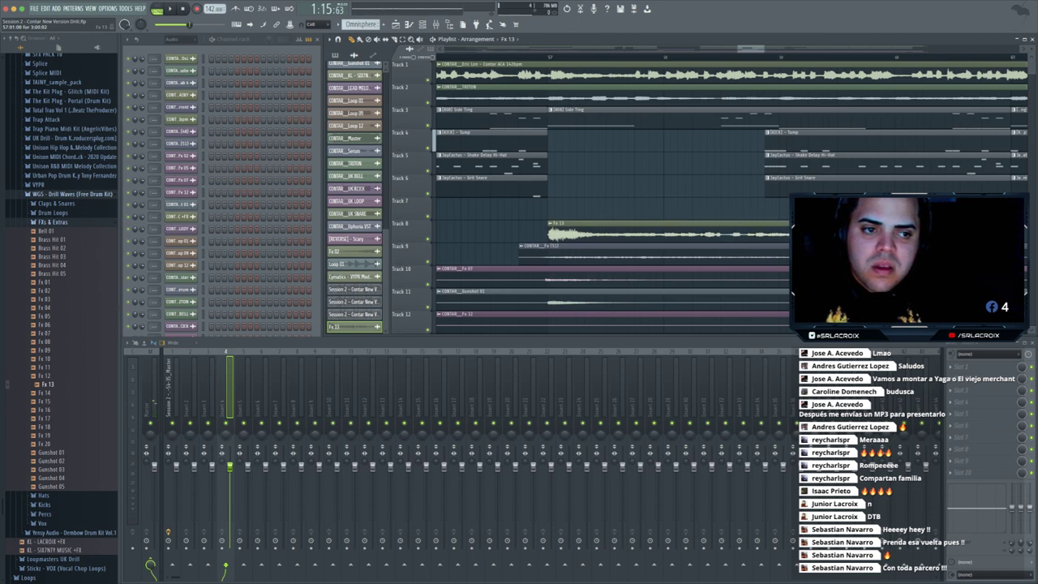
- Open the Fx 13 audio clip's settings, shorten its sample length and add a fade-out
double_click(590, 234)
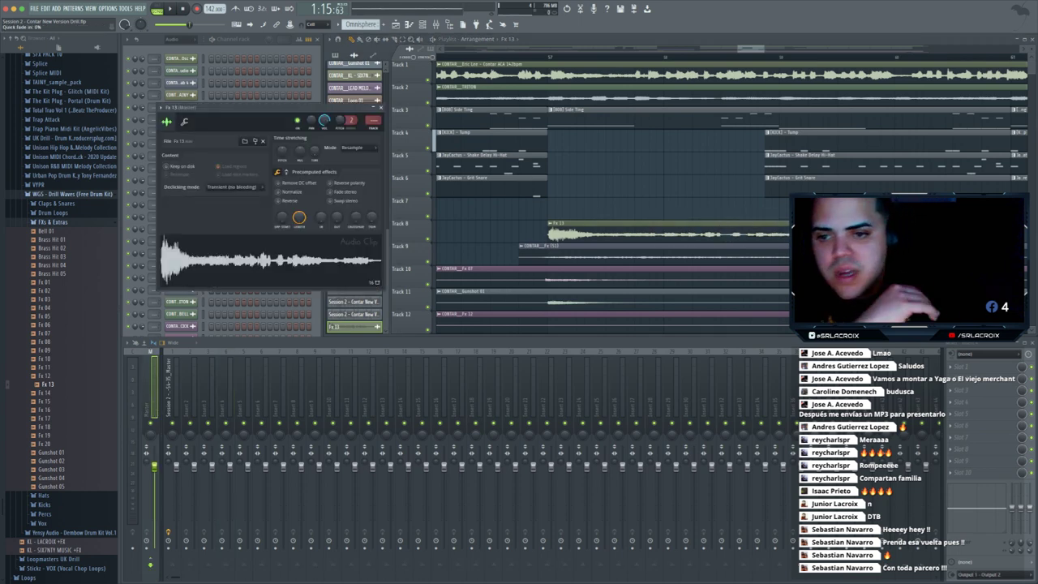
left_click_drag(300, 217, 298, 256)
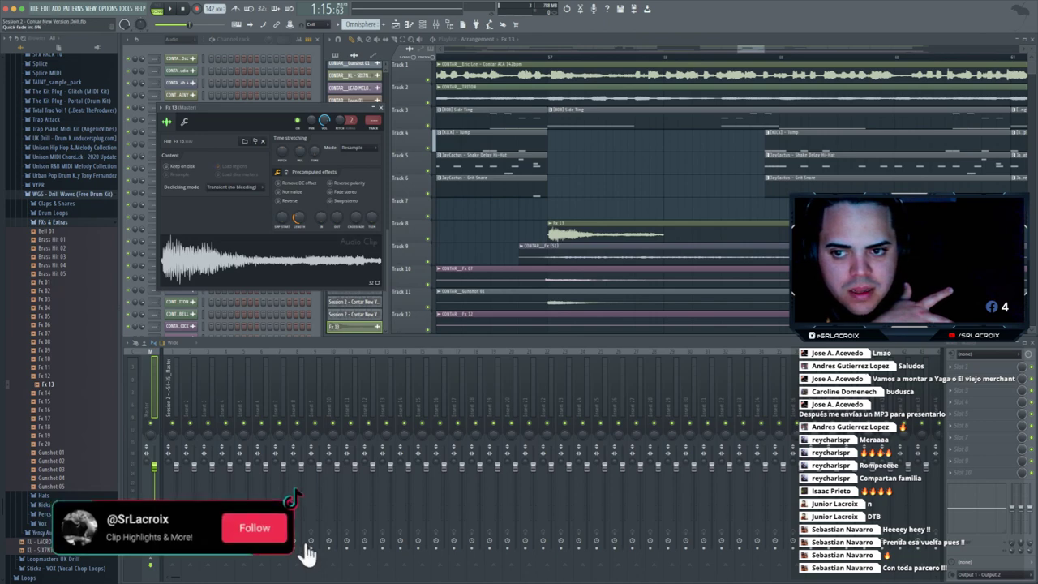
left_click_drag(336, 217, 337, 199)
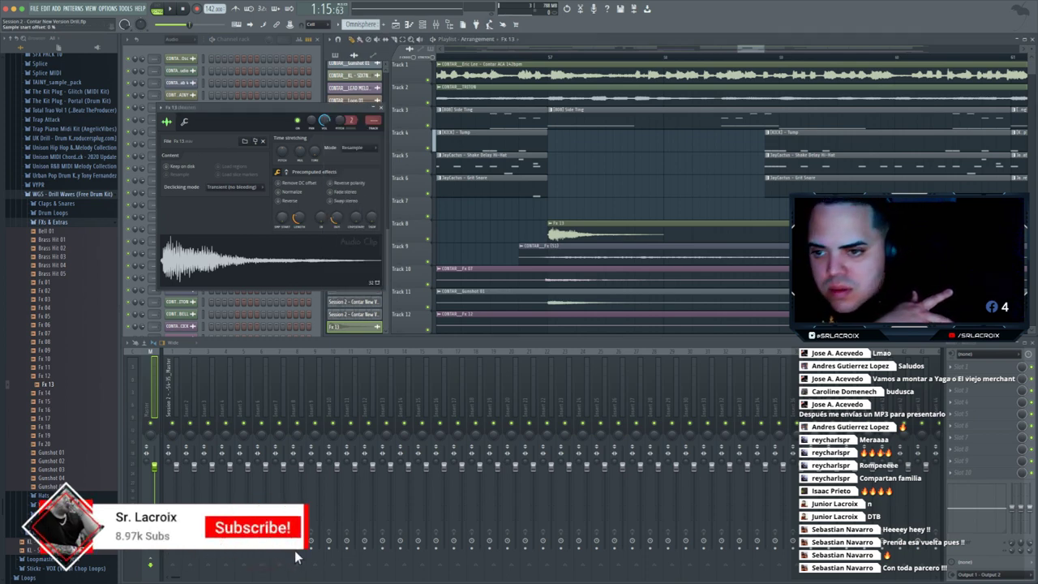
- During playback from just before bar 57, lower the Fx 13 volume to about -12.5 dB and trim its clip to end at bar 58
left_click(490, 56)
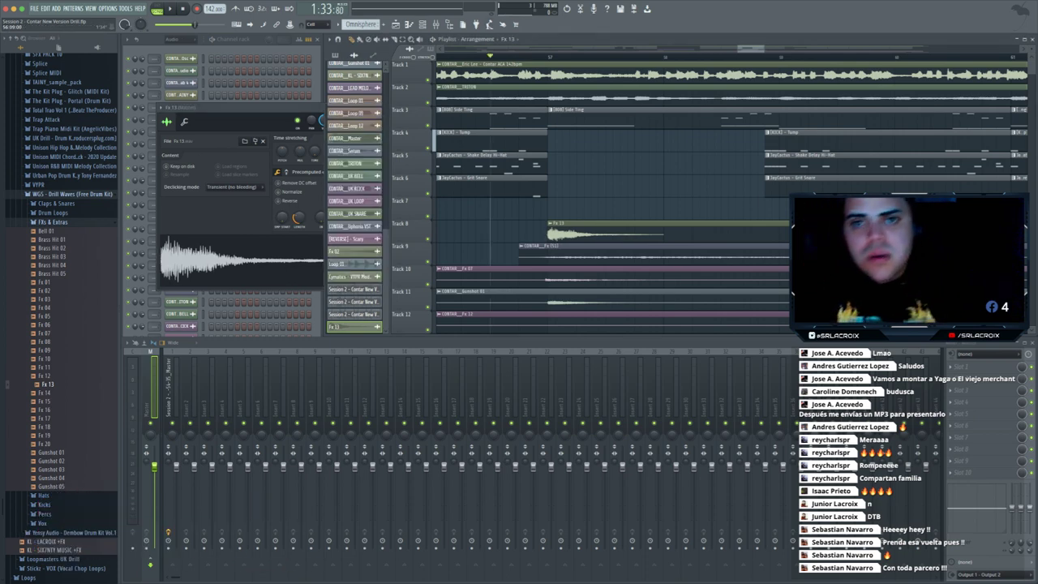
key("space")
left_click(322, 120)
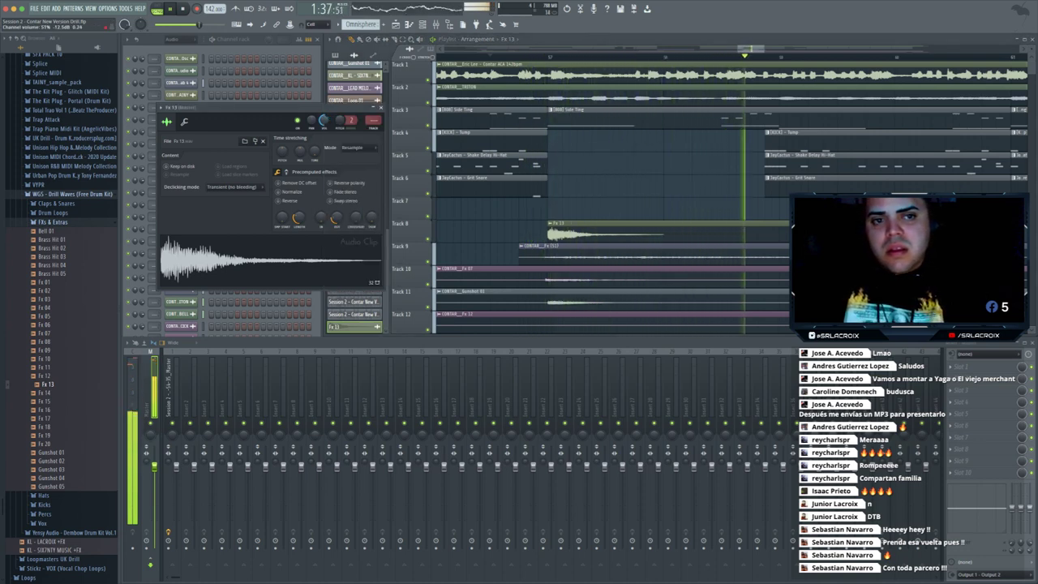
left_click_drag(894, 233, 664, 233)
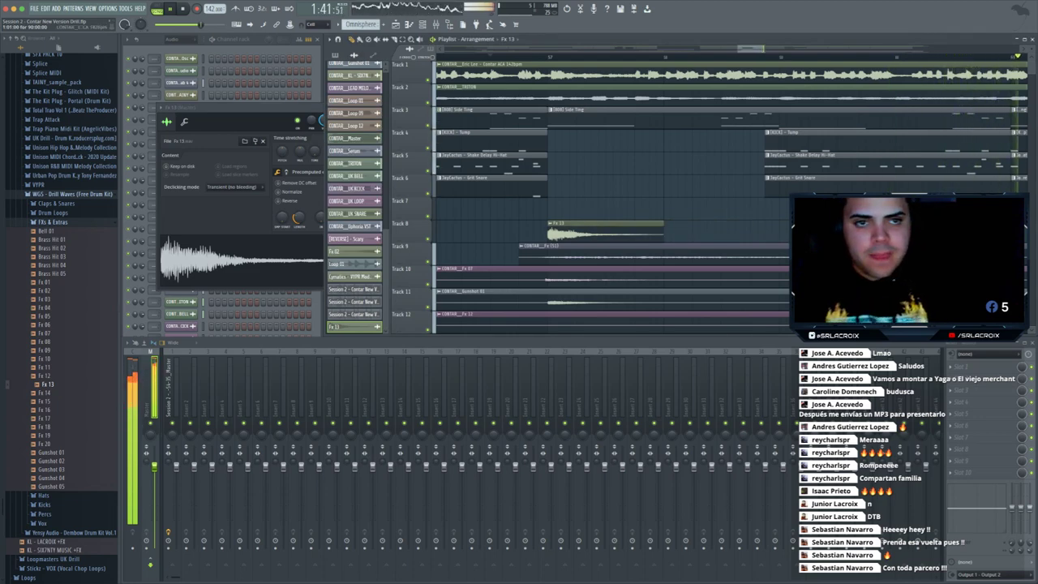
- Bring the full arrangement into view and play the song from the beginning
left_click_drag(764, 48, 908, 49)
left_click_drag(886, 49, 829, 48)
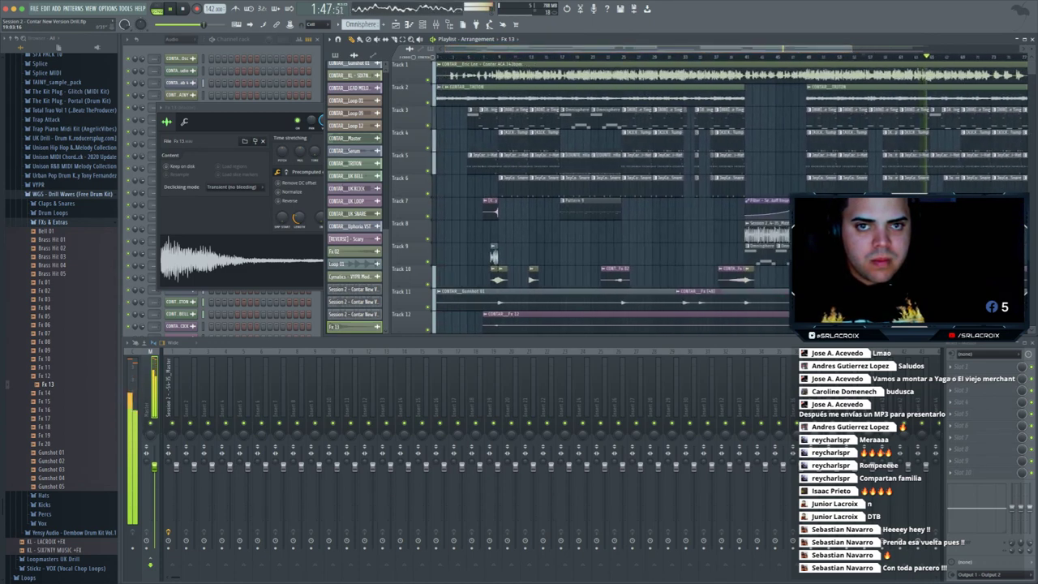
scroll(729, 195, "down", 1)
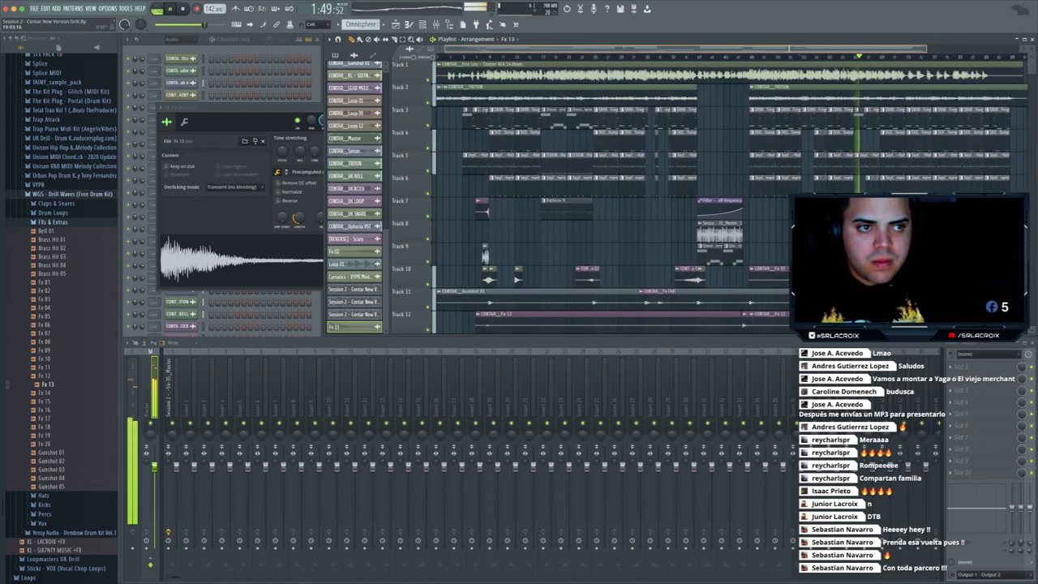
left_click(440, 57)
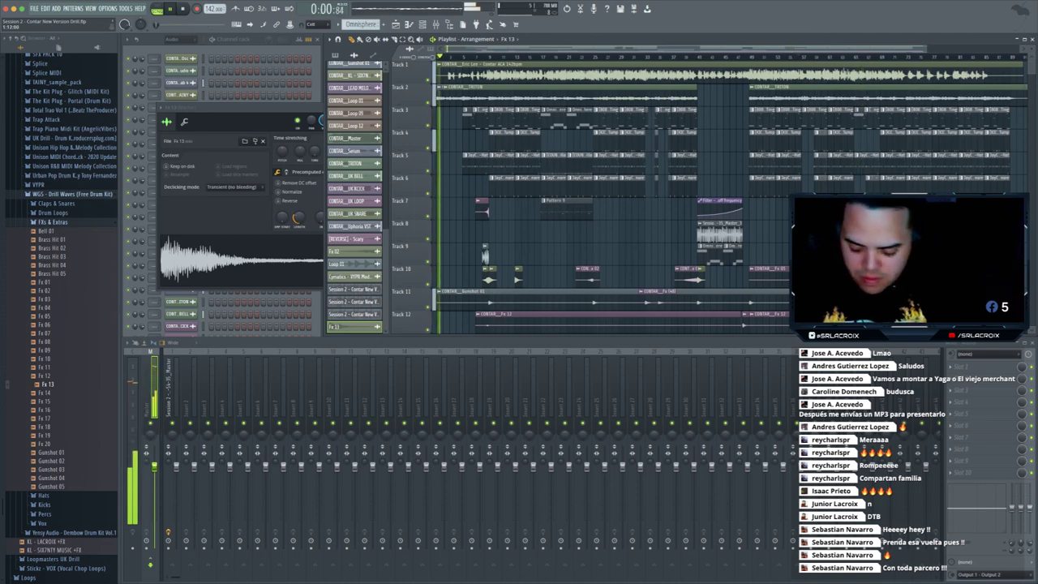
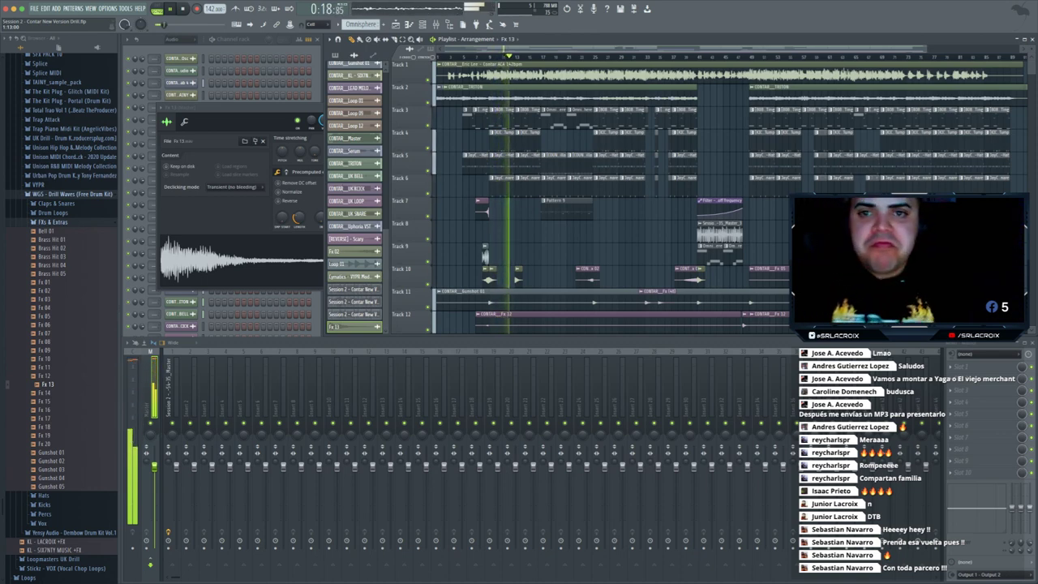
- Close the Fx 13 audio clip's settings and save the project while the song plays
key("Tab")
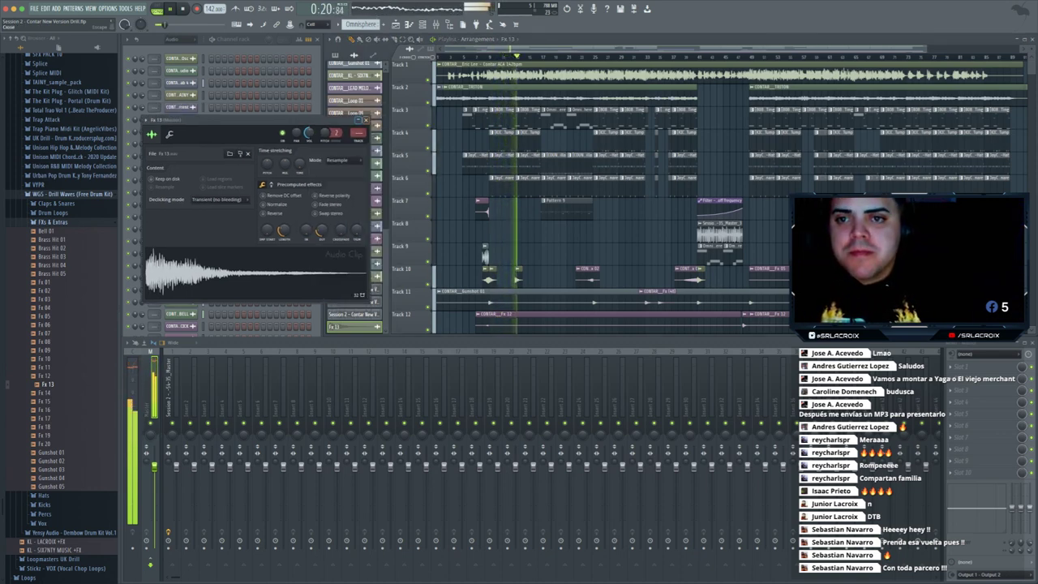
key("Escape")
key("ctrl+s")
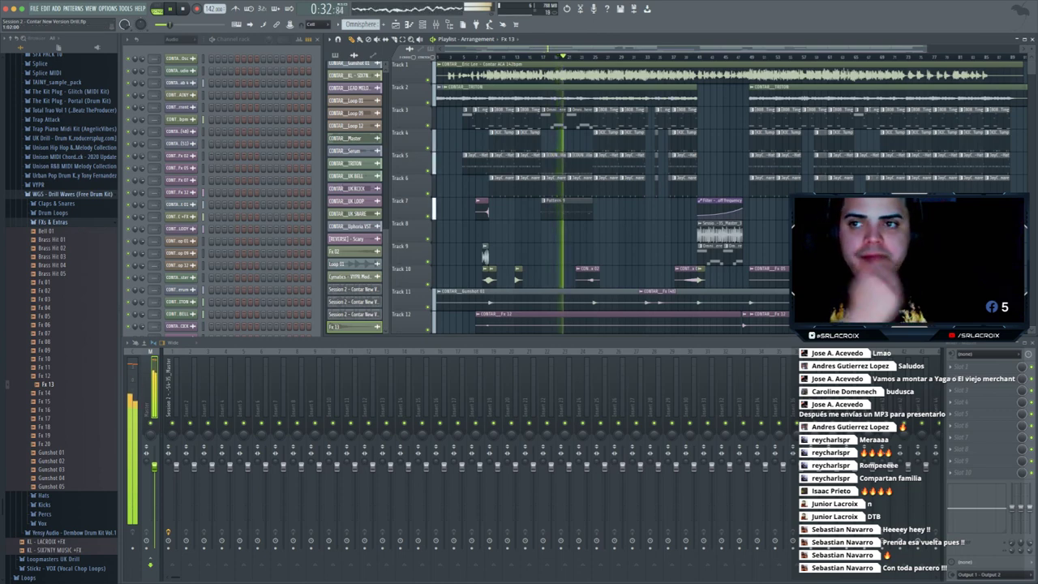
- Pick up the Cymatics - VYPR Modern Crash 9 clip on Track 10 and replay from bar 24 with the channel rack filtered to Unsorted
left_click(180, 39)
left_click(175, 74)
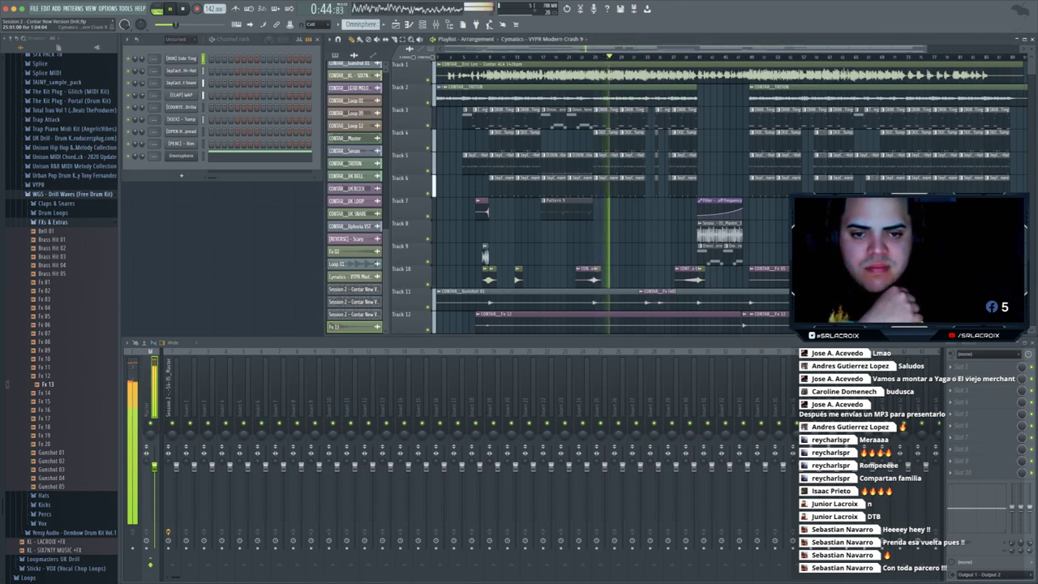
double_click(596, 276)
left_click(586, 57)
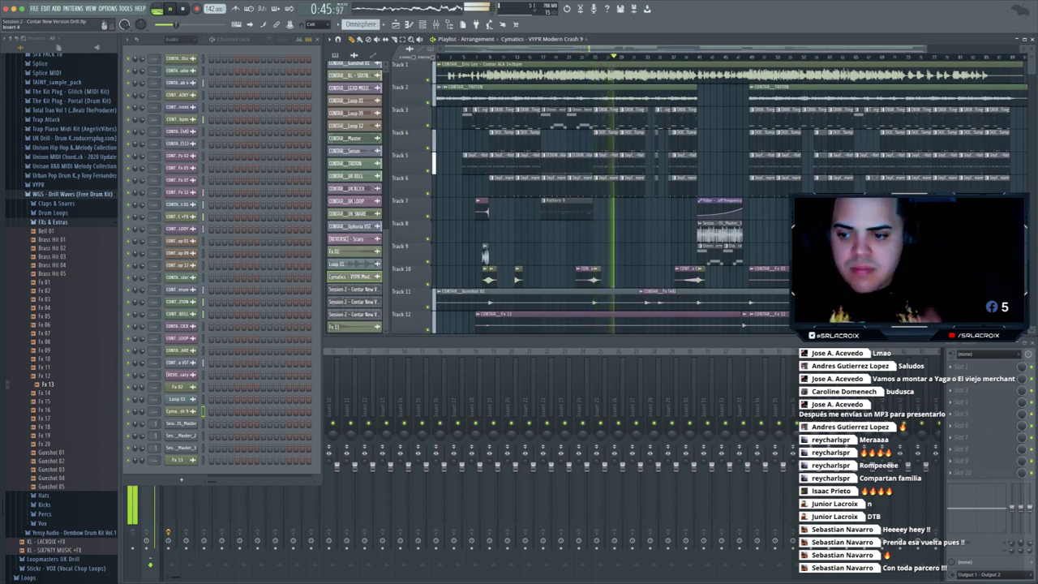
left_click(179, 39)
left_click(180, 75)
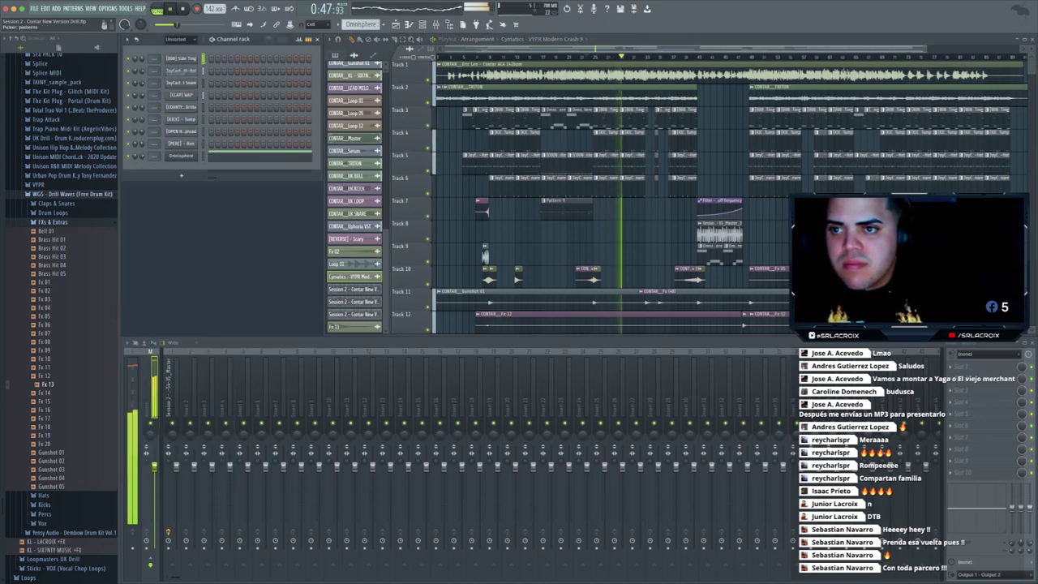
- Try the Cymatics - VYPR Modern Crash 9 sample on Track 10 at bar 33, remove it and stop playback
left_click_drag(927, 49, 769, 48)
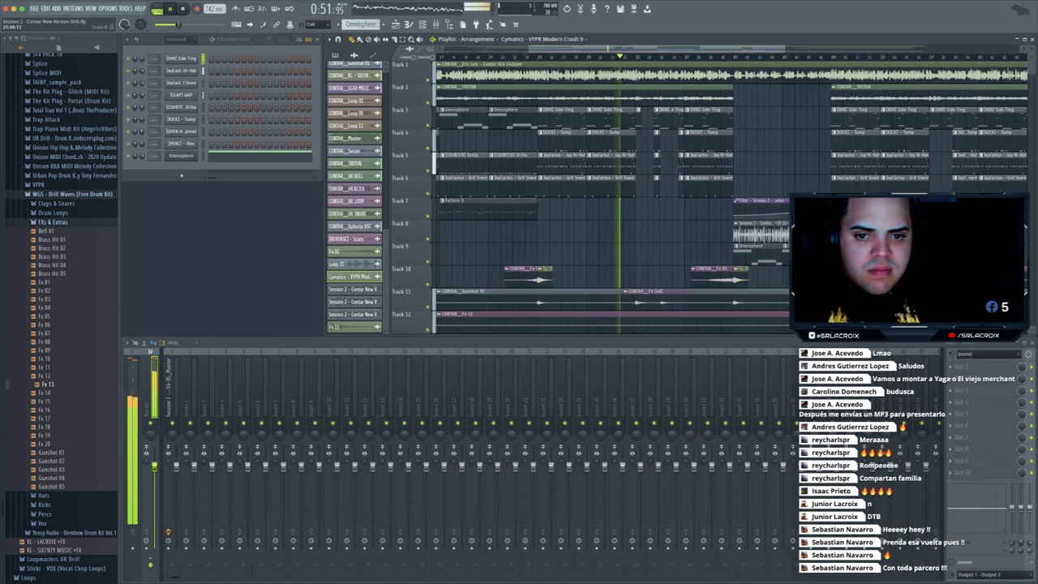
left_click(647, 276)
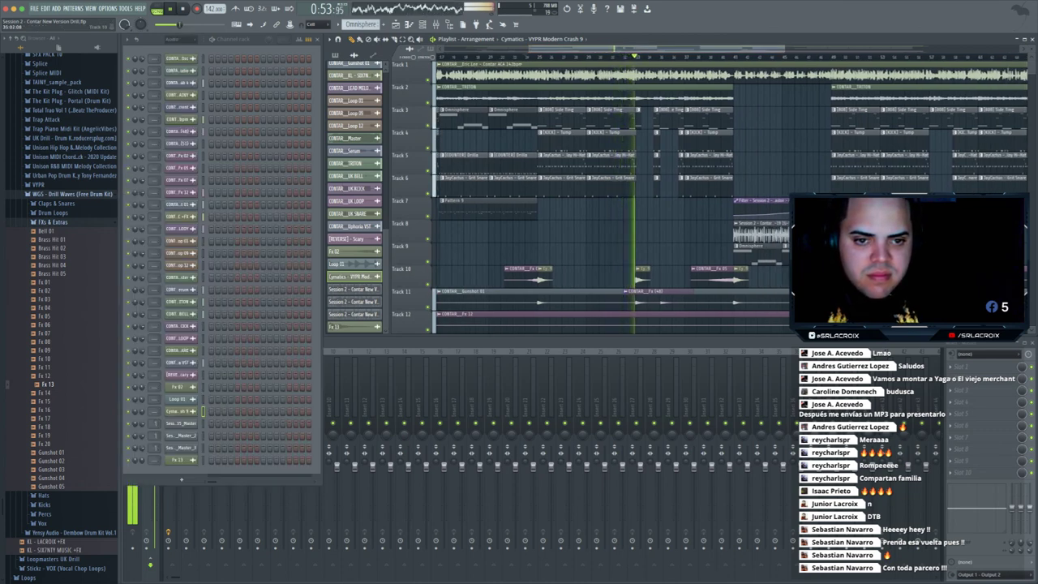
right_click(647, 276)
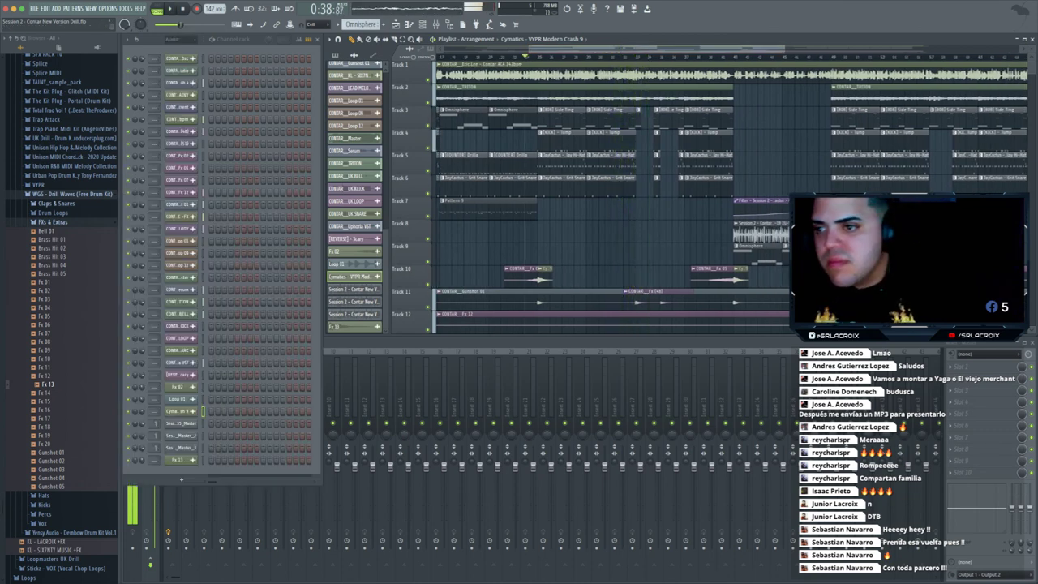
key("space")
- Audition the vocal samples in the Vox folder of the WGS - Drill Waves kit
left_click(52, 223)
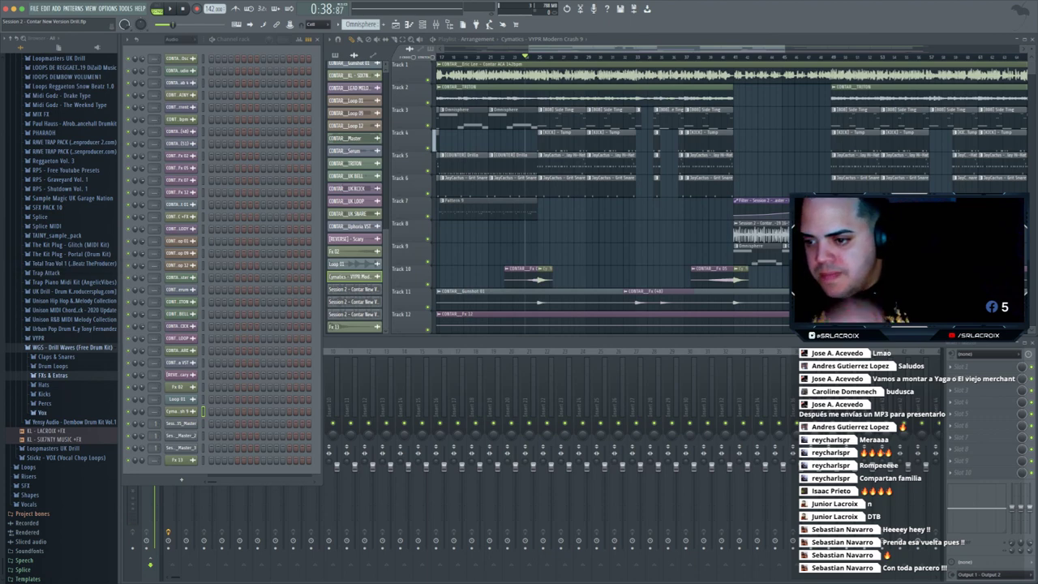
left_click(43, 413)
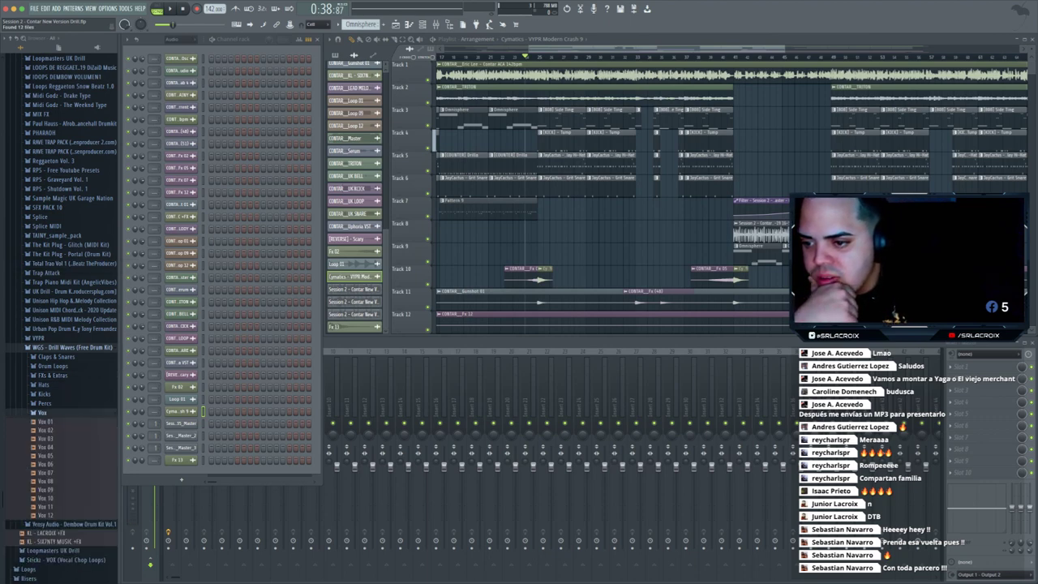
left_click(45, 422)
left_click(45, 429)
left_click(45, 438)
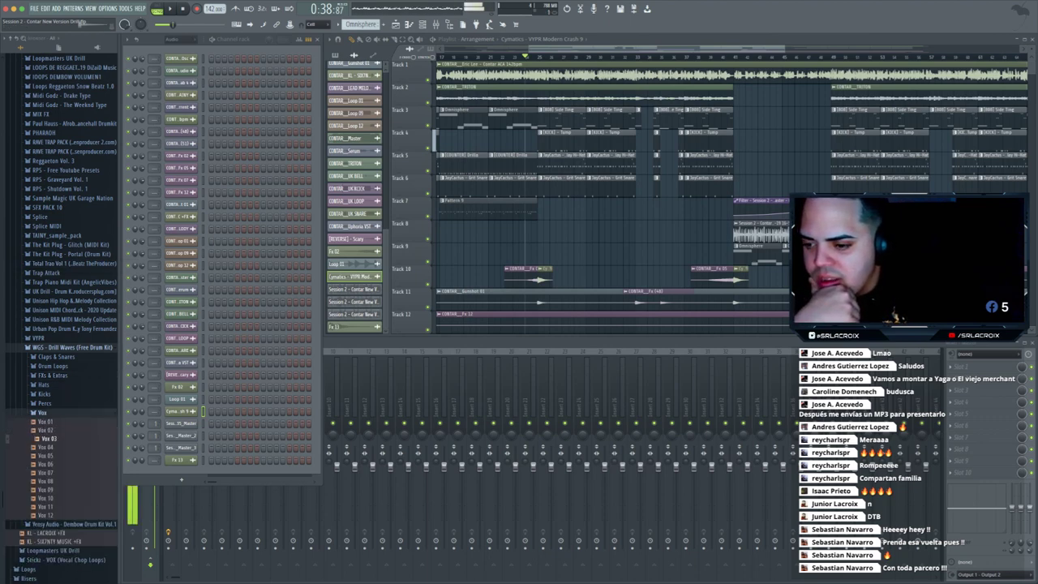
key("Down")
key("Down")
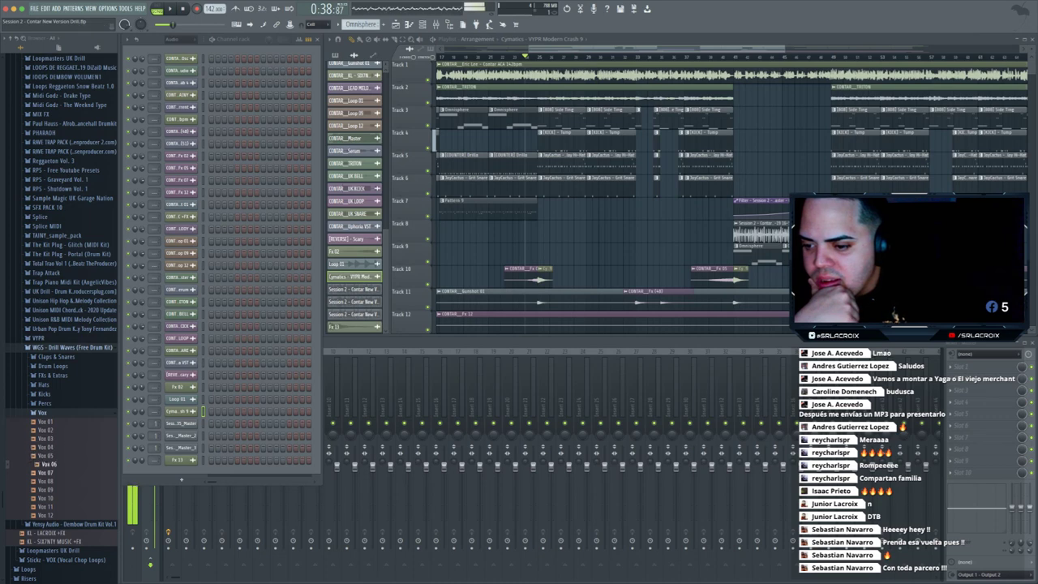
key("Down")
key("Down")
key("Down")
key("Down")
key("Down")
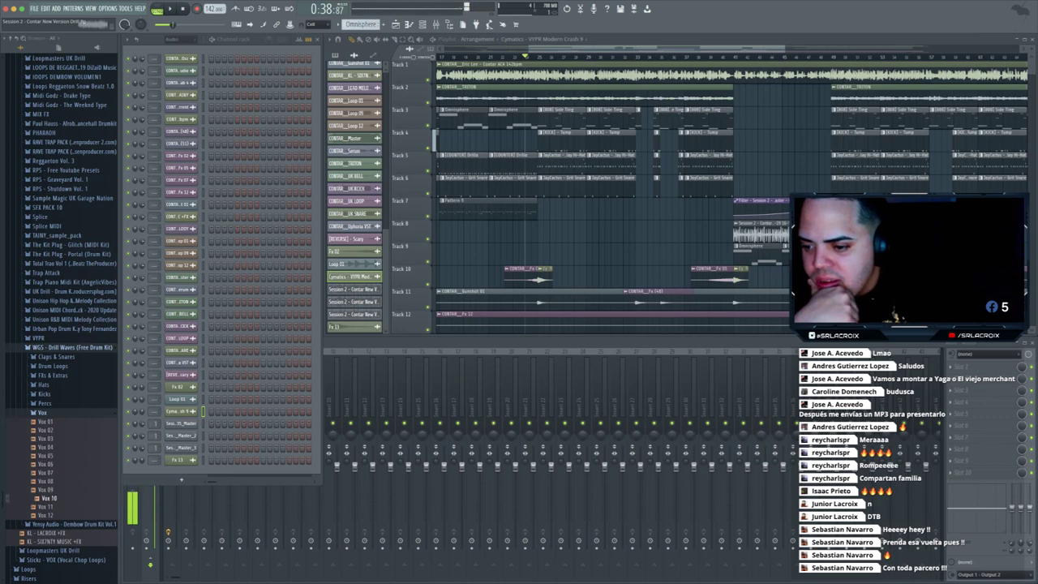
key("Up")
key("Up")
key("Up")
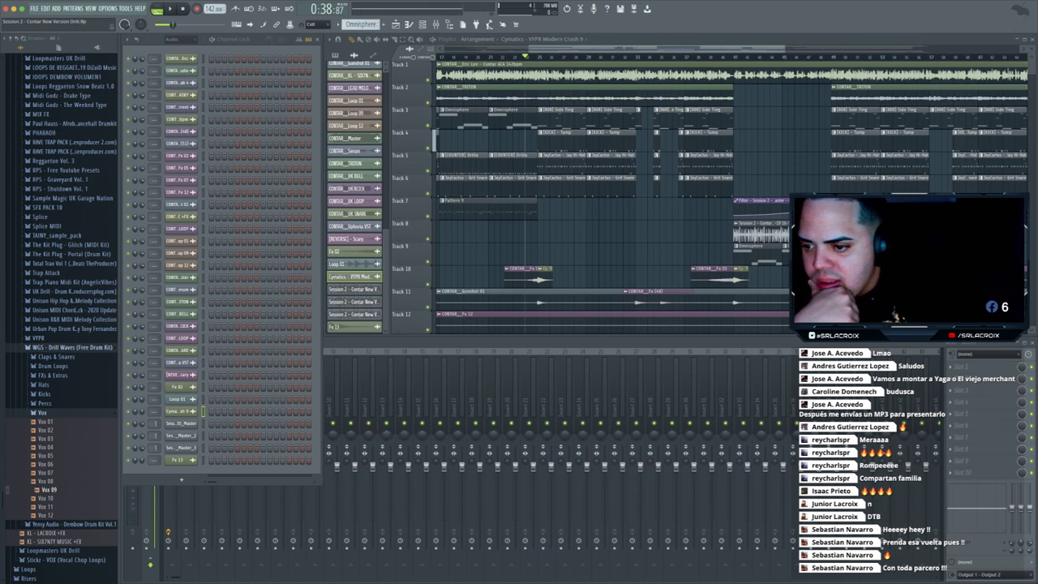
- Return to the kit's FXs & Extras folder, look through its samples and collapse the WGS - Drill Waves kit
key("Left")
key("Up")
key("Up")
key("Up")
key("Up")
key("Right")
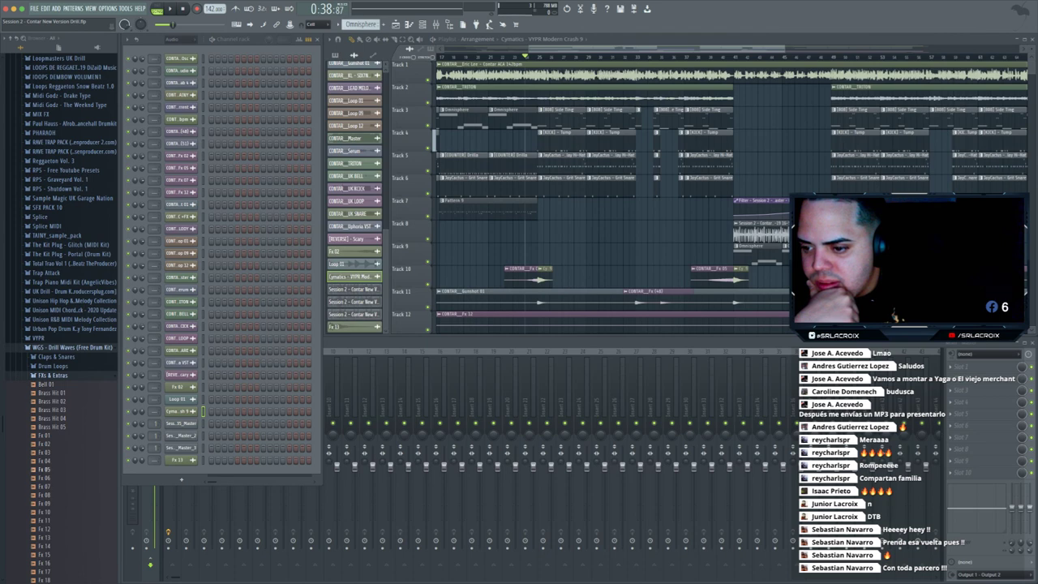
key("Left")
key("Left")
key("Left")
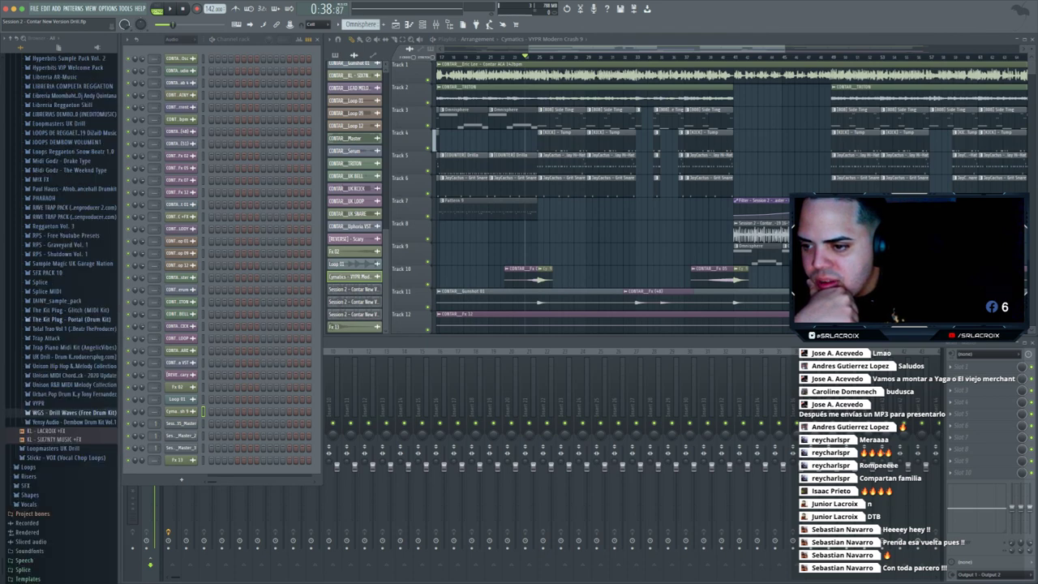
- Move up the sample library to the UK Drill - Drum Kit folder and check it
key("Up")
key("Up")
key("Up")
key("Up")
key("Up")
key("Up")
key("Right")
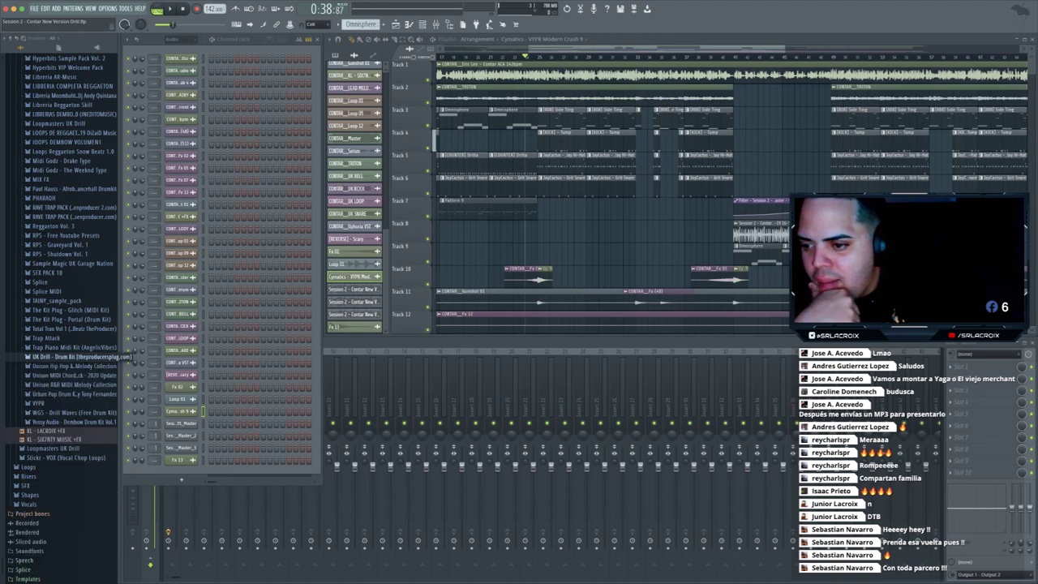
left_click(73, 357)
- Search the Librerias Drill folder for "gun"
scroll(73, 357, "up", 15)
key("Left")
key("Up")
key("Up")
key("Right")
right_click(49, 272)
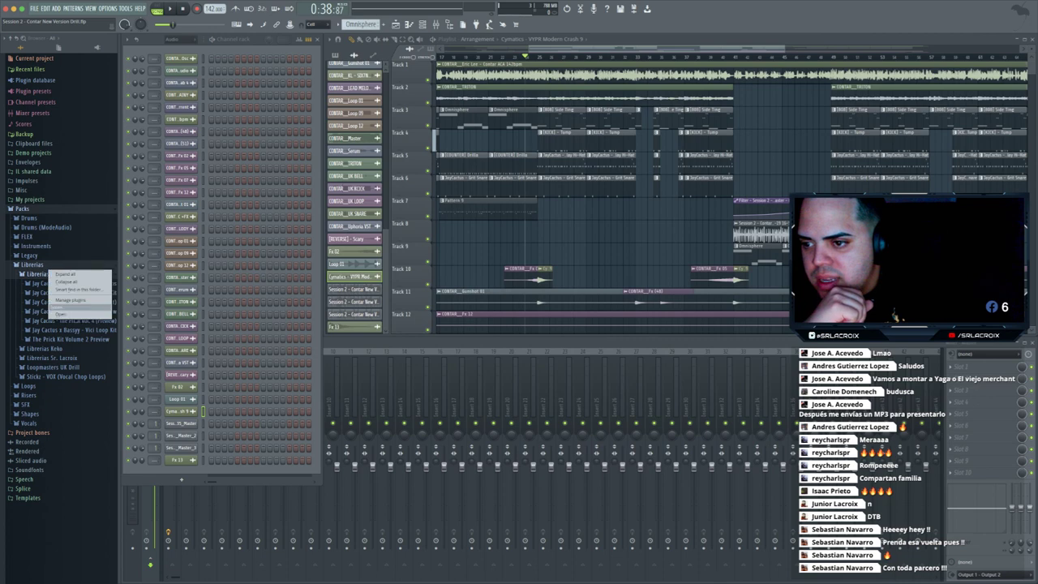
left_click(78, 289)
type("gun")
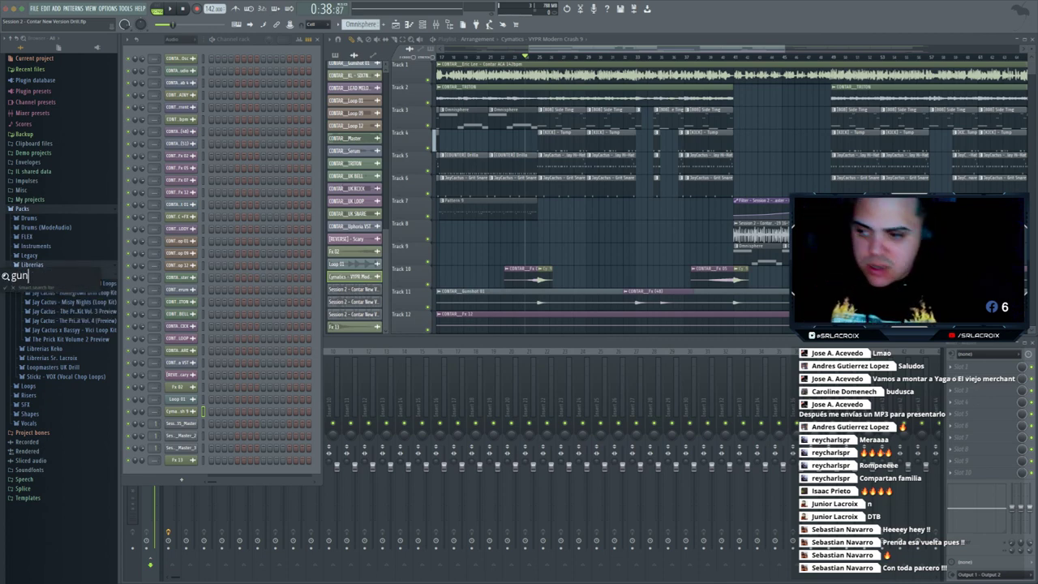
key("Return")
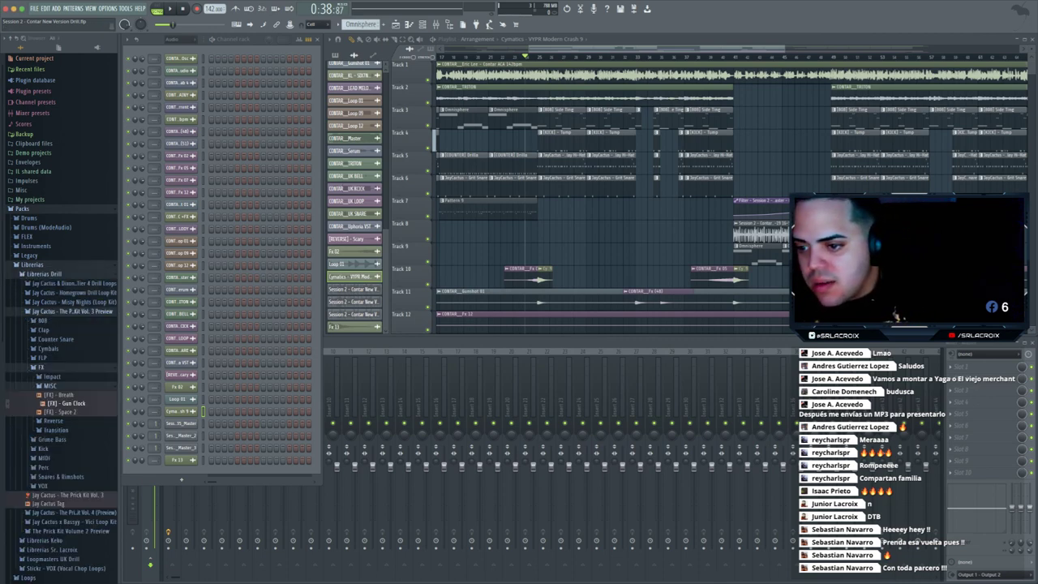
- Audition the MISC and Impact effects in the Jay Cactus Prick Kit Vol. 3 FX folder and collapse the kit
key("Down")
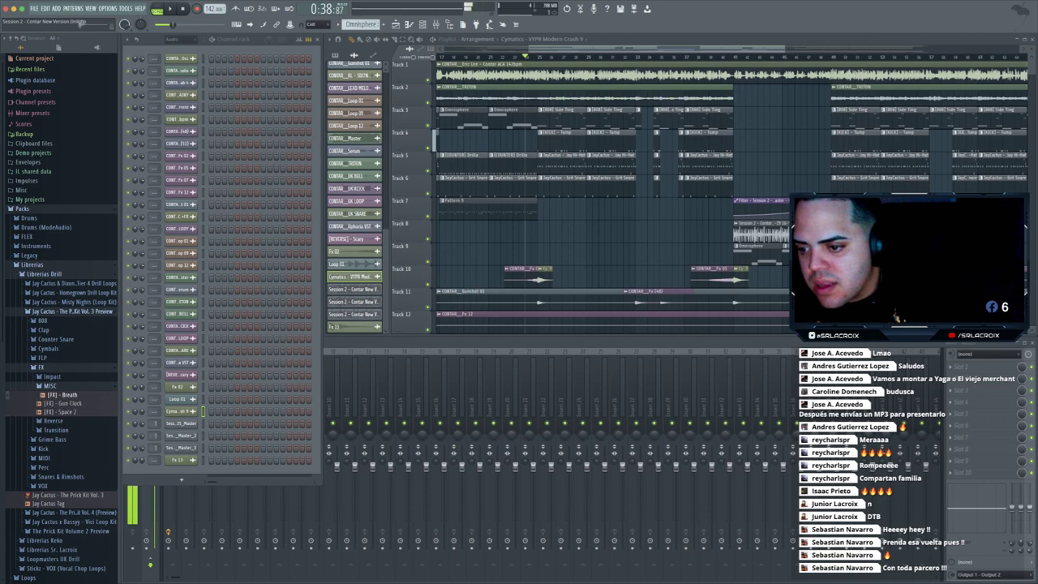
key("Left")
key("Up")
key("Right")
key("Down")
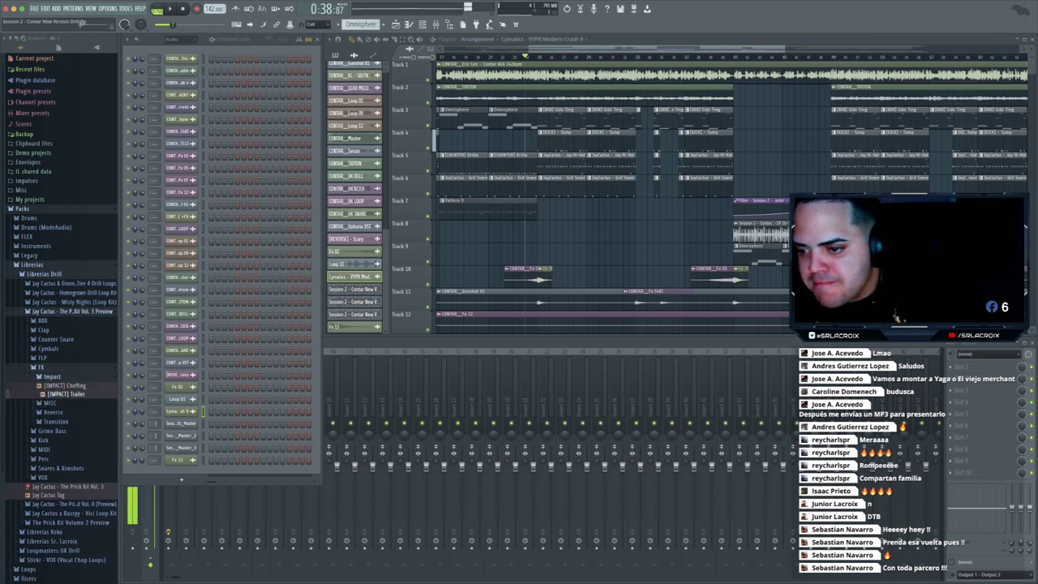
key("Left")
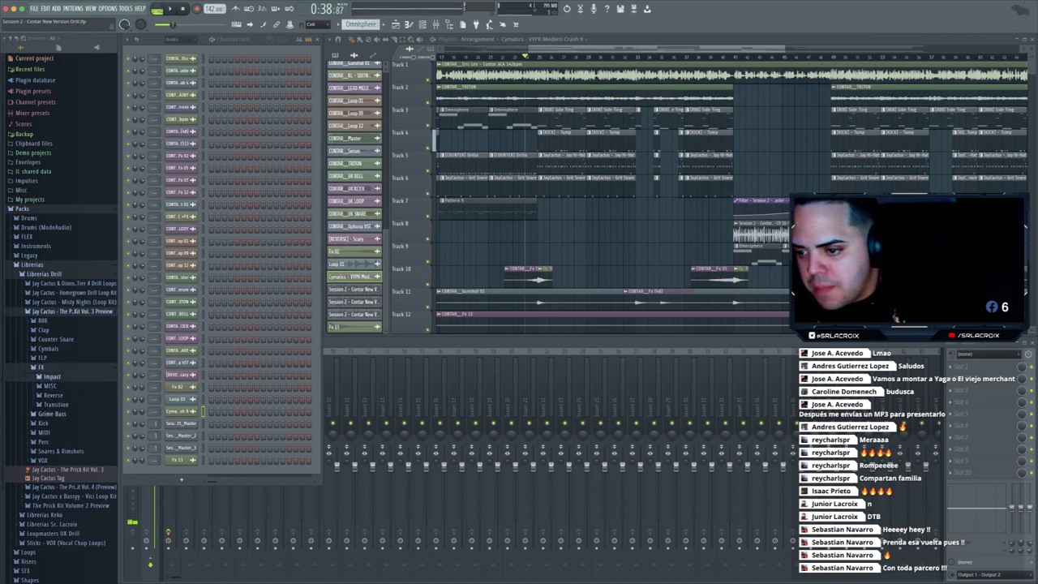
key("Left")
key("Left")
key("Left")
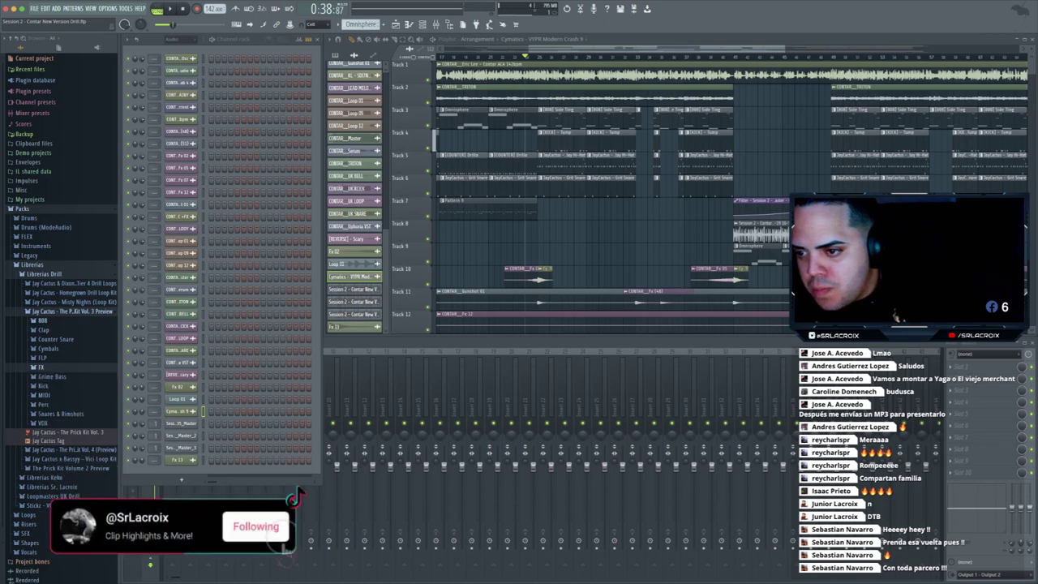
key("Left")
- Run a sample search inside the Jay Cactus - The Prick Kit Vol. 4 (Preview) folder
right_click(80, 312)
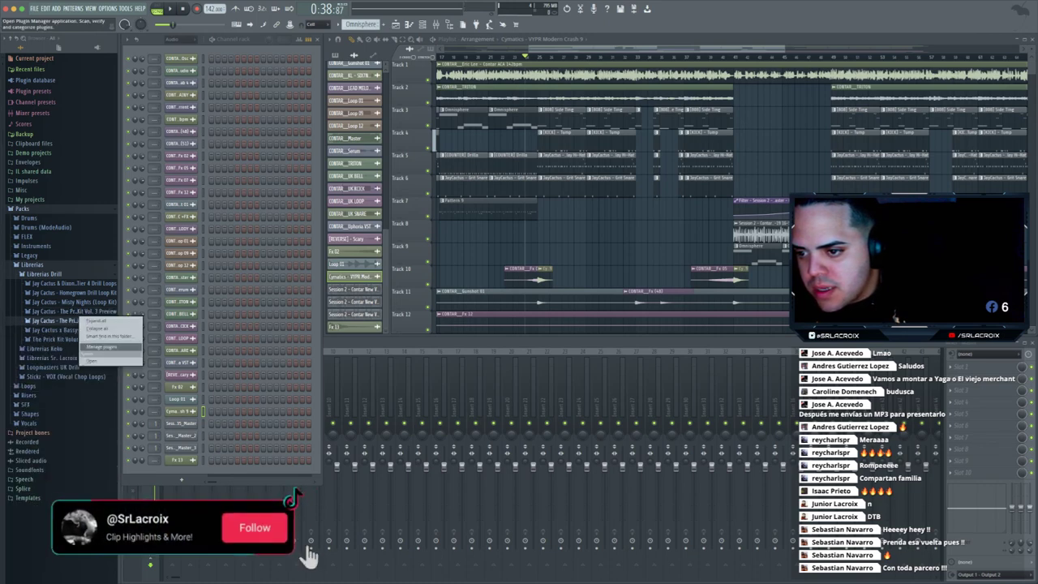
left_click(109, 335)
key("Return")
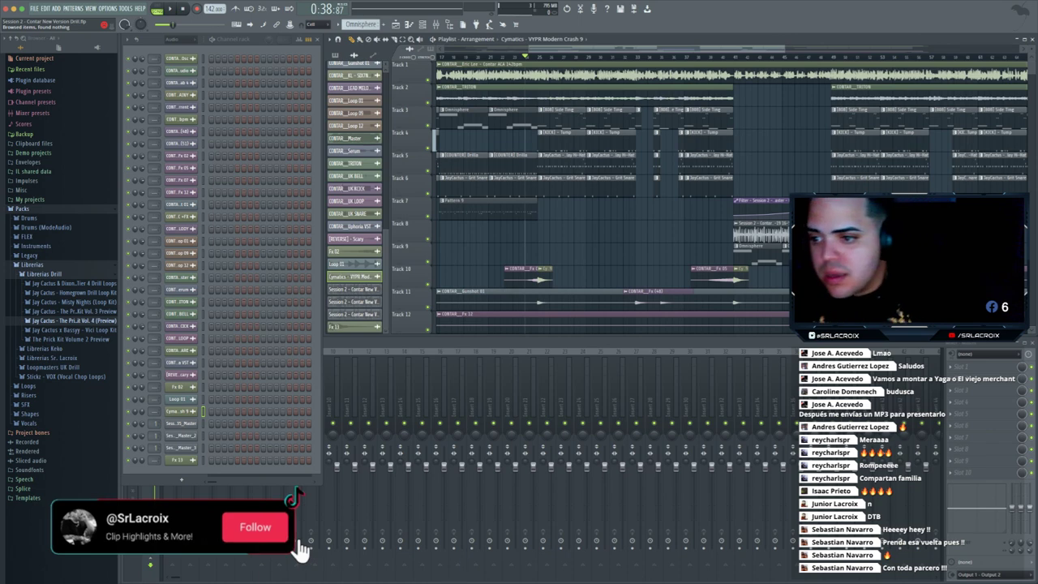
- Audition the Impacts and MISC effects in the FX folder of The Prick Kit Vol. 4 (Preview)
key("Right")
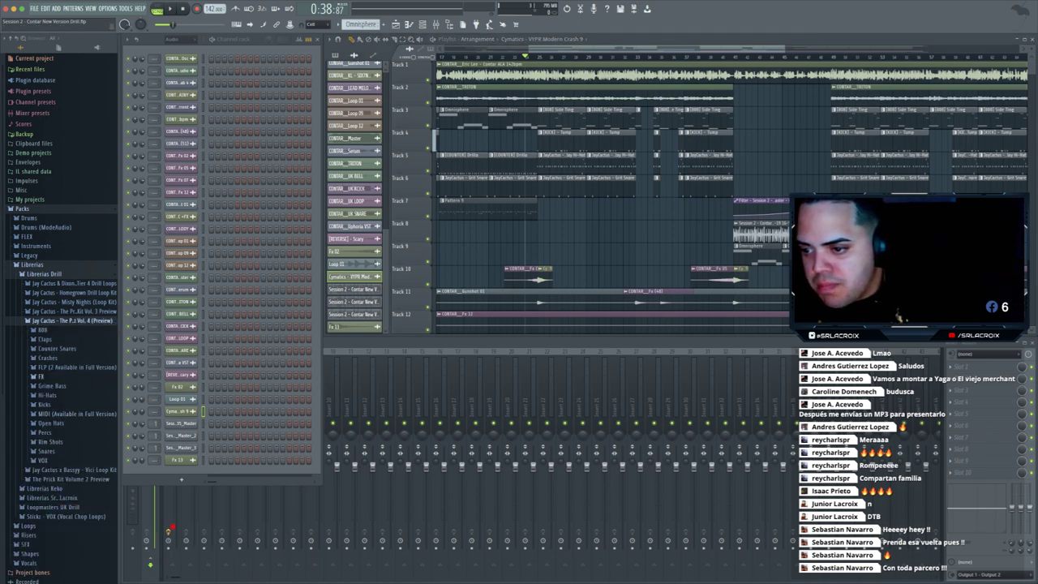
key("Down")
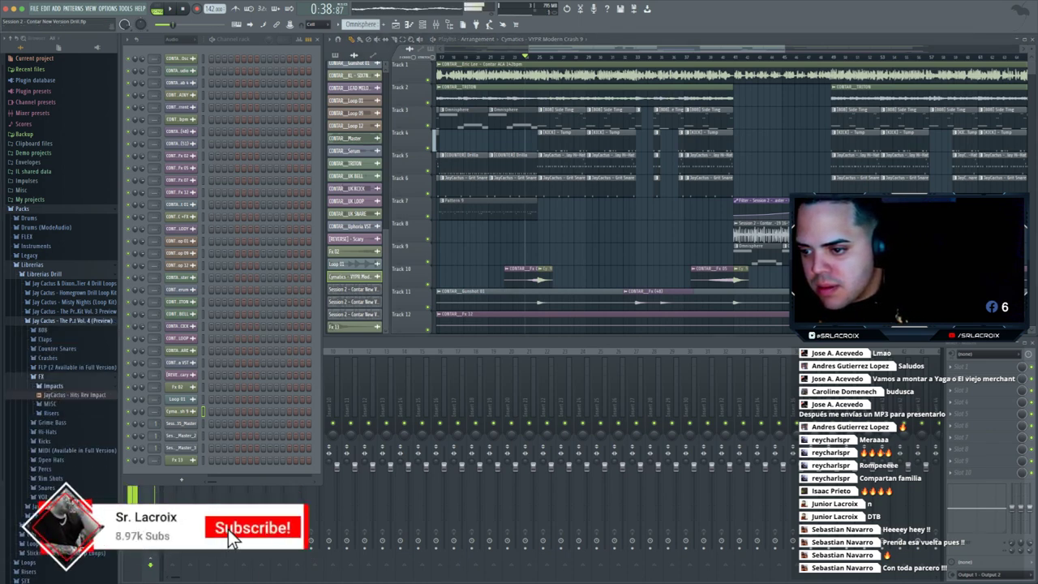
key("Down")
key("Right")
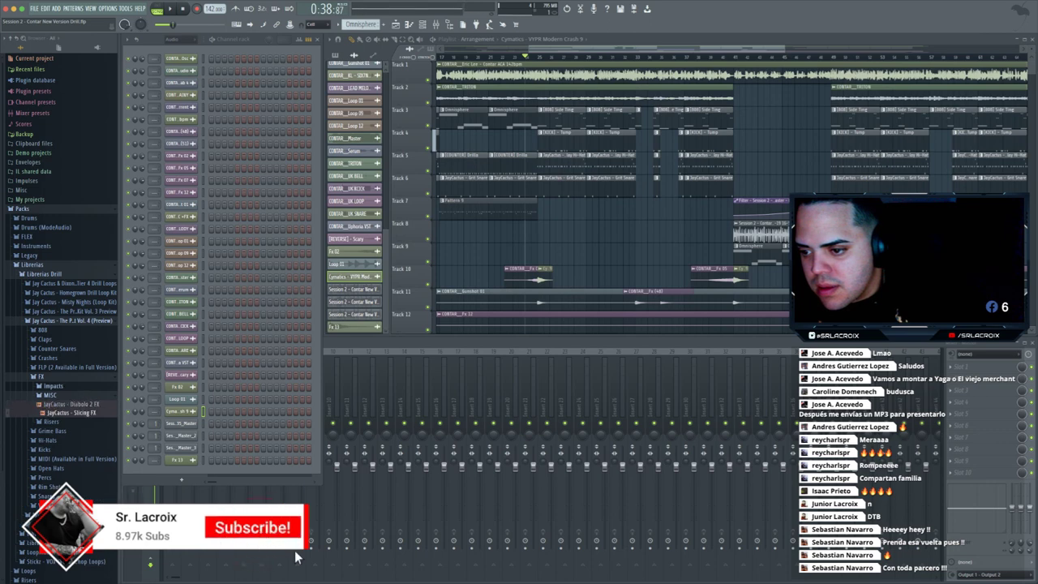
key("Left")
key("Left")
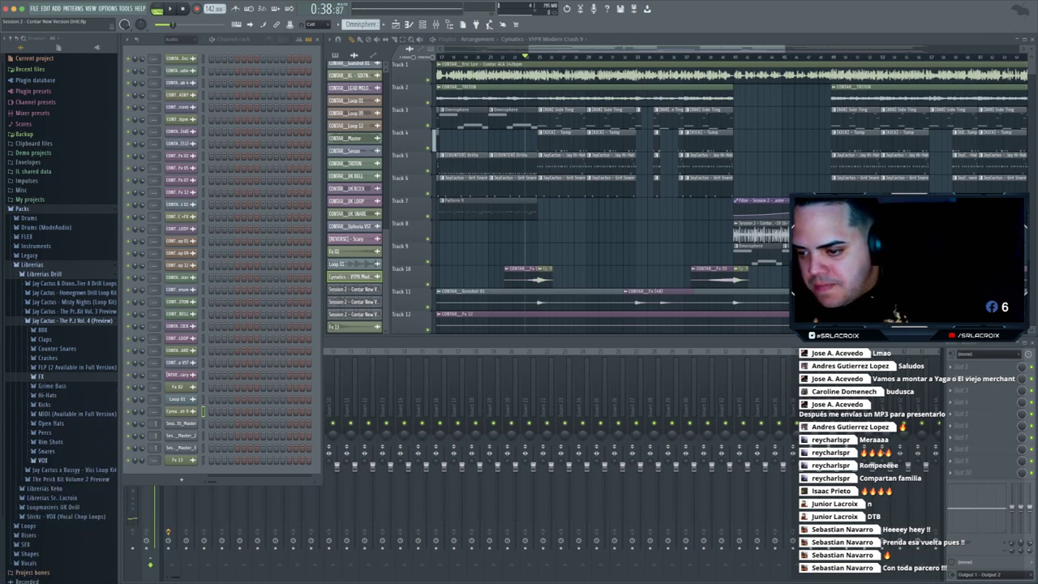
- Audition the VOX and Crashes samples in The Prick Kit Vol. 4 (Preview)
left_click(44, 460)
key("Down")
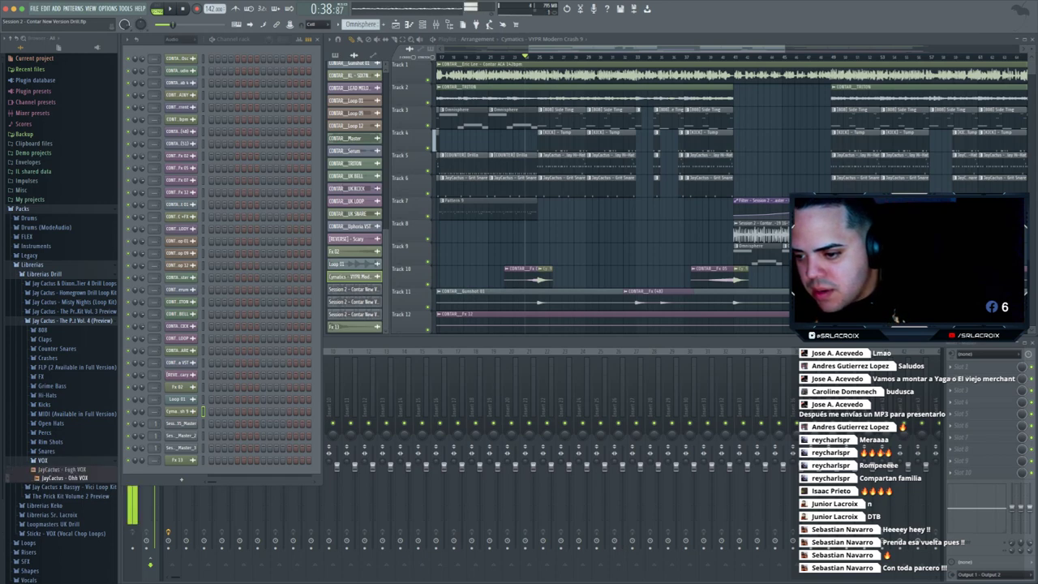
key("Left")
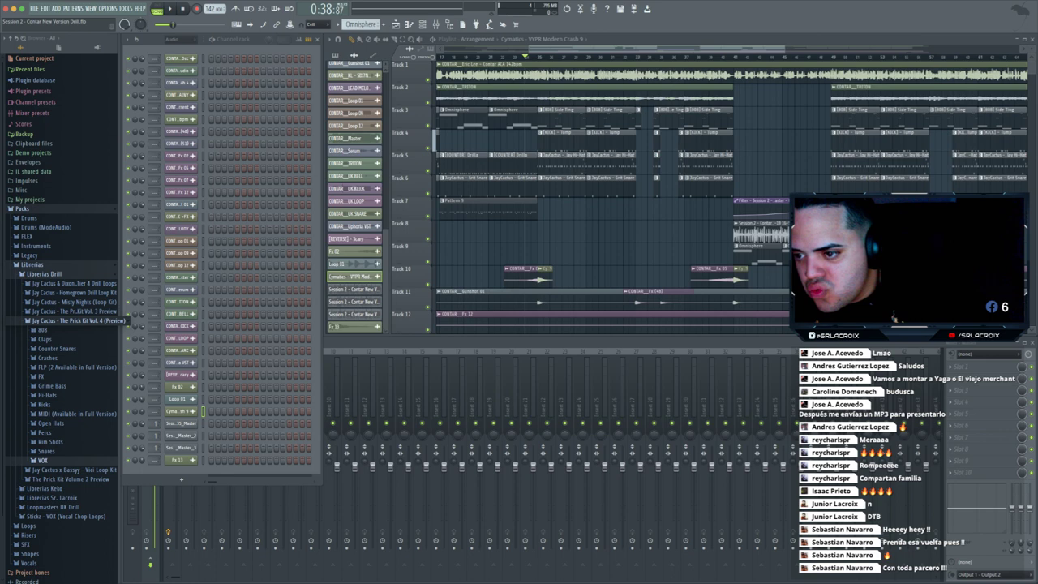
left_click(48, 358)
key("Down")
key("Left")
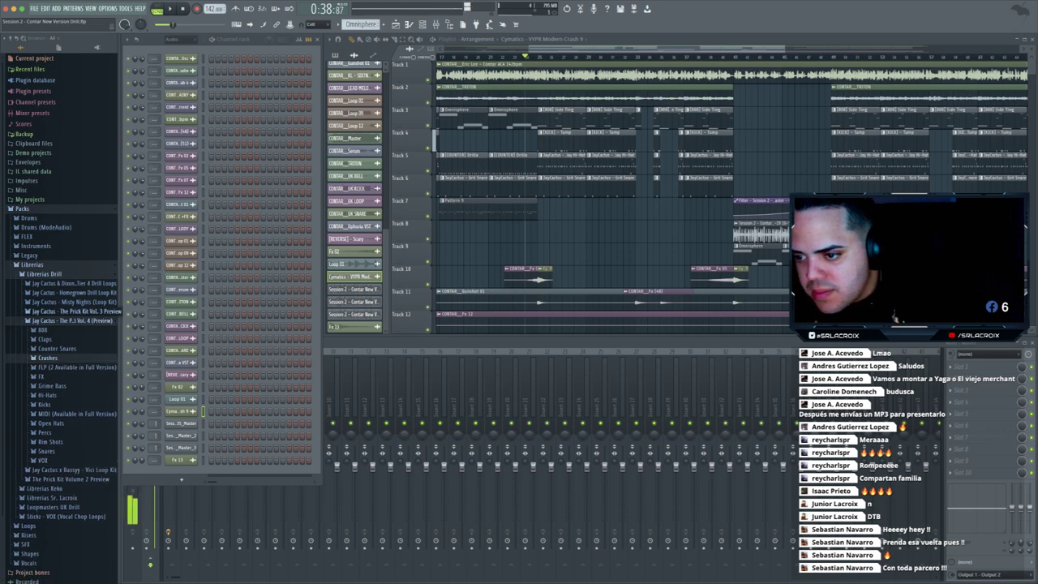
- Collapse the Prick Kit folders and list the loops in the Jay Cactus Homegrown Drill Loop Kit
left_click(75, 320)
left_click(75, 311)
left_click(75, 311)
left_click(73, 302)
key("Left")
key("Up")
key("Right")
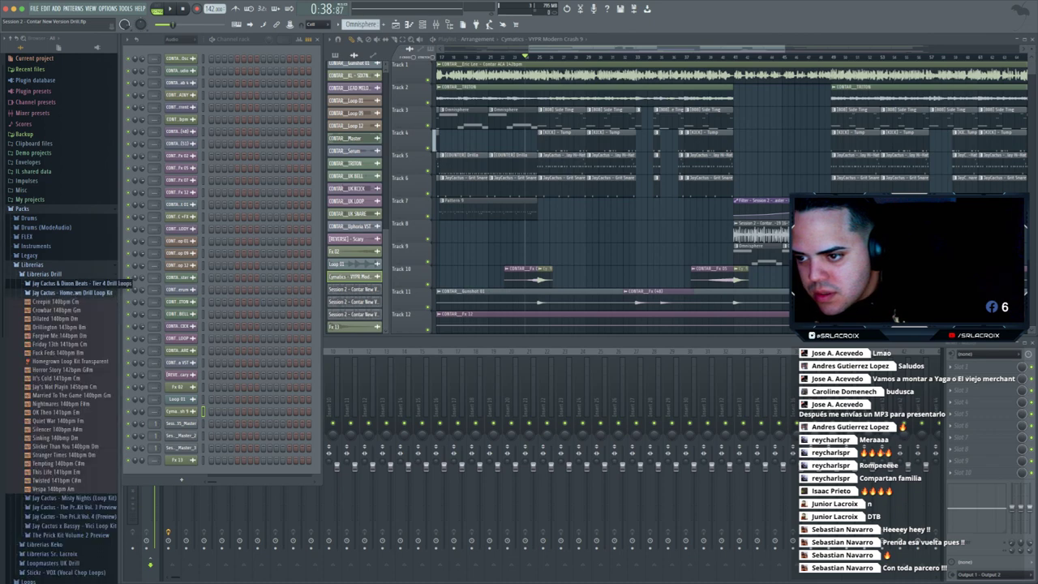
- Collapse the Homegrown Drill Loop Kit and Librerias Drill folders and list the sample packs in Librerias Sr. Lacroix
key("Left")
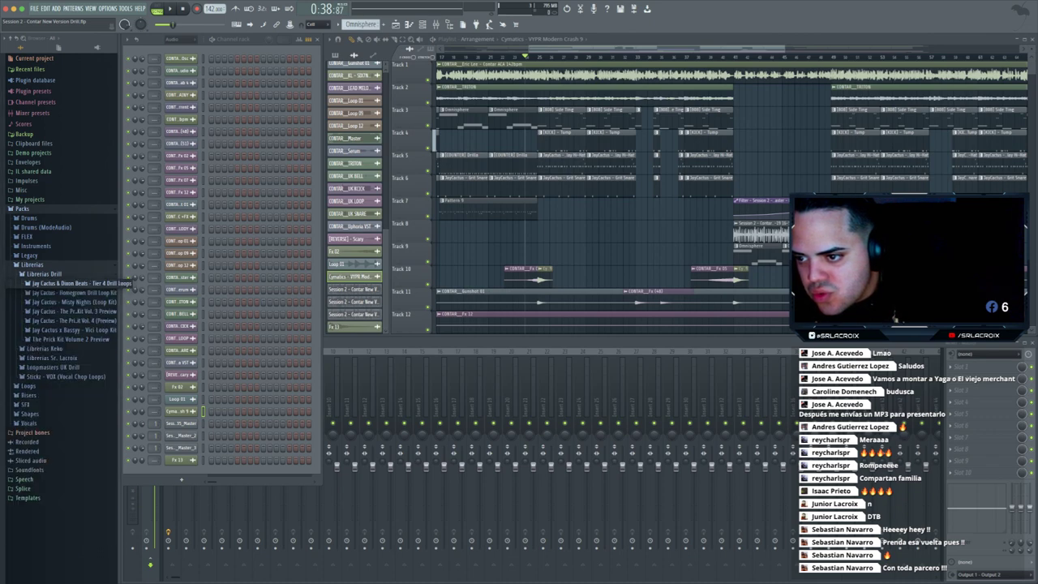
left_click(45, 274)
left_click(52, 293)
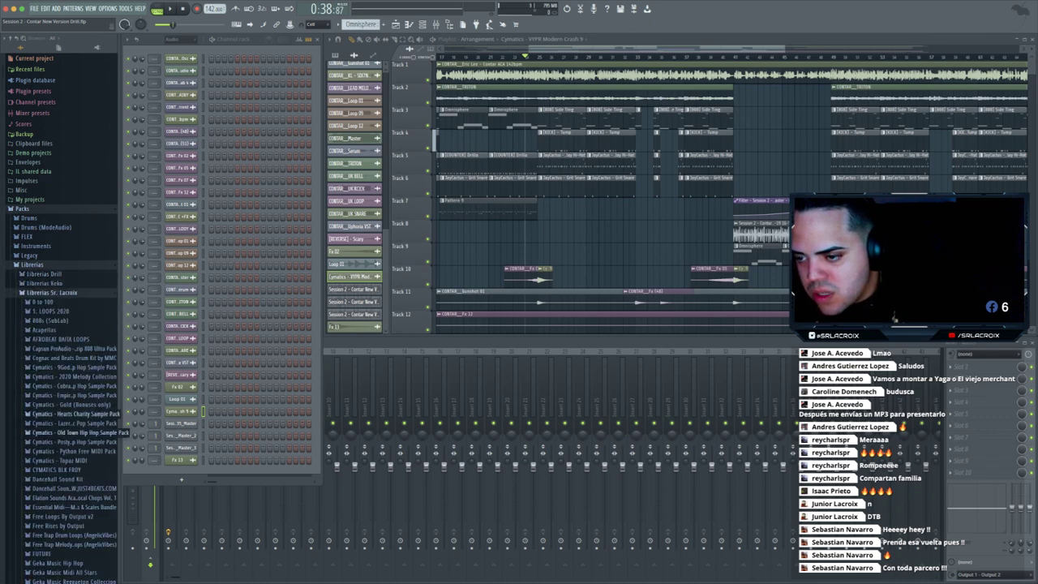
scroll(52, 438, "down", 10)
scroll(57, 438, "up", 4)
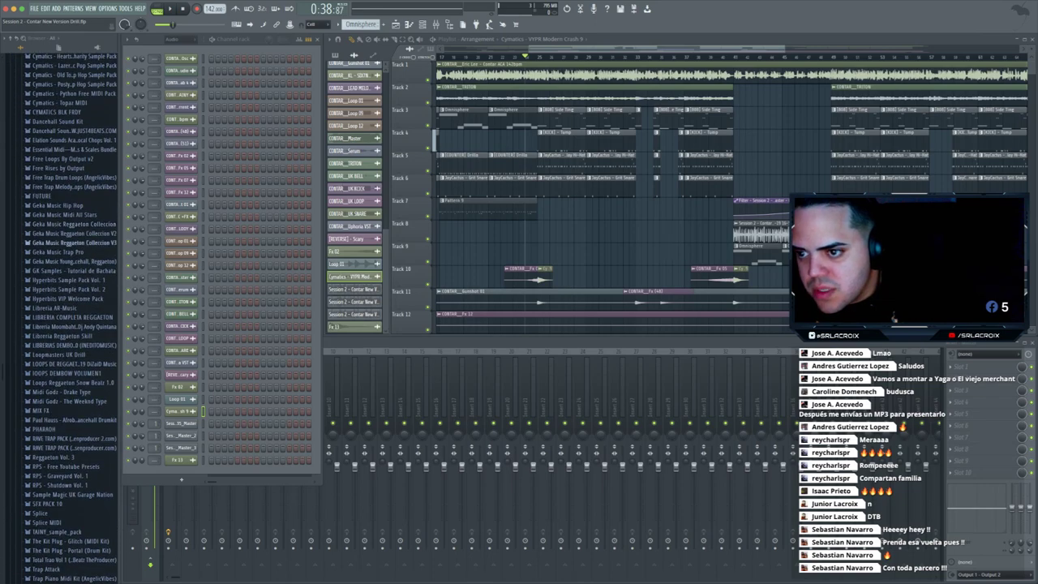
- Open the PISTOLA folder inside LIBRERIA COMPLETA REGGAETON and audition the Pistola_01 gunshot
key("Down")
key("Down")
key("Down")
key("Down")
key("Down")
key("Down")
key("Down")
key("Down")
key("Down")
key("Down")
key("Right")
key("Down")
key("Down")
key("Down")
key("Down")
key("Down")
key("Down")
key("Down")
key("Down")
key("Down")
key("Down")
key("Down")
key("Down")
key("Down")
key("Down")
key("Down")
key("Down")
key("Down")
key("Down")
key("Down")
key("Down")
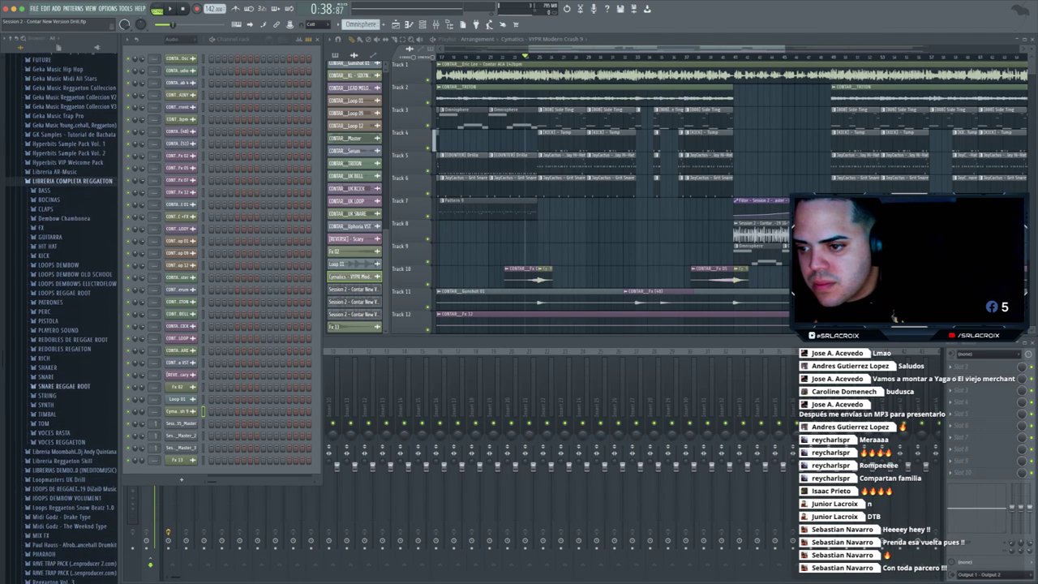
key("Right")
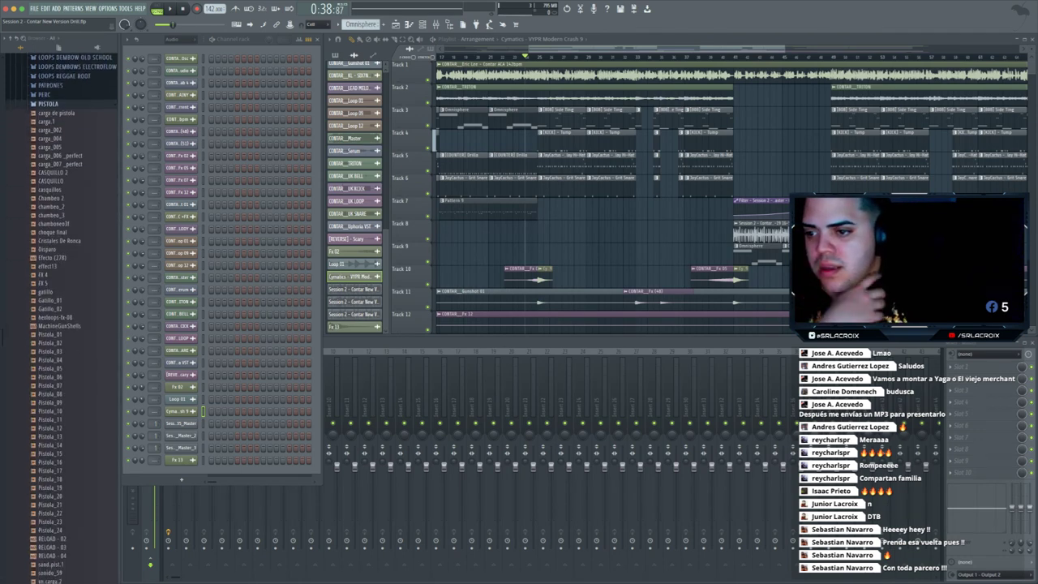
key("Down")
key("Down")
key("Down")
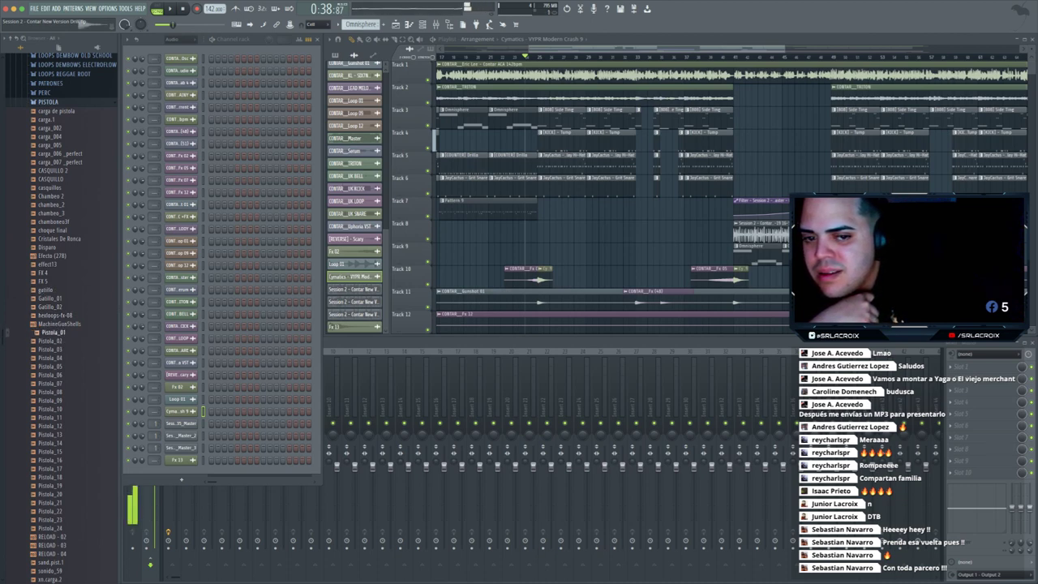
- Place Pistola_01 on Track 9 at bar 25 and route its channel to mixer insert 2
left_click_drag(54, 333, 541, 263)
double_click(539, 256)
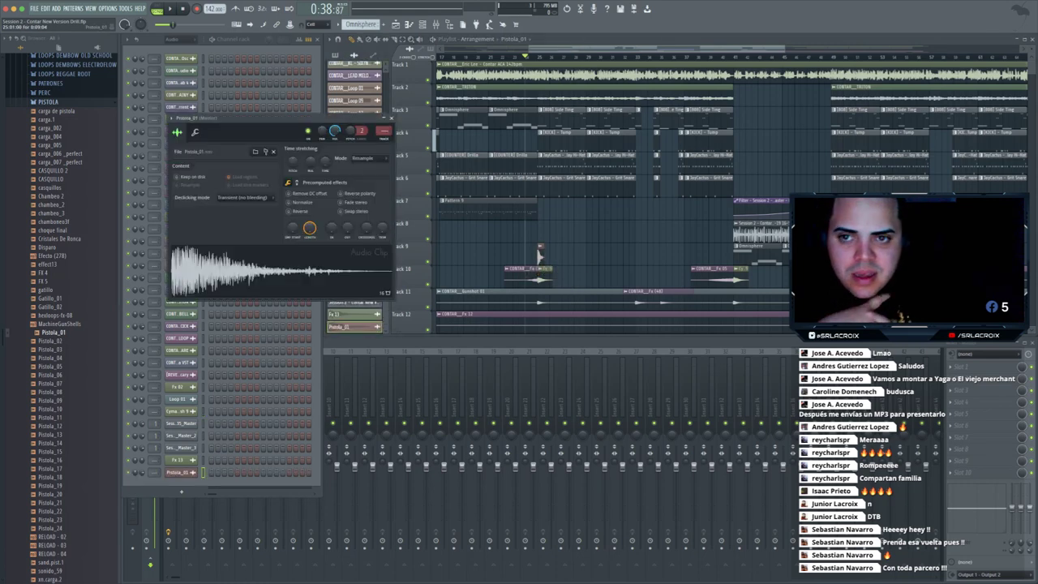
key("super+l")
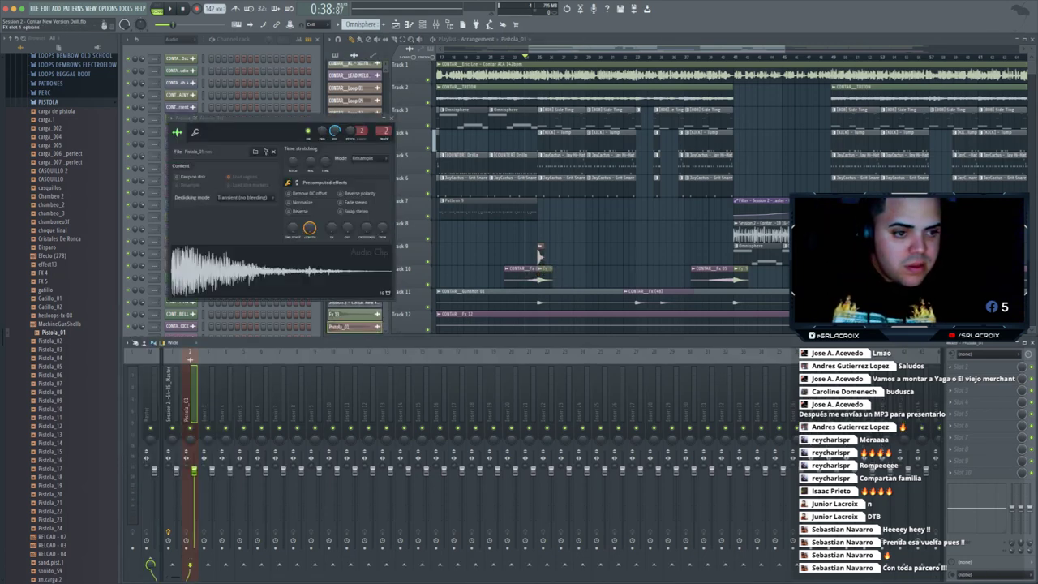
- Load Fruity Parametric EQ 2 on the Pistola_01 mixer insert, pick an EQ preset and preview the gunshot
left_click(951, 367)
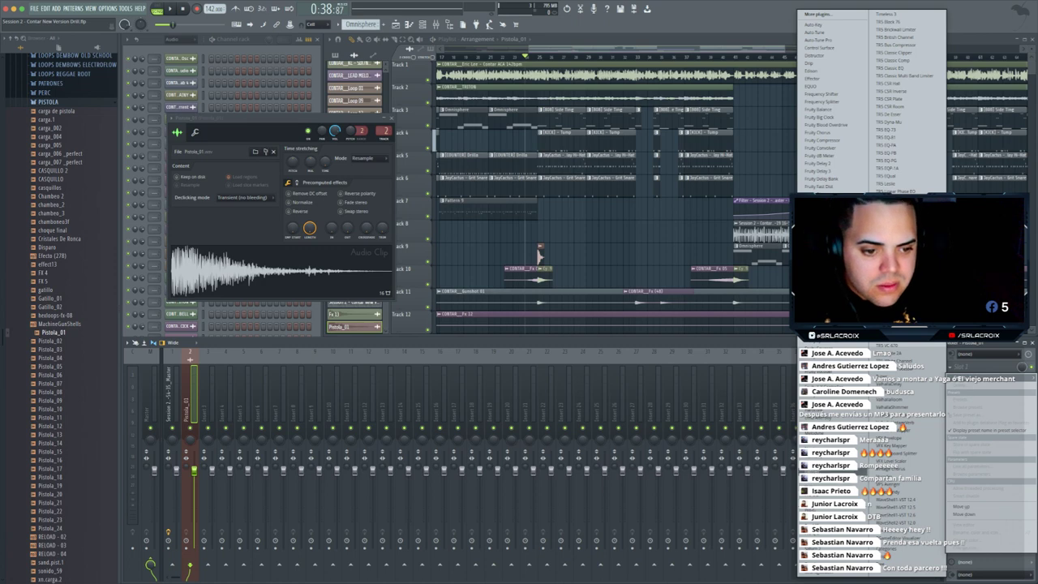
left_click(827, 294)
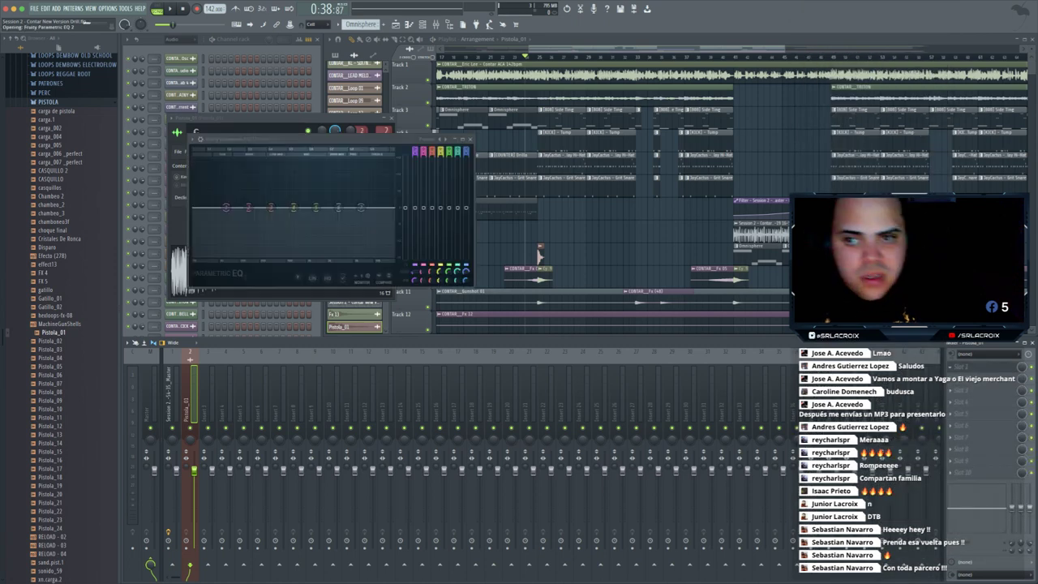
left_click(427, 138)
left_click(446, 229)
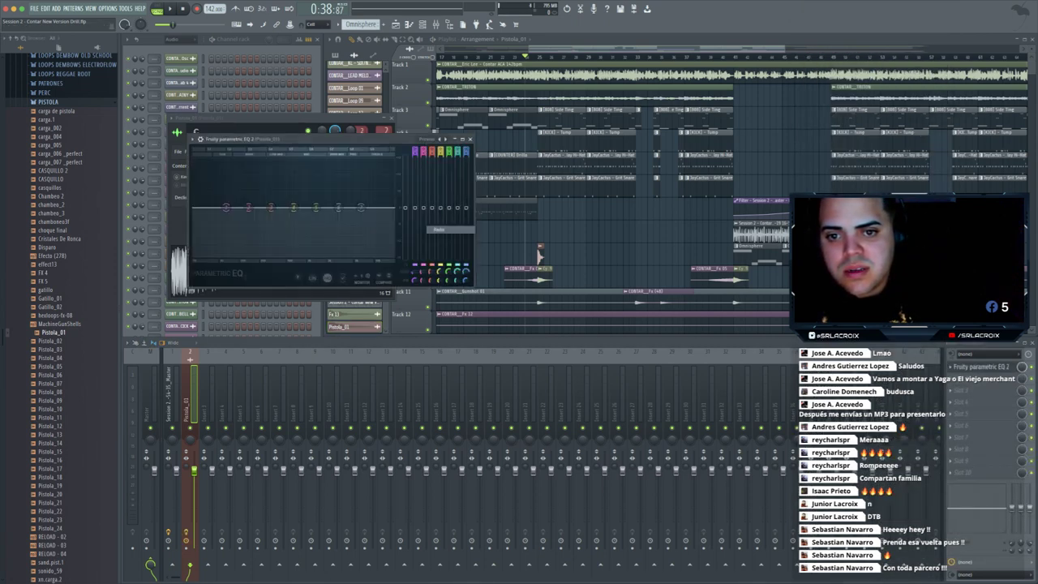
left_click(470, 139)
left_click(316, 270)
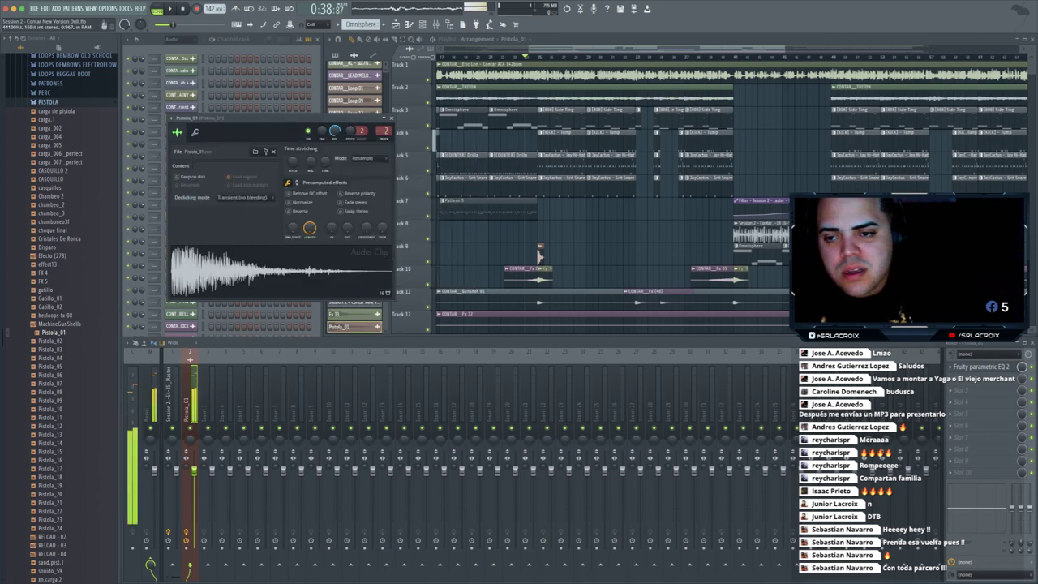
left_click(316, 270)
- Audition the Pistola samples following Pistola_01 in the PISTOLA folder
key("Down")
key("Down")
key("Down")
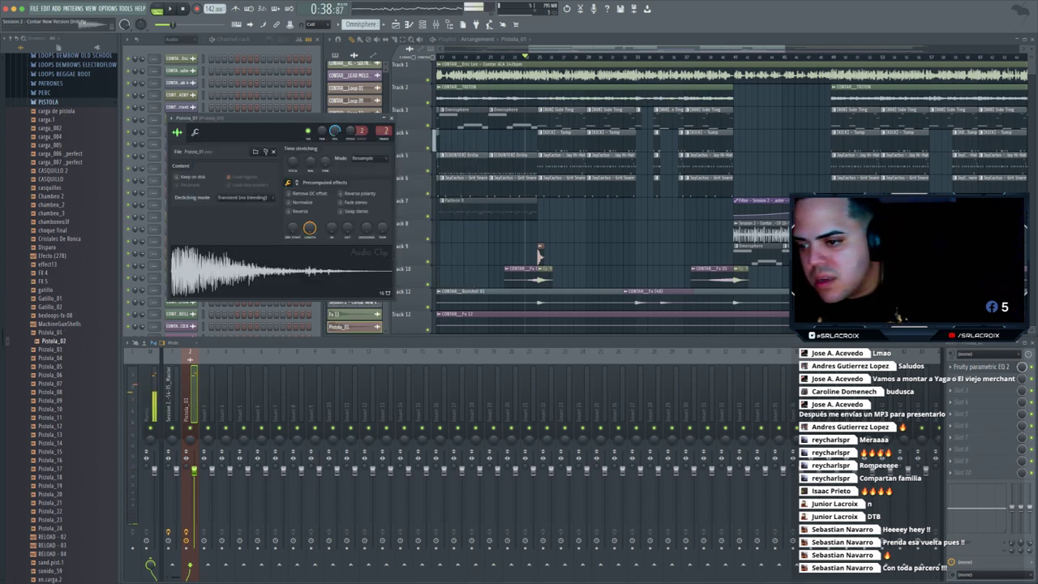
key("Down")
key("Down")
key("Down")
key("Down")
key("Down")
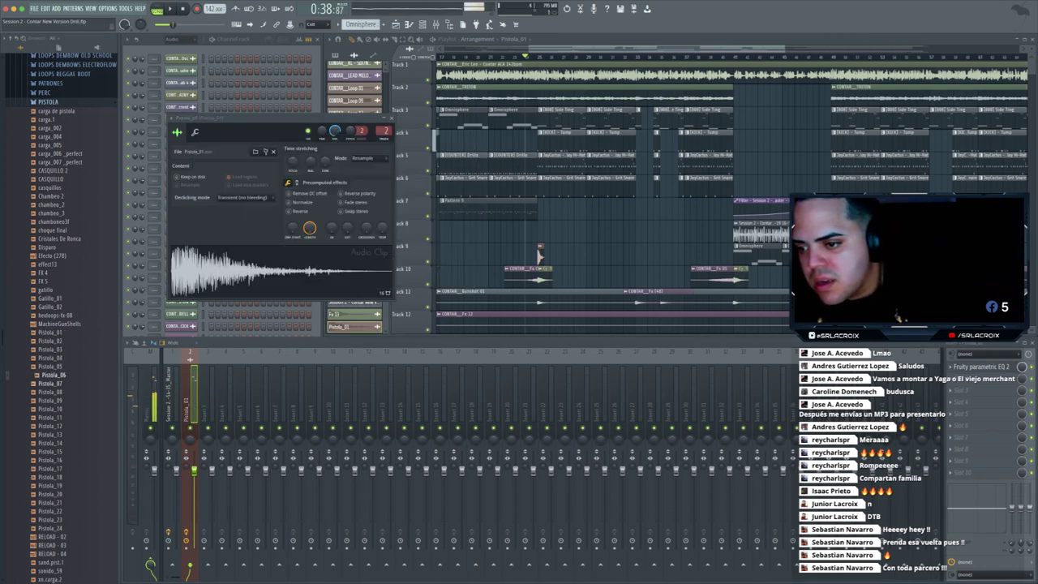
- Audition FX 4 and its neighbours in the PISTOLA folder and replace the Pistola_01 clip's sample with Disparo
left_click(44, 281)
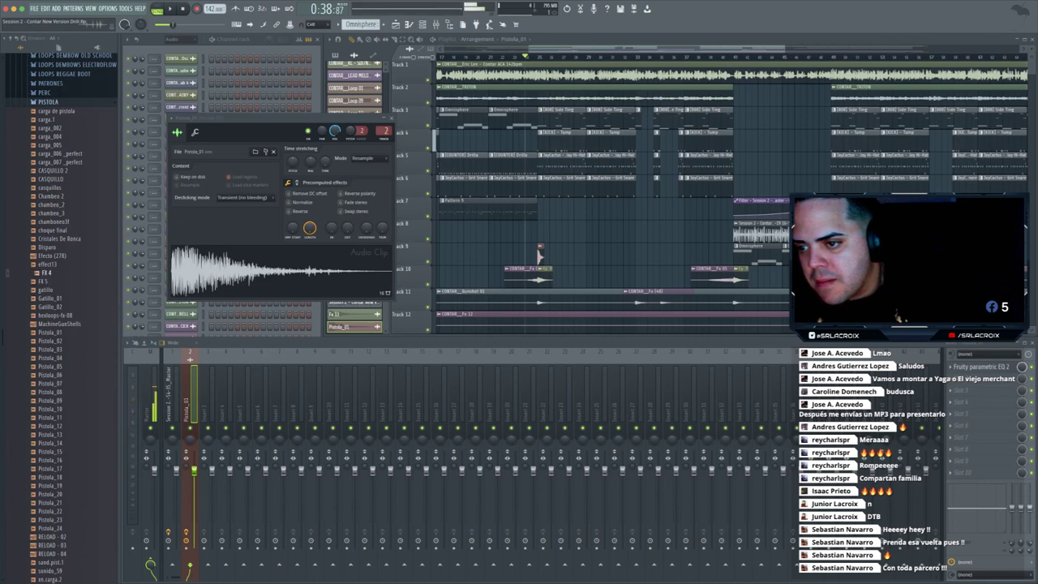
key("Up")
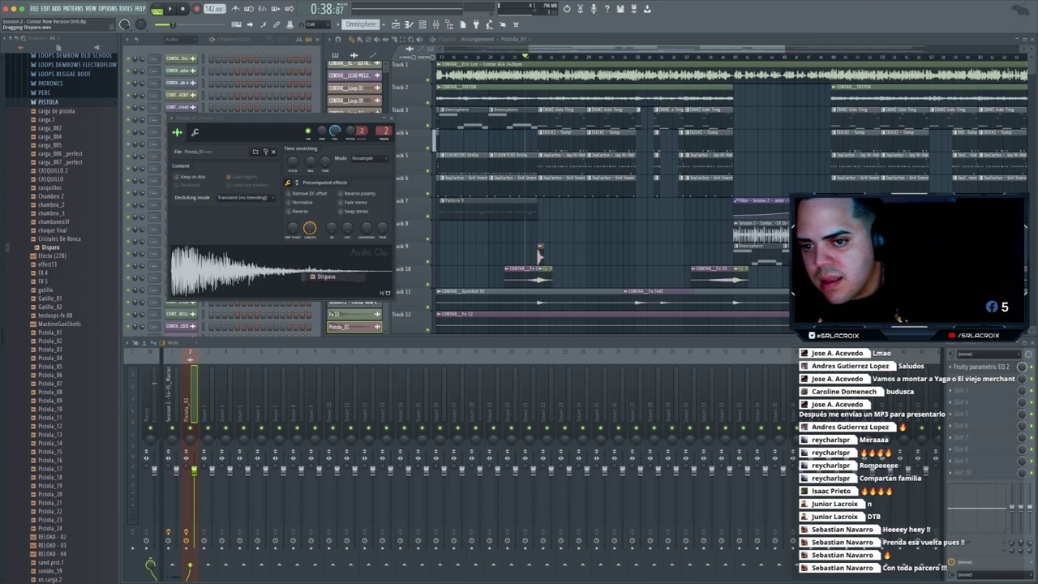
key("Return")
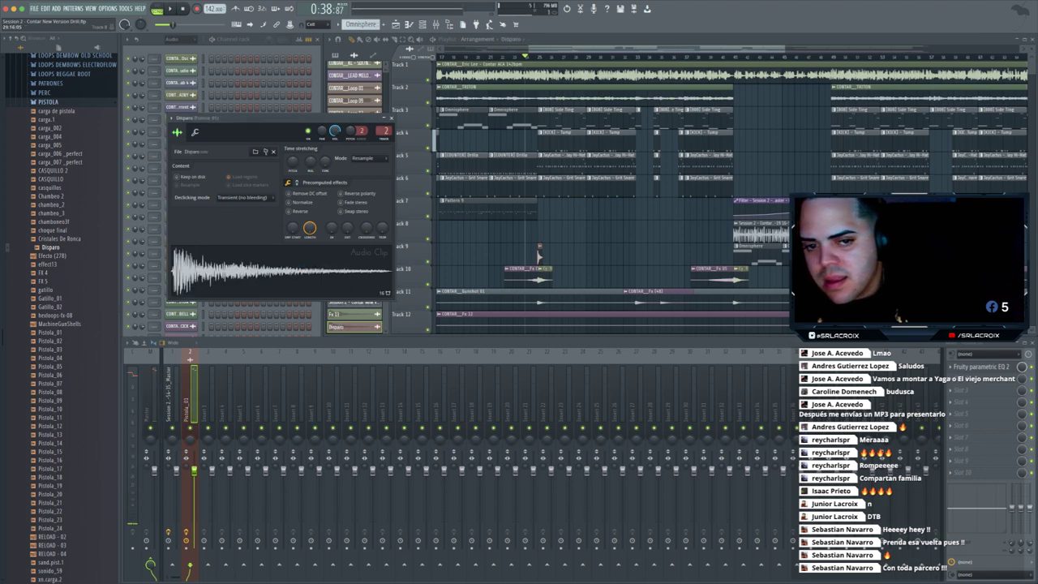
- Play the arrangement from before bar 25 to hear the Disparo gunshot in context, closing its channel settings
key("space")
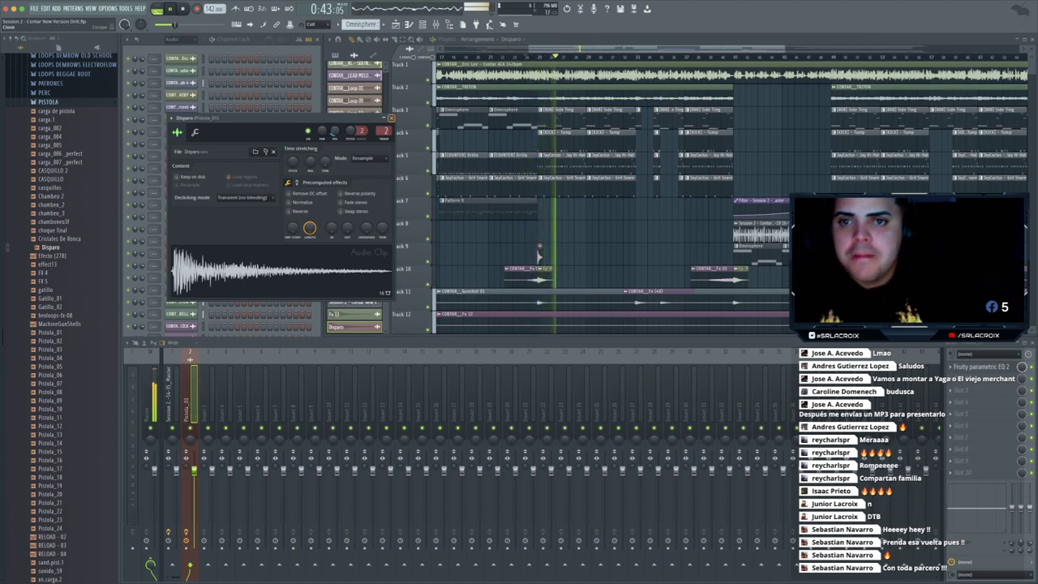
left_click(391, 119)
left_click_drag(784, 48, 632, 49)
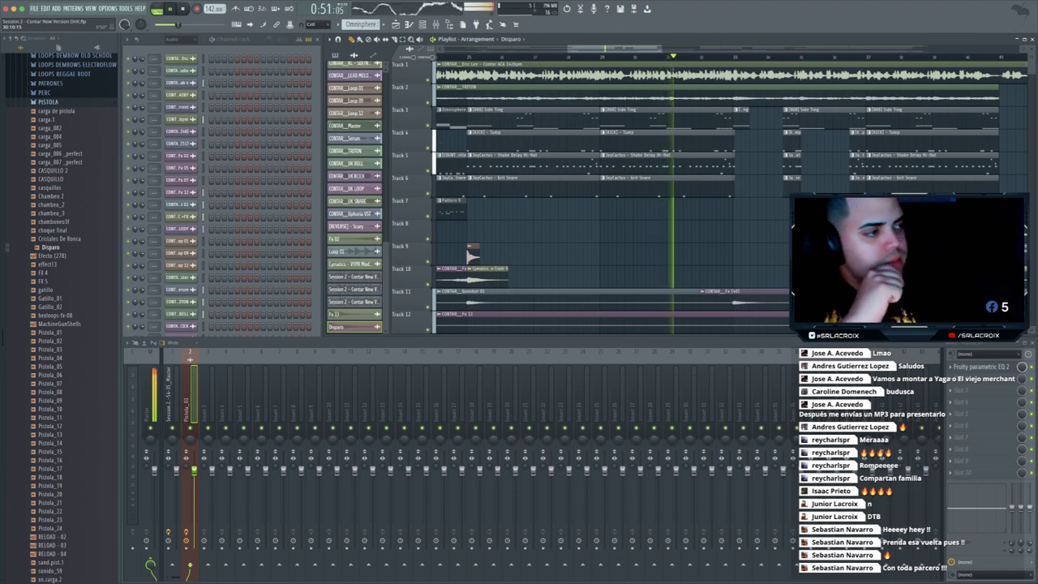
mouse_move(632, 48)
left_mouse_down()
mouse_move(663, 49)
mouse_move(622, 49)
left_mouse_up()
- Move the Disparo clip on Track 9 to the drum drop-out at bar 33 and play that passage
key("space")
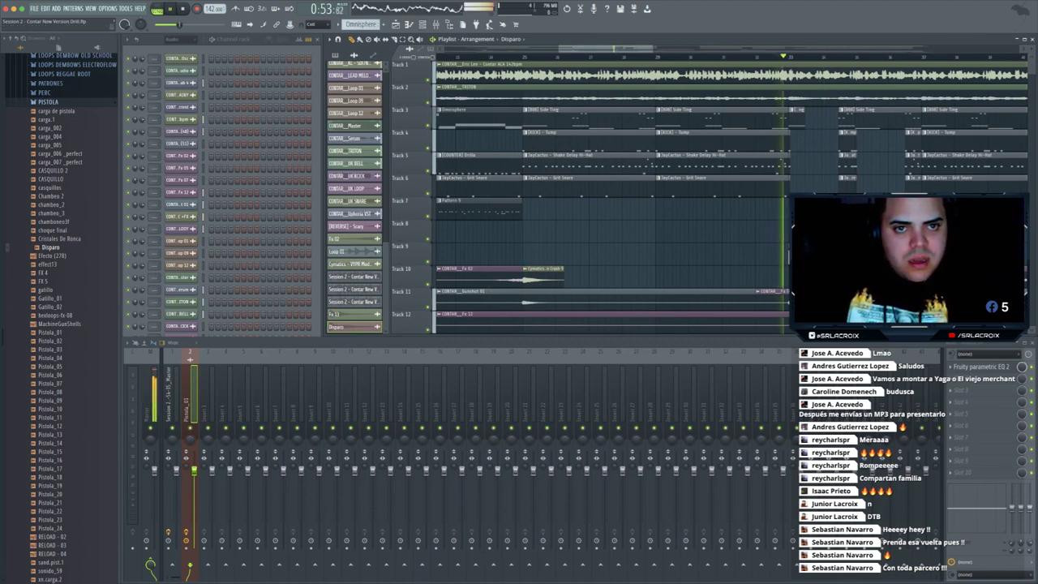
scroll(670, 256, "right", 4)
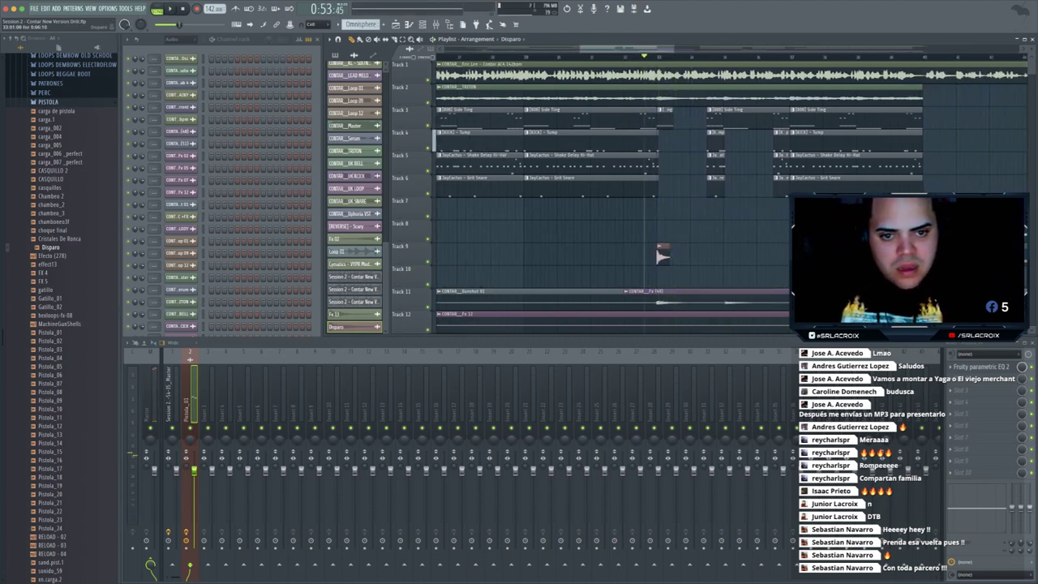
double_click(663, 256)
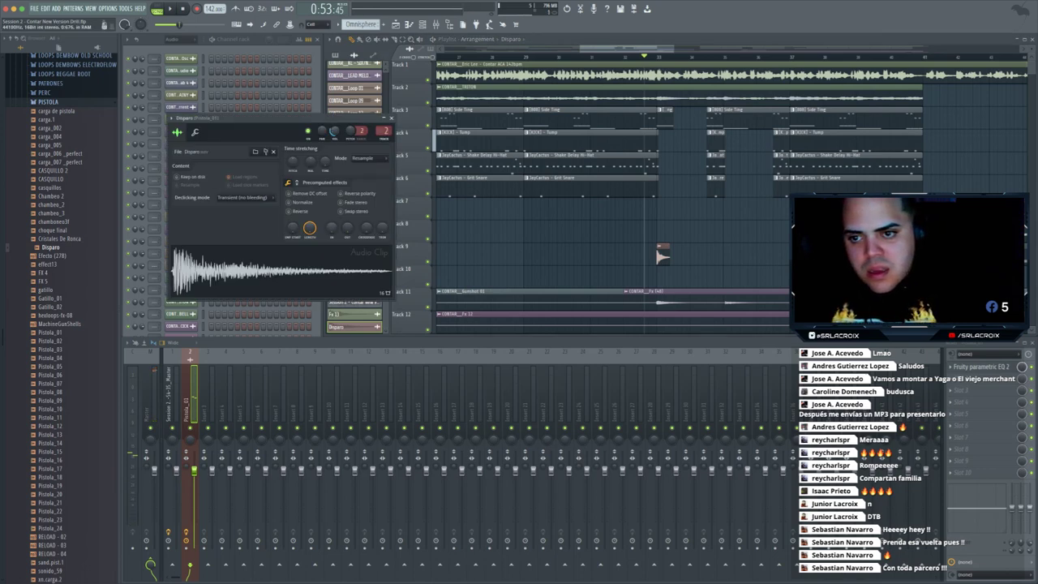
key("space")
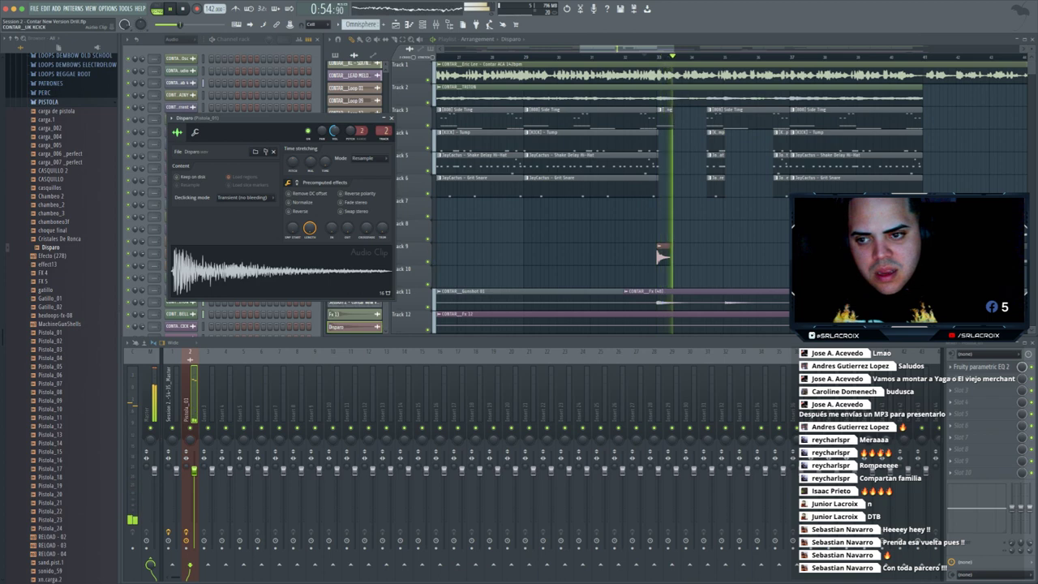
key("space")
- Collapse the PISTOLA, reggaeton library and Librerias Sr. Lacroix folders and expand Librerias Drill
left_click(51, 103)
scroll(65, 275, "up", 10)
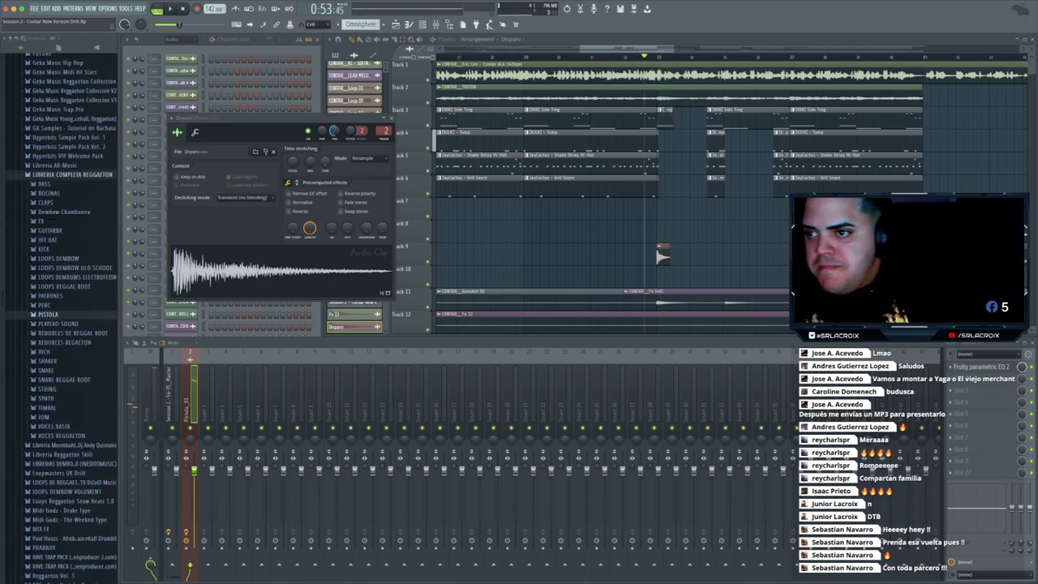
left_click(73, 288)
scroll(65, 276, "up", 10)
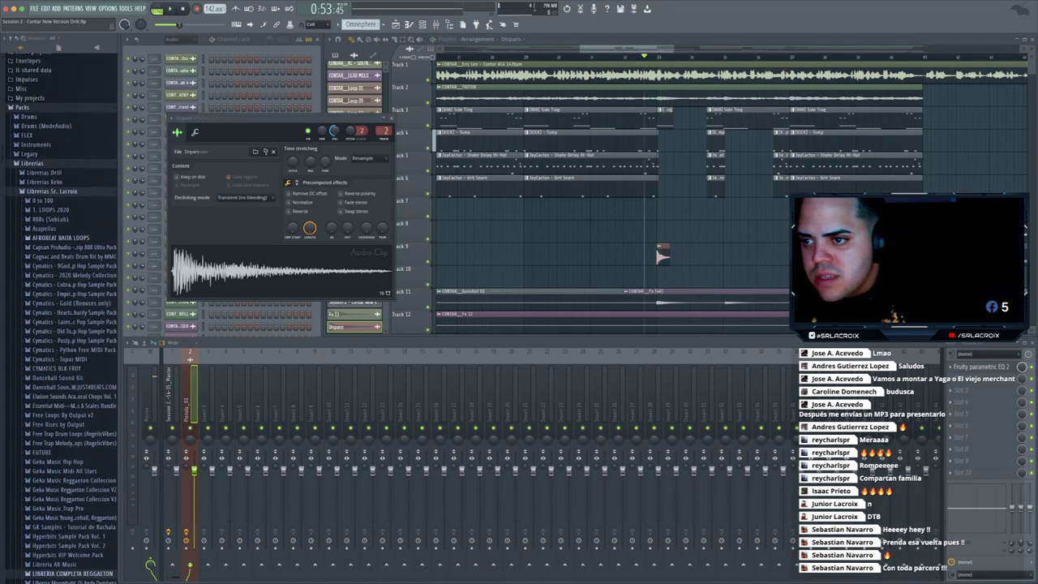
left_click(52, 186)
key("Up")
key("Up")
key("Right")
- Open the FX folder of The Prick Kit Volume 2 Preview
key("Down")
key("Down")
key("Down")
key("Down")
key("Down")
key("Down")
key("Down")
key("Right")
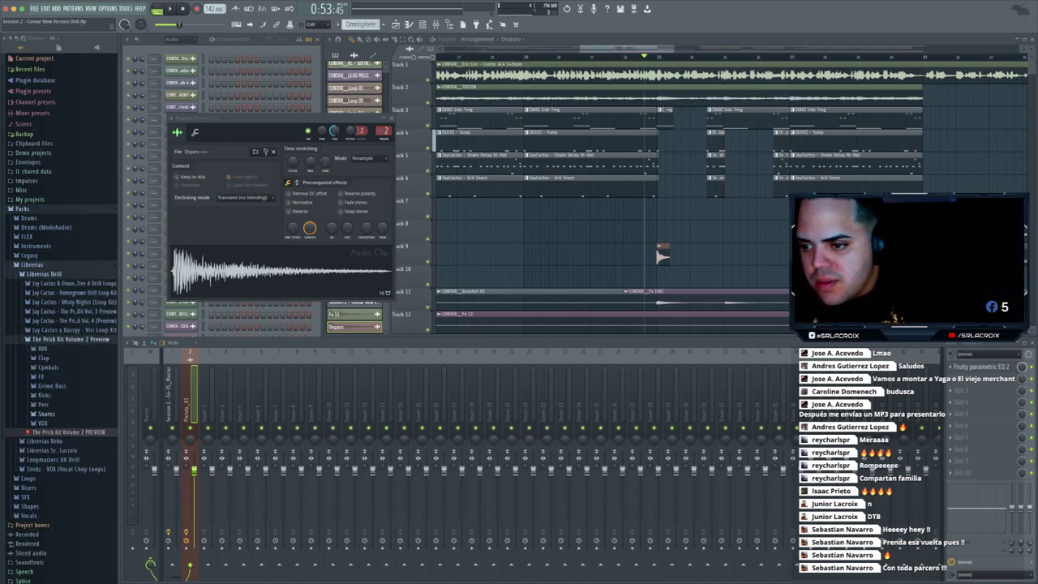
key("Down")
key("Down")
key("Down")
key("Down")
key("Right")
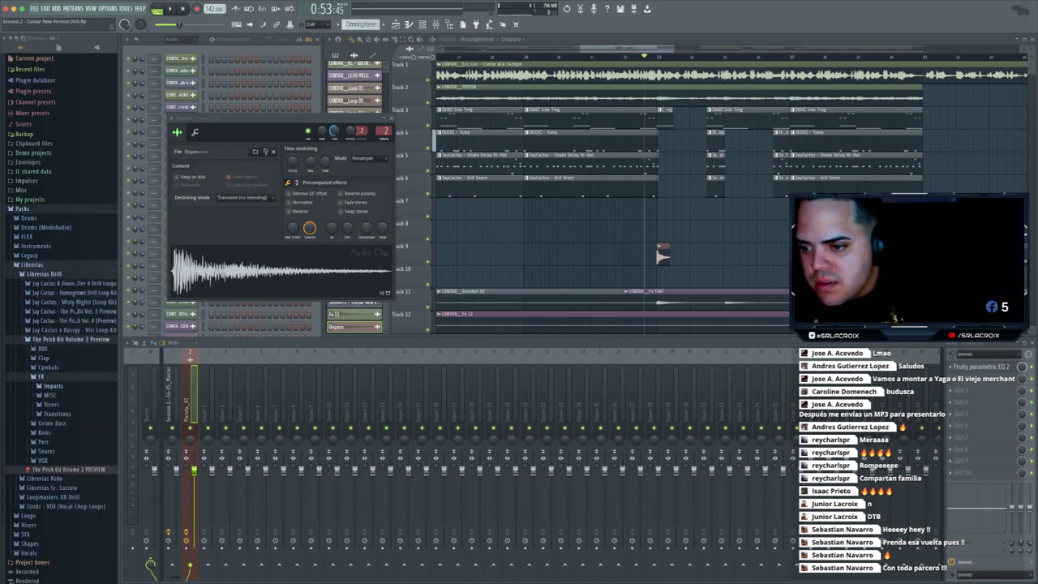
- Audition the MISC, Risers and Transitions effects in The Prick Kit Volume 2 Preview
key("Down")
key("Right")
key("Down")
key("Down")
key("Right")
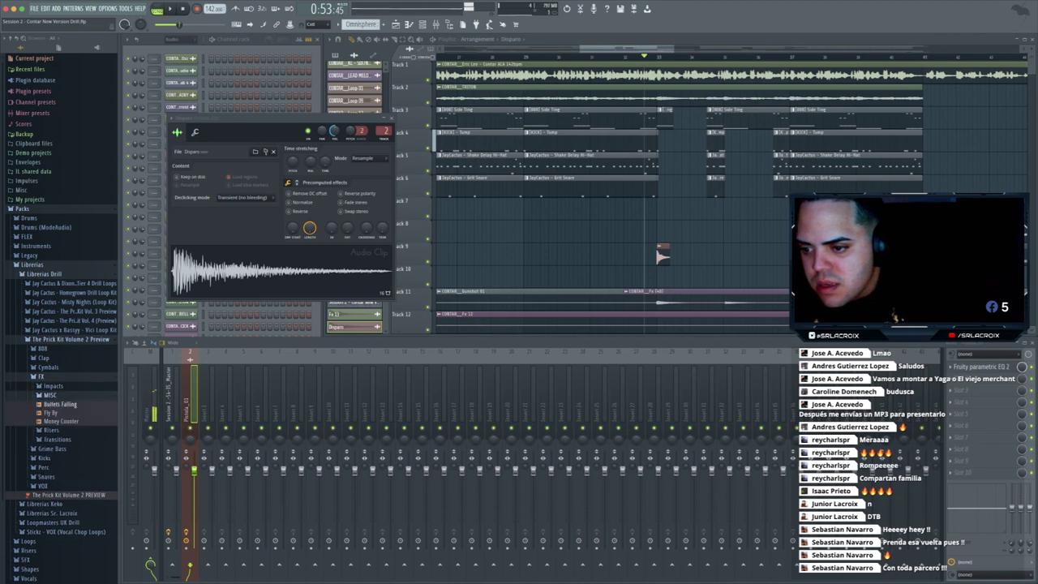
key("Down")
key("Down")
key("Right")
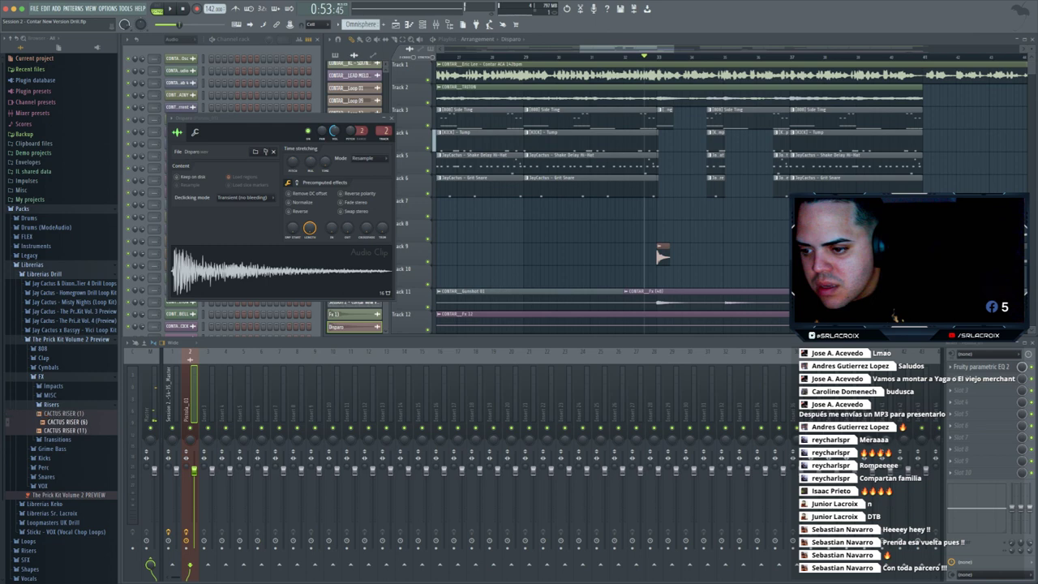
key("Up")
key("Up")
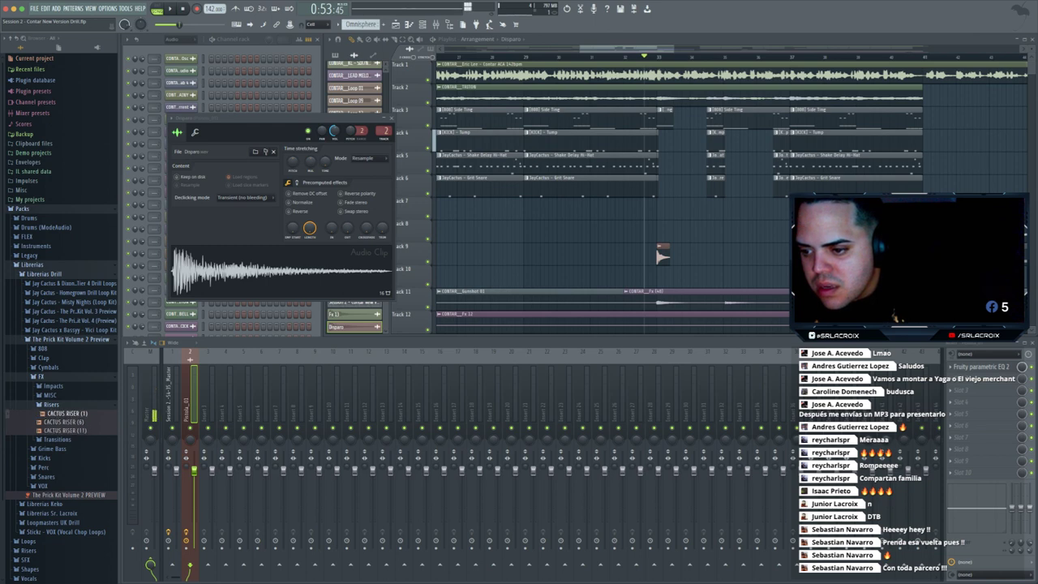
key("Down")
key("Down")
key("Down")
key("Right")
key("Down")
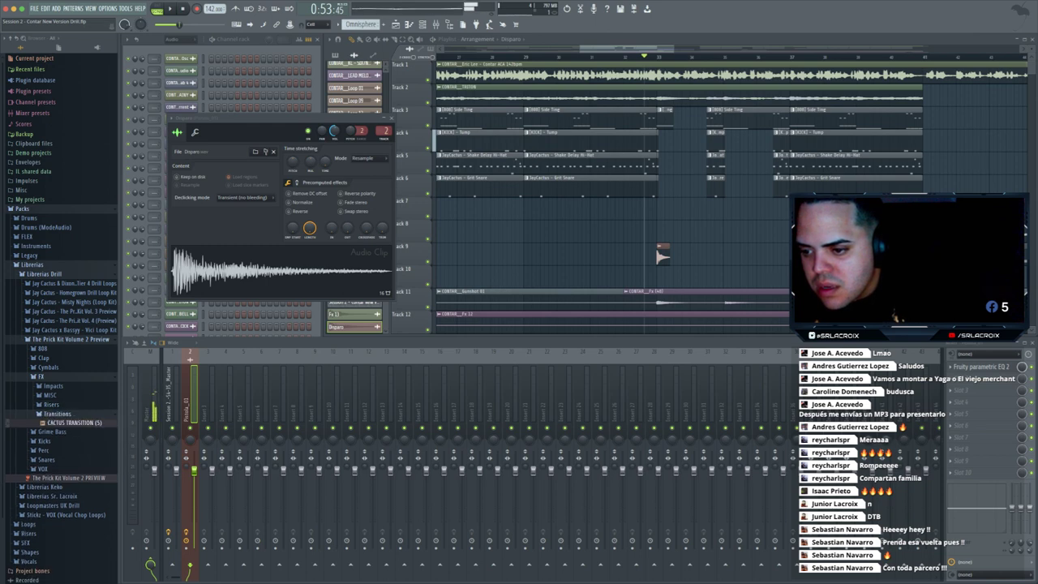
- Collapse The Prick Kit Volume 2 Preview and check the contents of the Jay Cactus x Bassyy Vici Loop Kit
key("Left")
key("Left")
key("Left")
key("Up")
key("Right")
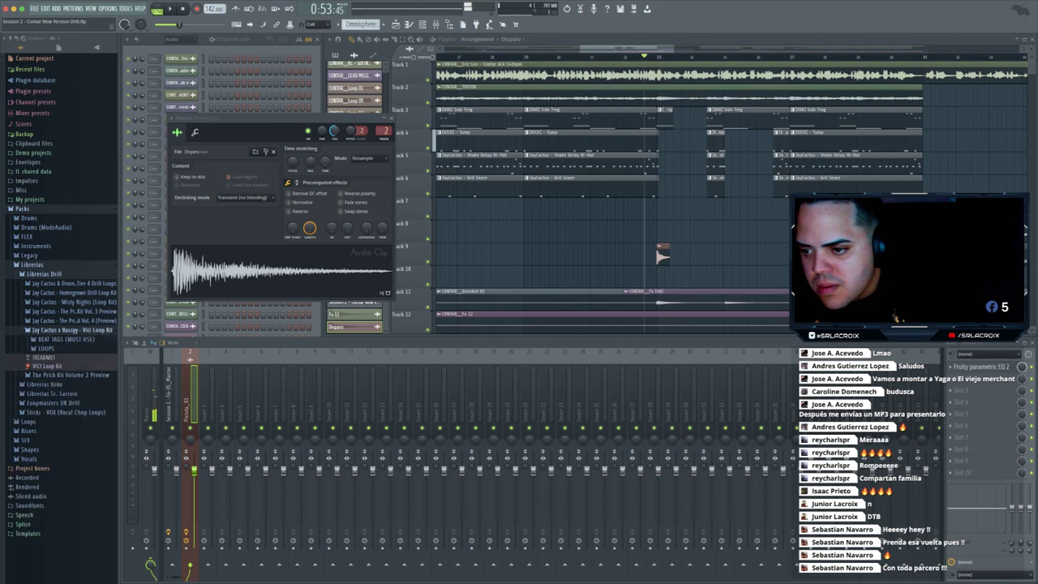
left_click(72, 330)
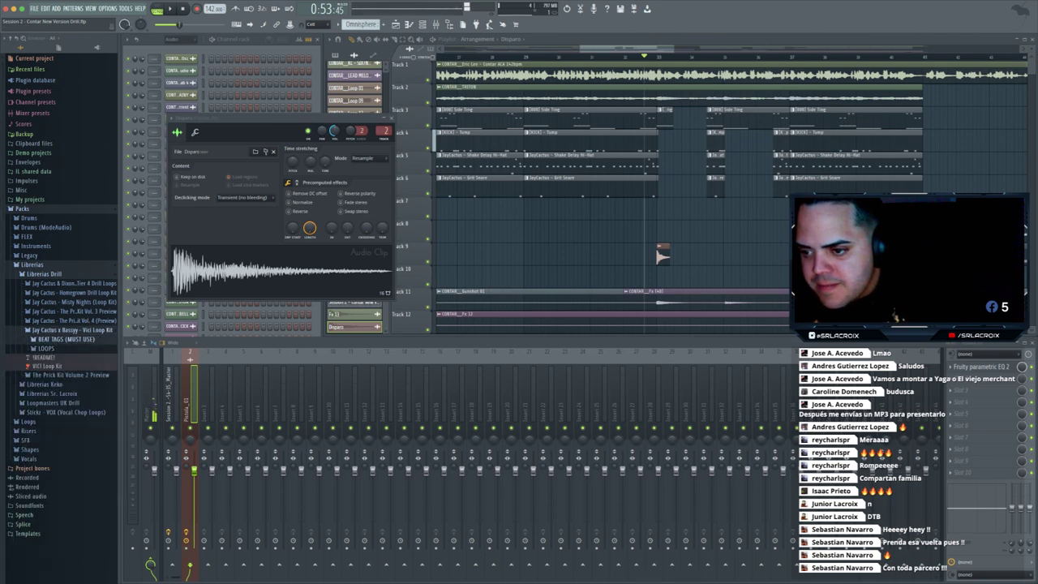
- Open the FX Impacts folder of Jay Cactus - The Prick Kit Vol. 4 (Preview)
left_click(71, 320)
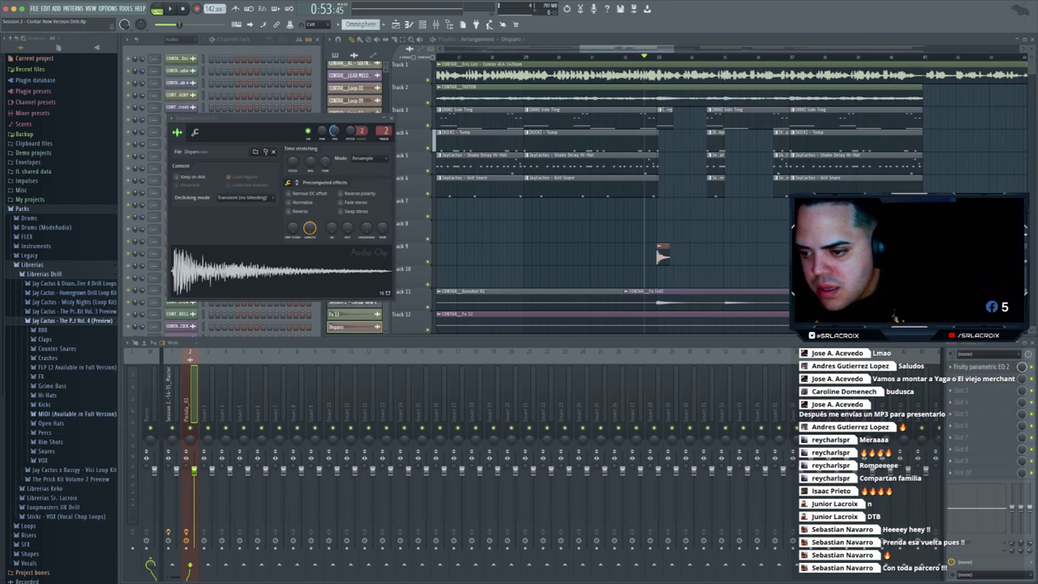
left_click(42, 377)
left_click(52, 386)
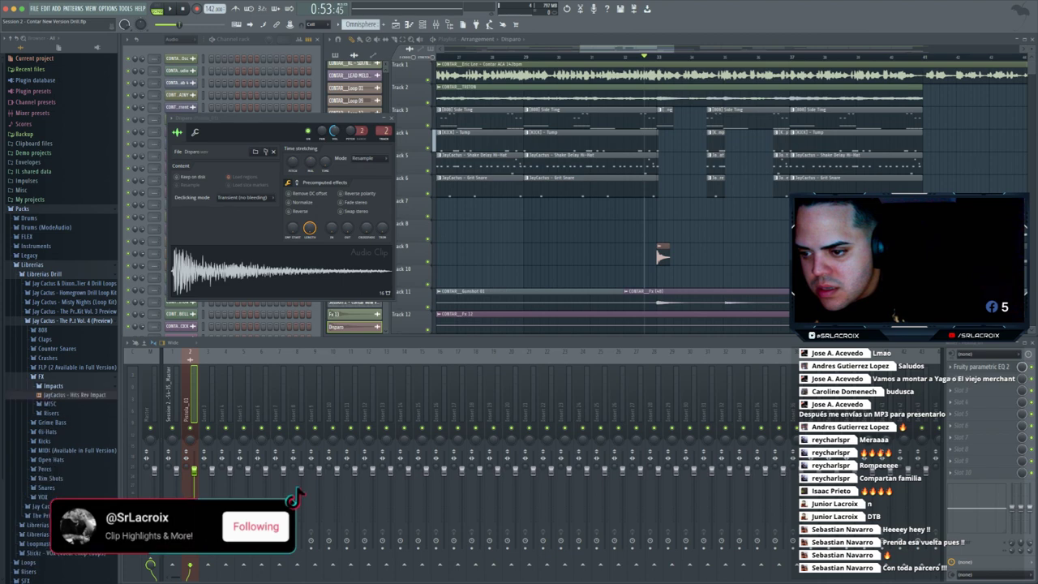
- Check the Impacts, MISC and Risers effects folders of Jay Cactus - The Prick Kit Vol. 4 (Preview) and collapse the kit
left_click(52, 386)
left_click(50, 395)
left_click(51, 395)
left_click(51, 405)
left_click(52, 404)
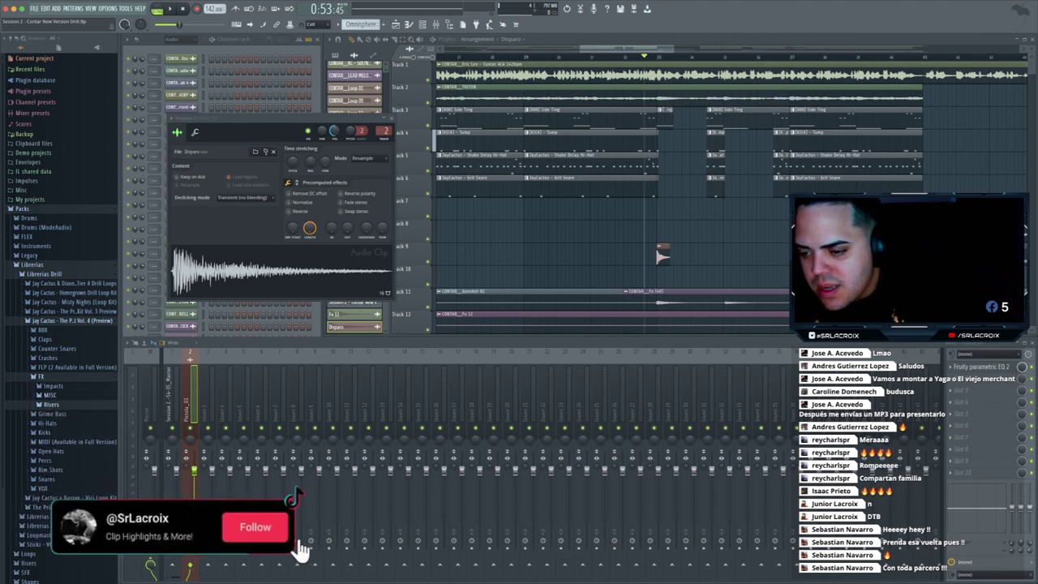
left_click(42, 377)
left_click(71, 321)
- Audition the Impact and MISC effects in Jay Cactus - The Prick Kit Vol. 3 Preview
left_click(72, 311)
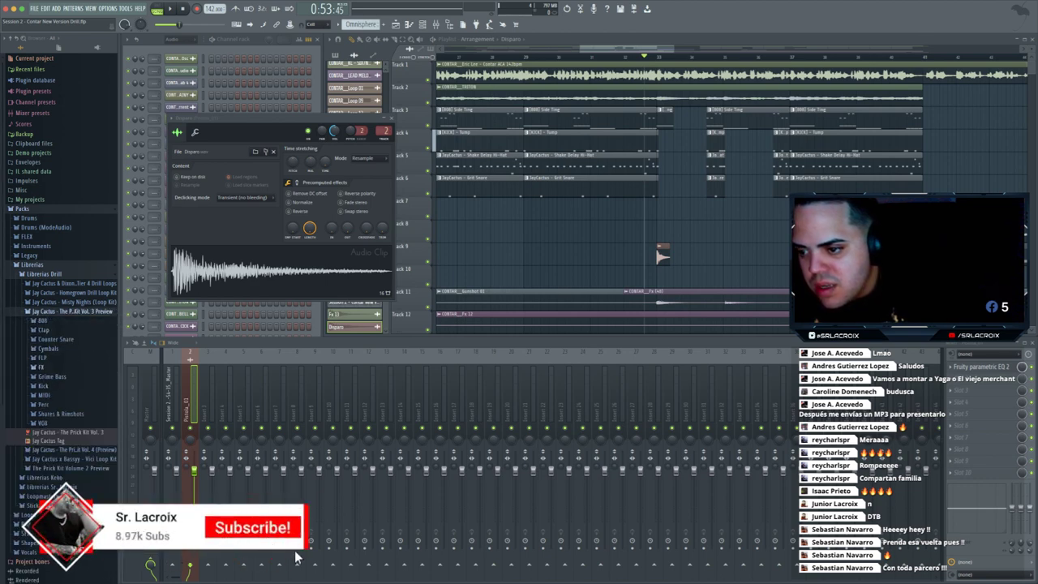
left_click(42, 368)
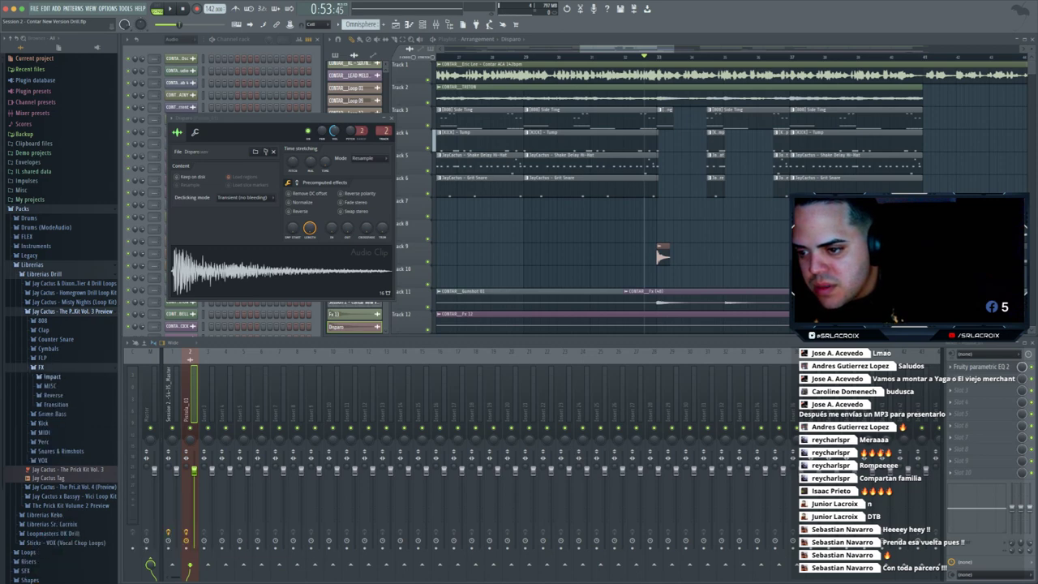
left_click(52, 376)
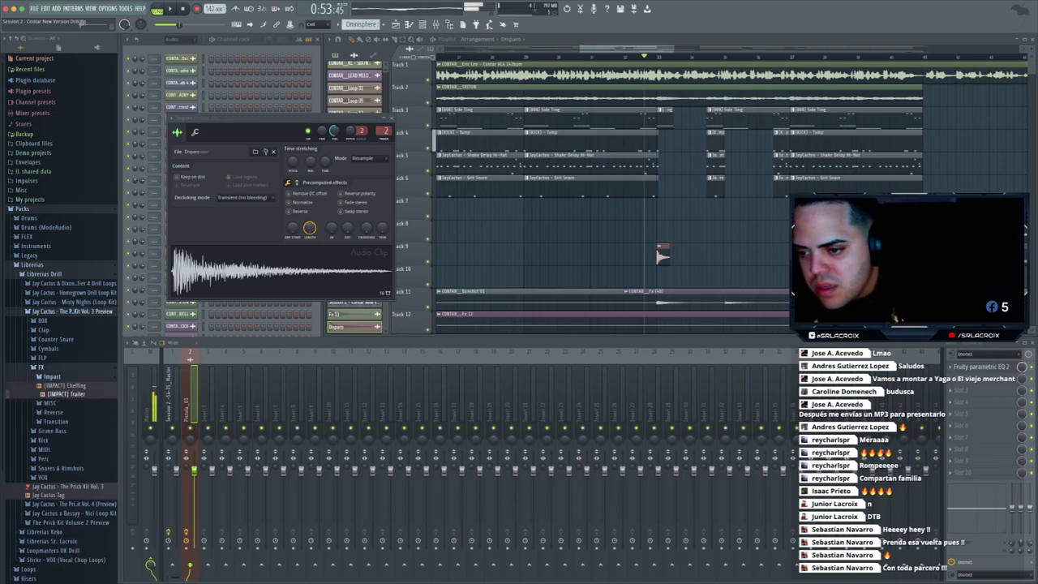
left_click(52, 376)
left_click(42, 367)
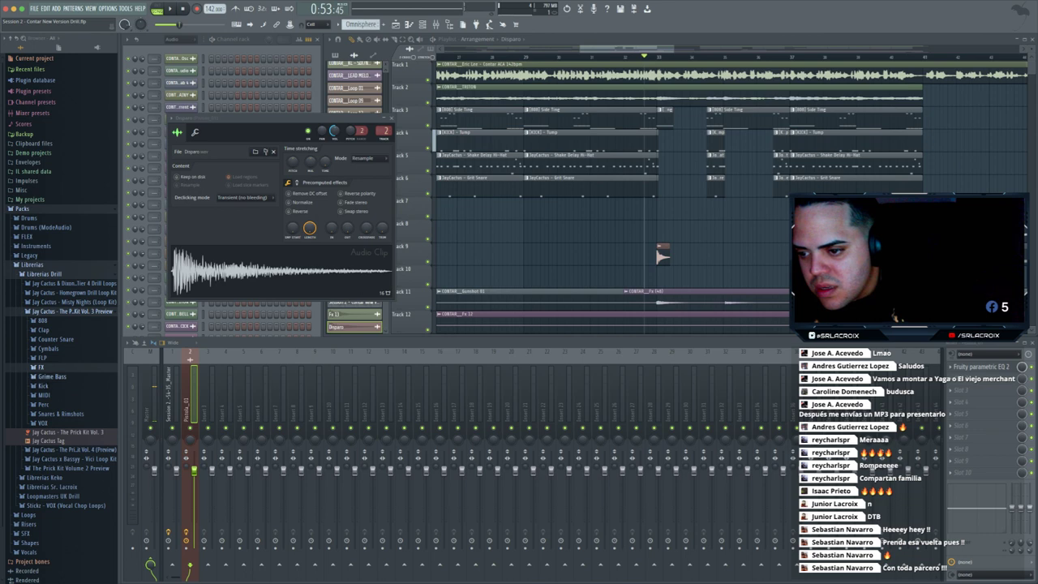
left_click(40, 366)
left_click(50, 385)
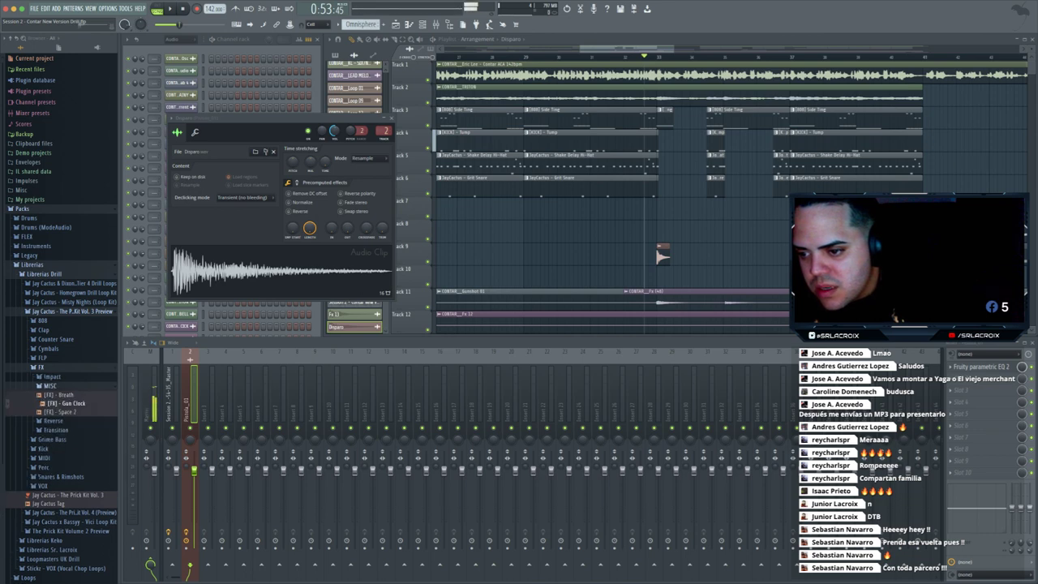
left_click(50, 385)
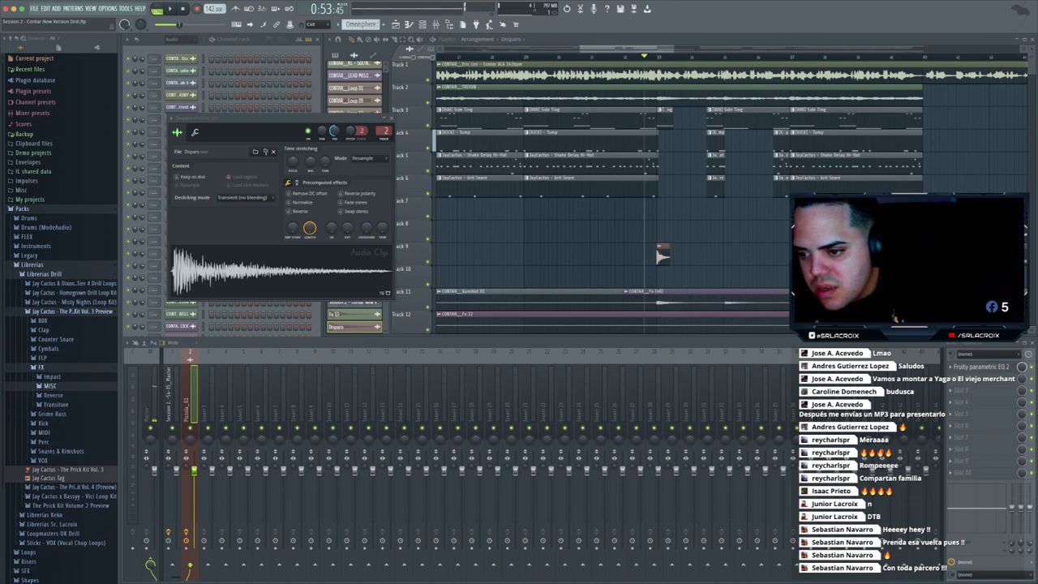
- Try the [TRANSITION] - Deep Impact sample on Track 10 around the Disparo gunshot and play the section back
left_click(53, 395)
left_click(56, 422)
left_click(41, 367)
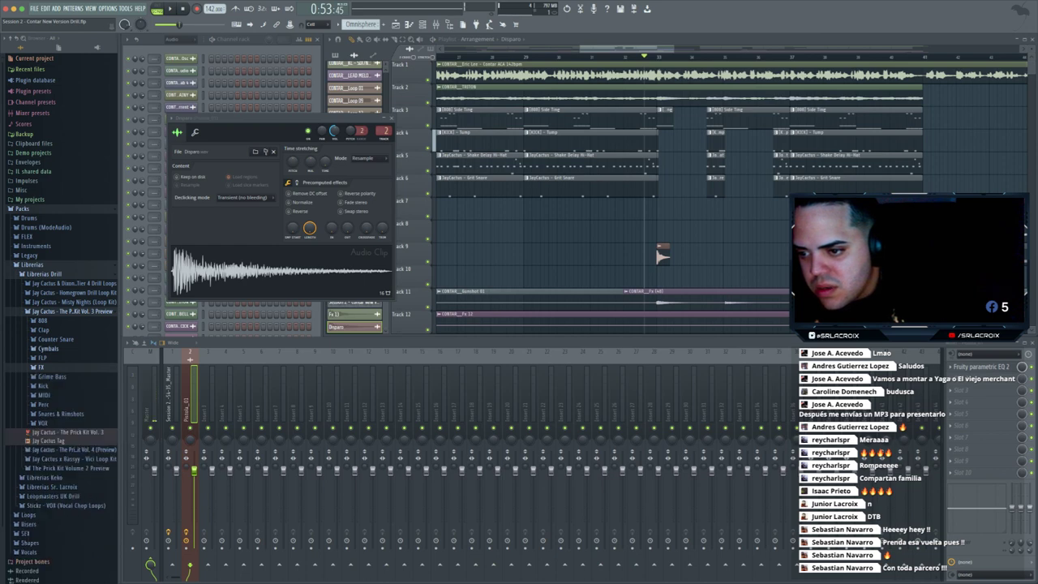
left_click(41, 367)
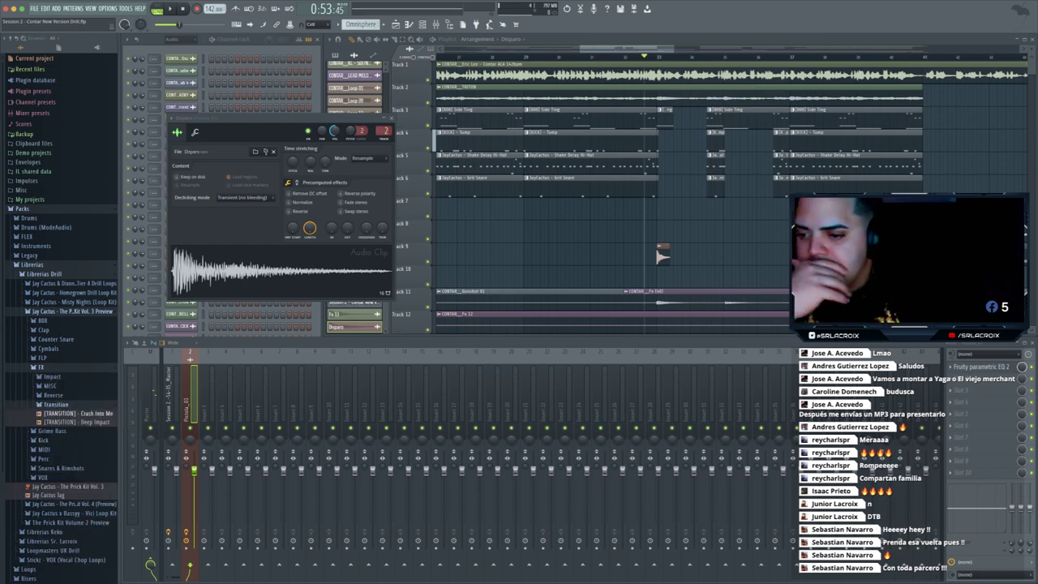
left_click_drag(79, 422, 622, 315)
left_click_drag(661, 256, 661, 253)
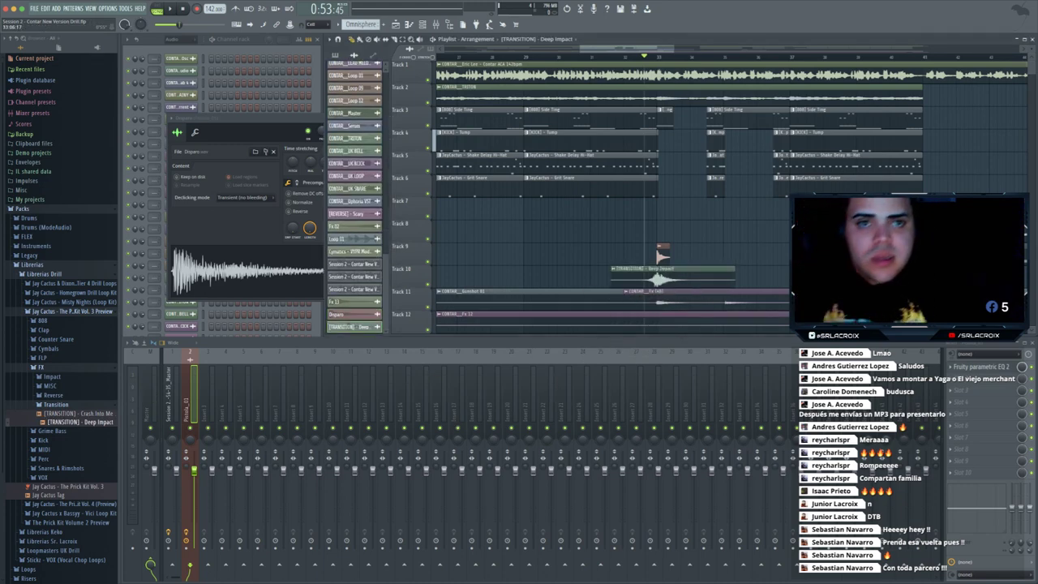
scroll(614, 253, "up", 5)
scroll(729, 235, "right", 10)
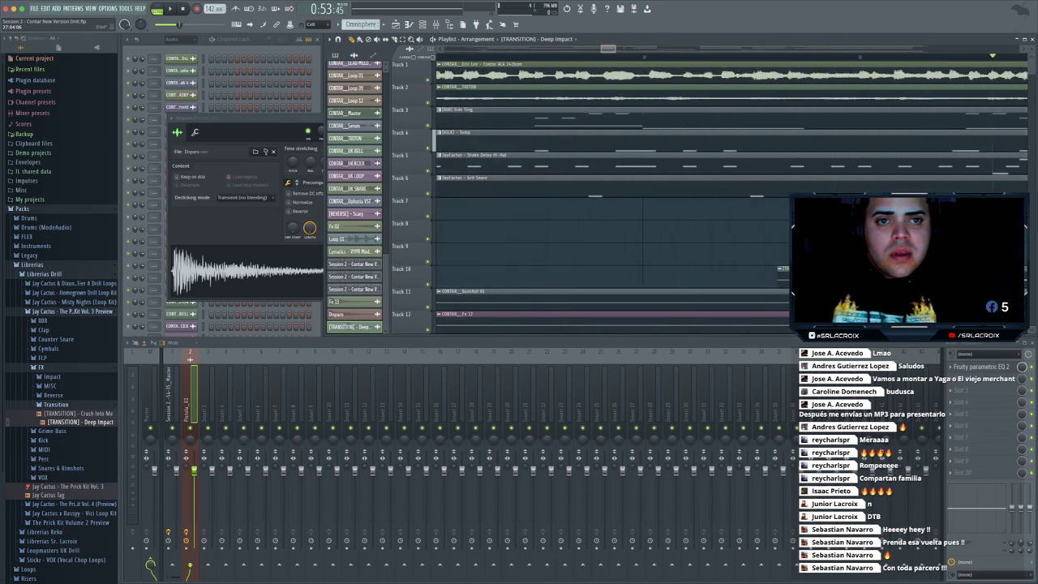
key("space")
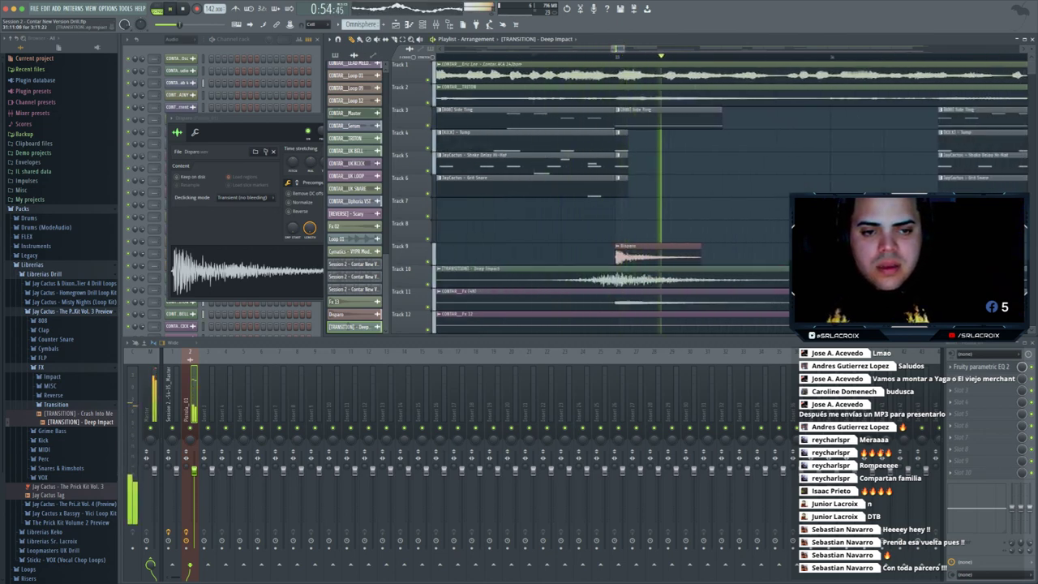
key("space")
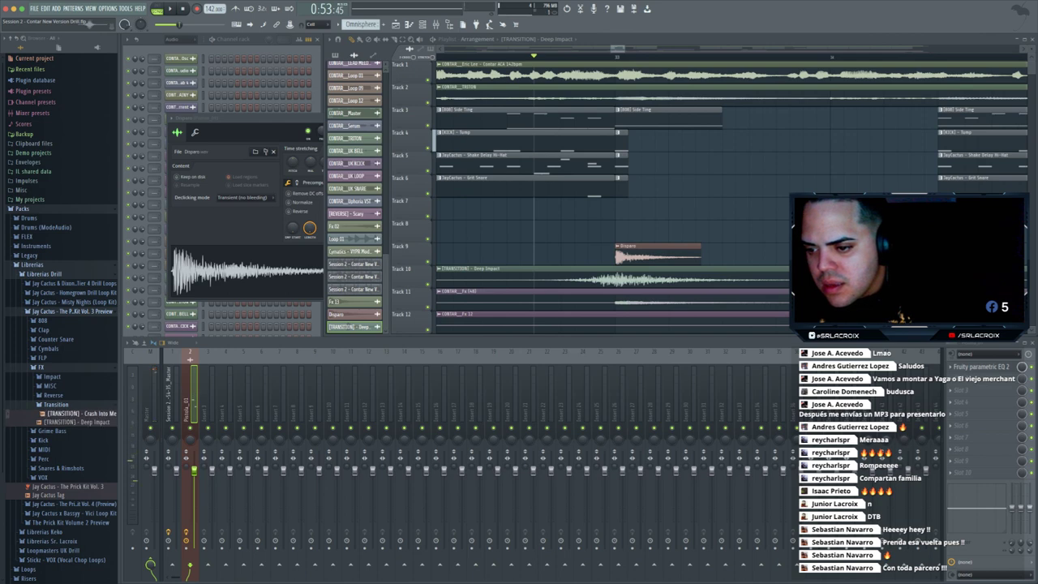
- Replace the Deep Impact clip on Track 10 with [REVERSE] - Scary #2, leading into the Disparo gunshot, and play it back
left_click(56, 405)
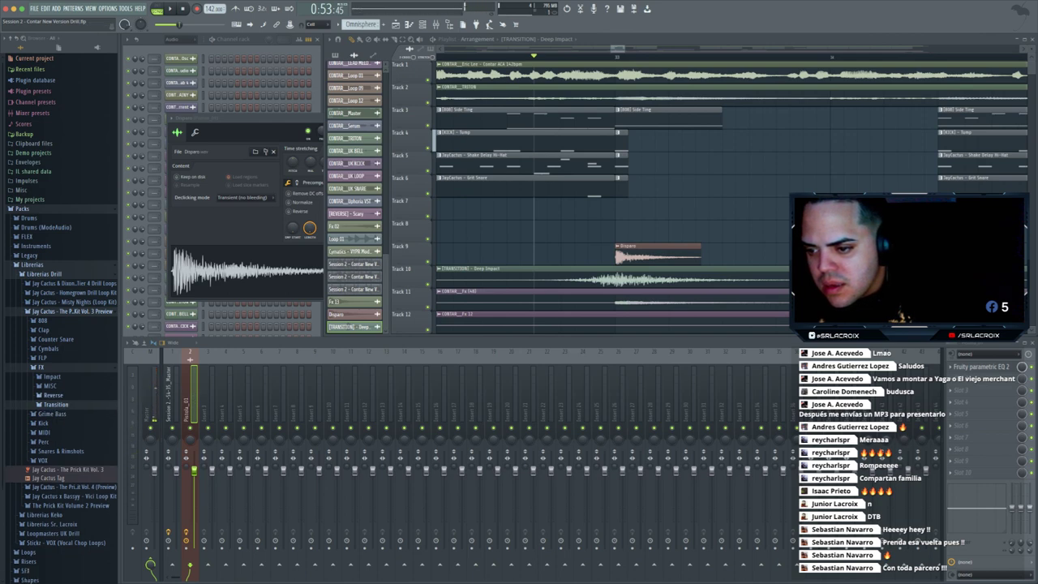
left_click(53, 395)
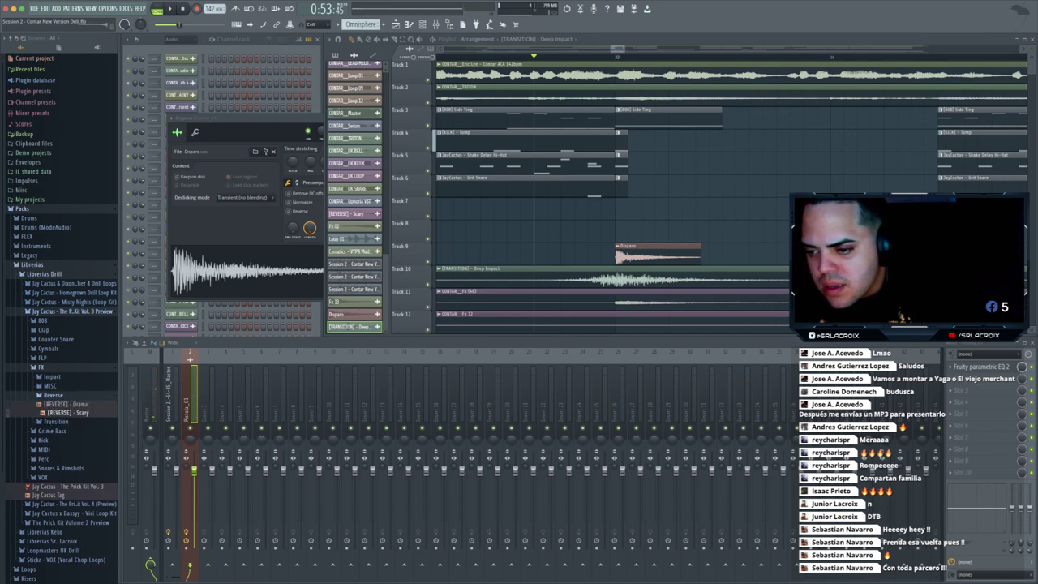
left_click_drag(68, 413, 674, 283)
left_click(519, 293)
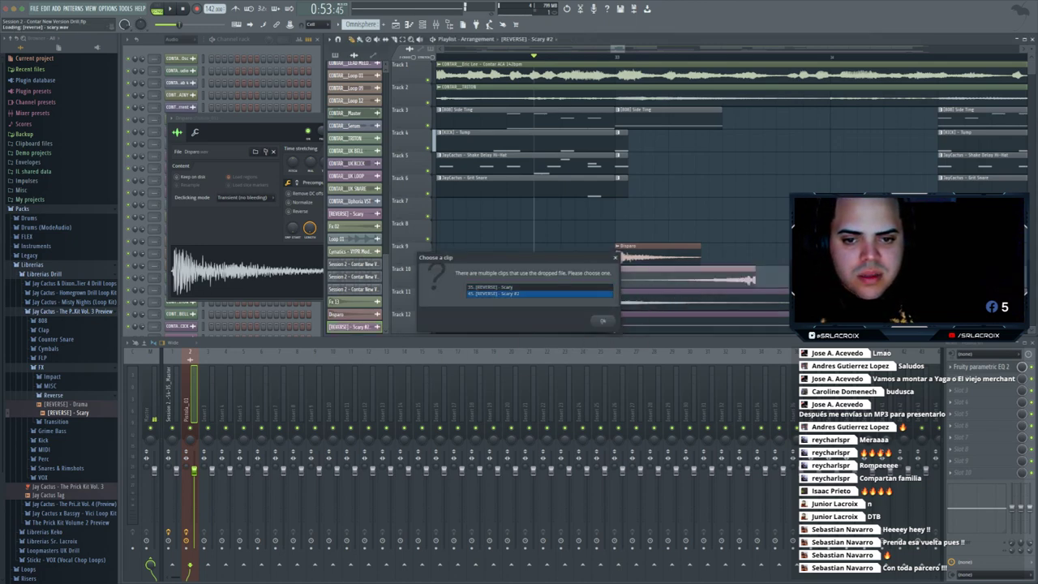
left_click(603, 320)
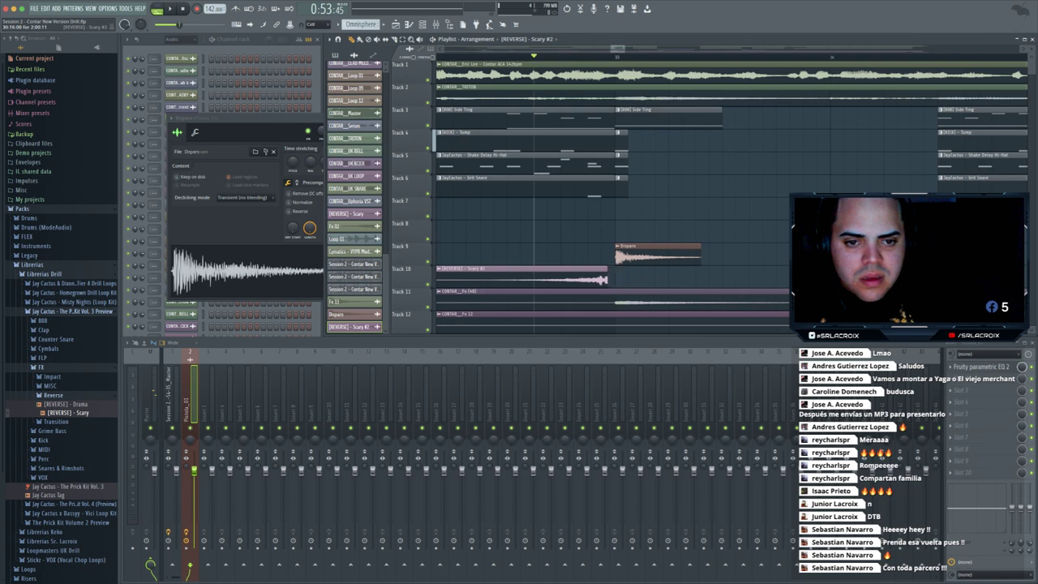
key("space")
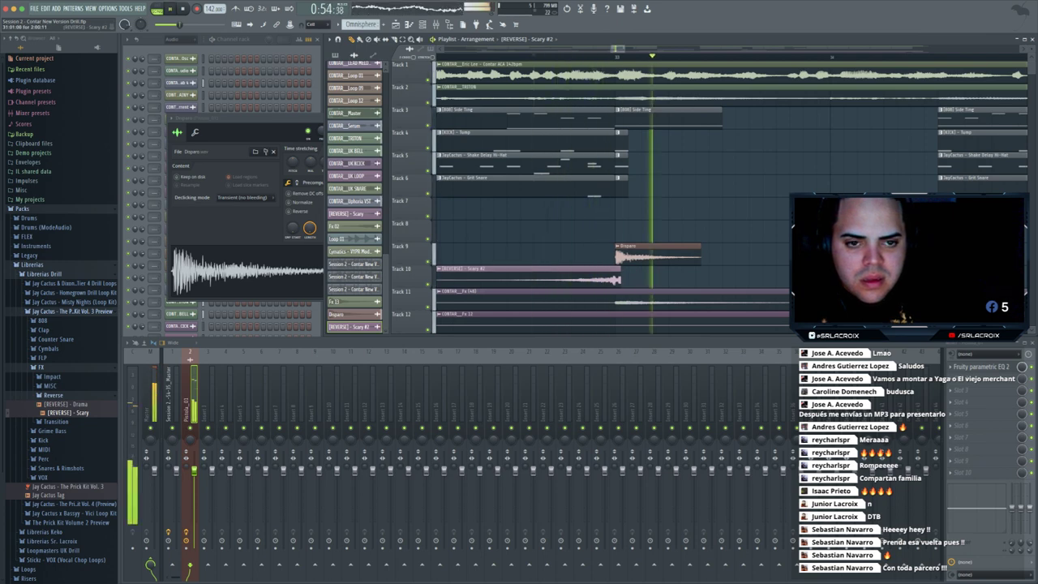
- Close the Disparo sample settings and listen through the arrangement following the gunshot, past the breakdown and into the next drum section
left_click(391, 118)
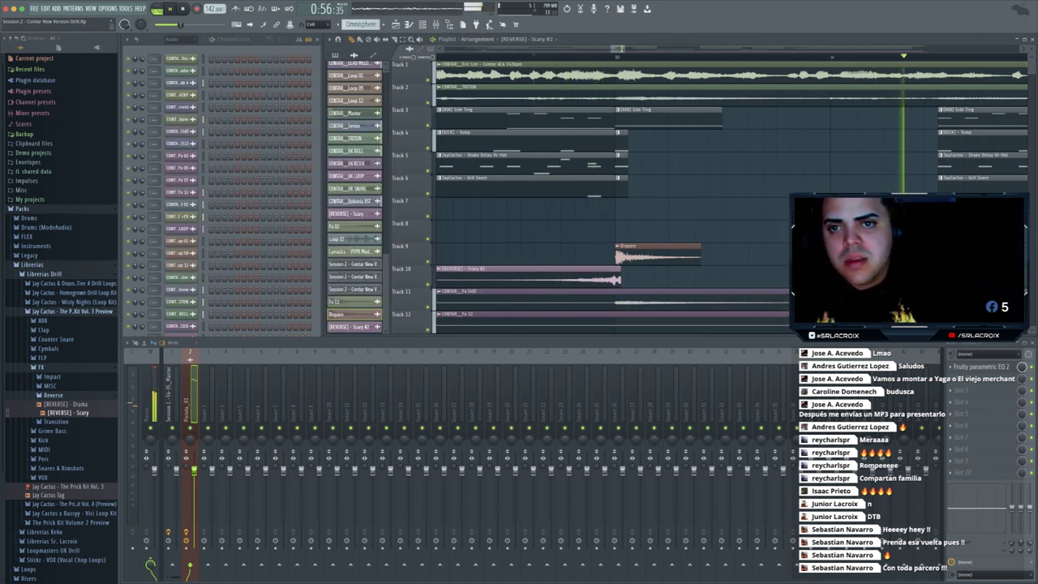
left_click_drag(628, 48, 650, 48)
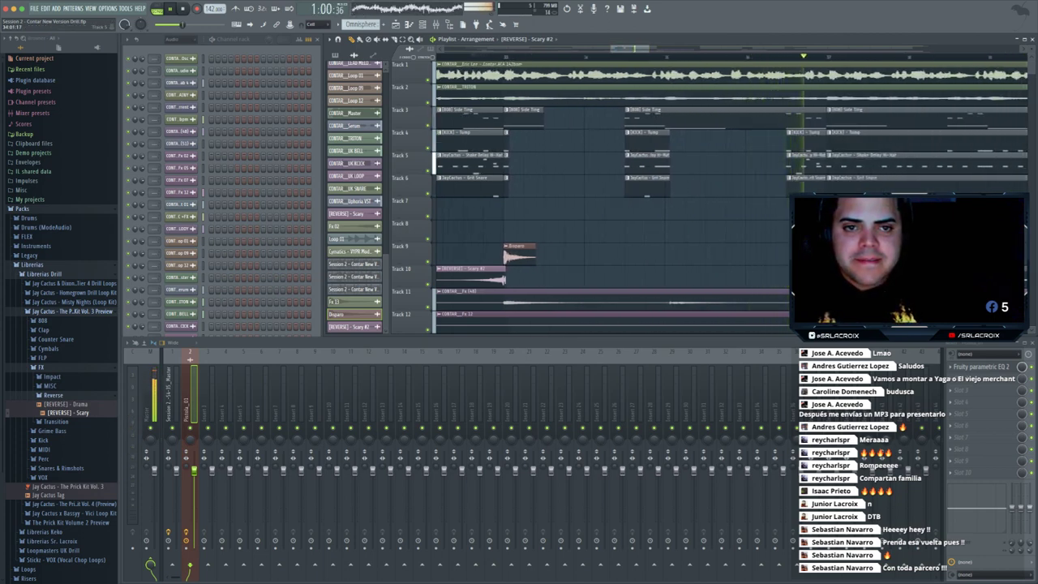
left_click_drag(649, 49, 714, 48)
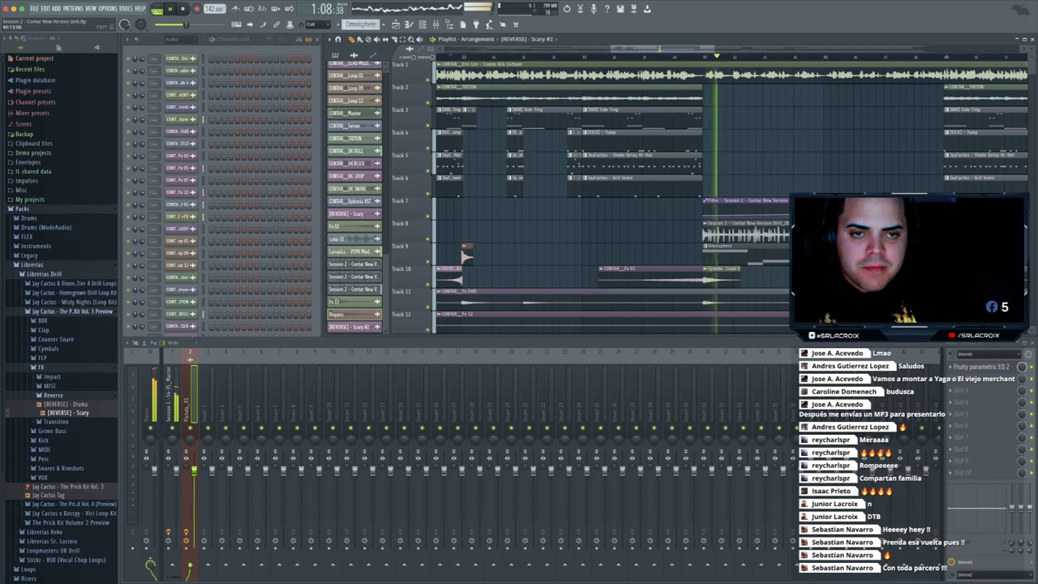
left_click_drag(698, 49, 722, 49)
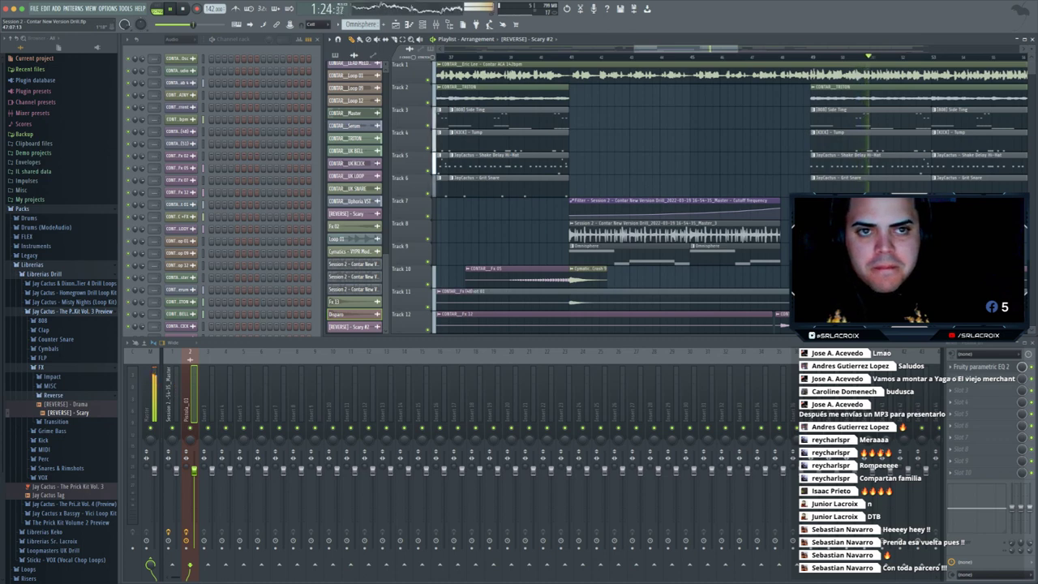
scroll(764, 194, "right", 5)
- Stop playback and open the effects and extras folder of WGS - Drill Waves (Free Drum Kit) in Librerias Sr. Lacroix
left_click(73, 311)
left_click(46, 274)
left_click(51, 292)
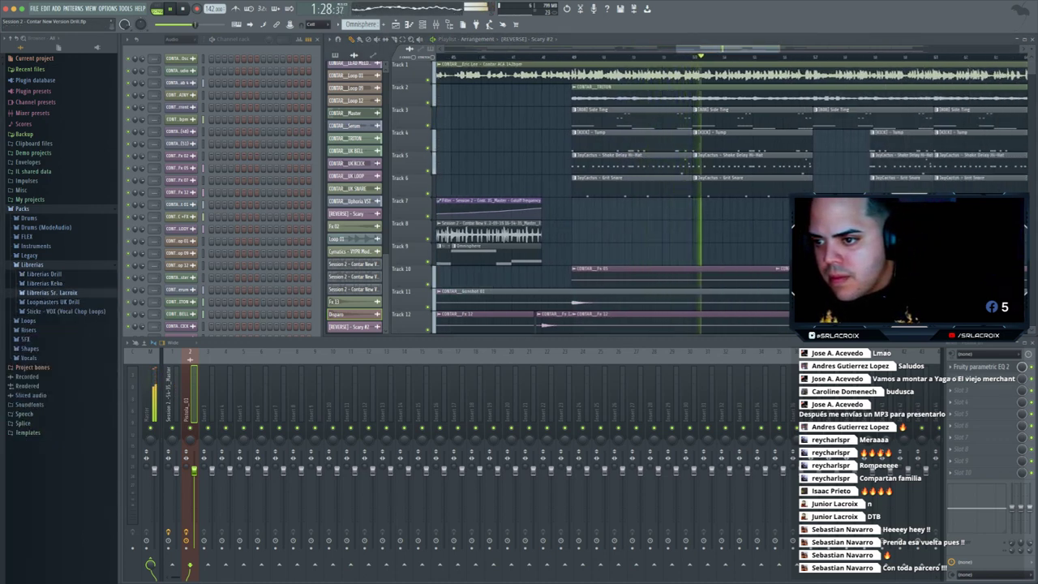
scroll(54, 294, "down", 10)
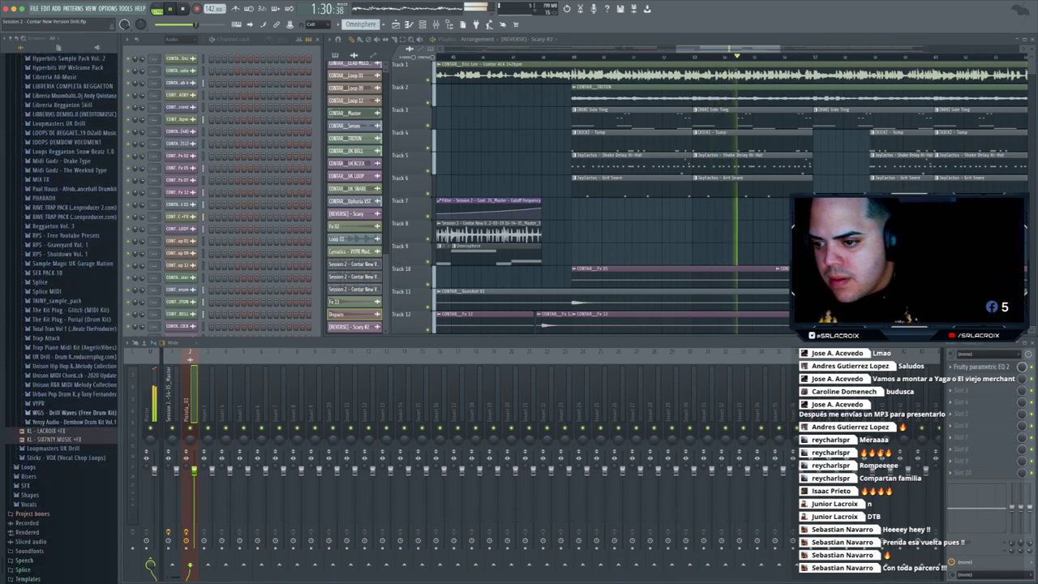
key("space")
left_click(72, 357)
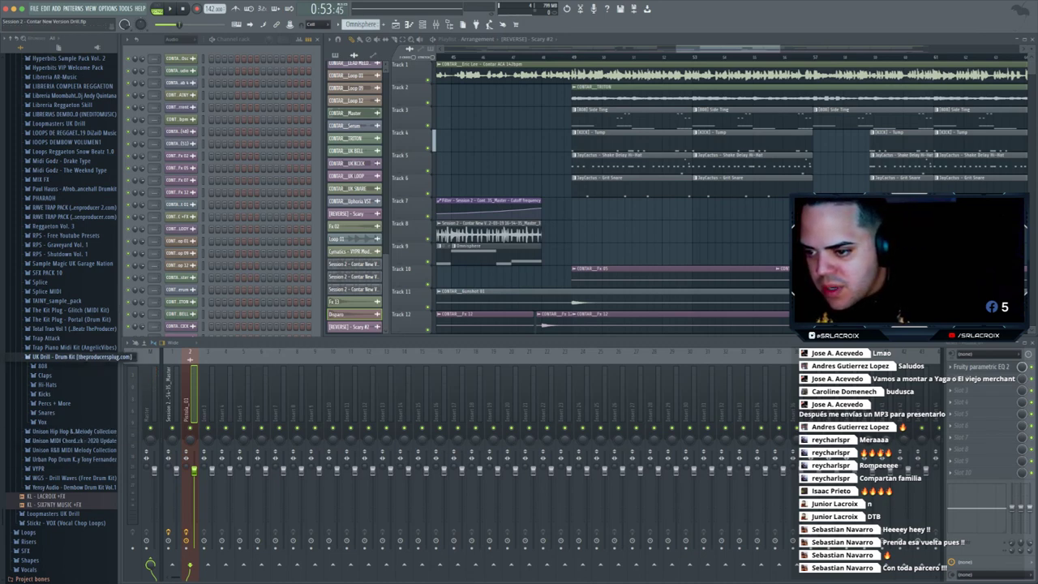
left_click(71, 357)
left_click(72, 412)
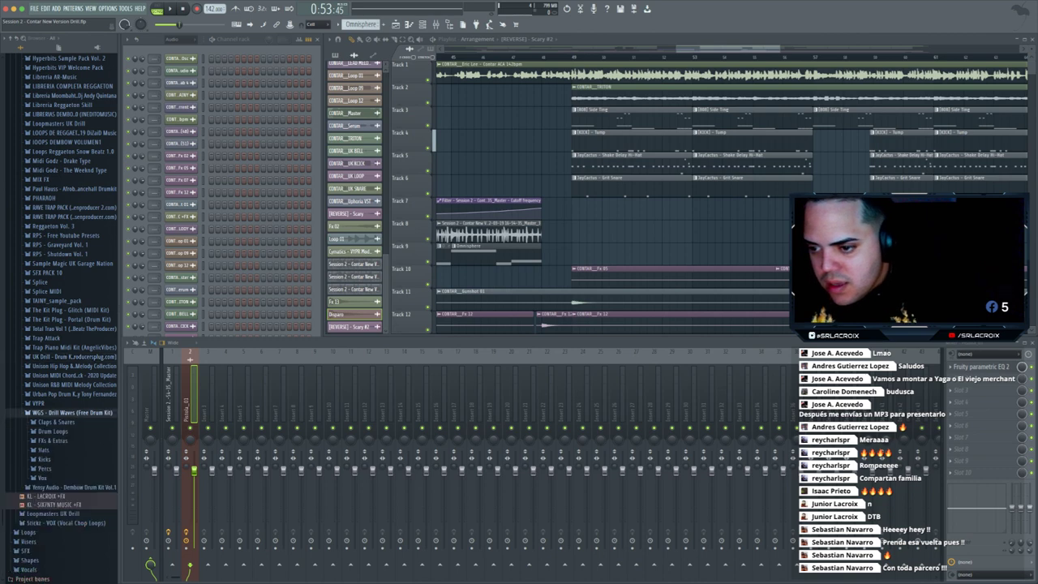
left_click(54, 440)
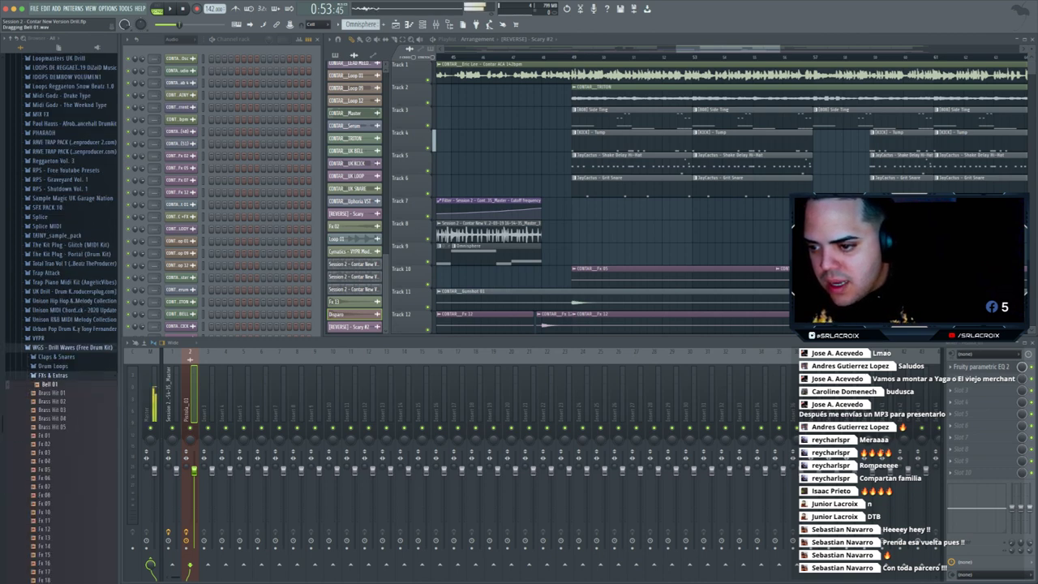
- Place the Bell 01 sample on Track 10, reverse it and align its end with the end of the breakdown clips
left_click_drag(50, 383, 531, 276)
left_click_drag(586, 212, 517, 277)
left_click(309, 233)
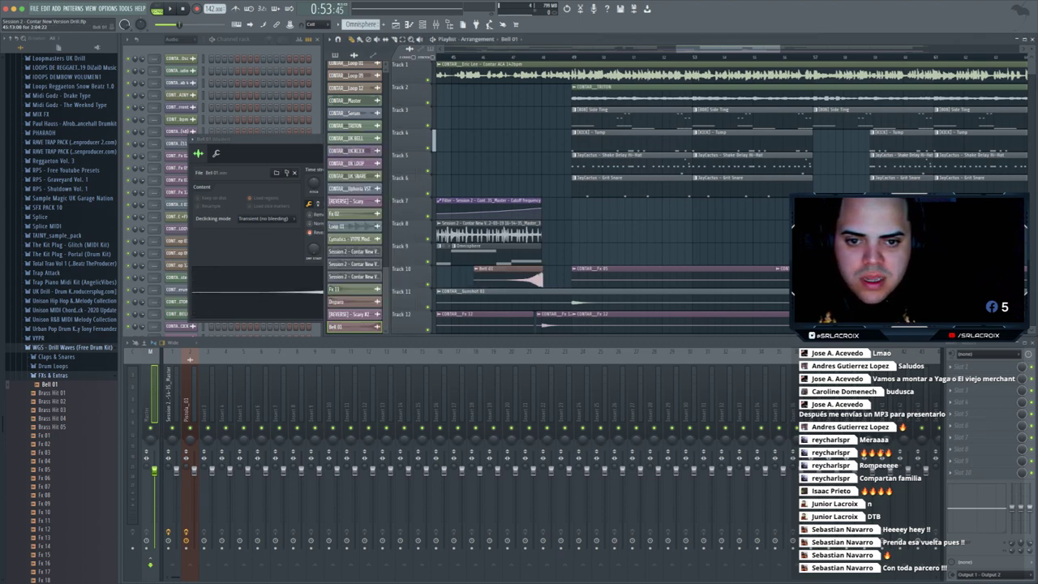
left_click_drag(780, 48, 703, 49)
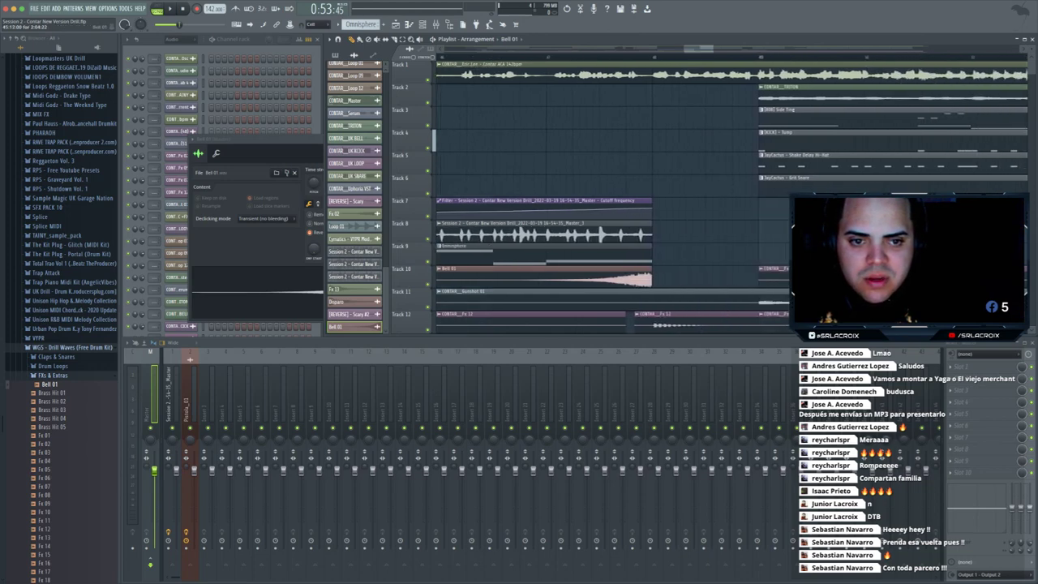
double_click(584, 278)
left_click_drag(699, 48, 687, 49)
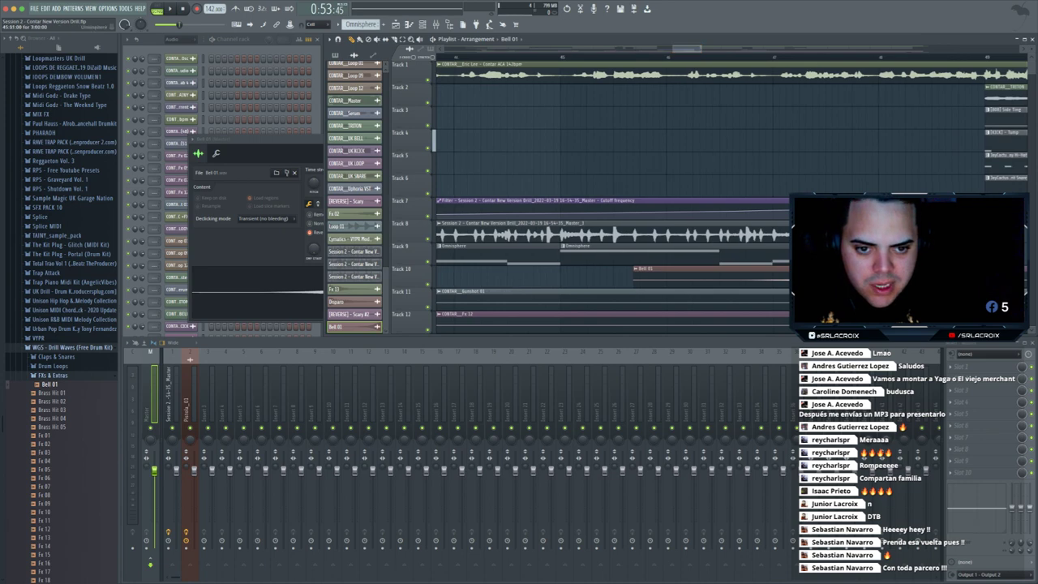
- Lower the Bell 01 channel volume, play the end of the breakdown back and close the sample's settings
left_click(258, 153)
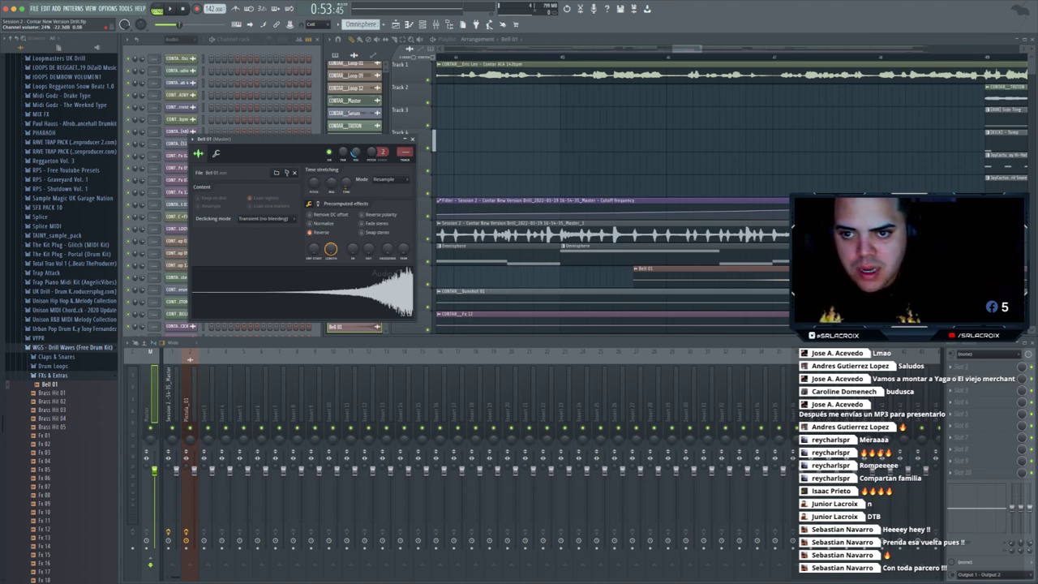
key("space")
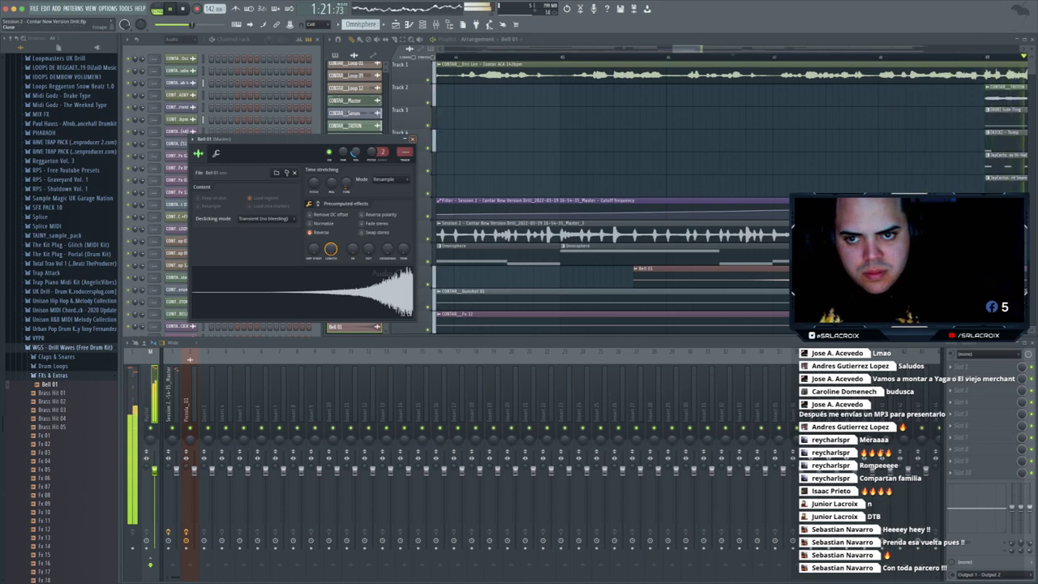
left_click(412, 138)
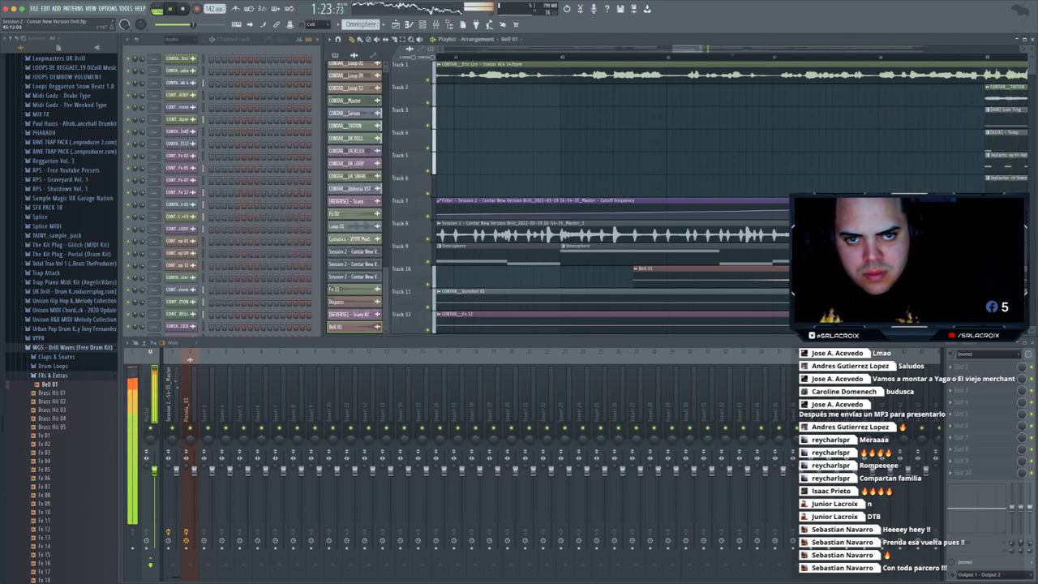
scroll(519, 243, "down", 5)
key("space")
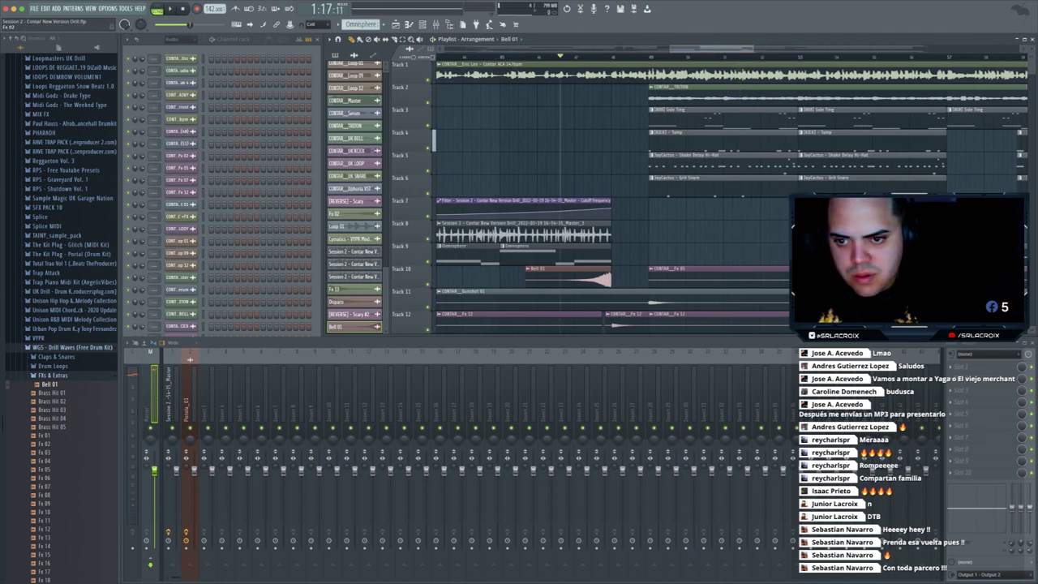
scroll(351, 251, "up", 2)
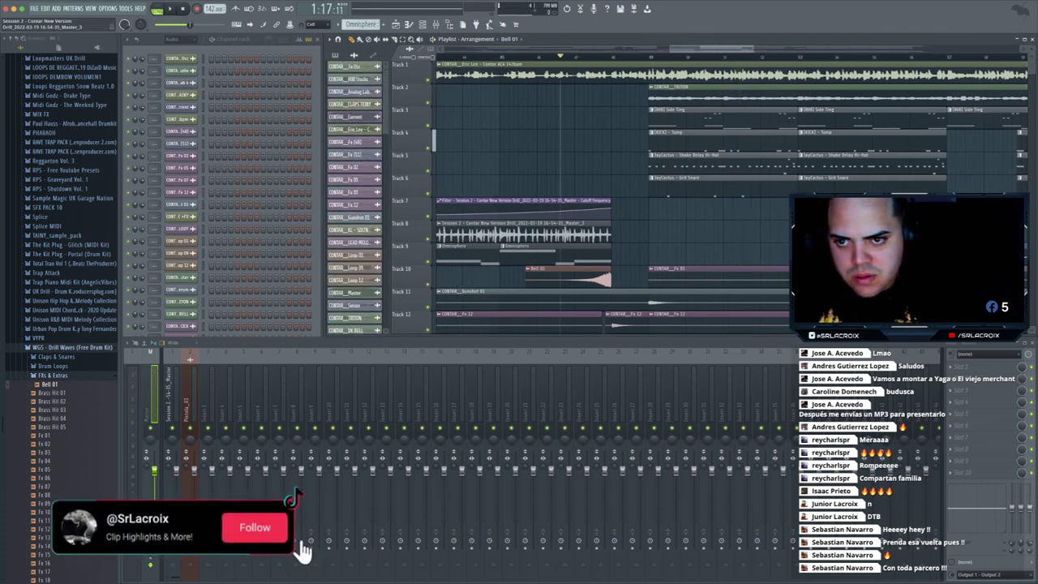
- Place the Cymatics - VYPR Modern Crash 9 sample at bar 49 in place of the CONTAR__Fx 05 clip and play the section back
scroll(354, 195, "down", 2)
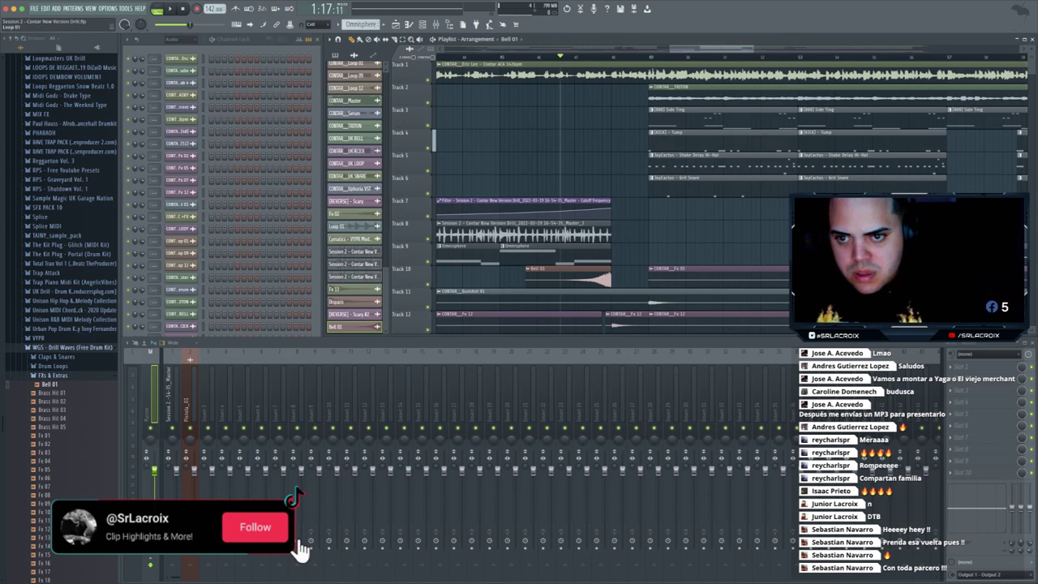
left_click(350, 239)
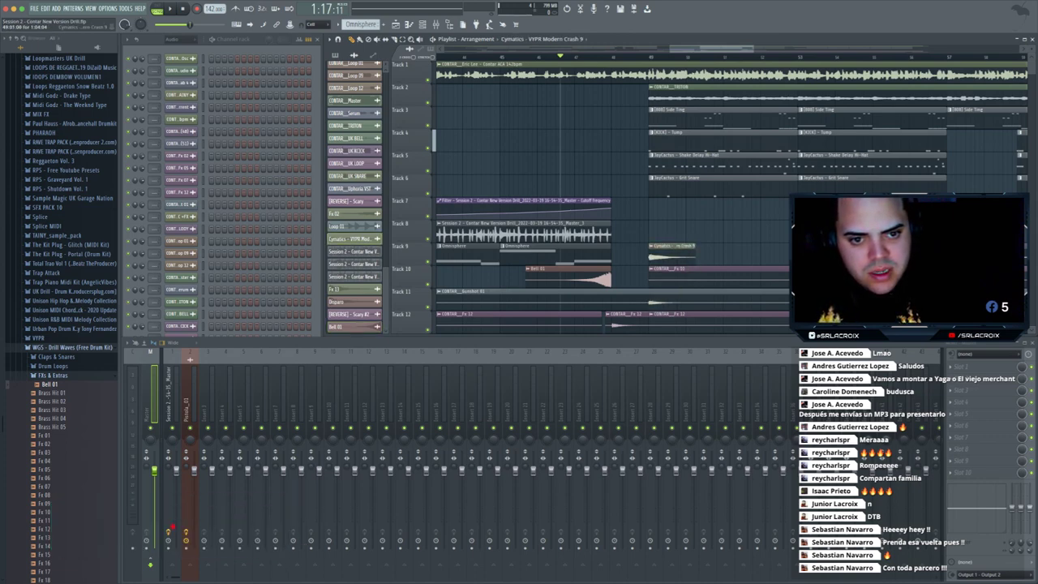
right_click(680, 278)
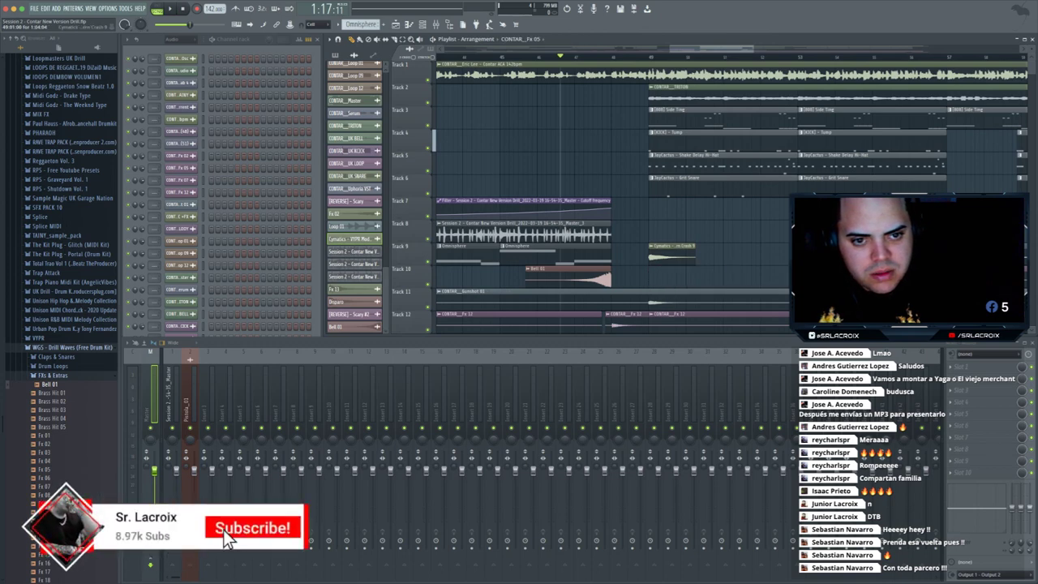
key("space")
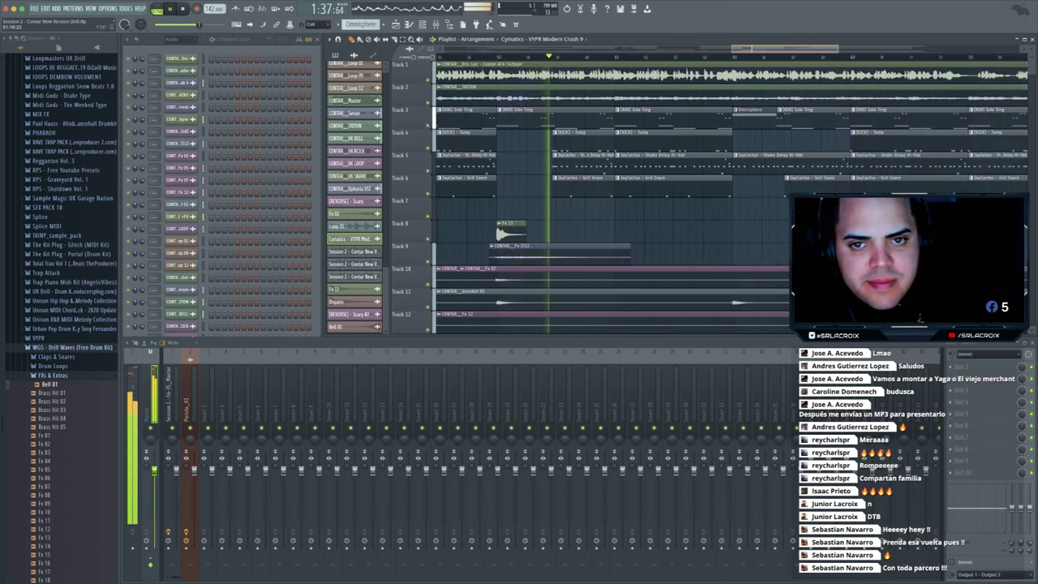
key("space")
- Check the Fx 13 sample's settings and remove its clip from Track 8 at the drum drop-out around bar 57
left_click_drag(825, 49, 781, 48)
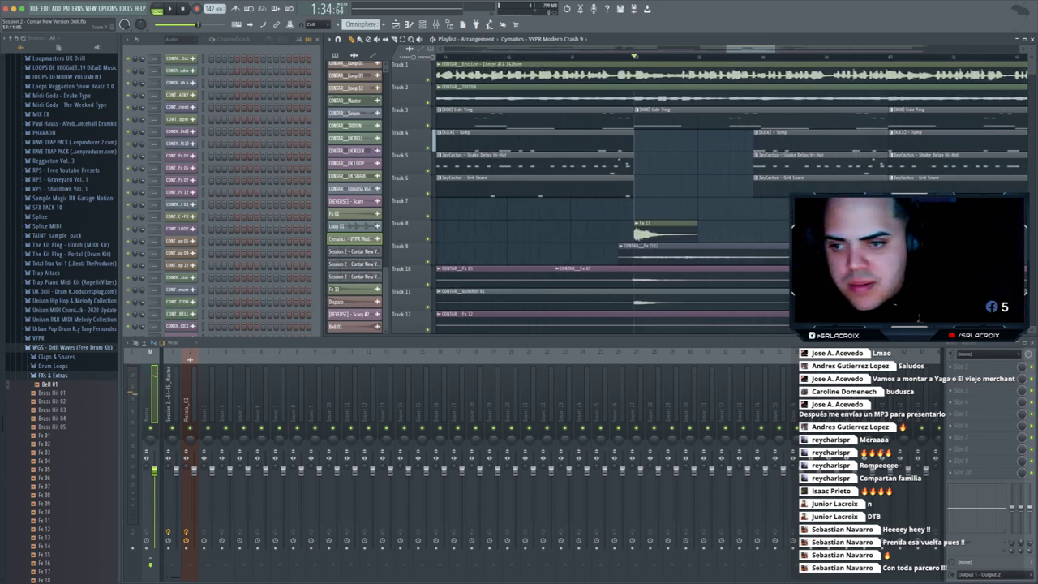
left_click(345, 289)
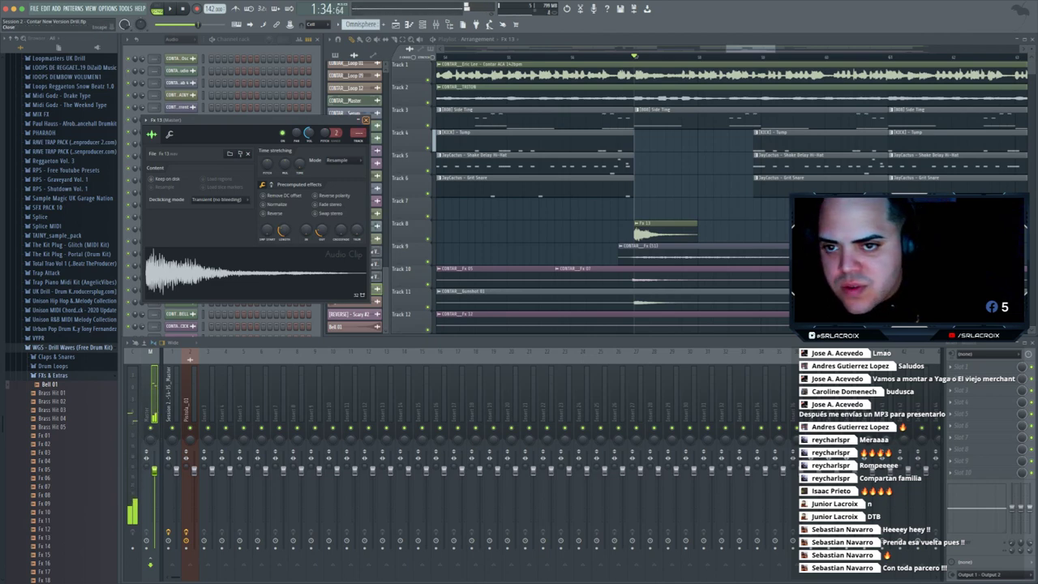
left_click(366, 120)
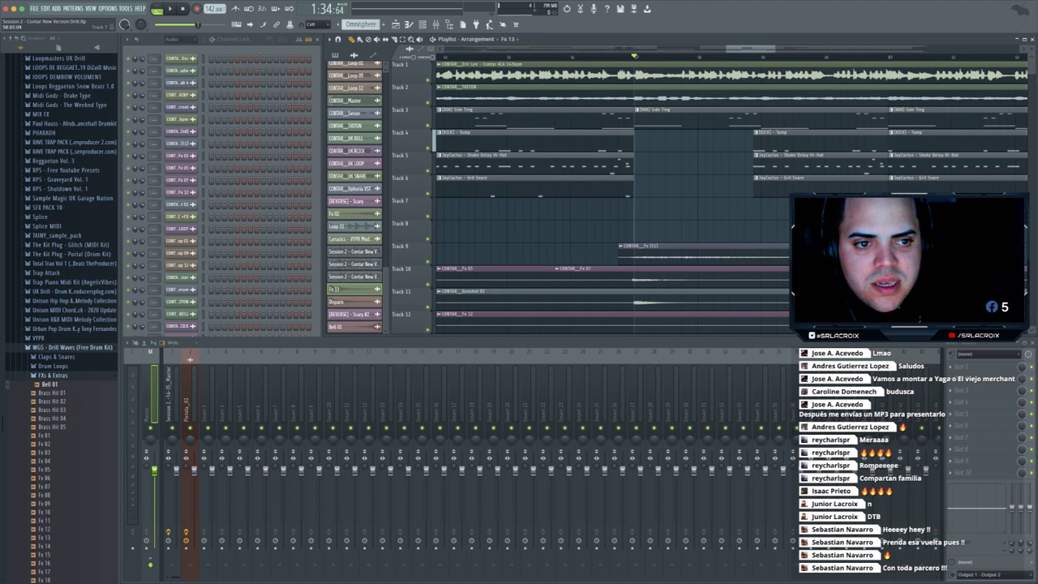
- Copy the short [KICK] - Tump hit from the bar 33 drop-out to the start of the bar 57 drop-out and play it back
scroll(631, 162, "left", 15)
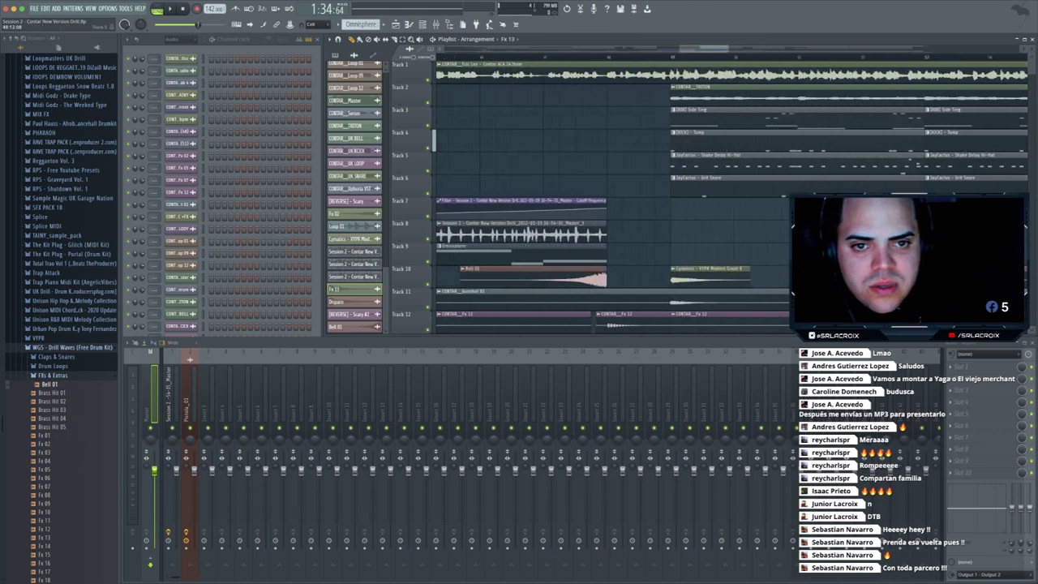
scroll(609, 162, "left", 5)
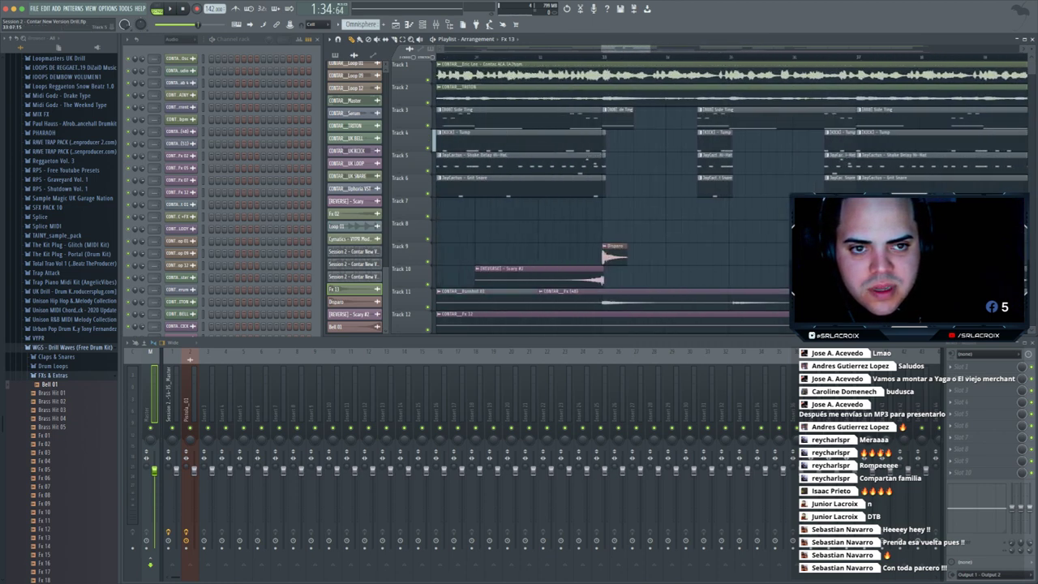
left_click(604, 141)
scroll(640, 130, "right", 15)
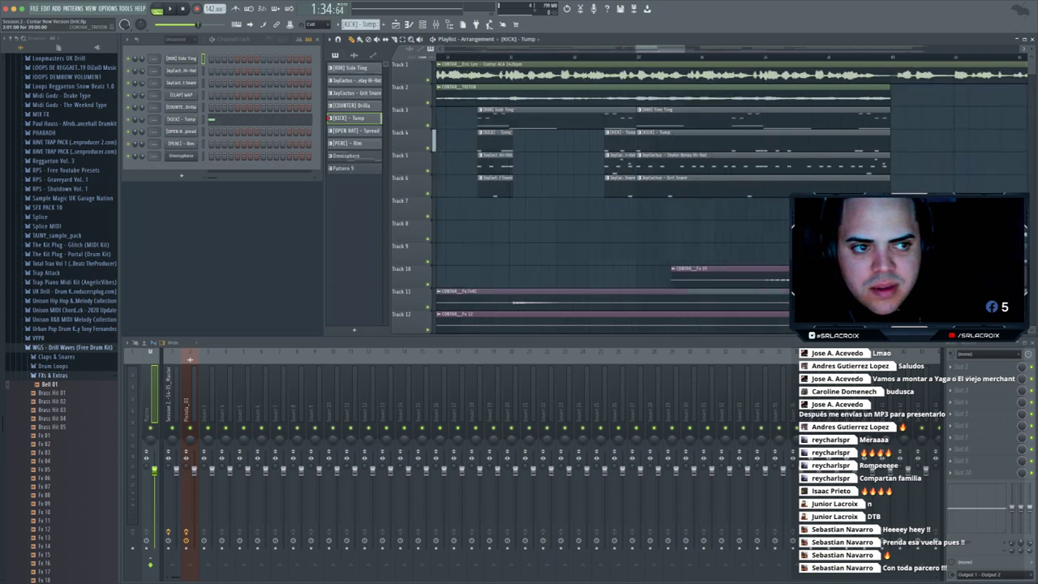
scroll(608, 162, "right", 4)
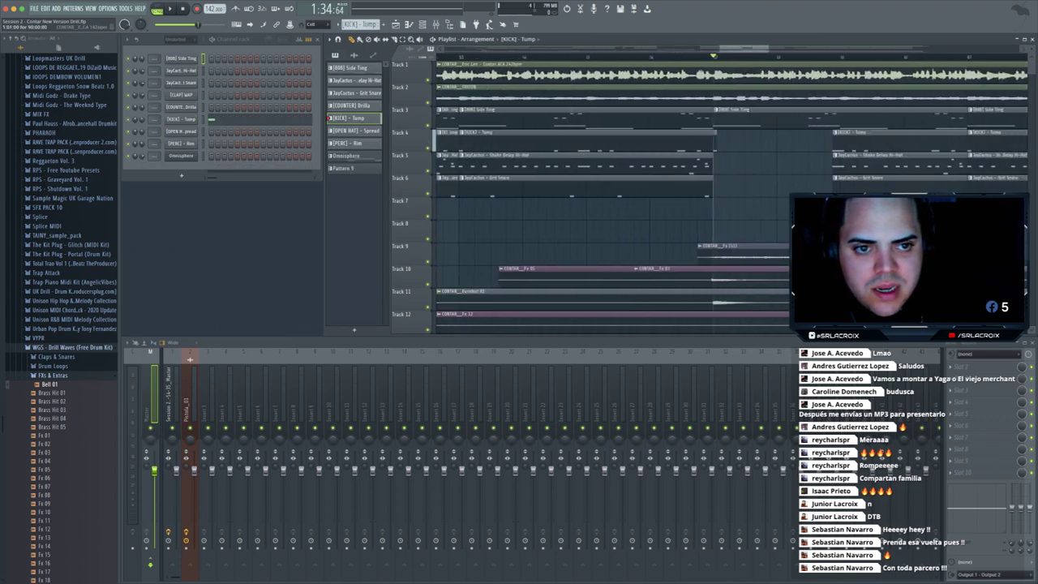
key("space")
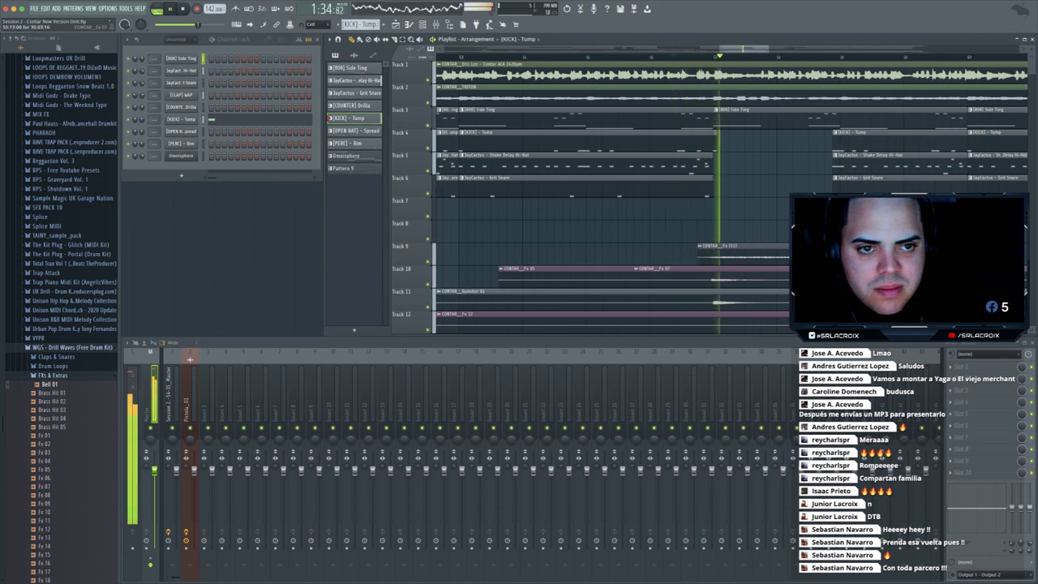
key("space")
- Place the Cymatics - VYPR Modern Crash 9 sample on Track 8 at the start of the bar 57 drop-out and listen through the arrangement
left_click(353, 55)
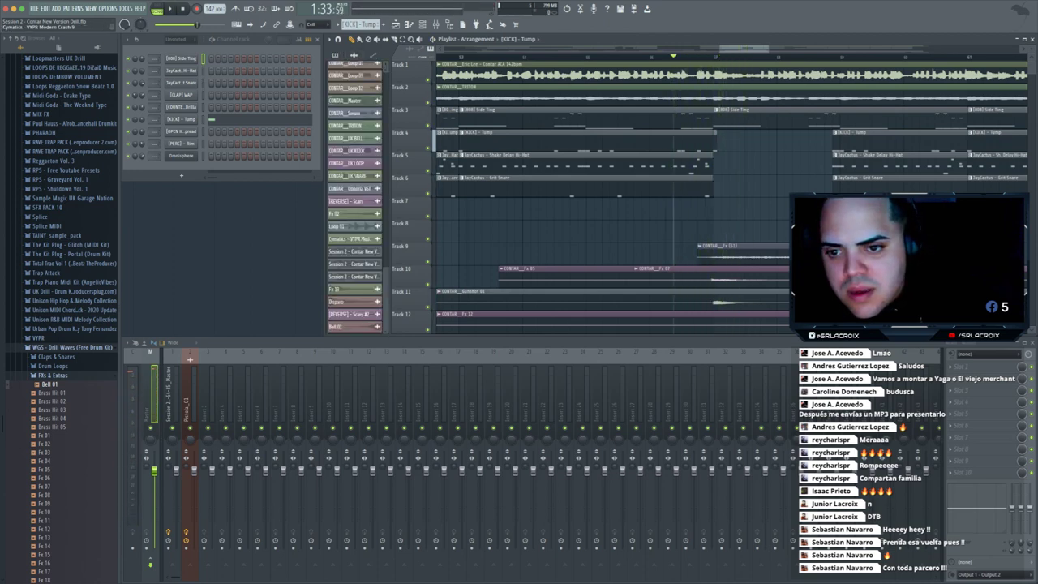
left_click(350, 238)
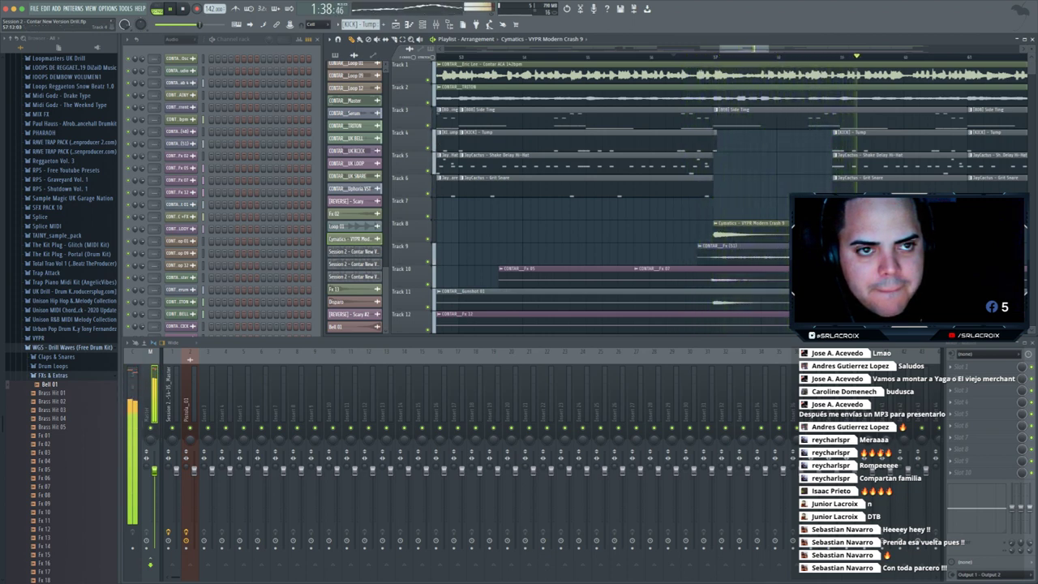
left_click_drag(768, 49, 929, 48)
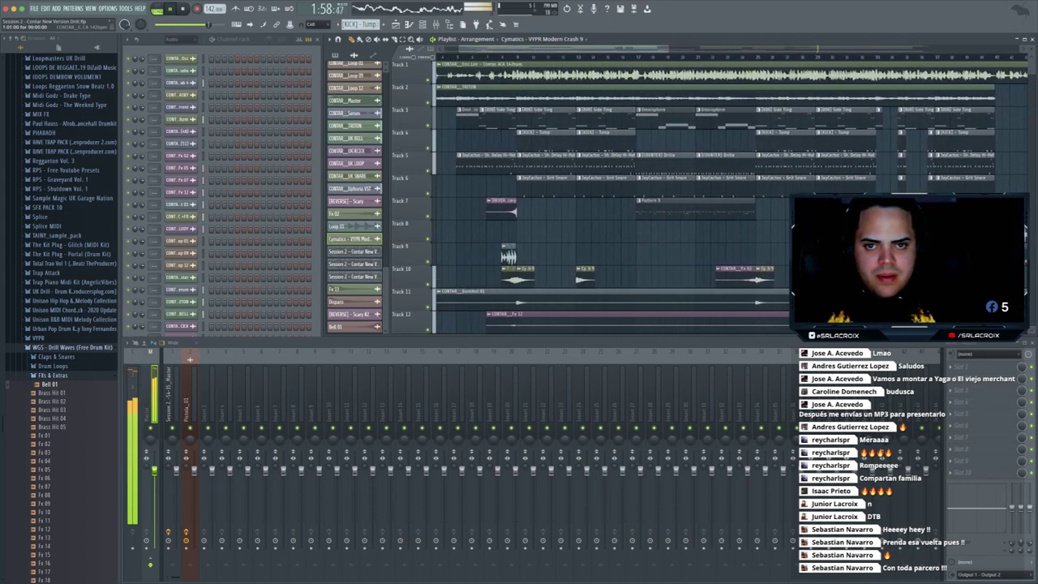
left_click(513, 58)
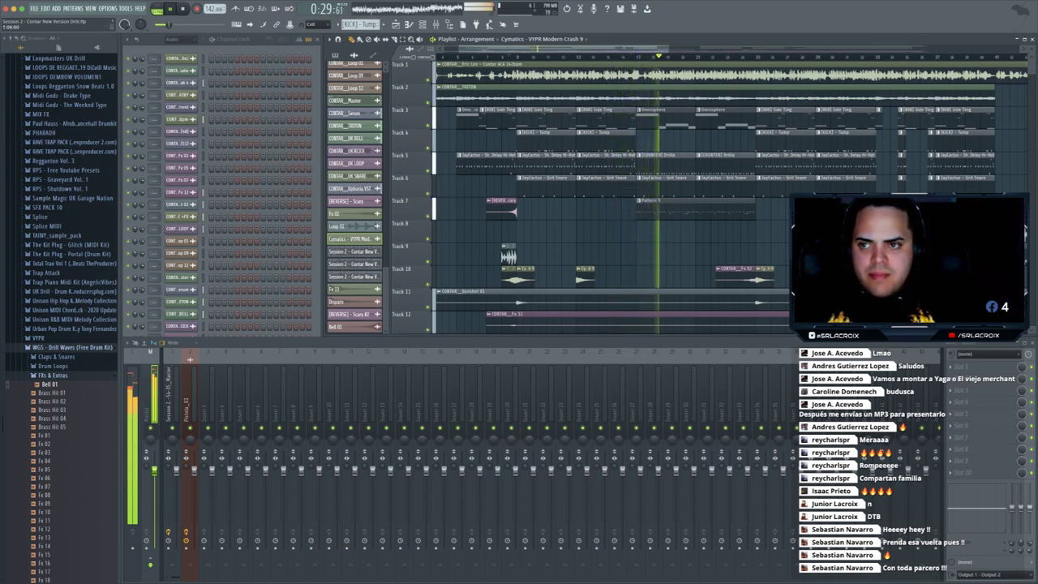
key("space")
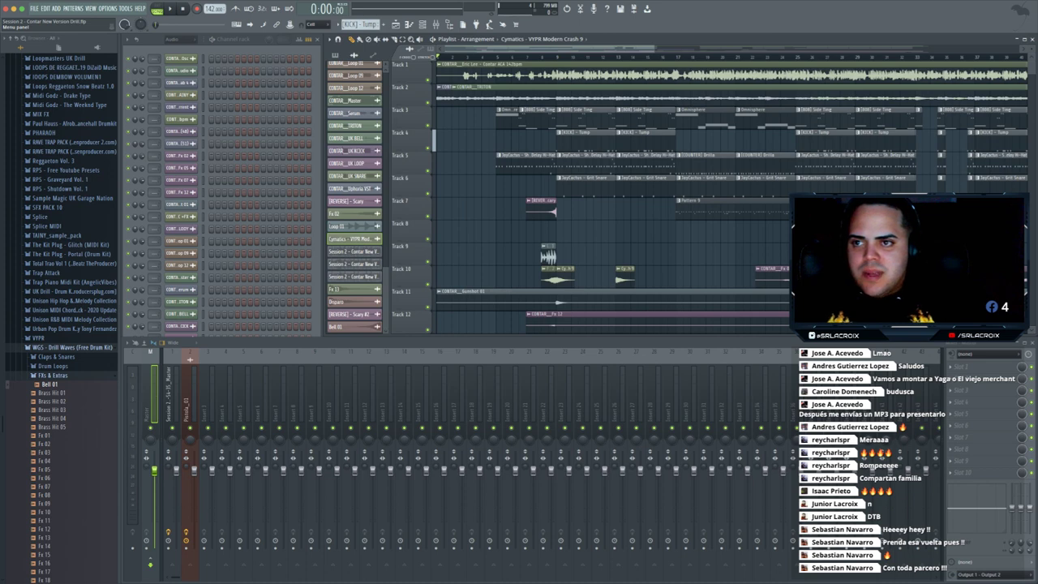
- Purge the unused audio clips from the project
left_click(126, 8)
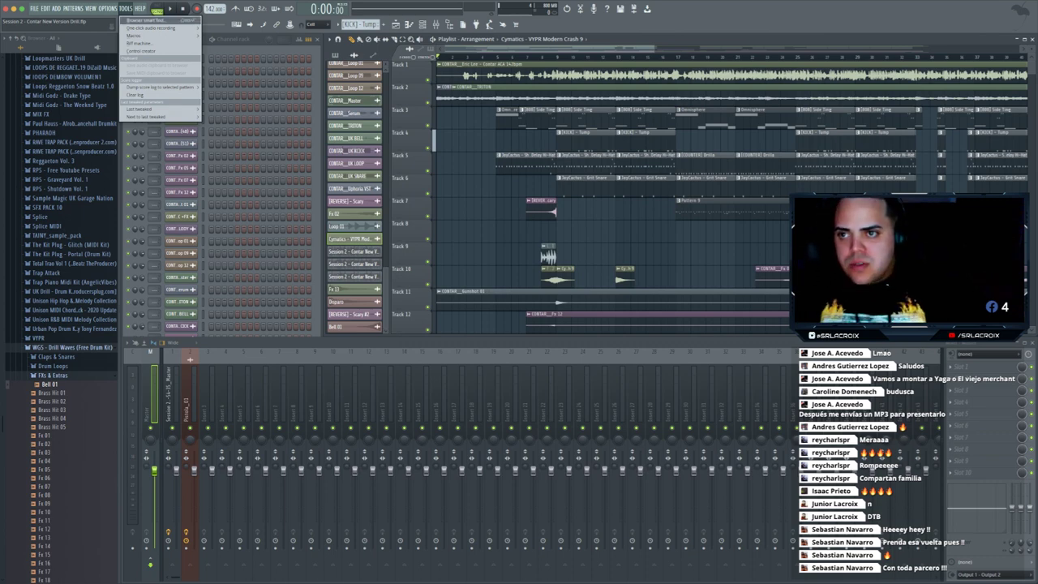
mouse_move(136, 36)
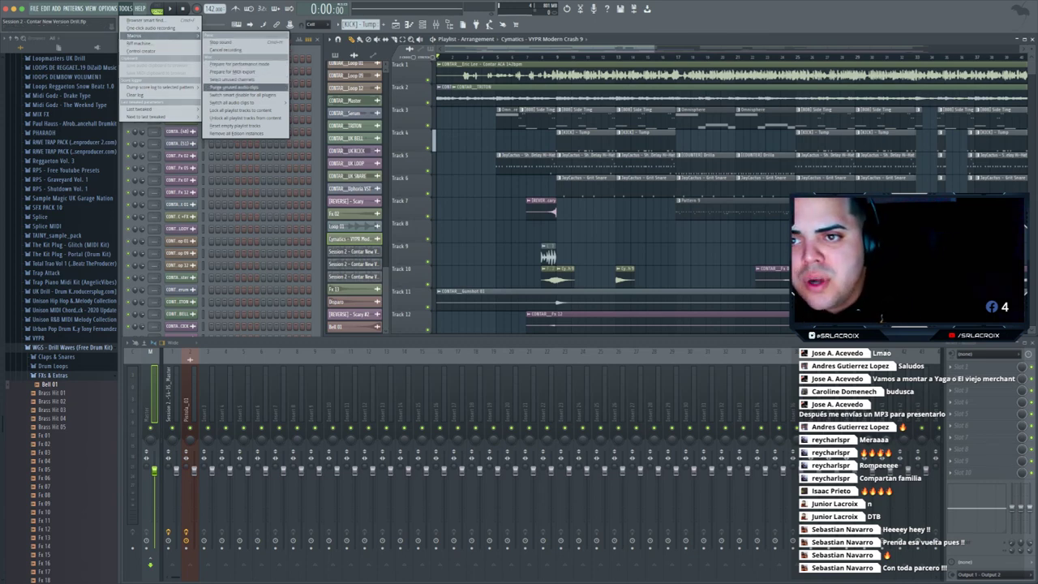
left_click(239, 86)
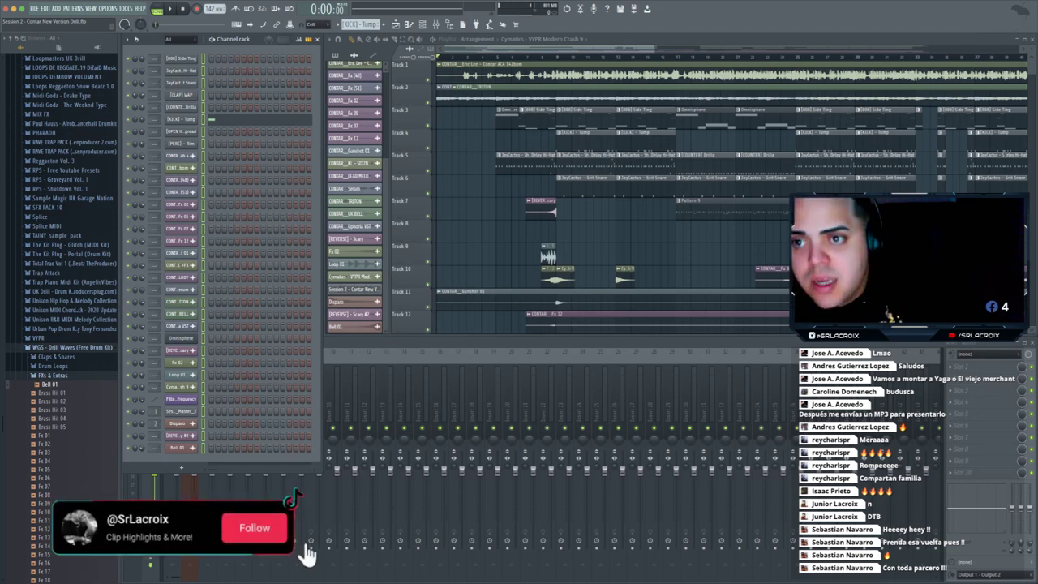
- Route all selected channels to their own individual mixer tracks and bring the mixer to the front
key("super+shift+l")
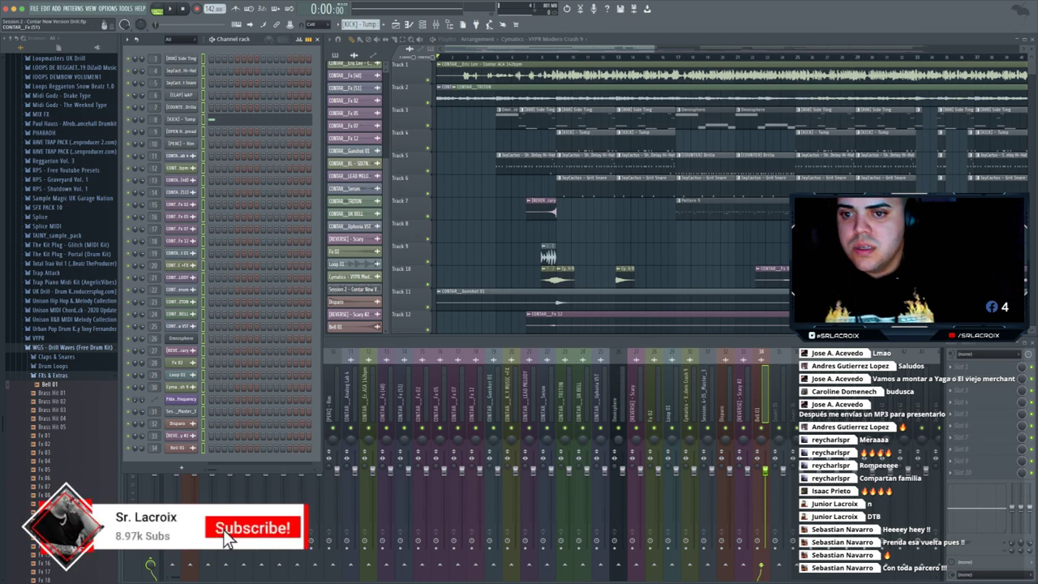
key("F9")
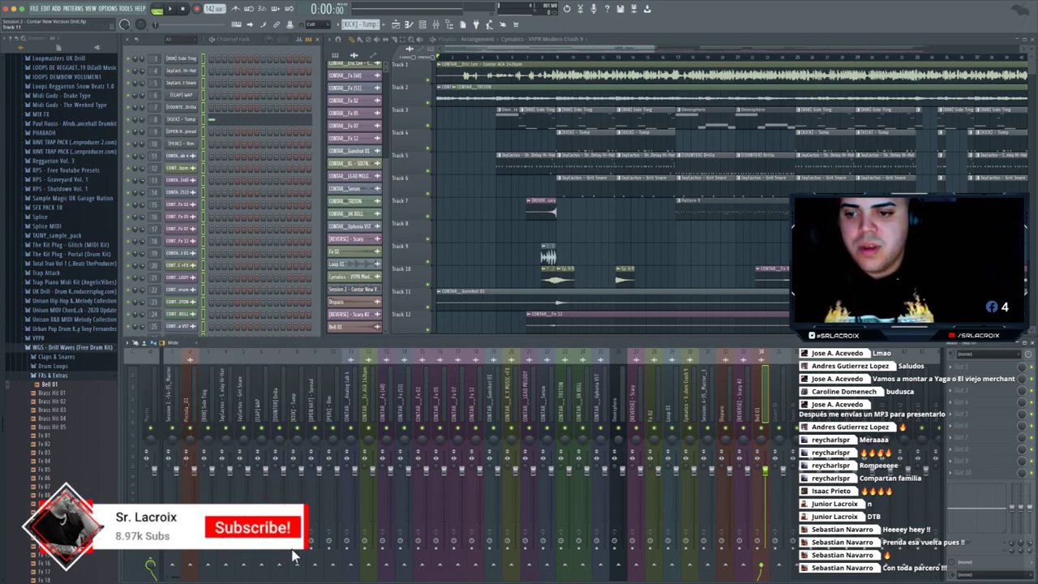
key("F6")
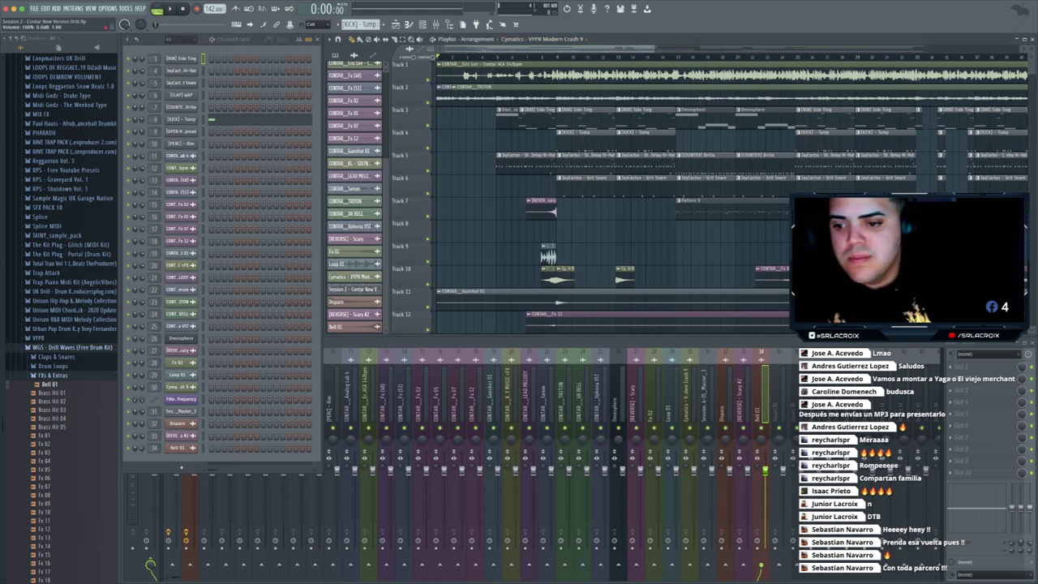
key("F9")
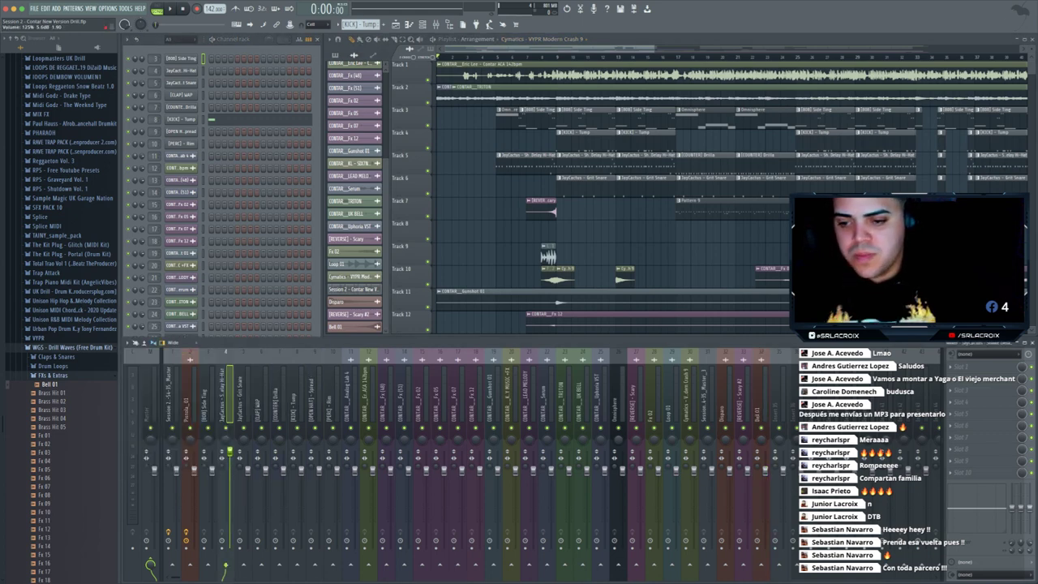
key("F6")
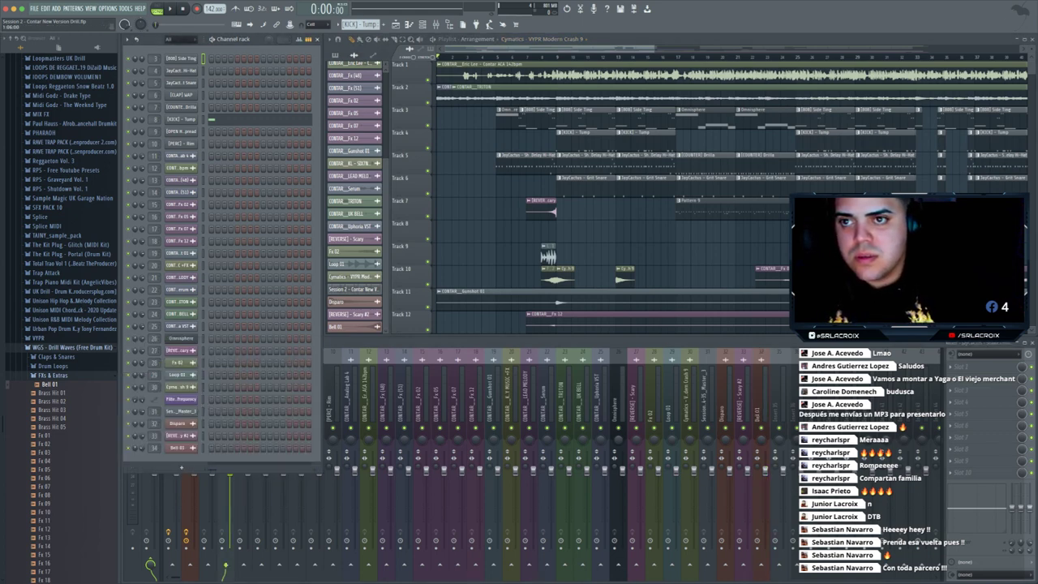
key("F9")
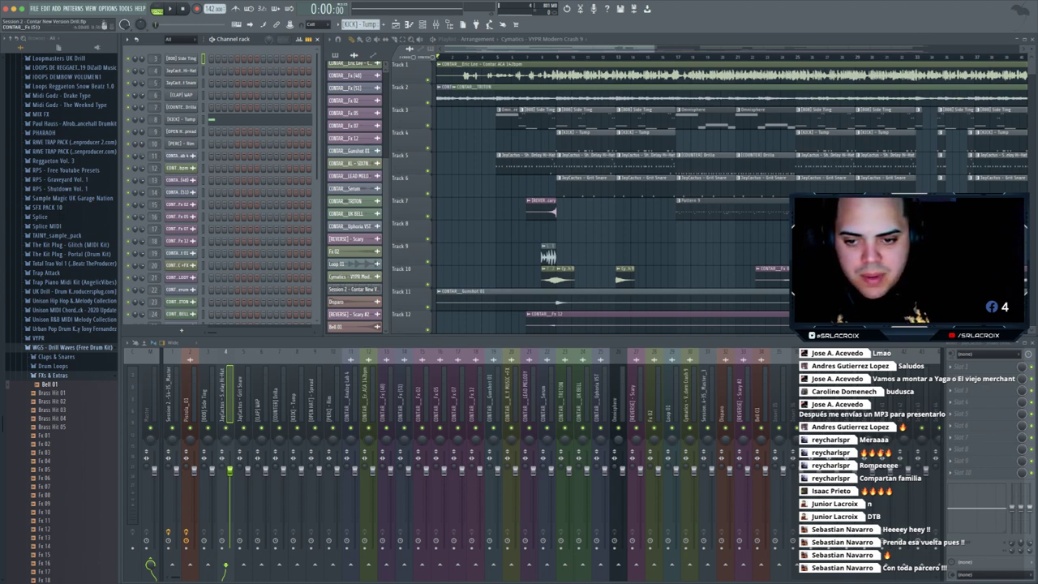
- Play the song from the start and lower the mixer faders: Serum to 75%, Euphoria VST, and [808] Side Ting to 78%
left_click(368, 396)
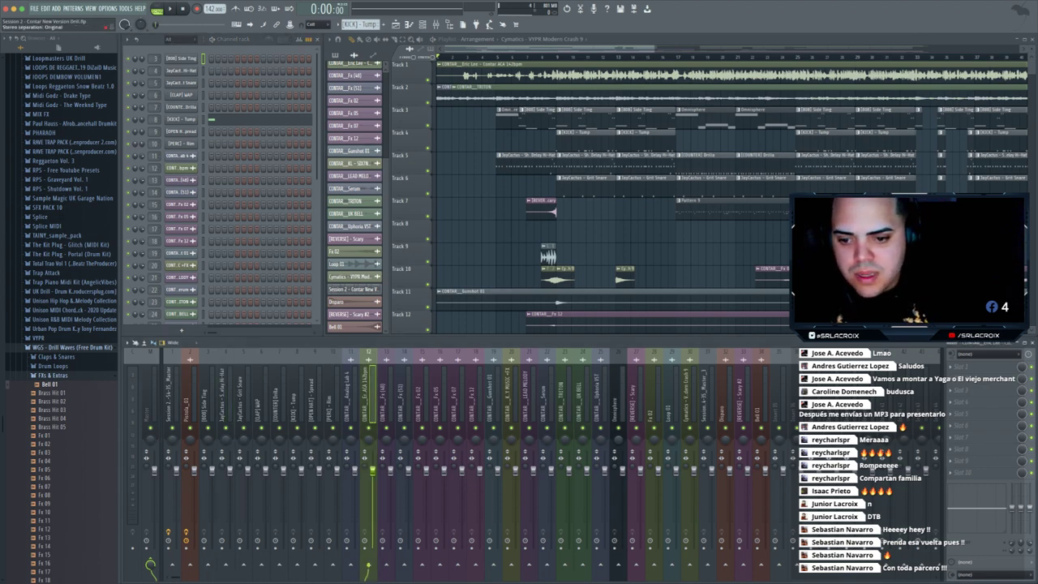
key("space")
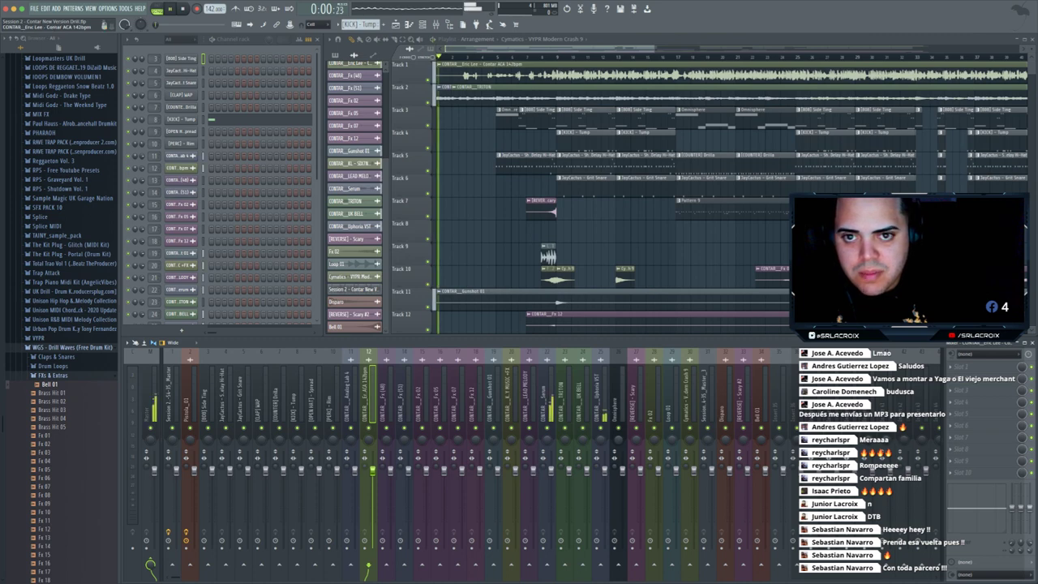
left_click_drag(551, 470, 551, 473)
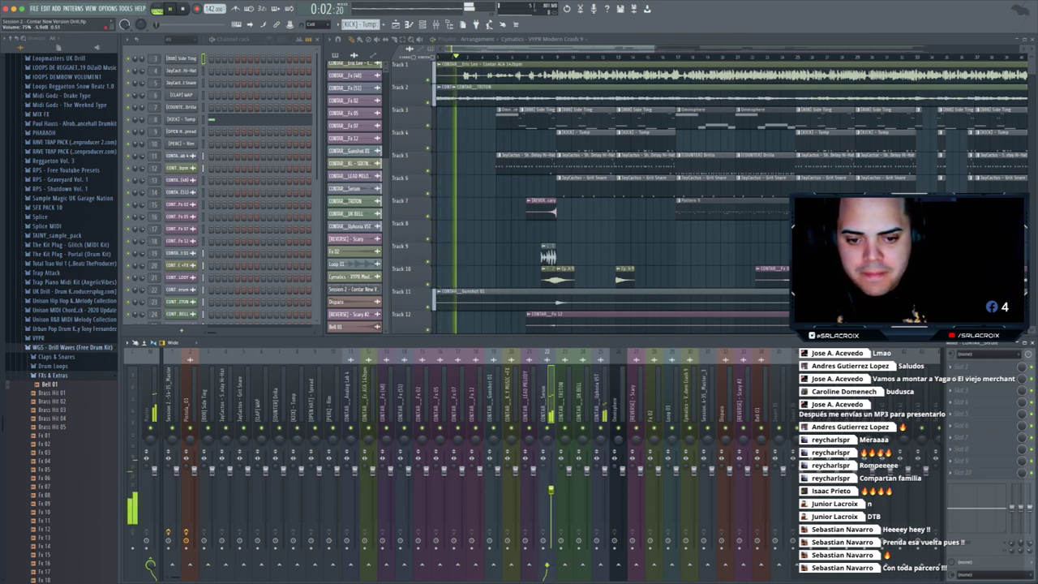
left_click(600, 568)
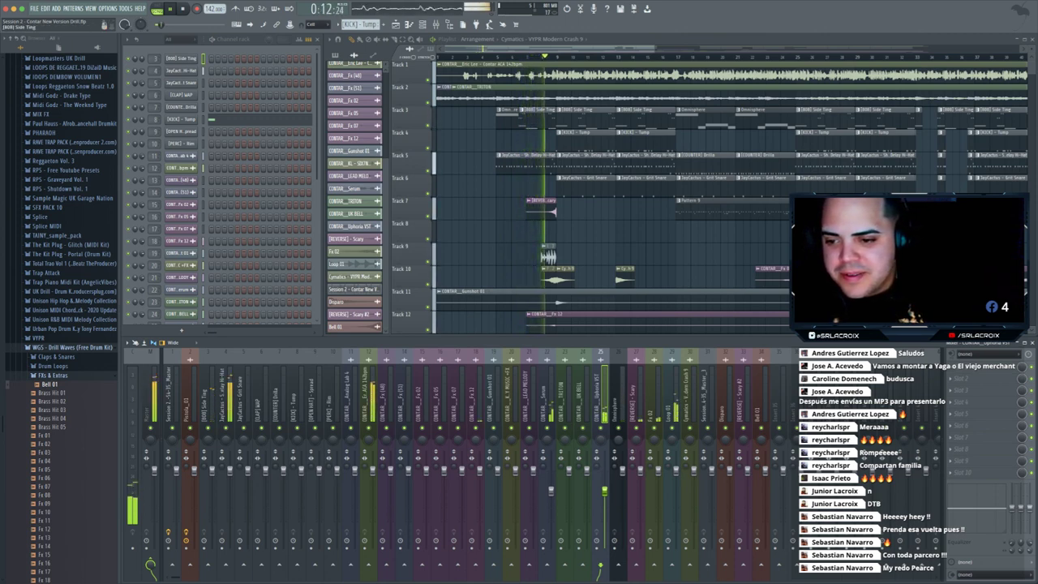
left_click(209, 564)
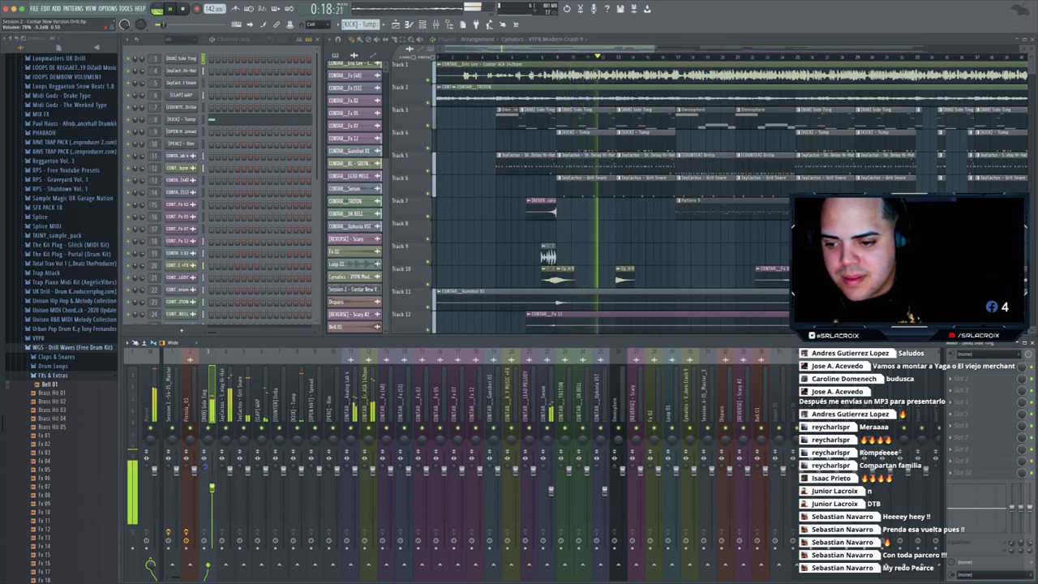
key("space")
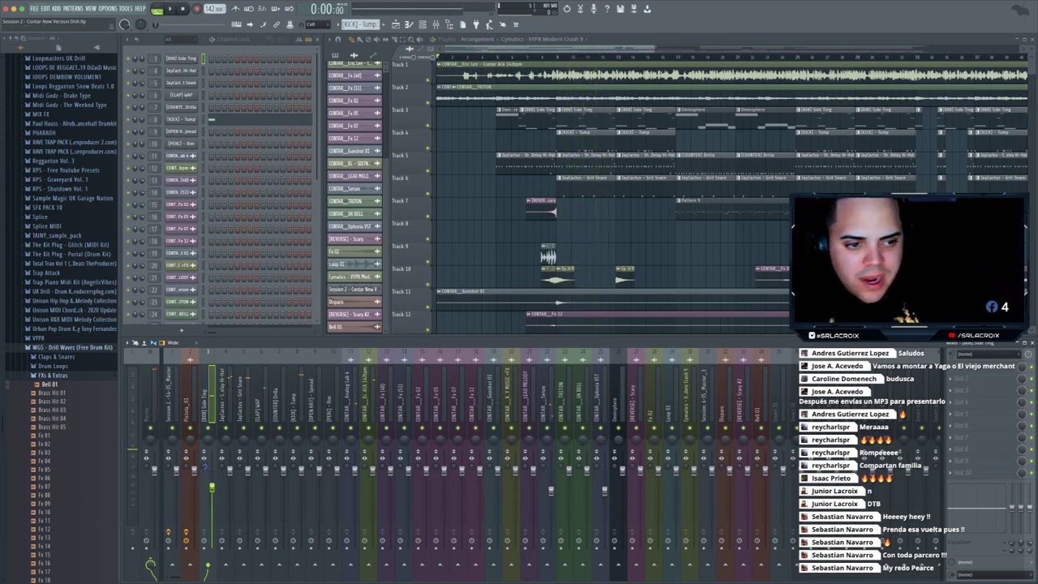
- Insert the Waves RBass Mono plugin in the first effect slot of the [808] Side Ting mixer track
left_click(951, 367)
mouse_move(960, 377)
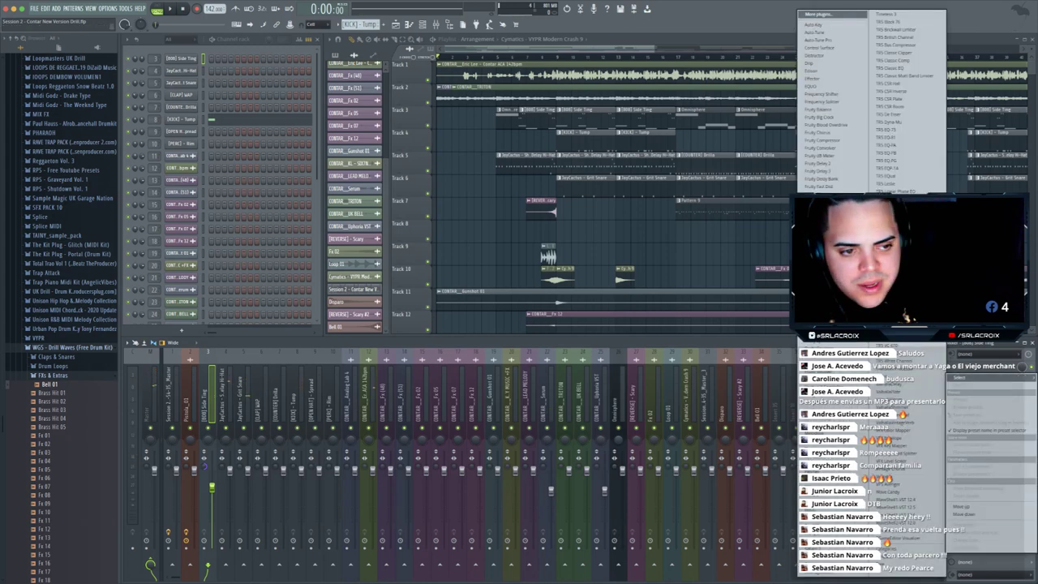
left_click(907, 523)
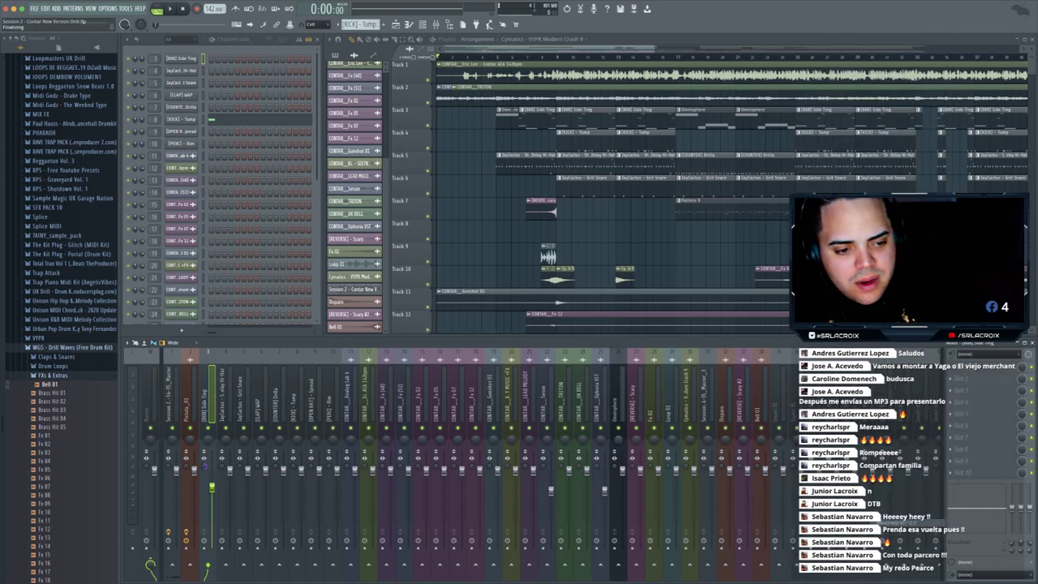
left_click(194, 90)
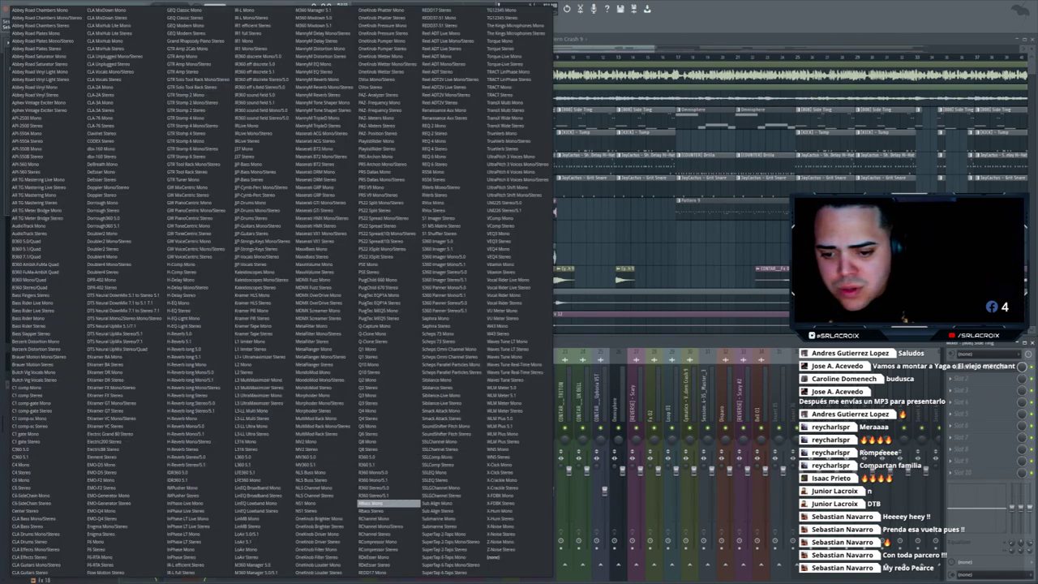
left_click(389, 503)
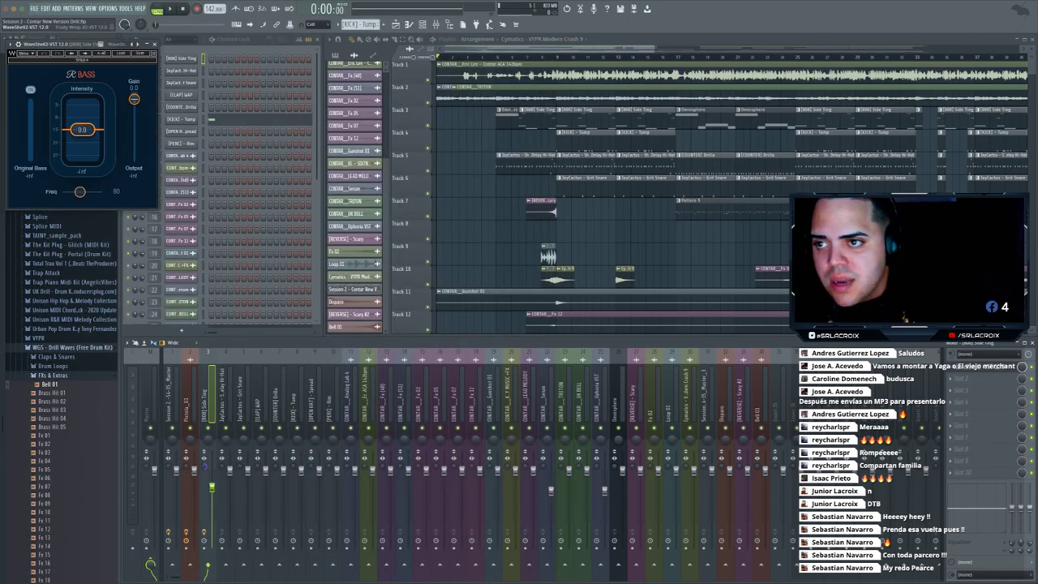
- Load the 808 Sub artist preset by Gil Norton in RBass
left_click_drag(81, 42, 263, 172)
left_click(302, 182)
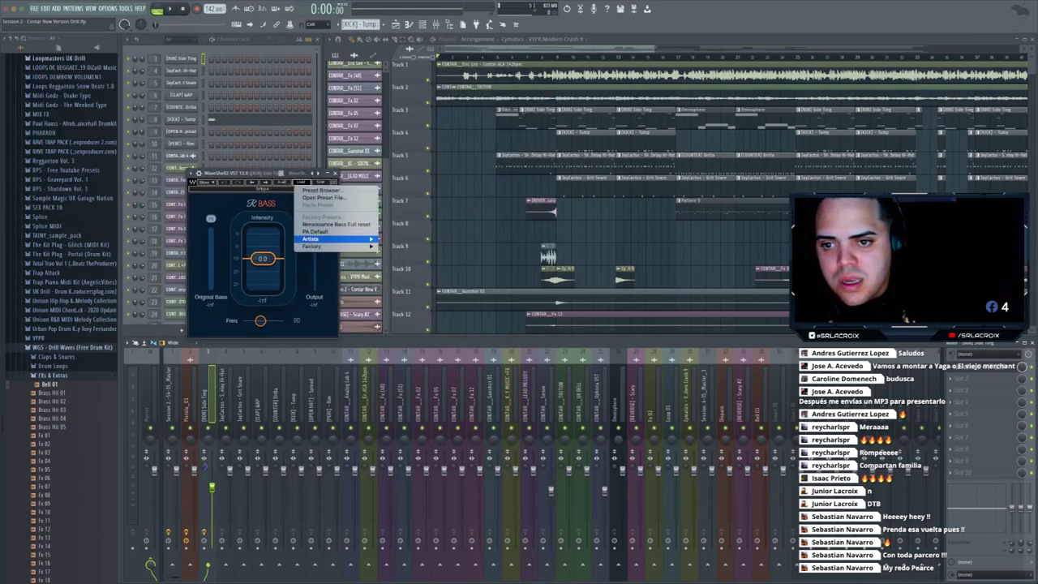
mouse_move(341, 240)
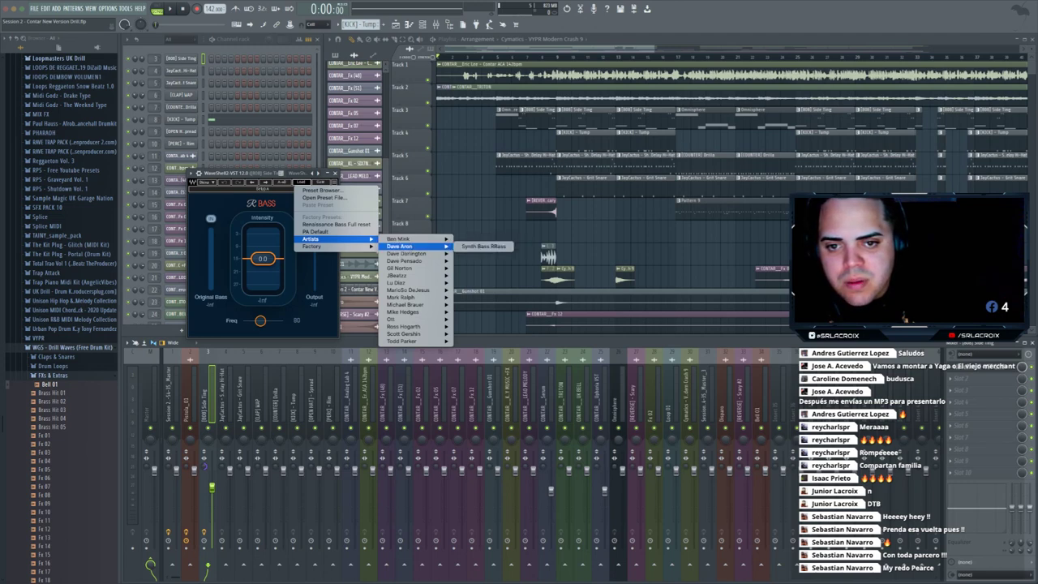
mouse_move(405, 253)
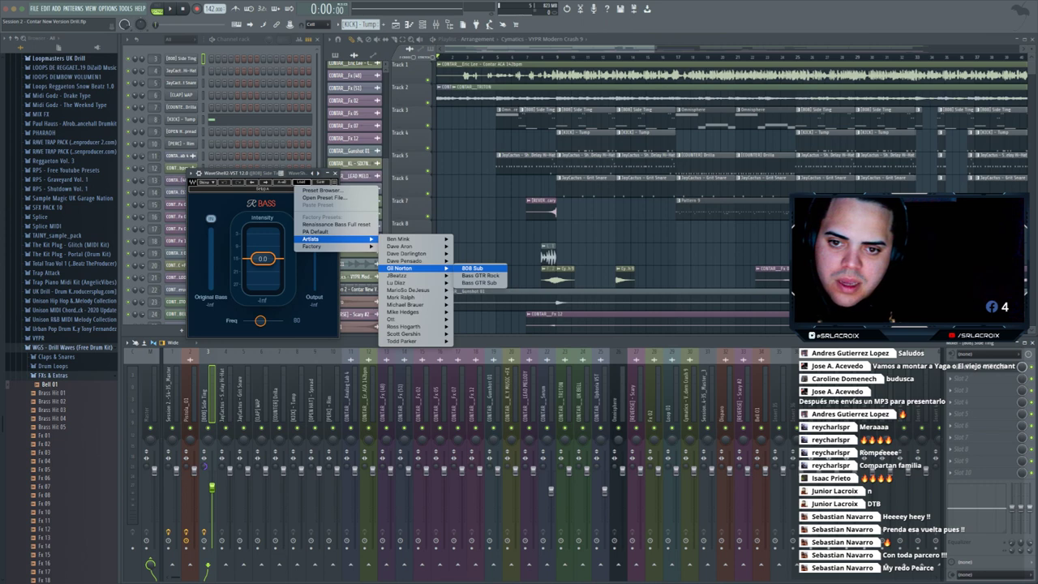
left_click(472, 268)
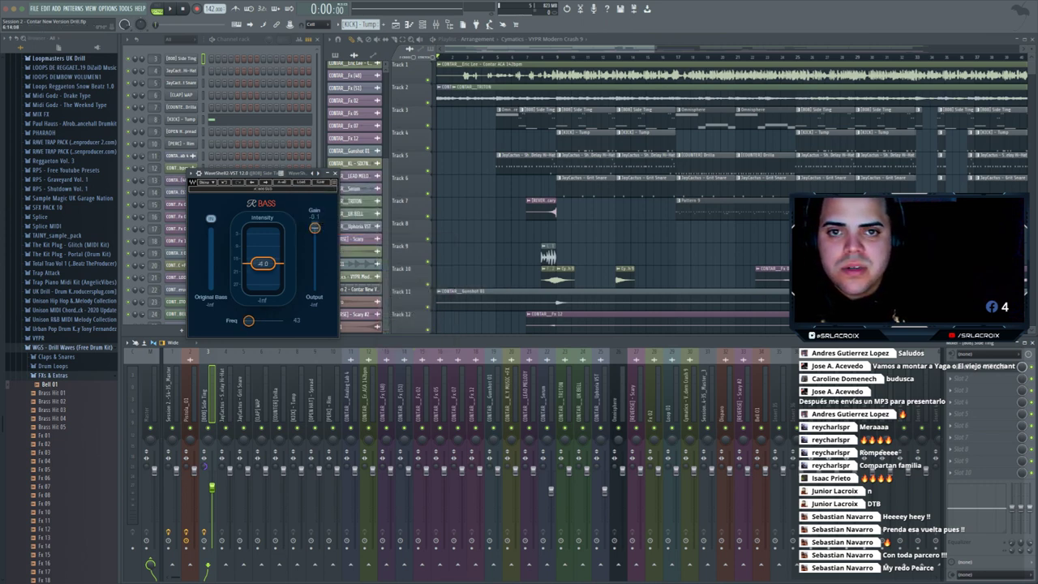
- Play the drop, close RBass, and lower the JayCactus hi-hat fader to 74% and the Grit Snare fader to 73%
key("space")
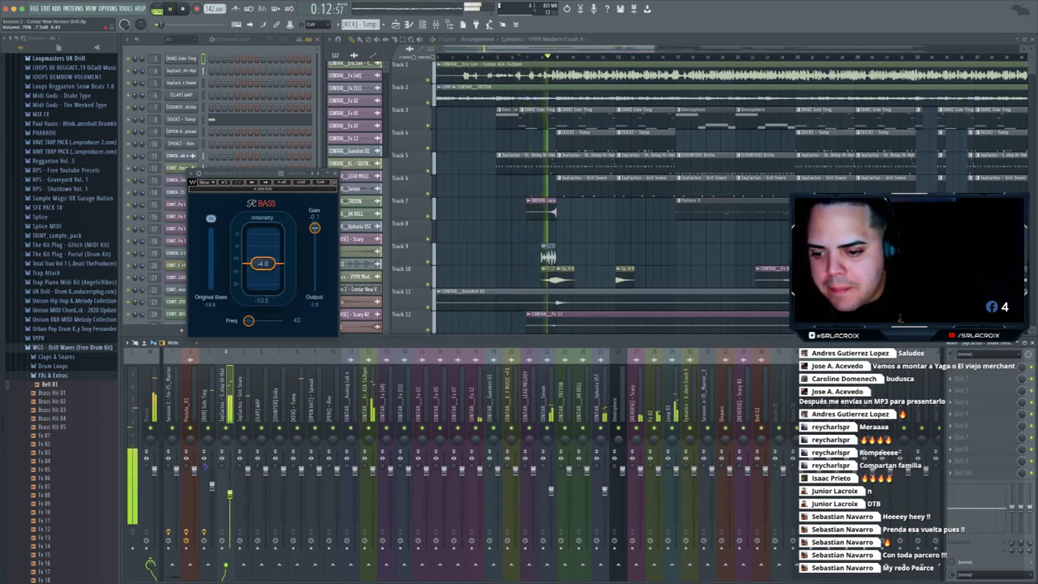
left_click(335, 172)
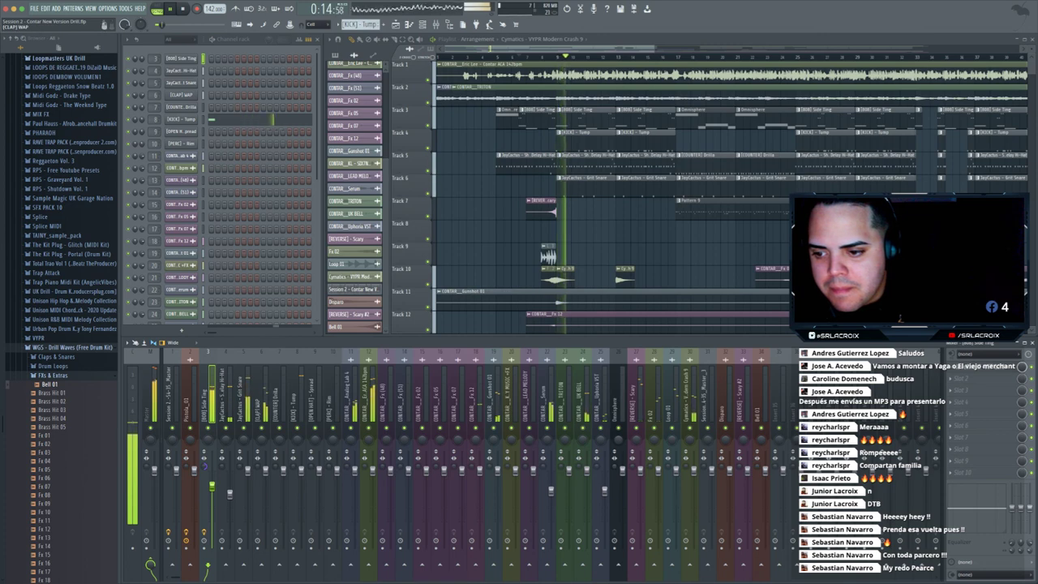
left_click_drag(247, 470, 247, 490)
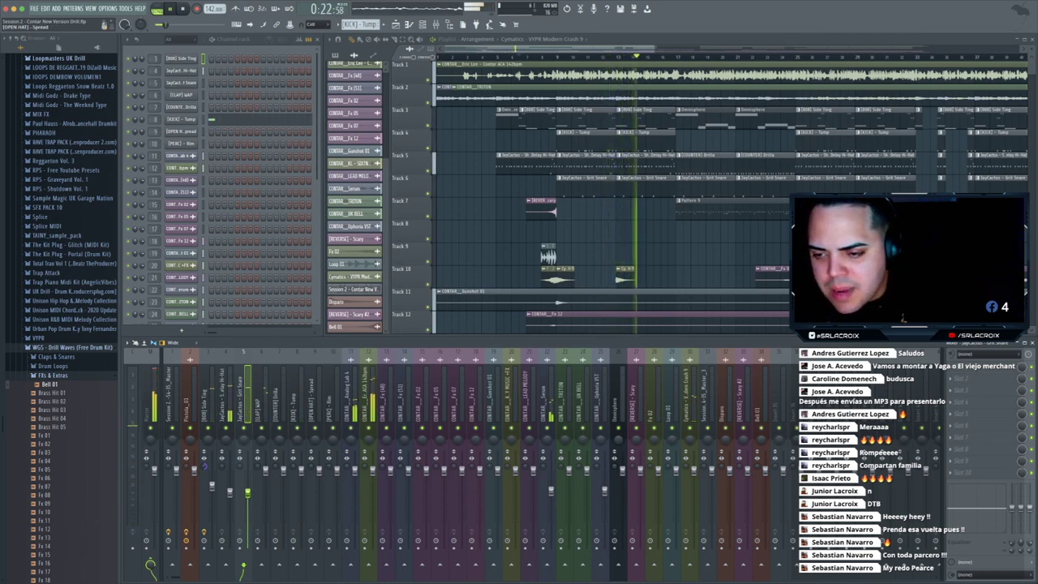
key("space")
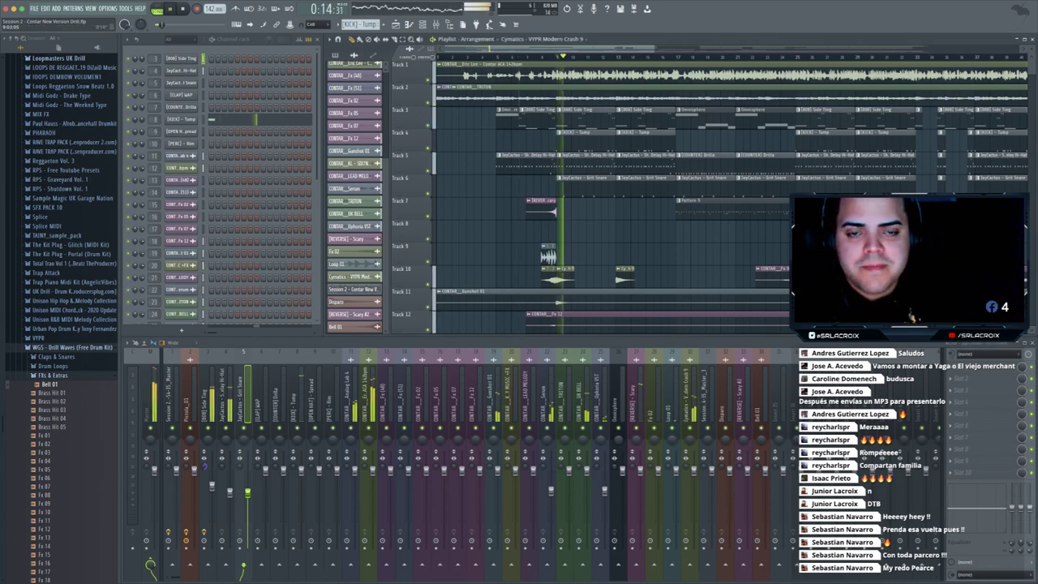
left_click_drag(220, 466, 221, 527)
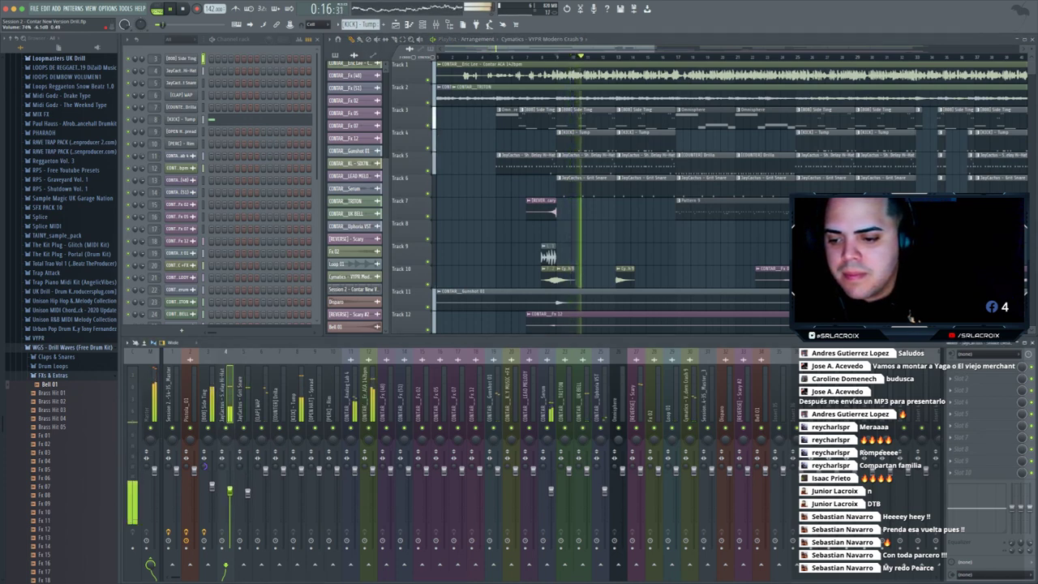
left_click(247, 492)
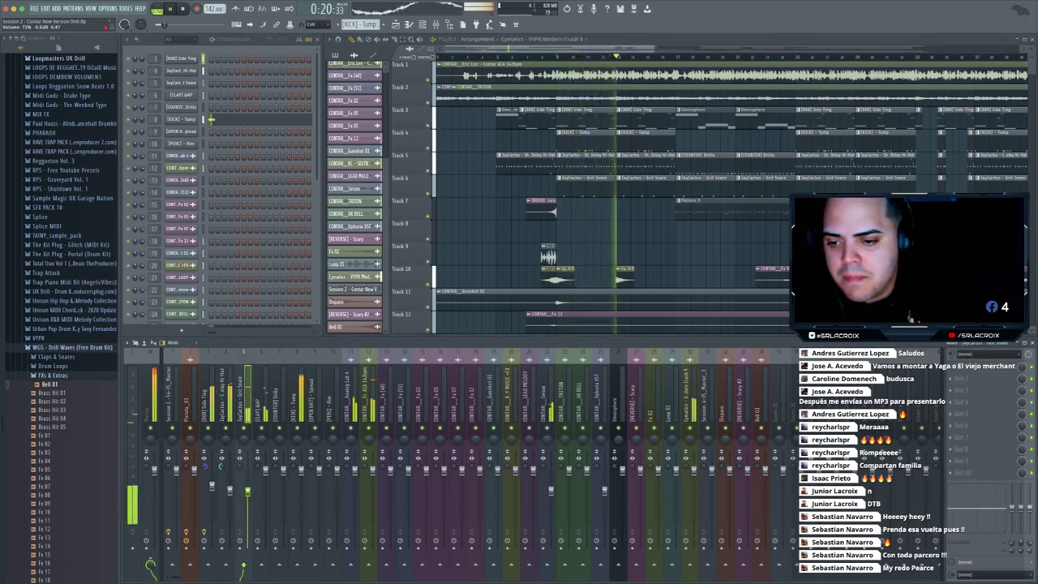
- Pan the [CLAP] WAP mixer track slightly off centre and replay the drop
key("space")
left_click_drag(262, 439, 262, 422)
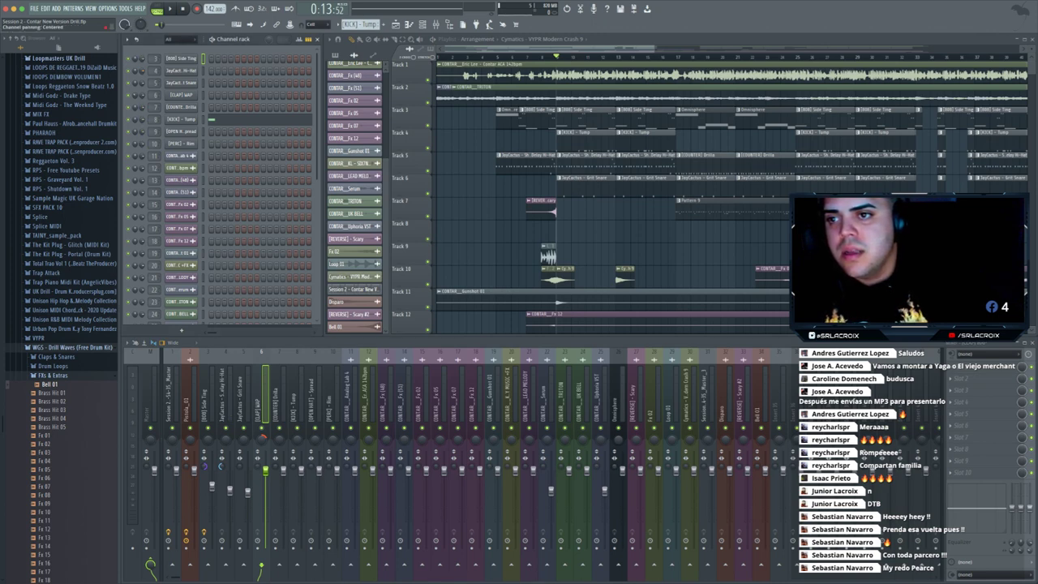
key("space")
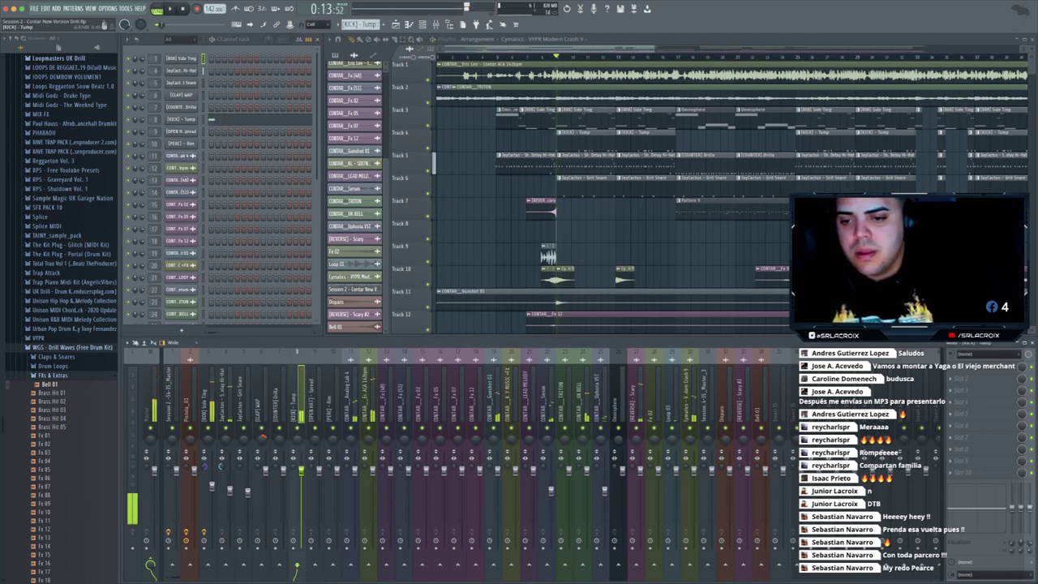
- Move the [KICK] Tump mixer track so it sits directly after [808] Side Ting
key("alt+Left")
key("alt+Left")
key("alt+Left")
key("alt+Left")
key("alt+Left")
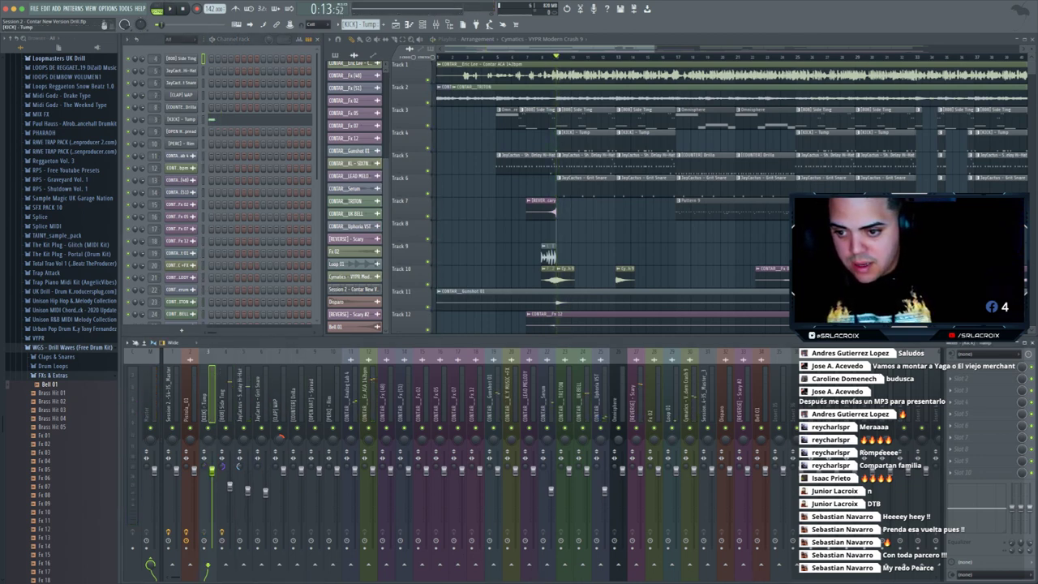
key("alt+Right")
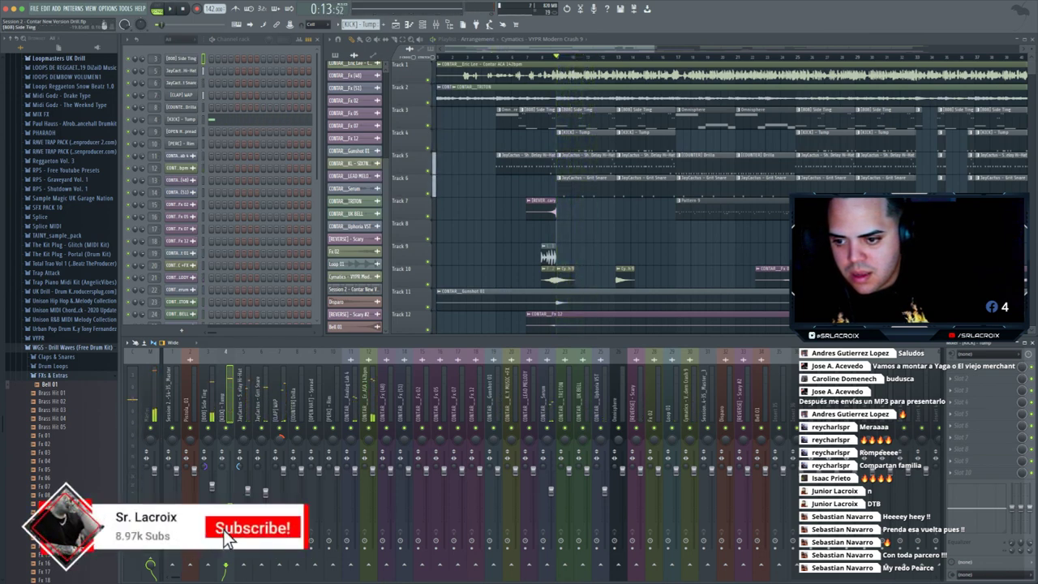
- Lower the [808] Side Ting fader to 37%, checking it in solo during playback
left_click_drag(212, 486, 212, 514)
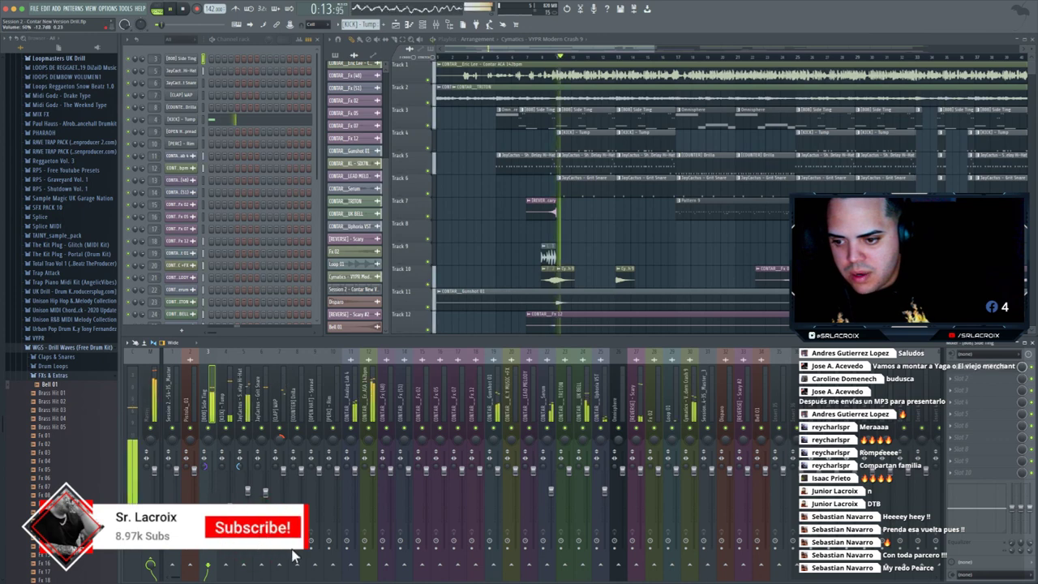
key("space")
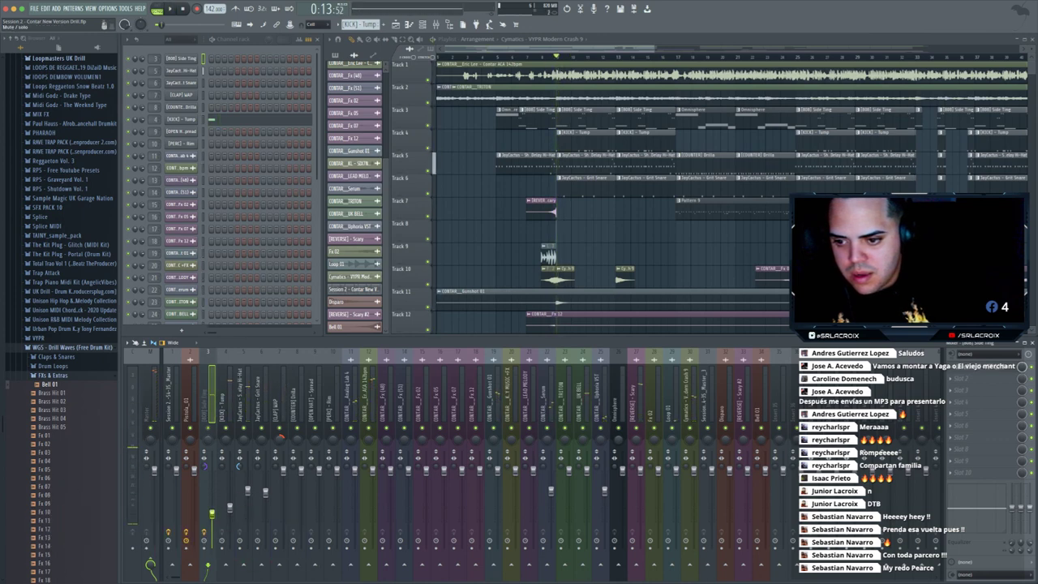
key("space")
left_click_drag(212, 513, 212, 516)
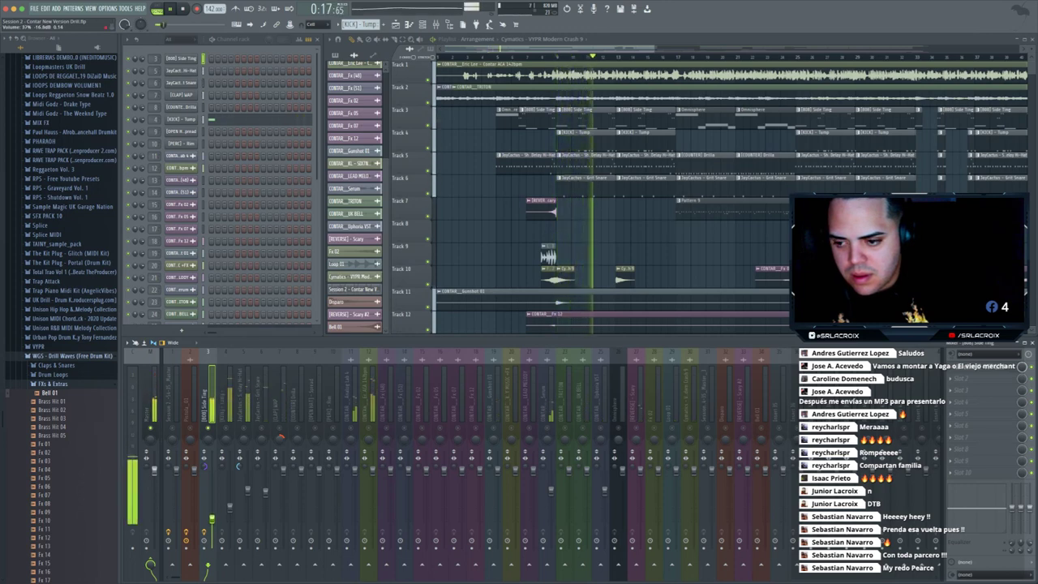
key("space")
- Solo [KICK] Tump together with [808] Side Ting and audition the pair with the kick fader at 52%
key("space")
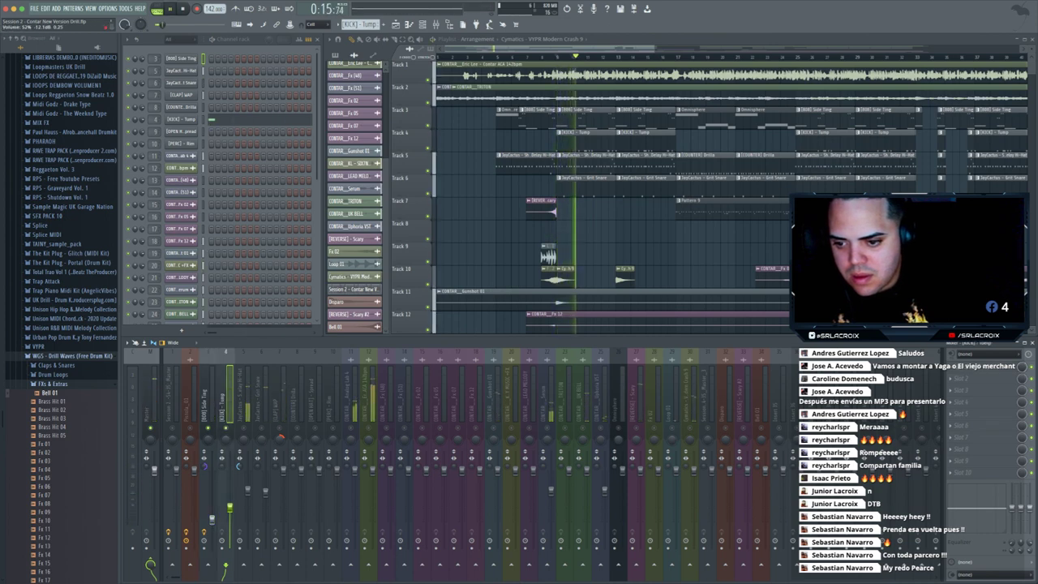
left_click(229, 507)
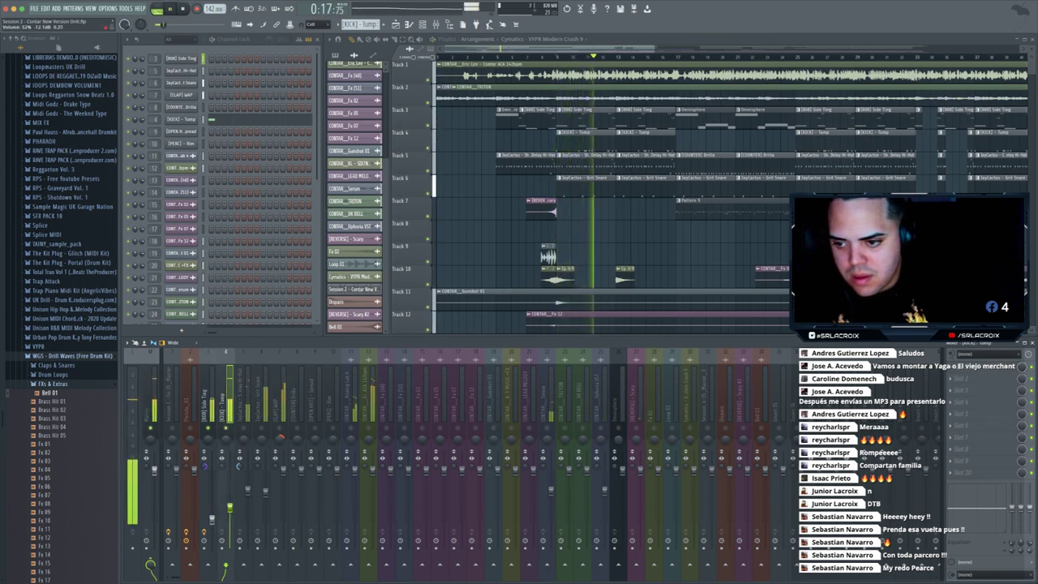
key("space")
key("space")
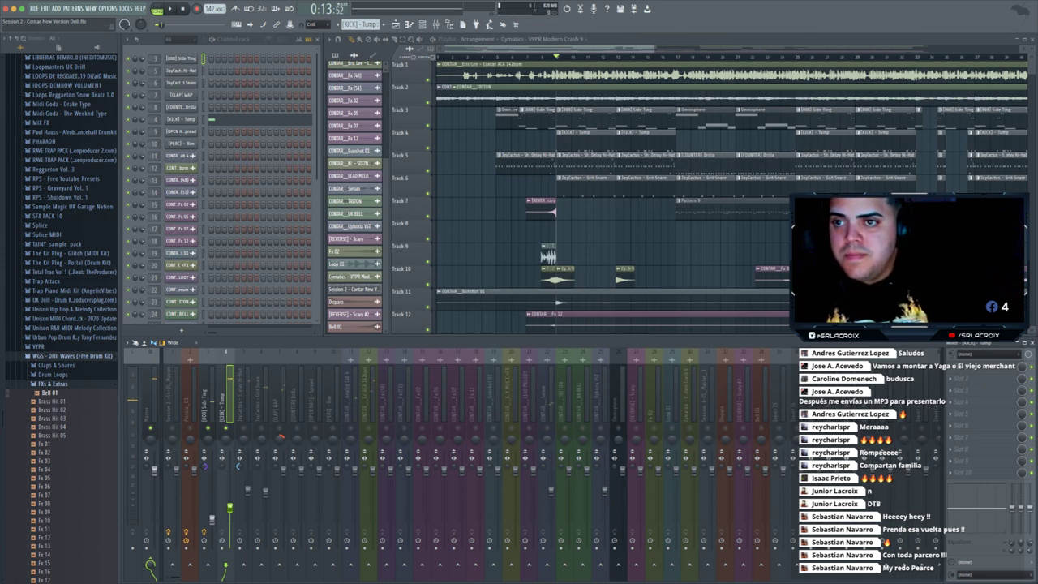
- Open the [KICK] Tump sampler settings and examine its precomputed effects
left_click(181, 58)
left_click(181, 59)
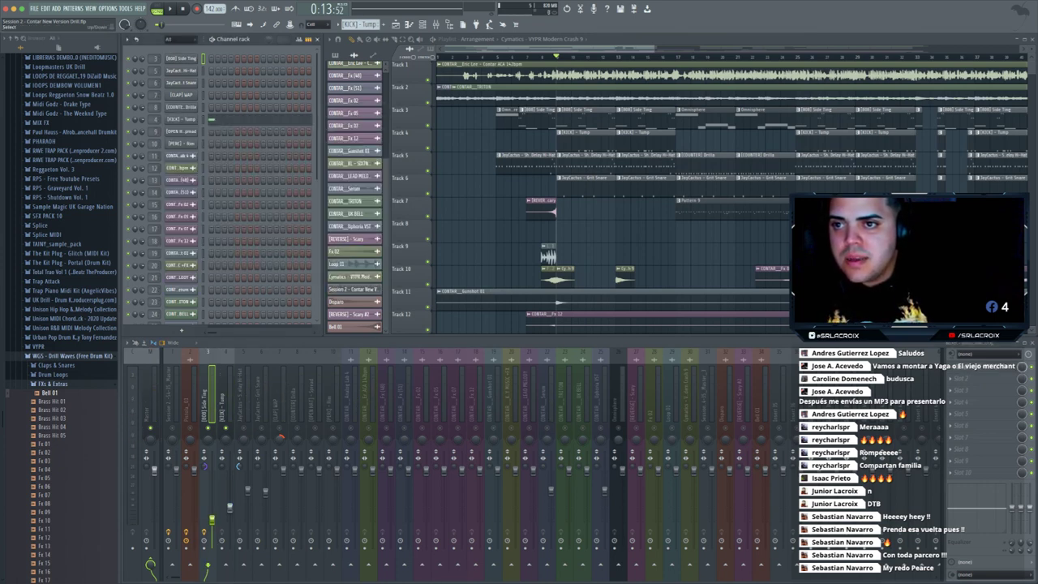
left_click(181, 119)
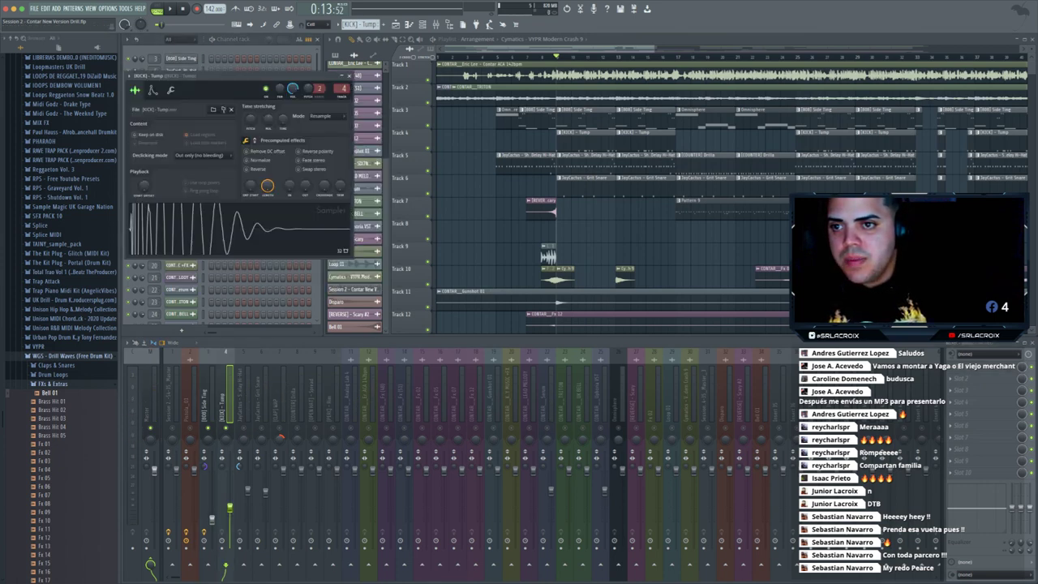
left_click(255, 140)
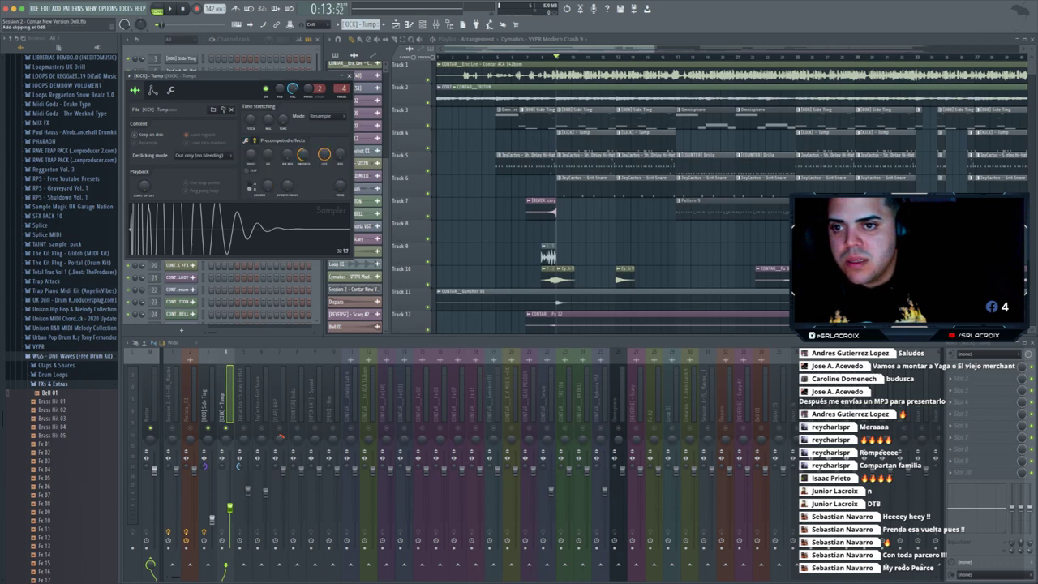
left_click(231, 109)
- Play the drop and raise the [KICK] Tump mixer fader to 82%
key("space")
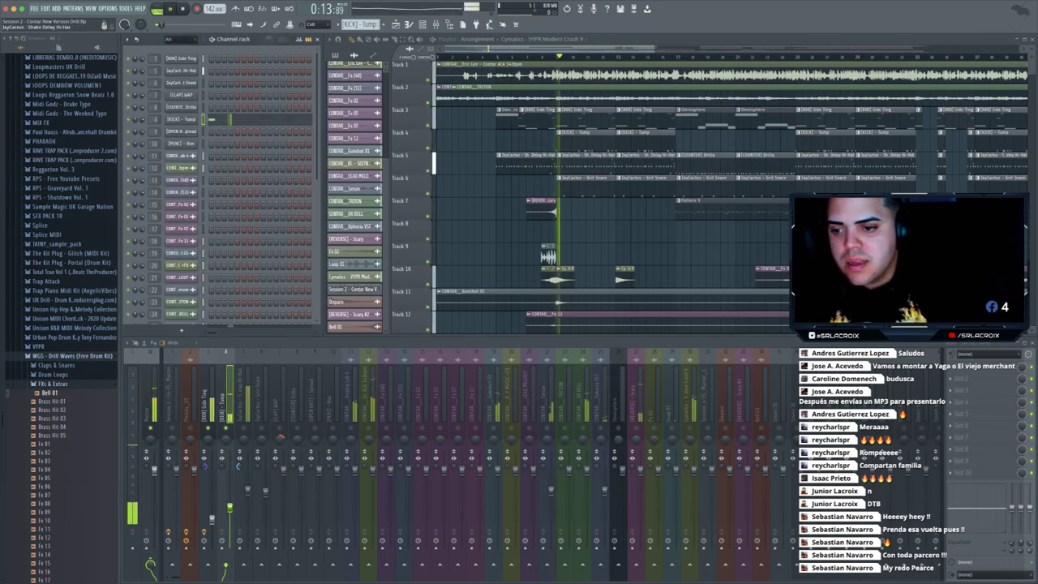
left_click_drag(229, 497, 230, 485)
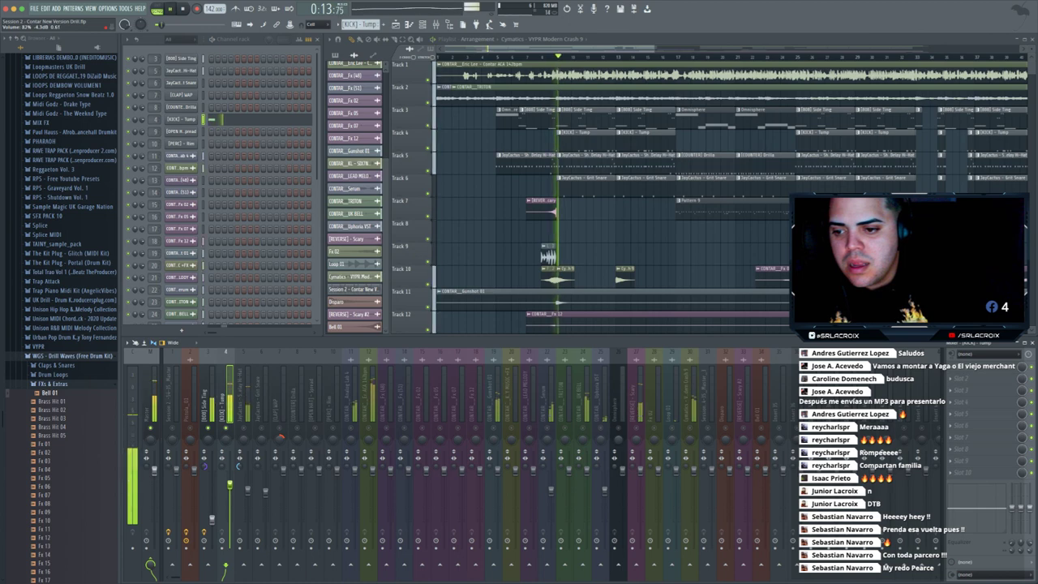
key("space")
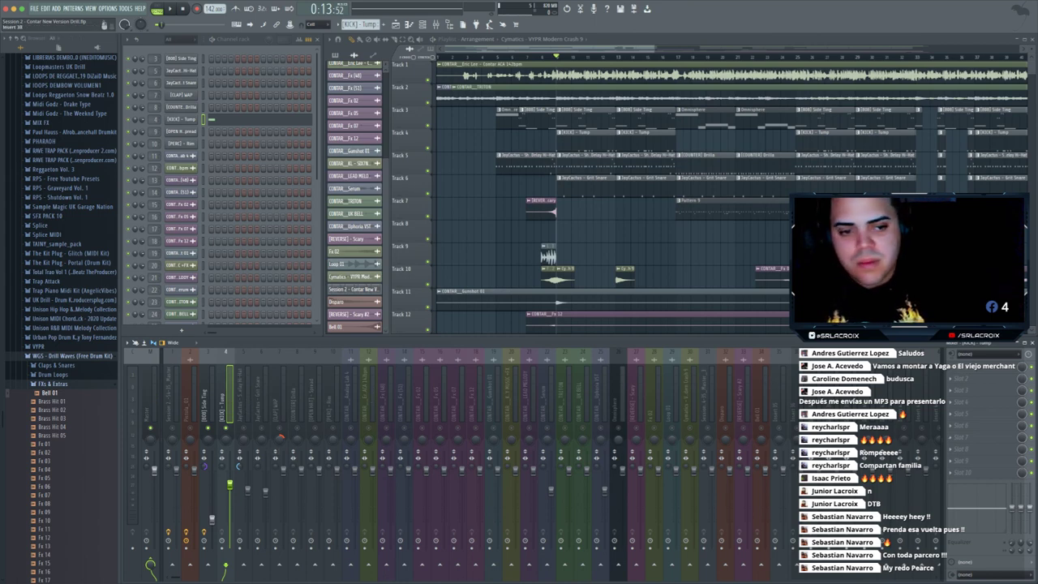
- Rename the first empty mixer track Sidechain and move it directly after [KICK] Tump
left_click(783, 397)
right_click(787, 397)
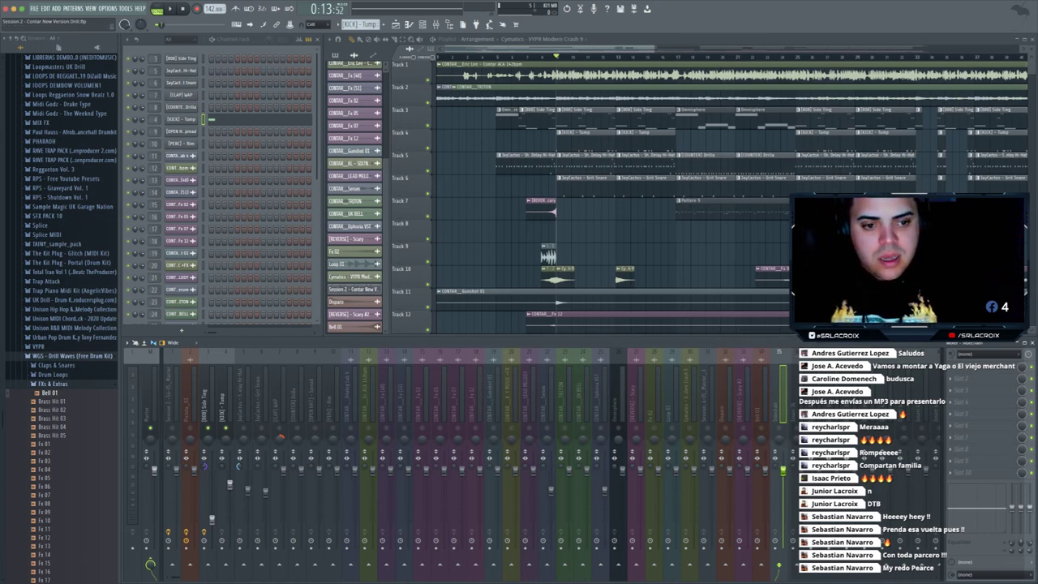
key("Left")
key("Left")
key("Left")
key("Left")
key("Left")
key("Left")
key("Left")
key("Left")
key("Left")
key("Left")
key("Left")
key("Left")
key("Left")
key("Left")
key("Left")
key("Left")
key("Left")
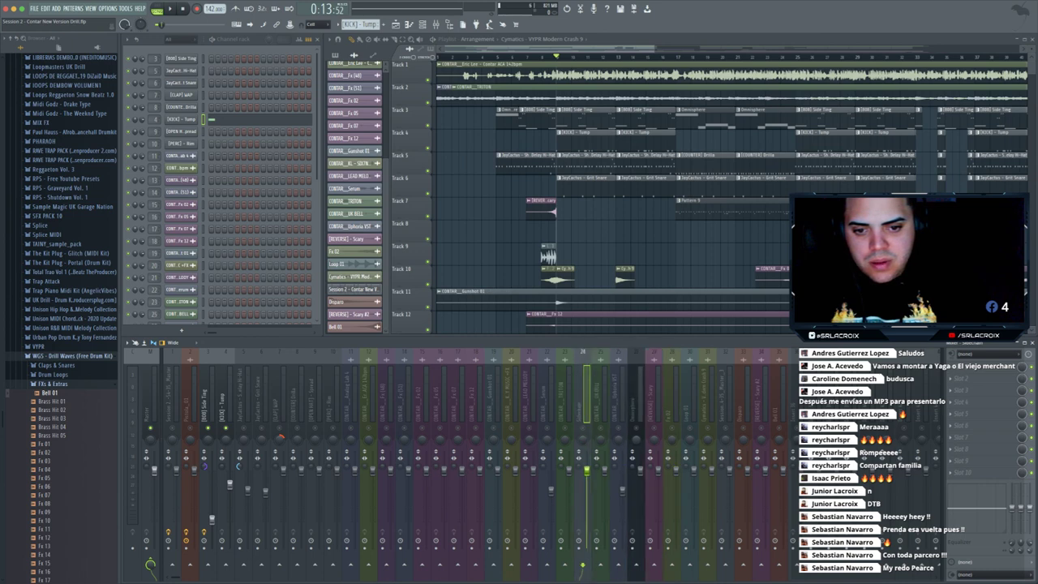
key("Left")
key("Left")
key("Left")
key("Left")
key("Left")
key("Left")
key("Left")
key("Left")
key("Left")
key("Left")
key("Left")
key("Left")
key("Left")
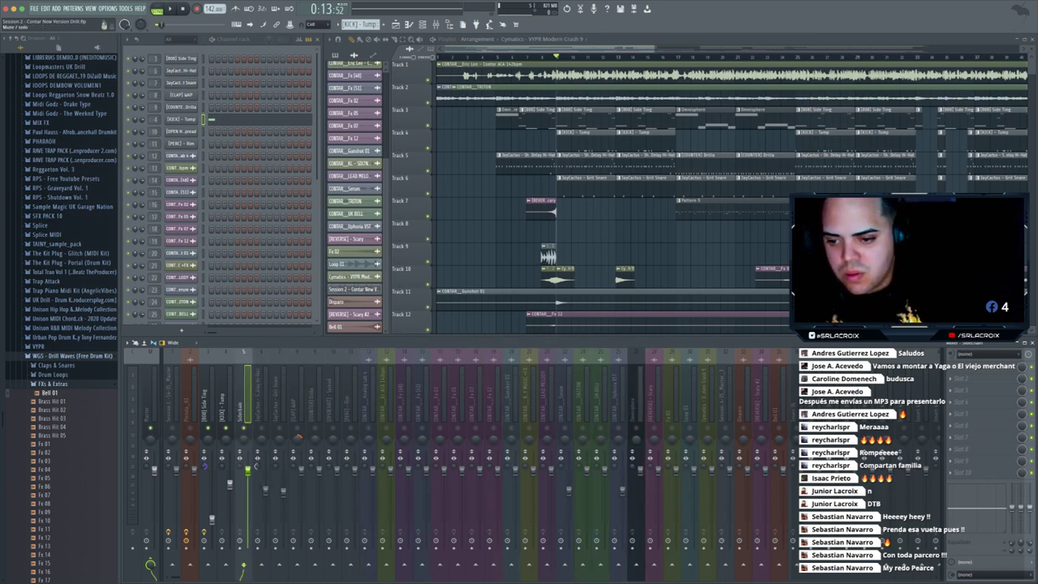
- Load Fruity Limiter into the first effect slot of the Sidechain mixer track and move its window above the mixer
left_click(965, 364)
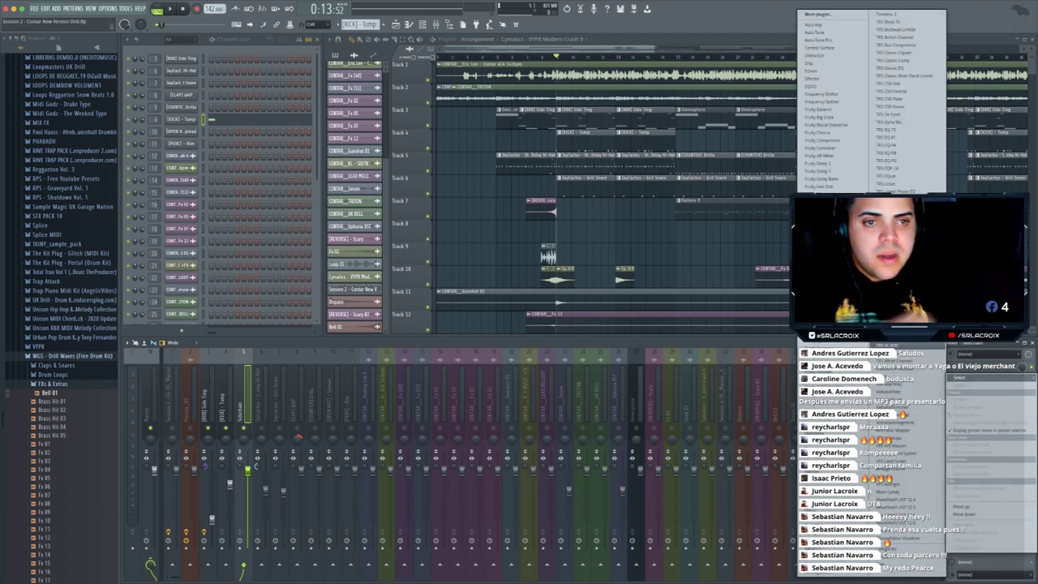
left_click(821, 241)
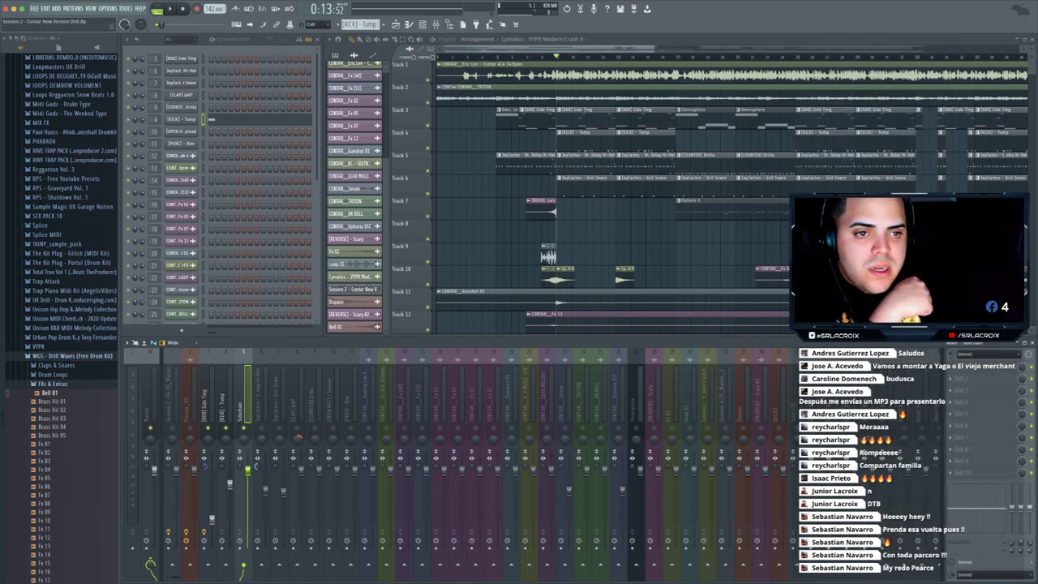
left_click_drag(252, 76, 405, 274)
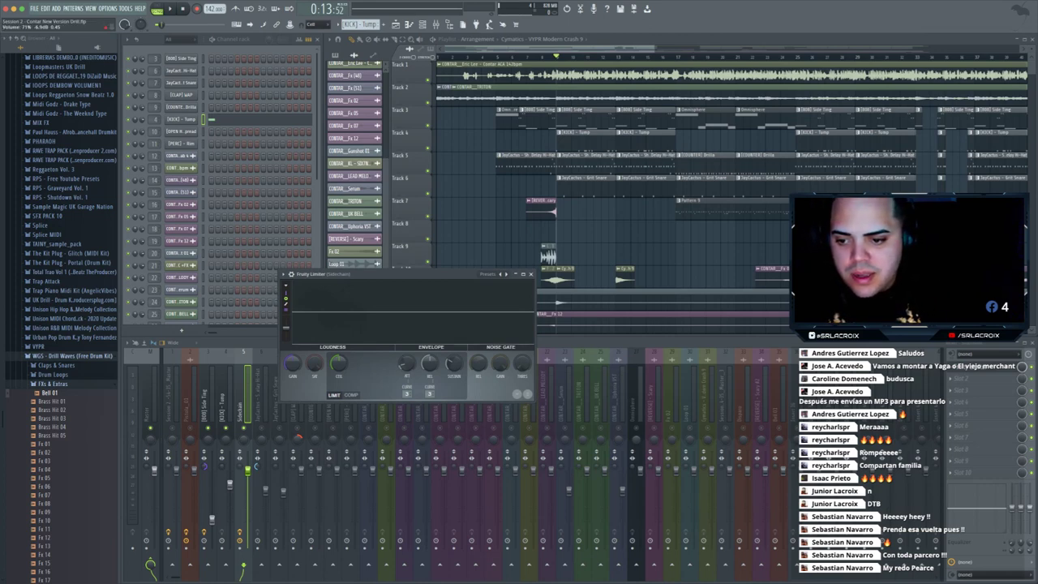
- Route [KICK] Tump only to the Sidechain track, and sidechain [808] Side Ting to that track only
left_click(223, 406)
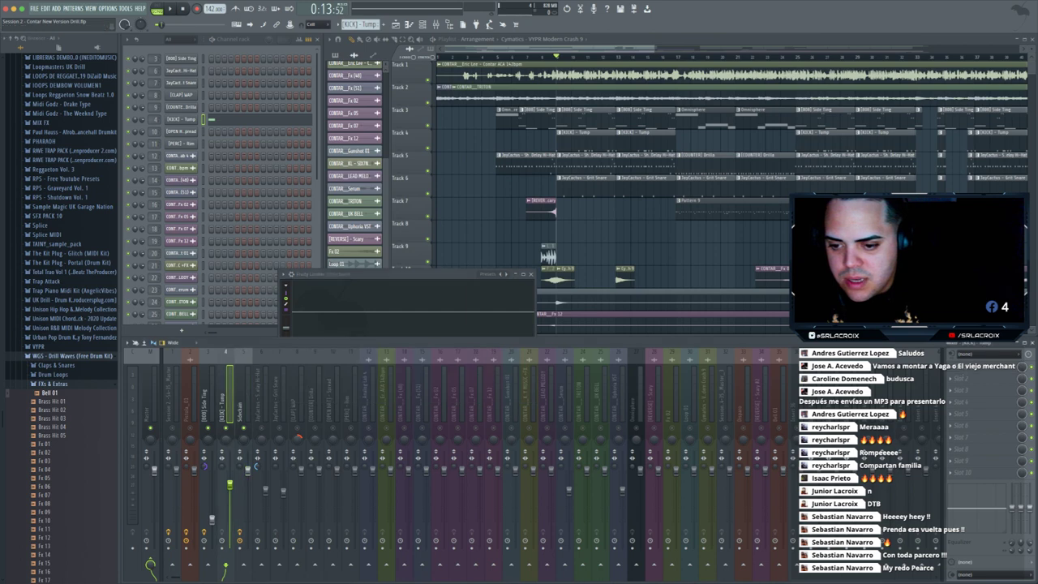
right_click(241, 540)
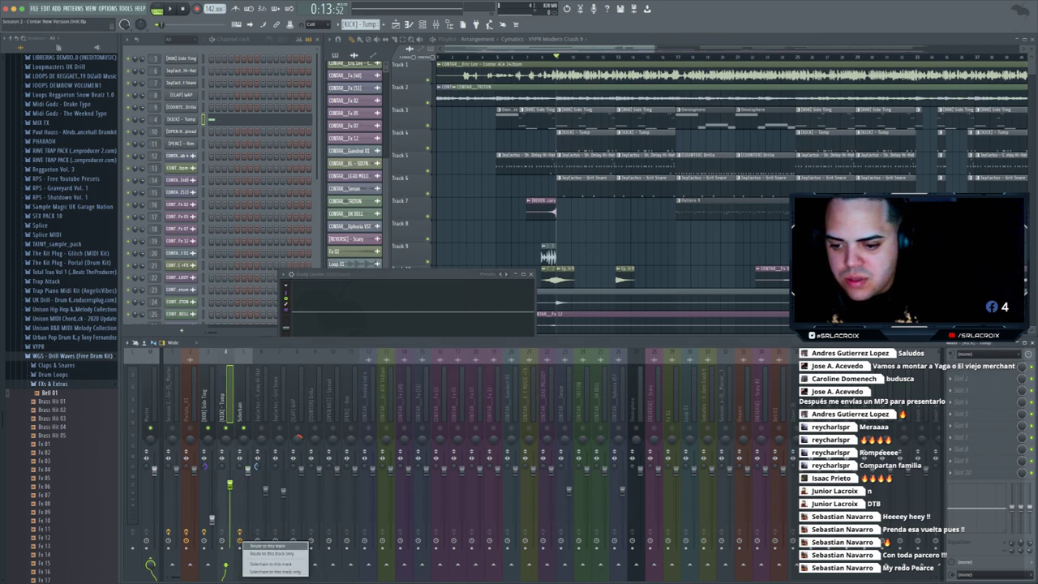
left_click(272, 554)
left_click(208, 402)
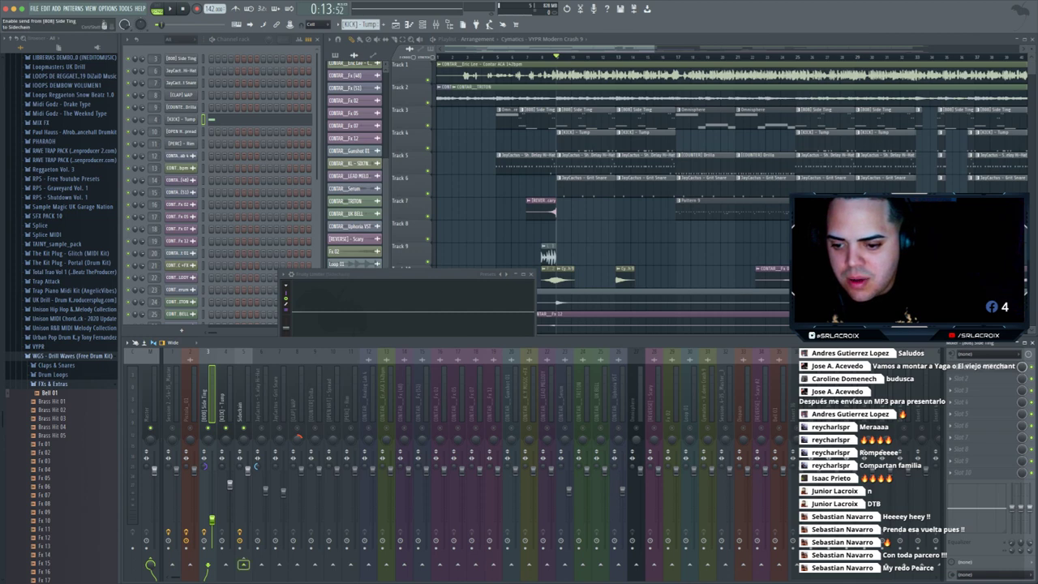
right_click(242, 541)
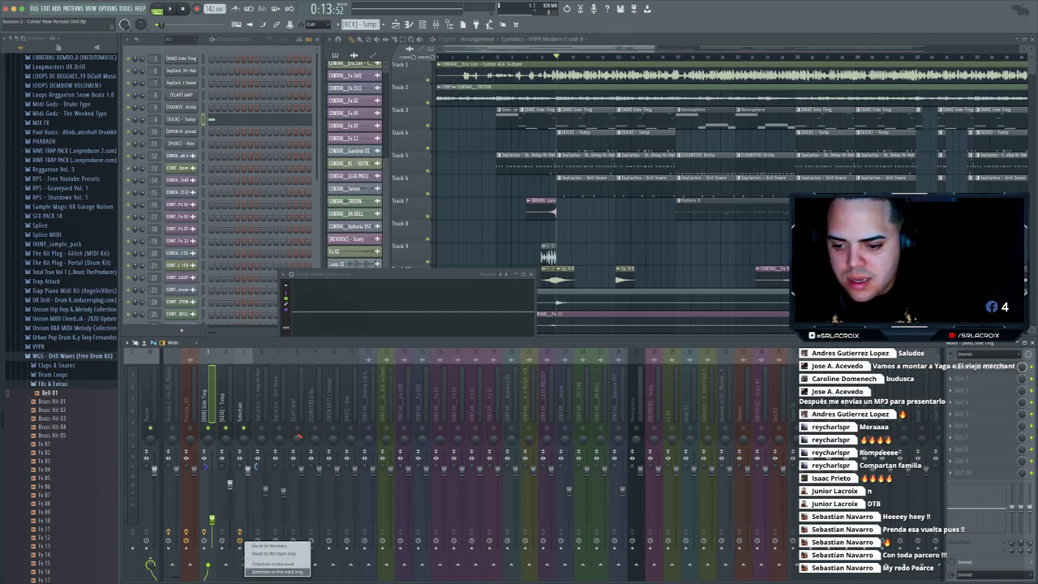
left_click(277, 571)
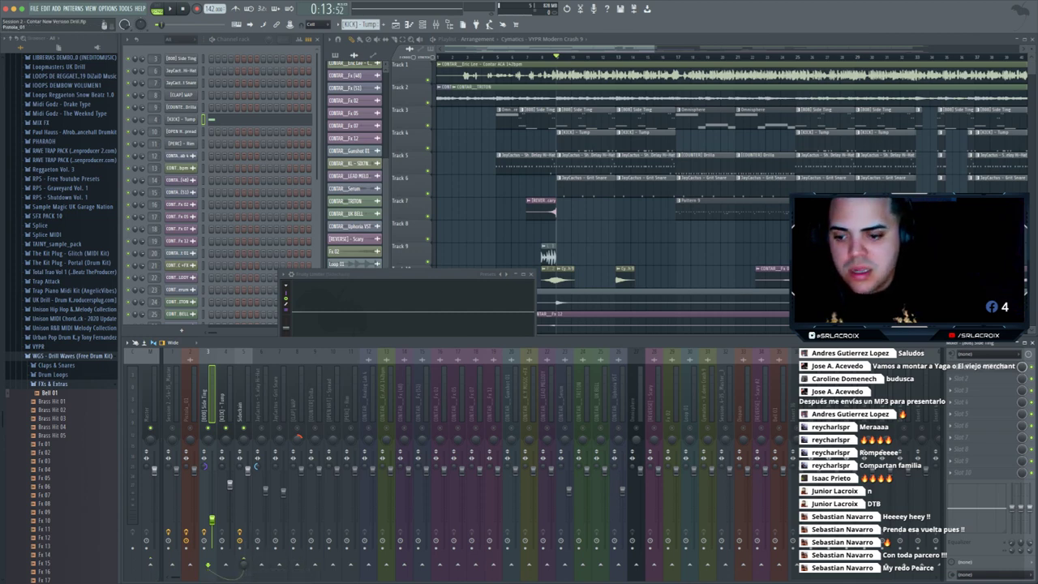
- Bring the Sidechain track's Fruity Limiter clear of the mixer and switch it to compressor mode
left_click(410, 295)
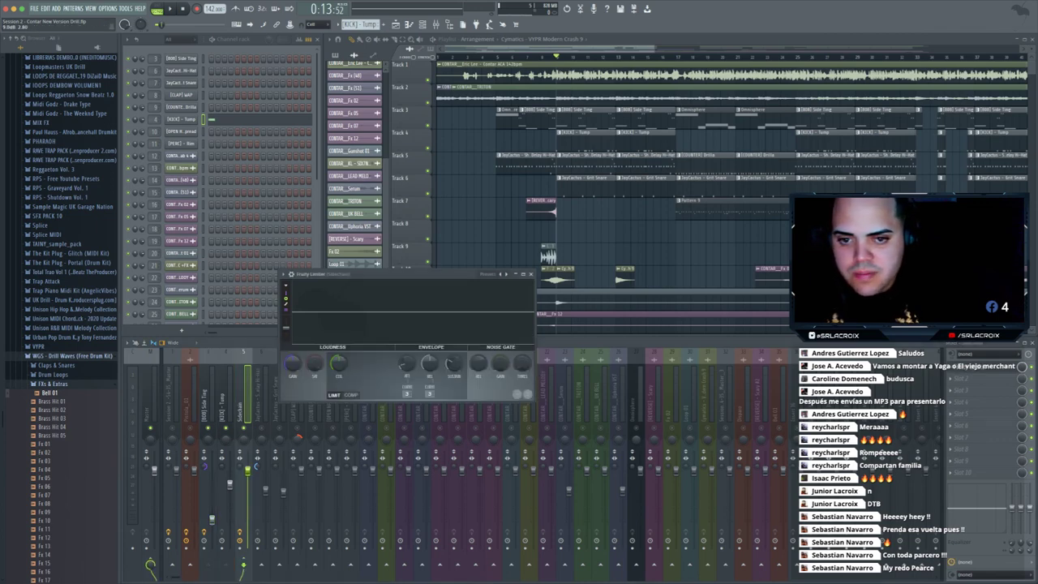
left_click_drag(406, 275, 434, 223)
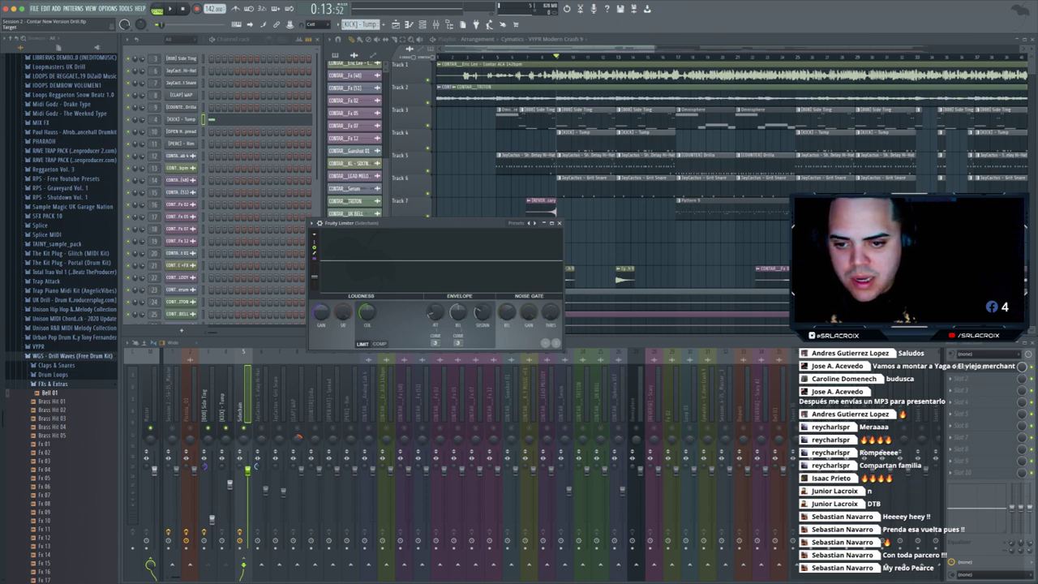
left_click(380, 344)
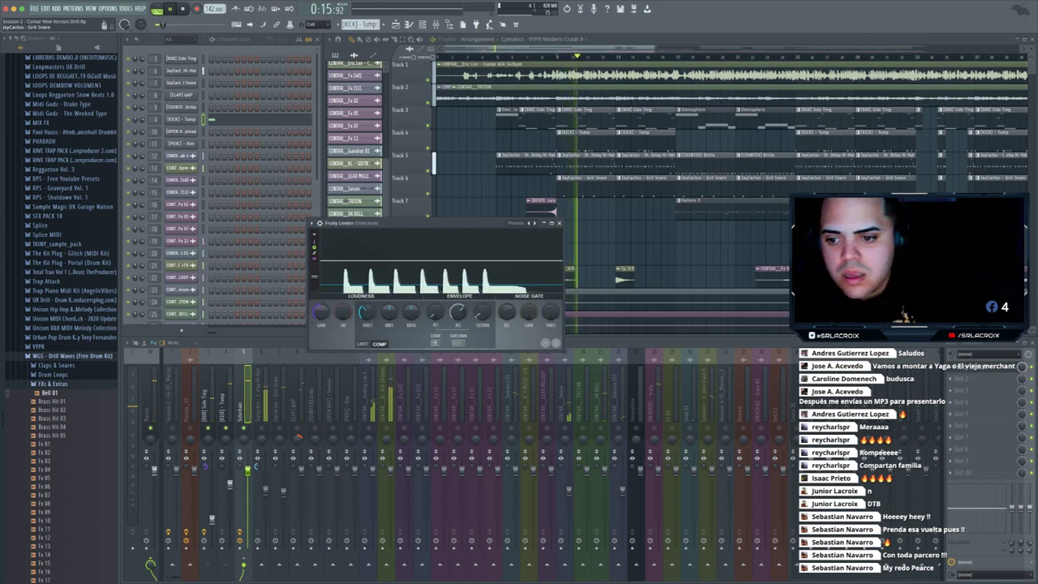
- Play the drop and lower the [CLAP] WAP mixer fader
key("space")
key("space")
key("space")
key("space")
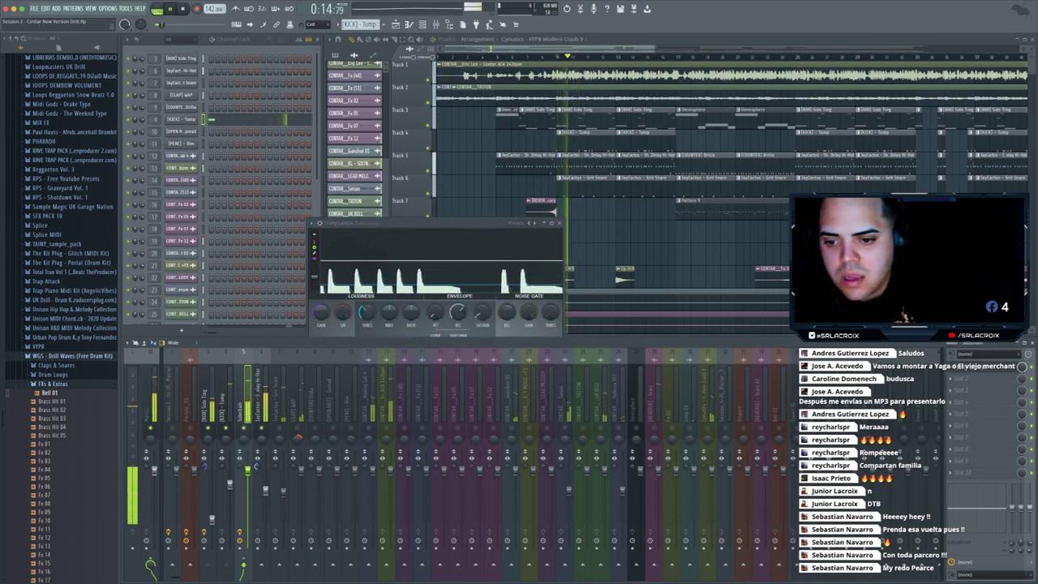
left_click(301, 505)
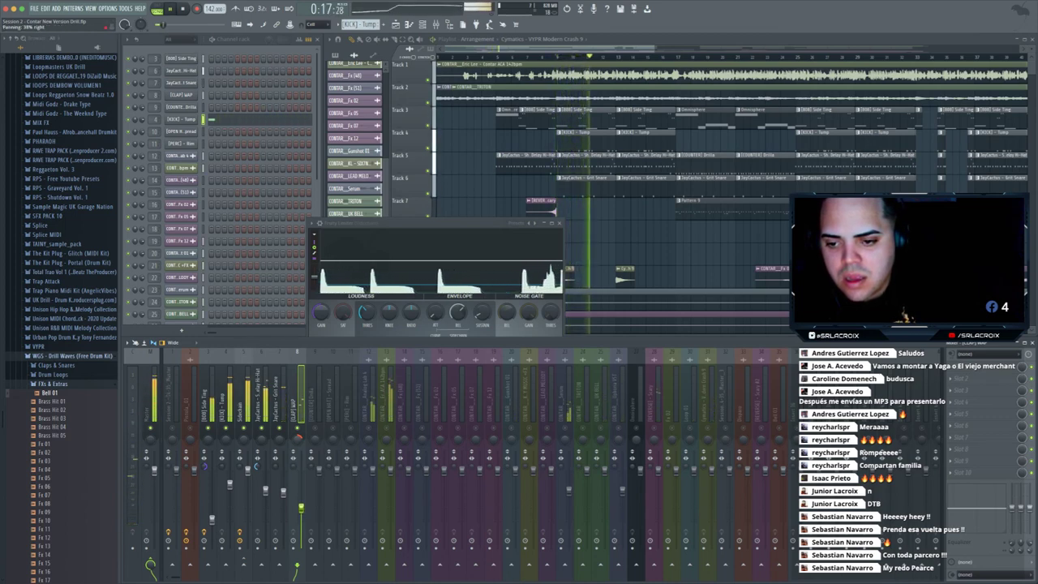
- Lower the Sidechain compressor's threshold and set its knee to 60% while the drop plays
left_click_drag(366, 313, 367, 325)
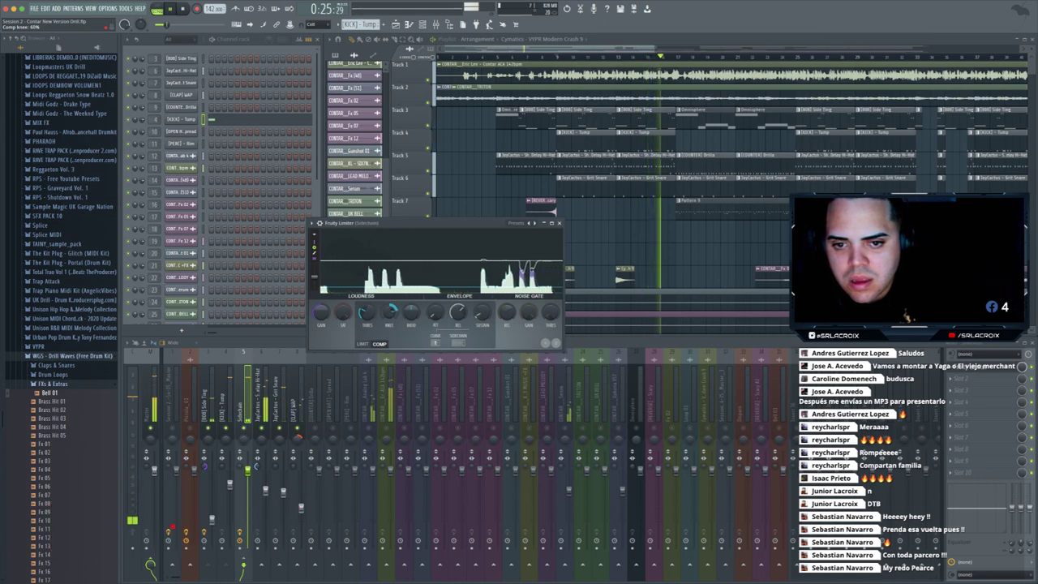
key("space")
key("space")
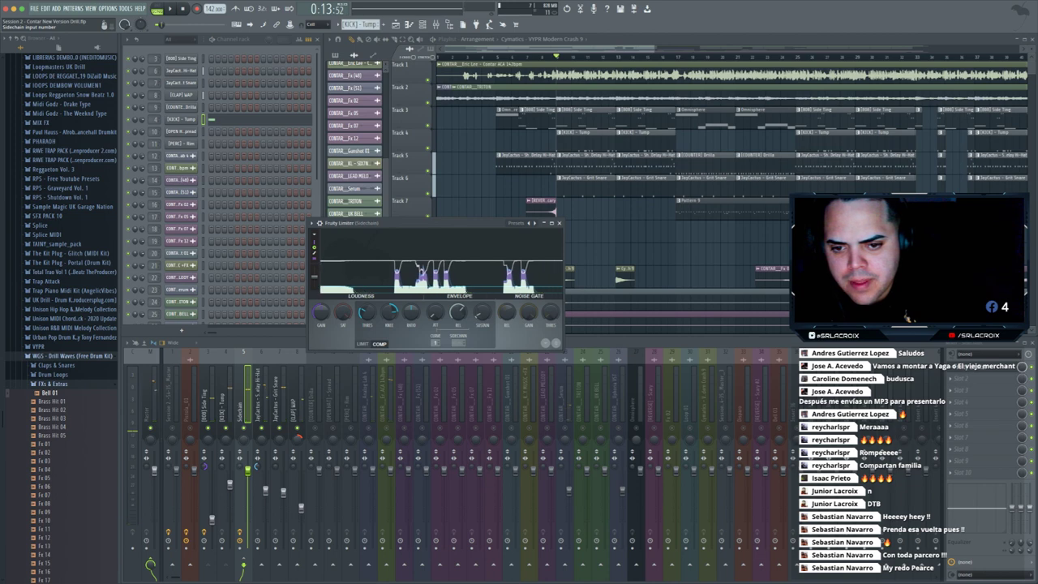
- Set the compressor's sidechain input to [808] Side Ting and audition the drop
left_click(459, 343)
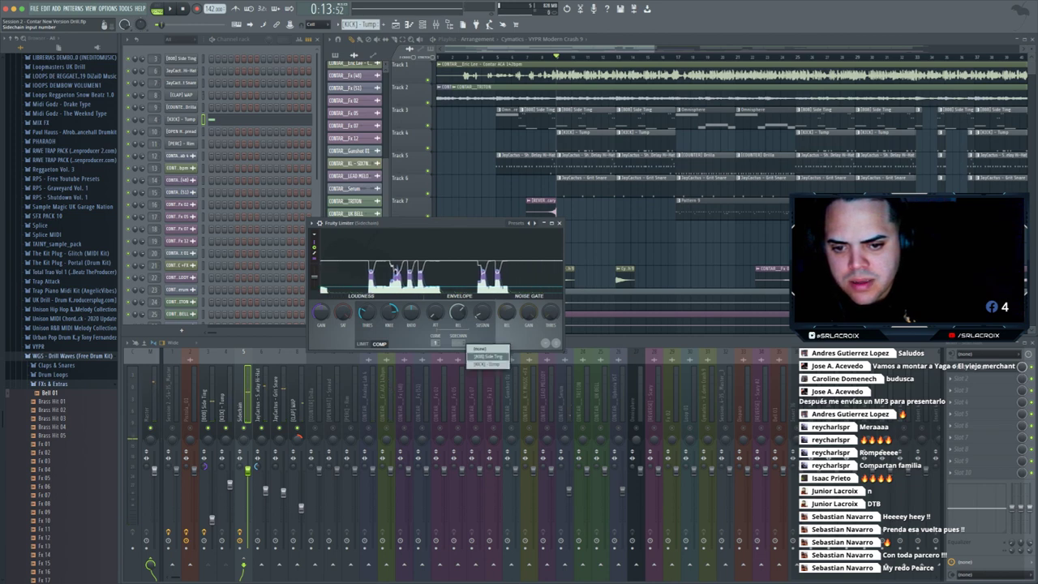
left_click(486, 356)
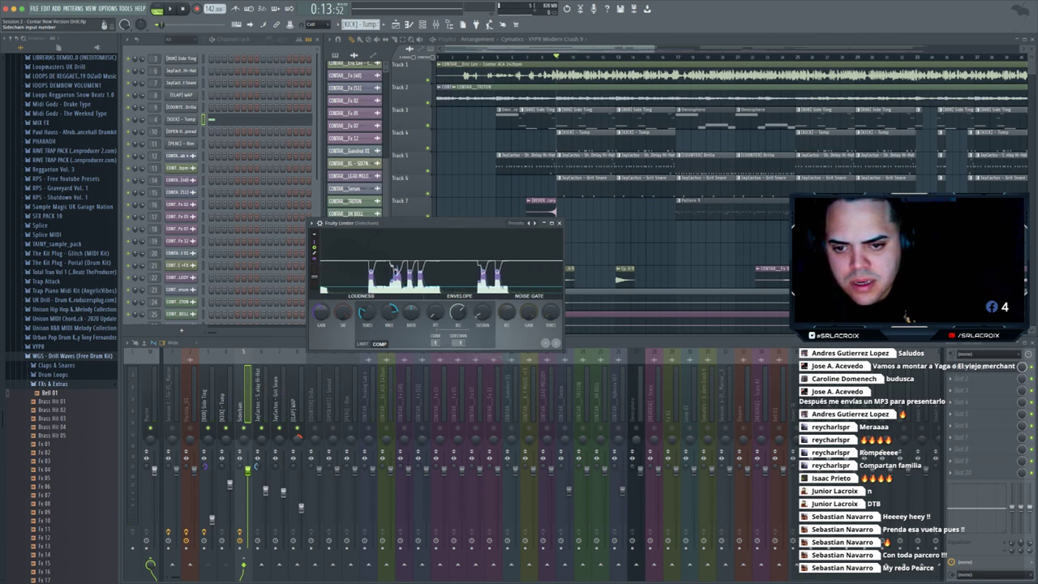
key("space")
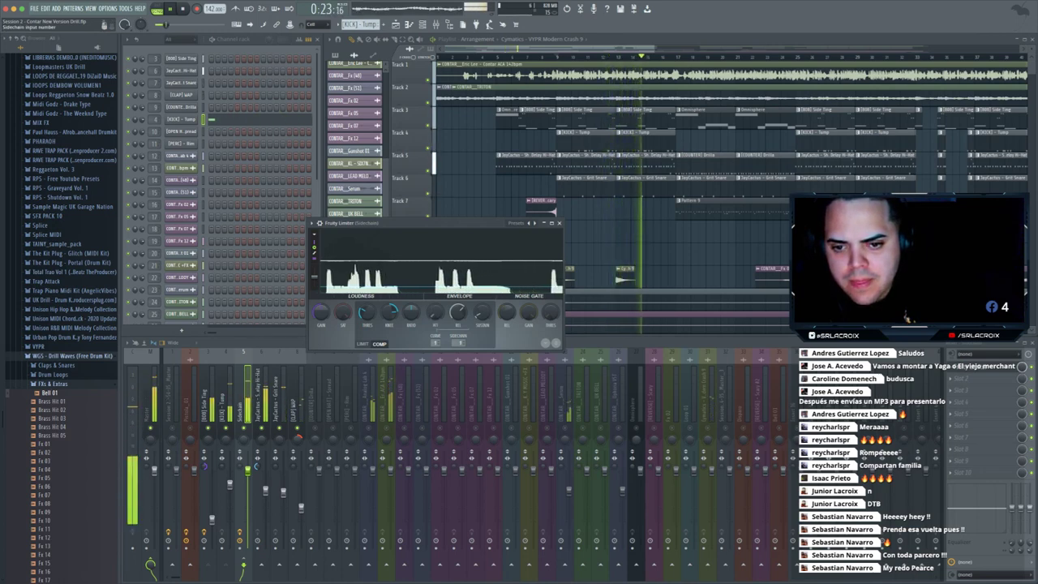
key("space")
key("space")
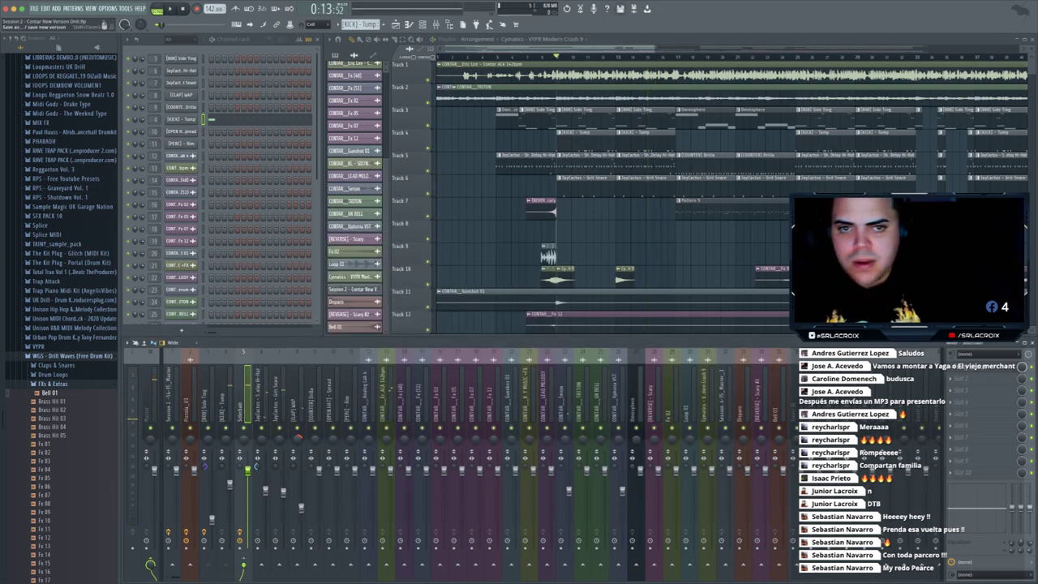
- Play the drop with all tracks and adjust the mixer faders of the JayCactus Shake Delay Hi-Hat and the Cymatics VYPR Modern Crash 9
key("space")
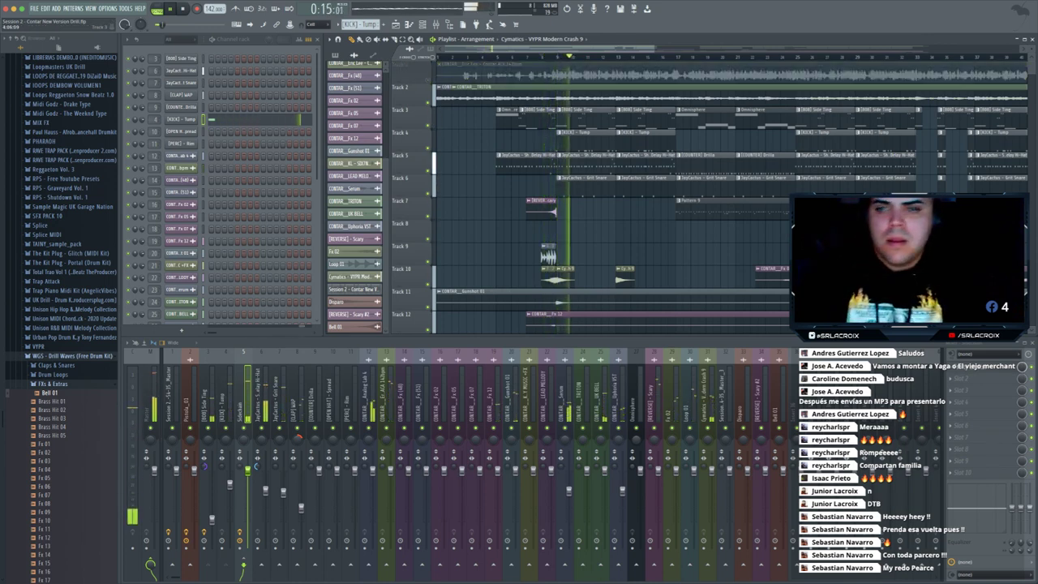
left_click_drag(265, 490, 265, 494)
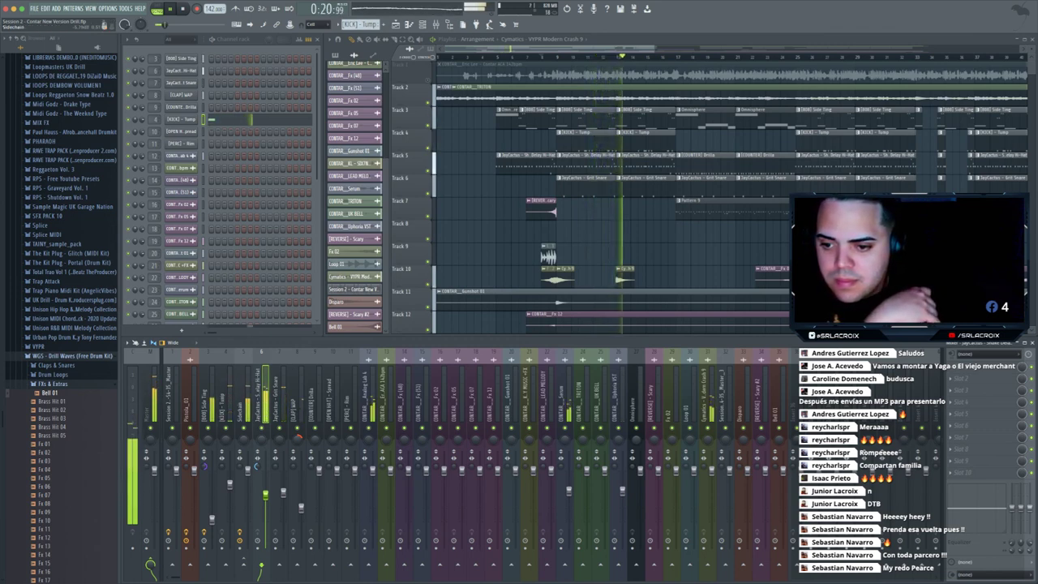
left_click(711, 471)
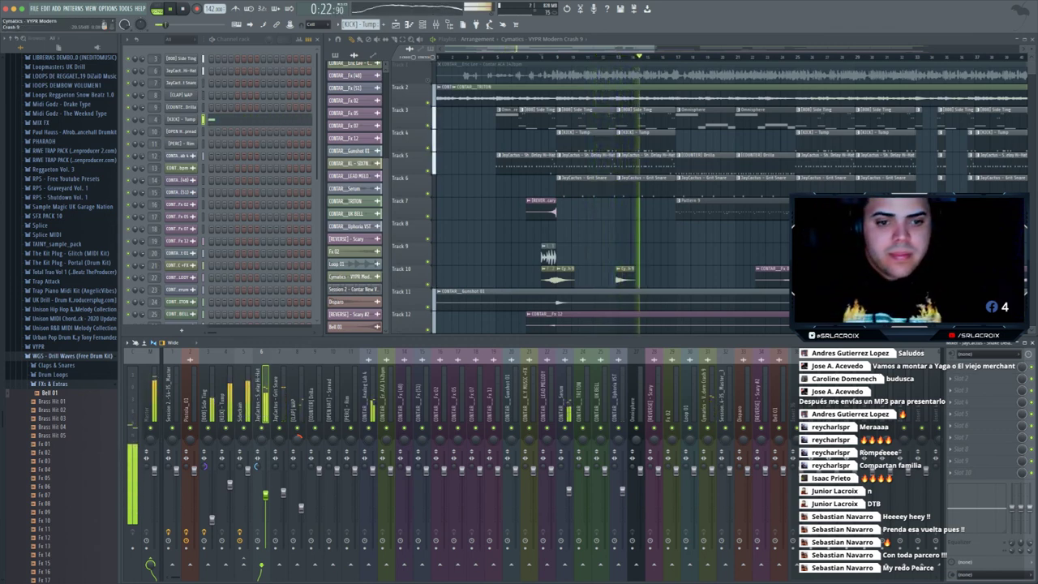
key("space")
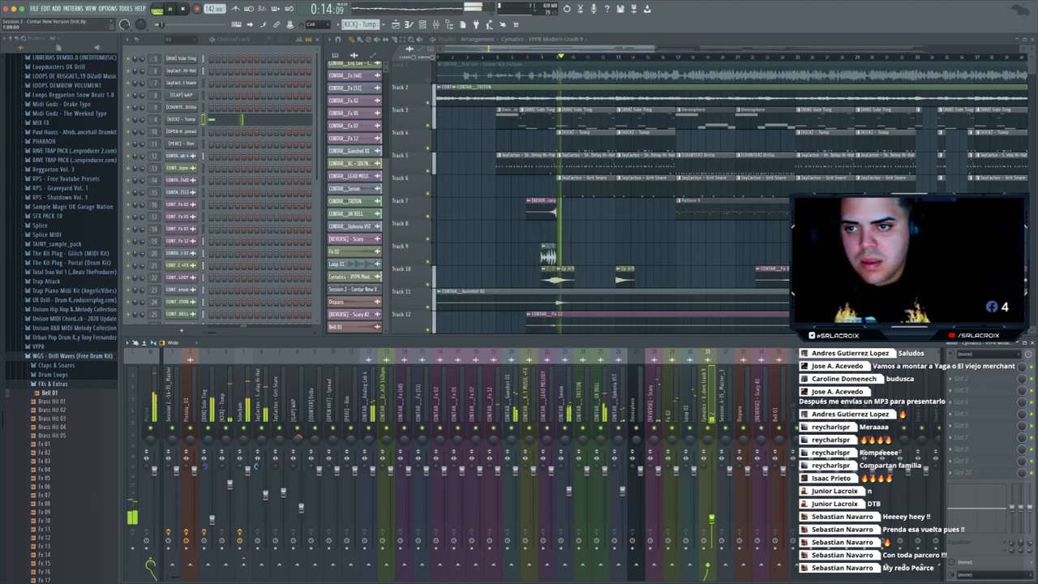
left_click_drag(712, 519, 711, 502)
- Play on into the counter-melody section and lower the [COUNTER] Drilla mixer fader
key("space")
key("space")
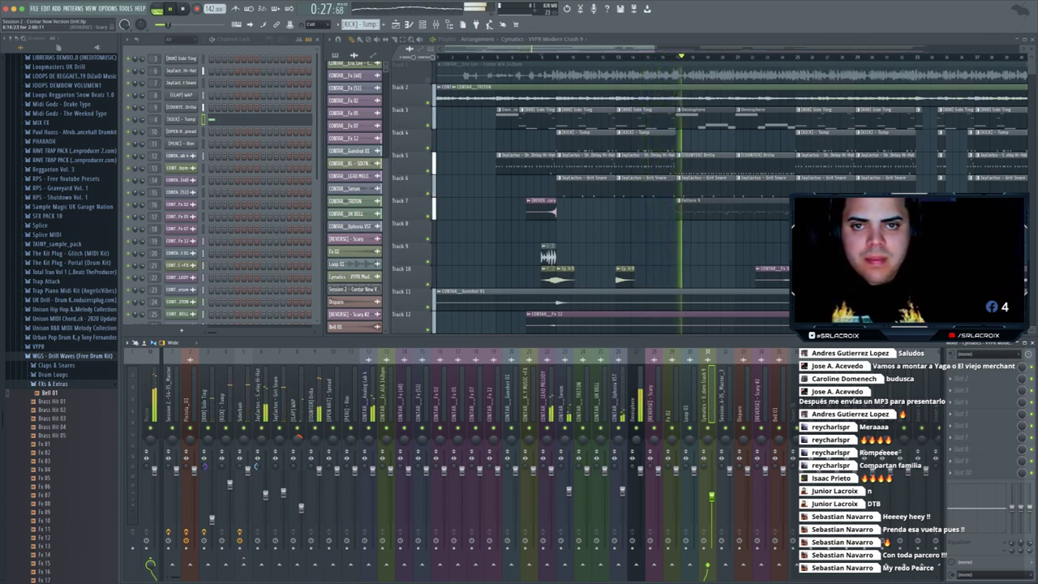
left_click_drag(319, 470, 318, 512)
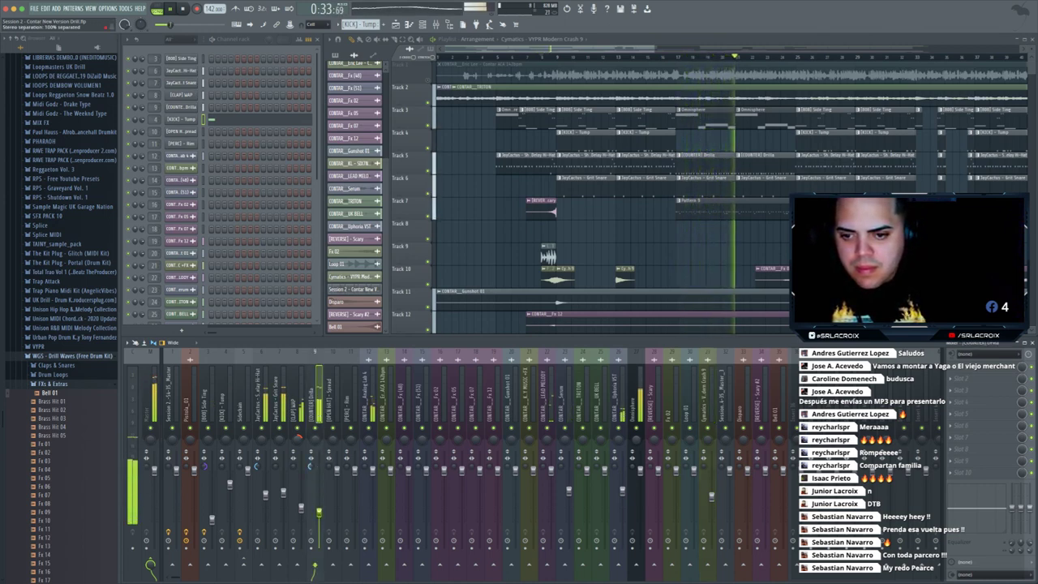
key("space")
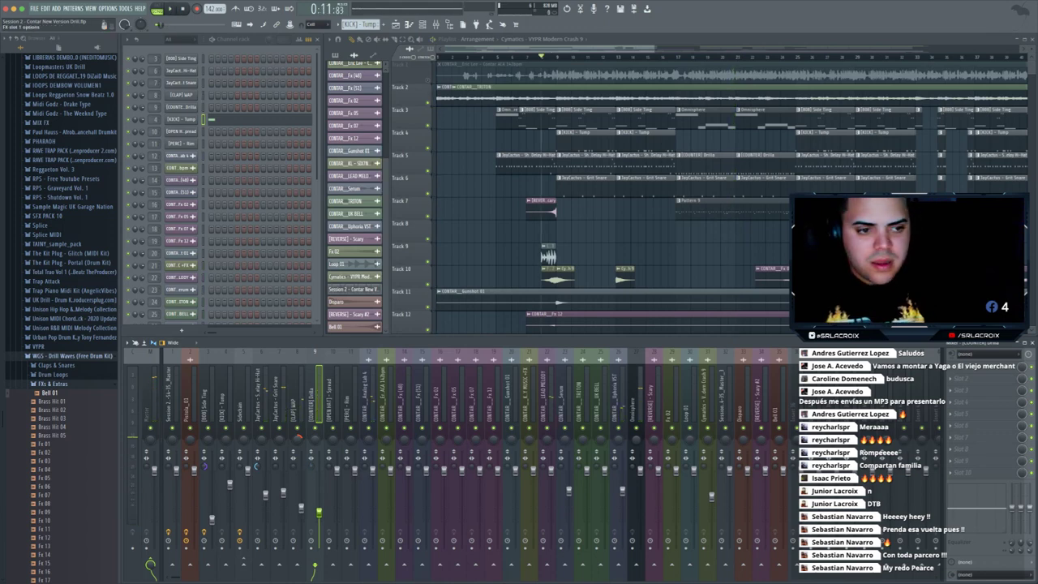
- Load the Waves Brauer Motion Stereo plugin through WaveShell on the [COUNTER] Drilla mixer track
left_click(952, 367)
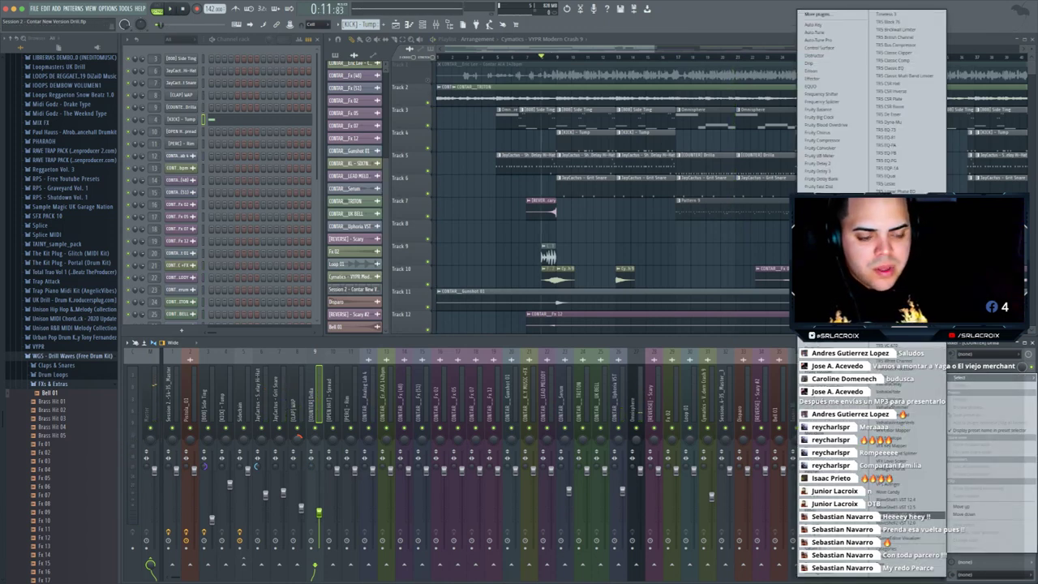
left_click(908, 523)
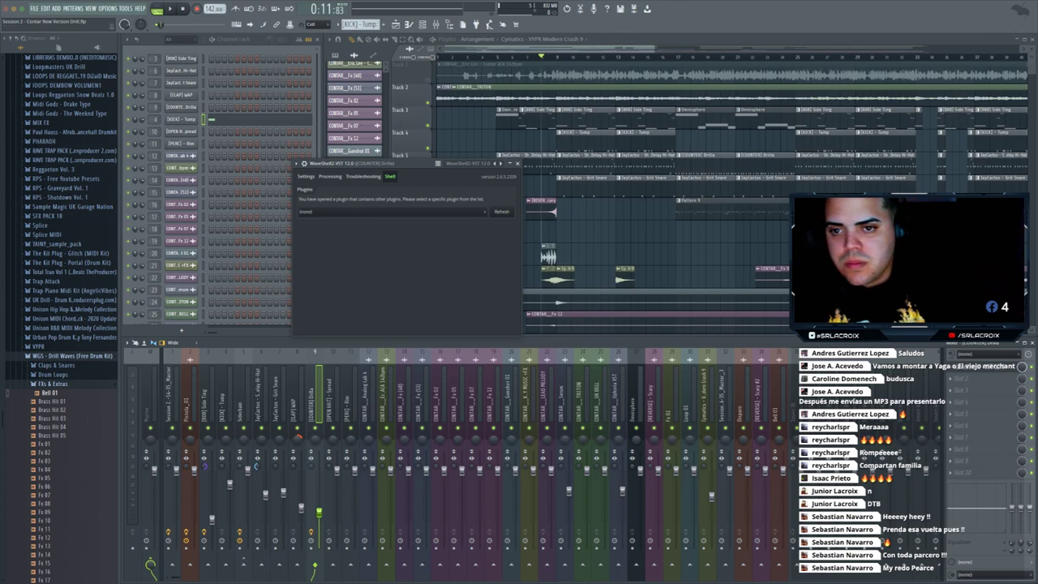
left_click(389, 212)
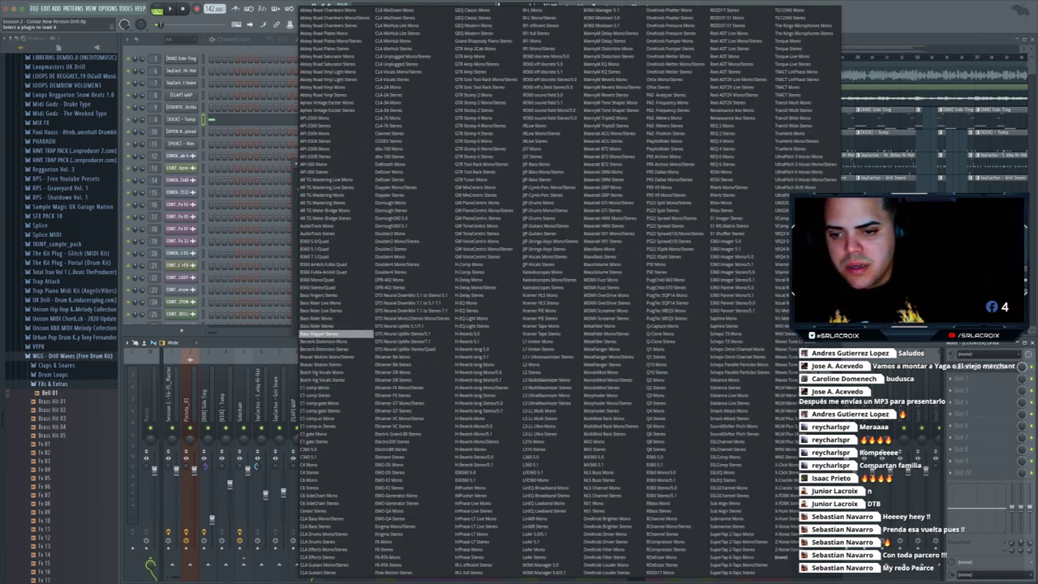
left_click(333, 363)
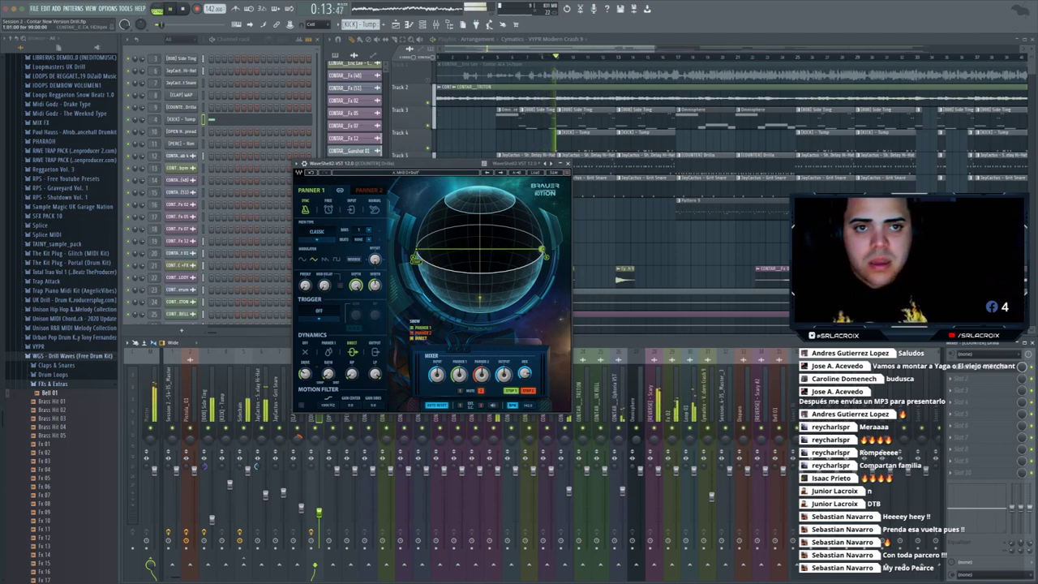
- Audition the counter-melody section with Brauer Motion, close the plugin and slightly lower the JayCactus Shake Delay Hi-Hat fader
left_click(677, 57)
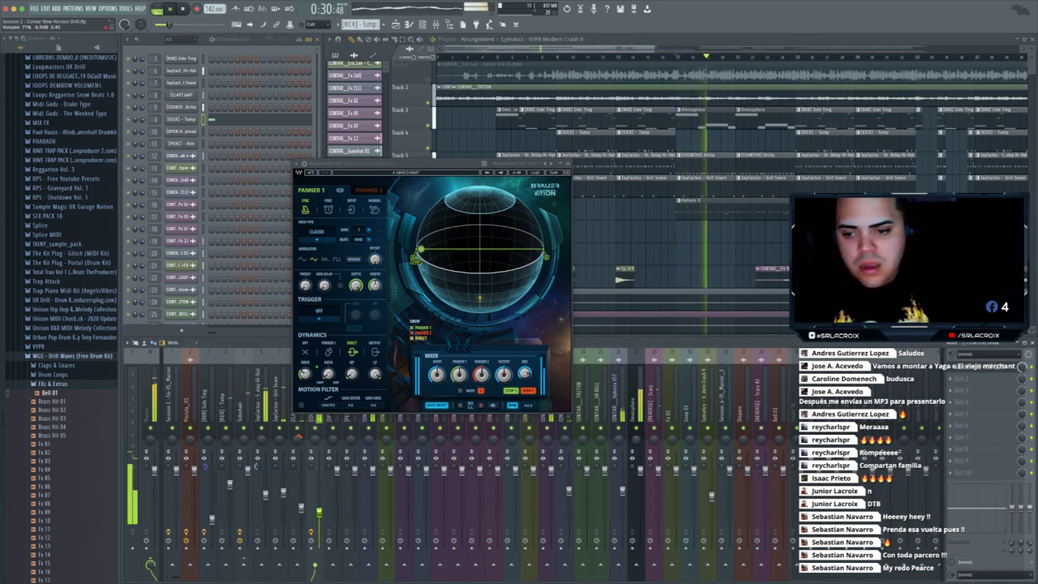
key("Escape")
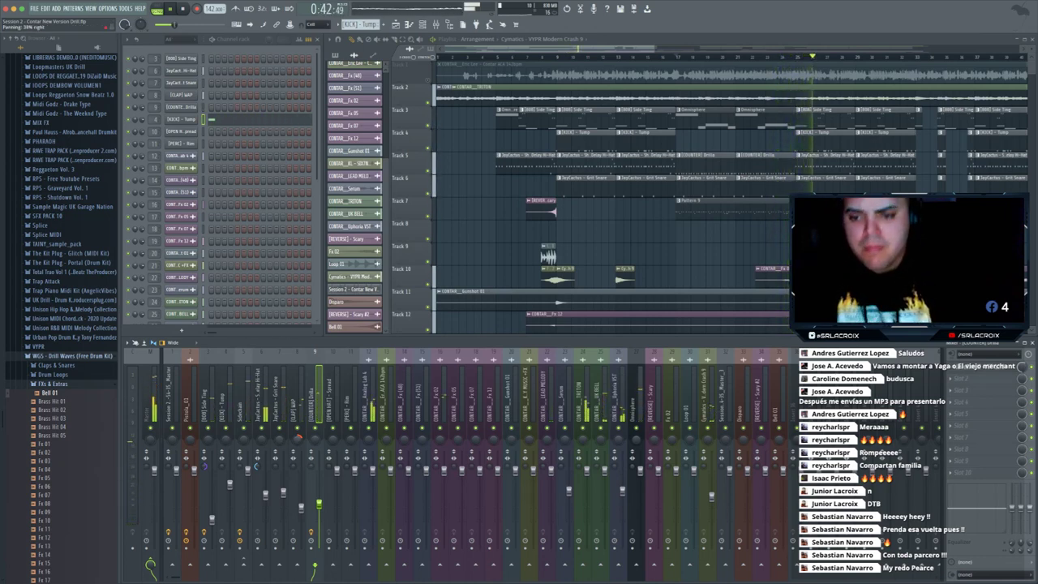
left_click_drag(266, 494, 265, 497)
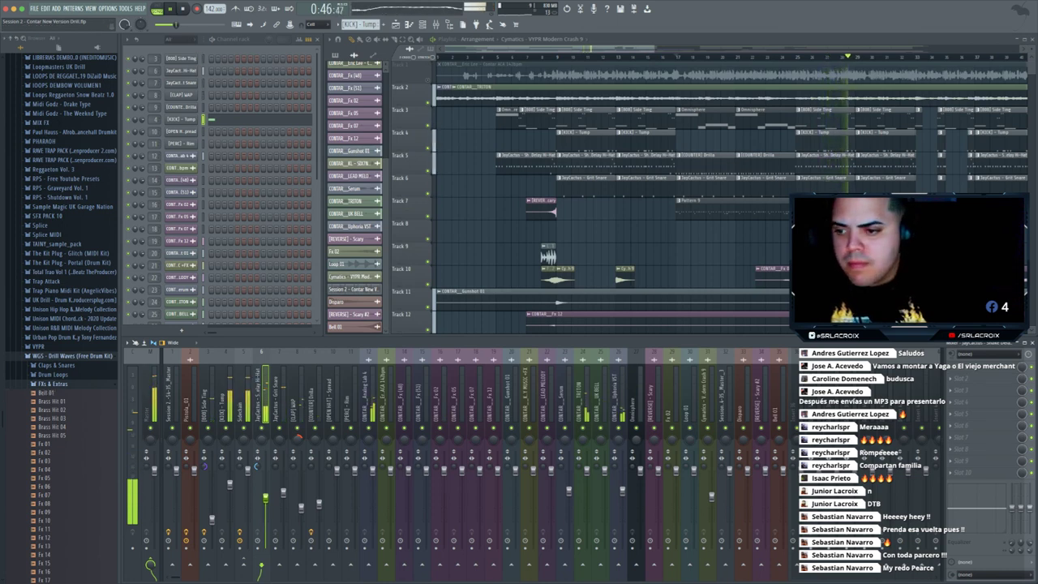
- Add short kick and hi-hat clips on Tracks 4 and 5 at the bar 35 stop and play the break
left_click(73, 356)
scroll(73, 356, "up", 2)
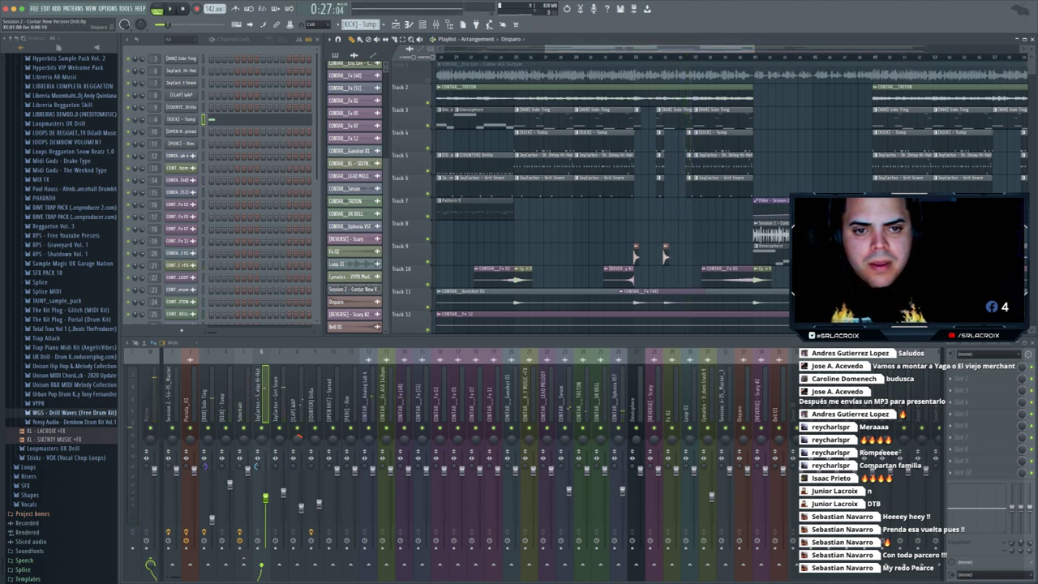
left_click_drag(753, 49, 587, 49)
left_click_drag(573, 48, 636, 49)
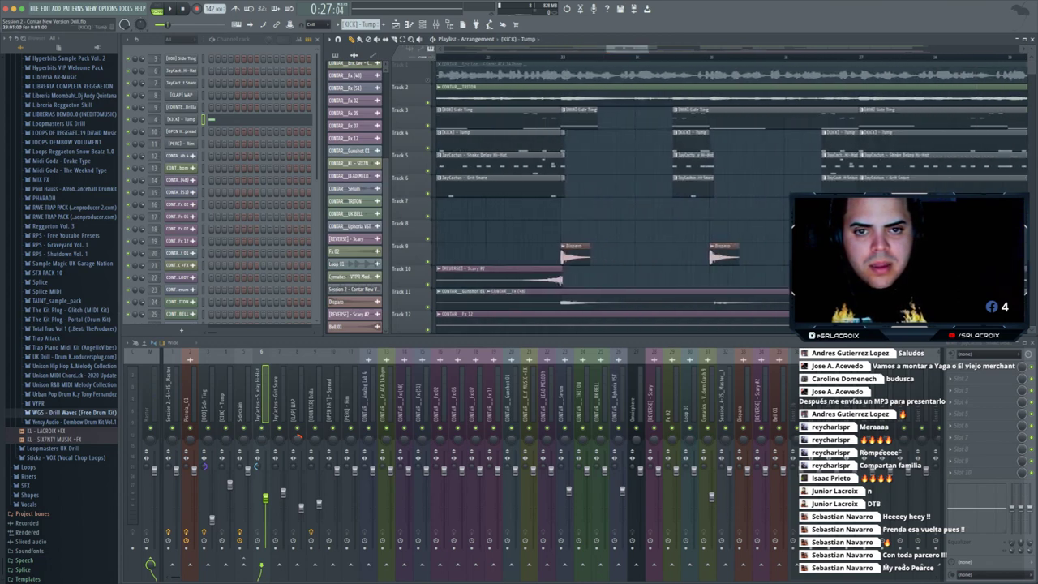
left_click(691, 133)
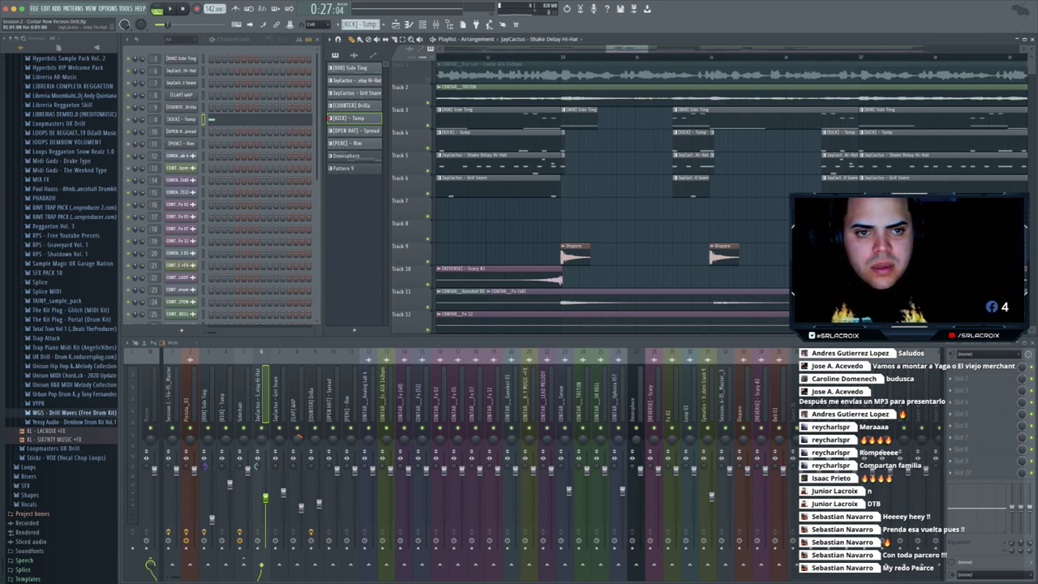
key("space")
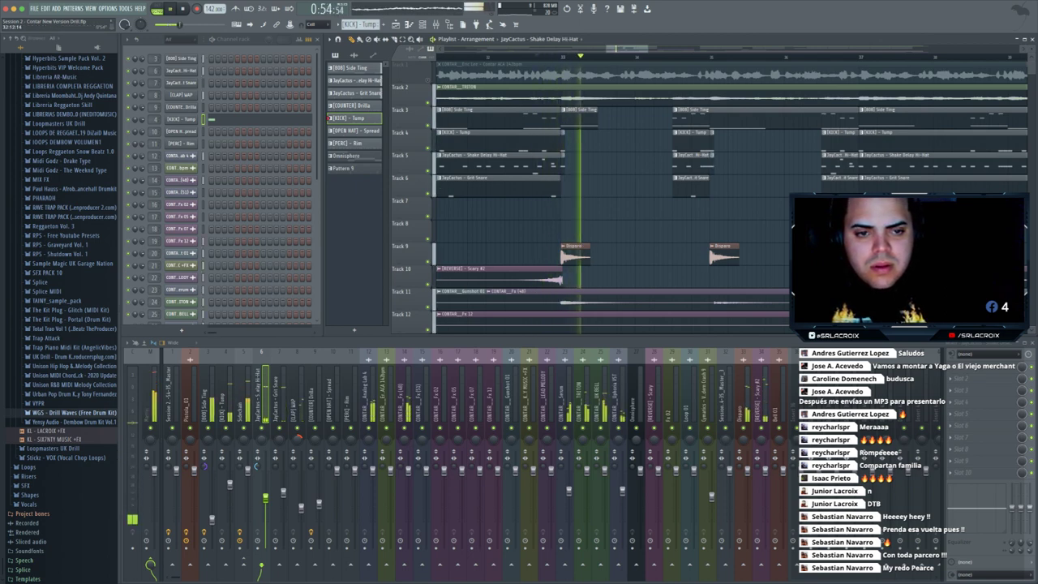
key("space")
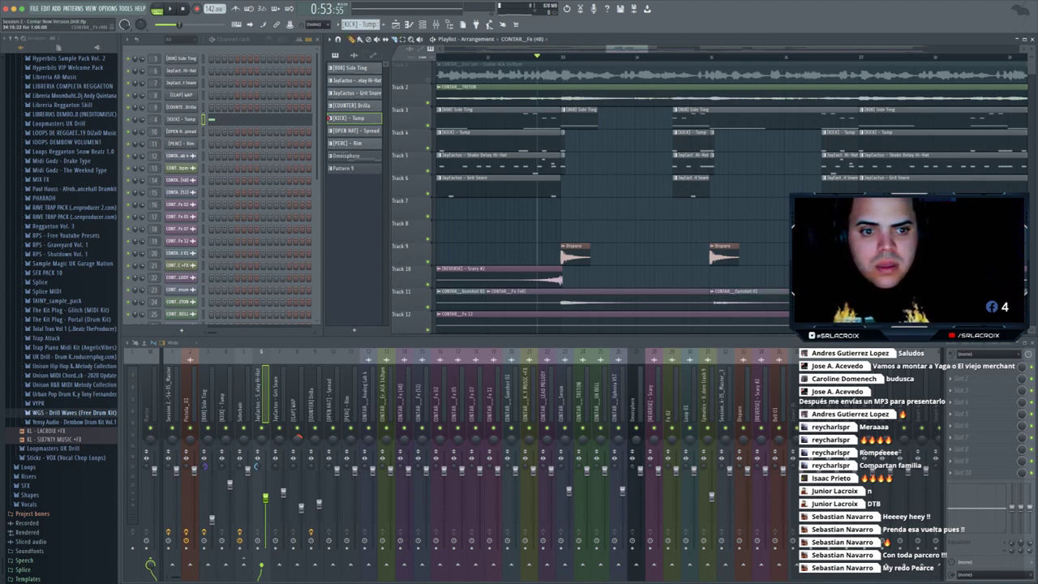
- Put a copy of the CONTAR__Gunshot 01 clip on Track 8 and shift it back to the start of the arrangement
left_click_drag(723, 293, 719, 226)
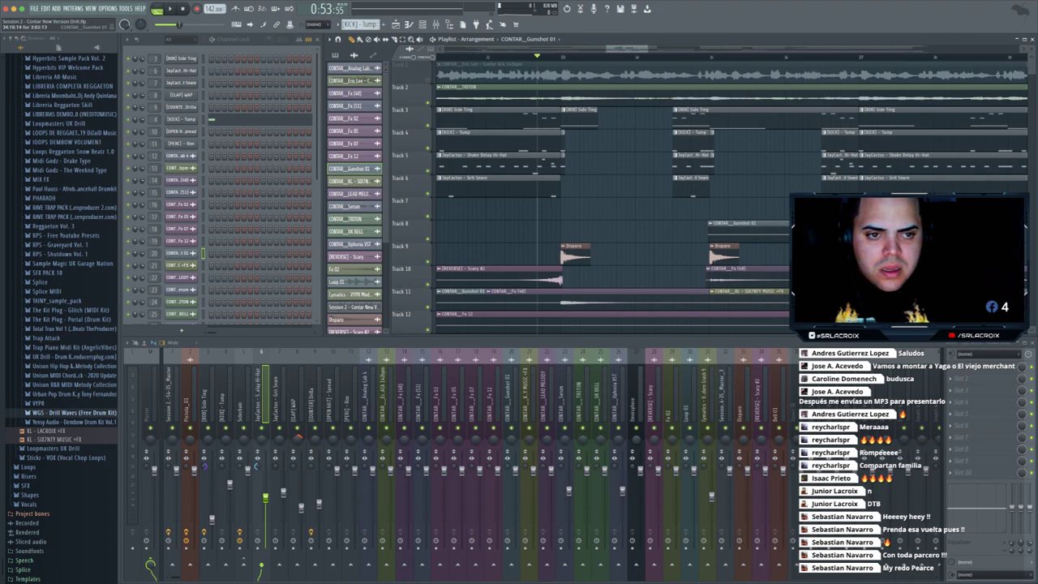
scroll(720, 226, "left", 10)
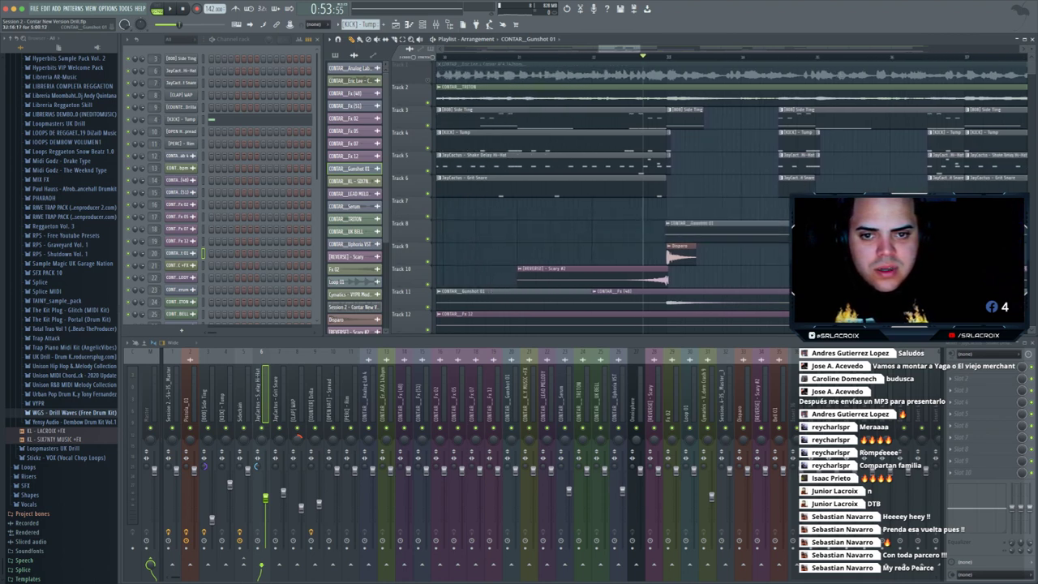
scroll(730, 186, "left", 8)
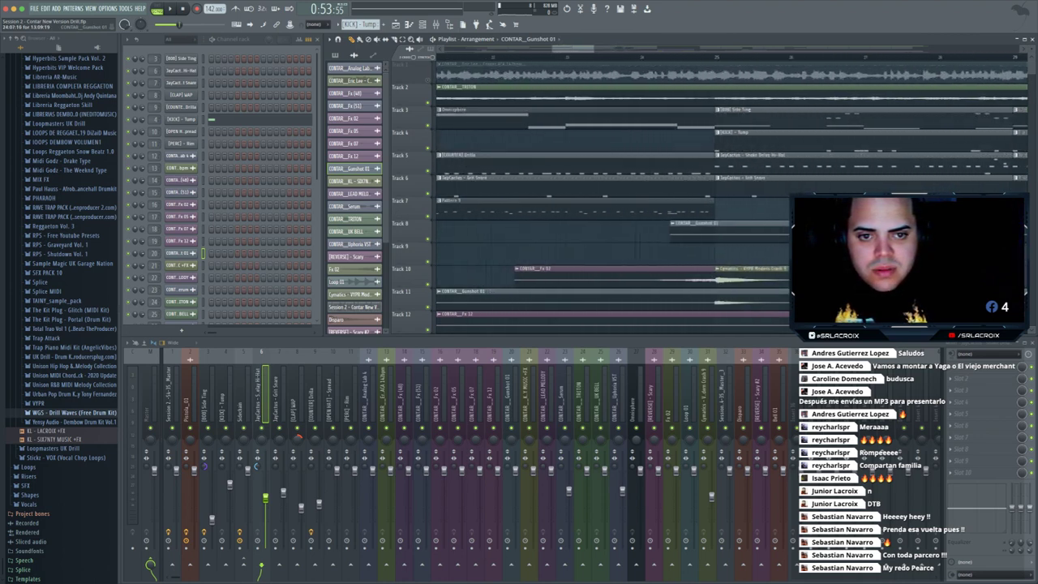
scroll(729, 186, "left", 8)
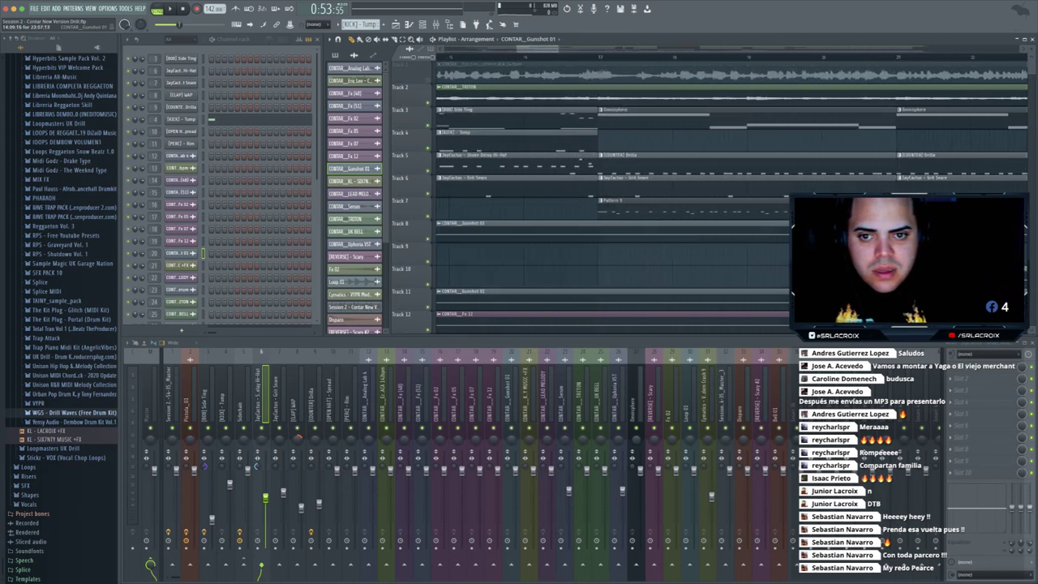
scroll(730, 186, "left", 8)
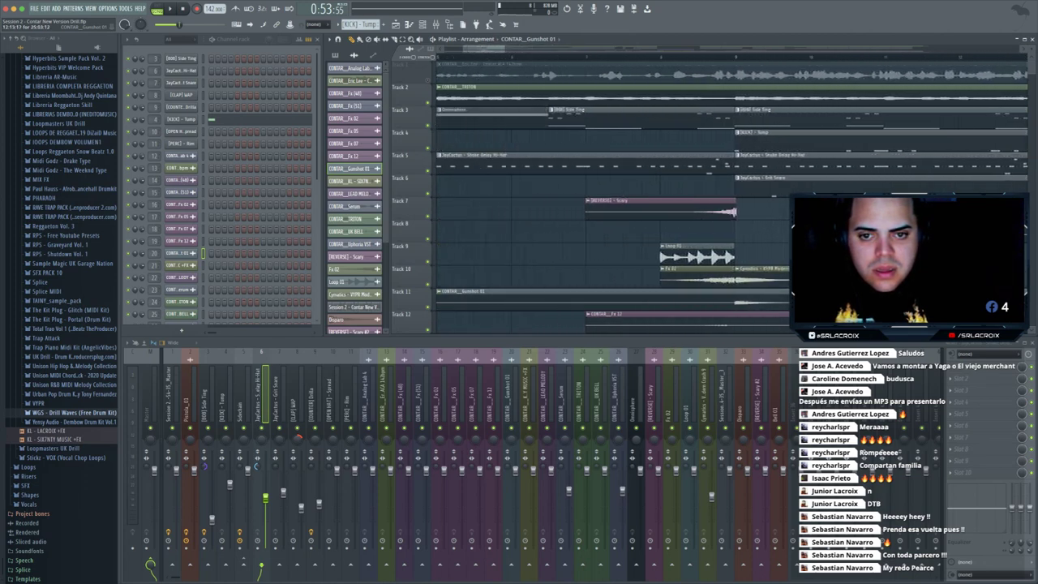
left_click_drag(469, 232, 462, 232)
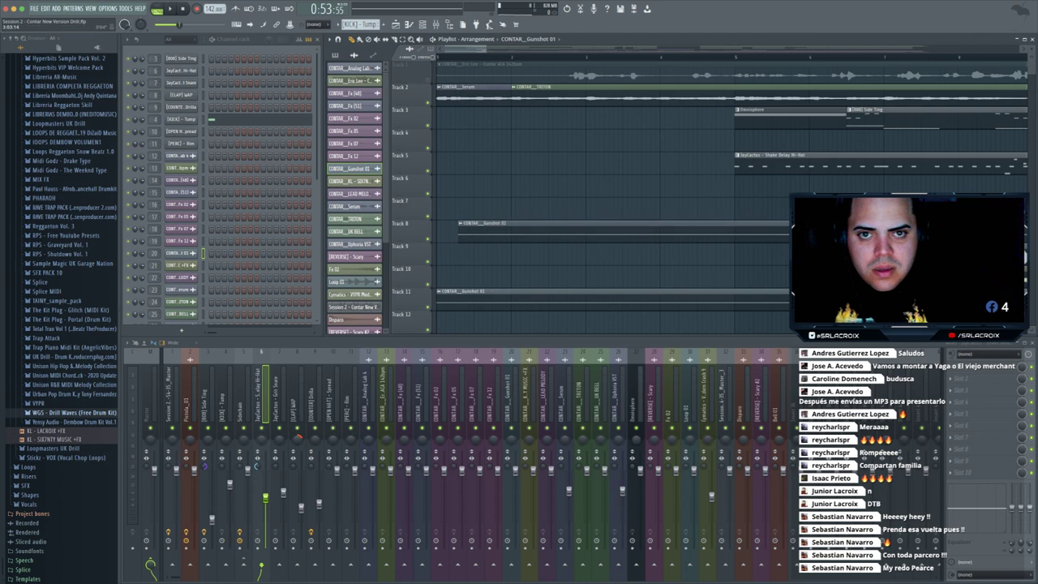
scroll(713, 191, "down", 6)
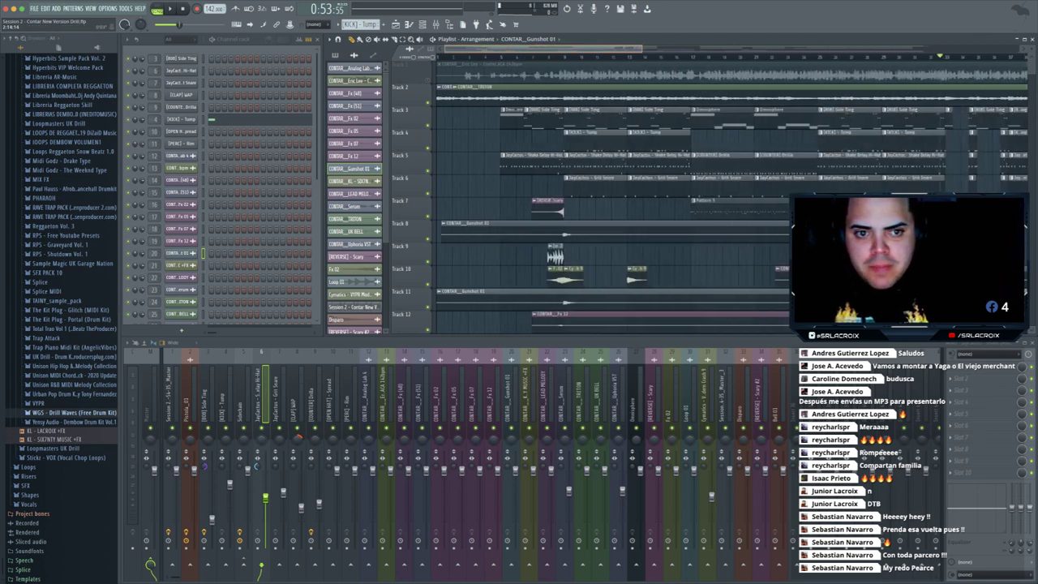
- Trim both ends of the Track 8 CONTAR__Gunshot 01 clip to a short section around the shot at bar 9
left_click_drag(442, 232, 559, 233)
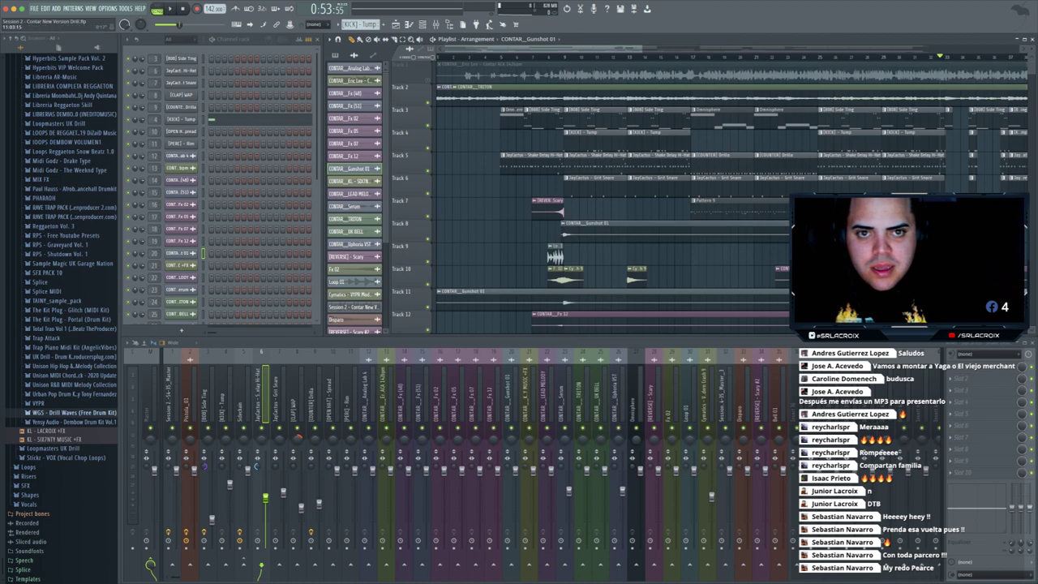
scroll(957, 231, "right", 5)
left_click_drag(936, 233, 481, 233)
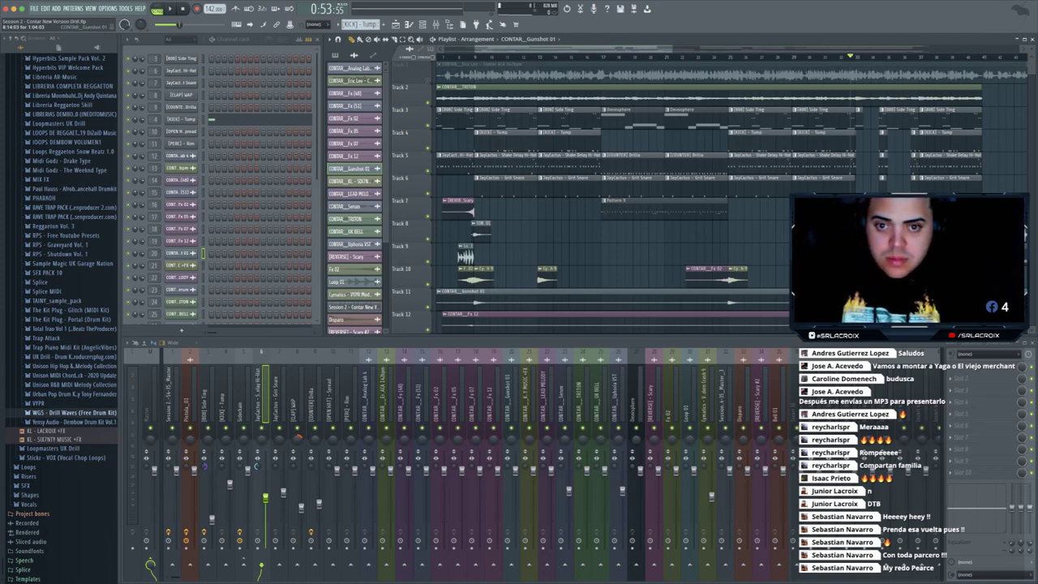
- Place the trimmed CONTAR__Gunshot 01 clip on Track 8 so its shot lands at the bar 33 stop, and audition it
left_click_drag(476, 48, 613, 48)
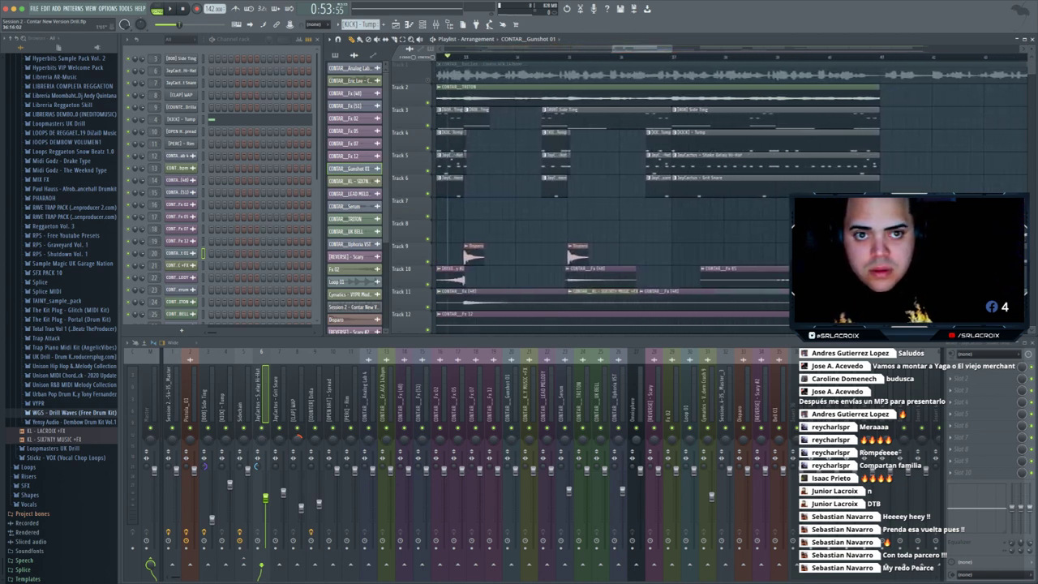
scroll(616, 186, "up", 3)
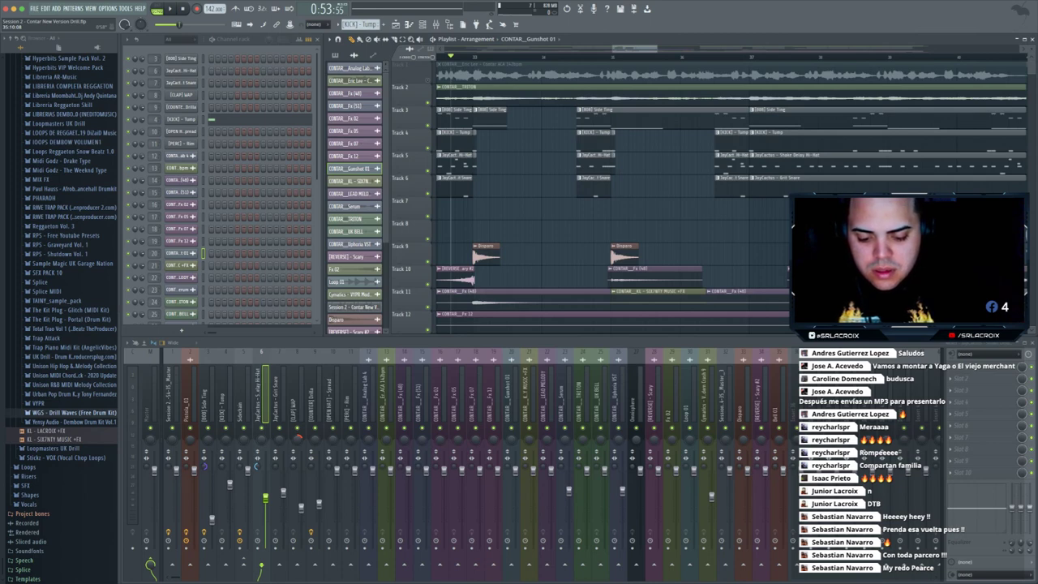
key("space")
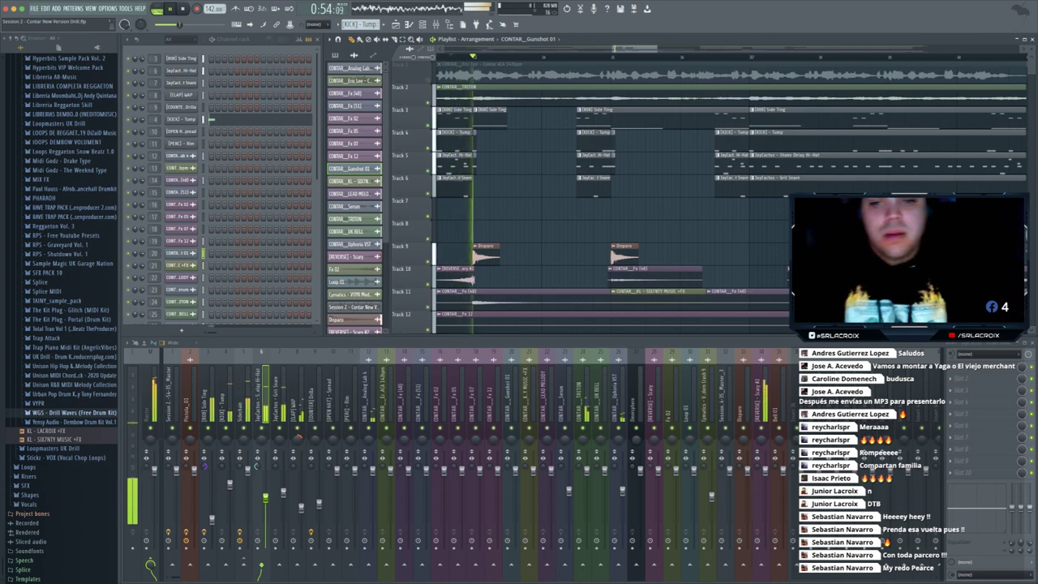
key("space")
left_click(623, 229)
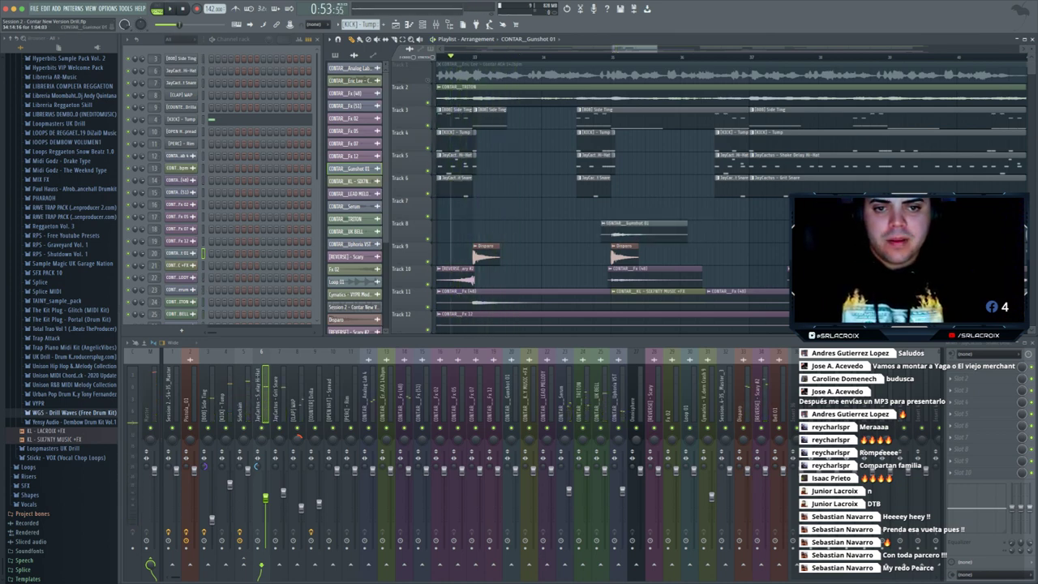
left_click_drag(624, 231, 508, 231)
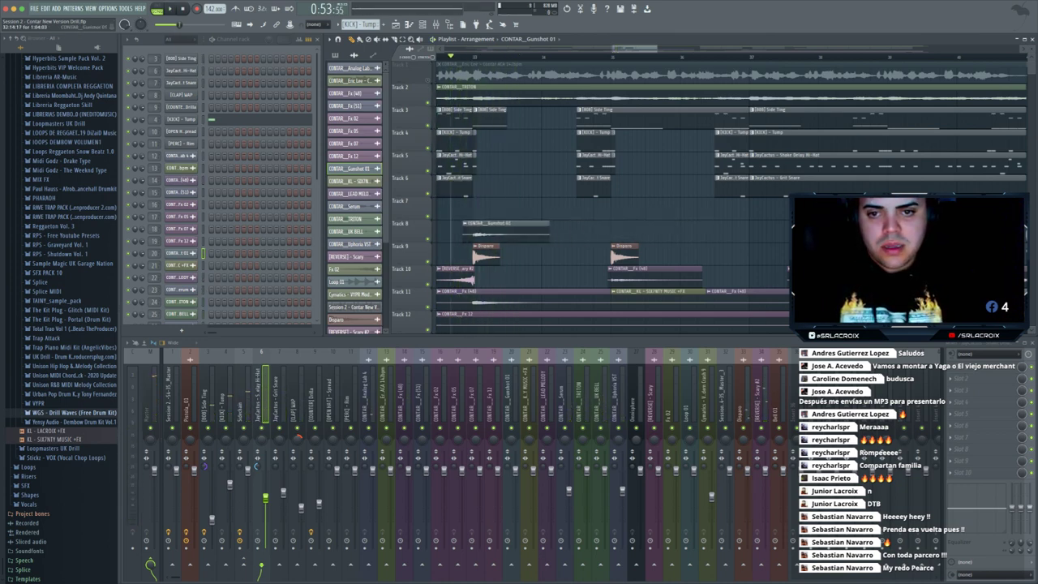
double_click(479, 232)
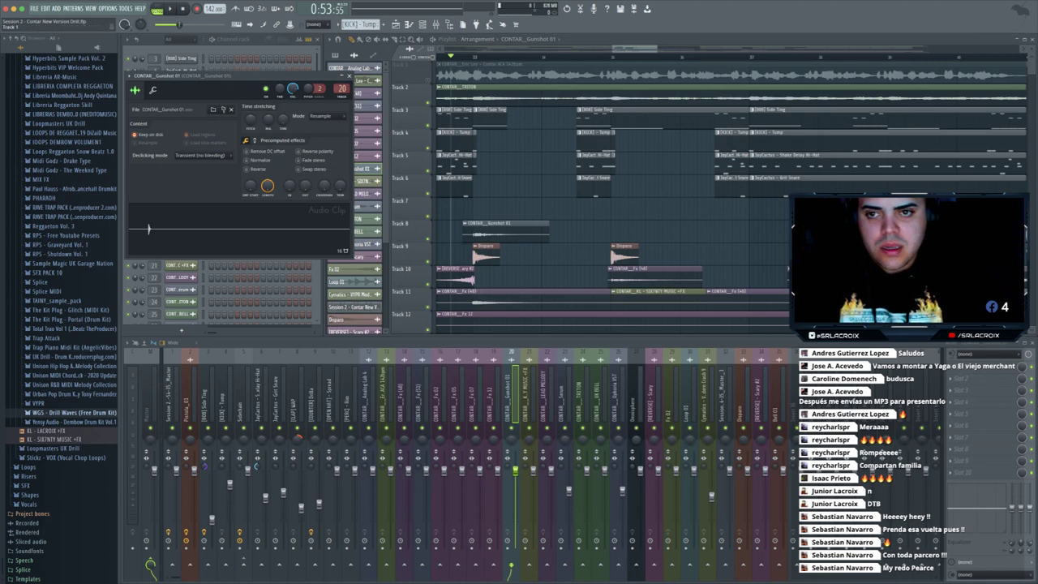
left_click(350, 75)
key("space")
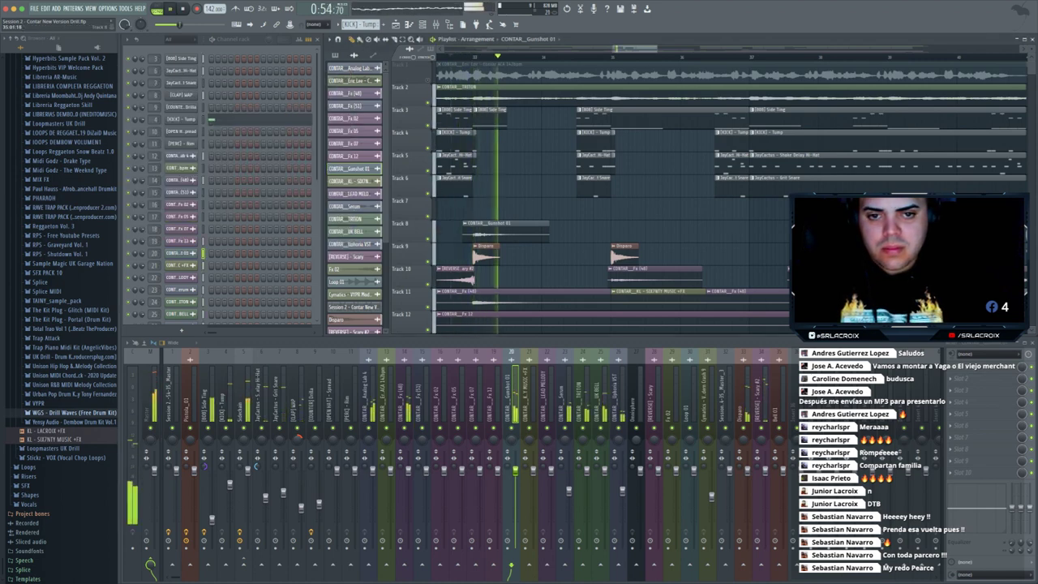
- Try another CONTAR__Gunshot 01 clip on Track 8 around bar 34, audition it and remove it
left_click(565, 232)
key("space")
key("space")
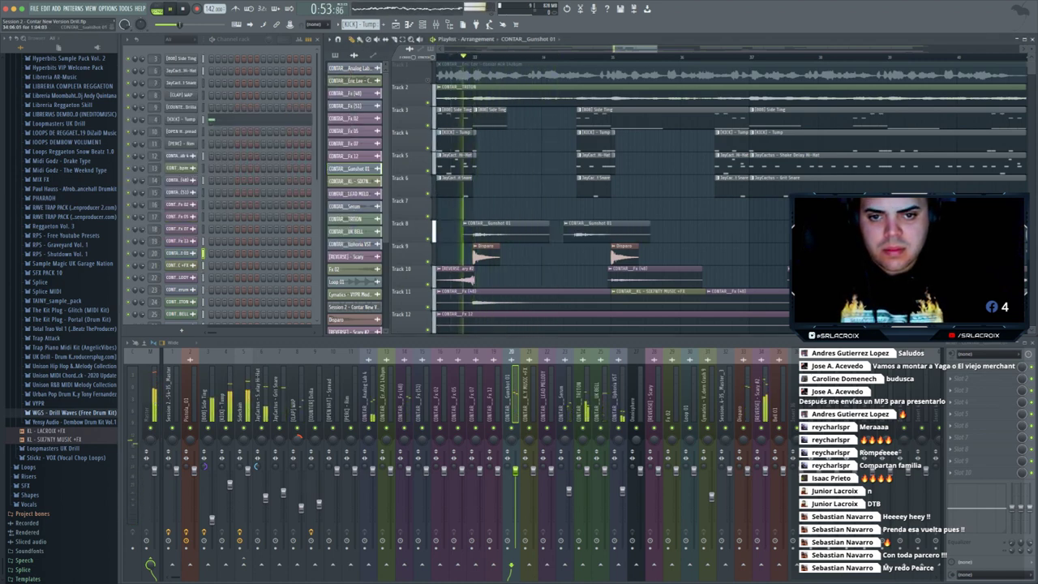
left_click_drag(567, 232, 542, 232)
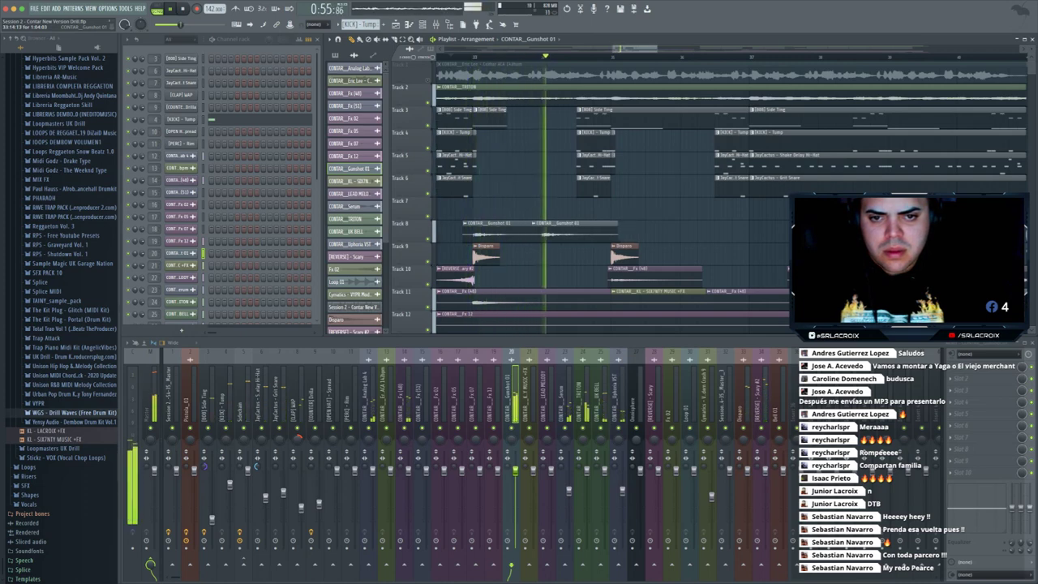
key("space")
right_click(544, 233)
- Replace the two Disparo clips on Track 9 with CONTAR__Gunshot 01 clips, adding a second one at the bar 35 stop
right_click(487, 254)
right_click(614, 255)
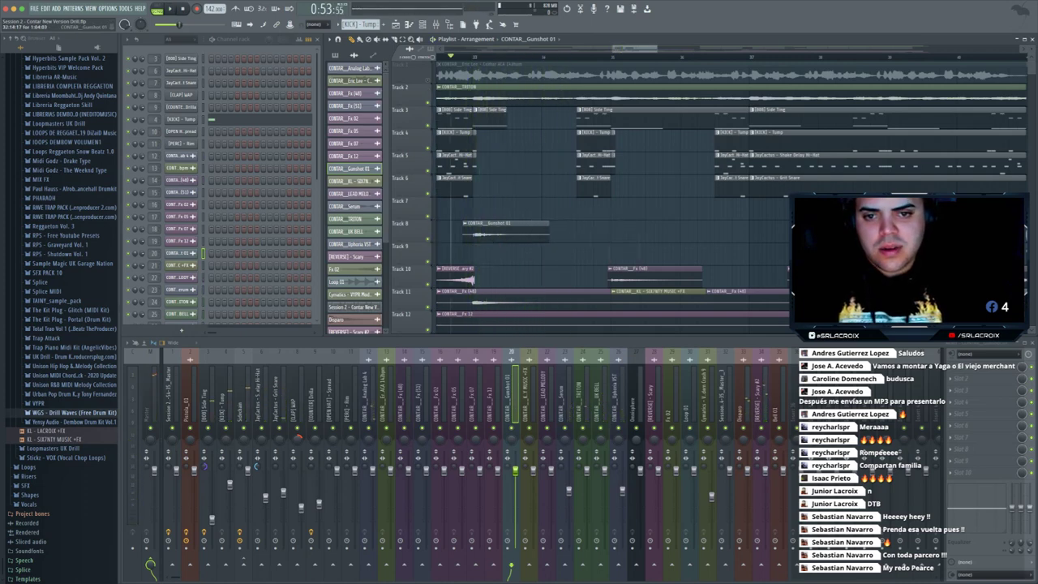
left_click(613, 231)
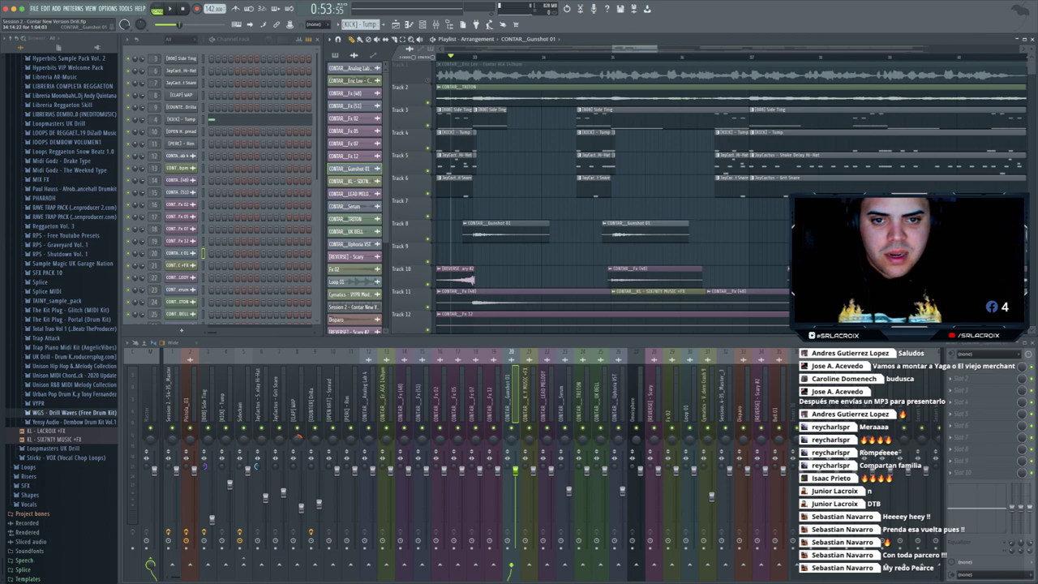
key("space")
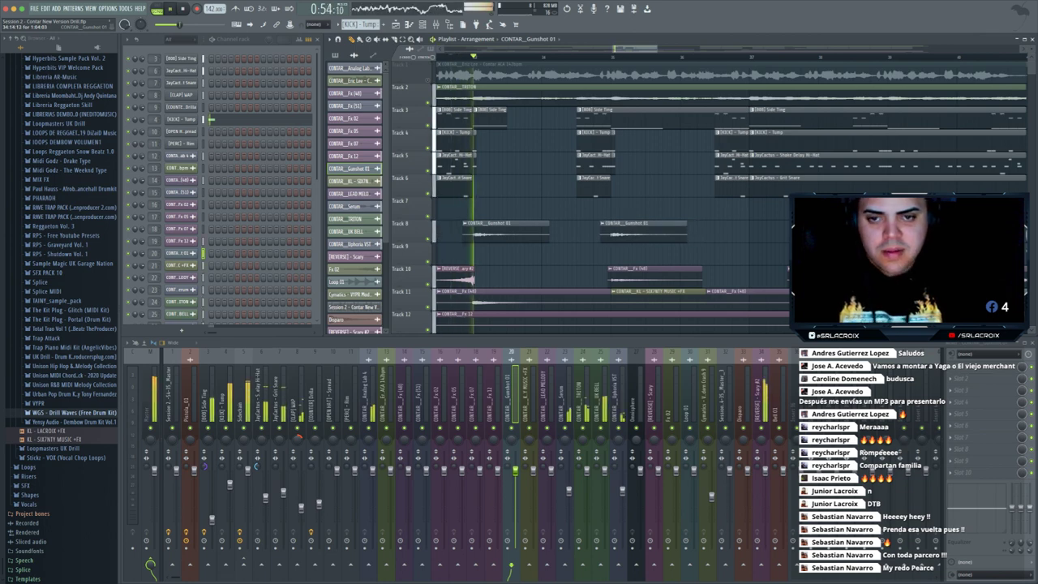
left_click_drag(703, 232, 515, 255)
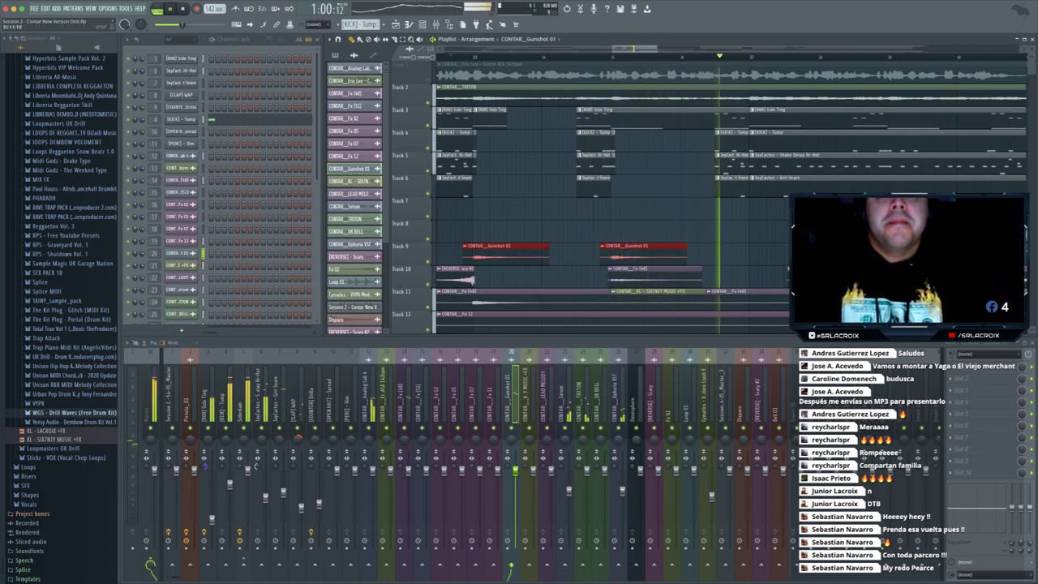
- Place the Cymatics VYPR Modern Crash 9 clip on Track 9 at bar 37 and play that transition
left_click_drag(657, 49, 710, 49)
left_click(732, 273)
key("space")
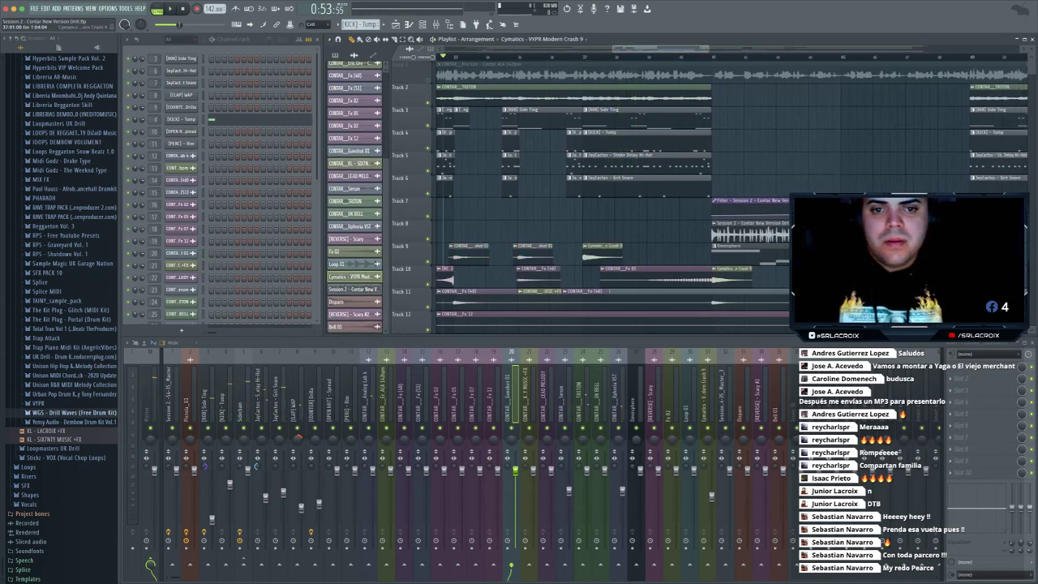
left_click(558, 57)
key("space")
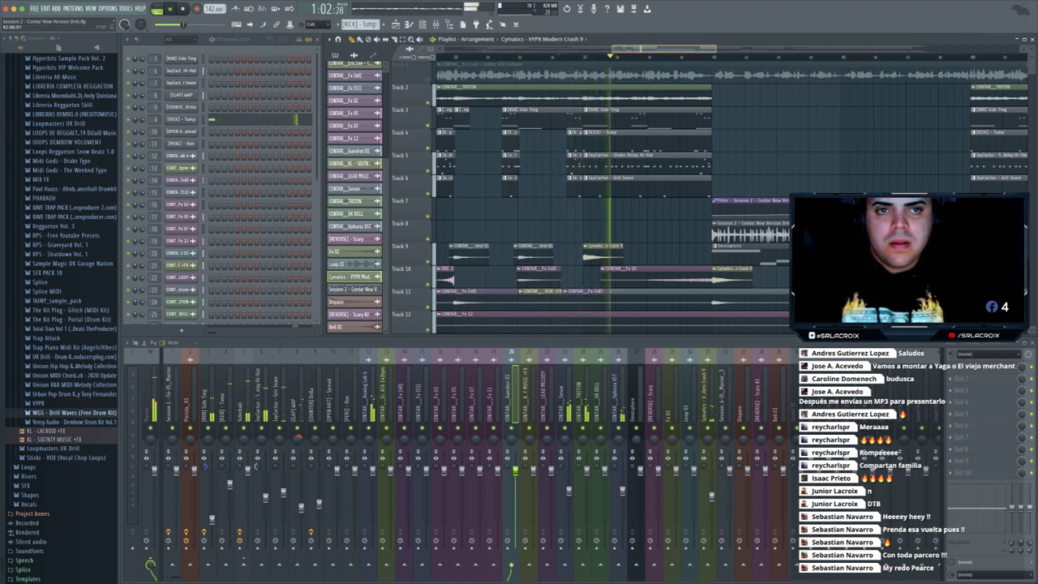
- Lower the Session 2 Master_3 mixer fader and check the channel settings of the Session 2 audio clip in the filtered break
left_click_drag(709, 48, 767, 49)
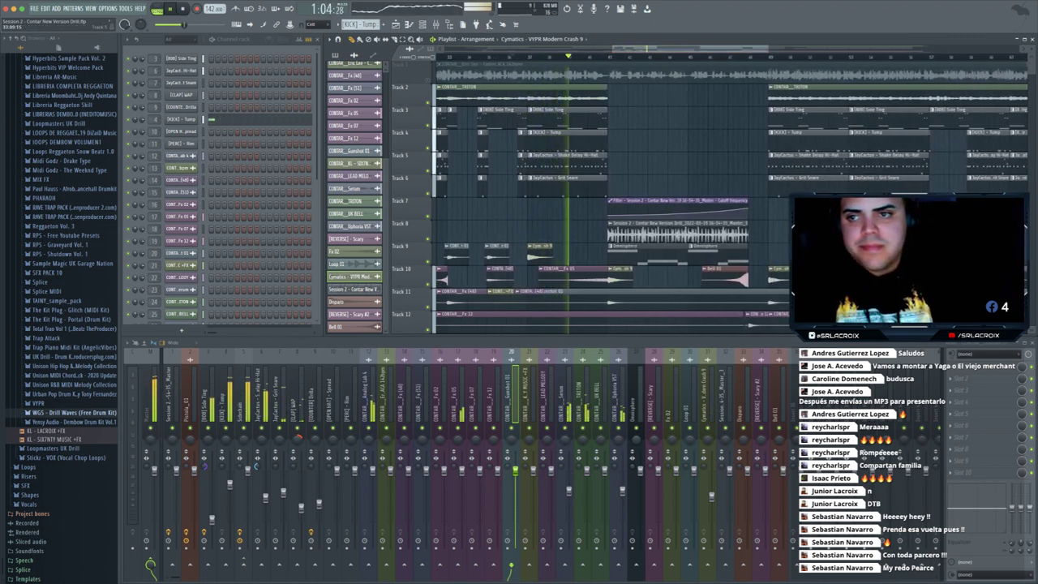
scroll(355, 92, "up", 2)
left_click(335, 55)
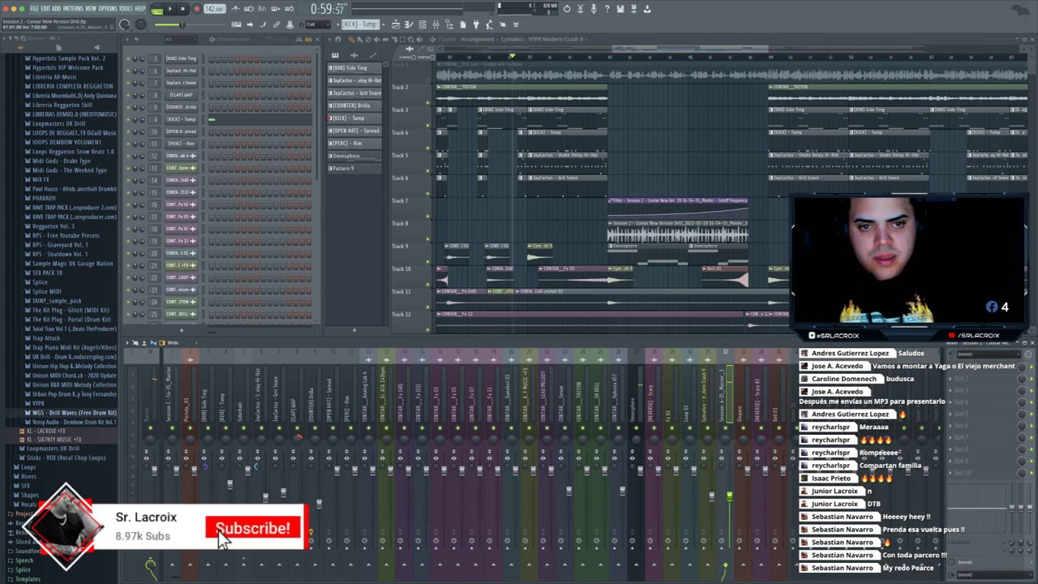
double_click(678, 224)
left_click_drag(362, 109, 362, 188)
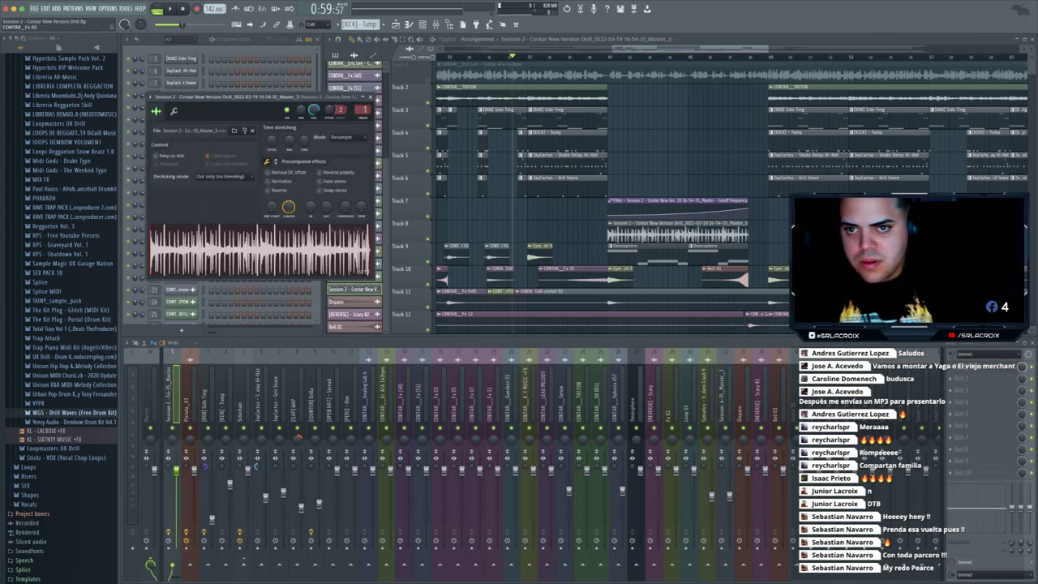
left_click(370, 97)
- Play the filtered break from bar 39 into the following drop and lower the Bell 01 mixer fader to 60% (-7.3 dB)
scroll(592, 186, "left", 1)
left_click(591, 57)
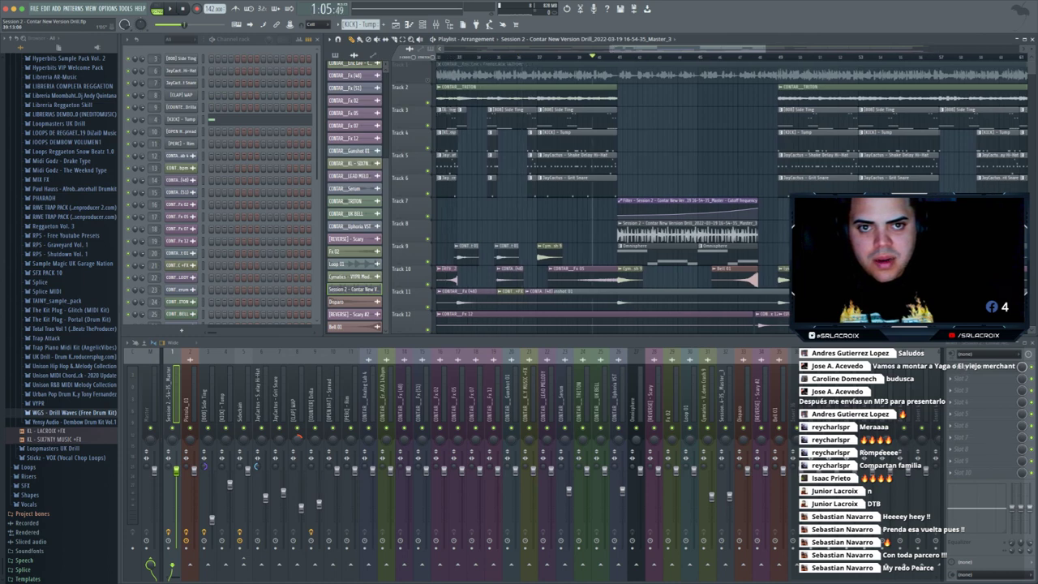
key("space")
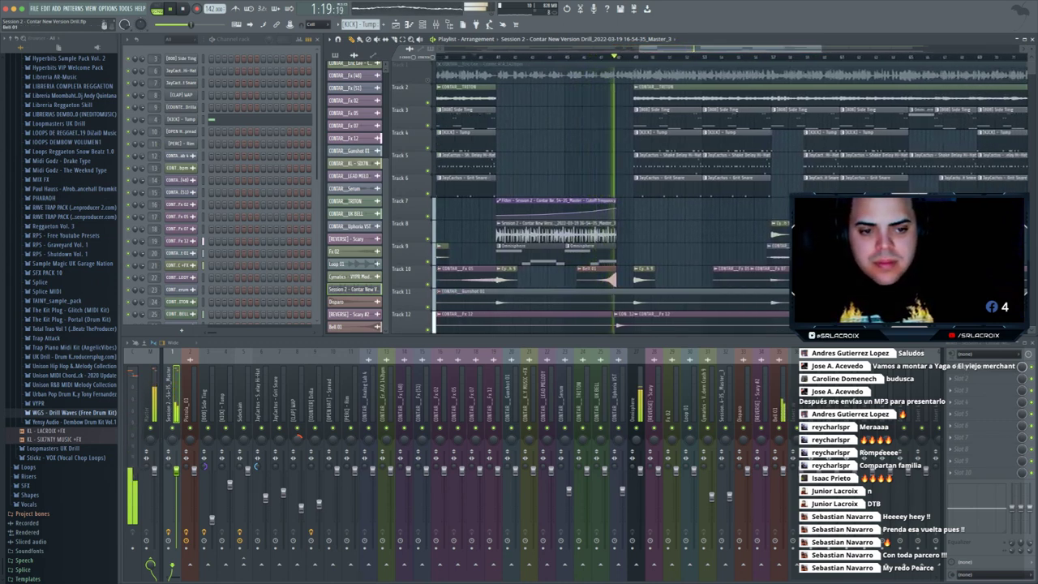
left_click_drag(782, 497, 782, 494)
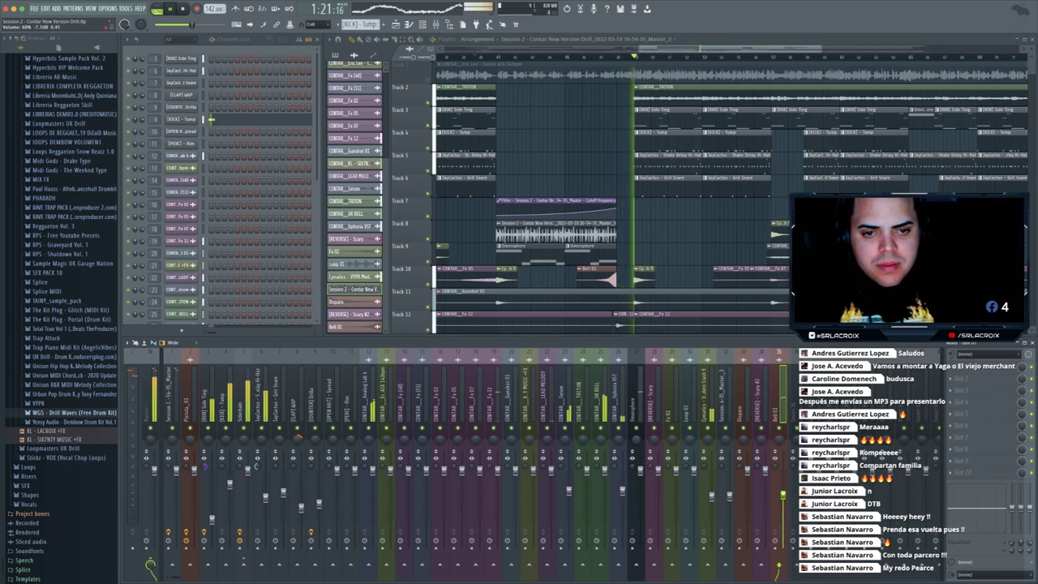
- Play the transition into the bar 49 drop and check the channel settings of the Cymatics VYPR Modern Crash 9 sample
left_click(600, 57)
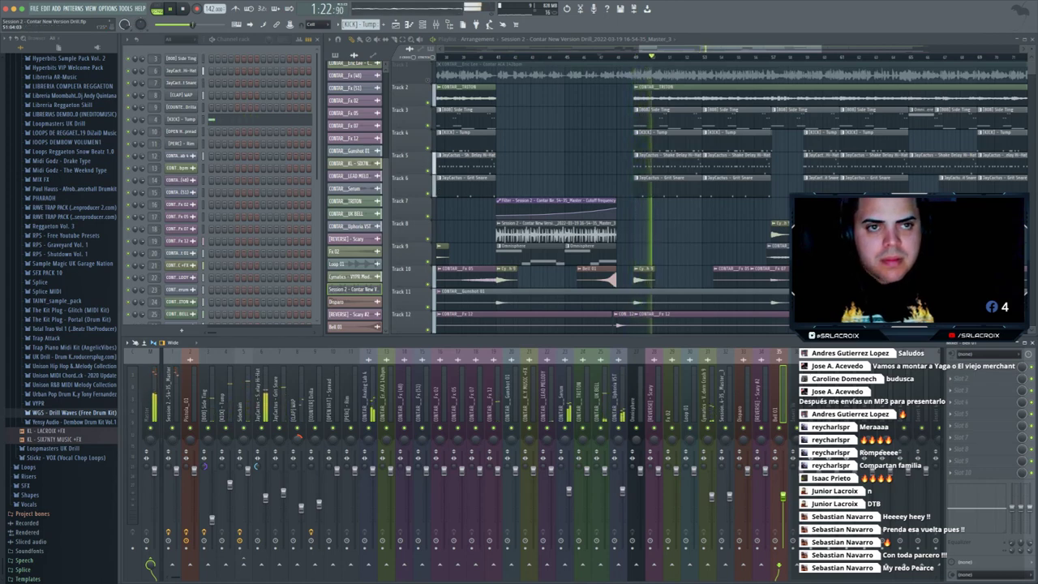
left_click_drag(671, 49, 700, 49)
double_click(354, 277)
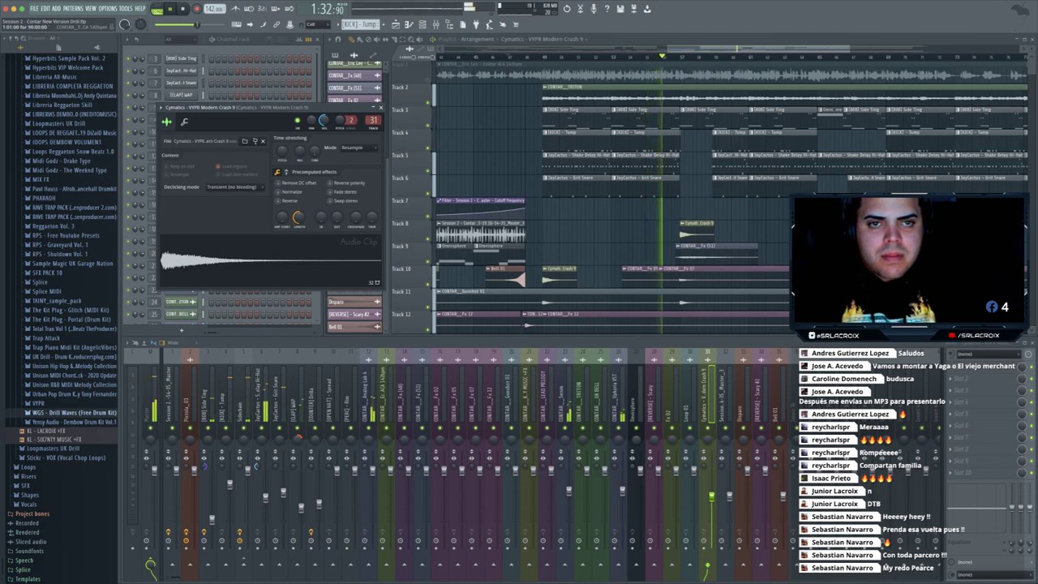
left_click(381, 107)
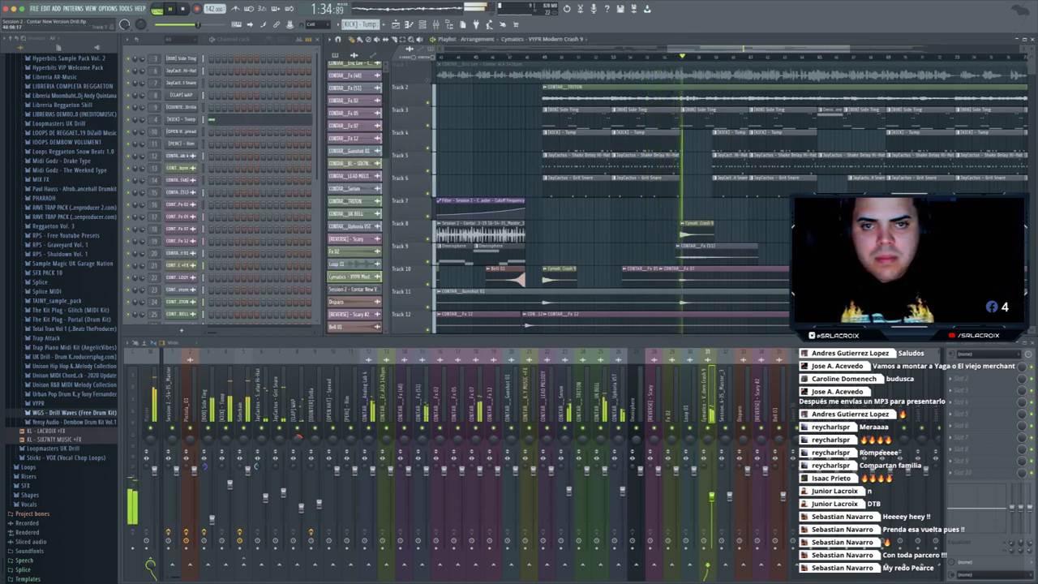
- Lower the [KICK] - Tump mixer fader slightly and raise the [808] Side Ting fader a little during playback
left_click(229, 484)
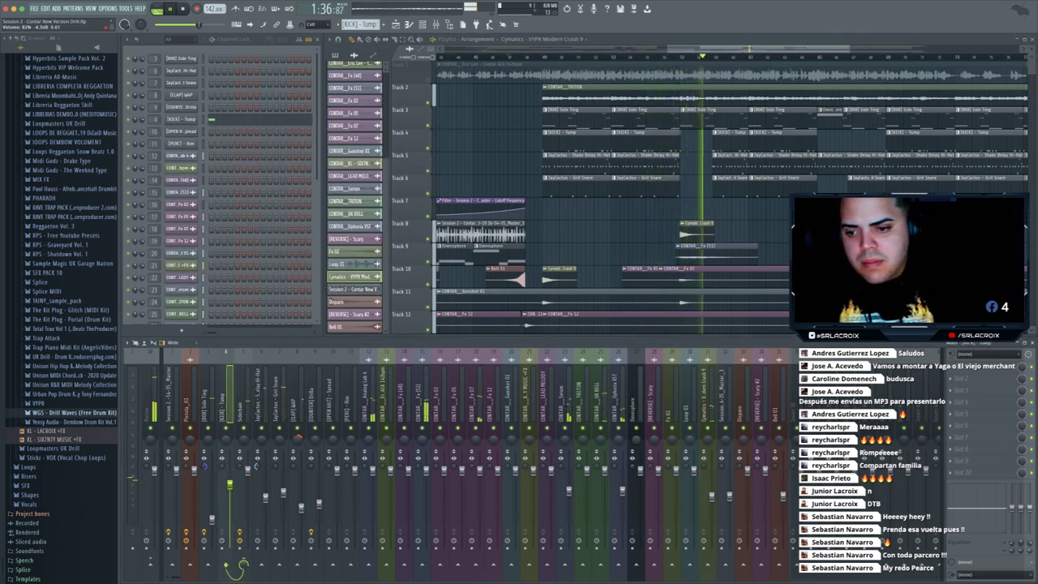
left_click_drag(229, 484, 230, 490)
scroll(229, 489, "down", 1)
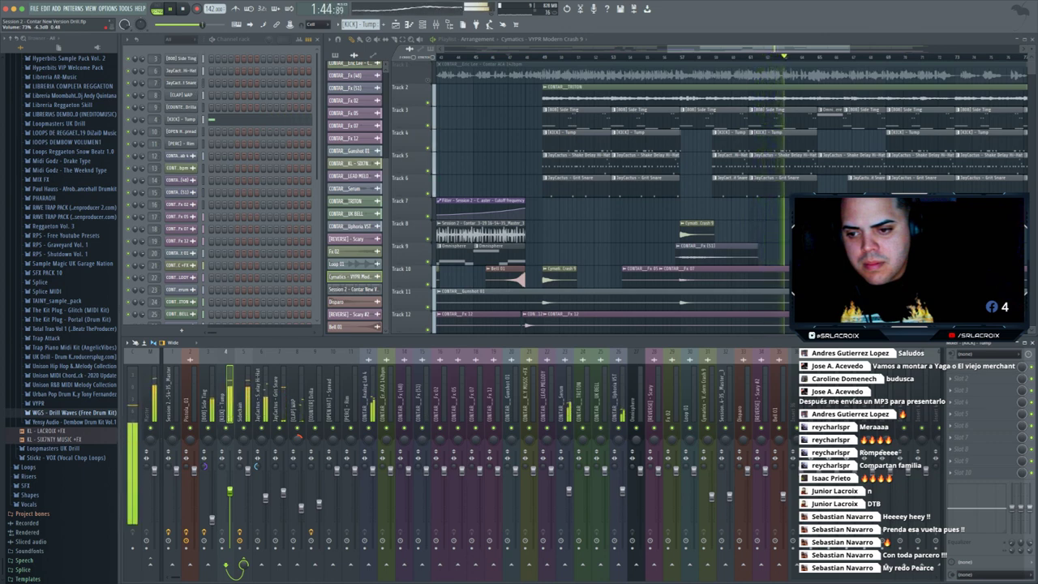
scroll(229, 489, "up", 2)
scroll(229, 489, "up", 1)
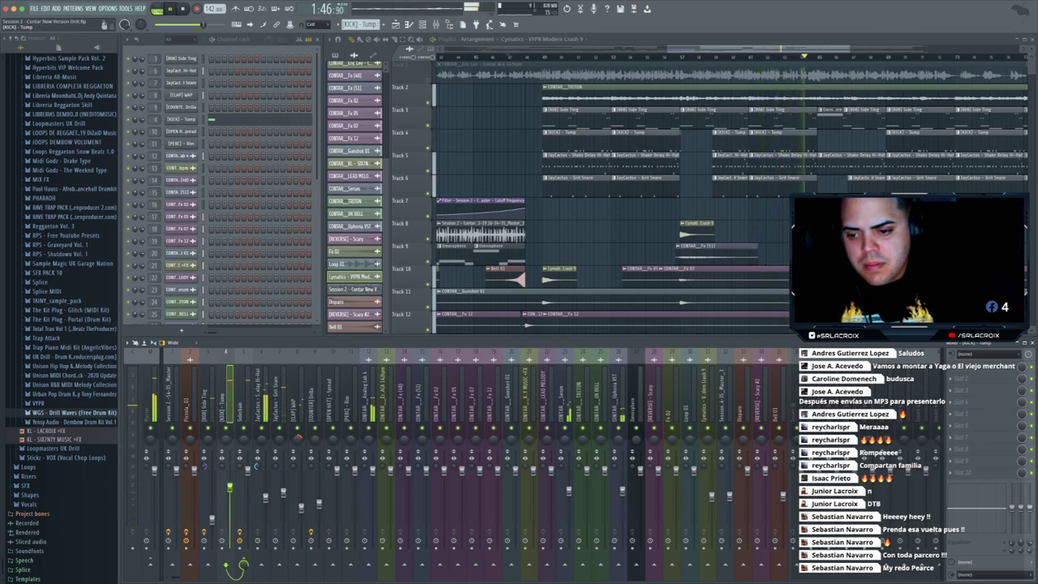
left_click(212, 515)
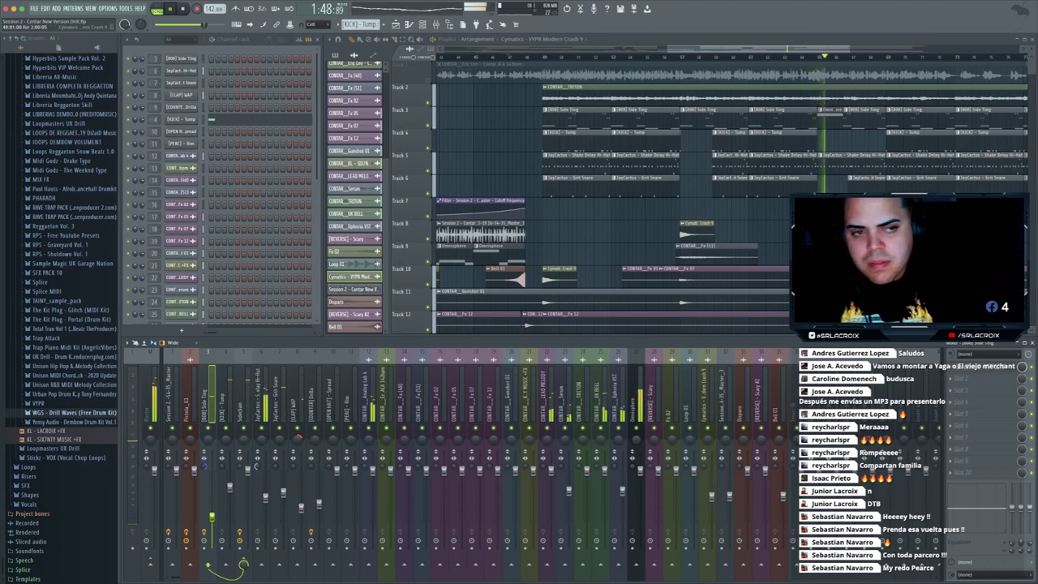
- Unmute the lead vocal on Track 1 and stop playback, returning to the start of the song
left_click_drag(849, 49, 929, 49)
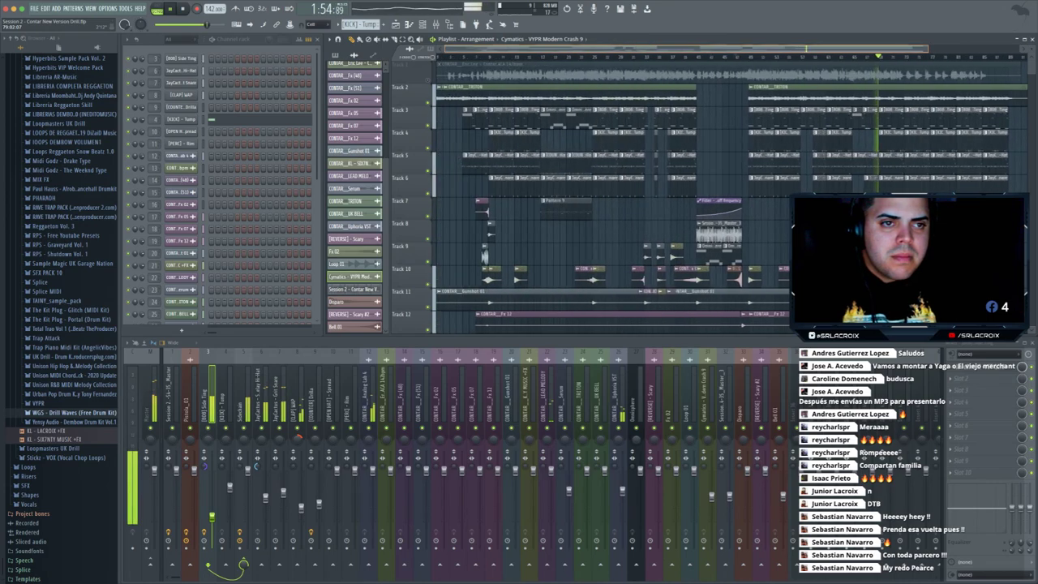
left_click_drag(695, 49, 438, 49)
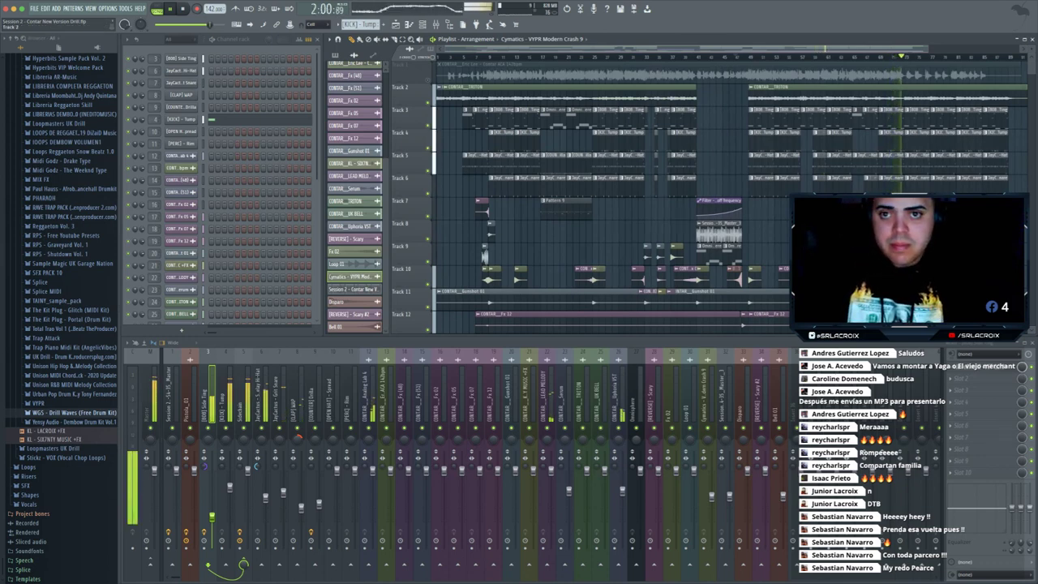
left_click(429, 80)
key("space")
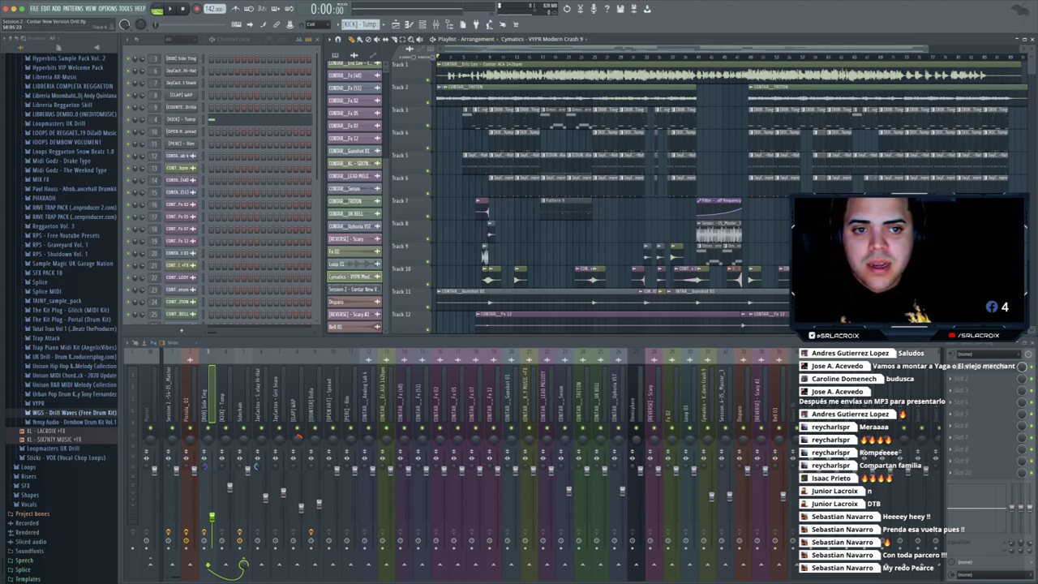
- Move the filtered-break clips from Tracks 7–9 to Tracks 2–4 and shift the effect clips on Tracks 7 and 8 down to Tracks 9 and 11
left_click_drag(757, 198, 699, 266)
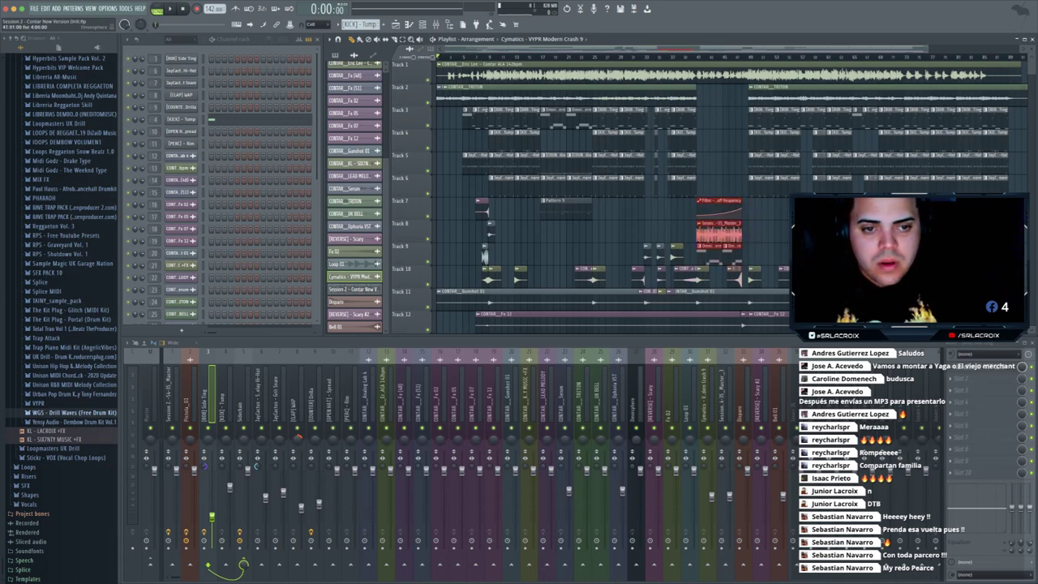
left_click_drag(718, 223, 718, 111)
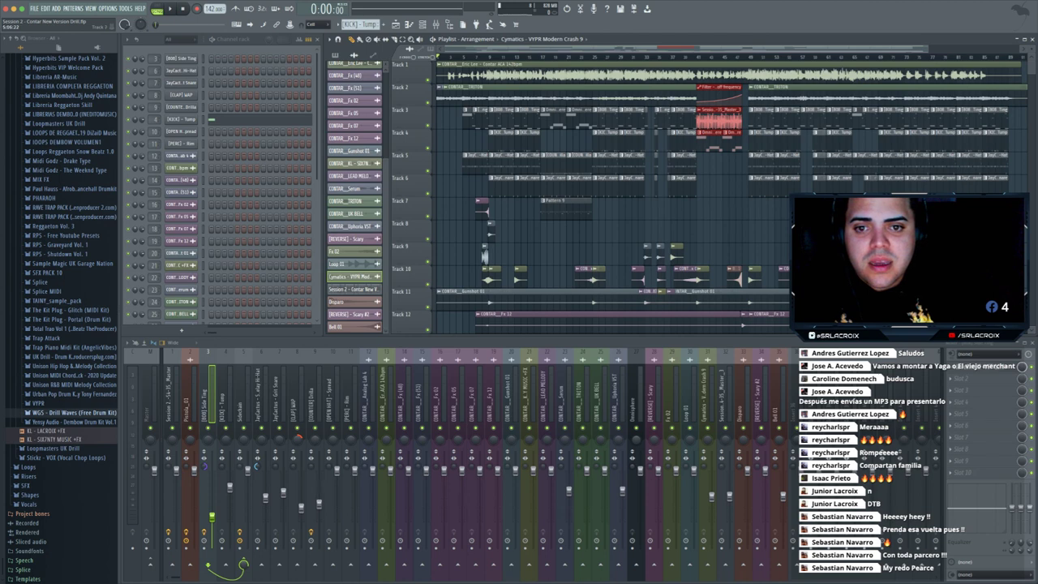
left_click(483, 219)
scroll(612, 195, "down", 3)
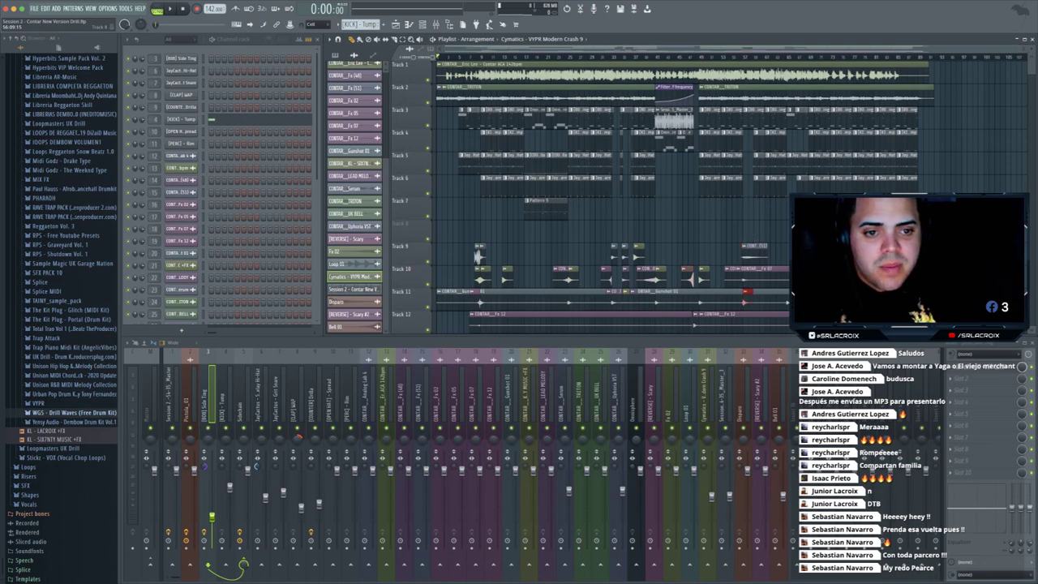
- Move all effect clips on Tracks 9 to 12 up two tracks and clear the selection
left_click_drag(433, 253, 434, 321)
scroll(531, 255, "down", 3)
scroll(531, 255, "up", 3)
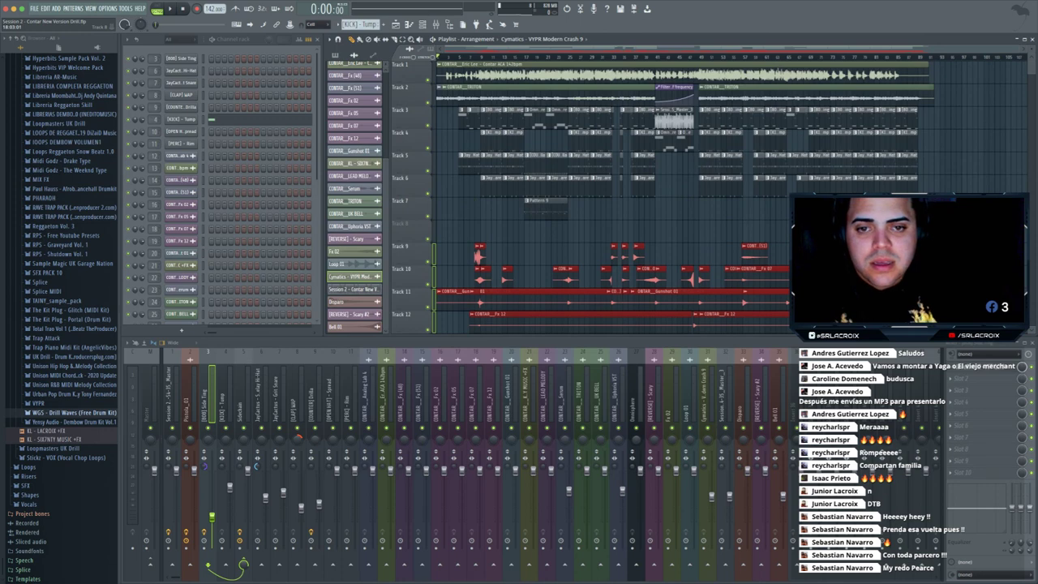
key("shift+Up")
key("shift+Up")
key("ctrl+d")
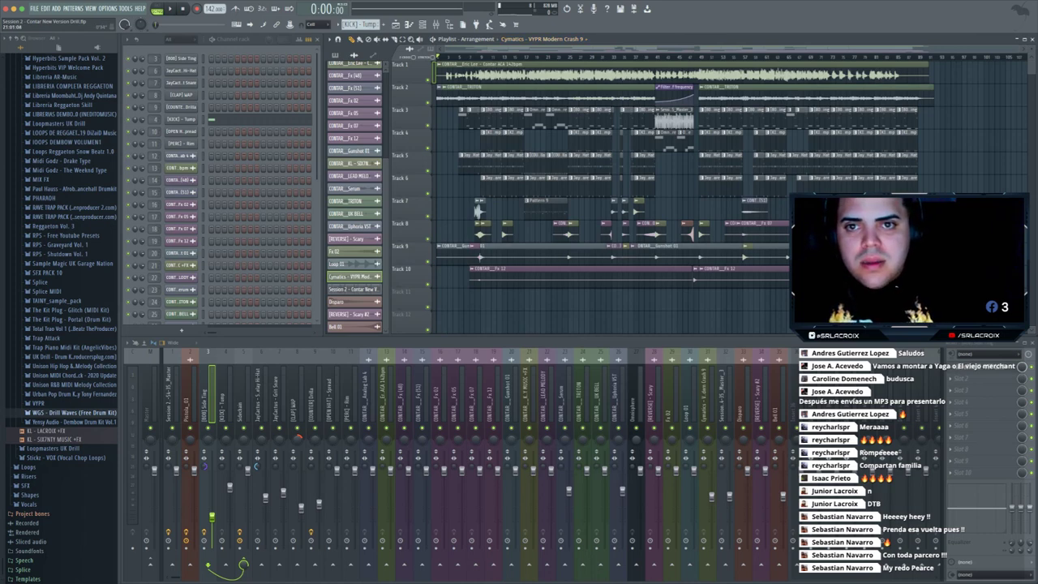
- Play the song from the start and lower the mixer faders of Omnisphere, the lead vocal and the Session 2 Master audio
key("space")
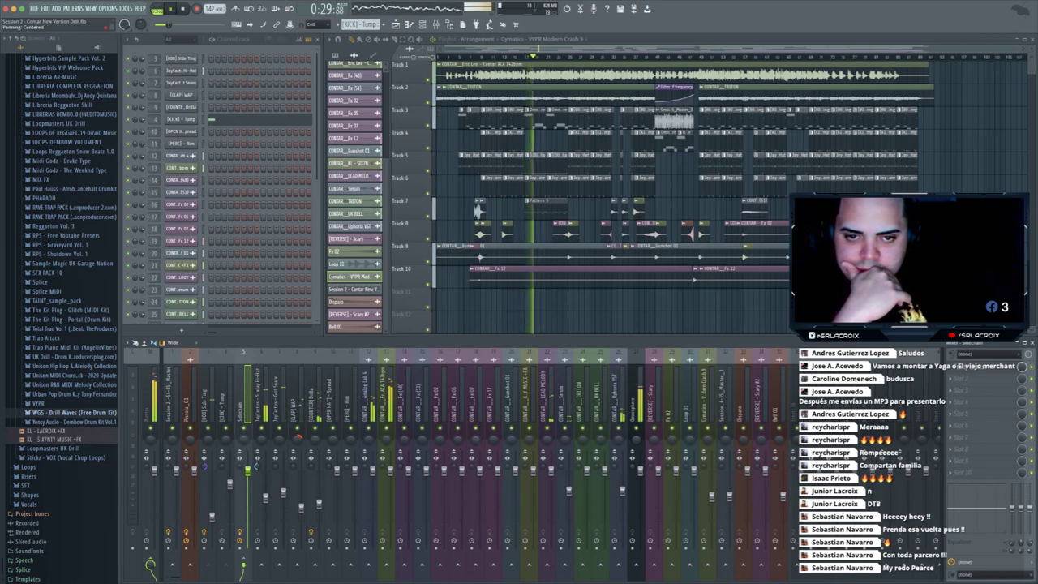
left_click_drag(1019, 49, 923, 48)
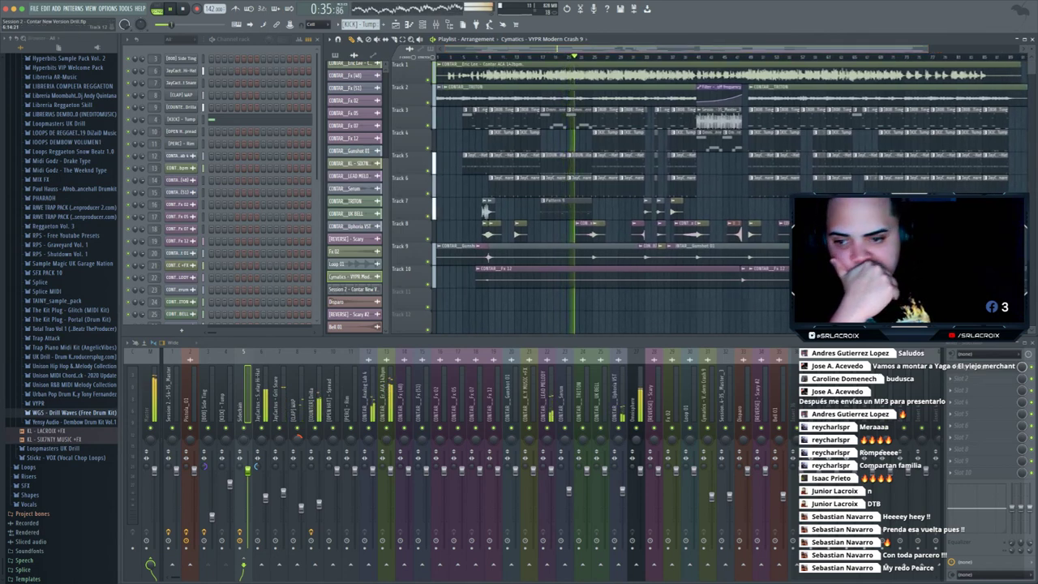
left_click_drag(640, 470, 640, 475)
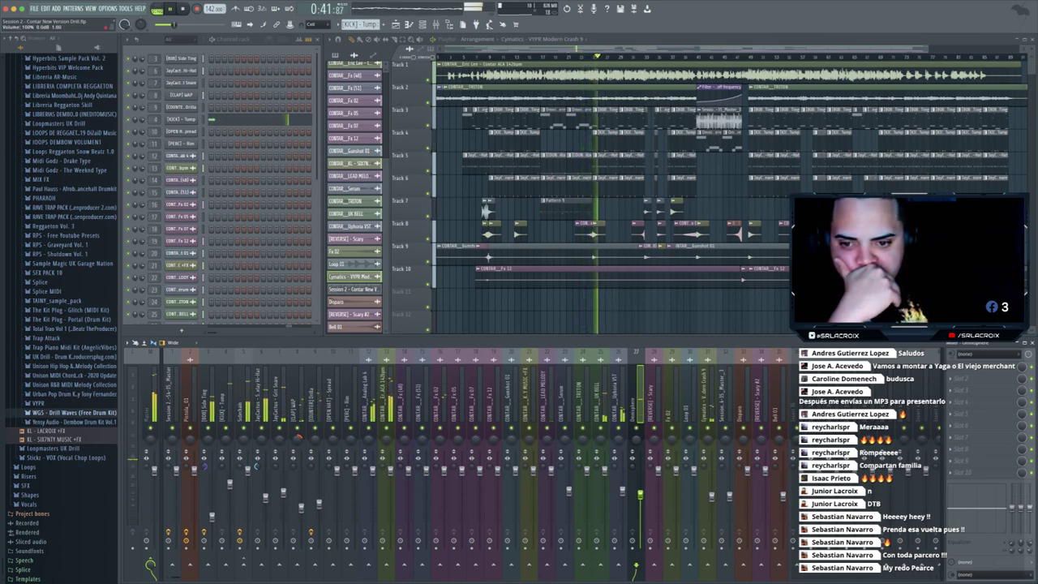
left_click(386, 565)
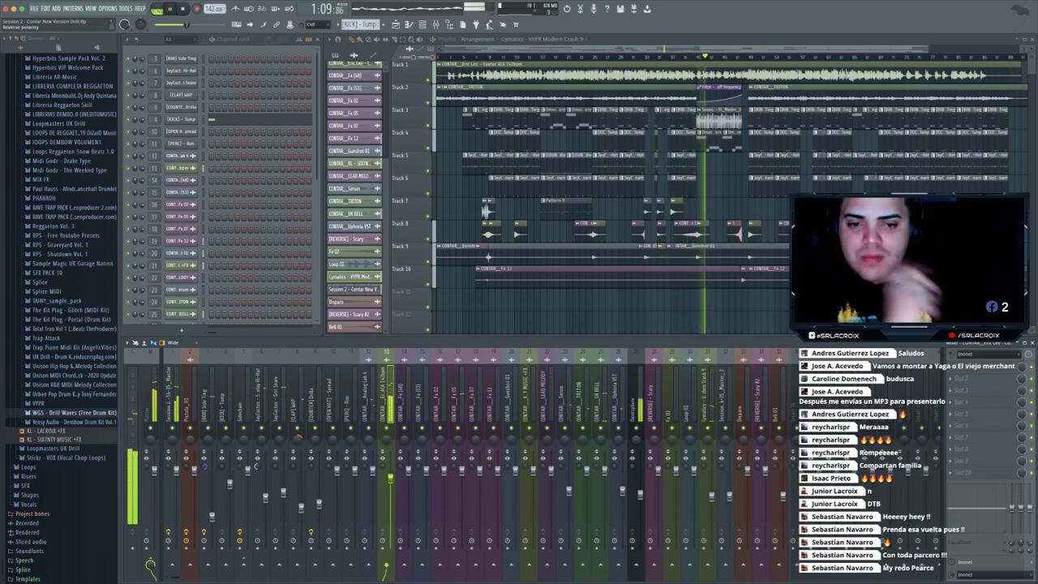
left_click_drag(176, 471, 176, 482)
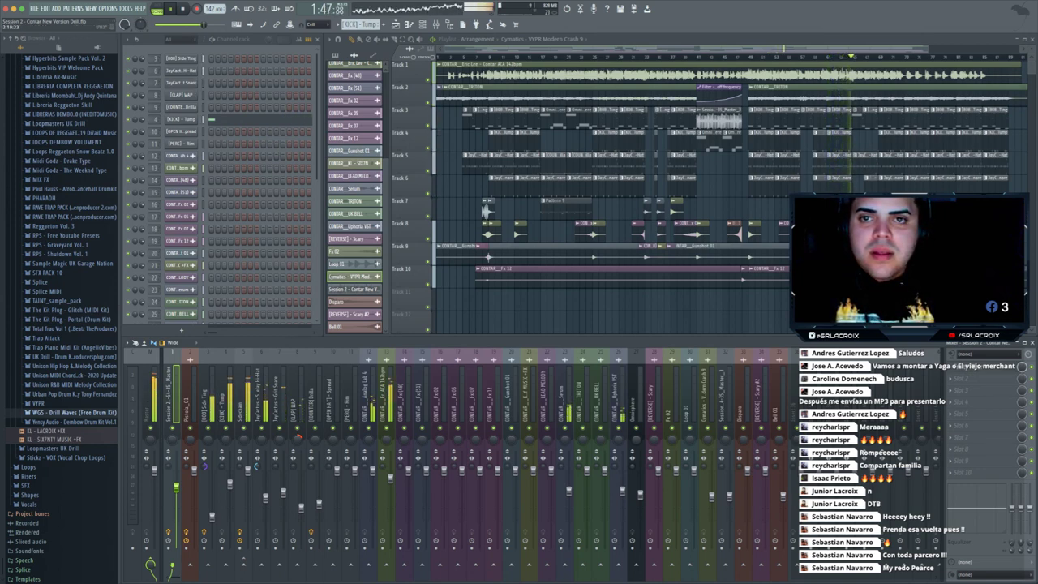
- Trim the start of the Shake Delay Hi-Hat clip on Track 5 at bar 65 so the hi-hats stay out of the stop
left_click_drag(439, 48, 764, 48)
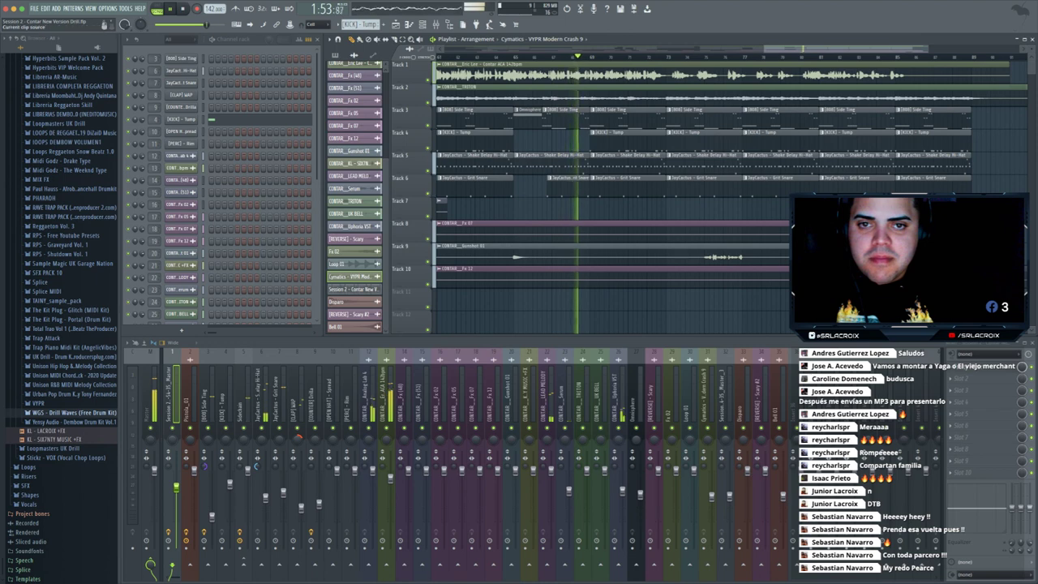
left_click(502, 56)
key("space")
left_click_drag(515, 165, 553, 165)
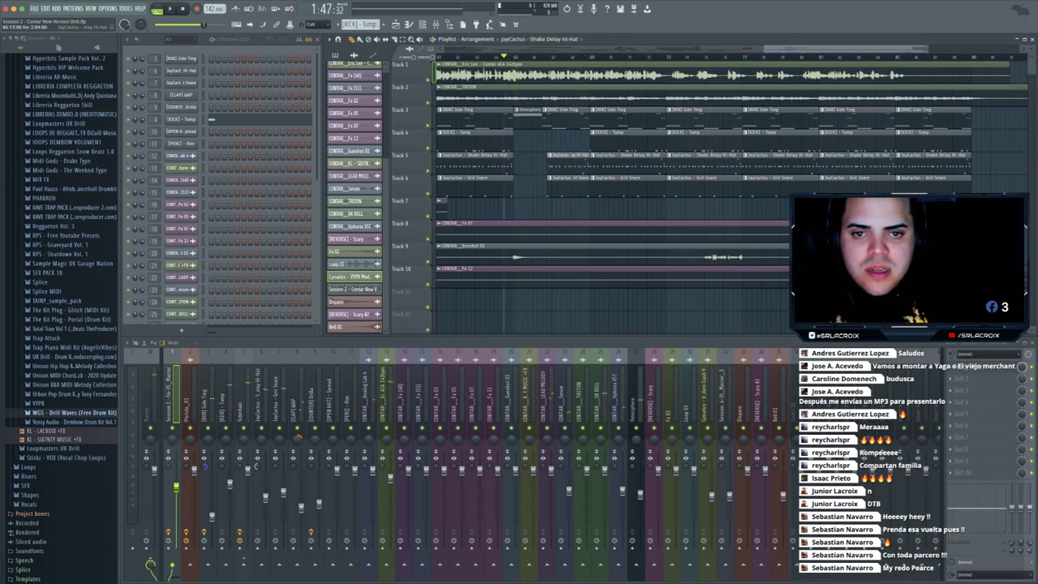
left_click_drag(926, 49, 807, 48)
left_click_drag(564, 165, 571, 165)
- Play the last section from just before the bar 65 stop and save the project
scroll(571, 165, "left", 5)
key("space")
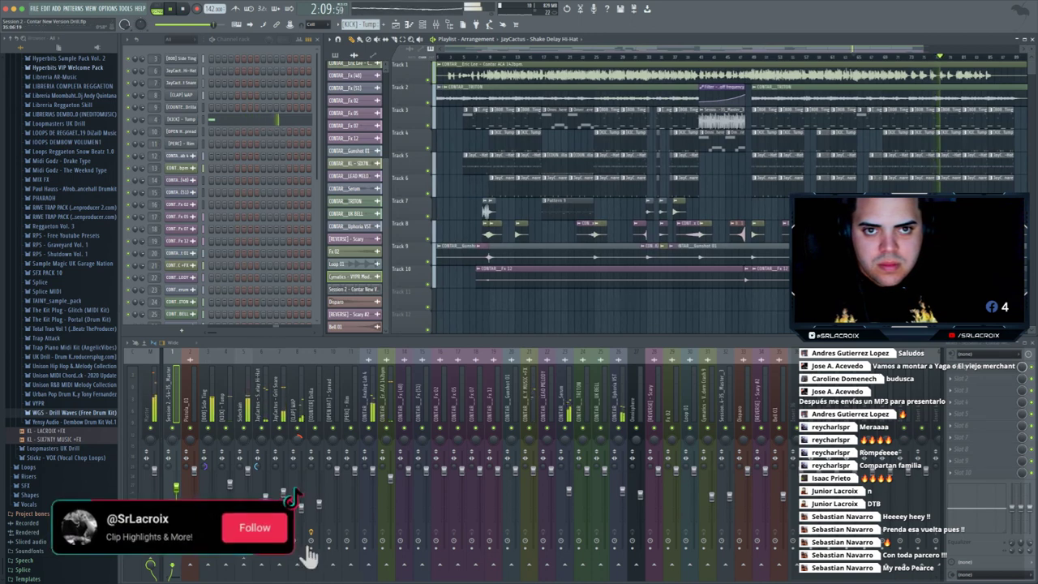
key("ctrl+s")
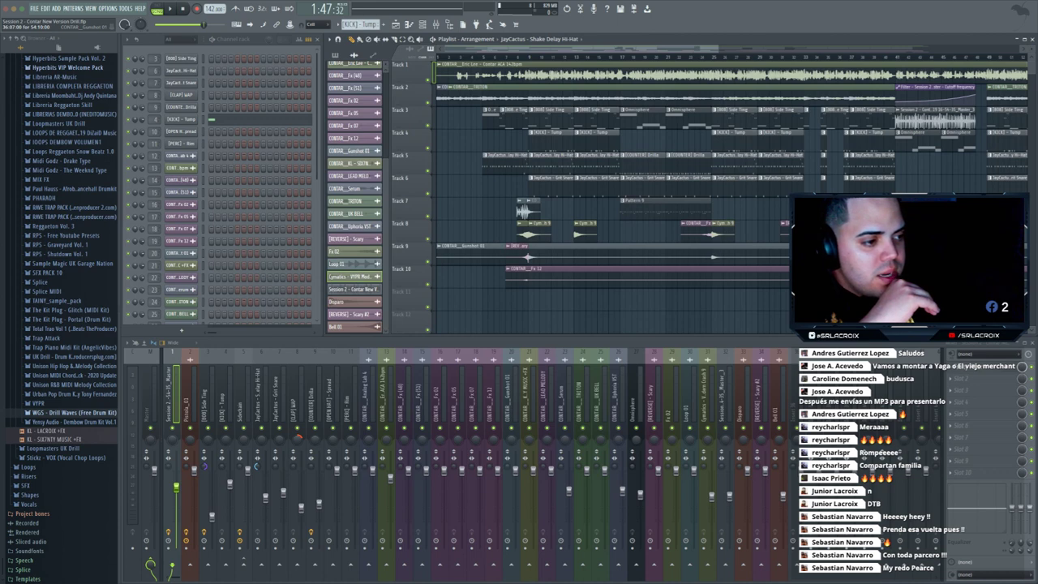
- Place the Contar MIX TO MASTER audio on Track 11 at the start, solo that track and play it
left_click_drag(207, 189, 363, 256)
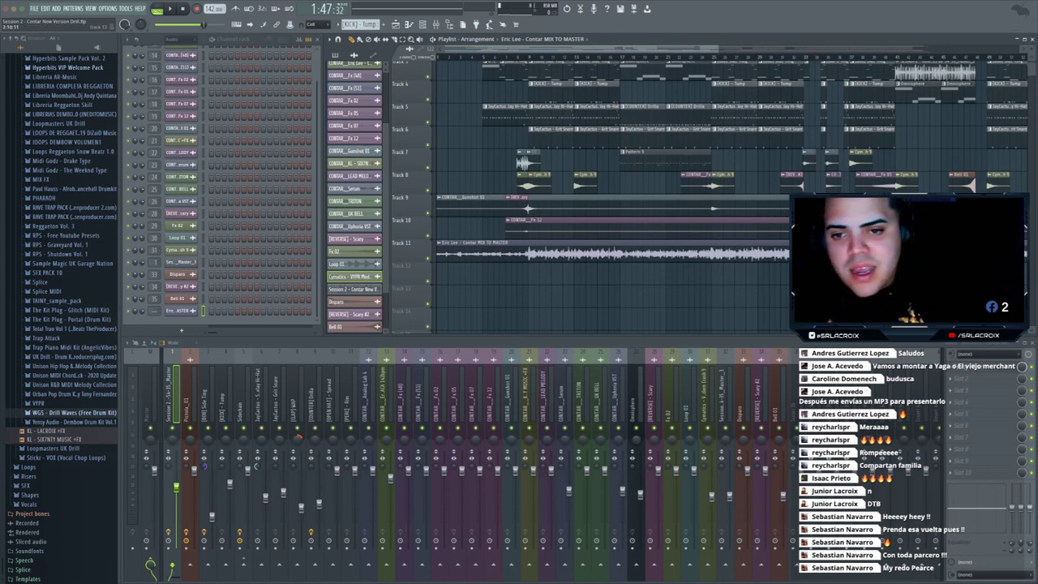
right_click(428, 259)
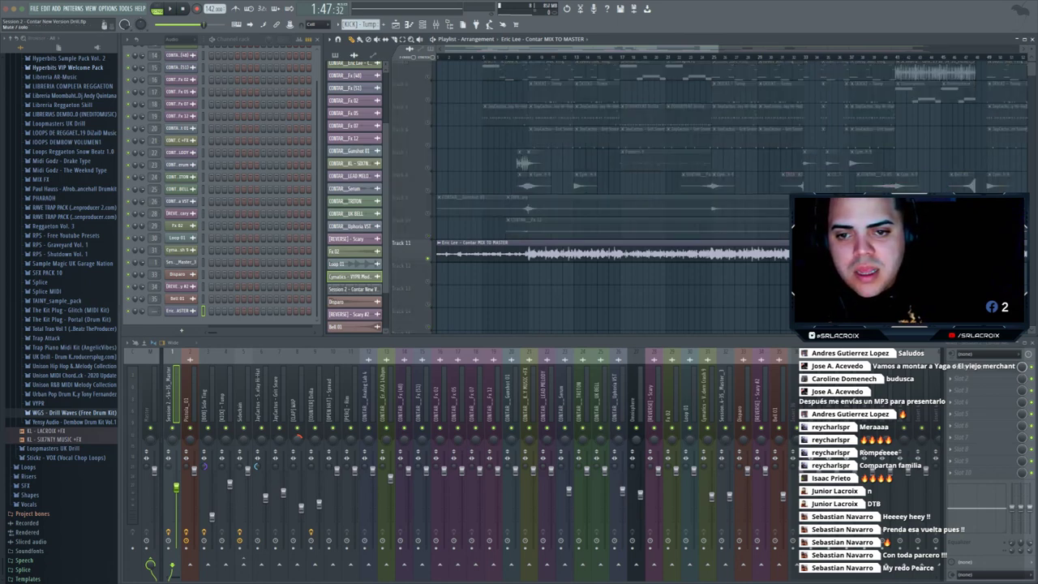
key("space")
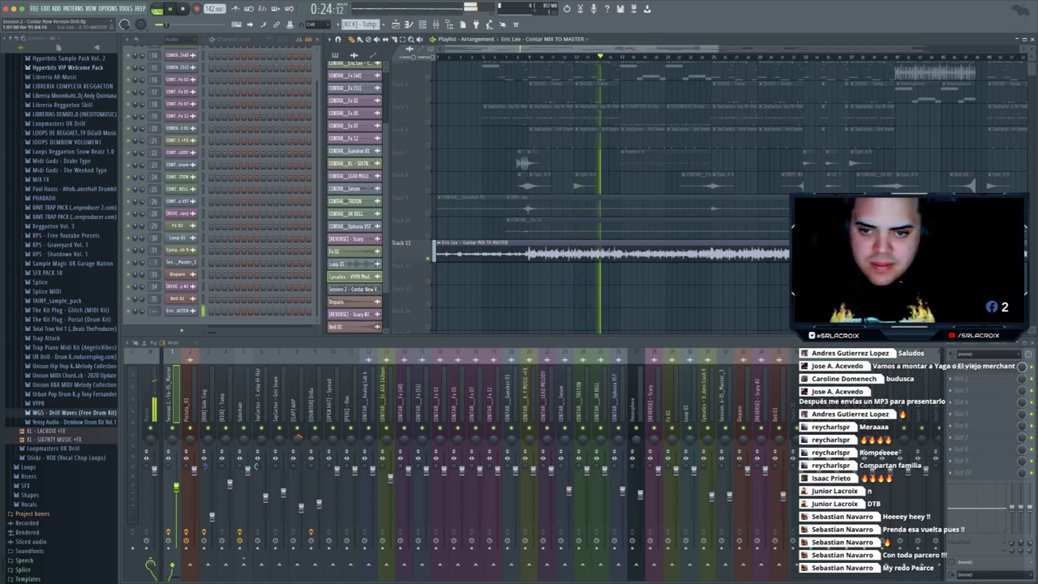
- Stop playback, remove the MIX TO MASTER clip from Track 11 and take the track out of solo
key("space")
key("super+z")
right_click(427, 258)
scroll(427, 258, "up", 3)
key("ctrl+Right")
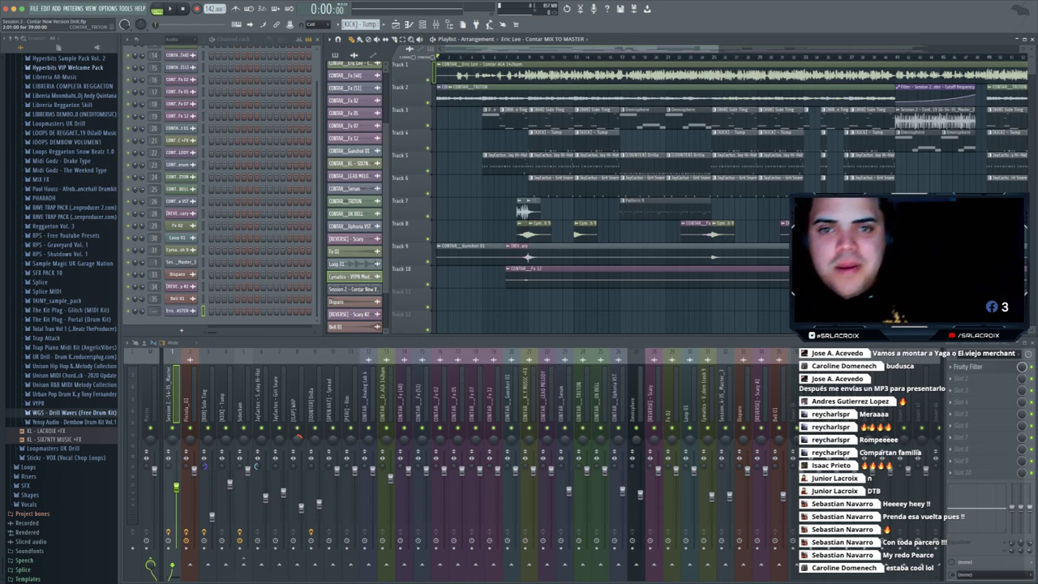
- Set the playback position to bar 5 and save the project
left_click(486, 58)
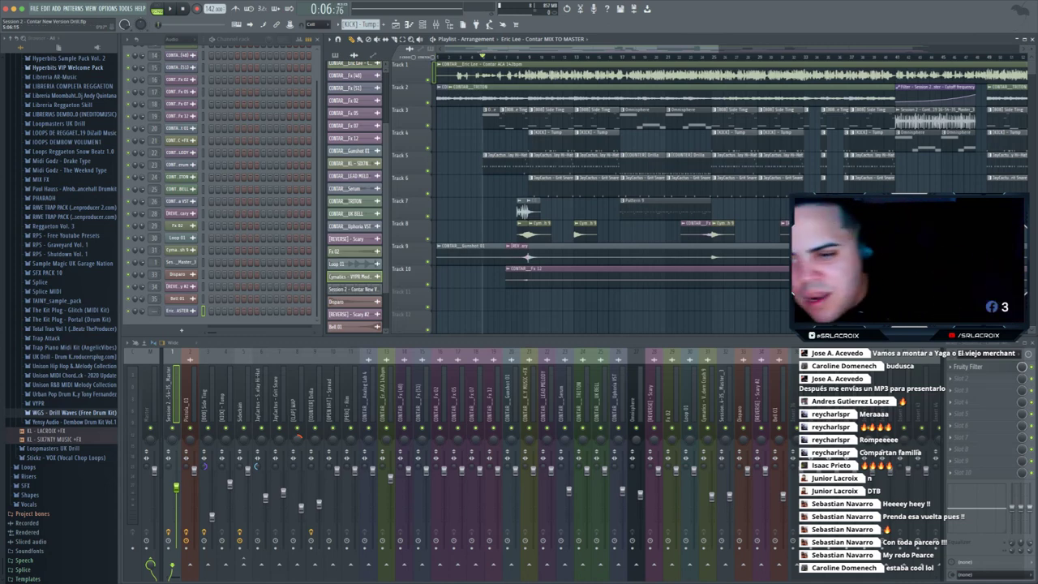
key("ctrl+s")
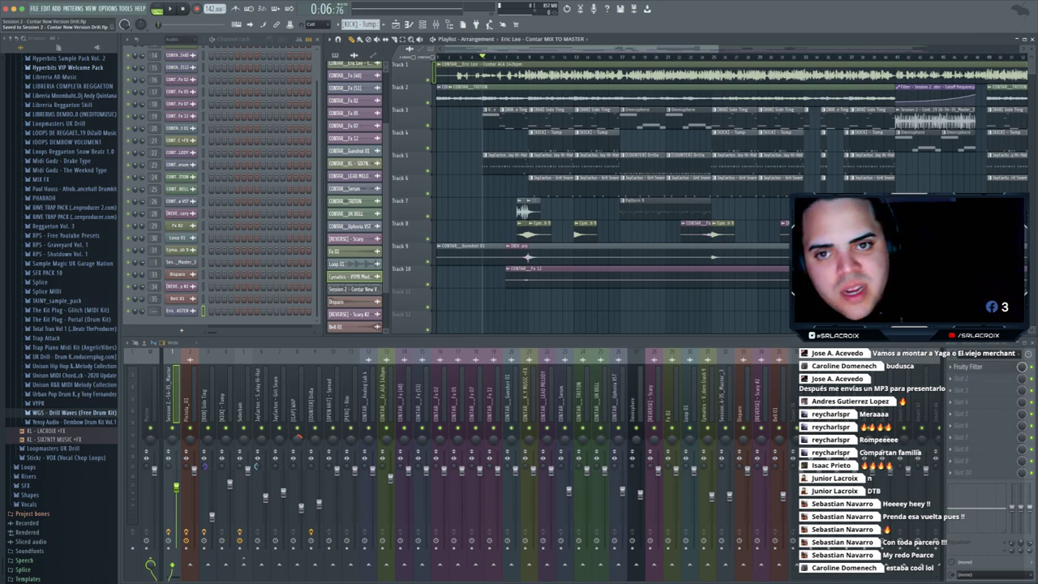